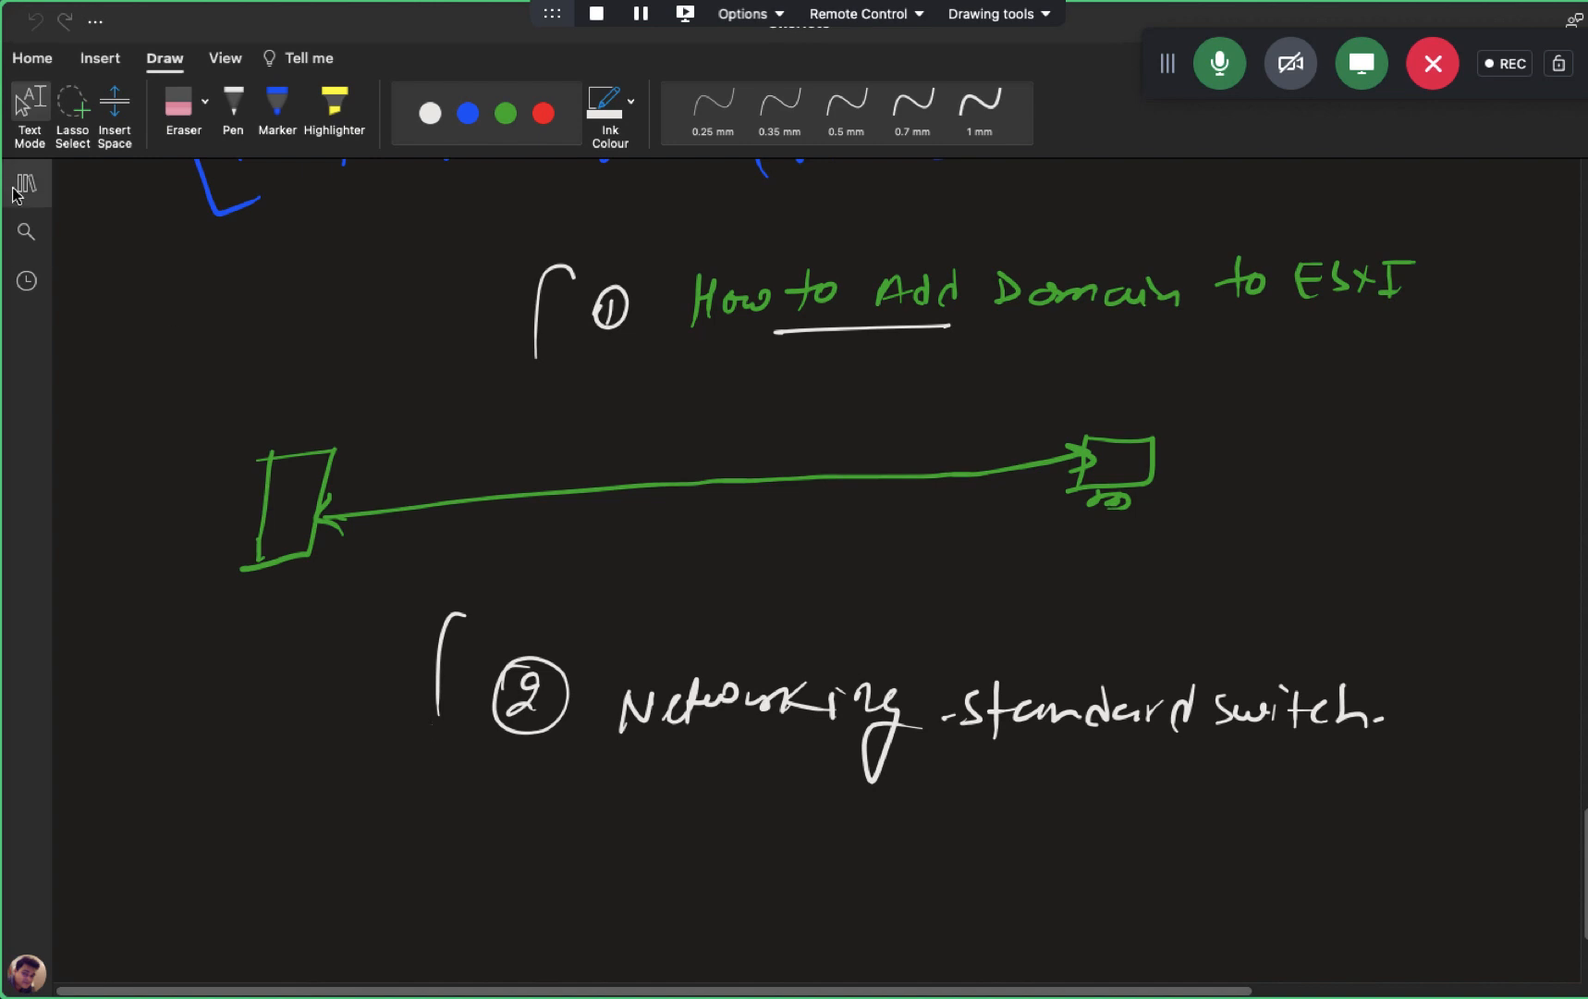
- Add a new OneNote page titled 'VMware Domain Joining', correcting 'Vmware' to 'VMware'
left_click(25, 183)
left_click(482, 984)
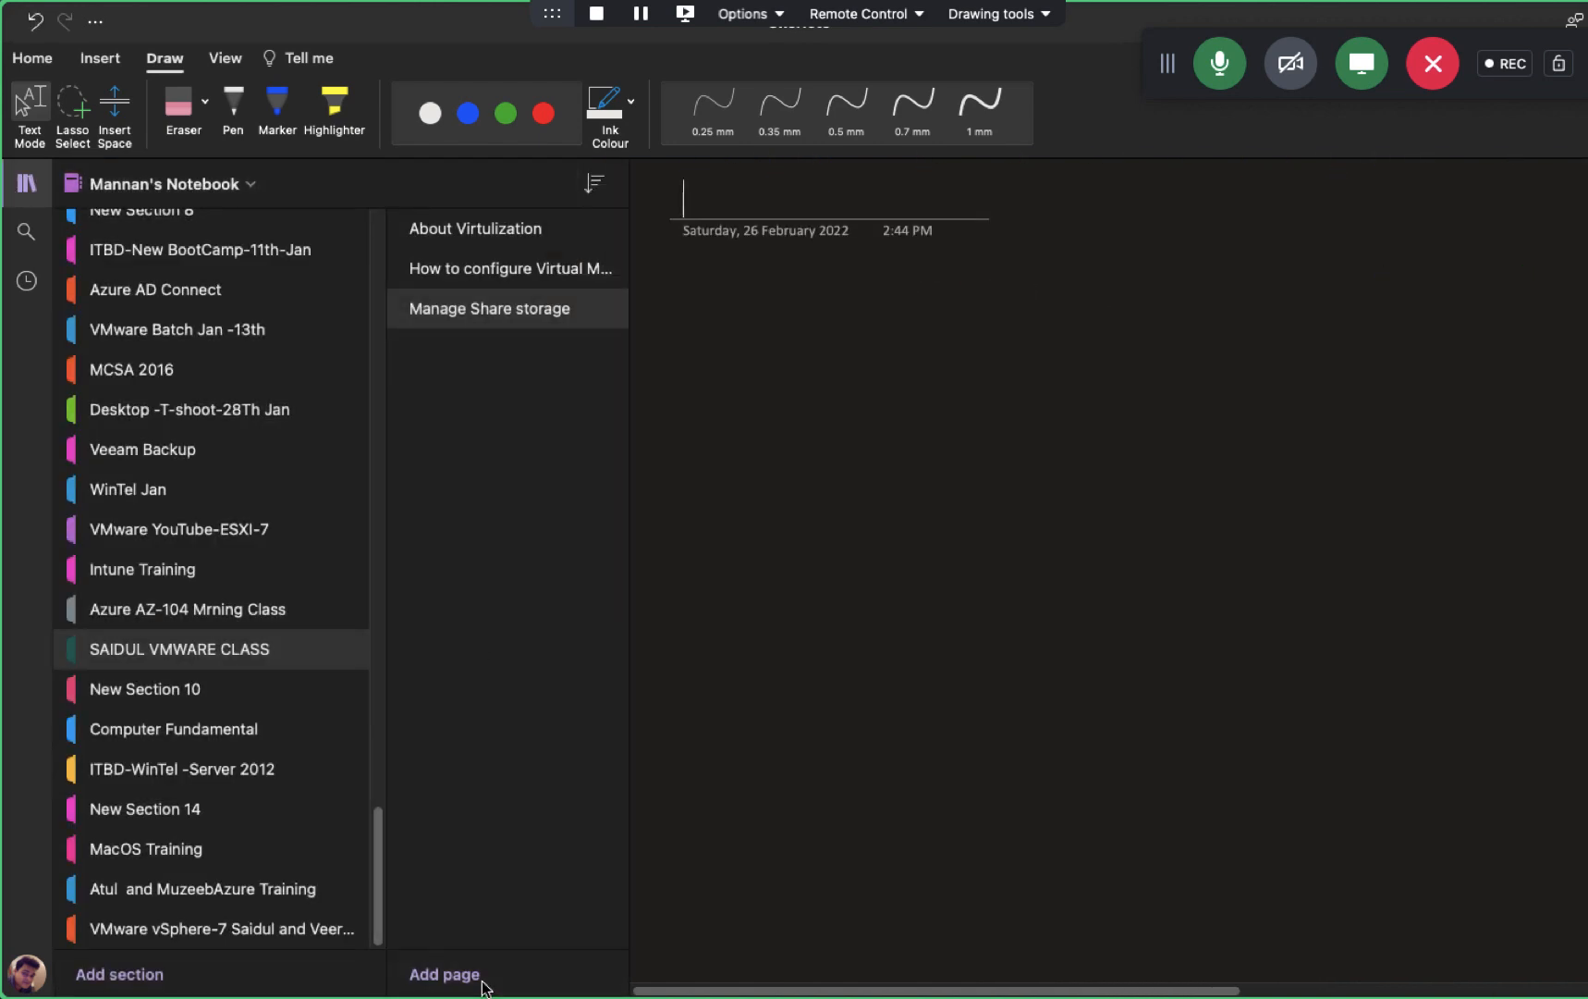
type("VMware ")
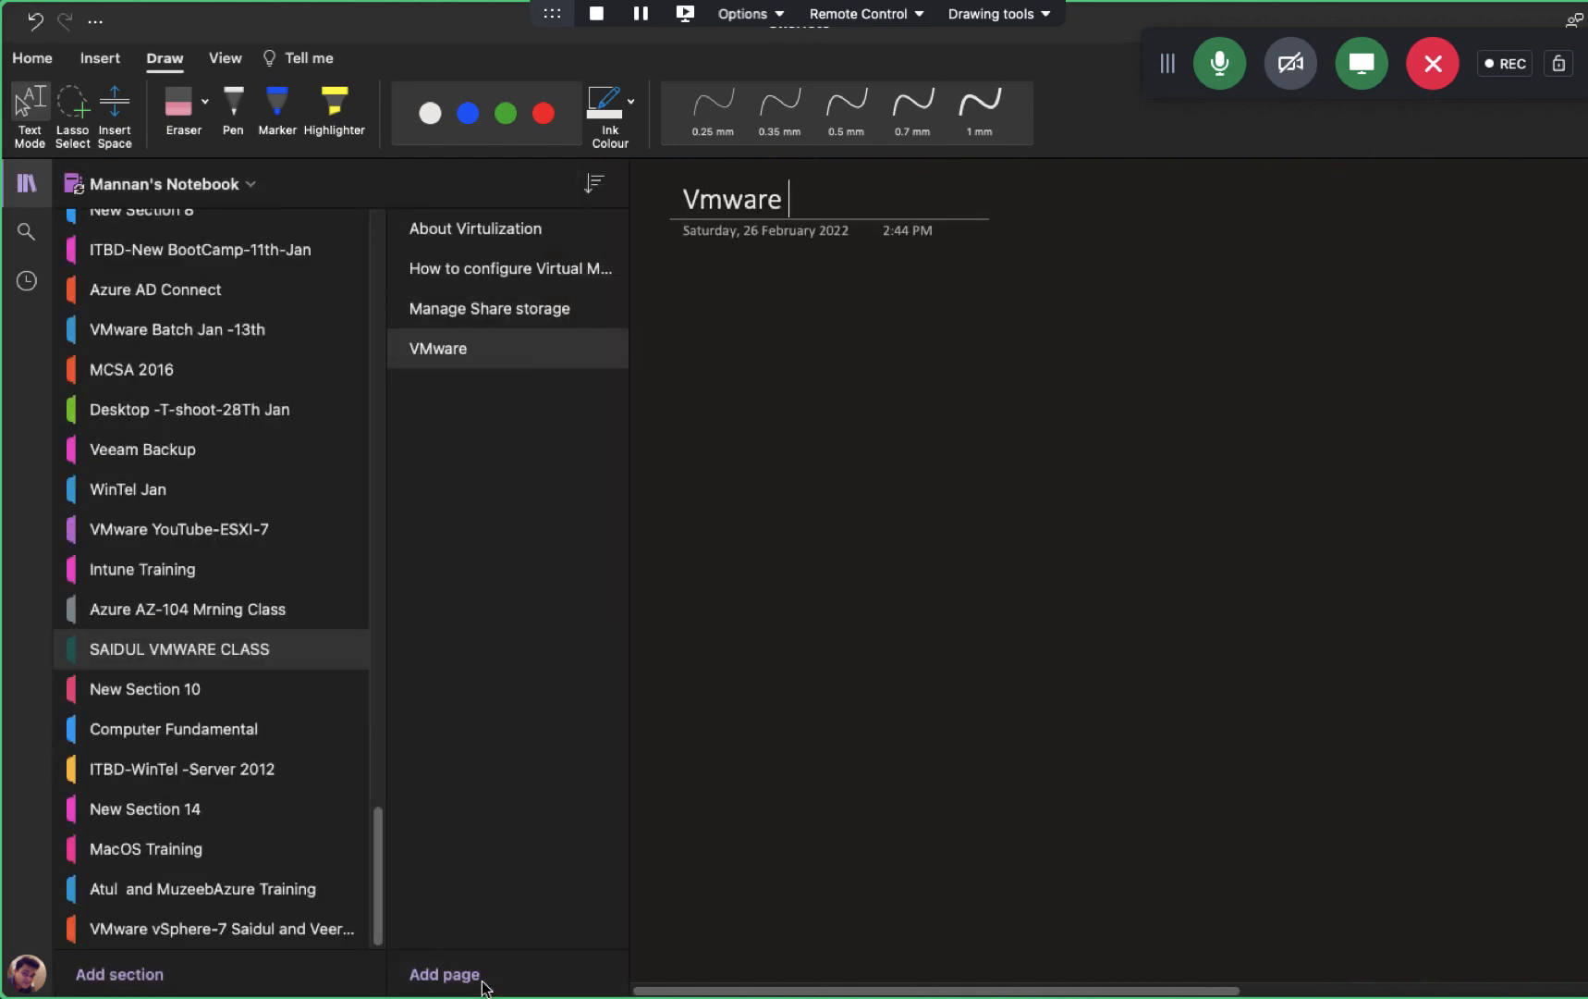
type("Domain H")
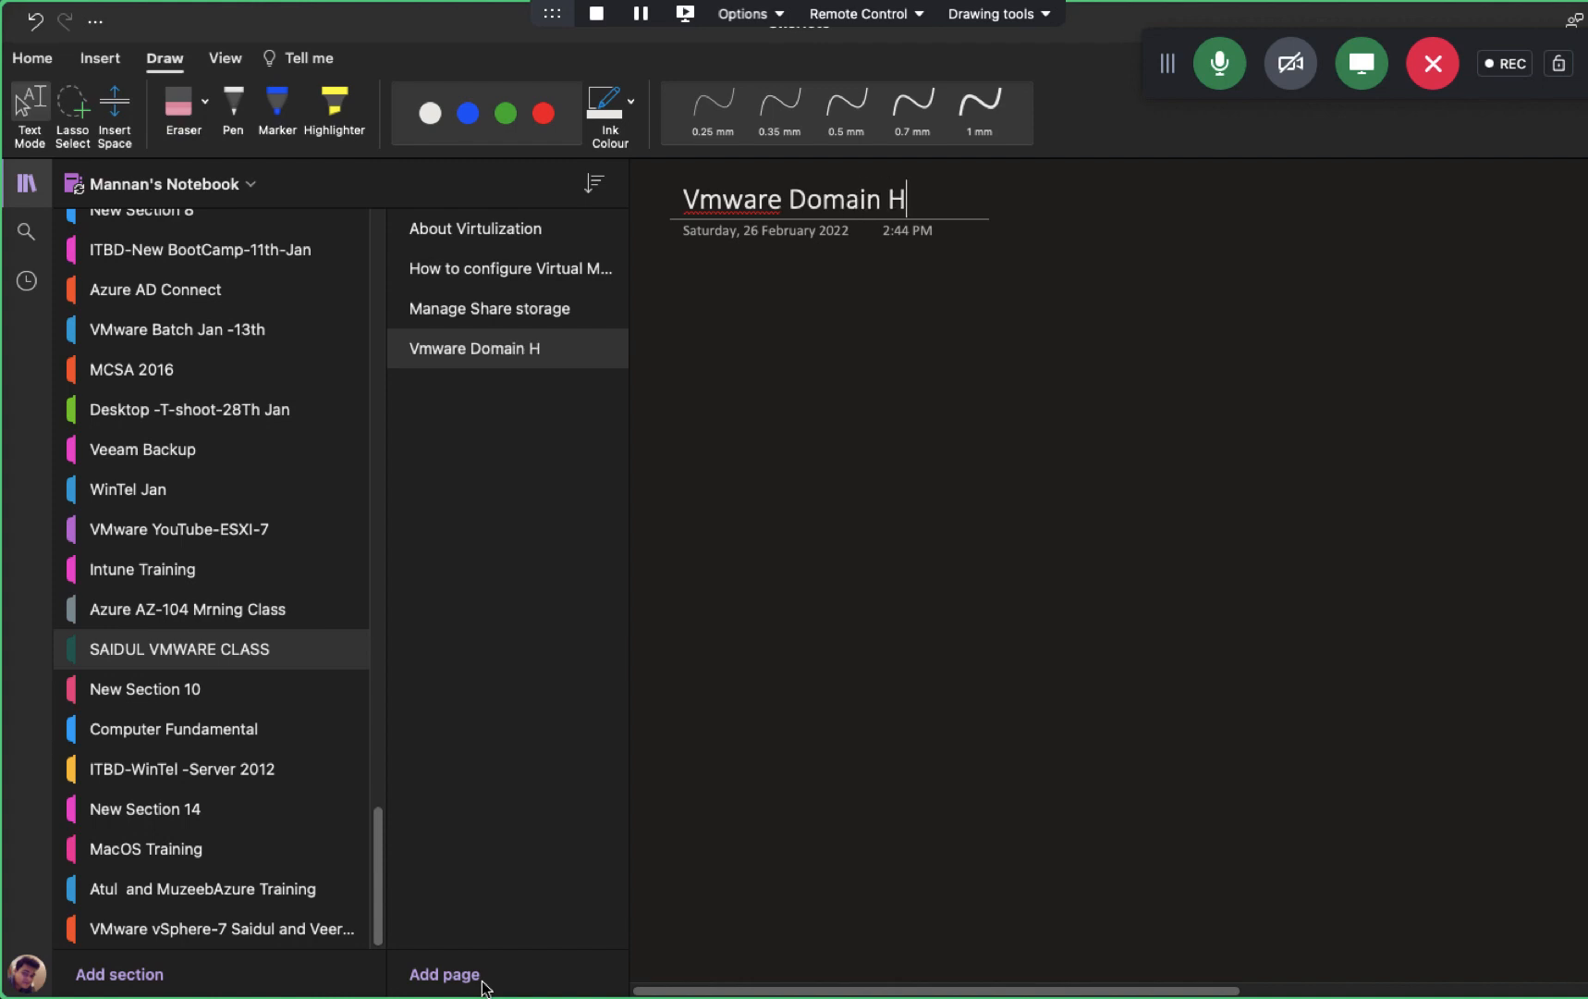
key("BackSpace")
type("Joining")
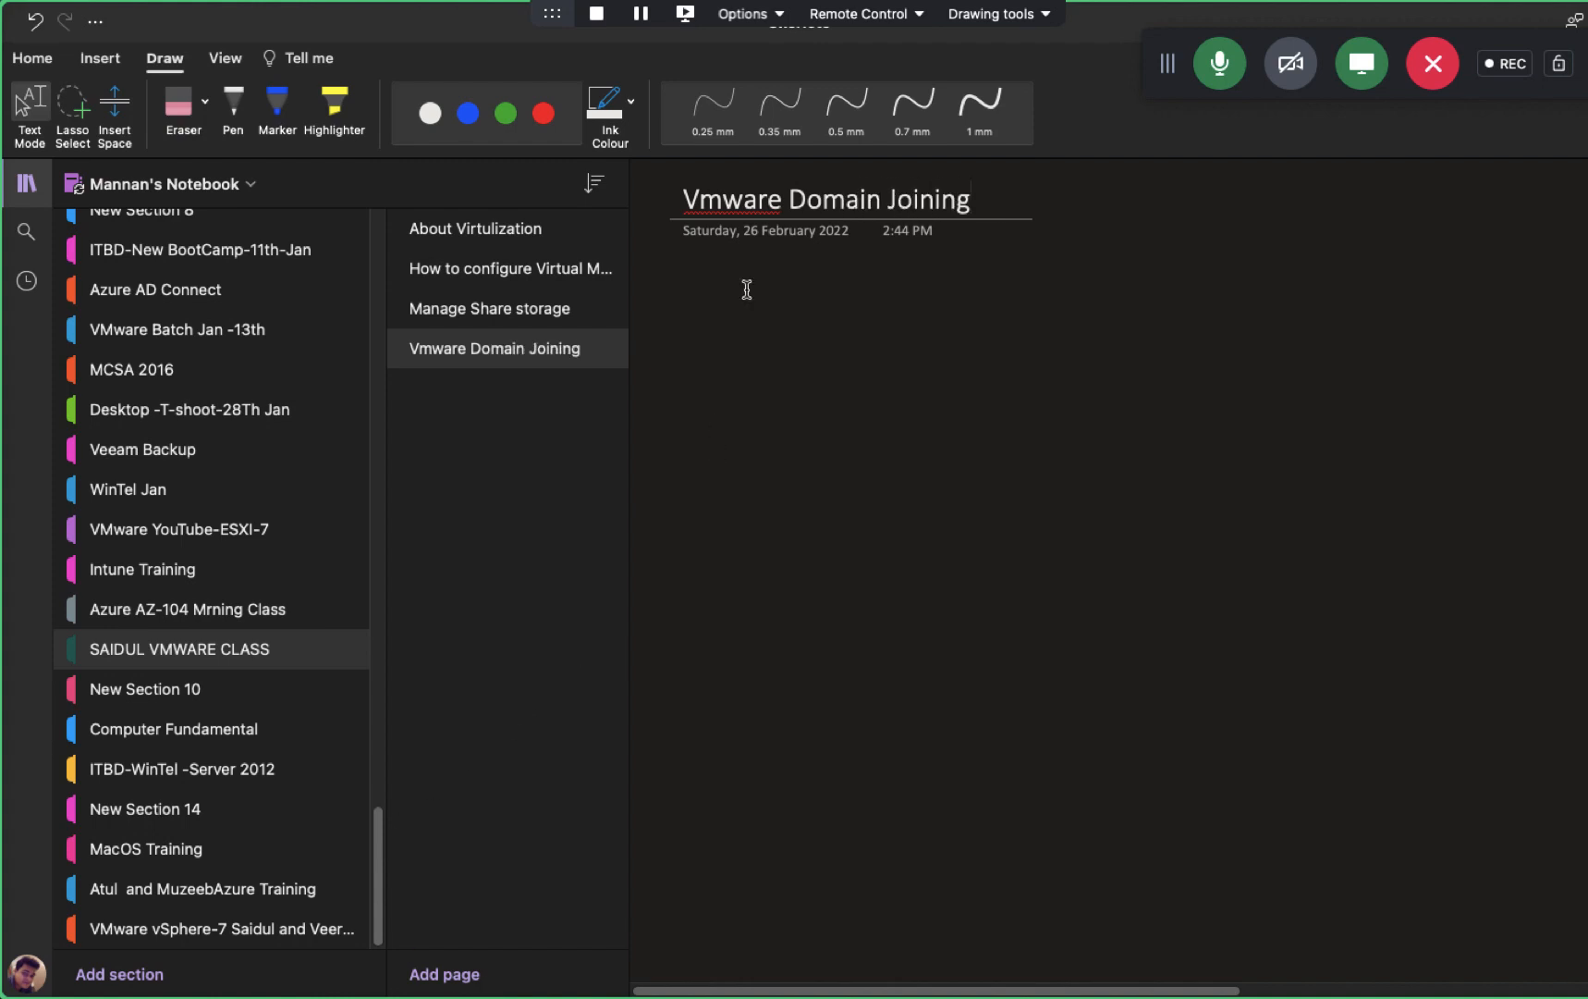
left_click(723, 196)
key("BackSpace")
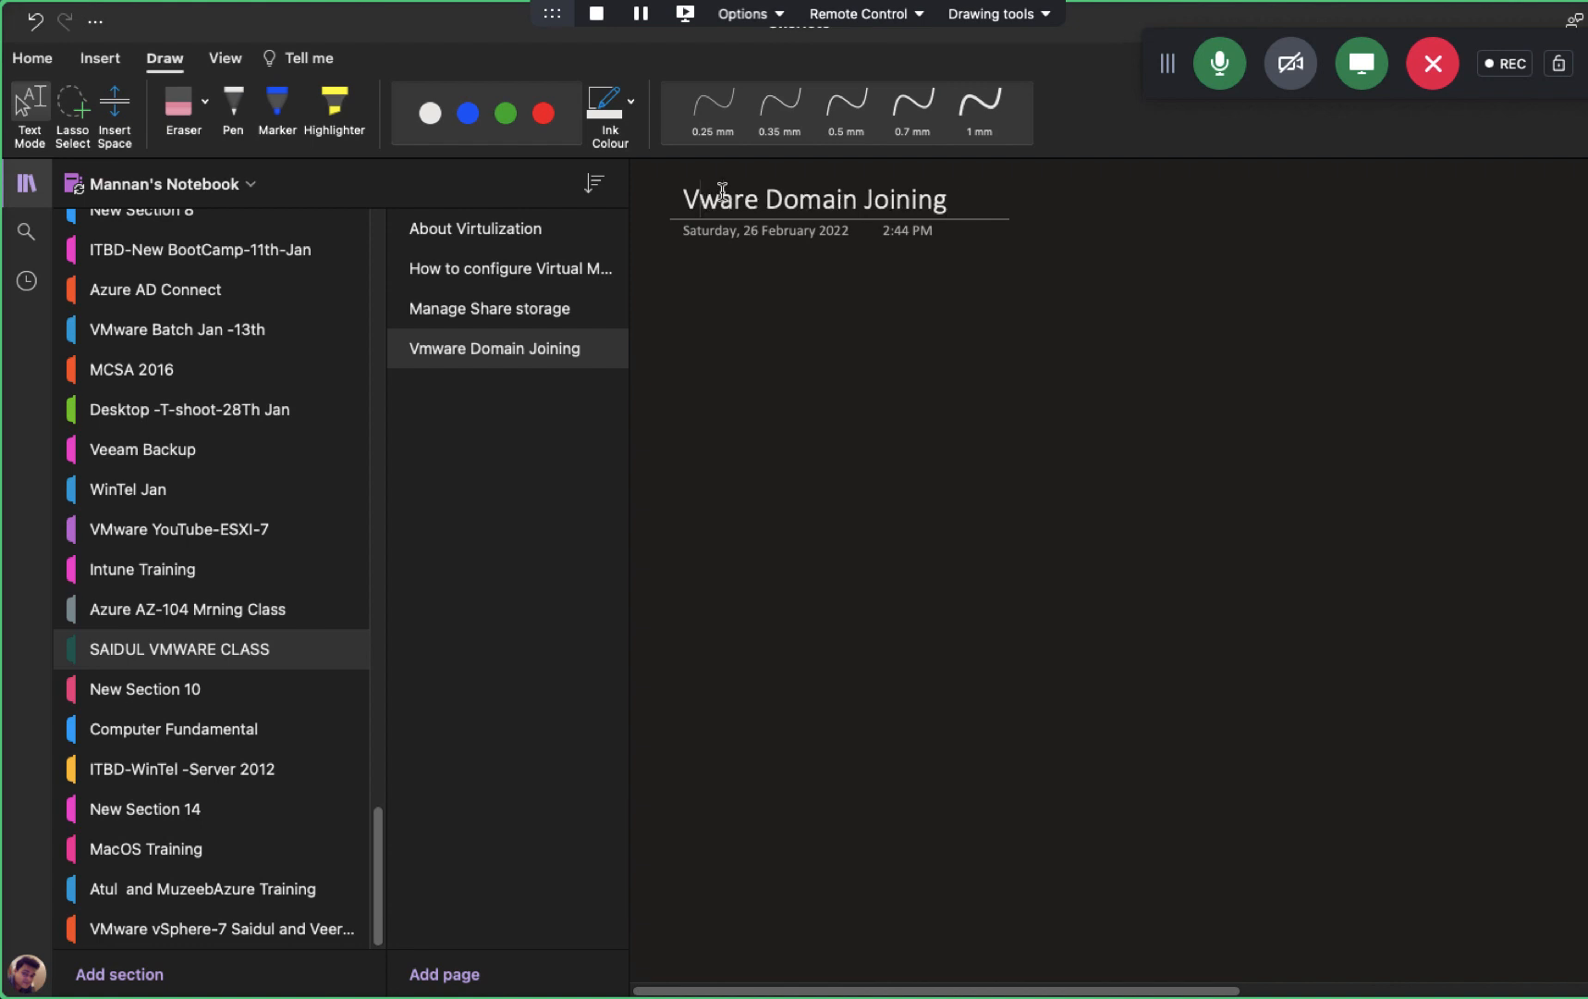
type("M")
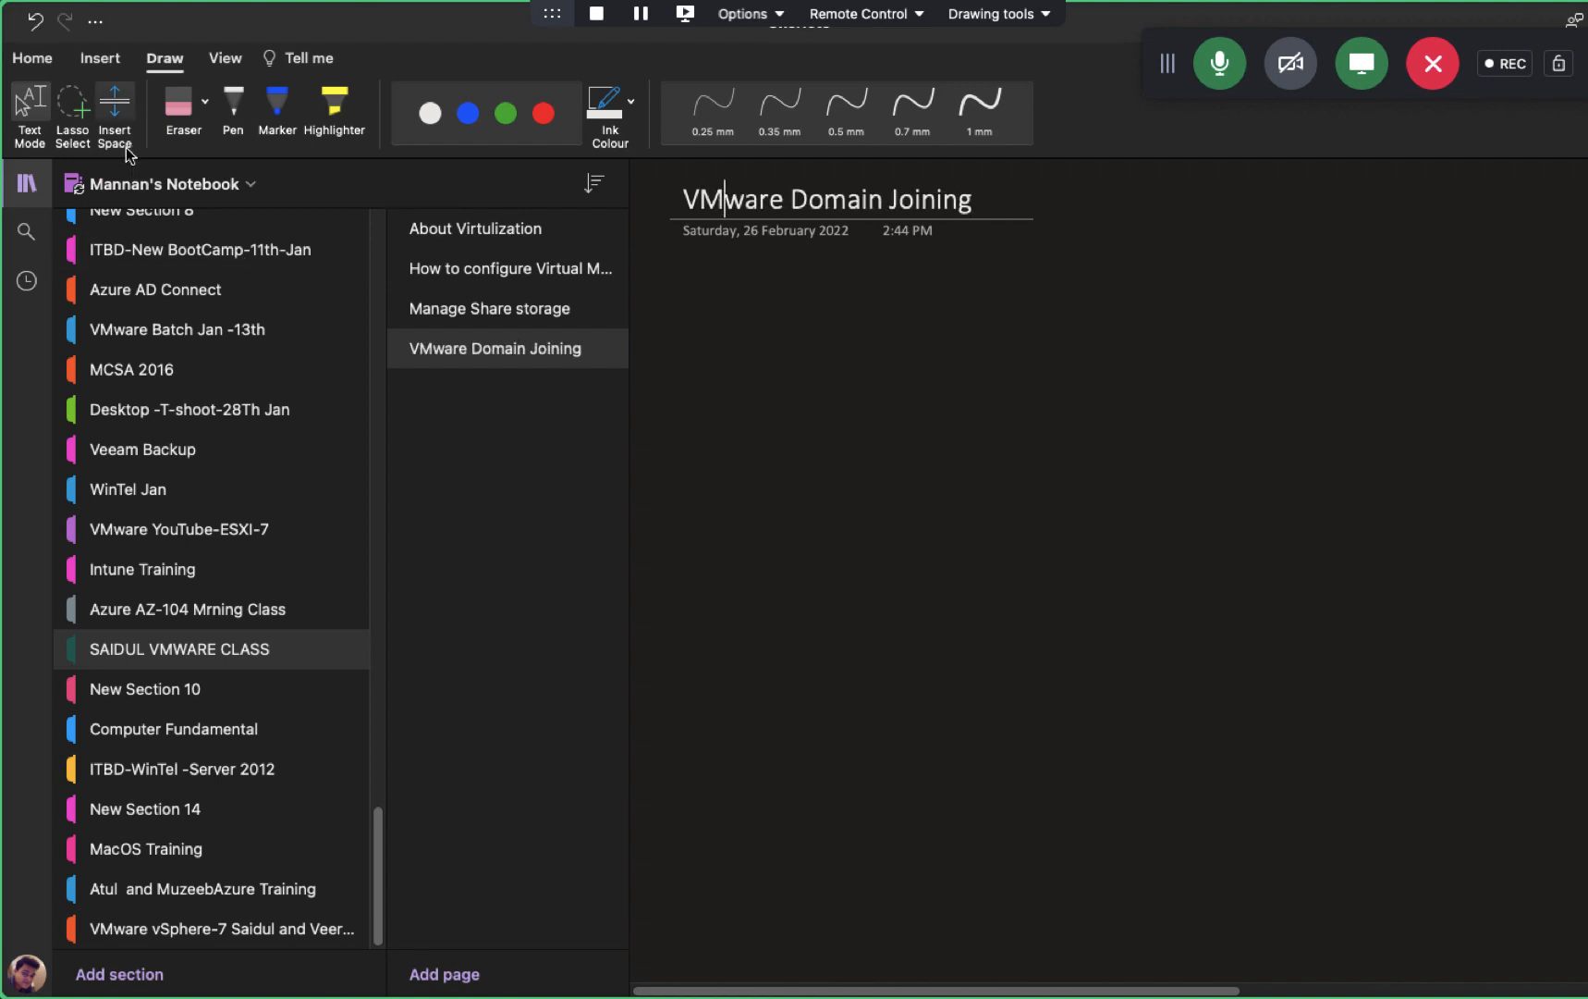
left_click(34, 194)
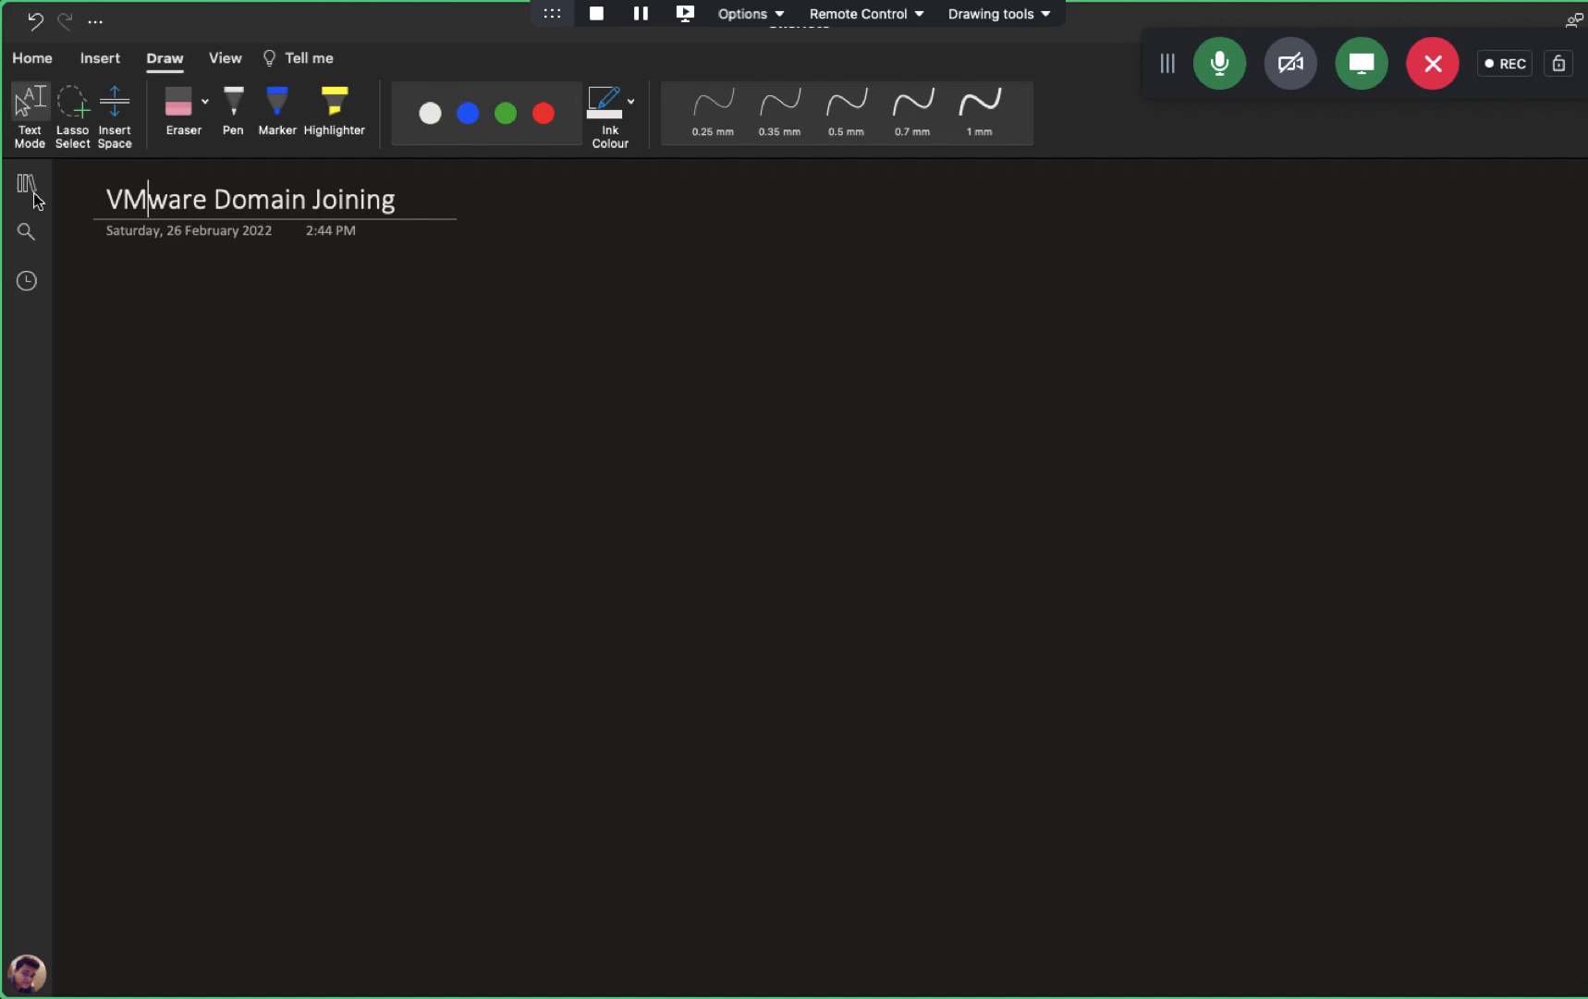
- With a green pen, draw two host boxes and a monitor-and-tower server
left_click(233, 107)
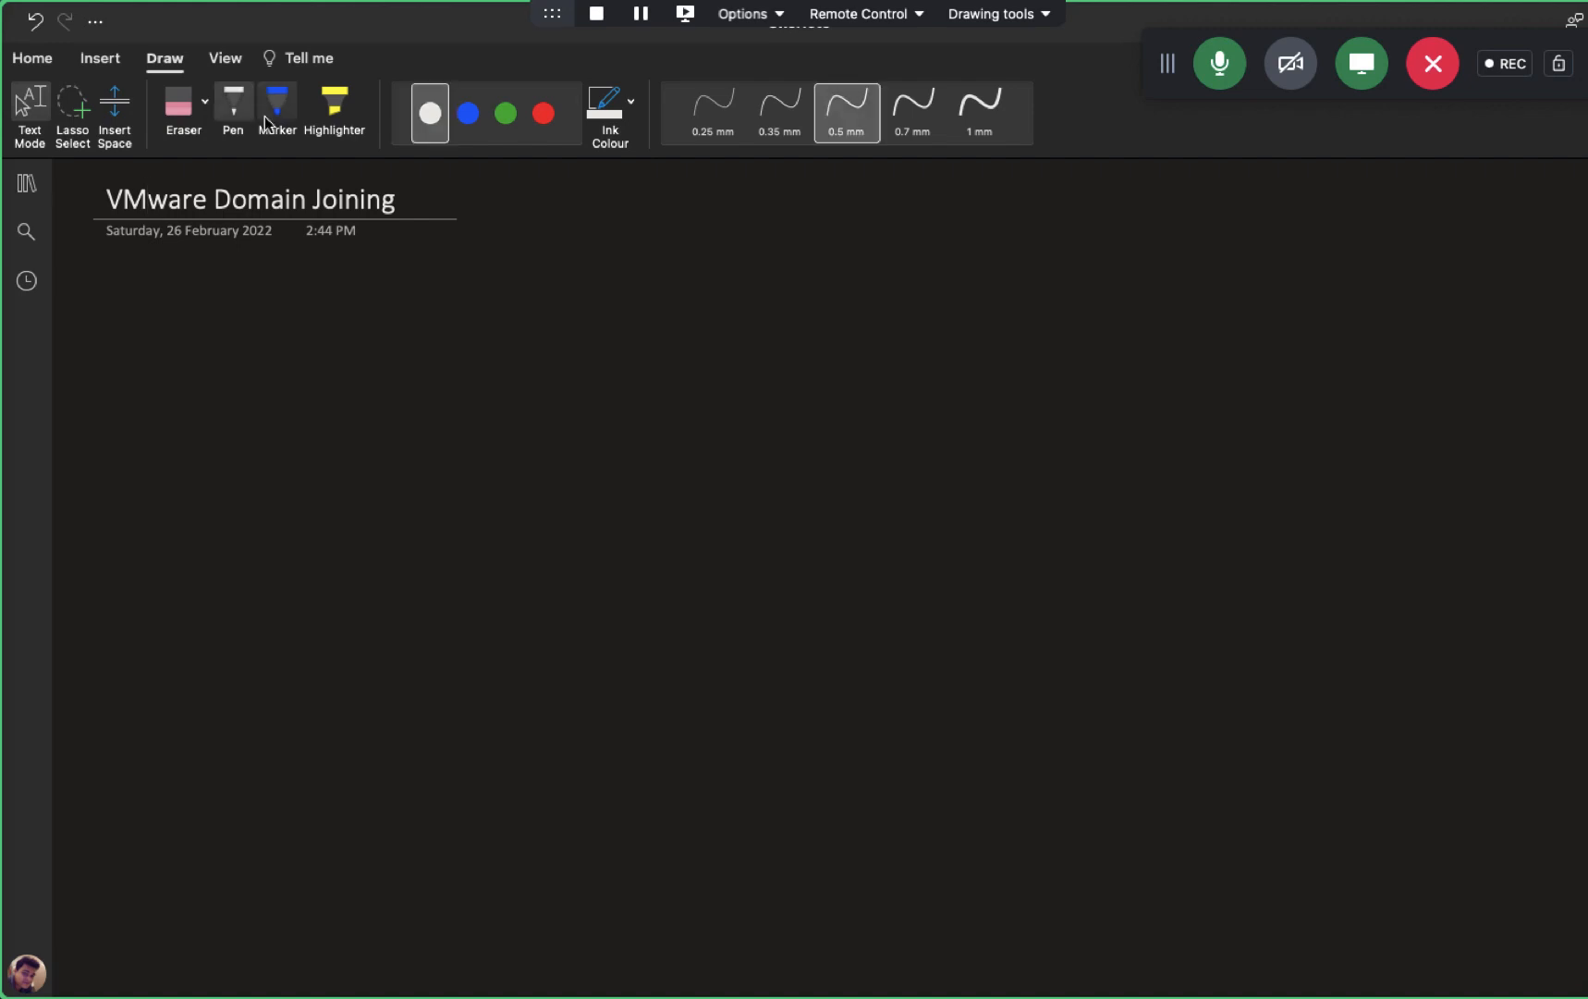
left_click(509, 115)
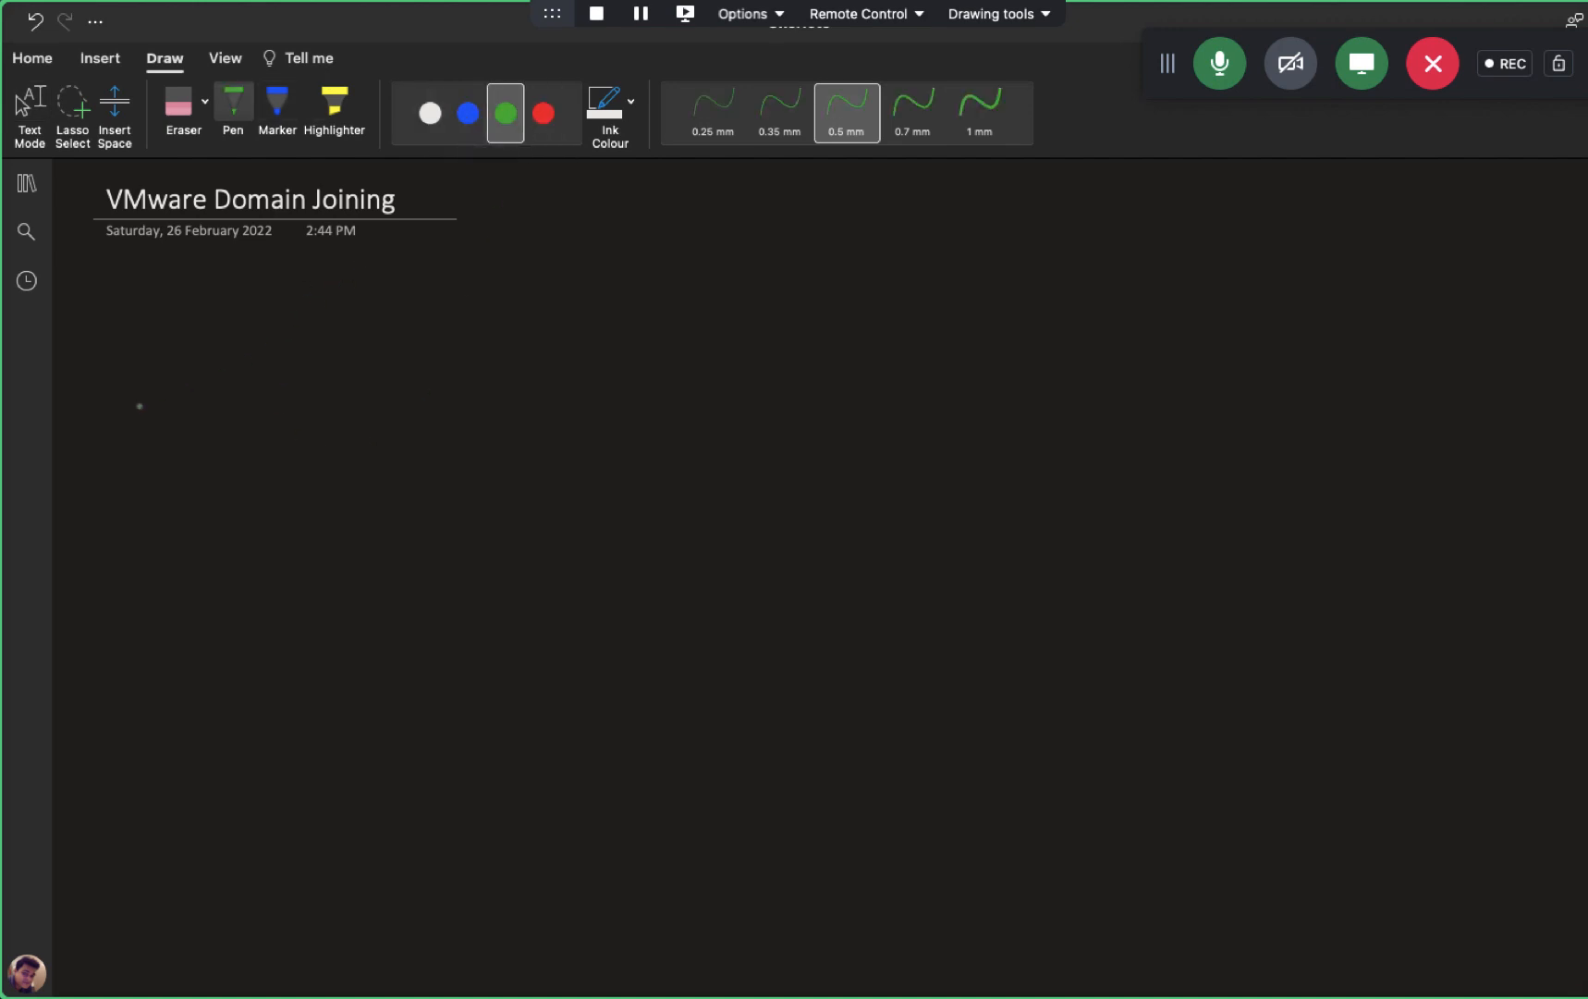
mouse_move(109, 409)
left_mouse_down()
mouse_move(110, 316)
mouse_move(172, 309)
mouse_move(108, 408)
left_mouse_up()
mouse_move(110, 609)
left_mouse_down()
mouse_move(108, 499)
mouse_move(178, 549)
mouse_move(109, 599)
left_mouse_up()
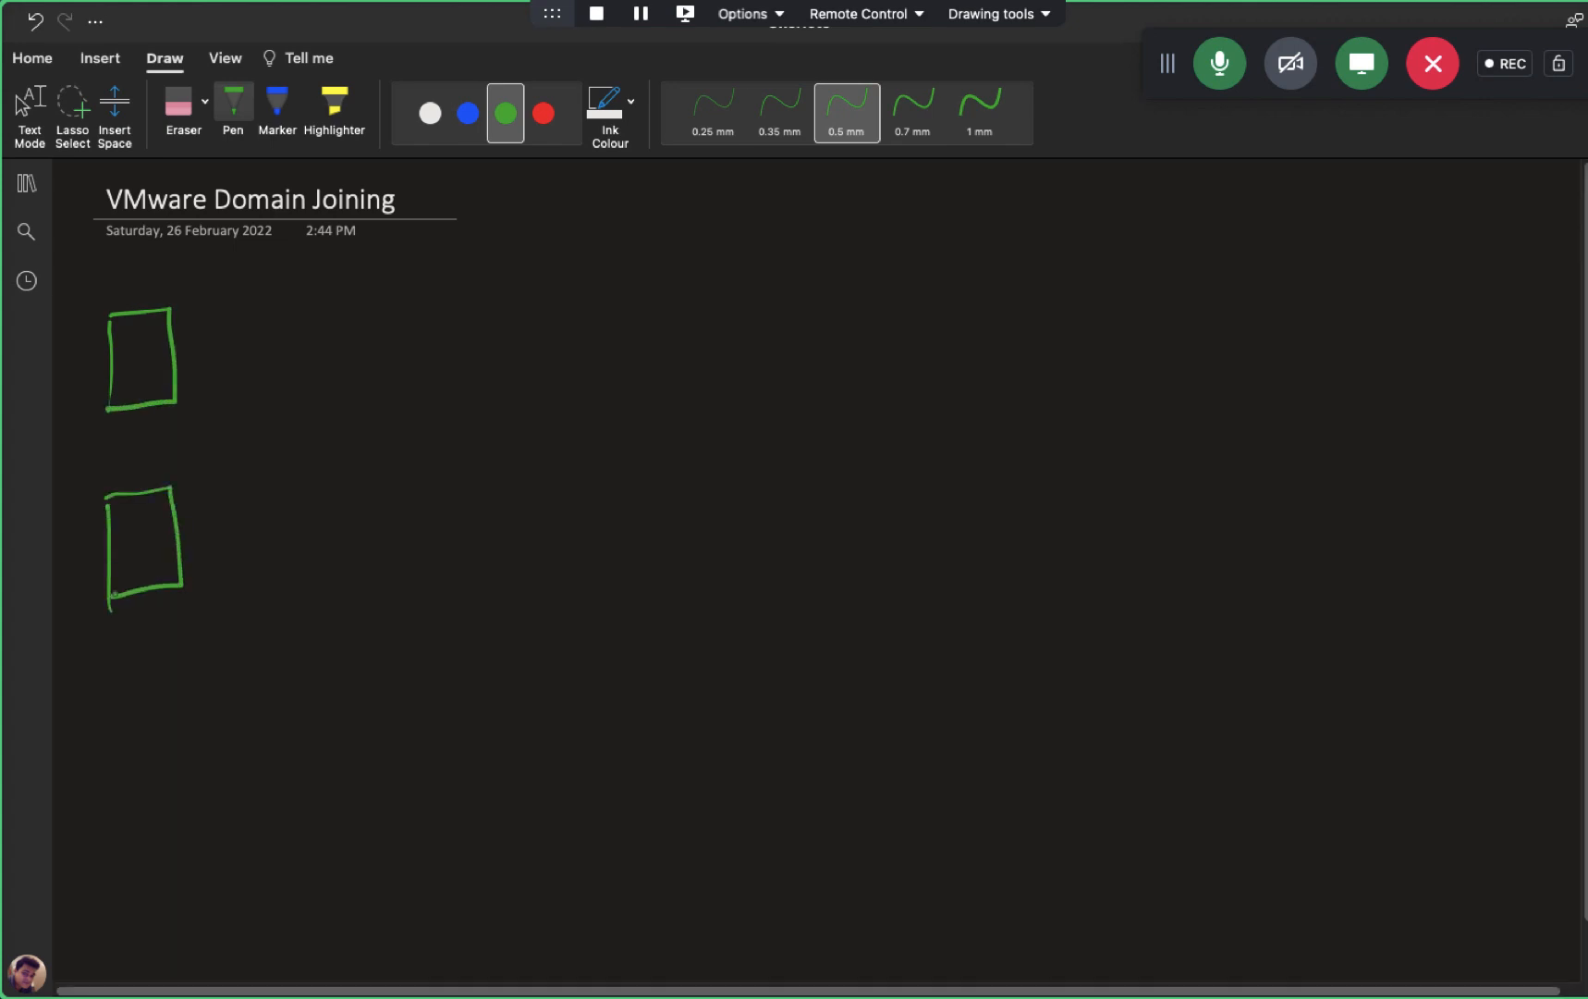
mouse_move(544, 373)
left_mouse_down()
mouse_move(548, 443)
mouse_move(644, 379)
mouse_move(549, 439)
left_mouse_up()
mouse_move(596, 431)
left_mouse_down()
mouse_move(579, 453)
mouse_move(599, 432)
left_mouse_up()
mouse_move(692, 363)
left_mouse_down()
mouse_move(690, 439)
mouse_move(739, 429)
mouse_move(684, 437)
left_mouse_up()
left_click(707, 408)
left_click(641, 436)
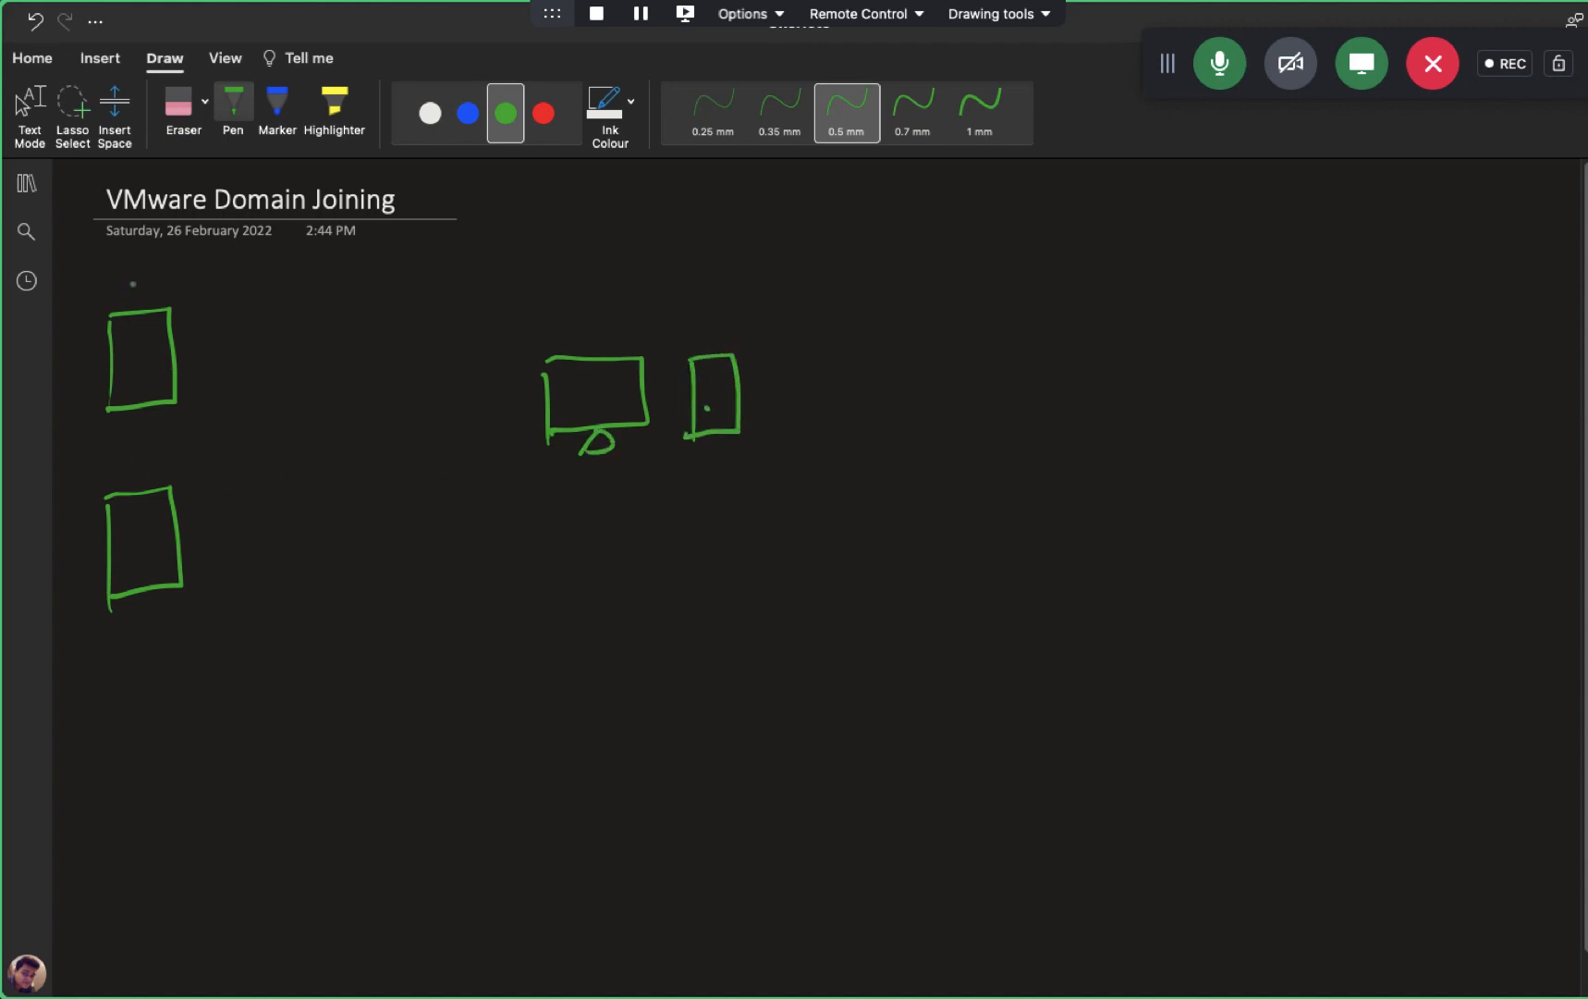
- Handwrite the labels ESXI-1 and ESXI-2 above the two host boxes
left_click_drag(112, 264, 136, 290)
left_click_drag(152, 270, 161, 292)
left_click_drag(180, 269, 192, 292)
left_click_drag(185, 269, 200, 269)
left_click_drag(200, 279, 222, 293)
mouse_move(110, 450)
left_mouse_down()
mouse_move(126, 475)
mouse_move(124, 463)
left_mouse_up()
left_click_drag(110, 450, 143, 474)
mouse_move(161, 452)
left_mouse_down()
mouse_move(177, 469)
mouse_move(165, 475)
left_mouse_up()
left_click(188, 474)
mouse_move(193, 448)
left_mouse_down()
mouse_move(188, 467)
mouse_move(228, 460)
left_mouse_up()
left_click_drag(236, 451, 251, 465)
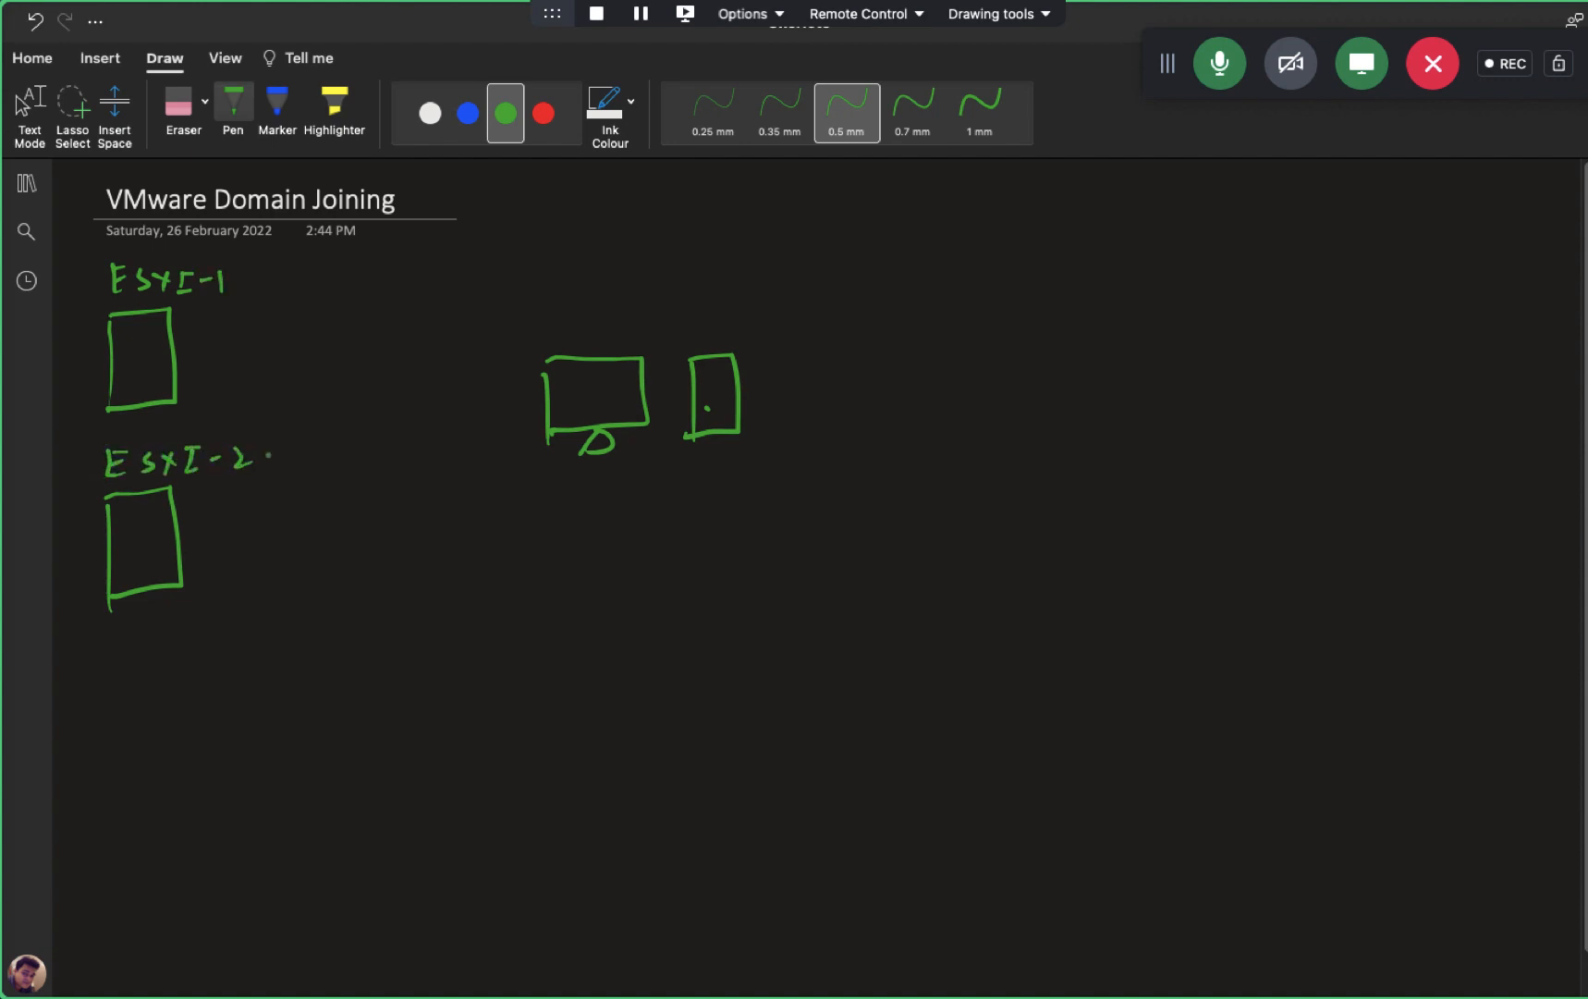
- In white ink, label the server 'Domain' and draw arrows to ESXI-1 and ESXI-2
left_click(430, 112)
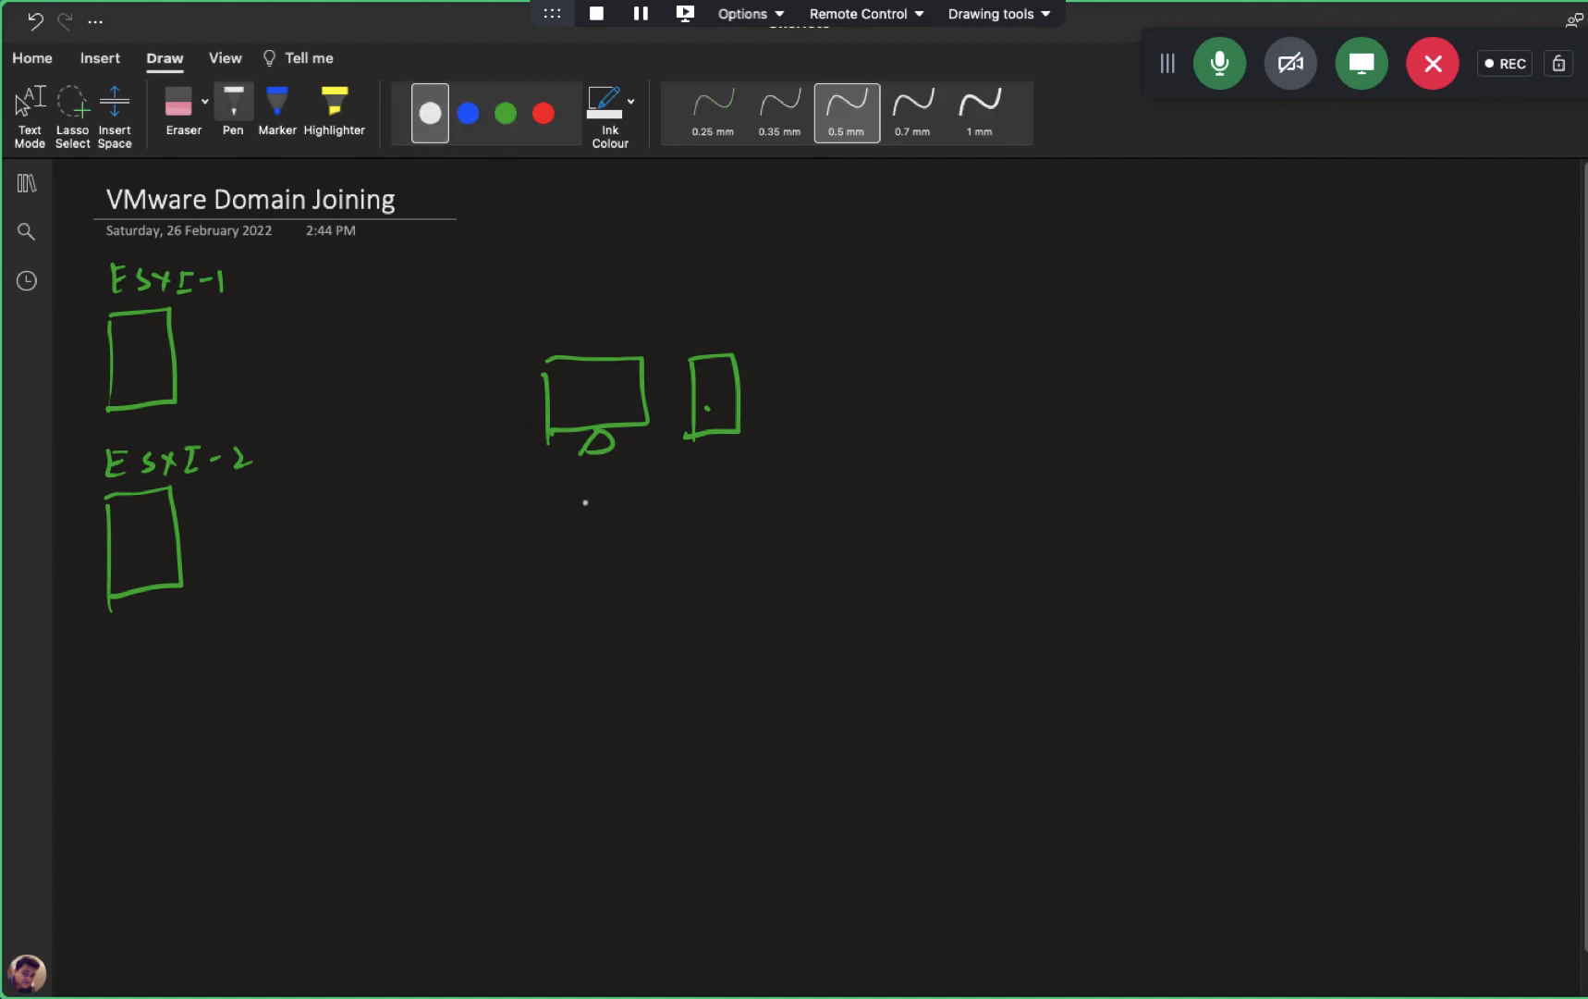
mouse_move(581, 492)
left_mouse_down()
mouse_move(592, 514)
mouse_move(693, 508)
mouse_move(719, 527)
left_mouse_up()
mouse_move(547, 379)
left_mouse_down()
mouse_move(163, 350)
mouse_move(189, 361)
left_mouse_up()
mouse_move(539, 442)
left_mouse_down()
mouse_move(396, 511)
mouse_move(174, 556)
mouse_move(197, 571)
left_mouse_up()
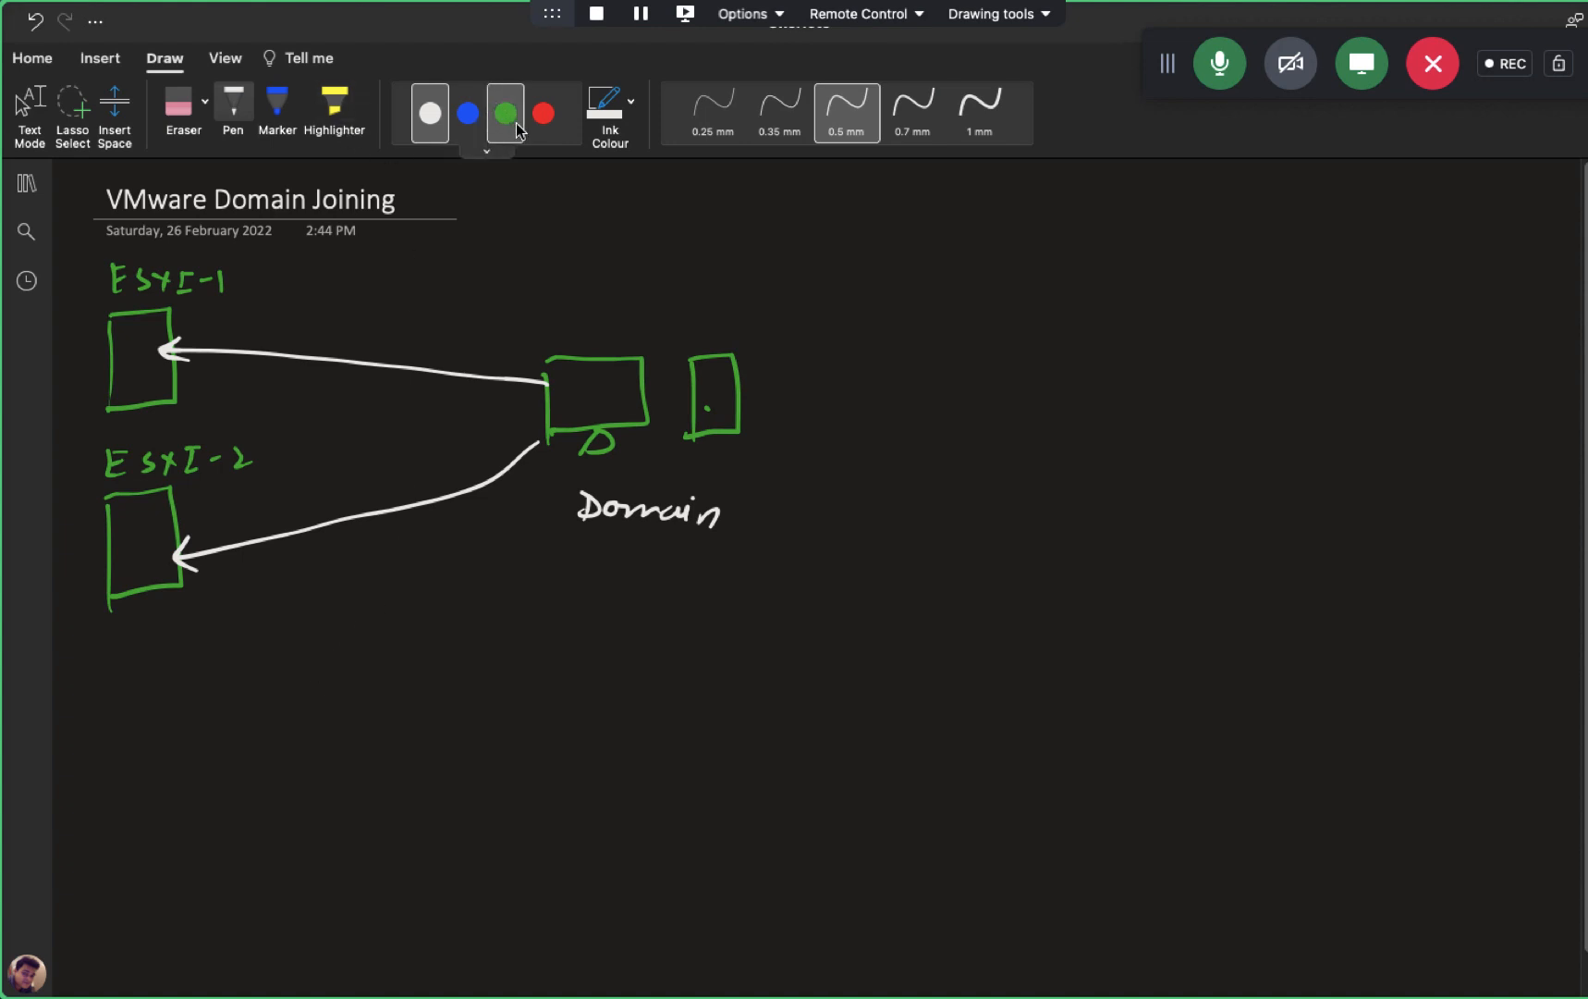
- Switch to red ink and start the numbered list with '1-'
left_click(544, 113)
left_click_drag(871, 274, 890, 298)
mouse_move(899, 289)
left_mouse_down()
mouse_move(965, 267)
mouse_move(1114, 300)
mouse_move(1121, 282)
mouse_move(1248, 270)
mouse_move(1311, 281)
left_mouse_up()
- Finish the Name Resolution line and write '2- NTP service.'
left_click(1317, 278)
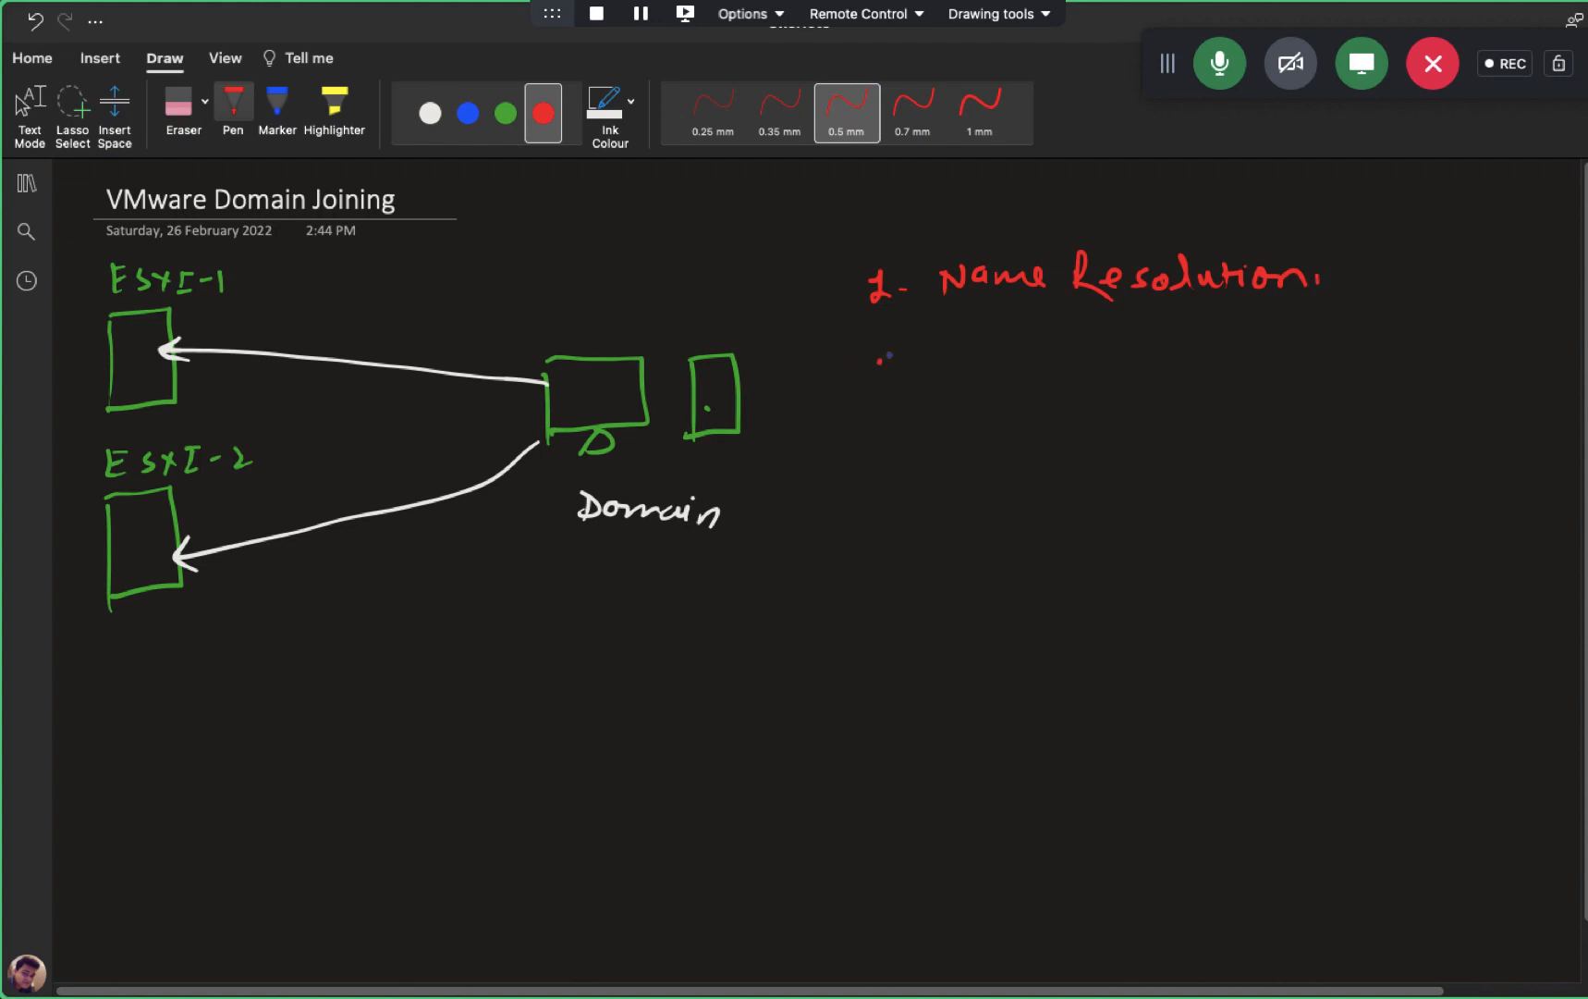
left_click_drag(879, 361, 893, 388)
left_click_drag(898, 371, 908, 371)
mouse_move(945, 386)
left_mouse_down()
mouse_move(948, 361)
mouse_move(984, 359)
left_mouse_up()
mouse_move(997, 361)
left_mouse_down()
mouse_move(998, 384)
mouse_move(1037, 356)
left_mouse_up()
mouse_move(1038, 356)
left_mouse_down()
mouse_move(1039, 374)
mouse_move(1241, 358)
left_mouse_up()
left_click(1191, 348)
left_click(1268, 366)
- Write the third item '3- User's and Permission.'
mouse_move(876, 431)
left_mouse_down()
mouse_move(889, 449)
mouse_move(873, 466)
left_mouse_up()
mouse_move(900, 453)
left_mouse_down()
mouse_move(984, 434)
mouse_move(989, 455)
left_mouse_up()
left_click_drag(1014, 442, 1054, 431)
mouse_move(1080, 430)
left_mouse_down()
mouse_move(1090, 452)
mouse_move(1176, 442)
mouse_move(1189, 418)
mouse_move(1224, 453)
left_mouse_up()
mouse_move(1224, 414)
left_mouse_down()
mouse_move(1230, 430)
mouse_move(1331, 415)
mouse_move(1429, 427)
left_mouse_up()
left_click(1449, 426)
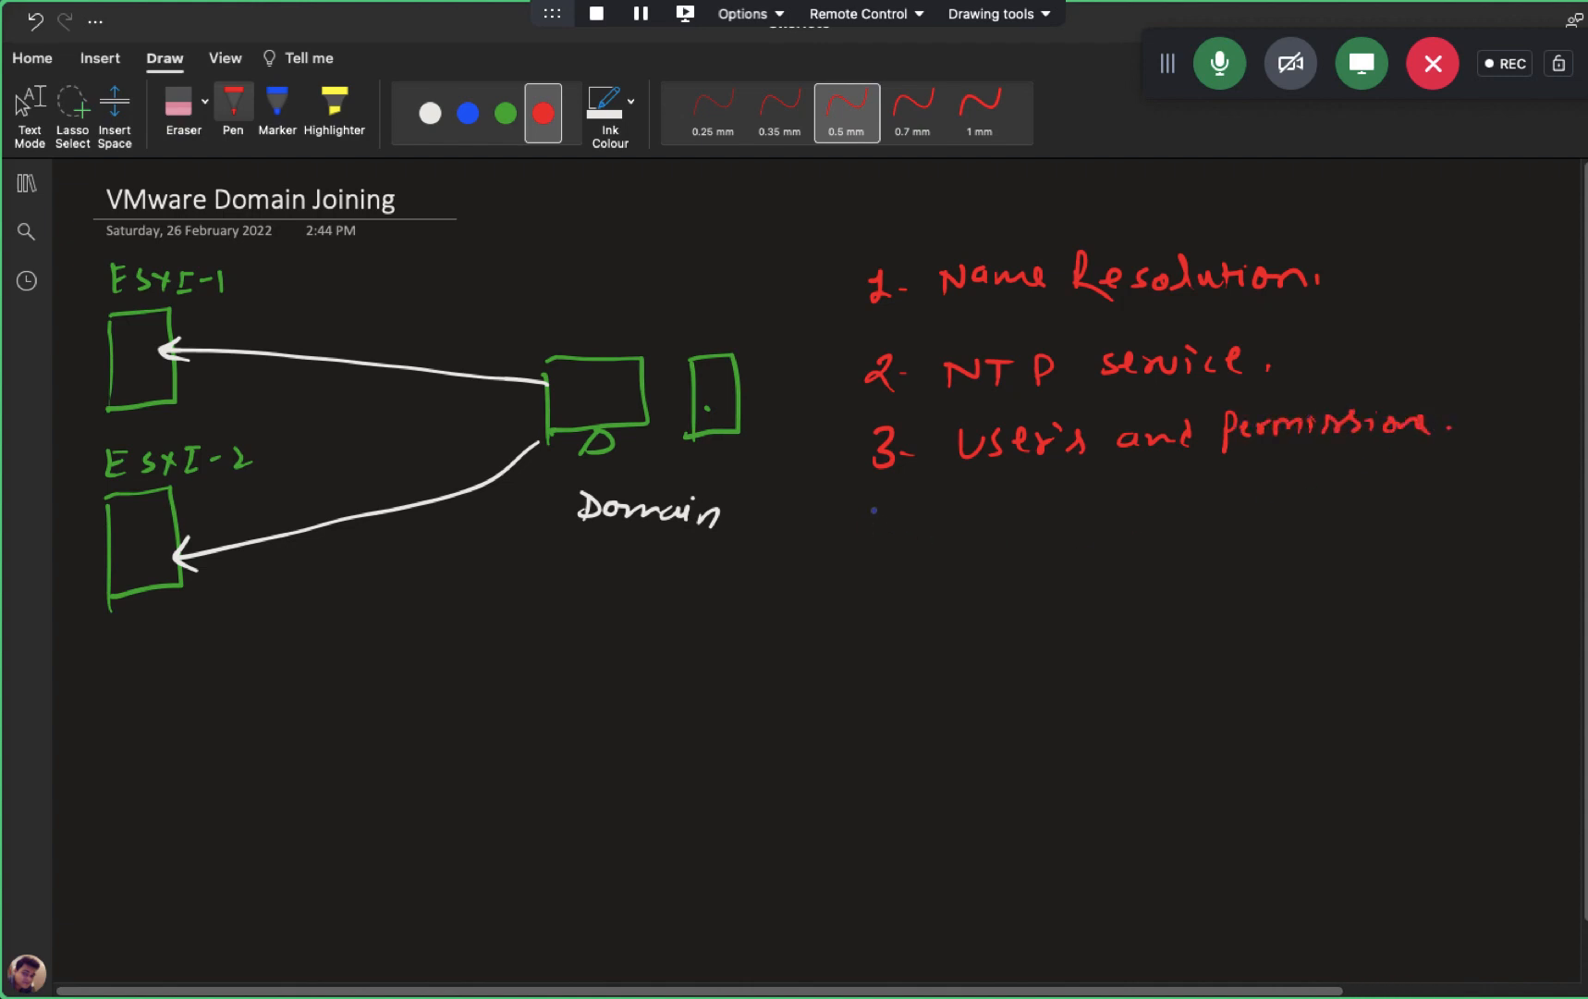
- Write the fourth item '4- Install vcenter server.'
left_click_drag(876, 507, 892, 525)
mouse_move(899, 509)
left_mouse_down()
mouse_move(895, 542)
mouse_move(938, 525)
mouse_move(1034, 540)
left_mouse_up()
mouse_move(1054, 508)
left_mouse_down()
mouse_move(1059, 540)
mouse_move(1073, 521)
left_mouse_up()
left_click_drag(1077, 524, 1128, 539)
mouse_move(1127, 525)
left_mouse_down()
mouse_move(1139, 540)
mouse_move(1188, 519)
mouse_move(1249, 545)
left_mouse_up()
left_click_drag(1256, 523, 1465, 514)
left_click(1477, 516)
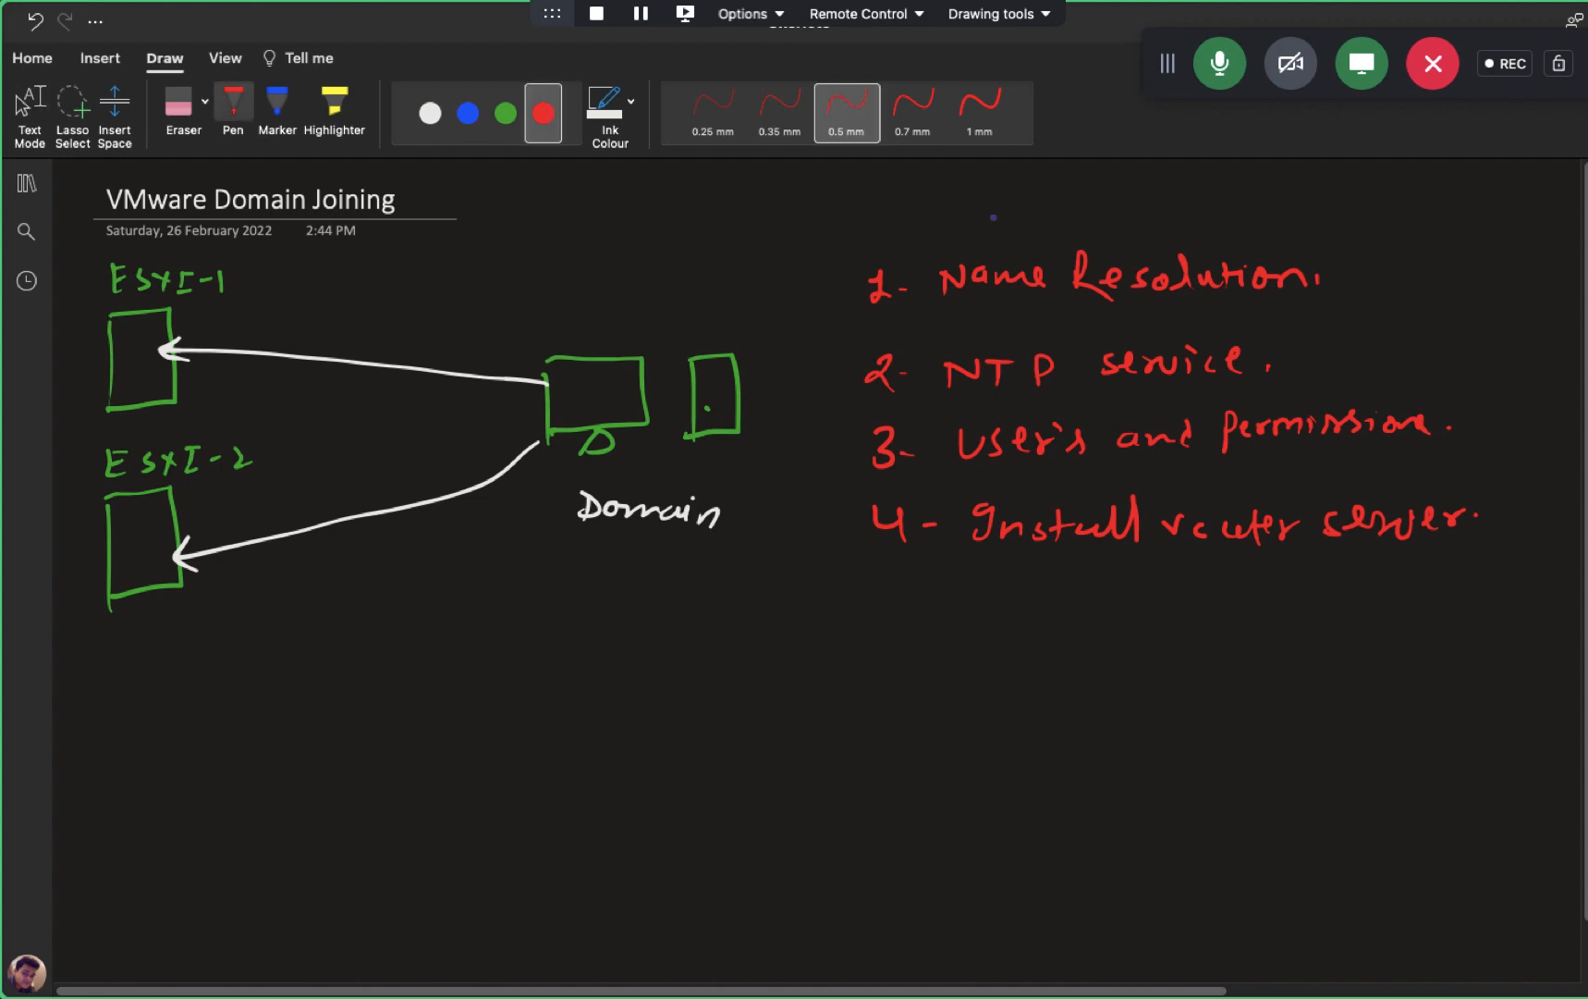
- Draw white brackets around Domain, leave ink mode and switch to the desktop
scroll(1023, 211, "down", 1)
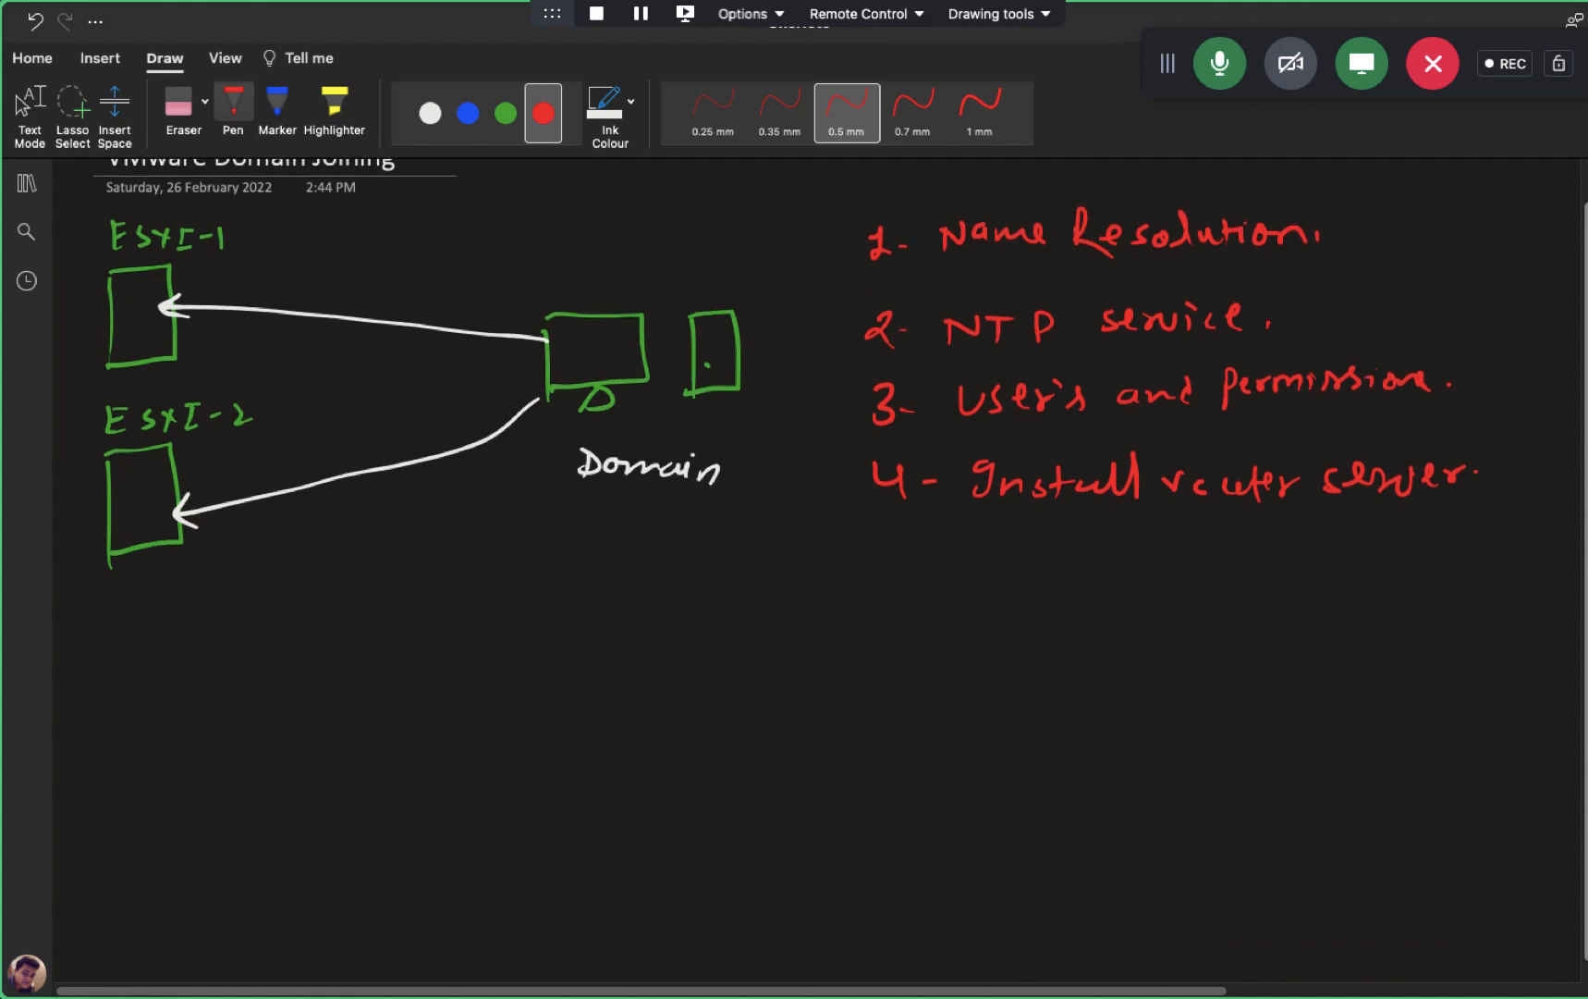
left_click(430, 113)
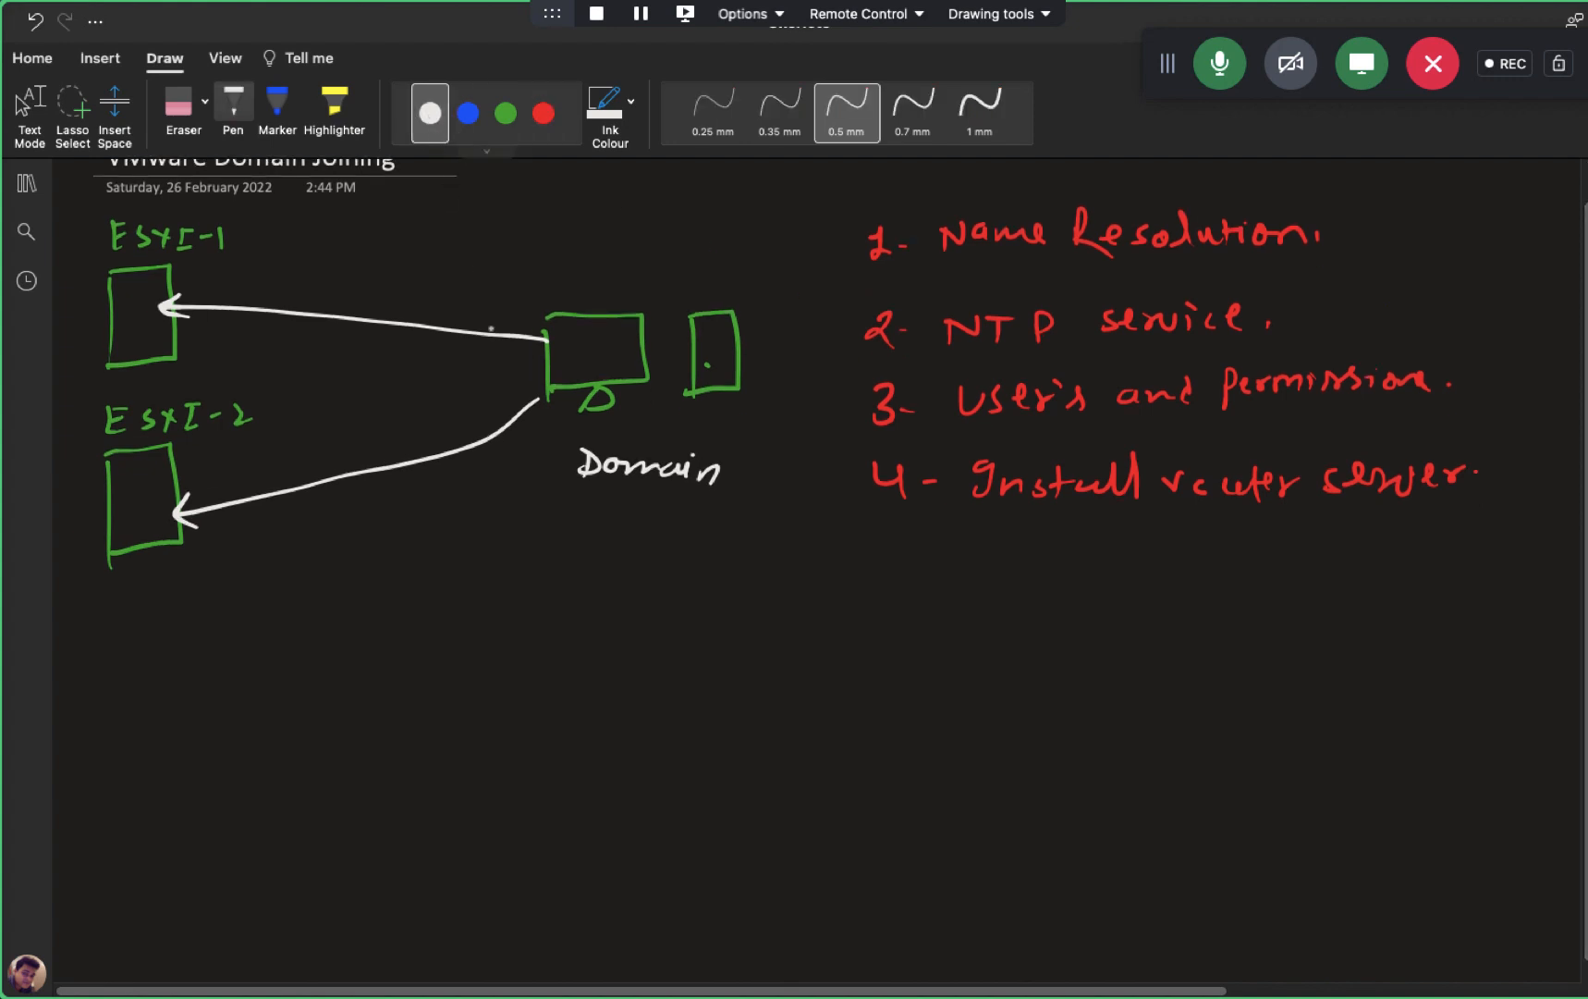
mouse_move(601, 448)
left_mouse_down()
mouse_move(573, 446)
mouse_move(596, 483)
left_mouse_up()
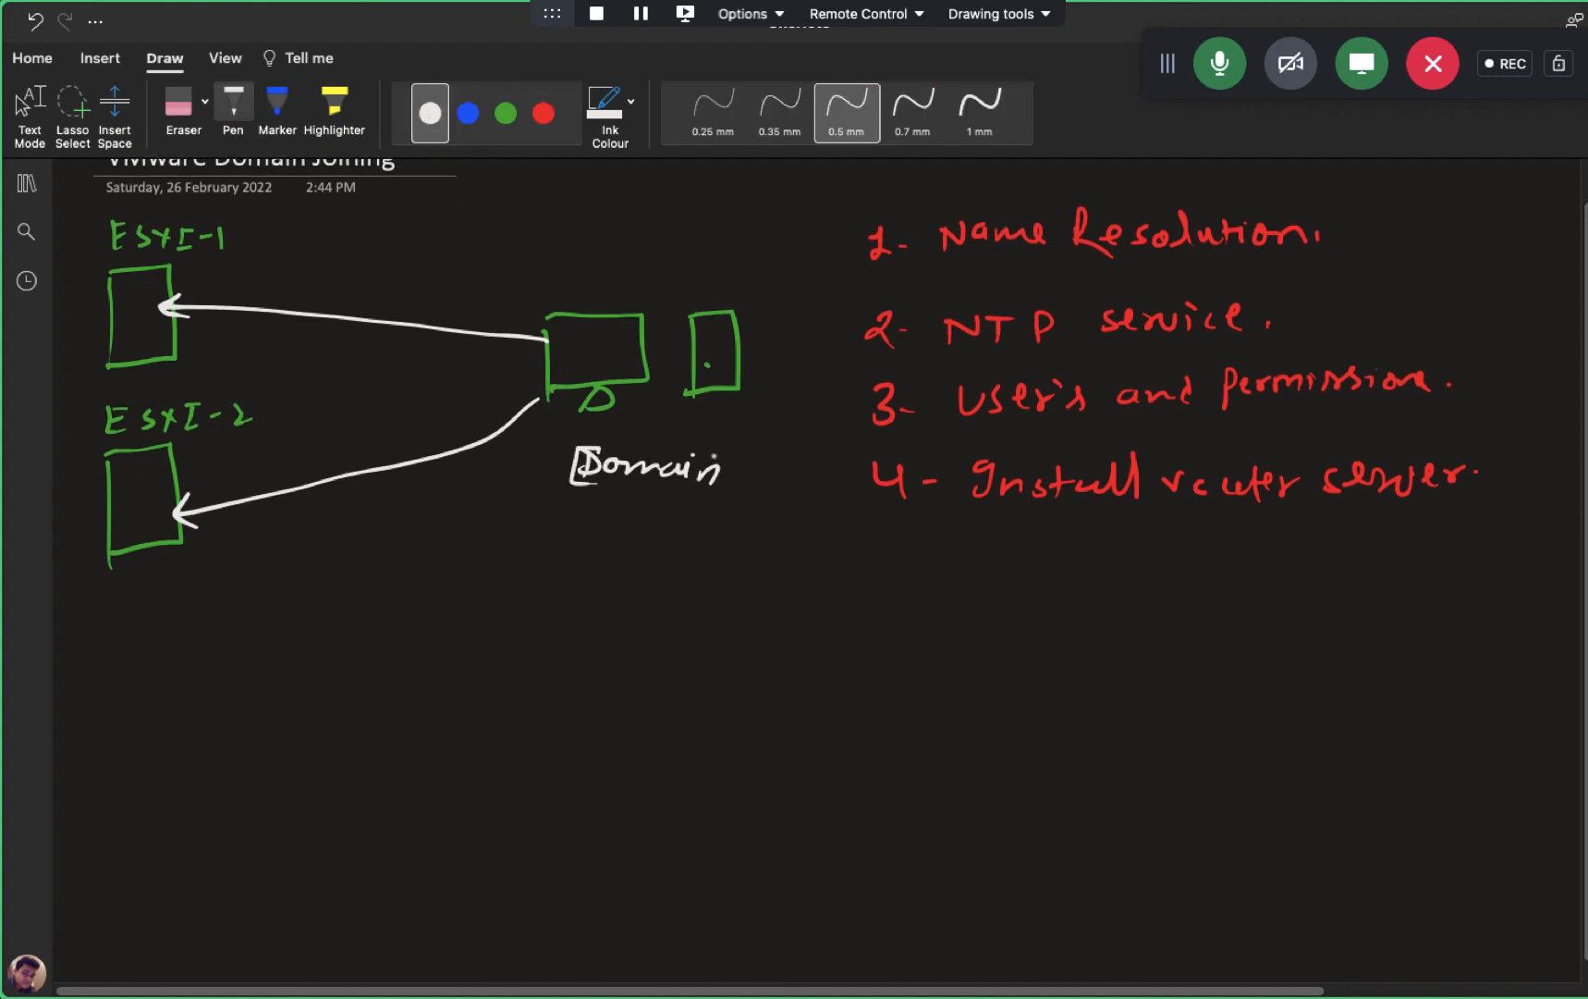
mouse_move(714, 452)
left_mouse_down()
mouse_move(739, 490)
mouse_move(695, 502)
left_mouse_up()
key("Escape")
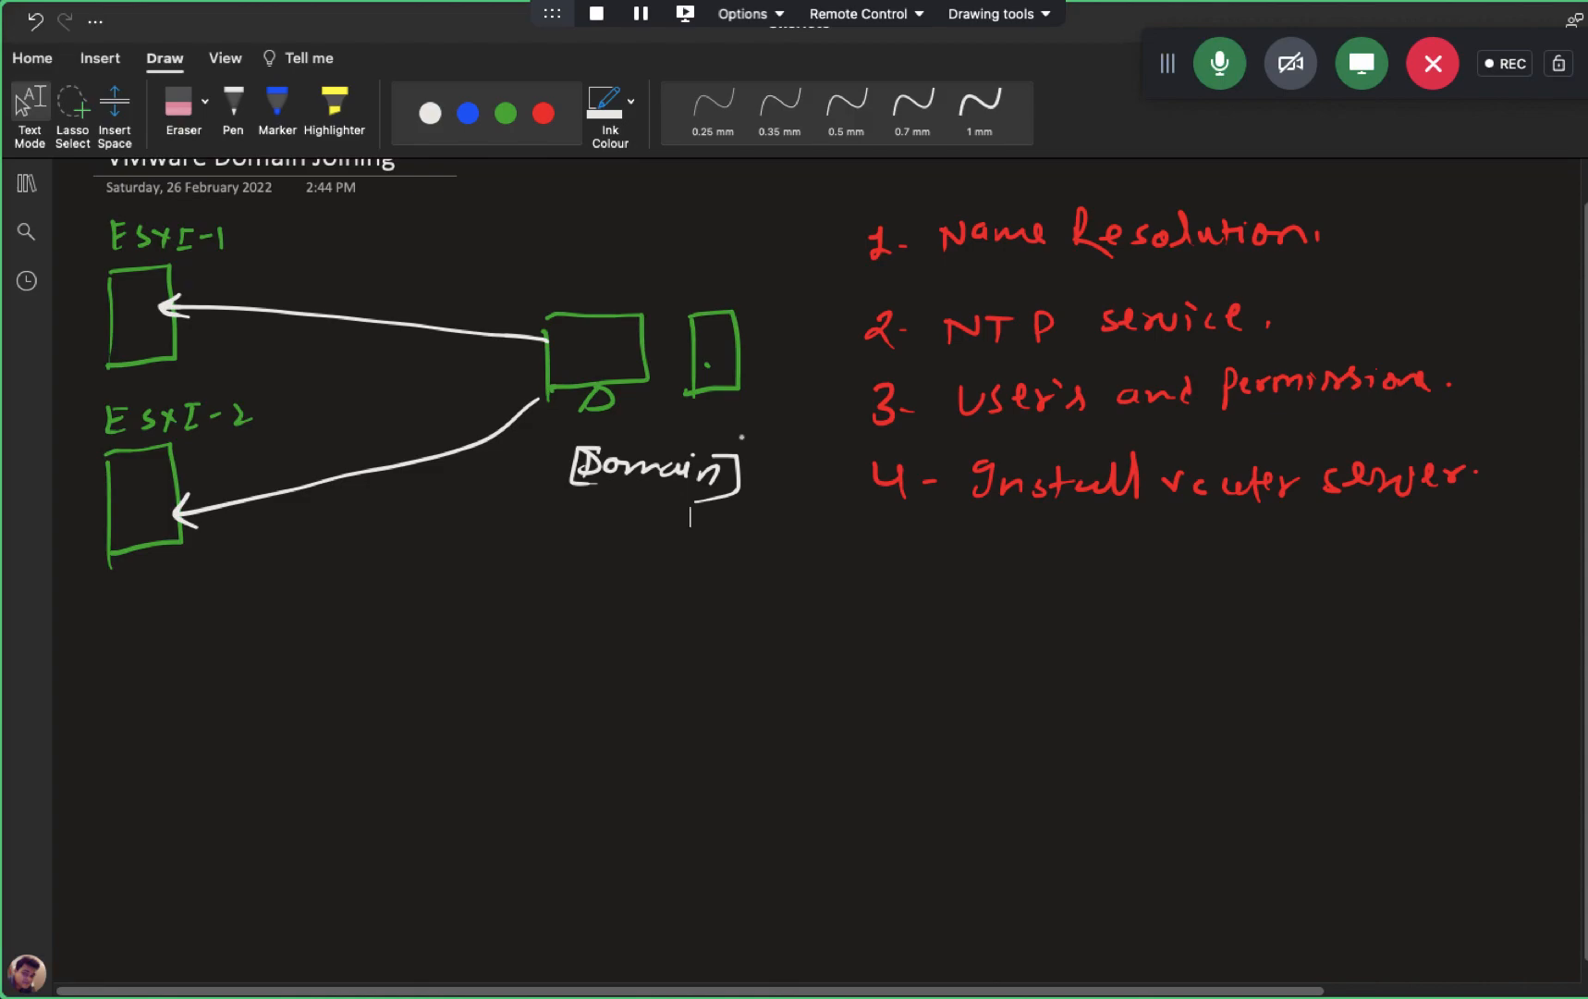
key("ctrl+Left")
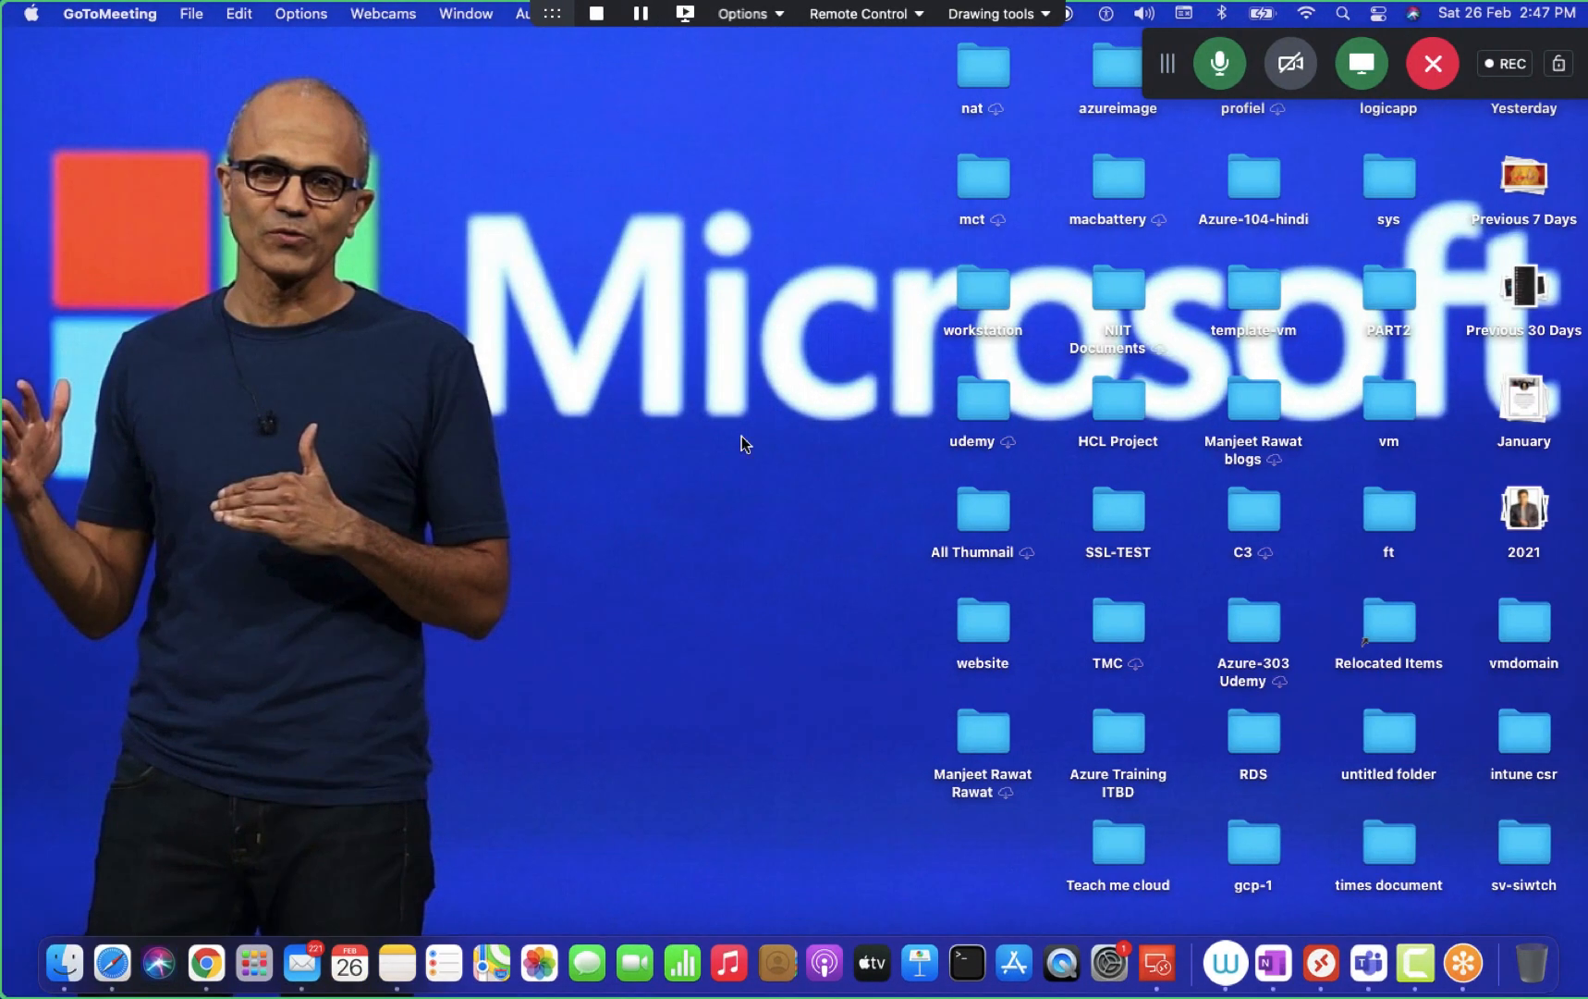
- Open the Microsoft Remote Desktop Connection Center from its Dock icon menu
key("ctrl+Right")
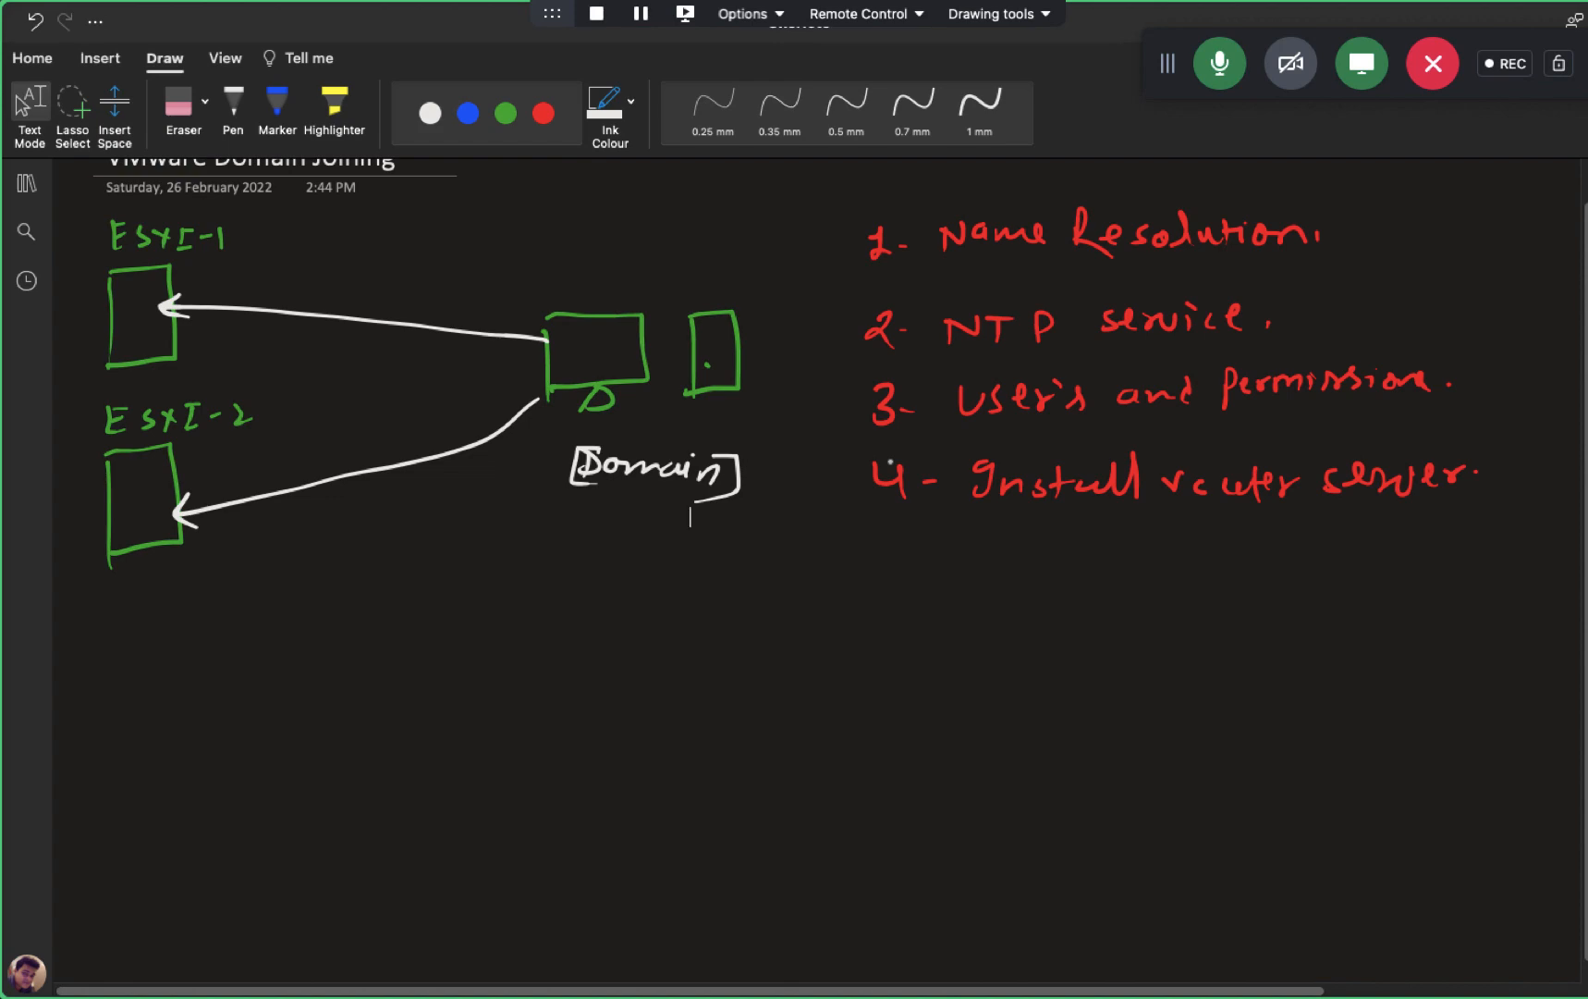
key("ctrl+Left")
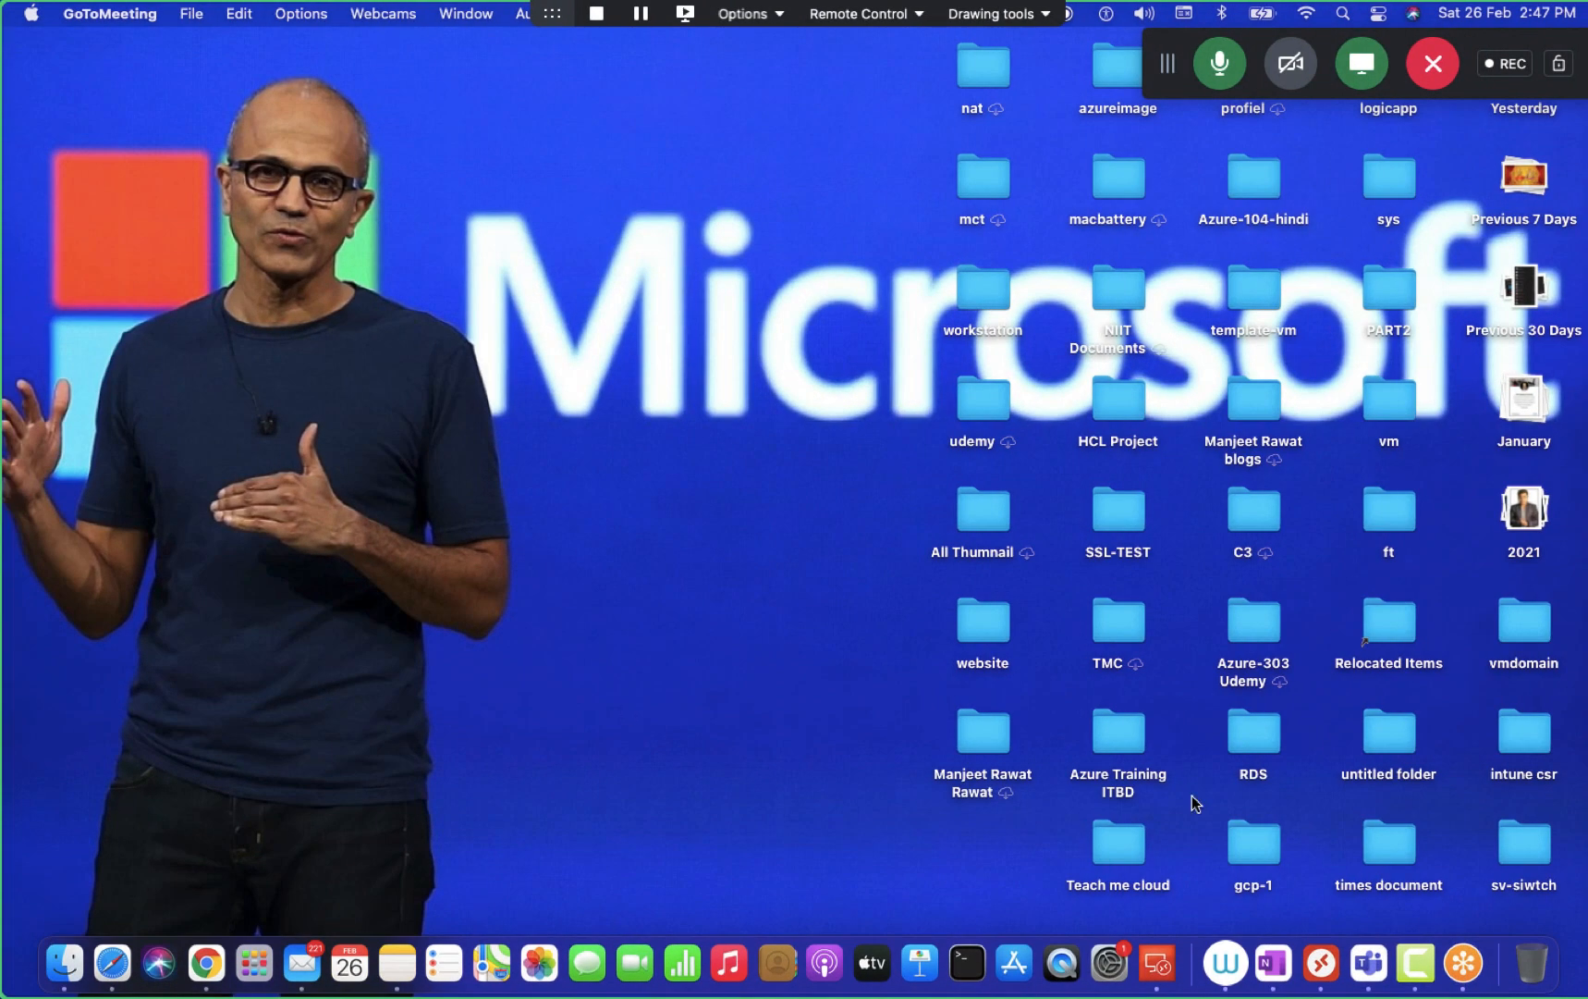
right_click(1317, 978)
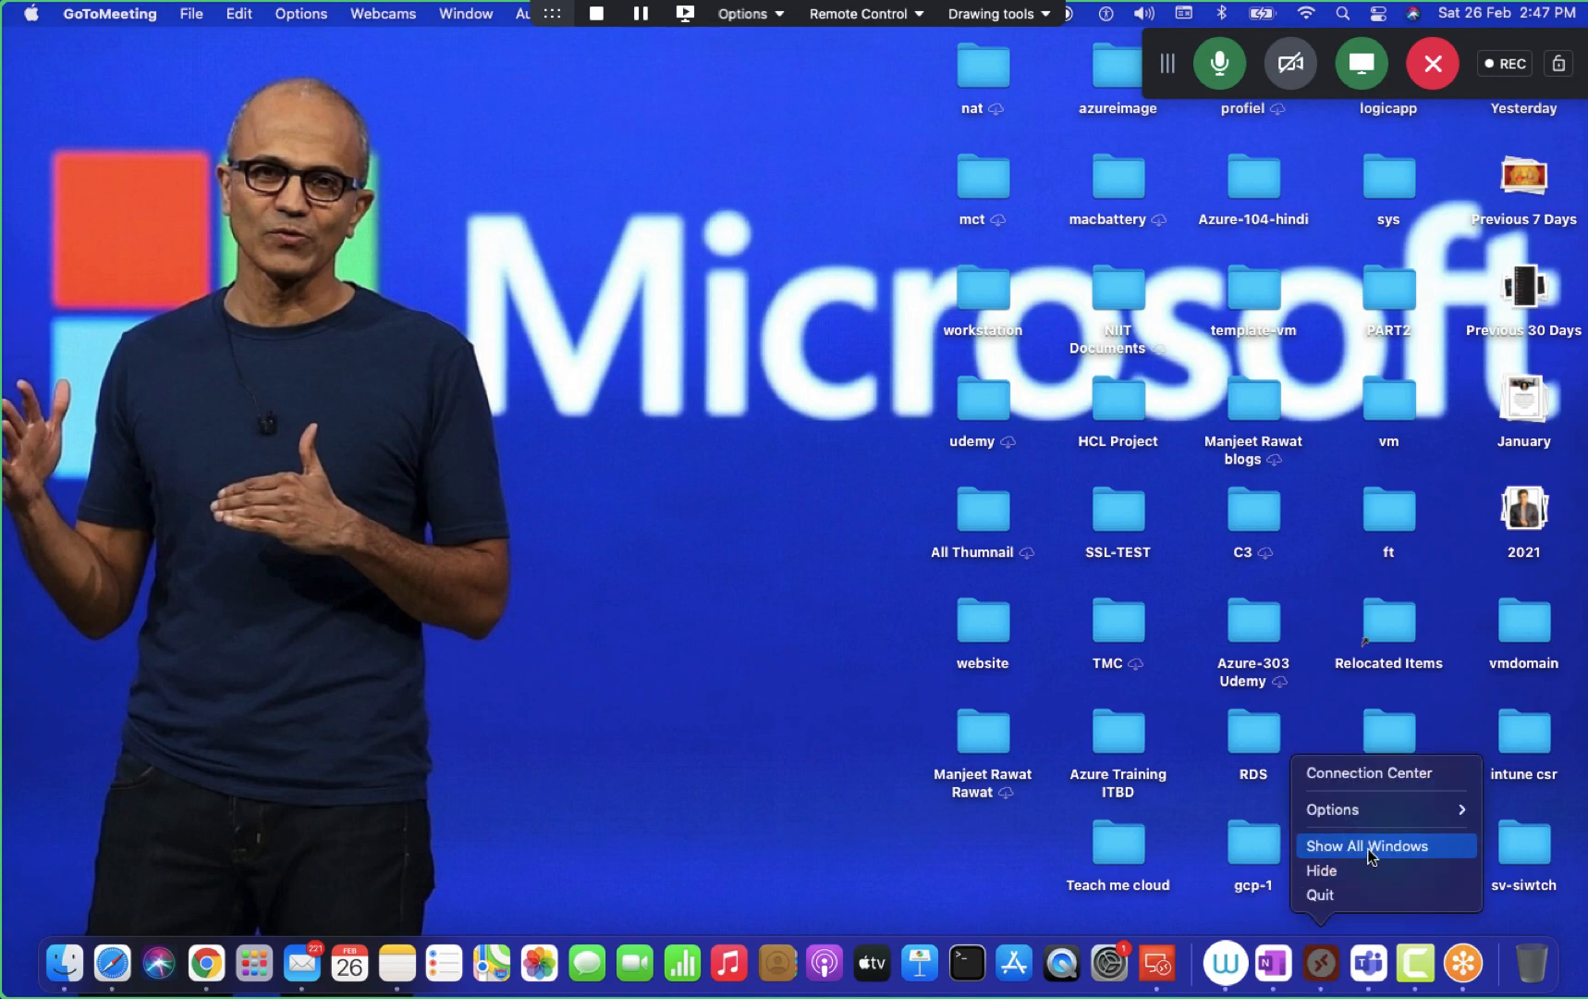
left_click(1378, 775)
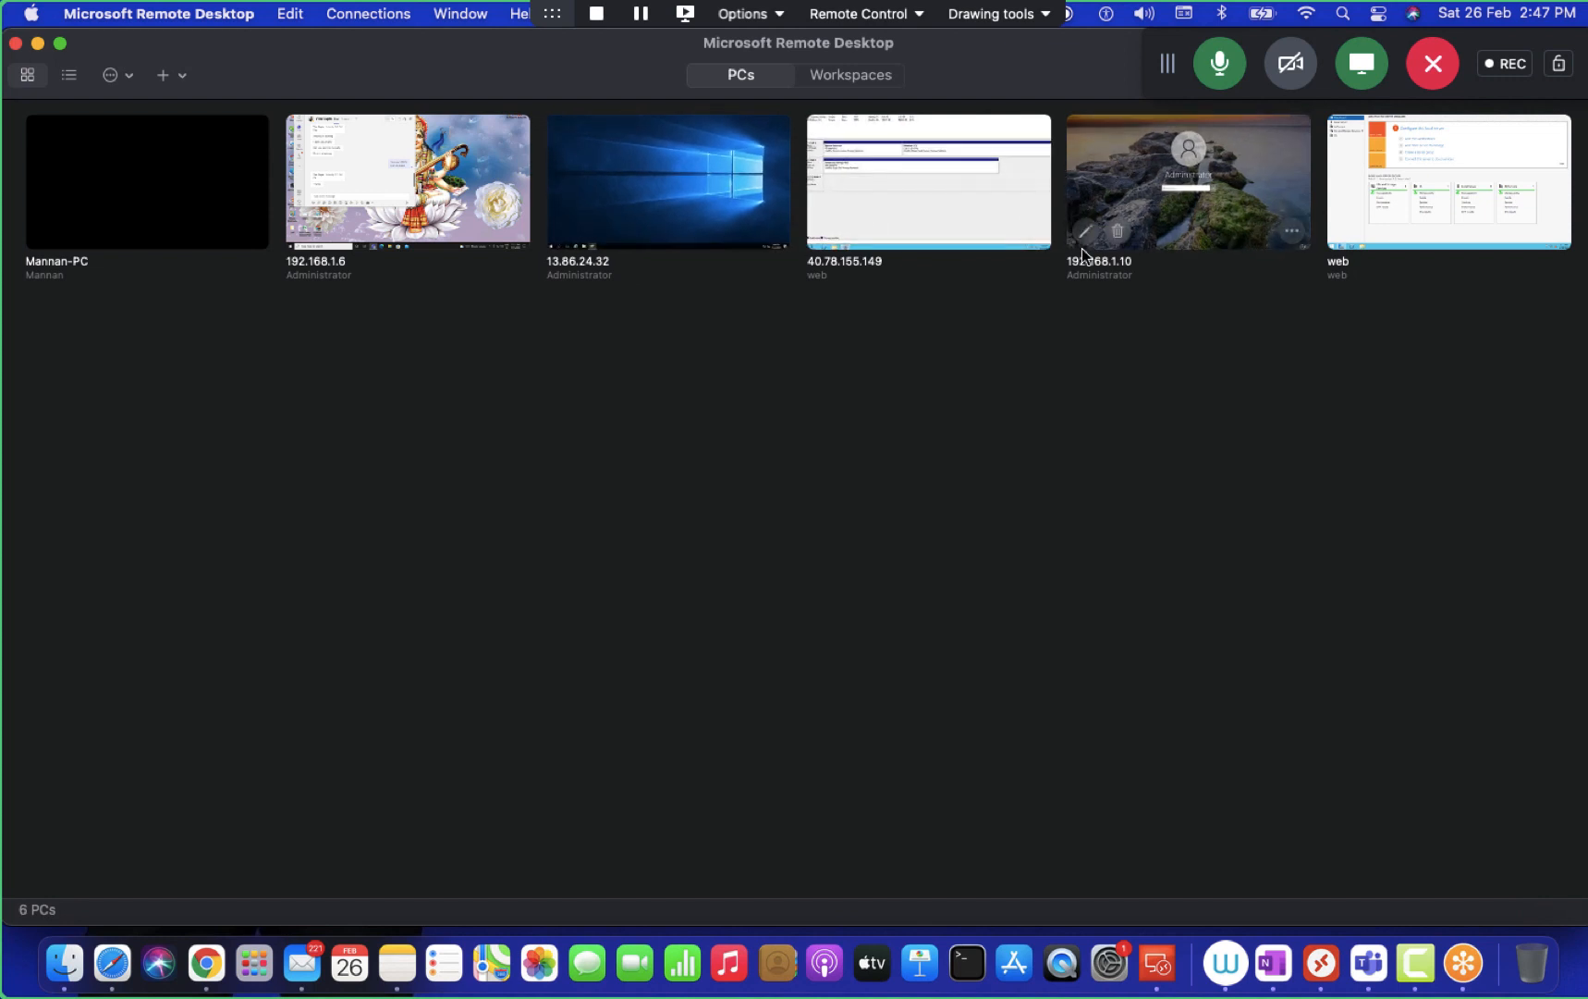
- Change the saved PC from 192.168.1.10 to 192.168.1.9 with the personal user account
left_click(1084, 231)
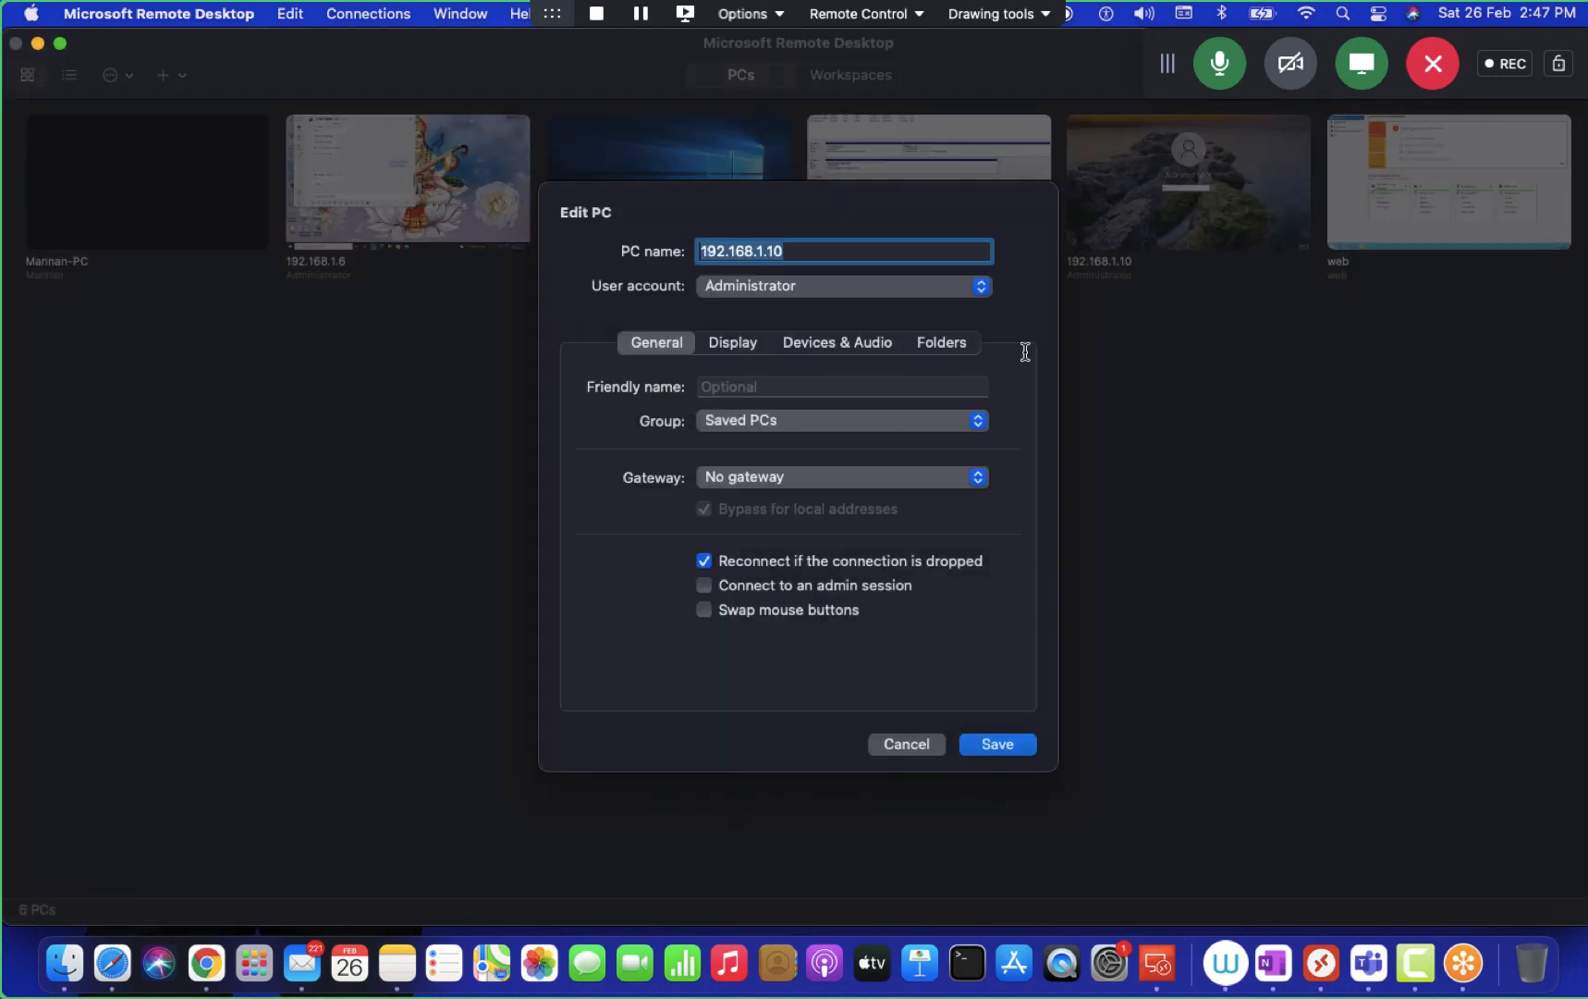
left_click(814, 252)
key("BackSpace")
key("BackSpace")
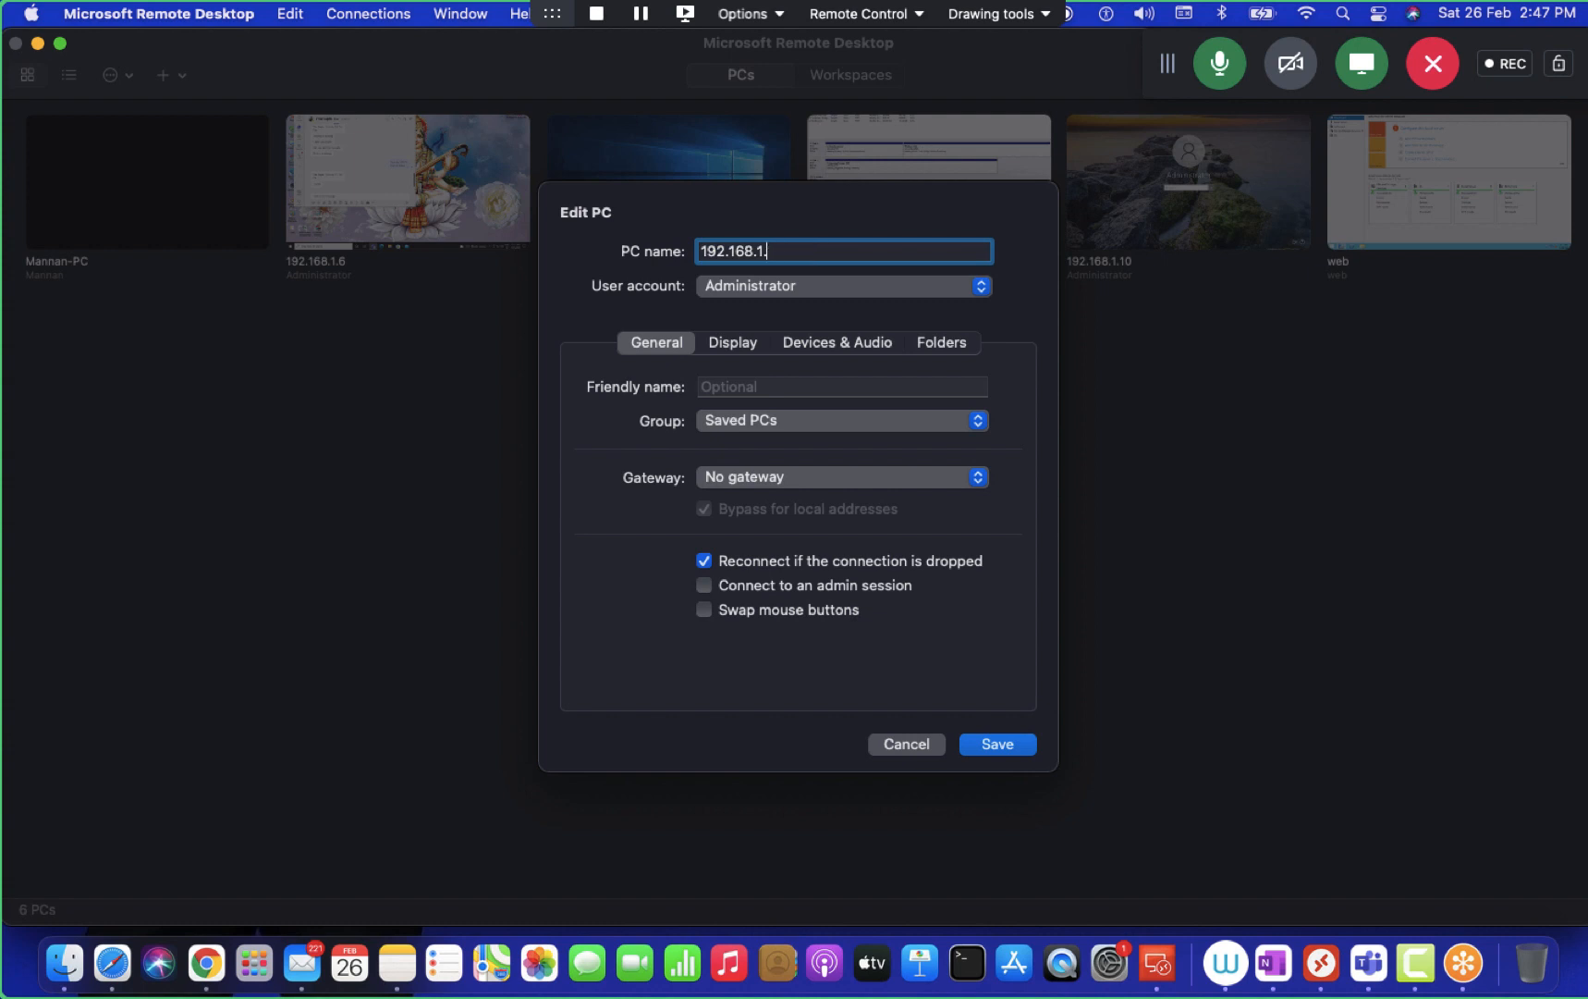
type("9")
left_click(900, 287)
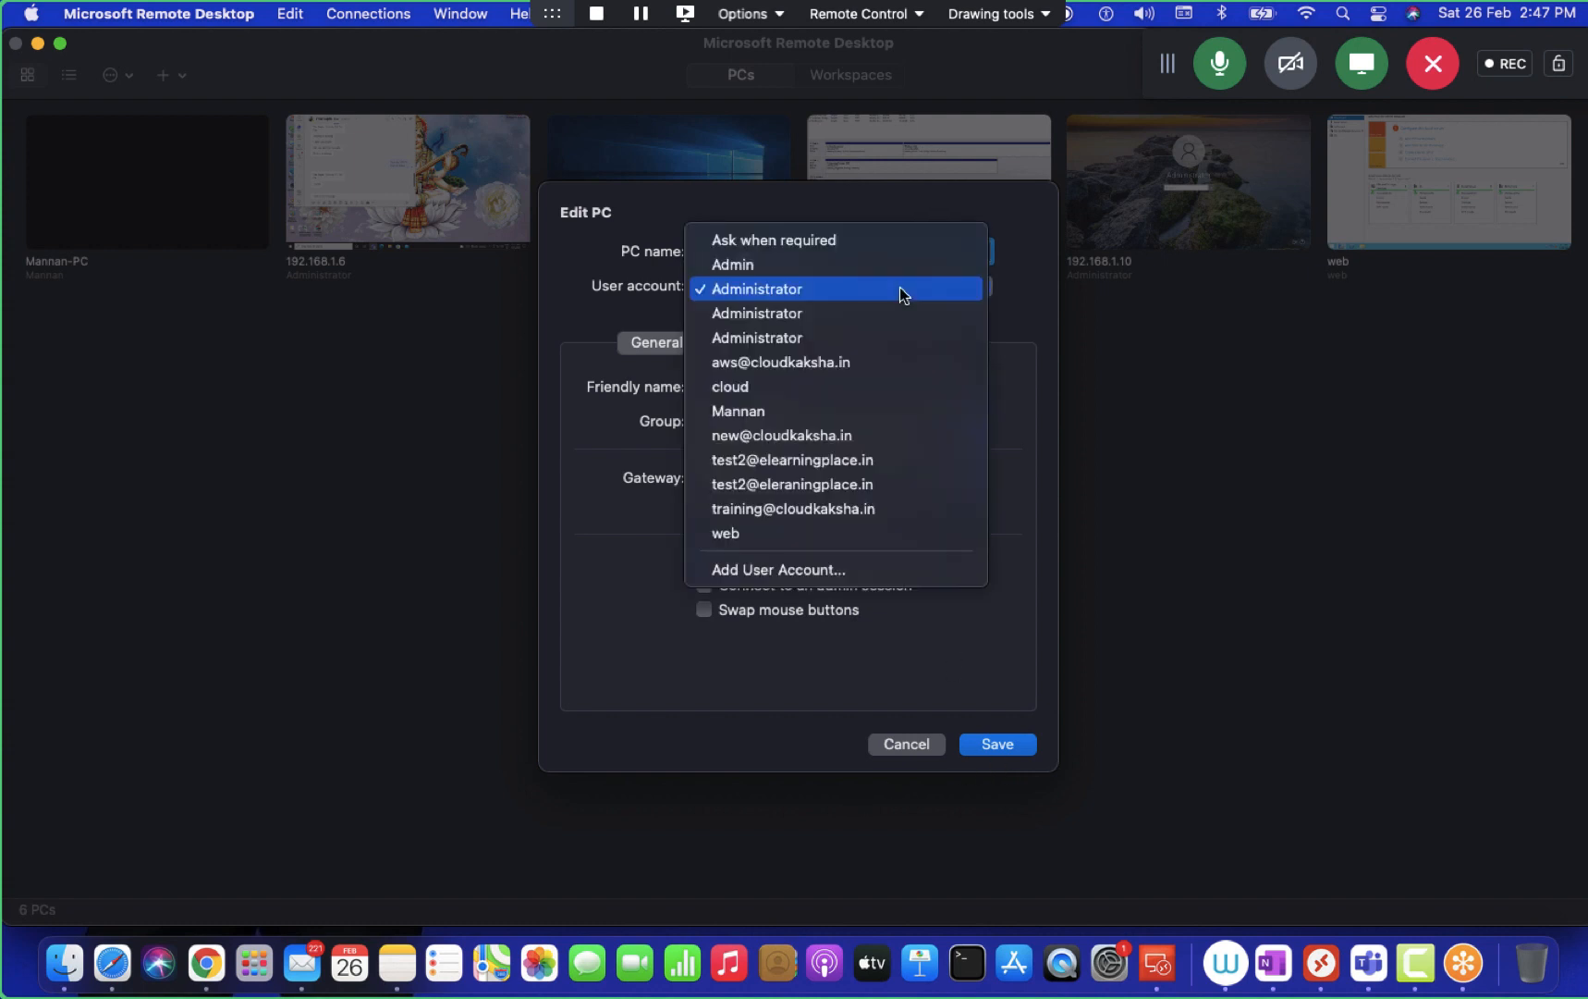
left_click(757, 413)
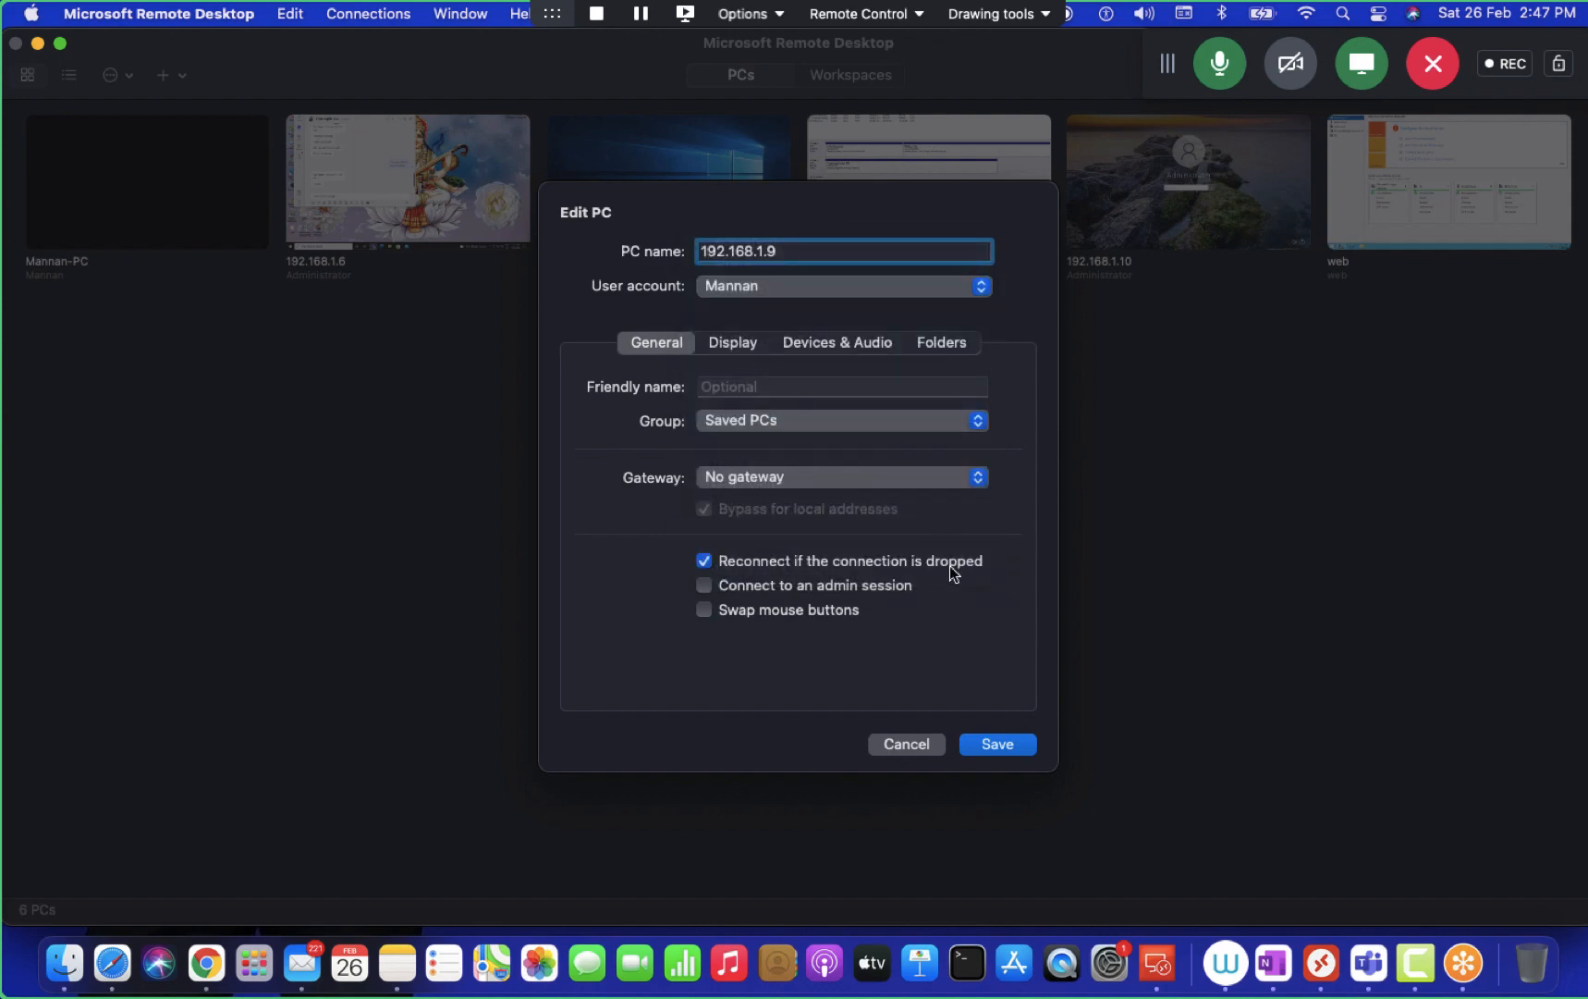
left_click(994, 745)
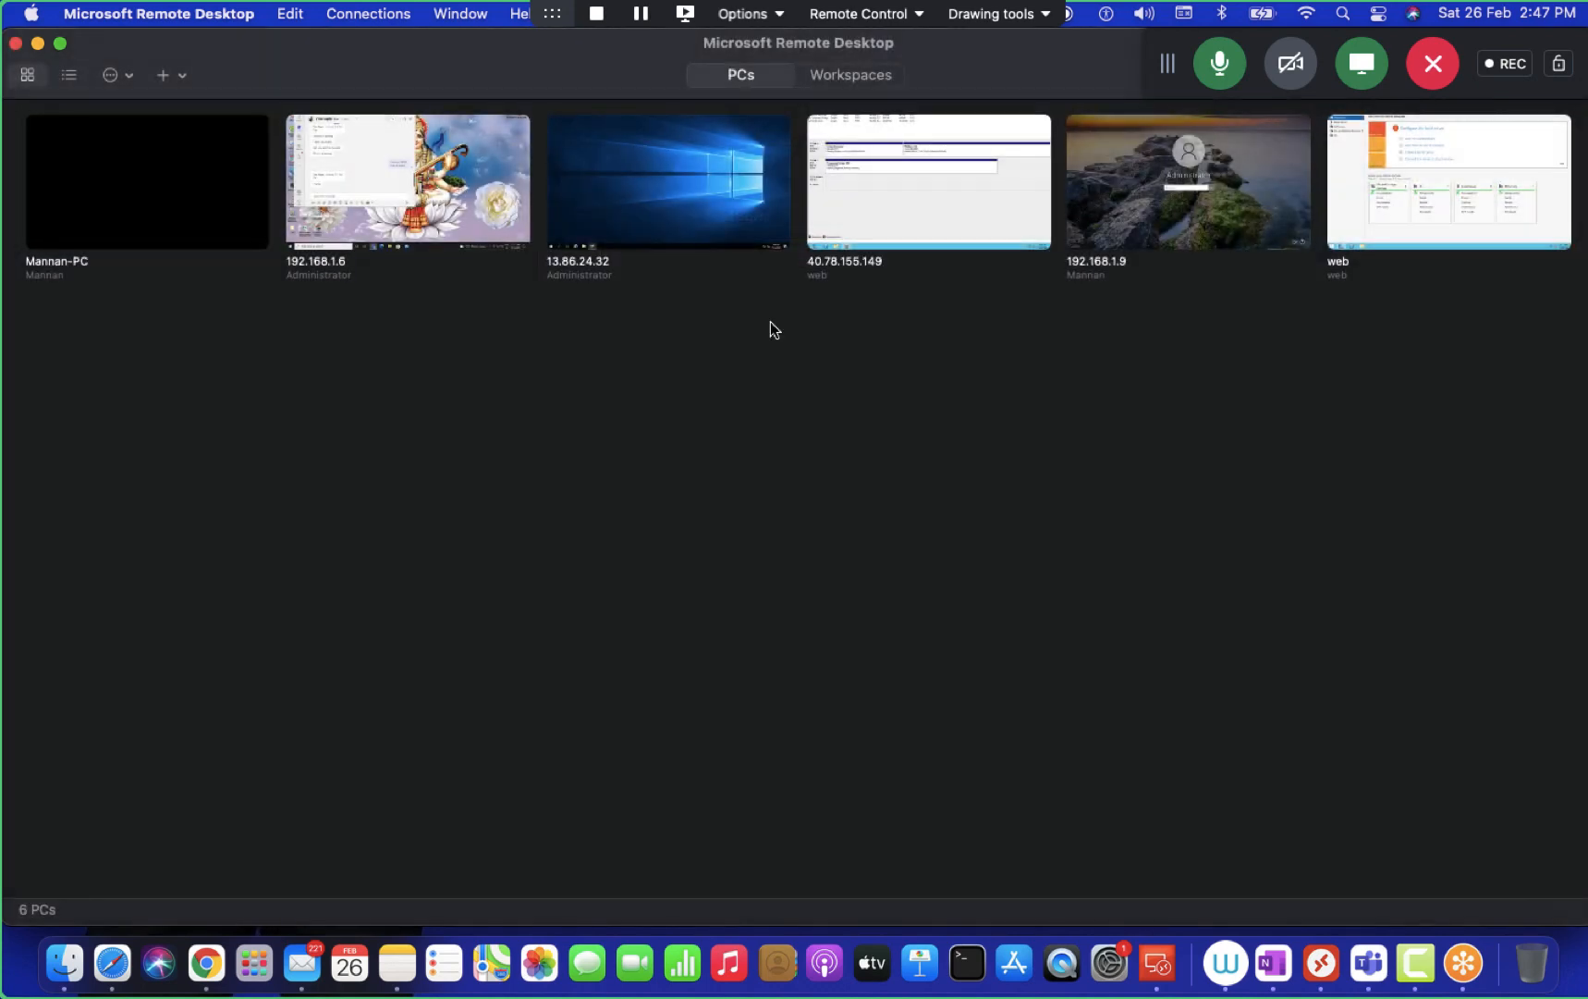
- Go full screen and connect to 192.168.1.9, accepting the certificate and signing in anyway
left_click(59, 43)
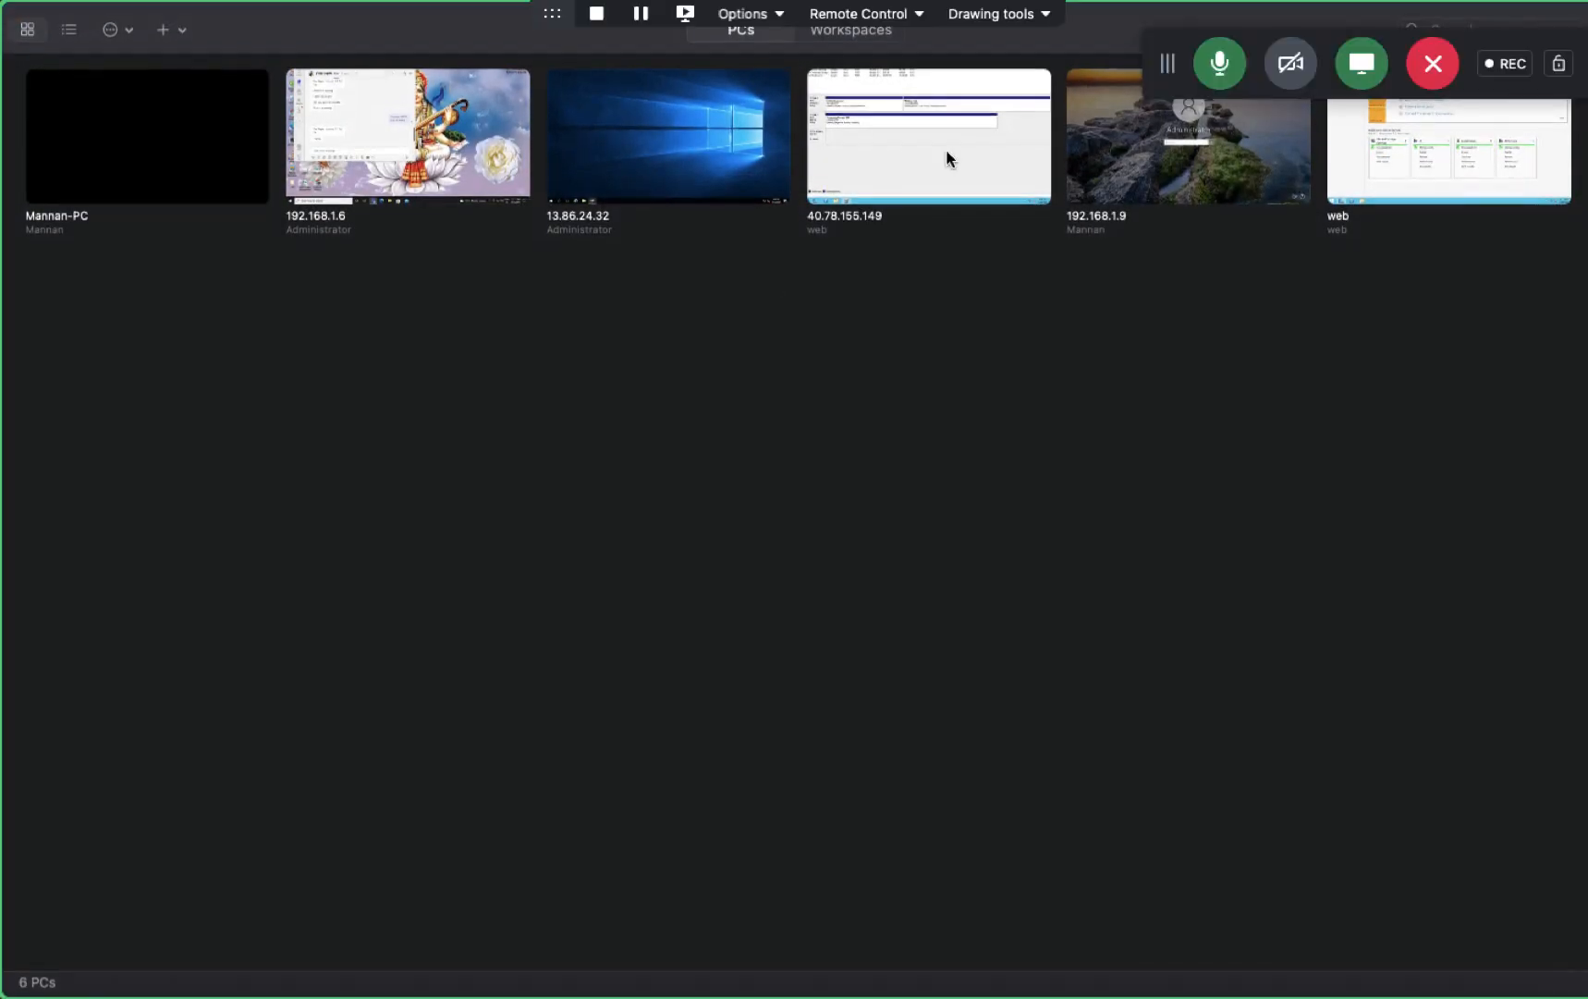
double_click(1093, 137)
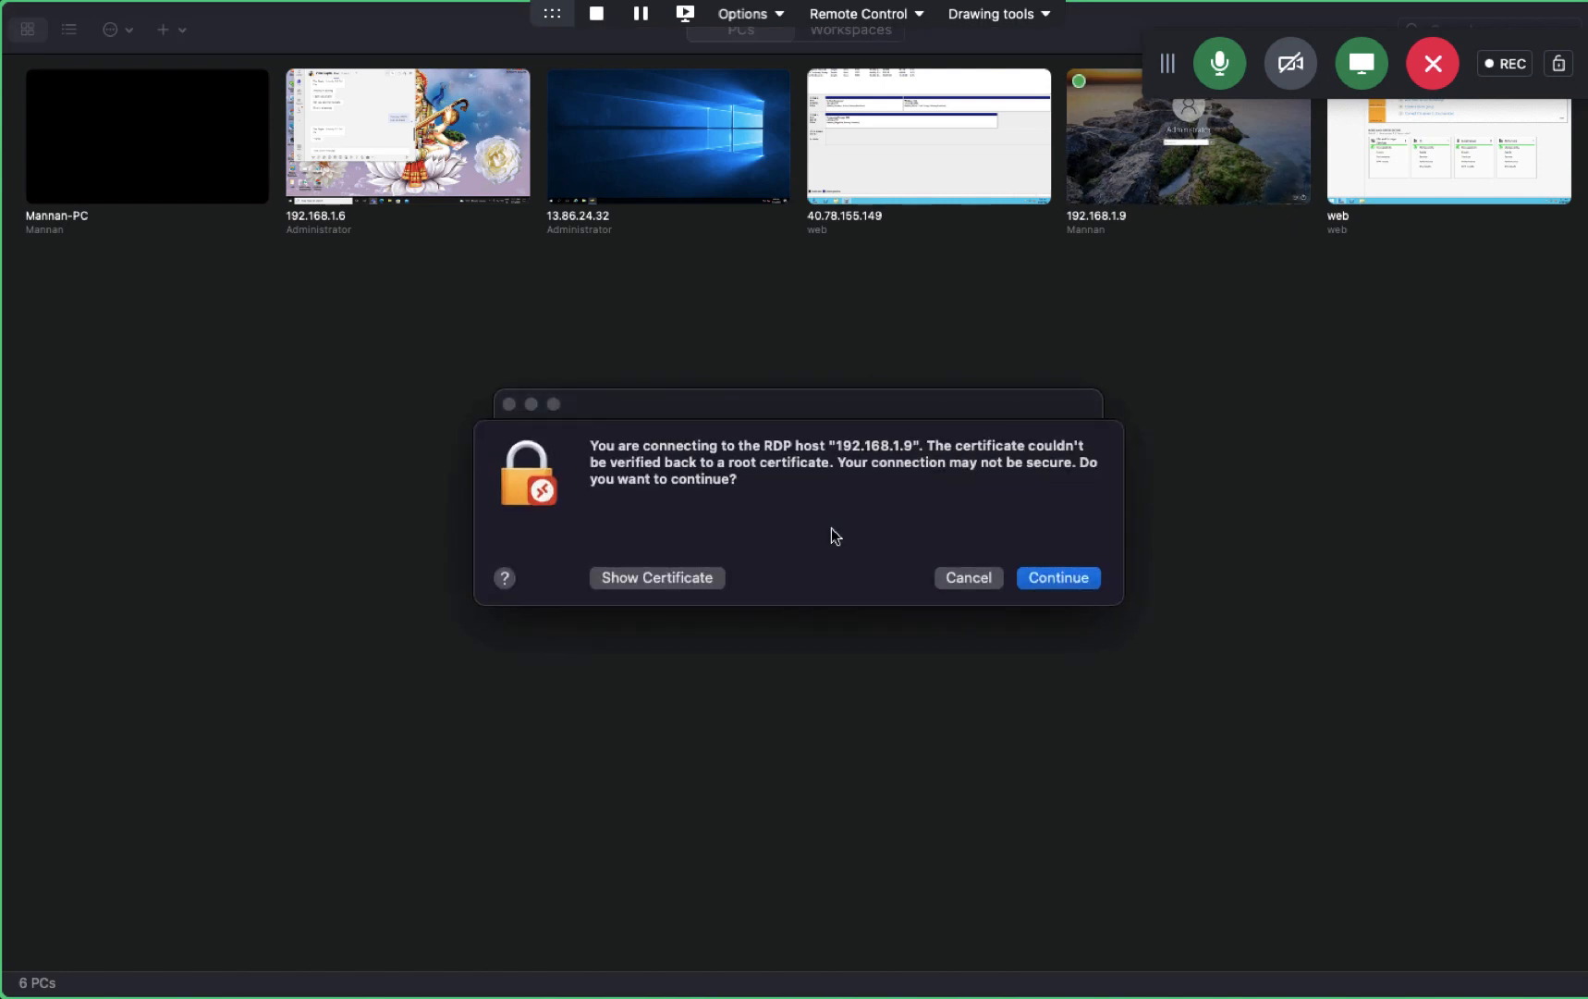
left_click(1055, 579)
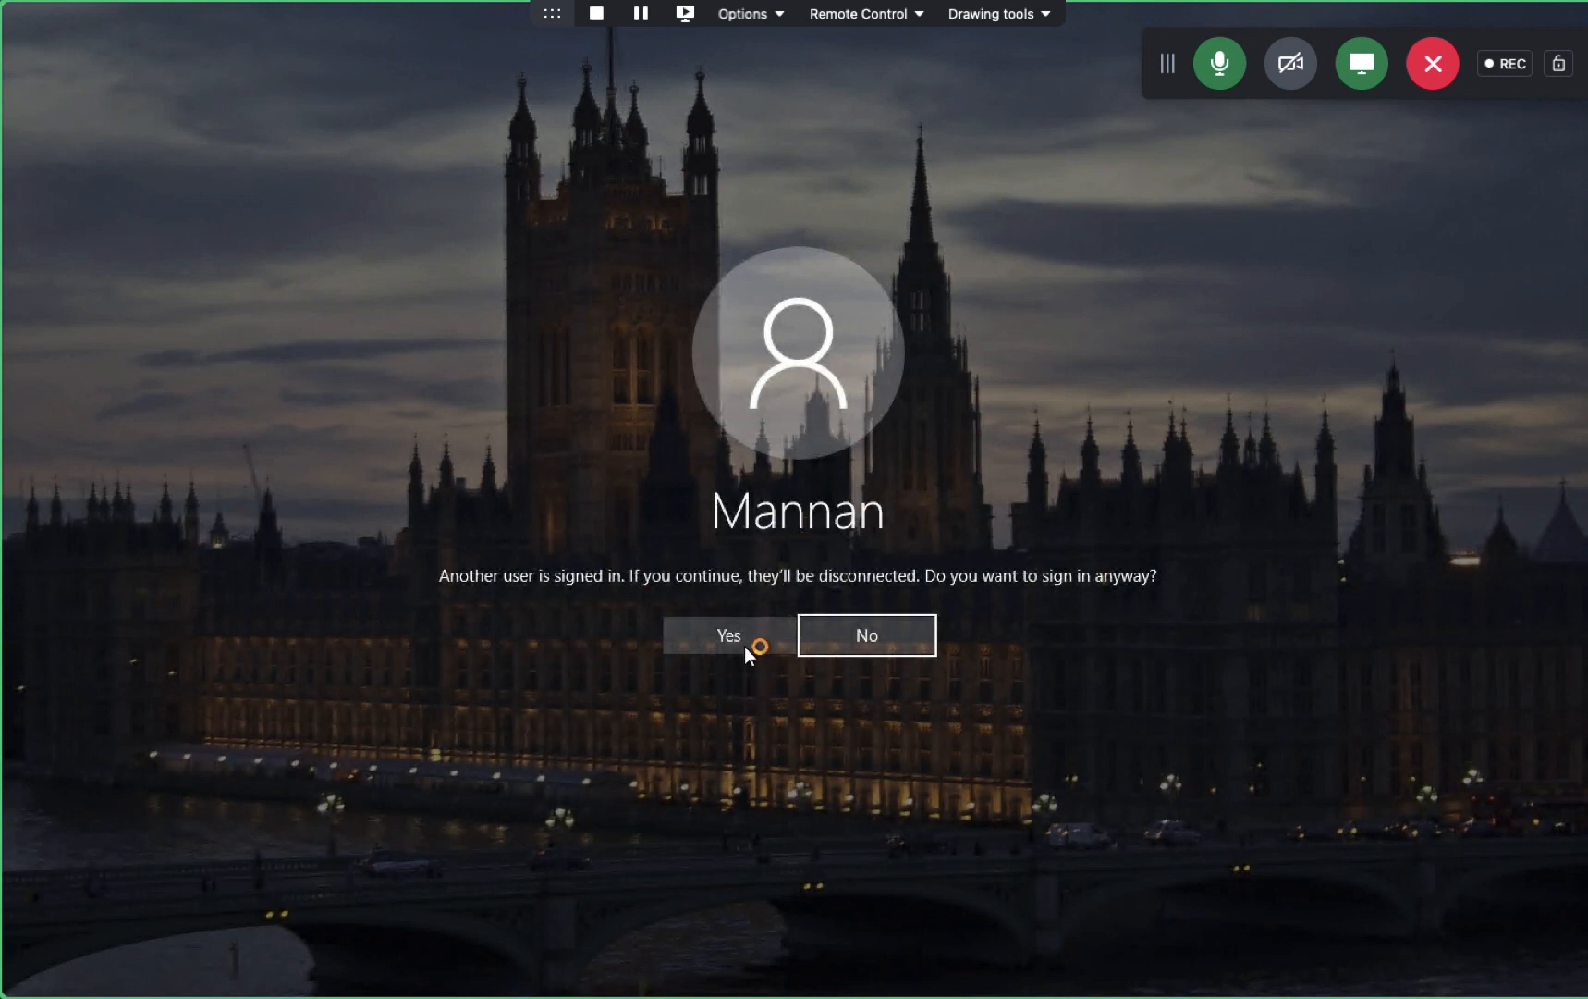
left_click(743, 618)
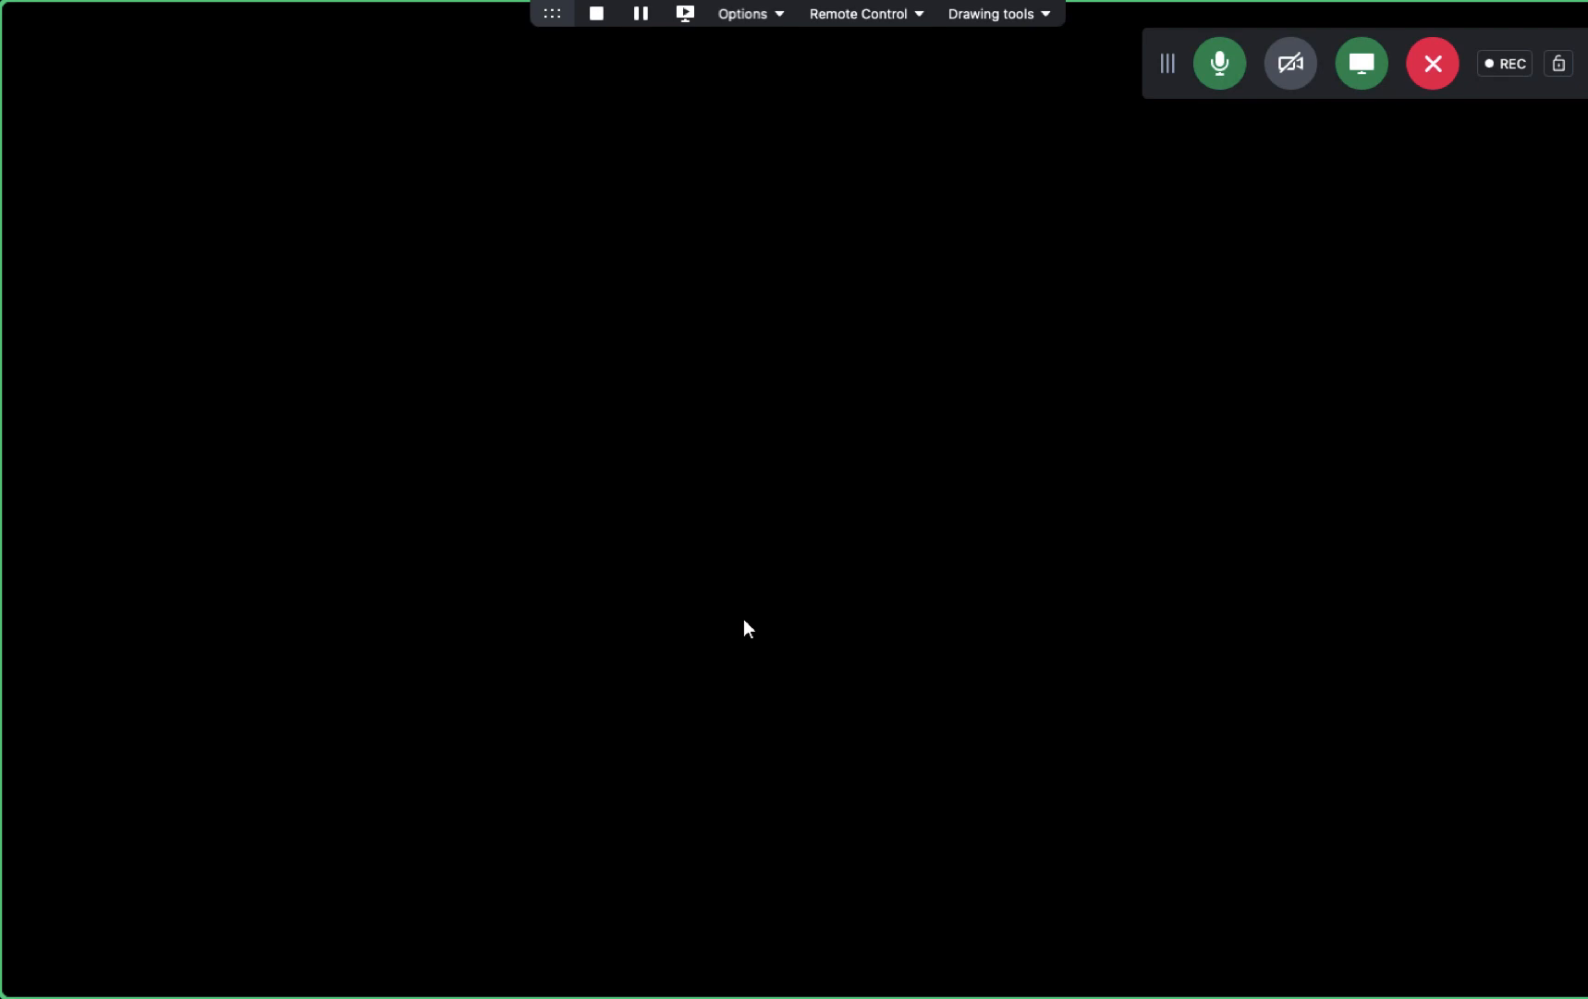
- Close the session, set the 192.168.1.9 connection to Administrator, and reconnect past the certificate warning
mouse_move(256, 3)
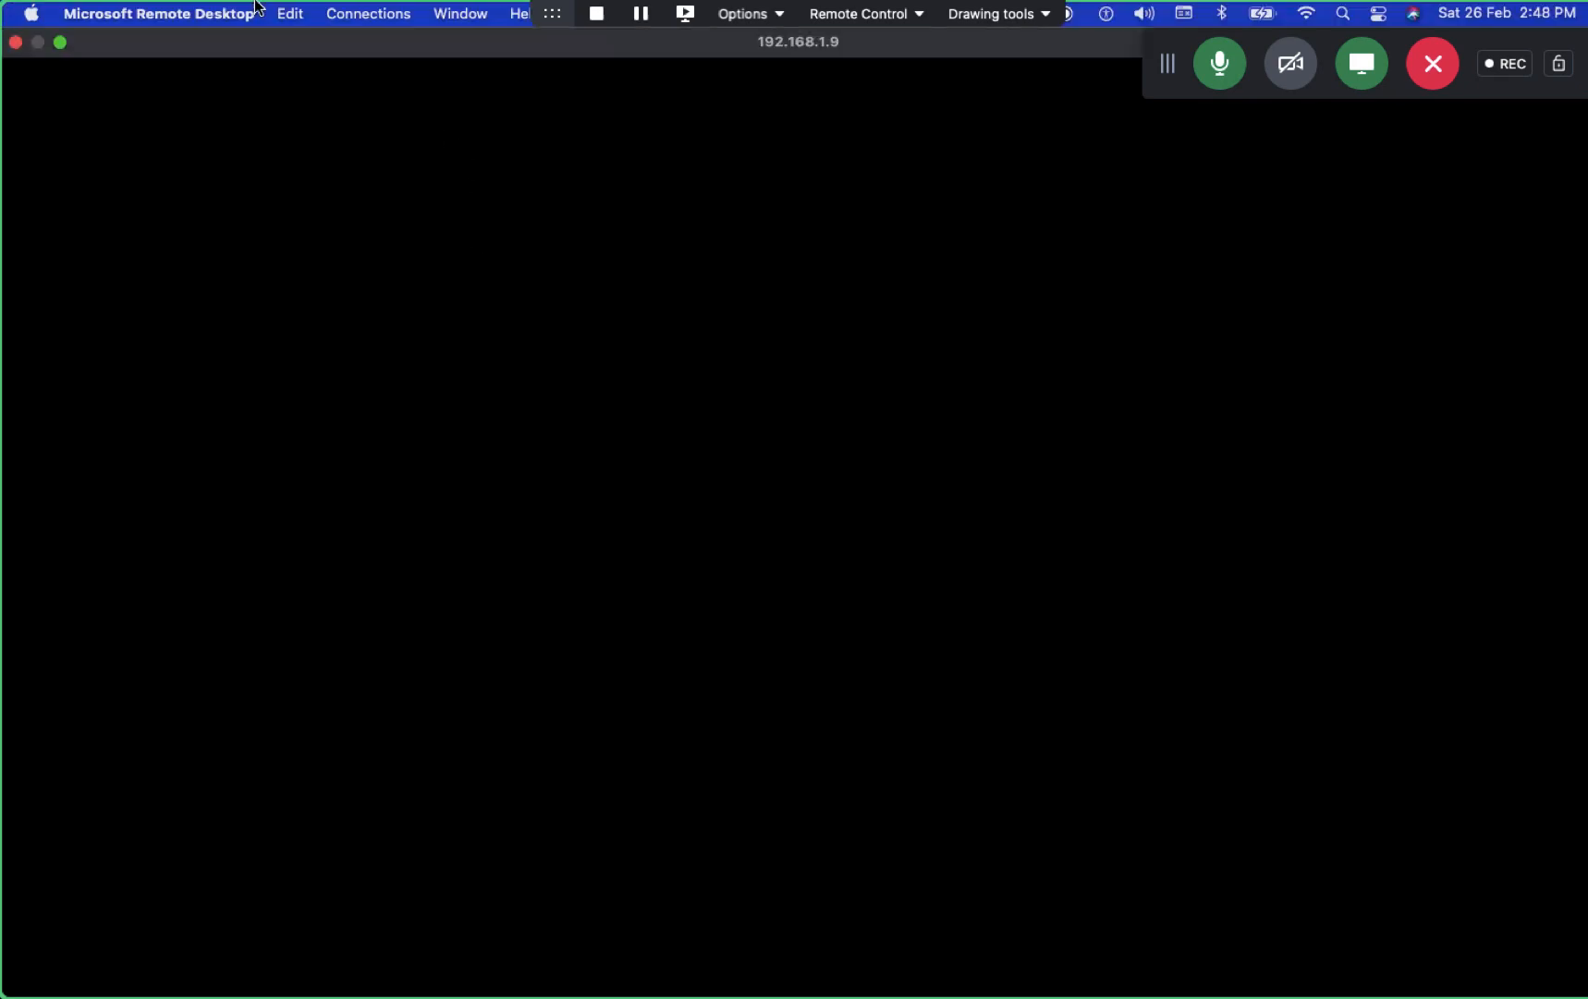
left_click(16, 41)
mouse_move(1117, 180)
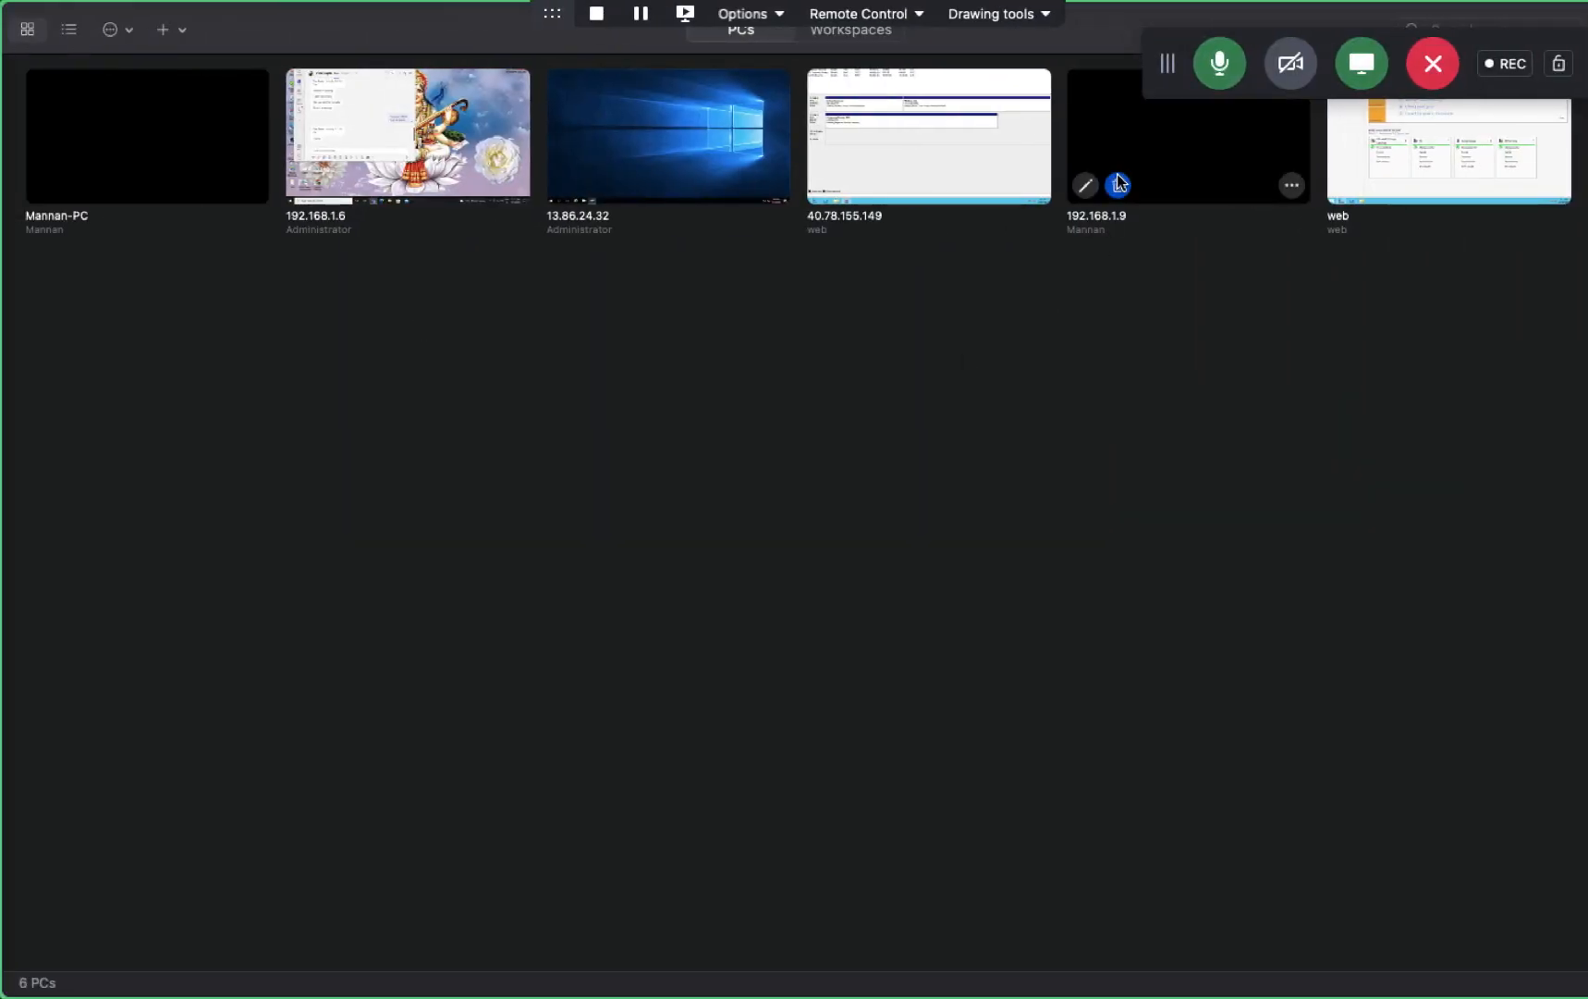
left_click(1292, 185)
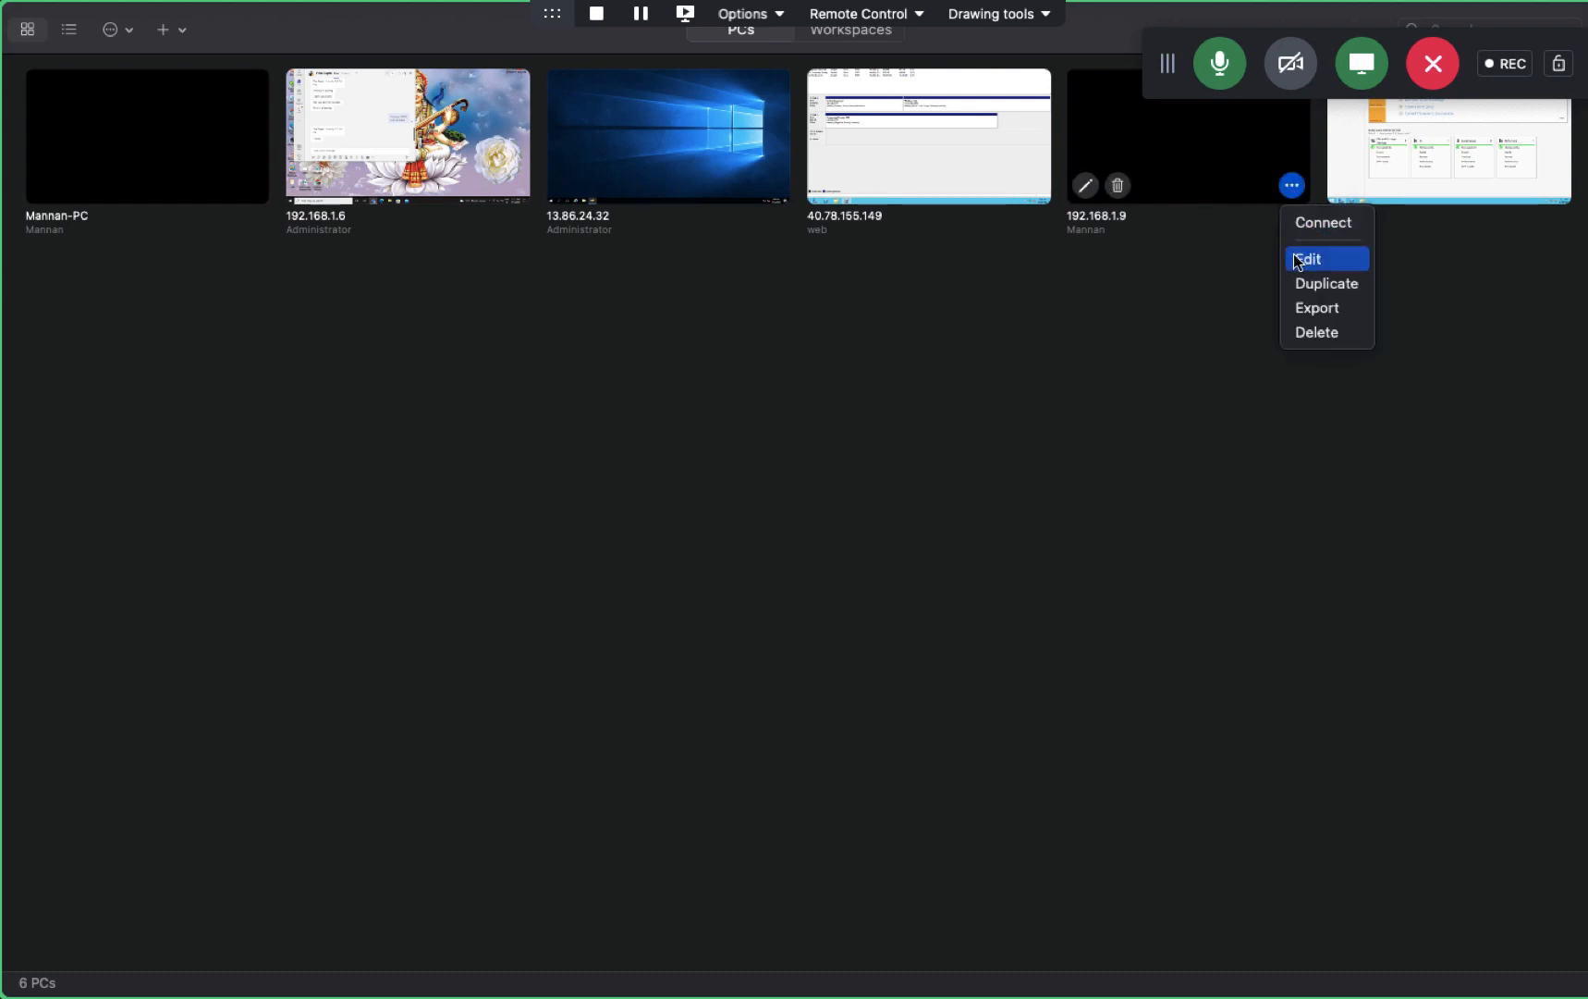
left_click(1087, 195)
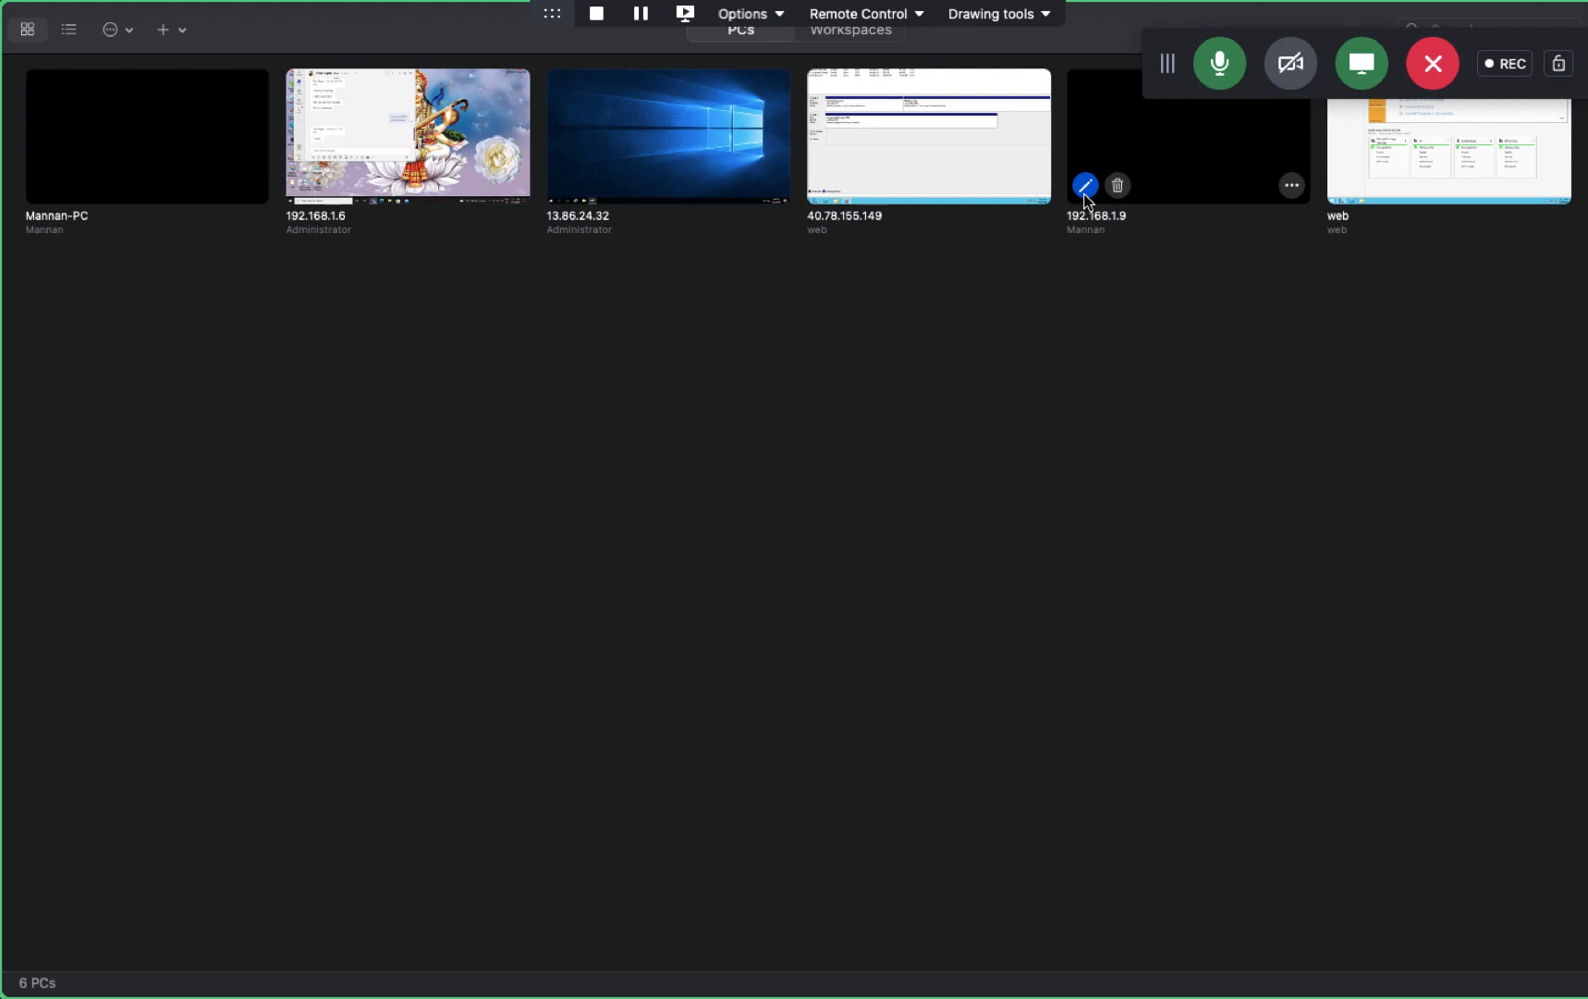
left_click(1086, 196)
left_click(893, 337)
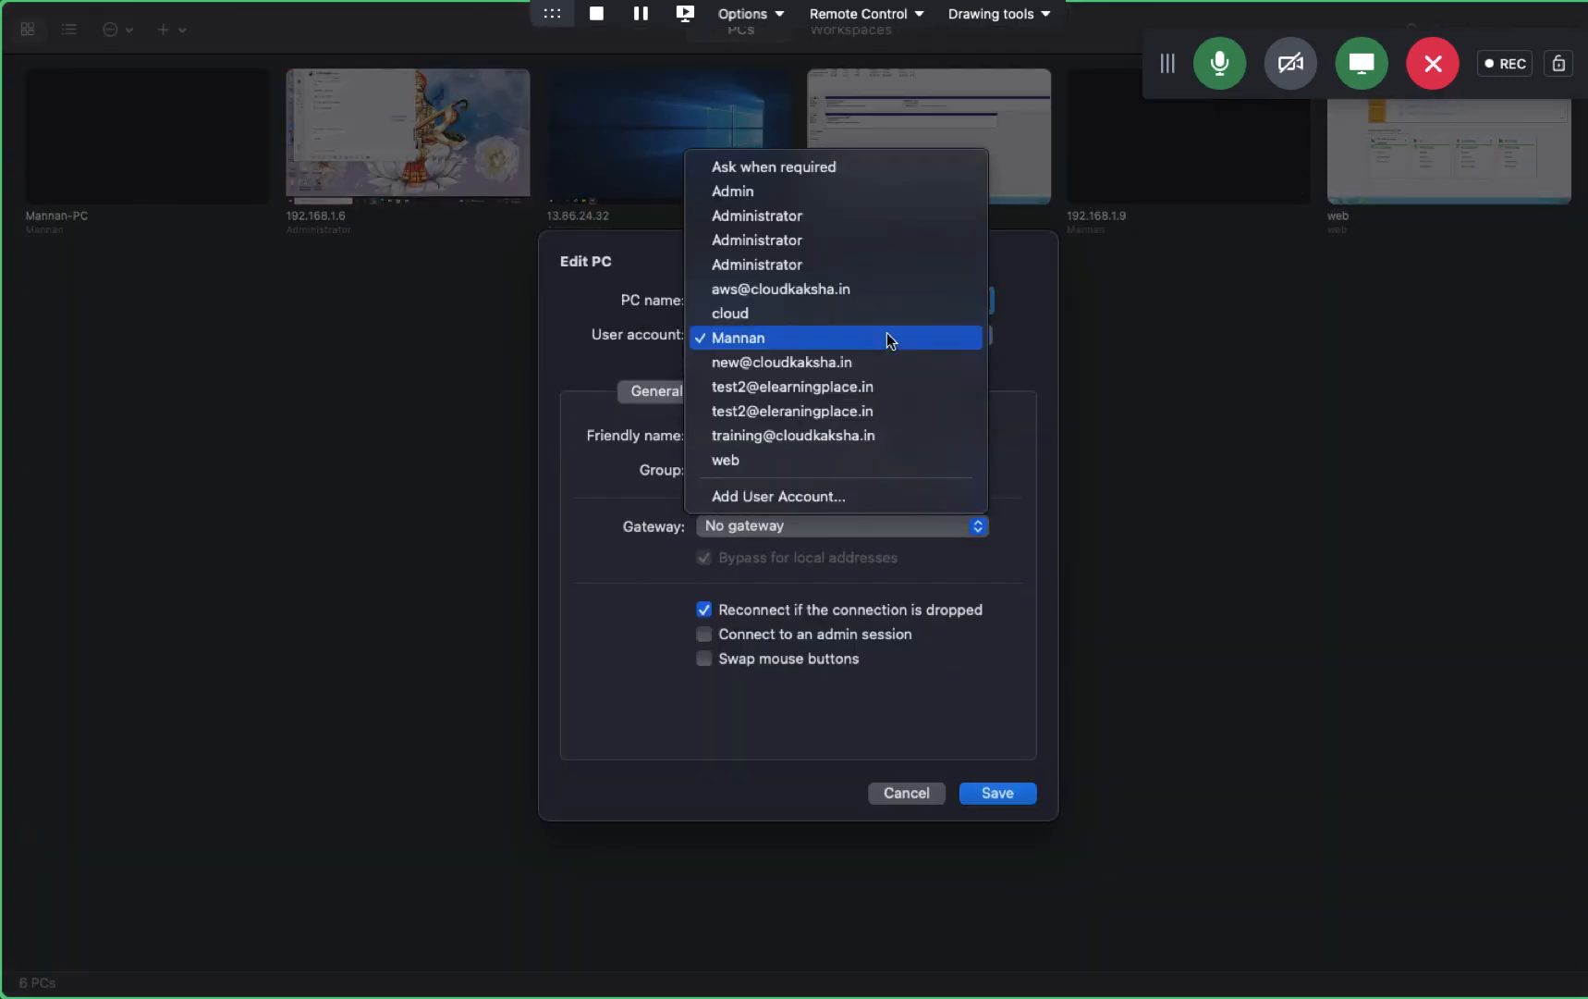
left_click(789, 215)
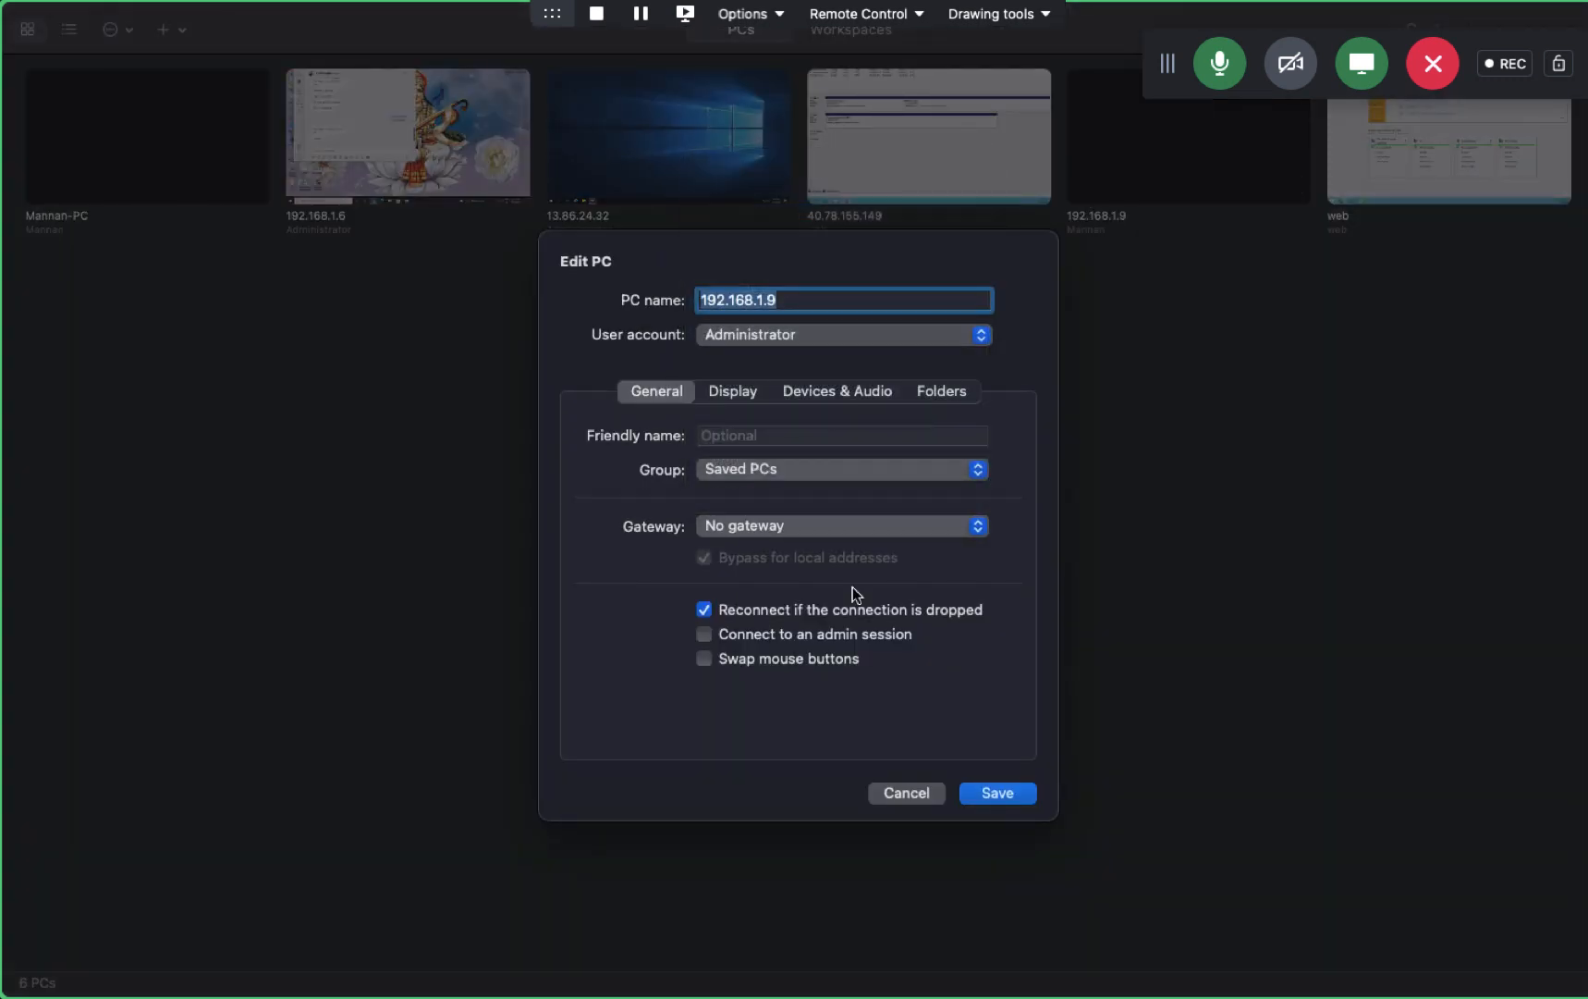
left_click(998, 793)
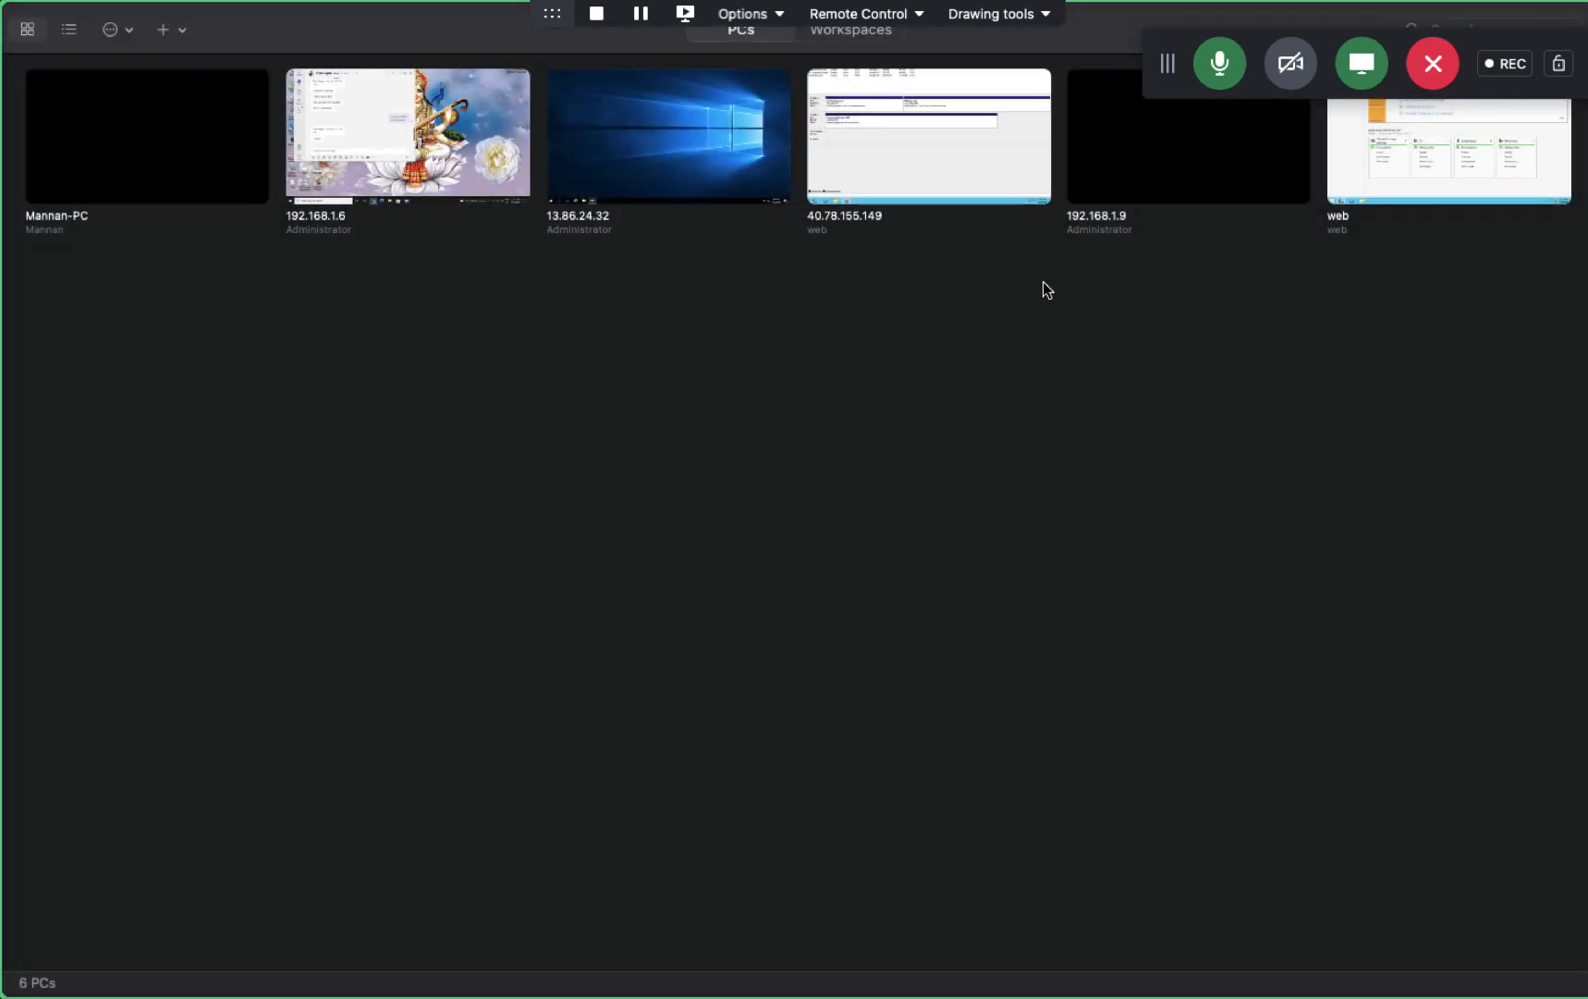
double_click(1110, 145)
left_click(1057, 577)
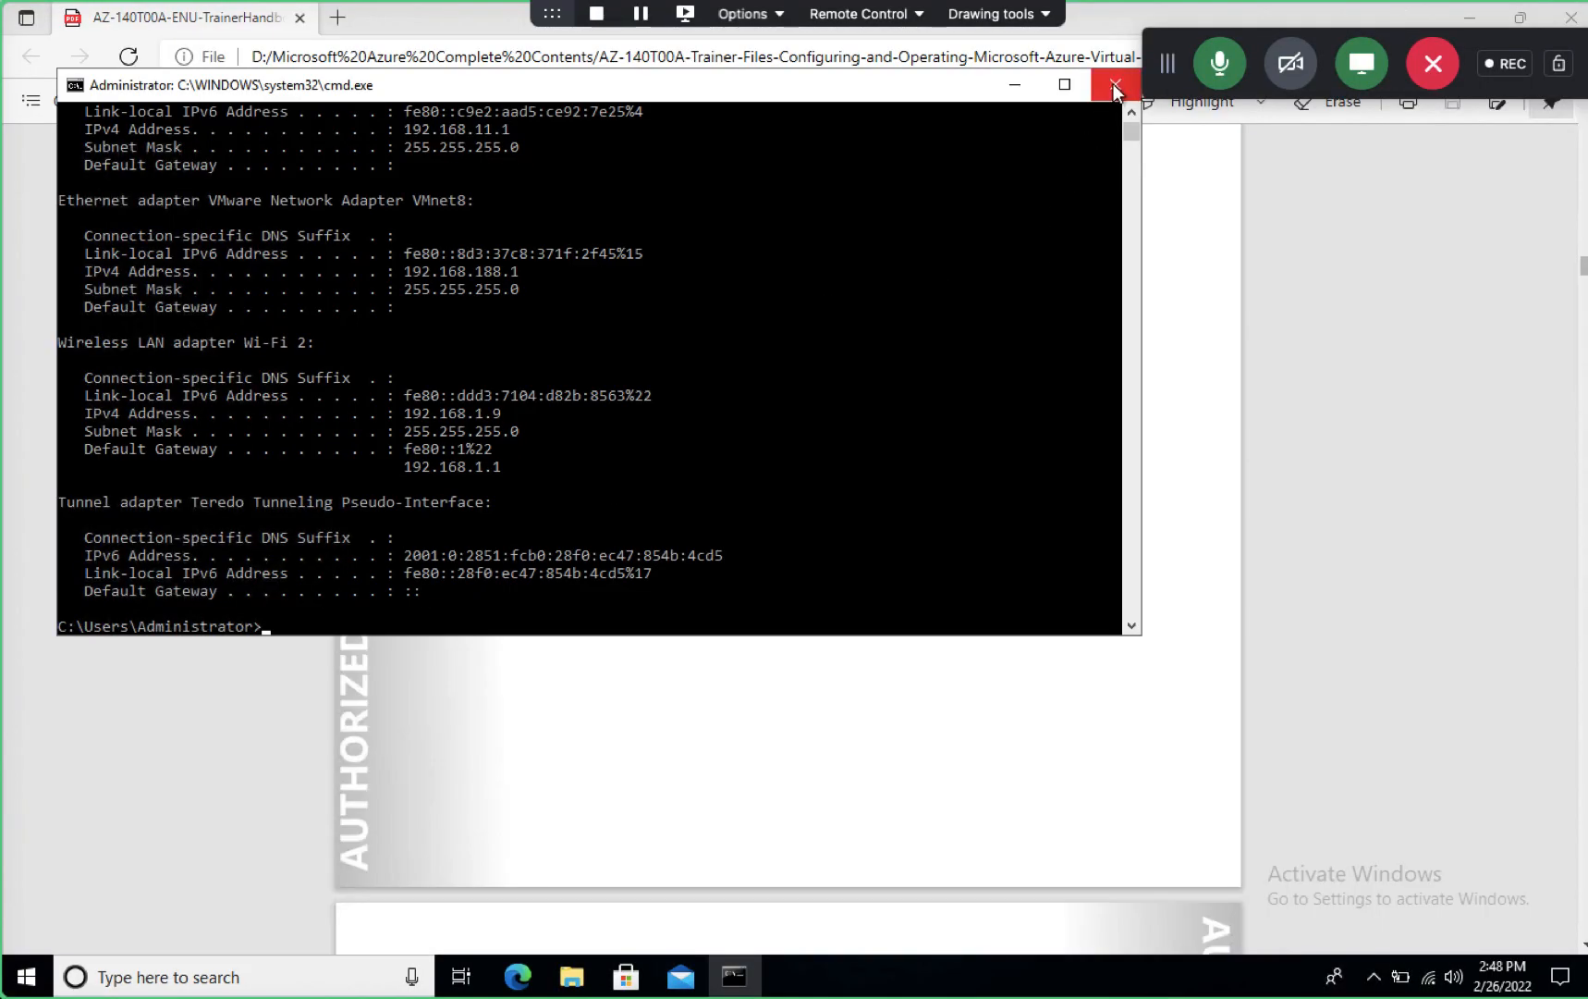
- Close the Command Prompt and PDF viewer, then refresh the desktop
left_click(1115, 84)
left_click(1570, 17)
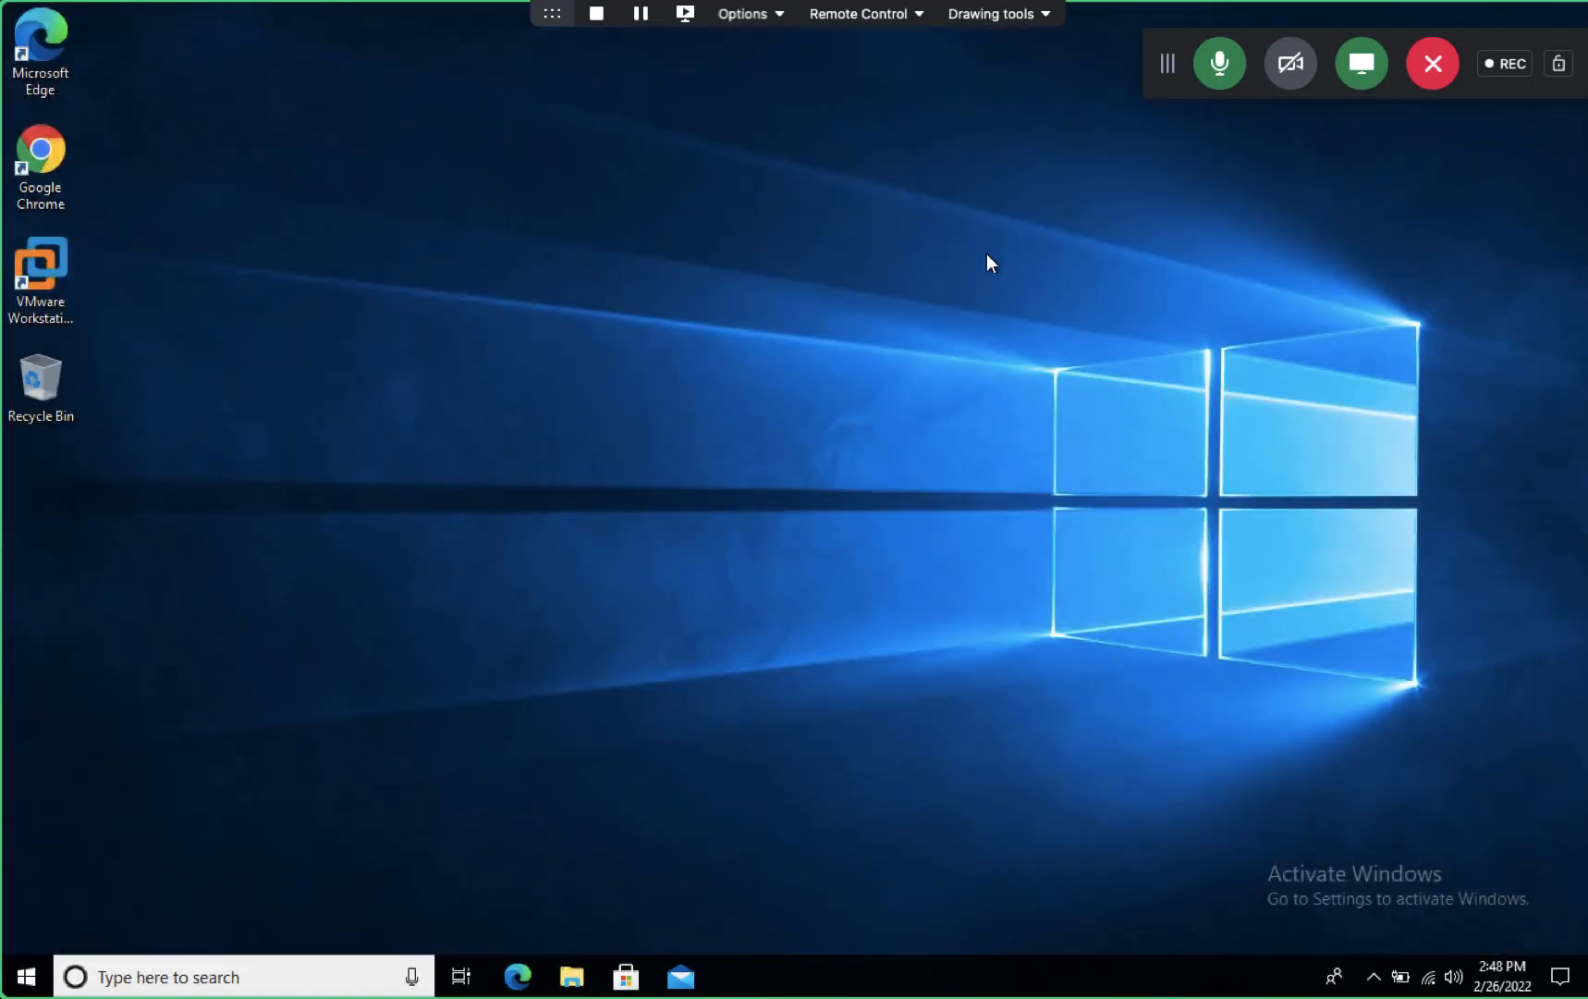
right_click(315, 335)
left_click(361, 393)
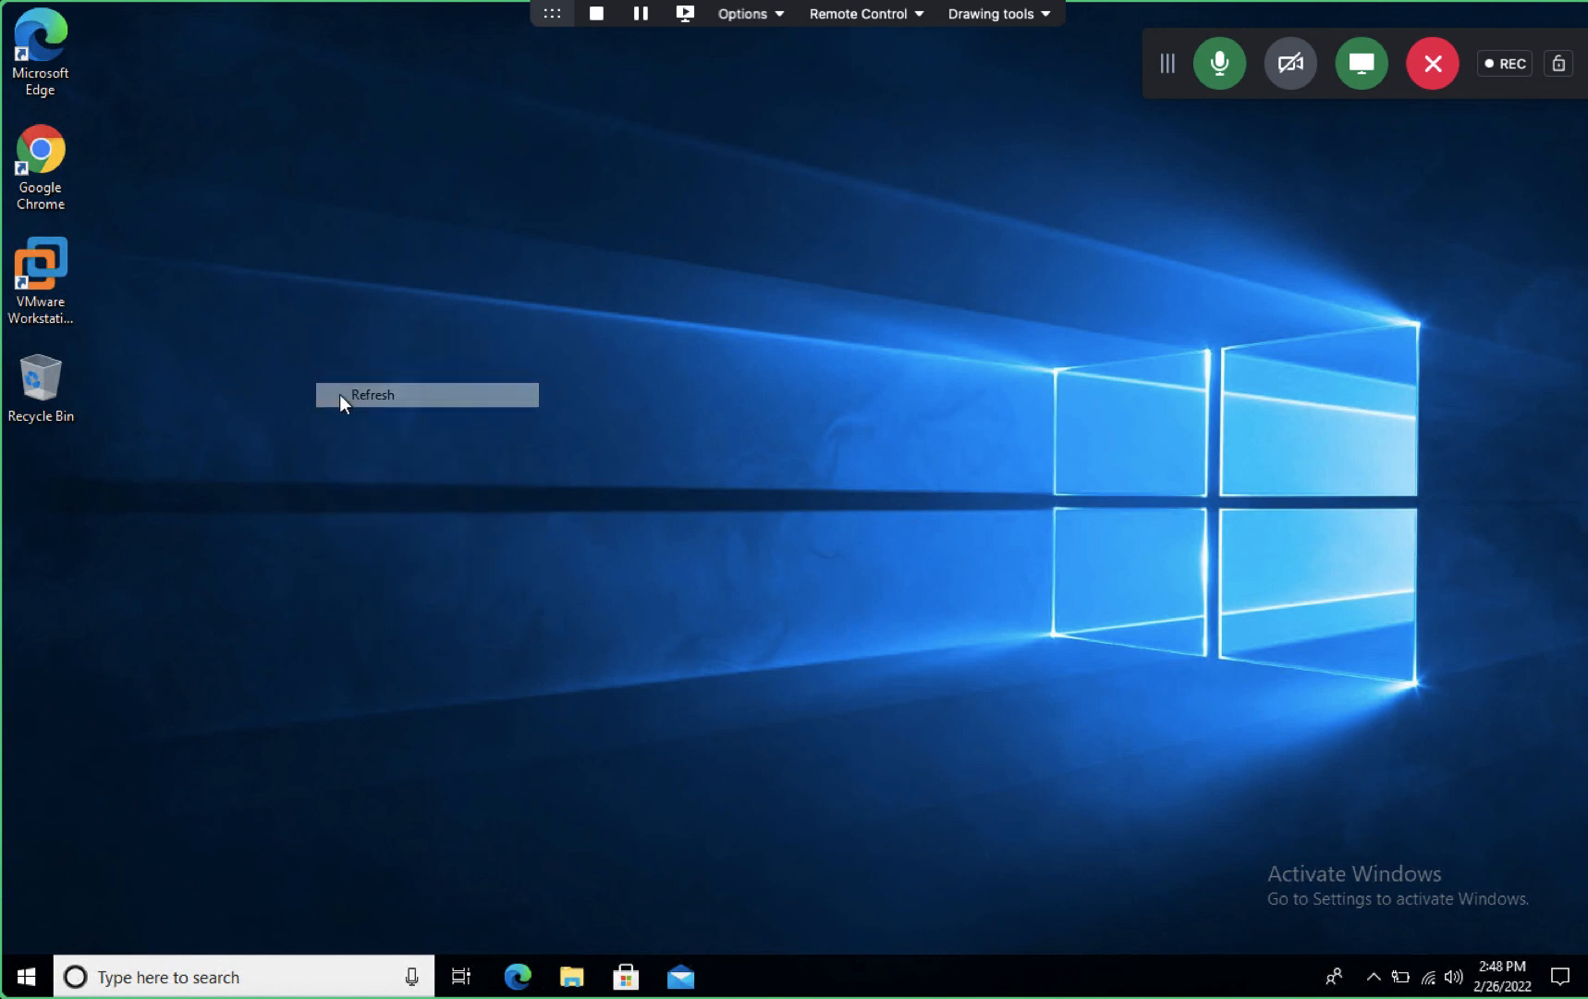
- Launch VMware Workstation Pro from its desktop shortcut
right_click(66, 293)
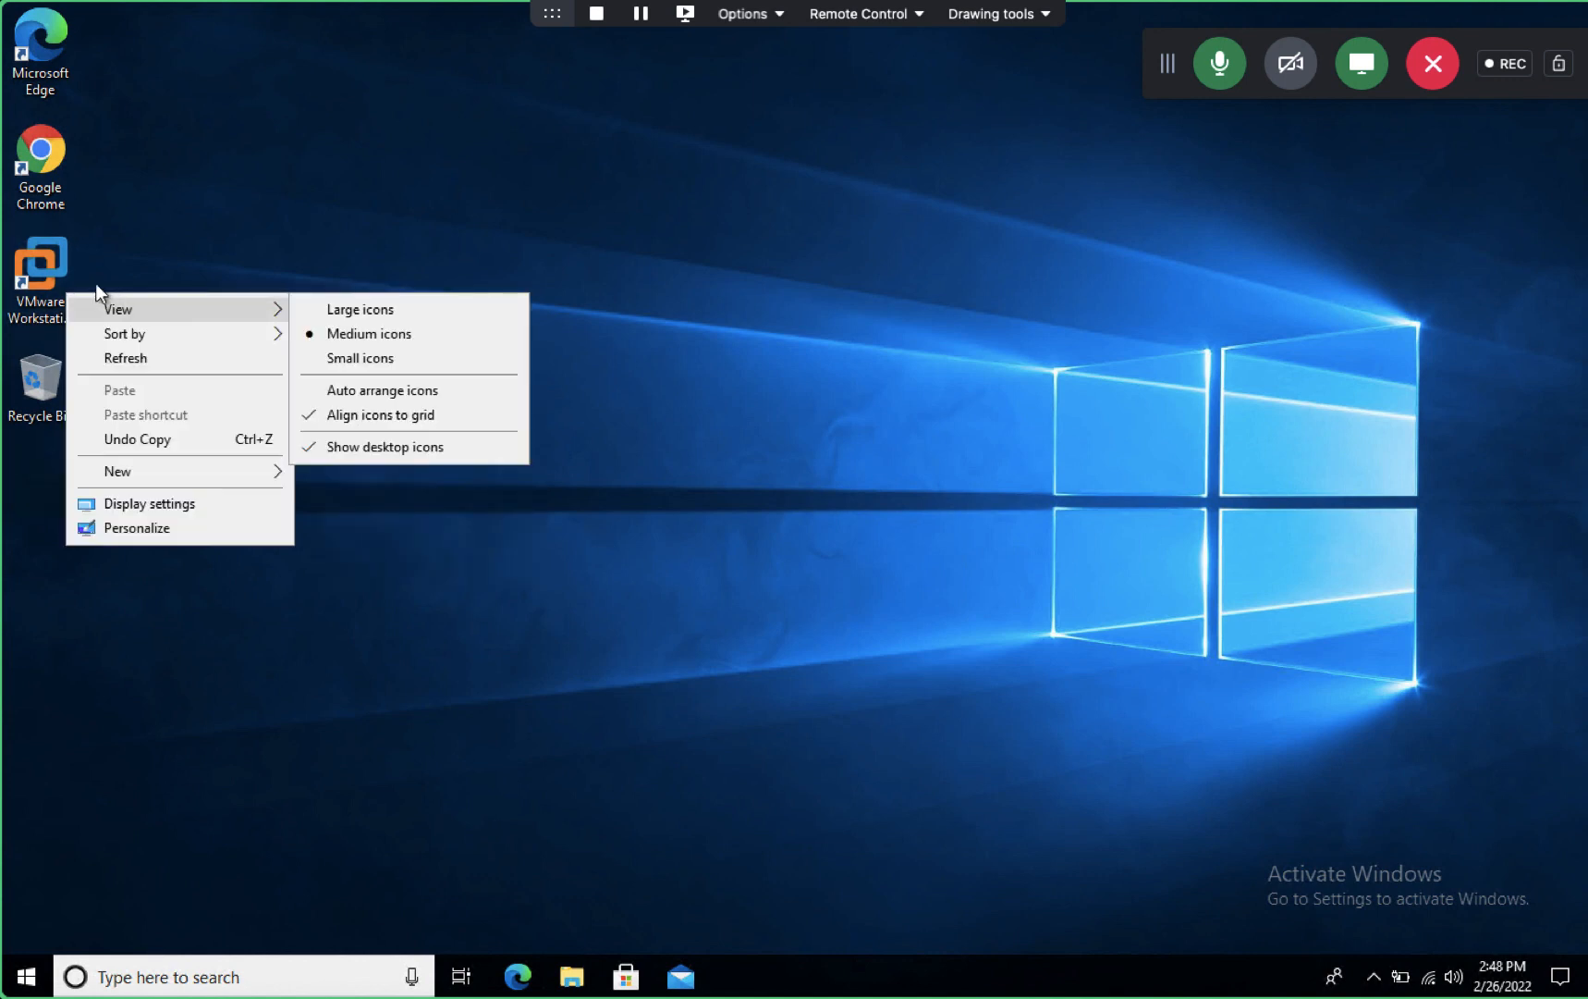
left_click(25, 271)
right_click(46, 265)
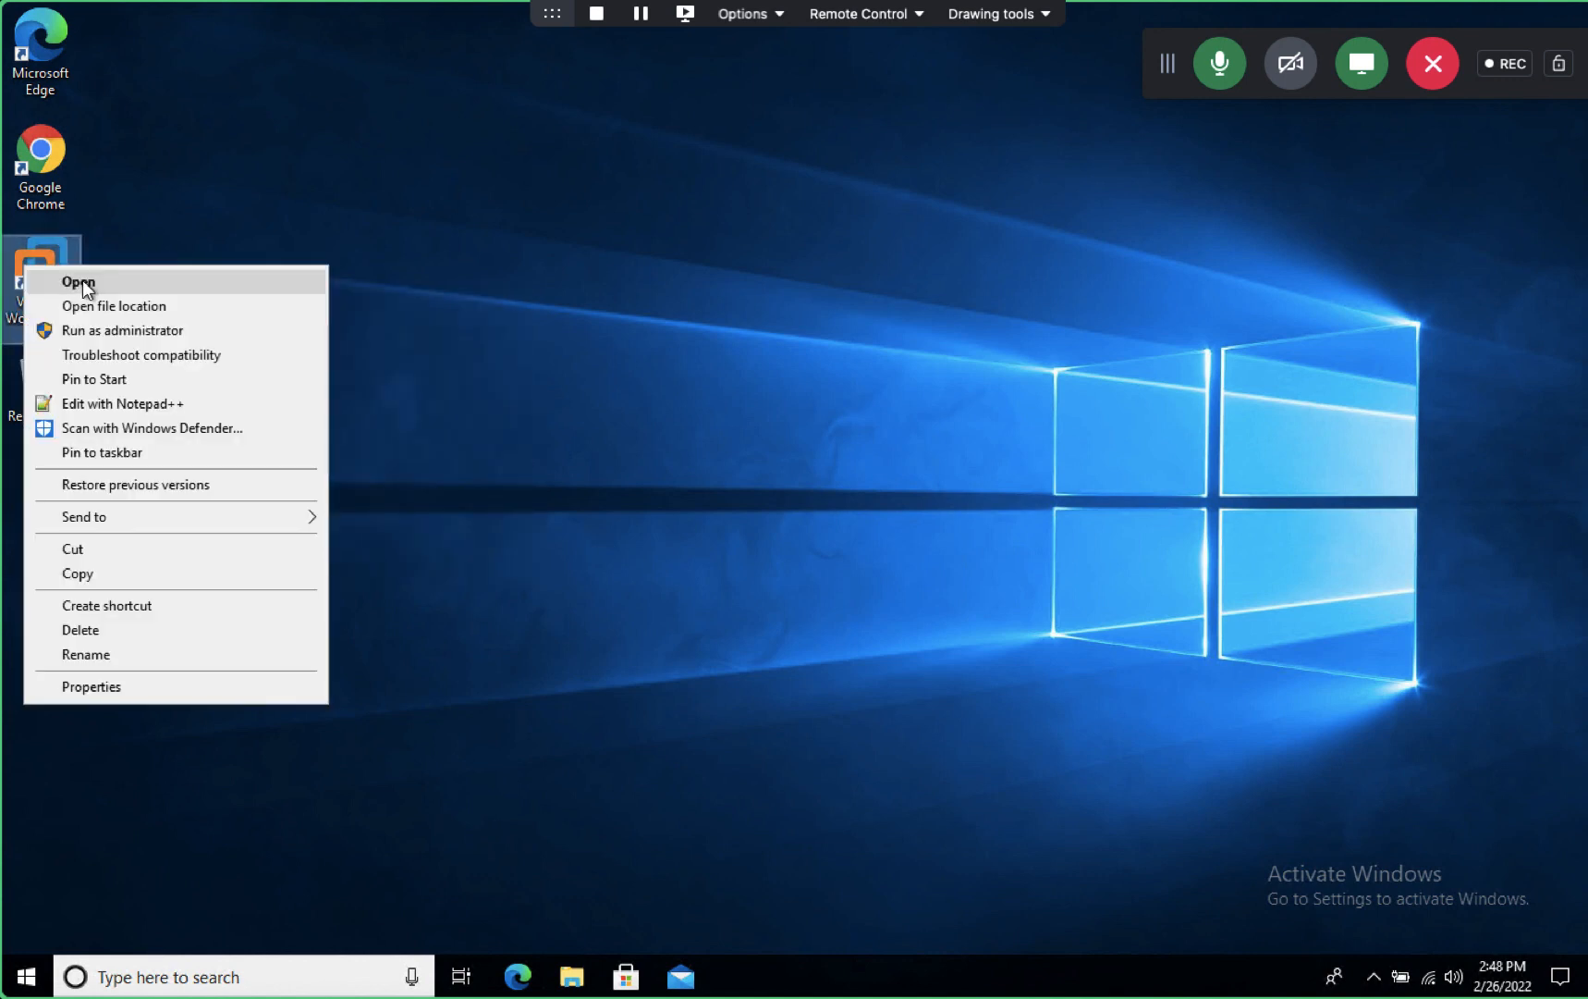
left_click(81, 282)
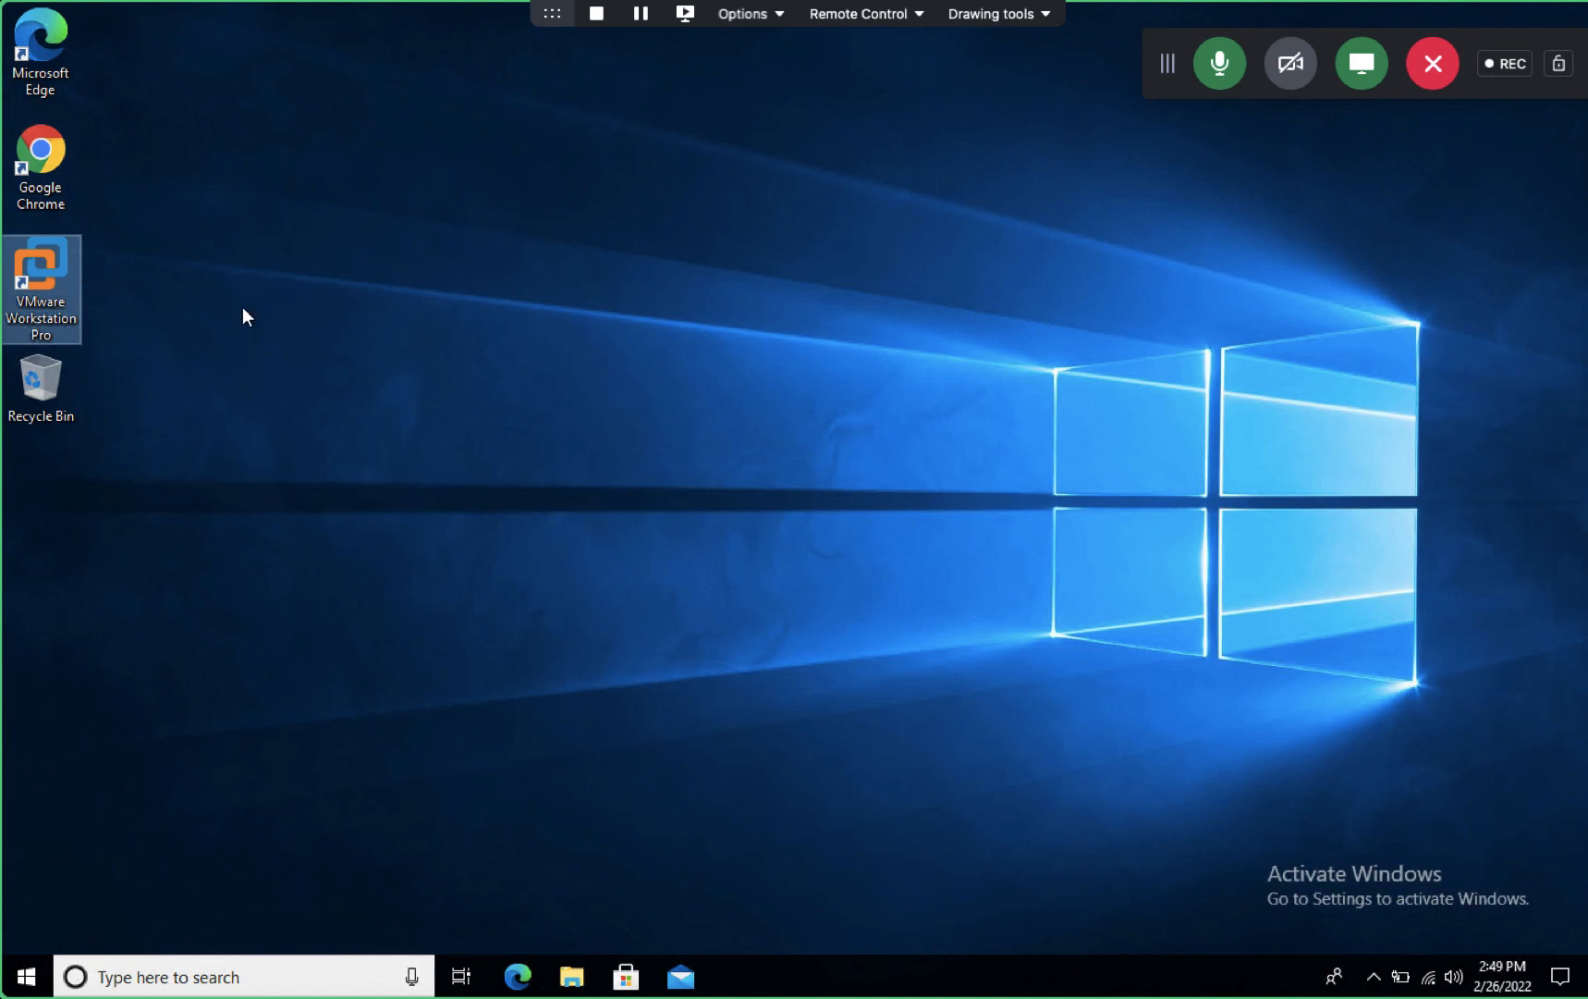
right_click(358, 287)
left_click(433, 355)
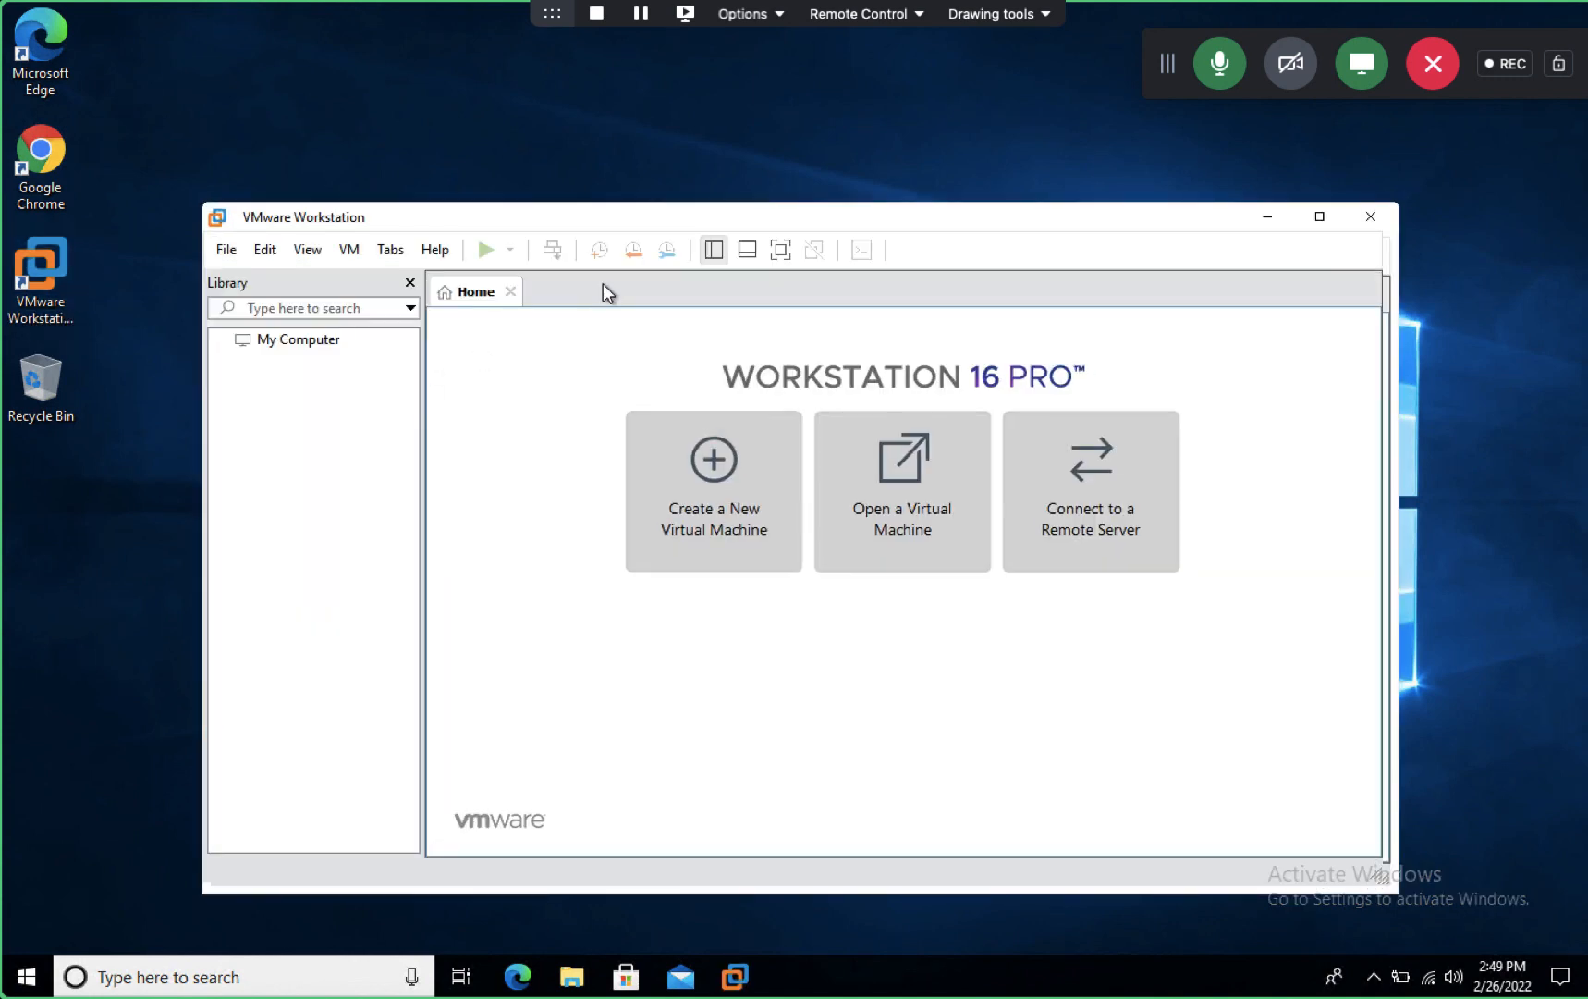
- Start the New Virtual Machine Wizard with Custom configuration and default hardware compatibility
left_click(218, 249)
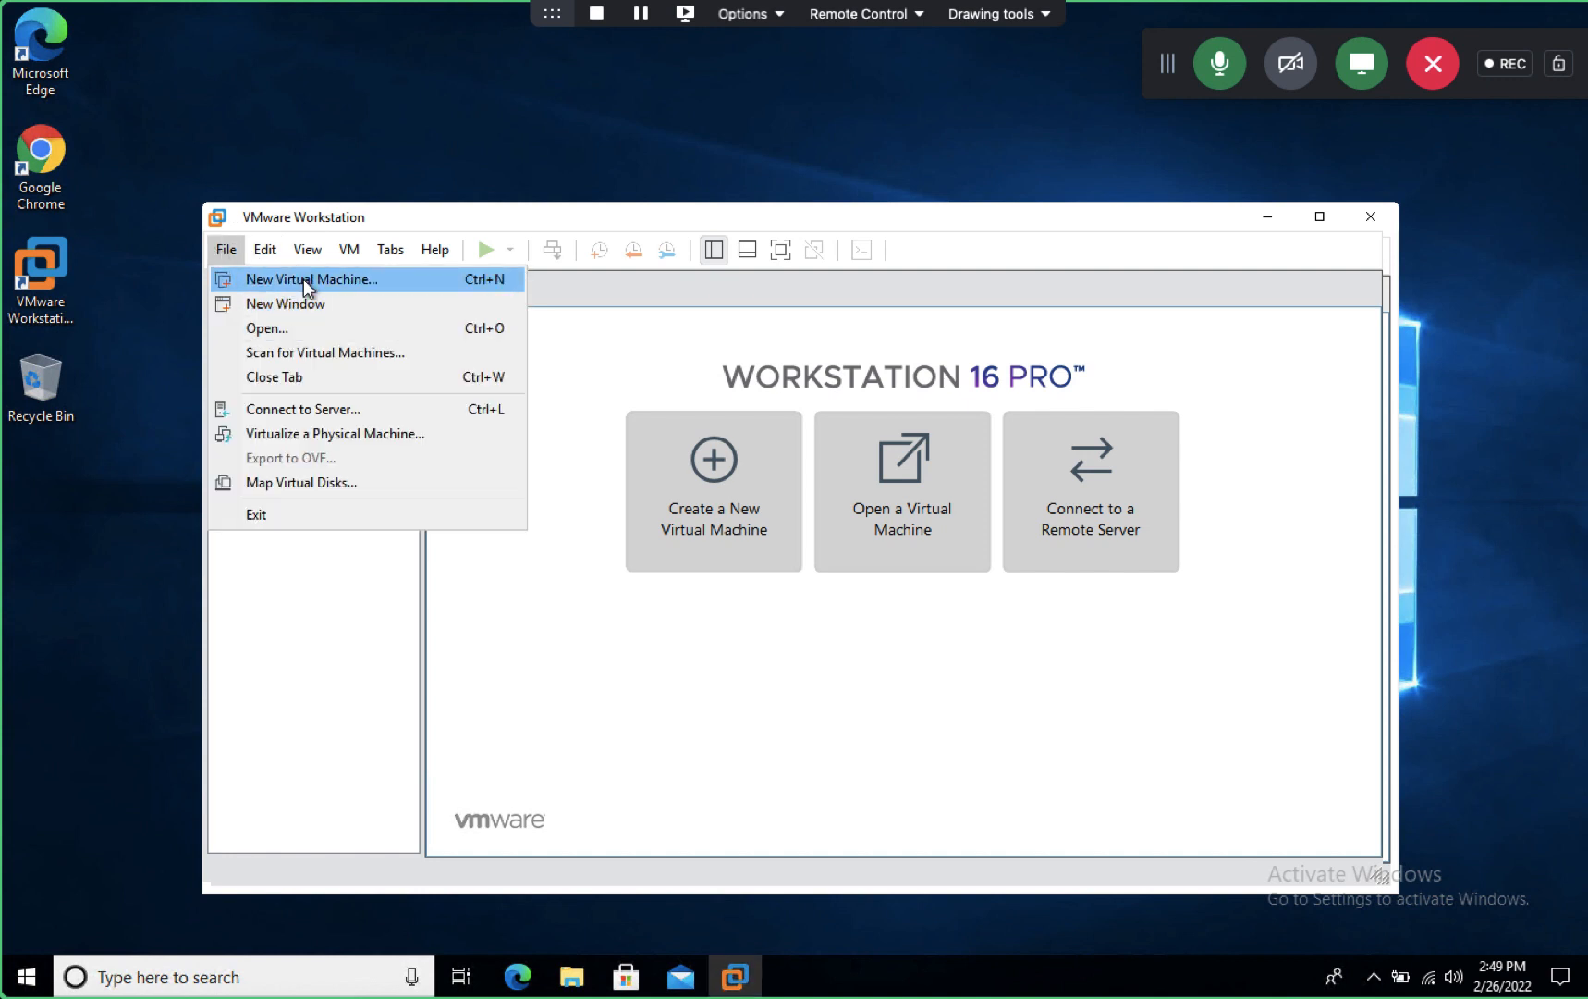
left_click(303, 278)
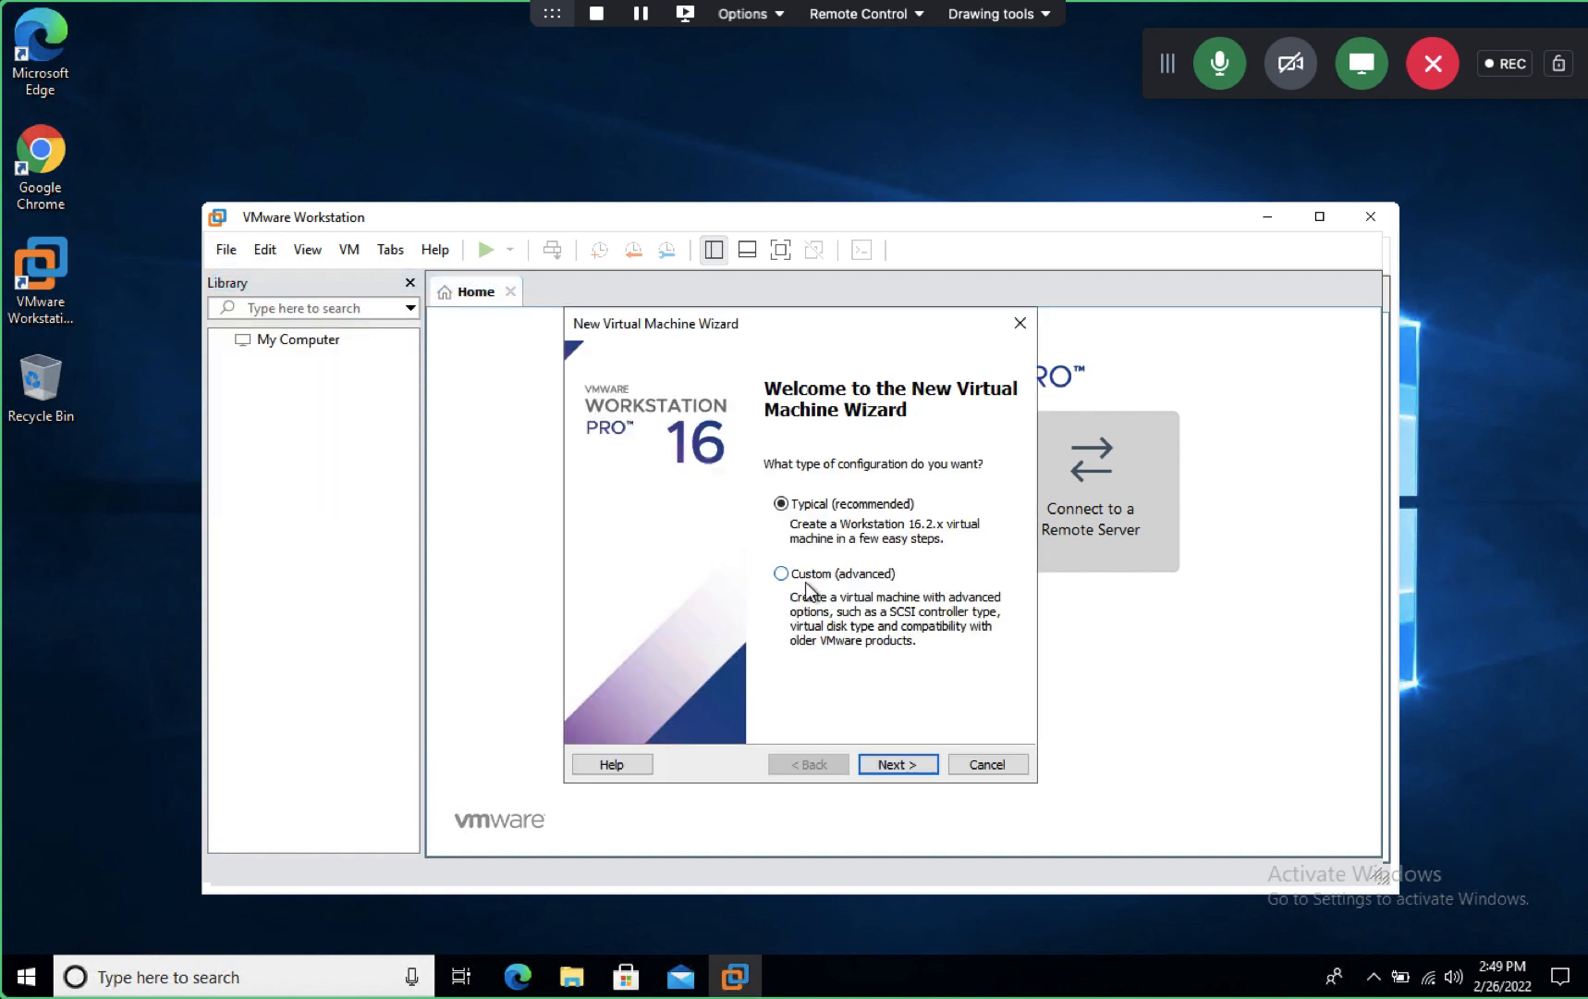
left_click(806, 581)
left_click(899, 765)
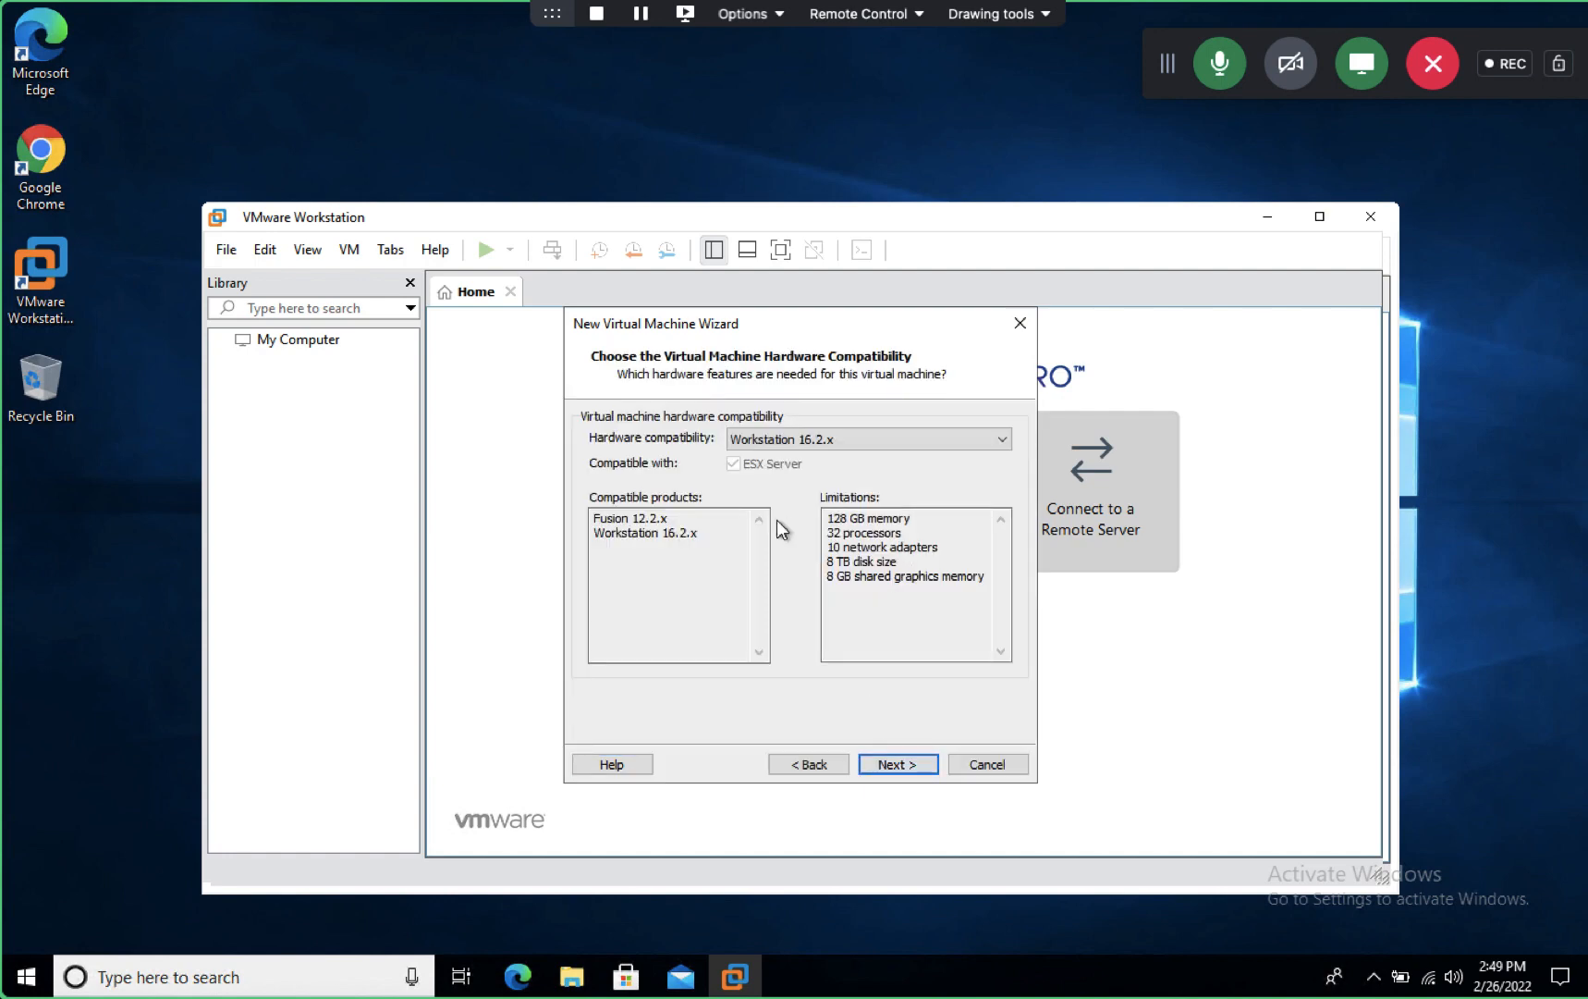
left_click(893, 764)
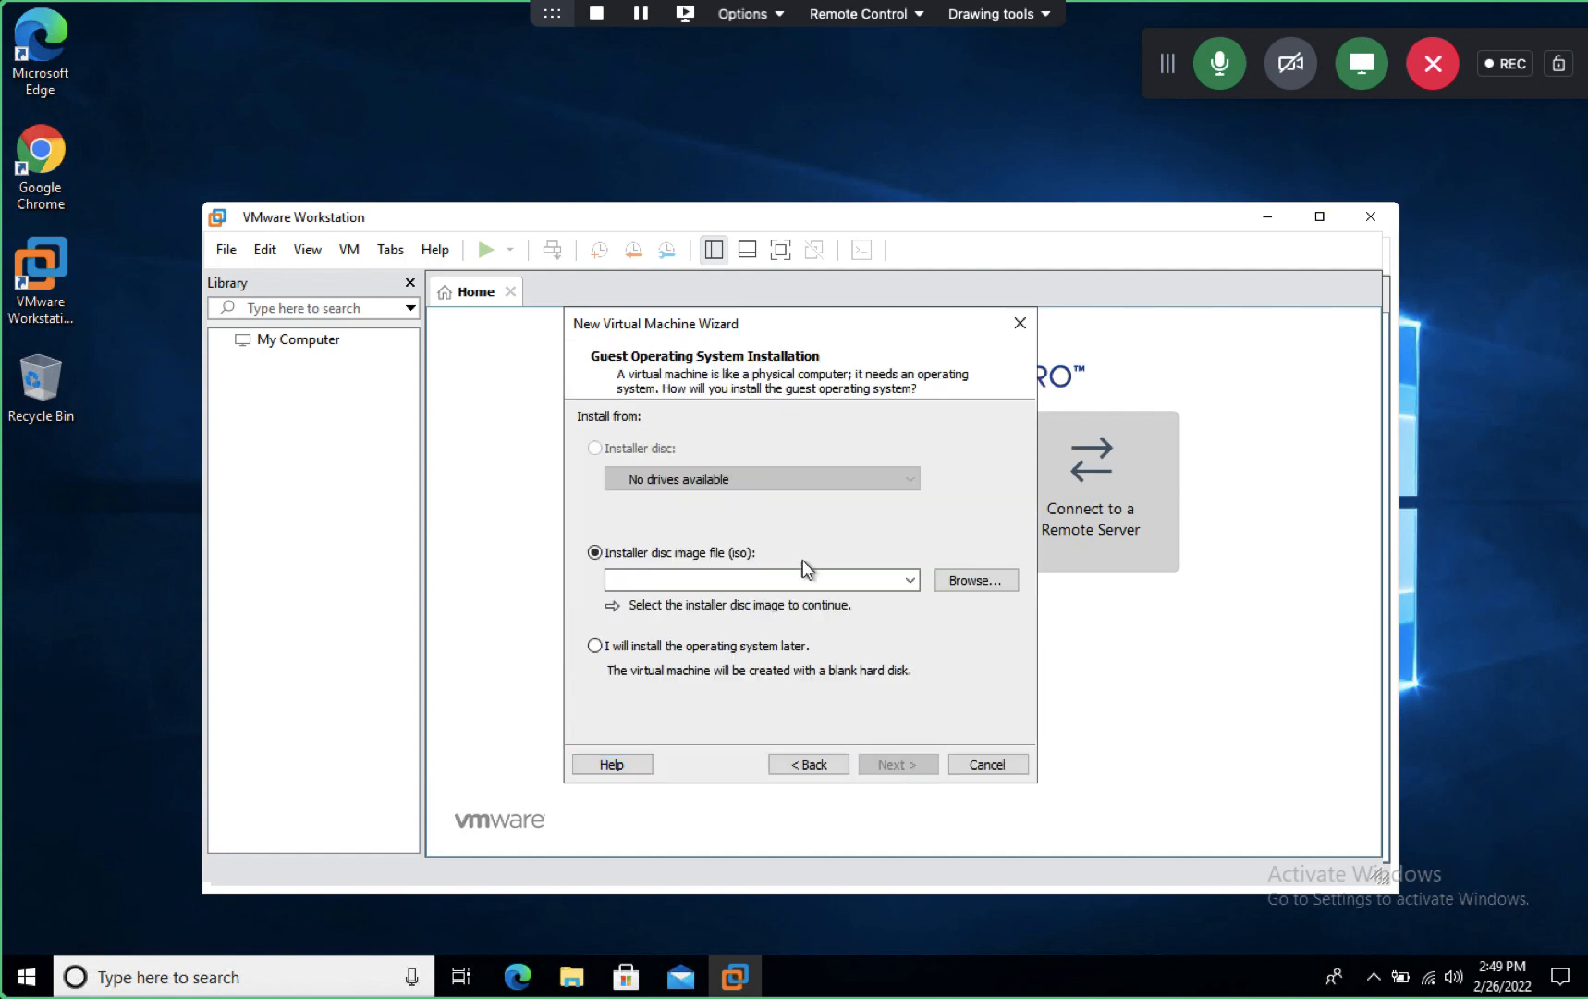
- Browse E:\esxi07\esx7 for an installer ISO image, then cancel without choosing one
left_click(955, 581)
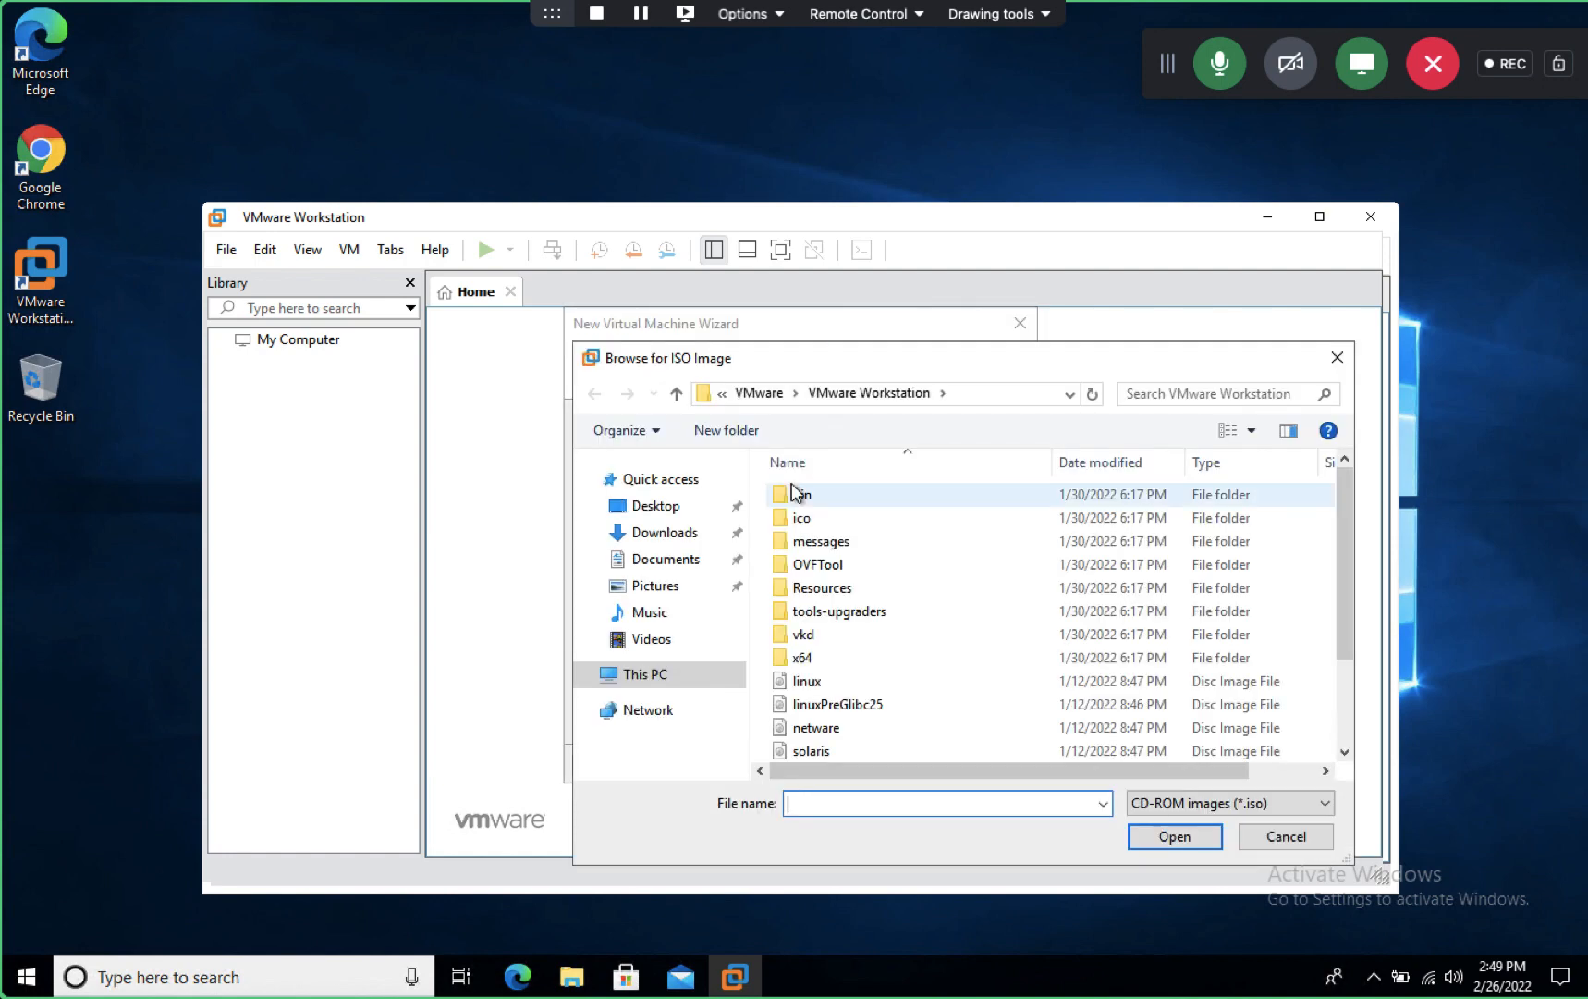
left_click(647, 674)
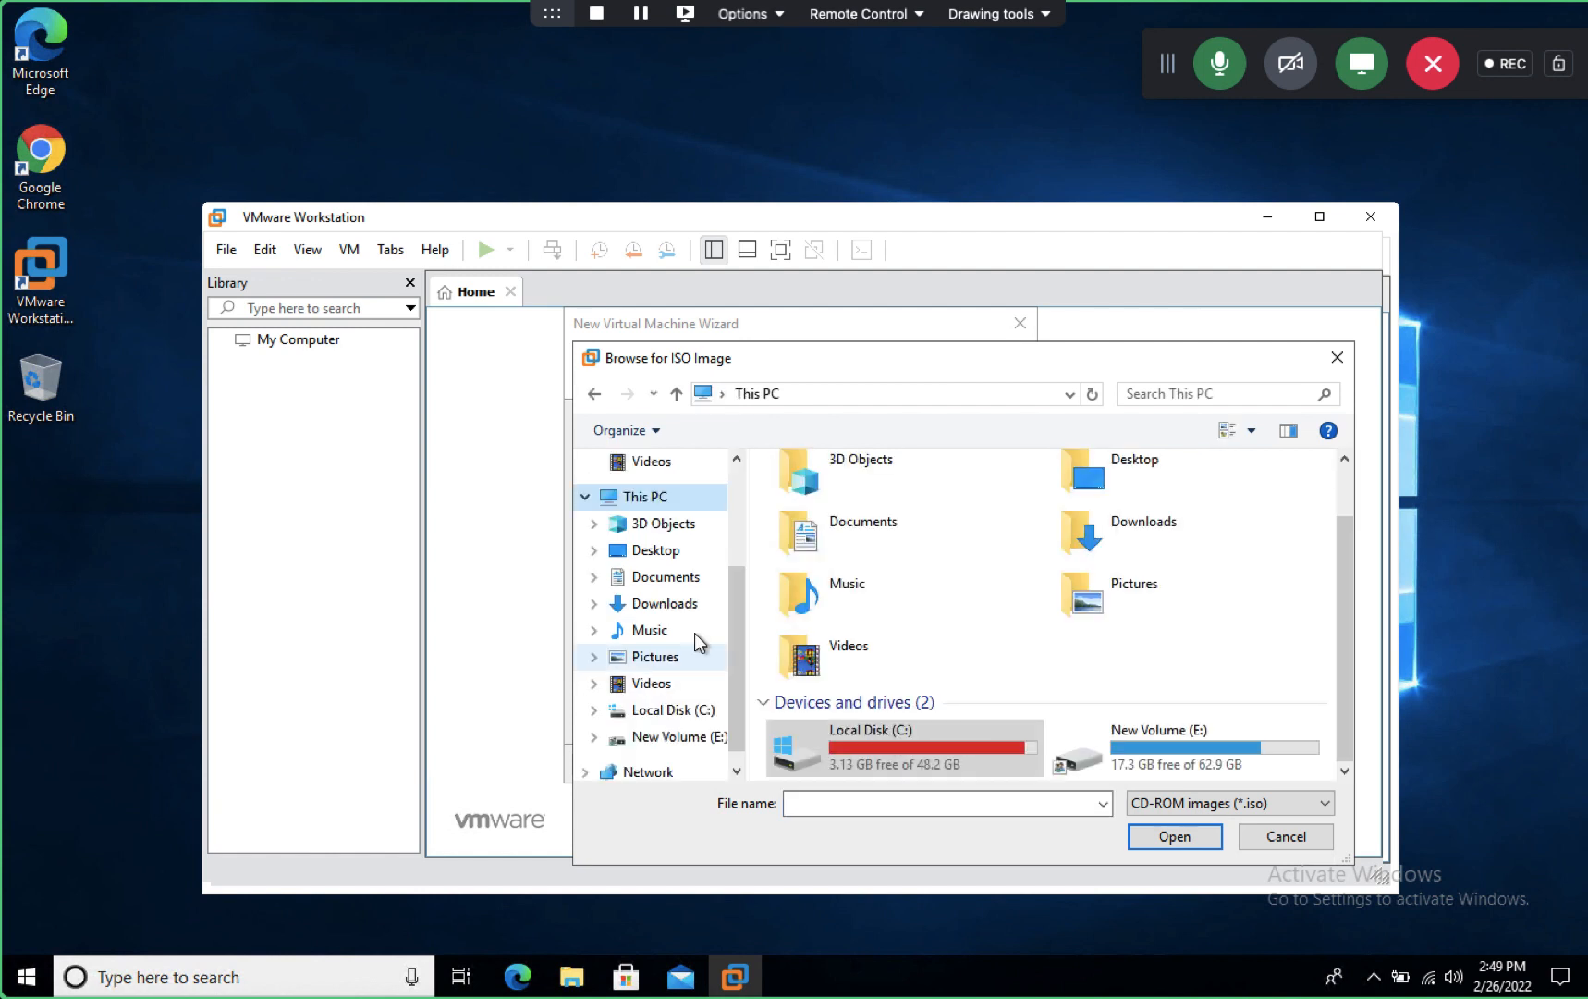
double_click(1156, 745)
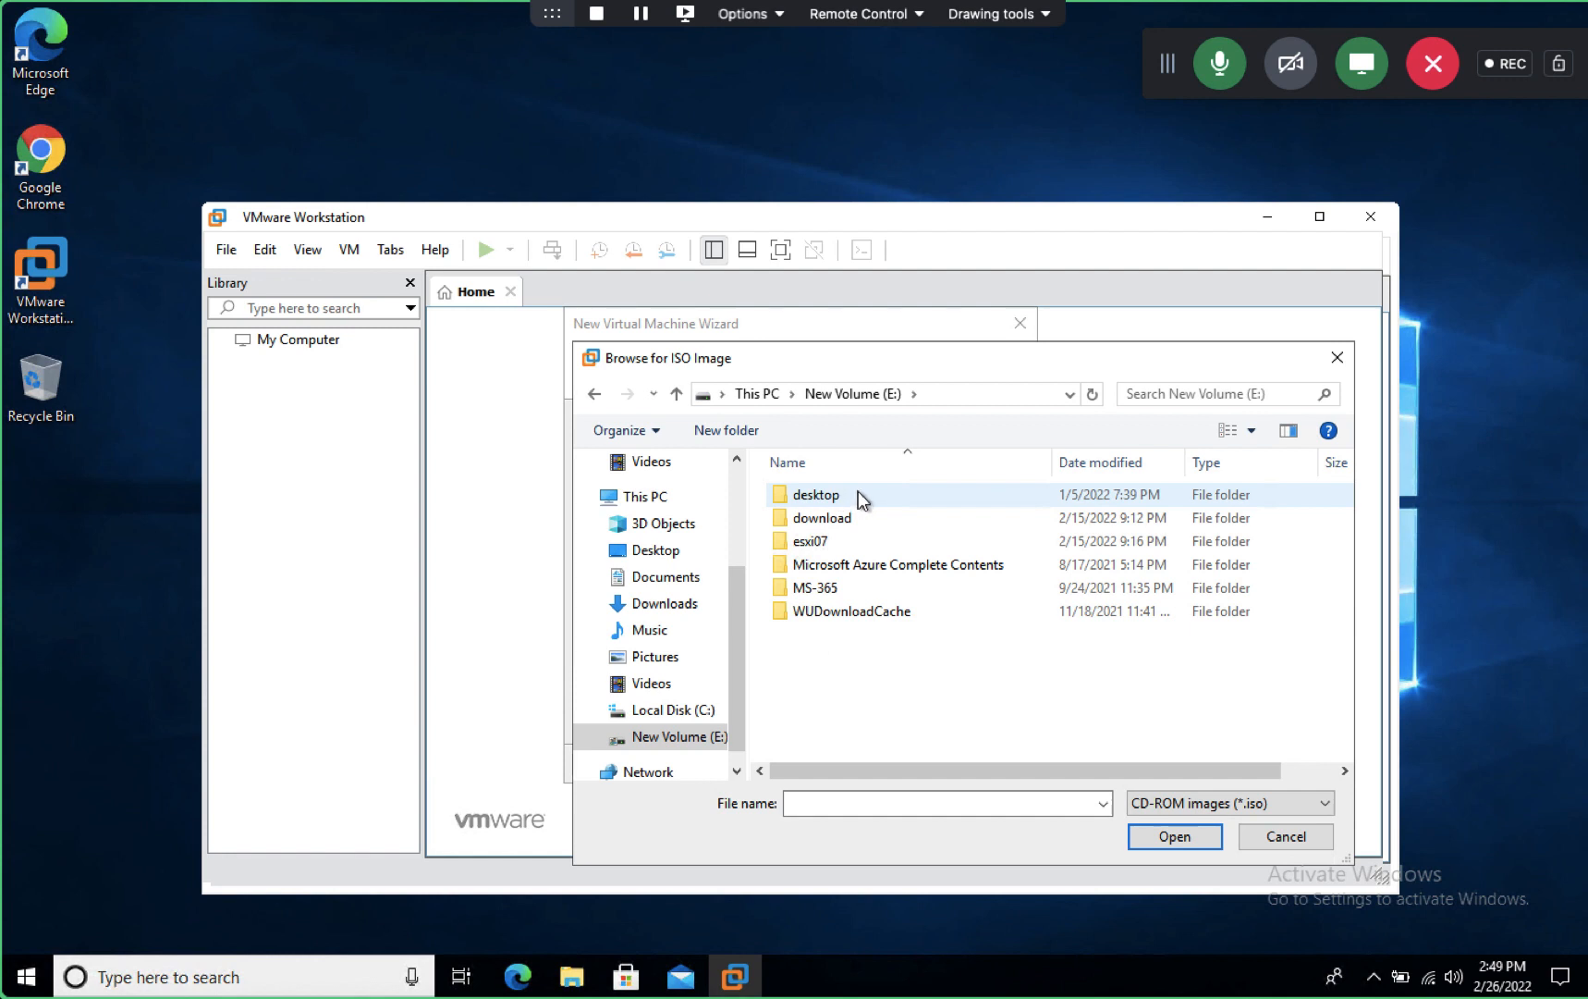
double_click(803, 550)
double_click(806, 495)
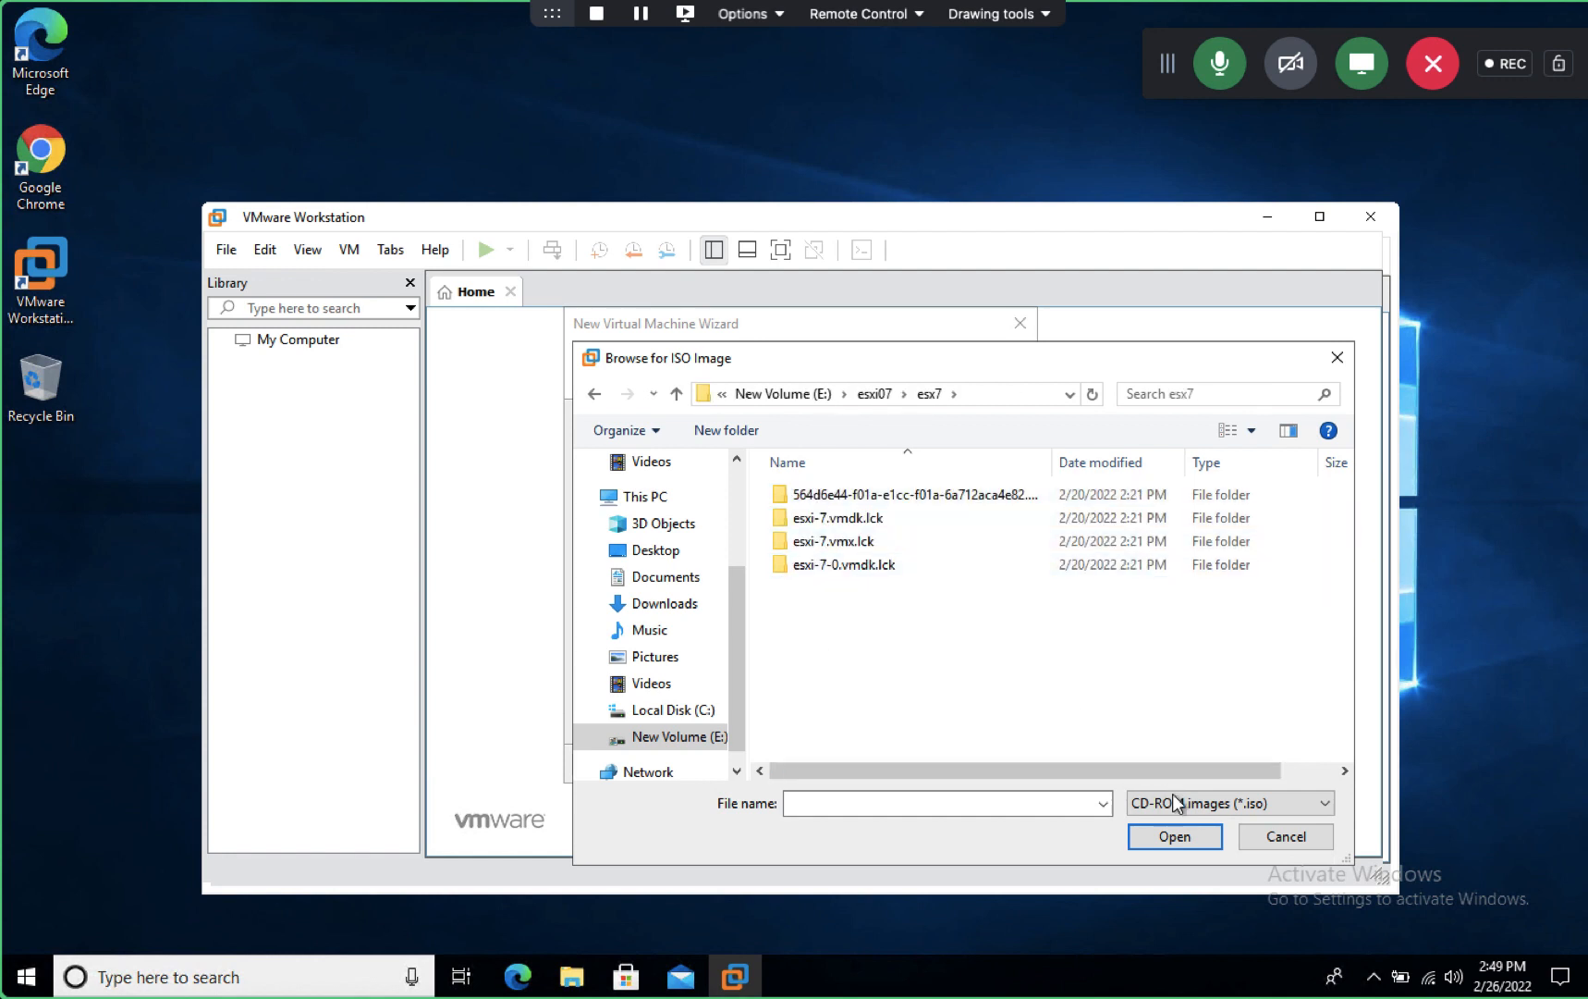
left_click(1174, 837)
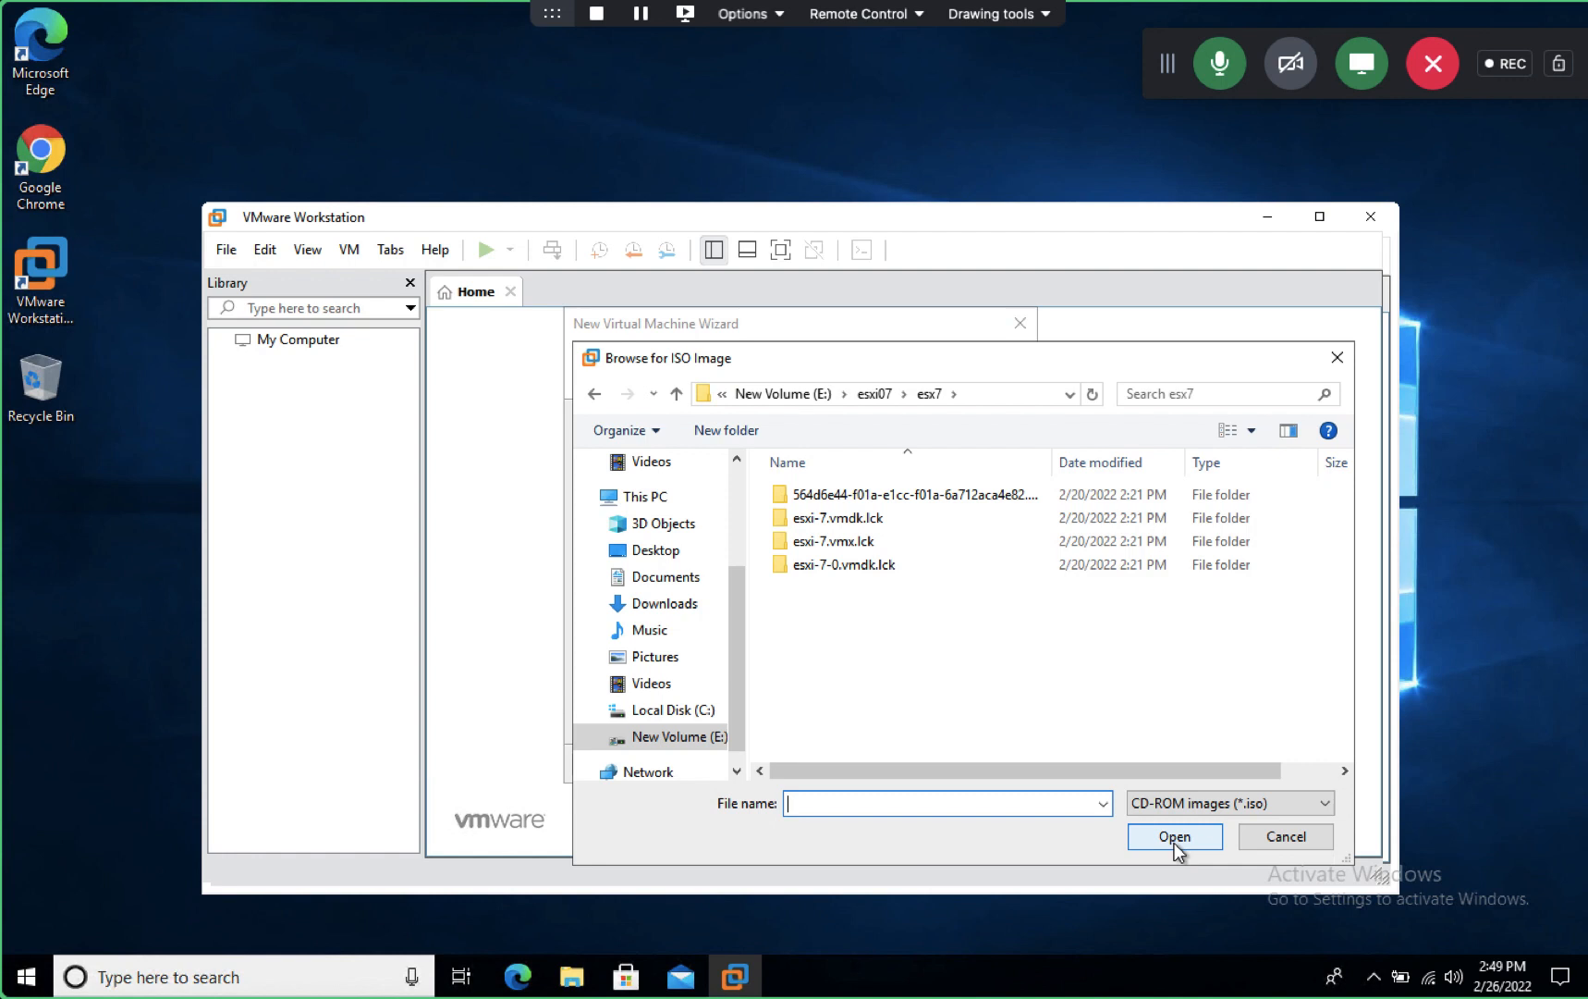
double_click(860, 565)
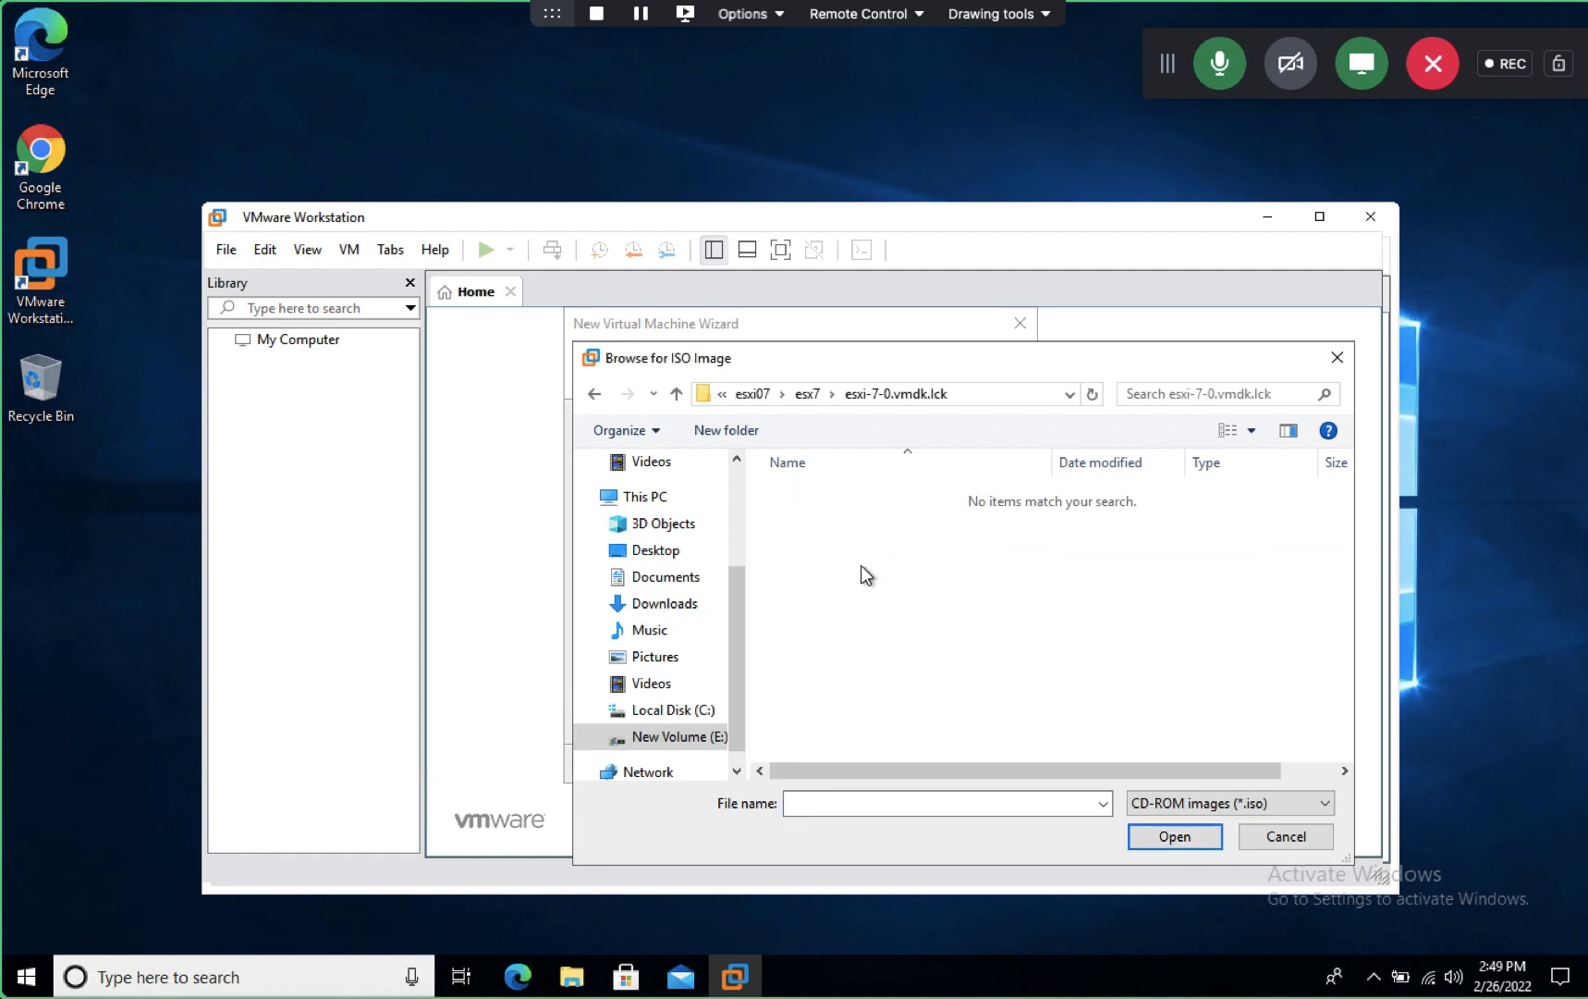
left_click(676, 396)
left_click(847, 521)
double_click(847, 519)
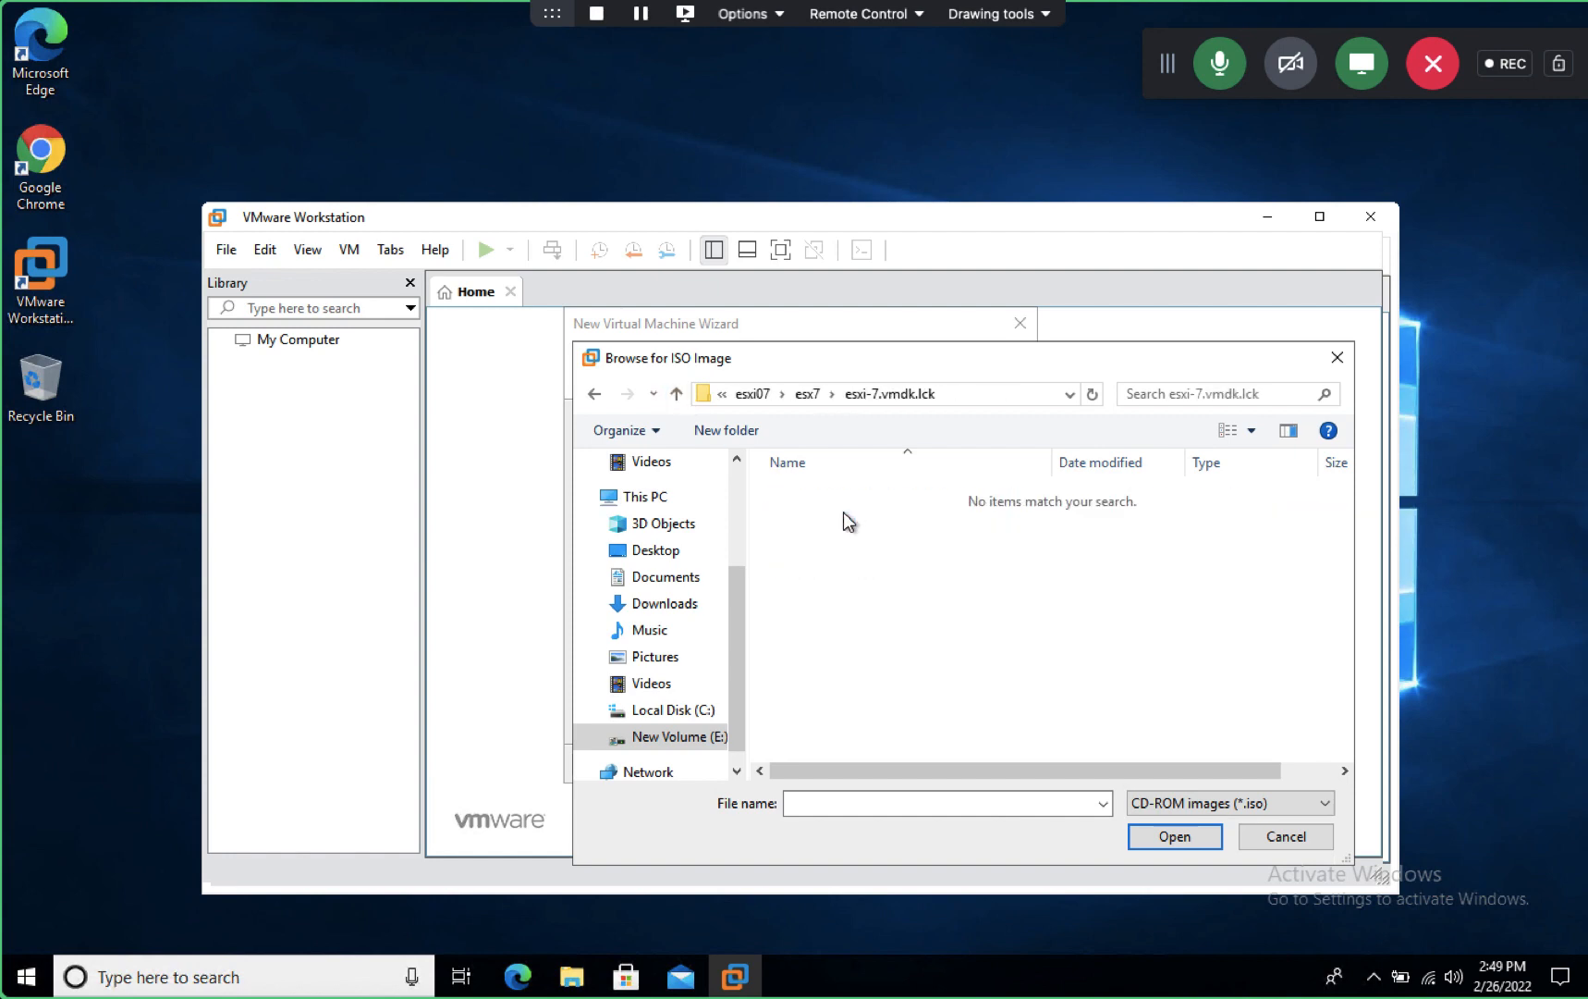
left_click(1286, 837)
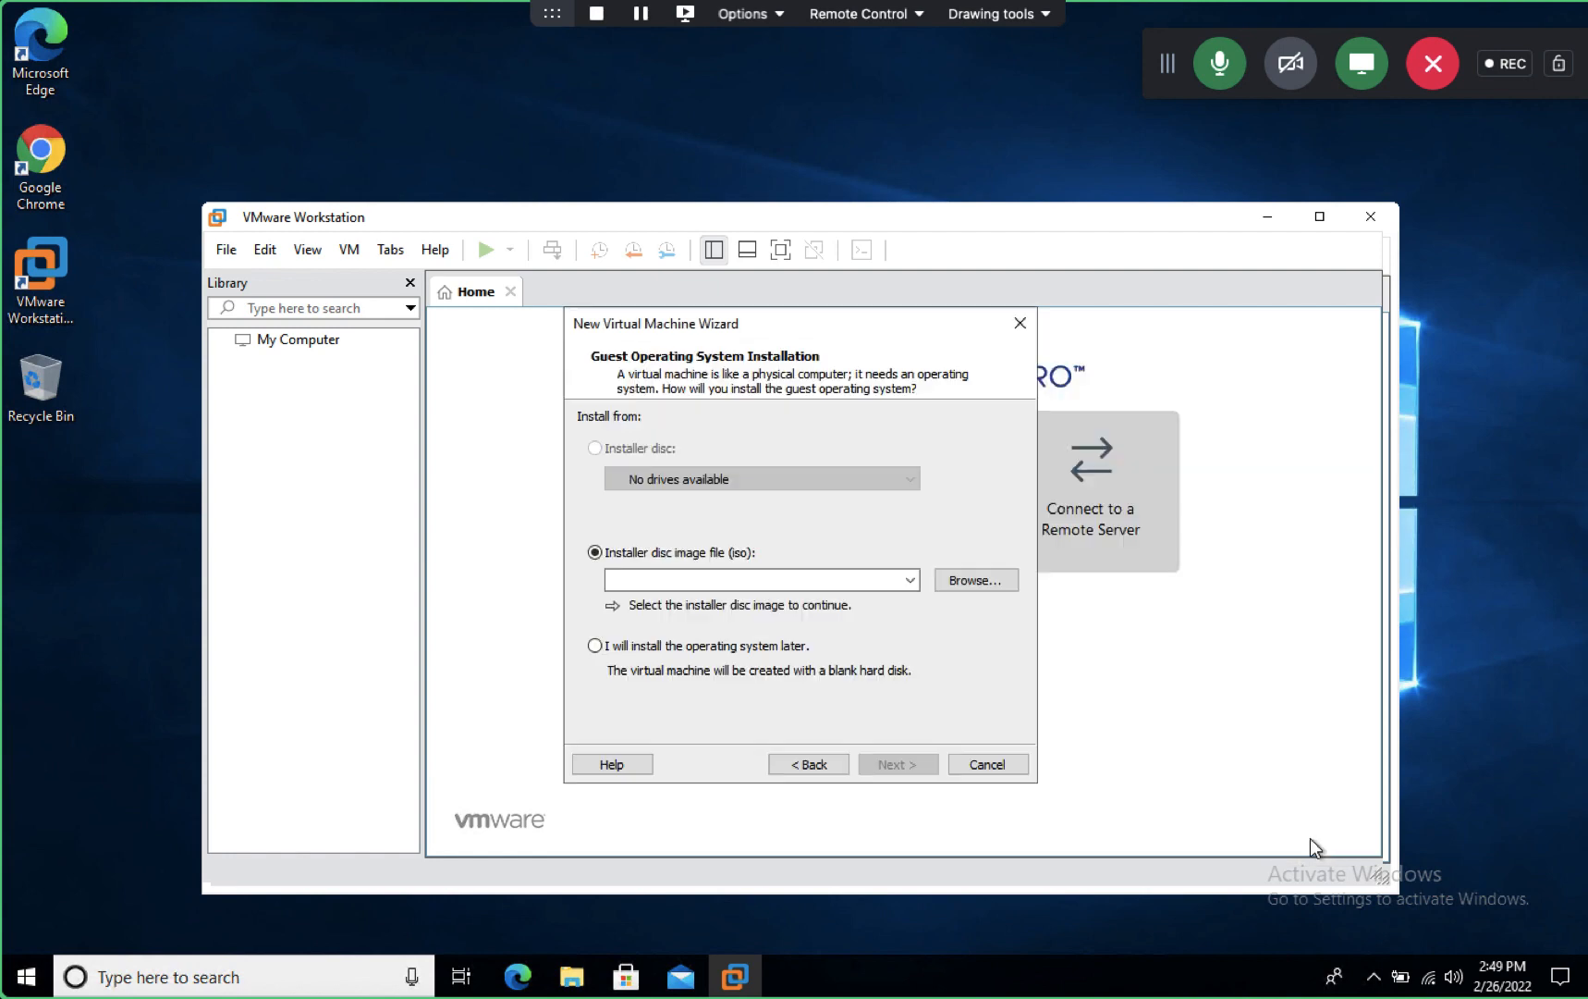
- Cancel the ISO browser again and choose 'I will install the operating system later'
left_click(982, 586)
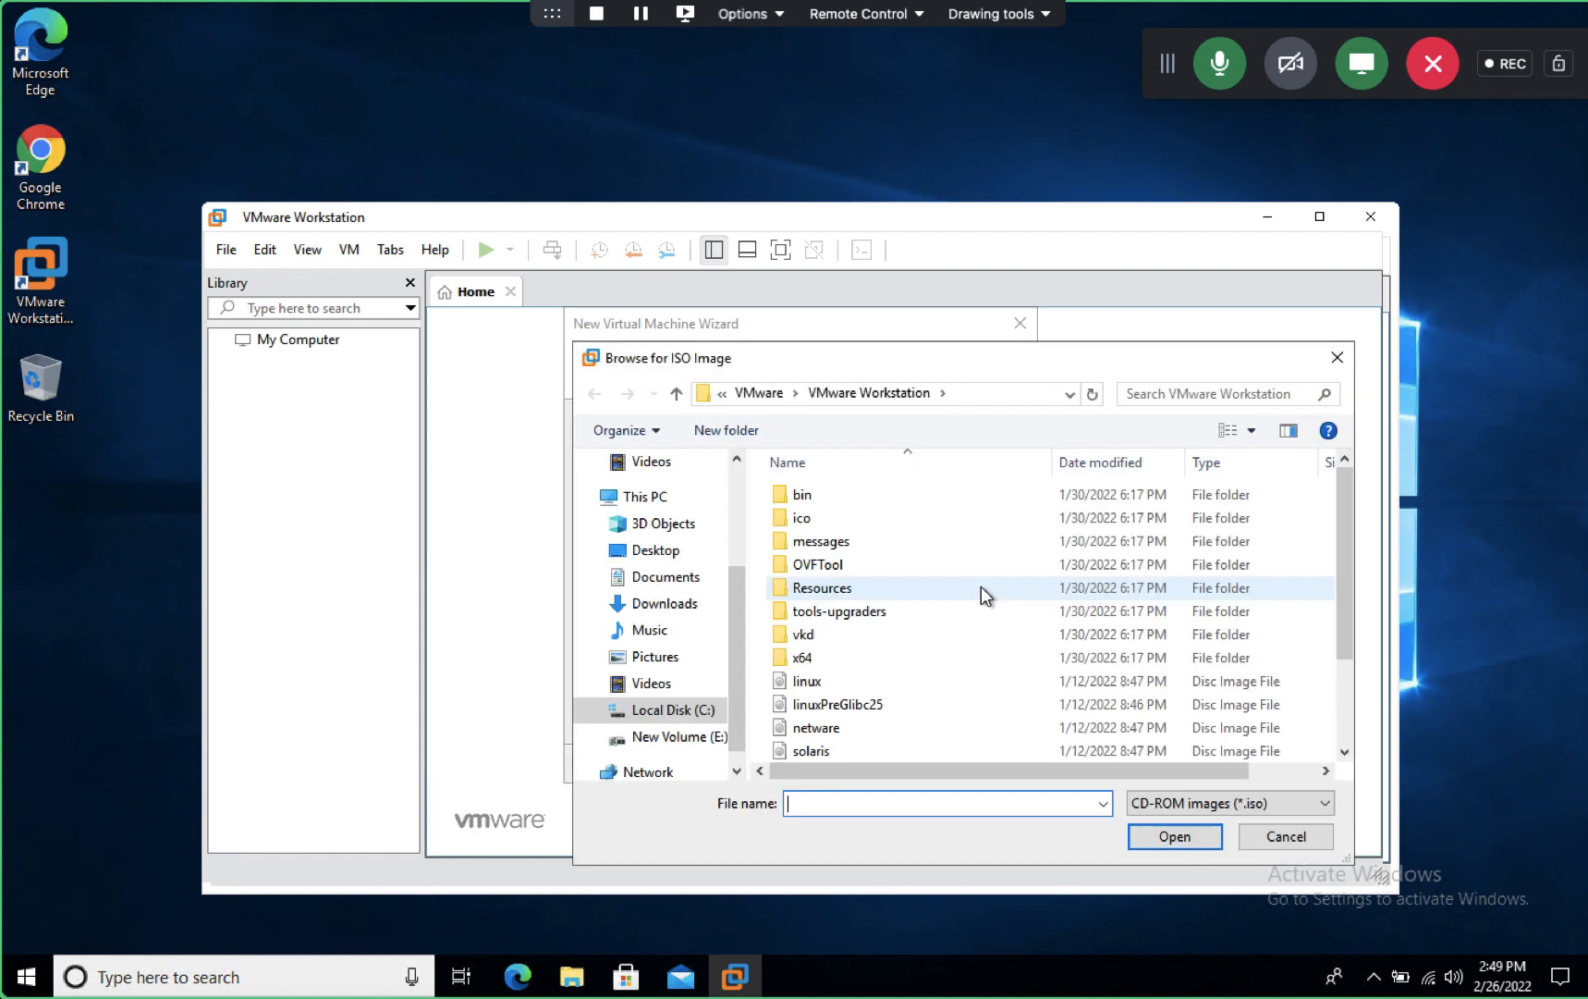
left_click(1311, 847)
left_click(615, 648)
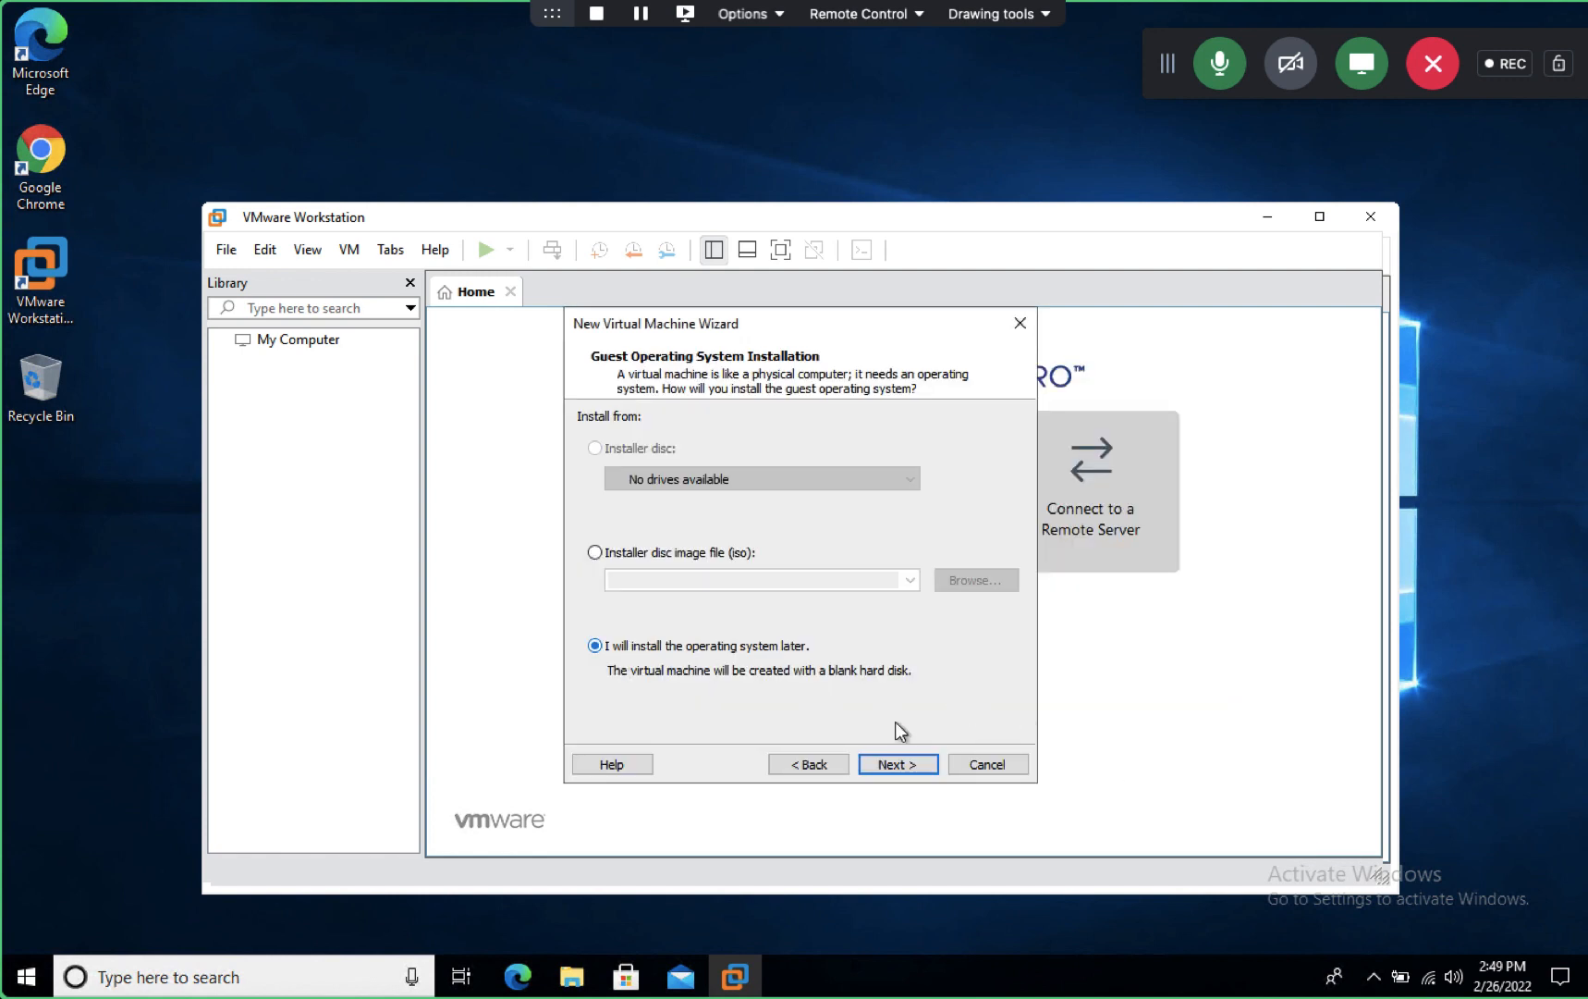
- Set the guest operating system to VMware ESX, version VMware ESXi 7 and later
left_click(894, 766)
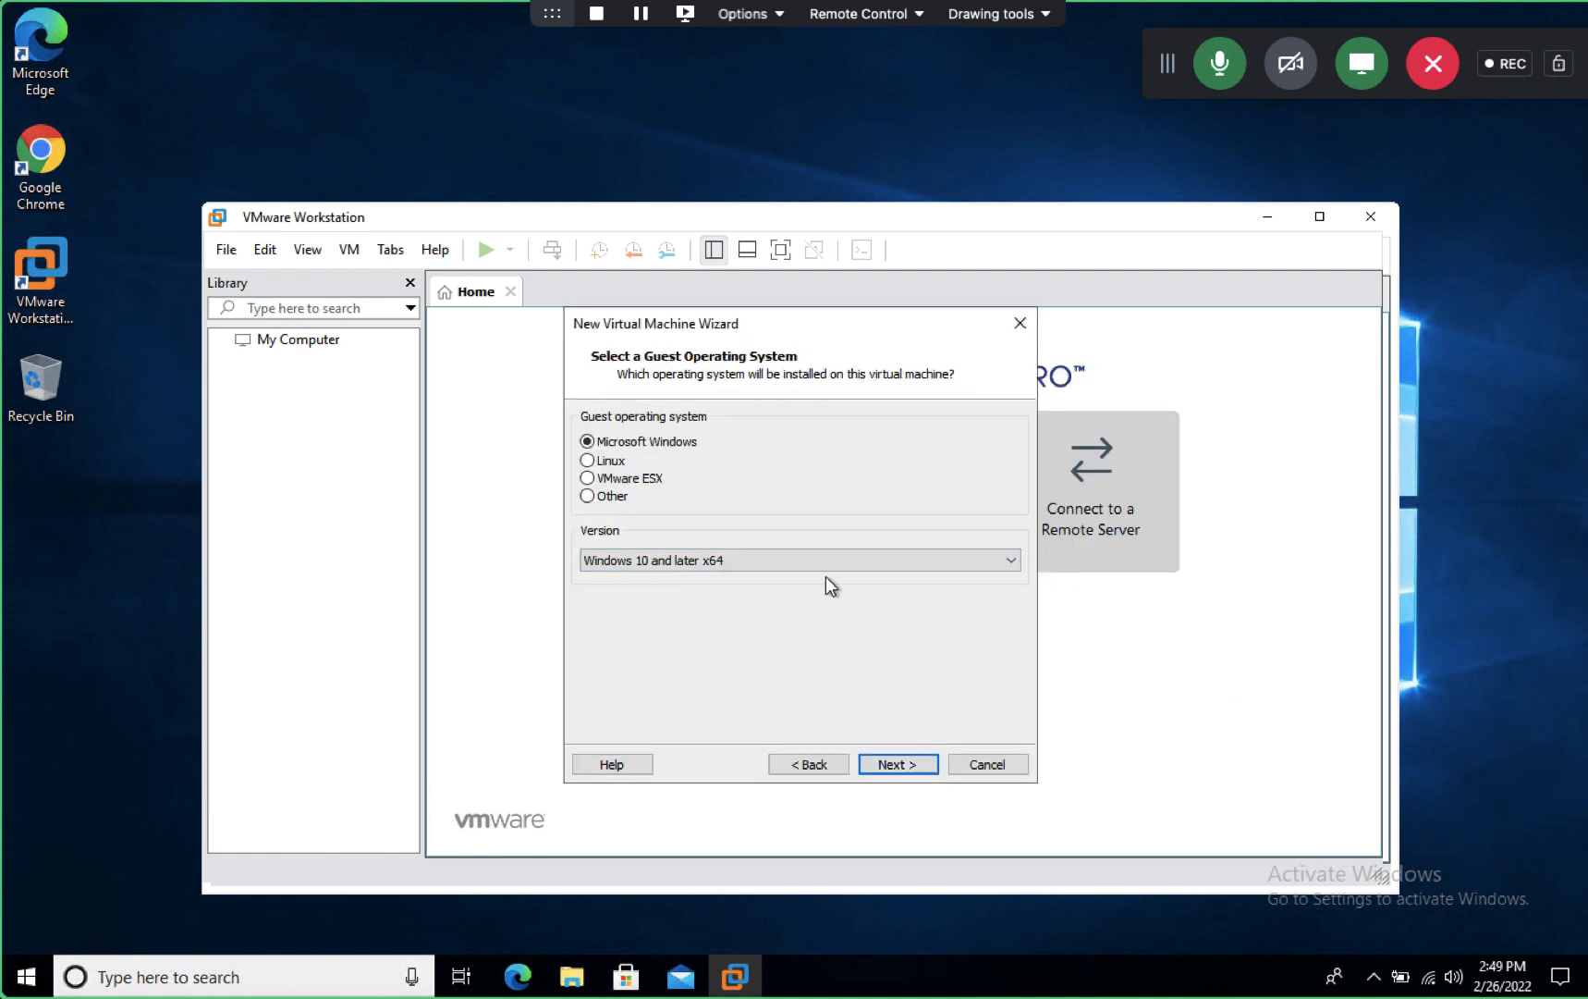
left_click(588, 478)
left_click(755, 561)
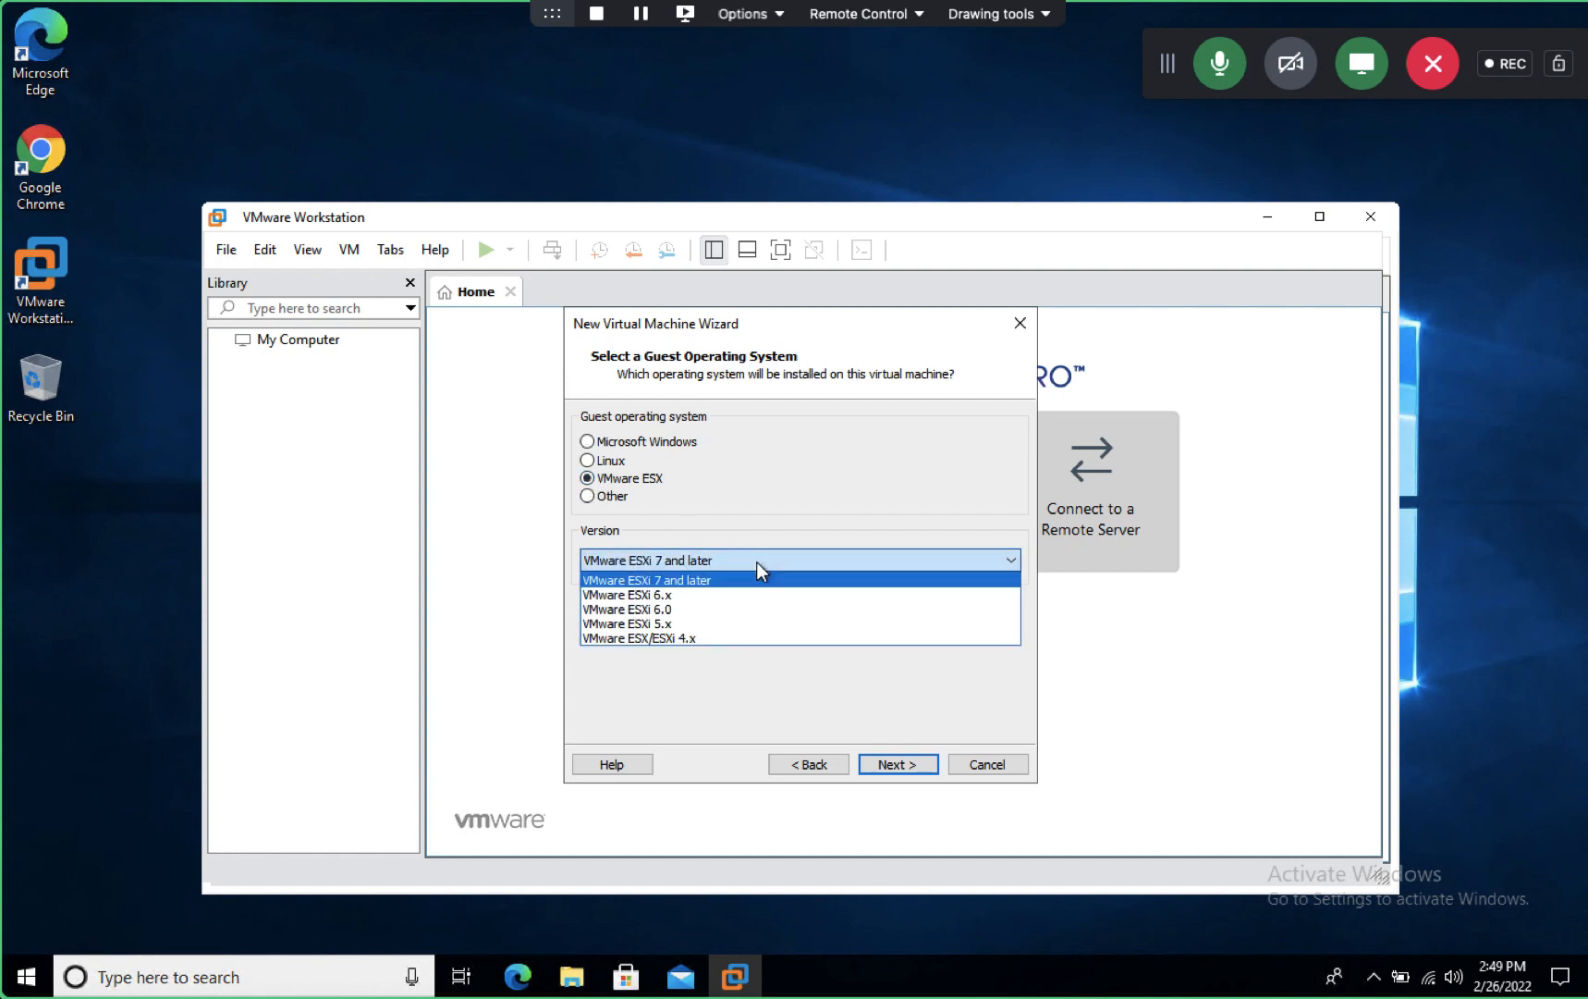
left_click(727, 707)
left_click(897, 764)
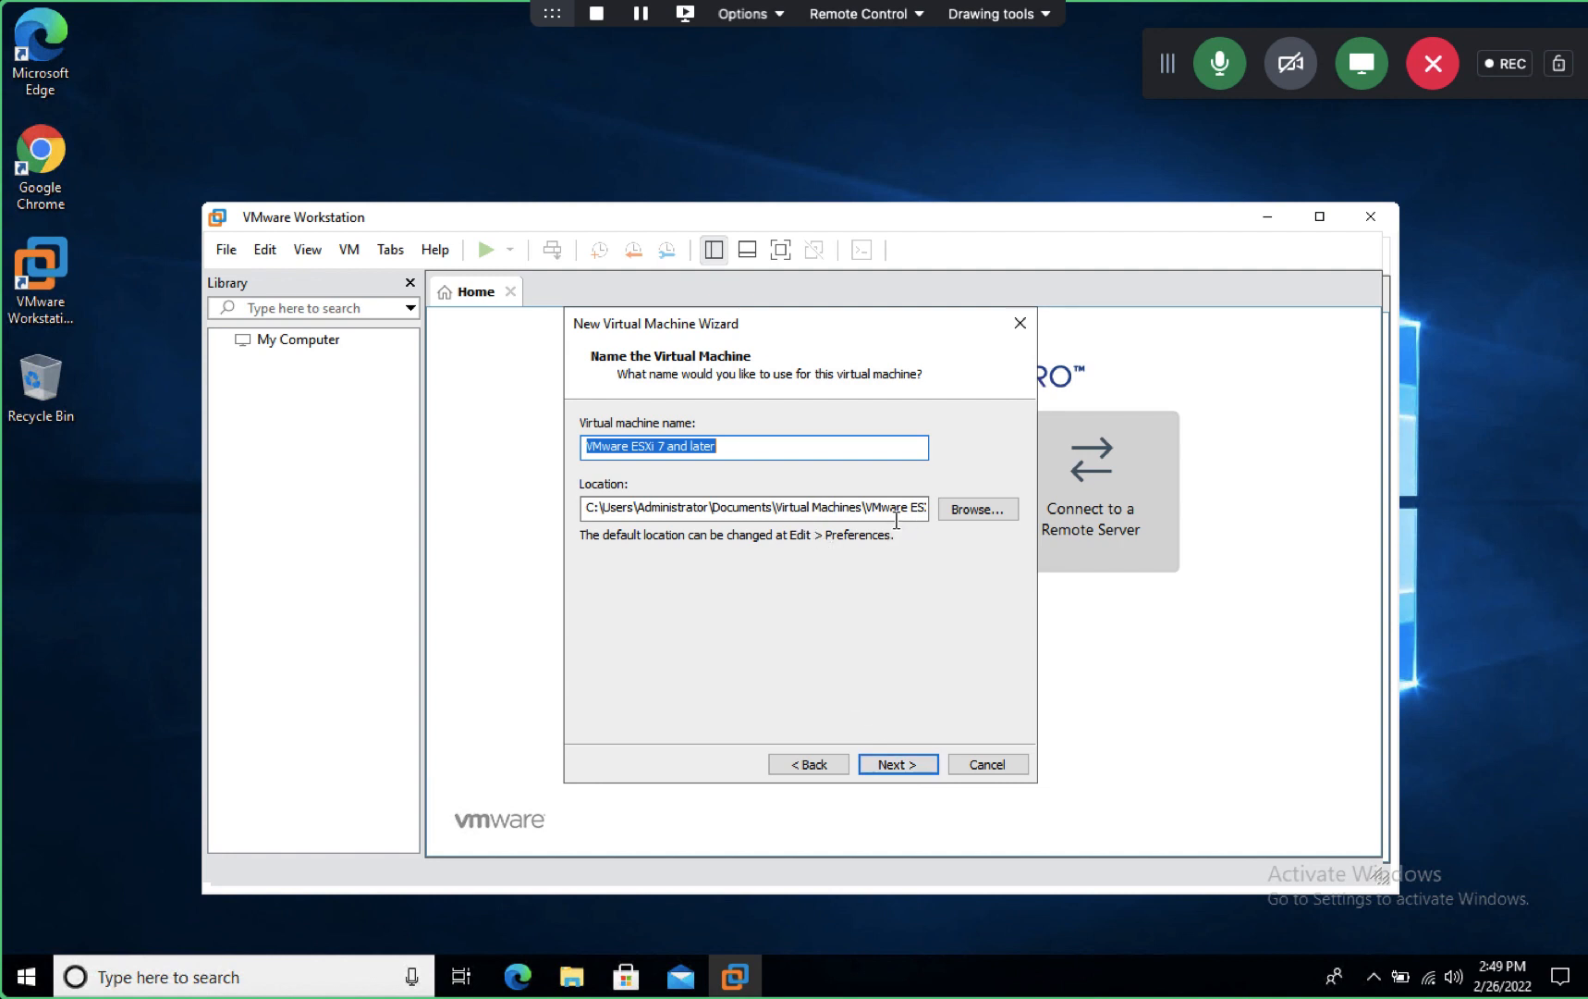
- Name the VM ESXI-HOST-7 and store it in E:\esxi07
left_click(969, 507)
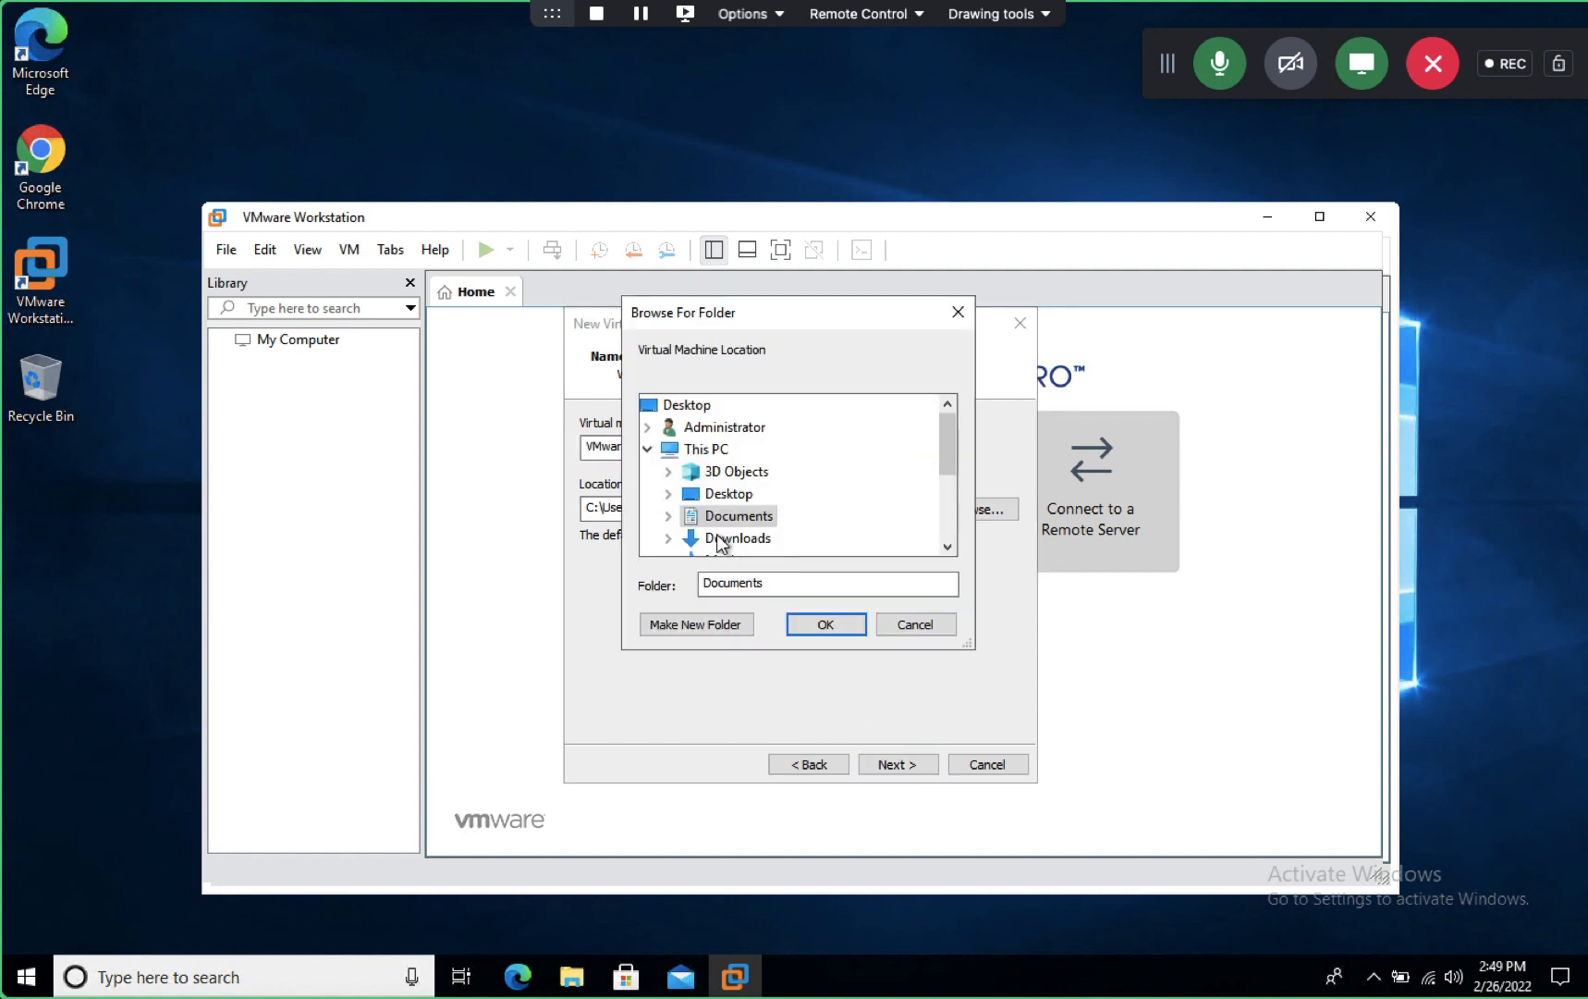
left_click(948, 544)
left_click(948, 546)
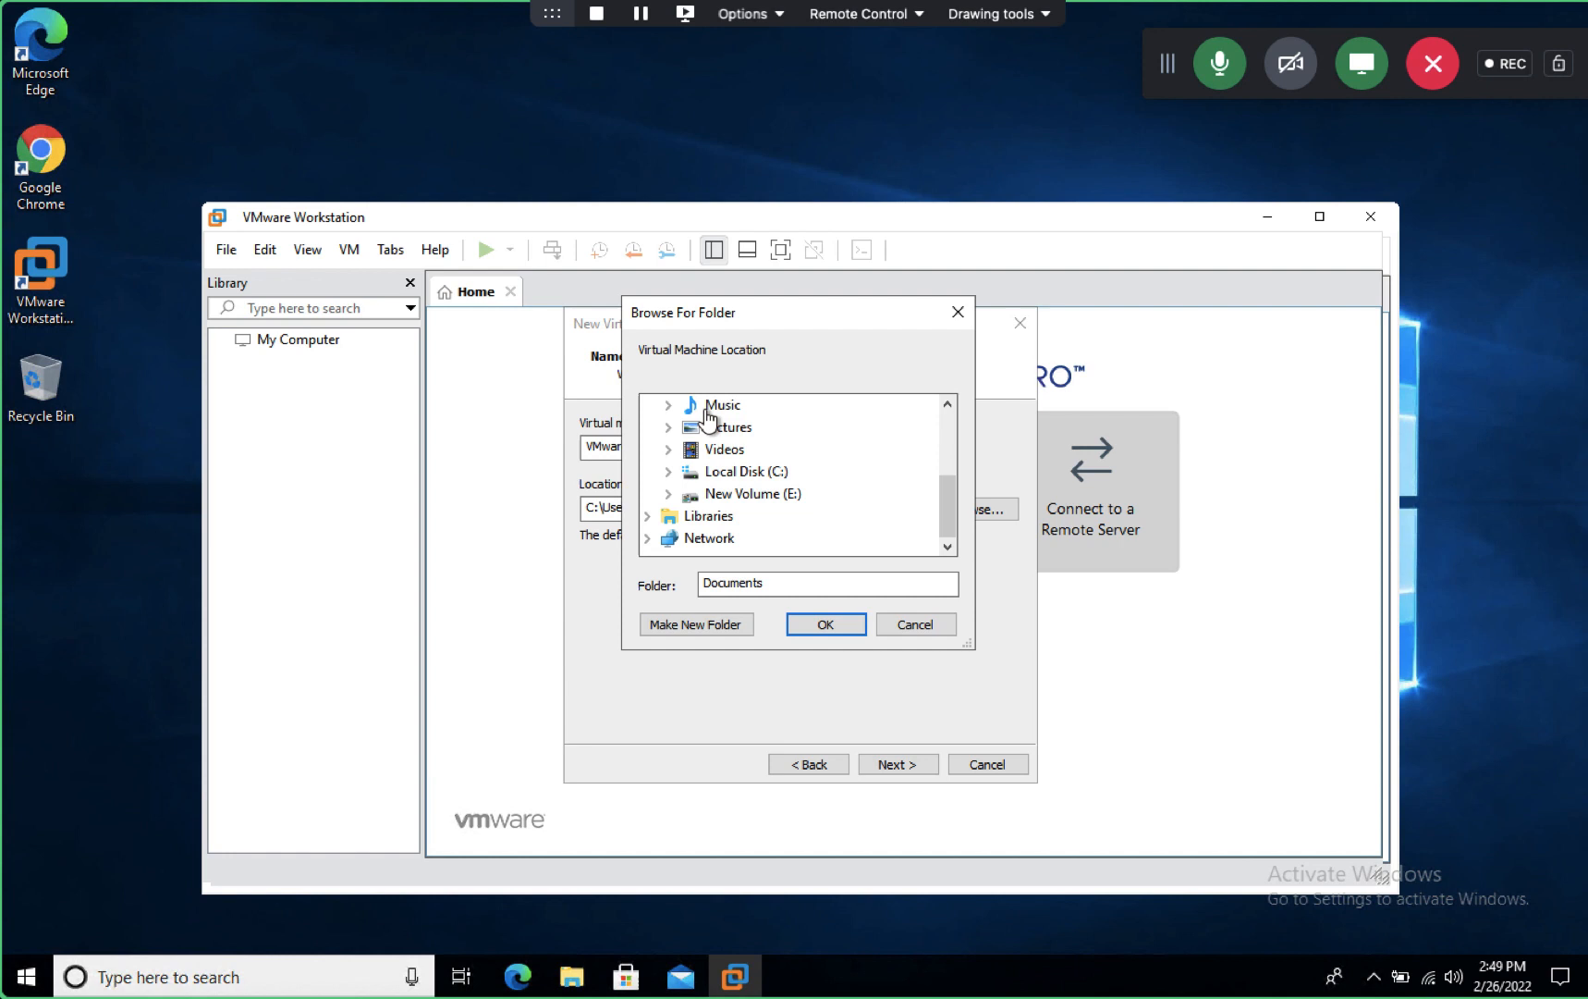
left_click(754, 496)
left_click(744, 471)
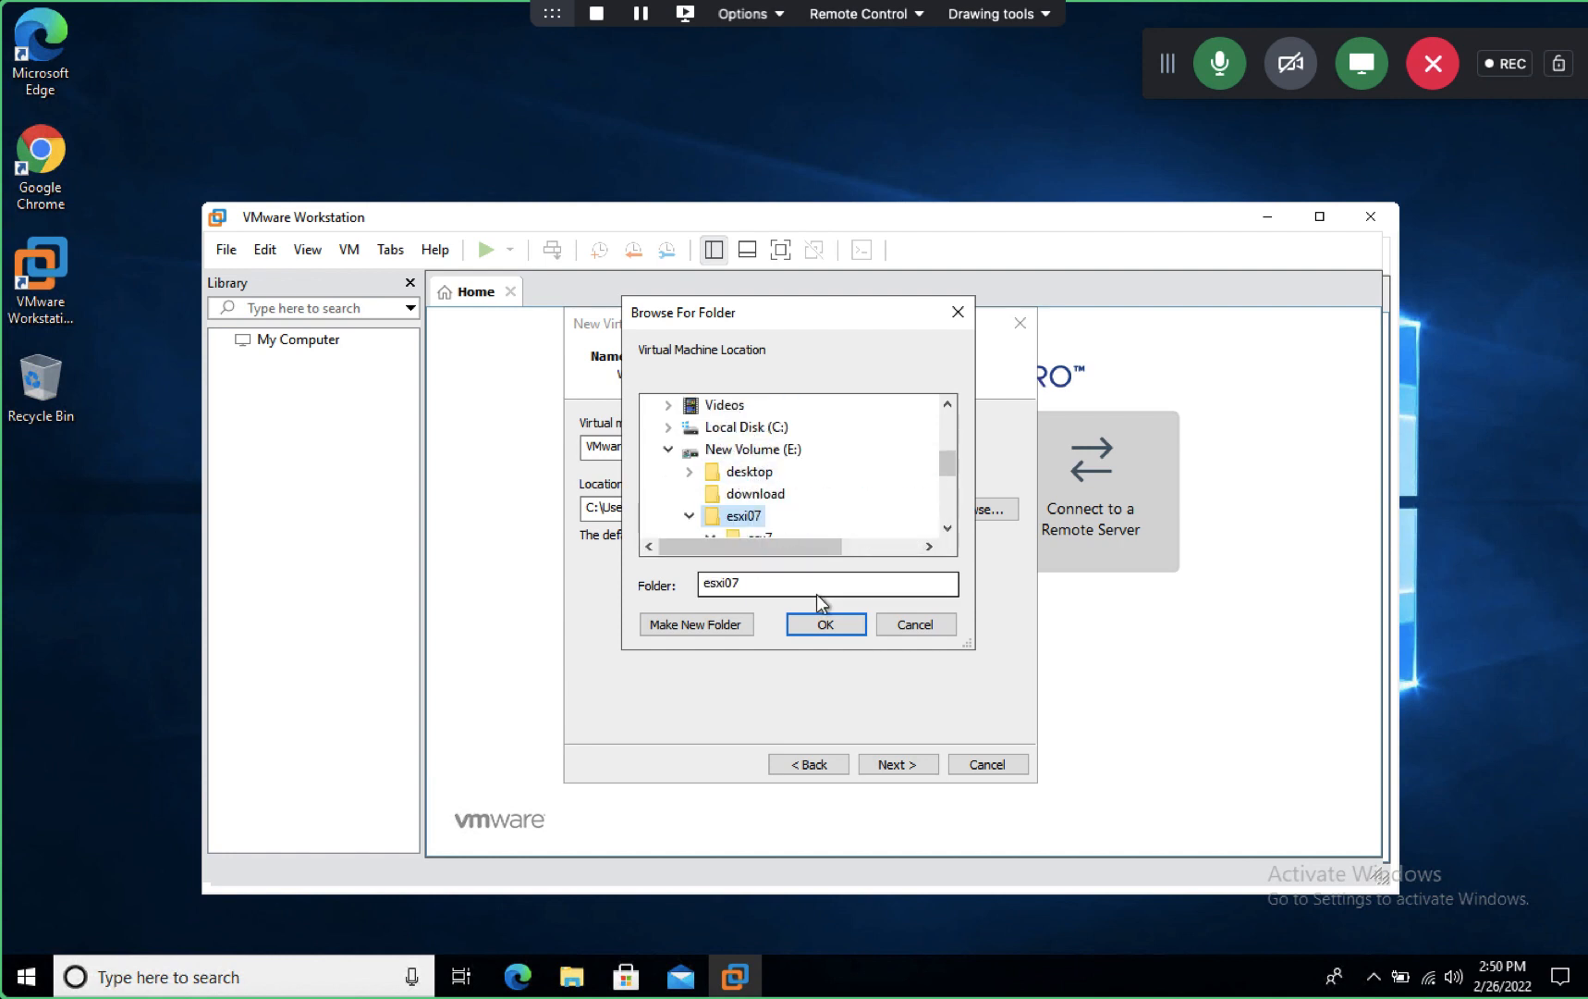
left_click(822, 624)
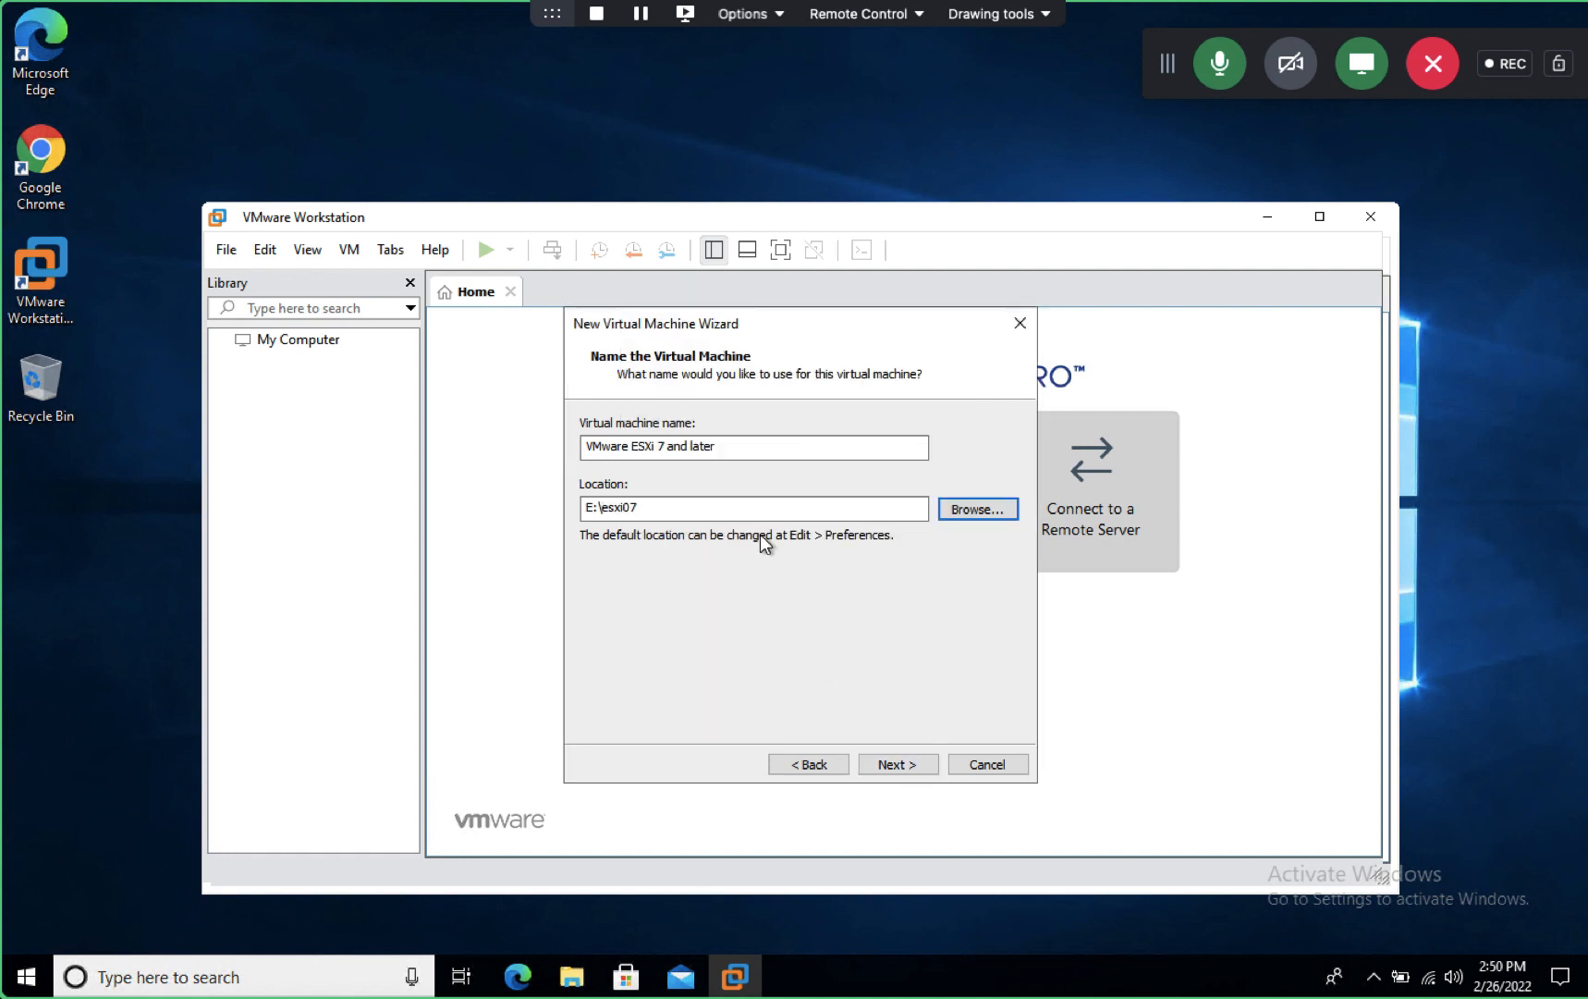
left_click_drag(754, 459, 351, 474)
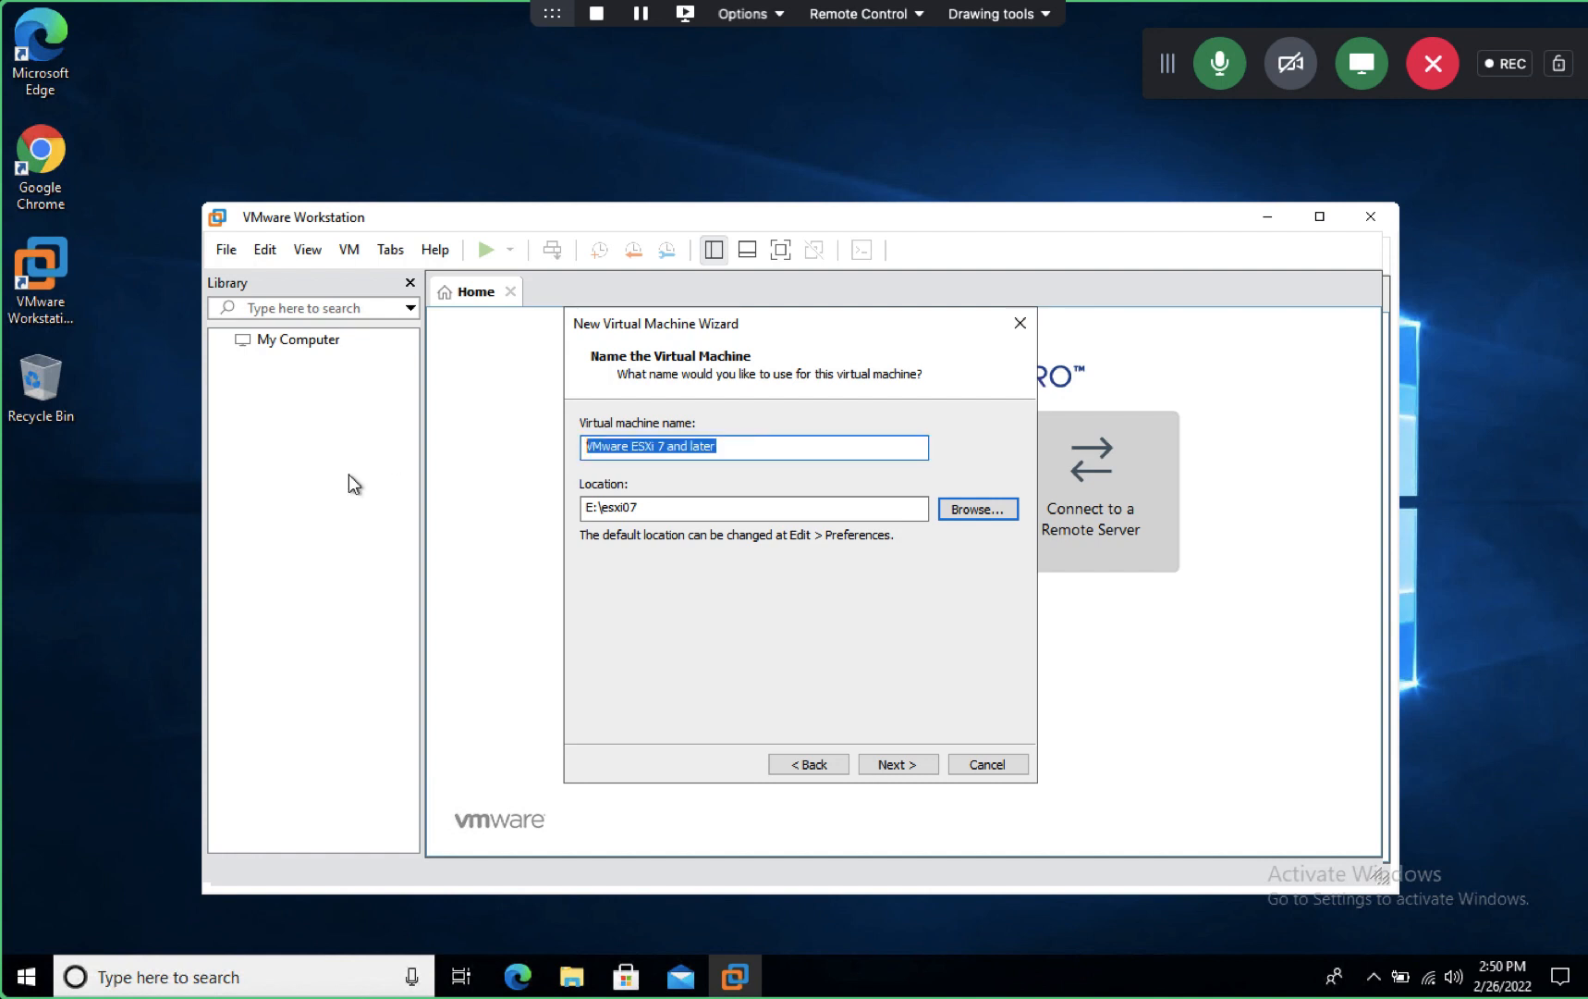
type("ESXI-")
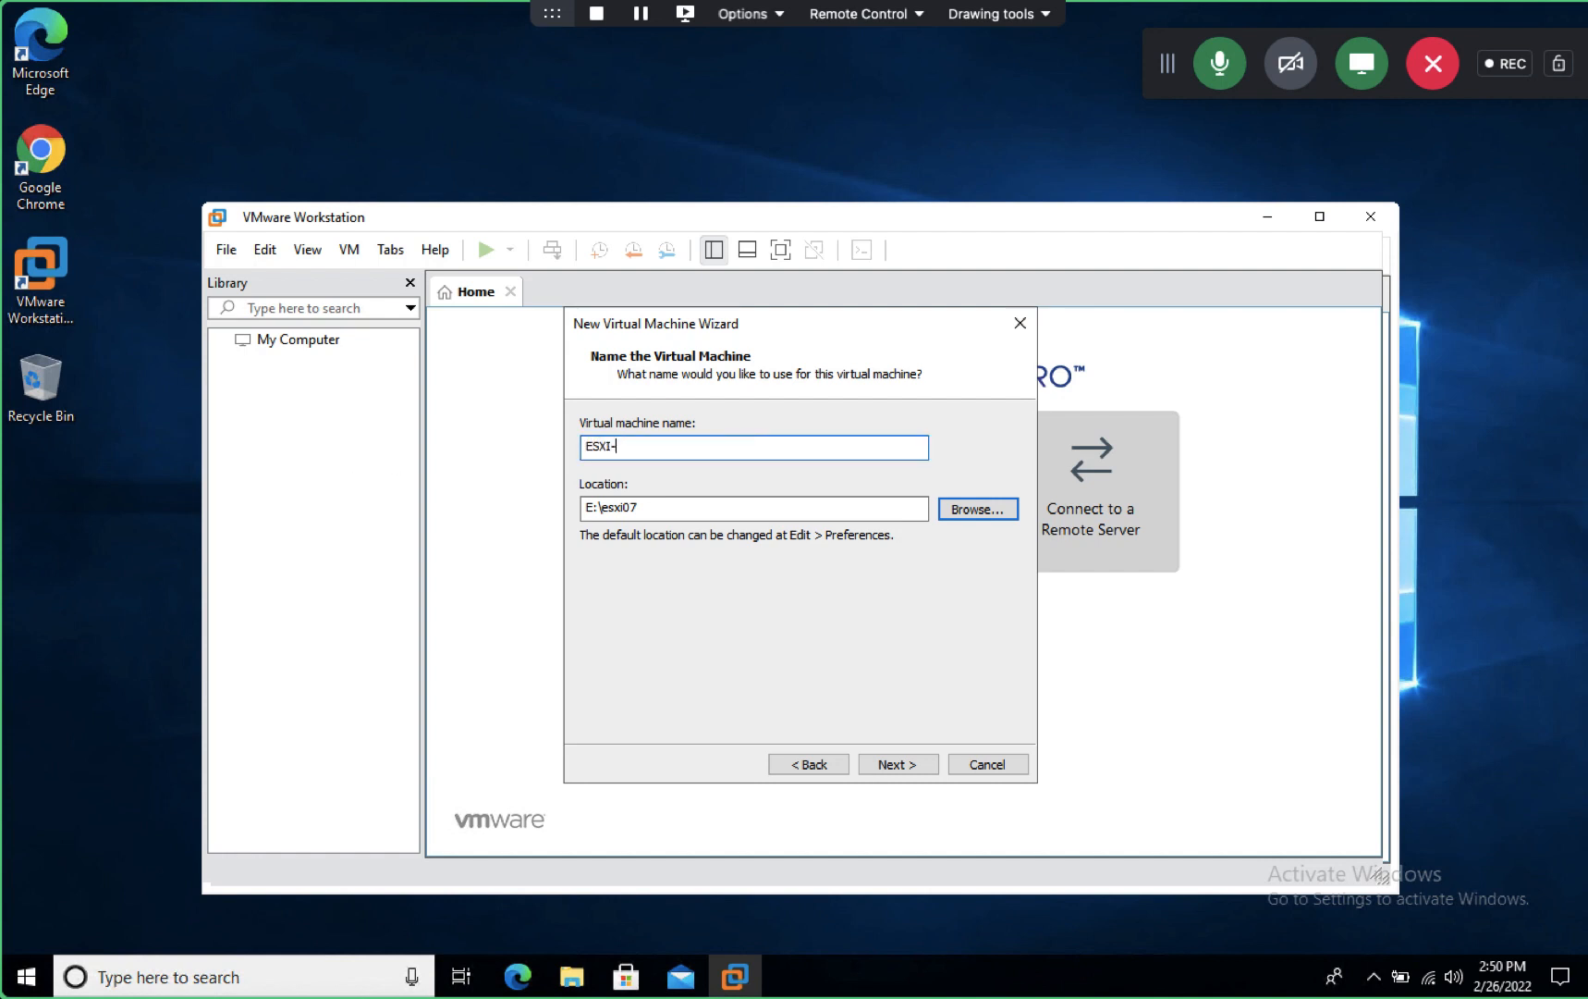
type("HOST-7")
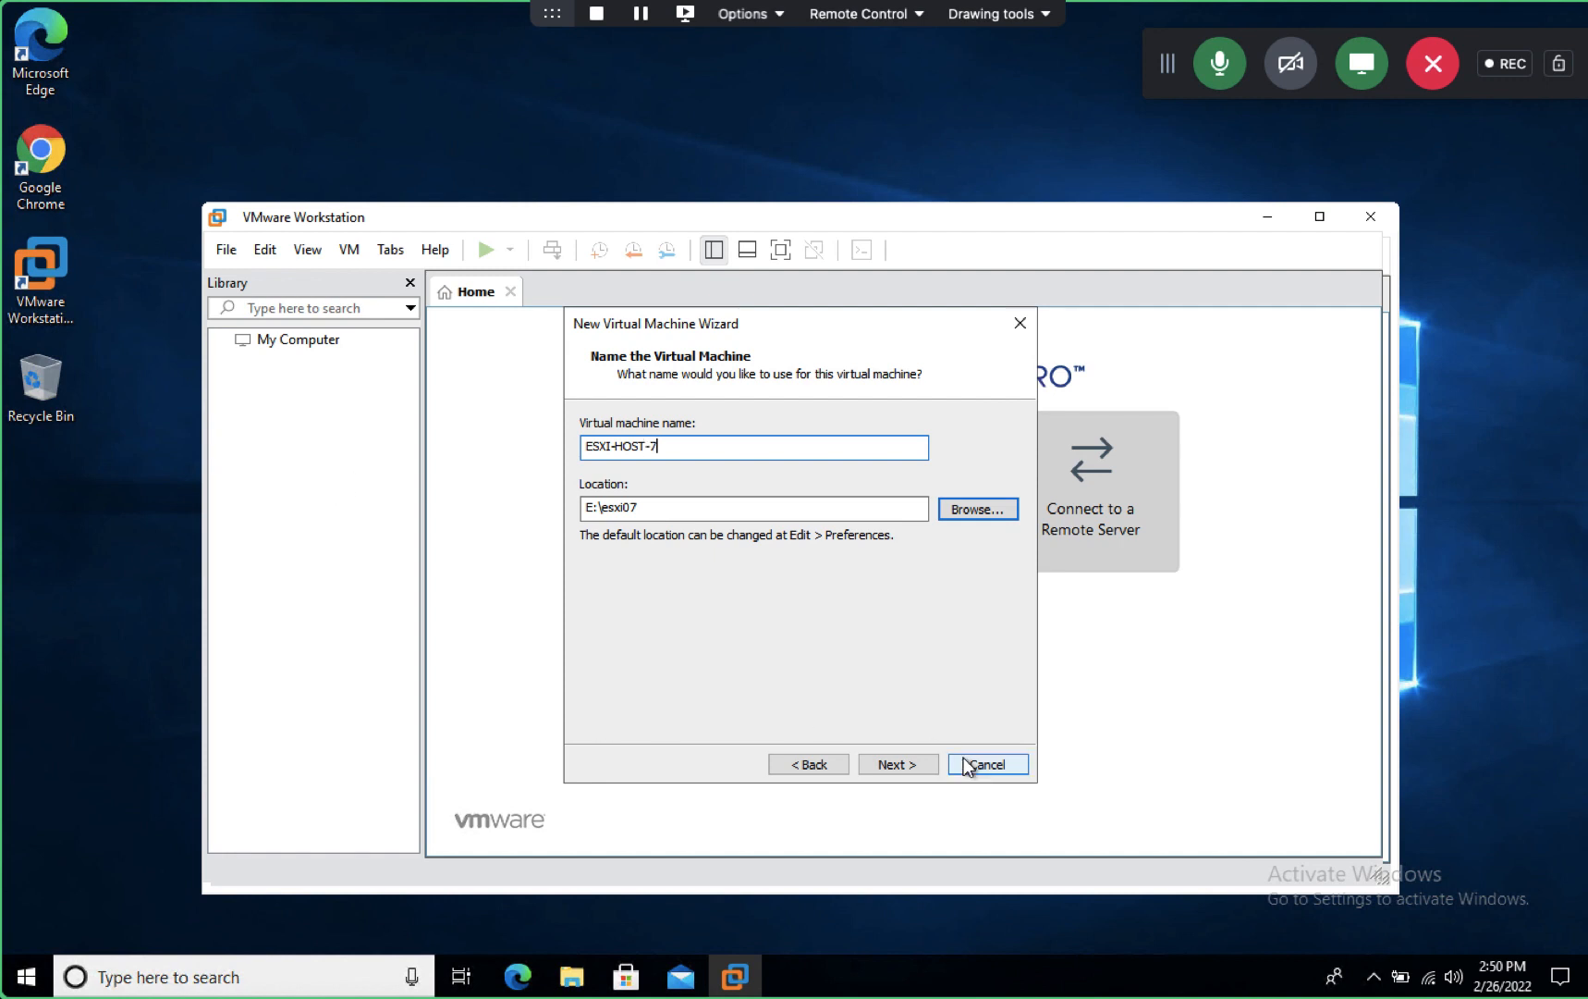
left_click(925, 764)
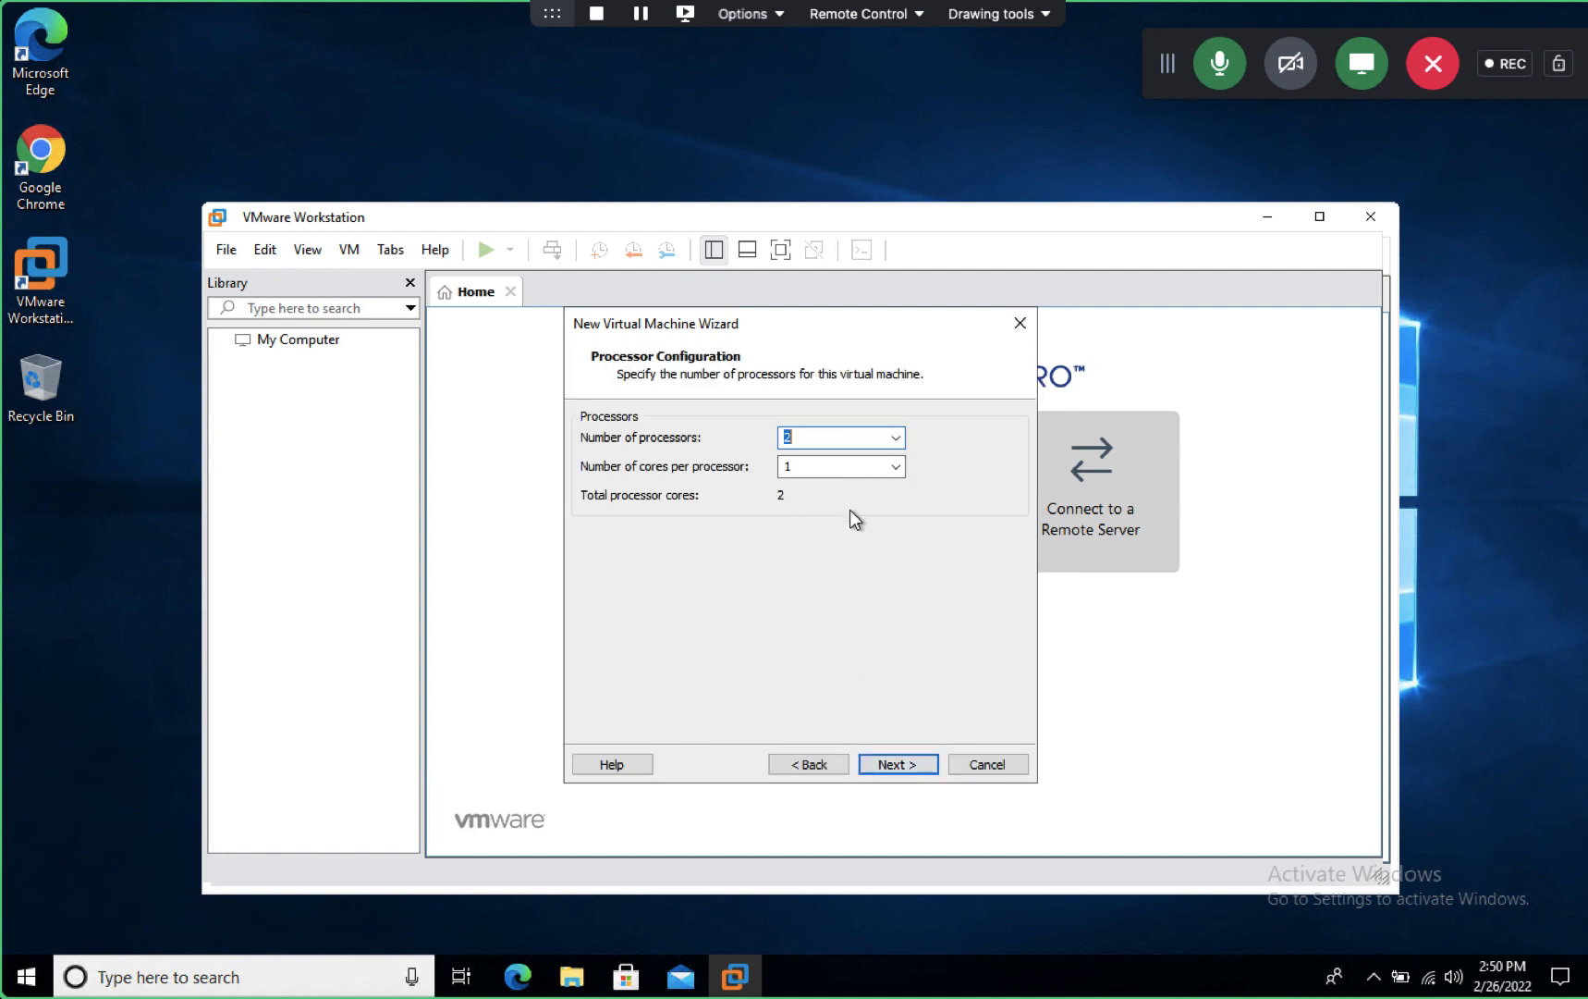
- Keep 2 processors, set 9408 MB memory, bridged networking, Paravirtualized SCSI controller and SCSI disk
left_click(880, 755)
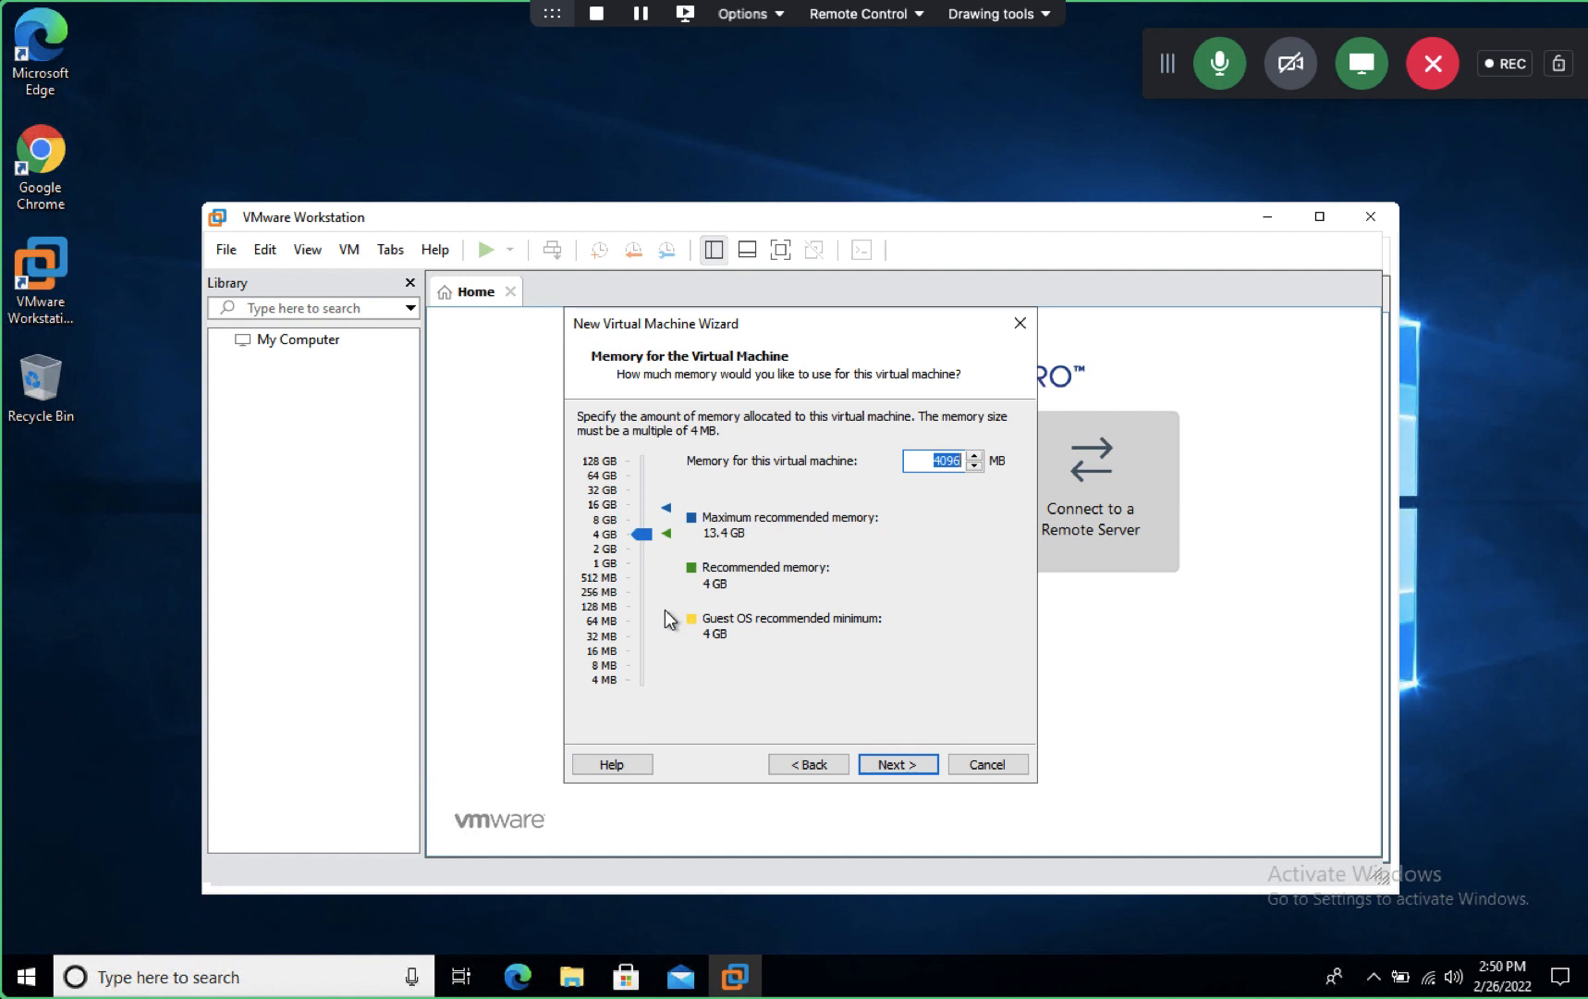
left_click_drag(644, 535, 646, 512)
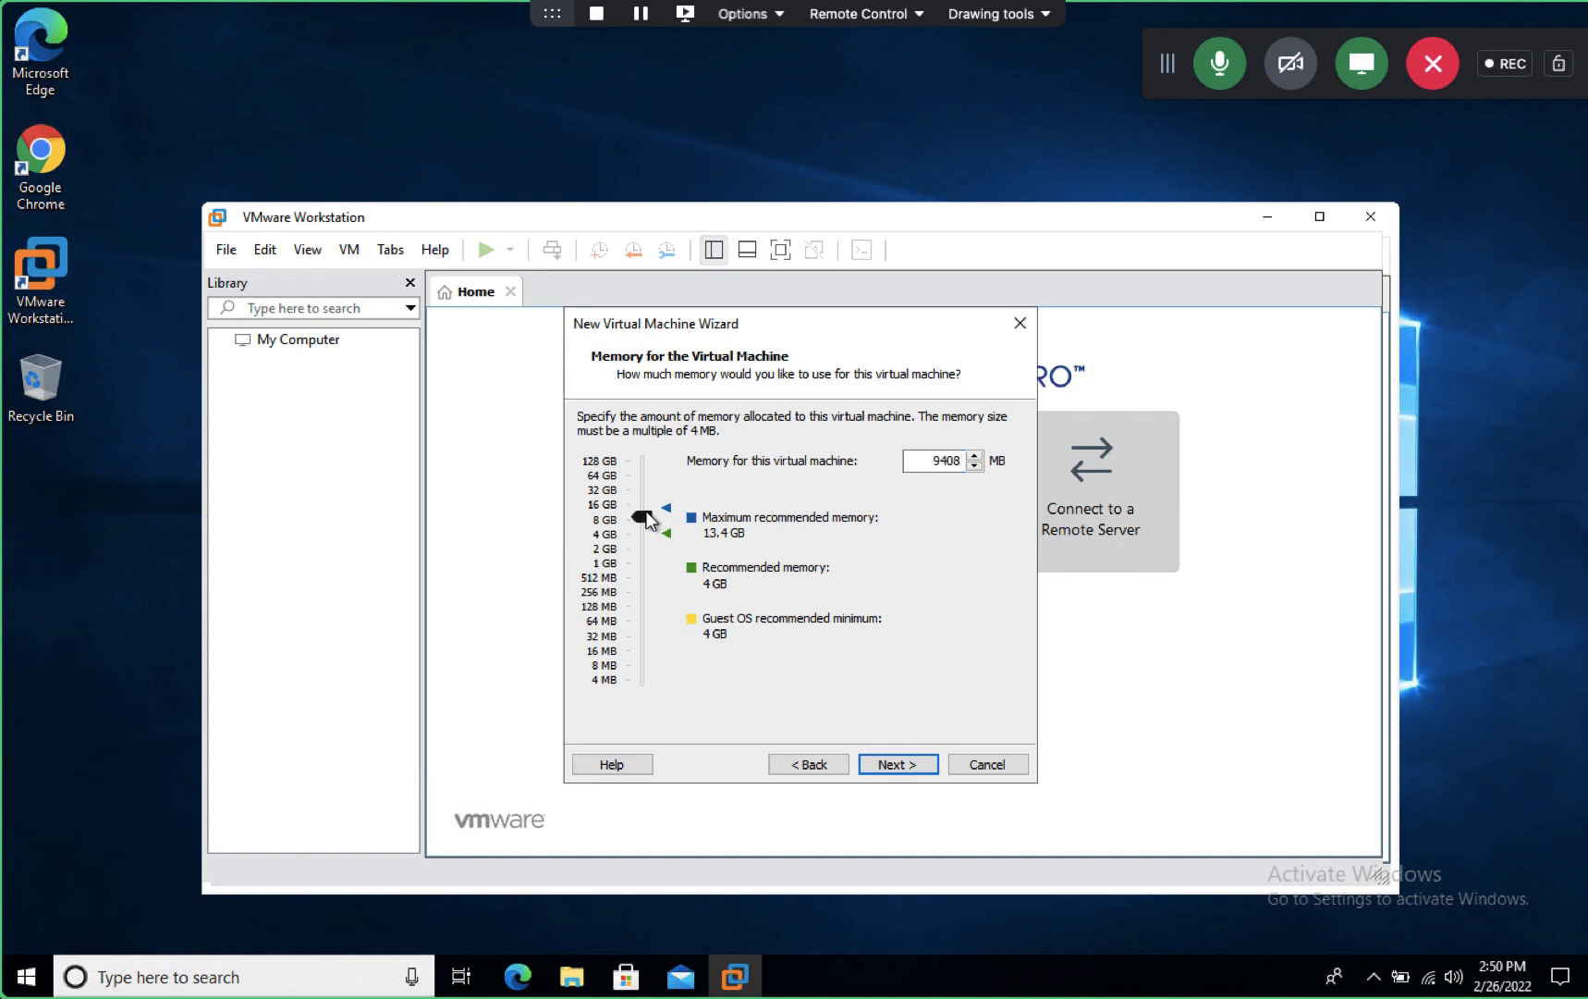
left_click(895, 765)
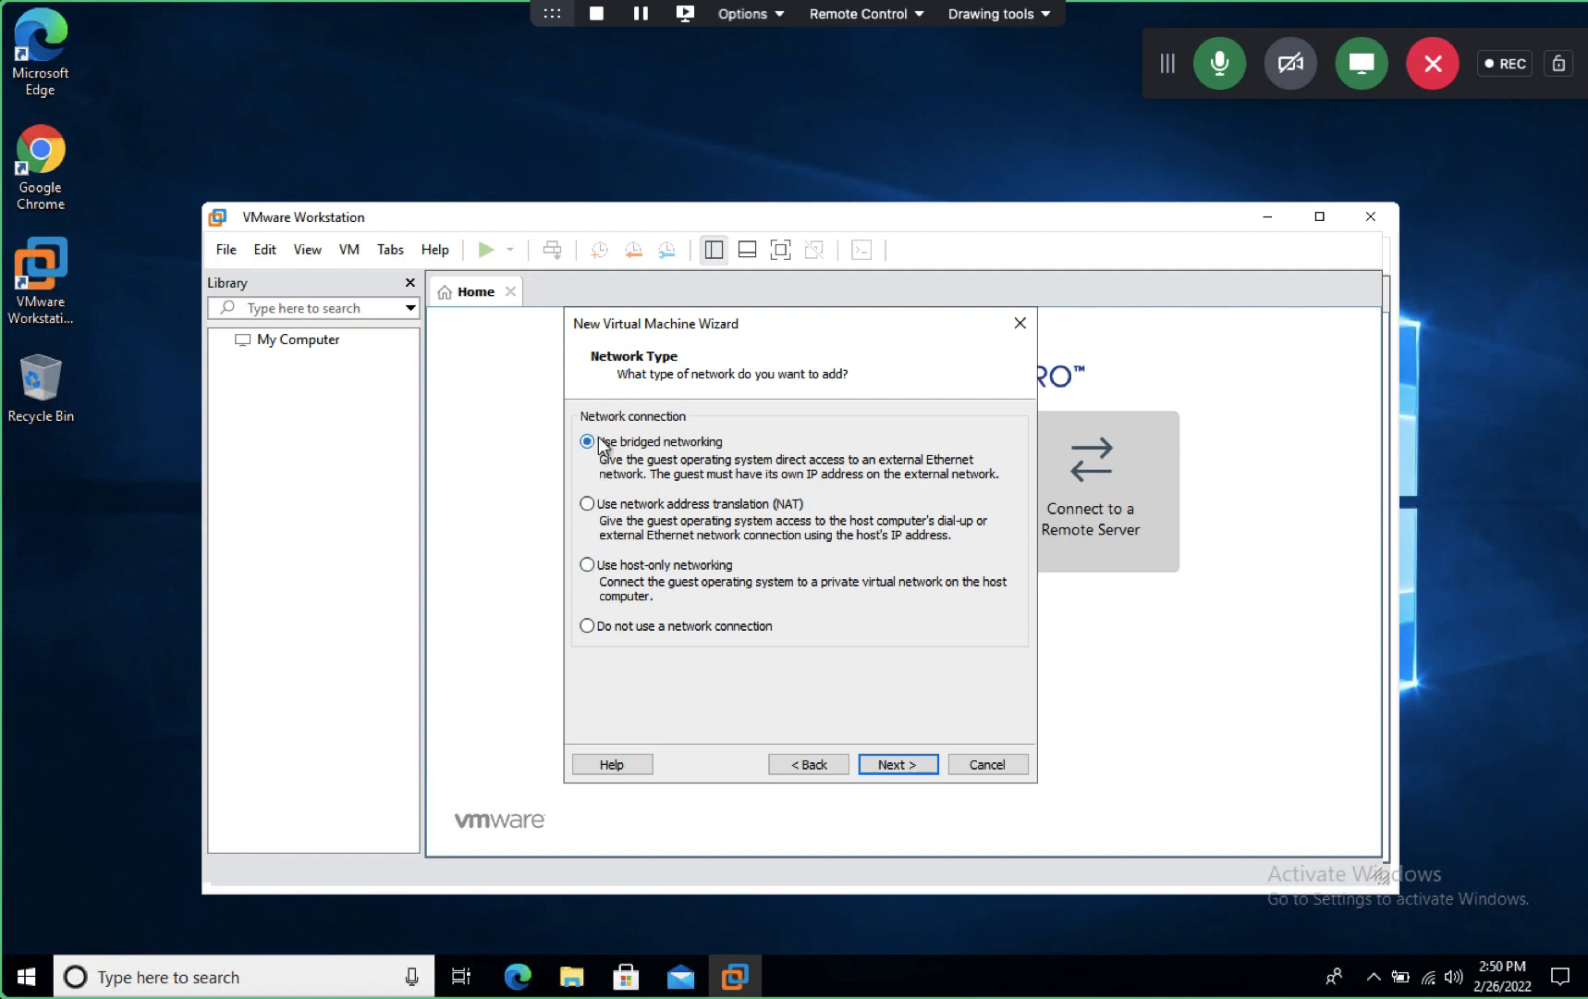
left_click(896, 765)
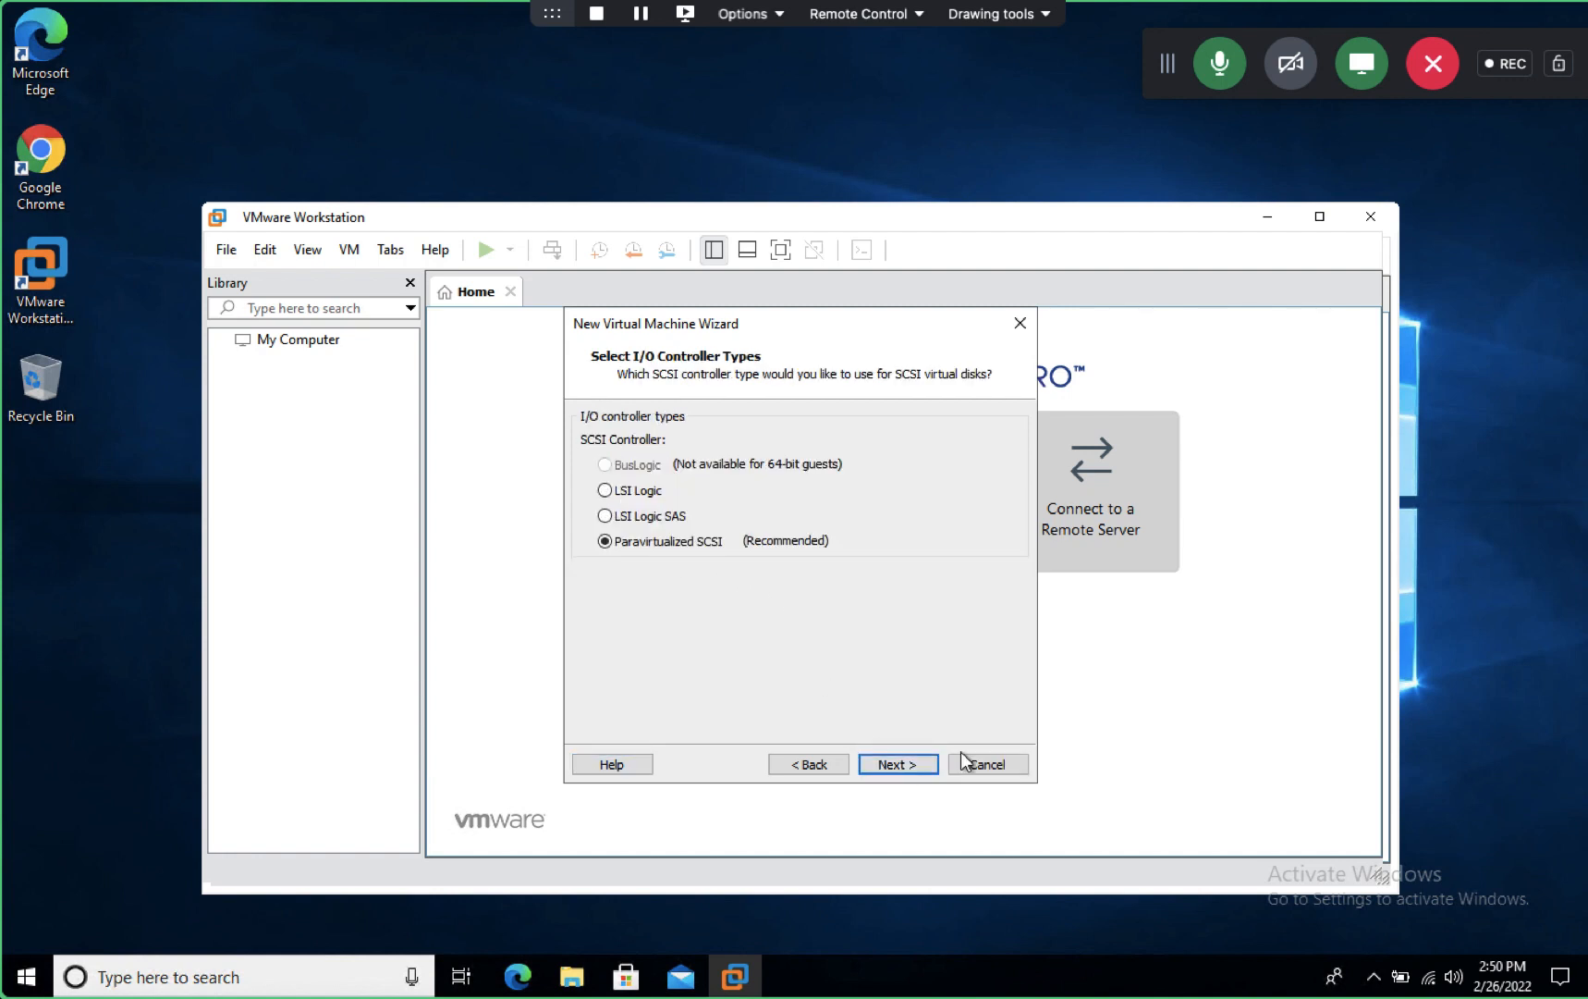
left_click(898, 764)
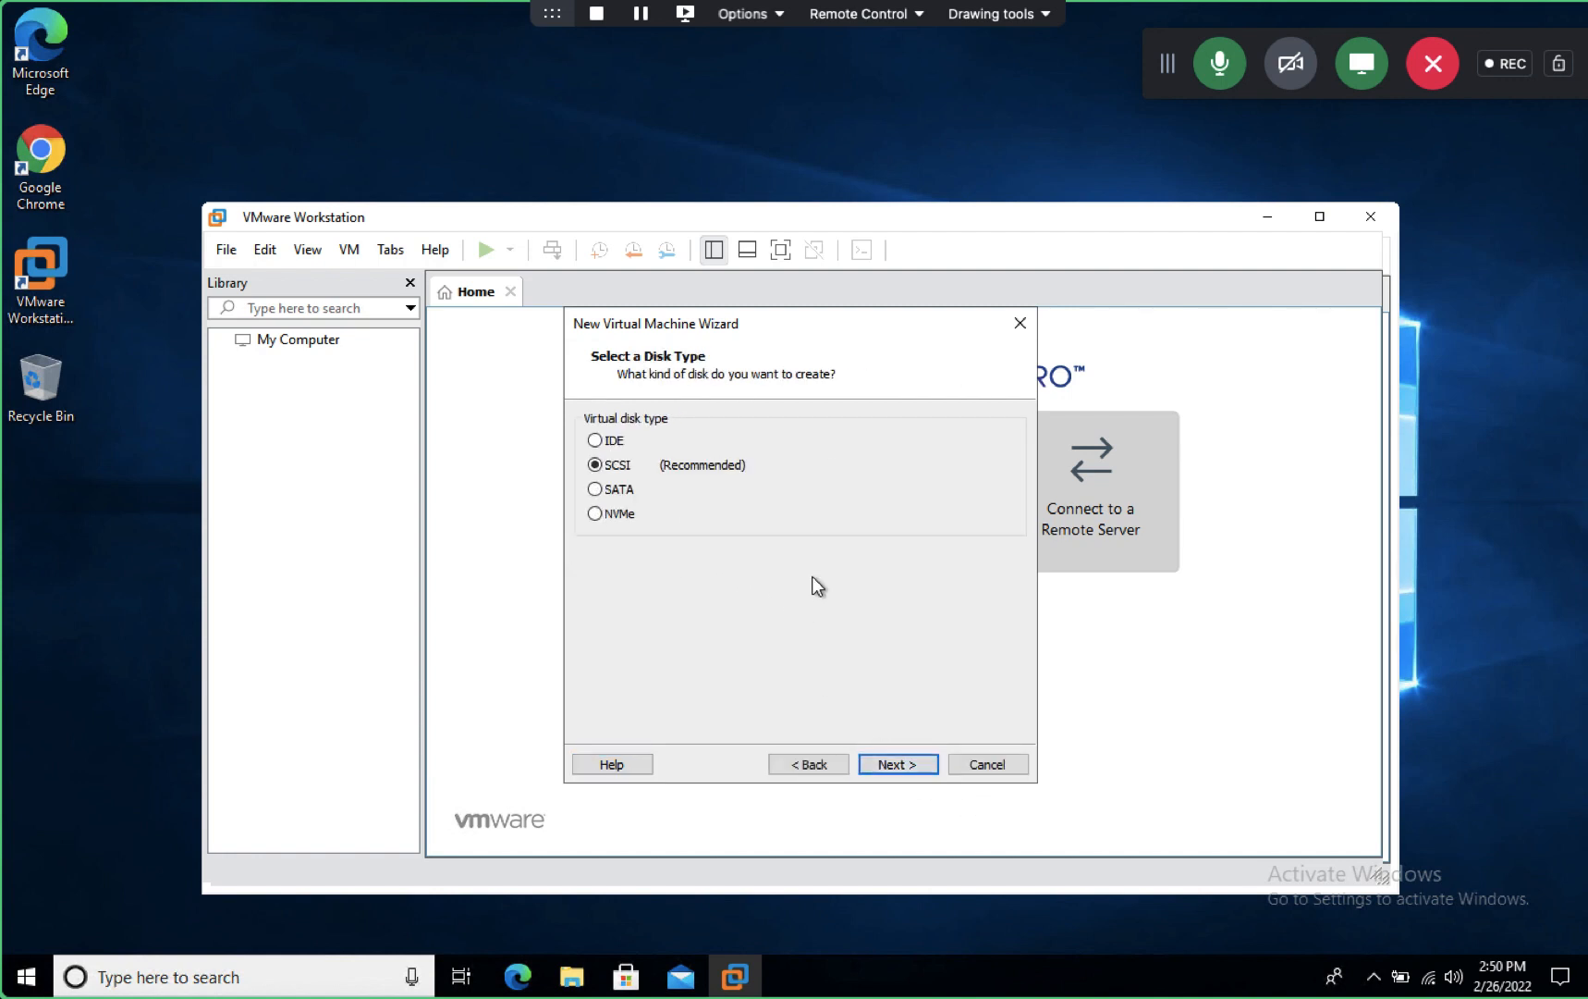
left_click(893, 765)
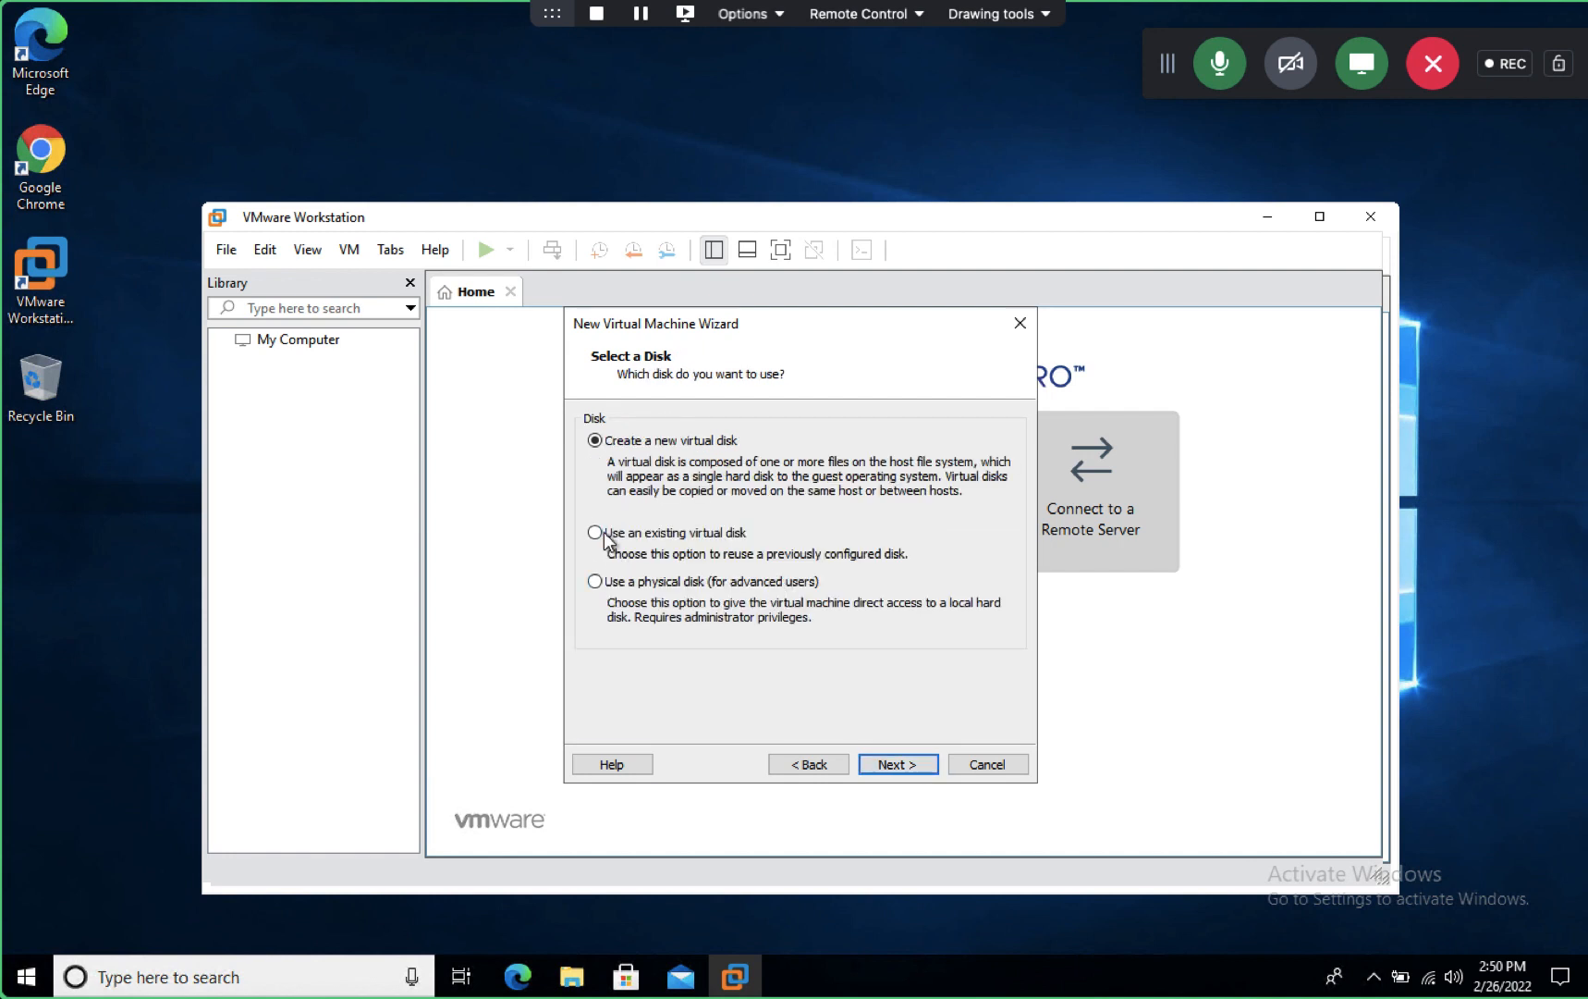
- Attach the existing disk E:\esxi07\esx7\esxi-7.vmdk and finish creating the ESXI-HOST-7 virtual machine
left_click(594, 533)
left_click(894, 762)
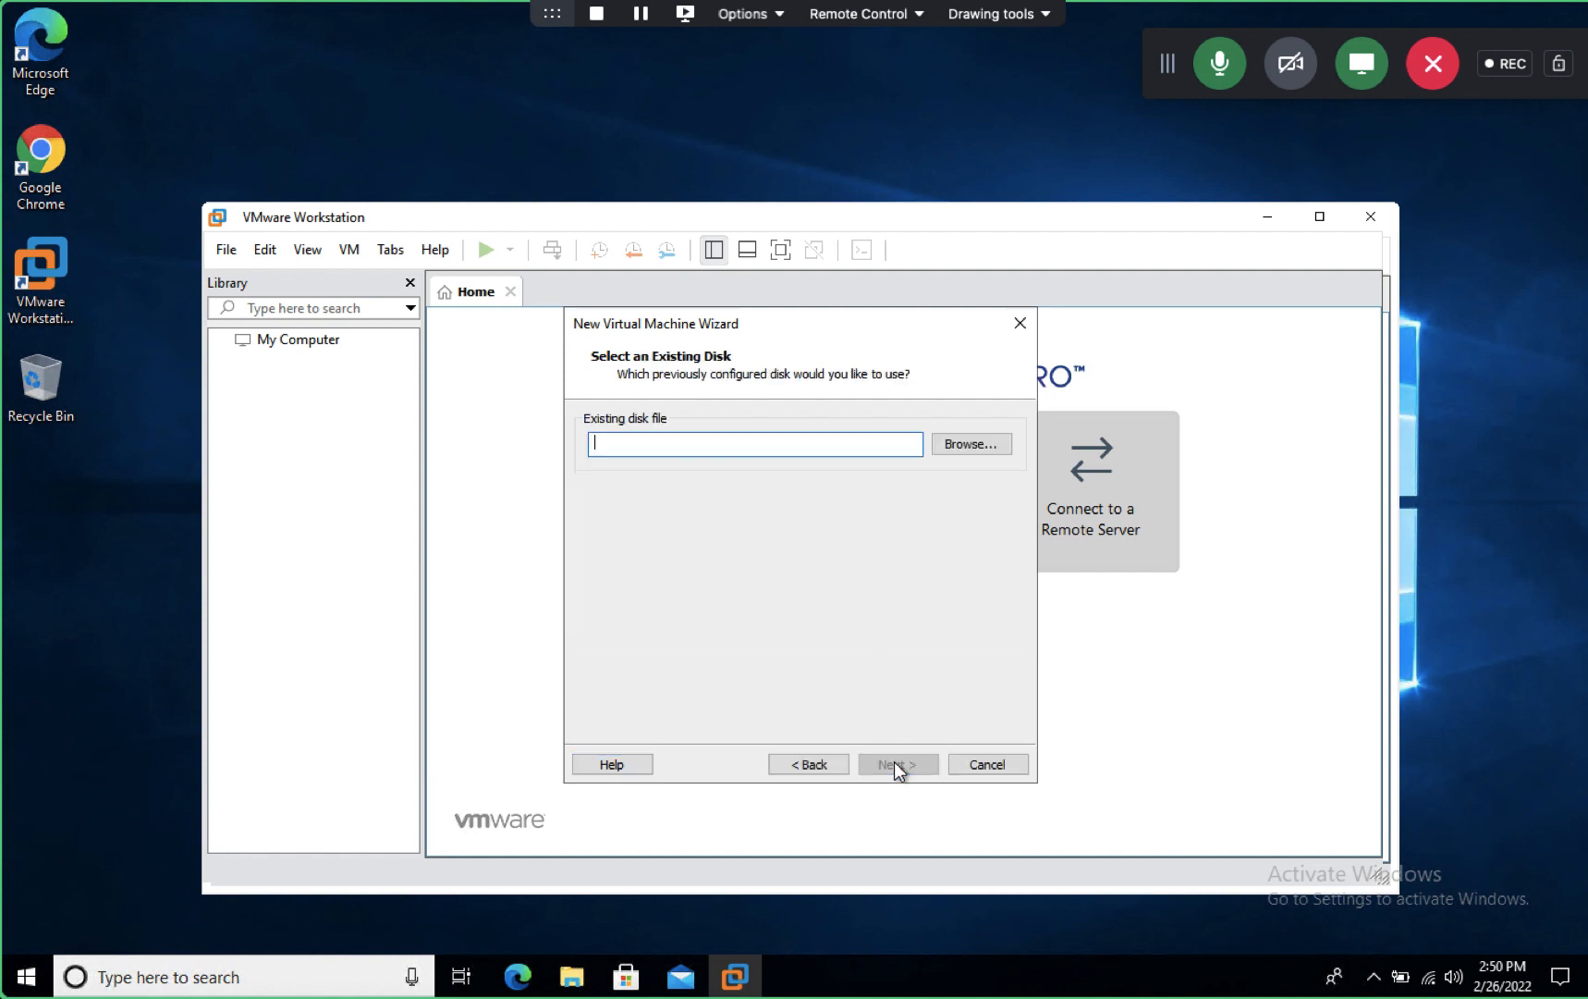
left_click(970, 440)
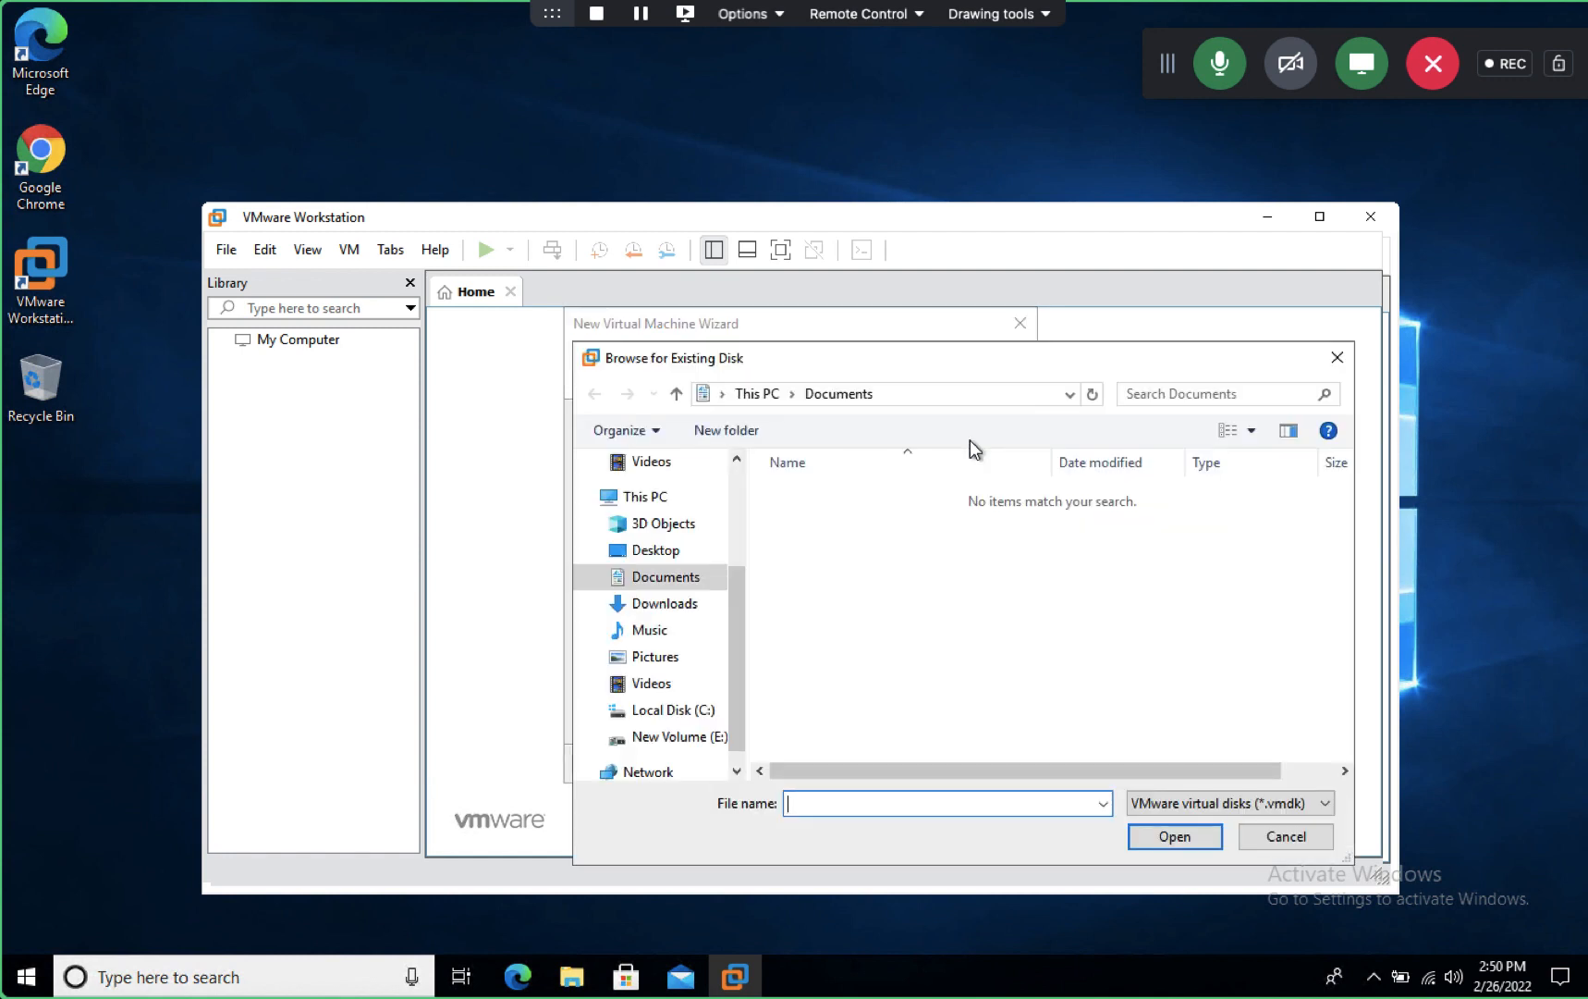
left_click(678, 736)
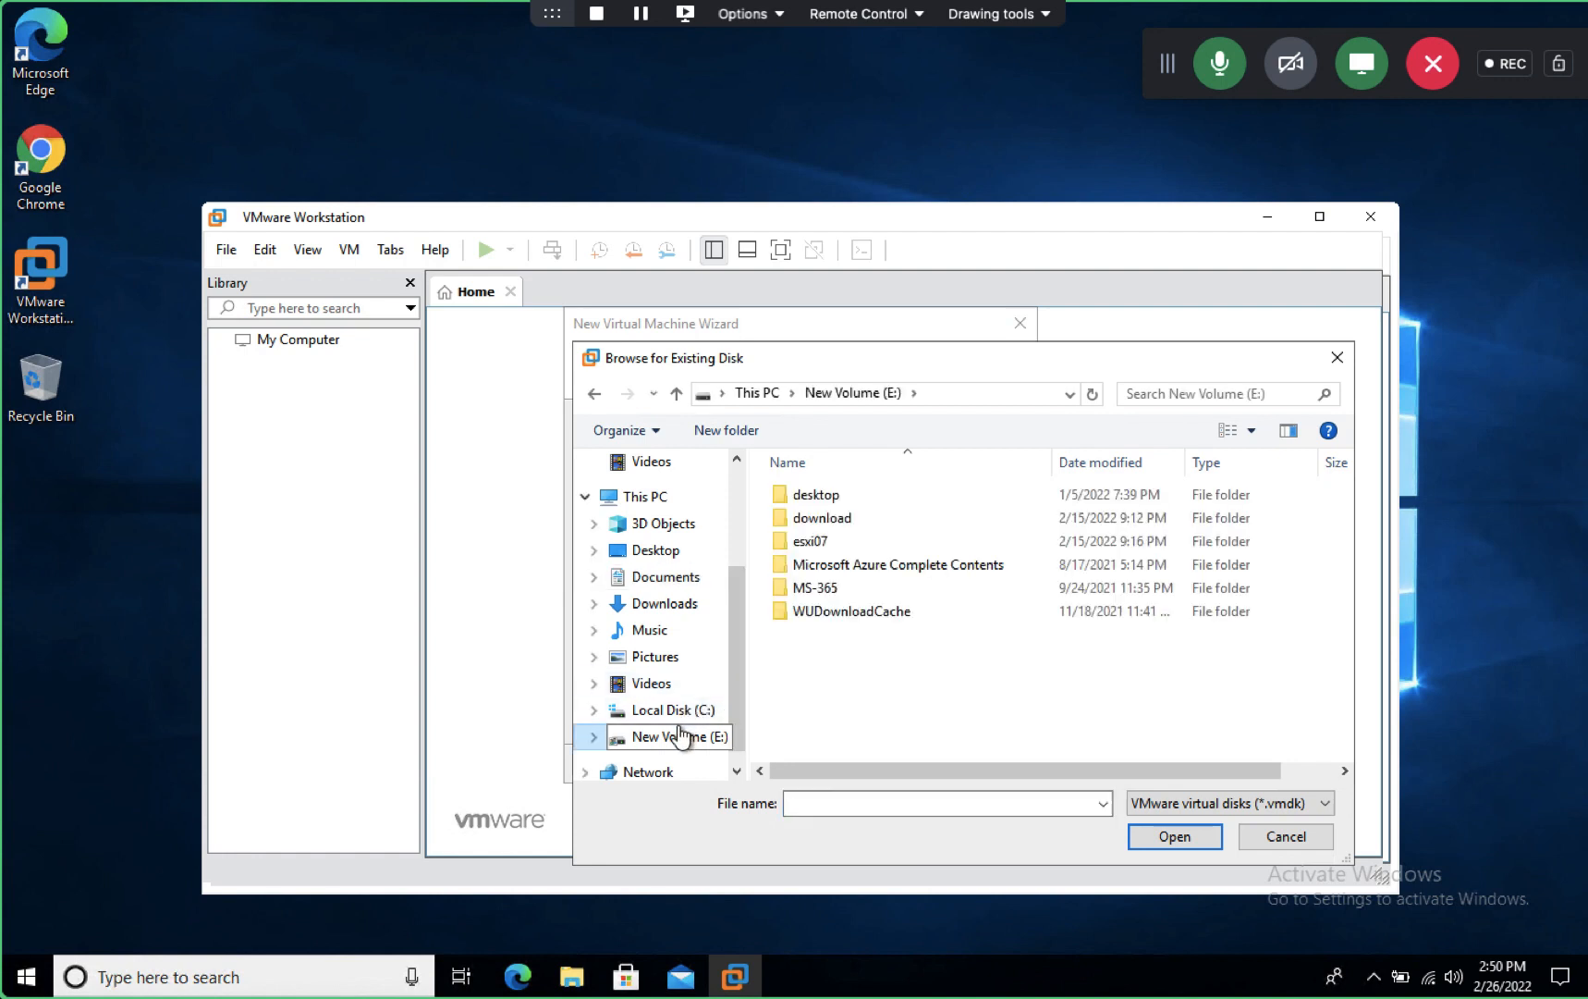
double_click(820, 541)
double_click(817, 494)
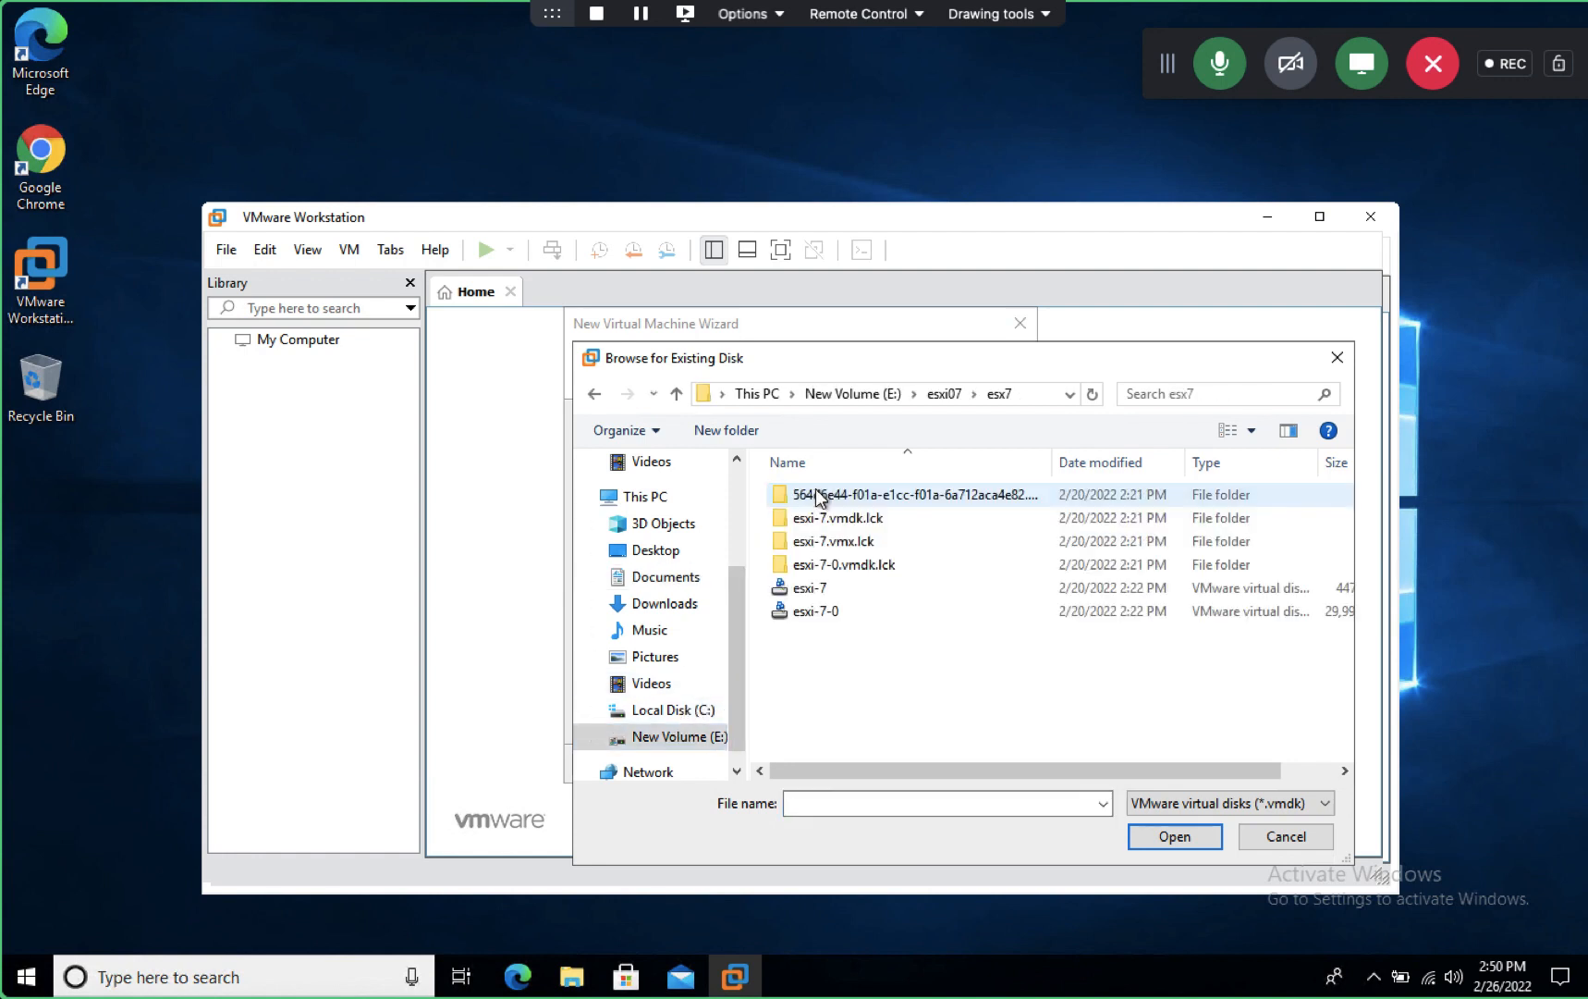
double_click(805, 587)
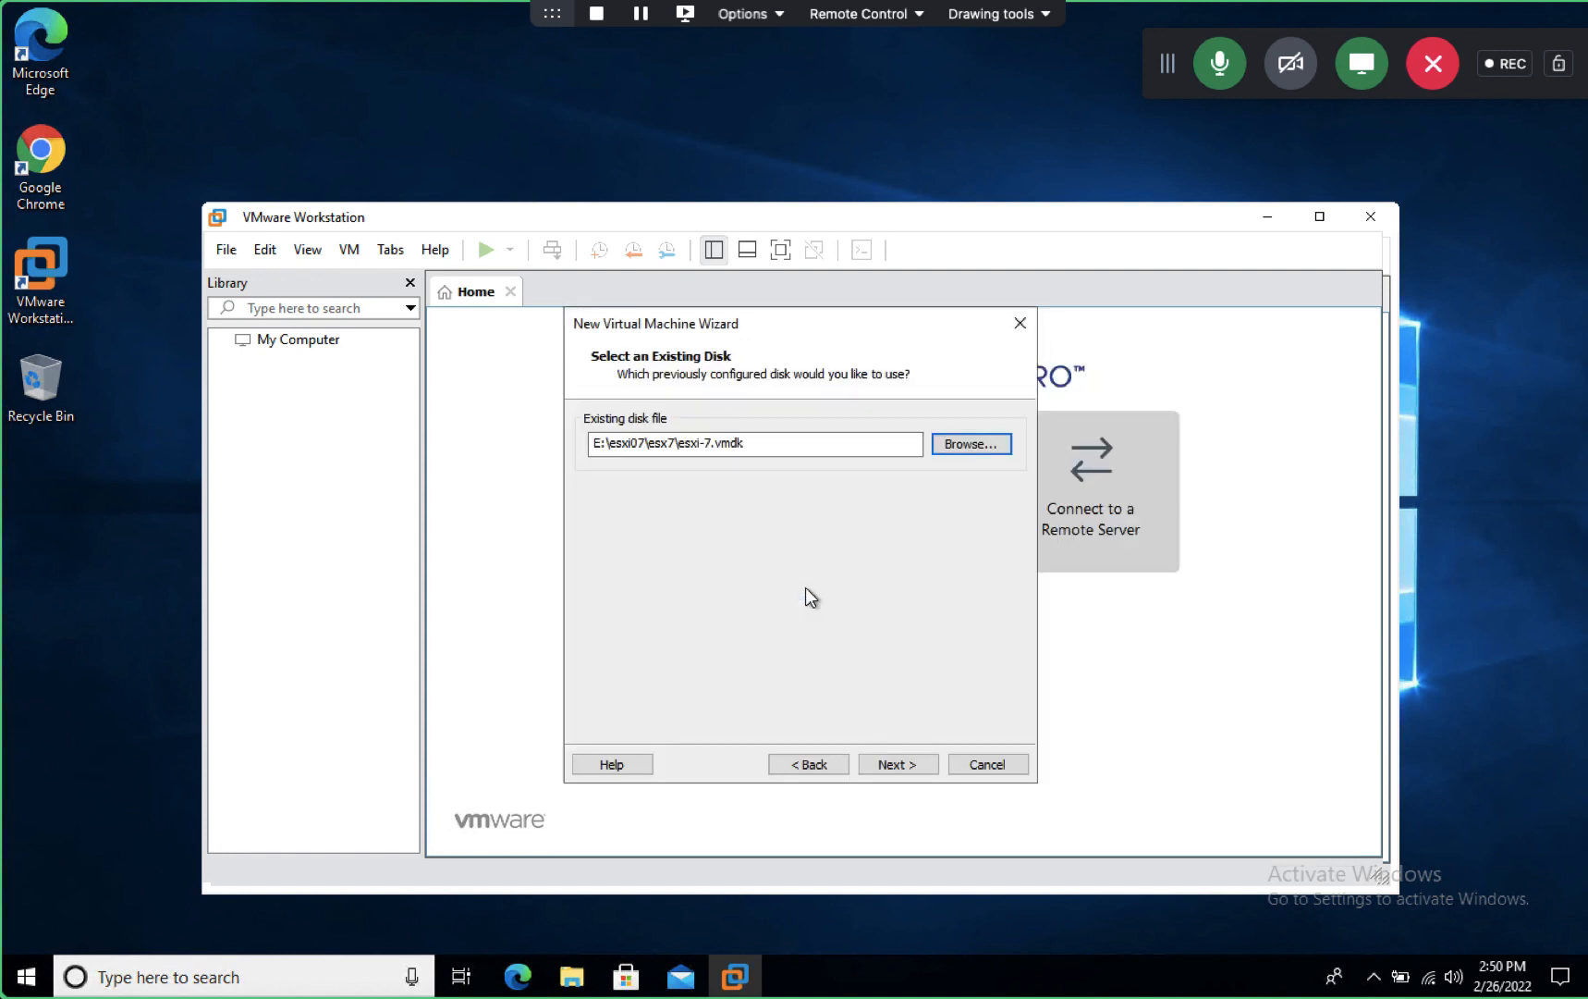
left_click(883, 764)
left_click(897, 764)
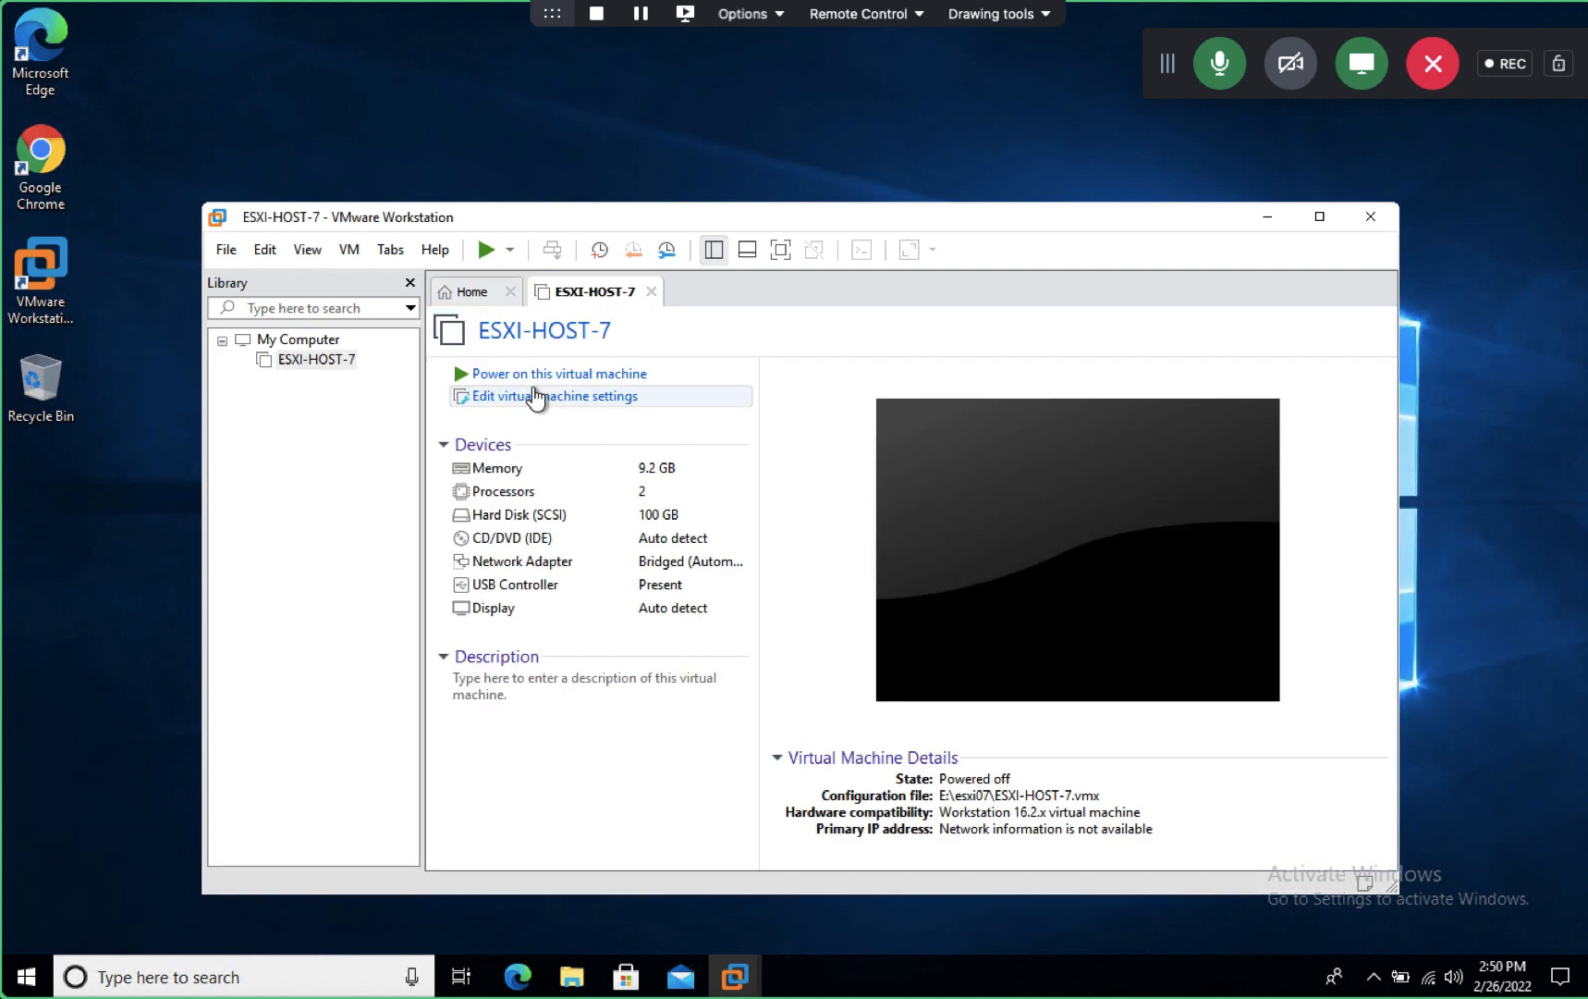
- Power on ESXI-HOST-7 full screen, keeping the missing drive connected at each power-on
left_click(530, 375)
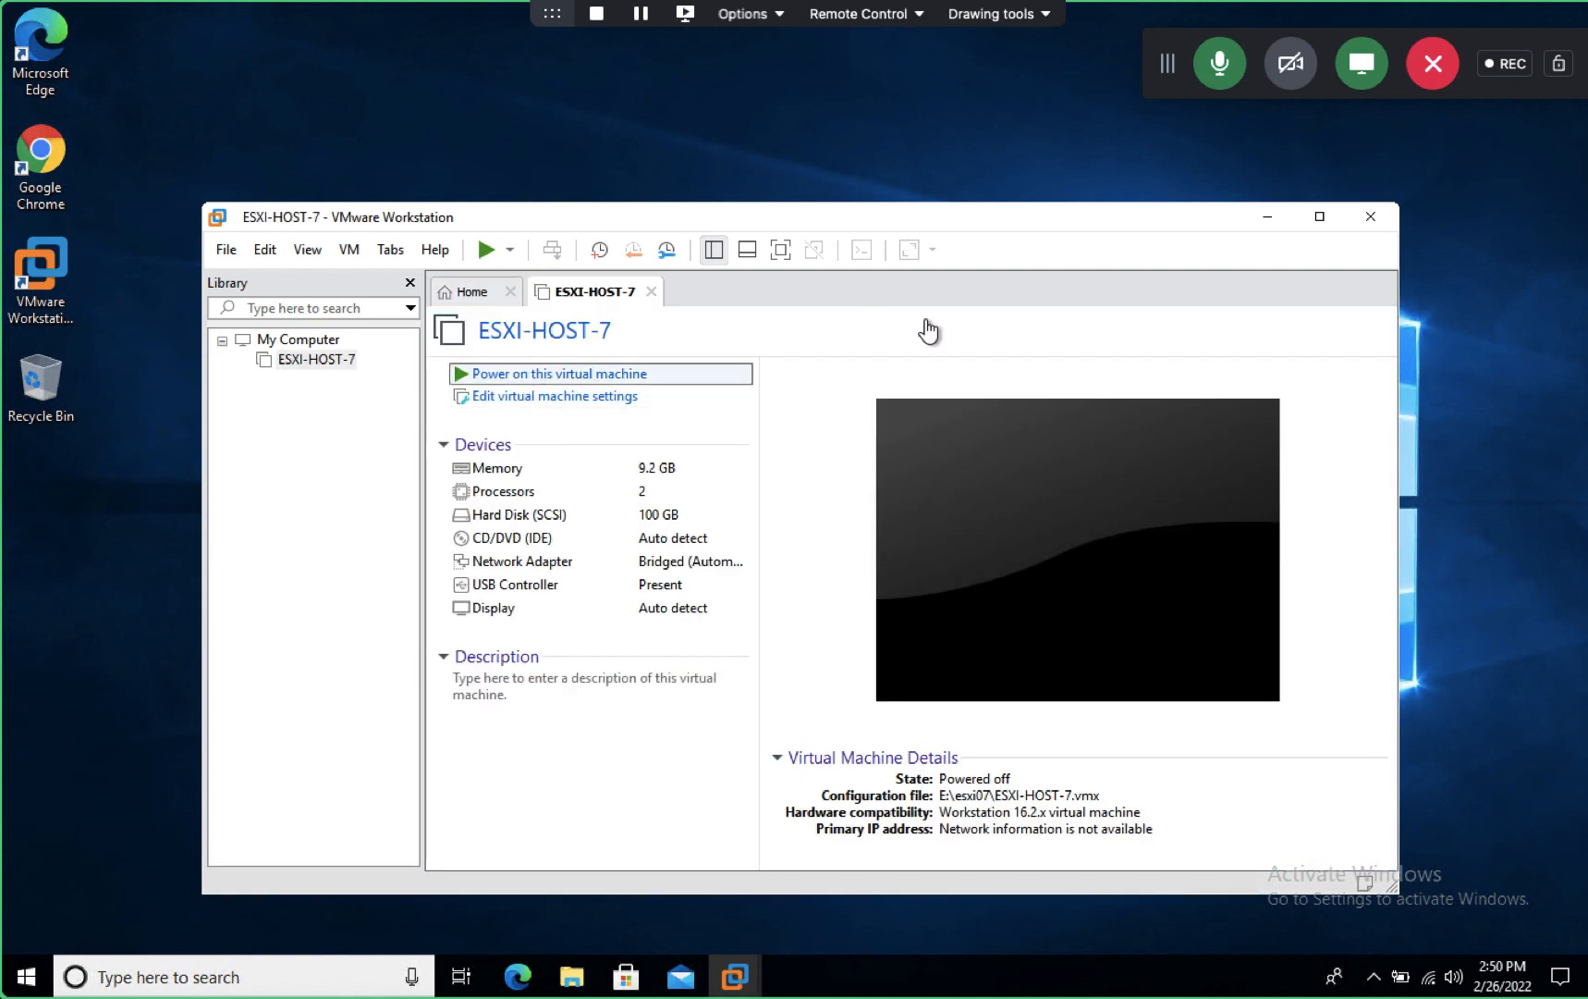
left_click(1320, 218)
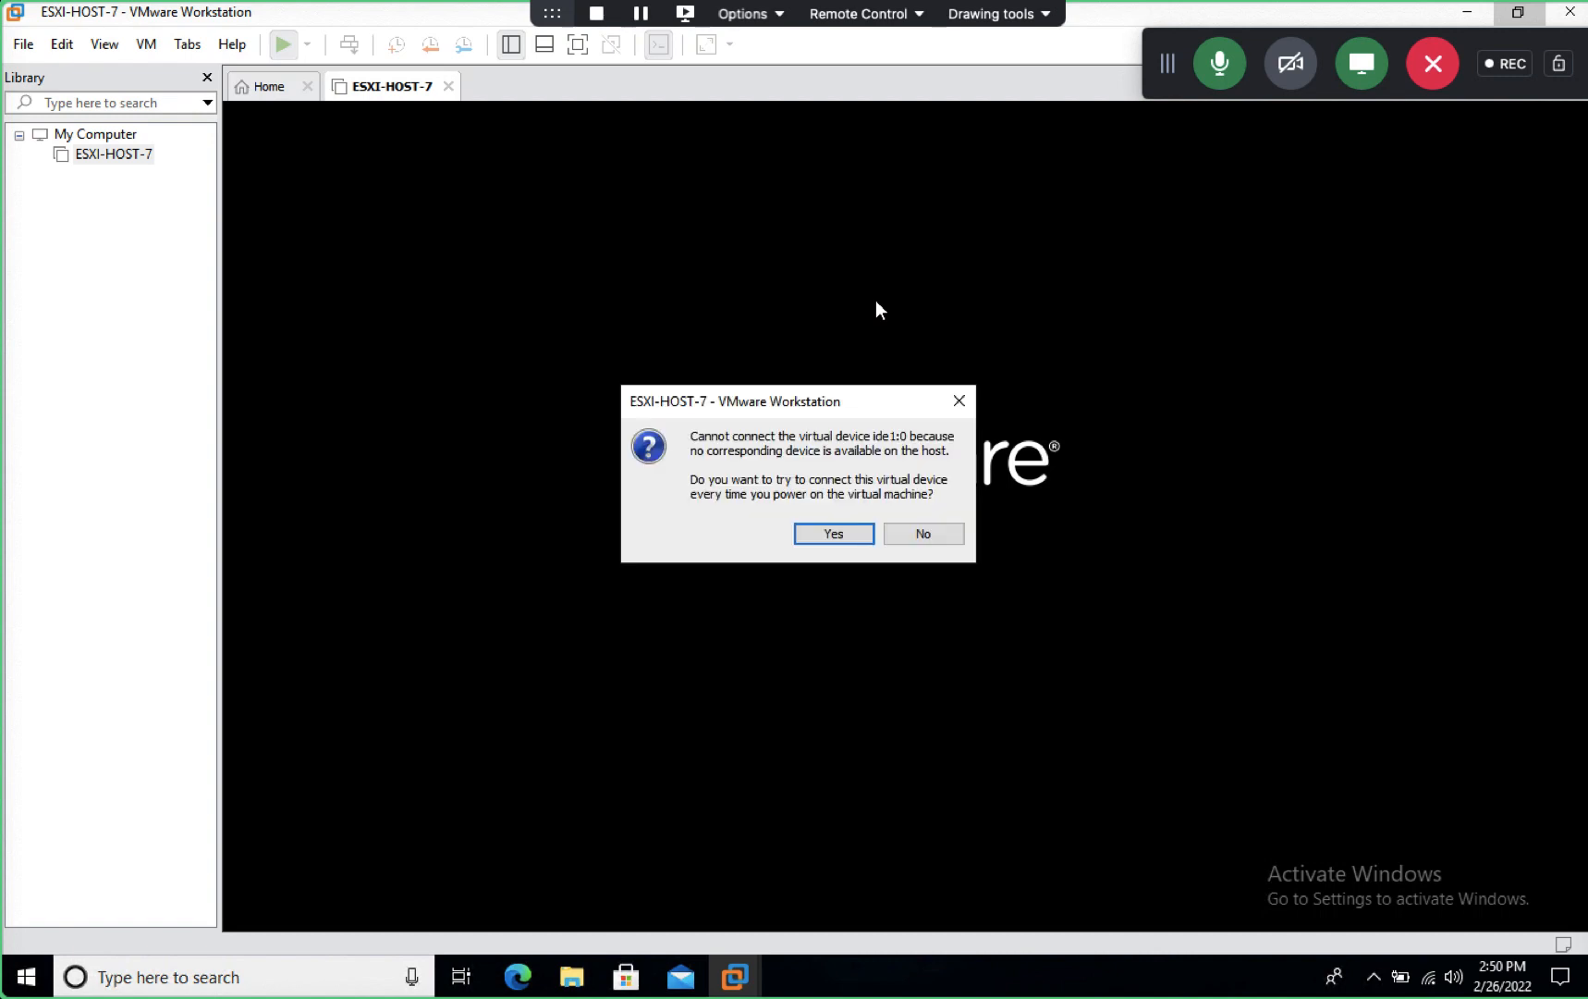
left_click(840, 526)
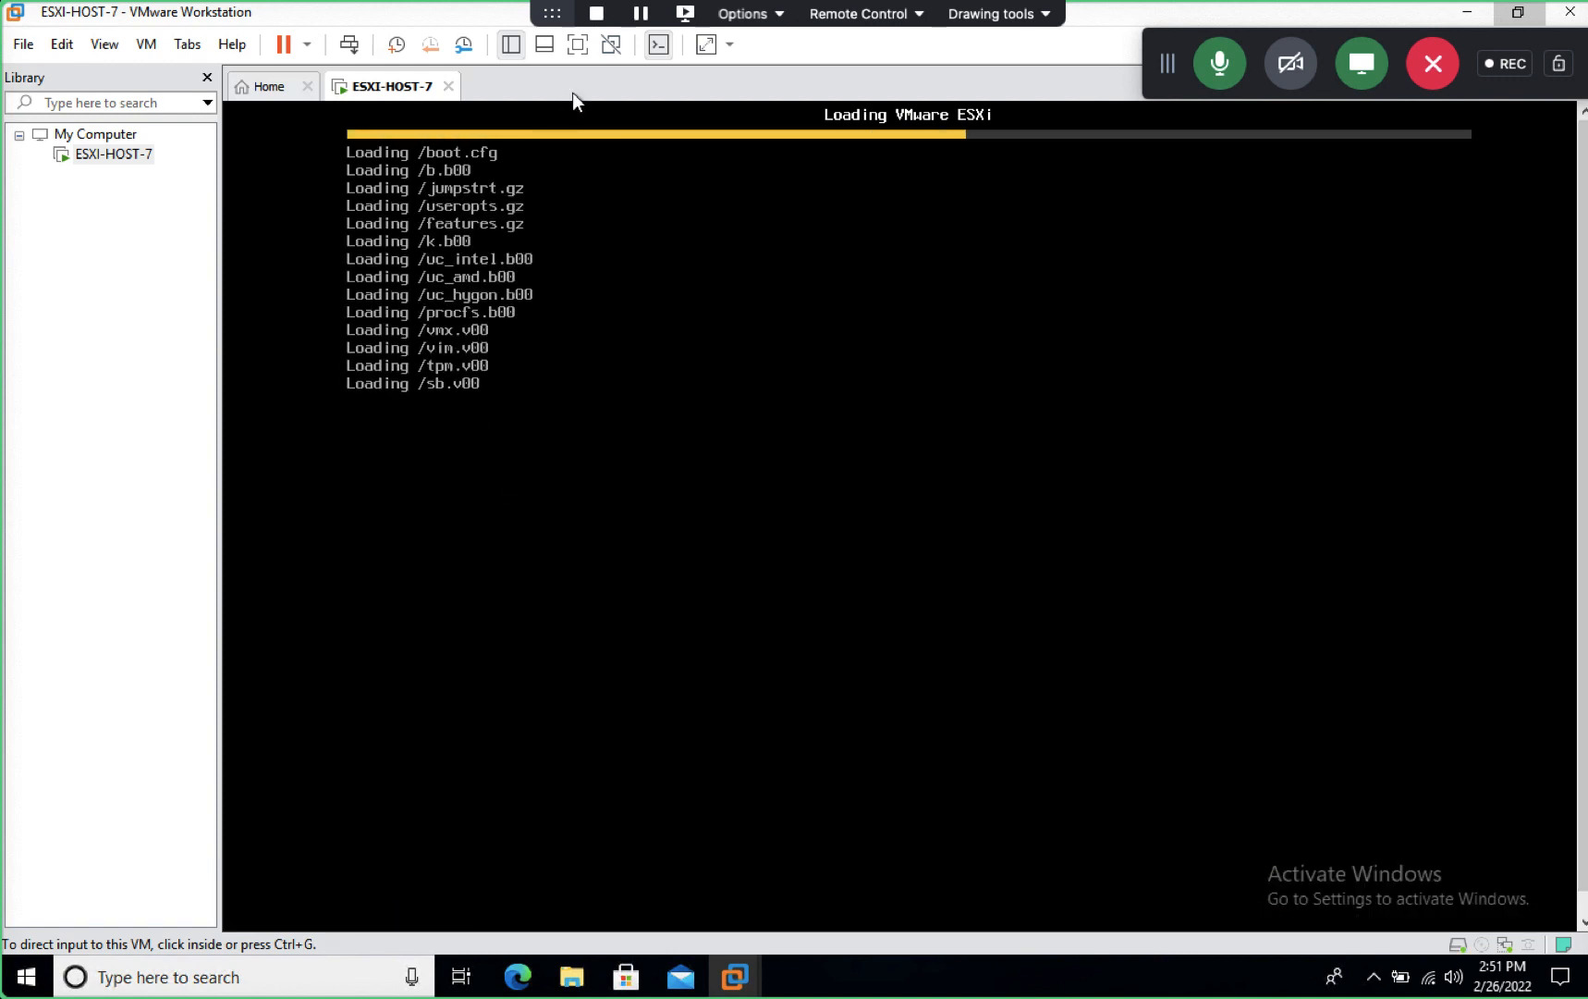
left_click(577, 44)
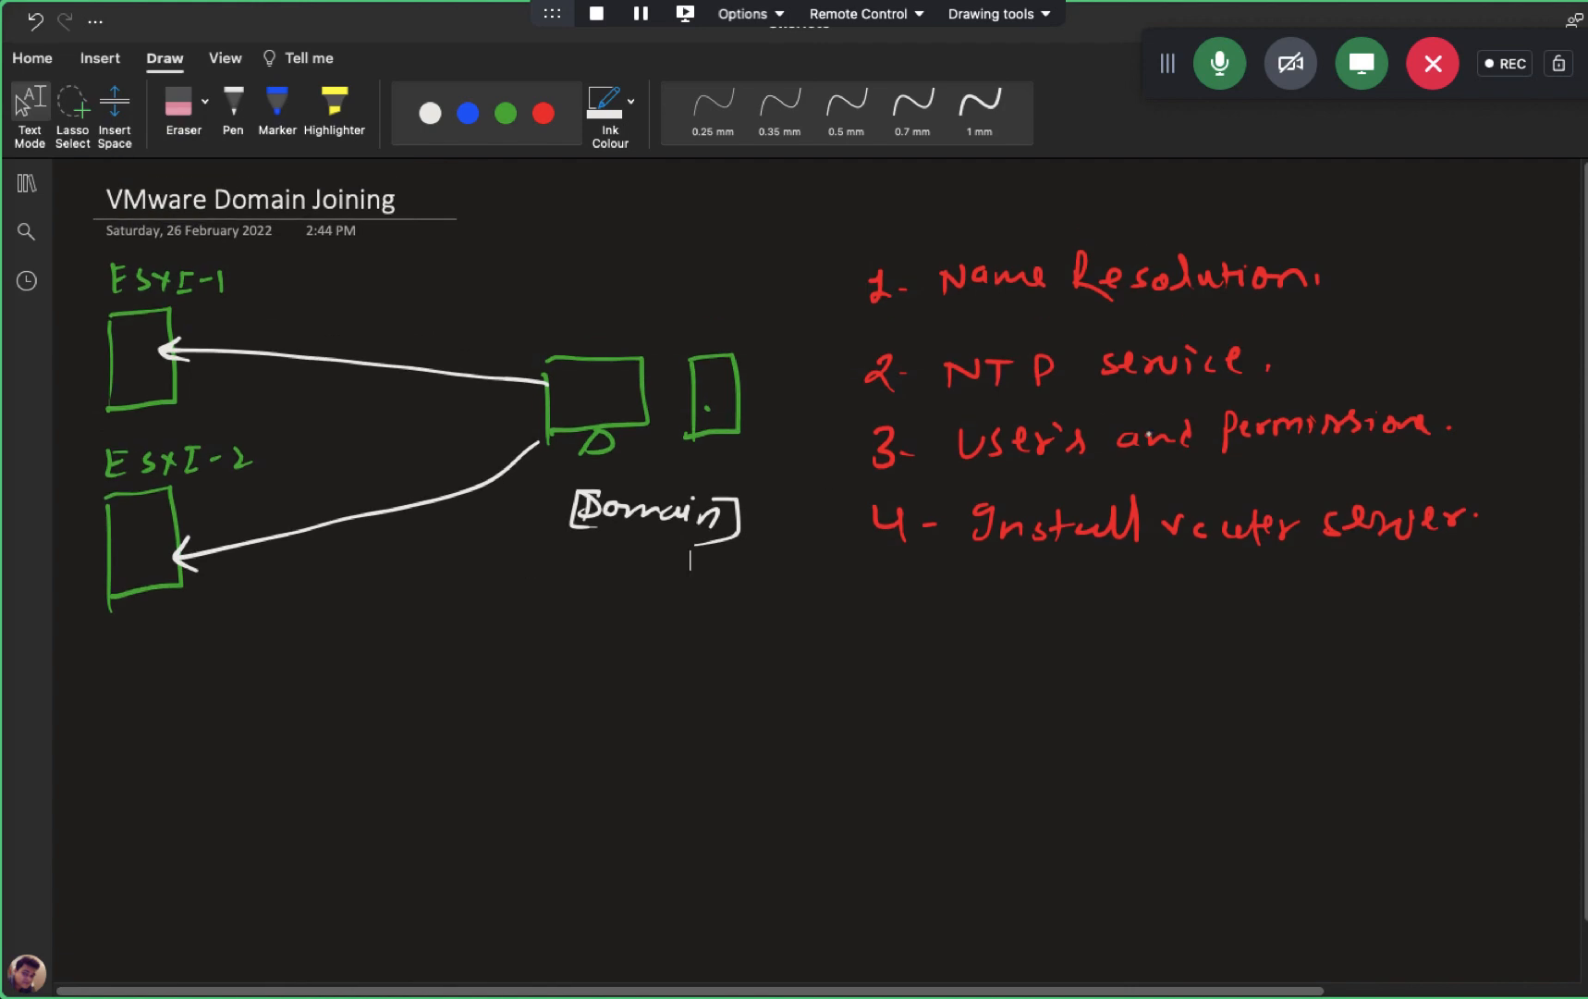
- Underline Domain in the OneNote diagram with white 0.5 mm ink, then switch to the Remote Desktop PC list
left_click(233, 110)
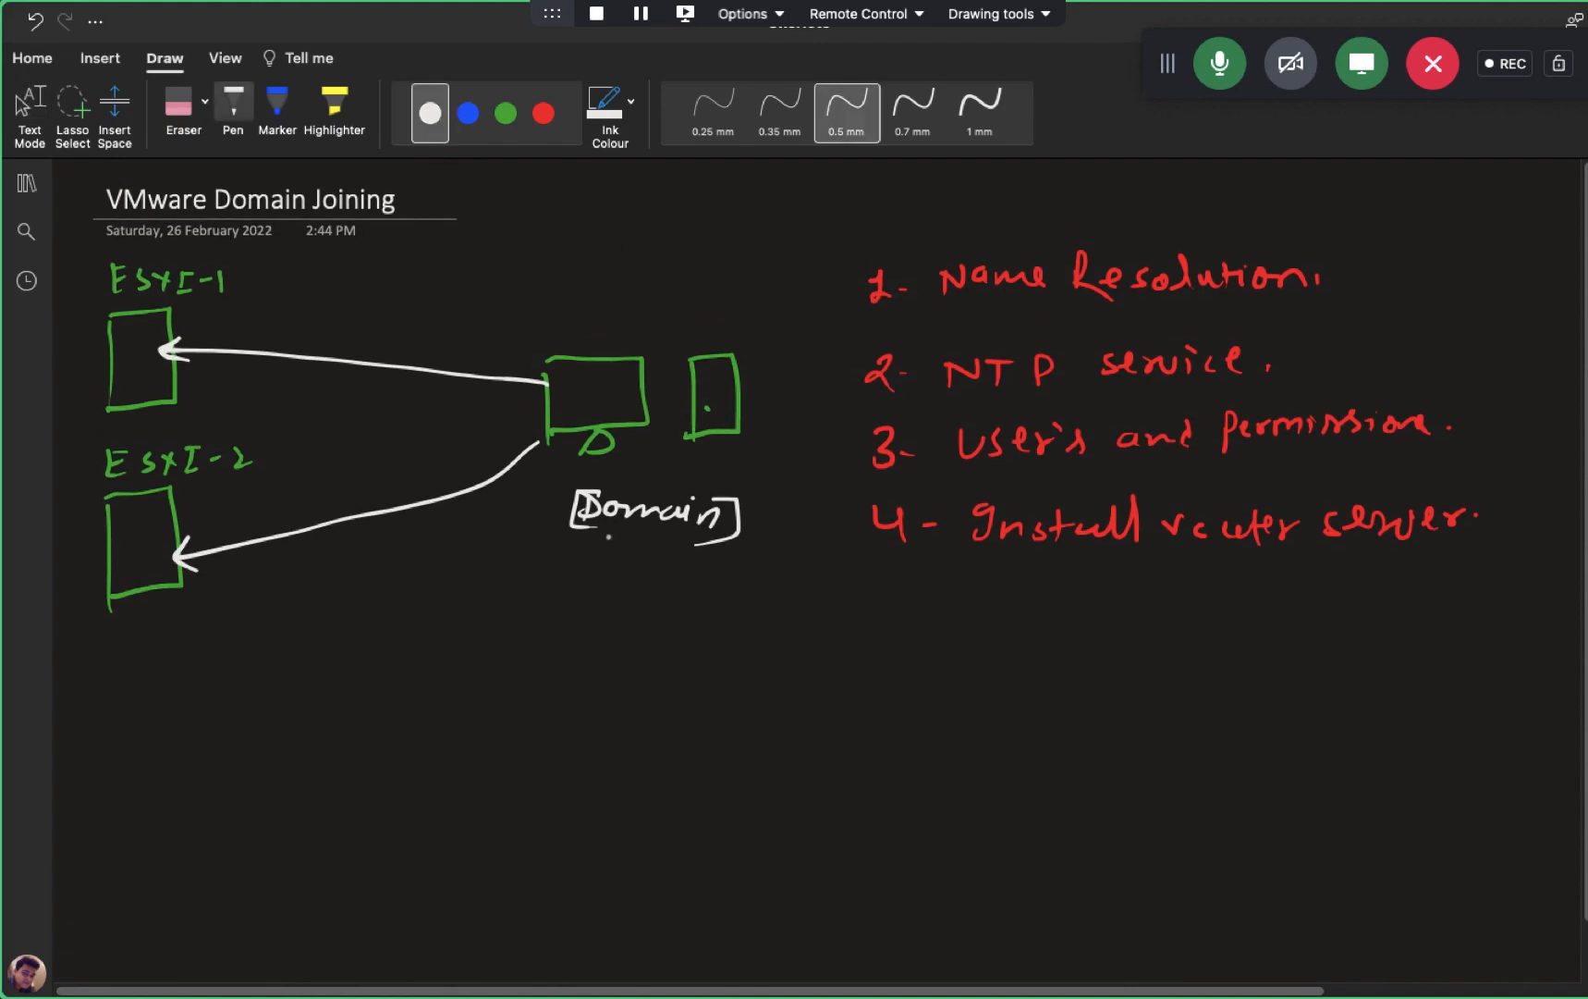
left_click_drag(617, 535, 671, 535)
key("Escape")
key("ctrl+Left")
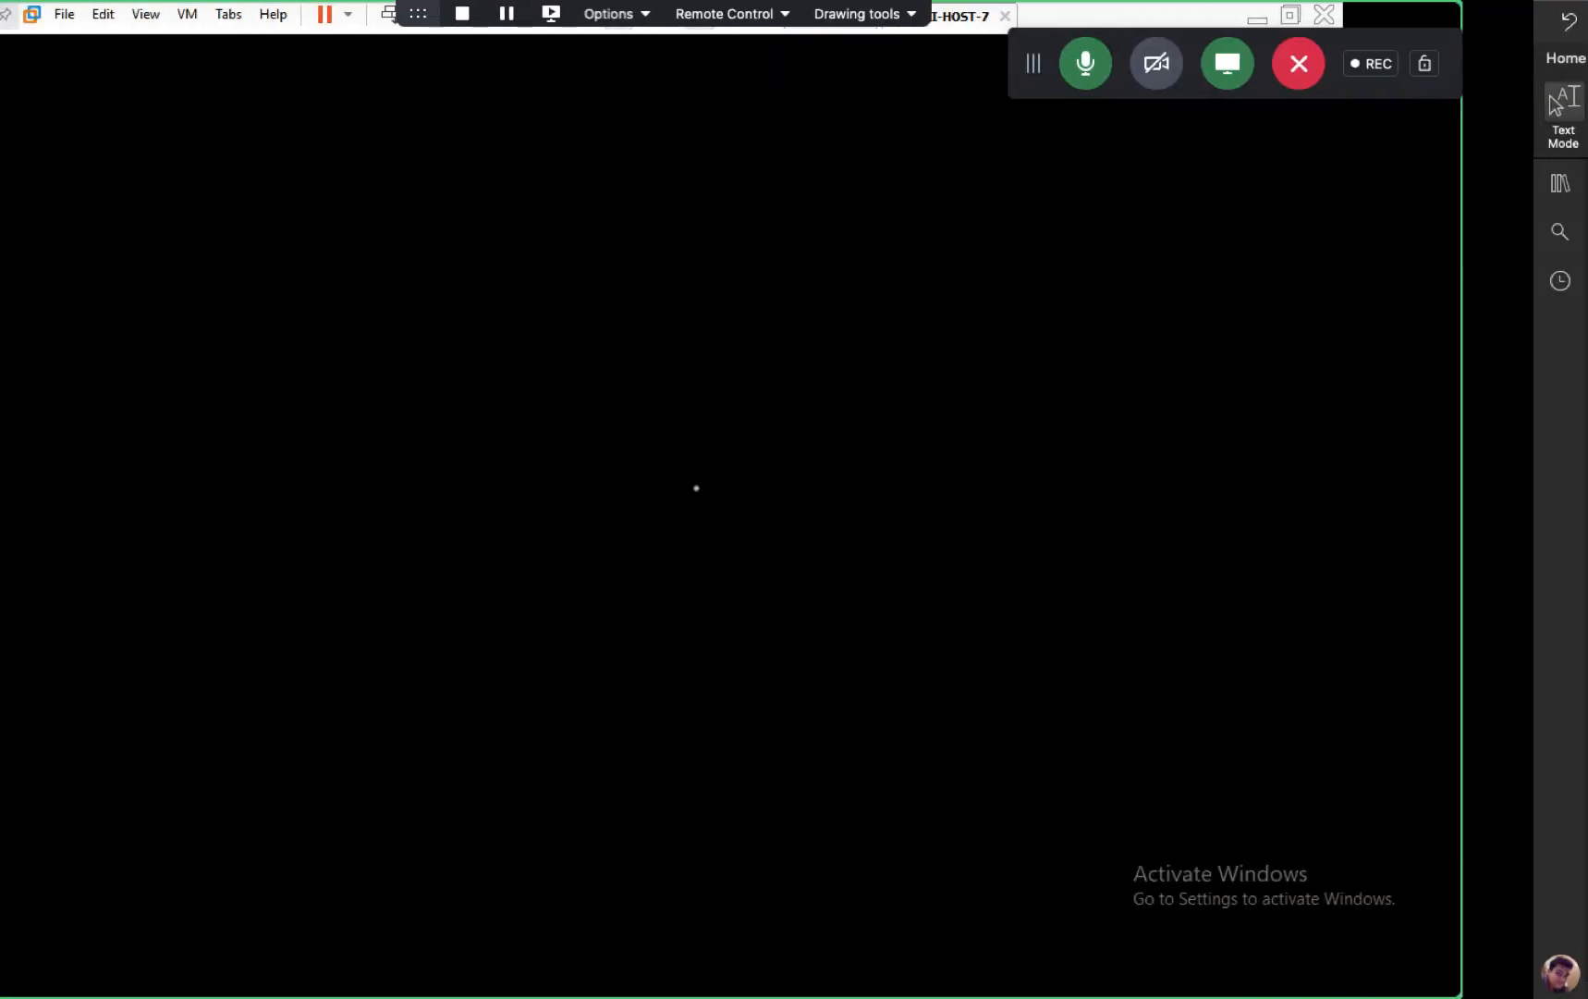
key("ctrl+Left")
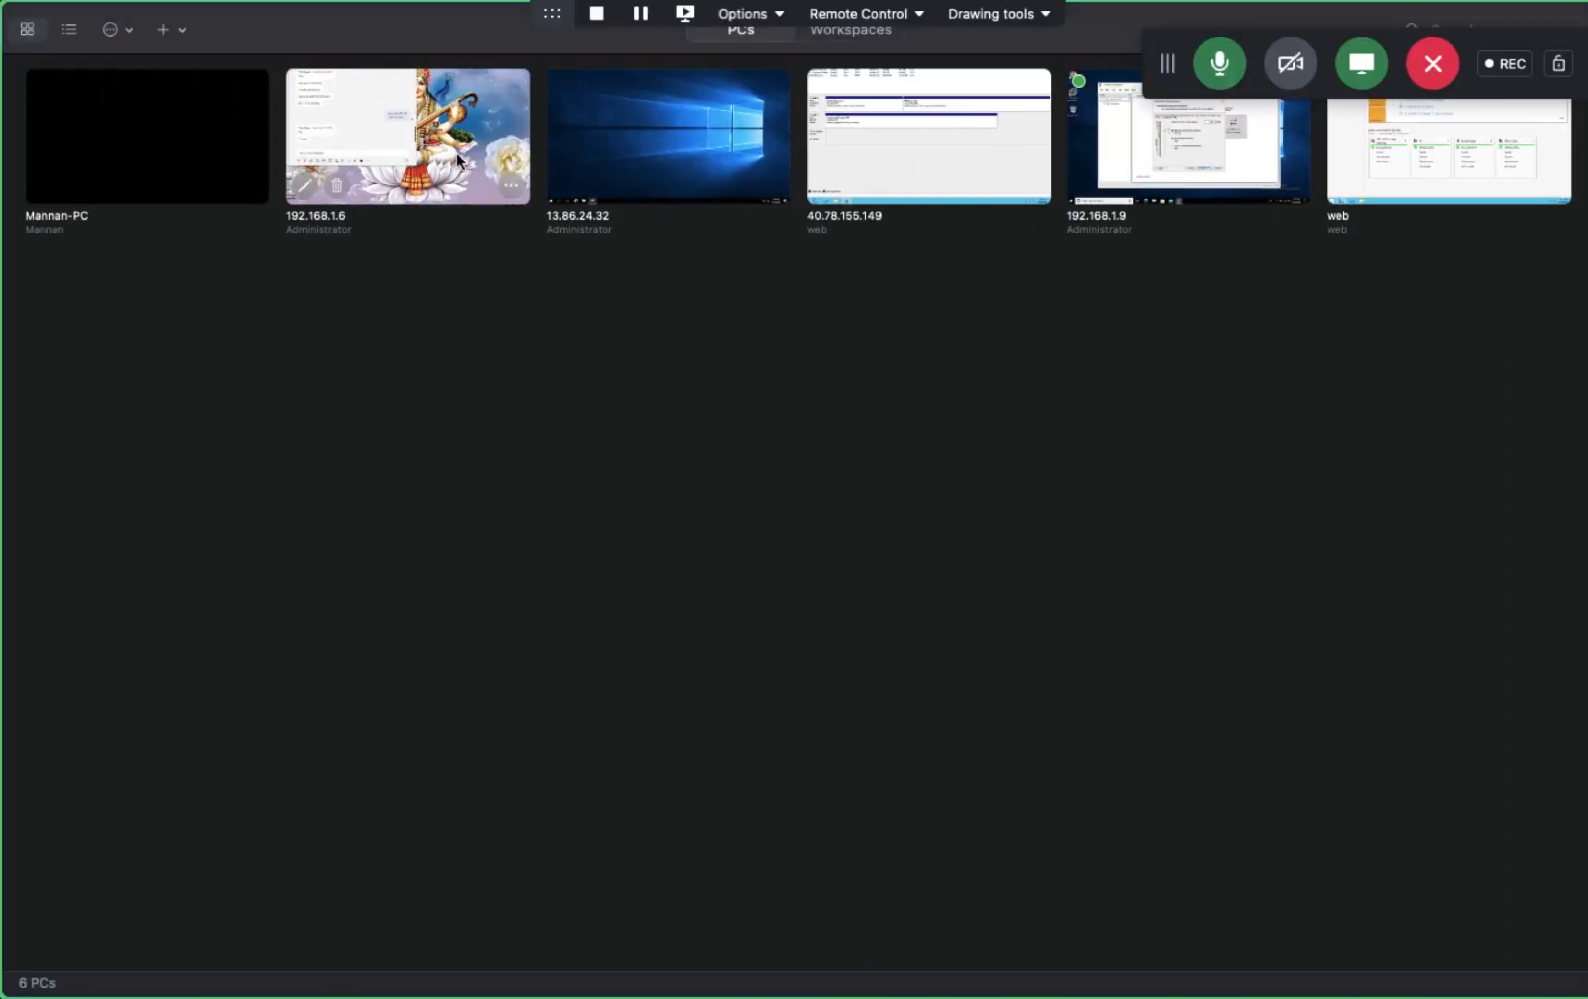
- Connect to 192.168.1.6 past the certificate warning and launch VMware Workstation there
double_click(444, 130)
left_click(1049, 578)
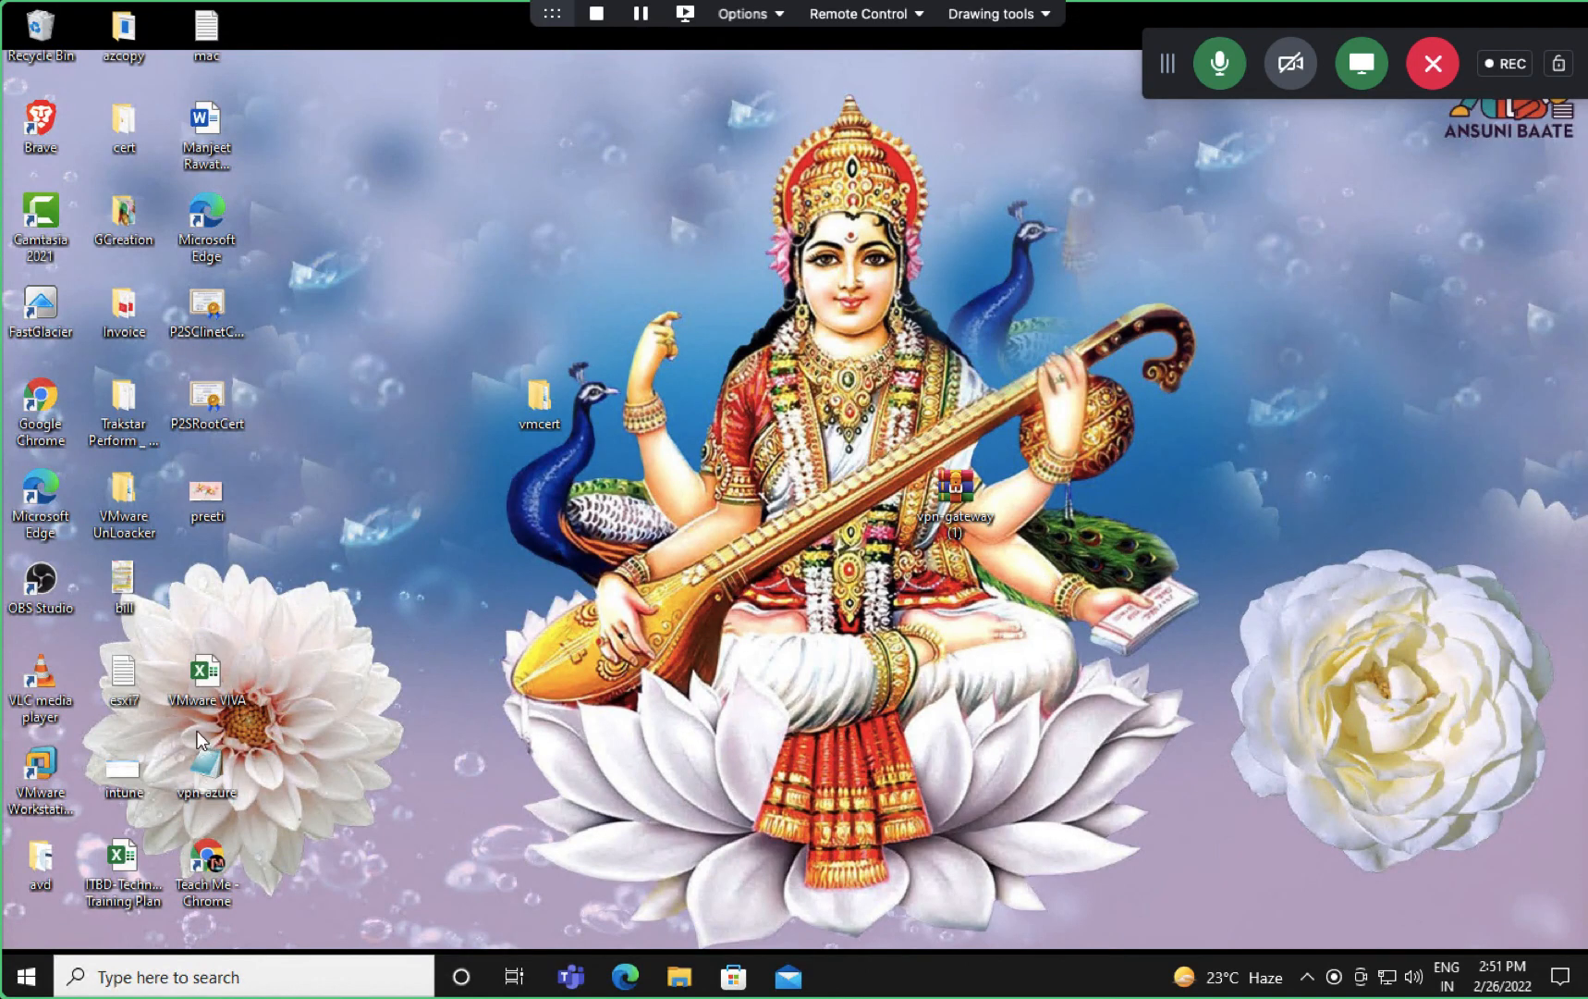
right_click(57, 756)
left_click(143, 184)
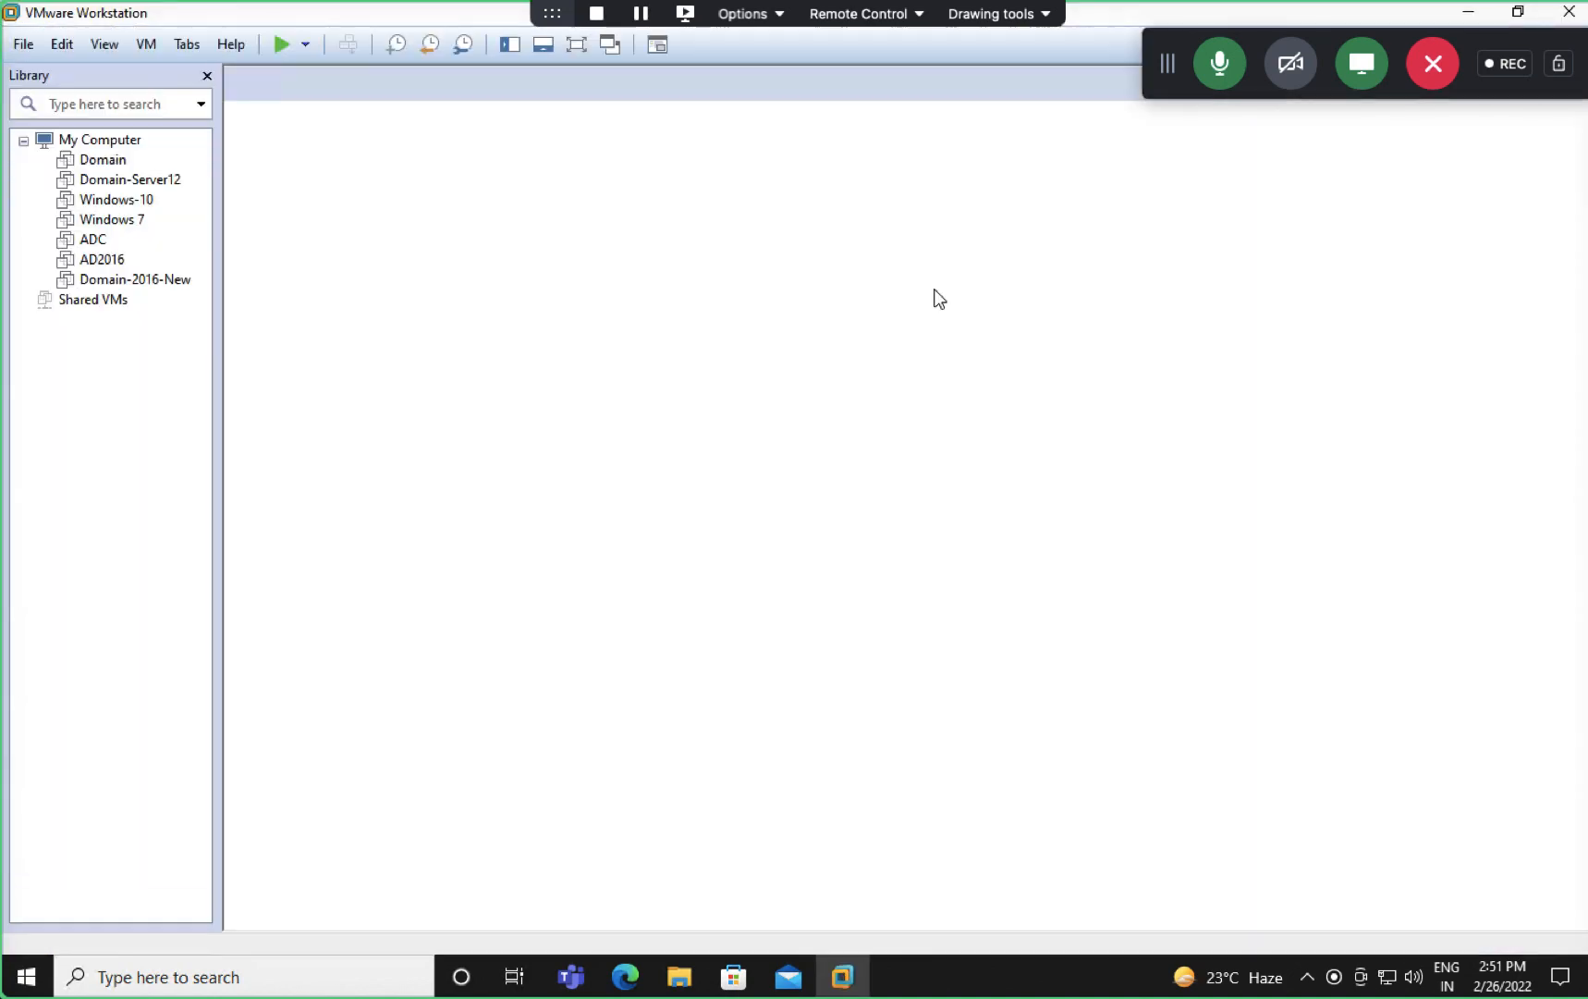
- Power on Domain-2016-New in full screen, then switch back to the booting ESXi console
left_click(160, 281)
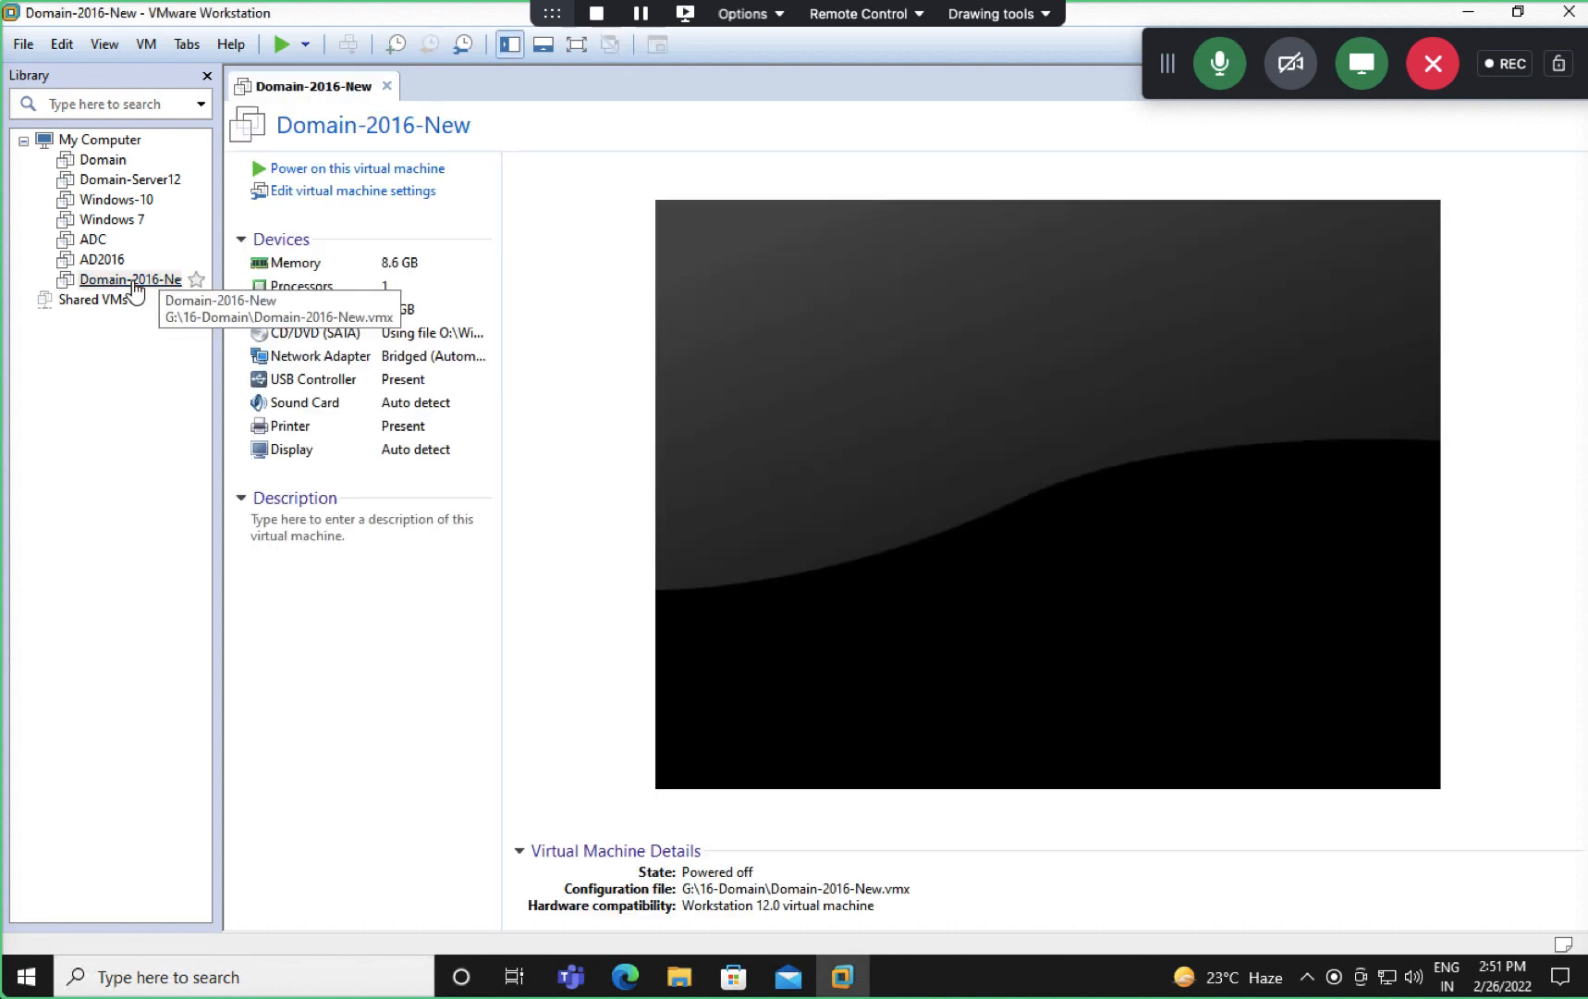
left_click(359, 171)
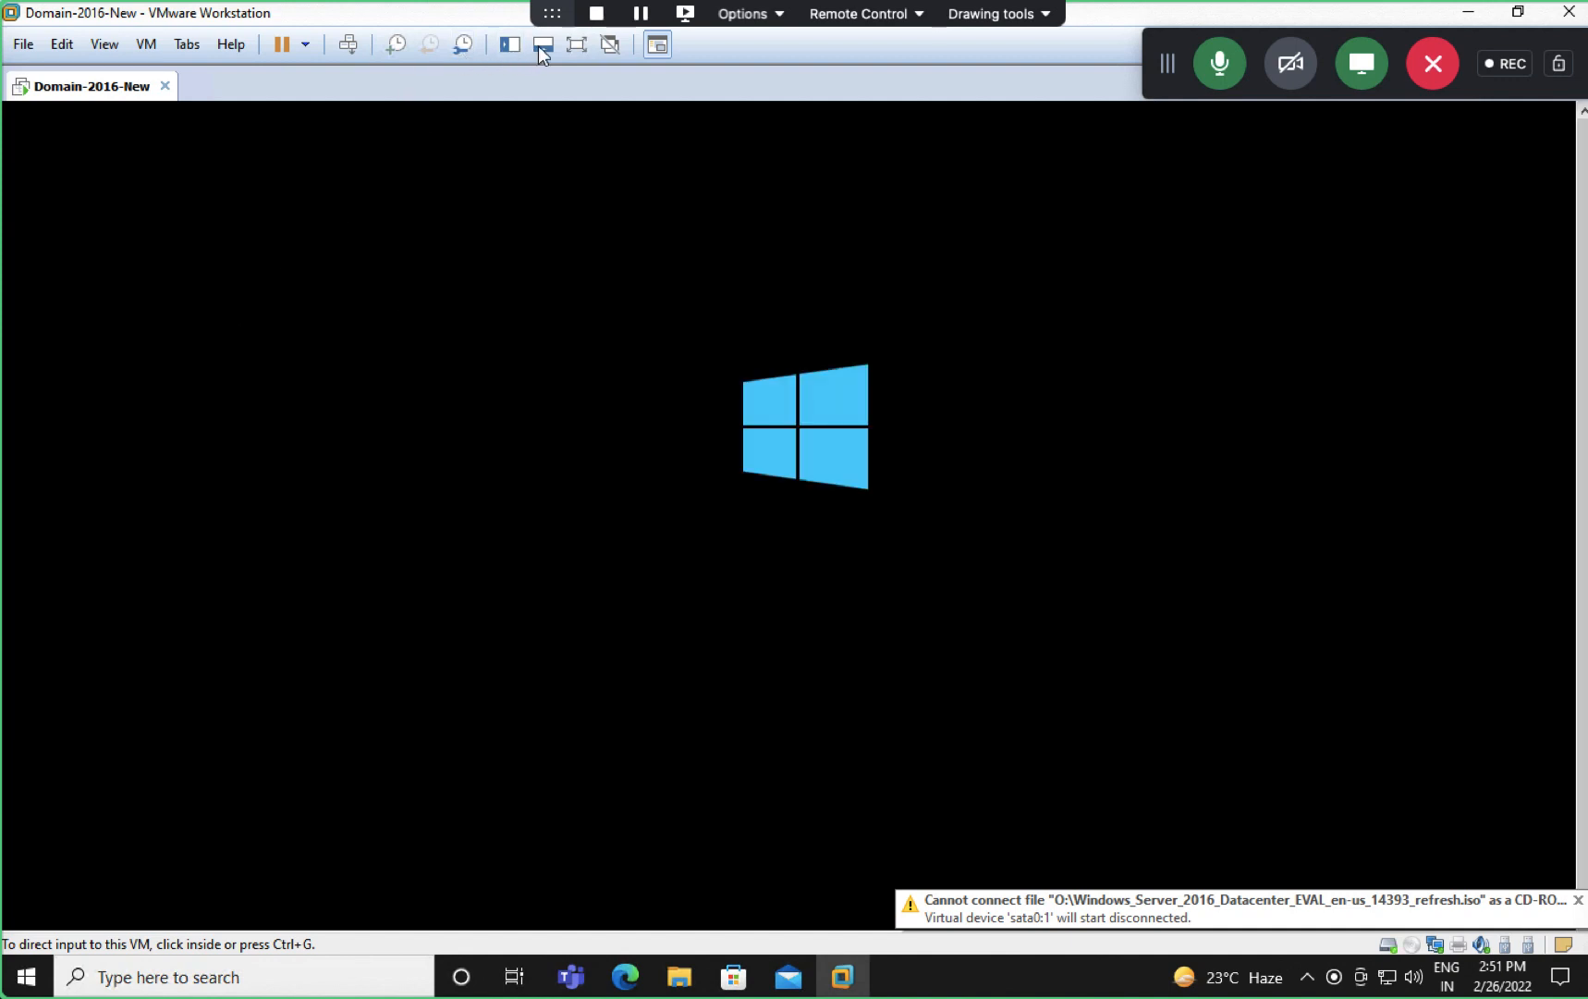
left_click(576, 44)
key("ctrl+Right")
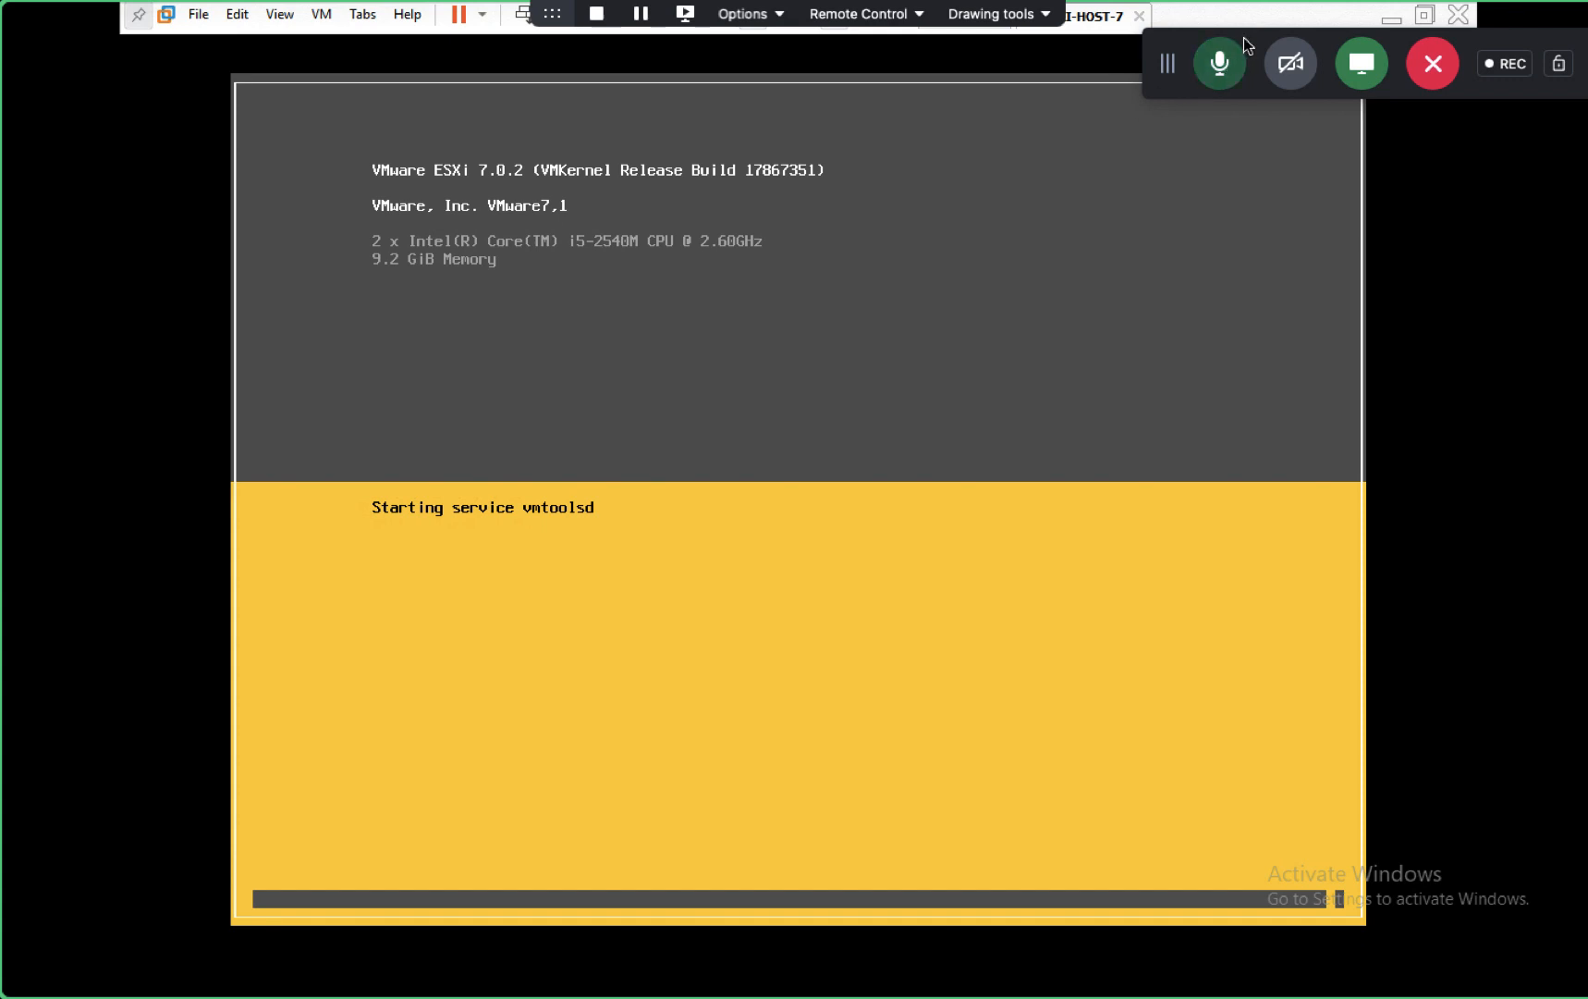
- Toggle the meeting microphone off and on, then switch desktops to the OneNote domain-joining notes
left_click(1222, 61)
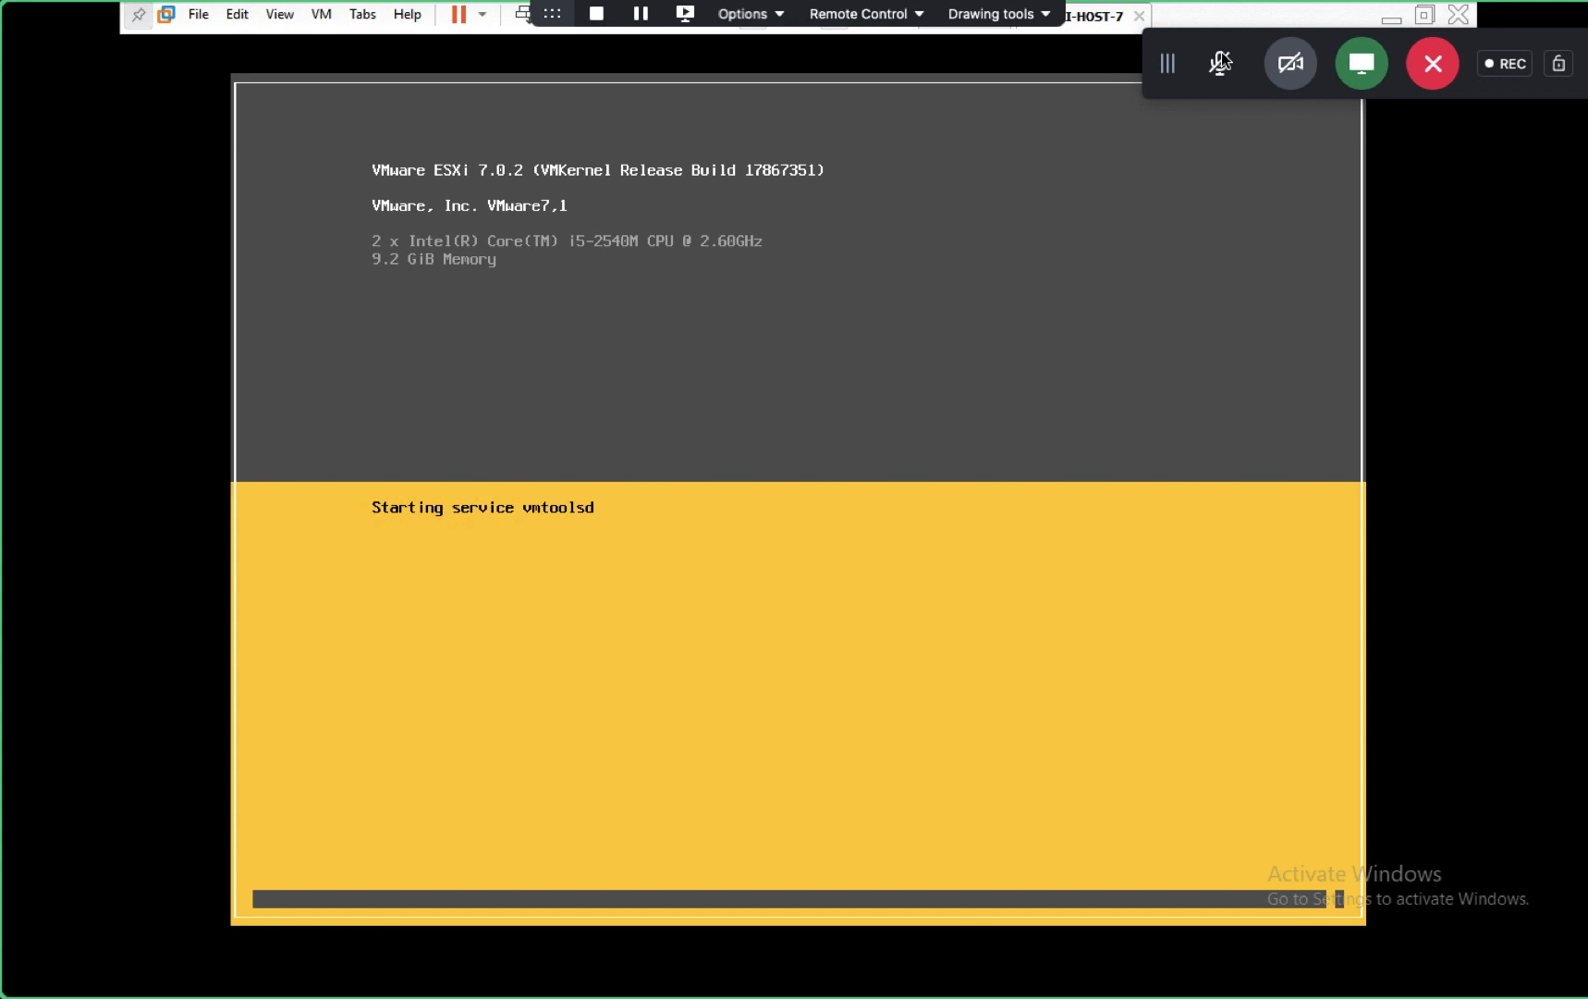
left_click(1220, 63)
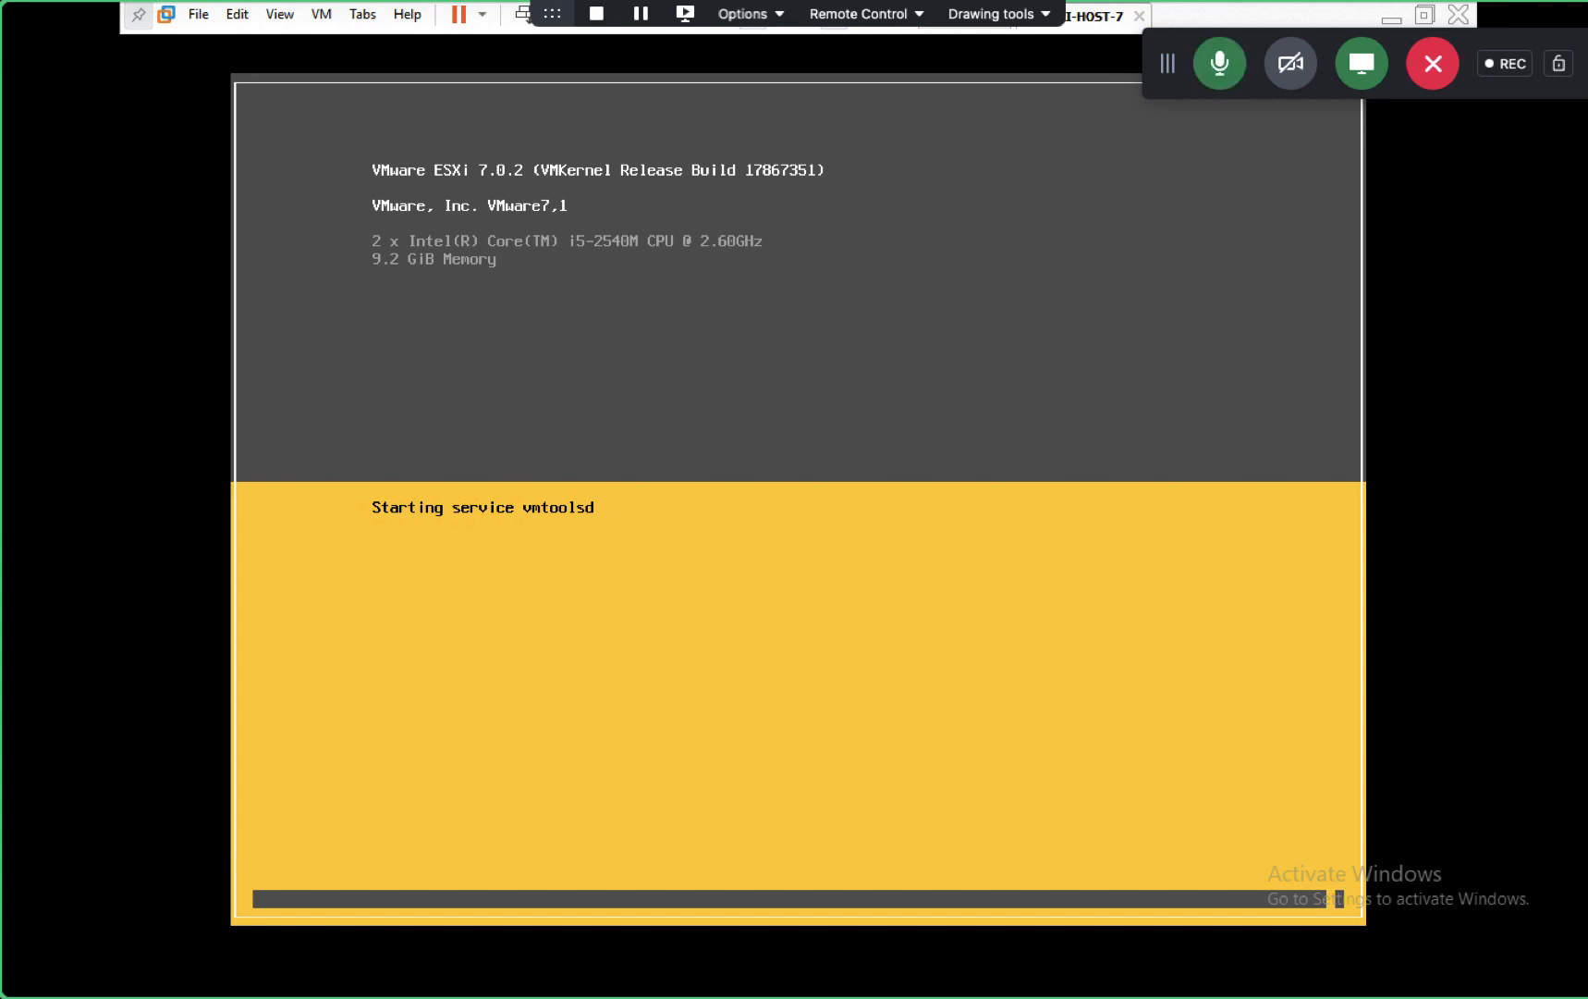
key("ctrl+super+Right")
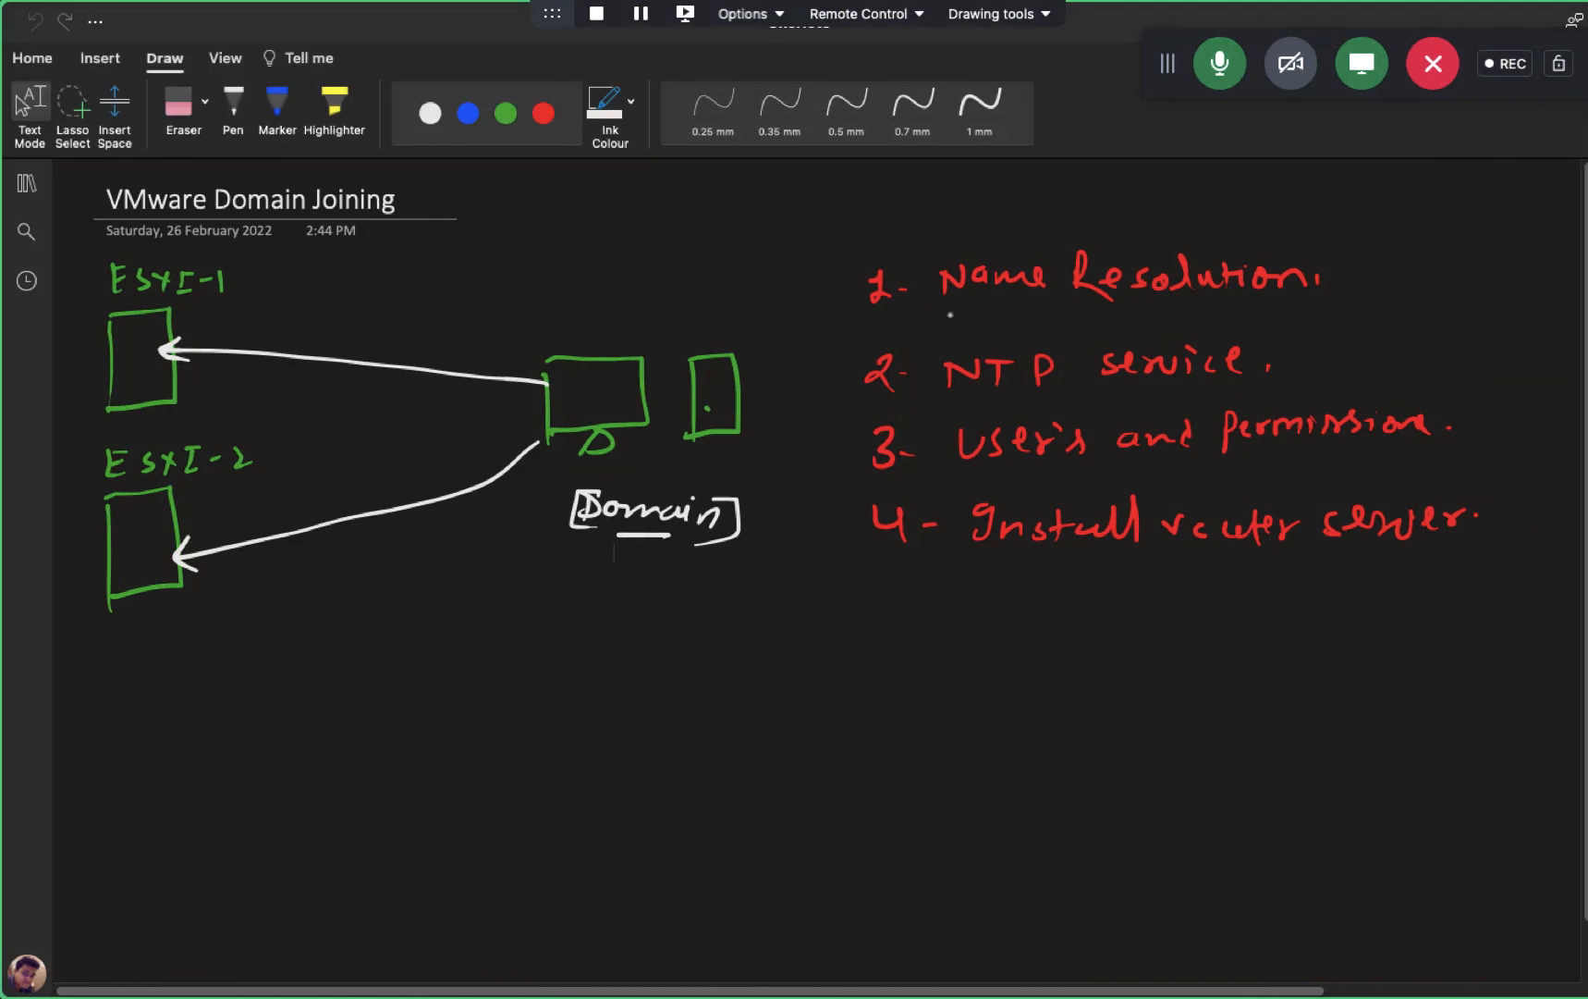
- Switch from the OneNote notes to the Domain-2016-New VM showing its lock screen
key("ctrl+super+Left")
key("ctrl+super+Left")
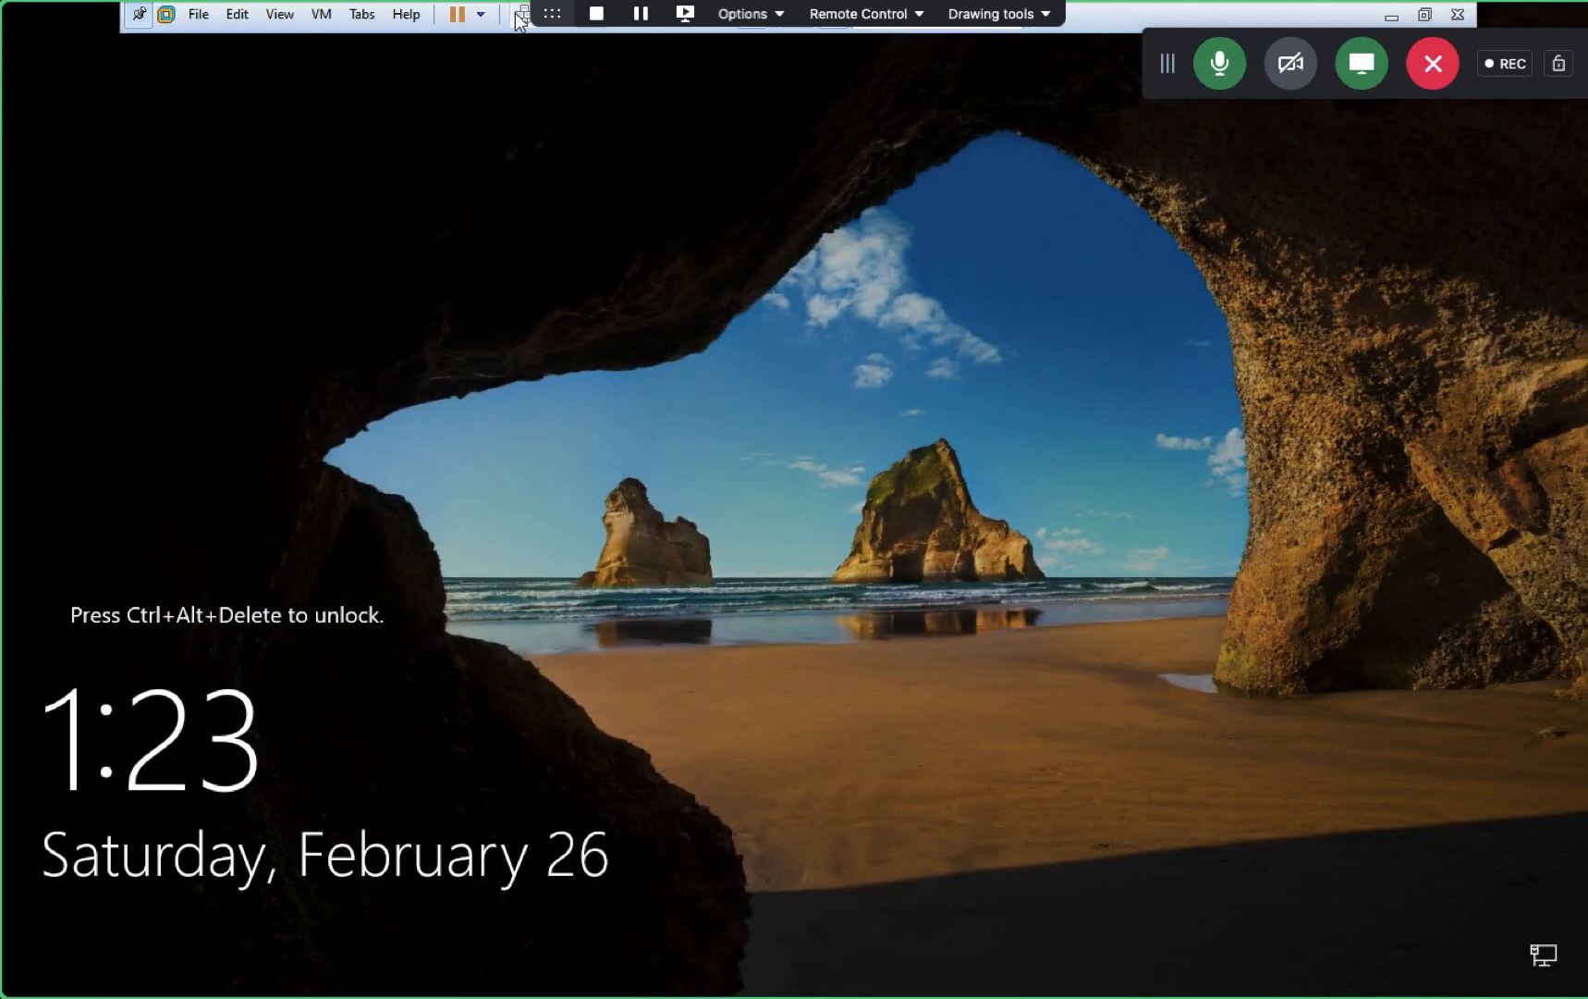
- Unlock the domain server with Ctrl+Alt+Del and the Administrator password, then return to the Remote Desktop PC list
left_click(519, 16)
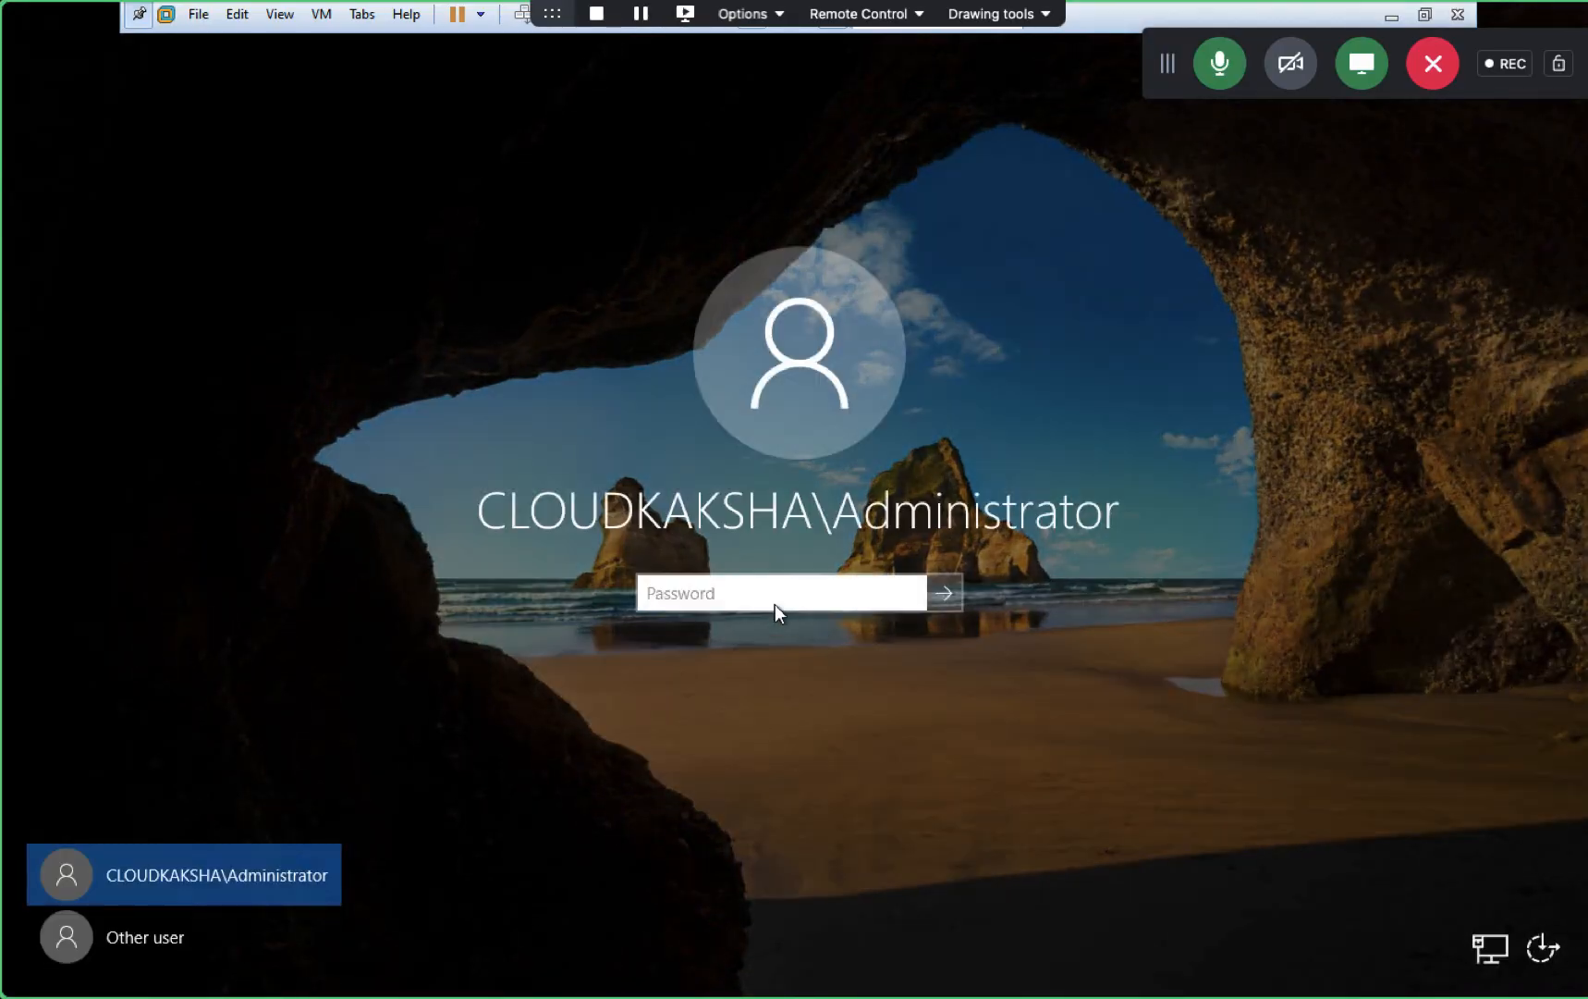
left_click(771, 601)
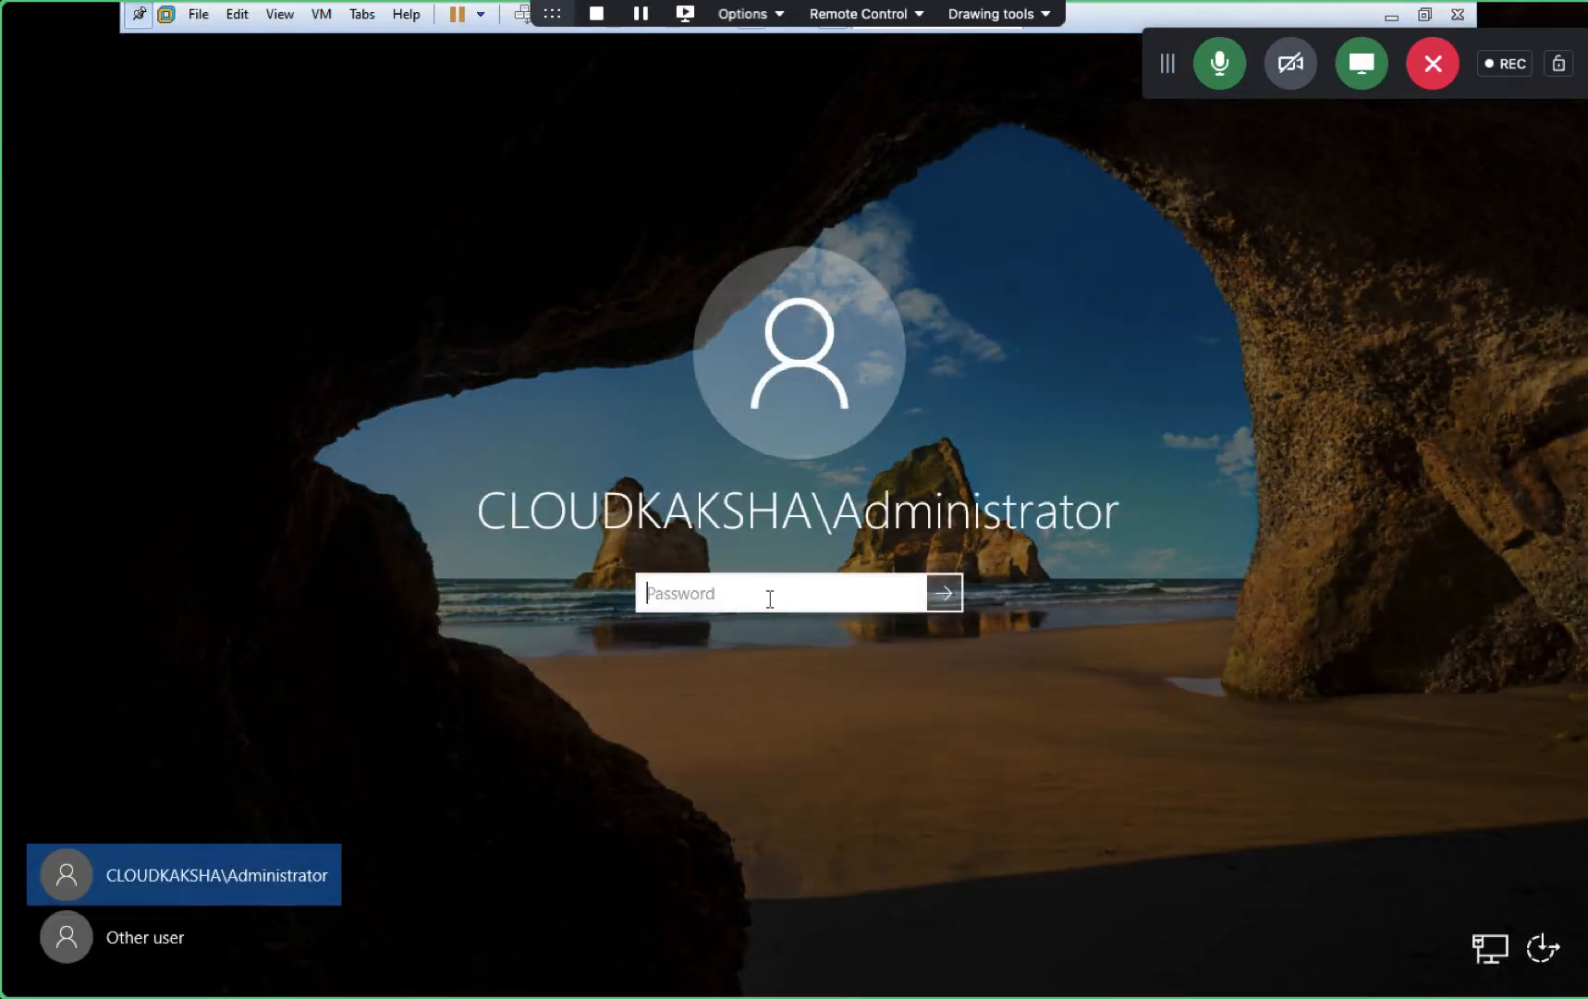
type("••••••••••")
key("Return")
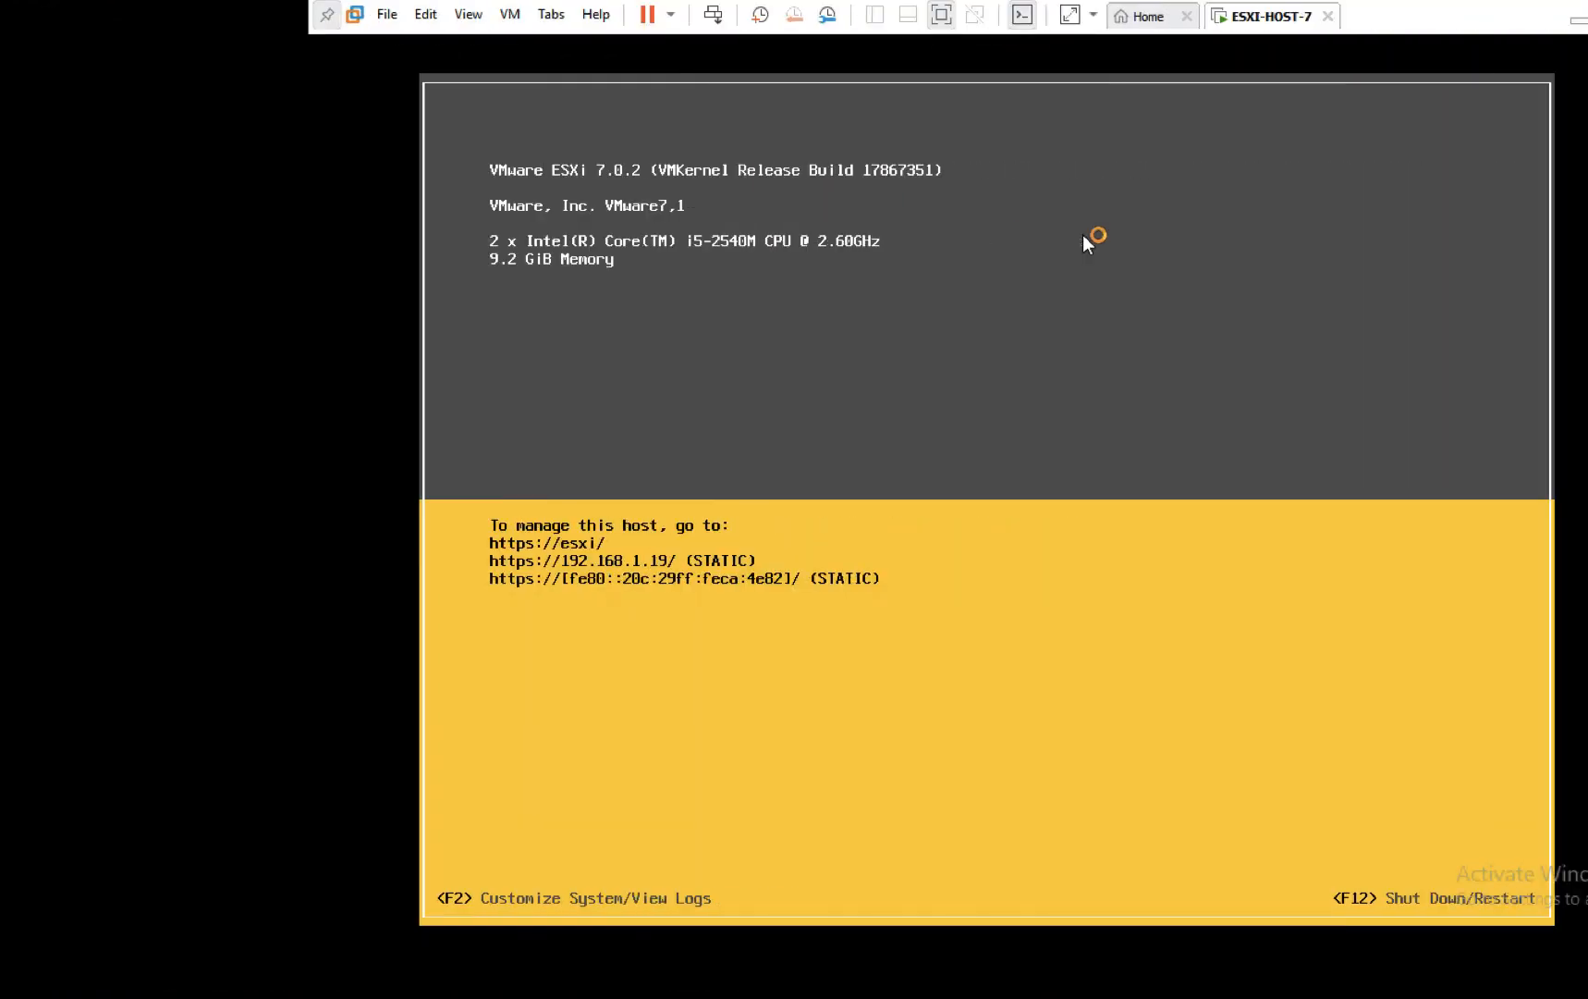
key("ctrl+Left")
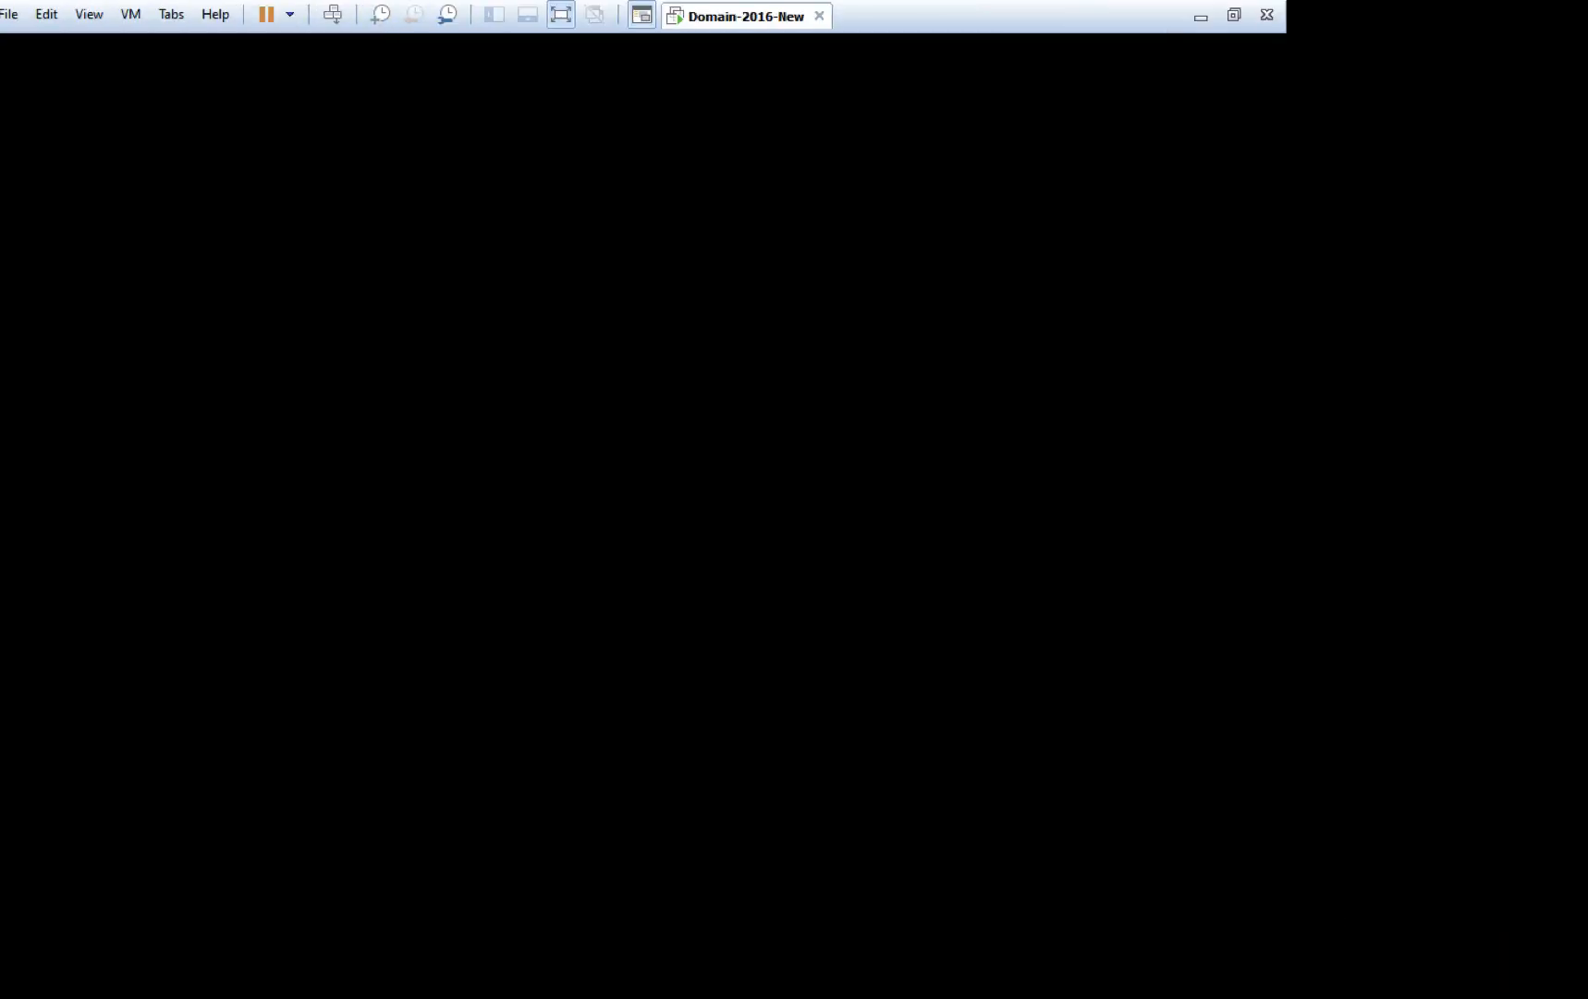
key("ctrl+Left")
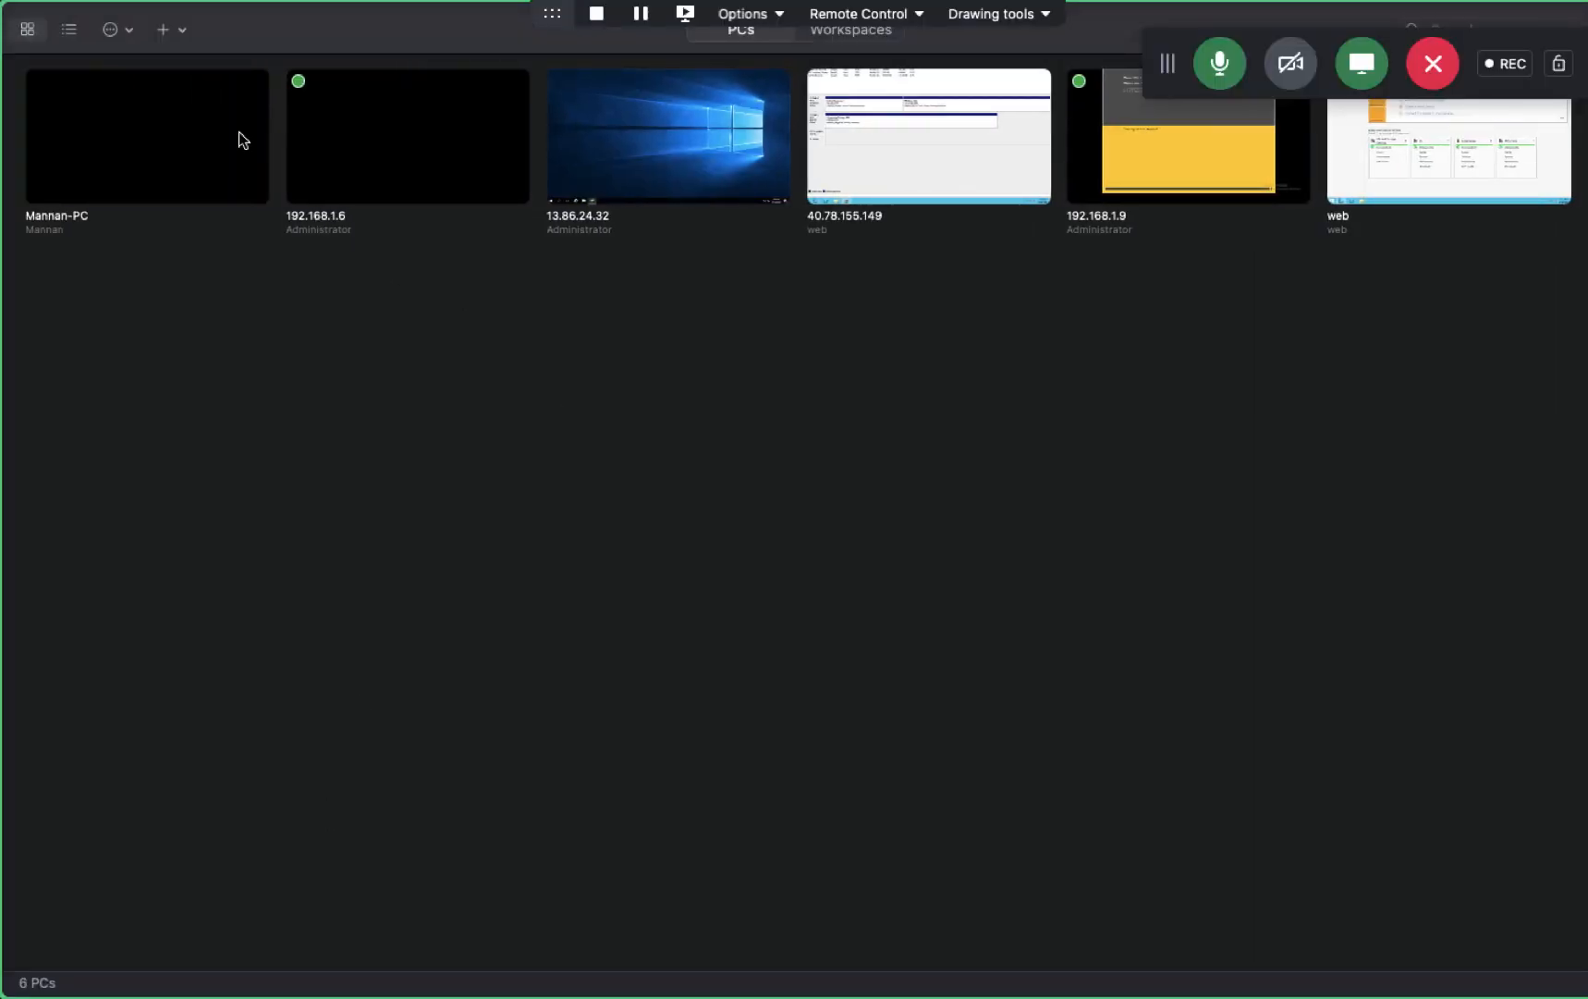
- Close Remote Desktop and open 192.168.1.19 in full-screen Chrome, proceeding past the certificate warning
mouse_move(56, 5)
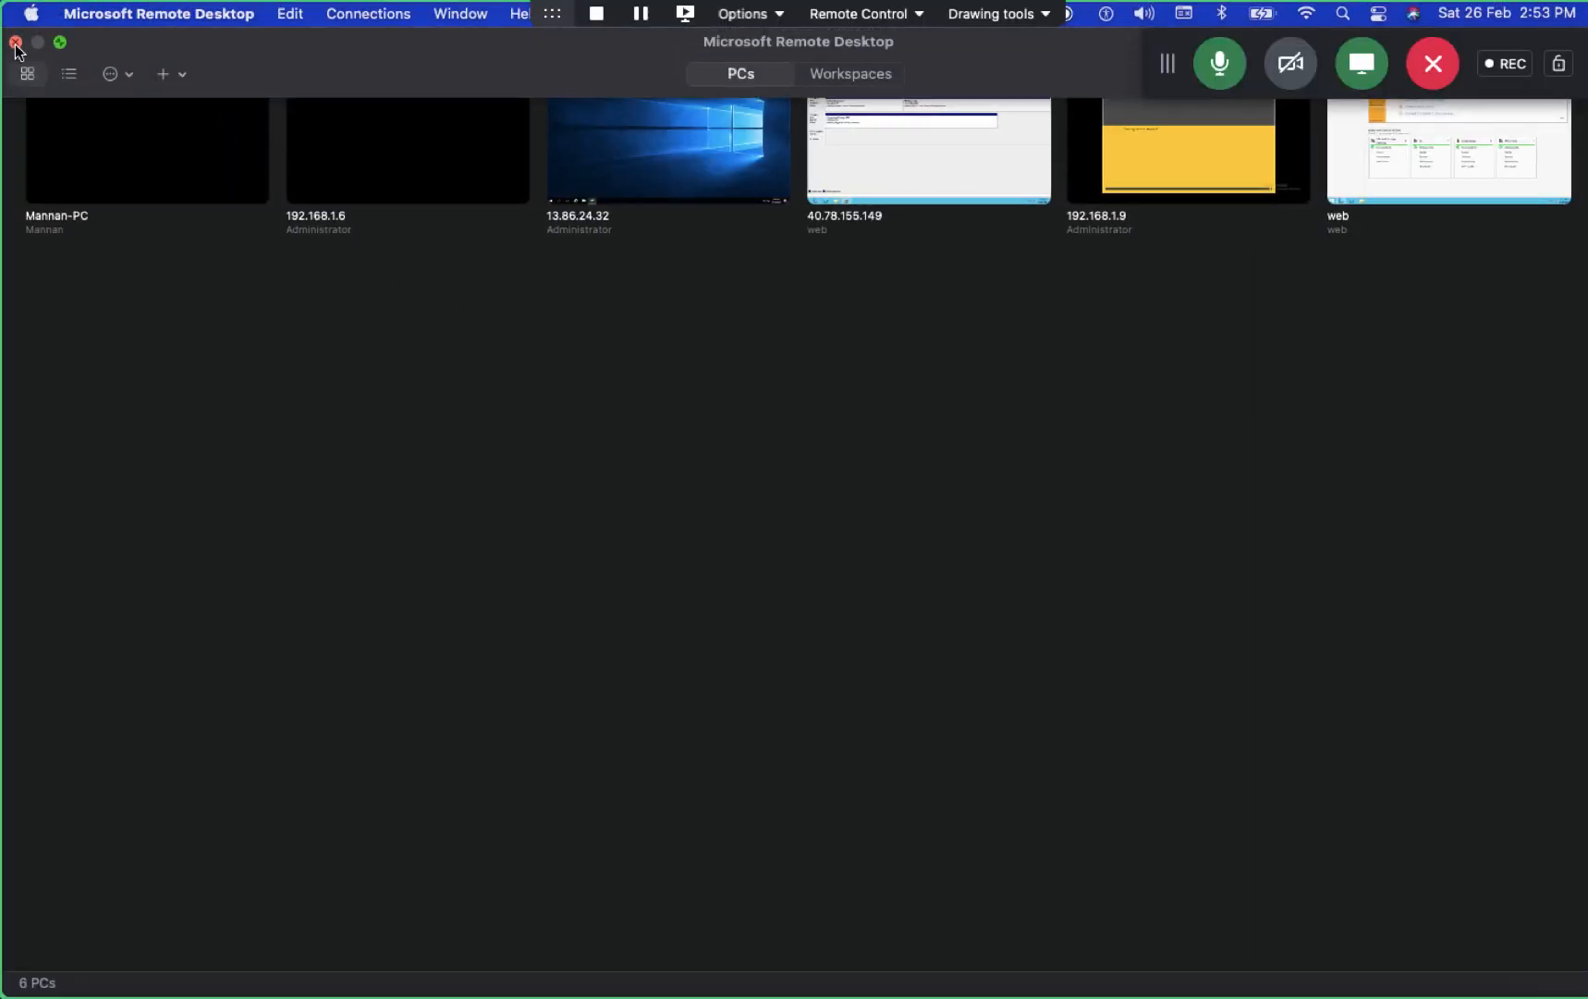
left_click(16, 42)
left_click(207, 964)
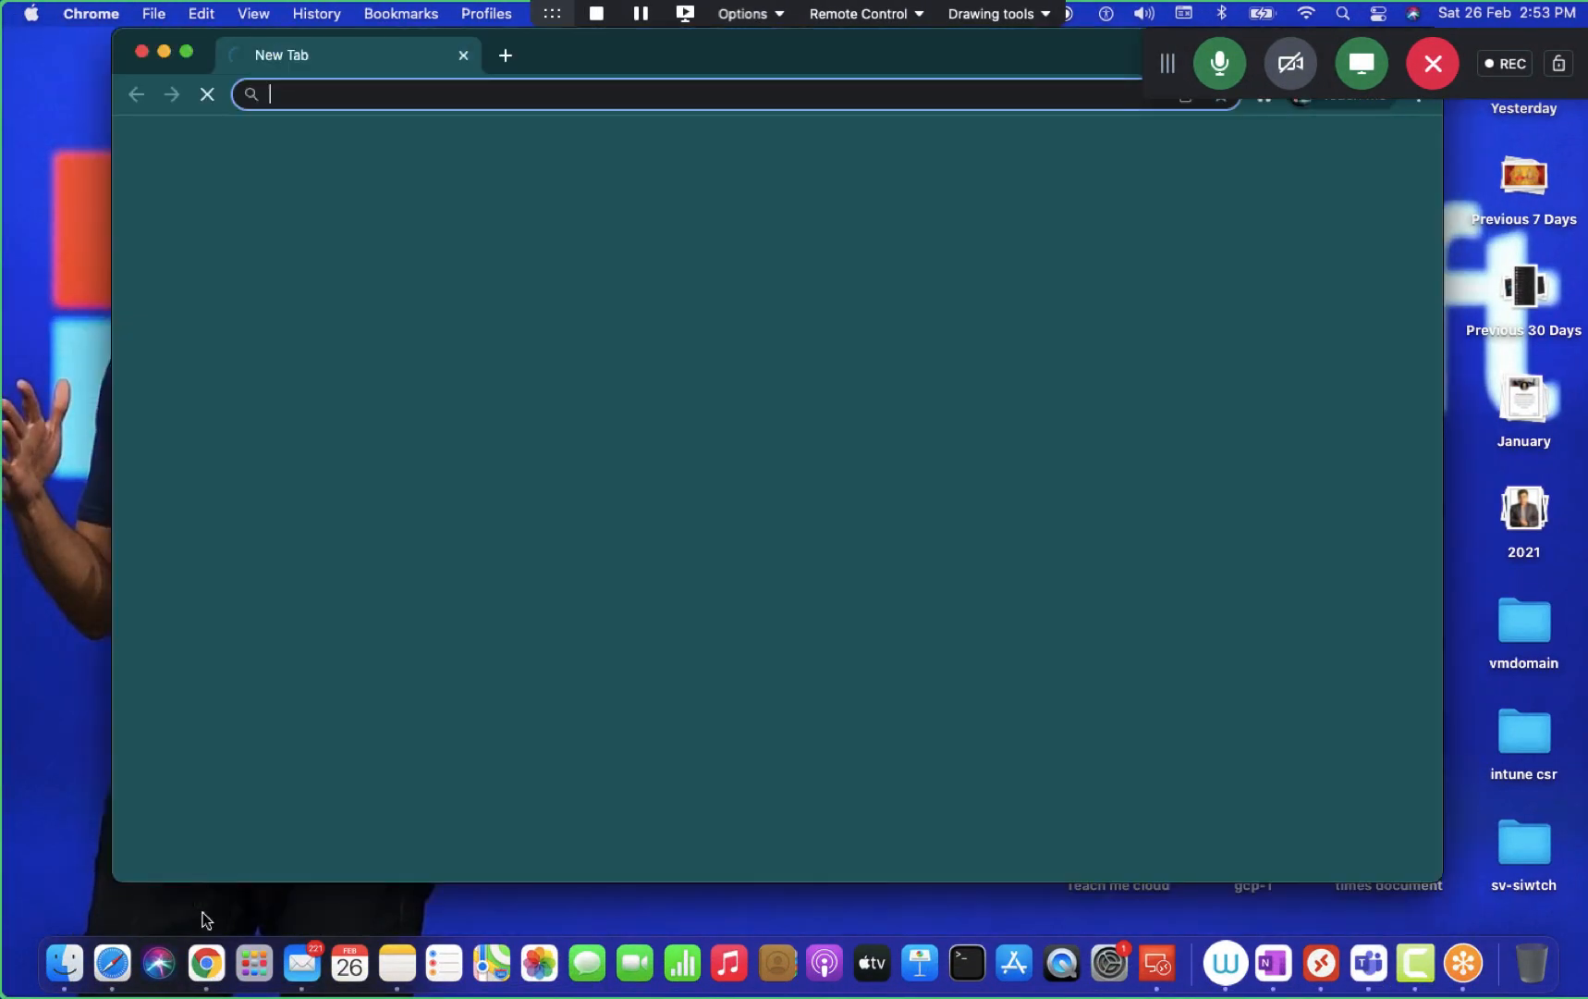
type("19")
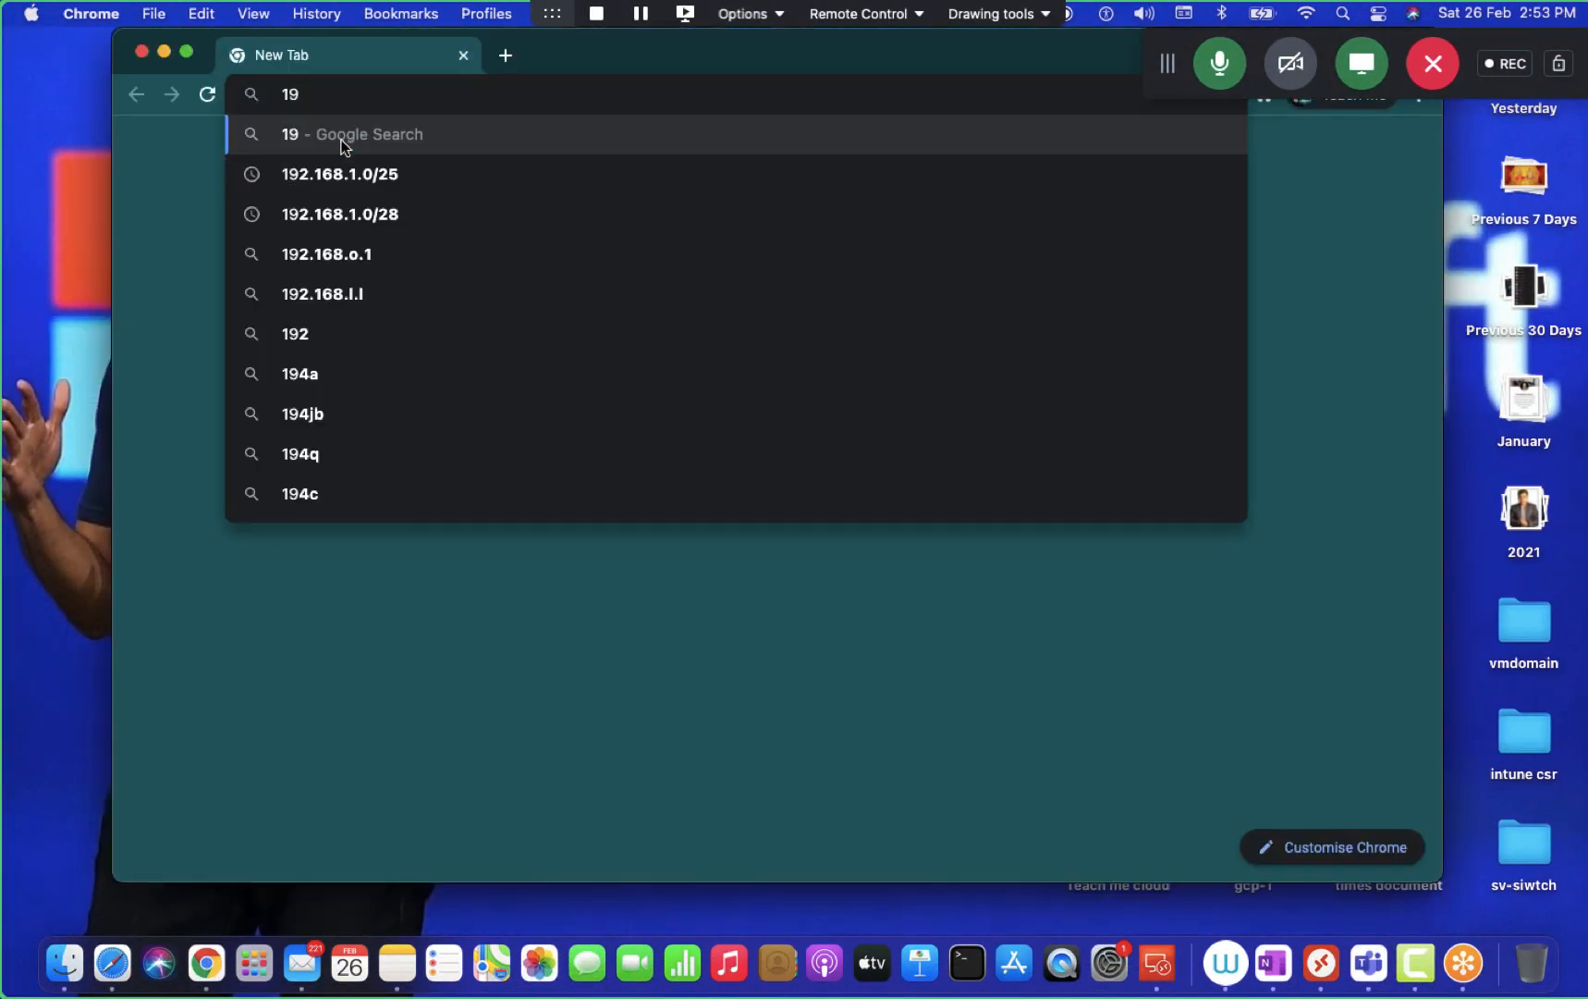
type("2.168.1.19/ui/#/host")
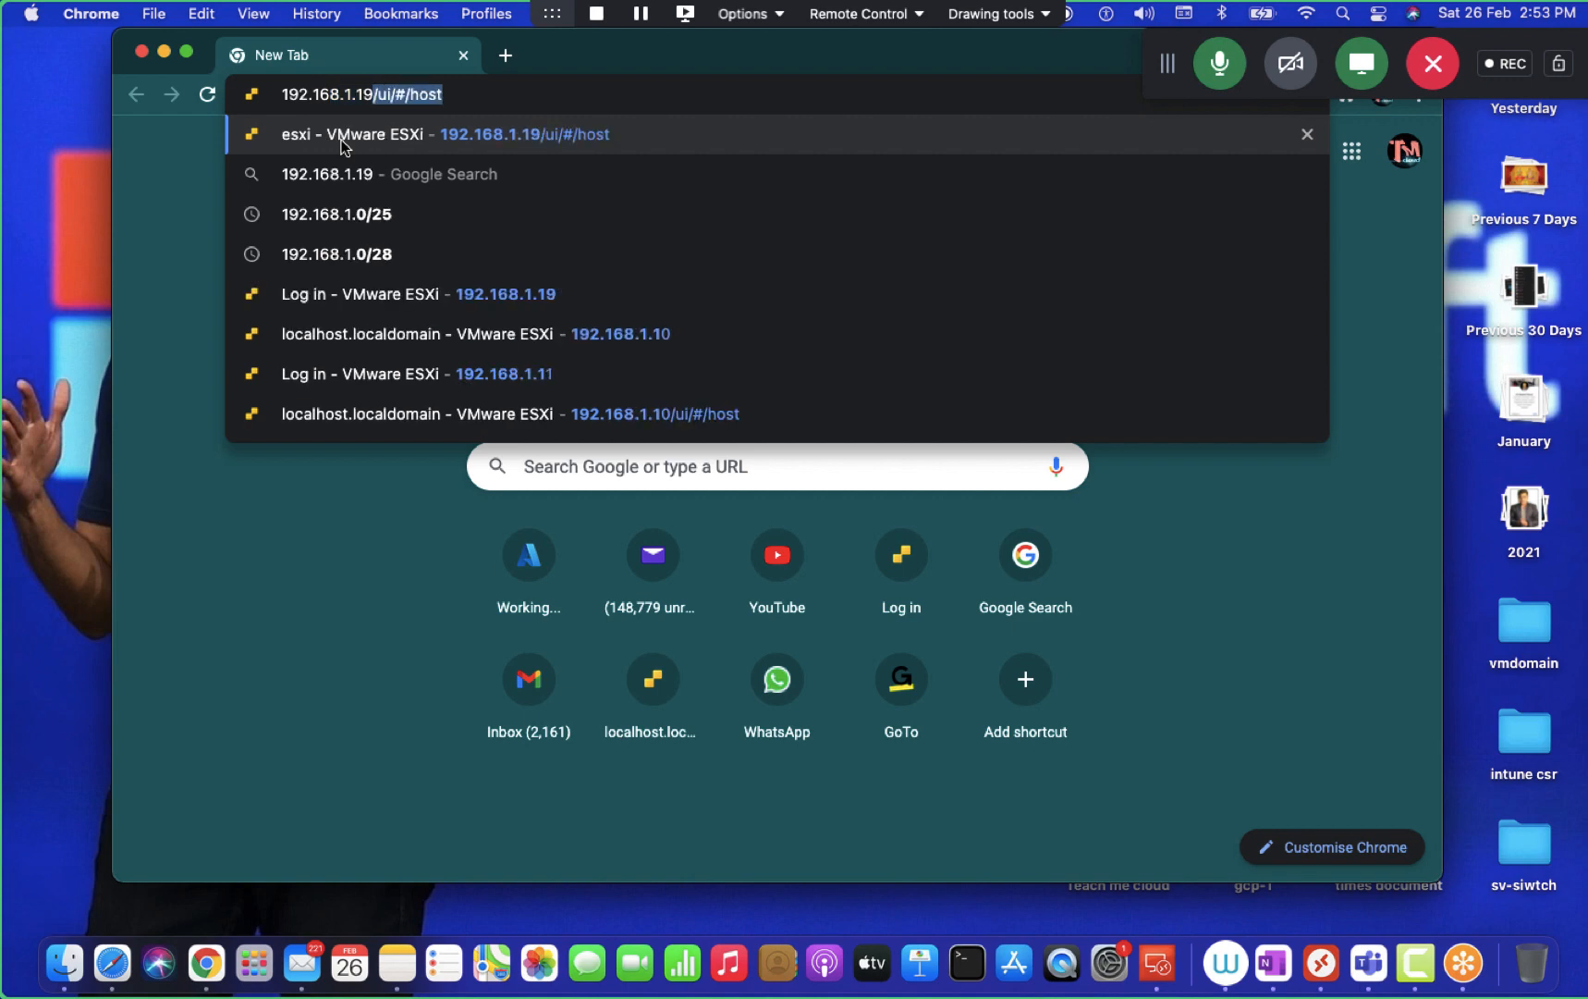
key("Return")
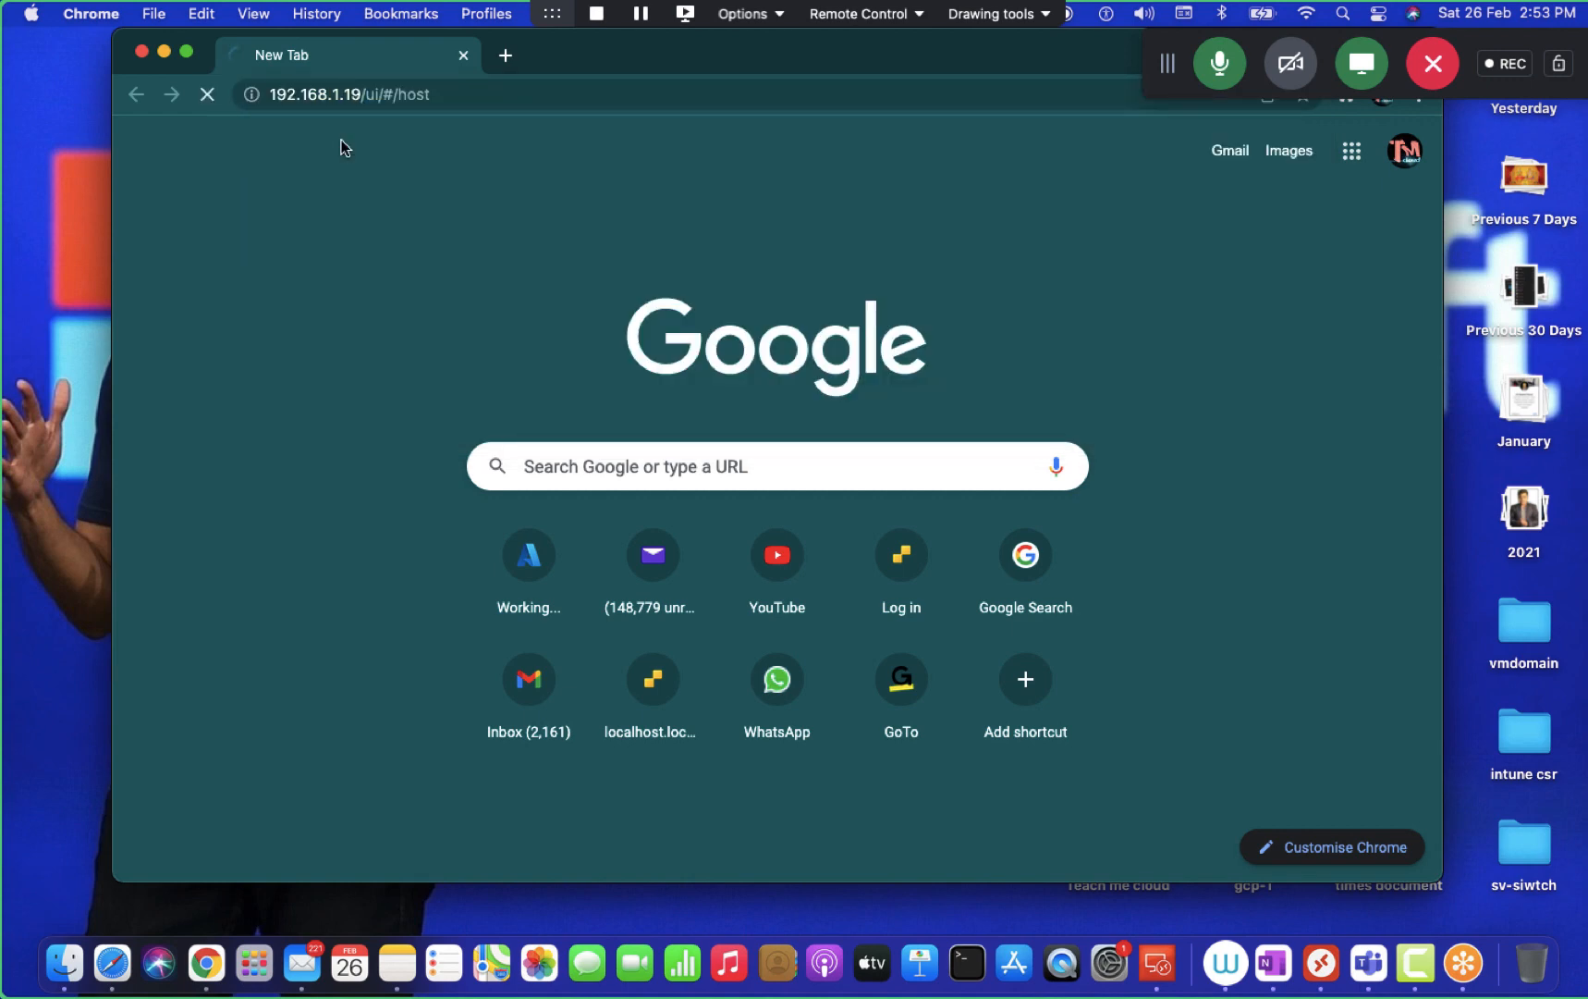
left_click(186, 52)
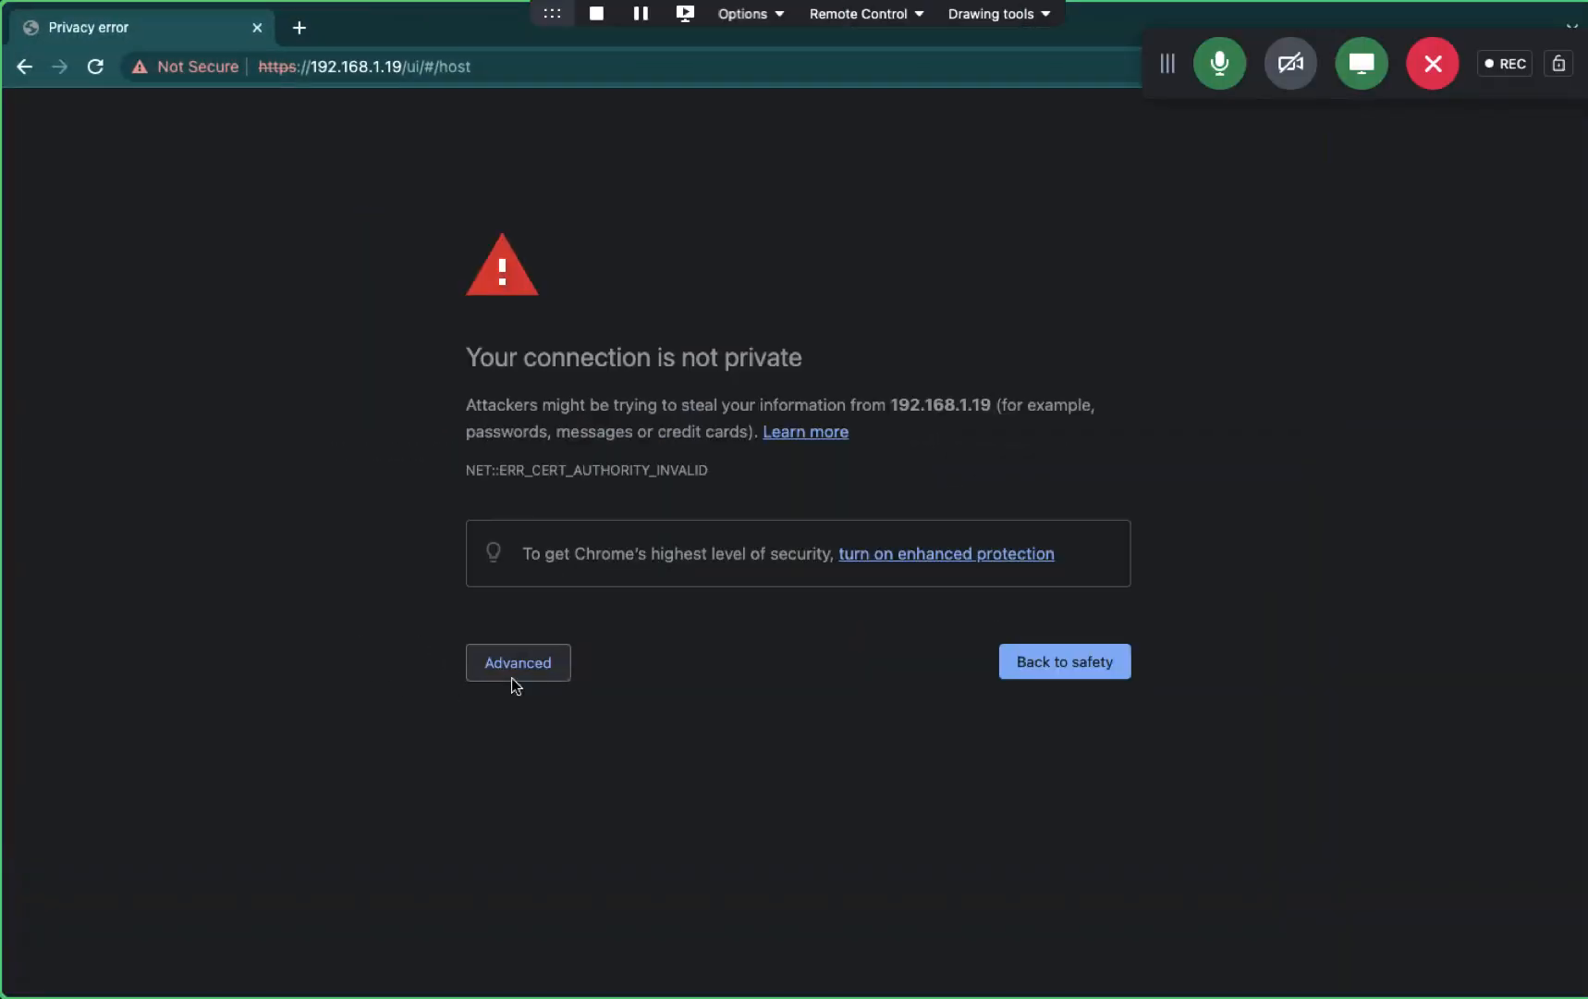
left_click(522, 664)
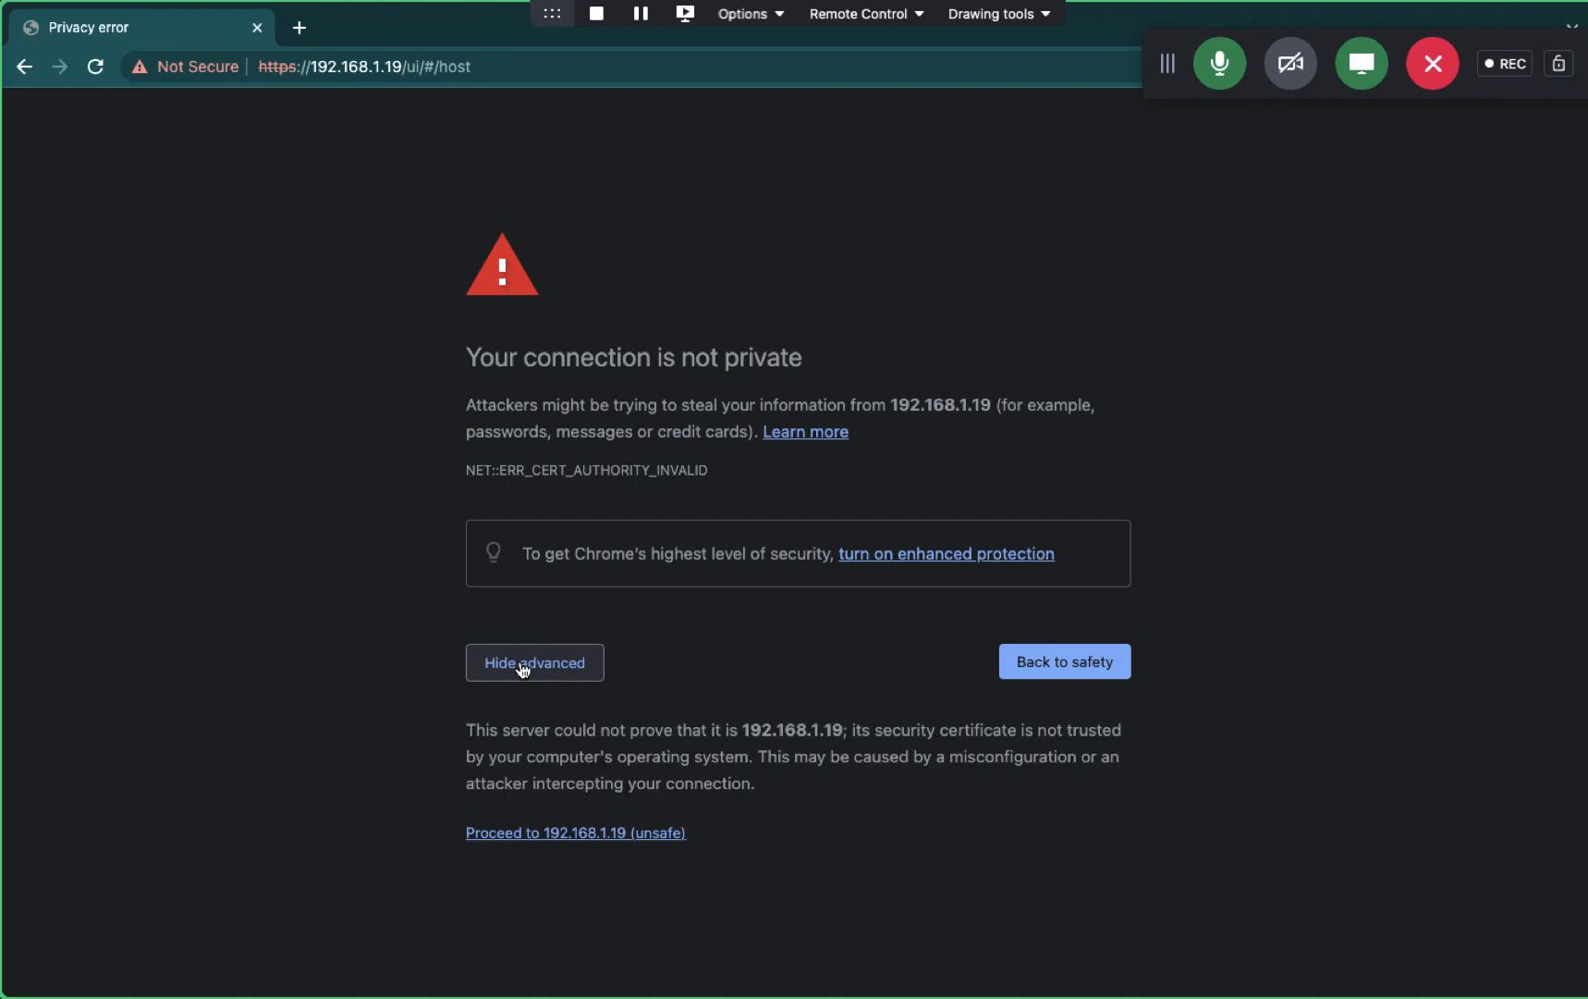
left_click(556, 833)
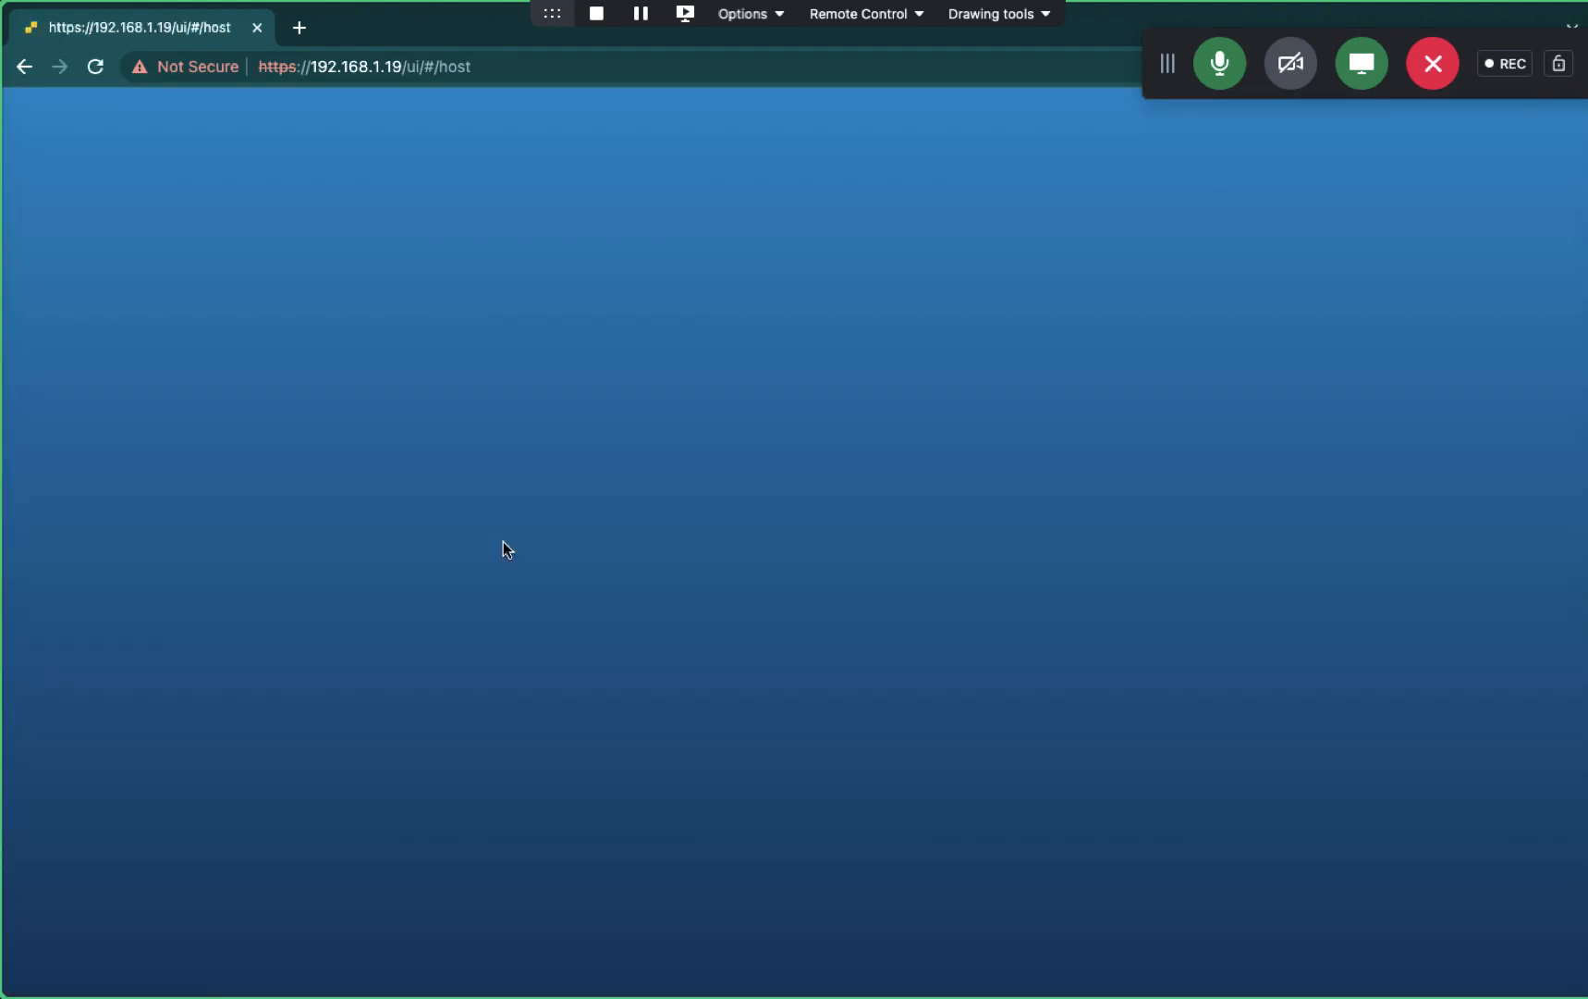
- Log in to the ESXi Host Client as root
left_click(272, 458)
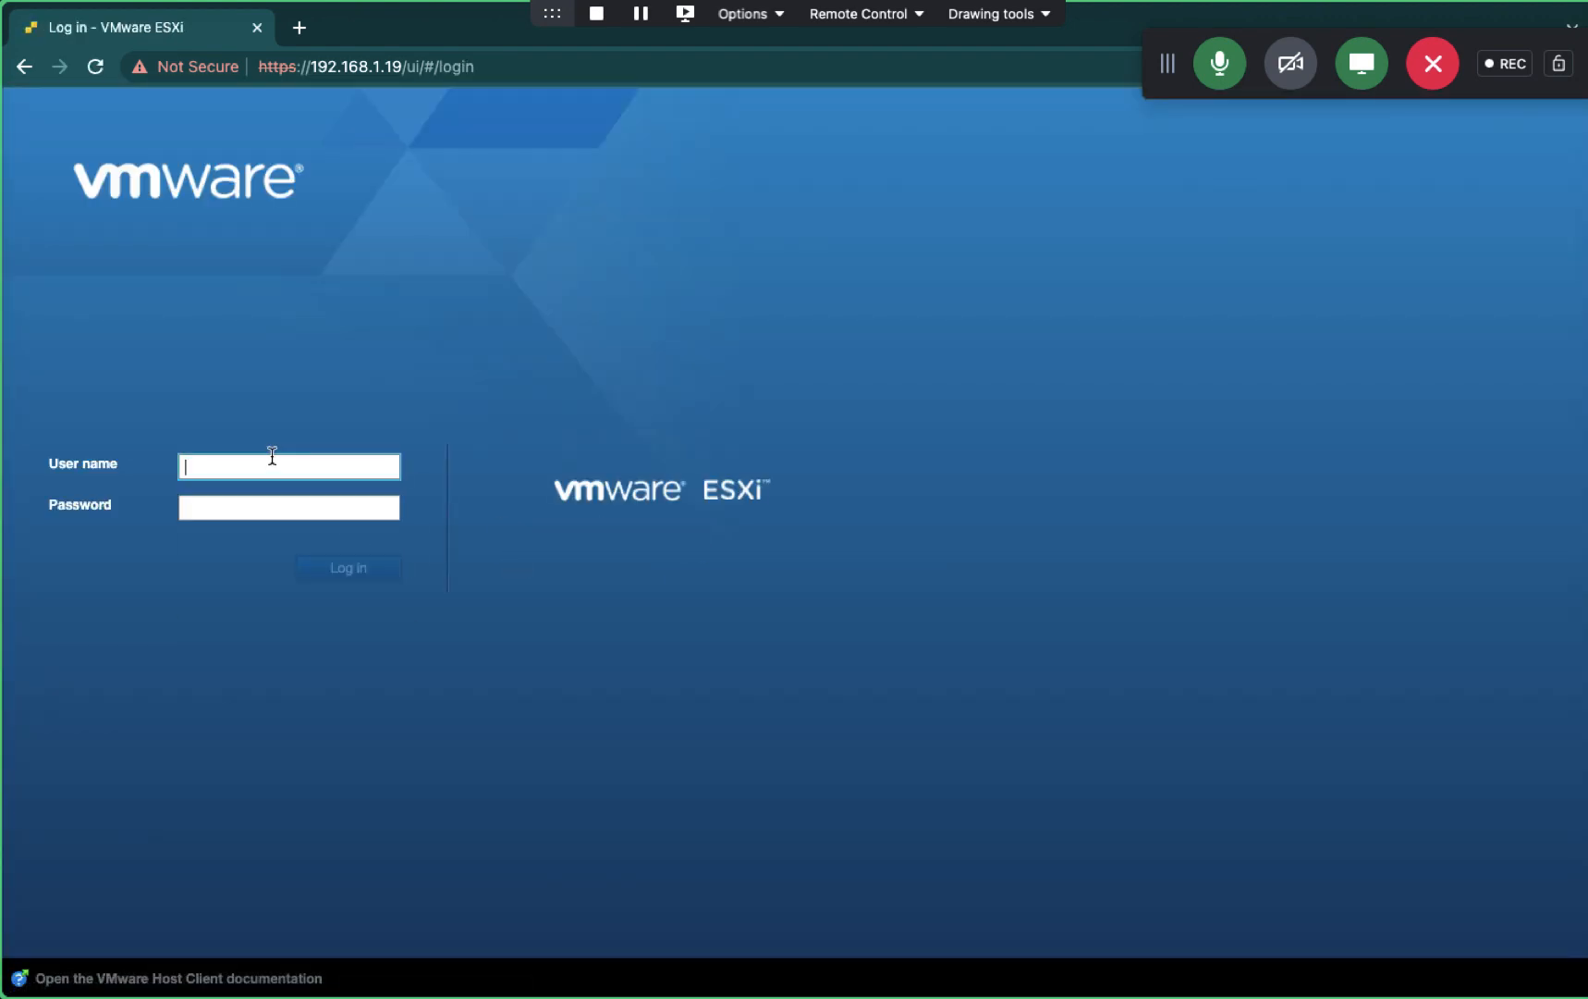
left_click(272, 458)
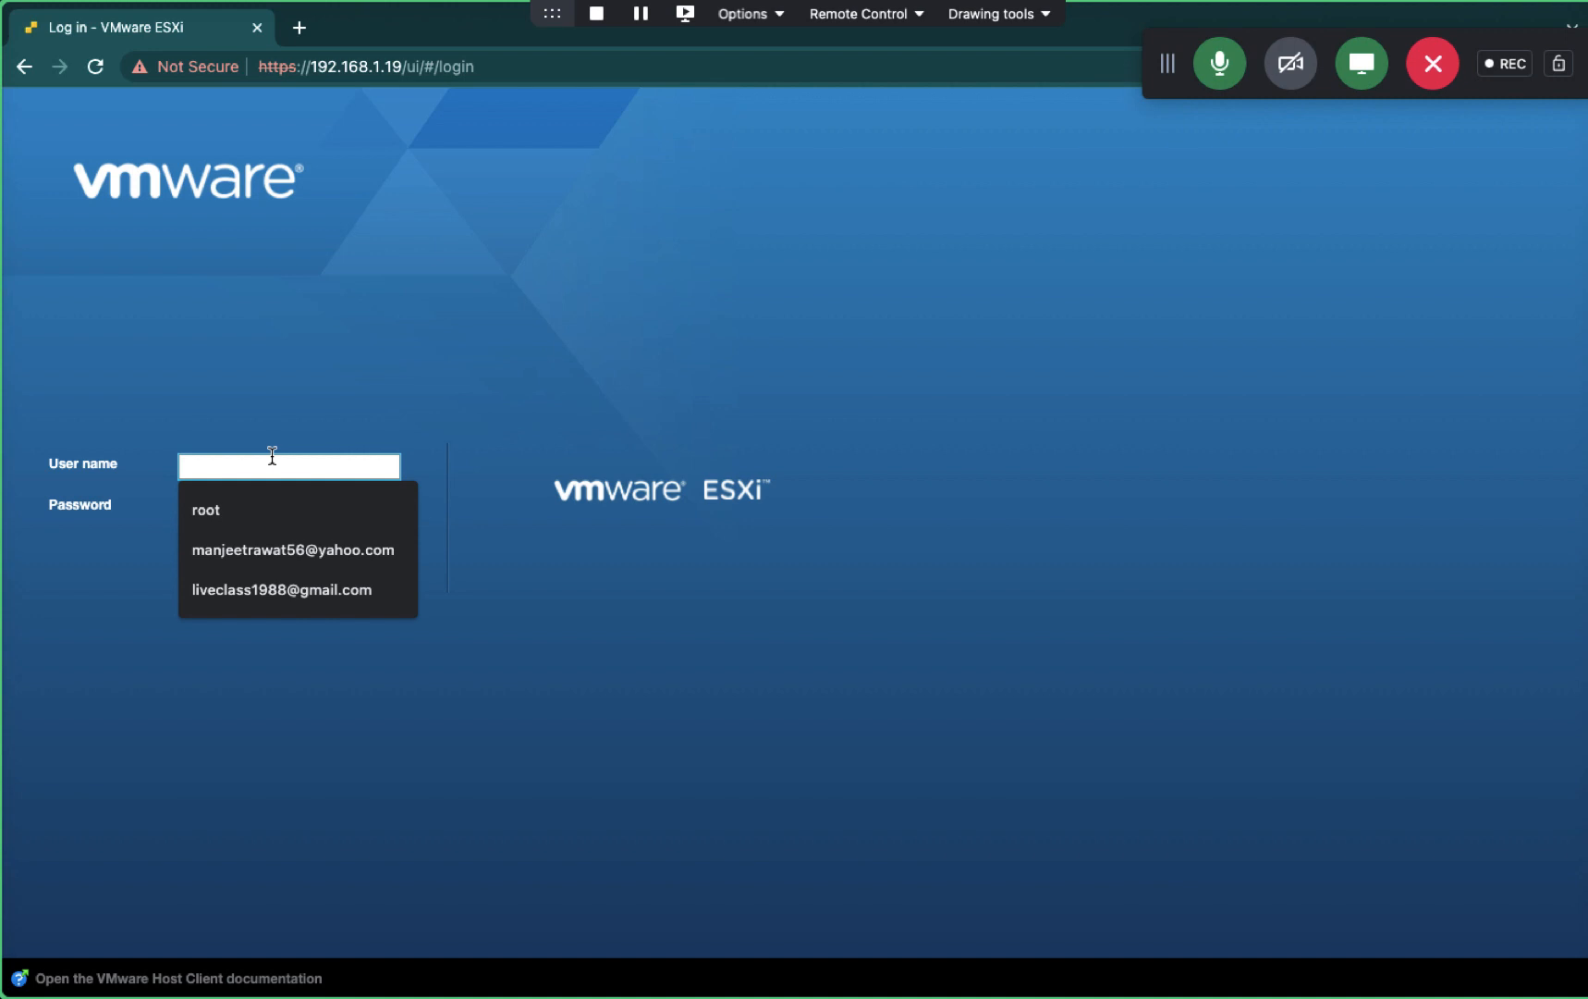
left_click(233, 511)
left_click(259, 516)
type("••")
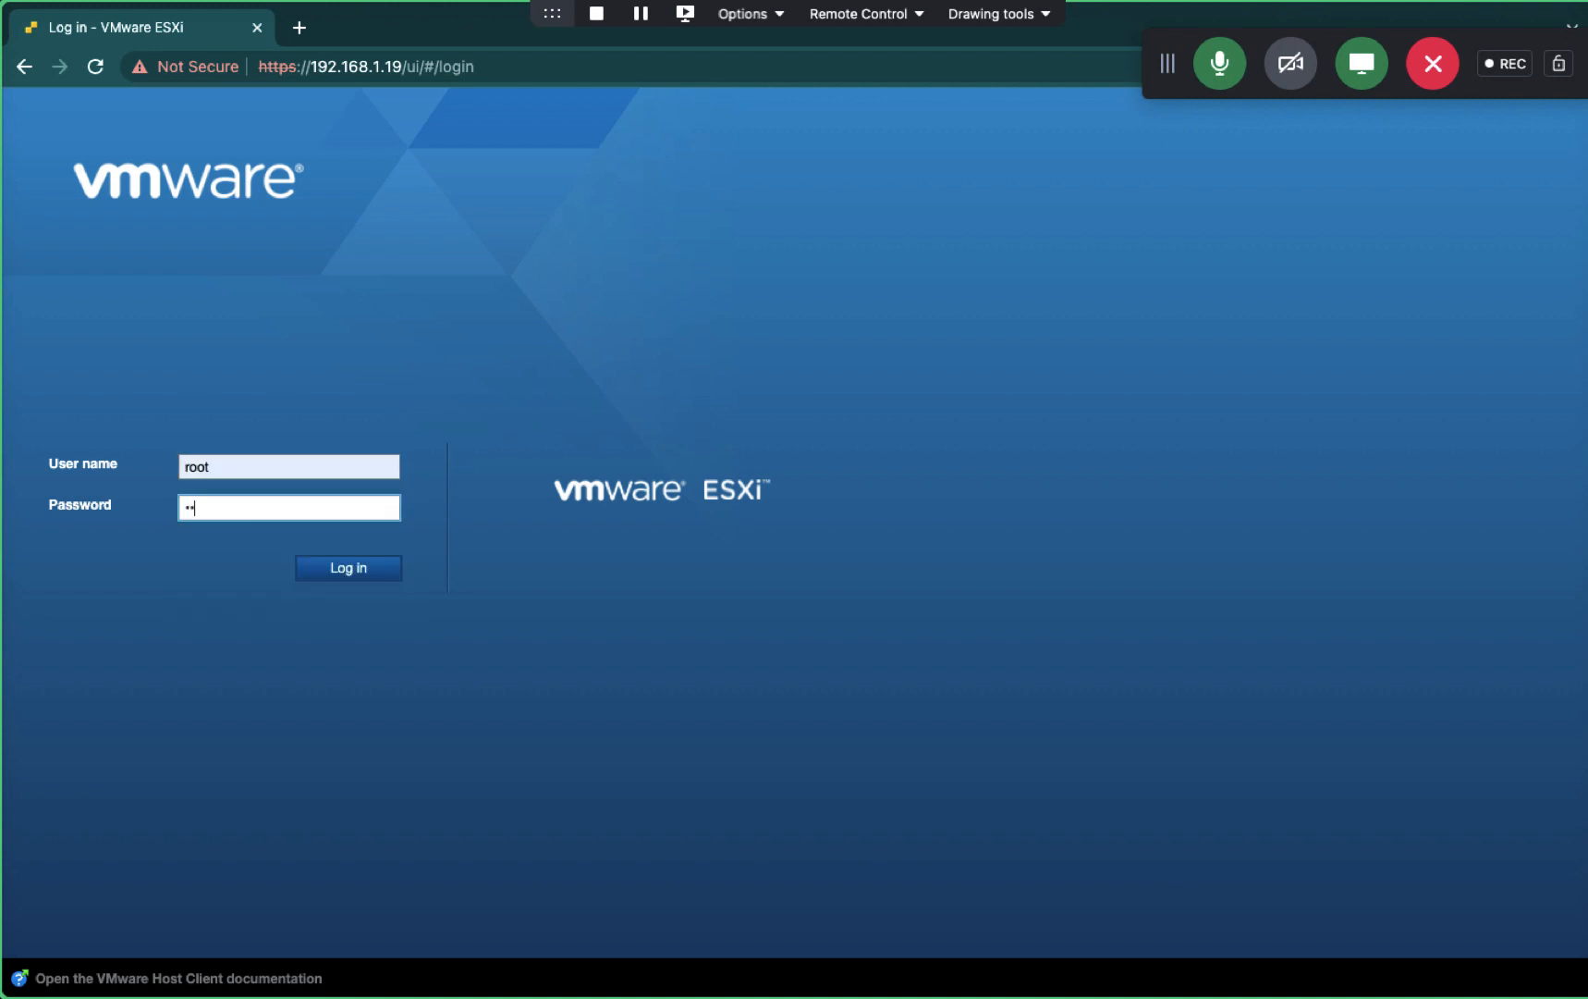
type("•••••••")
key("Return")
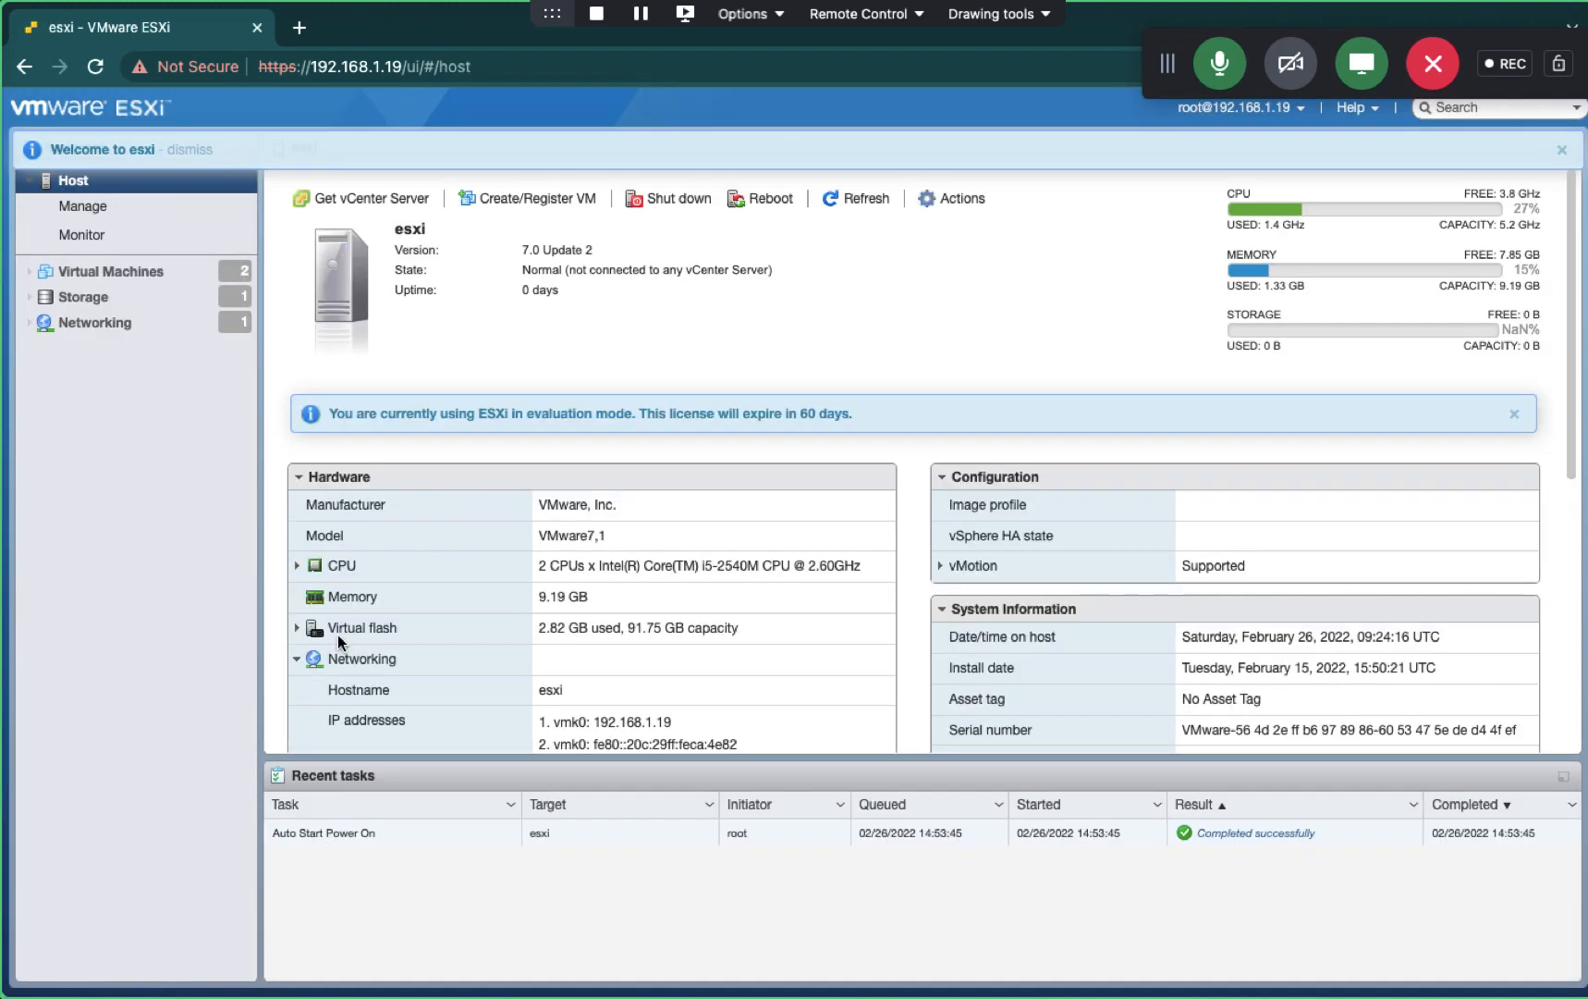
- Leave the CLASS.COM domain under Authentication, refreshing and confirming the leave a second time
left_click(109, 209)
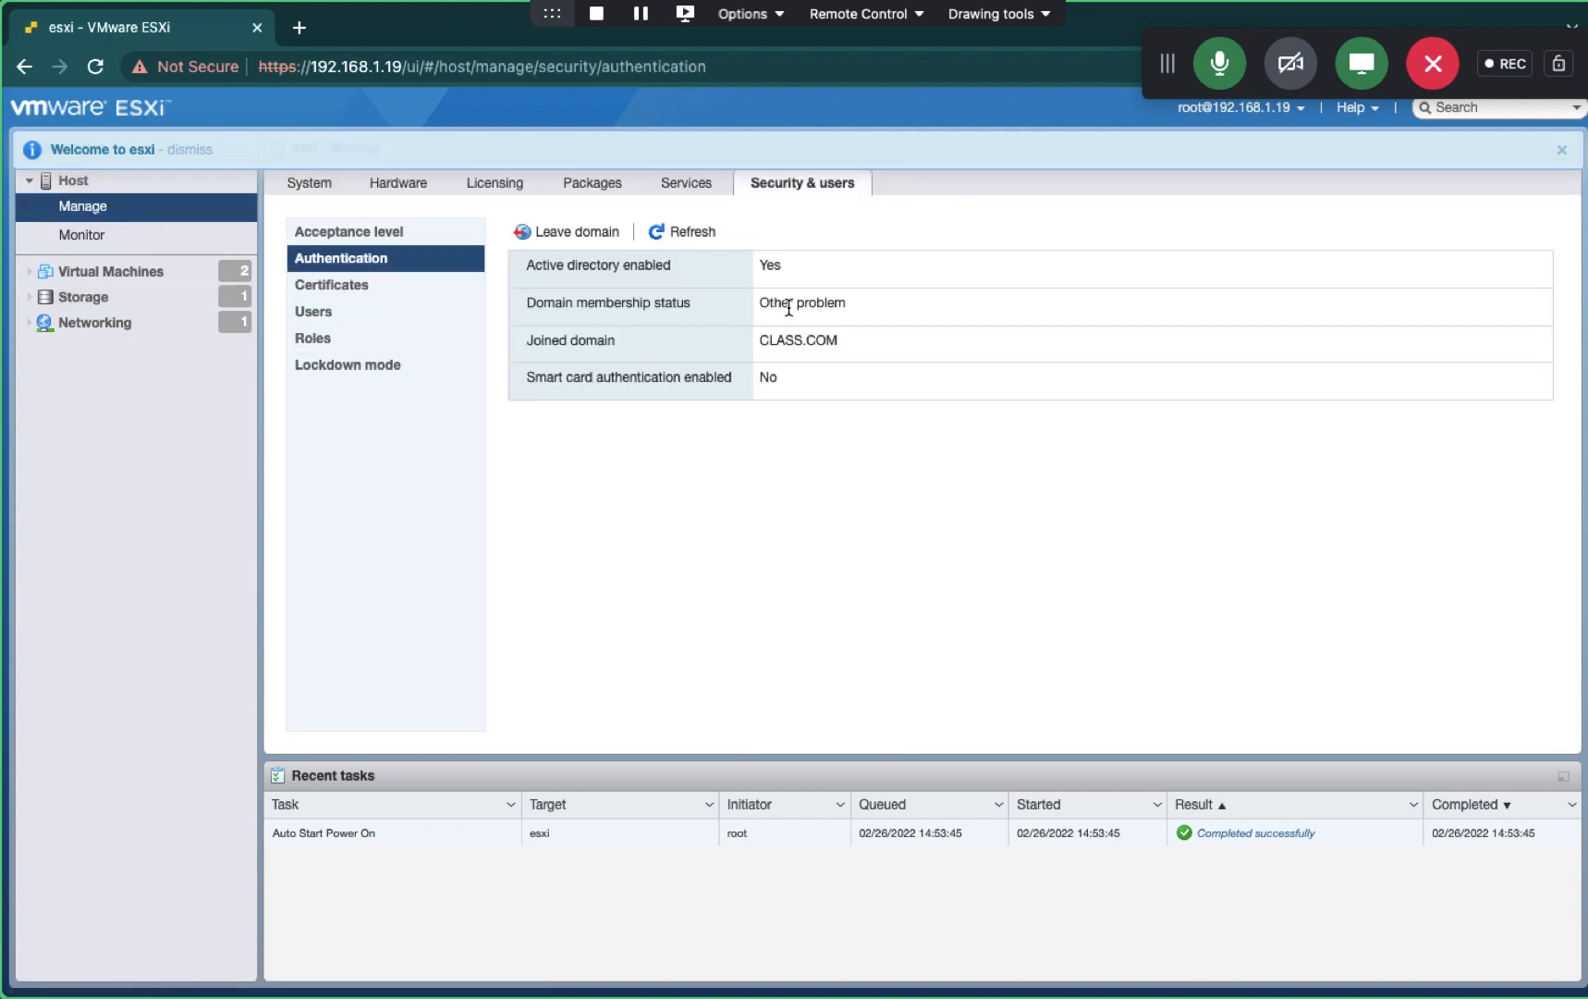
left_click(566, 232)
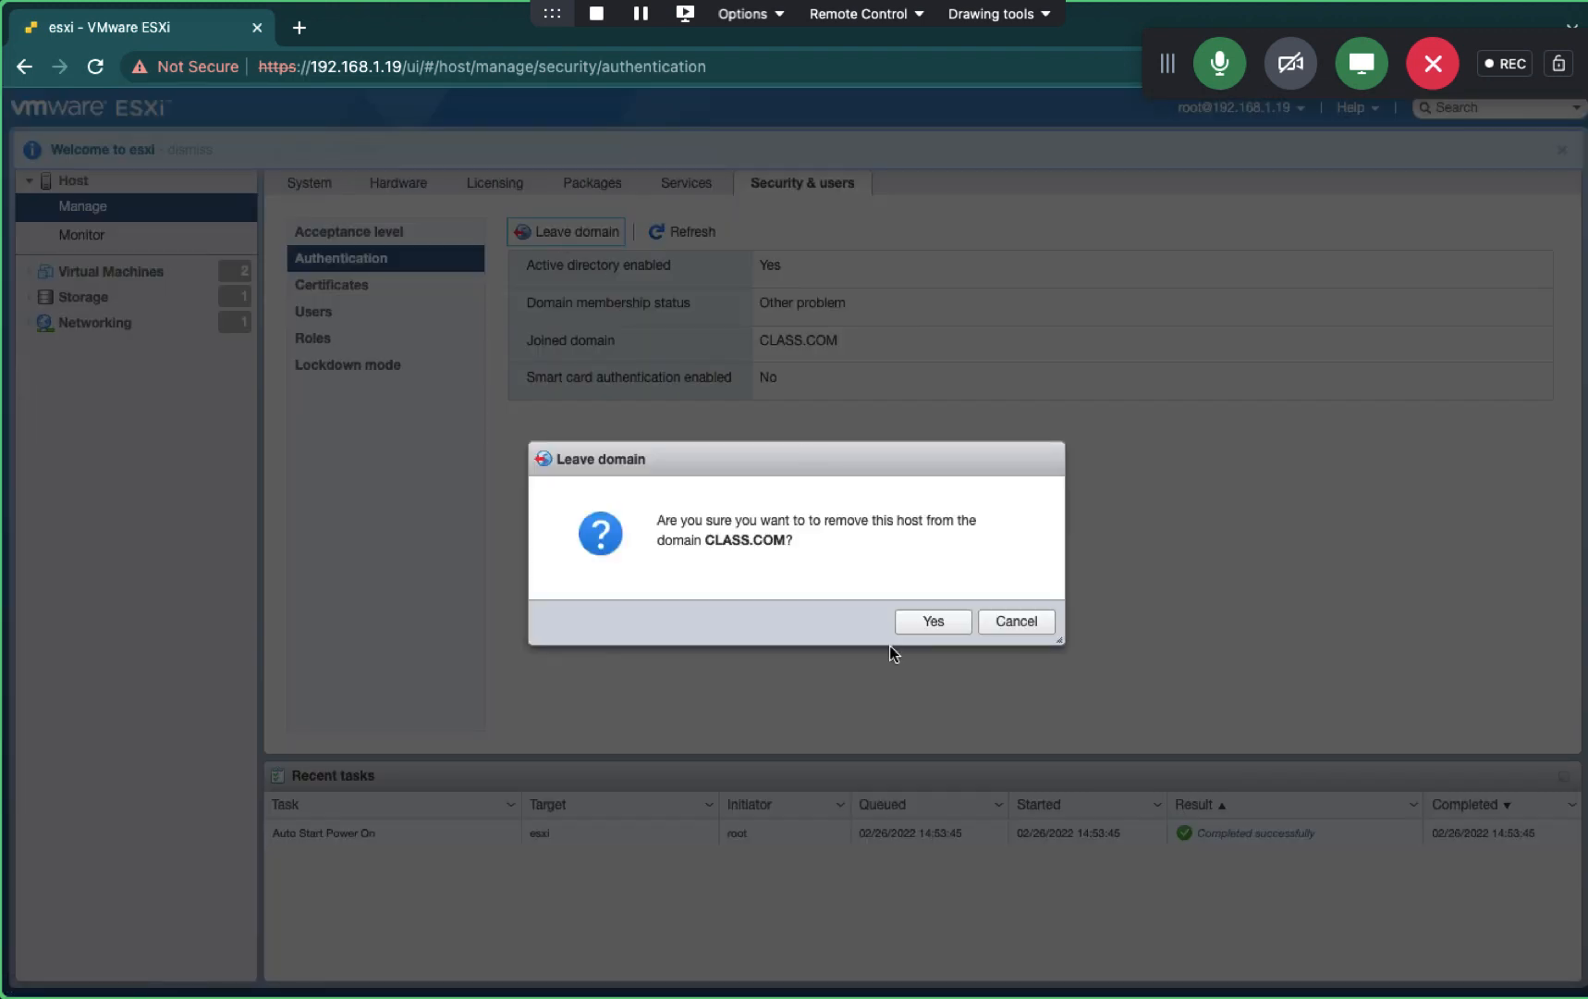
left_click(933, 621)
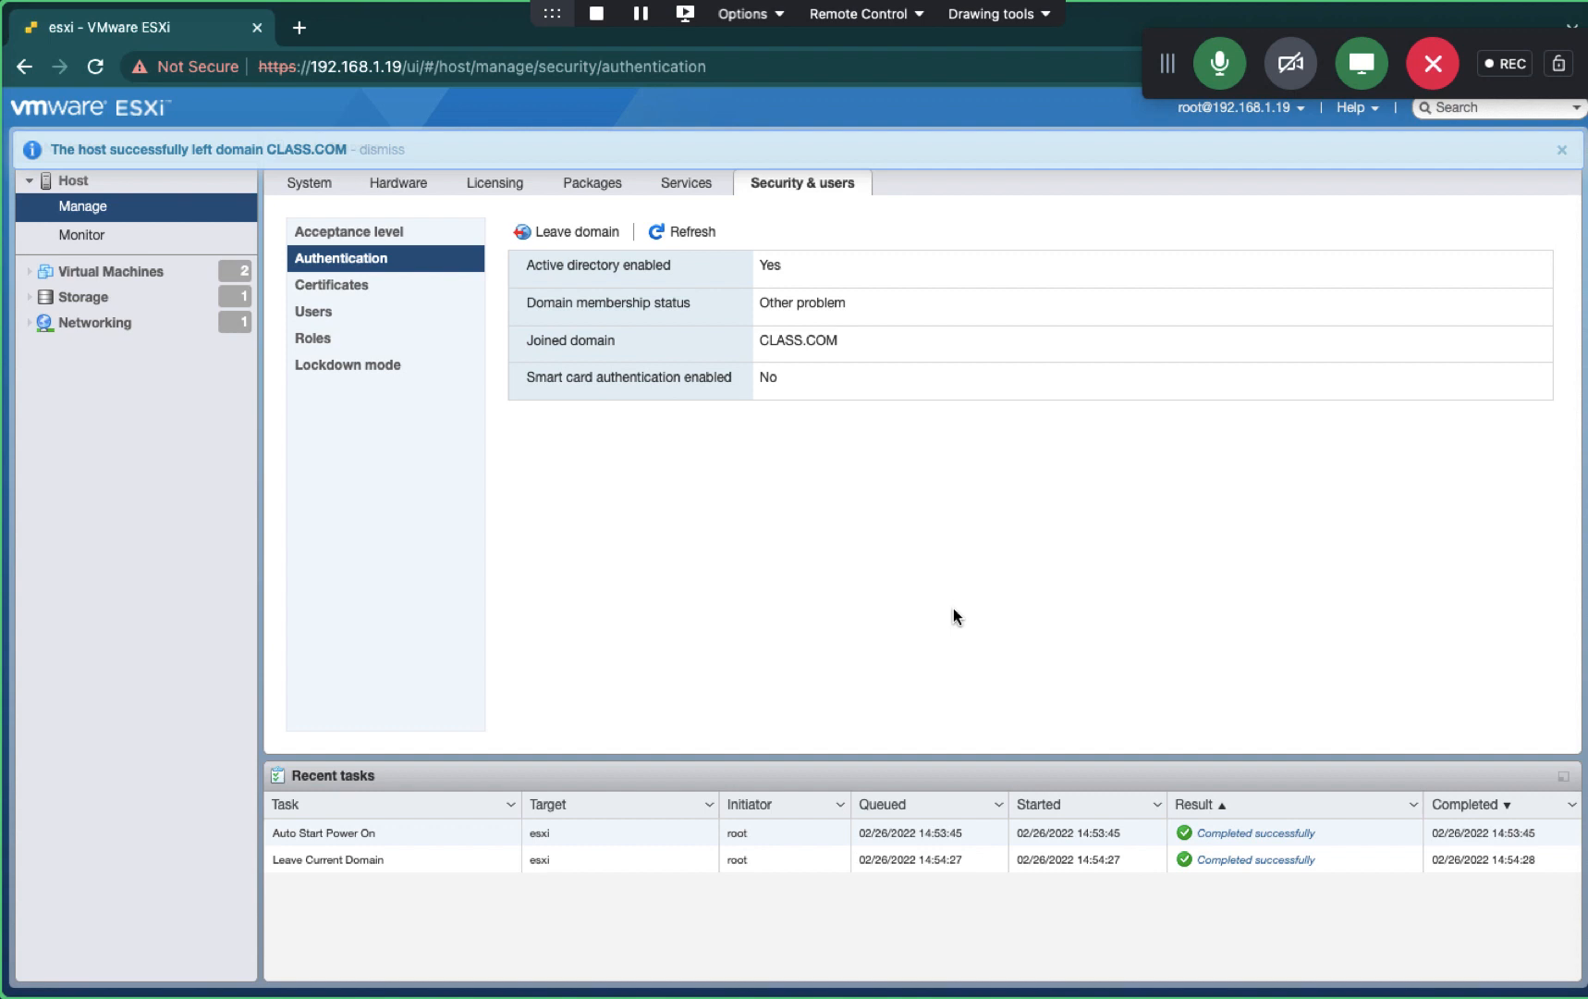
left_click(1563, 150)
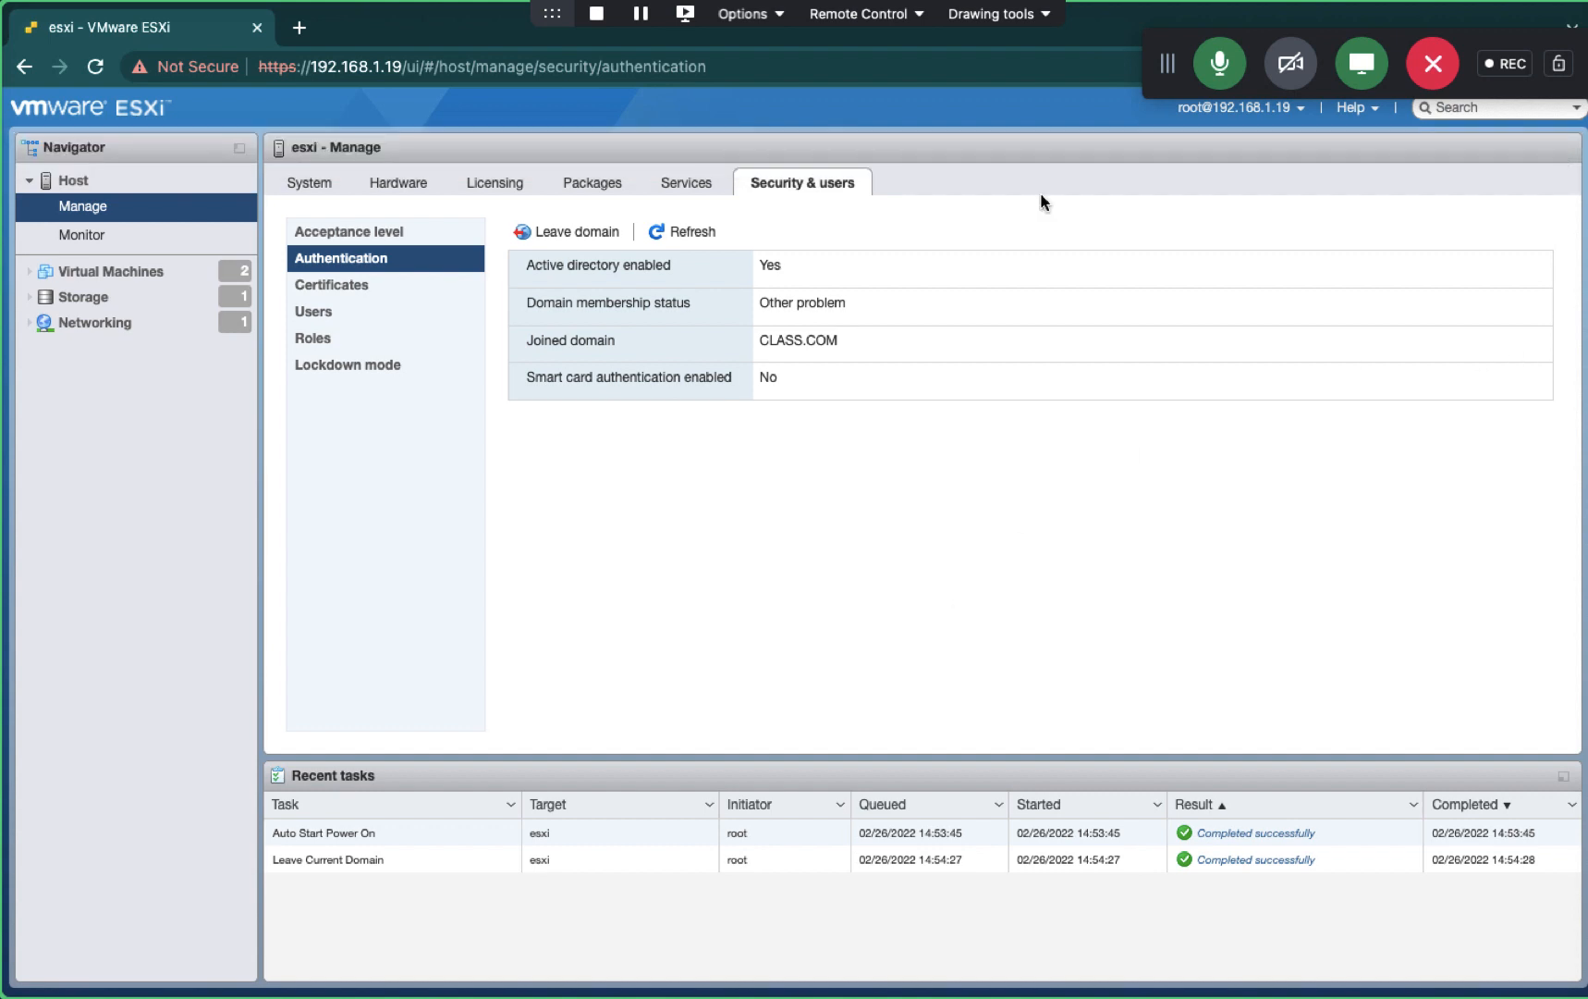
left_click(683, 238)
left_click(683, 238)
left_click(565, 230)
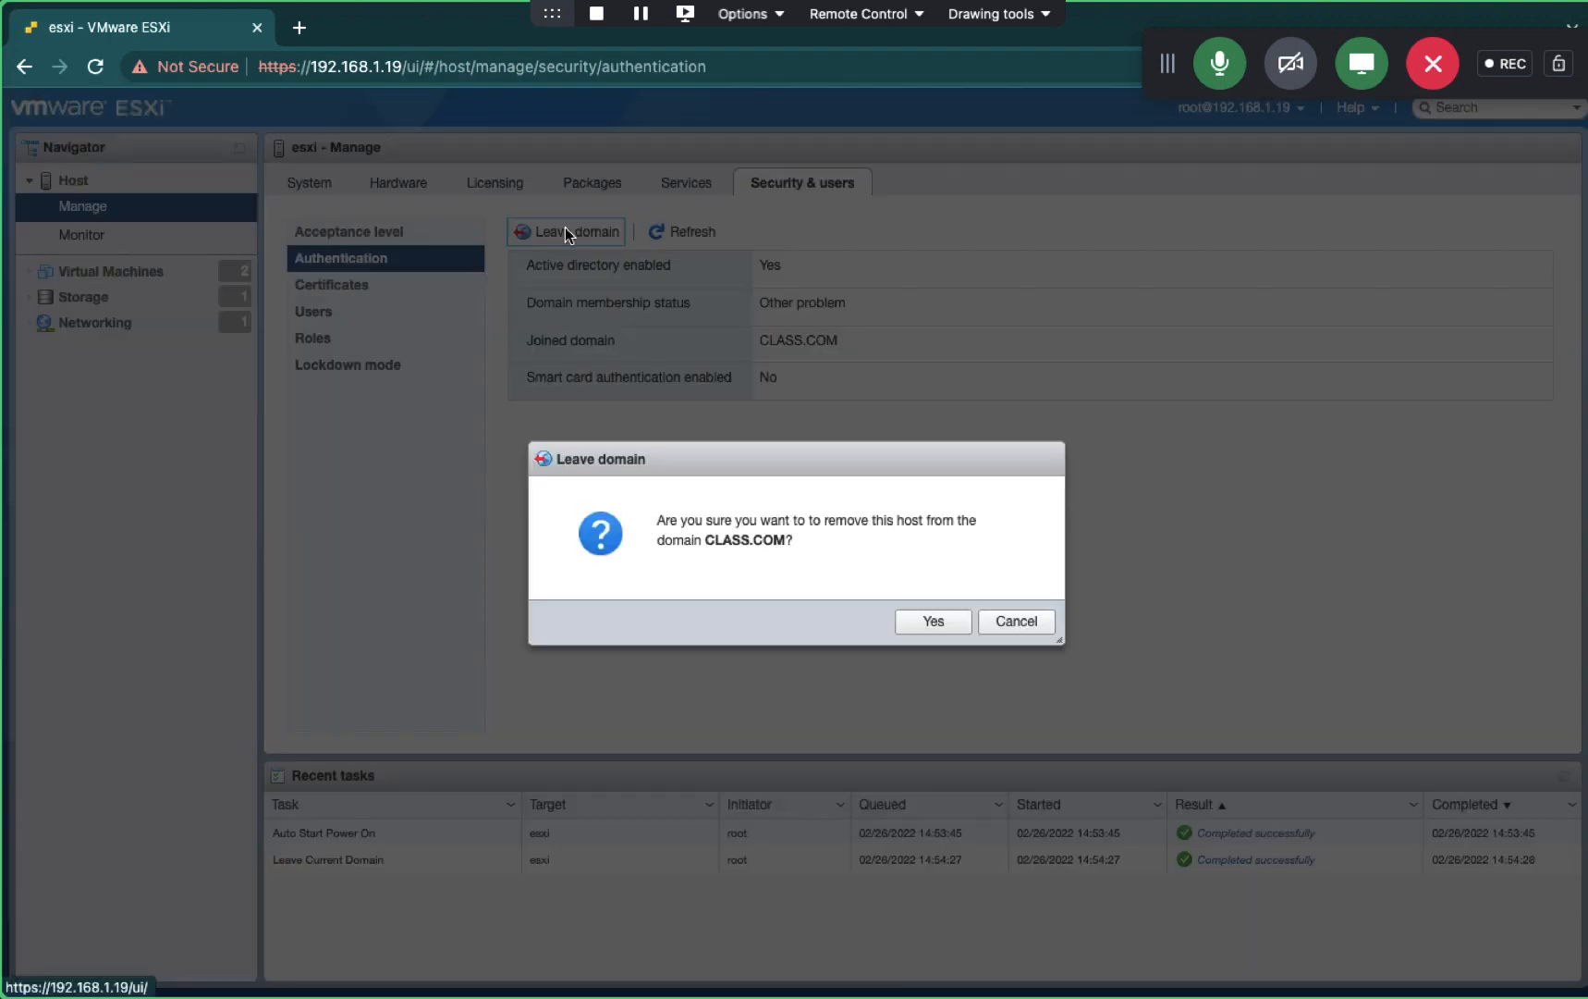
left_click(911, 622)
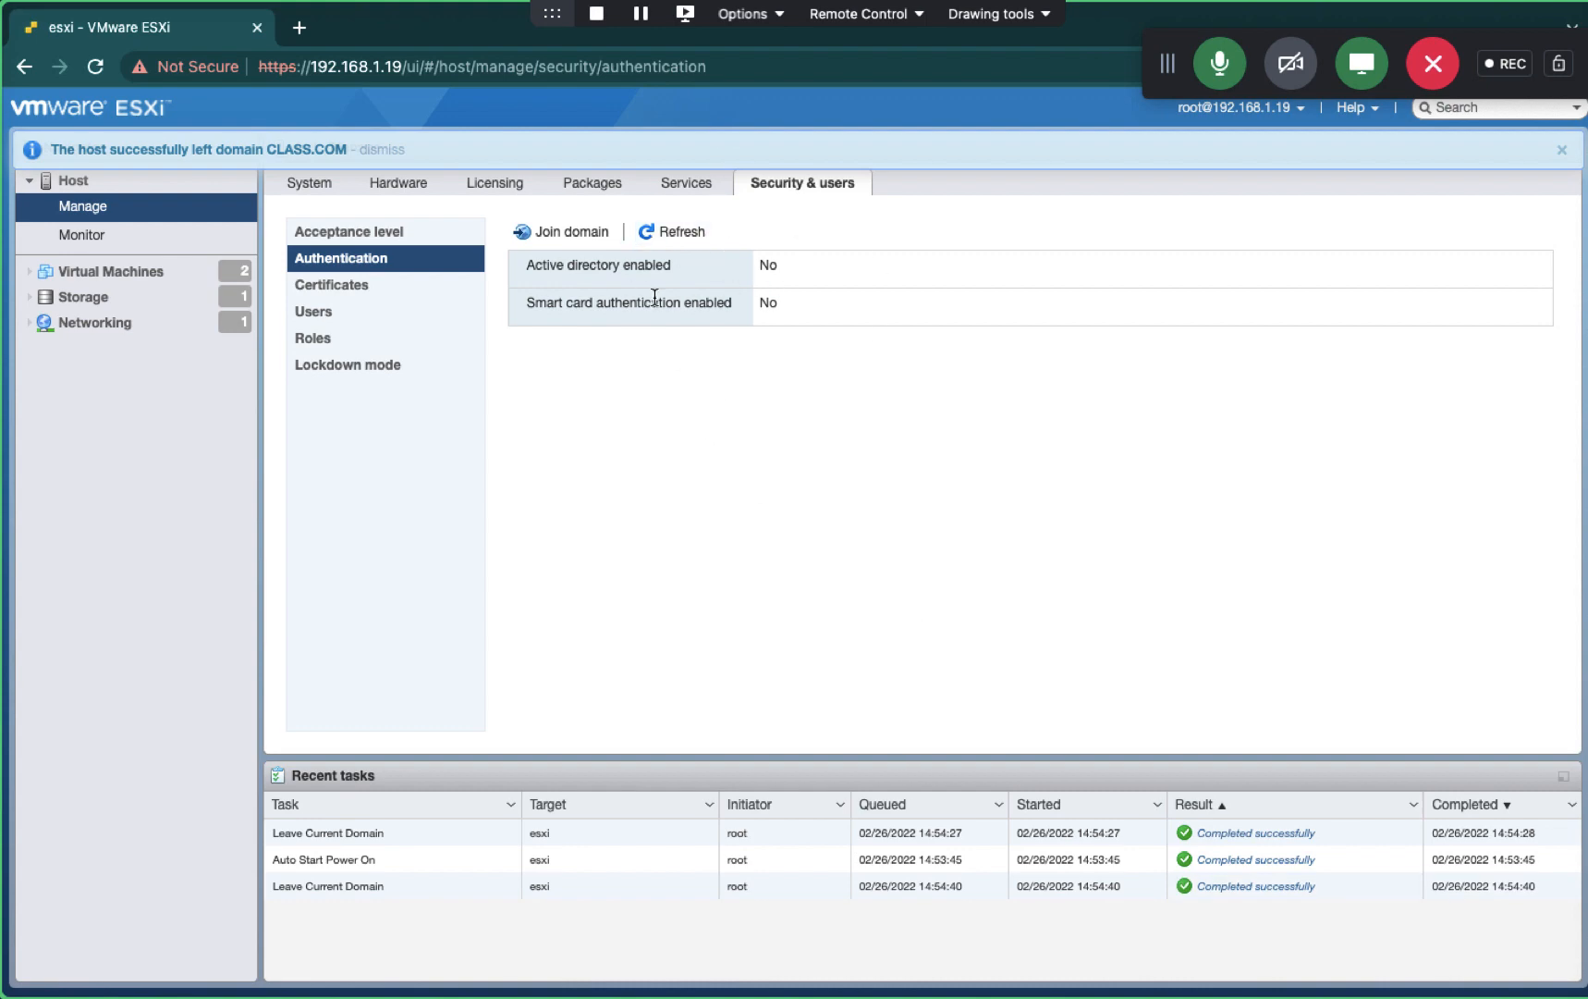
key("ctrl+Right")
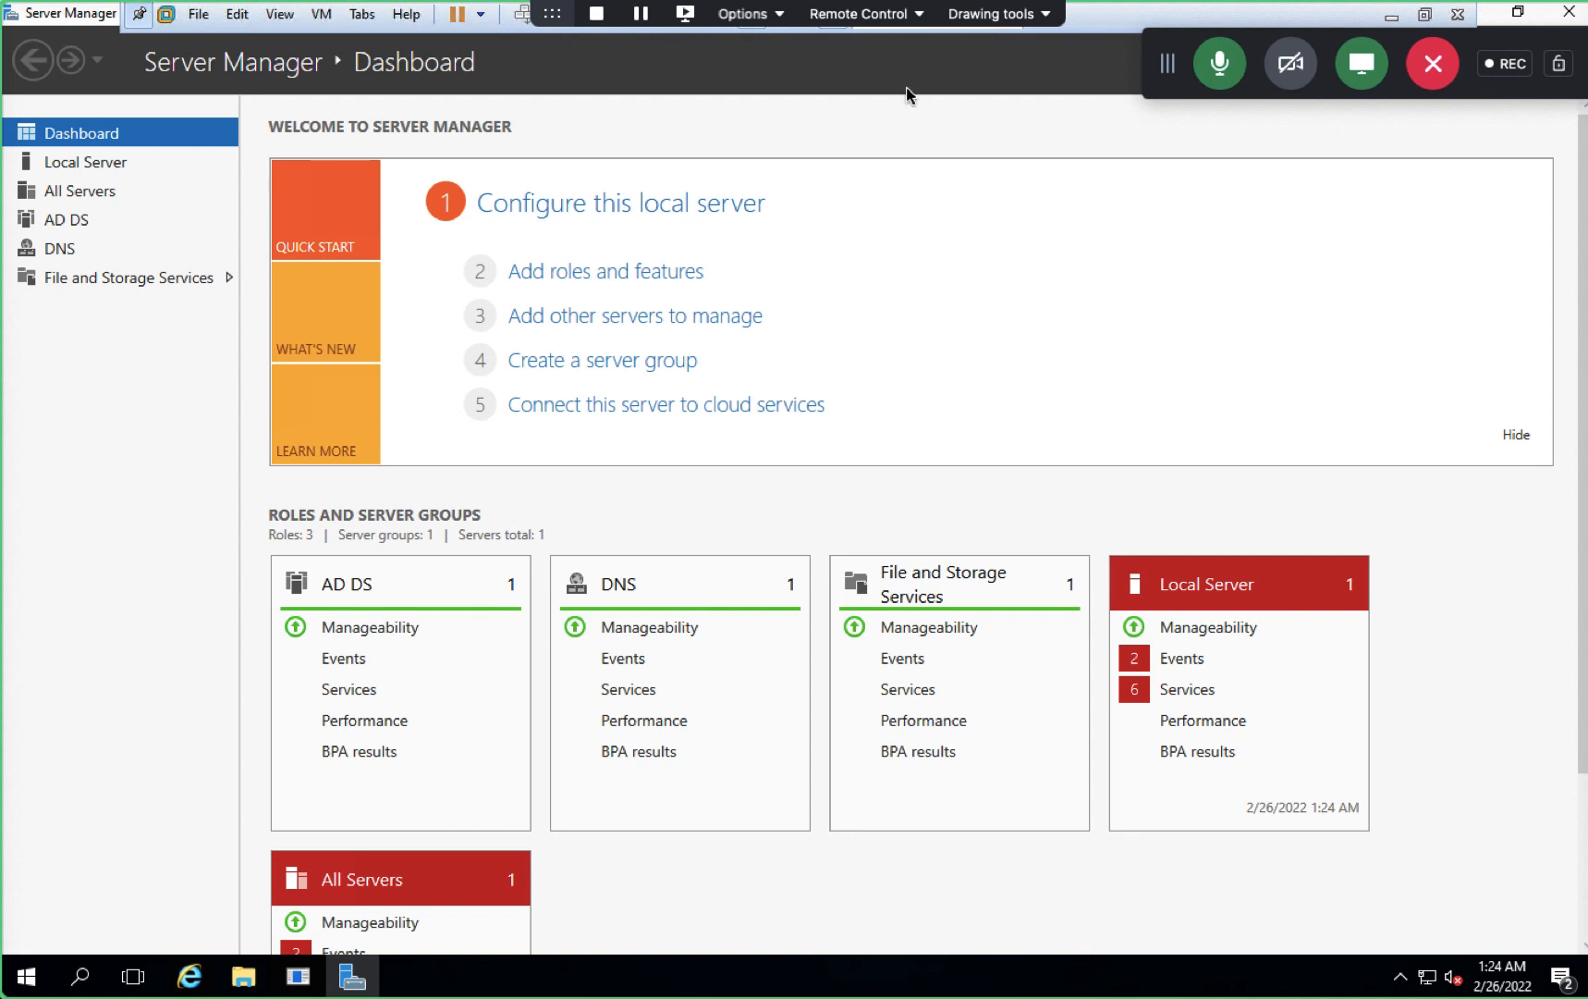
- Launch Active Directory Users and Computers from Server Manager Tools and select the cloudkaksha.in domain
left_click_drag(1165, 67, 956, 11)
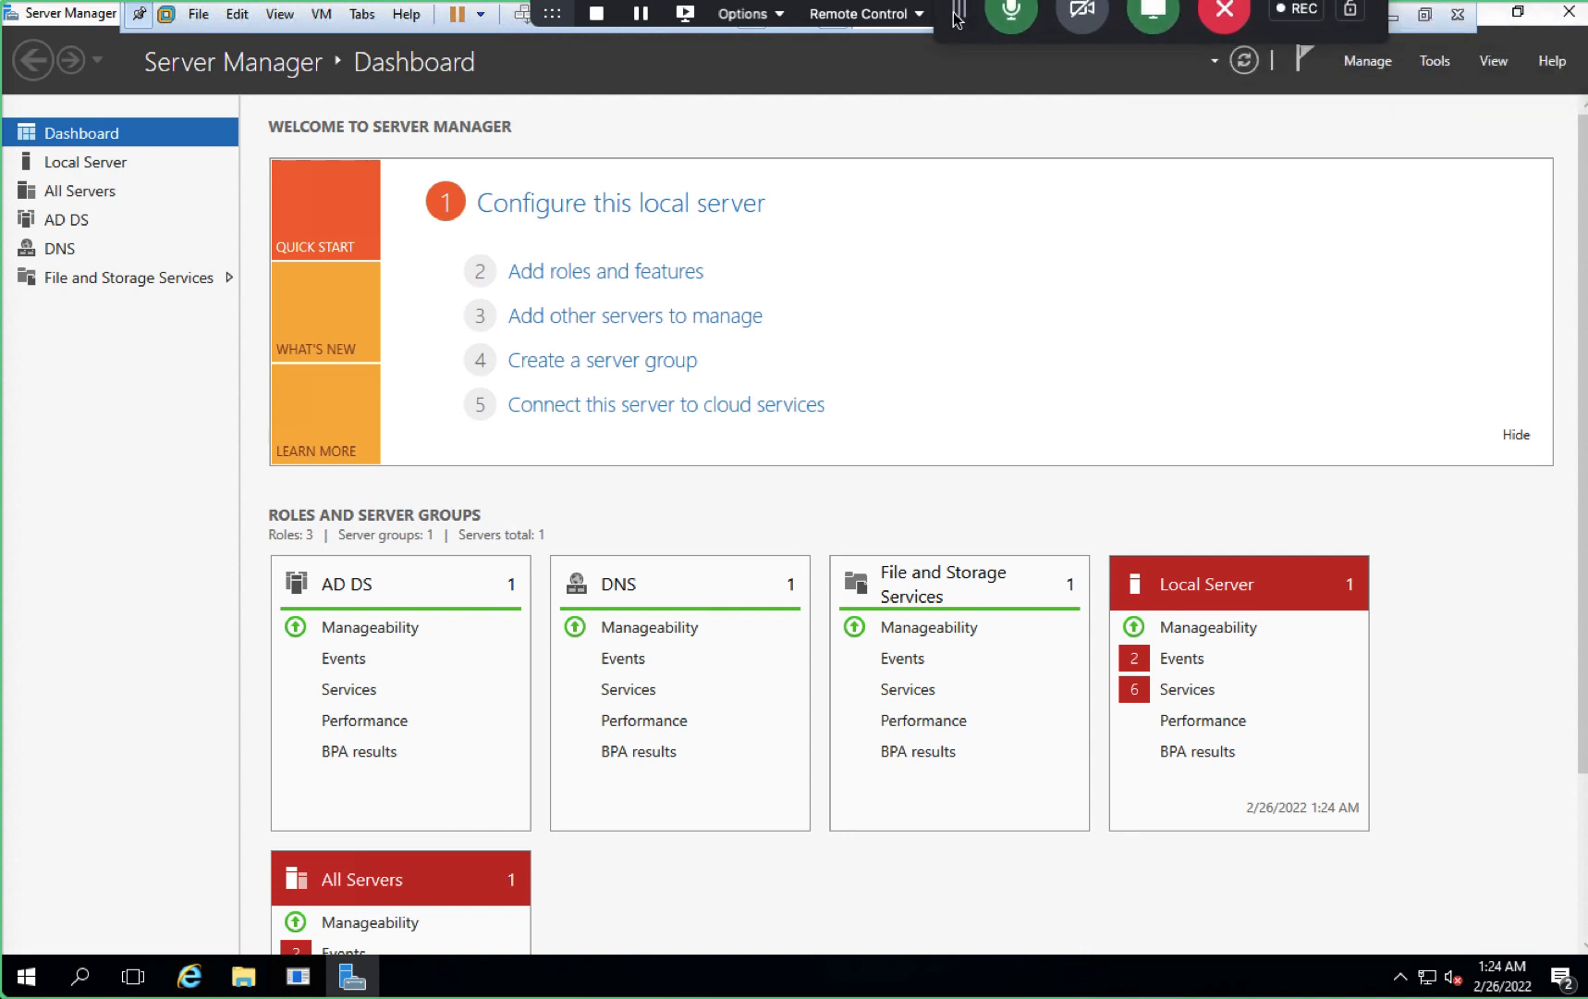
left_click(1434, 61)
left_click(1352, 186)
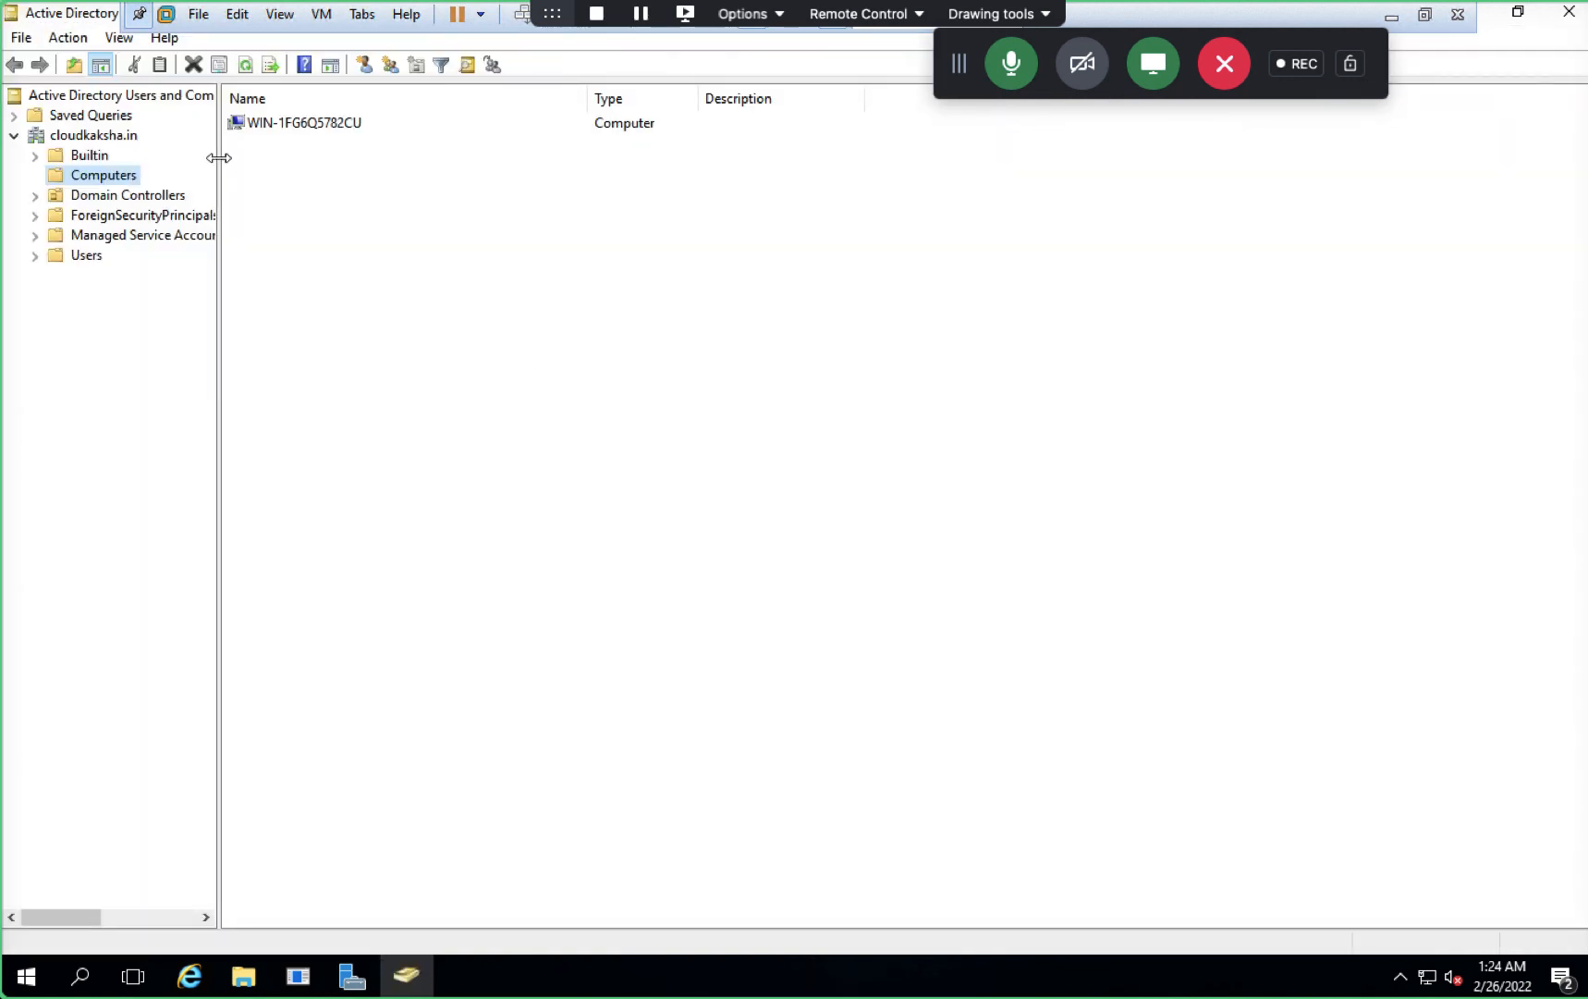
left_click_drag(219, 158, 314, 157)
left_click(87, 139)
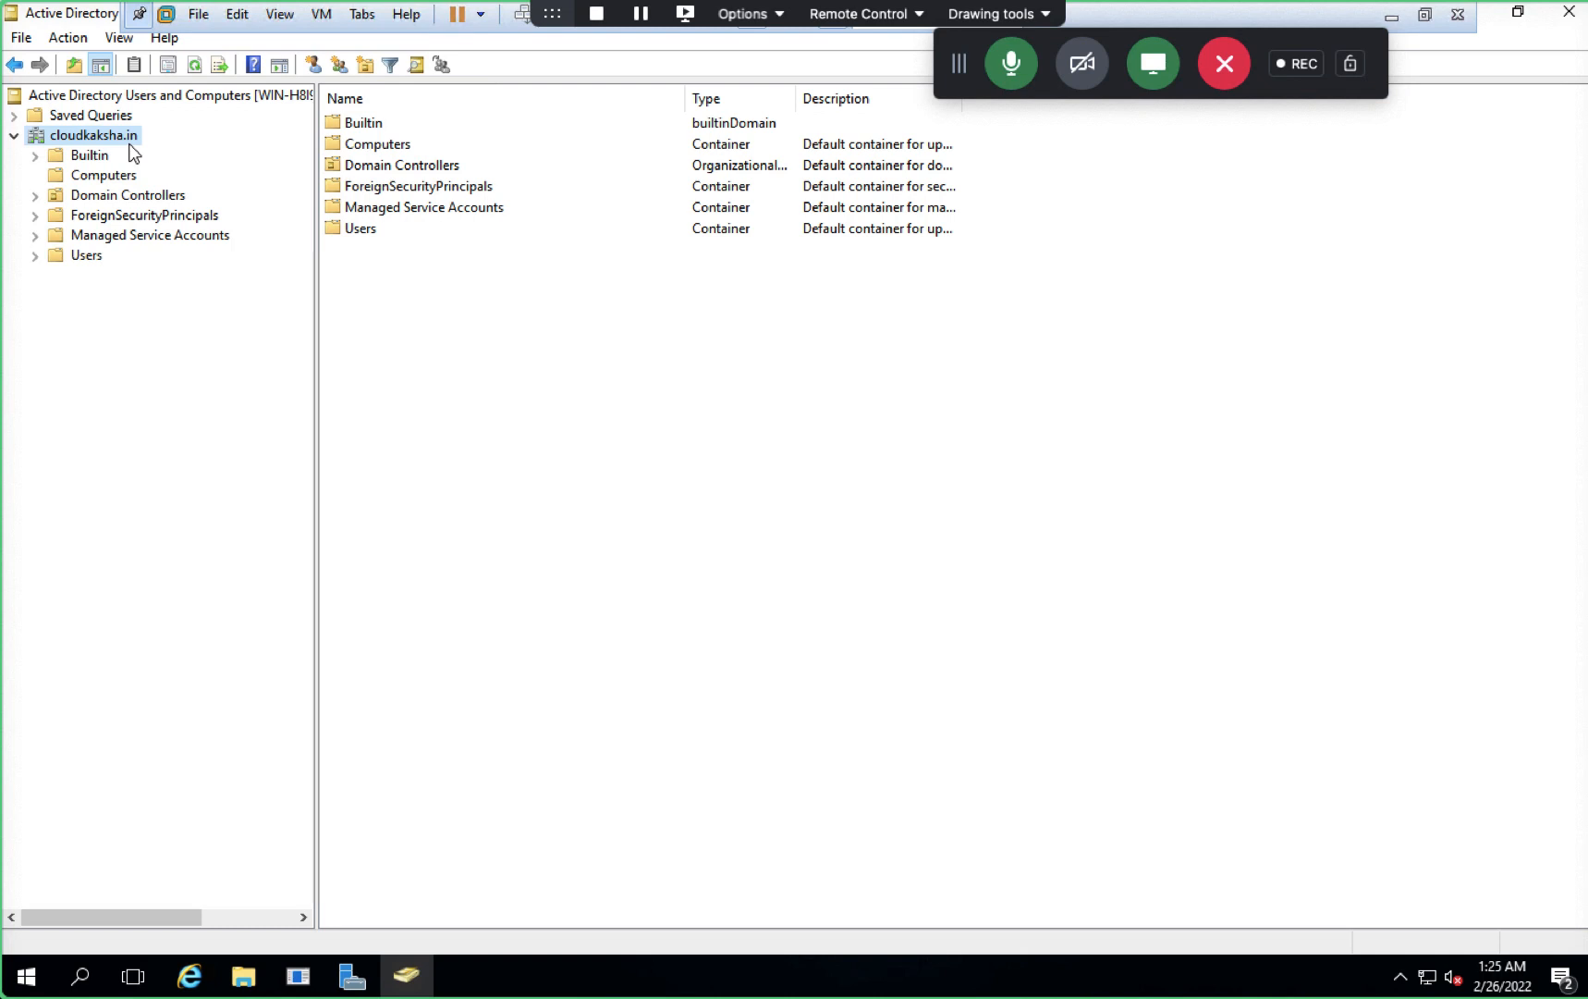
left_click(26, 985)
key("super+x")
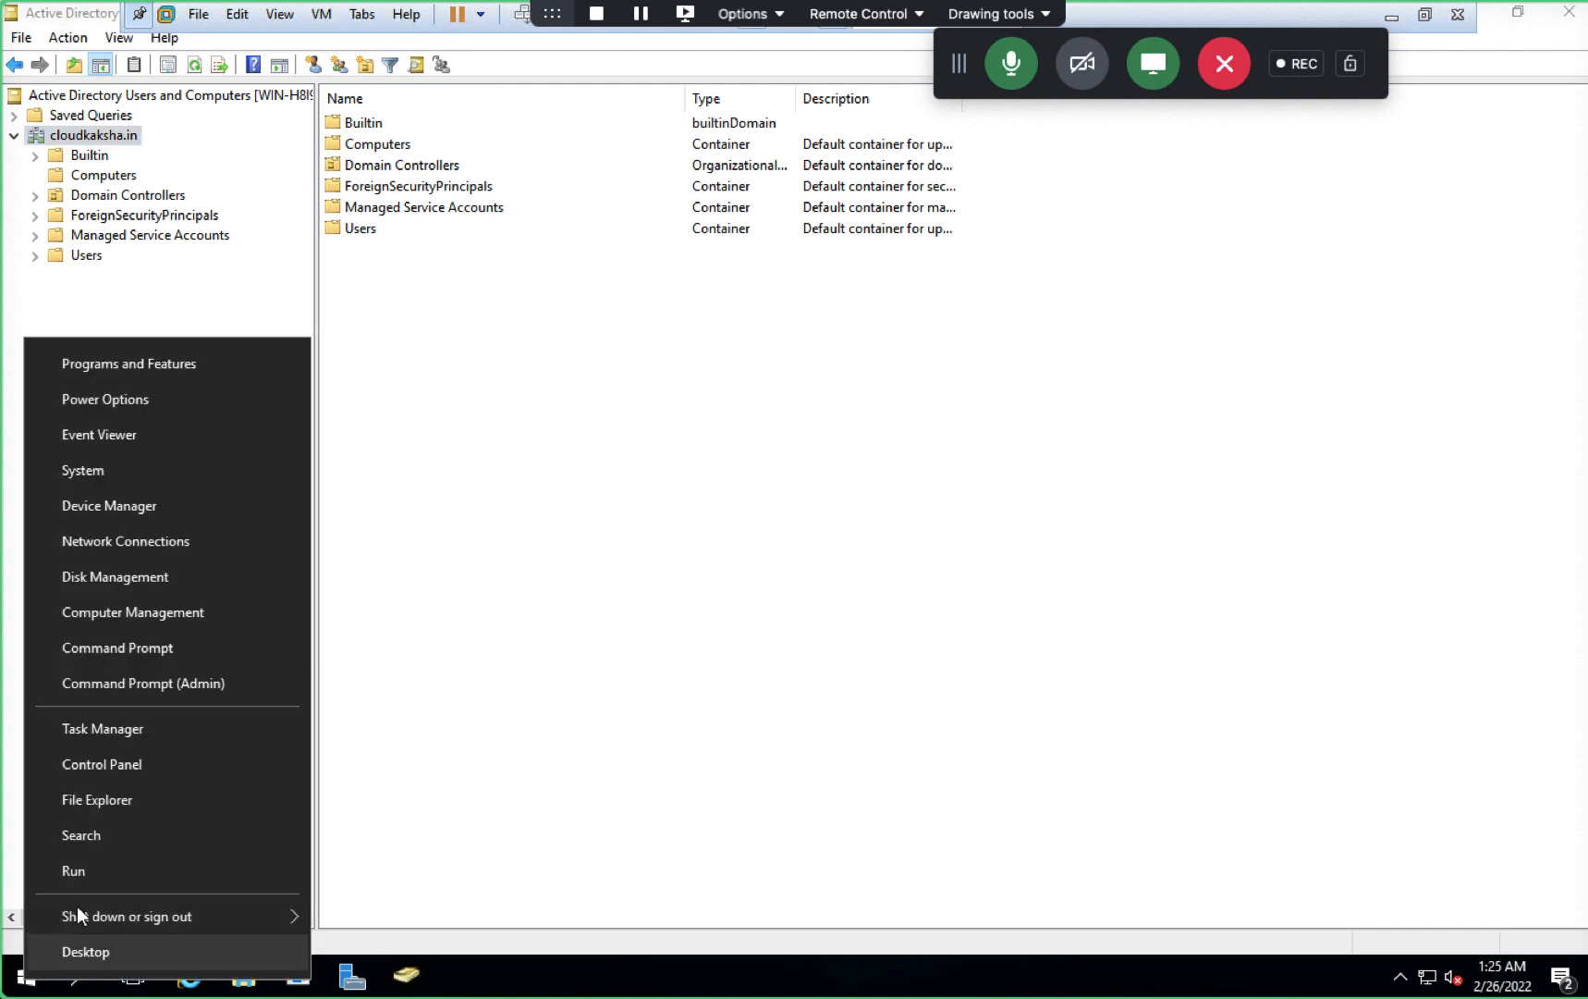
left_click(103, 870)
type("cmd")
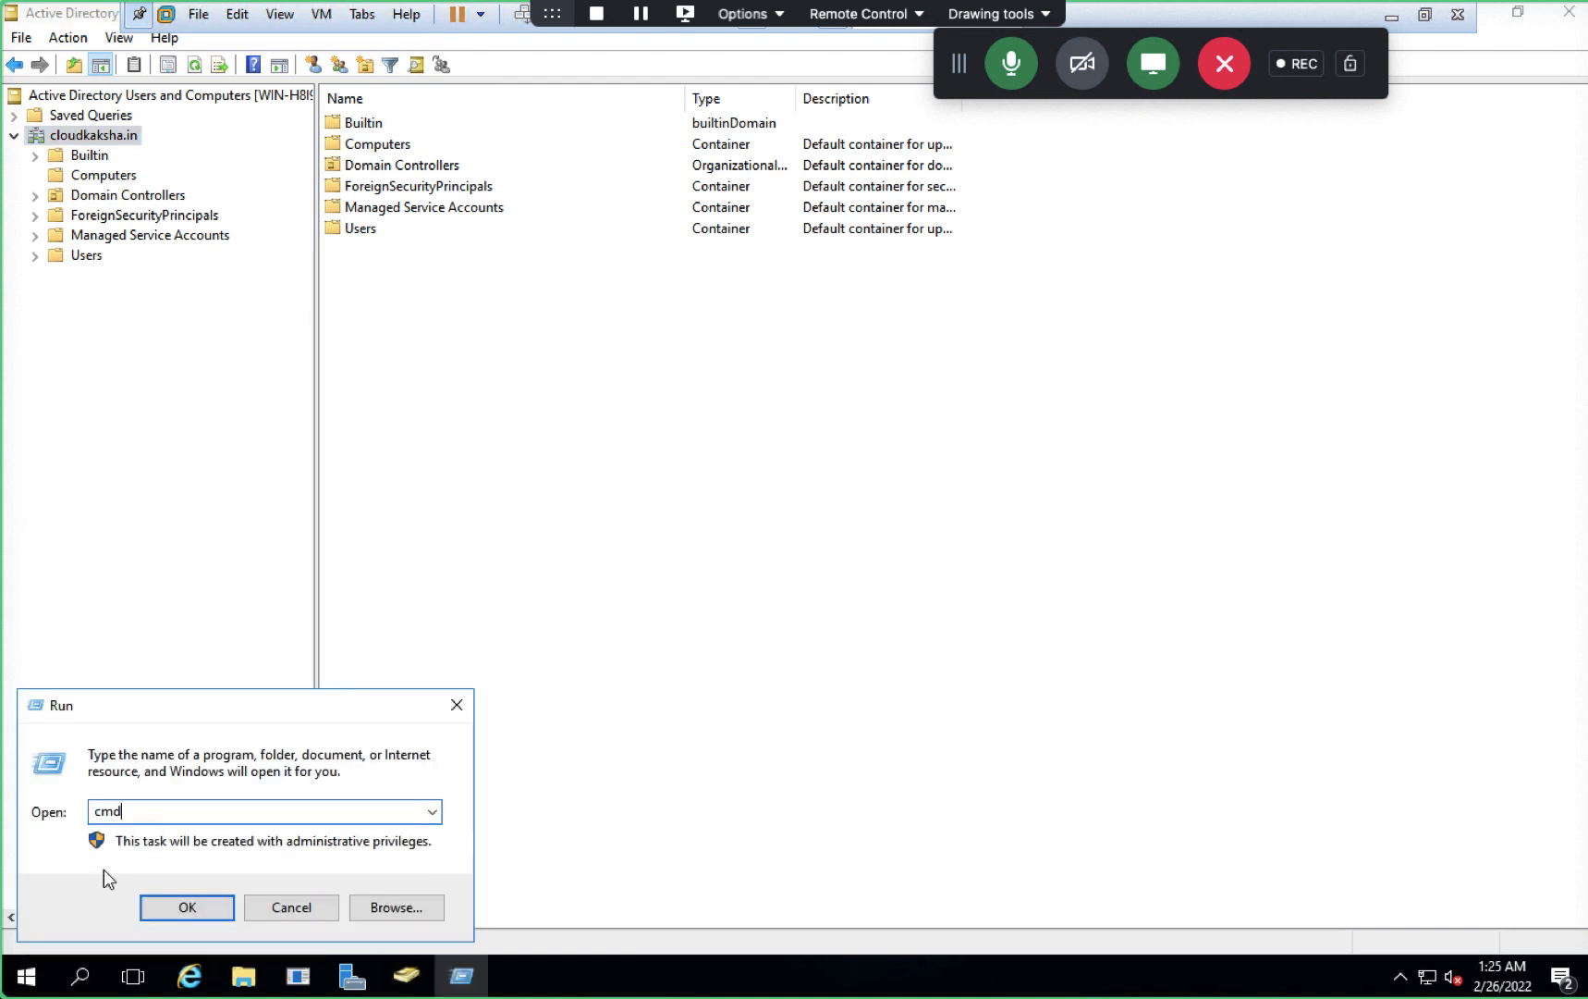
key("Return")
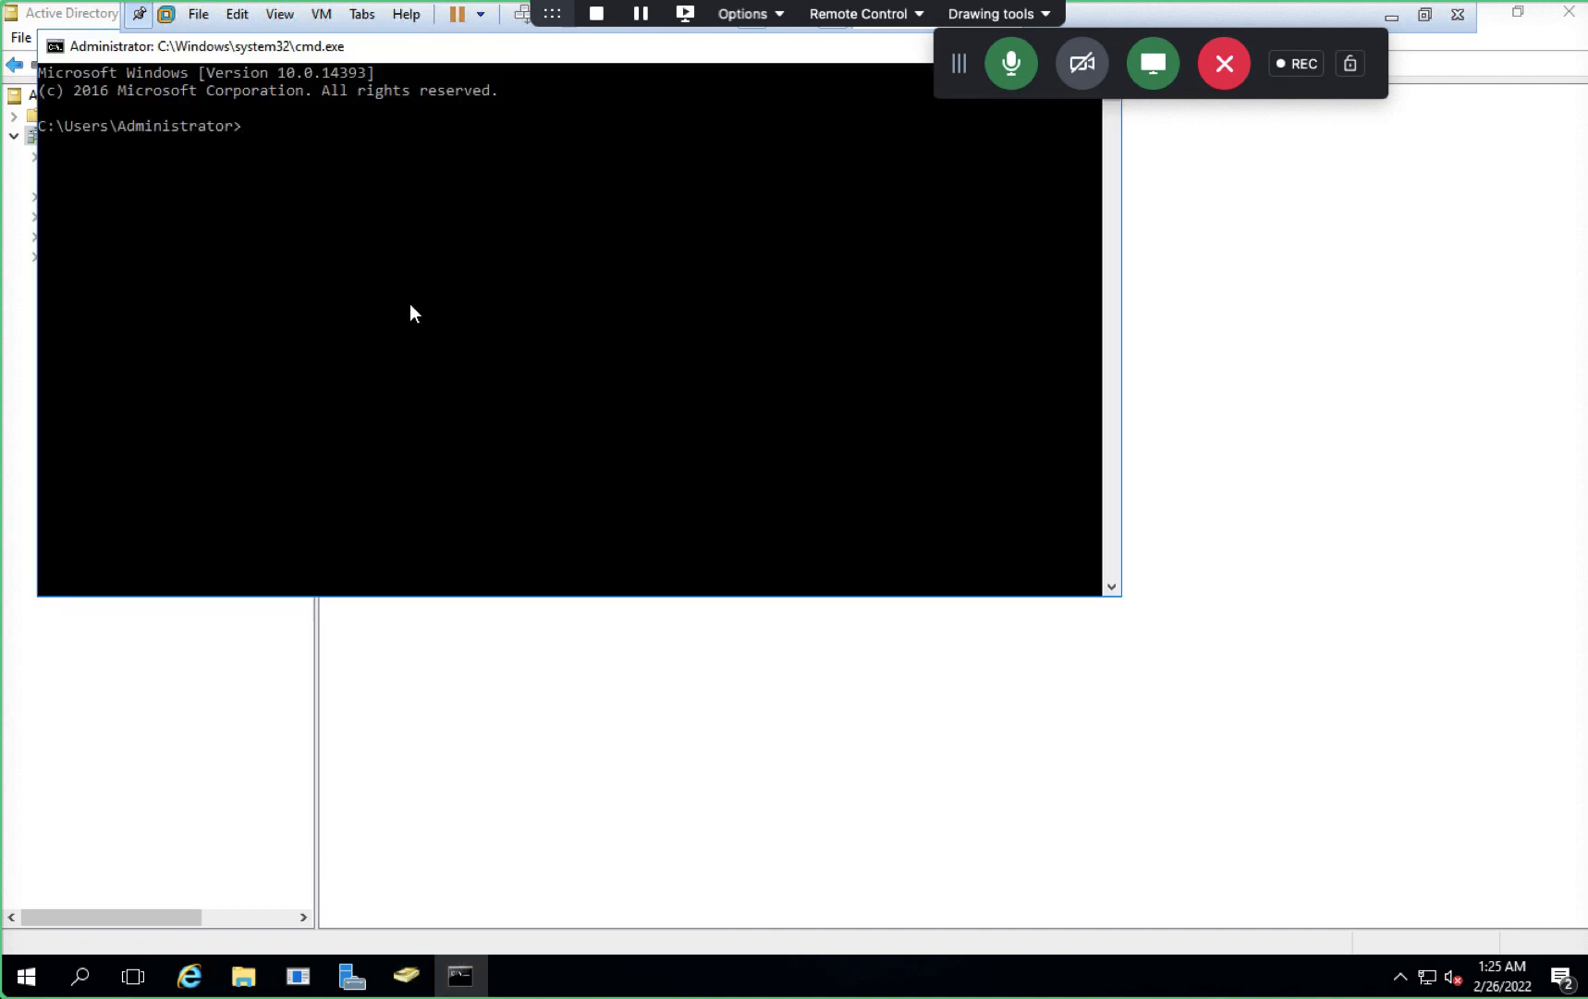
type("ping 192.168.1.19")
key("Return")
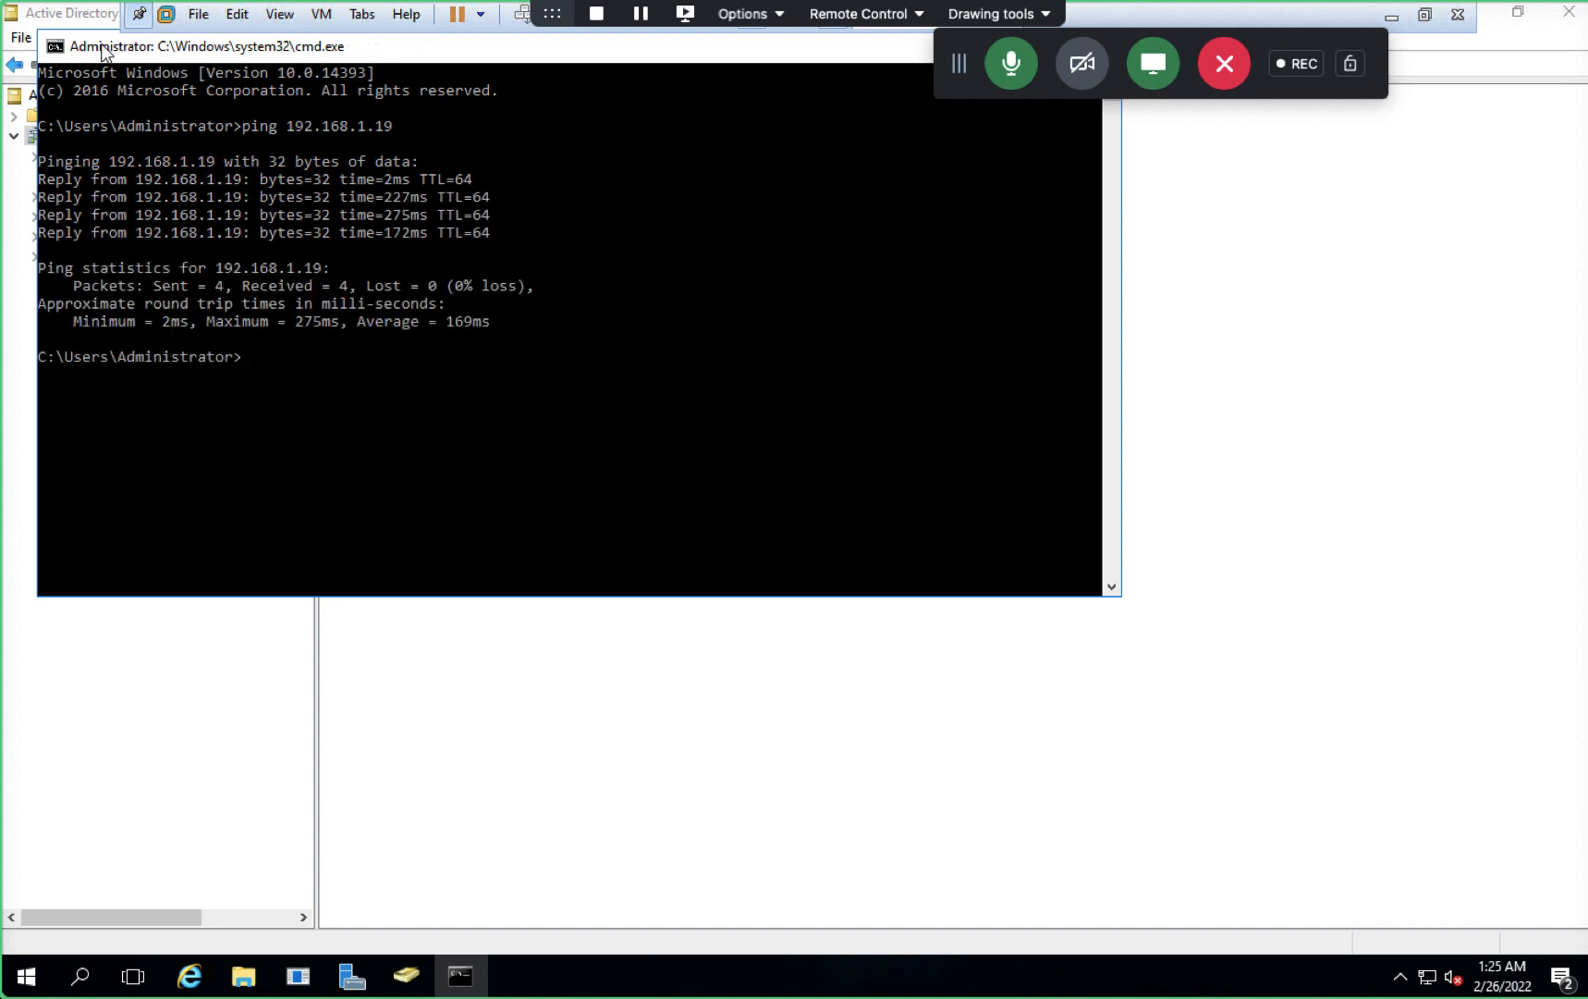
left_click_drag(102, 48, 131, 106)
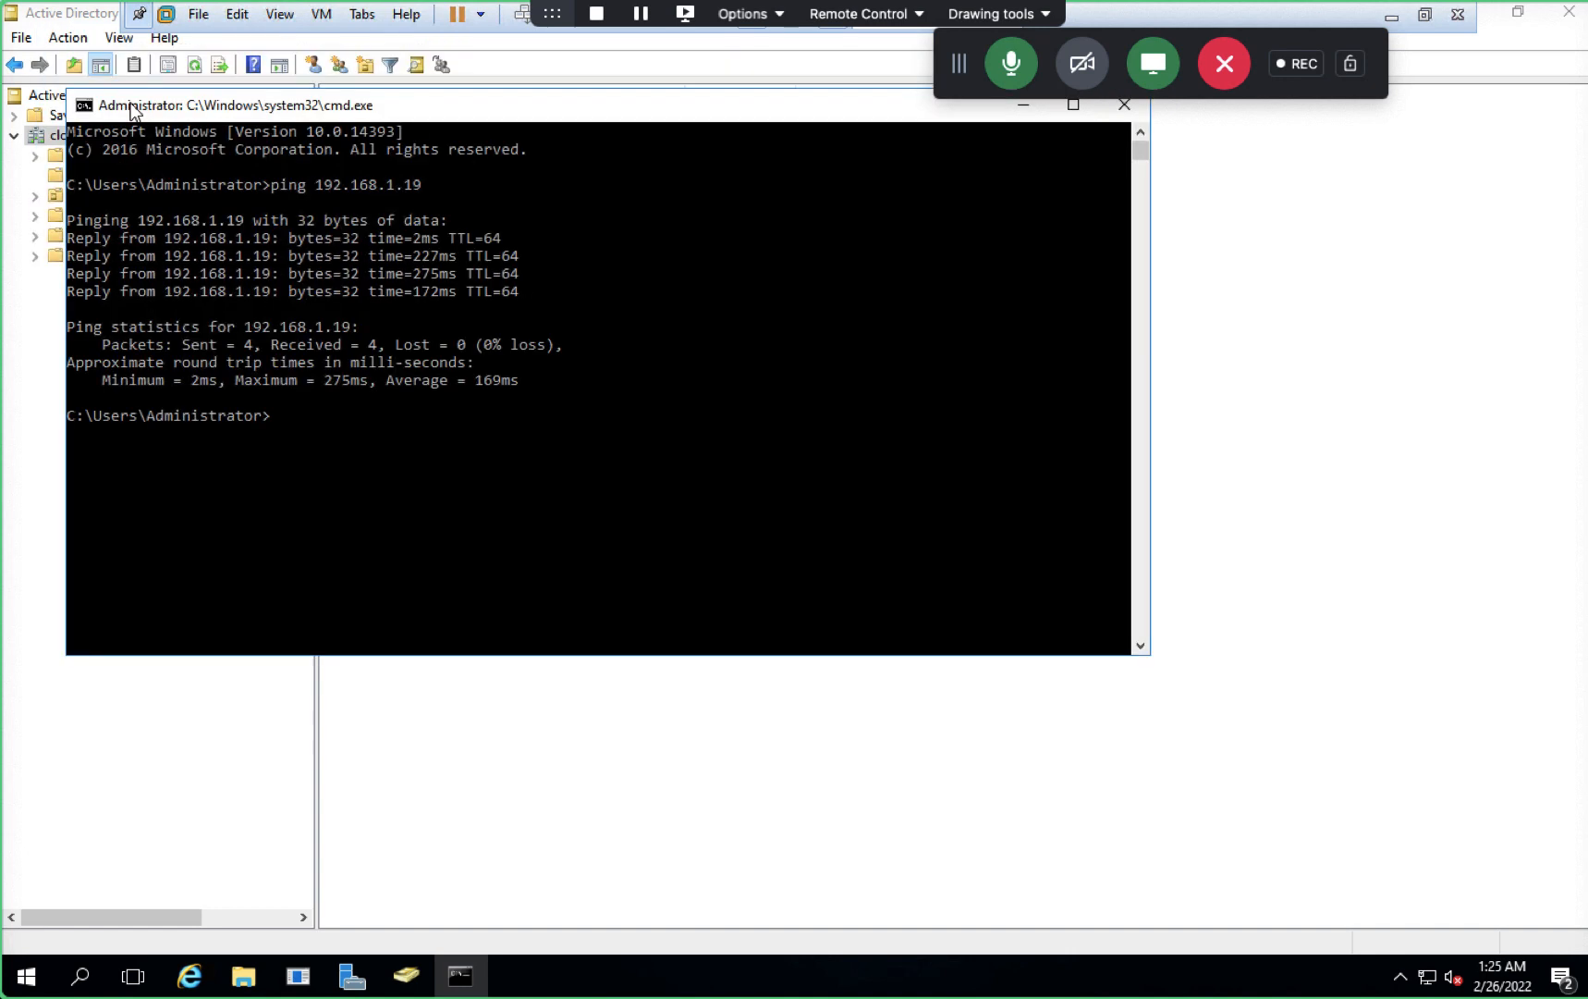
left_click(1123, 106)
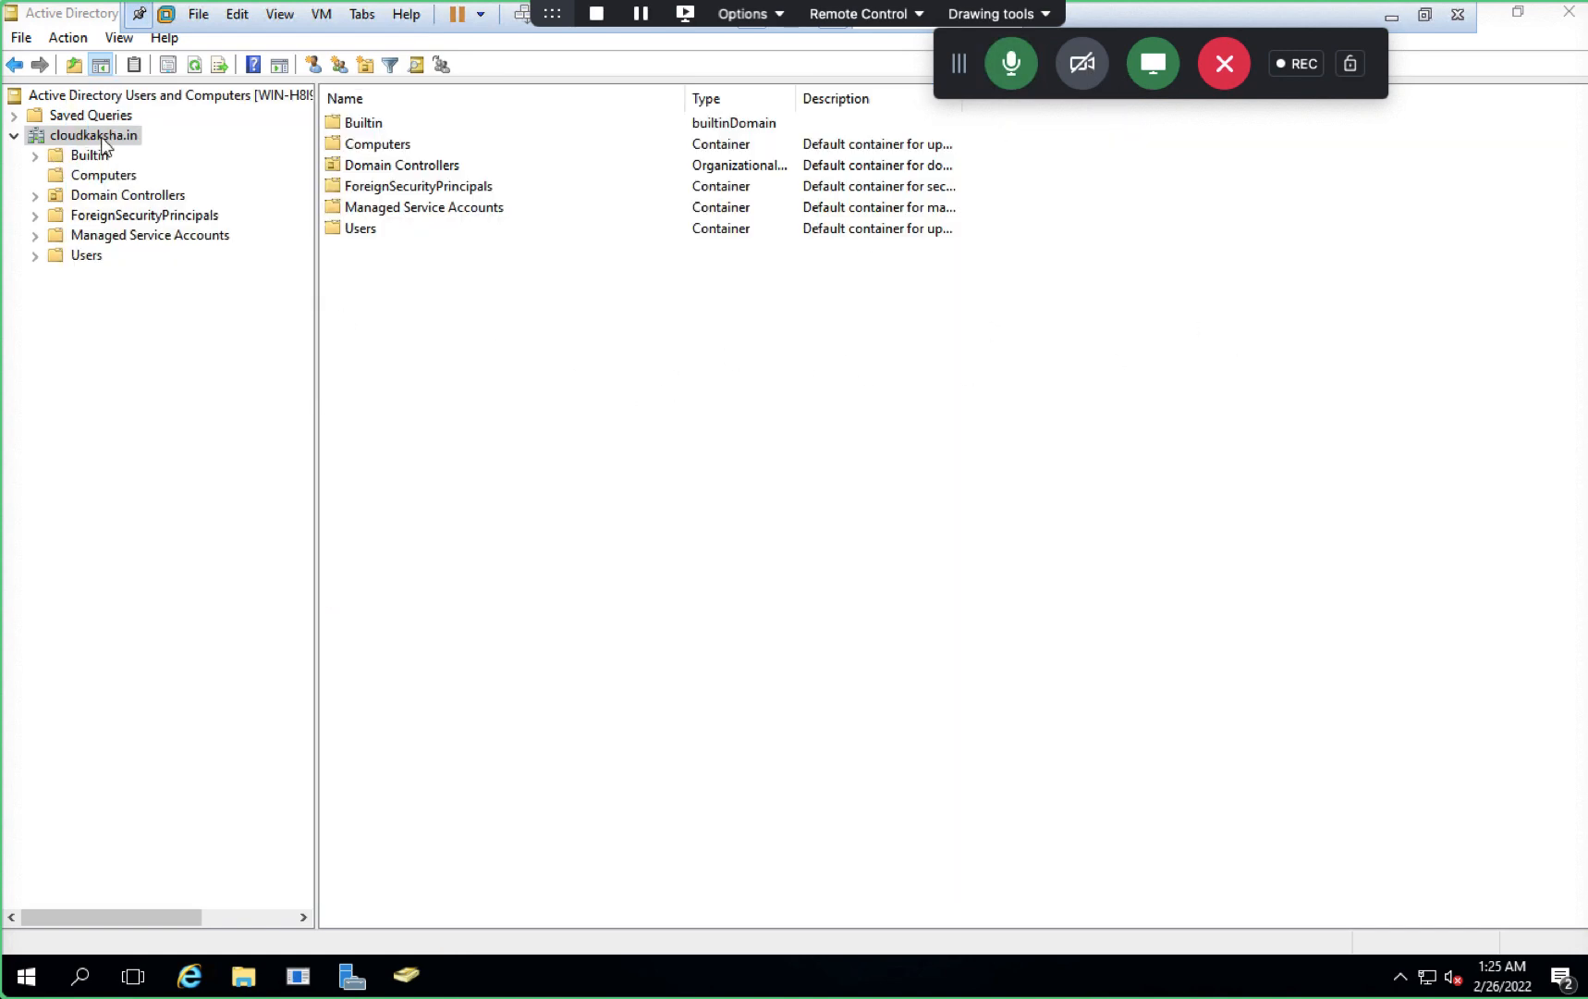
- Open the cloudkaksha.in Users container and select the tata user account
key("ctrl+Left")
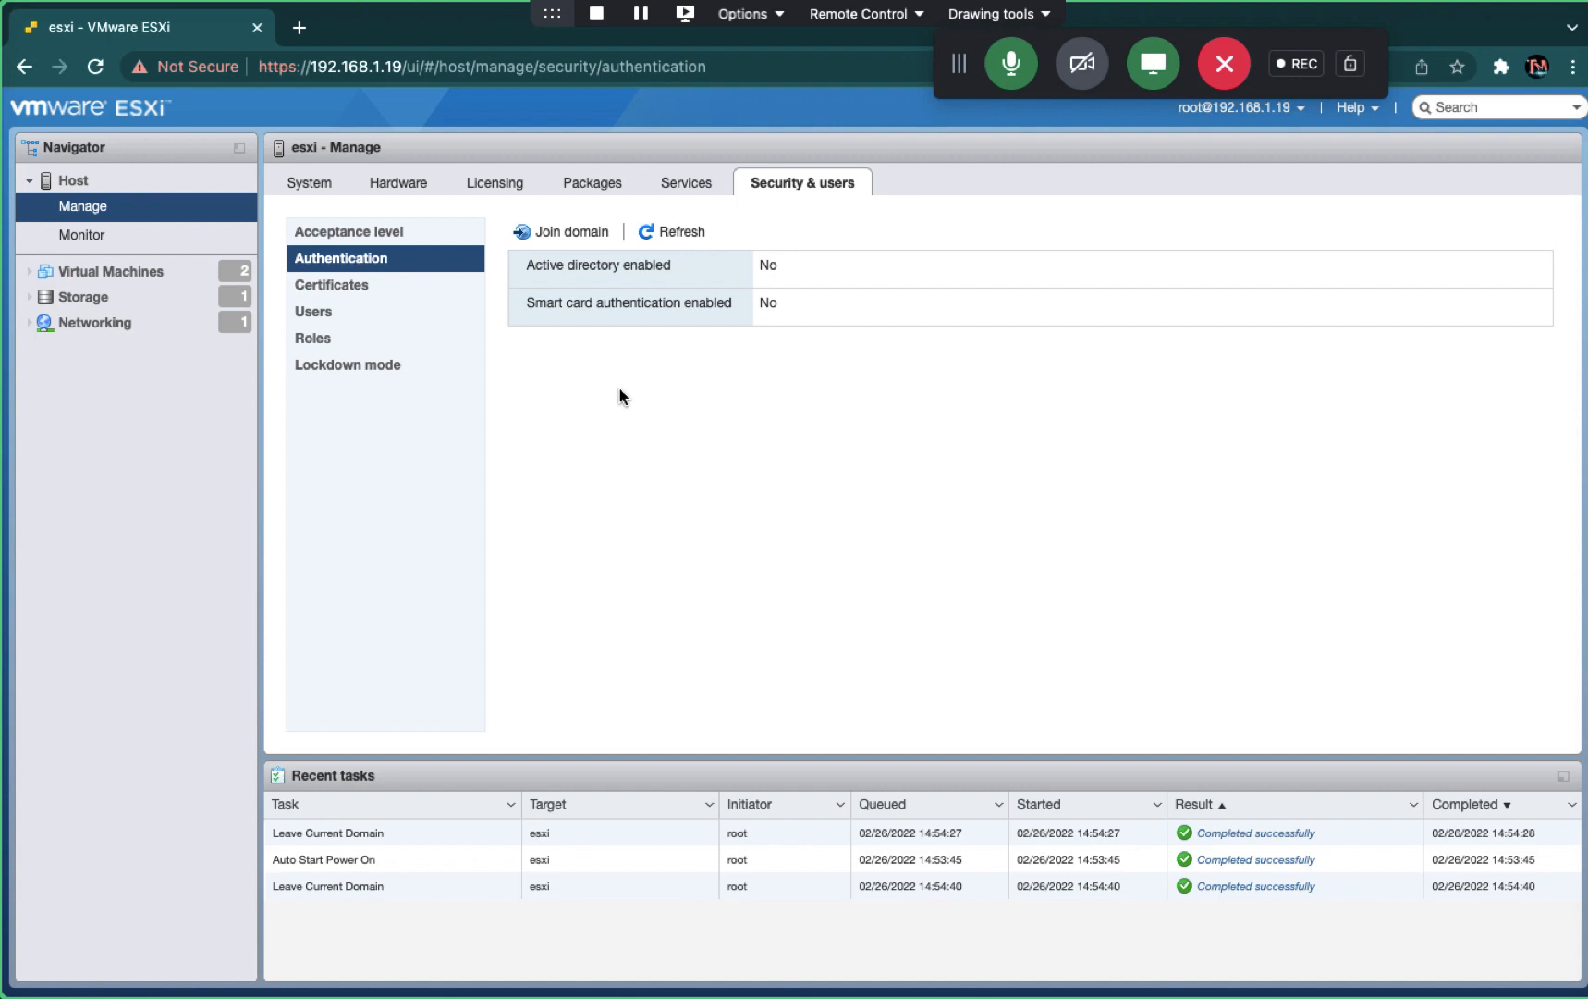
key("ctrl+Right")
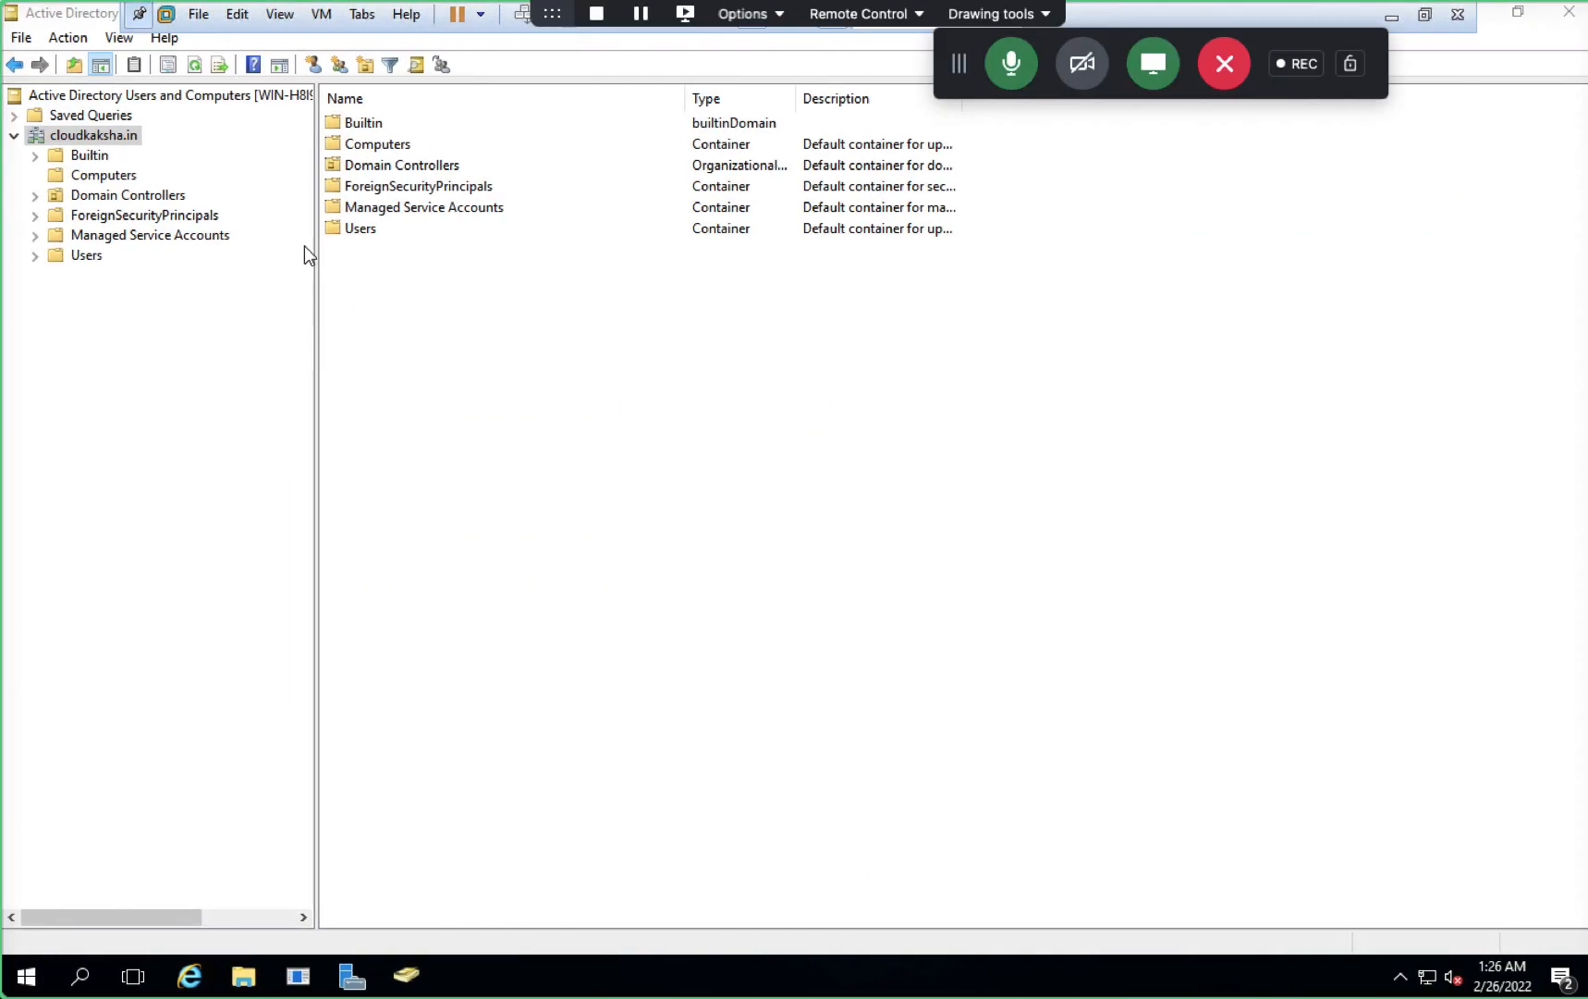
double_click(348, 232)
left_click(384, 231)
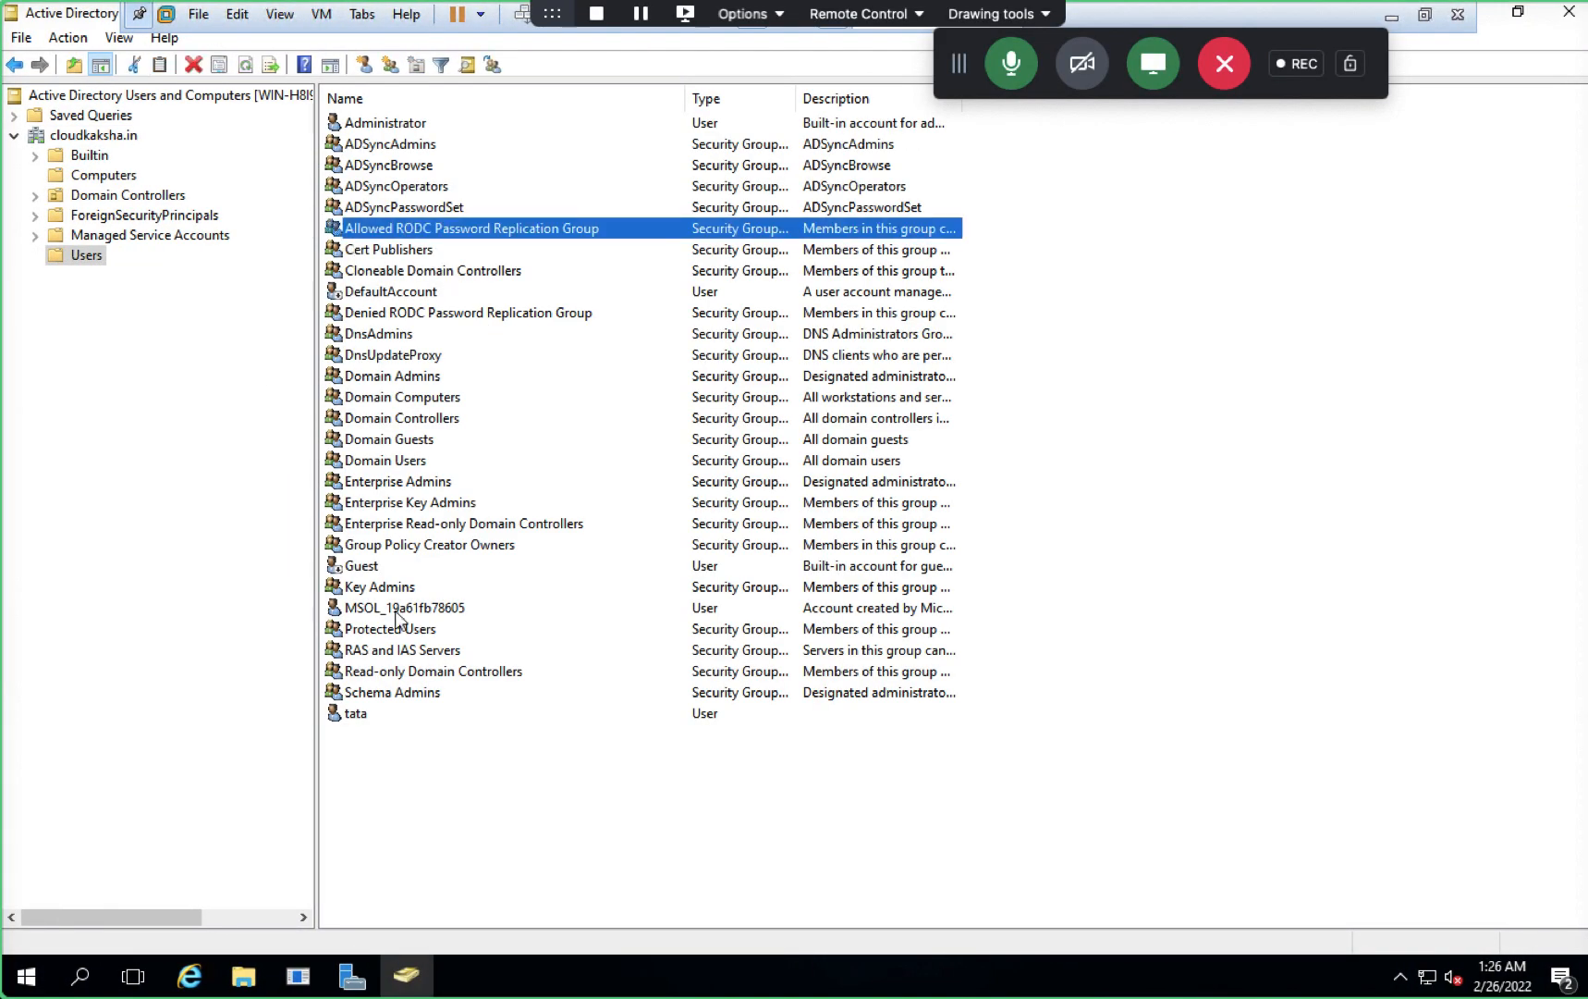
left_click(354, 716)
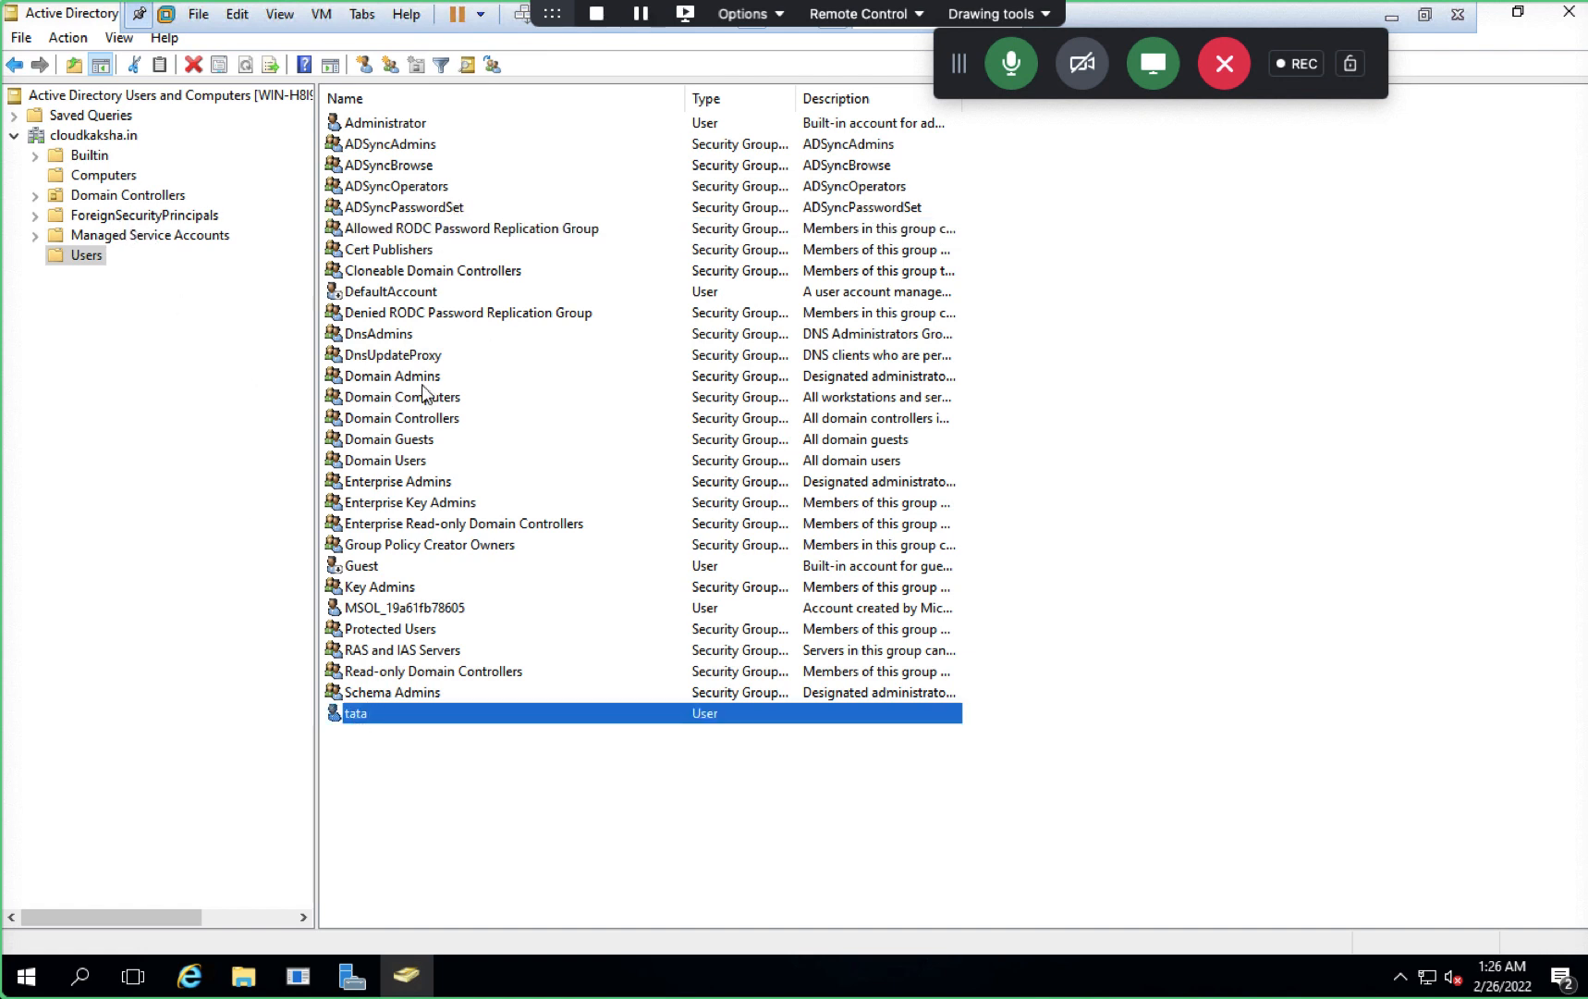
- Compare the ESXi authentication page with the server VM, then bring up the Run dialog
key("ctrl+Left")
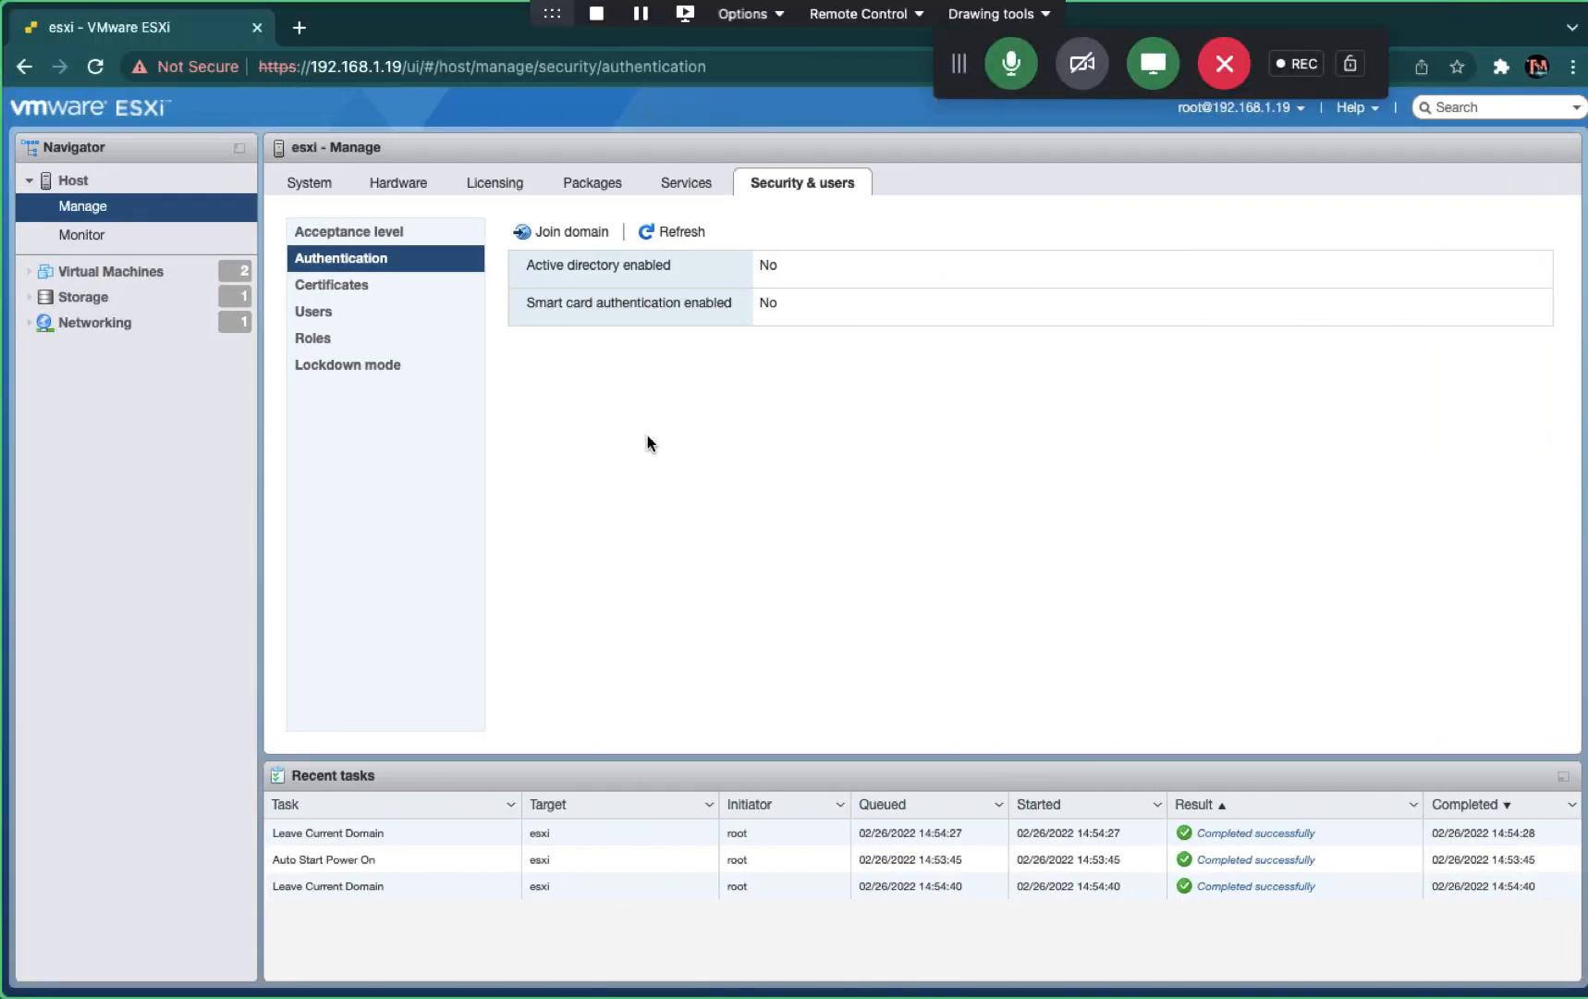
key("ctrl+Right")
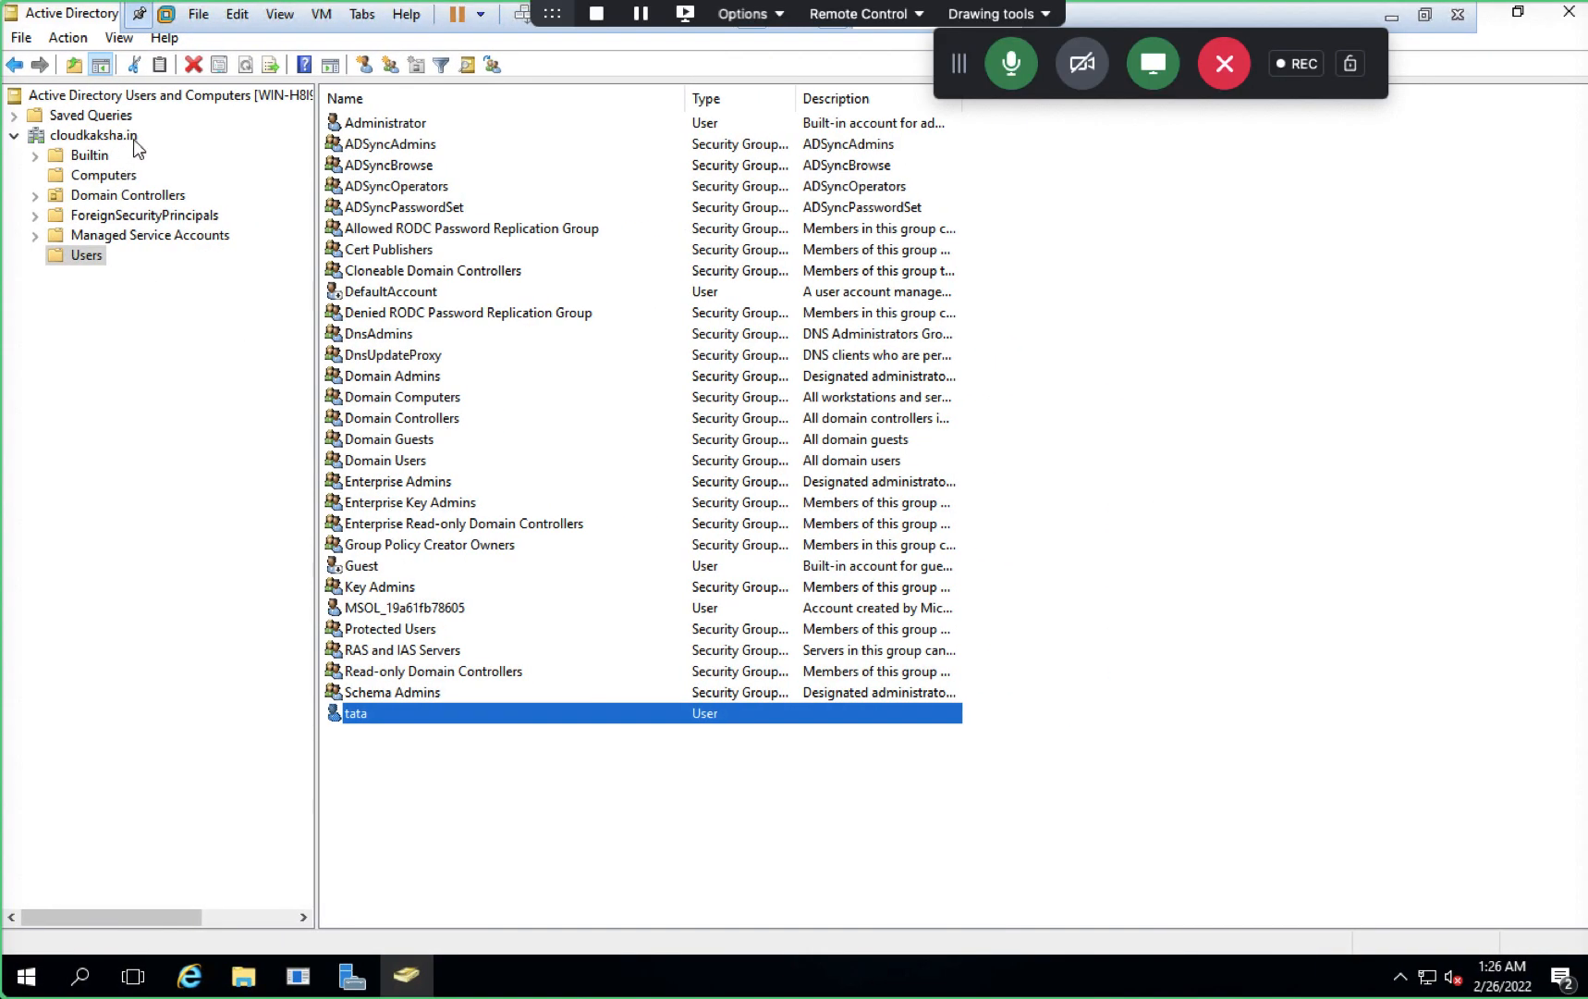
key("ctrl+Left")
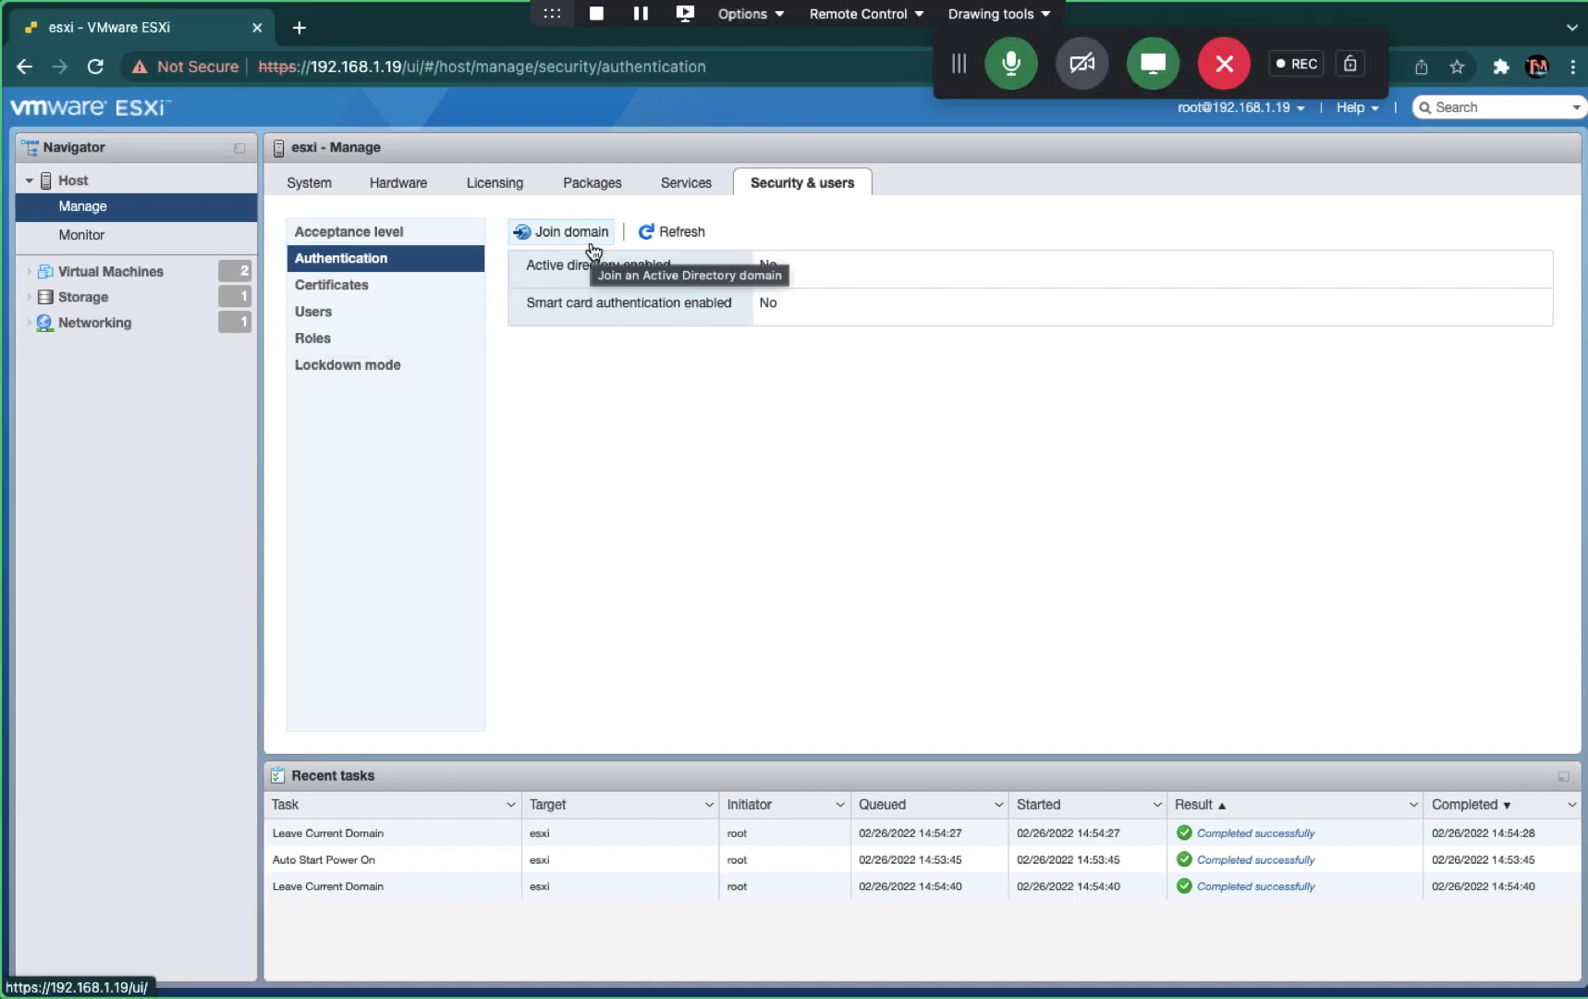
key("ctrl+Right")
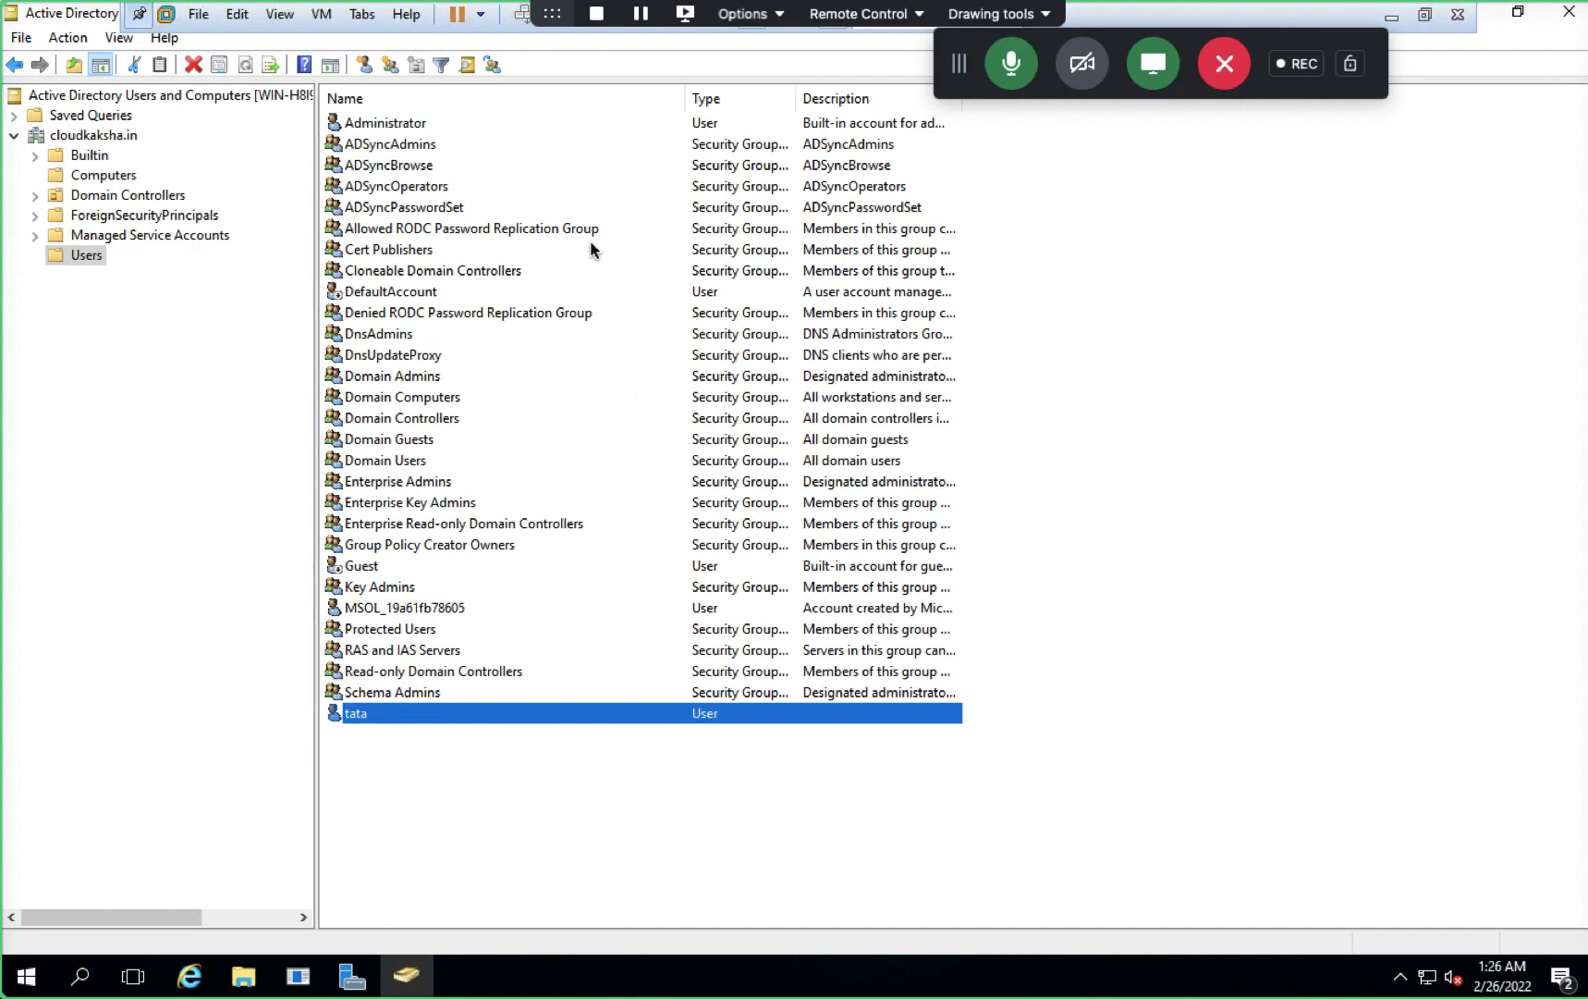
key("super+r")
- Run ipconfig in cmd to read the domain controller address 192.168.1.18, then close the console
key("Return")
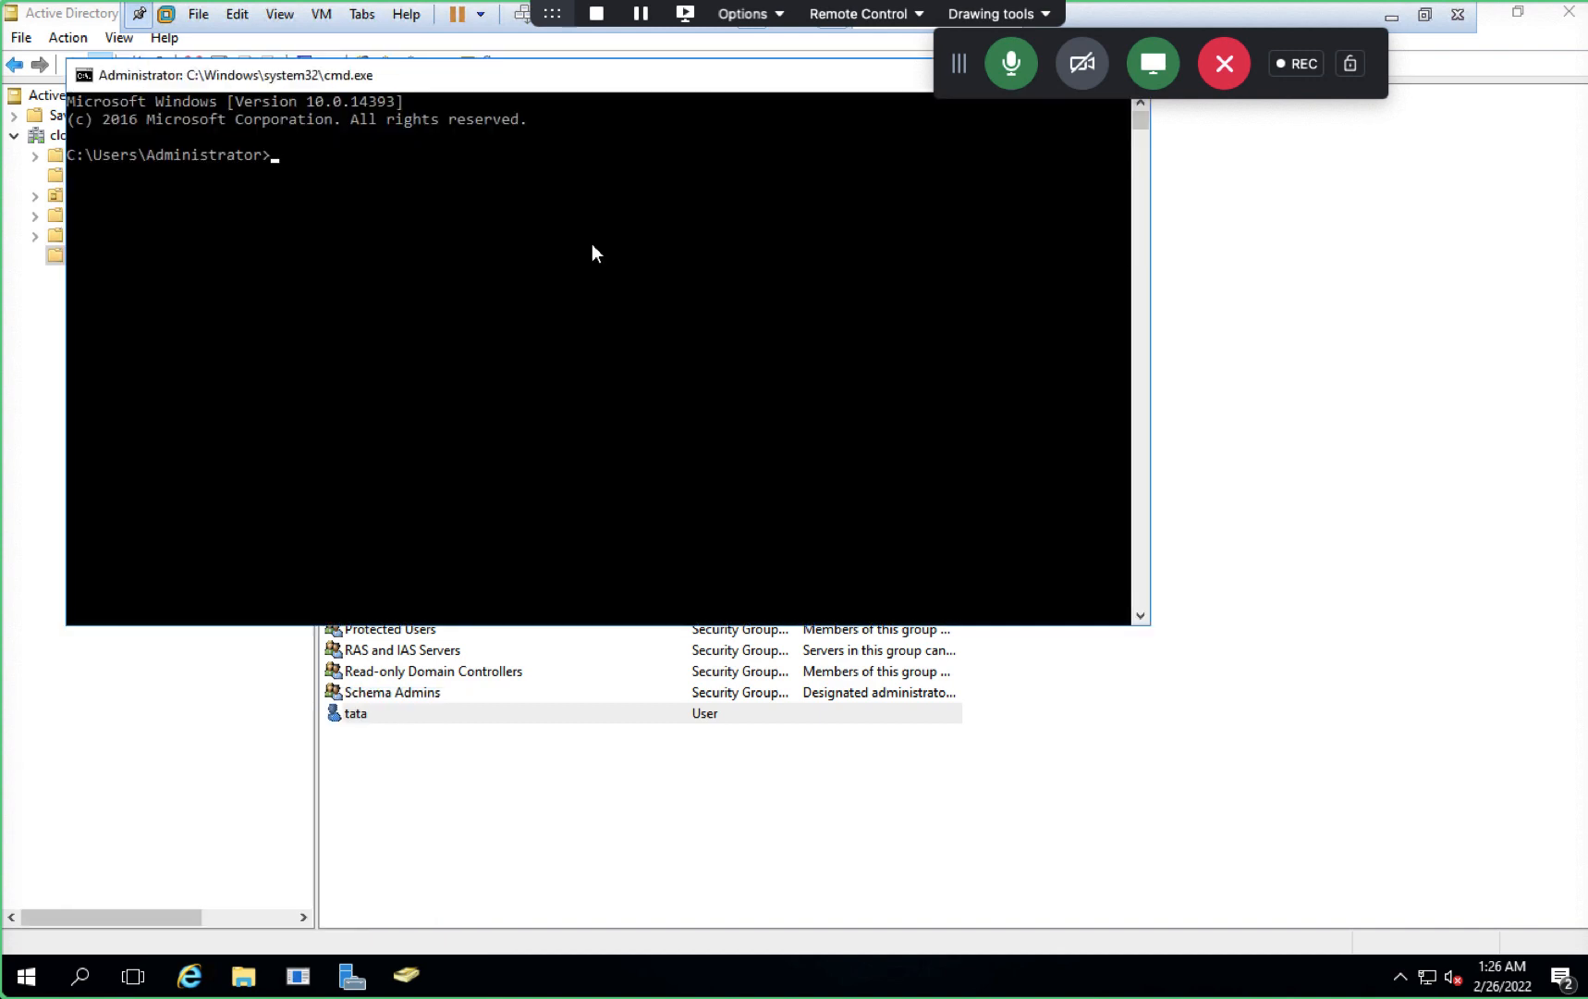
type("ipcon")
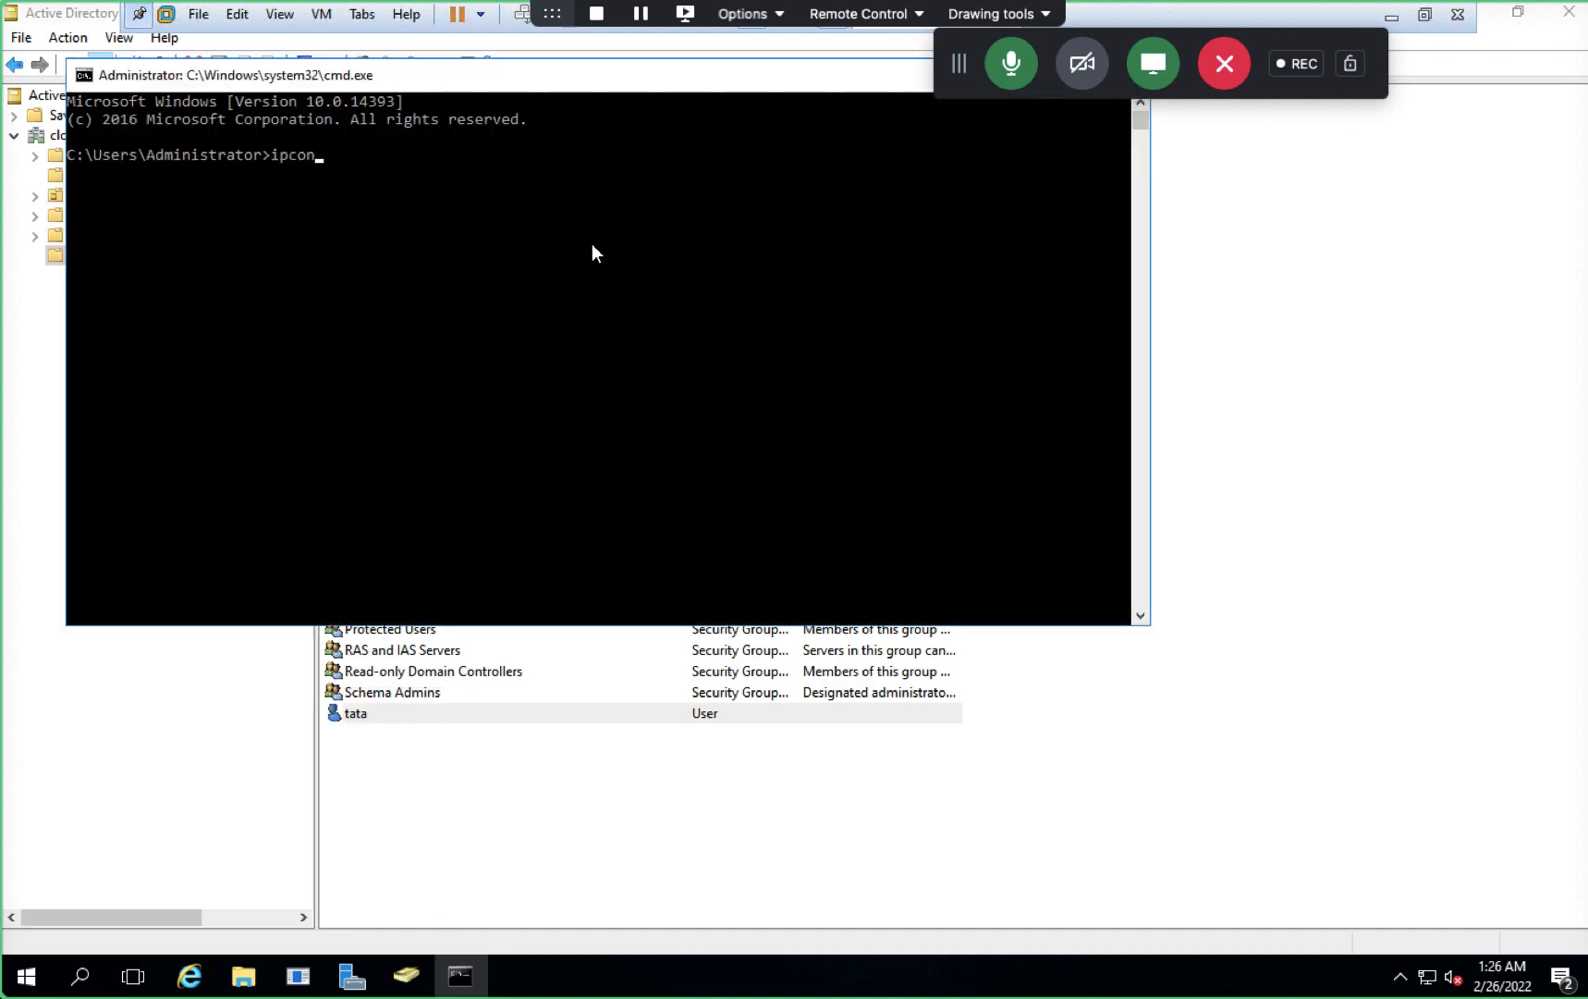
type("fig")
key("Return")
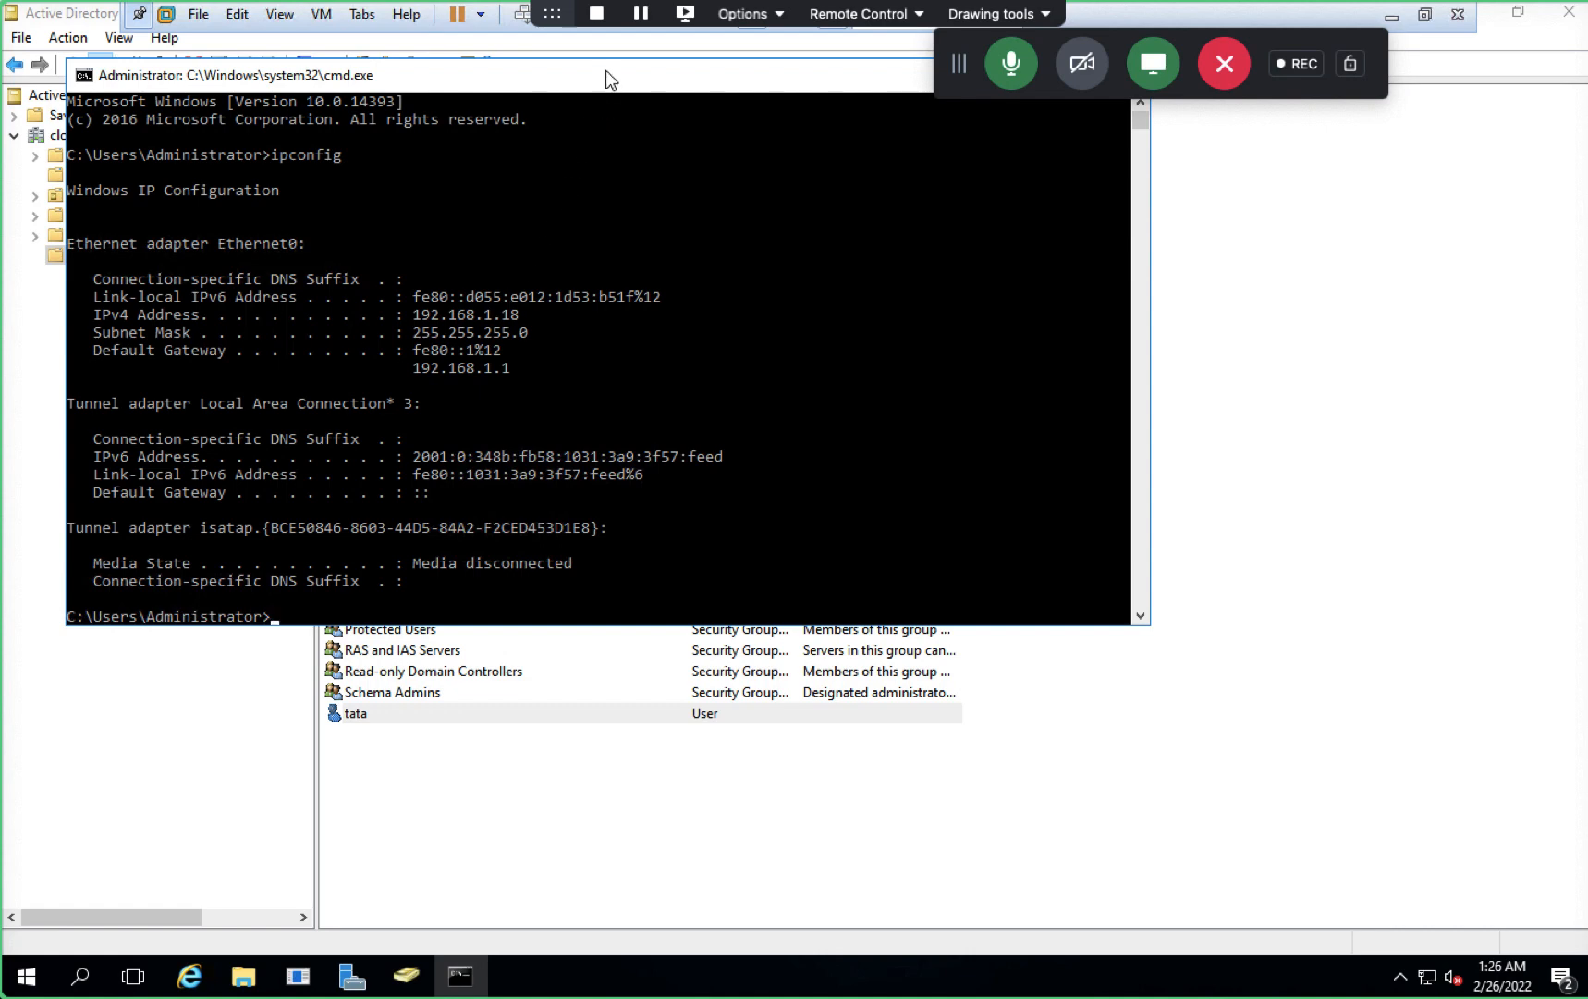
left_click_drag(609, 79, 598, 297)
left_click(1132, 292)
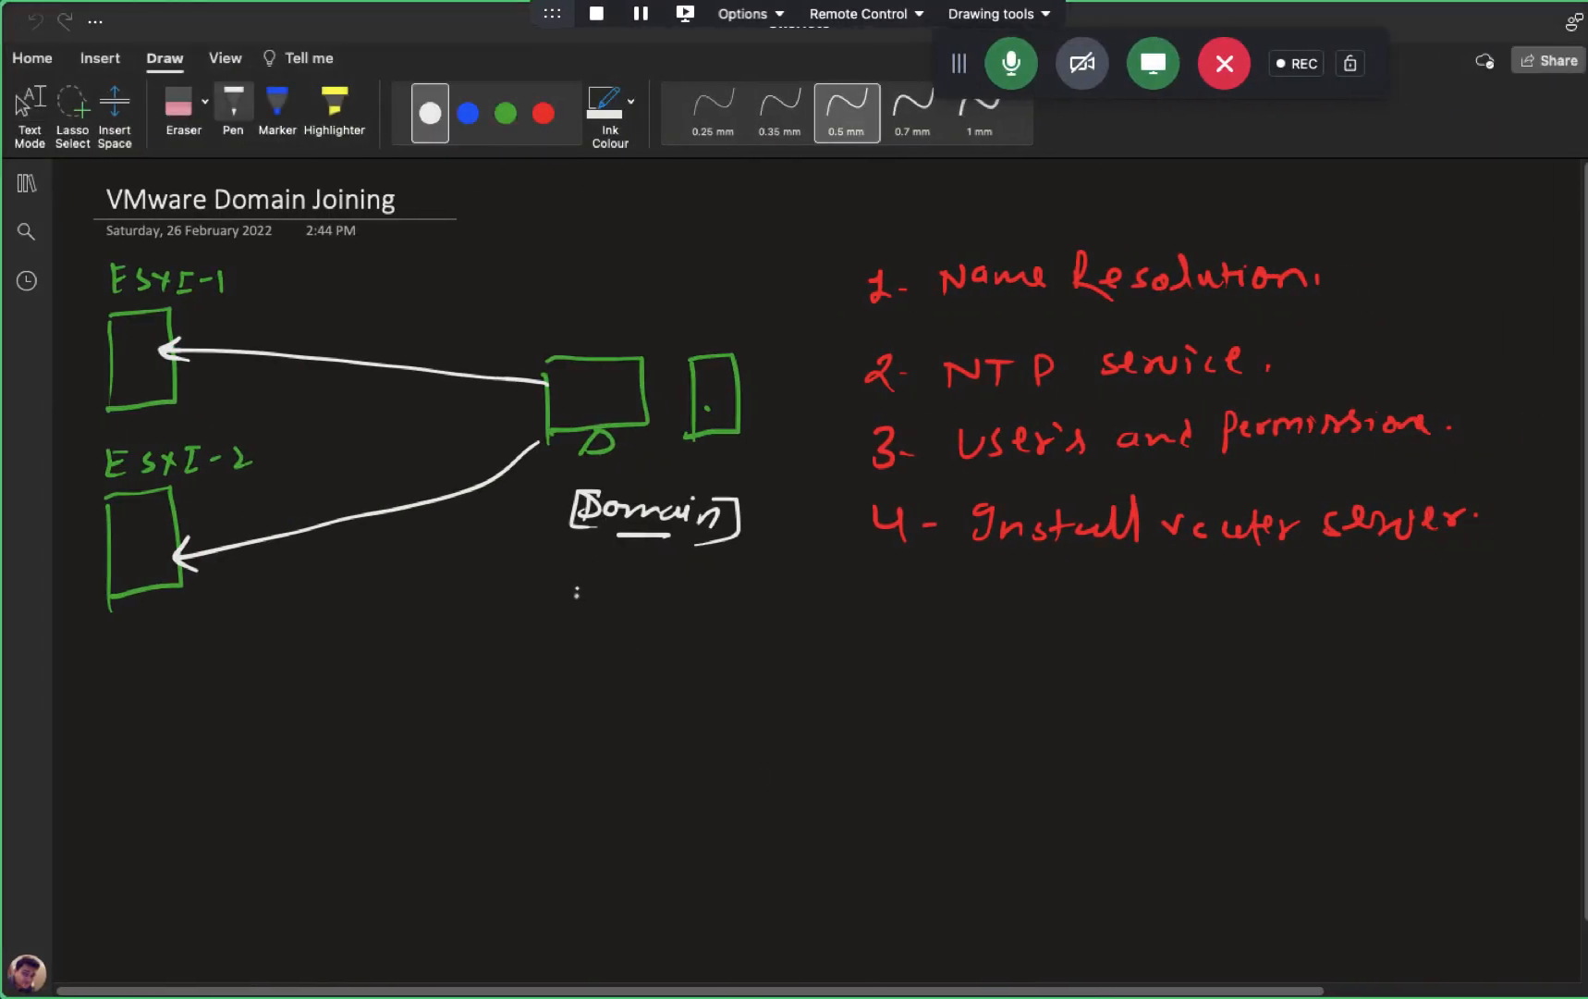
- Handwrite the domain controller IP 192.168.1.18 below Domain on the diagram
left_click_drag(575, 588, 576, 620)
left_click_drag(598, 595, 589, 617)
left_click_drag(603, 596, 644, 611)
left_click(627, 612)
mouse_move(660, 607)
left_mouse_down()
mouse_move(716, 610)
mouse_move(737, 591)
left_mouse_up()
left_click(680, 608)
left_click(704, 603)
- Handwrite 192.168.1.19 below ESXI-2 and draw an arrow linking the two addresses
mouse_move(84, 659)
left_mouse_down()
mouse_move(85, 685)
mouse_move(134, 669)
left_mouse_up()
left_click_drag(139, 663, 154, 671)
left_click_drag(175, 650, 174, 661)
mouse_move(187, 651)
left_mouse_down()
mouse_move(270, 651)
mouse_move(269, 666)
left_mouse_up()
left_click(214, 657)
left_click(232, 651)
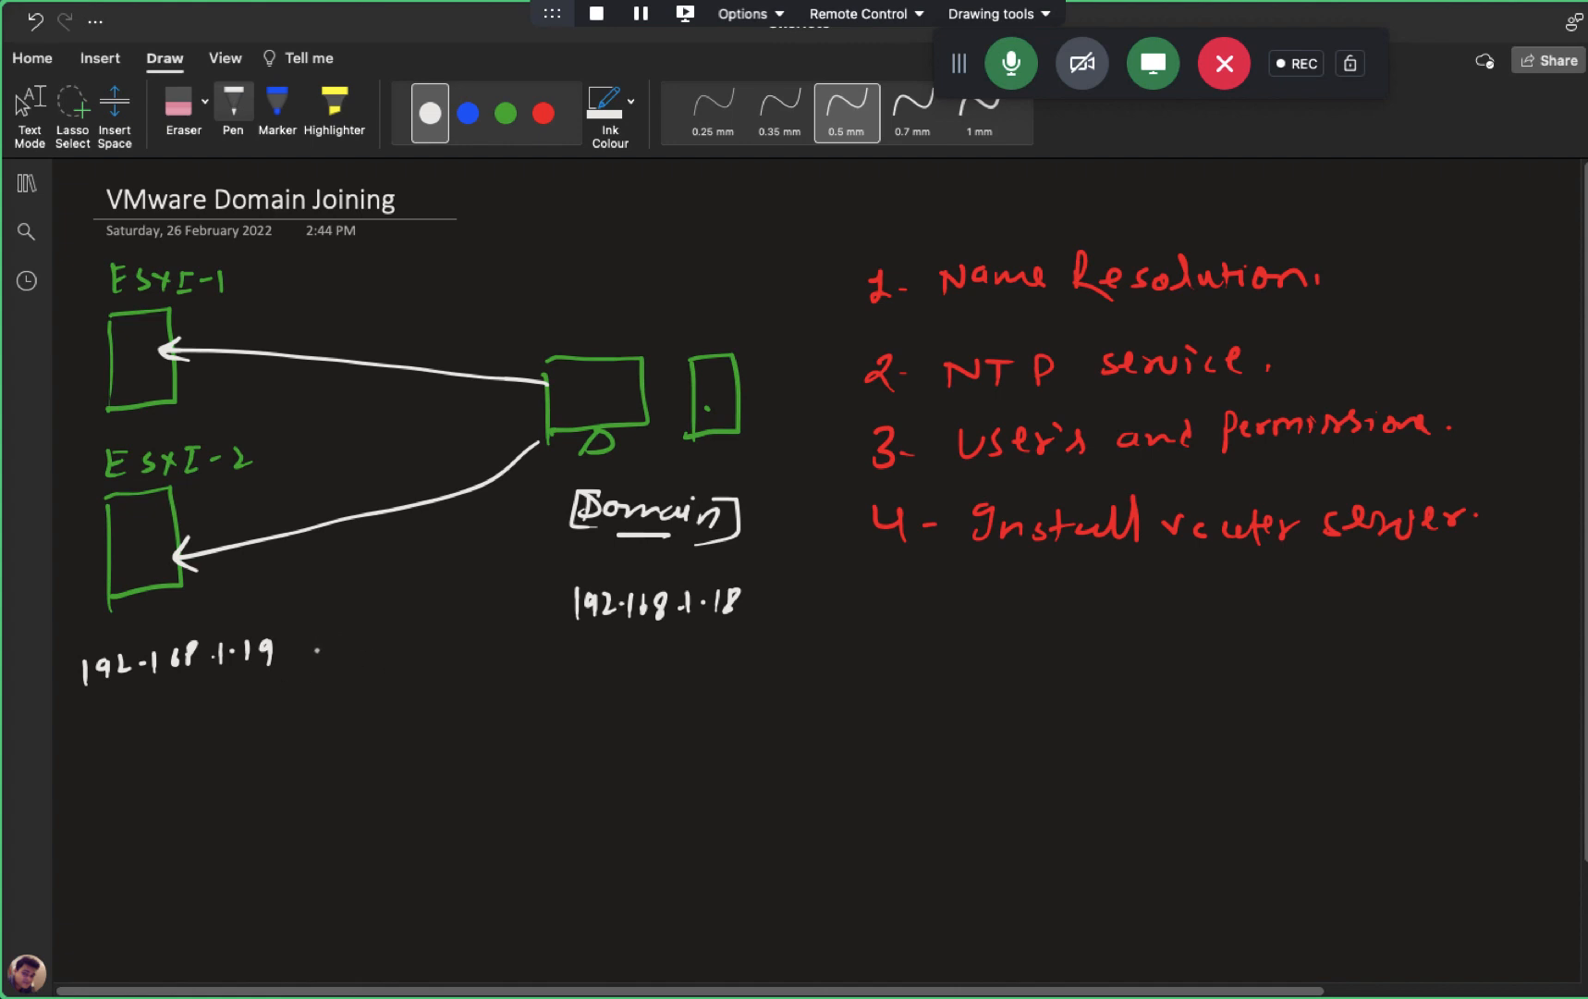
mouse_move(306, 646)
left_mouse_down()
mouse_move(561, 604)
mouse_move(558, 617)
left_mouse_up()
left_click_drag(316, 641, 325, 662)
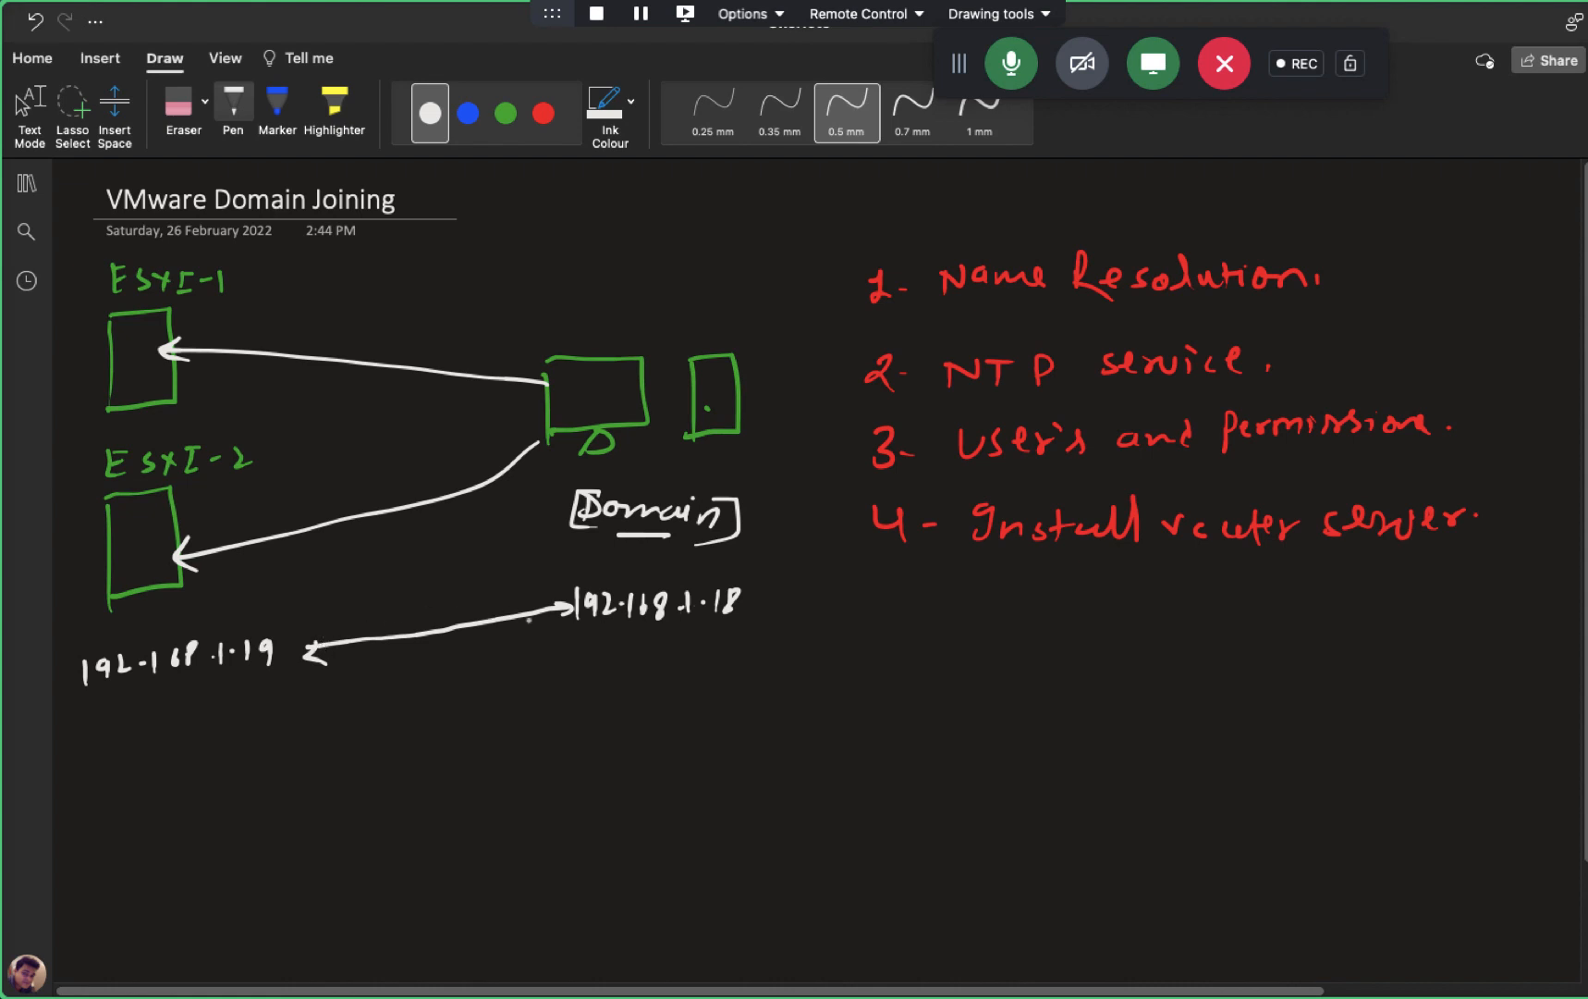
- Handwrite 'Configure' with an L-shaped arrow under 192.168.1.19
scroll(1376, 596, "down", 2)
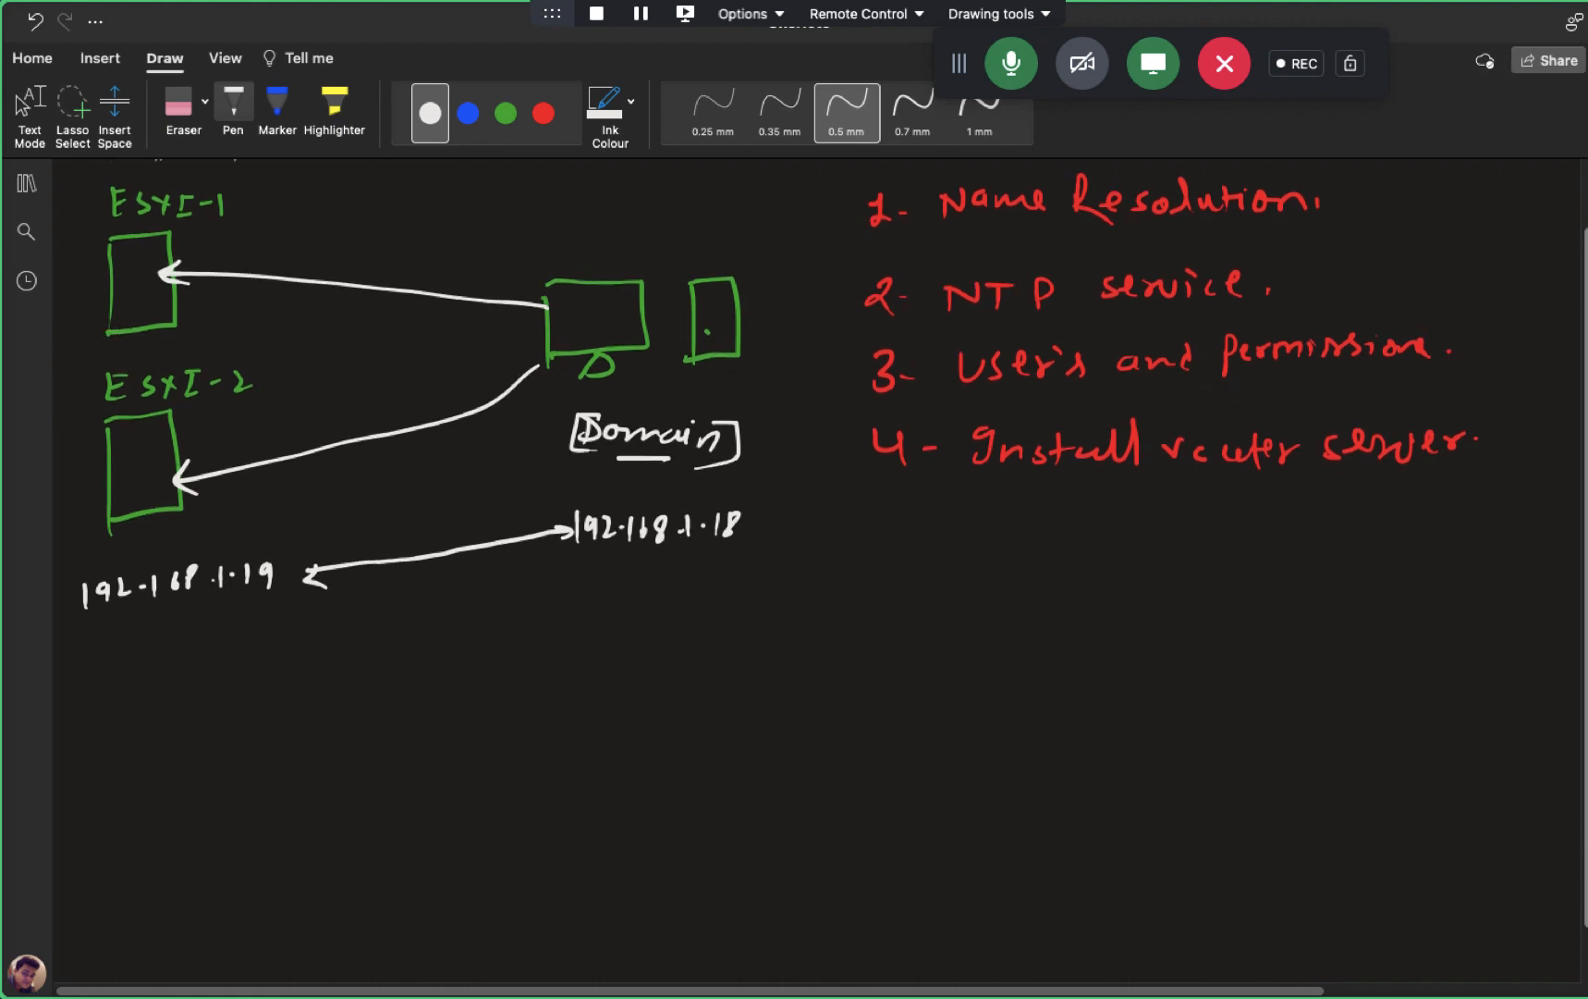
scroll(602, 661, "down", 1)
mouse_move(84, 635)
left_mouse_down()
mouse_move(84, 680)
mouse_move(118, 701)
mouse_move(195, 707)
mouse_move(208, 690)
left_mouse_up()
mouse_move(218, 686)
left_mouse_down()
mouse_move(233, 707)
mouse_move(294, 686)
left_mouse_up()
left_click_drag(309, 698, 324, 705)
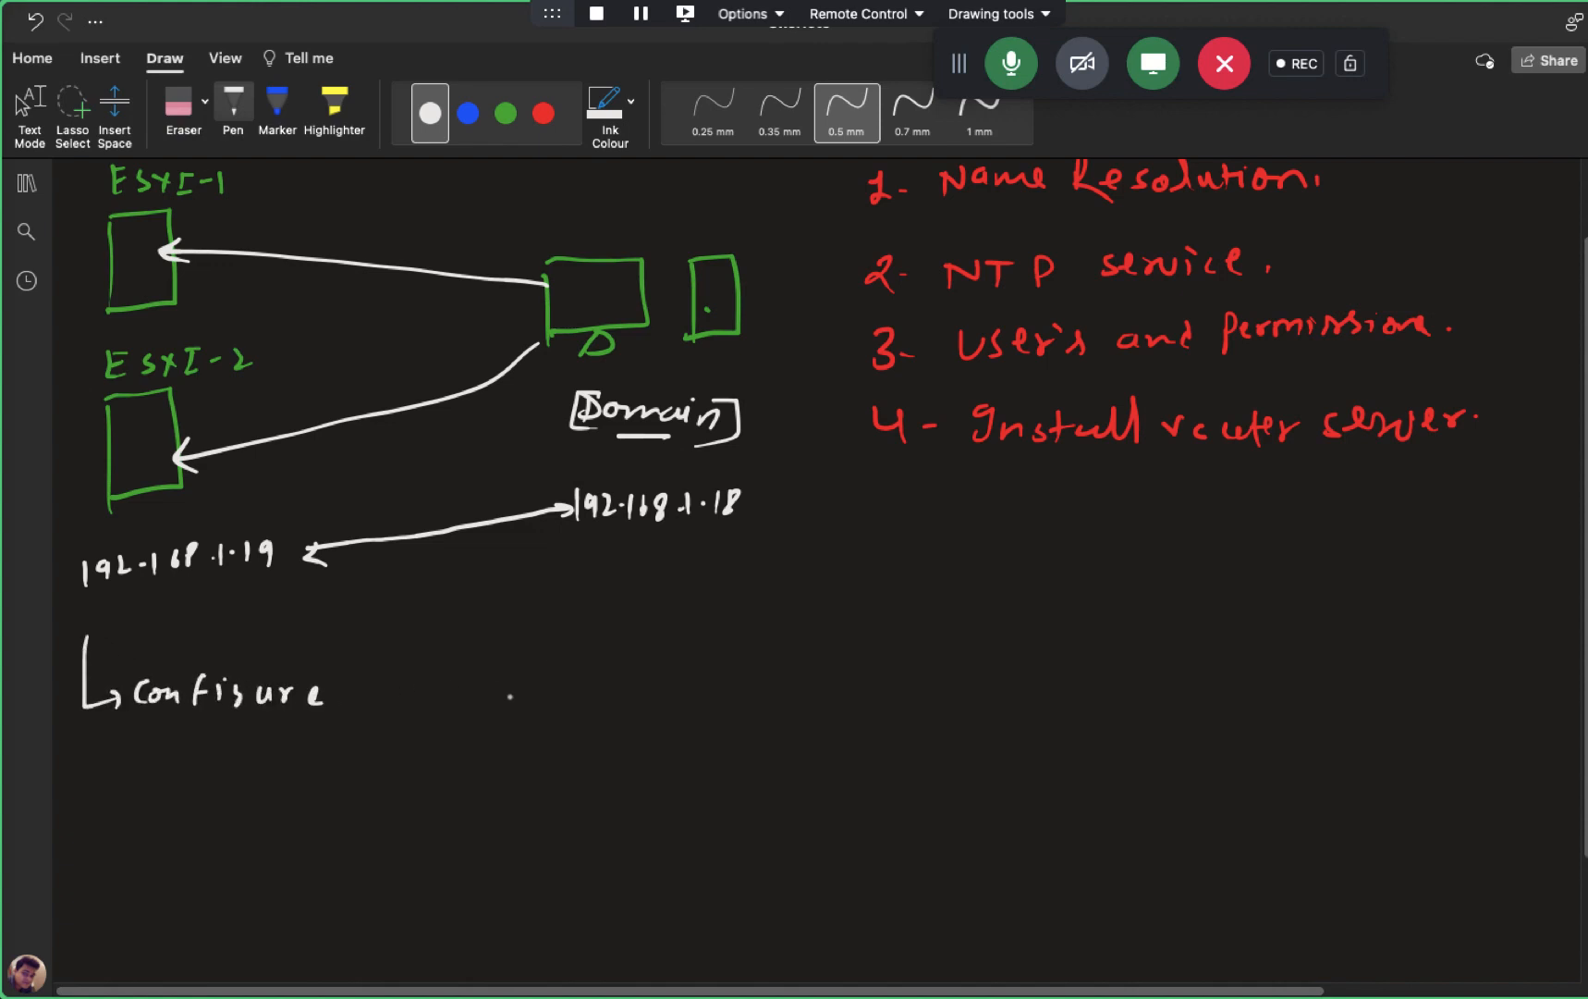
scroll(416, 370, "down", 2)
- Switch to blue ink and write list item 1, 'Manual IP in ESXI'
left_click(467, 113)
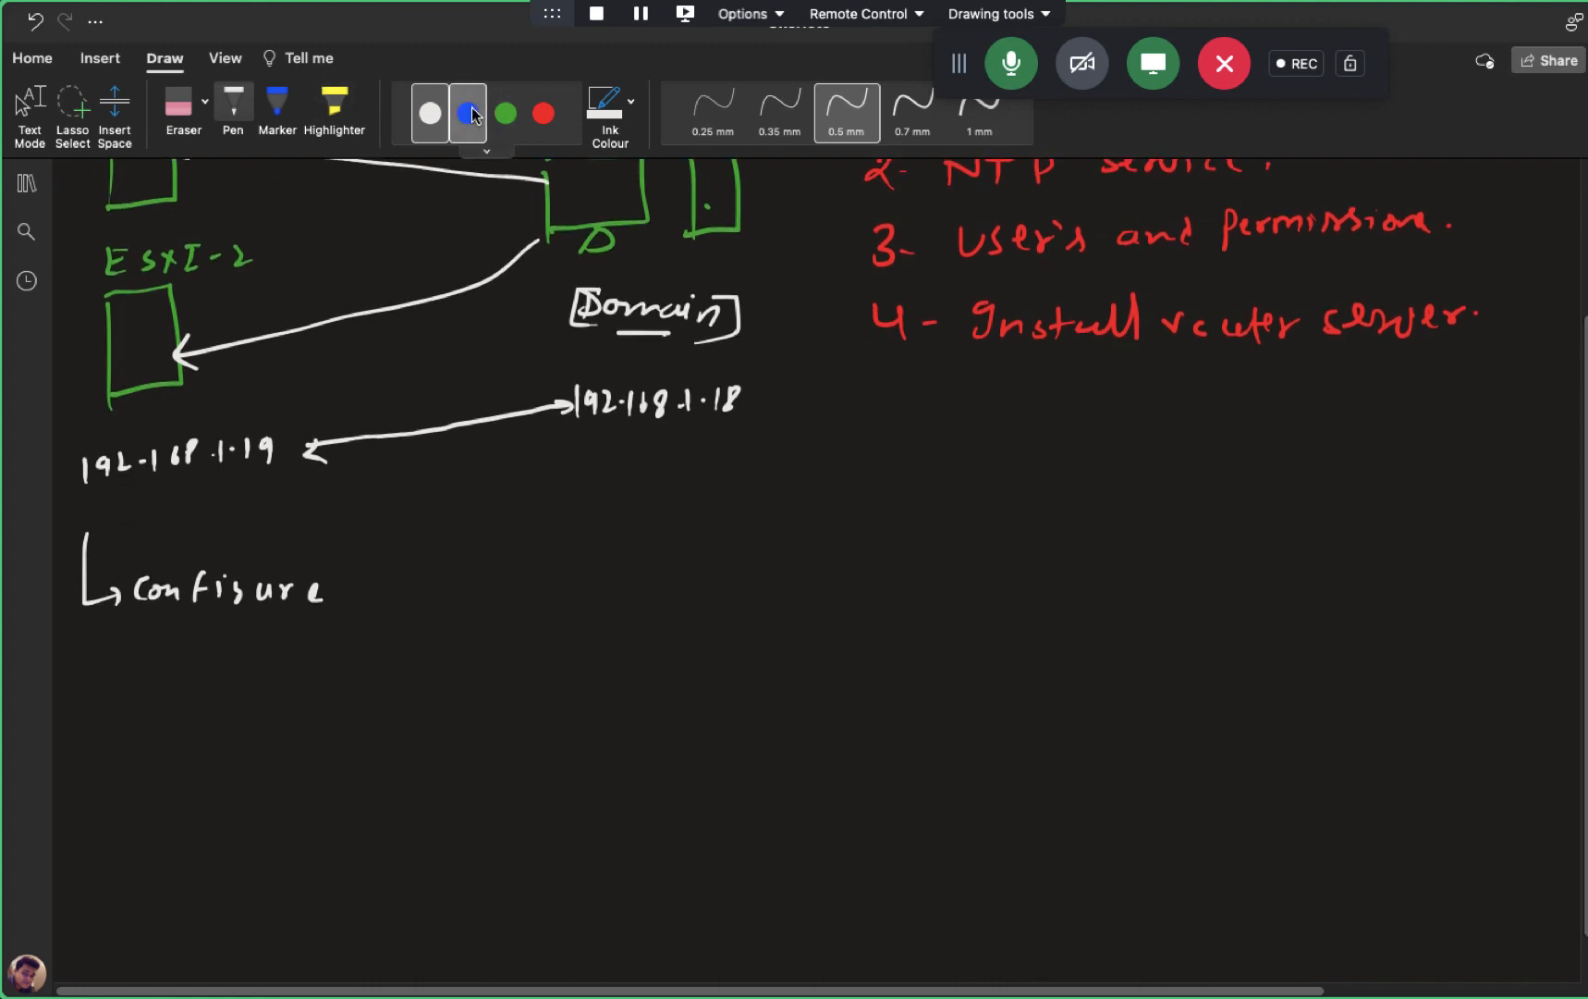
left_click_drag(69, 694, 70, 712)
mouse_move(84, 706)
left_mouse_down()
mouse_move(123, 686)
mouse_move(143, 705)
mouse_move(204, 703)
mouse_move(243, 680)
mouse_move(280, 708)
left_mouse_up()
left_click(170, 696)
left_click_drag(266, 684, 291, 684)
mouse_move(291, 684)
left_mouse_down()
mouse_move(294, 700)
mouse_move(366, 708)
left_mouse_up()
mouse_move(398, 684)
left_mouse_down()
mouse_move(390, 707)
mouse_move(418, 707)
left_mouse_up()
mouse_move(438, 690)
left_mouse_down()
mouse_move(458, 702)
mouse_move(443, 709)
left_mouse_up()
left_click_drag(462, 689, 475, 708)
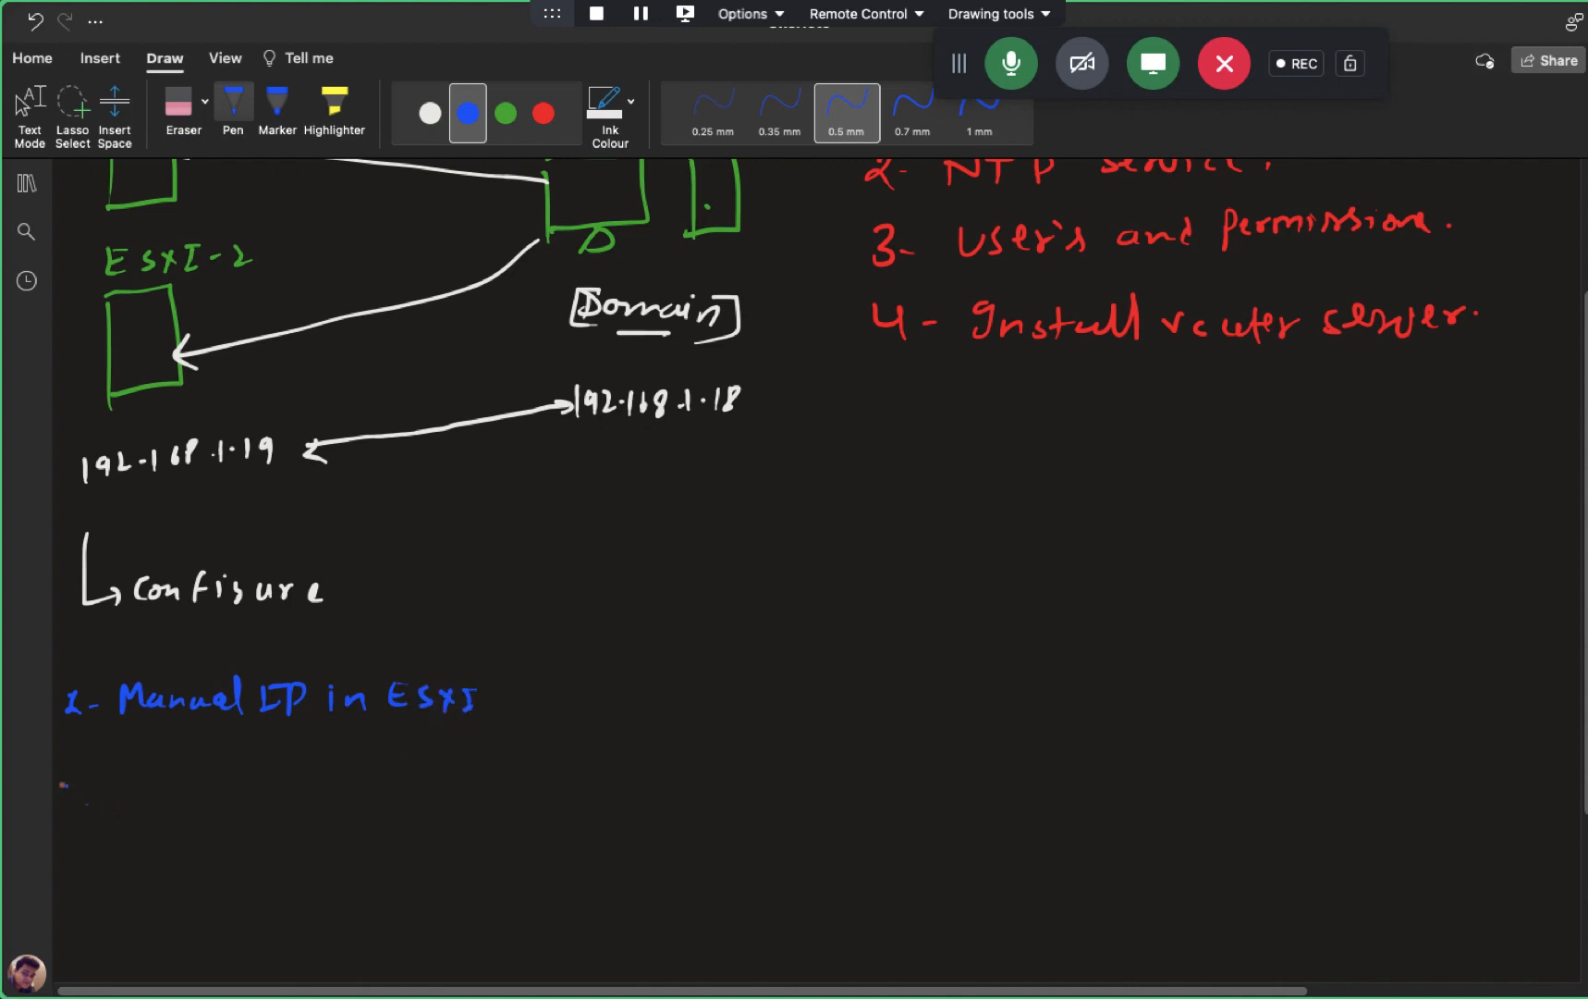
- Write list item 2, 'Prefere DNS IP.'
left_click_drag(58, 785, 90, 797)
mouse_move(135, 784)
left_mouse_down()
mouse_move(129, 809)
mouse_move(171, 786)
mouse_move(275, 802)
left_mouse_up()
left_click_drag(292, 788, 320, 778)
mouse_move(344, 782)
left_mouse_down()
mouse_move(325, 801)
mouse_move(400, 804)
left_mouse_up()
left_click_drag(404, 781, 432, 786)
left_click(455, 791)
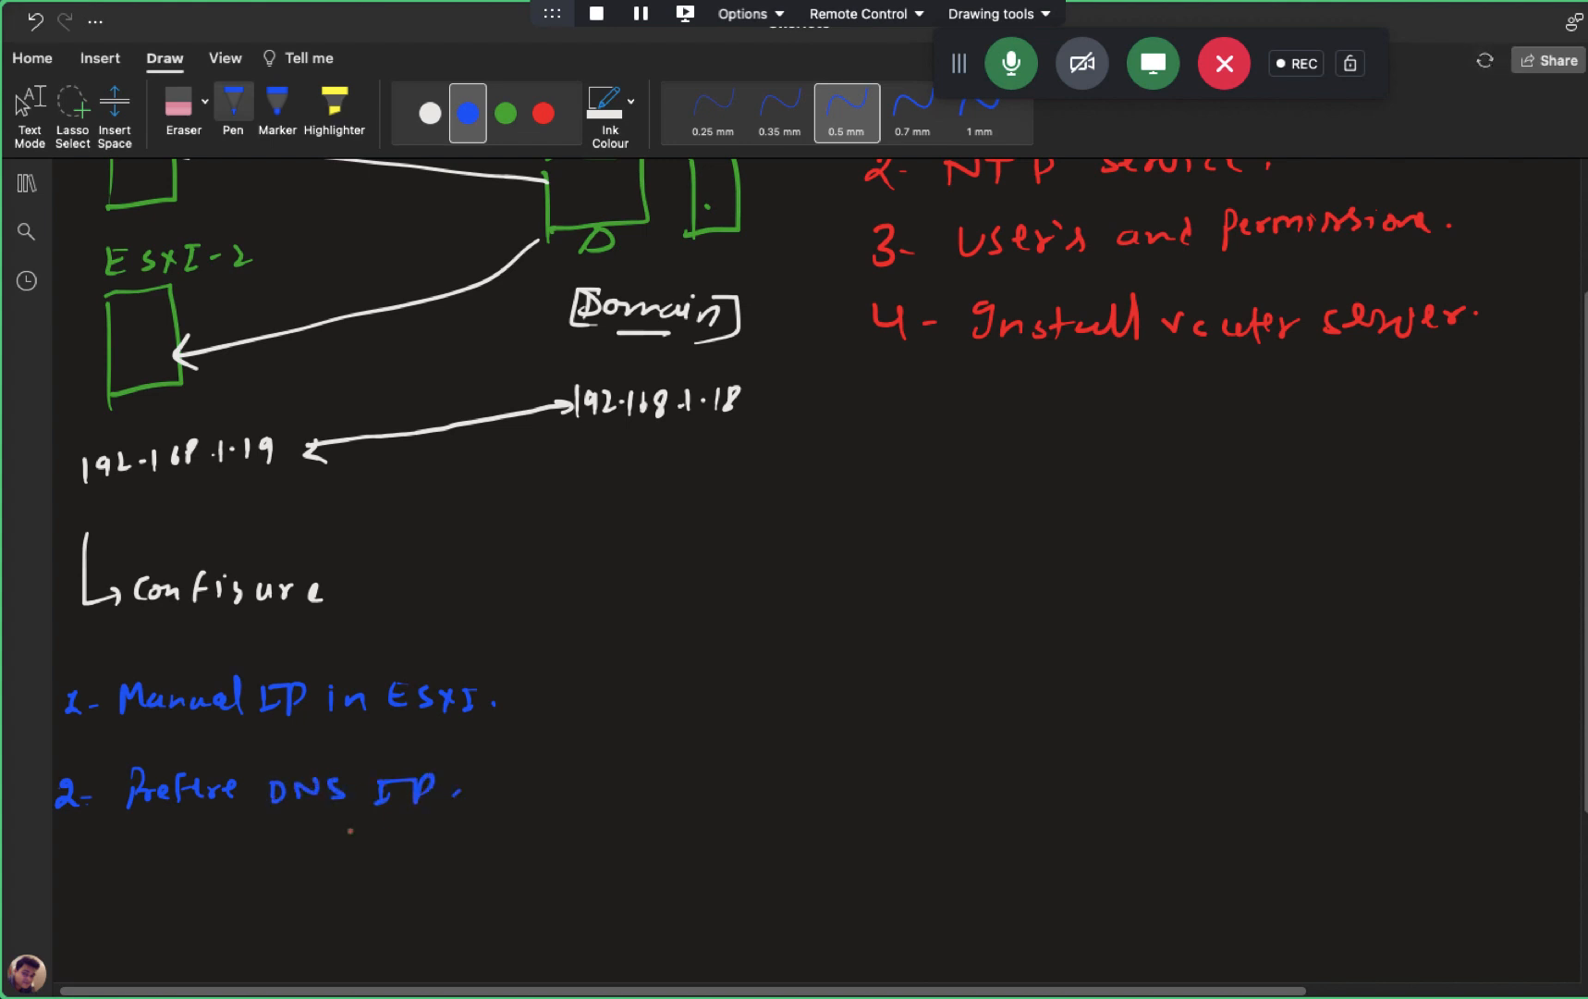
- Write list item 3, 'DNS -Suffix'
mouse_move(57, 856)
left_mouse_down()
mouse_move(59, 882)
mouse_move(131, 873)
left_mouse_up()
mouse_move(129, 848)
left_mouse_down()
mouse_move(132, 873)
mouse_move(171, 852)
mouse_move(176, 873)
mouse_move(231, 864)
left_mouse_up()
left_click_drag(257, 848, 249, 873)
left_click_drag(258, 855, 272, 877)
mouse_move(292, 846)
left_mouse_down()
mouse_move(284, 877)
mouse_move(336, 854)
mouse_move(334, 872)
left_mouse_up()
mouse_move(340, 860)
left_mouse_down()
mouse_move(366, 871)
mouse_move(349, 878)
left_mouse_up()
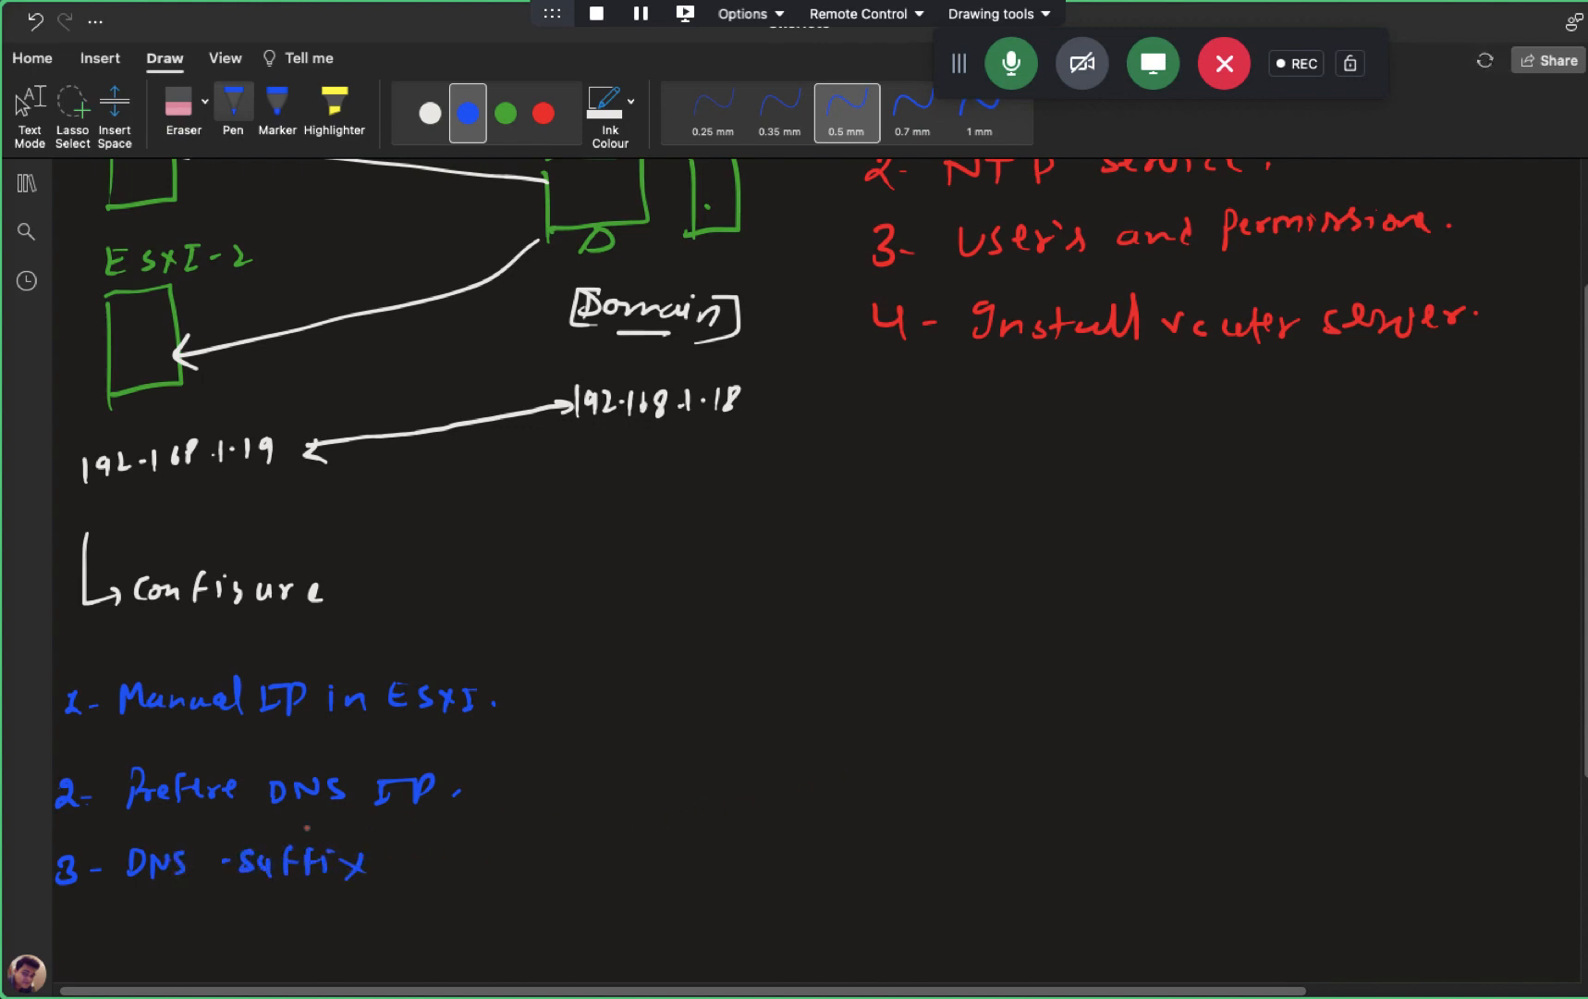
- Draw a curly brace around the three items and label it 'DCUI Page'
scroll(1511, 697, "down", 2)
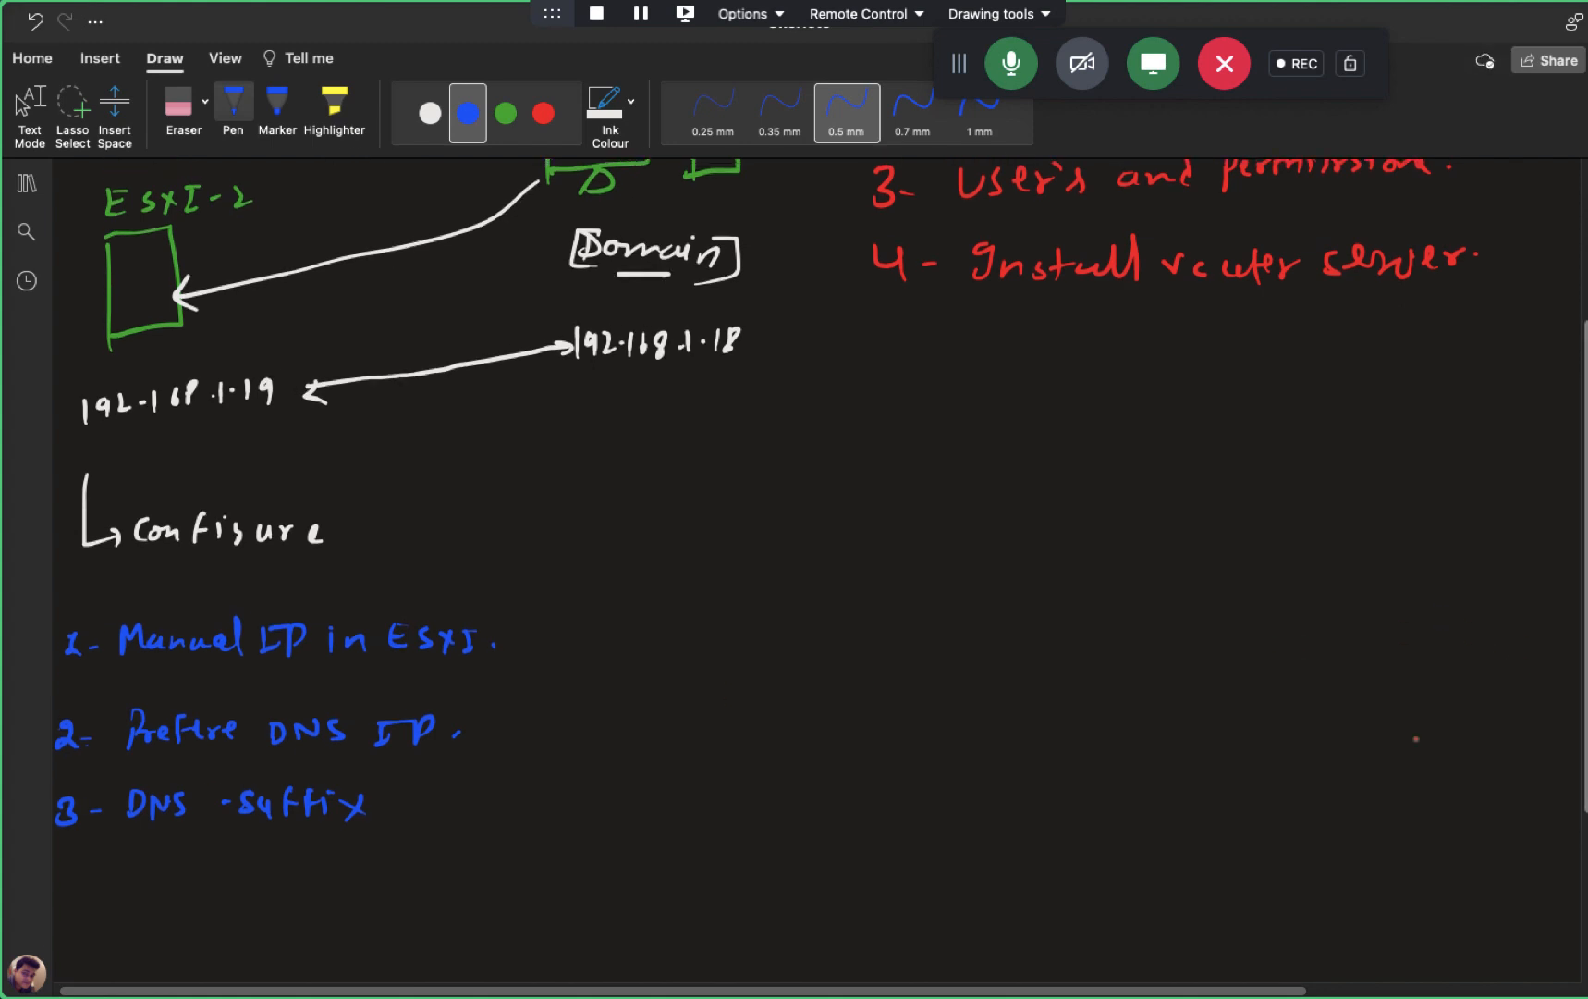
mouse_move(507, 612)
left_mouse_down()
mouse_move(560, 710)
mouse_move(472, 830)
left_mouse_up()
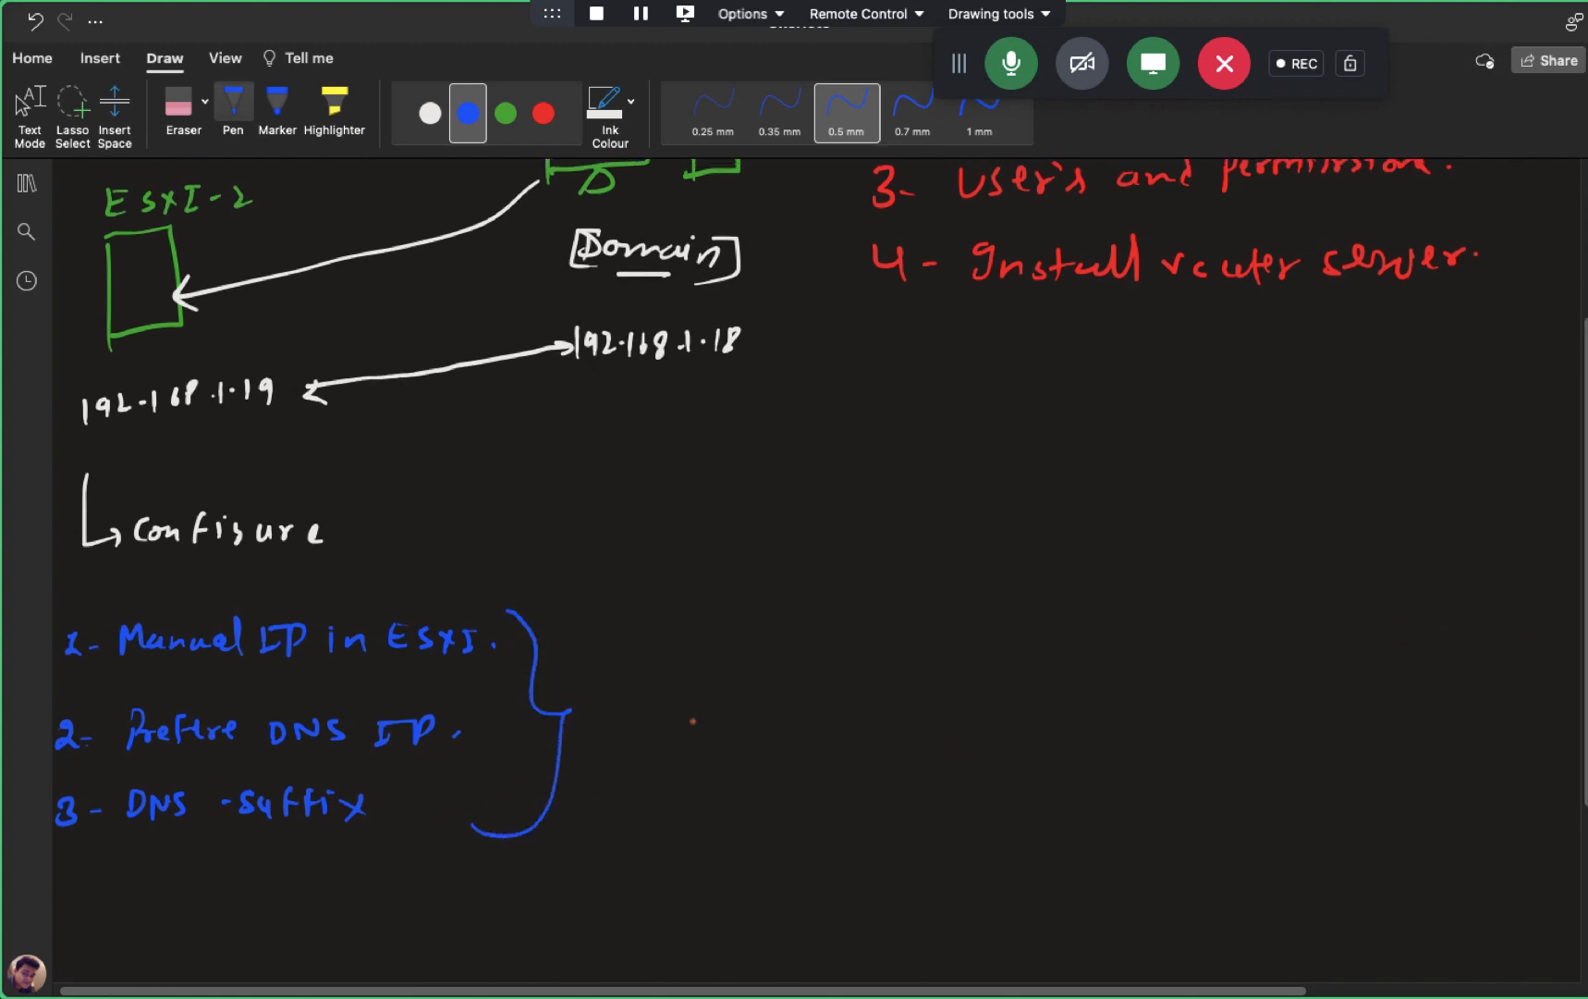
mouse_move(620, 697)
left_mouse_down()
mouse_move(621, 721)
mouse_move(713, 692)
mouse_move(789, 716)
left_mouse_up()
left_click(662, 697)
mouse_move(791, 689)
left_mouse_down()
mouse_move(848, 709)
mouse_move(866, 742)
mouse_move(909, 687)
left_mouse_up()
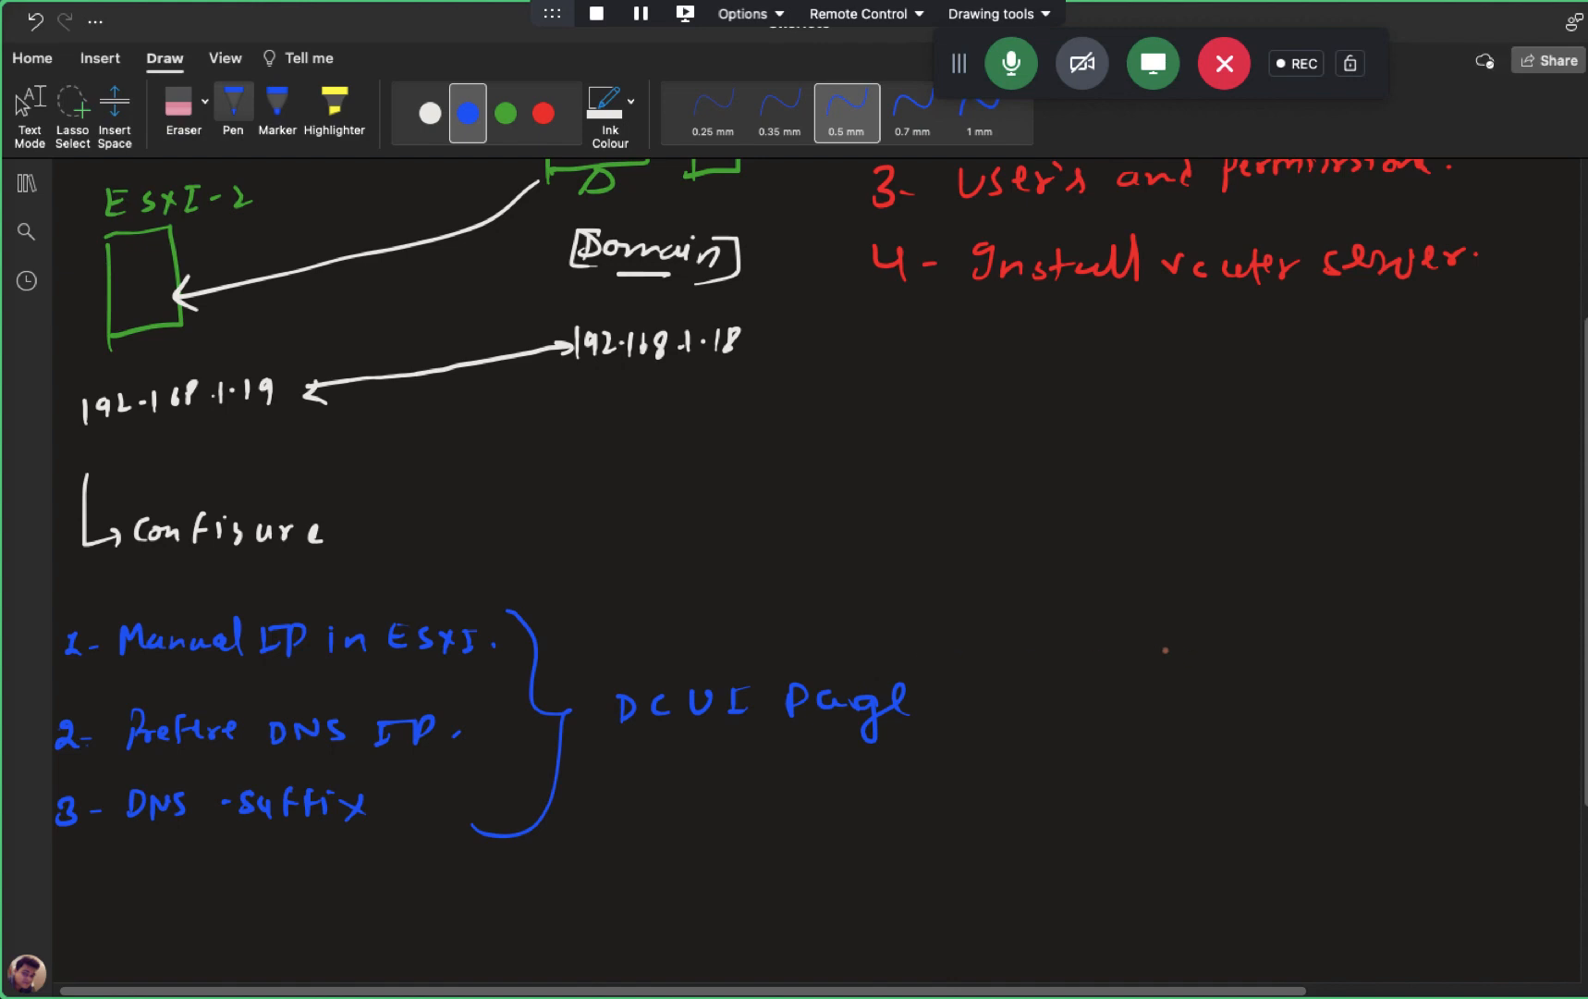
scroll(890, 641, "down", 3)
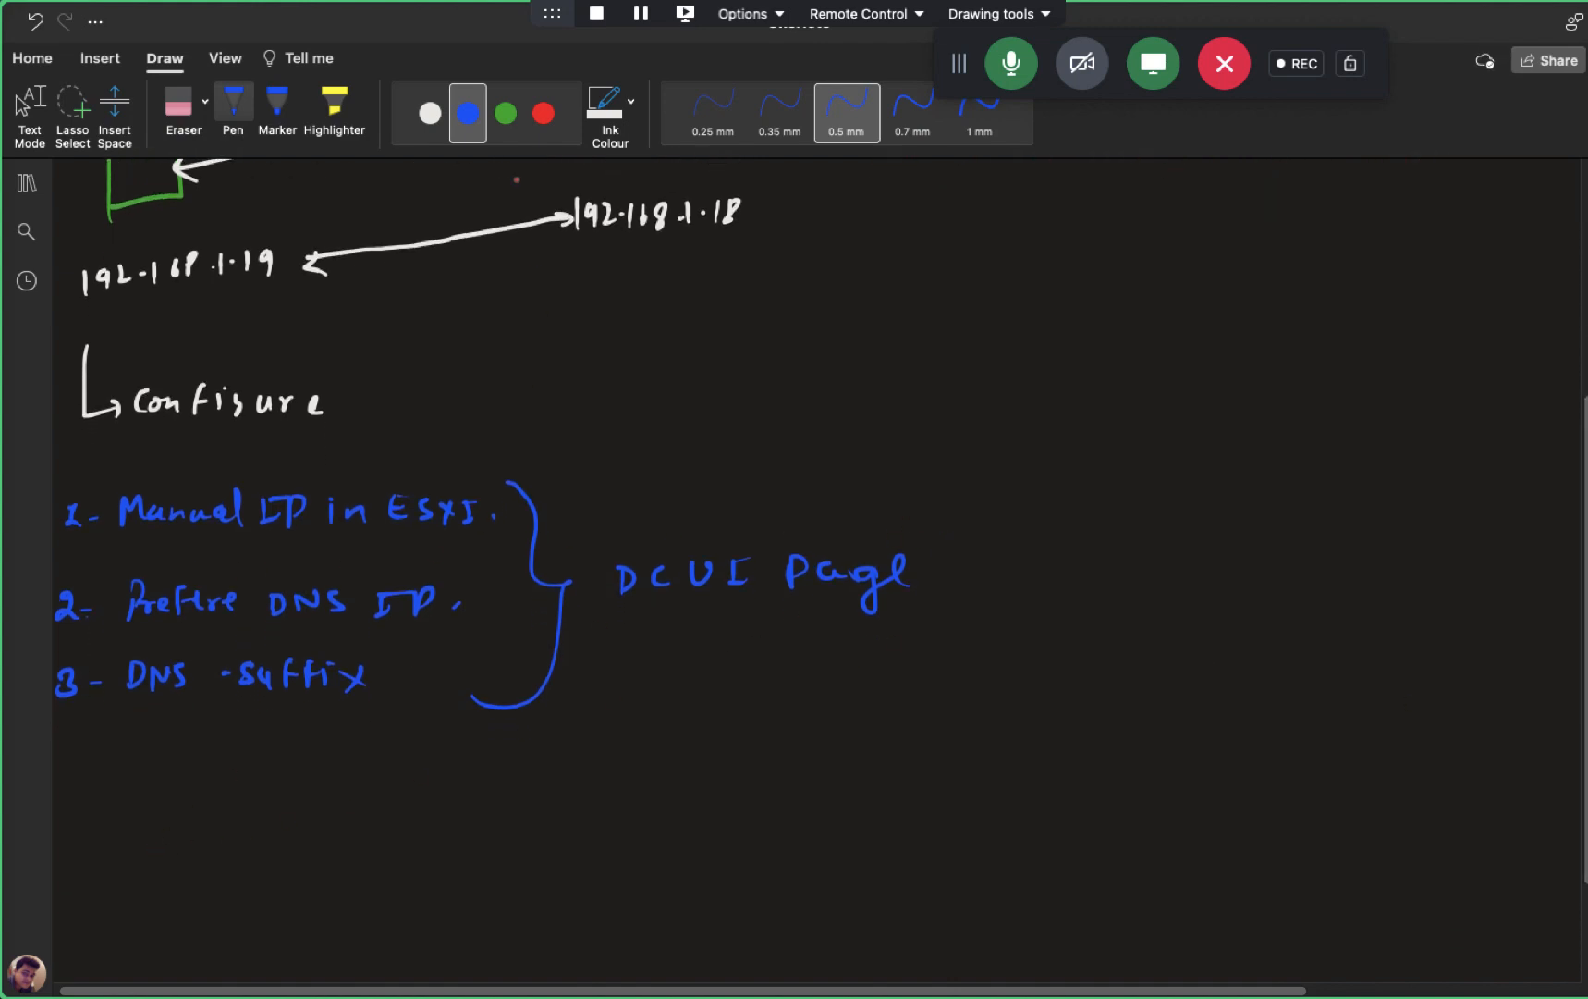
- In red ink, write 'Join Domain to ESXI- Host' below the list
left_click(544, 112)
mouse_move(502, 757)
left_mouse_down()
mouse_move(499, 791)
mouse_move(484, 786)
left_mouse_up()
left_click_drag(514, 763, 517, 771)
mouse_move(536, 769)
left_mouse_down()
mouse_move(539, 784)
mouse_move(565, 768)
mouse_move(576, 782)
mouse_move(695, 773)
left_mouse_up()
left_click_drag(743, 775, 791, 777)
mouse_move(846, 752)
left_mouse_down()
mouse_move(851, 788)
mouse_move(848, 773)
left_mouse_up()
mouse_move(855, 771)
left_mouse_down()
mouse_move(943, 782)
mouse_move(953, 755)
mouse_move(966, 776)
left_mouse_up()
mouse_move(987, 763)
left_mouse_down()
mouse_move(1010, 776)
mouse_move(995, 781)
left_mouse_up()
mouse_move(1028, 760)
left_mouse_down()
mouse_move(1027, 786)
mouse_move(1042, 756)
mouse_move(1110, 784)
left_mouse_up()
mouse_move(1107, 770)
left_mouse_down()
mouse_move(1126, 766)
mouse_move(1126, 784)
left_mouse_up()
left_click_drag(1145, 765, 1154, 779)
mouse_move(1180, 747)
left_mouse_down()
mouse_move(1180, 779)
mouse_move(1202, 758)
left_mouse_up()
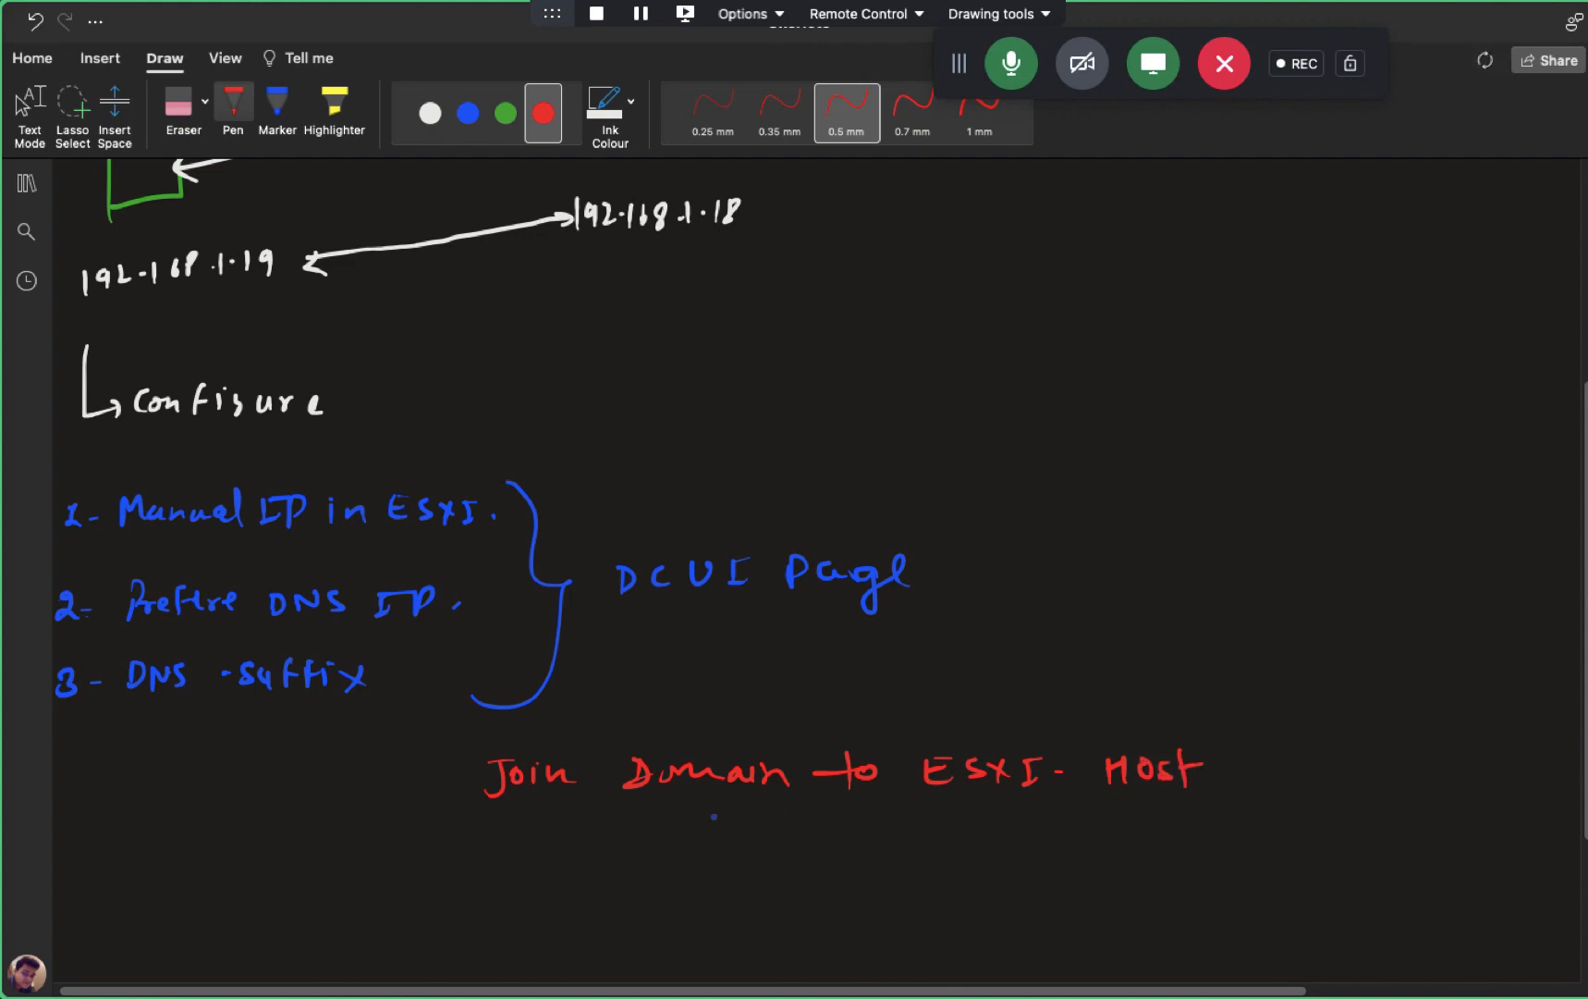
- Bracket the red note, leave inking, and switch to the ESXi virtual machine
left_click_drag(482, 751, 494, 810)
mouse_move(1198, 736)
left_mouse_down()
mouse_move(1237, 765)
mouse_move(1204, 788)
left_mouse_up()
scroll(1264, 723, "up", 5)
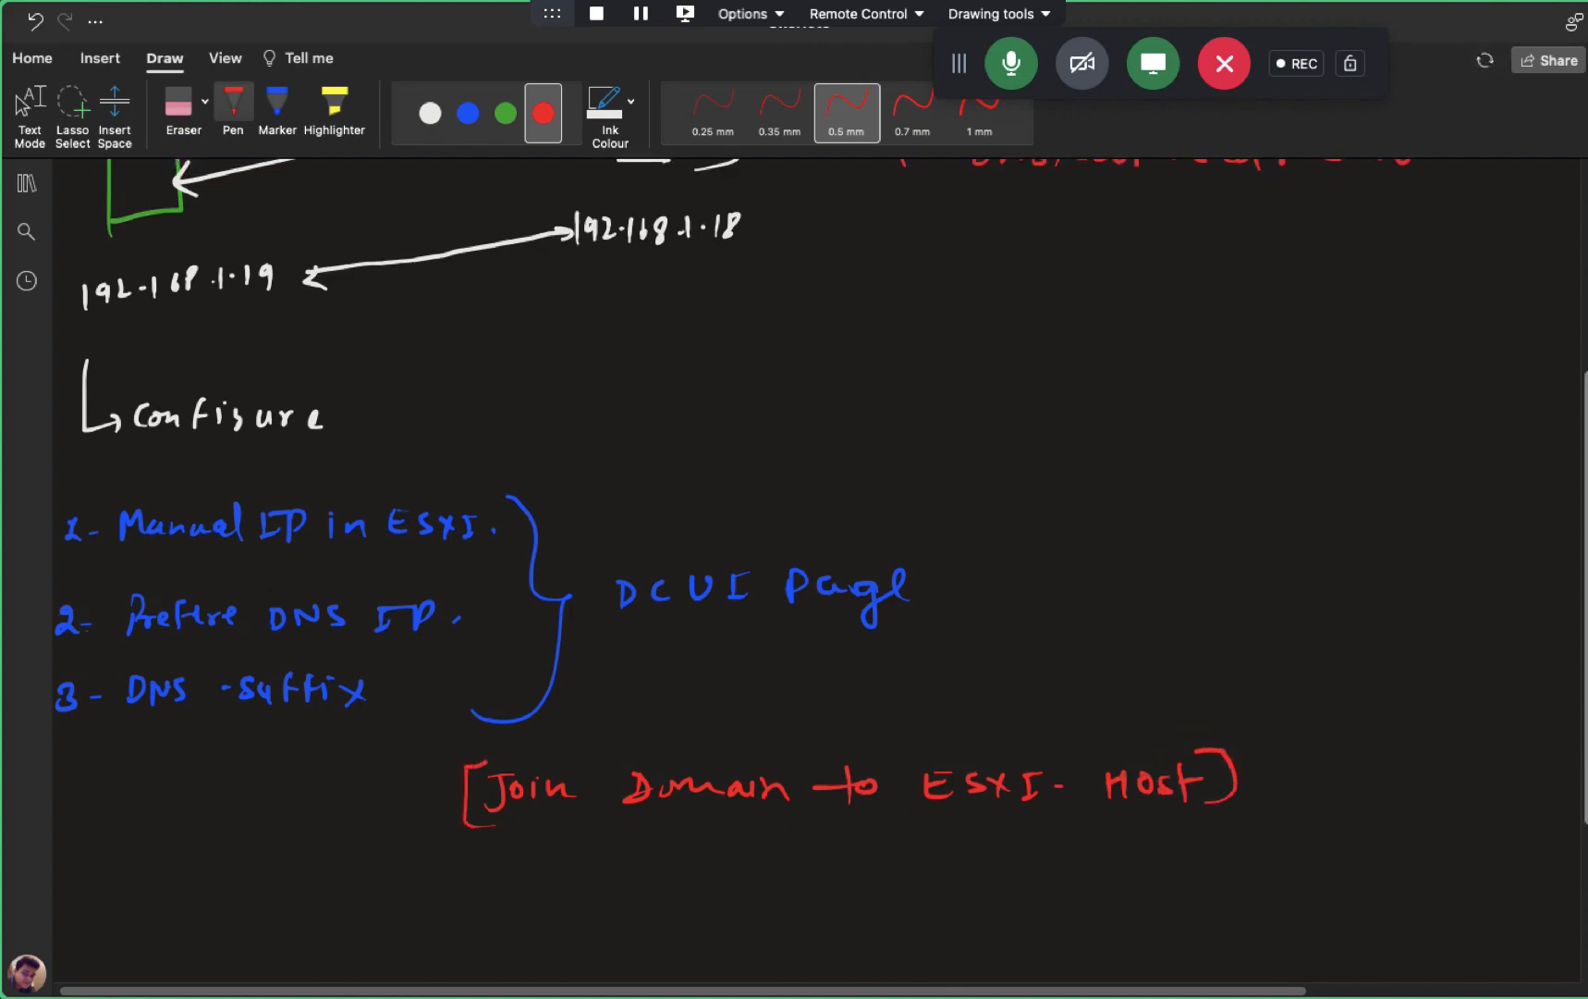
key("Escape")
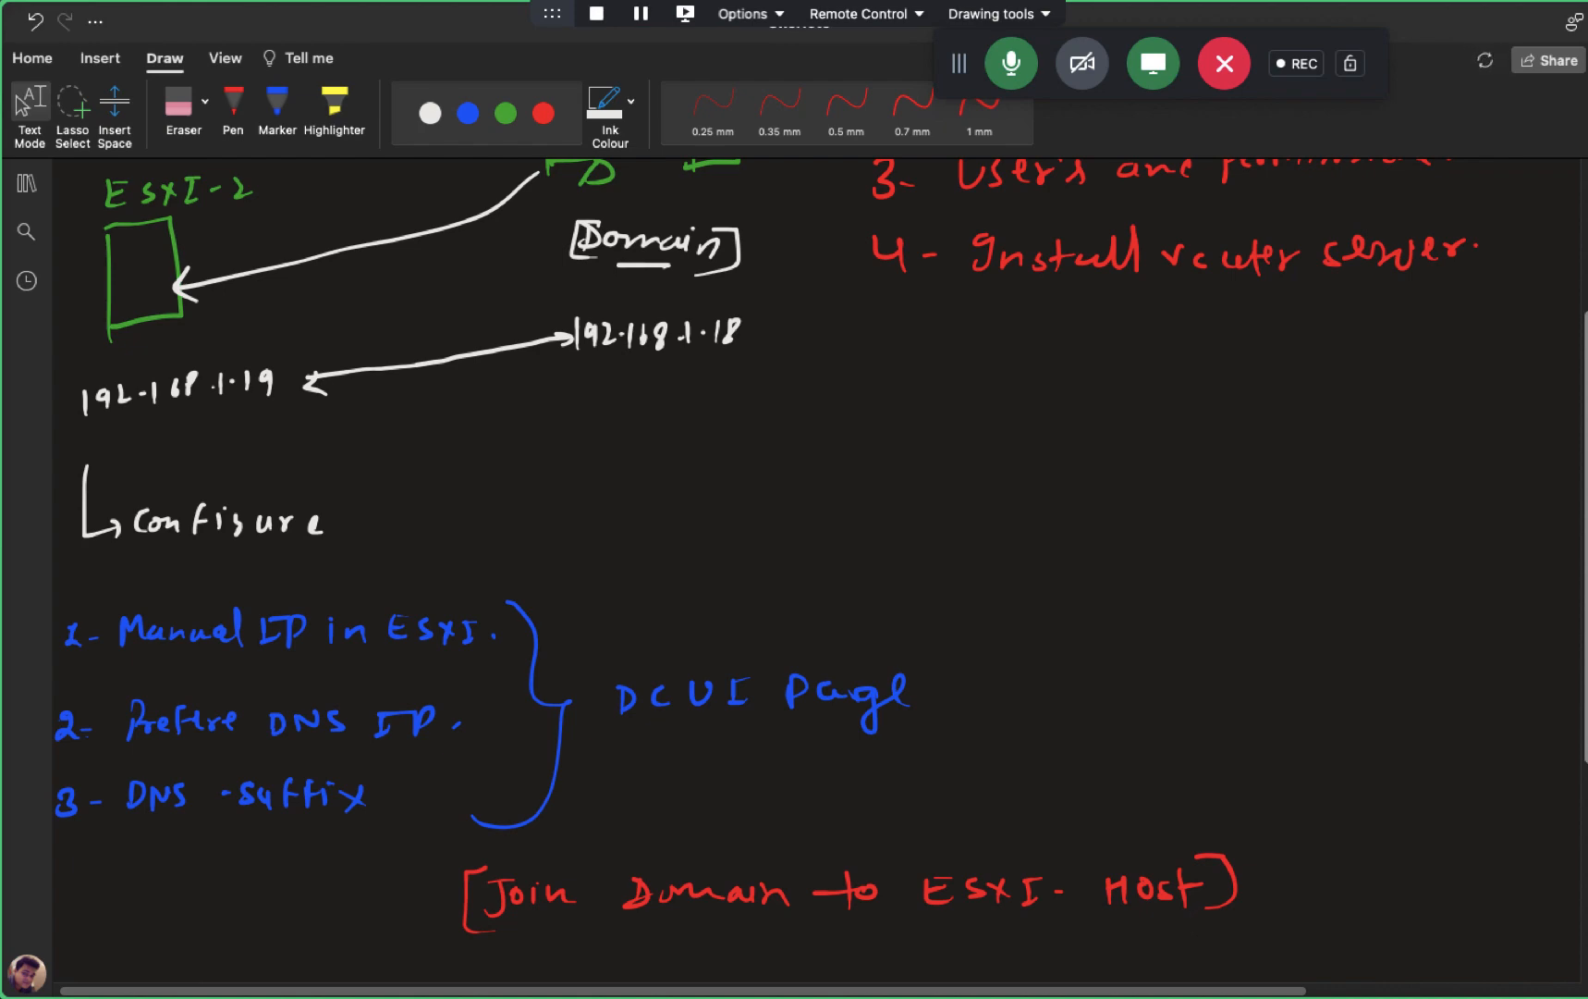
scroll(795, 573, "up", 4)
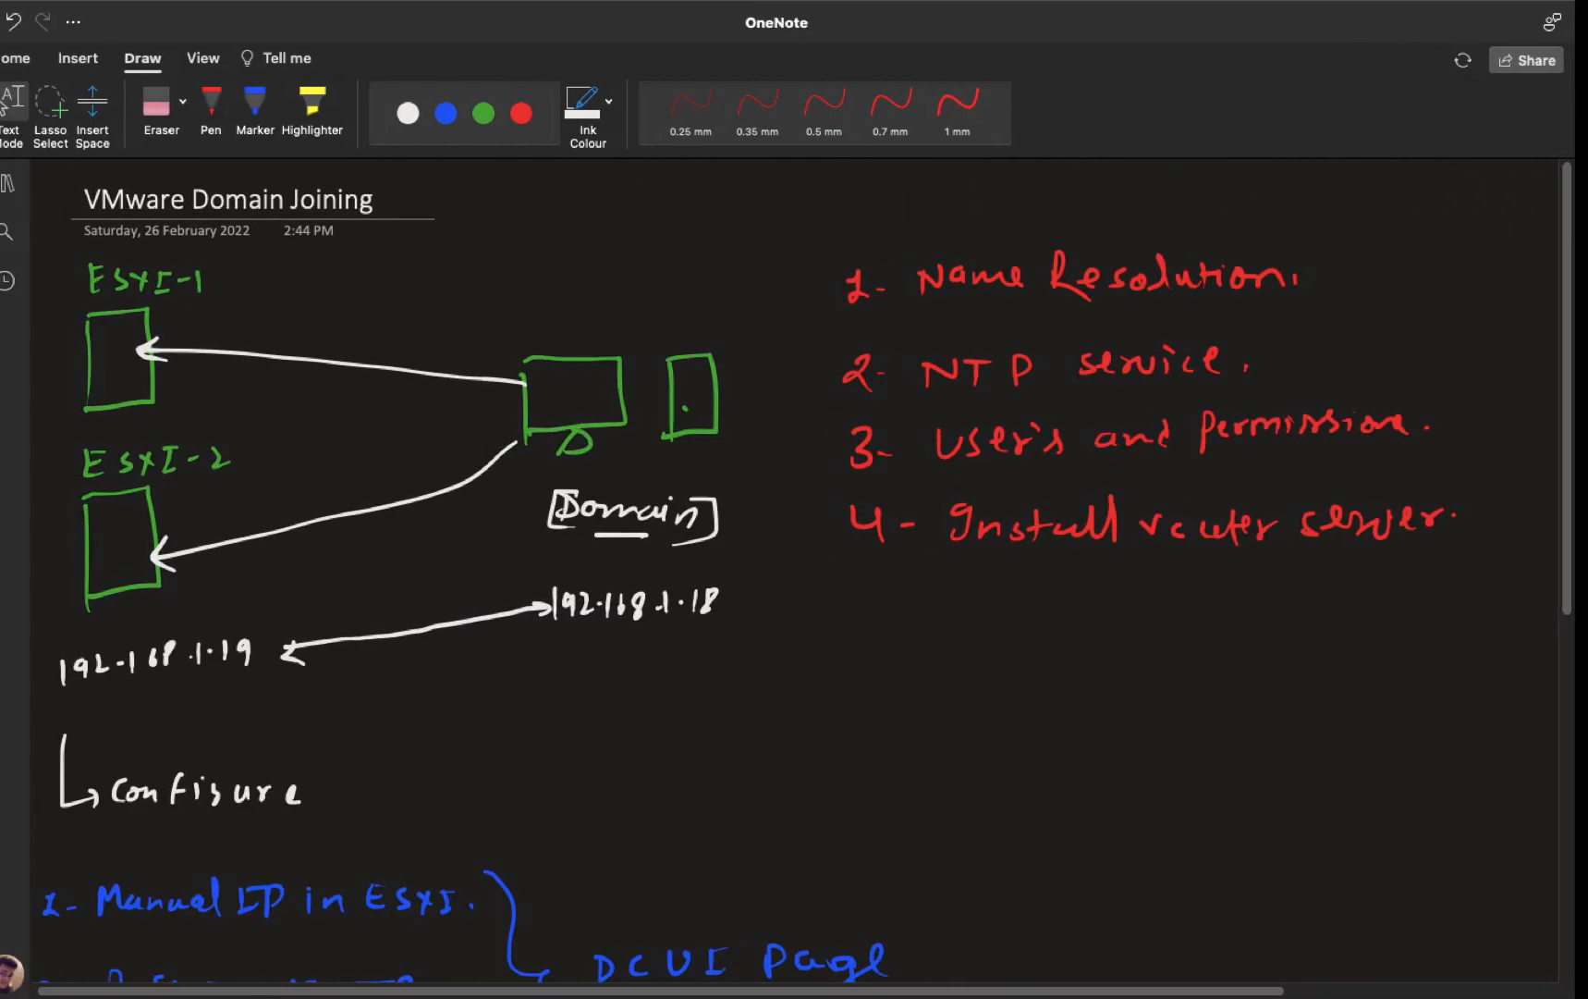
key("ctrl+Left")
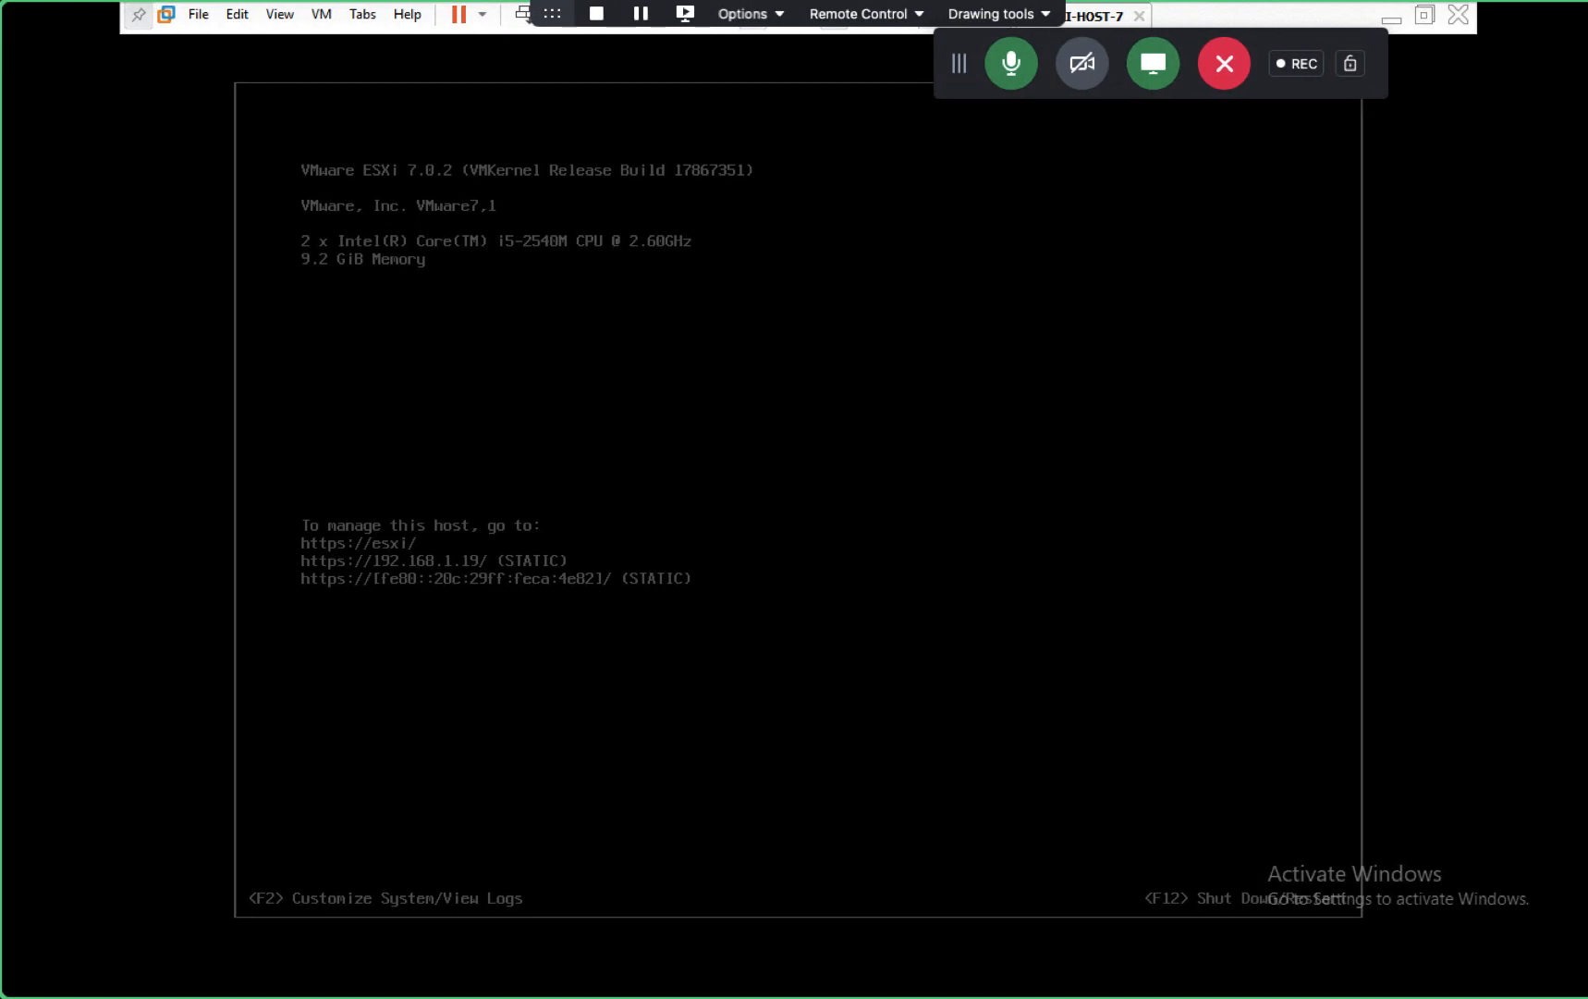
- Log in to the ESXi direct console with the account password
key("F2")
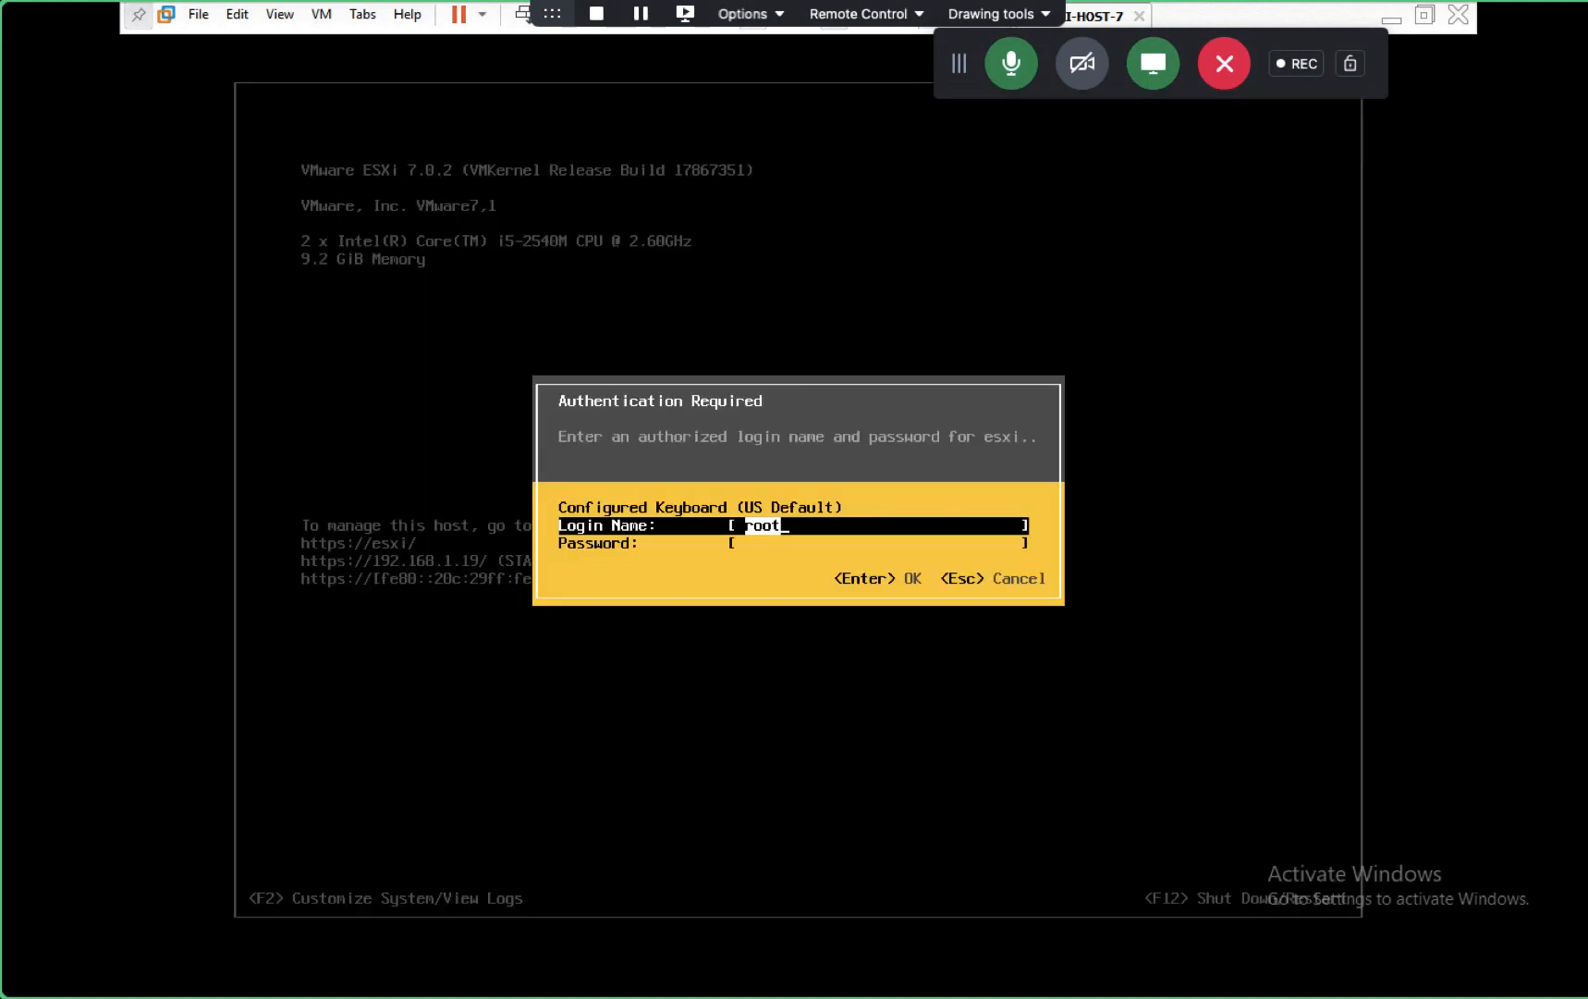
key("Tab")
type("****")
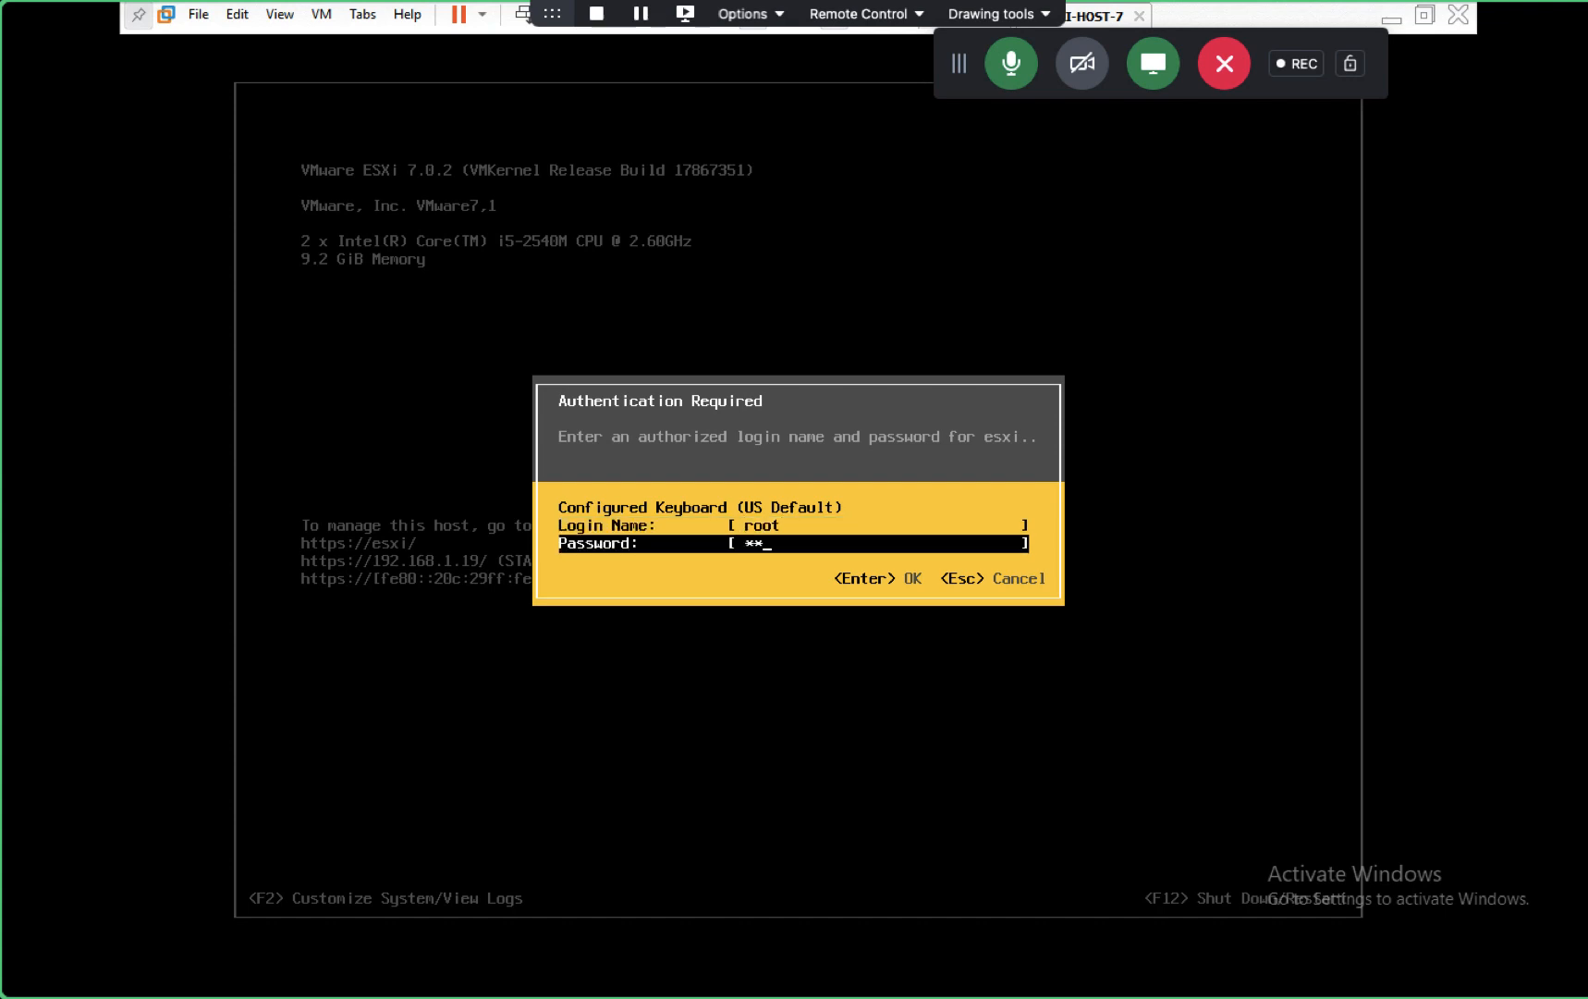
type("*****")
key("Return")
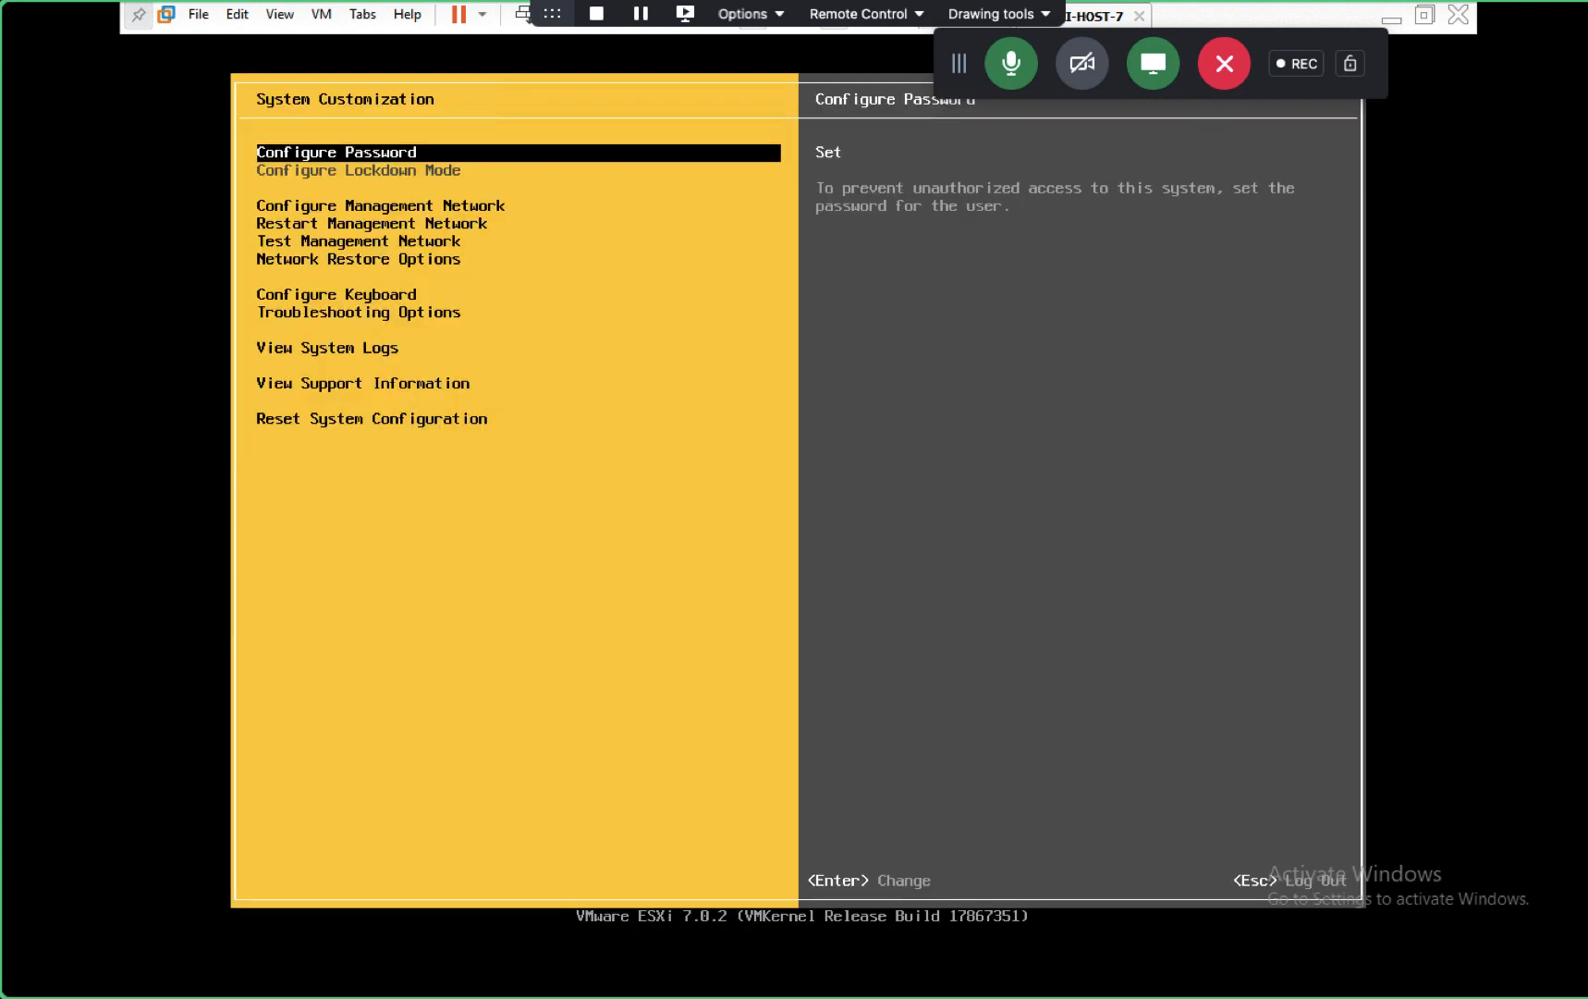
- Review the static IPv4 settings (192.168.1.19) under Configure Management Network, then exit
key("Down")
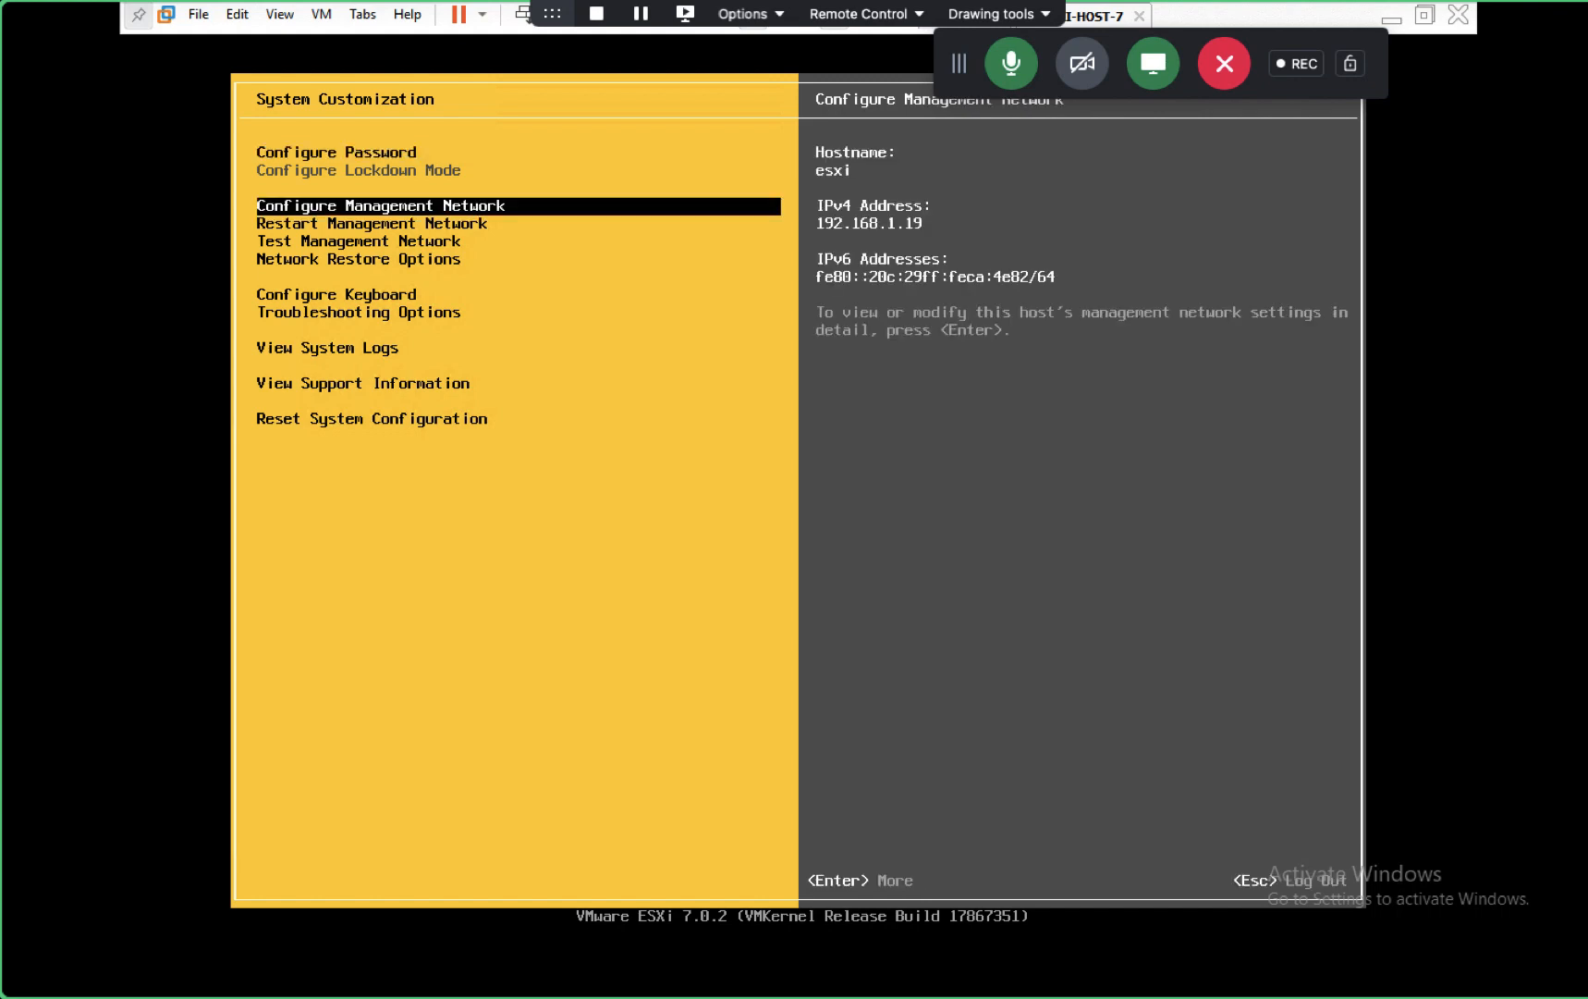
key("Return")
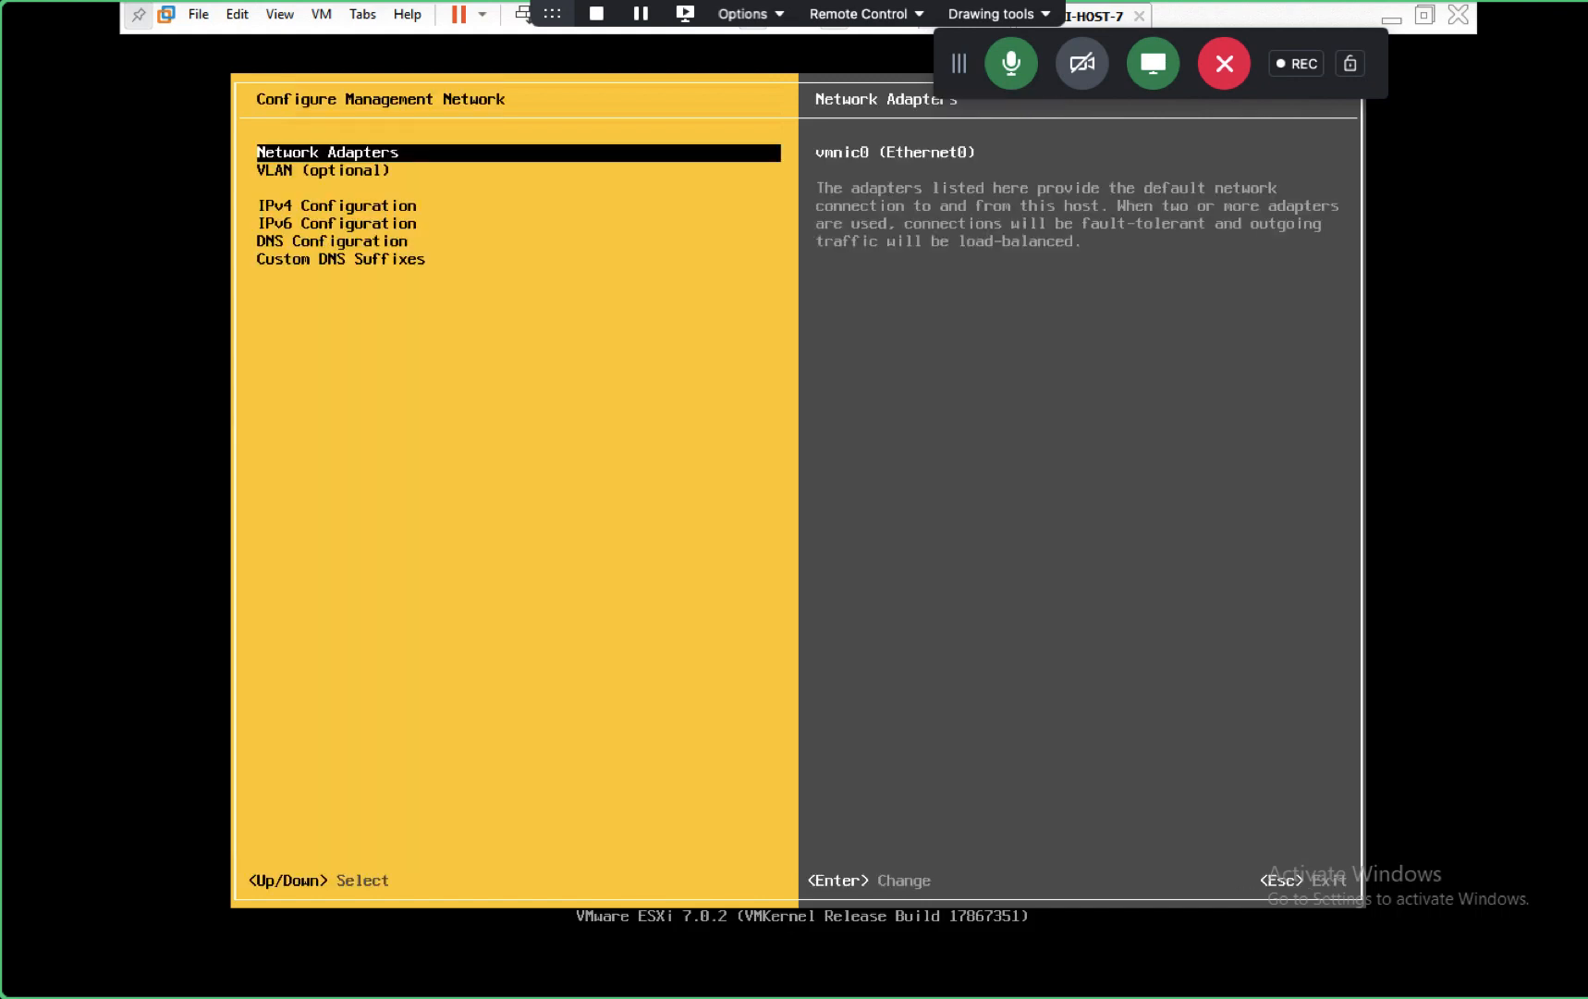
key("Down")
key("Down")
key("Return")
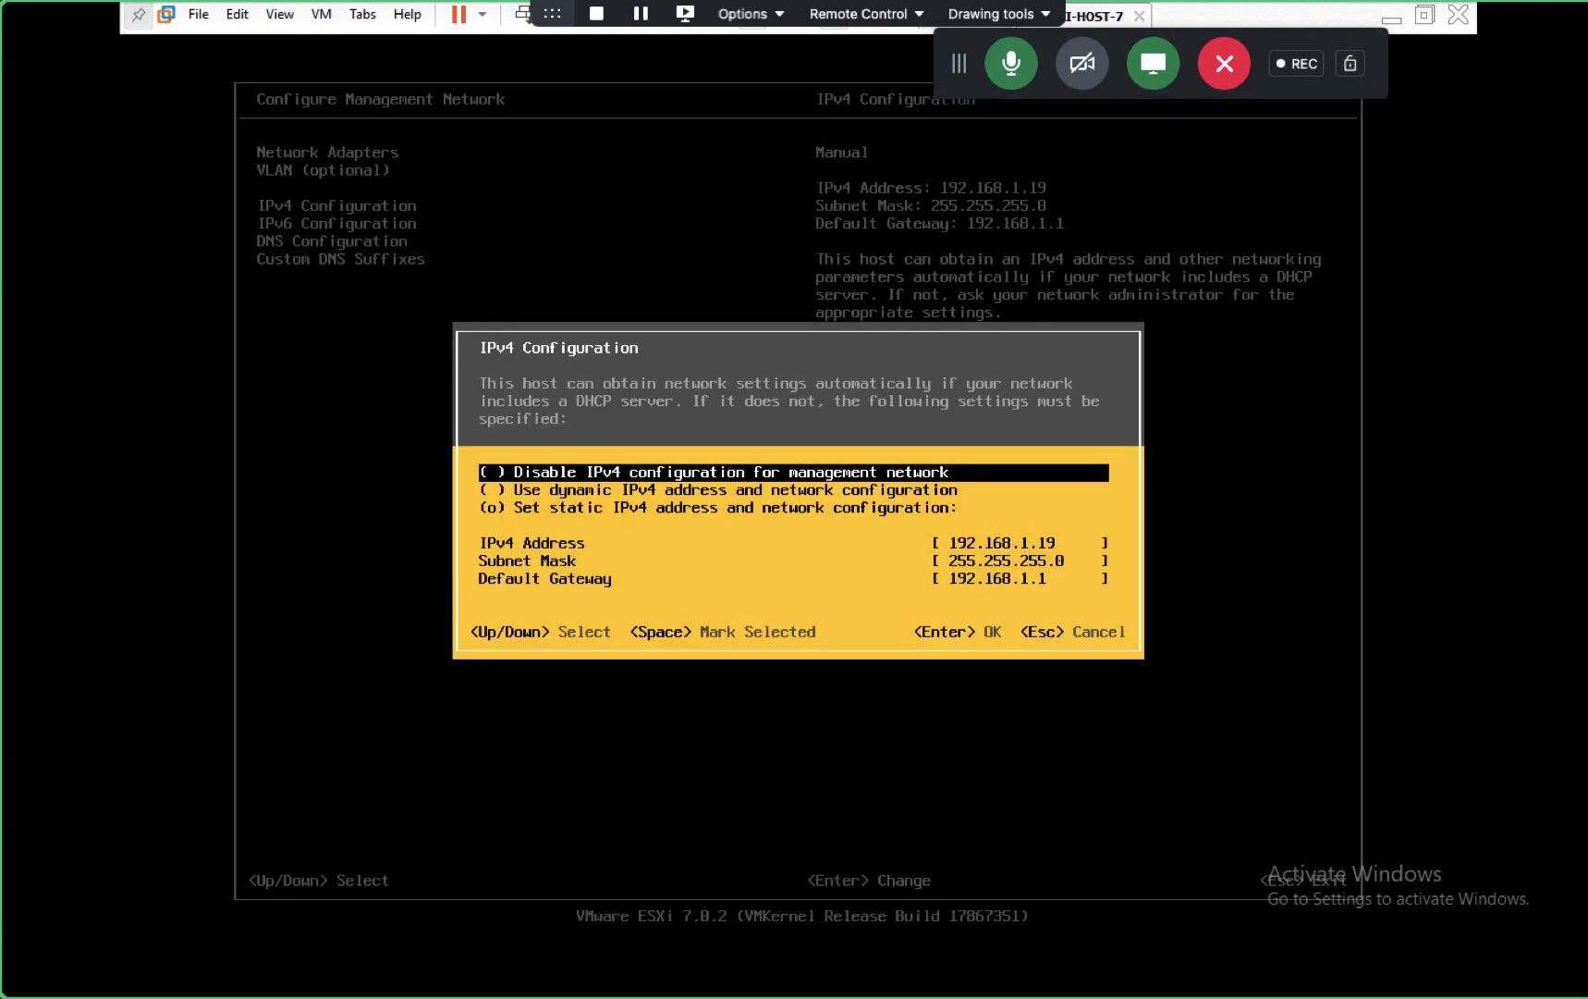
key("Down")
key("Down")
key("Down")
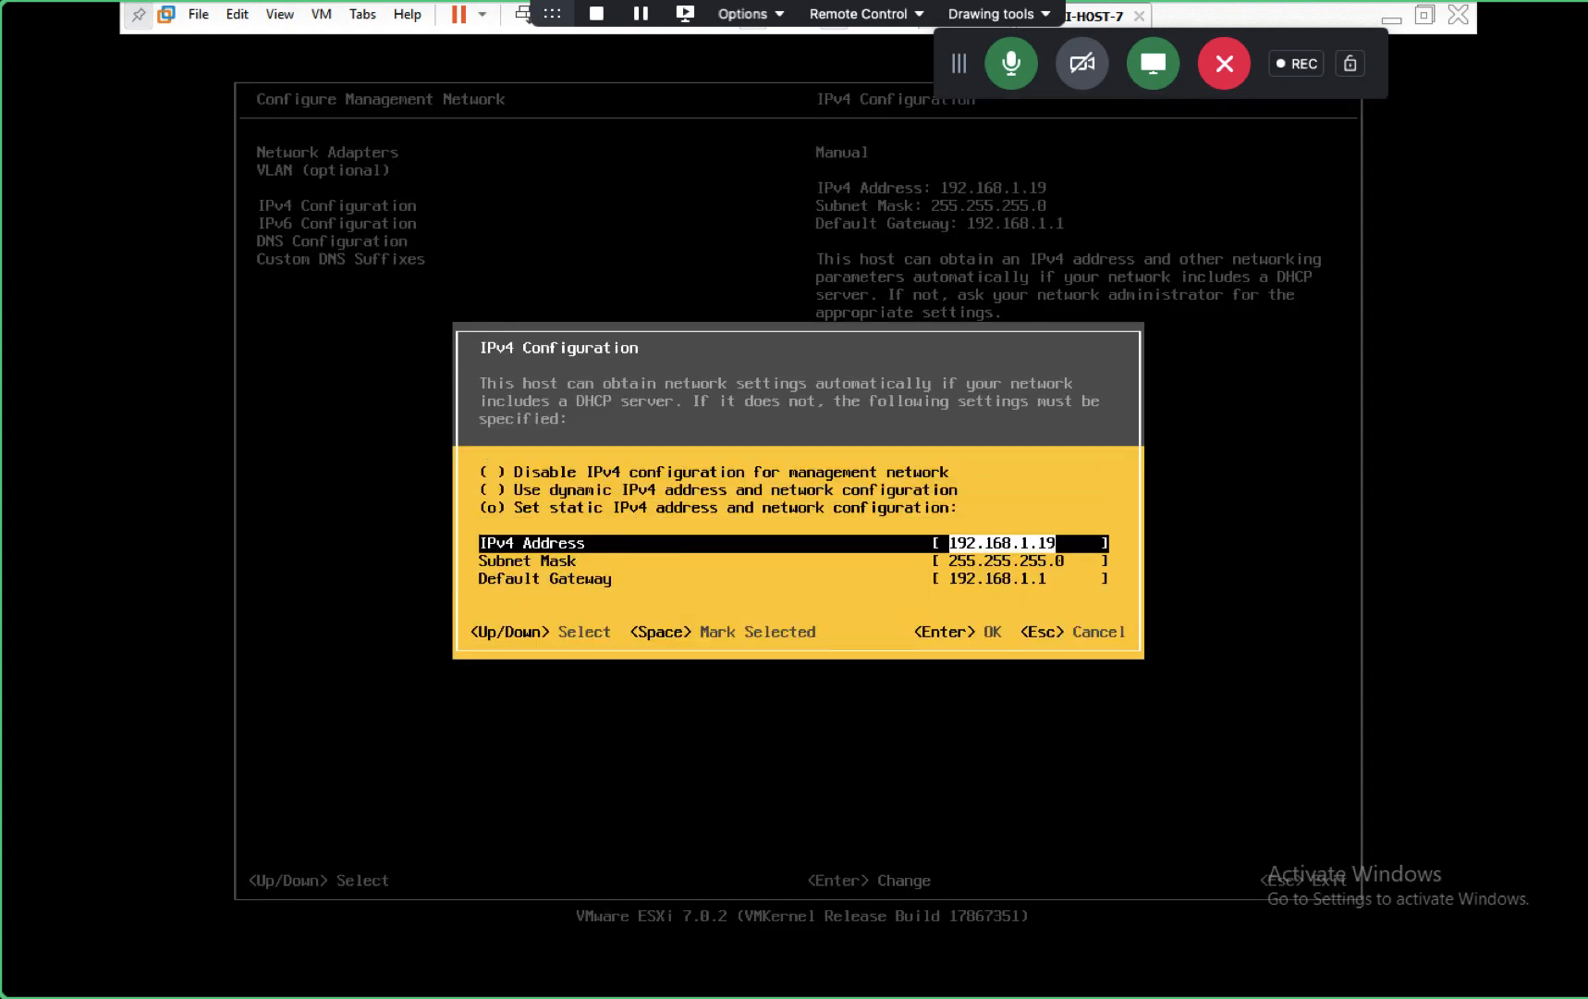
key("Up")
key("Up")
key("Down")
key("Down")
key("Down")
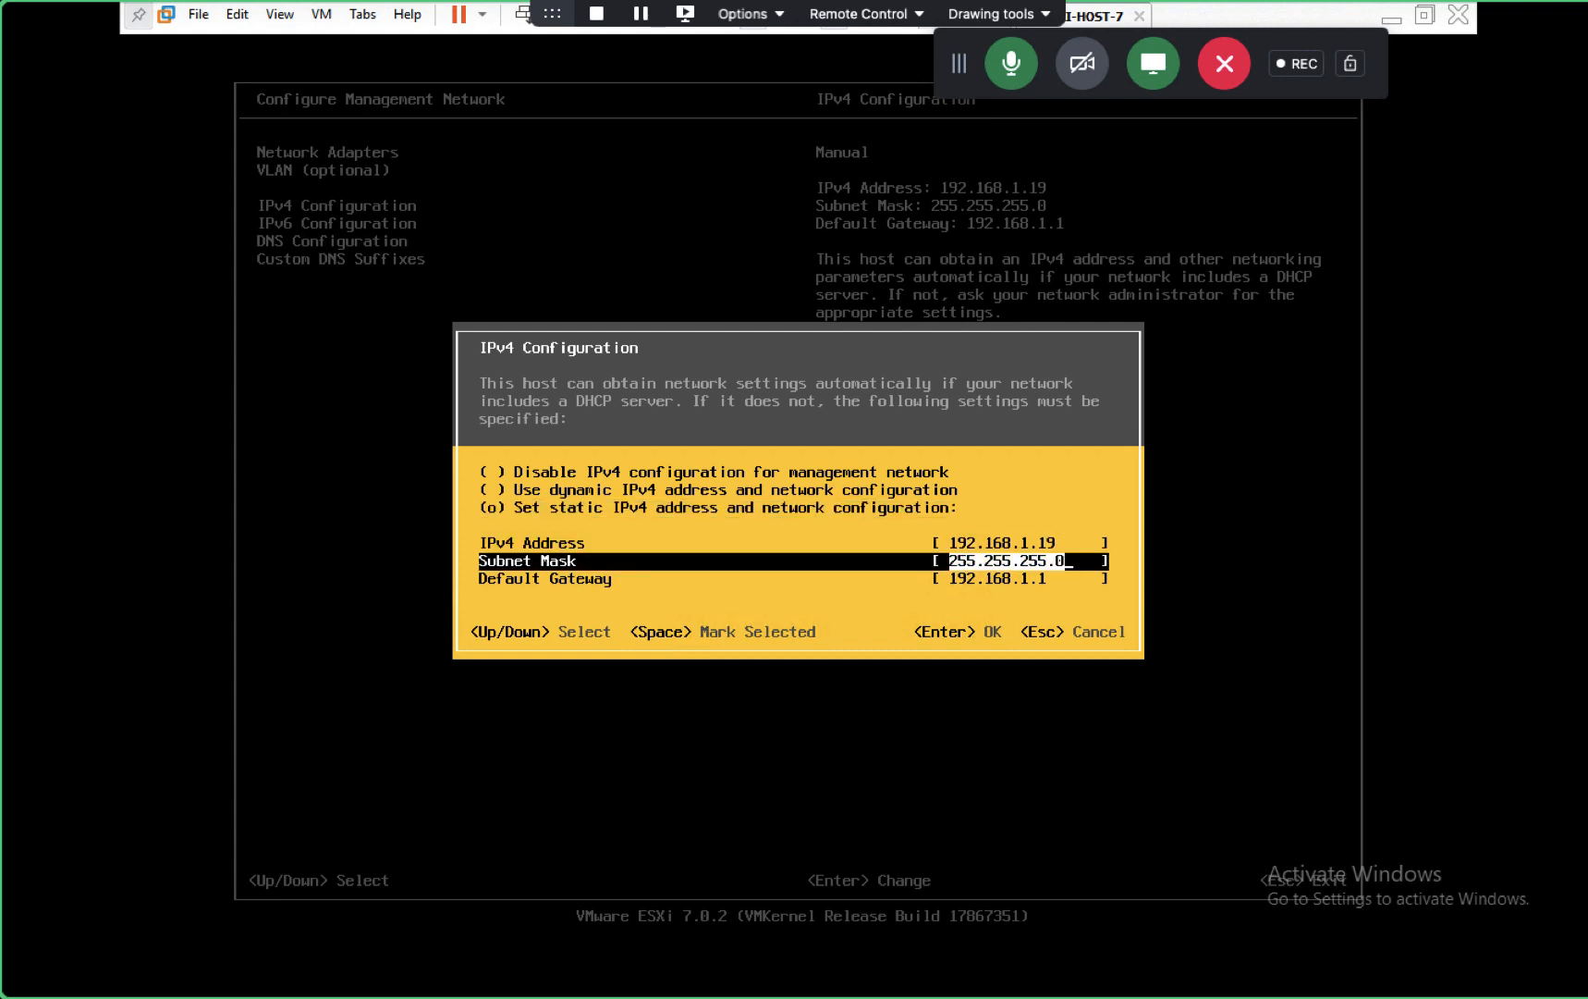
key("Down")
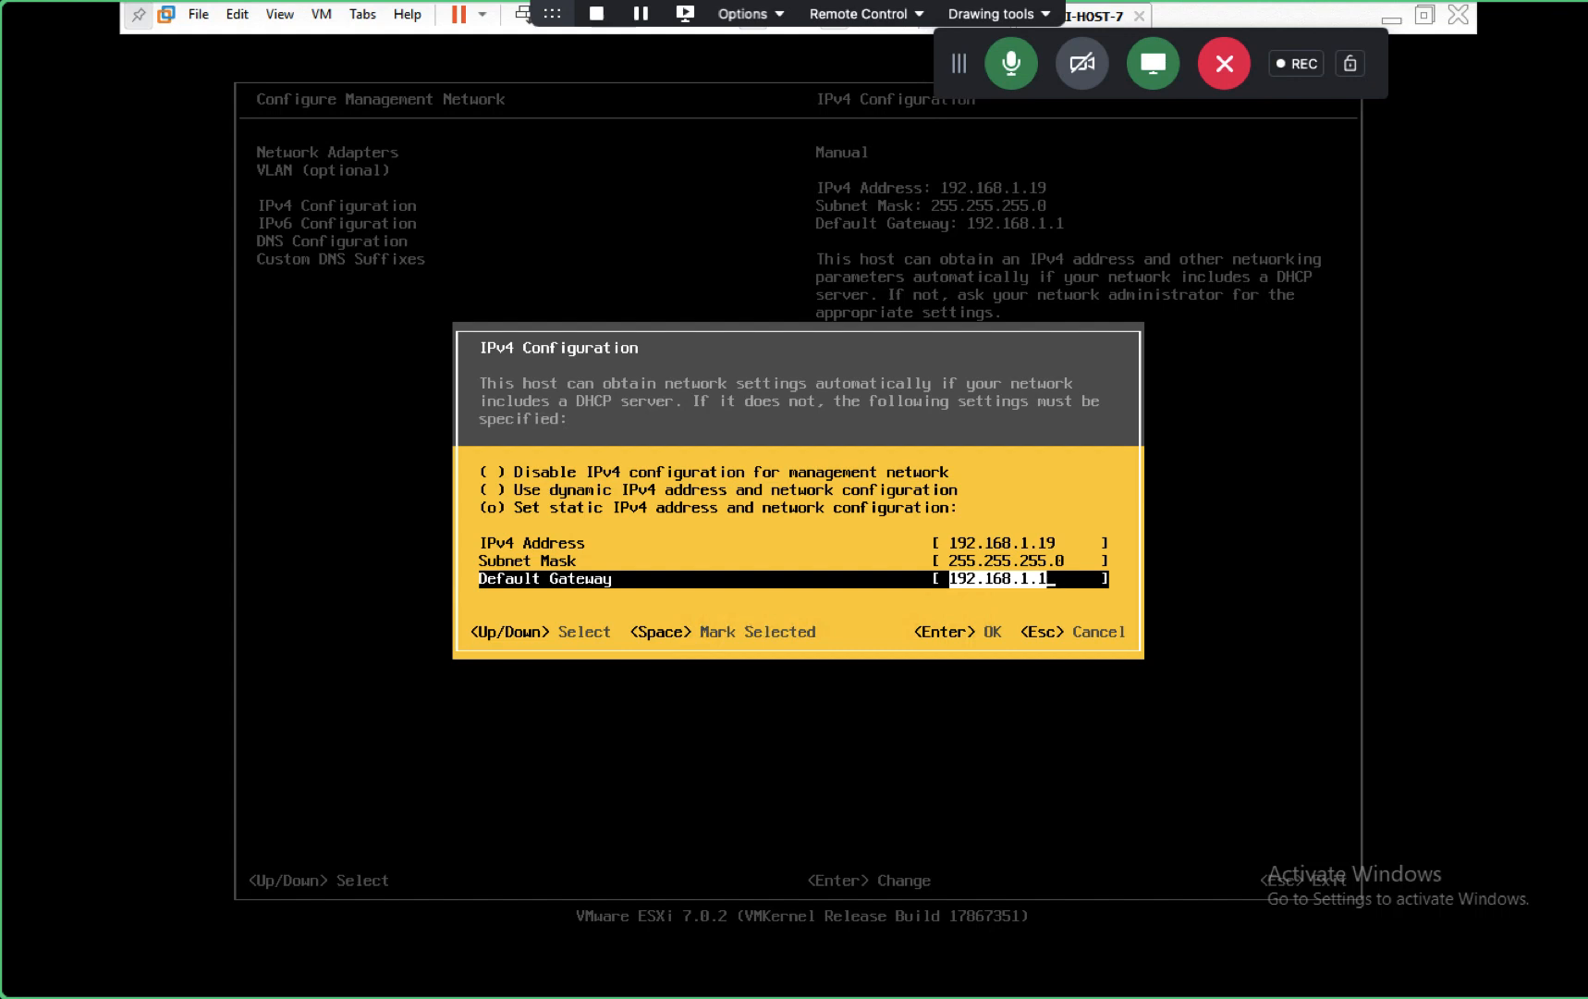
key("Return")
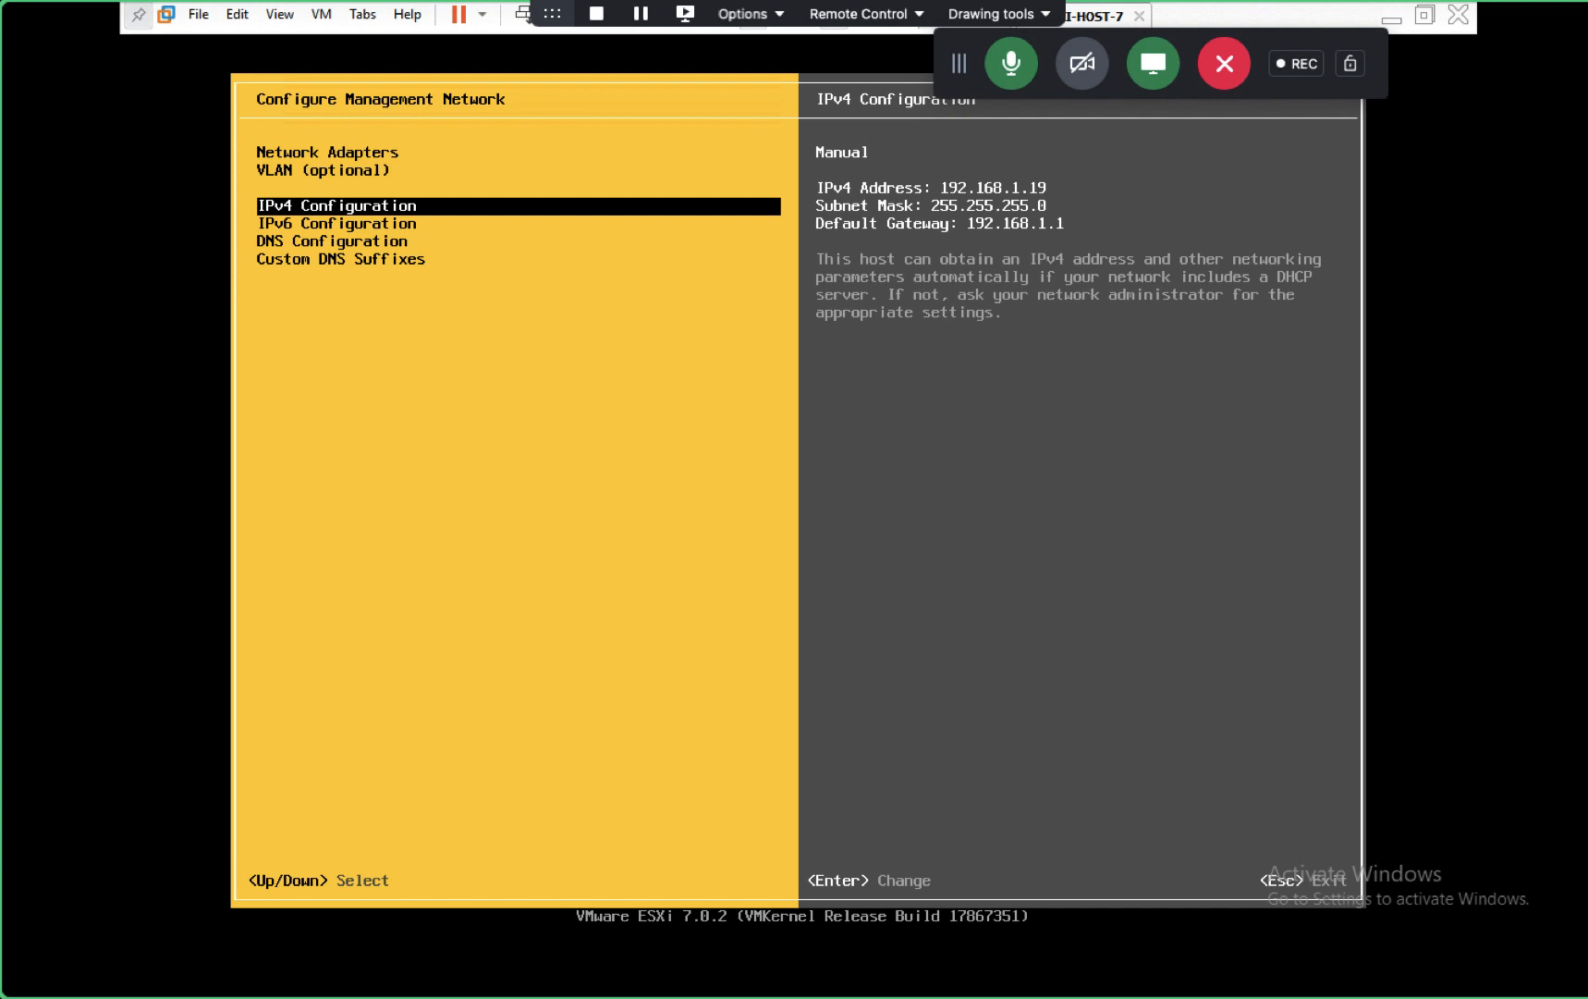
key("Down")
key("Down")
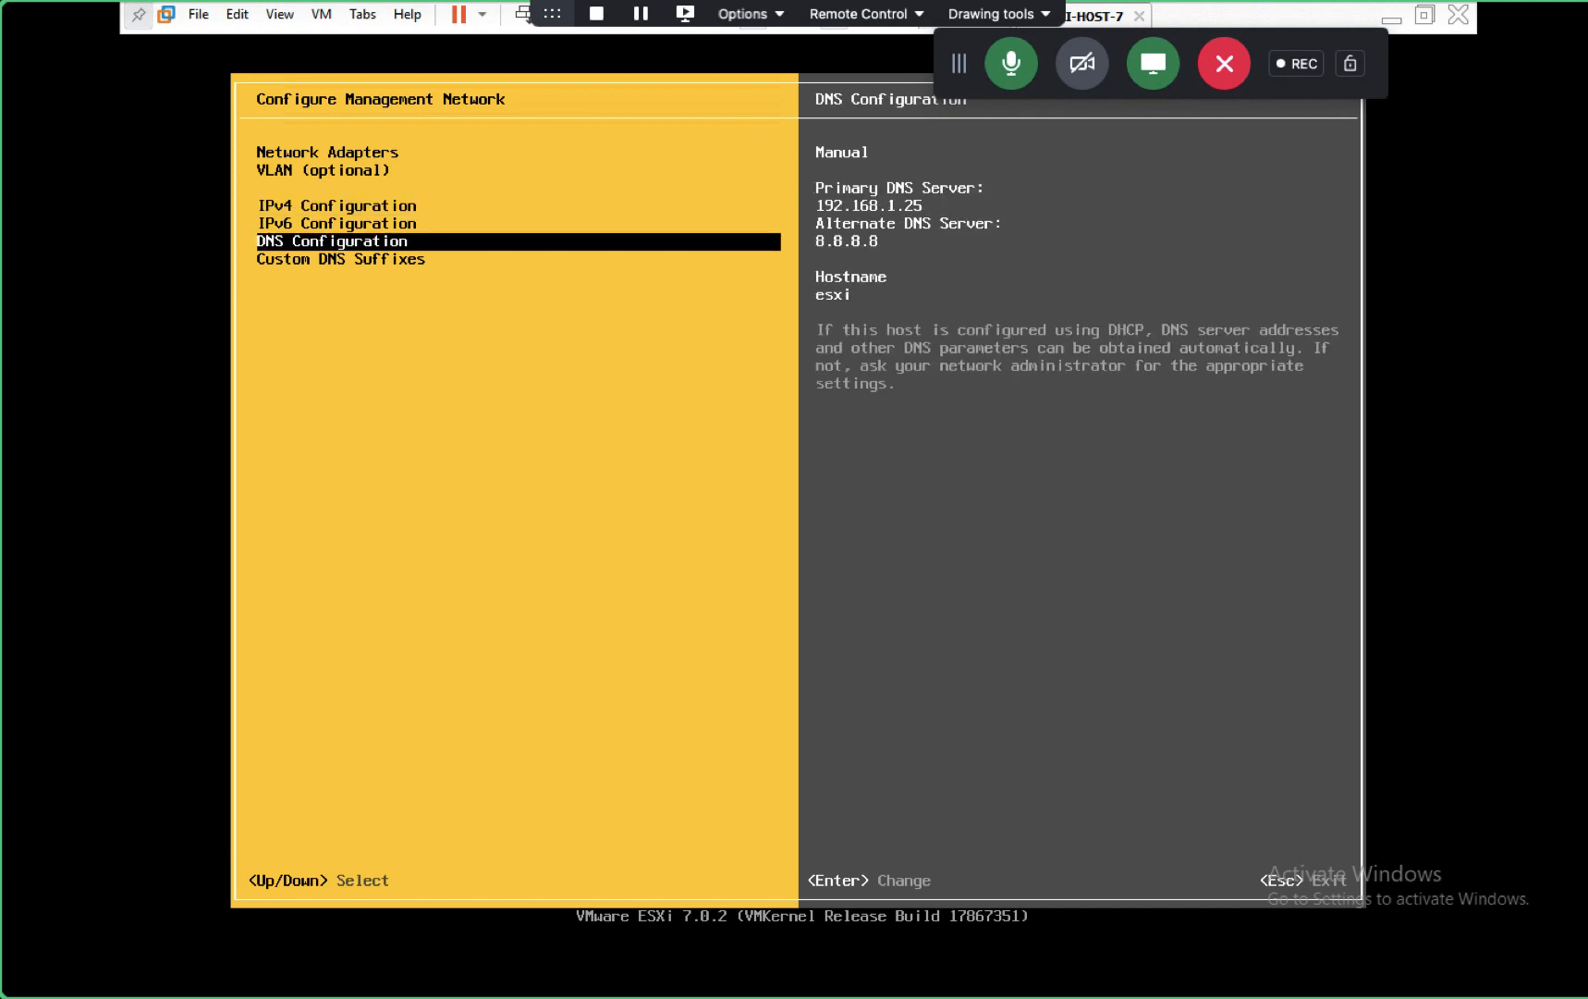
- In DNS Configuration, change the primary DNS from 192.168.1.25 to 192.168.1.18 and save
key("Return")
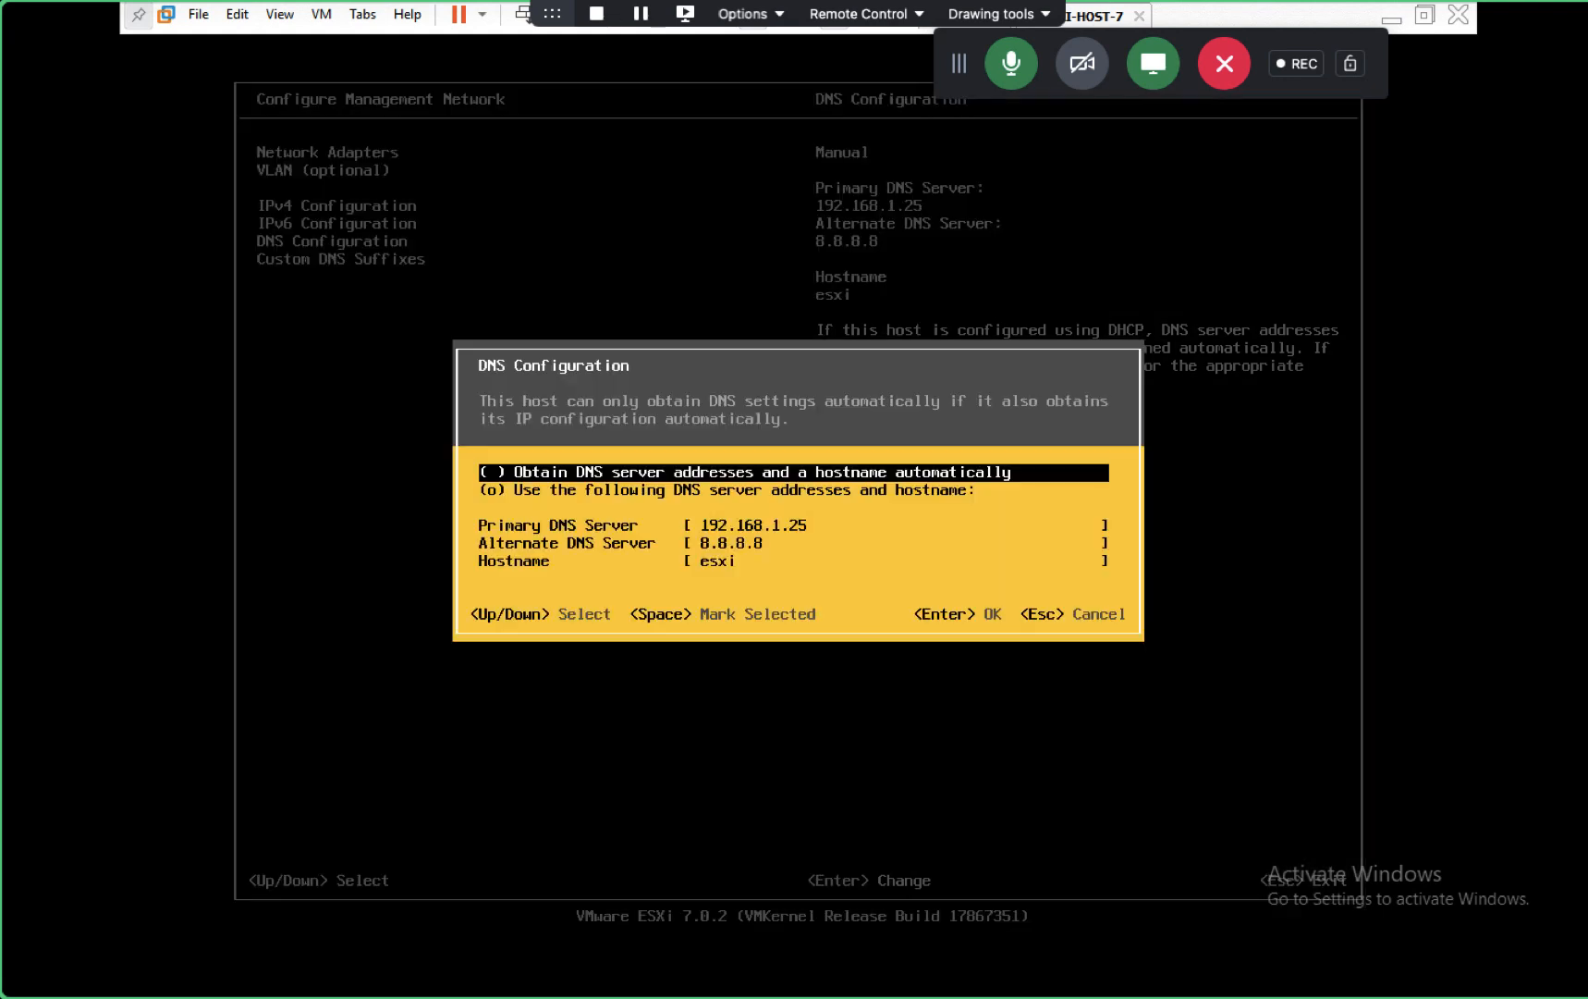
key("Down")
key("Down")
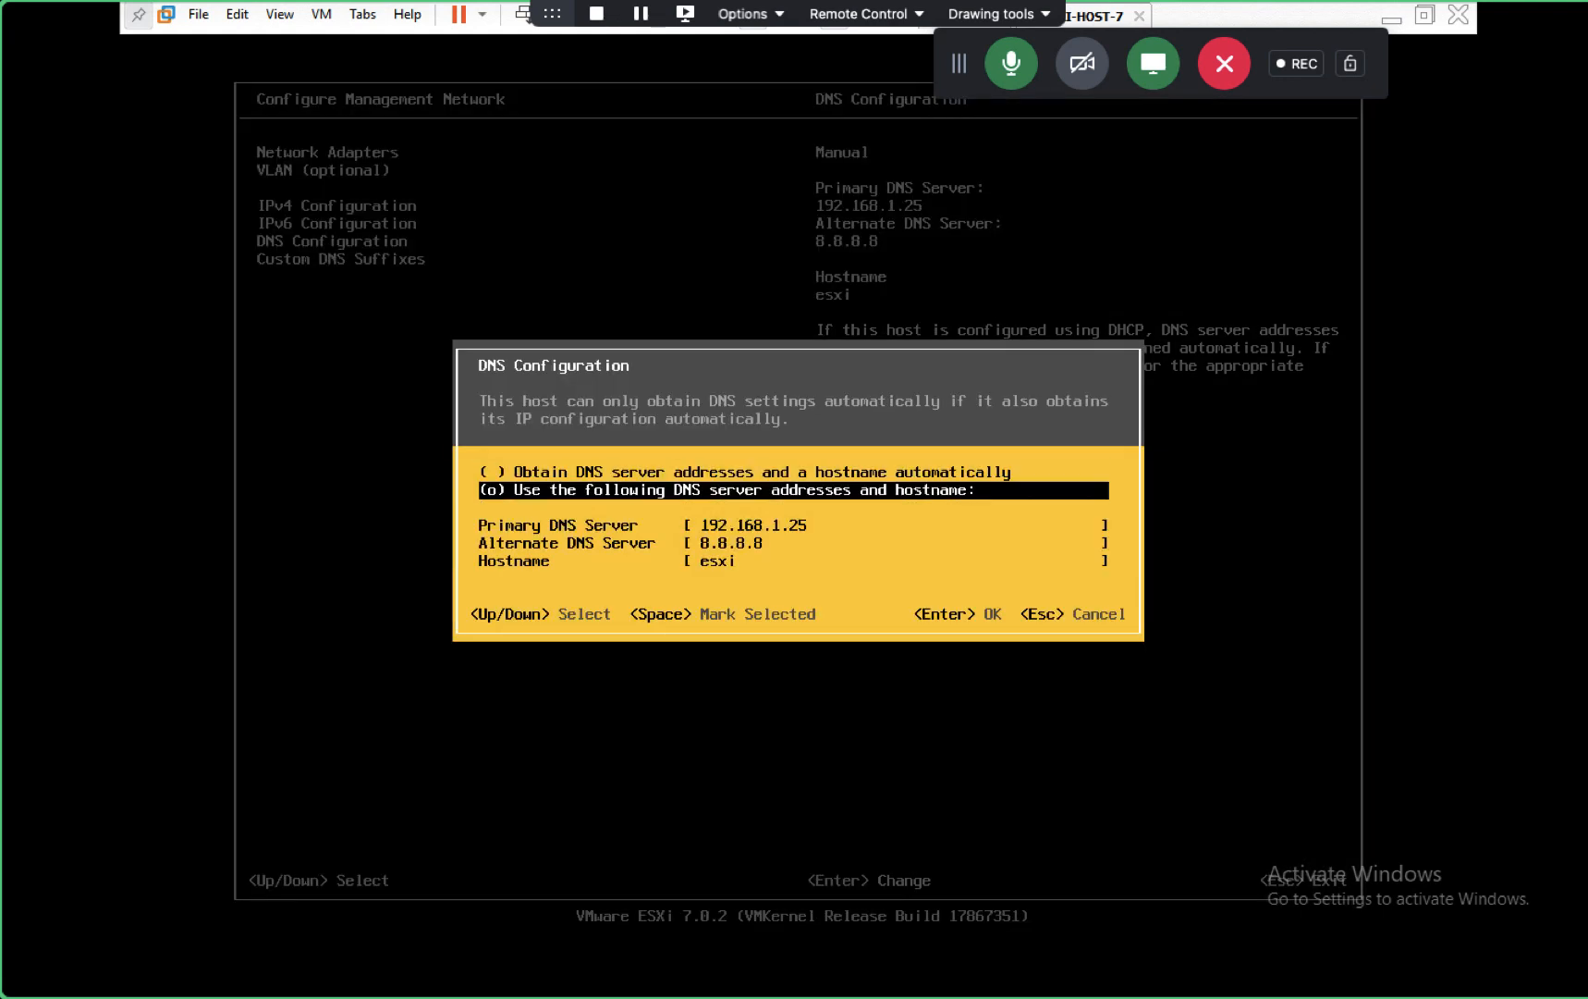
key("BackSpace")
key("BackSpace")
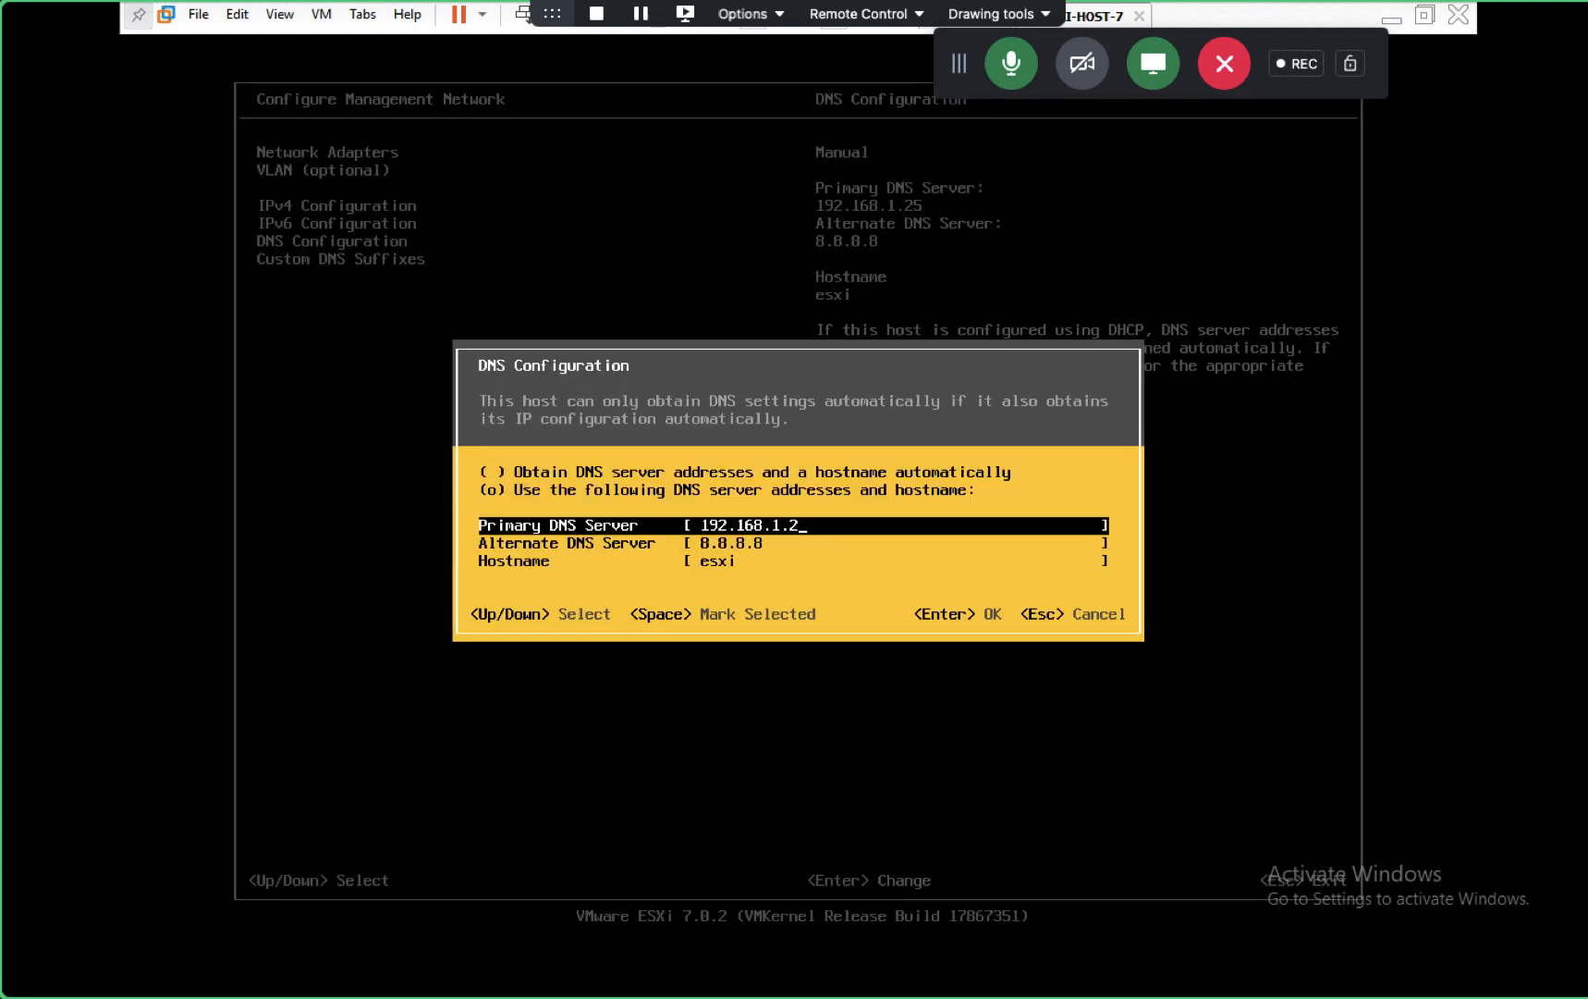
type("18")
key("Down")
key("Down")
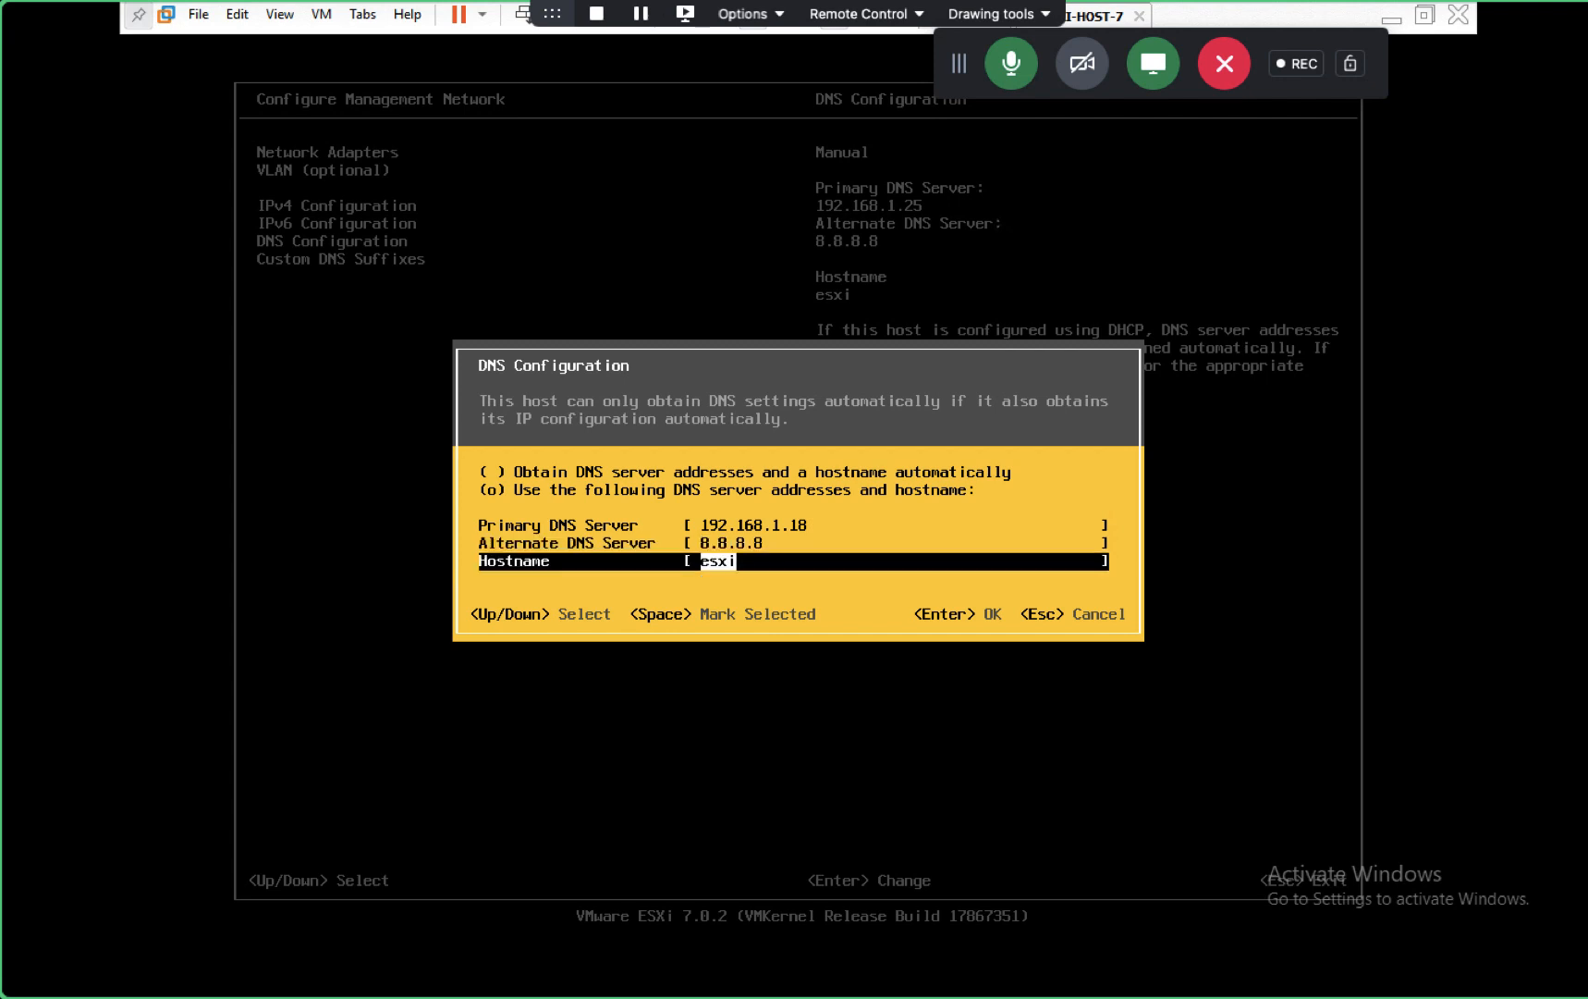
key("Up")
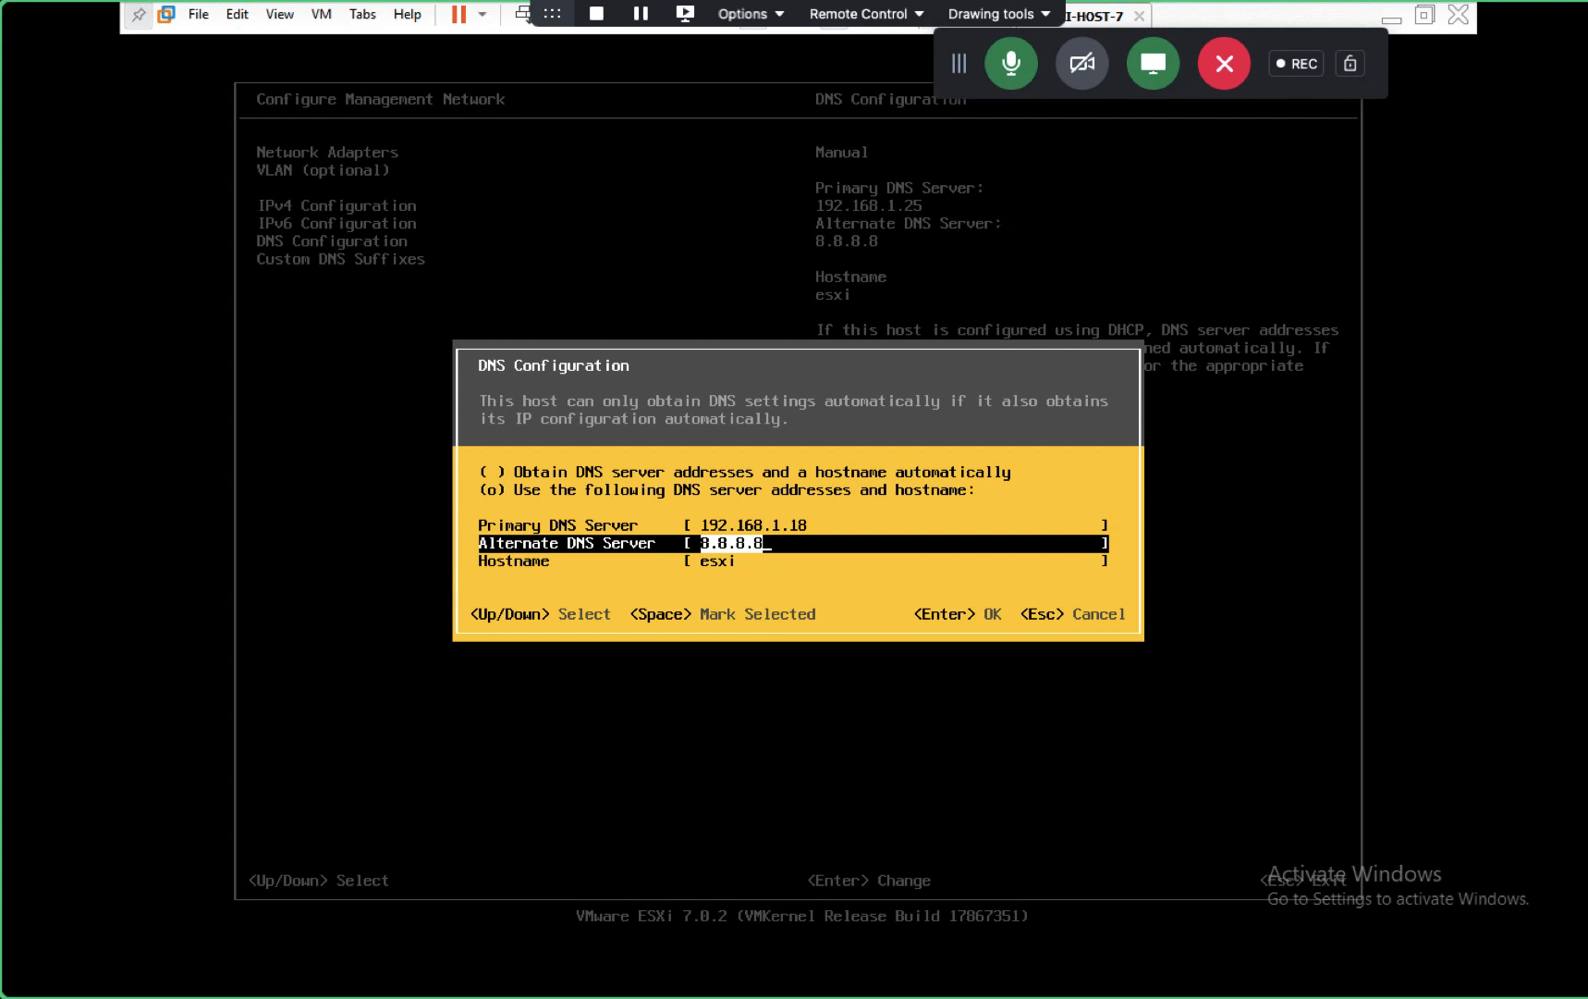
key("Down")
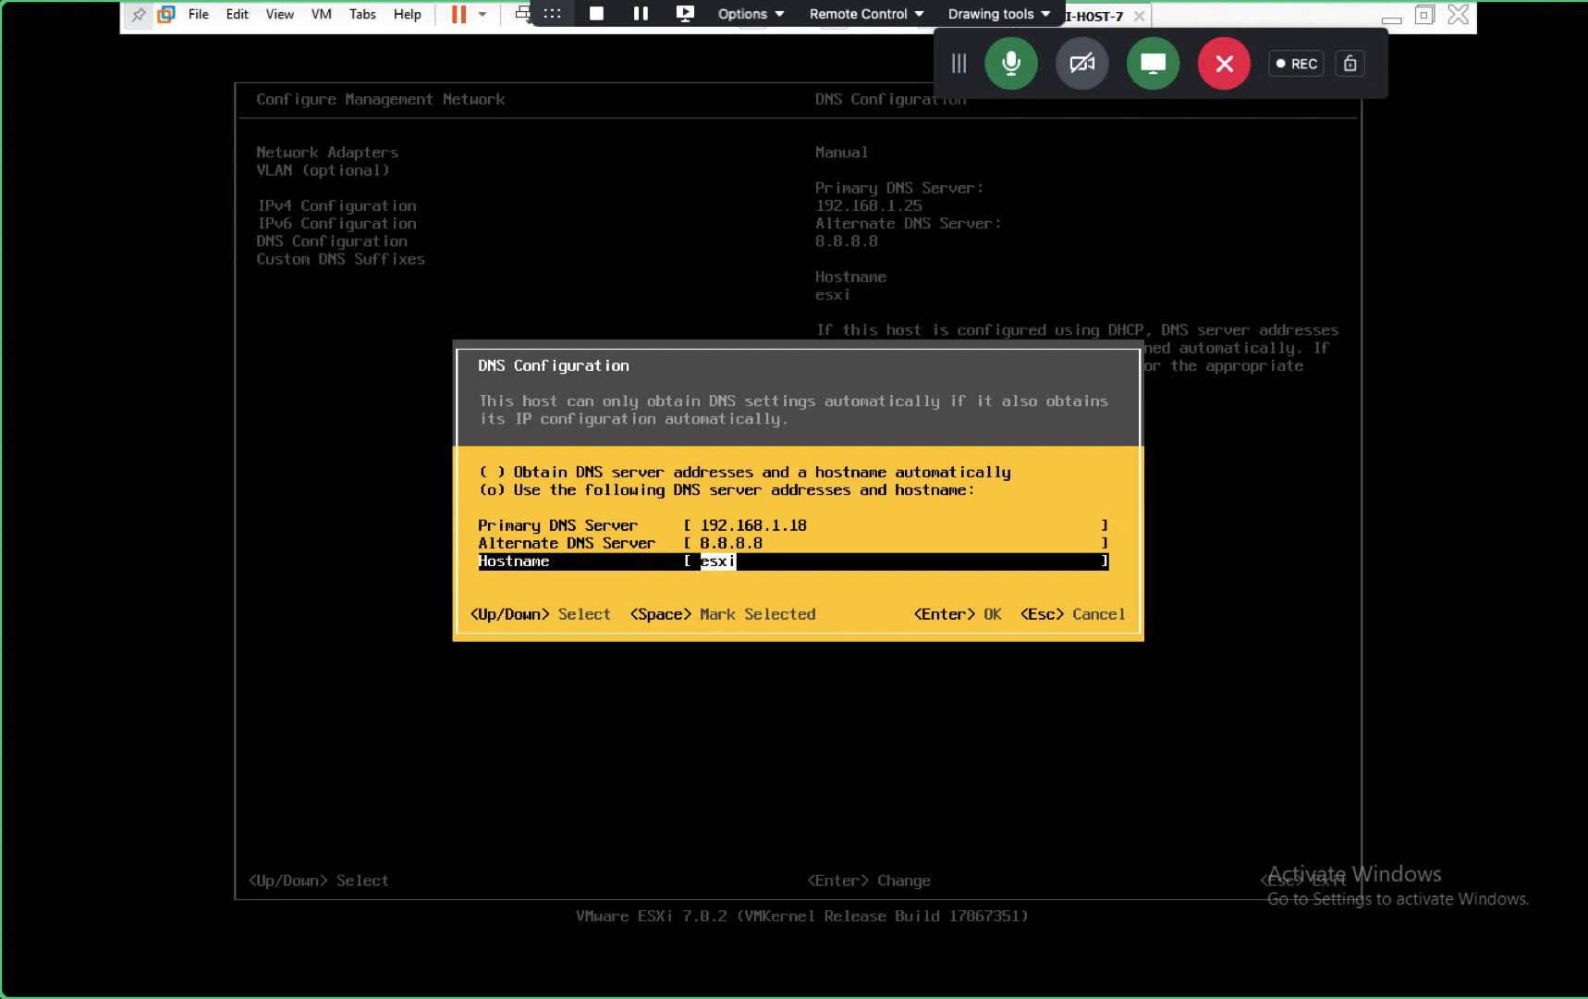
key("Return")
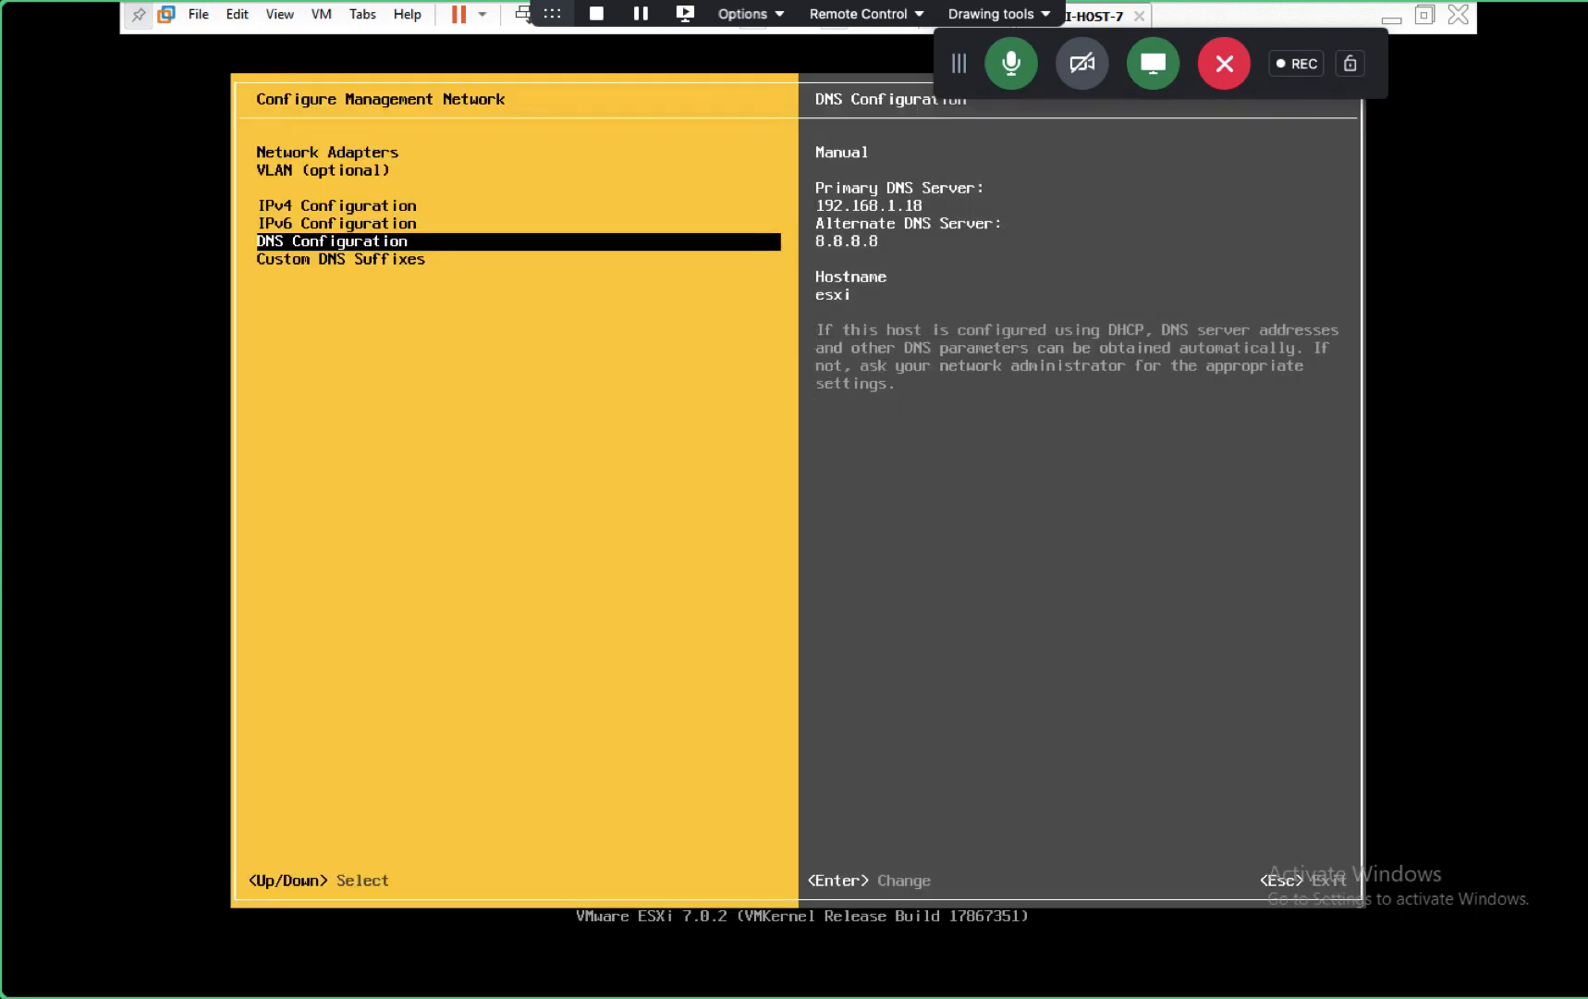
- Keep the esxi custom DNS suffix, restart the management network, and log out to the main screen
key("Down")
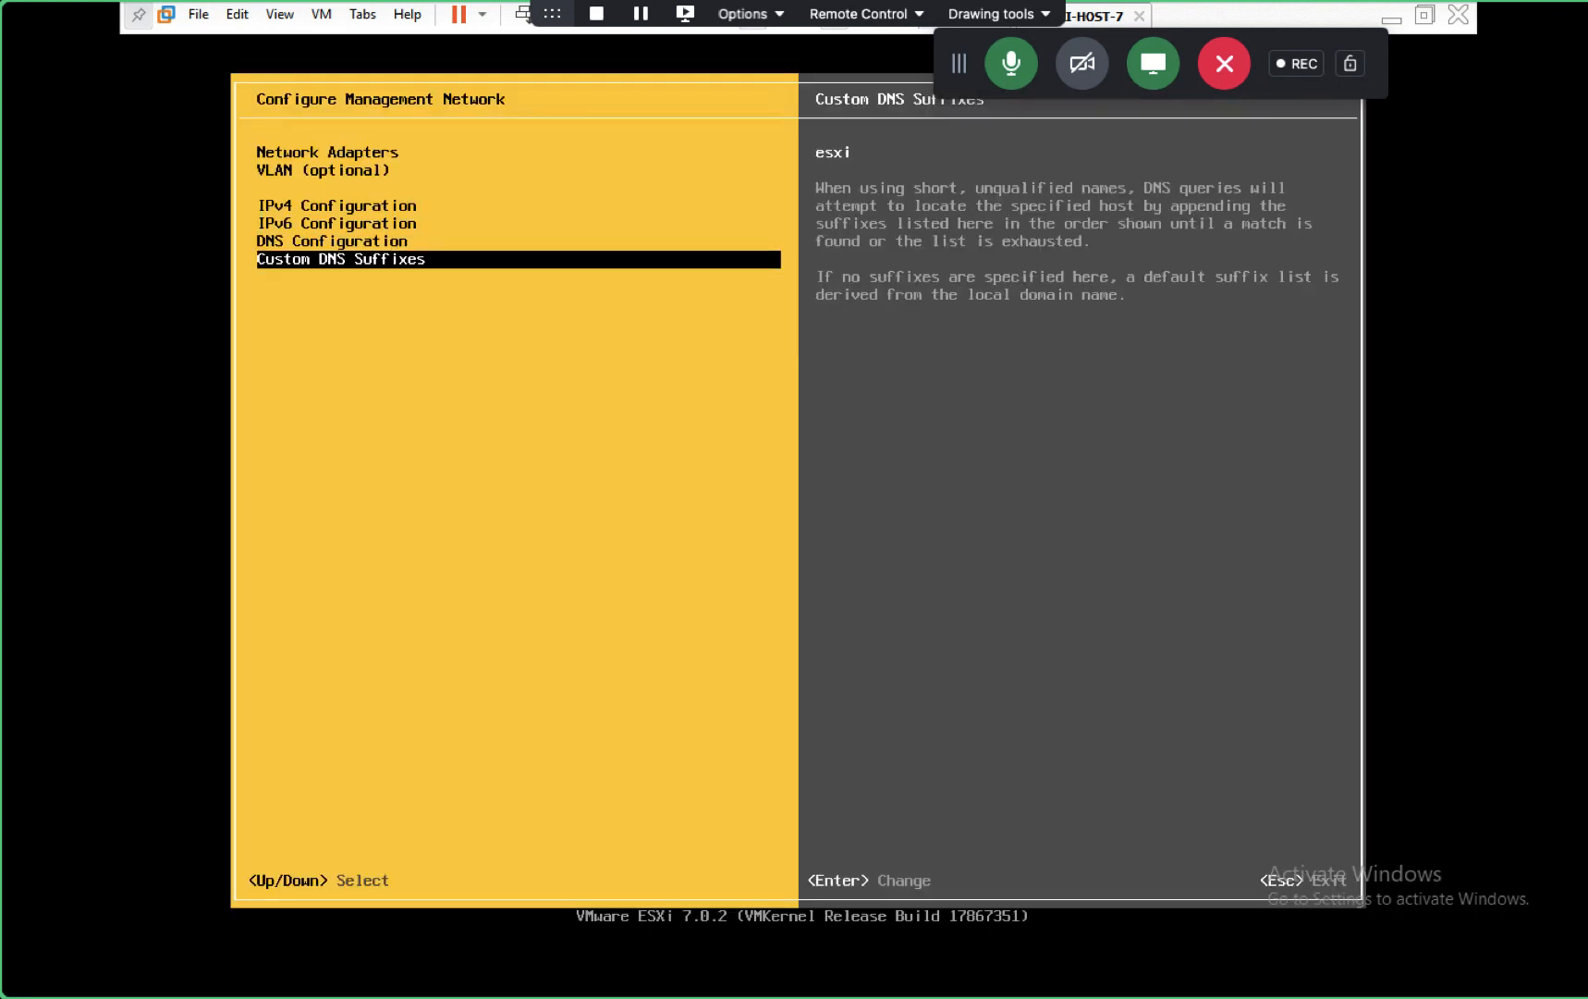
key("Return")
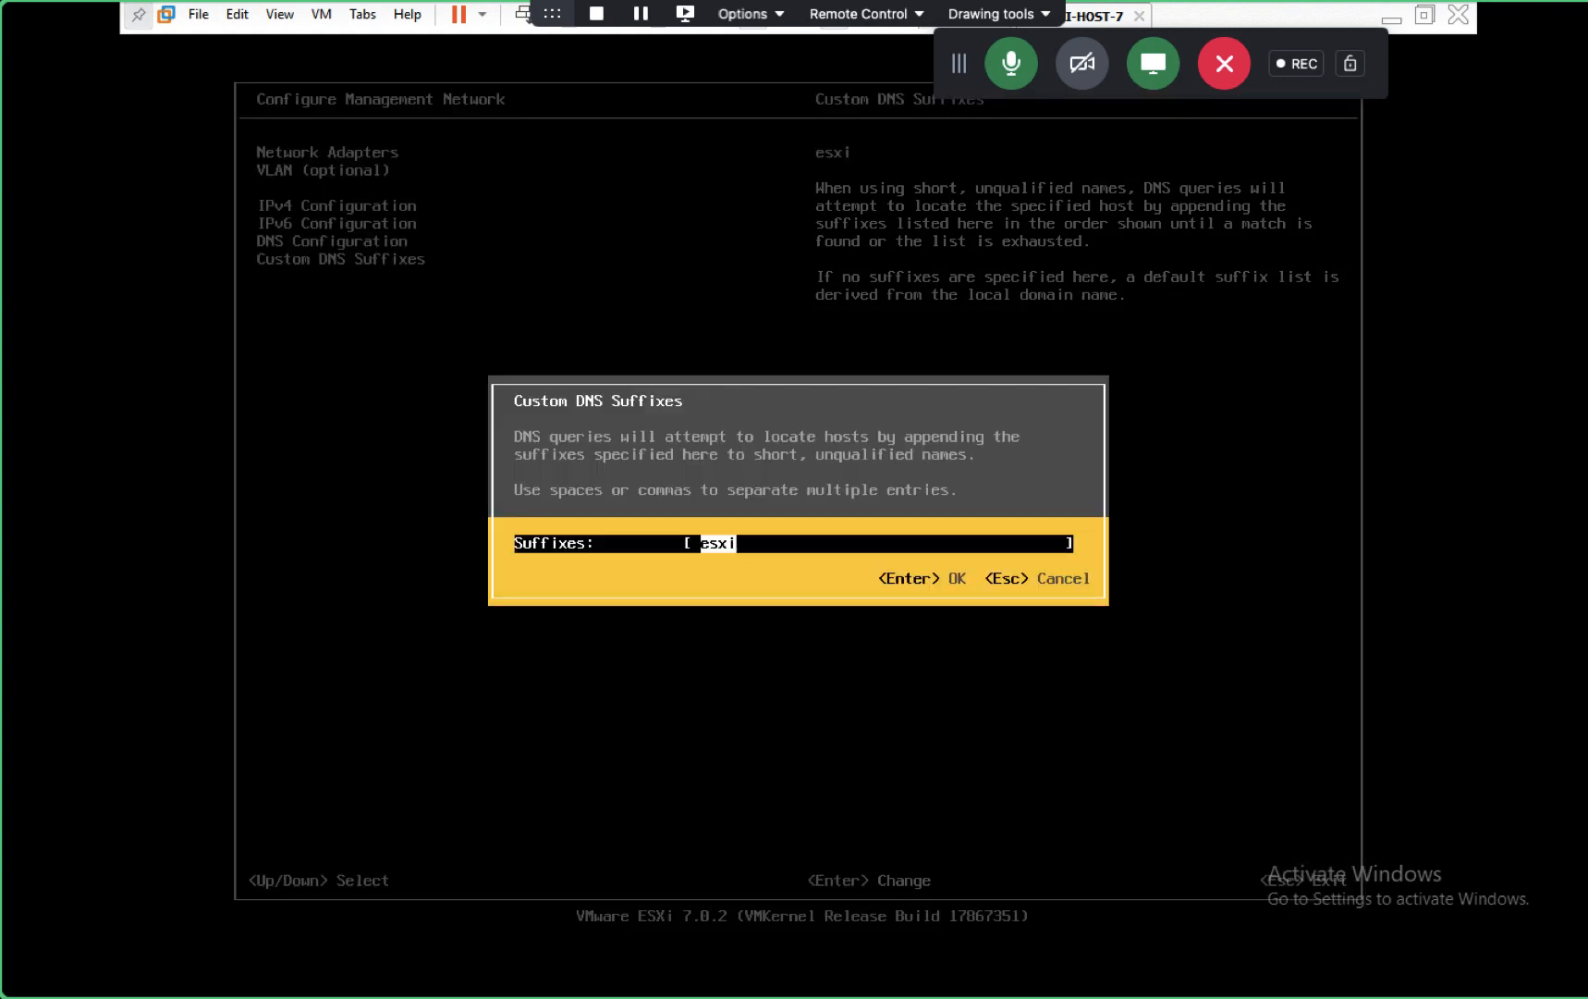
key("Return")
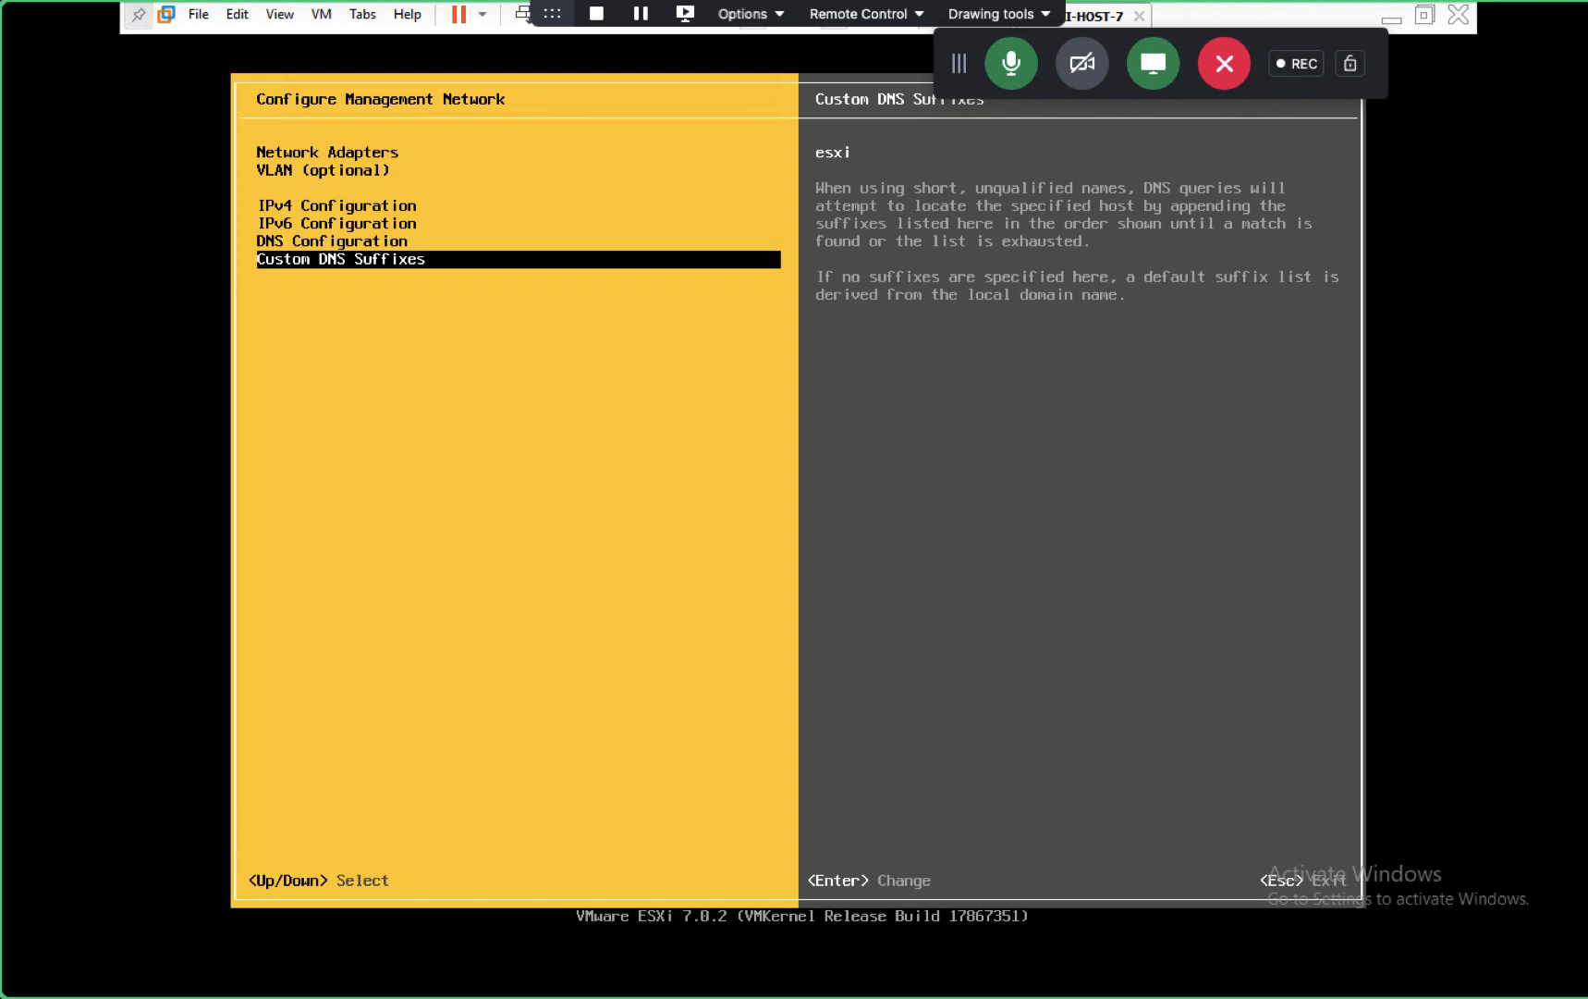
key("Escape")
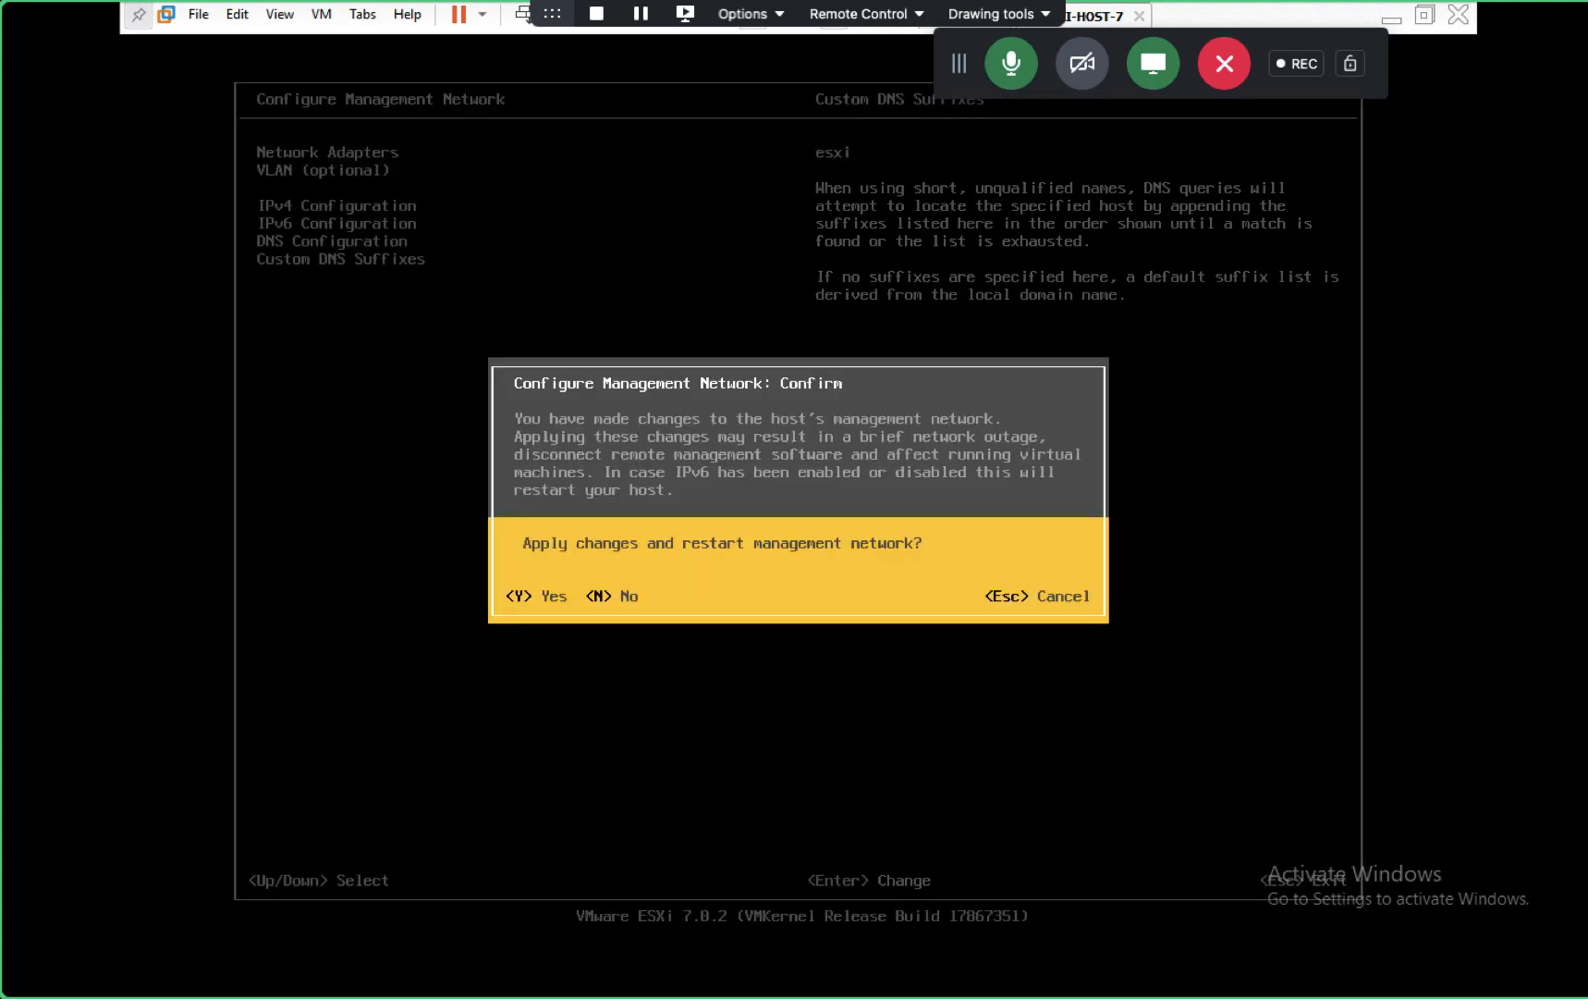
key("Escape")
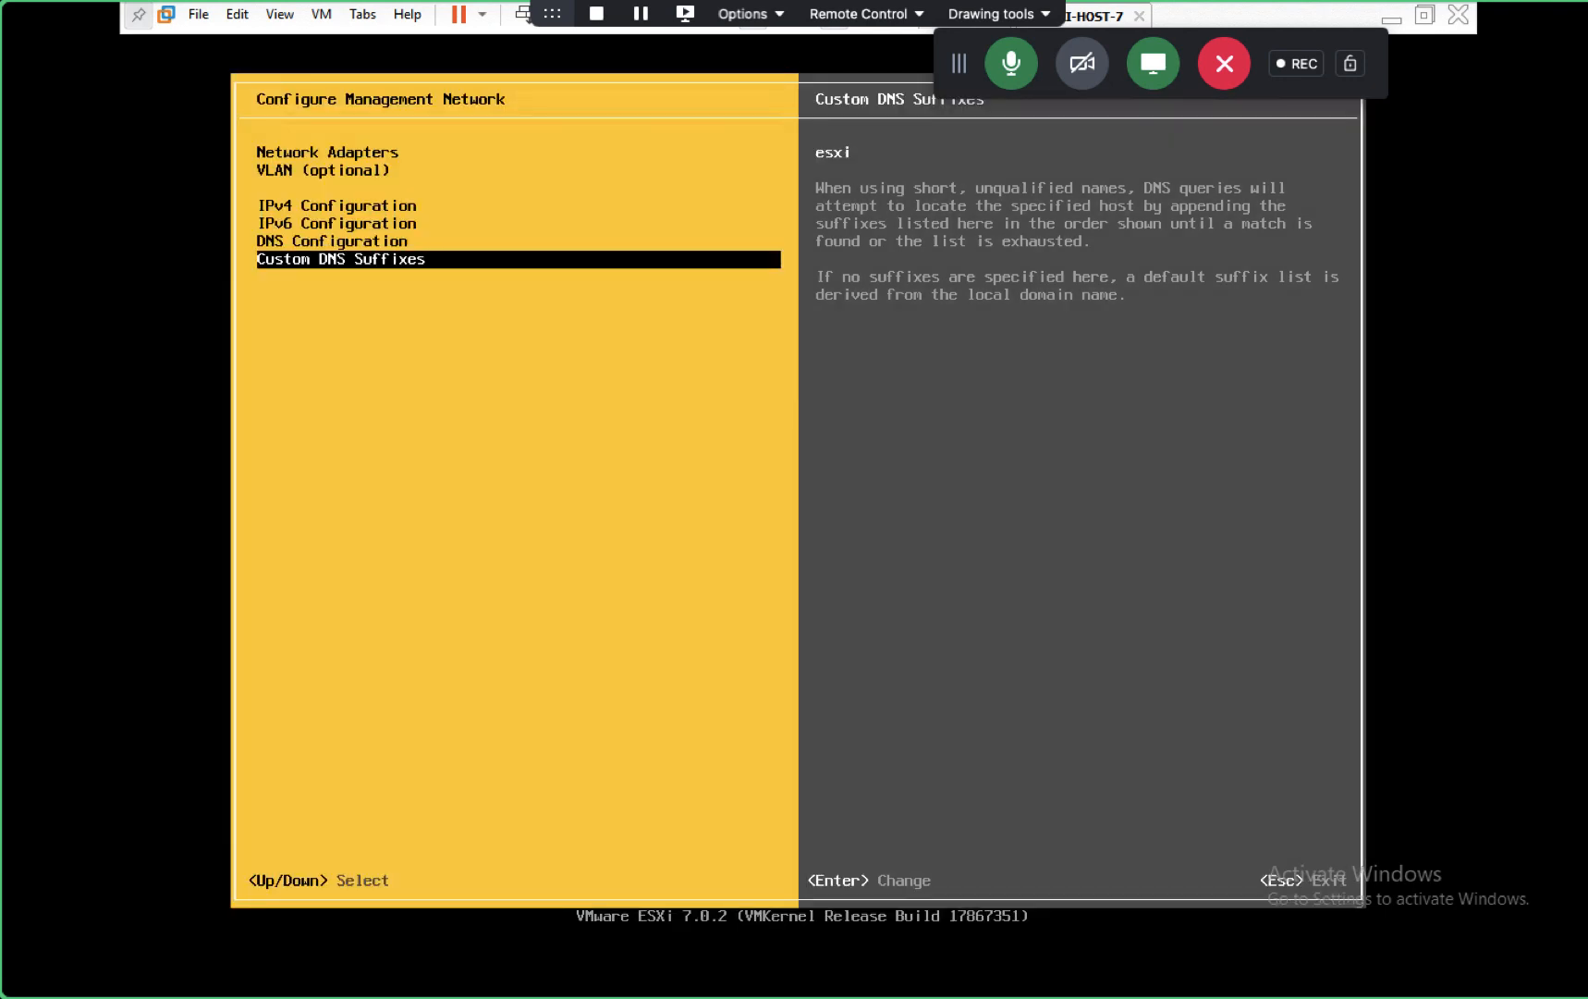
key("Escape")
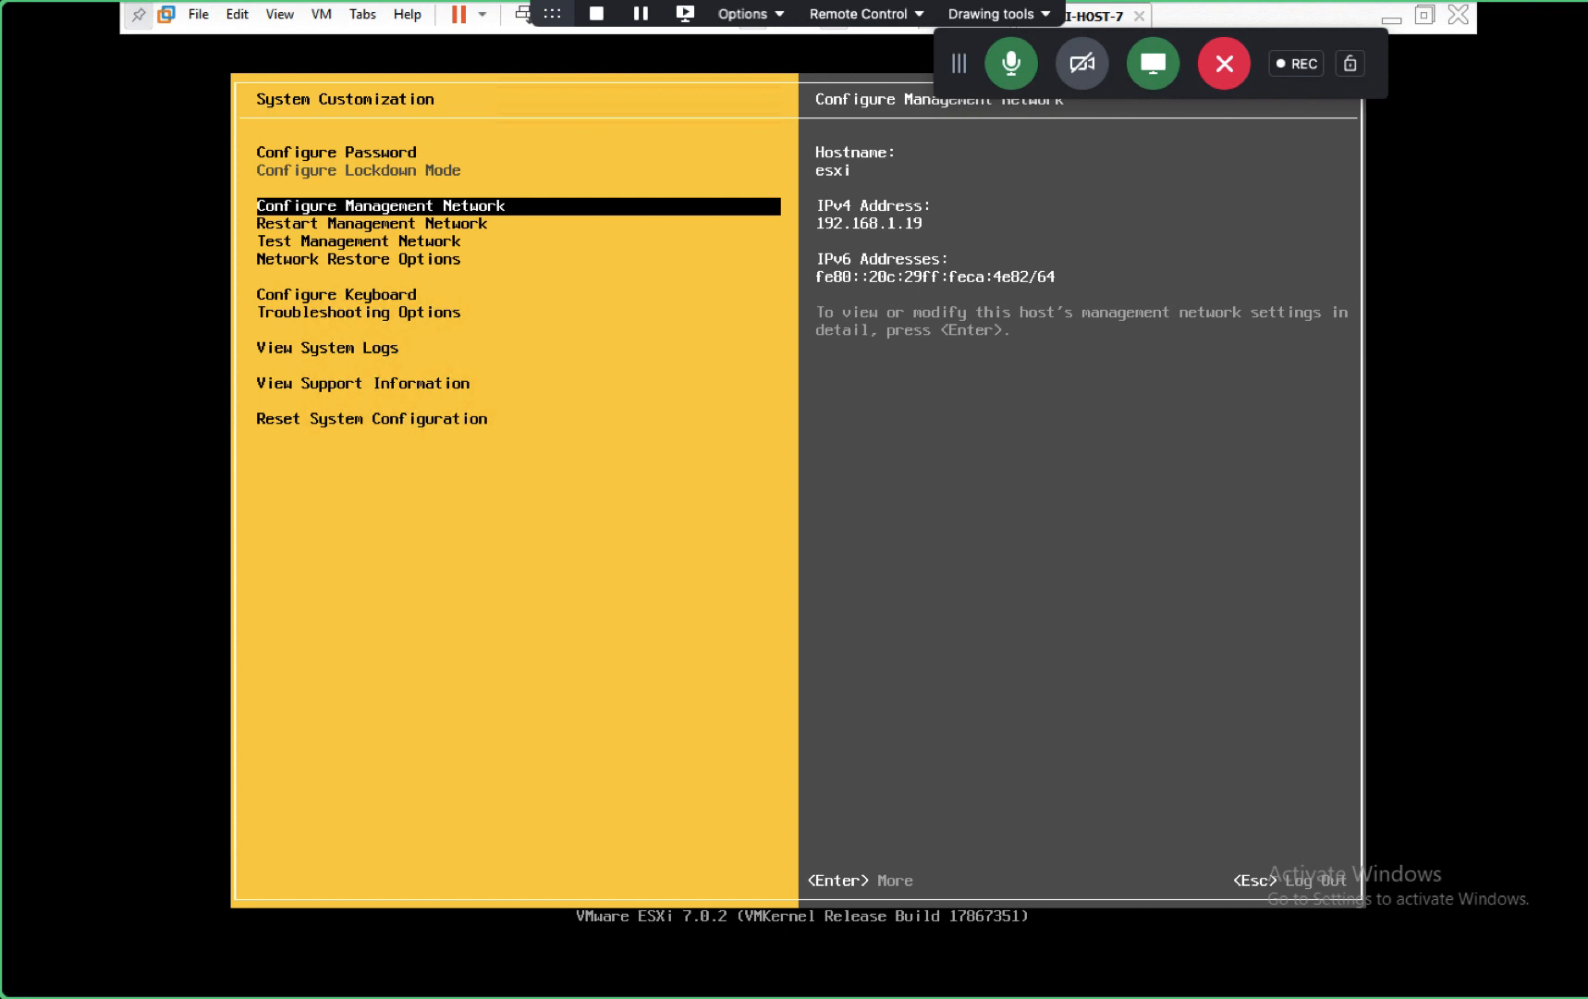
key("Escape")
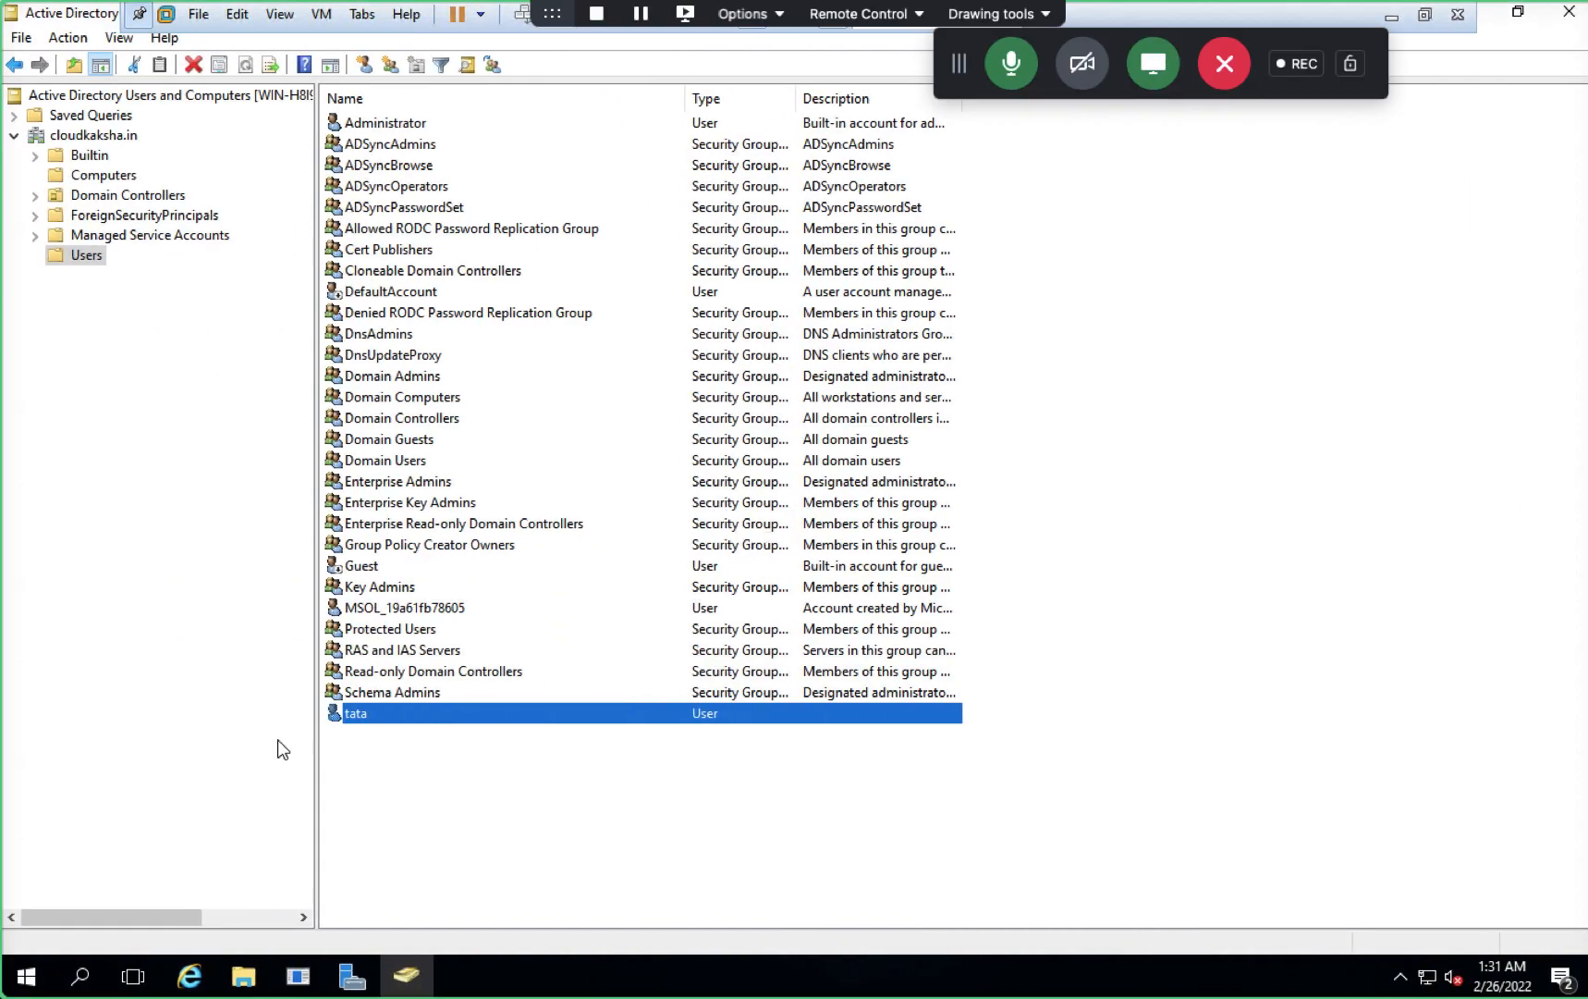
- In the Host Client, go to Host > Manage > Security & users > Authentication and choose Join domain
key("ctrl+Left")
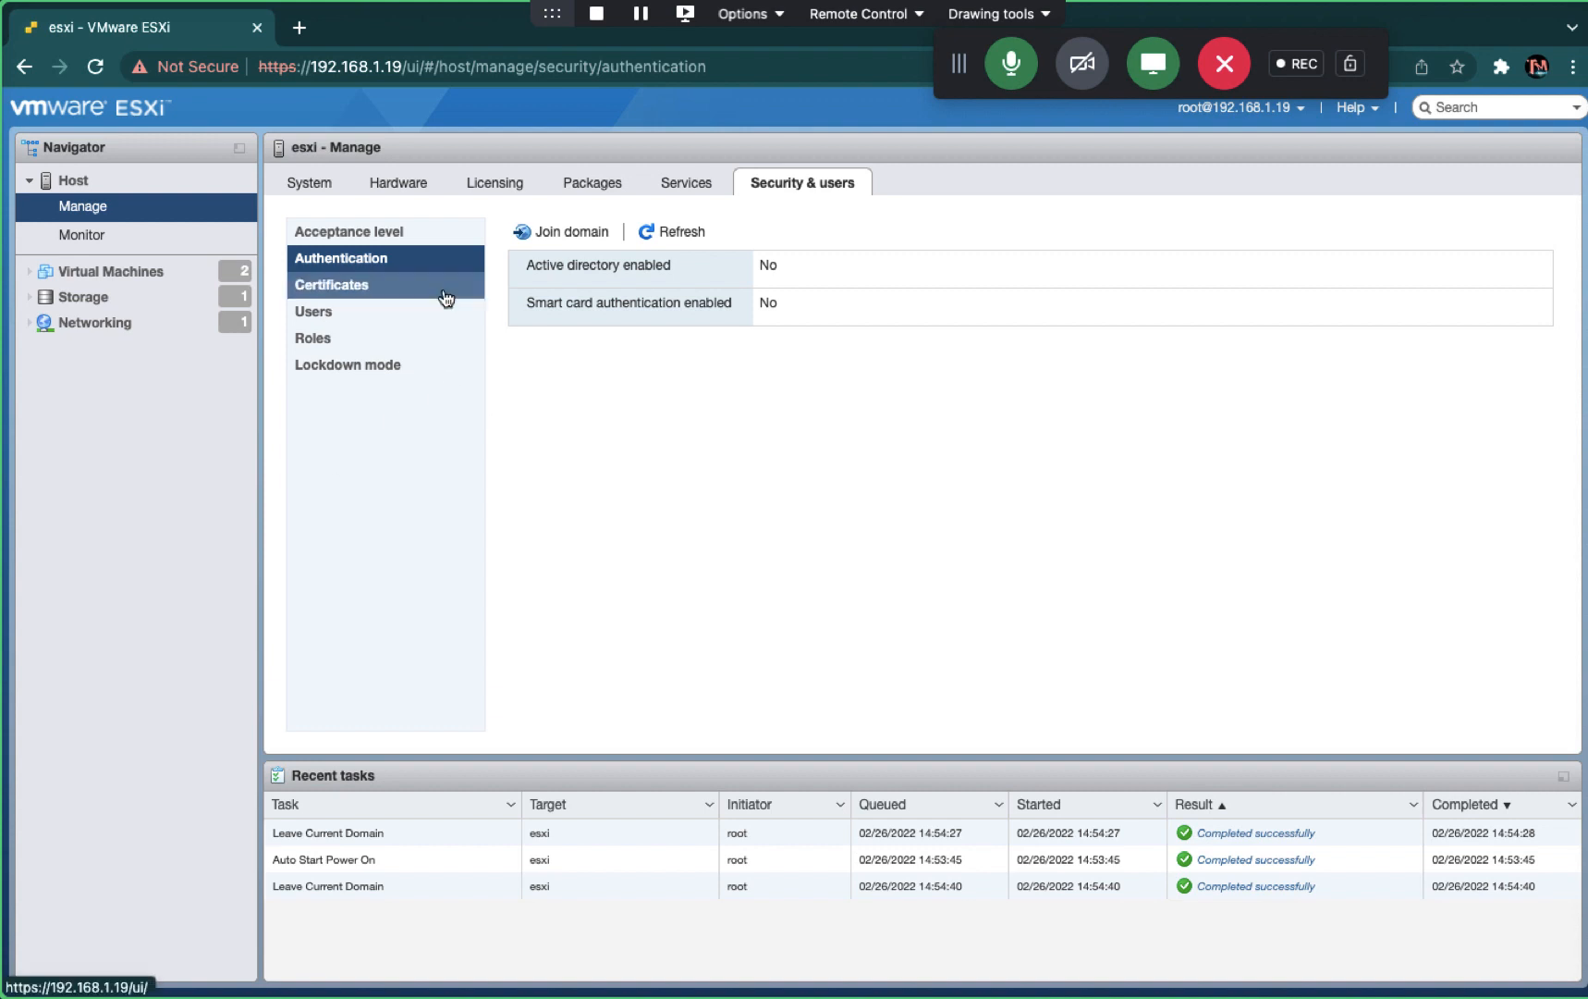
left_click(91, 182)
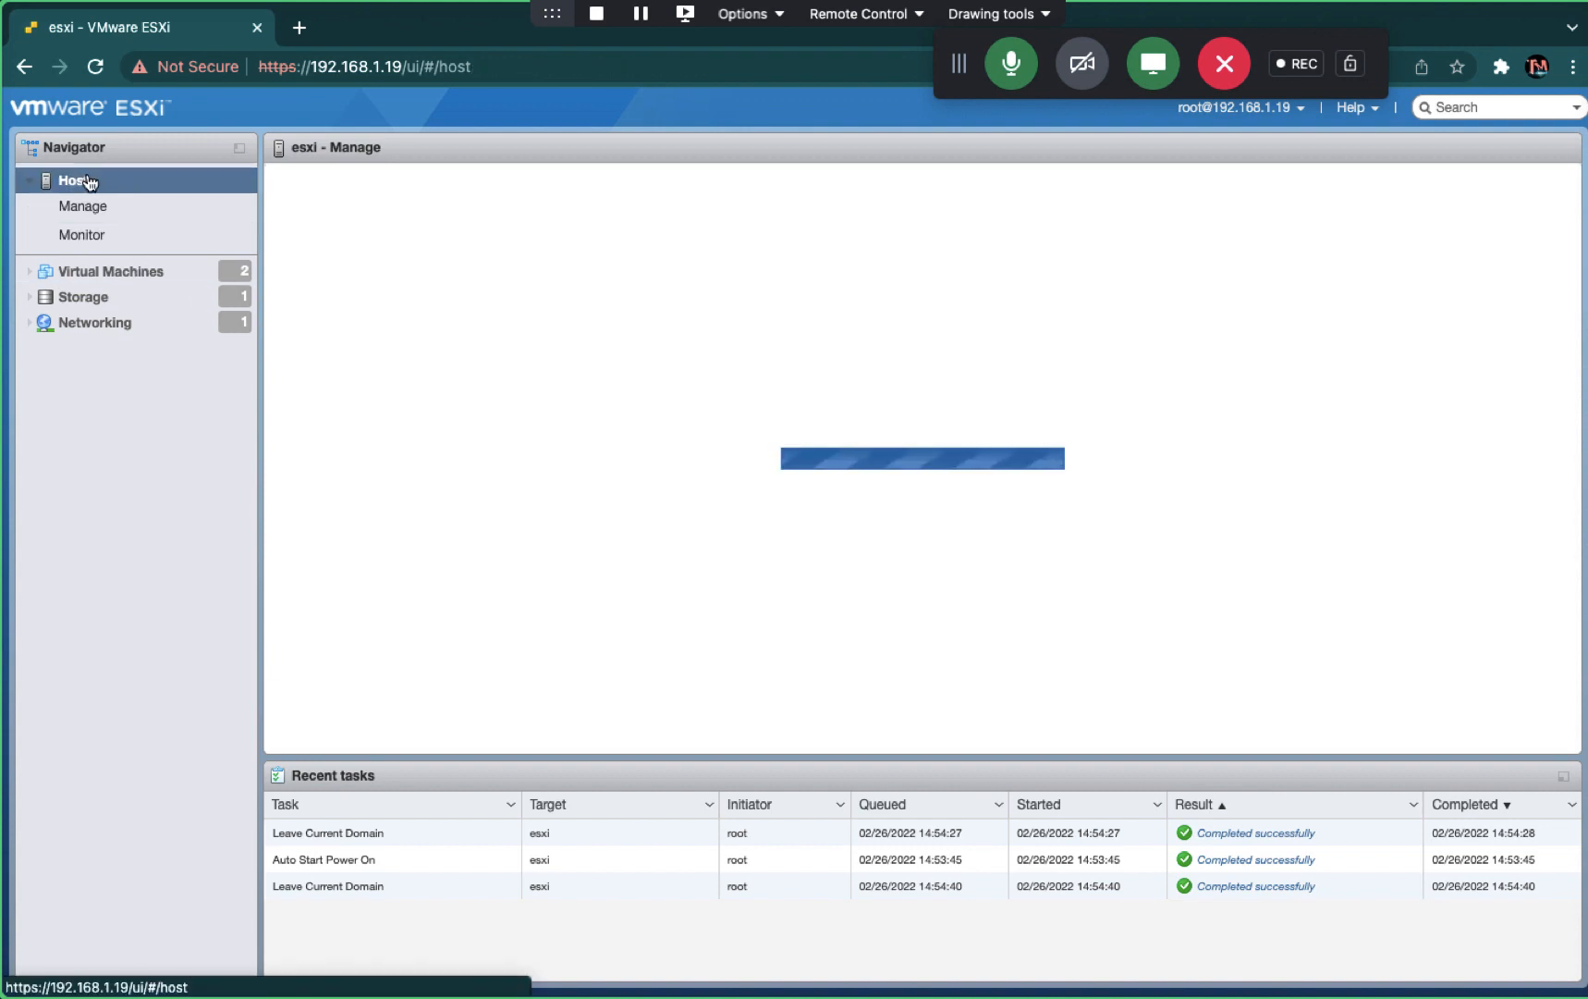
left_click(93, 205)
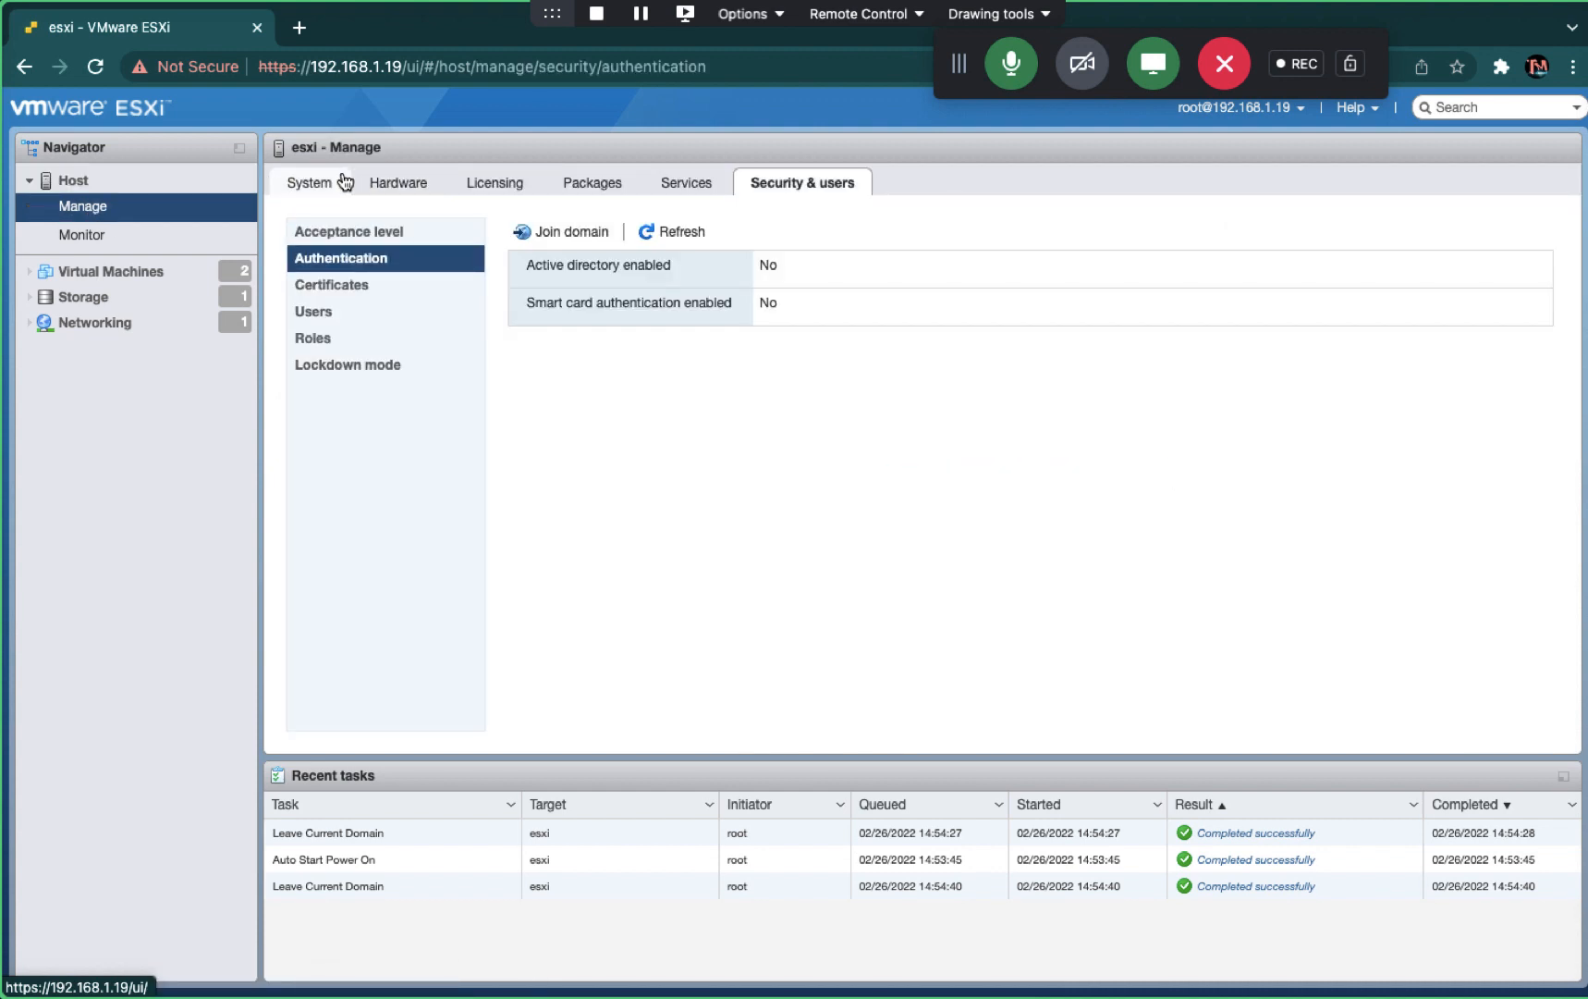
left_click(314, 181)
left_click(405, 180)
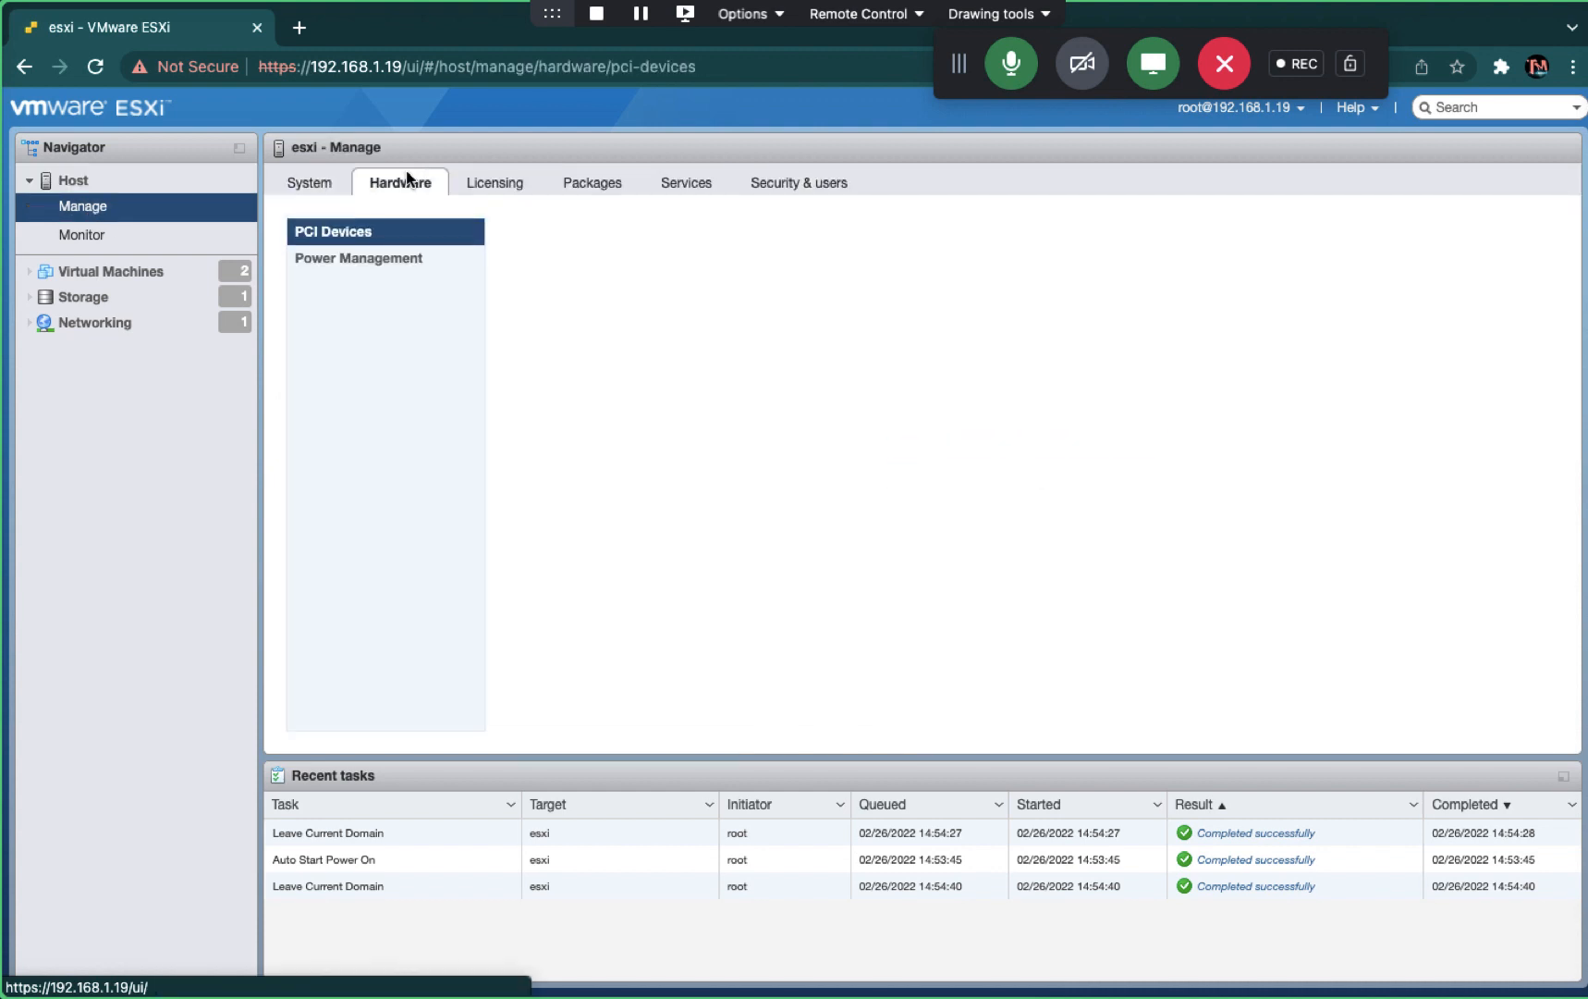
left_click(596, 183)
left_click(774, 185)
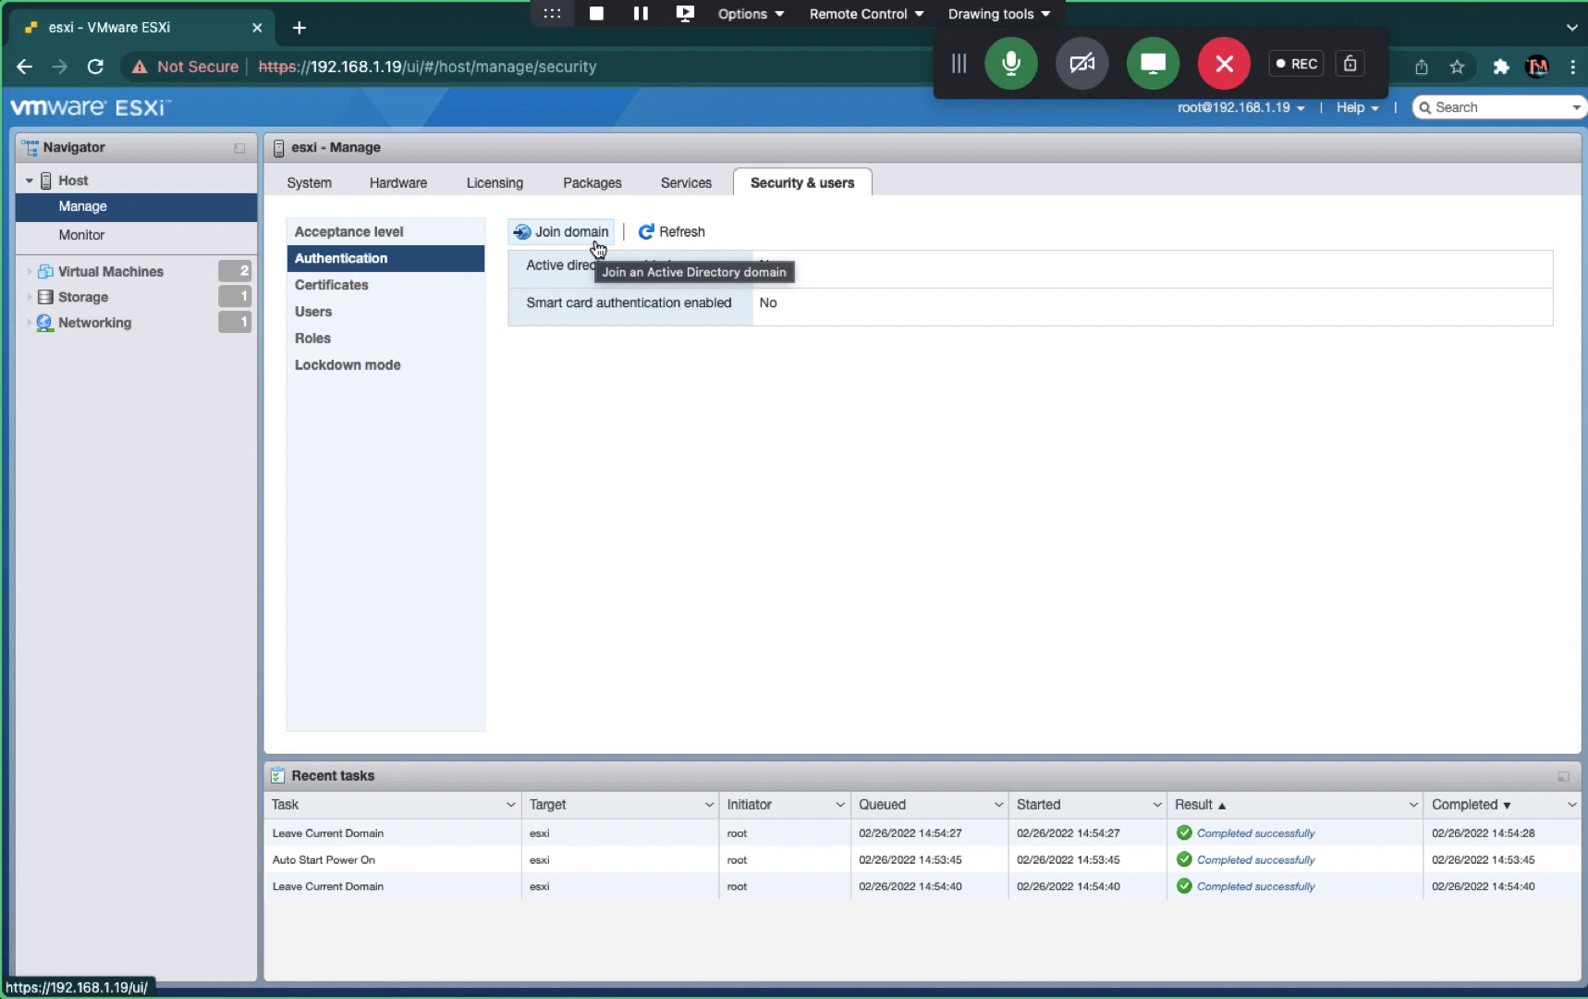
left_click(560, 235)
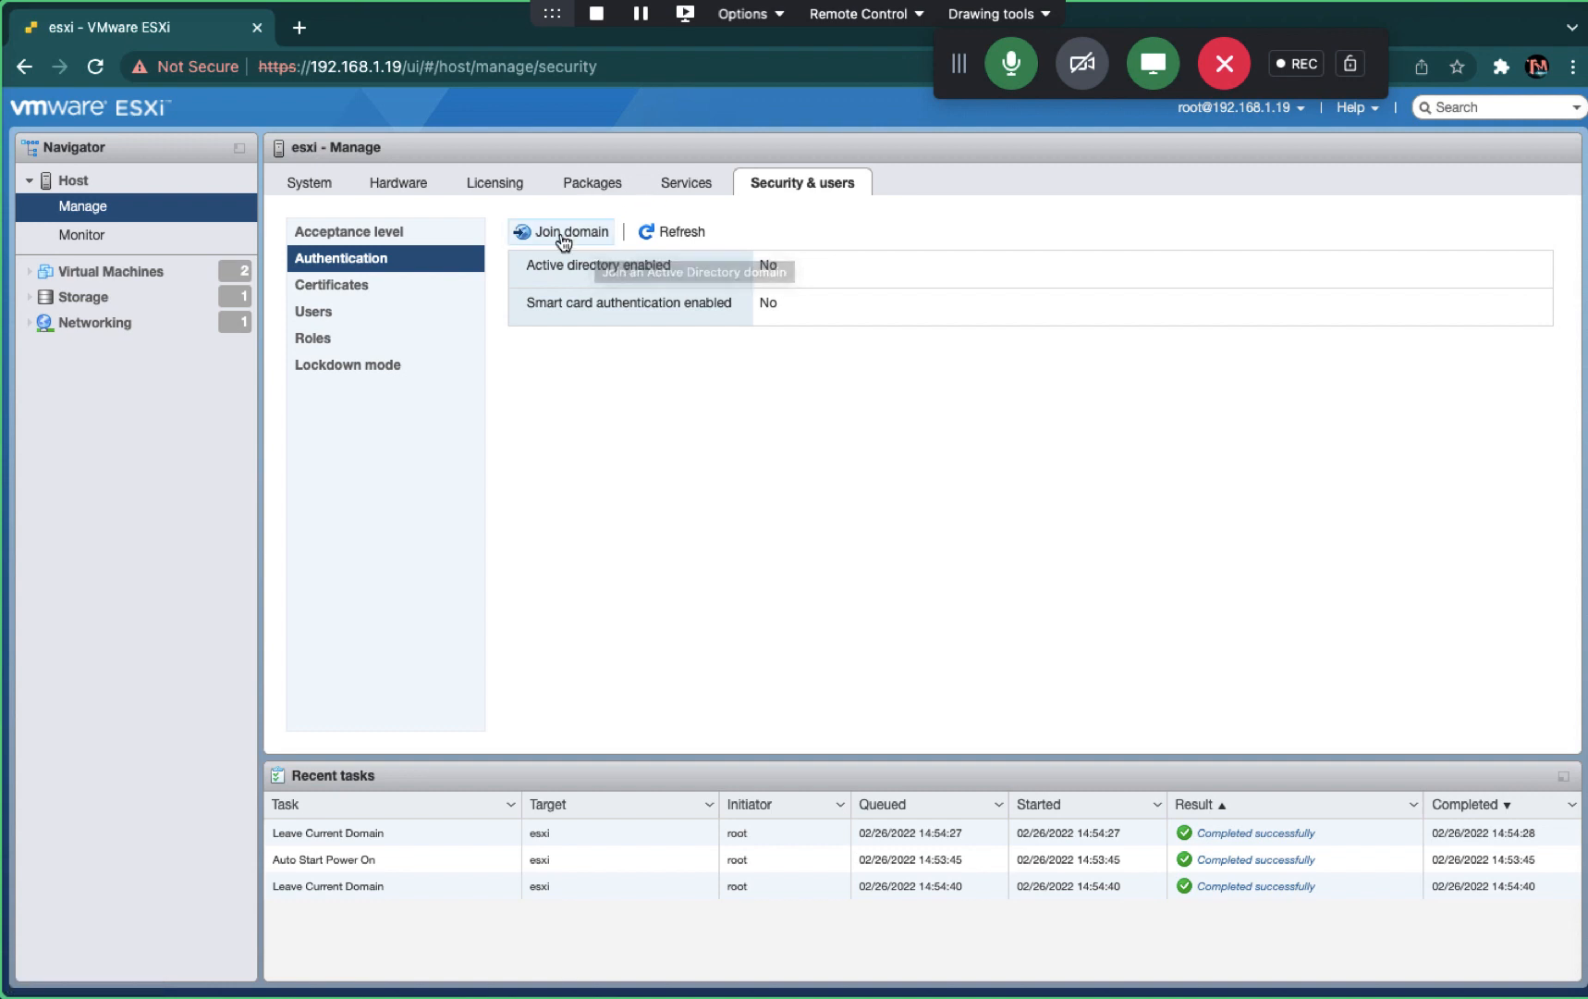
- Submit a domain join for cloudkakahsa.in as Administrator with the domain password
left_click(775, 479)
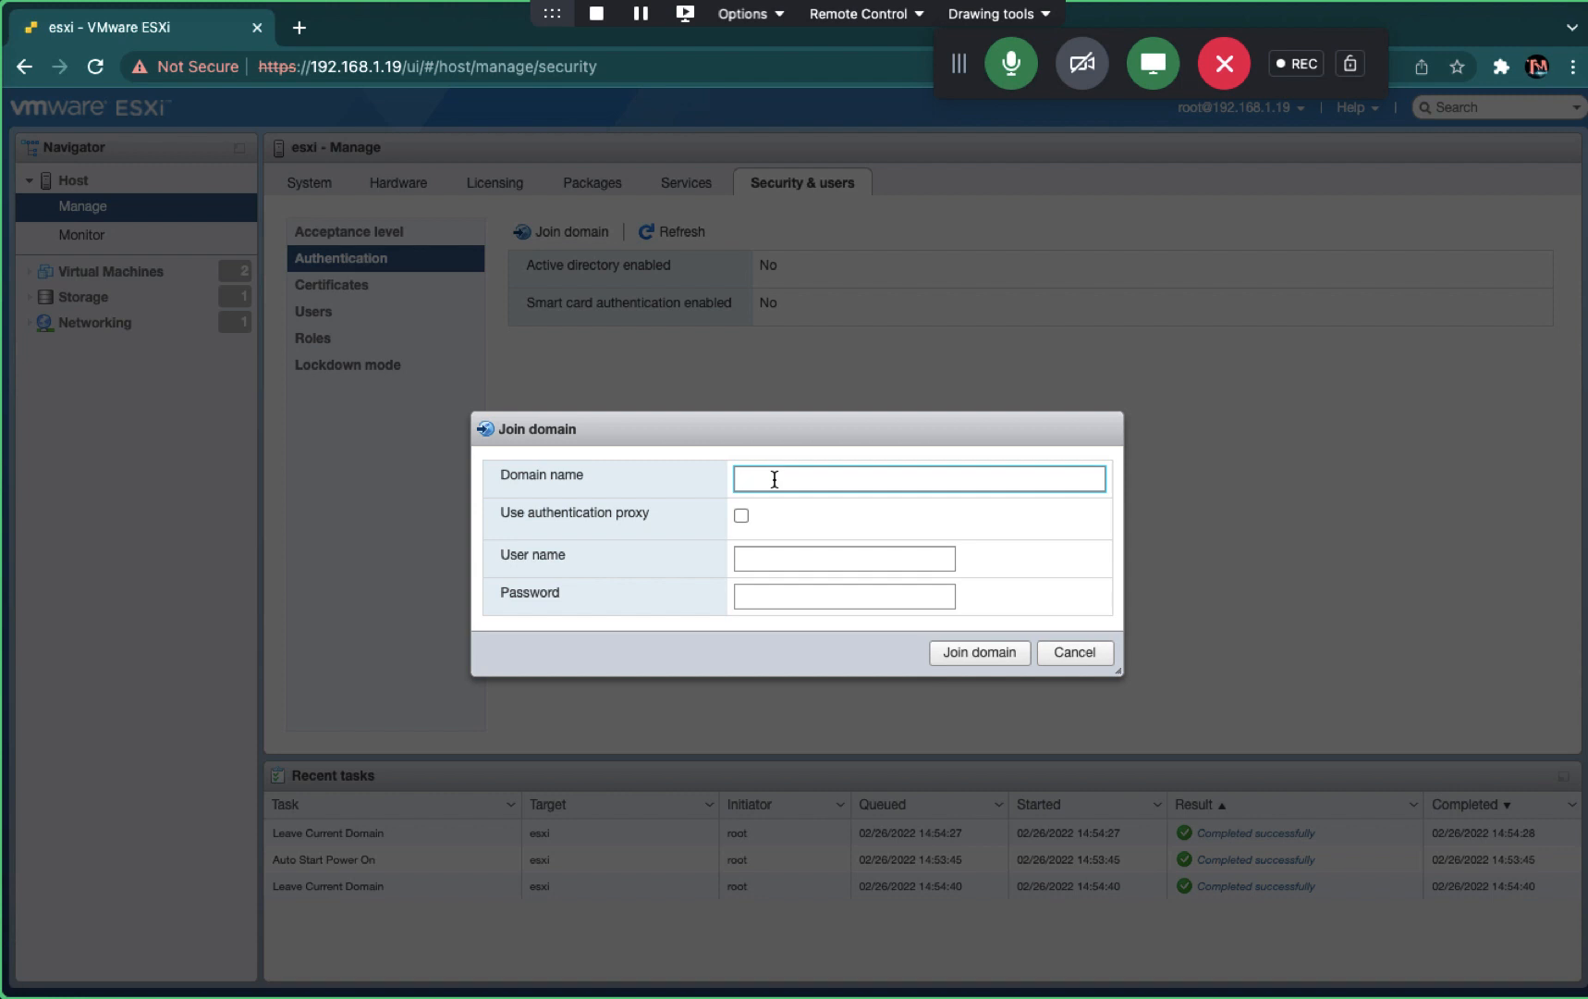
type("cloudkakahsa.in")
left_click(759, 567)
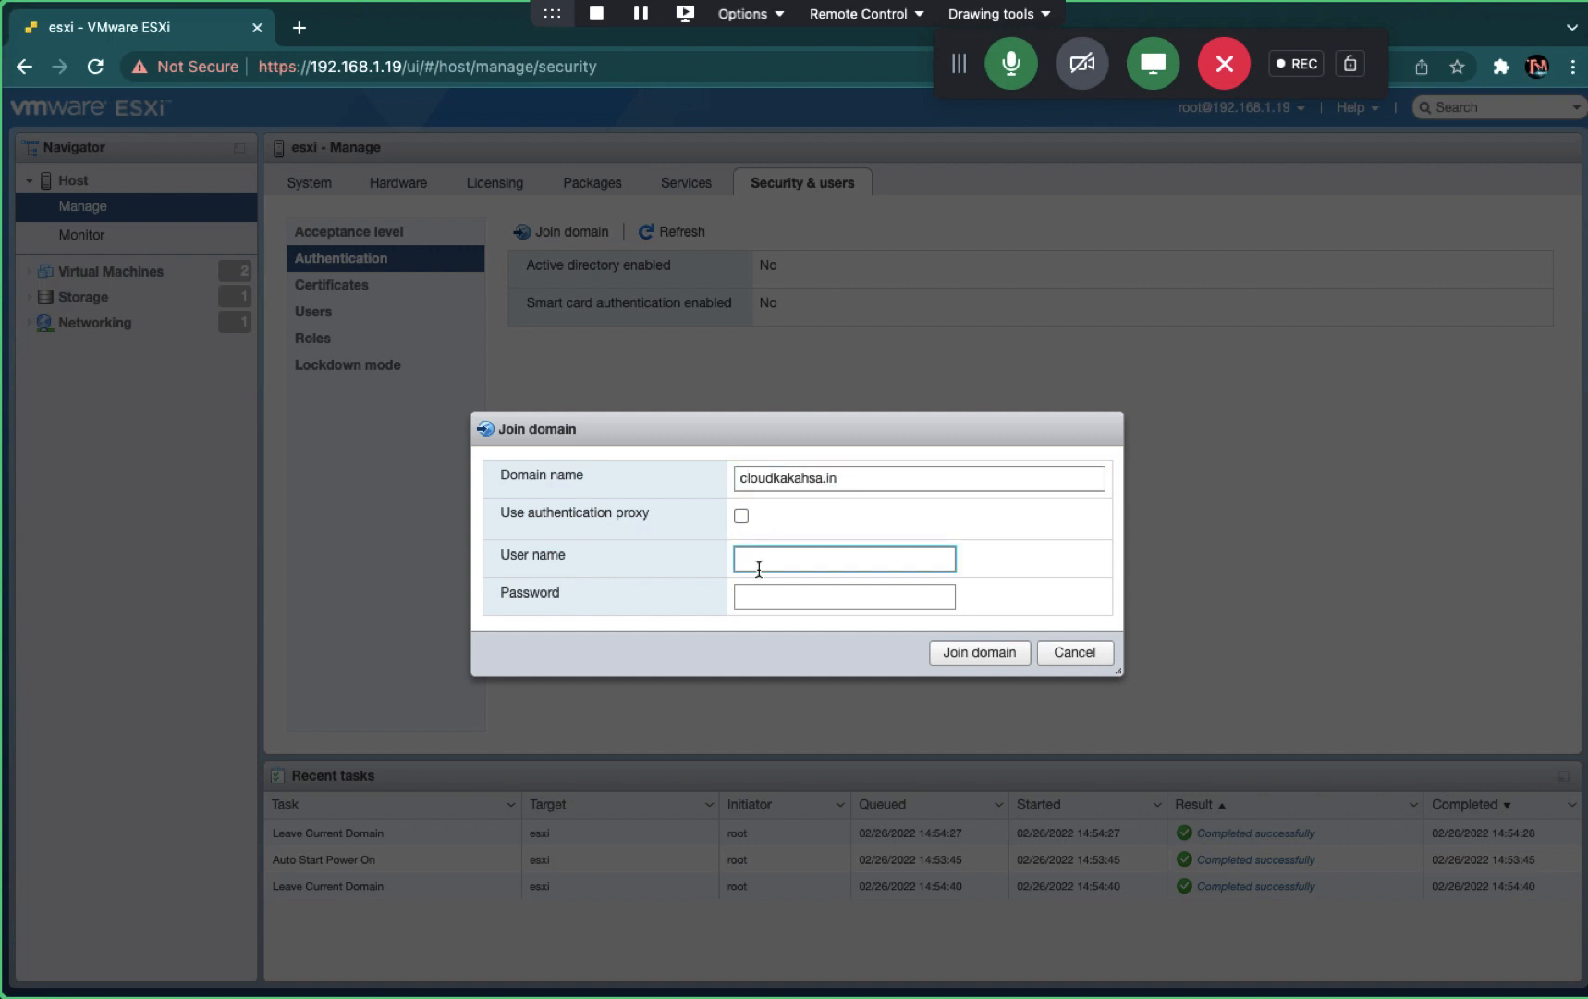
type("Administrator")
key("Tab")
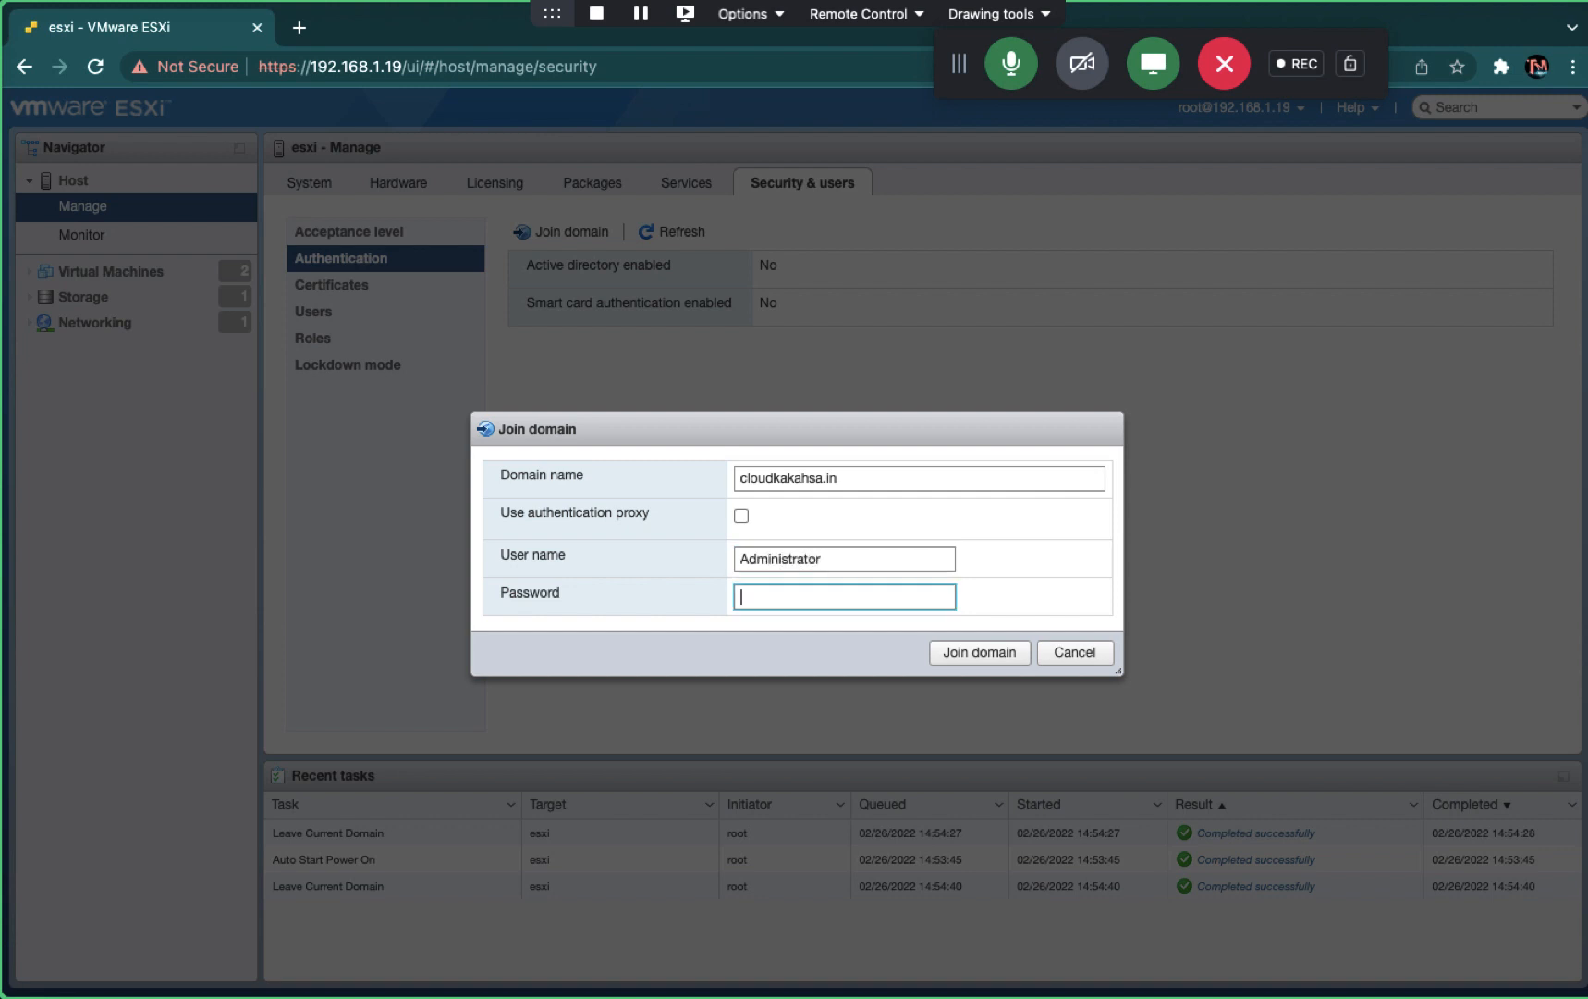
type("••••••••••")
left_click(998, 652)
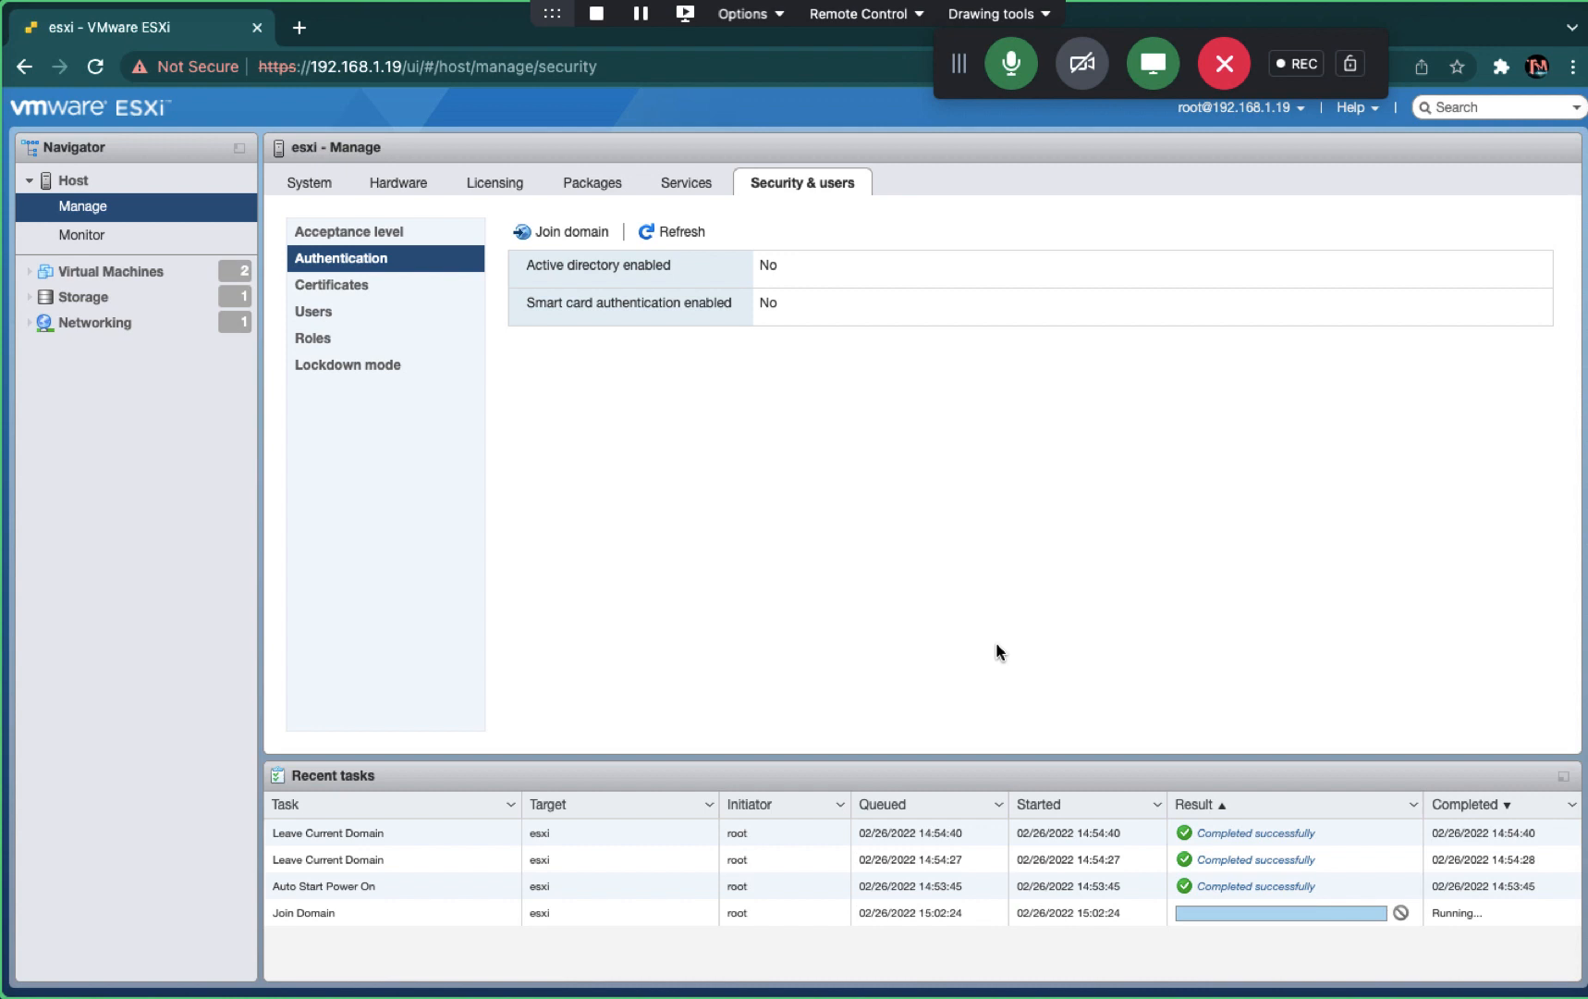
left_click(1008, 61)
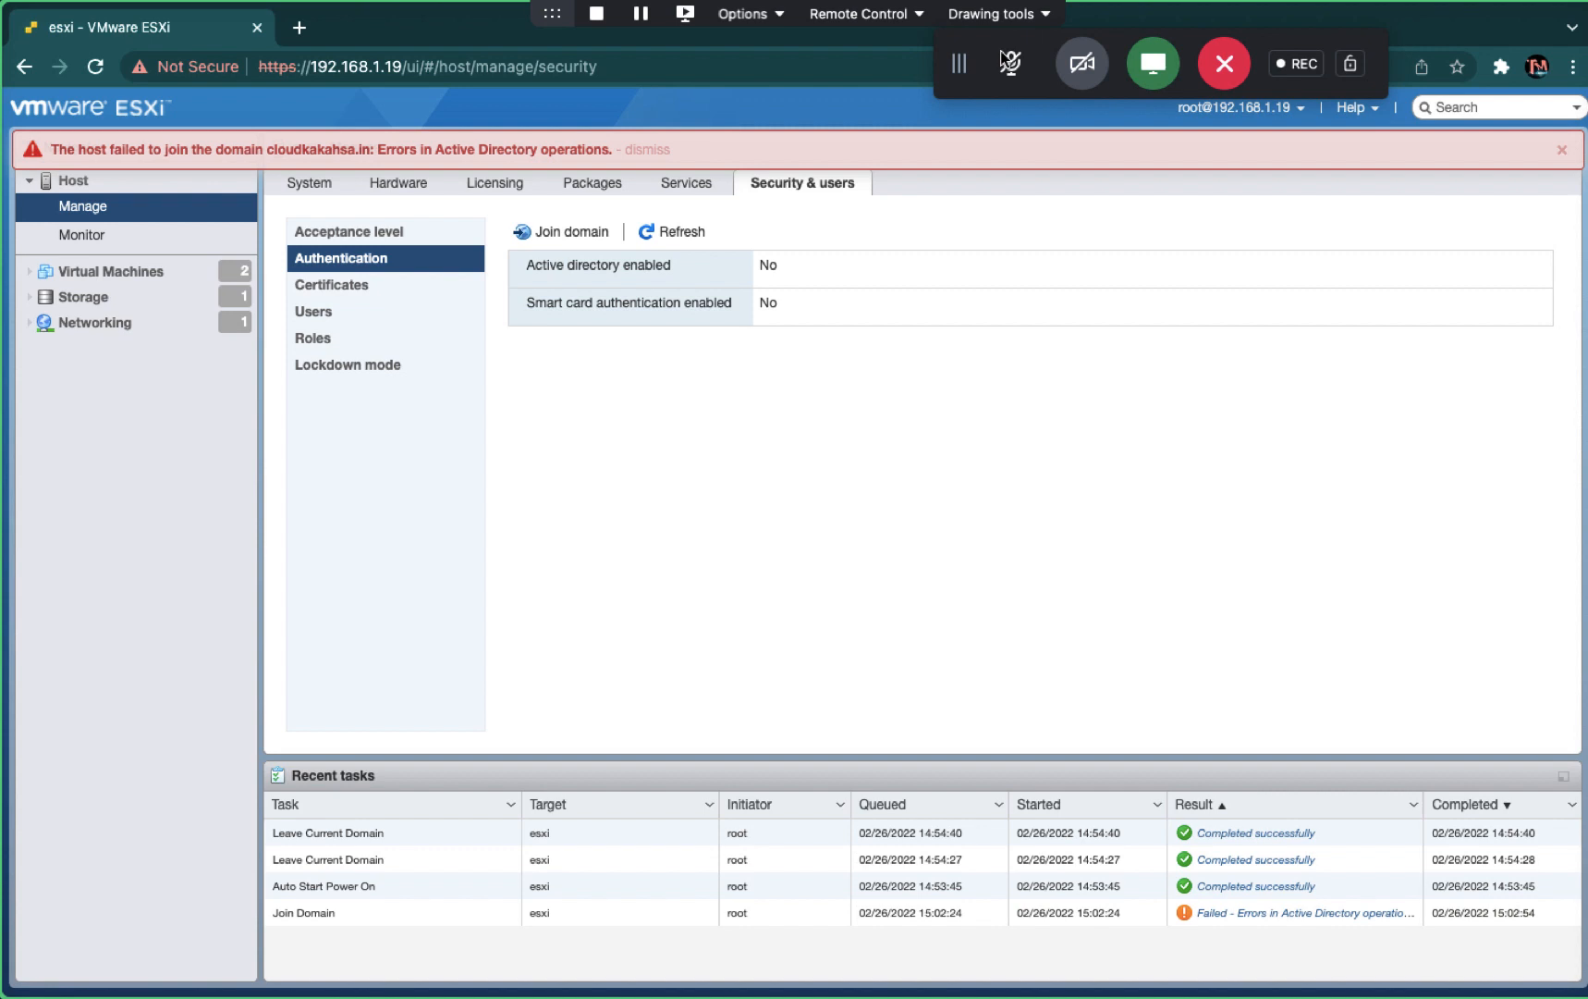
- Dismiss the failed-join error and reopen the Join domain form
left_click(1016, 62)
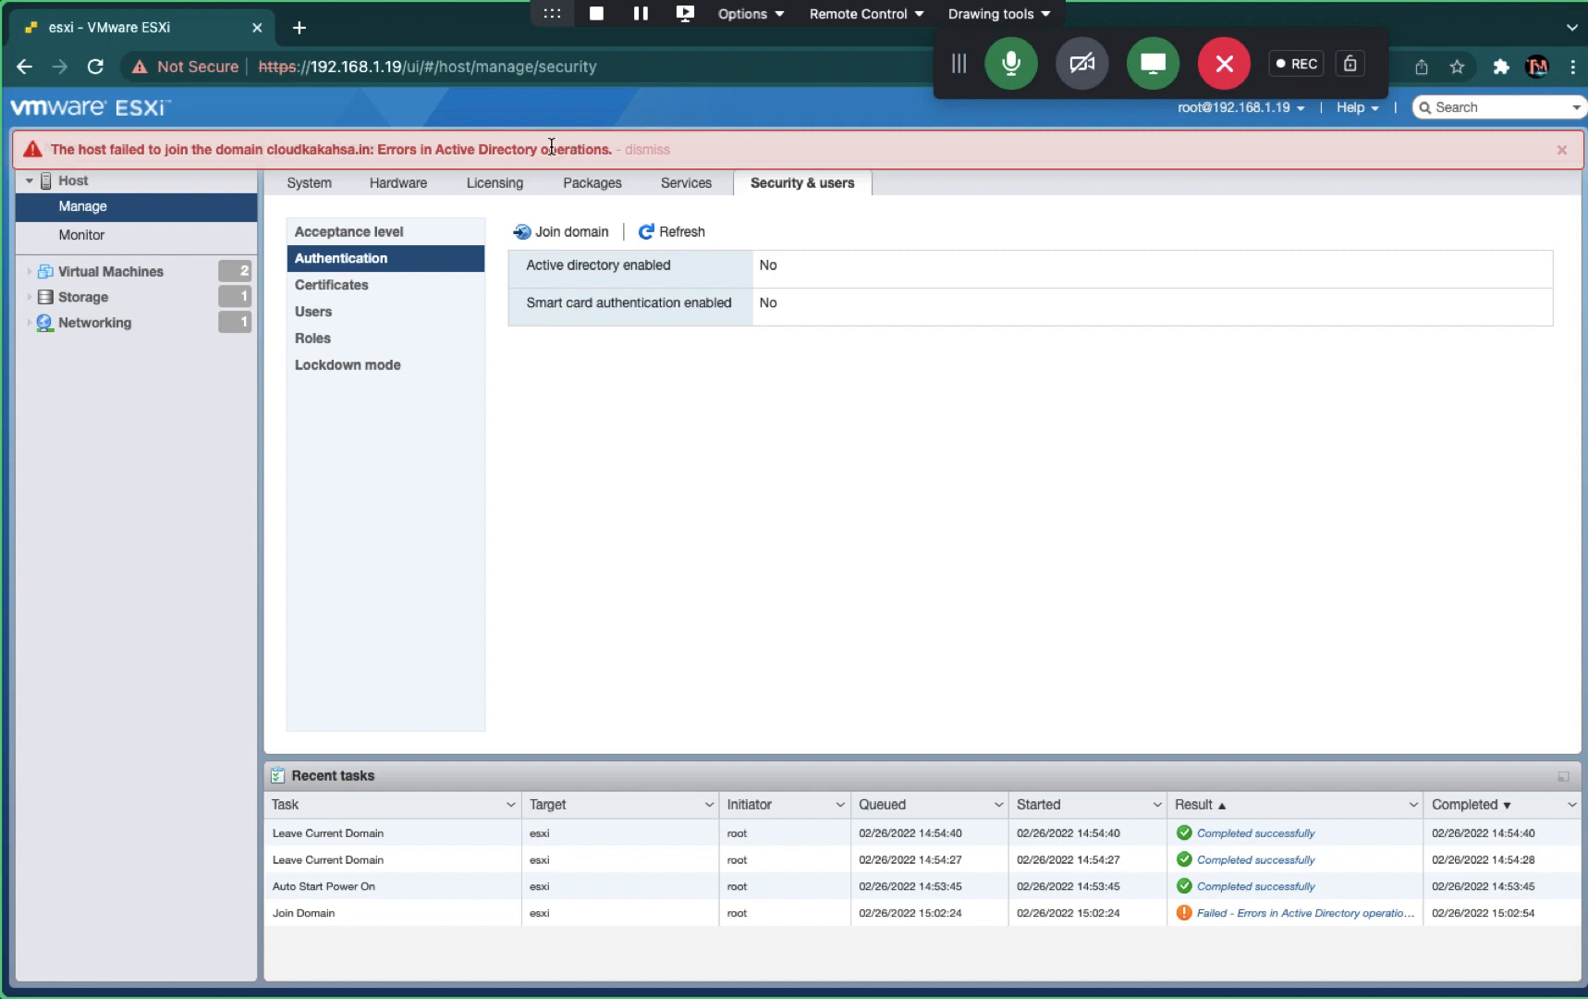
left_click(1562, 149)
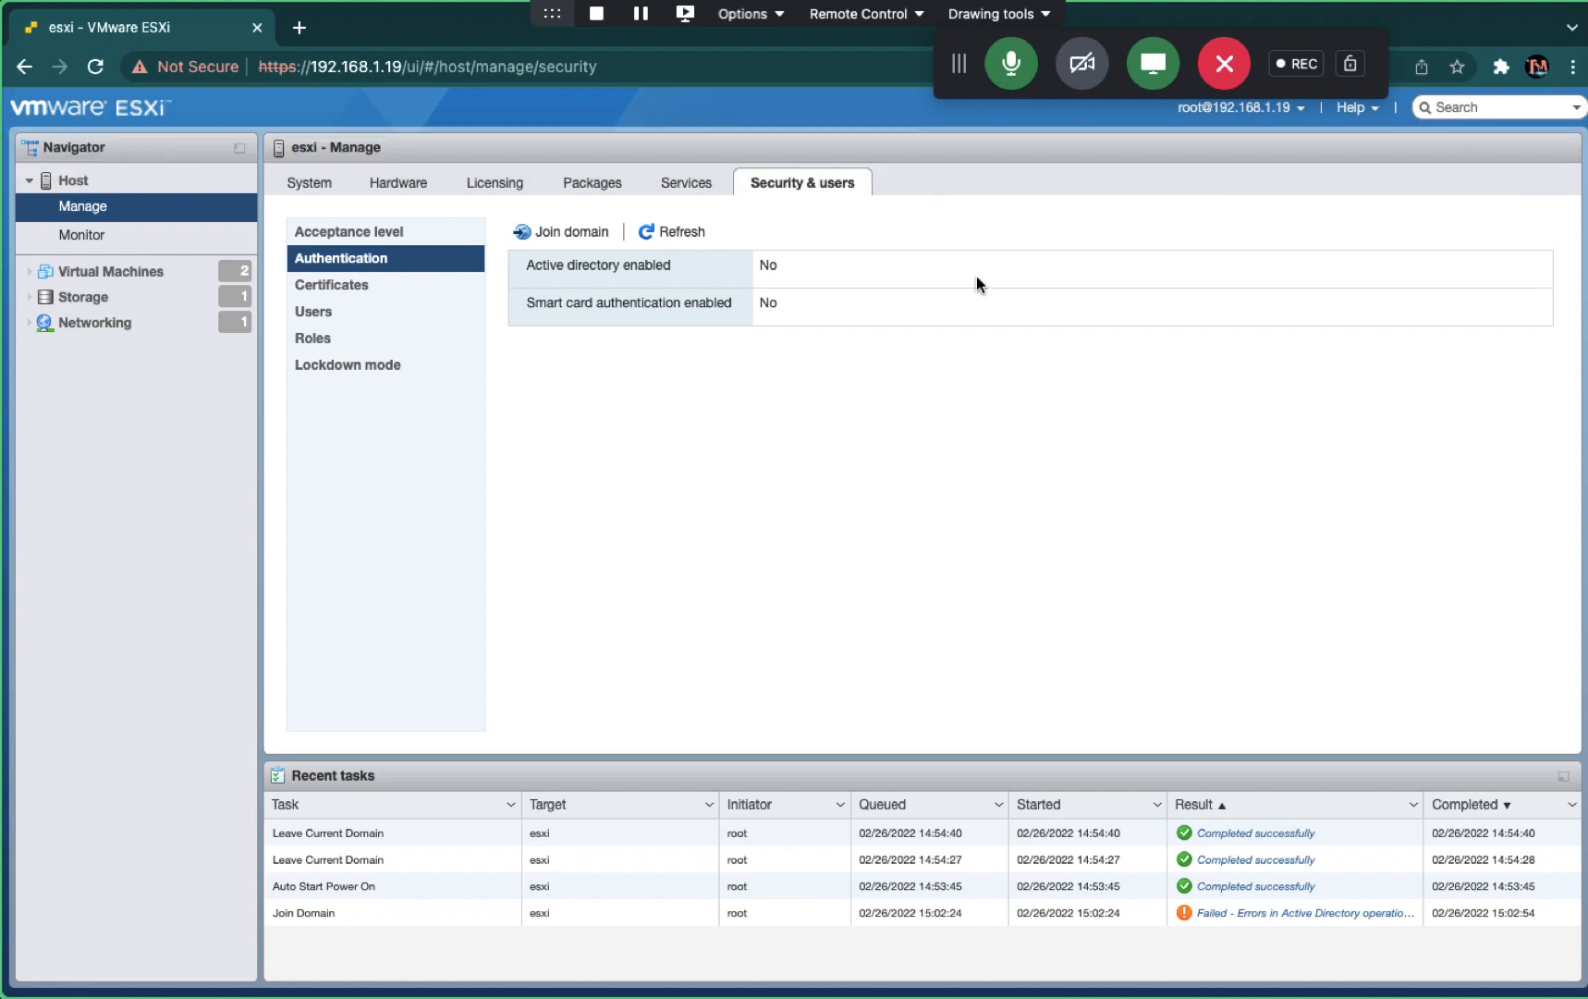
left_click(572, 230)
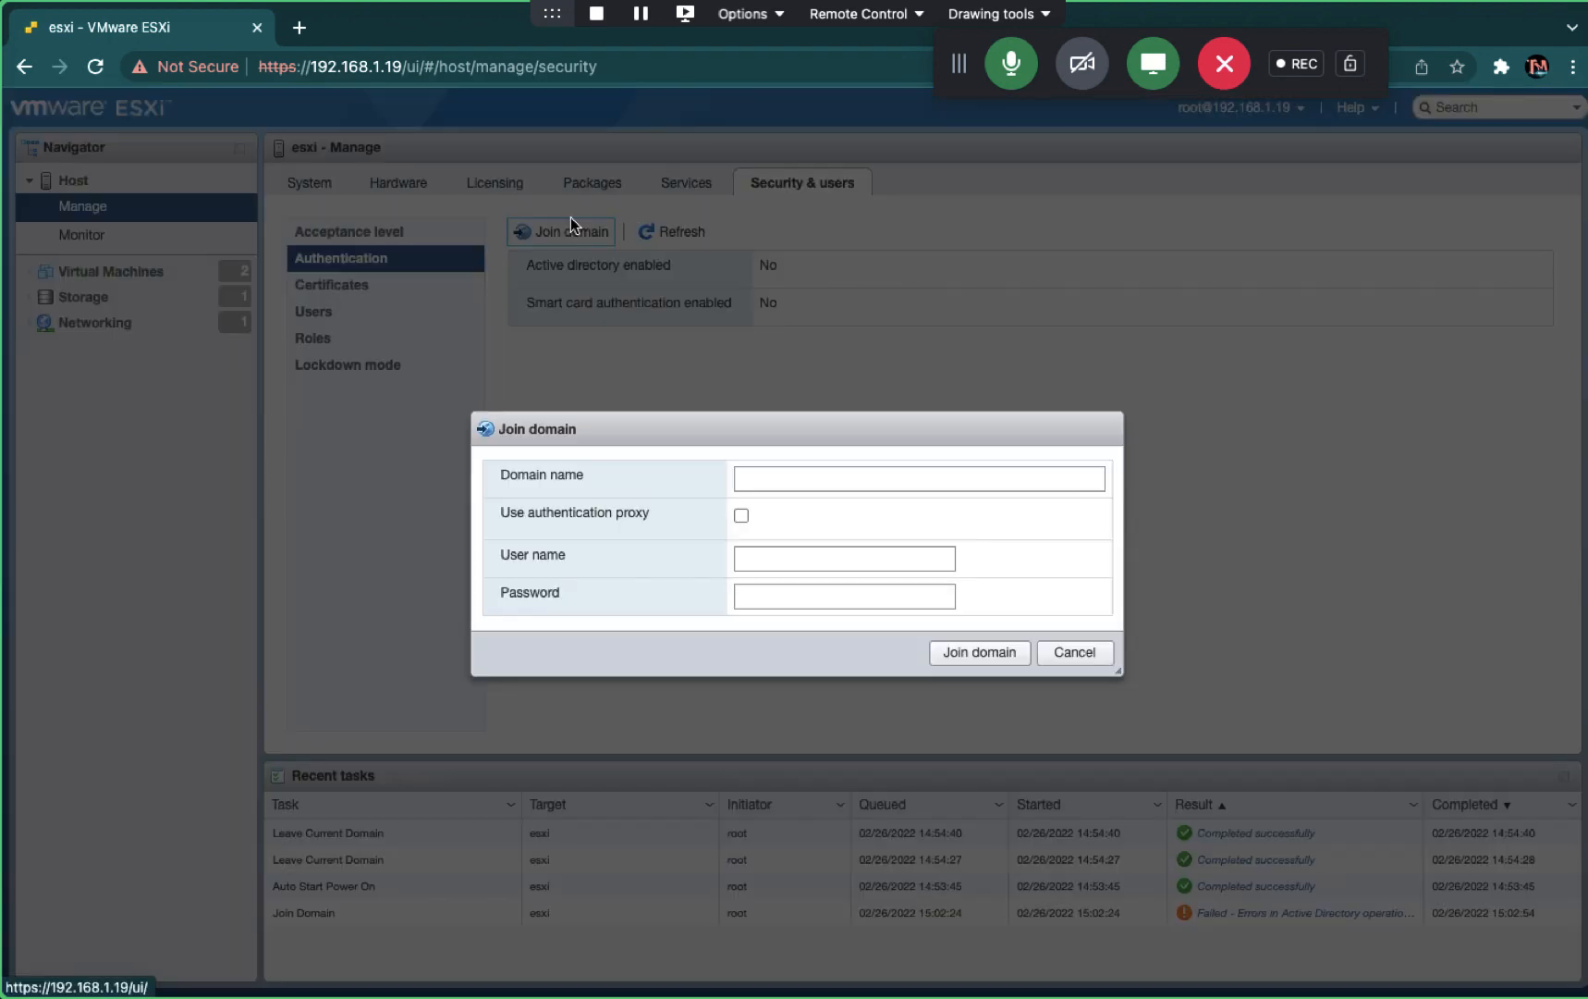
- Join the host to cloudkaksha.in with the Administrator user name and its password
left_click(785, 486)
type("cloud")
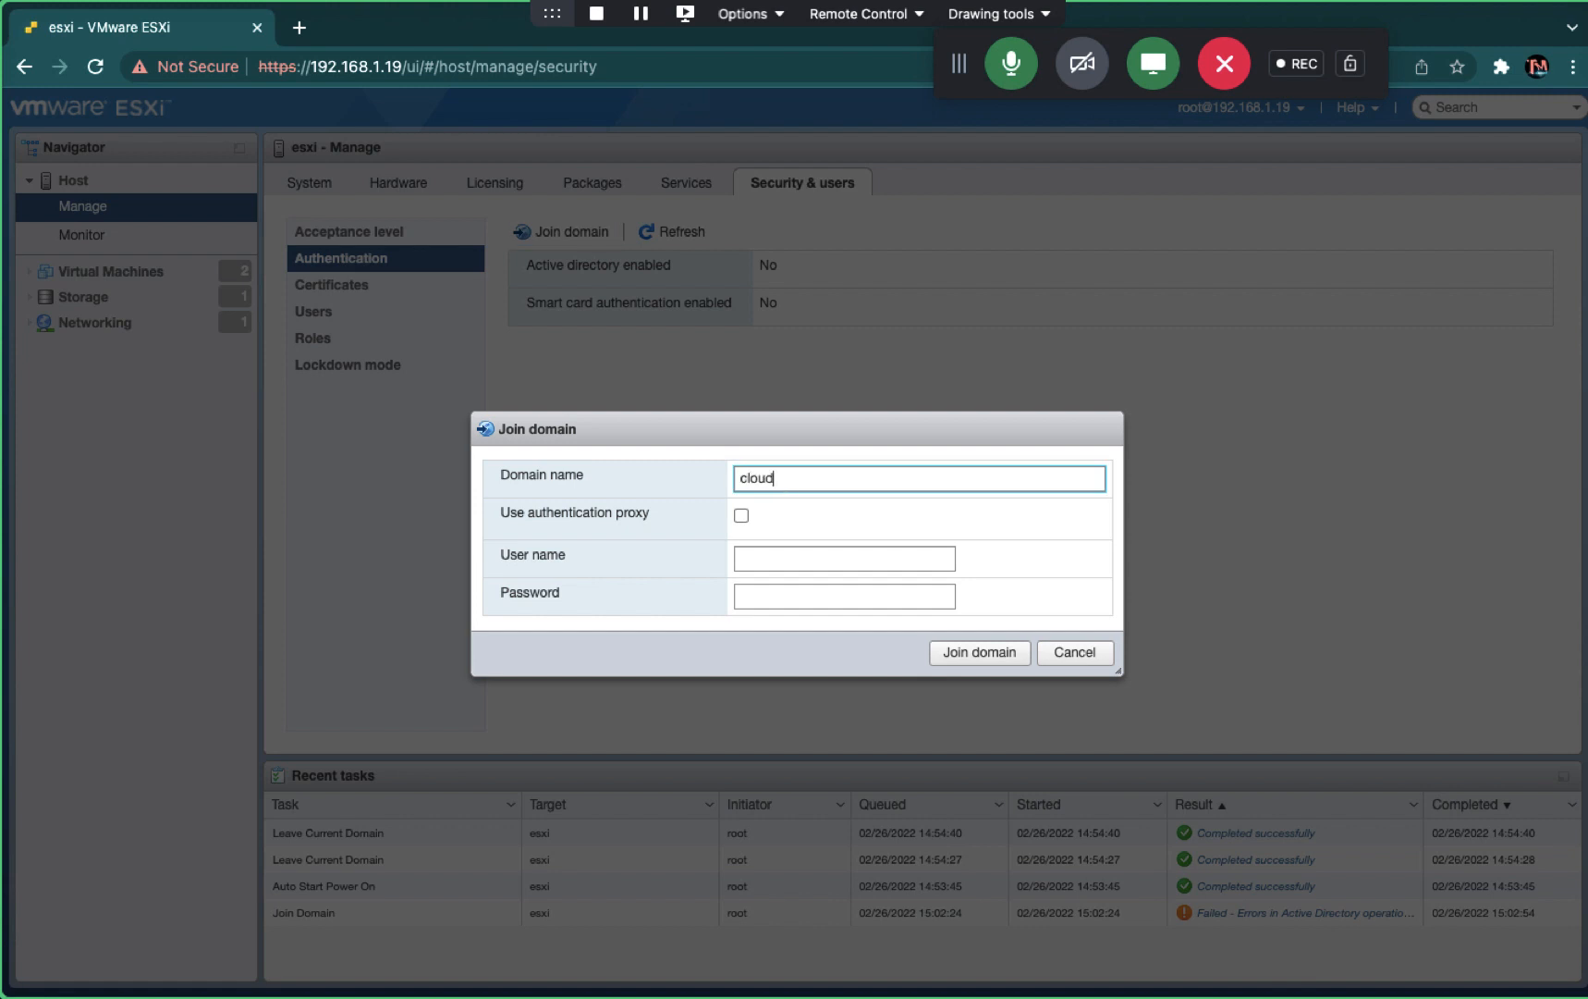
type("kaksha.in")
key("Tab")
key("Tab")
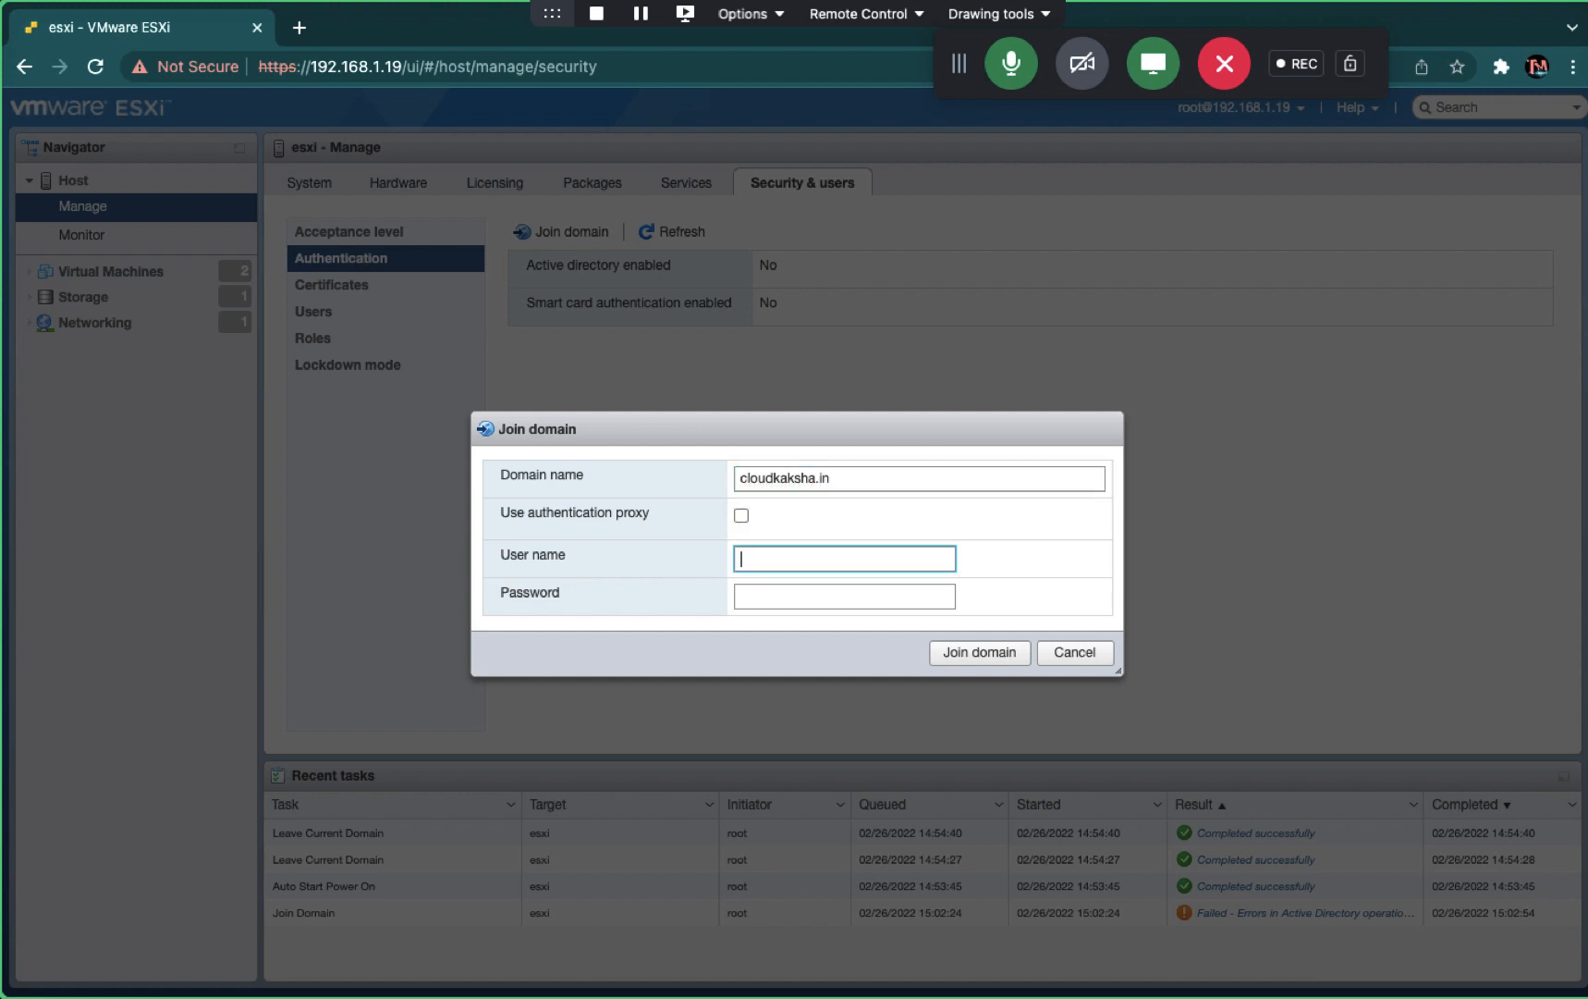
type("cloud")
key("BackSpace")
key("BackSpace")
key("BackSpace")
key("BackSpace")
type("do")
key("BackSpace")
key("BackSpace")
key("BackSpace")
type("Administrator")
key("Tab")
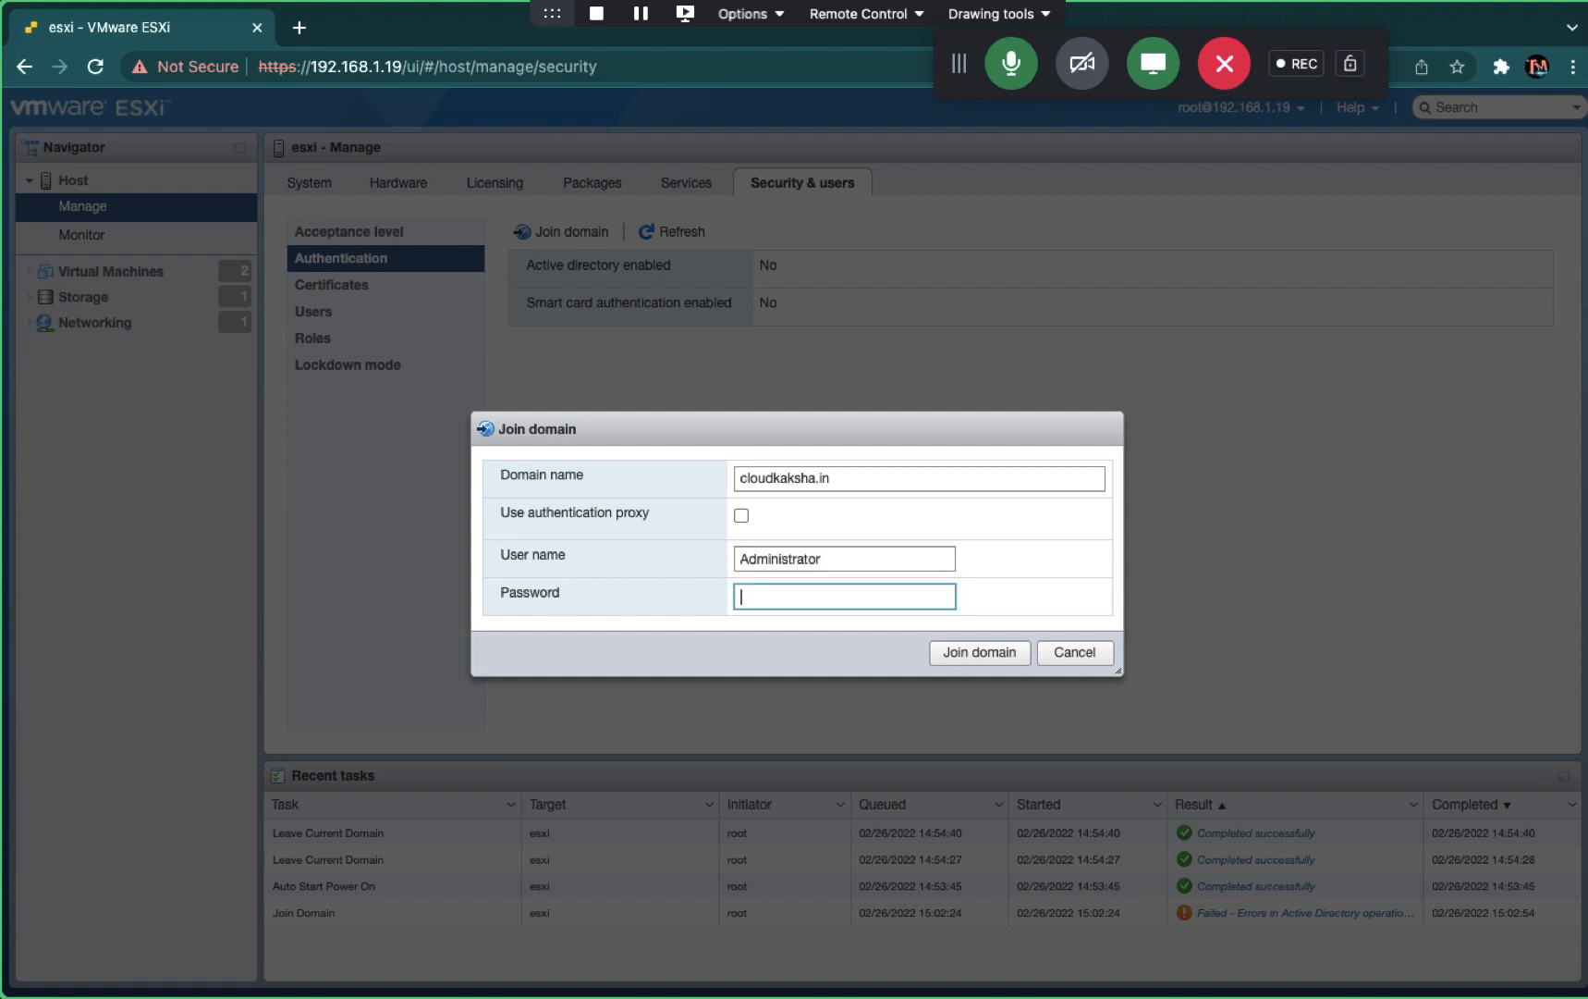
type("**********")
left_click(980, 652)
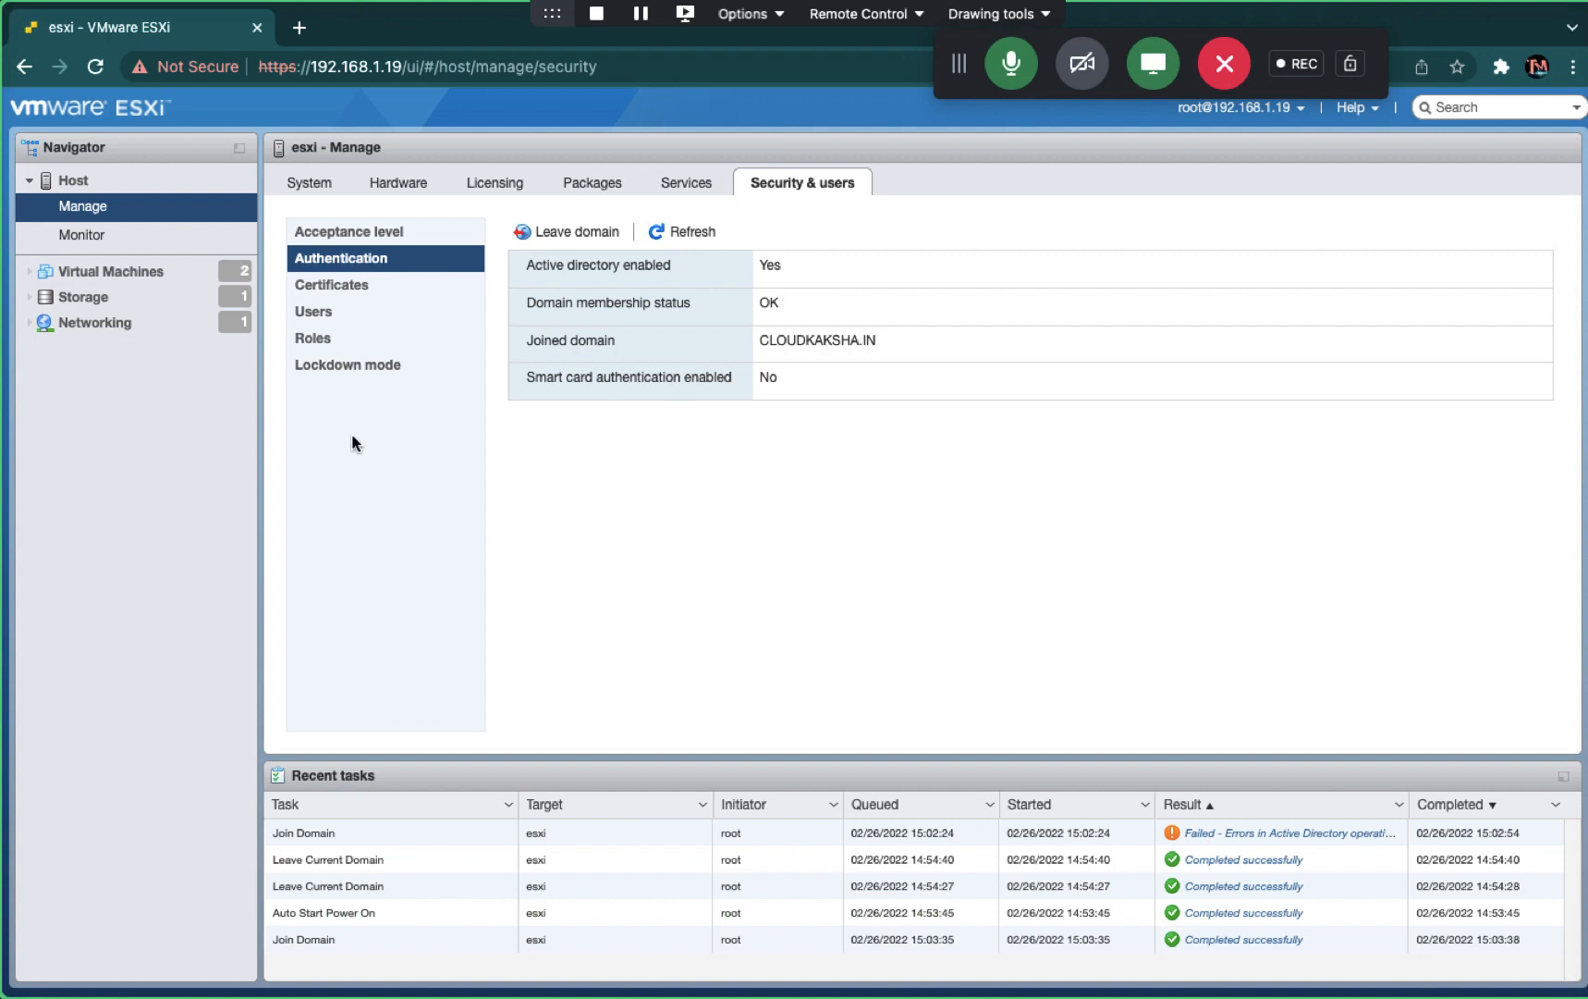
- Review the host's system settings, summary page and Host actions menu without choosing anything
left_click(310, 182)
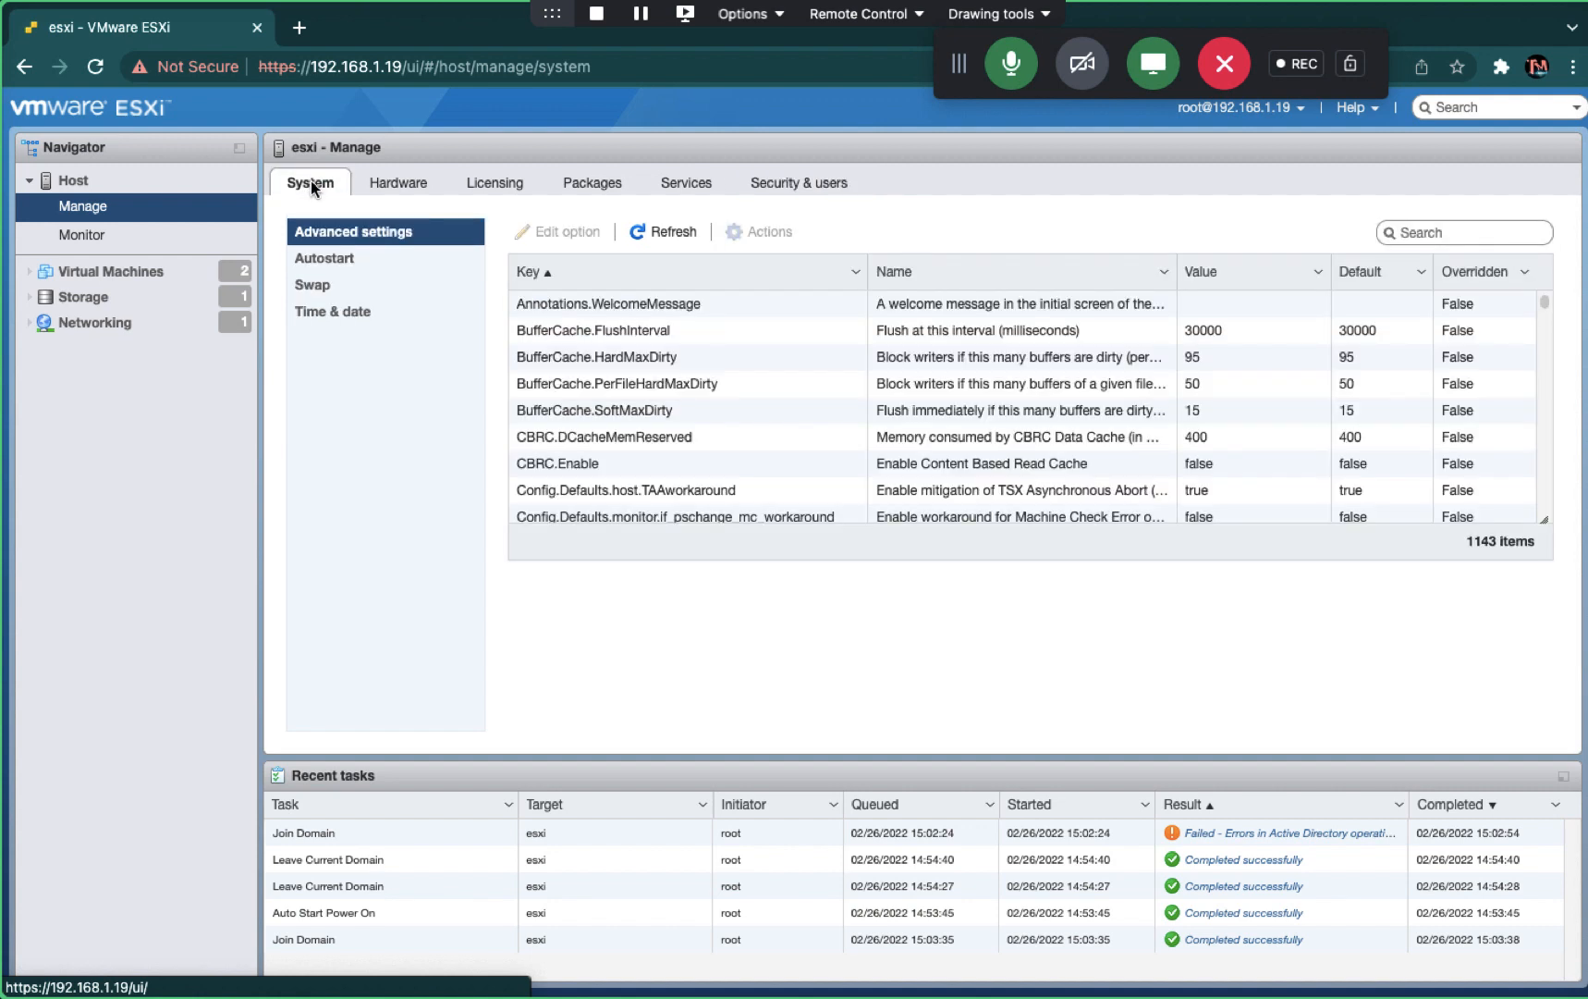
left_click(73, 181)
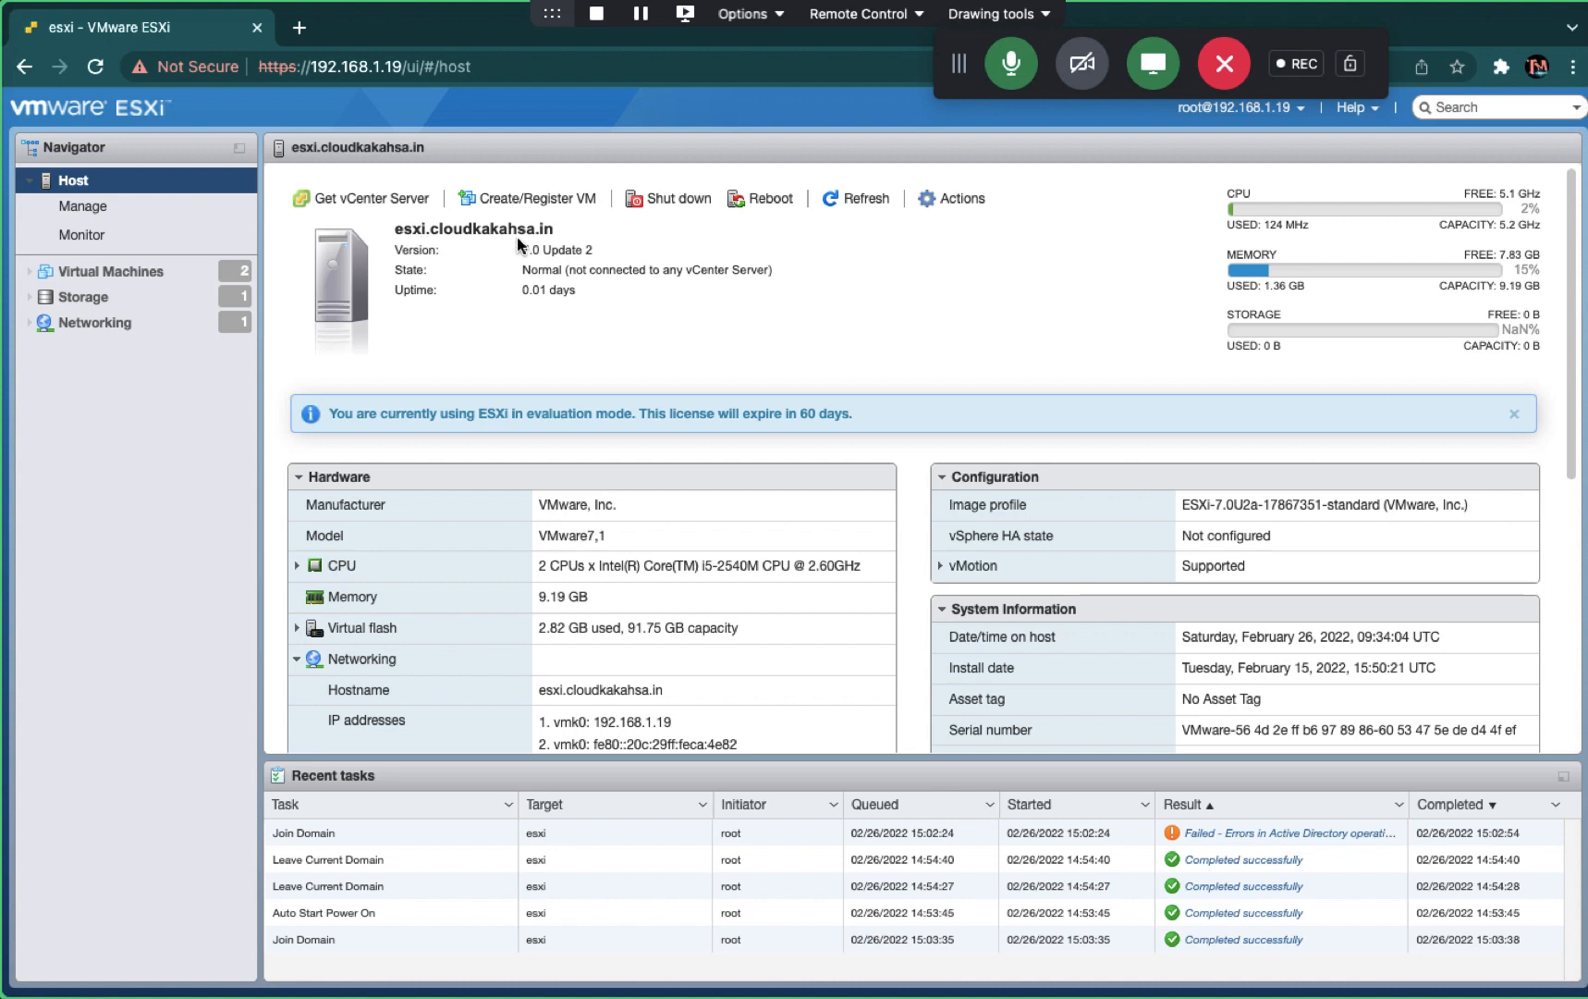
left_click_drag(562, 231, 395, 228)
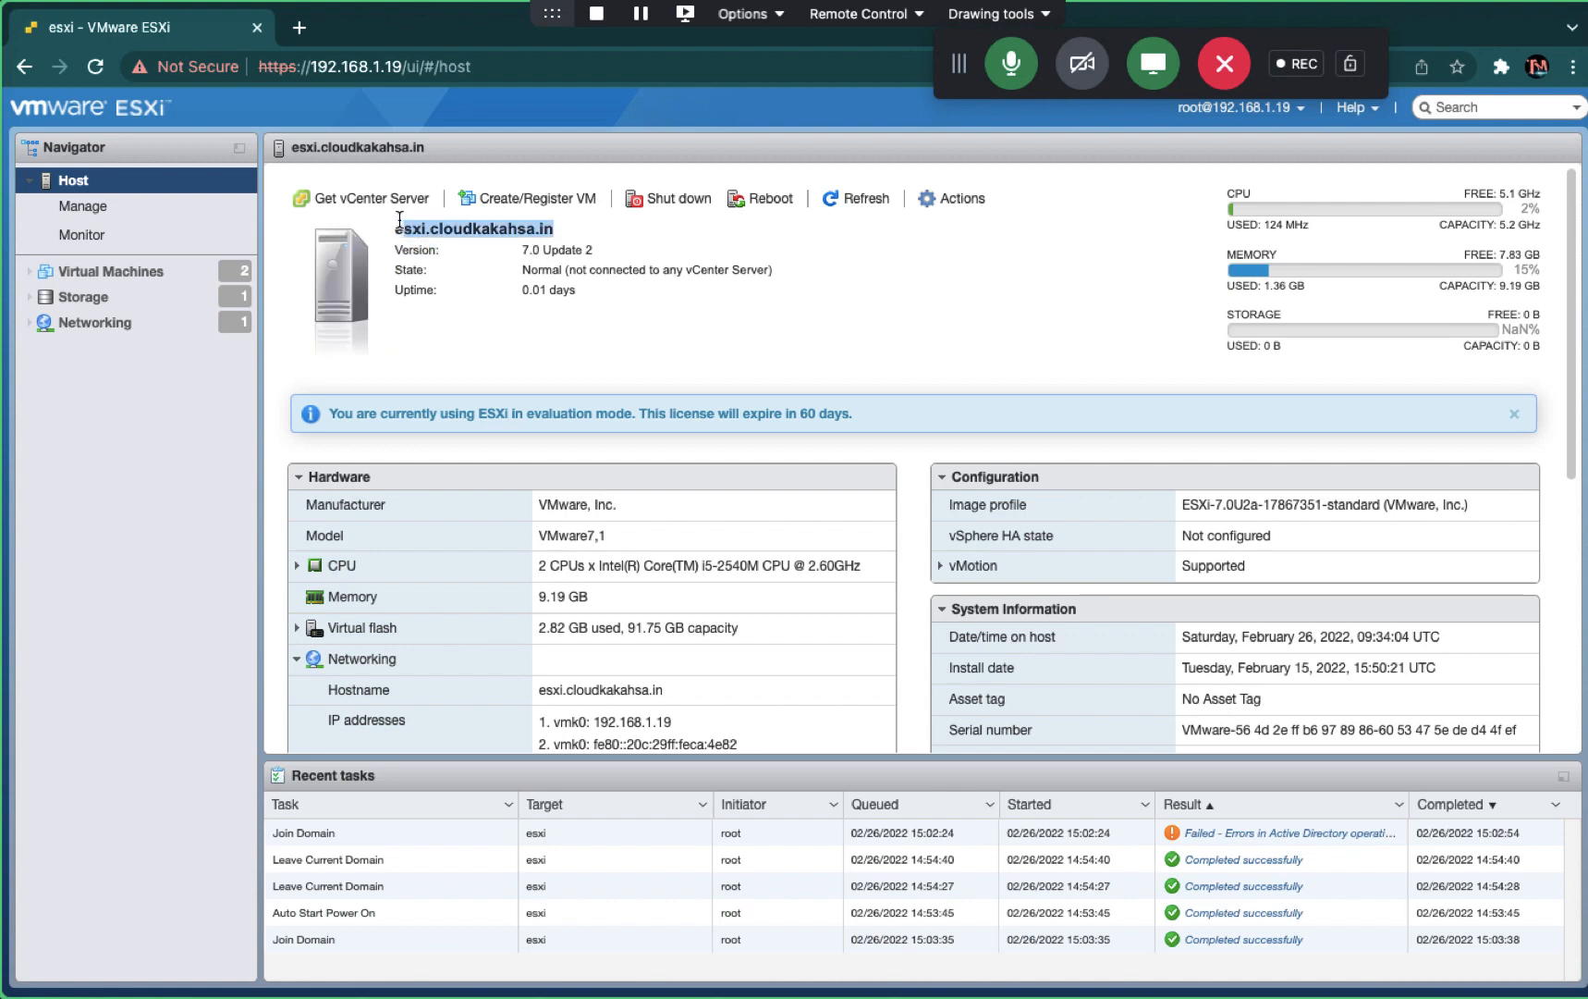
right_click(433, 238)
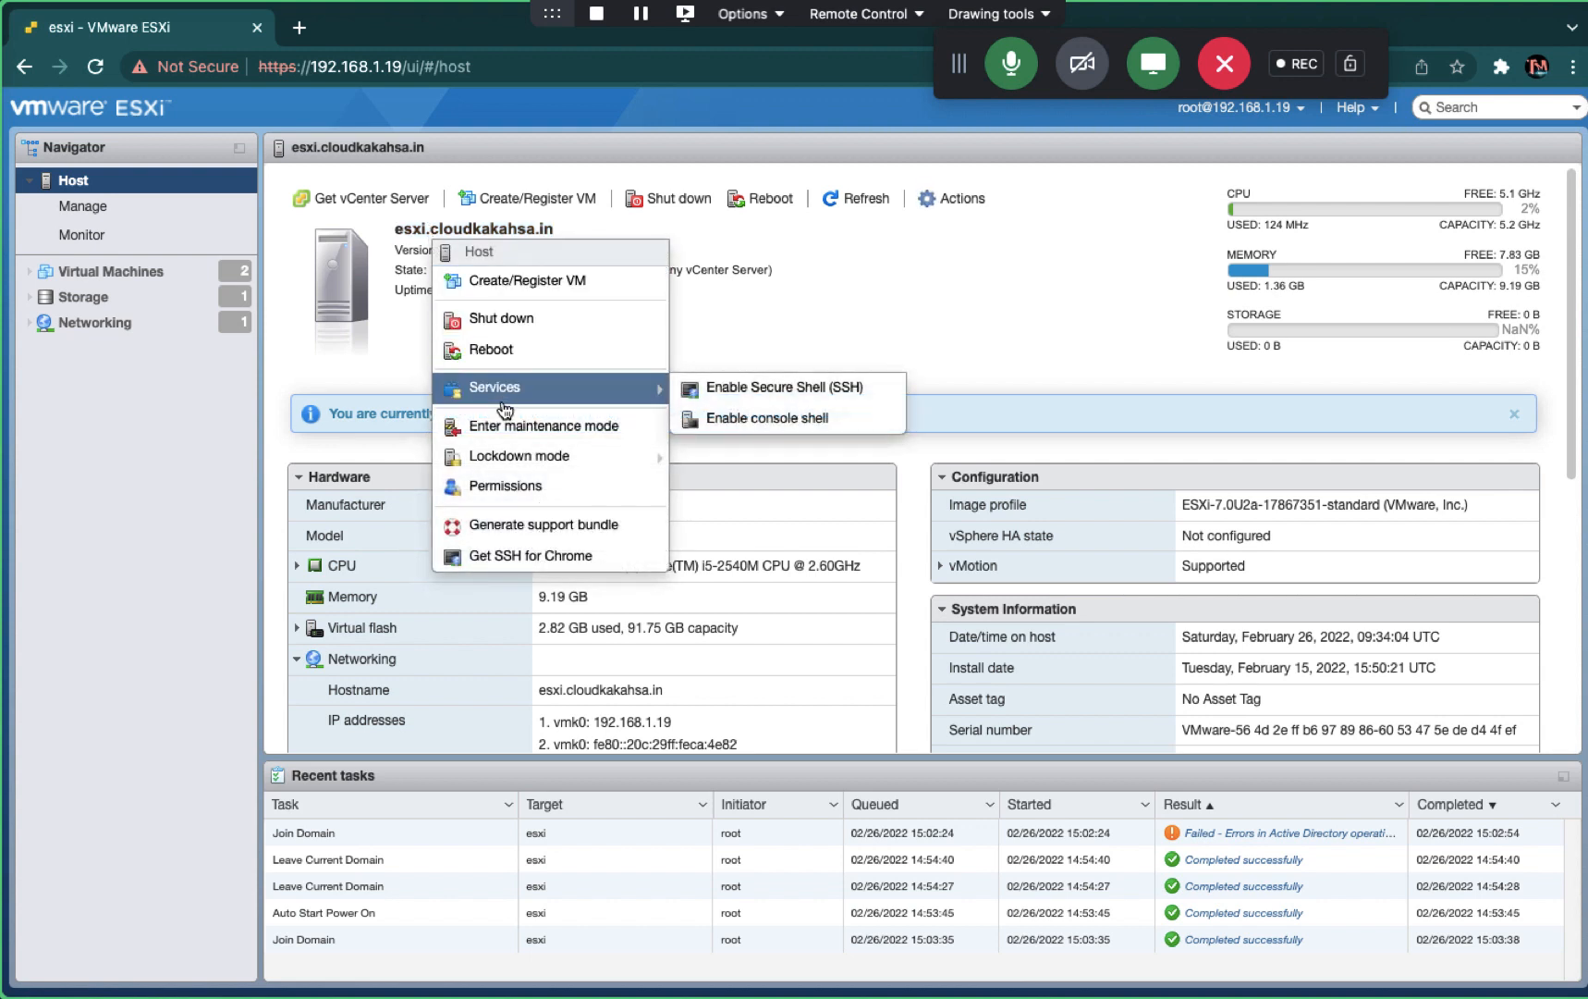
left_click(381, 346)
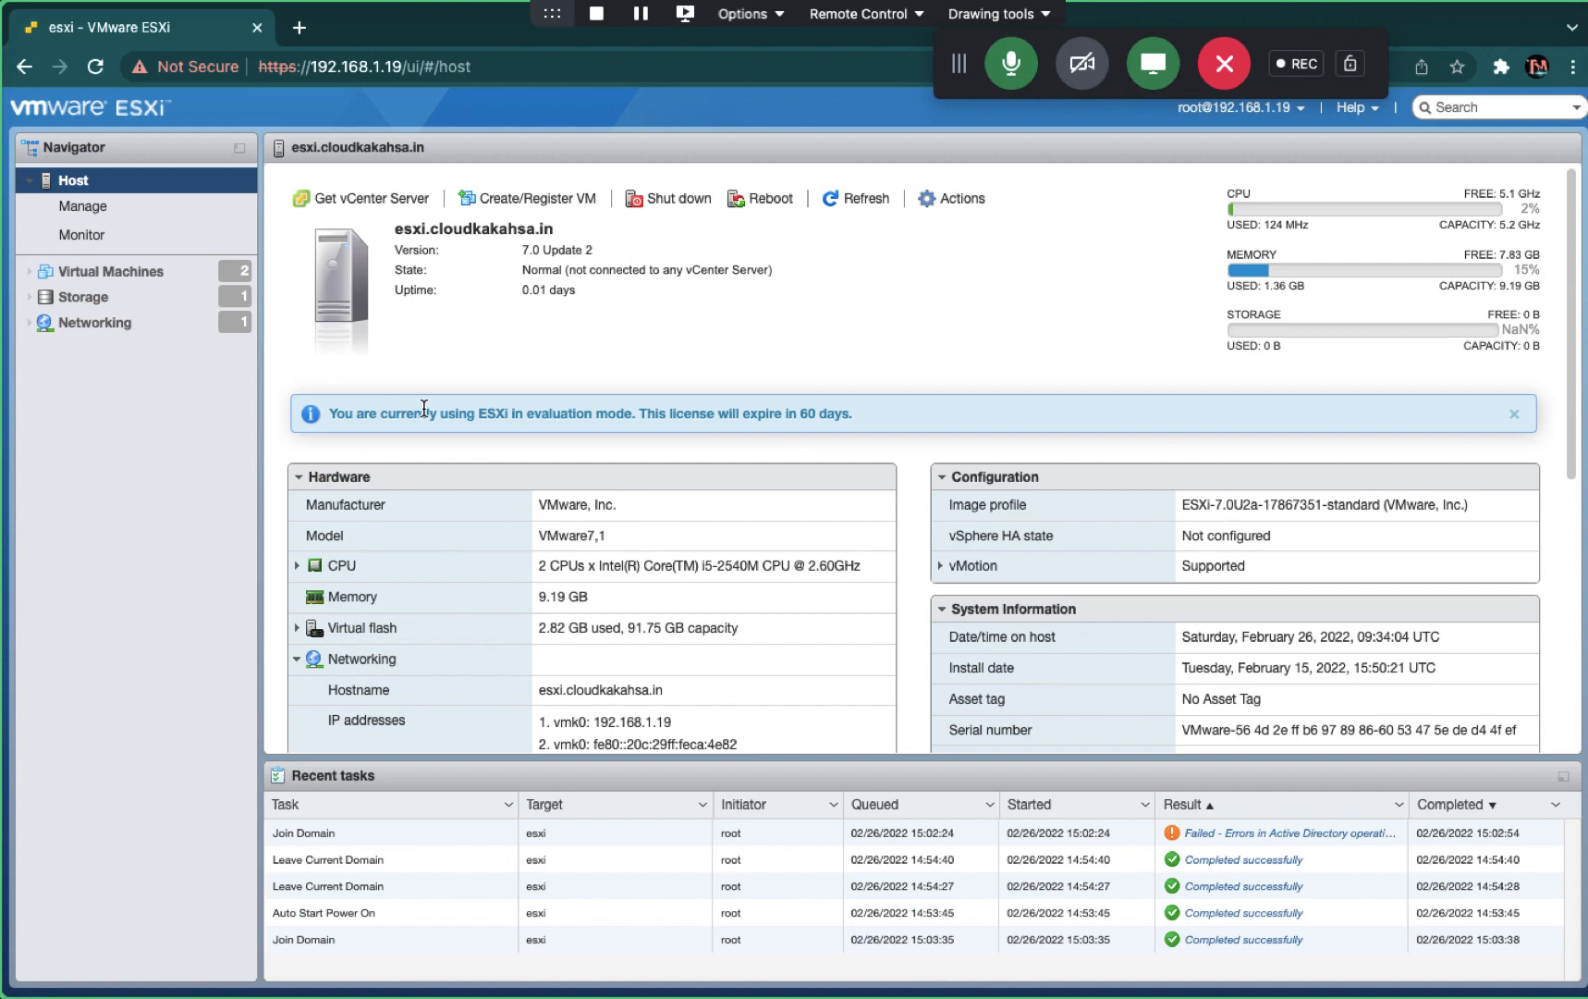
- Scroll through the host details, then switch to the Mac desktop space
scroll(506, 445, "down", 5)
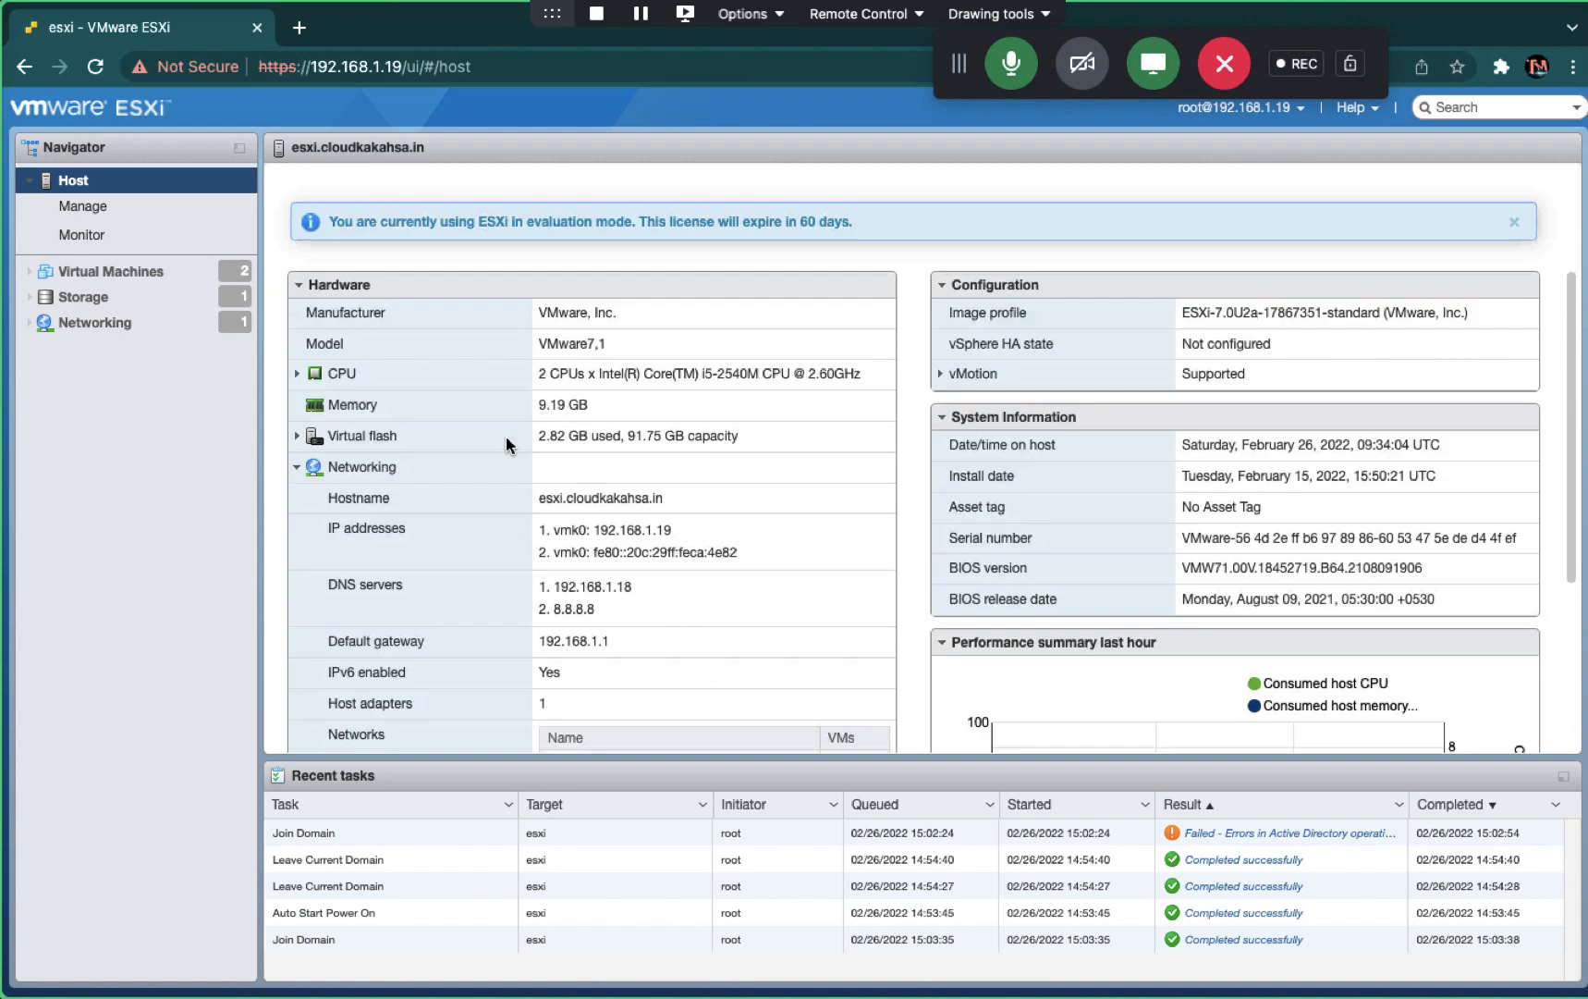
scroll(506, 438, "up", 5)
key("ctrl+Left")
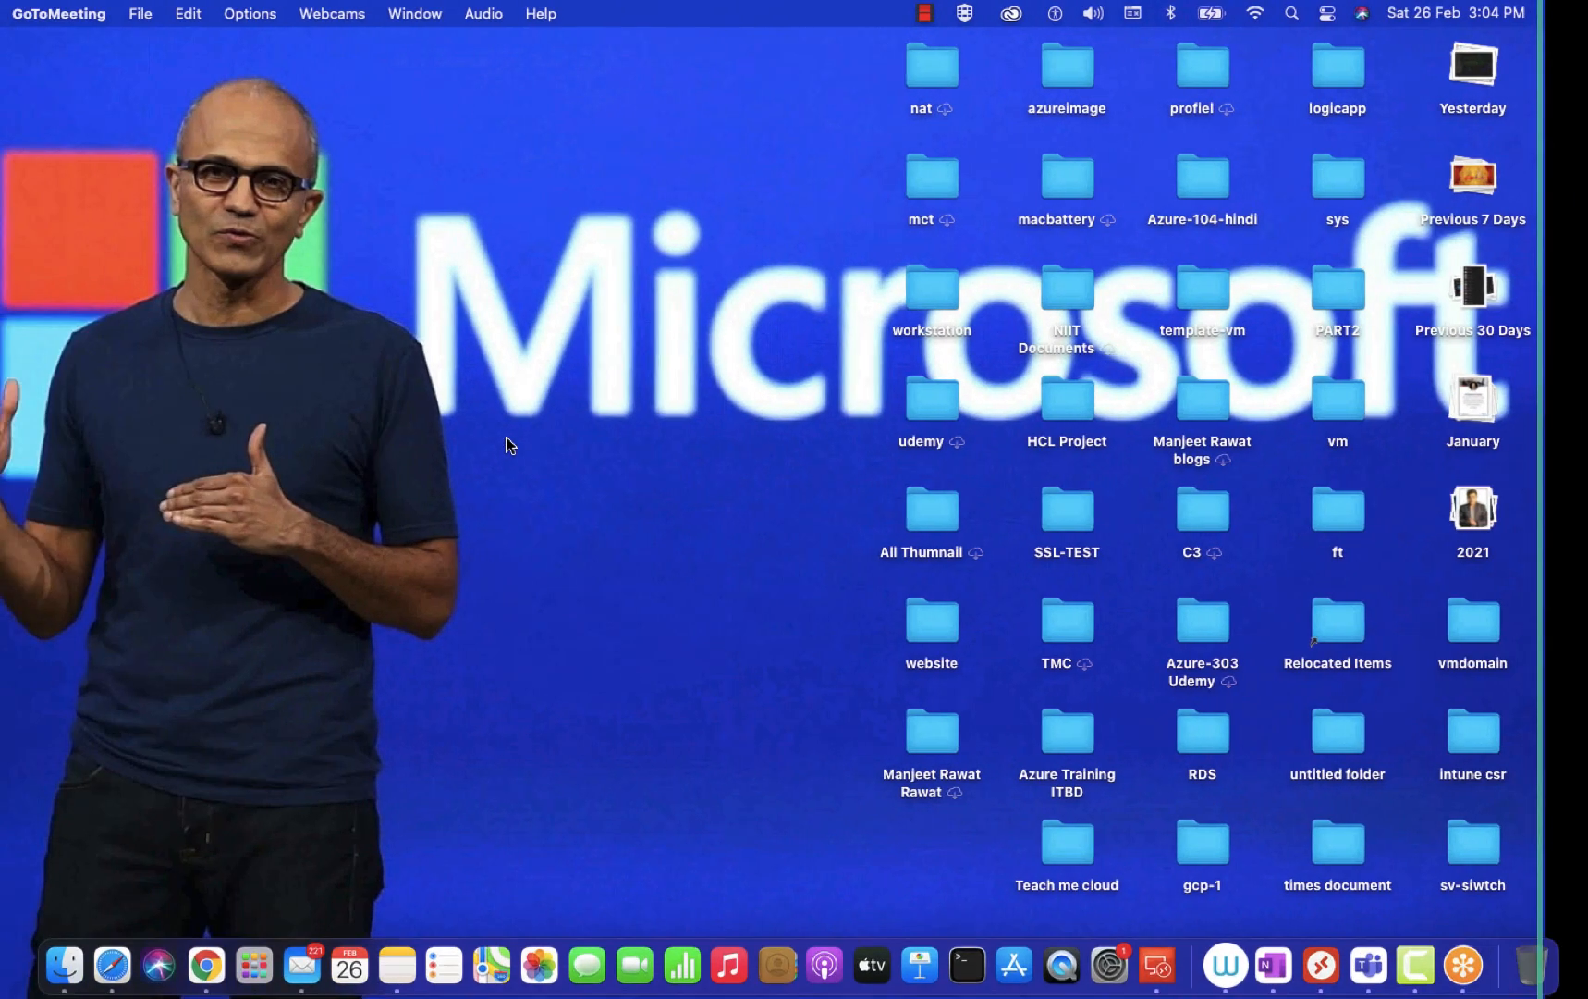
- Try esxi.cloudkaksha.in in Safari, see the server can't be found, then return to ESXi
left_click(207, 967)
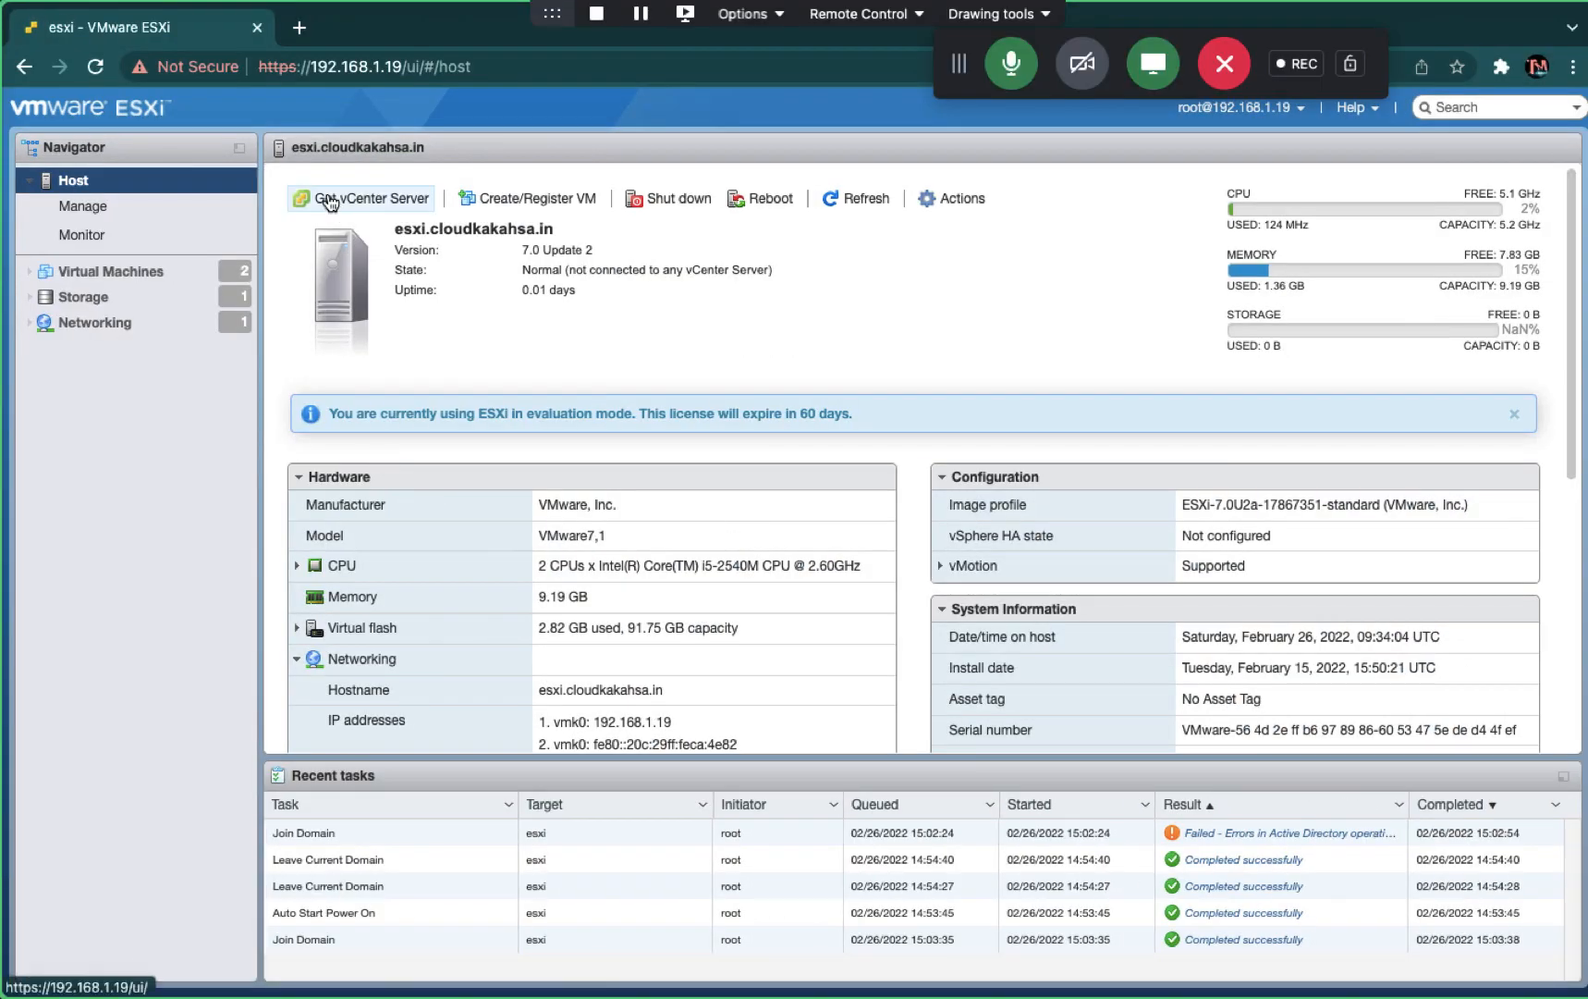
key("ctrl+Left")
left_click(110, 965)
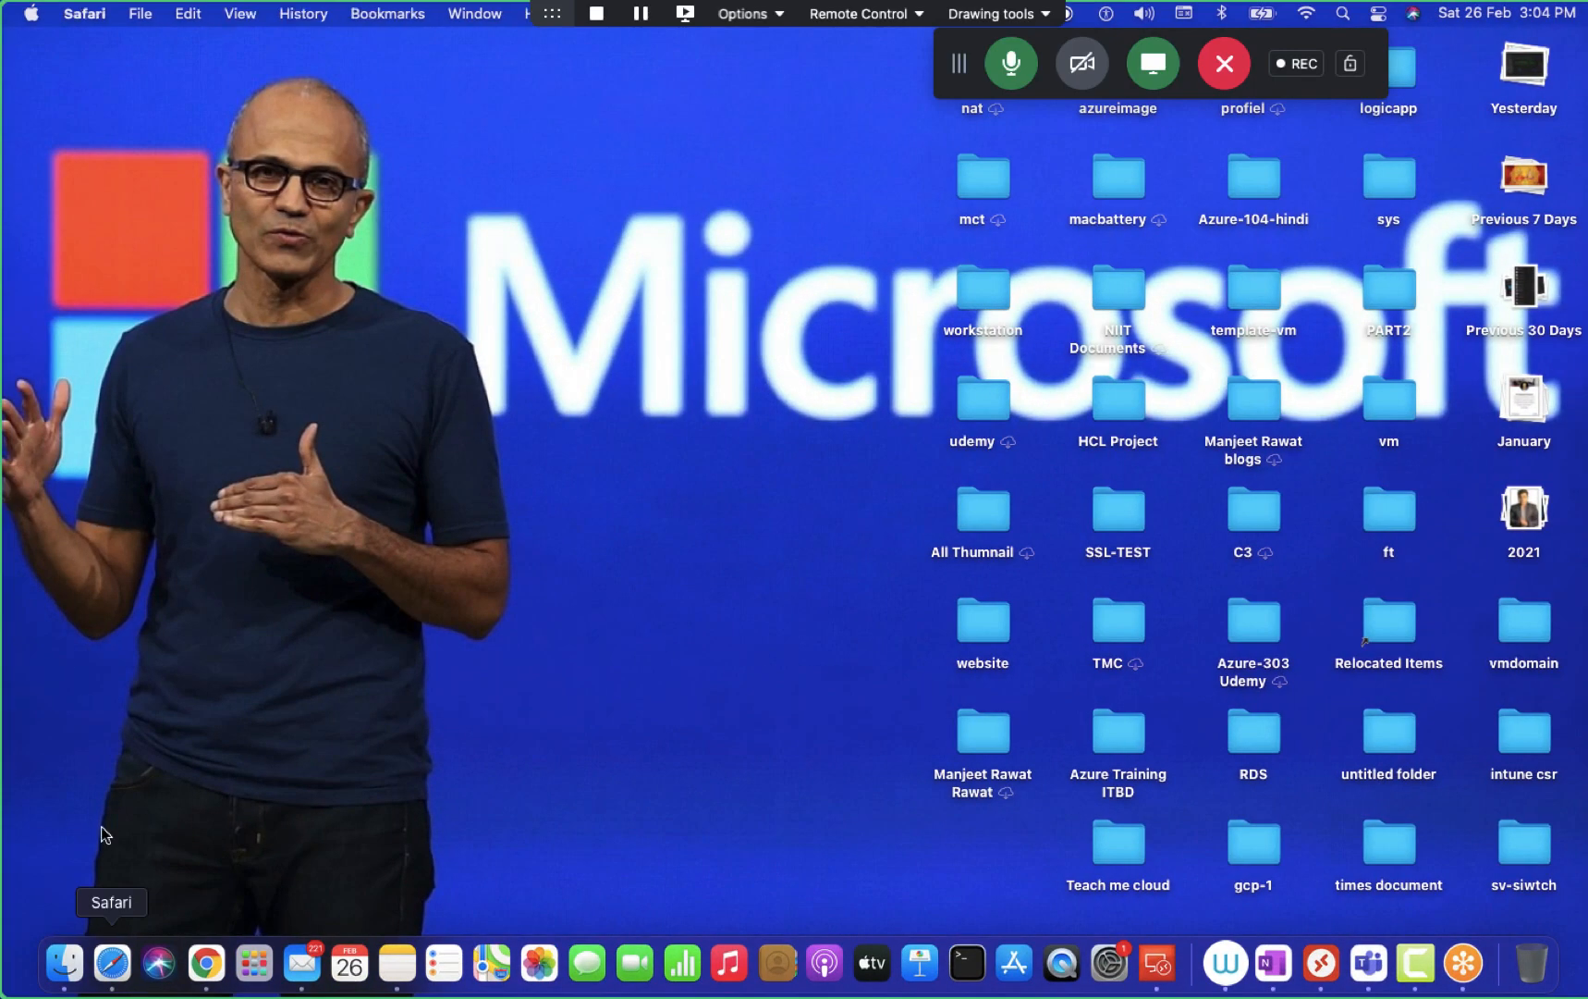
type("e")
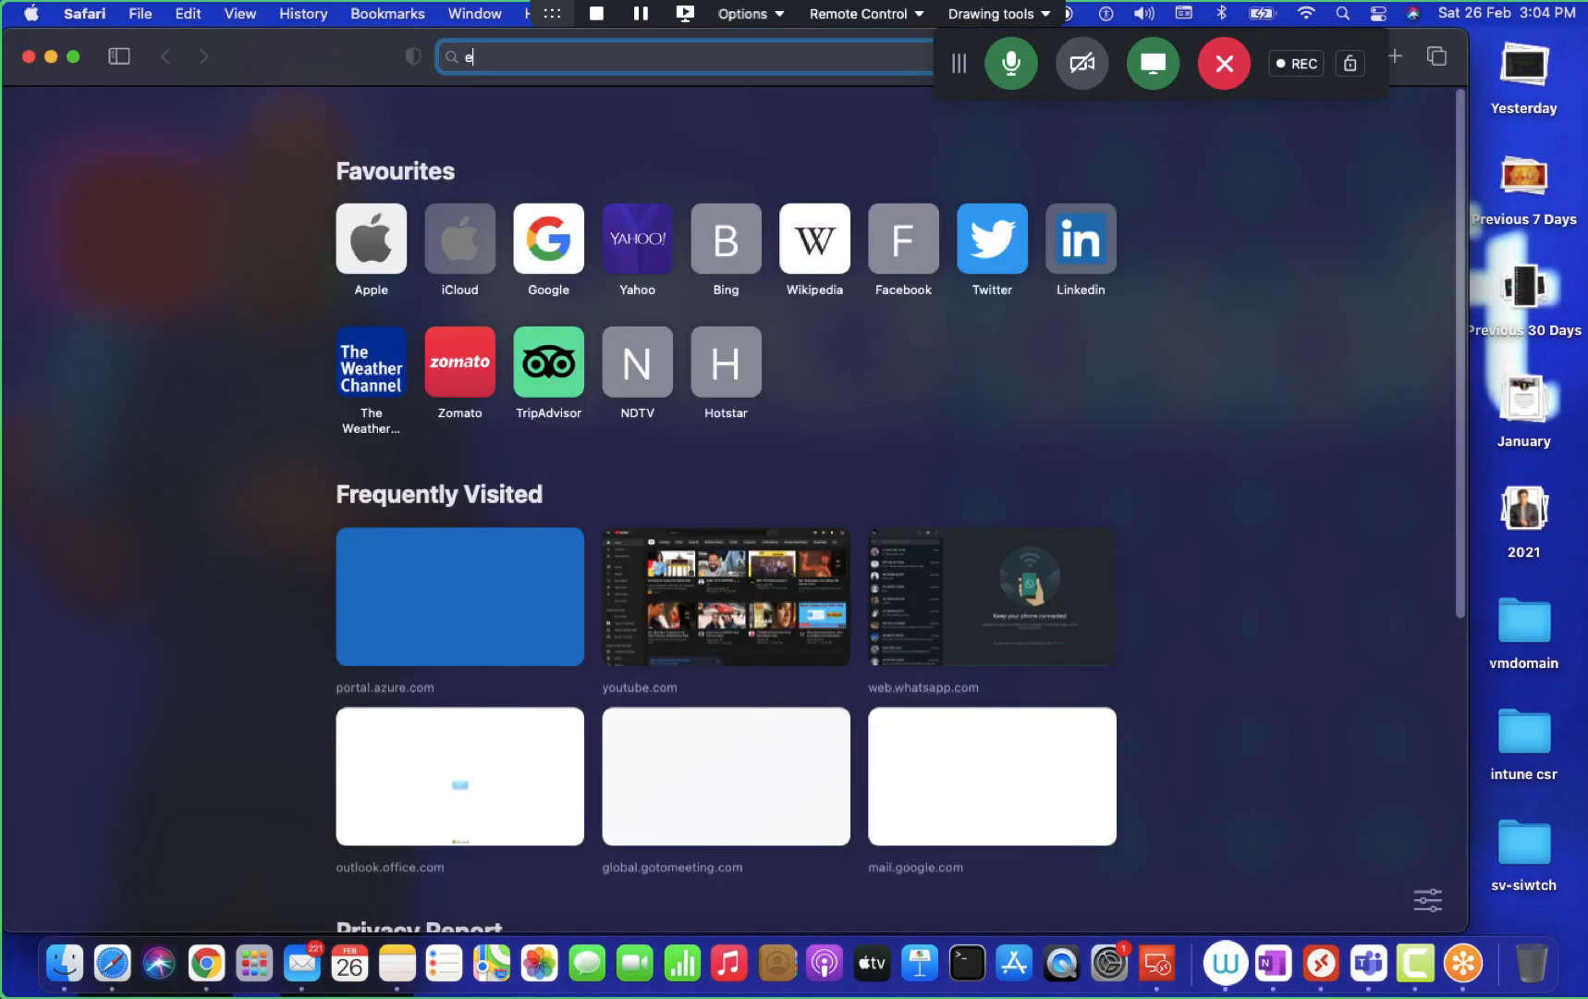
type("sxi.clou")
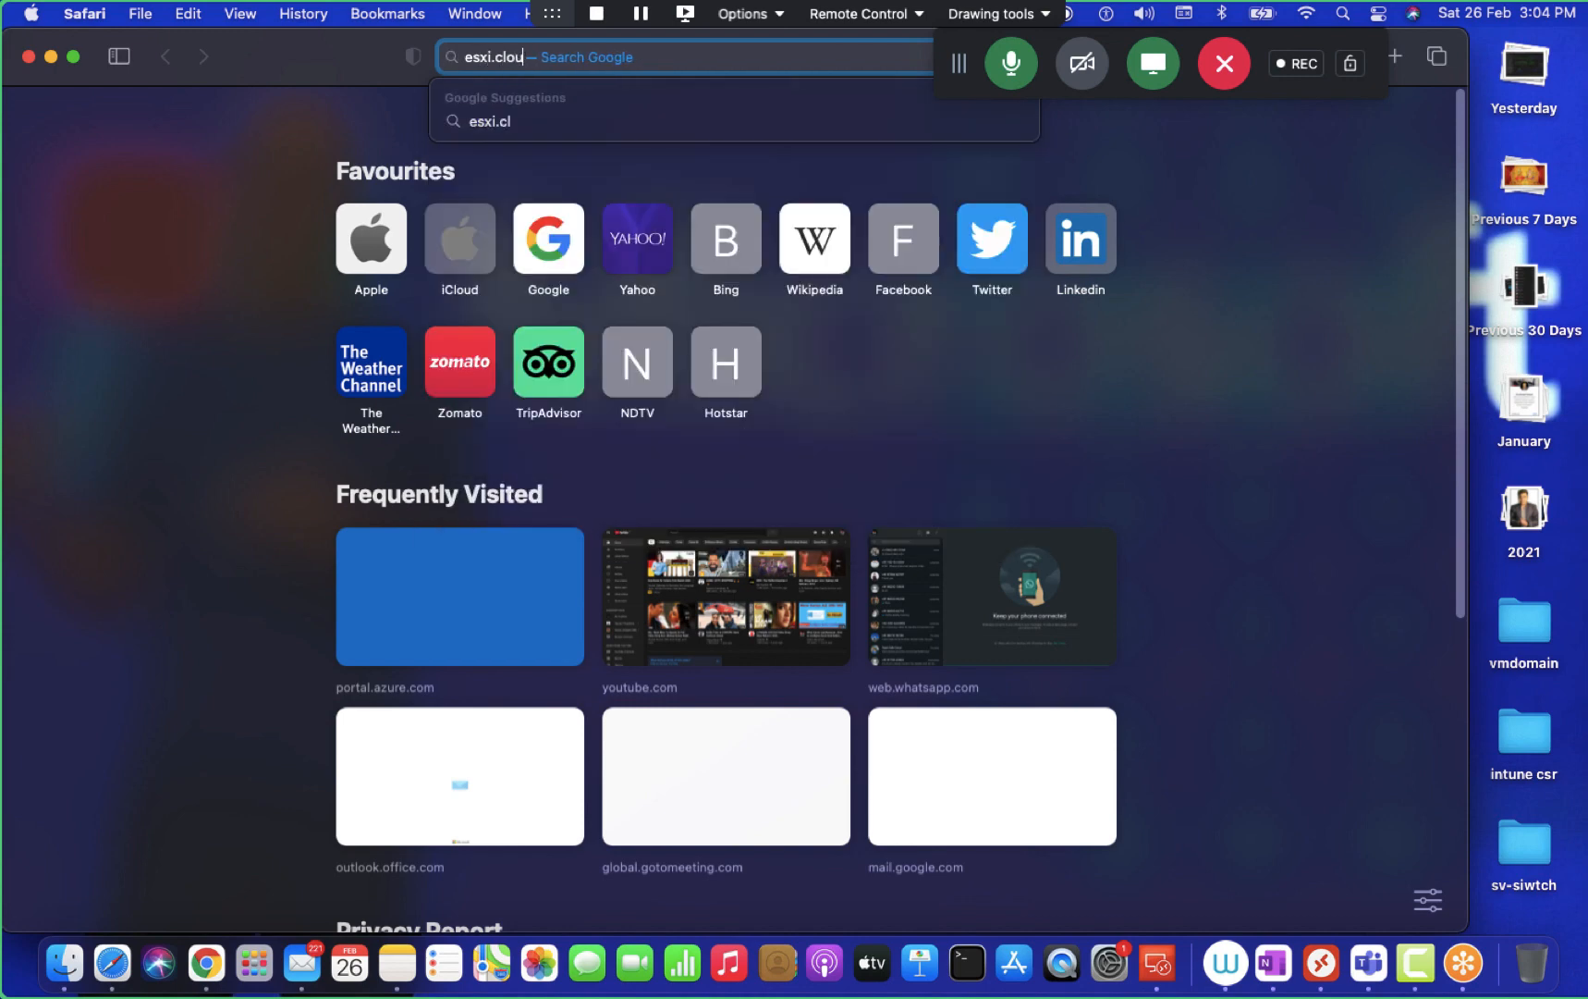
type("dkaksha")
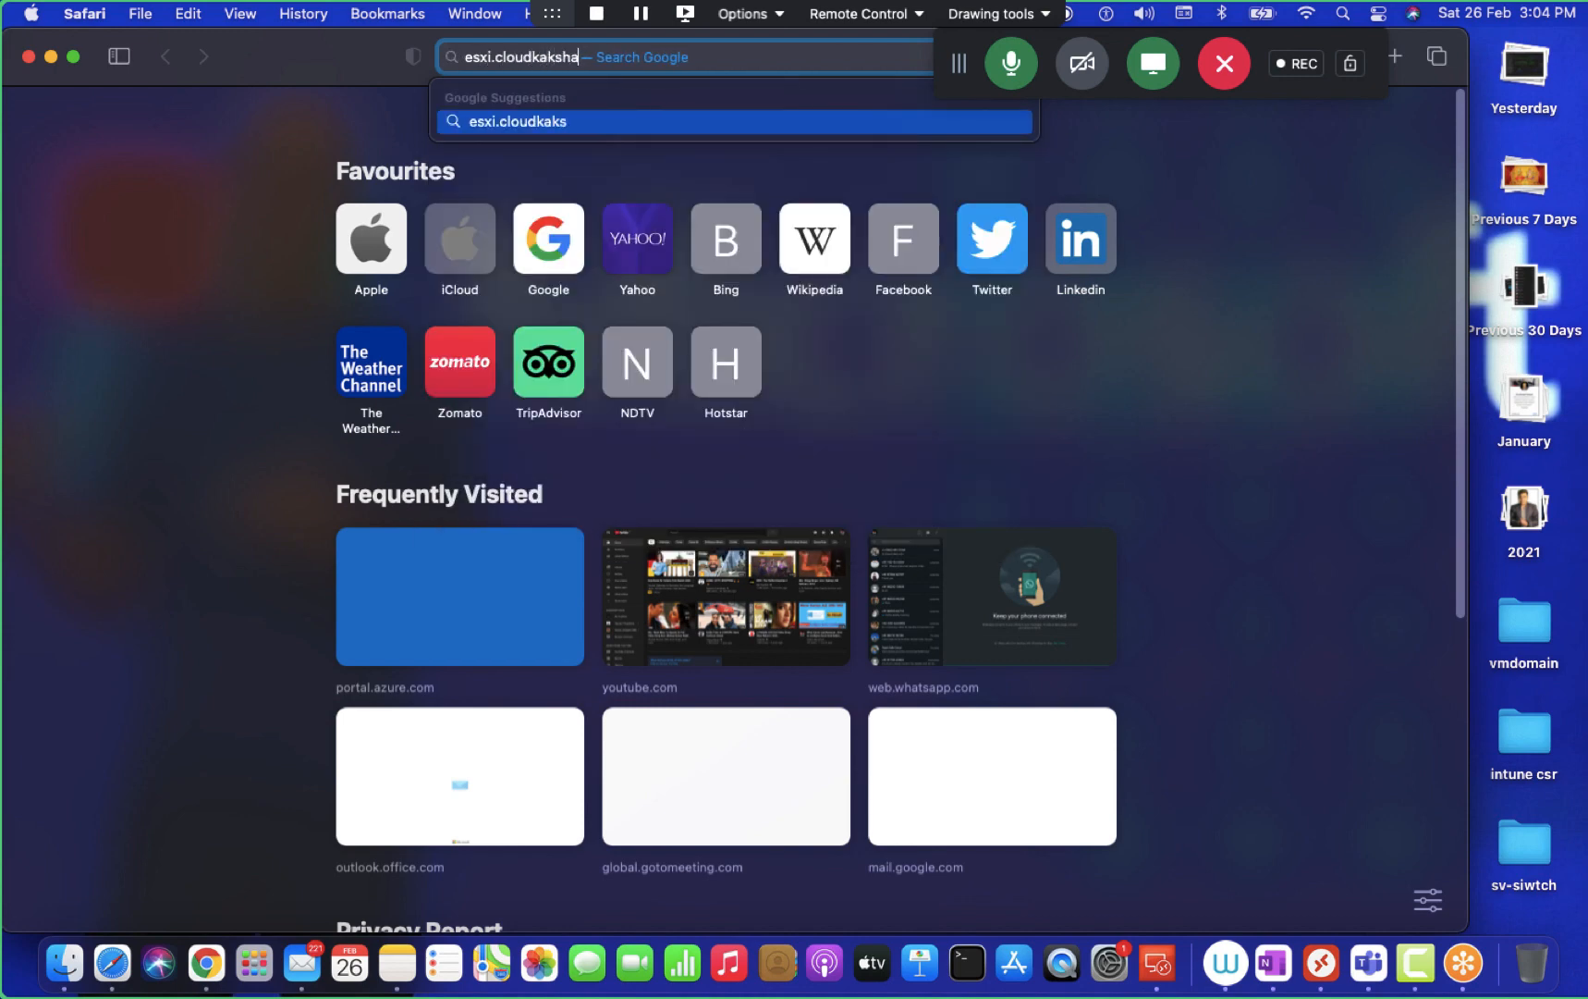
type(".in")
key("Return")
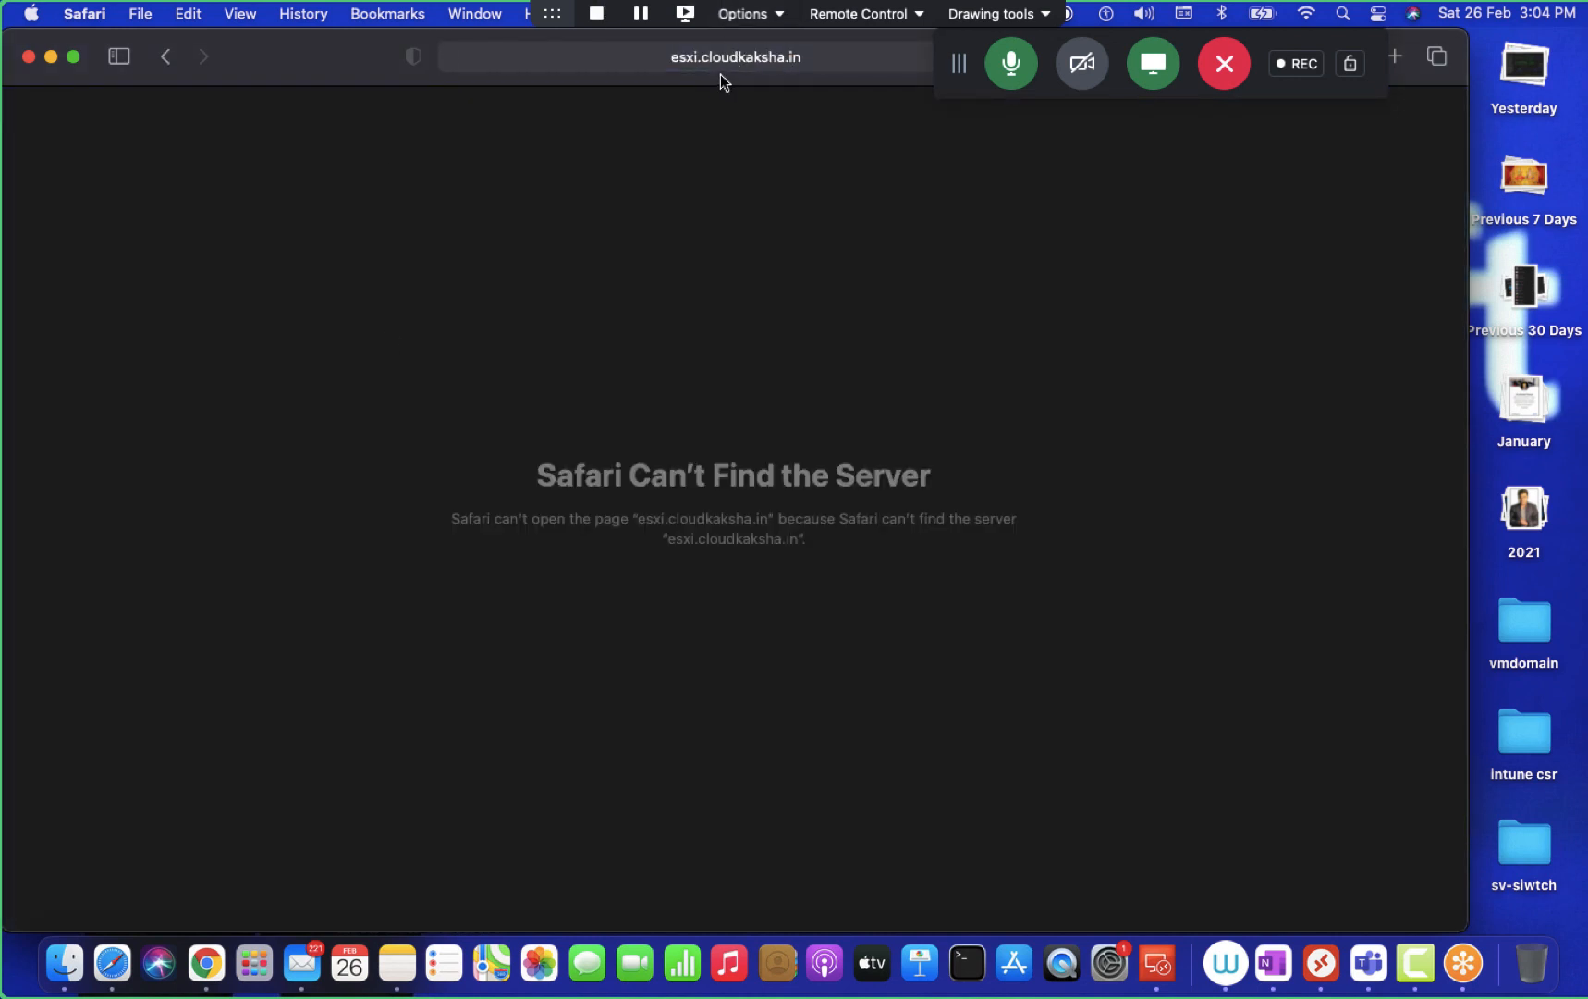
left_click(29, 56)
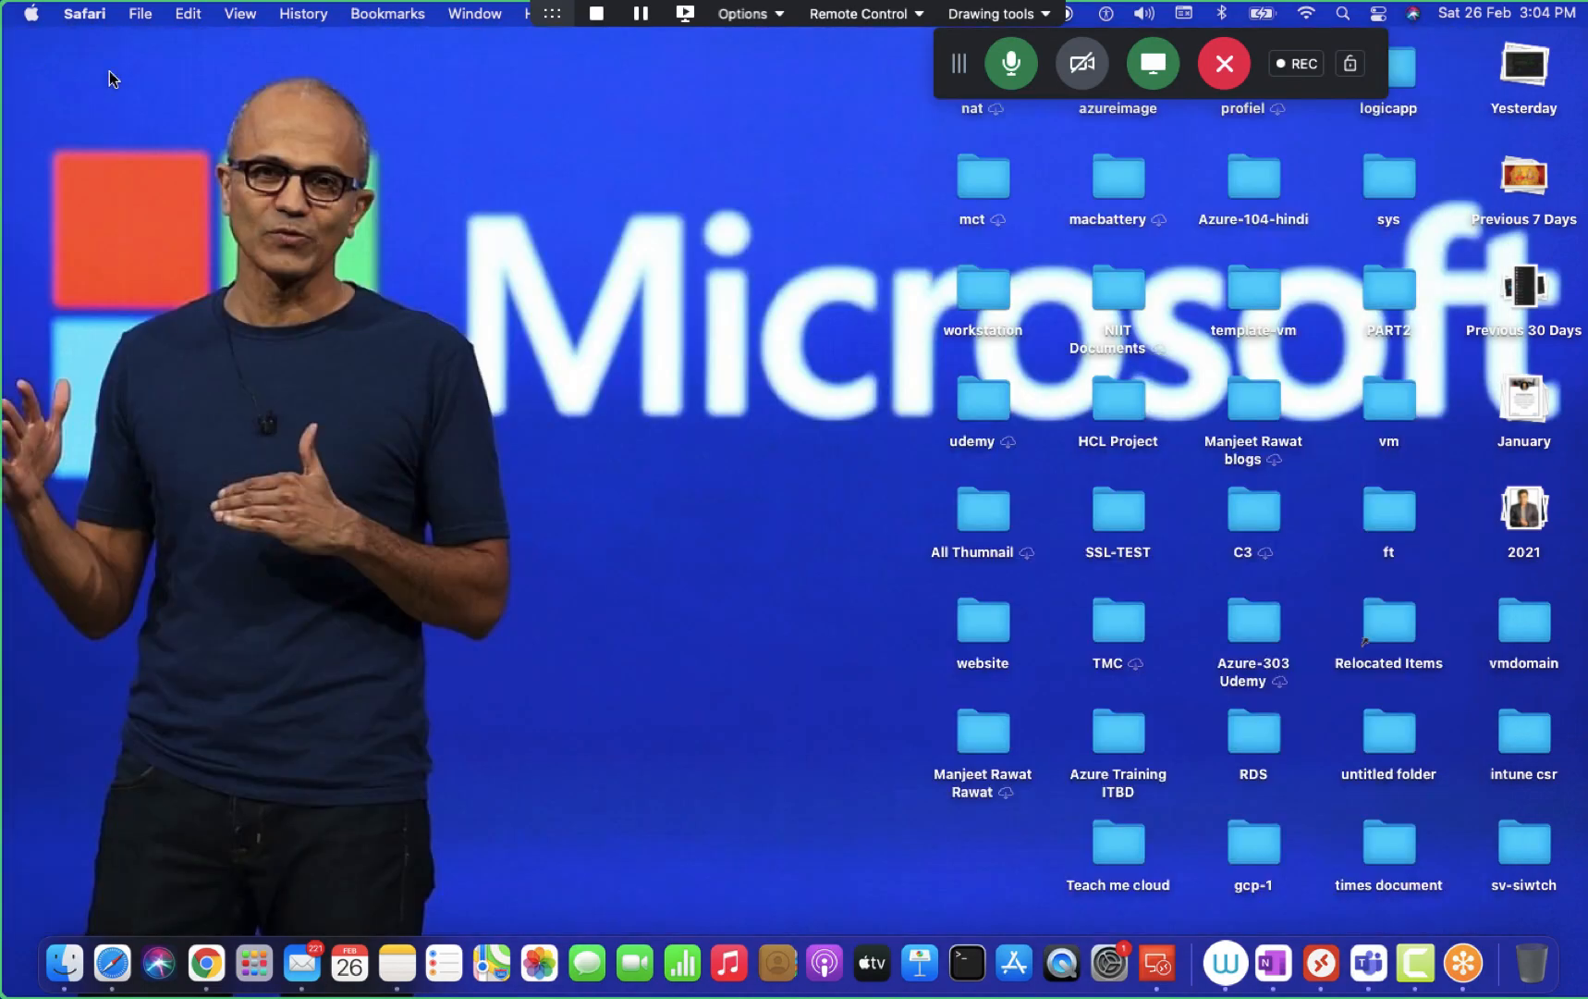
key("ctrl+Right")
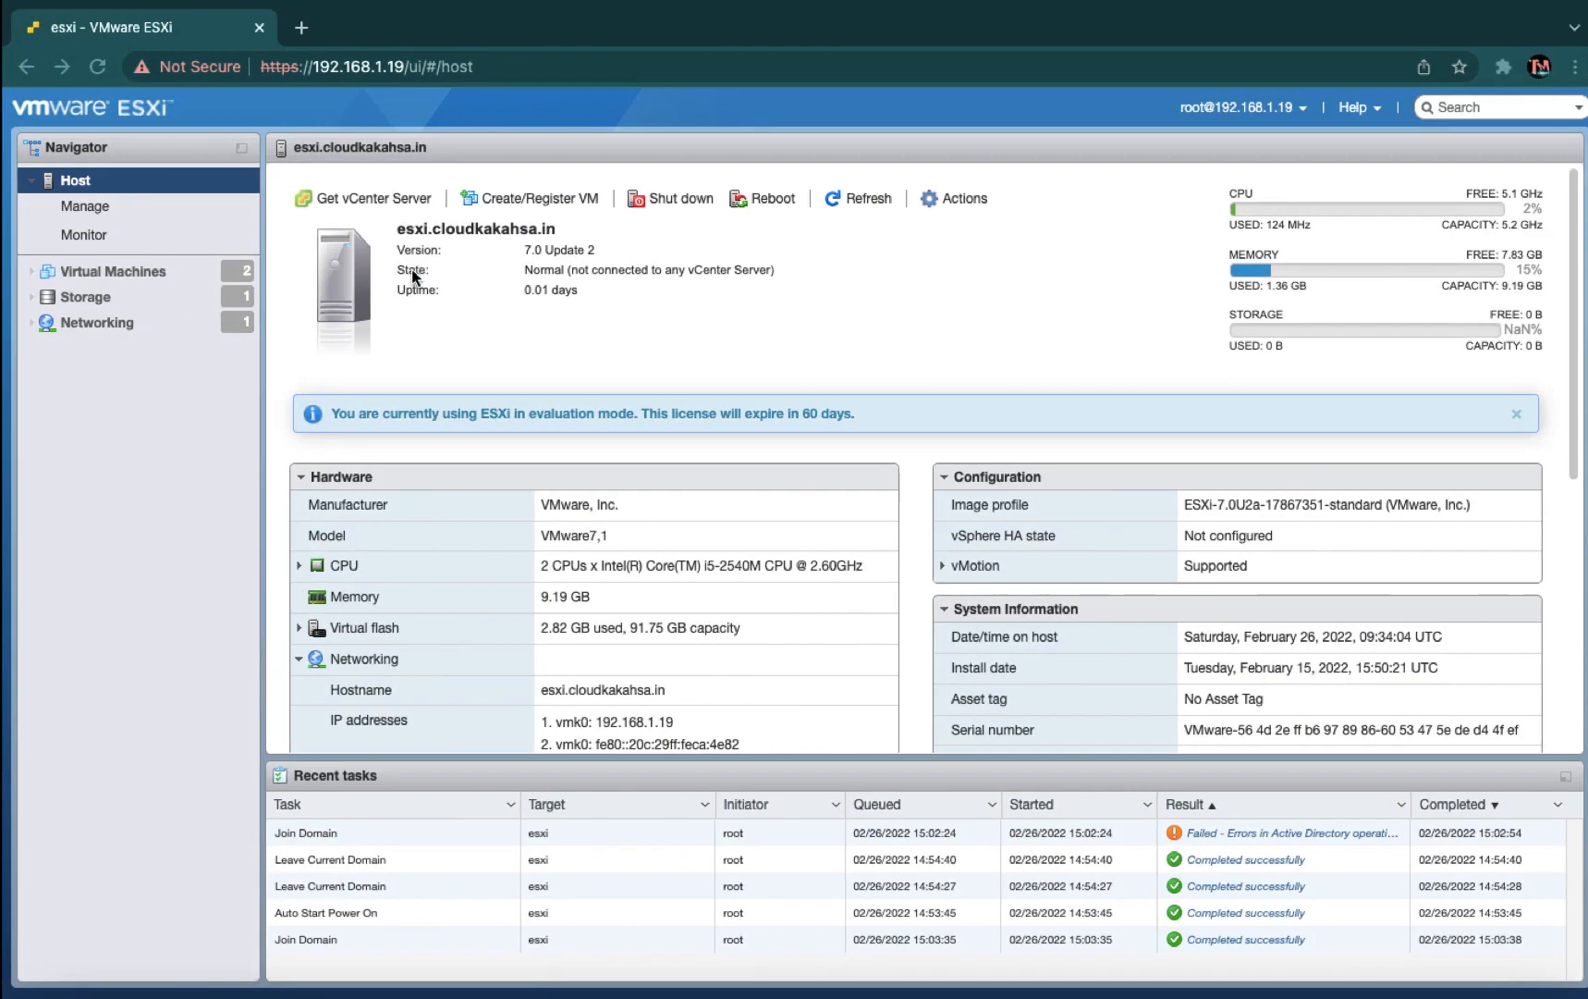
- On the domain controller, launch DNS Manager from Server Manager's Tools menu
key("ctrl+Right")
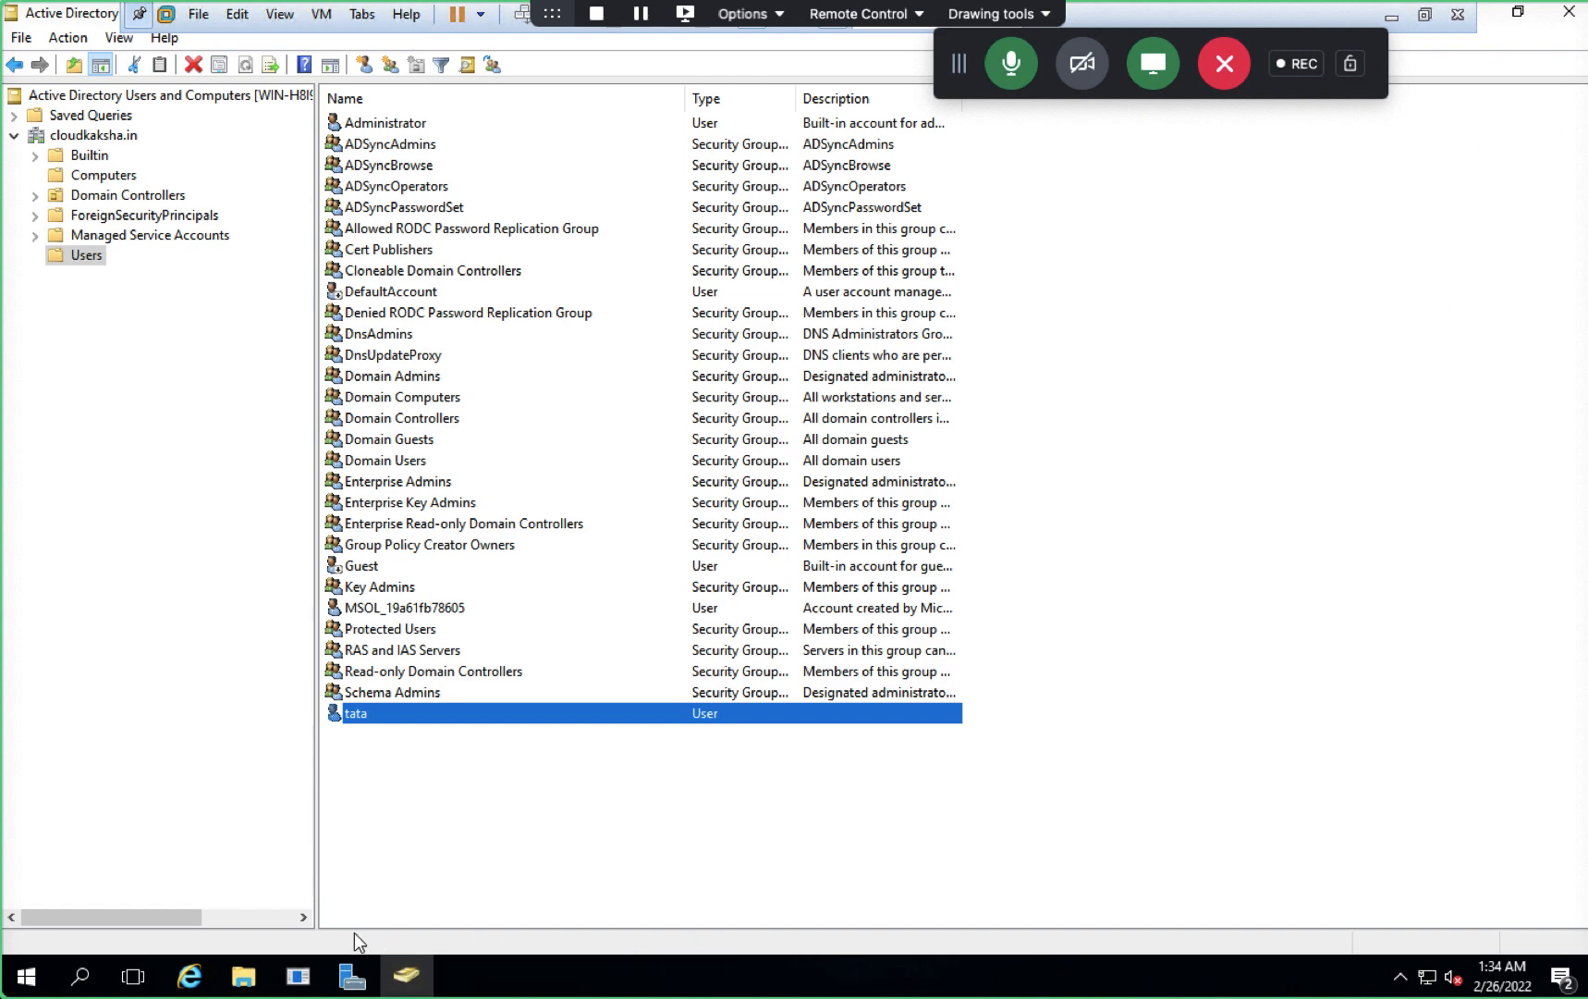
left_click(350, 977)
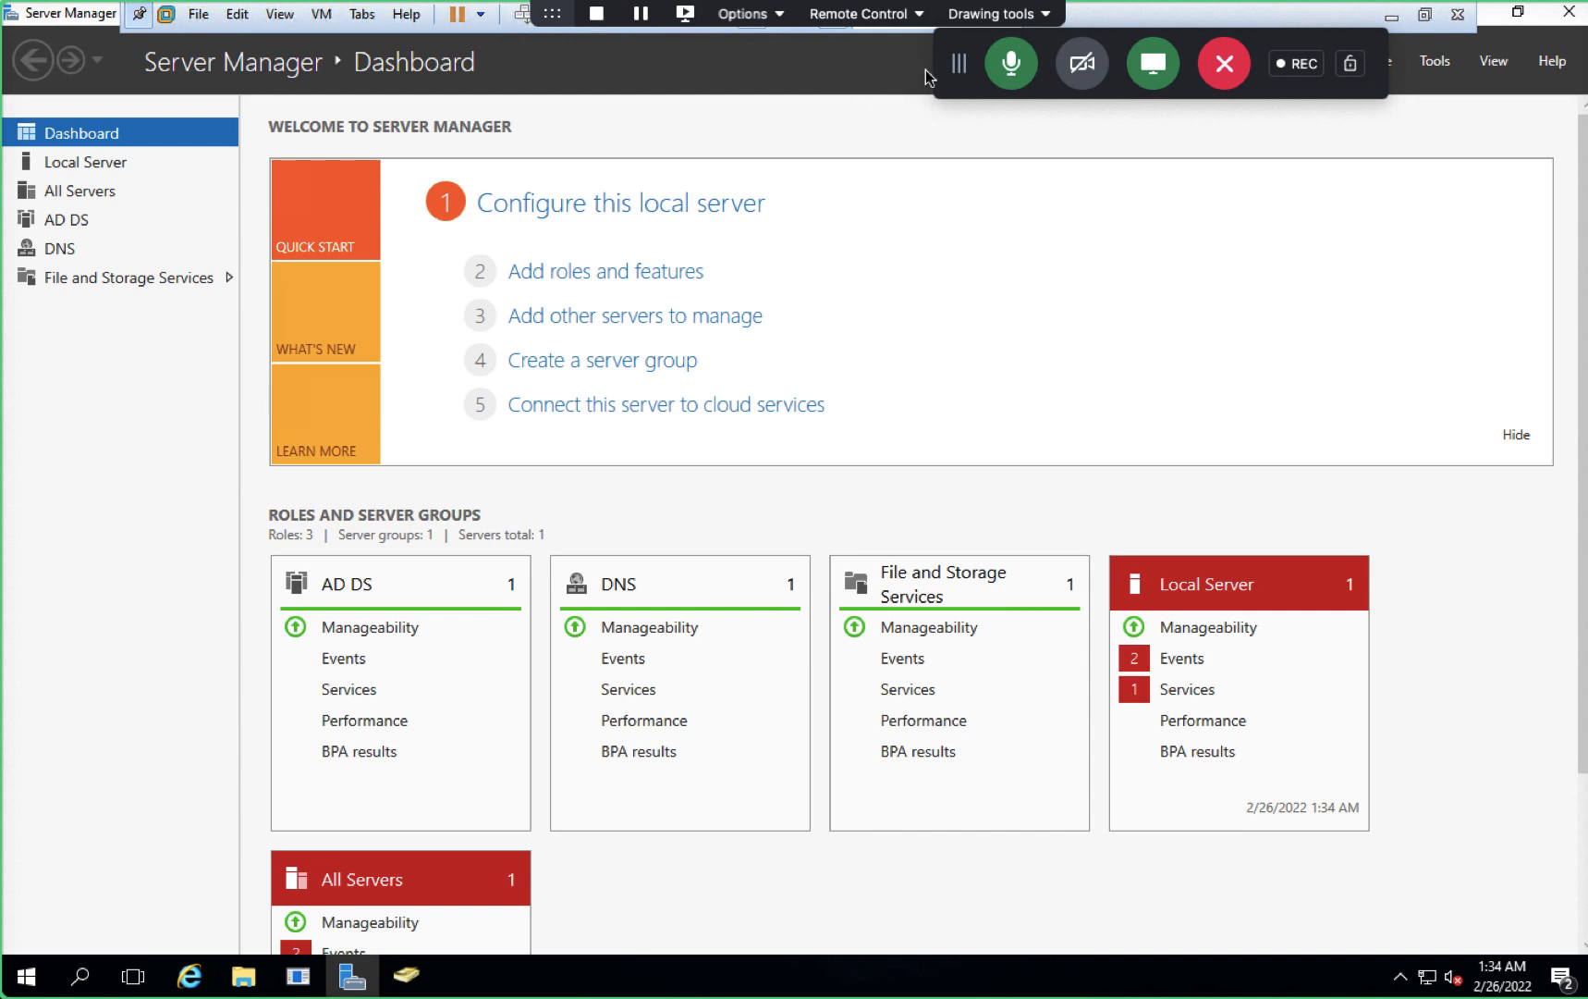
left_click_drag(960, 63, 25, 63)
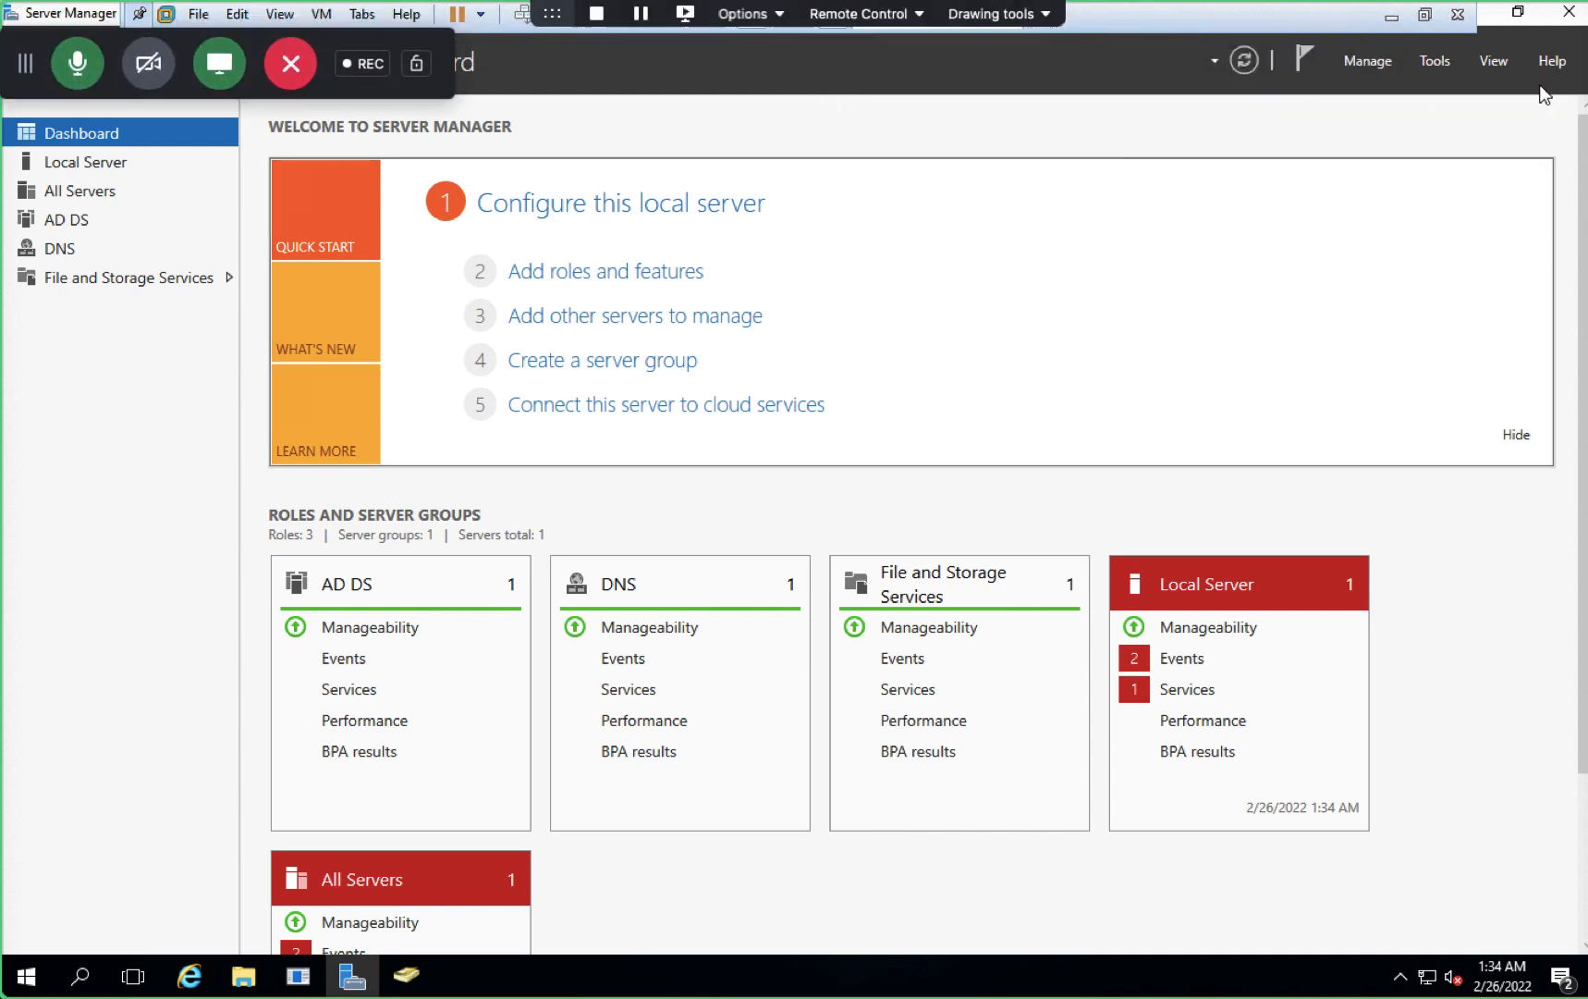
left_click(1435, 60)
left_click(1271, 334)
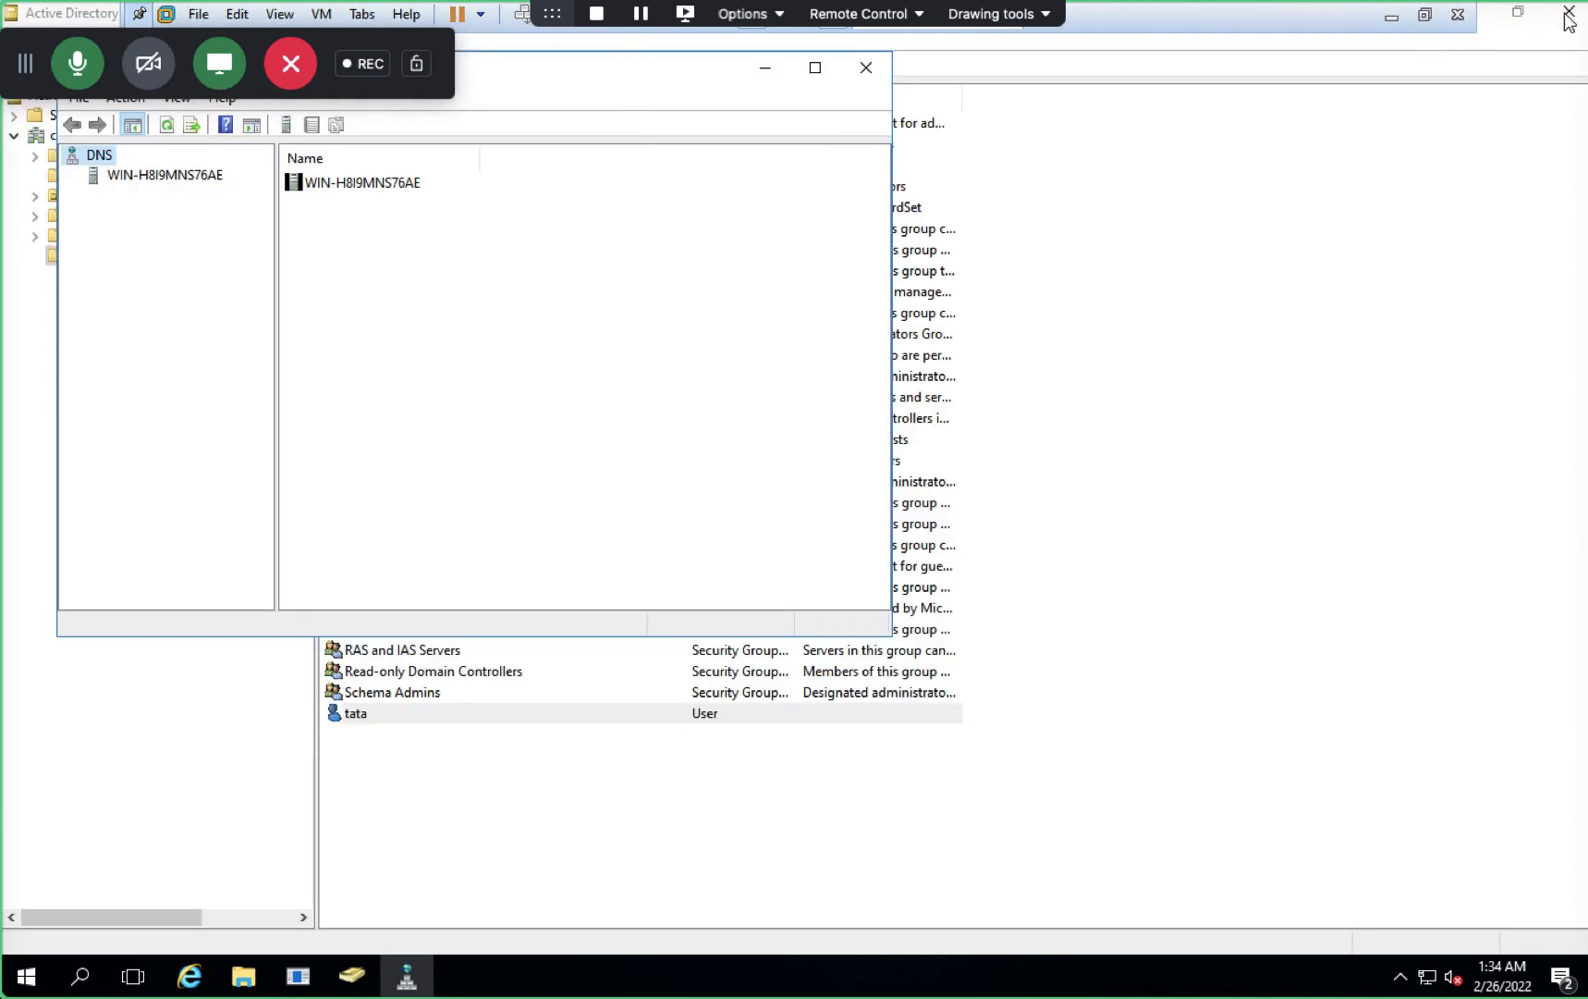
left_click(1559, 22)
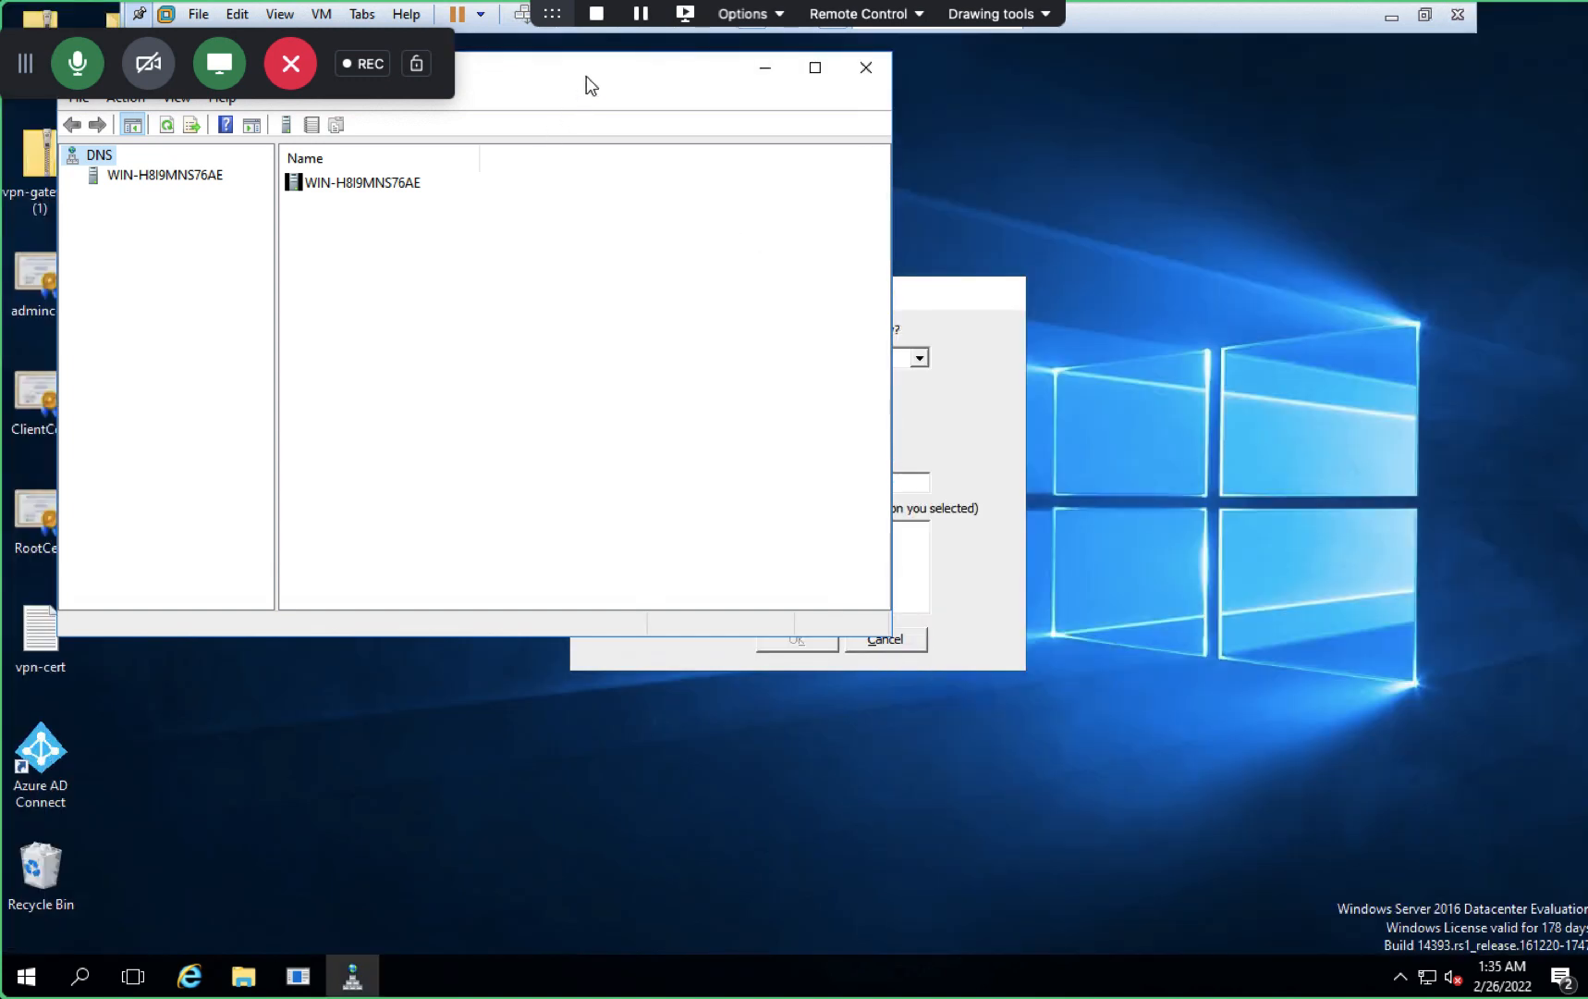
- Expand WIN-H8I9MNS76AE > Forward Lookup Zones > cloudkaksha.in and refresh its records
left_click_drag(587, 76, 994, 255)
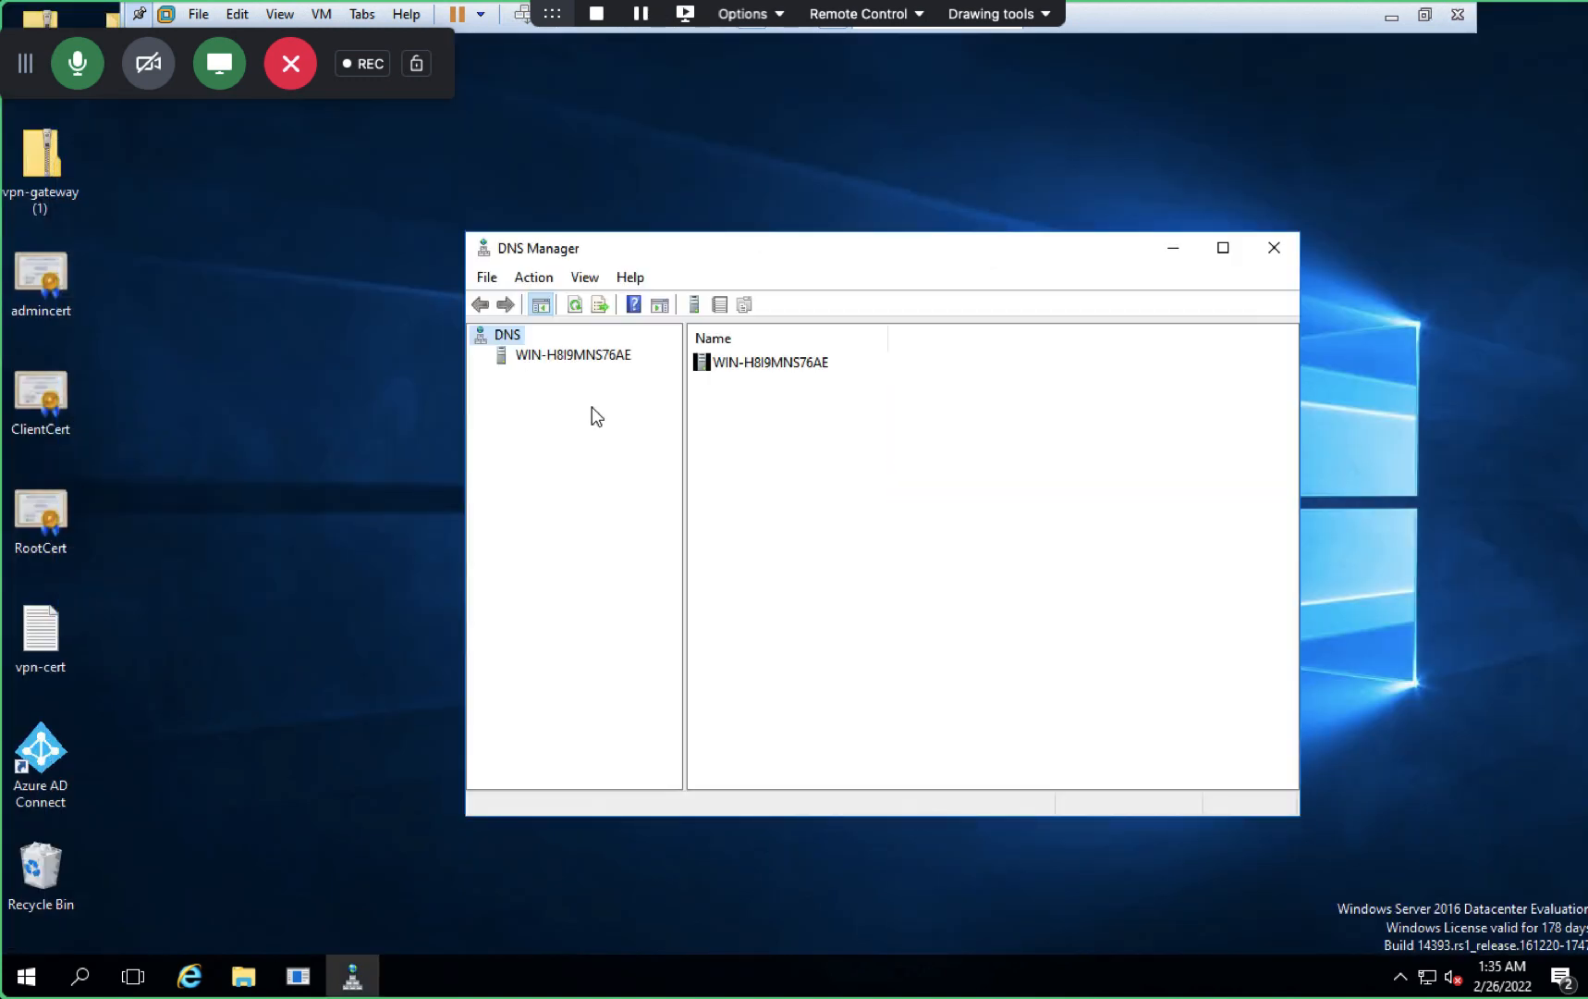
double_click(543, 361)
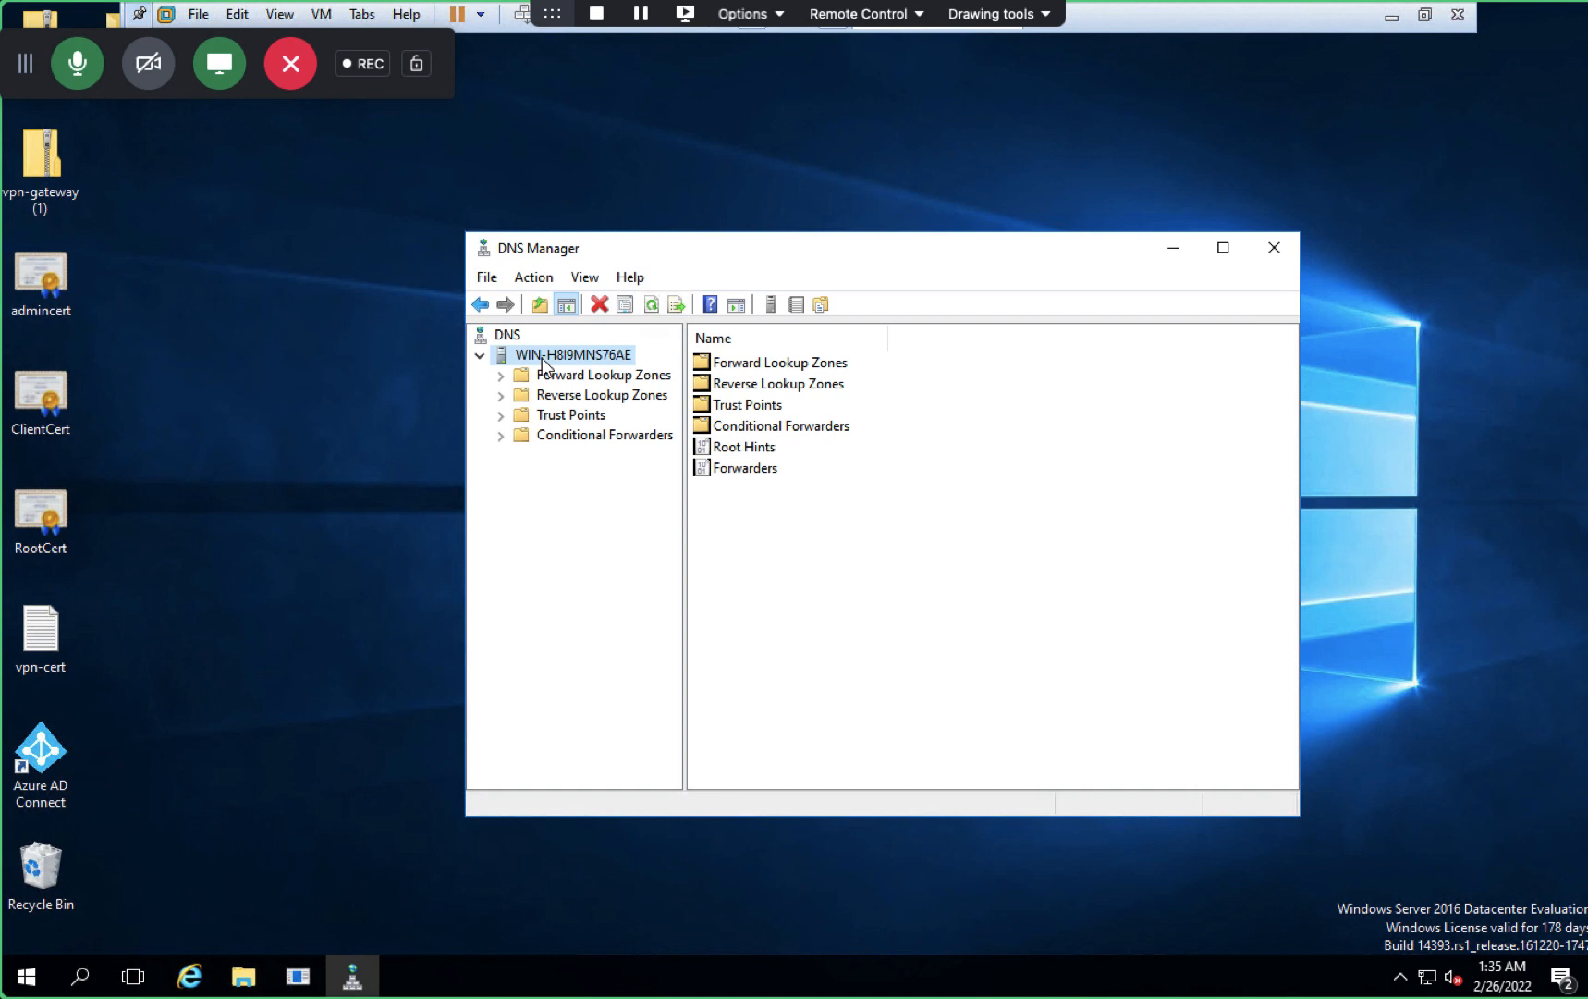
double_click(512, 377)
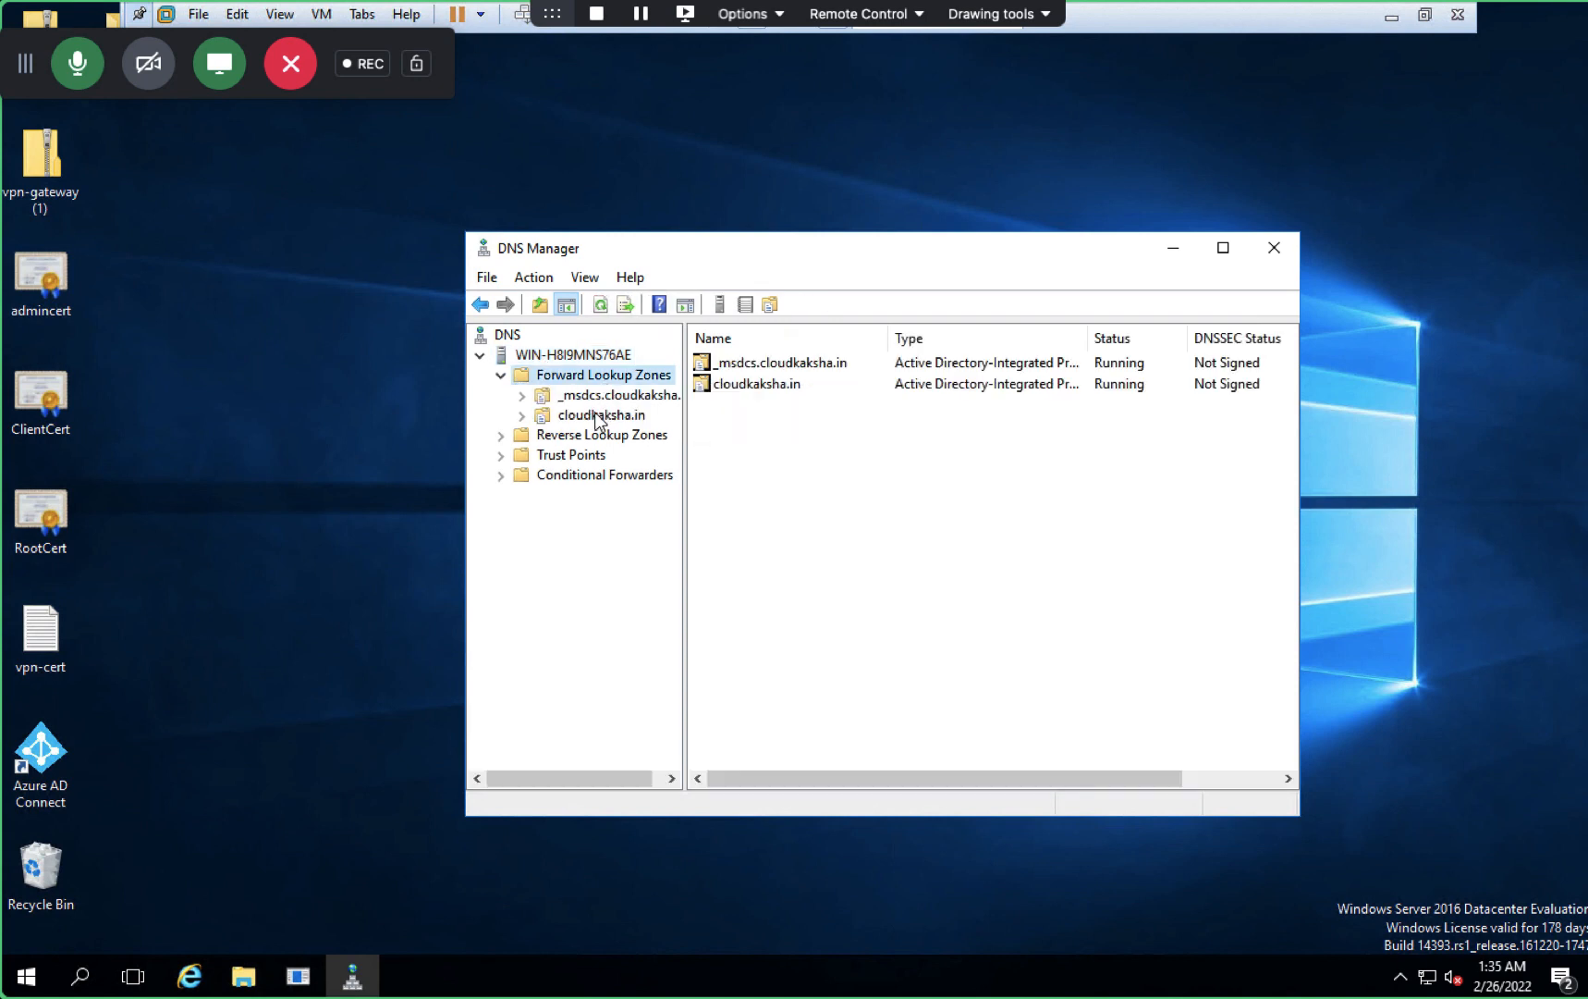
left_click(597, 414)
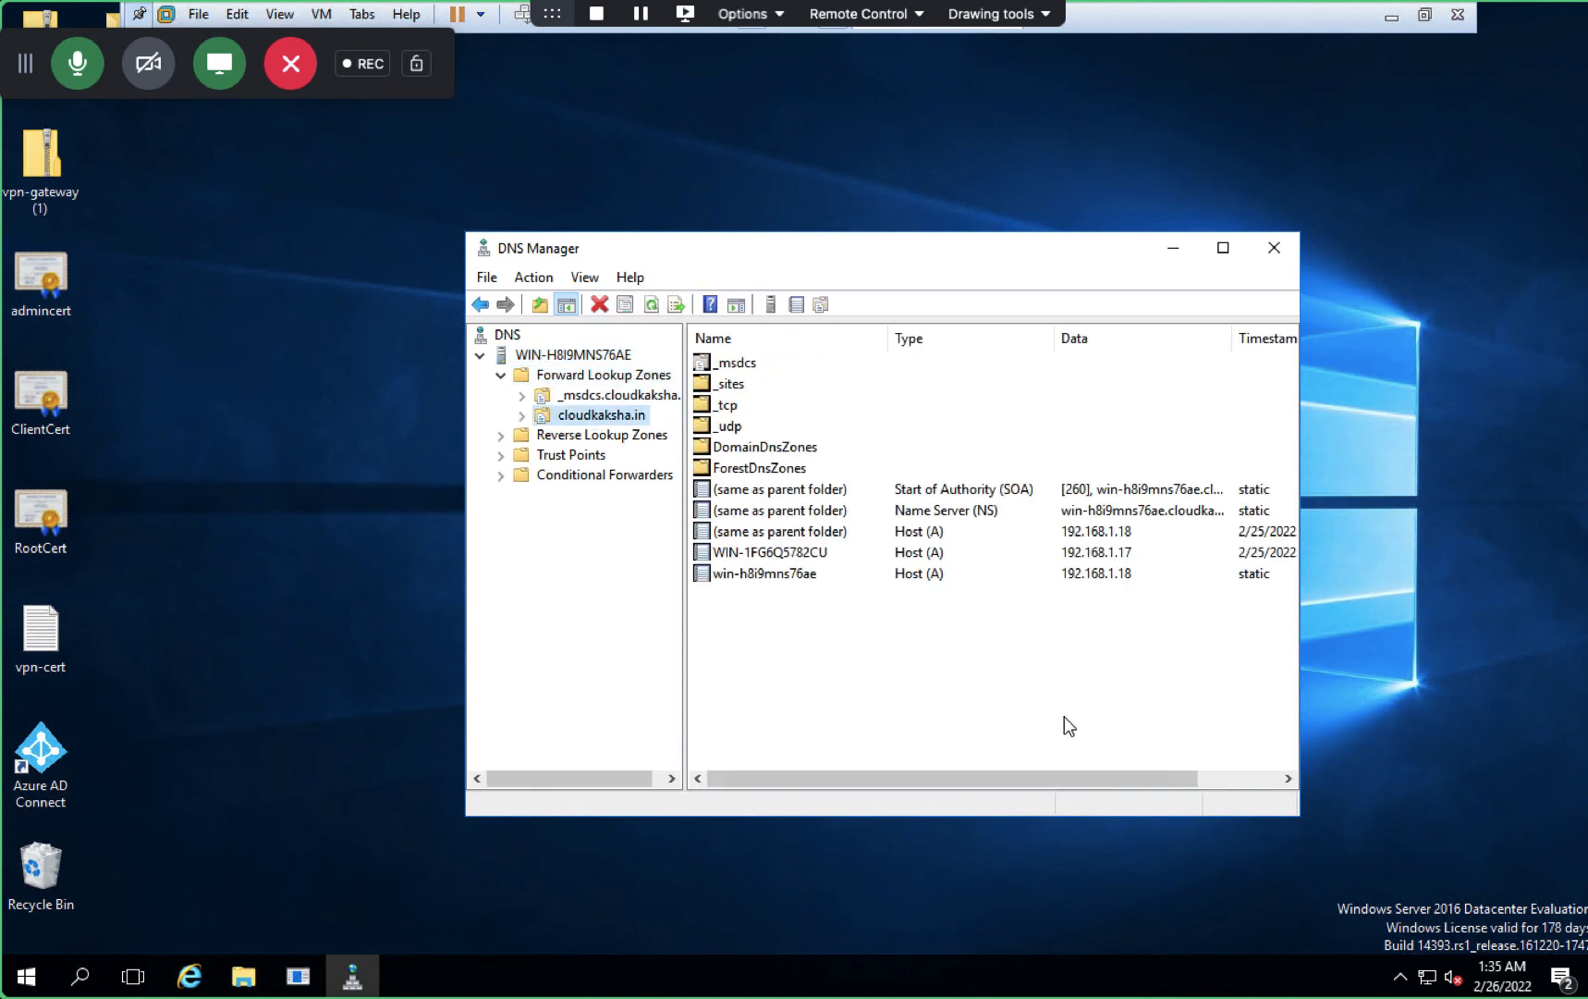
left_click_drag(1015, 786, 1087, 763)
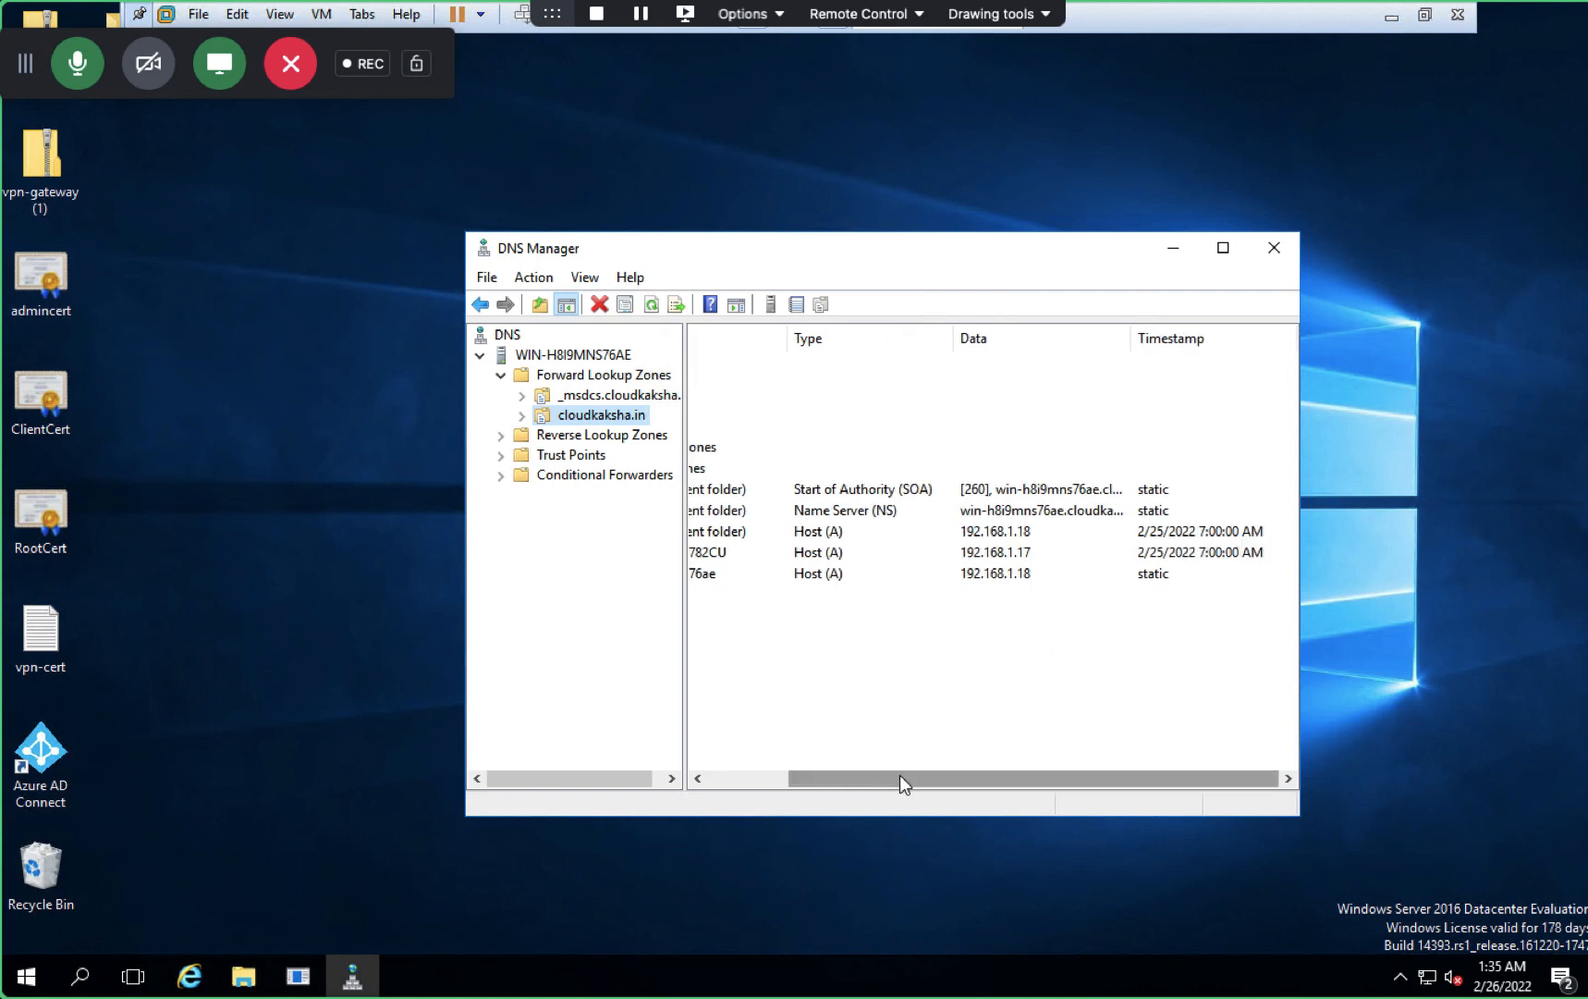
left_click(744, 778)
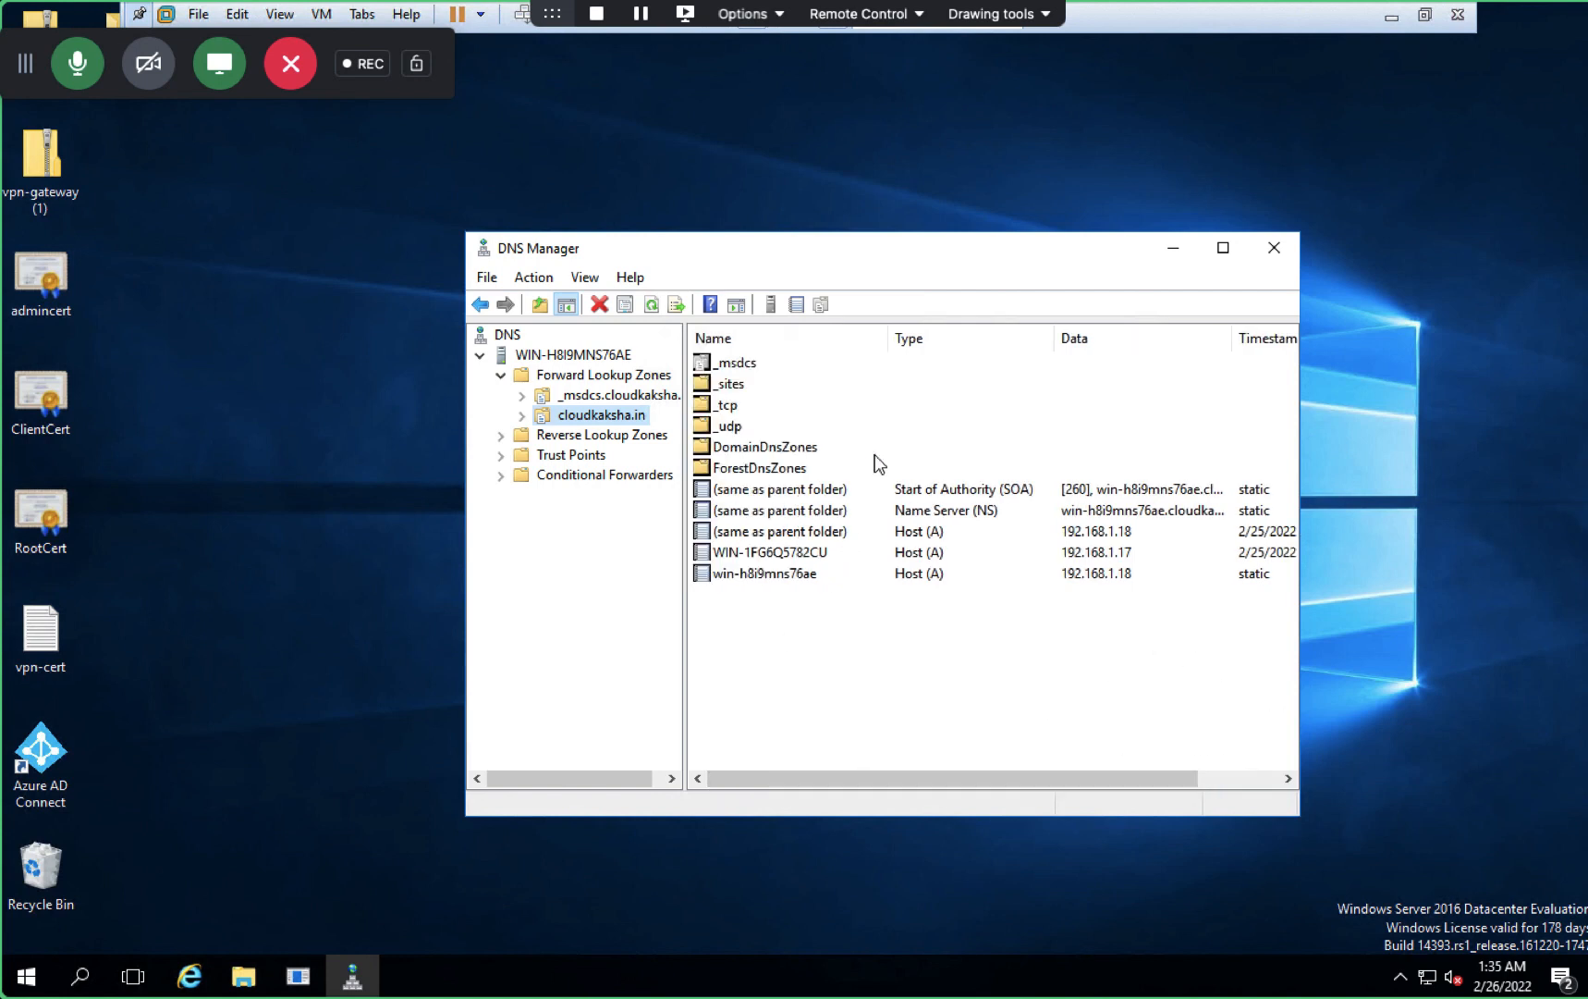
left_click(653, 307)
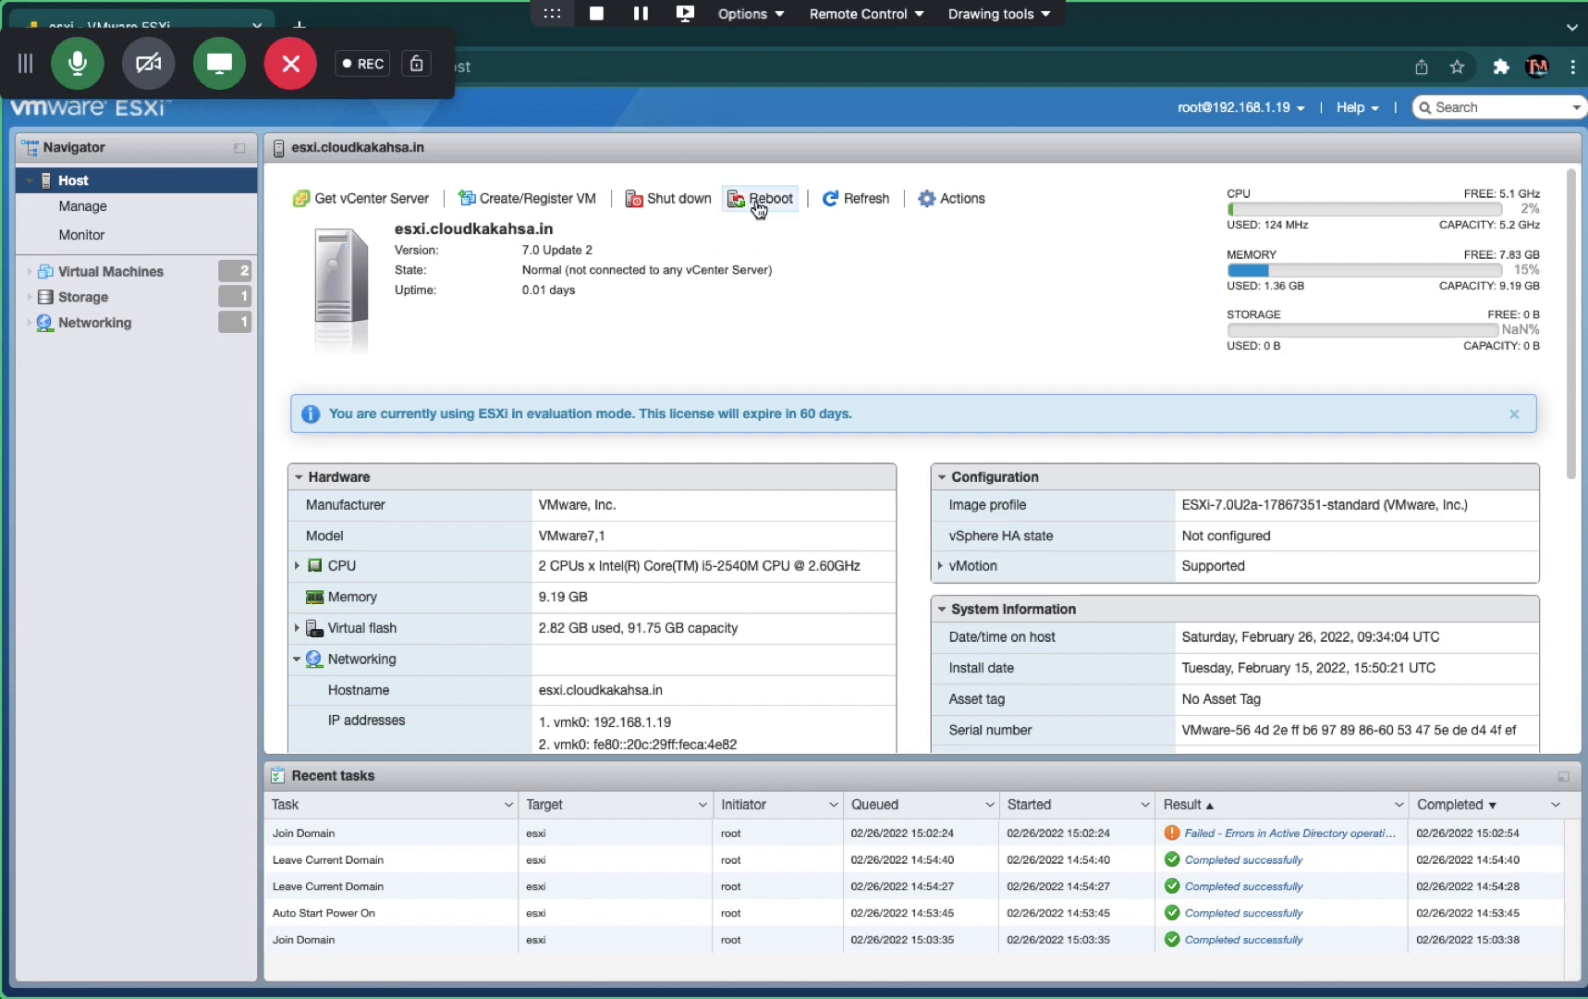
- Confirm an ESXi host reboot, then reset the ESXI-HOST-7 VM via Power > Reset
left_click(758, 204)
left_click(943, 660)
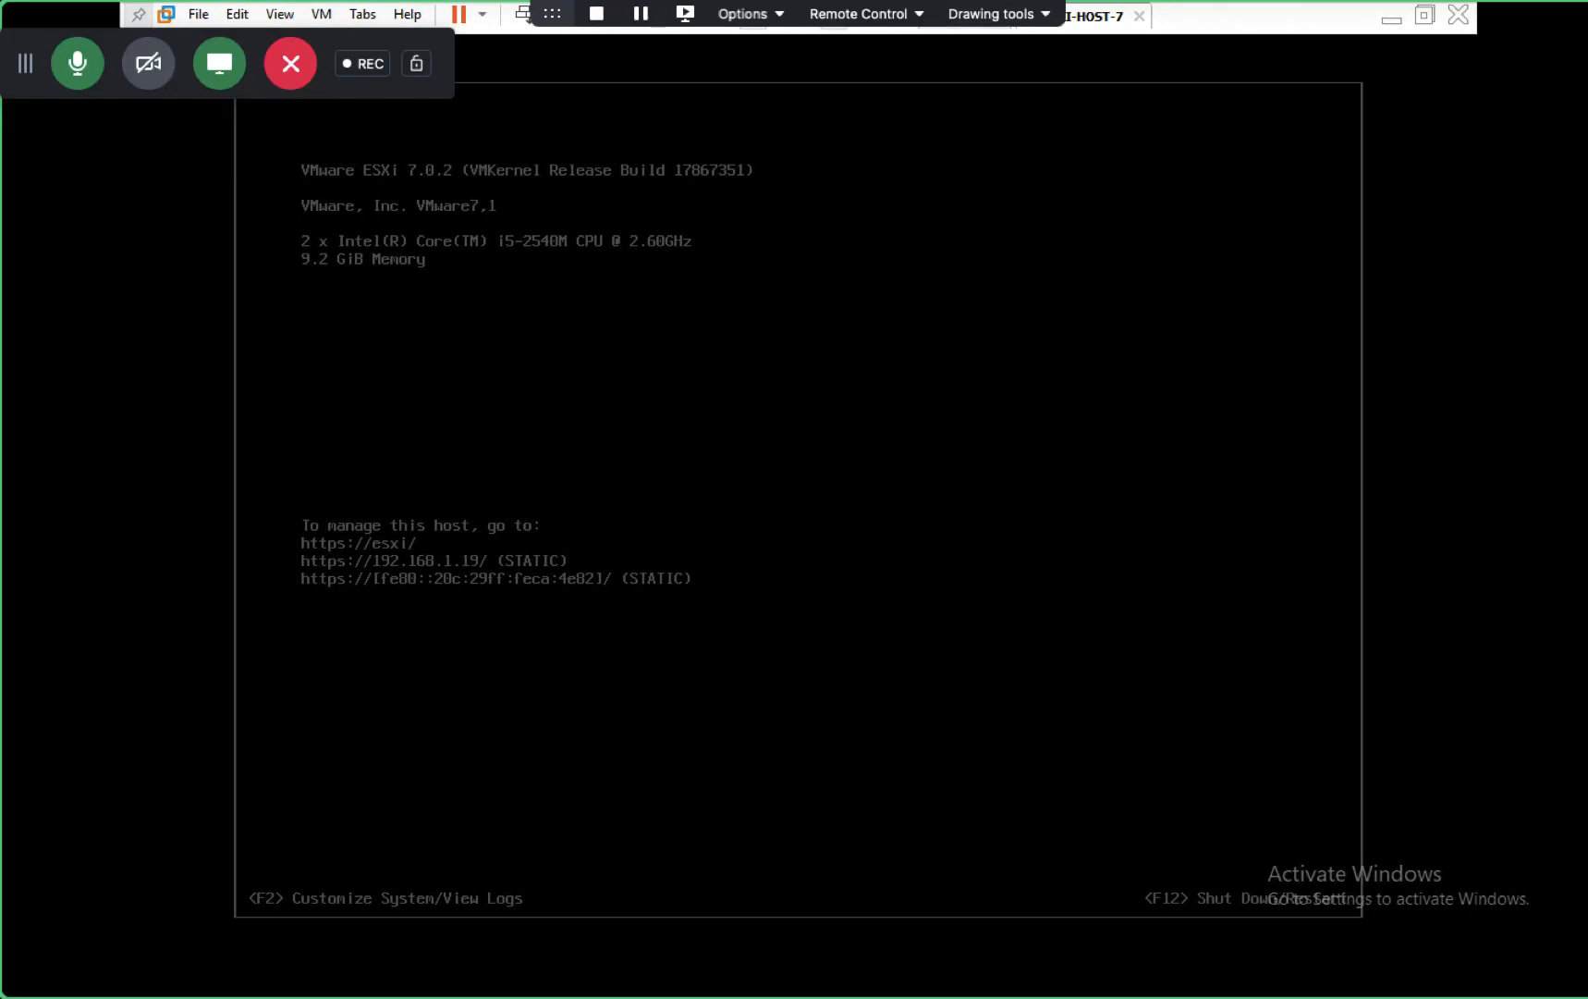
right_click(1096, 22)
mouse_move(1178, 56)
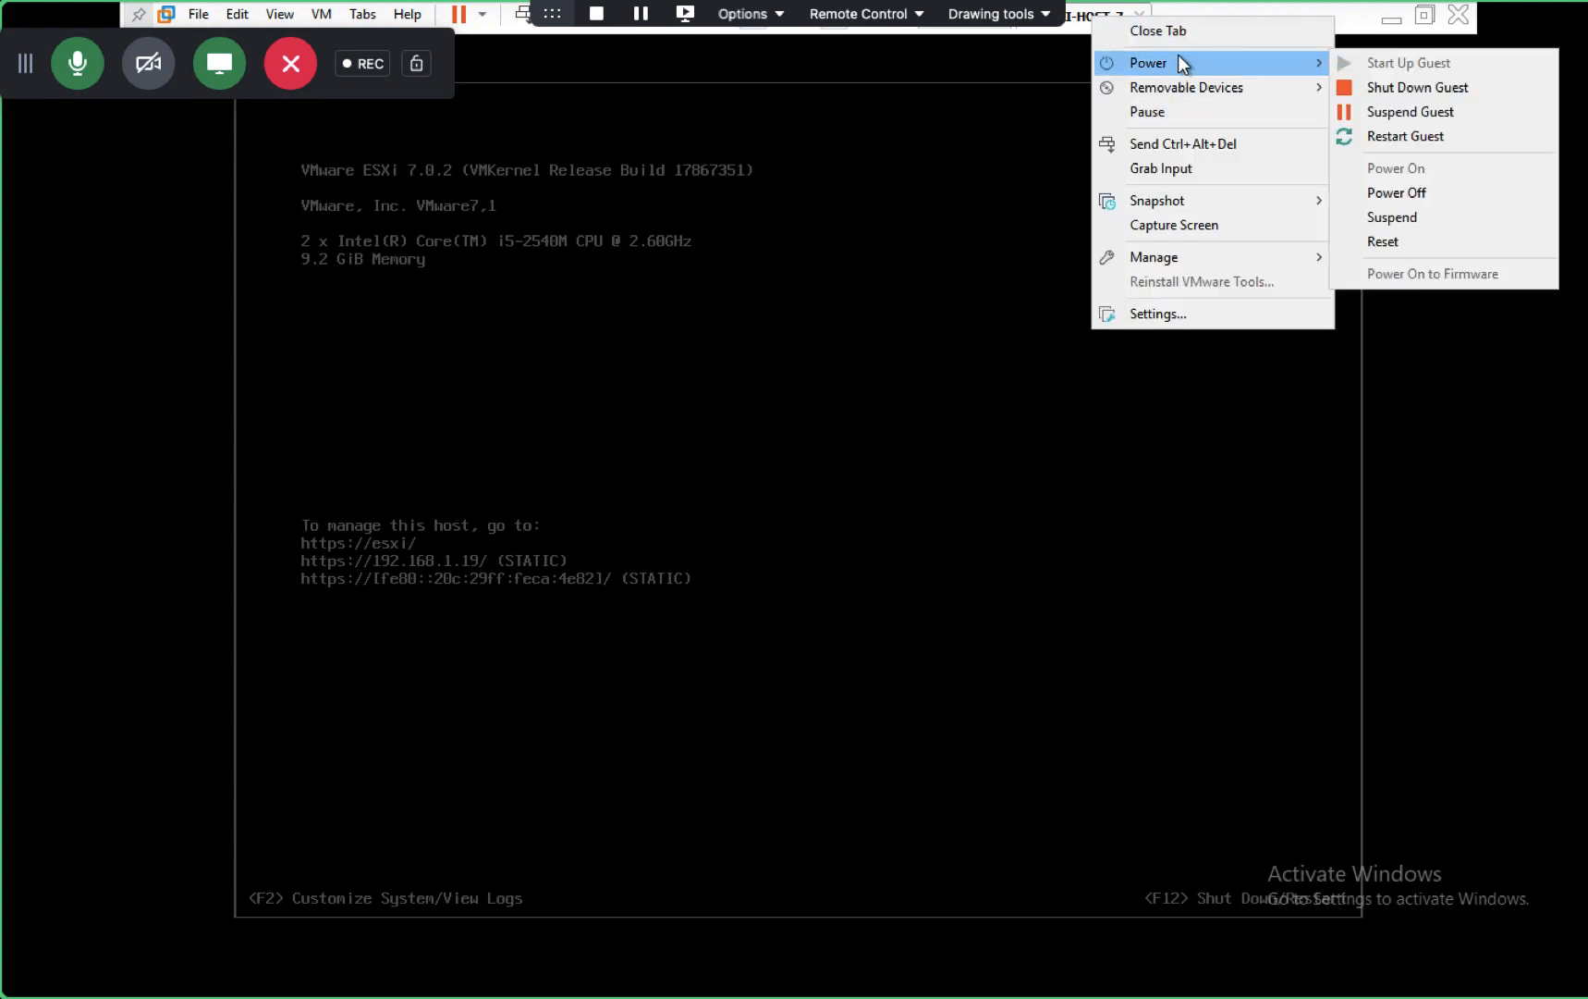
left_click(1370, 239)
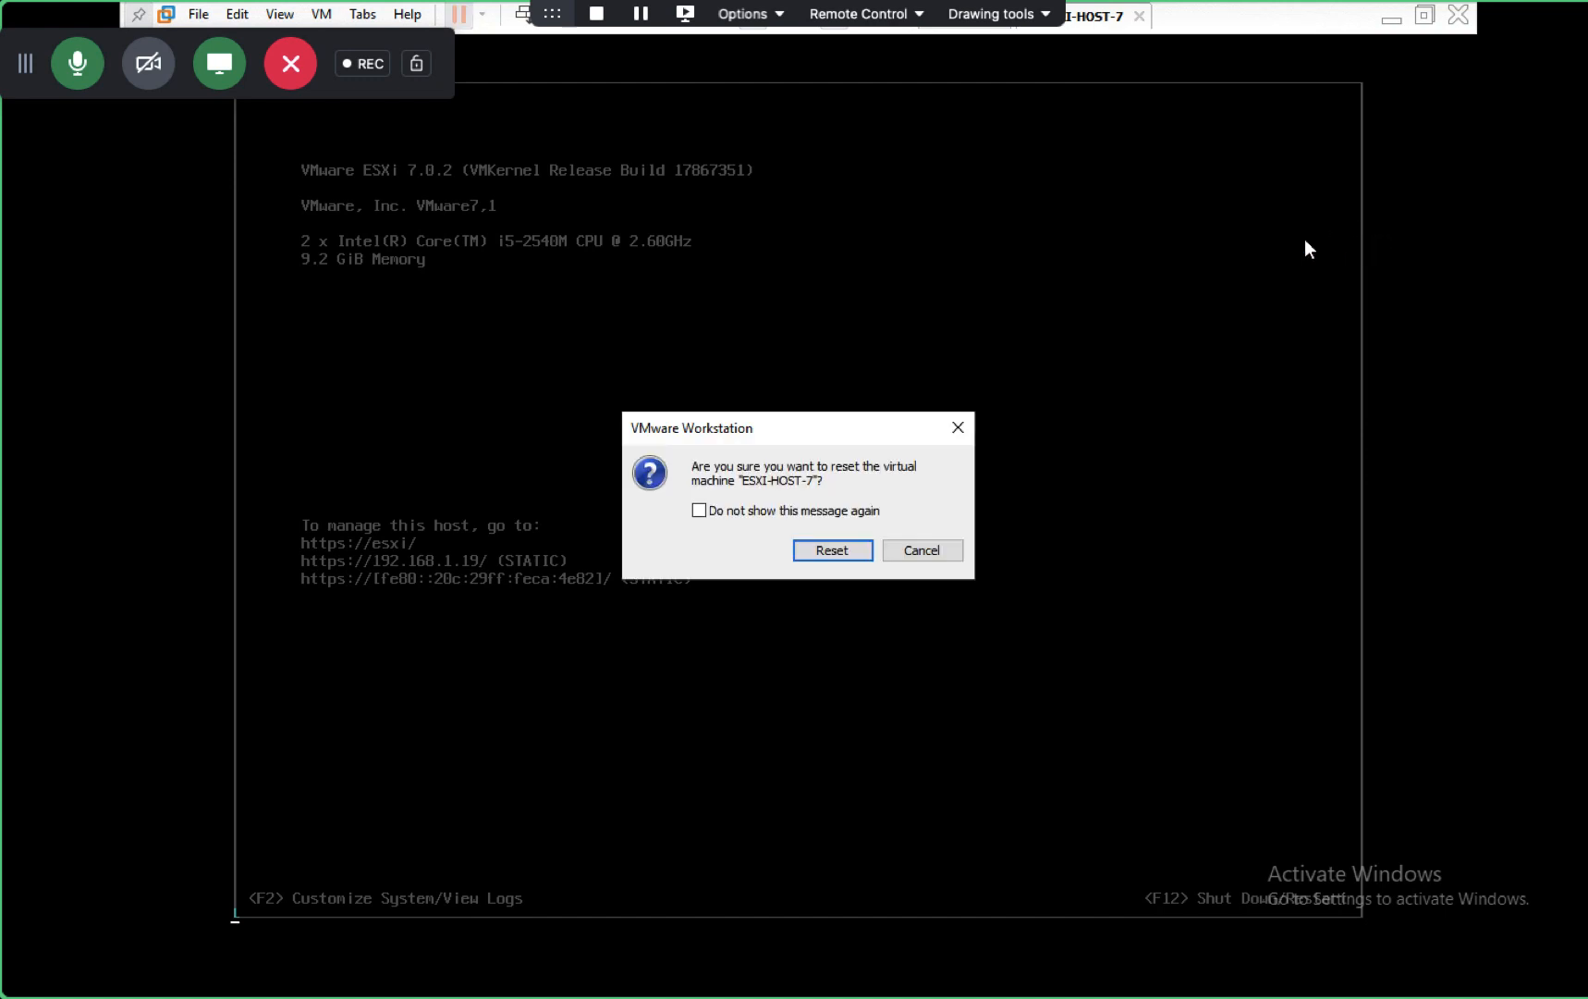
left_click(821, 549)
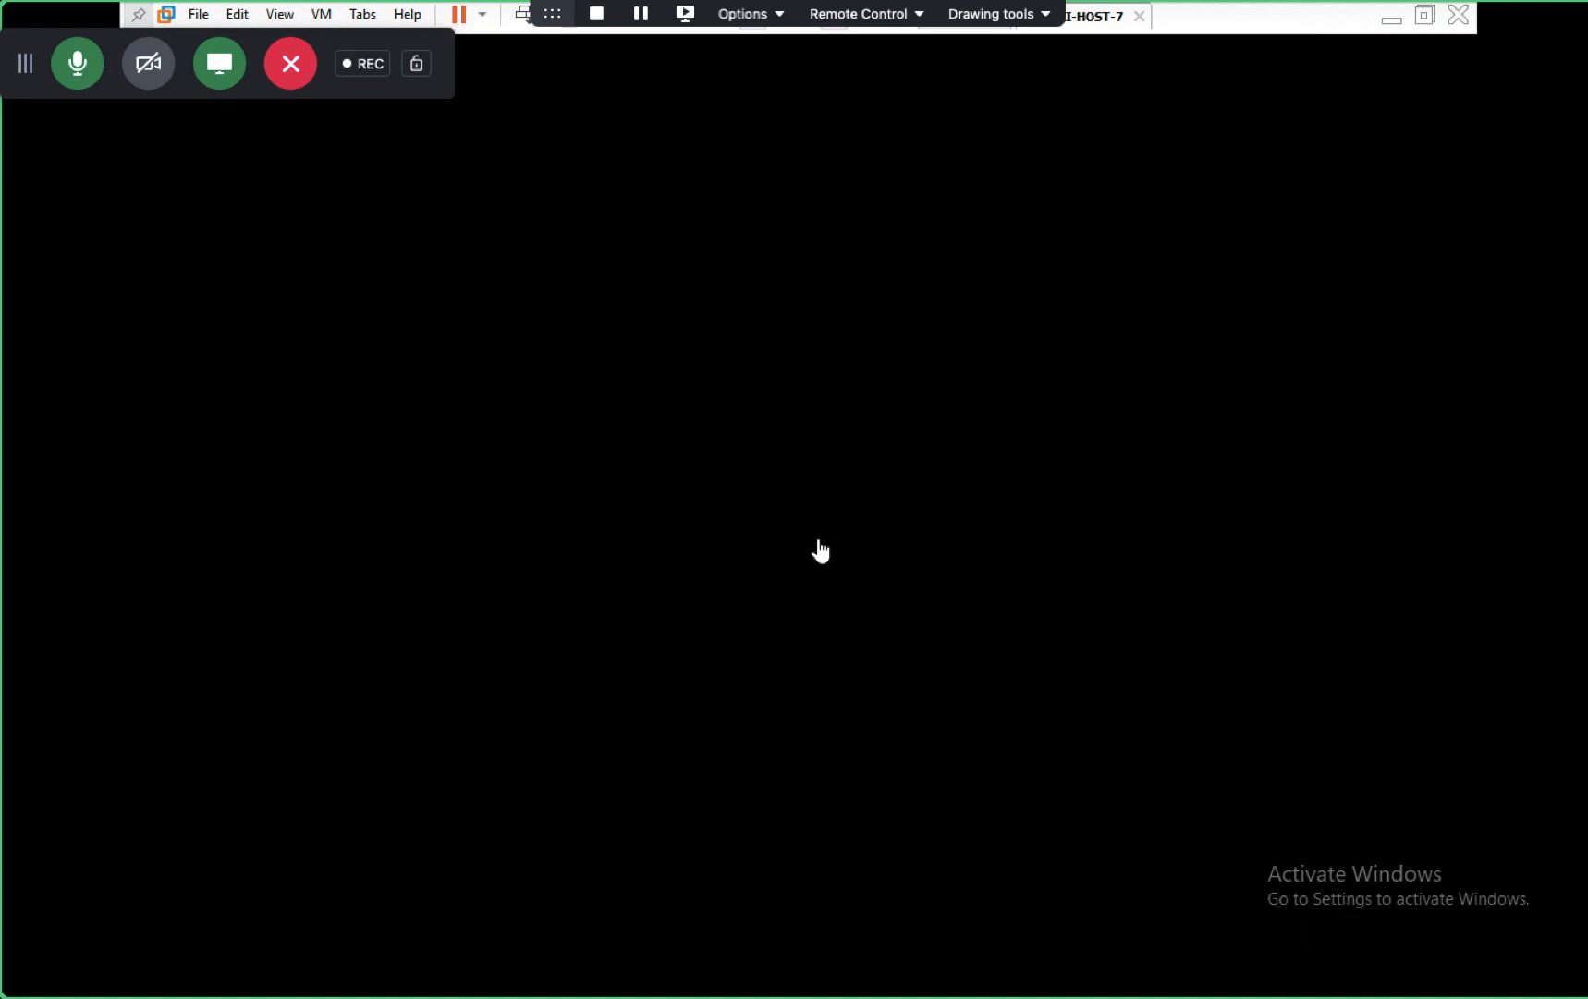
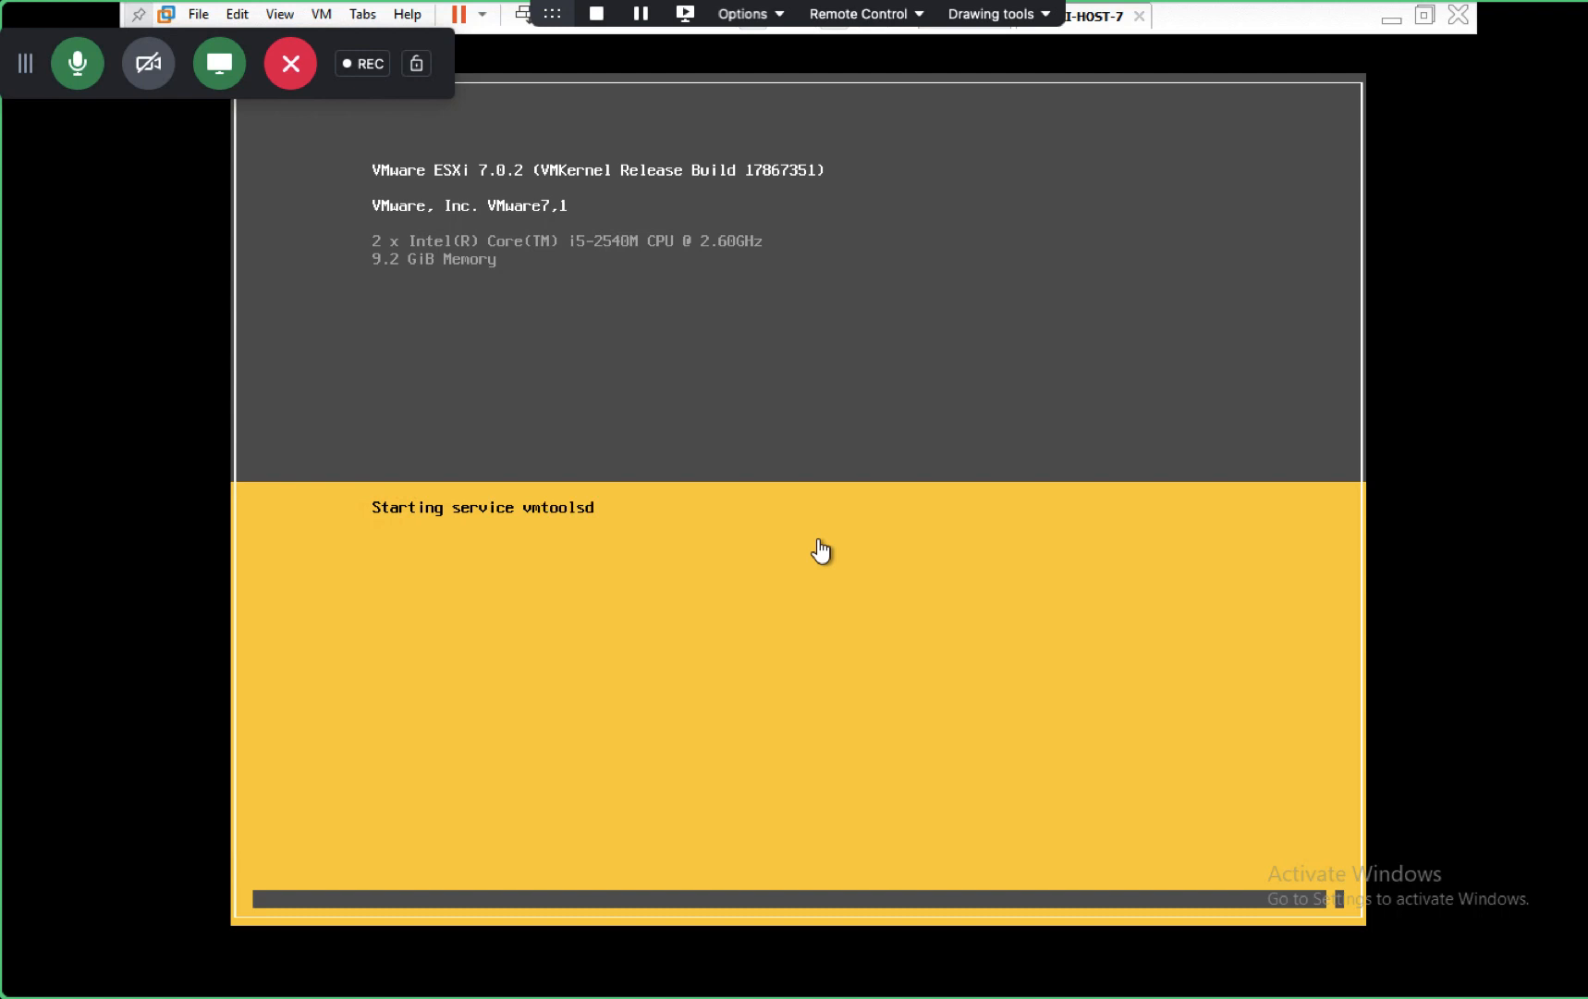
- Leave the booting ESXi console to show the VMware Domain Joining notes page
key("ctrl+Right")
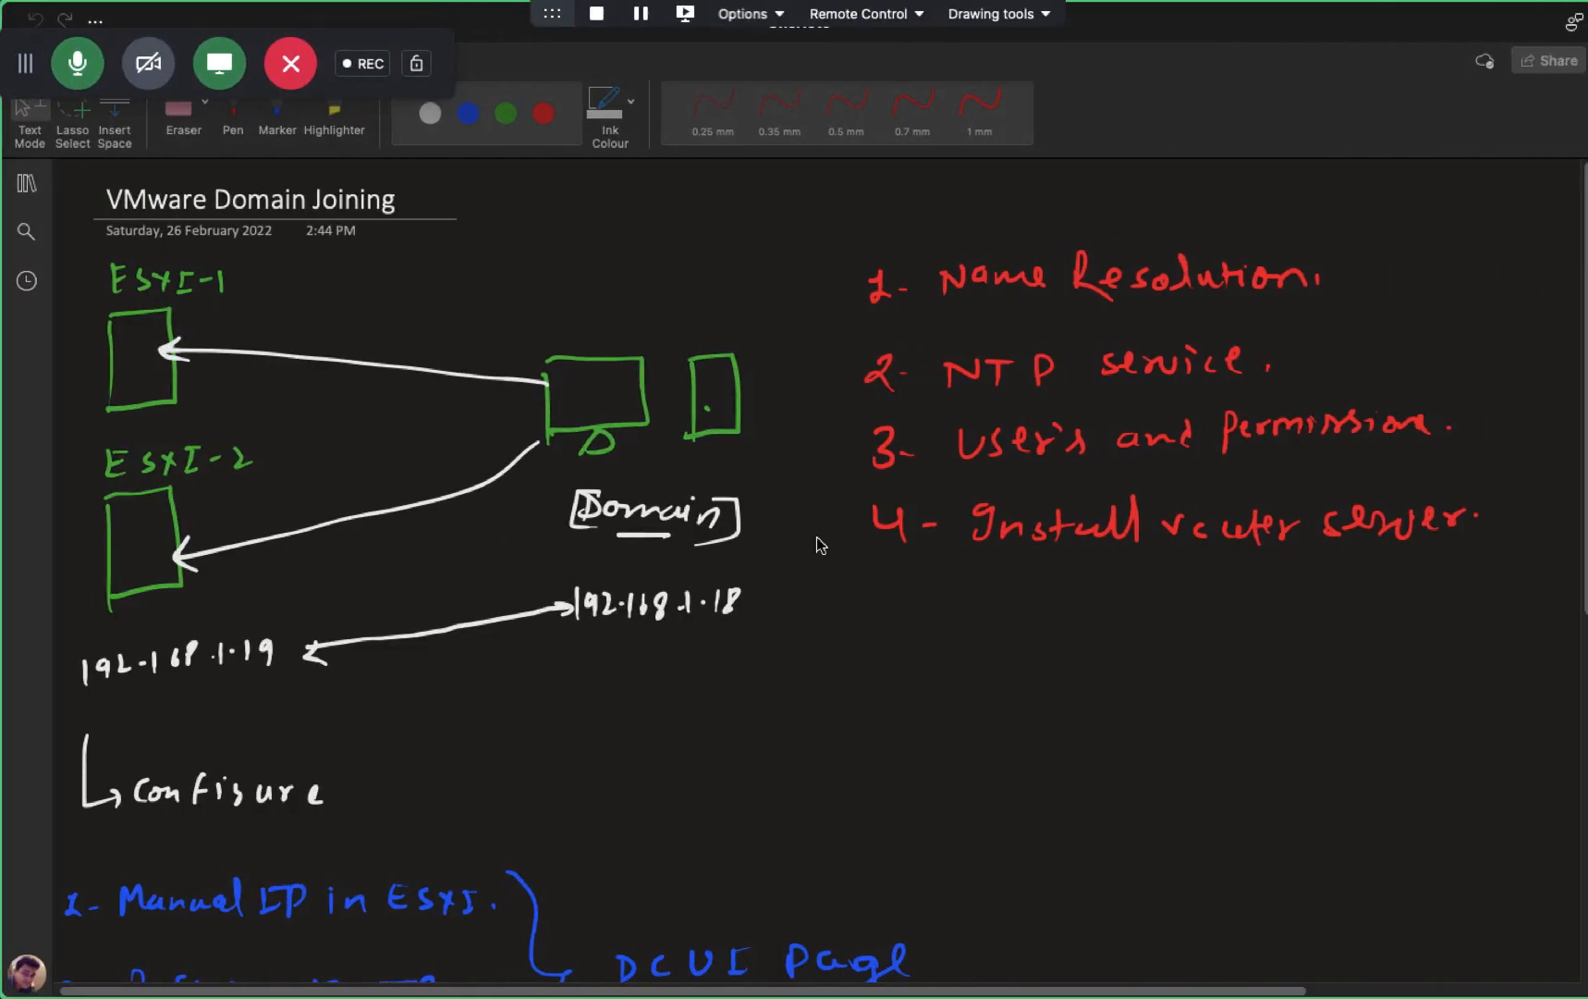
- Erase the ESXi-1 box and arrow, and rewrite the ESXI-2 label as ESXI-1 in green ink
left_click(185, 116)
mouse_move(507, 379)
left_mouse_down()
mouse_move(376, 390)
mouse_move(139, 359)
mouse_move(365, 389)
mouse_move(181, 344)
mouse_move(85, 437)
mouse_move(153, 371)
mouse_move(106, 273)
mouse_move(91, 308)
mouse_move(202, 302)
mouse_move(152, 298)
mouse_move(109, 358)
left_mouse_up()
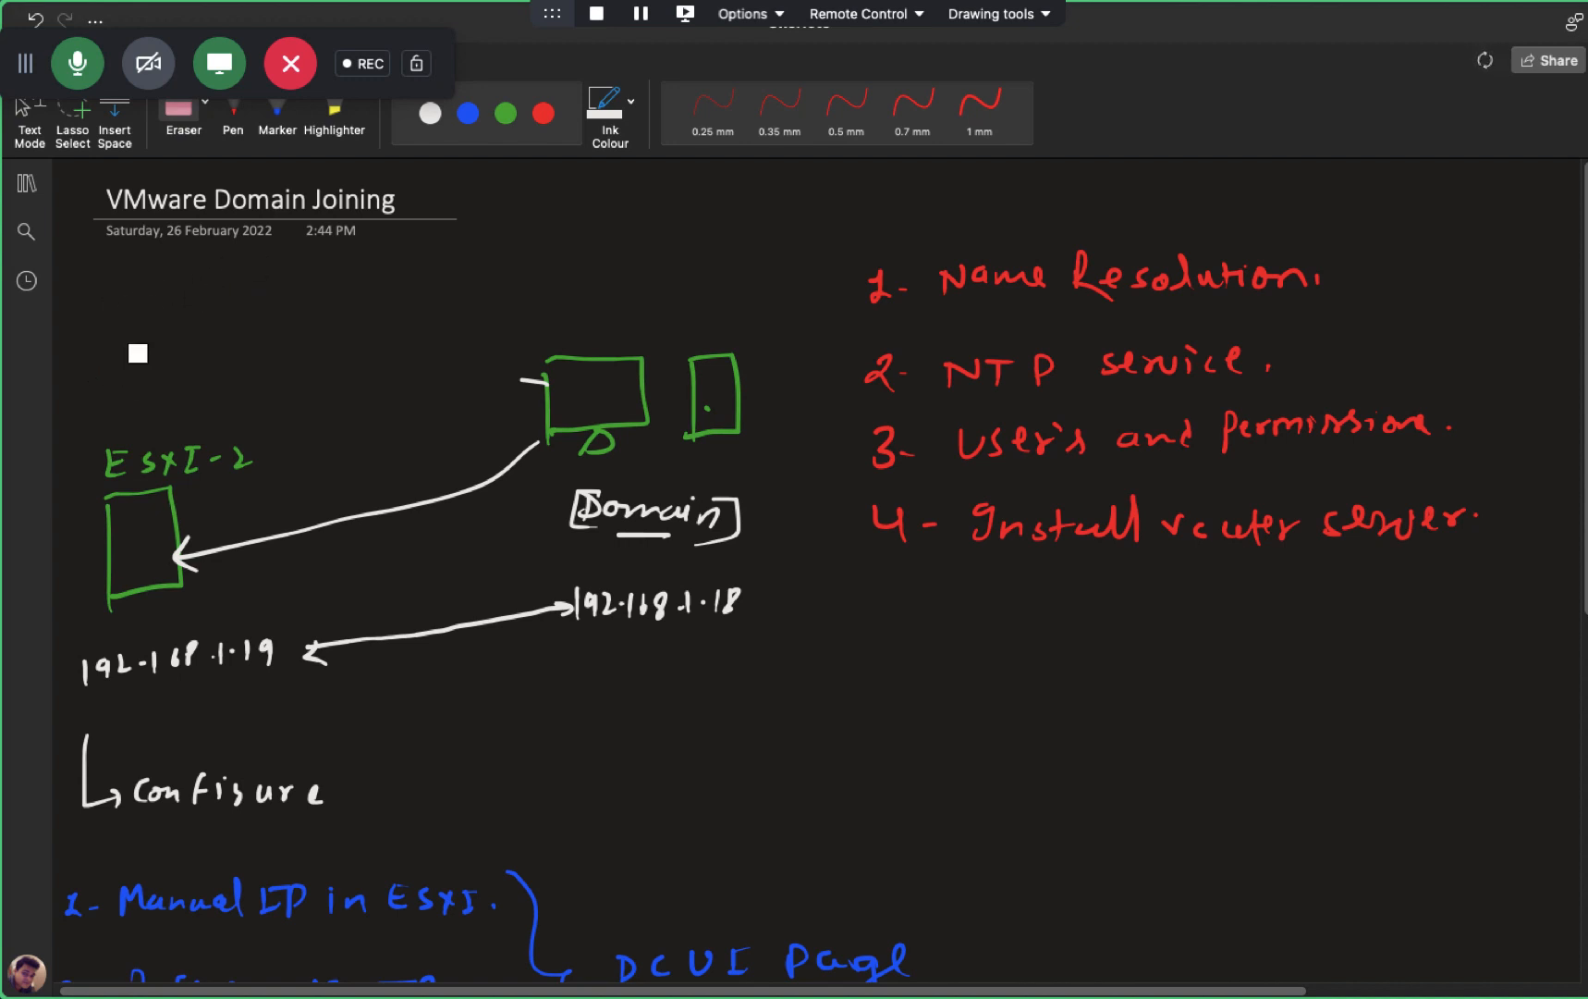
left_click_drag(247, 445, 245, 462)
left_click(506, 113)
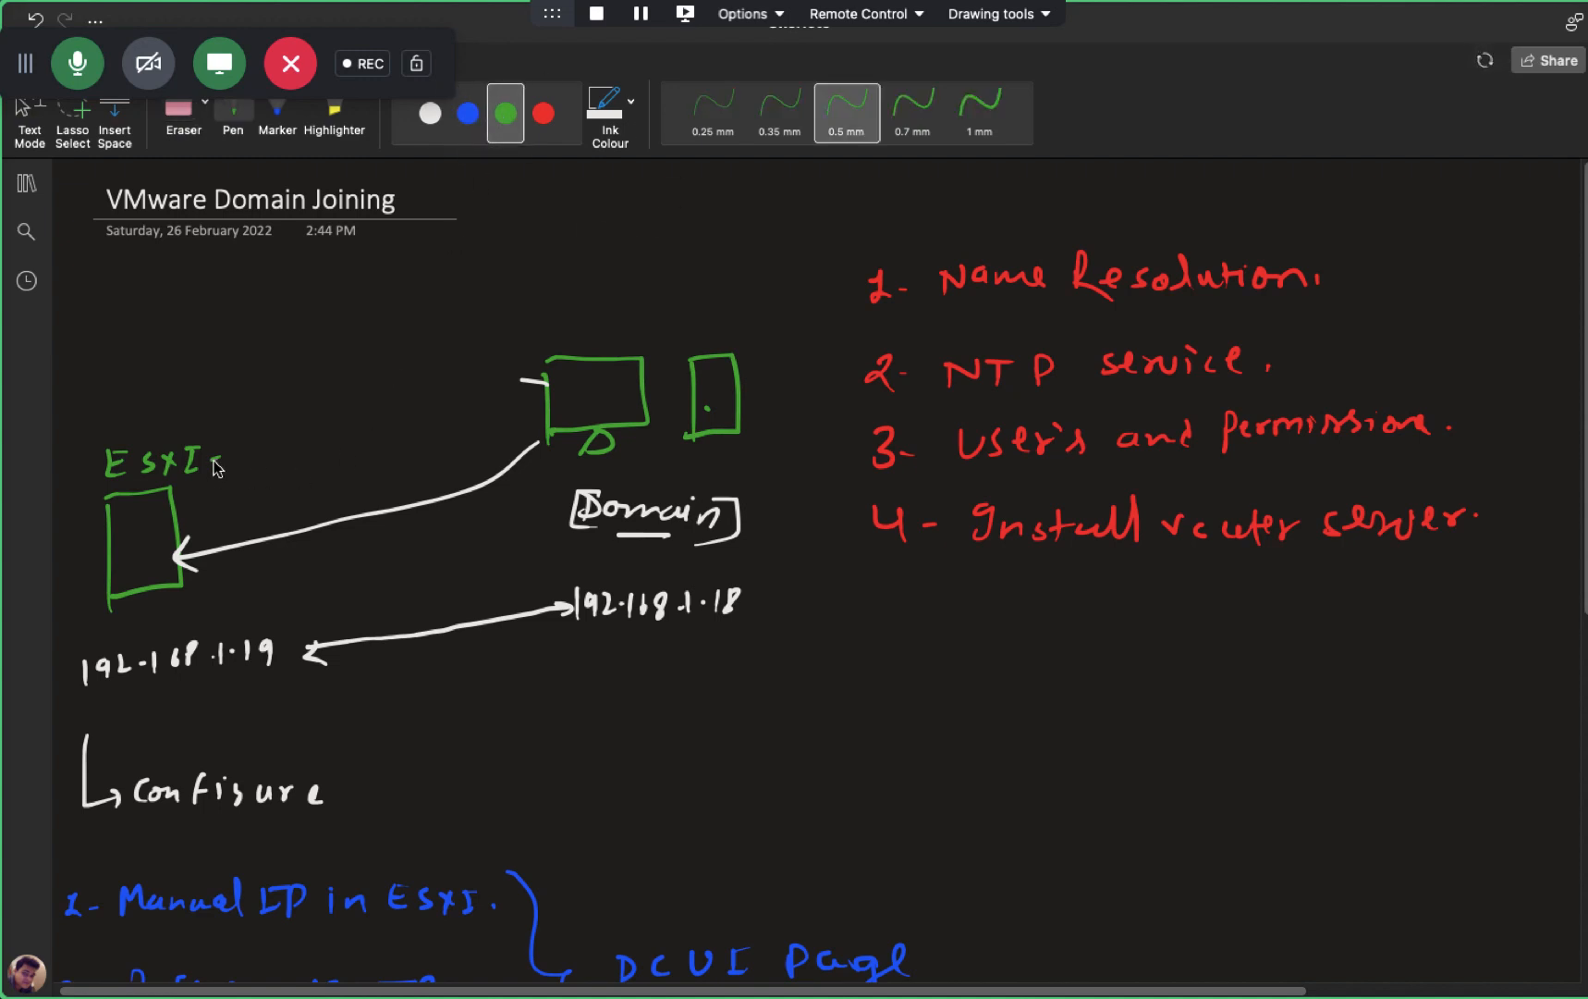
left_click_drag(234, 443, 239, 471)
- Scroll through the notes, then return to the server virtual machine
scroll(281, 409, "down", 5)
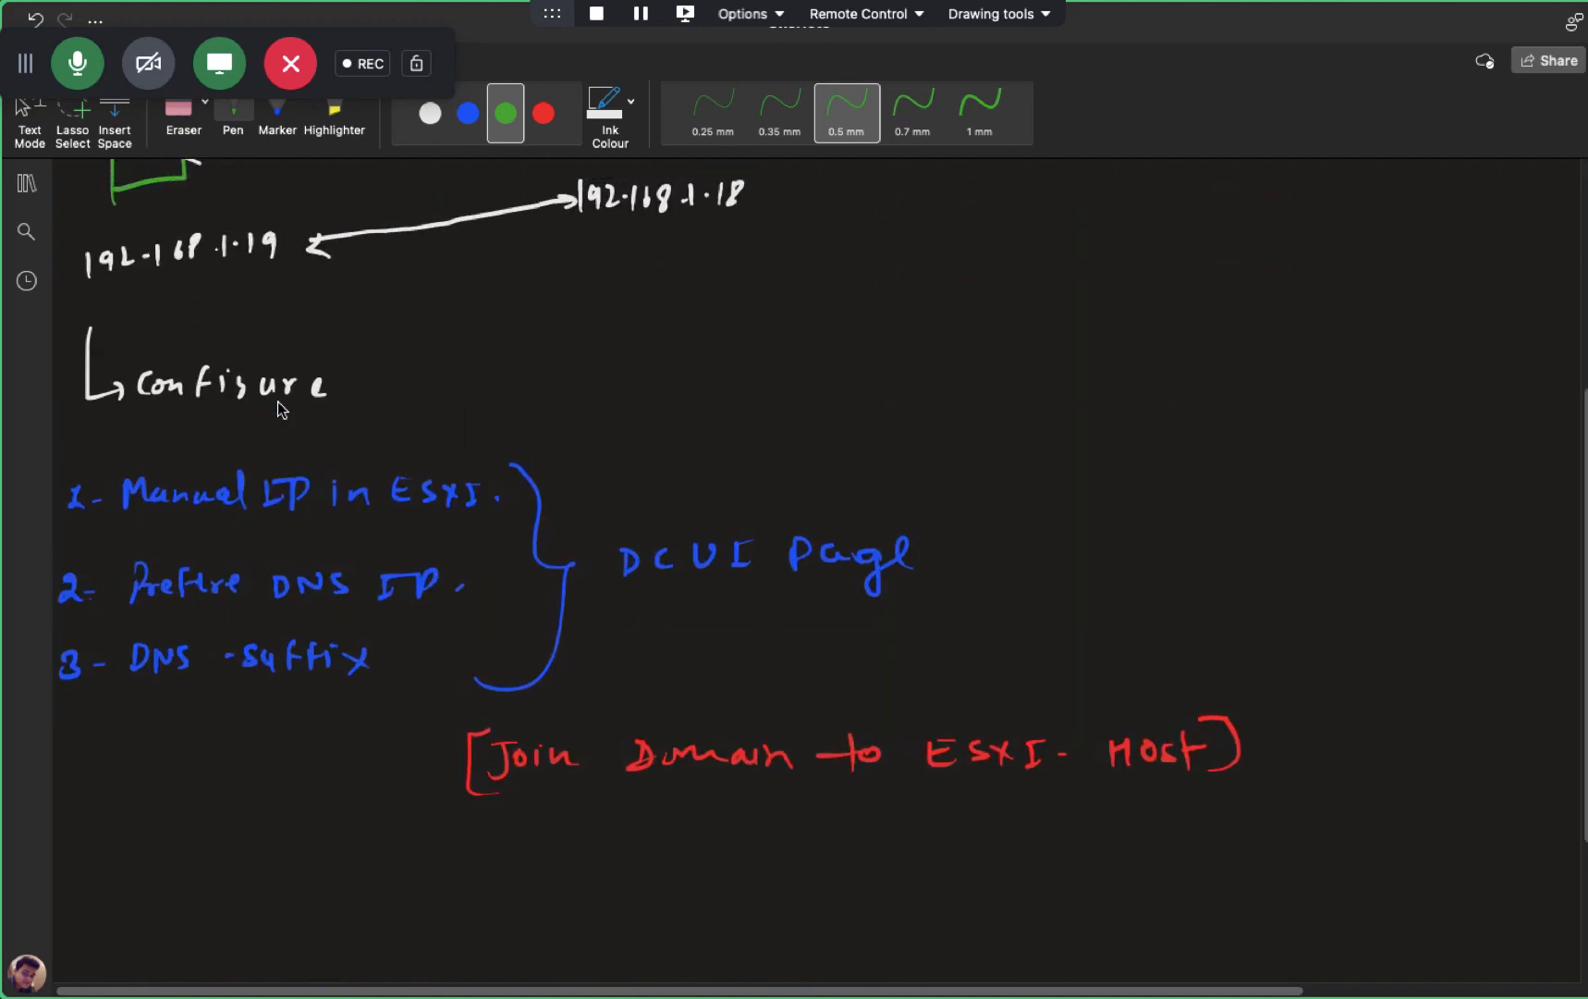
scroll(282, 410, "up", 2)
scroll(282, 410, "up", 1)
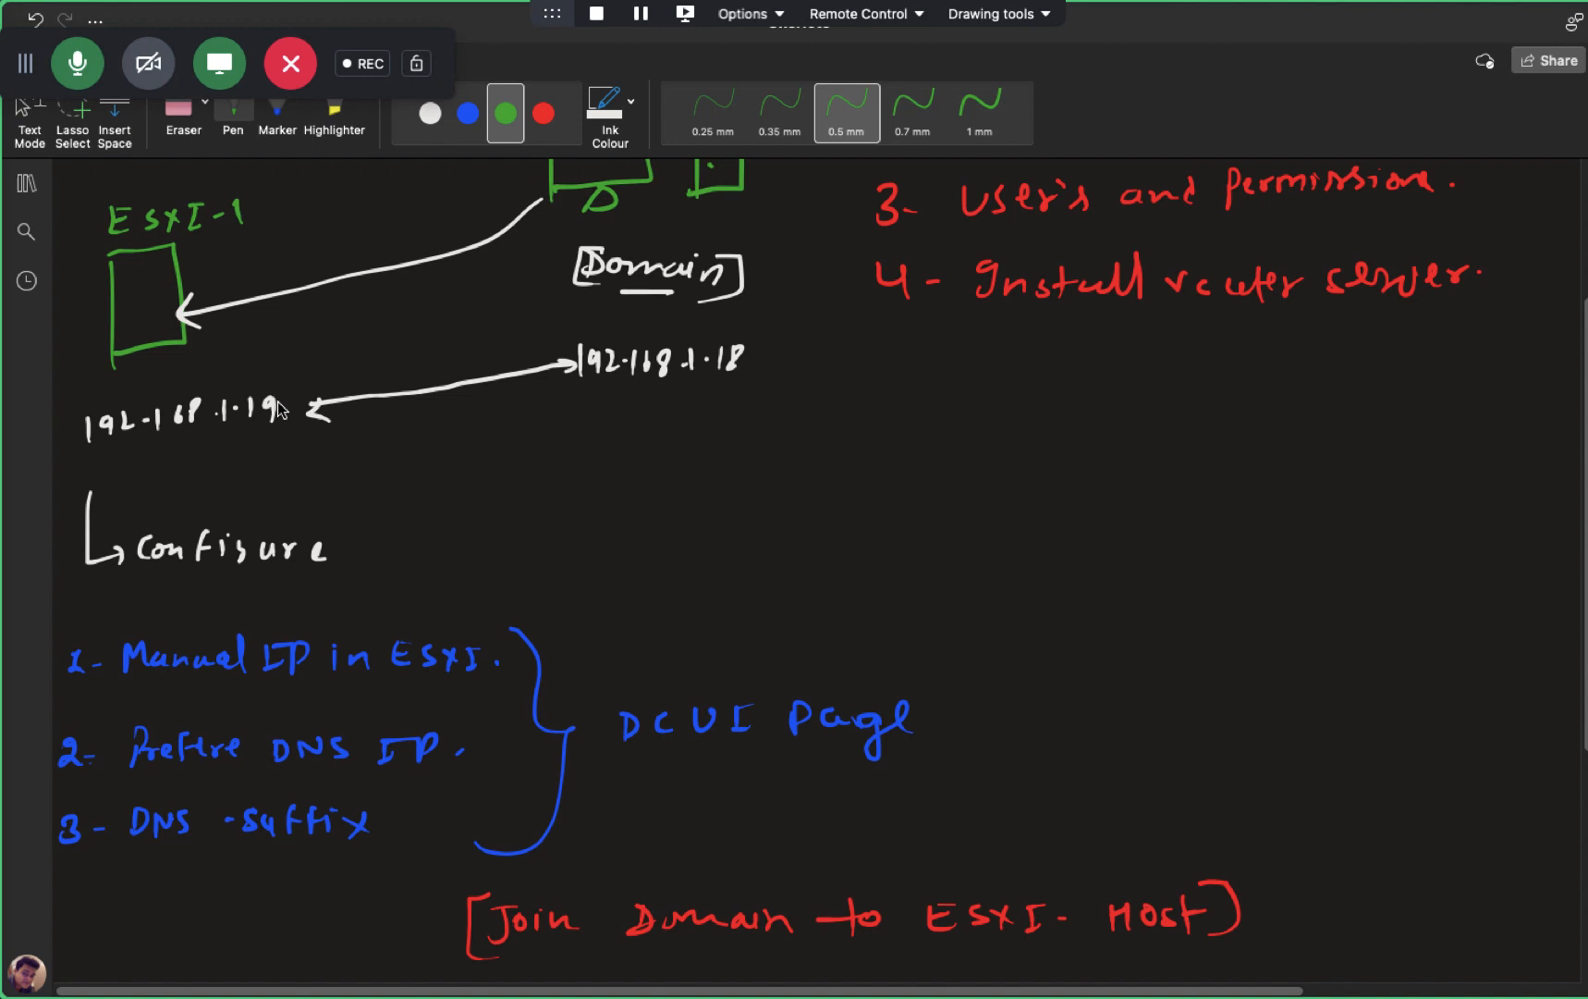
key("ctrl+Left")
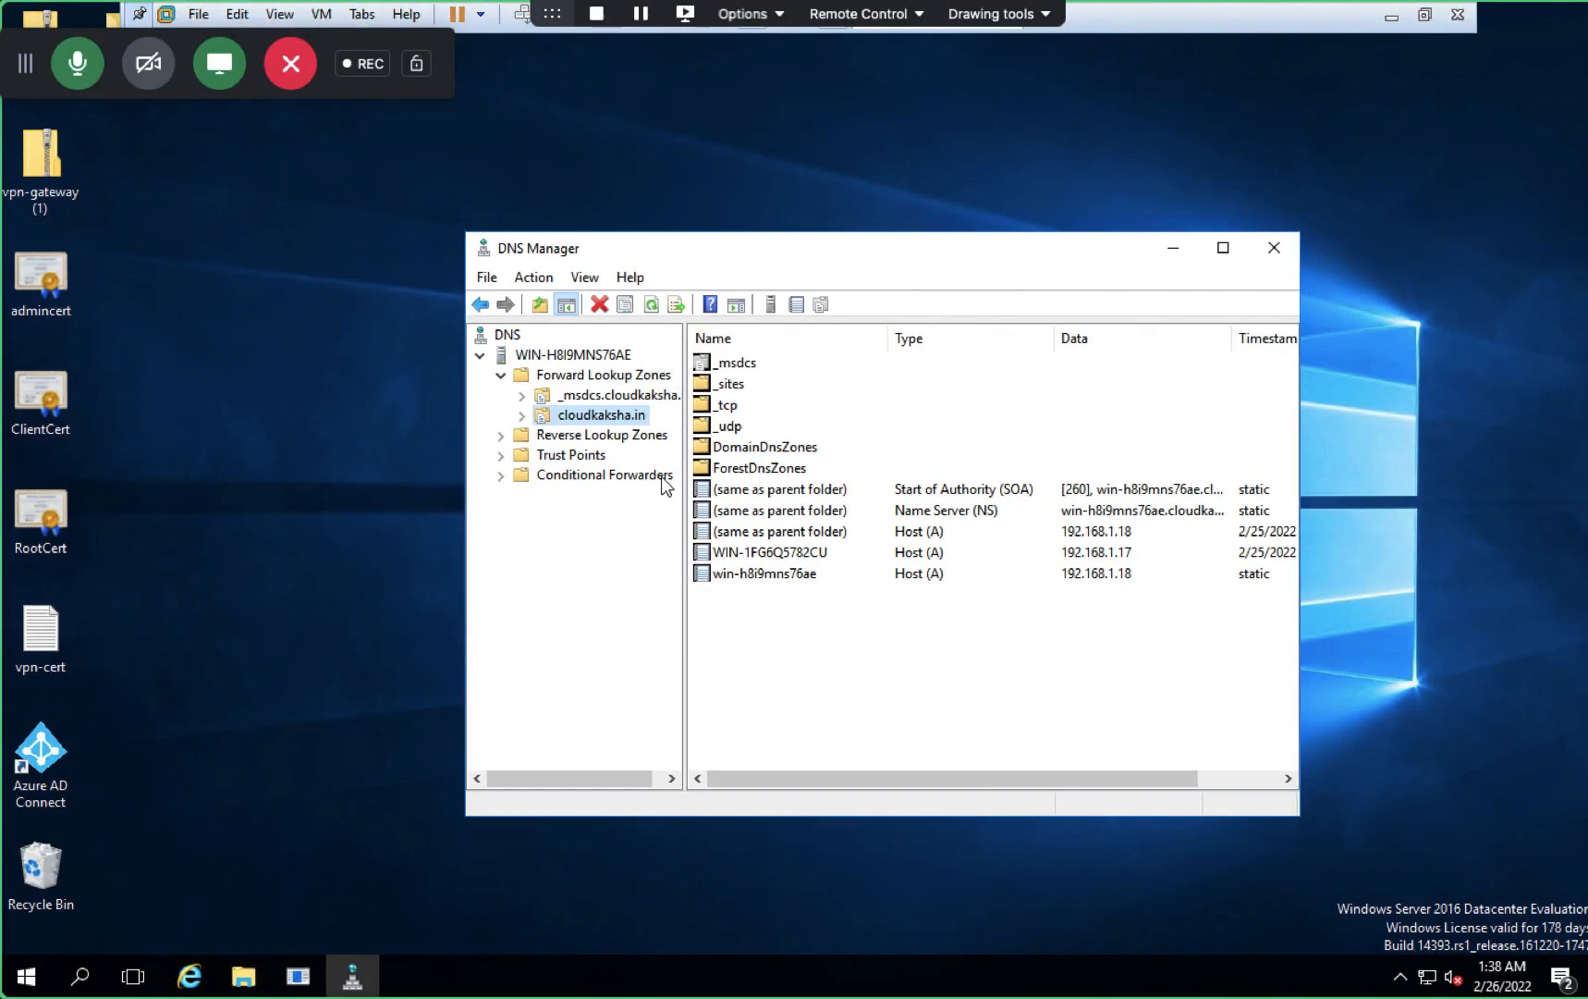
- Refresh the DNS zone's record list twice
right_click(577, 668)
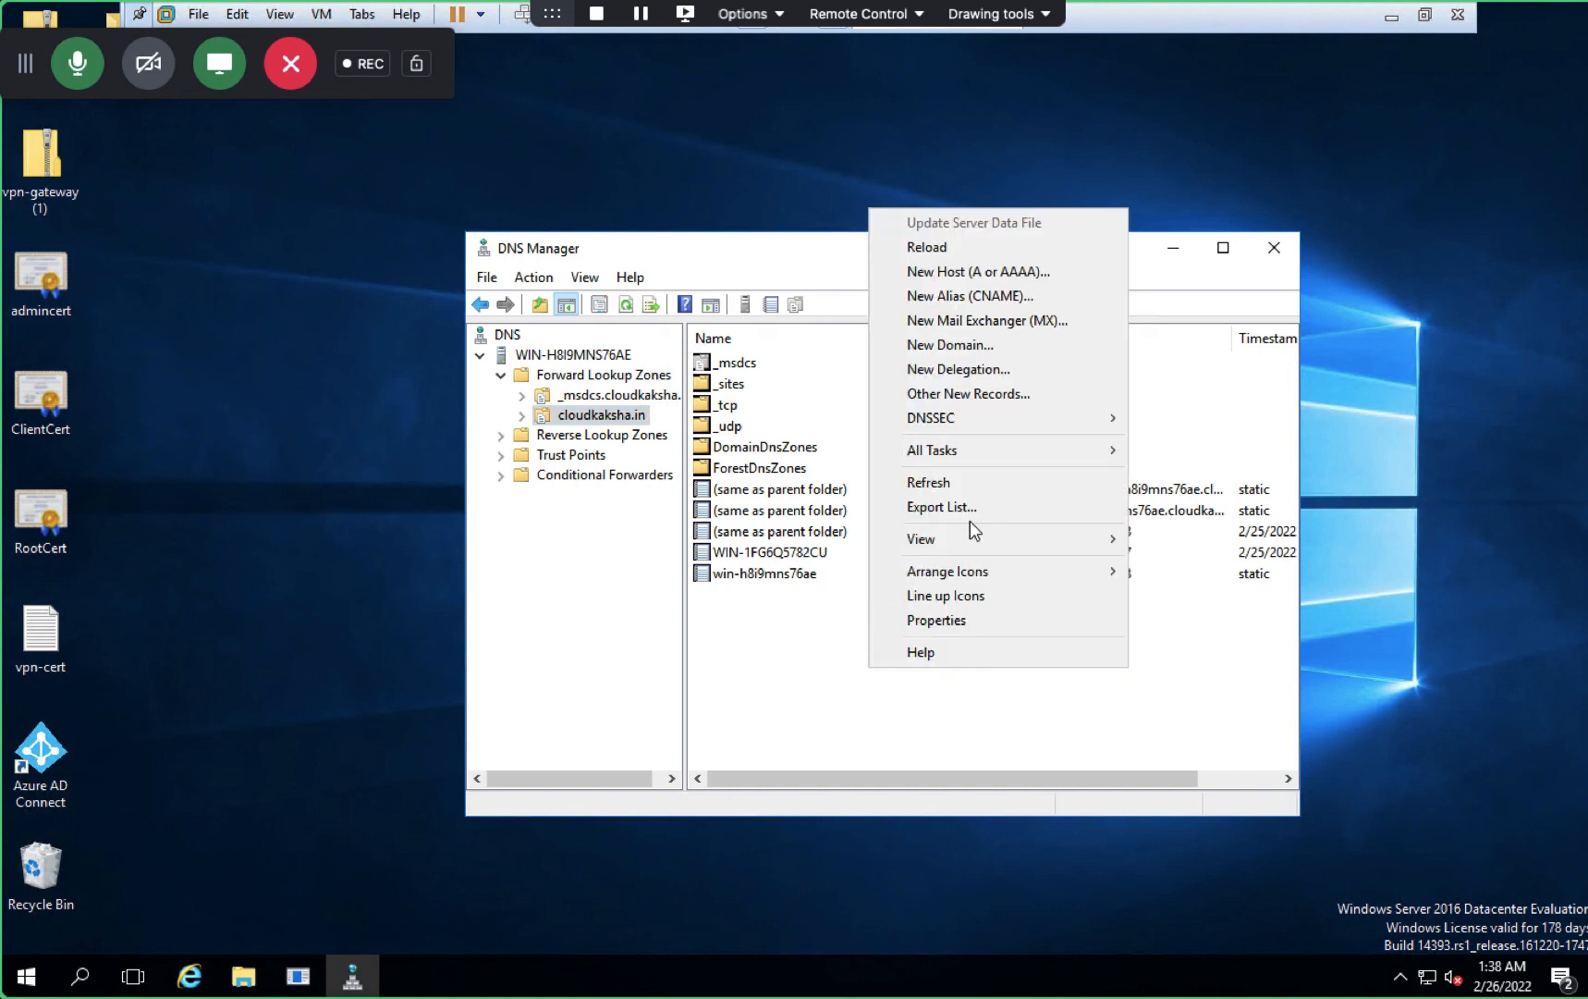
left_click(943, 482)
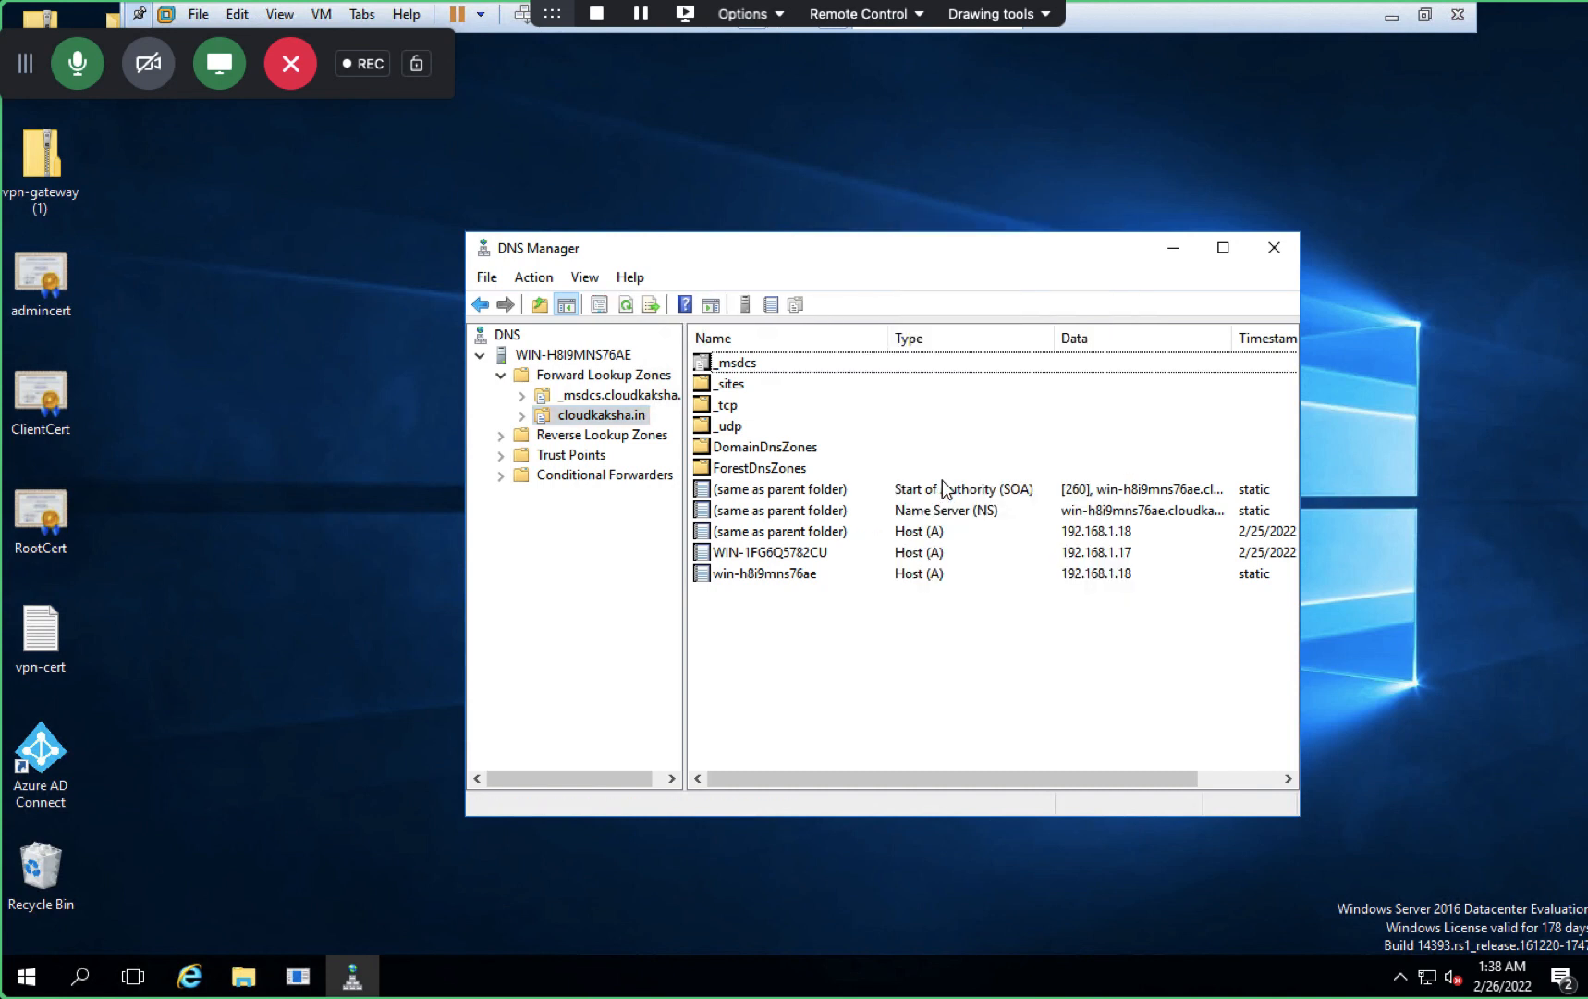
right_click(877, 614)
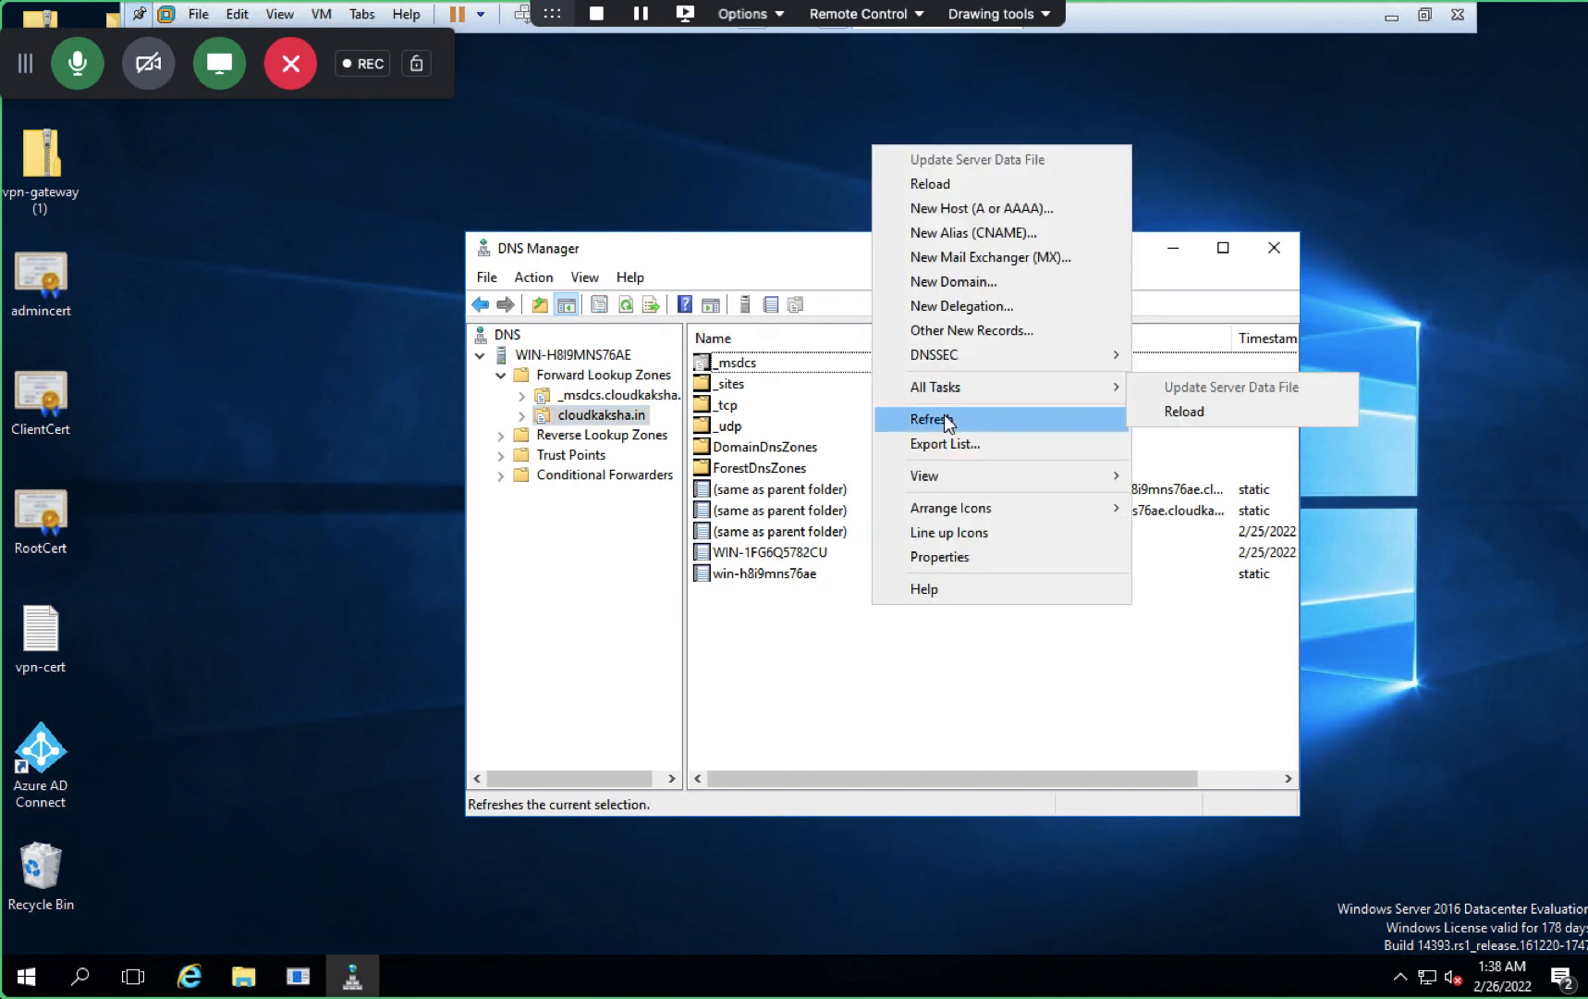
left_click(949, 419)
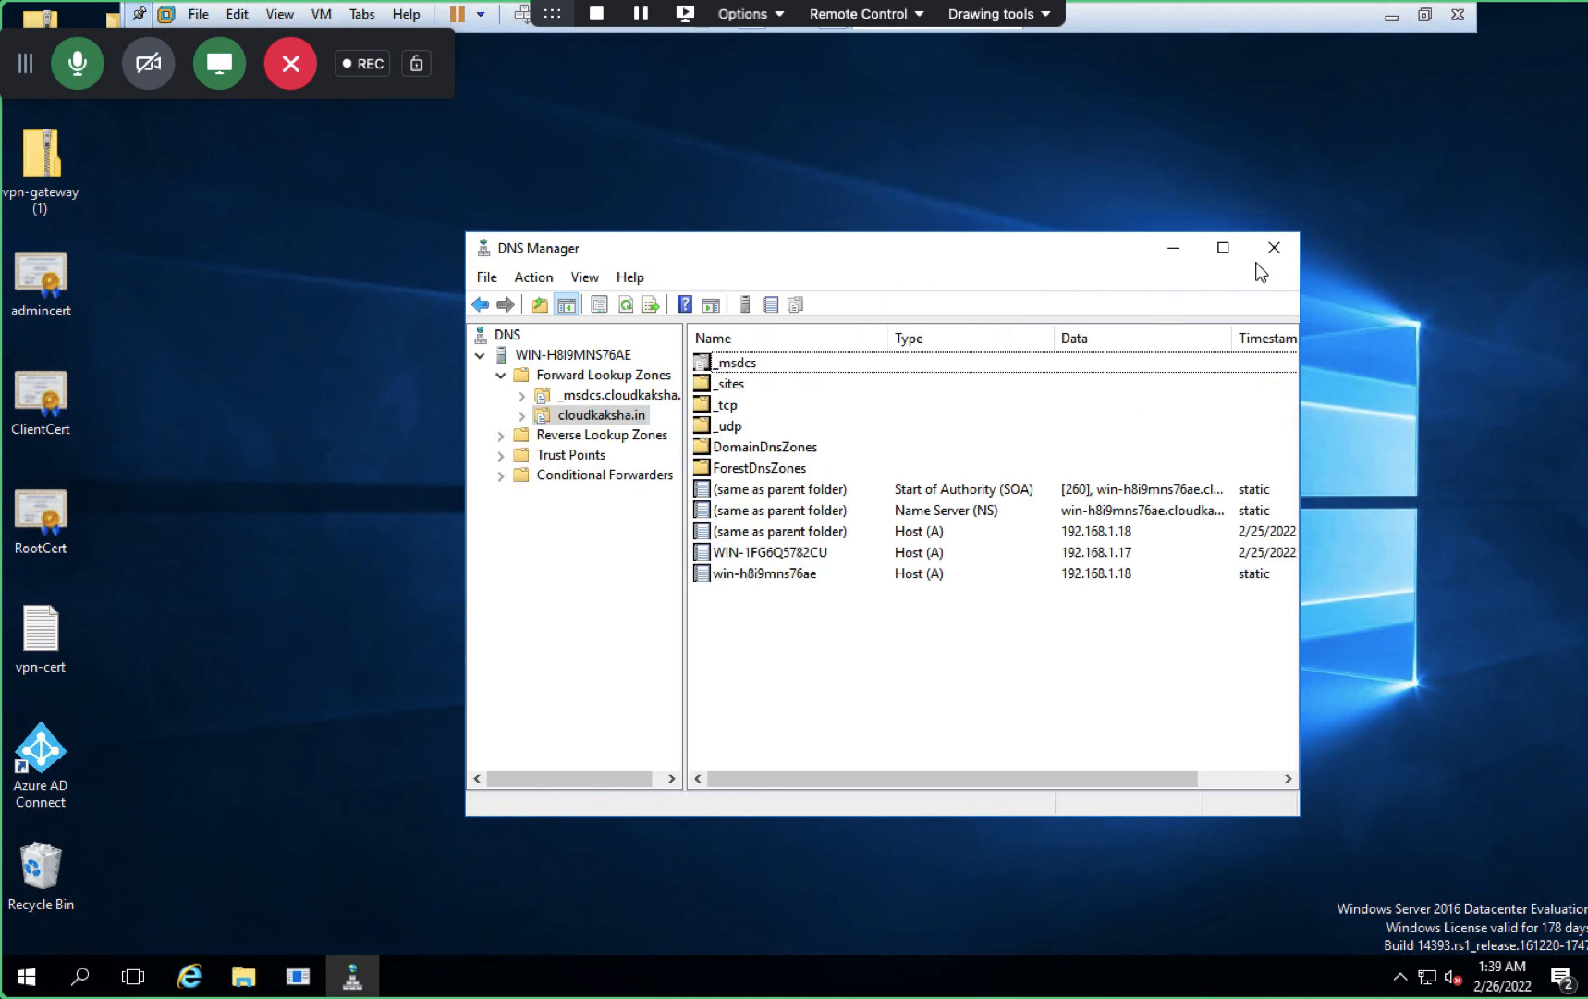
- Maximize DNS Manager, review and refresh the _msdcs and cloudkaksha.in records, then close it
left_click(1228, 247)
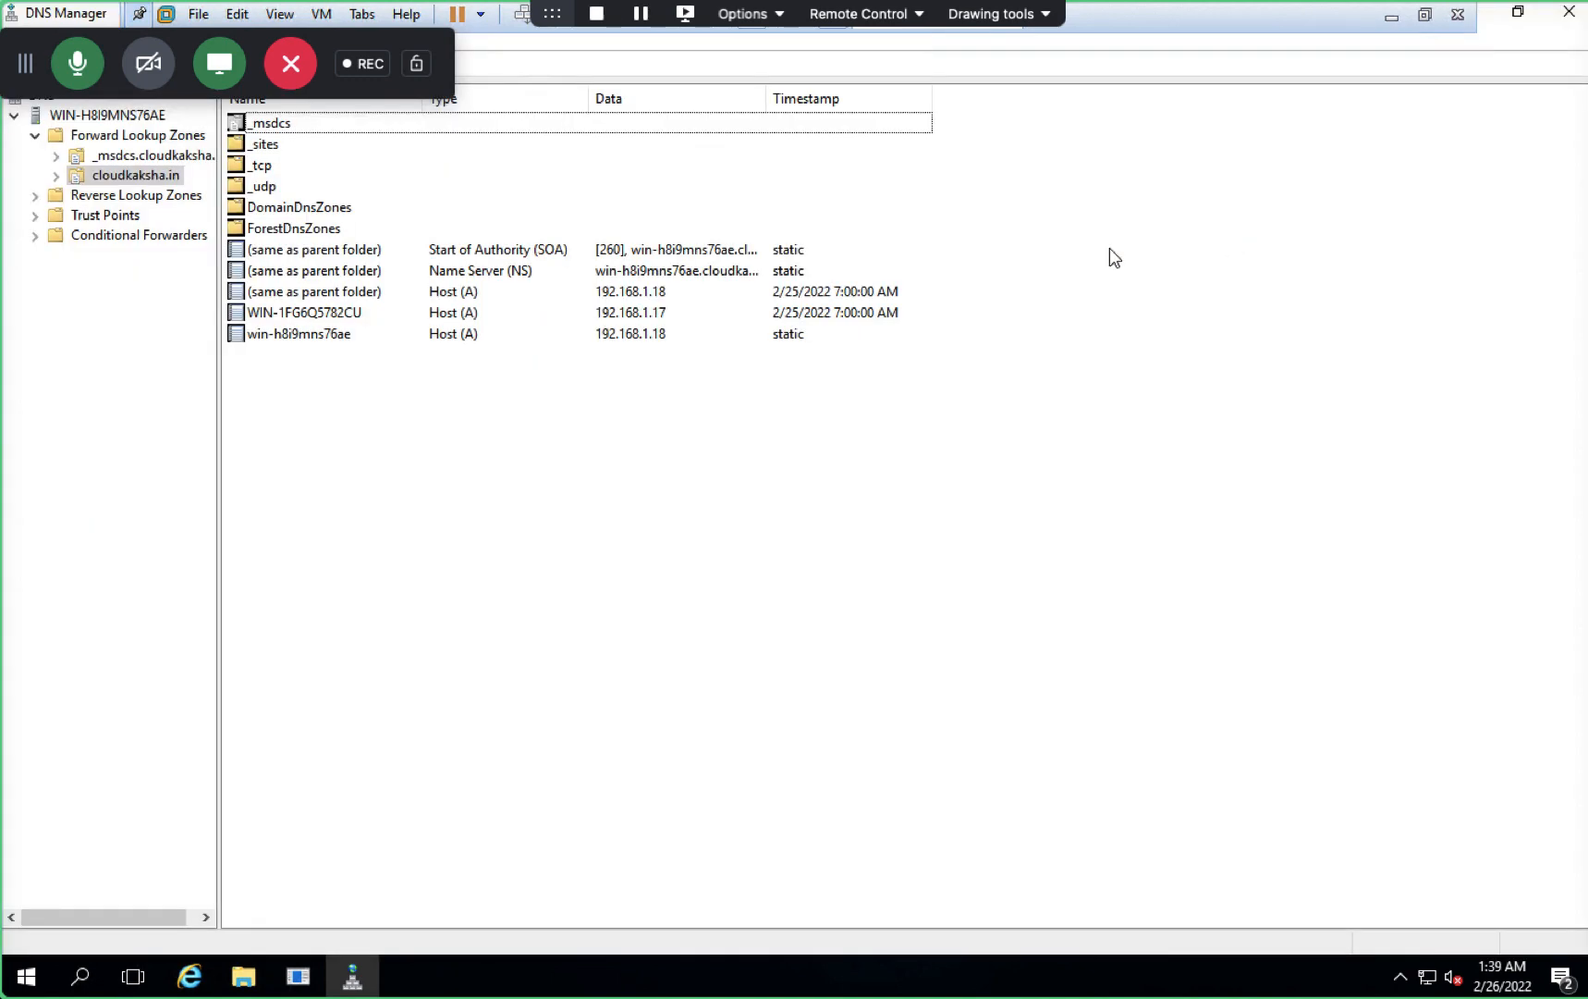
left_click(120, 161)
left_click(59, 175)
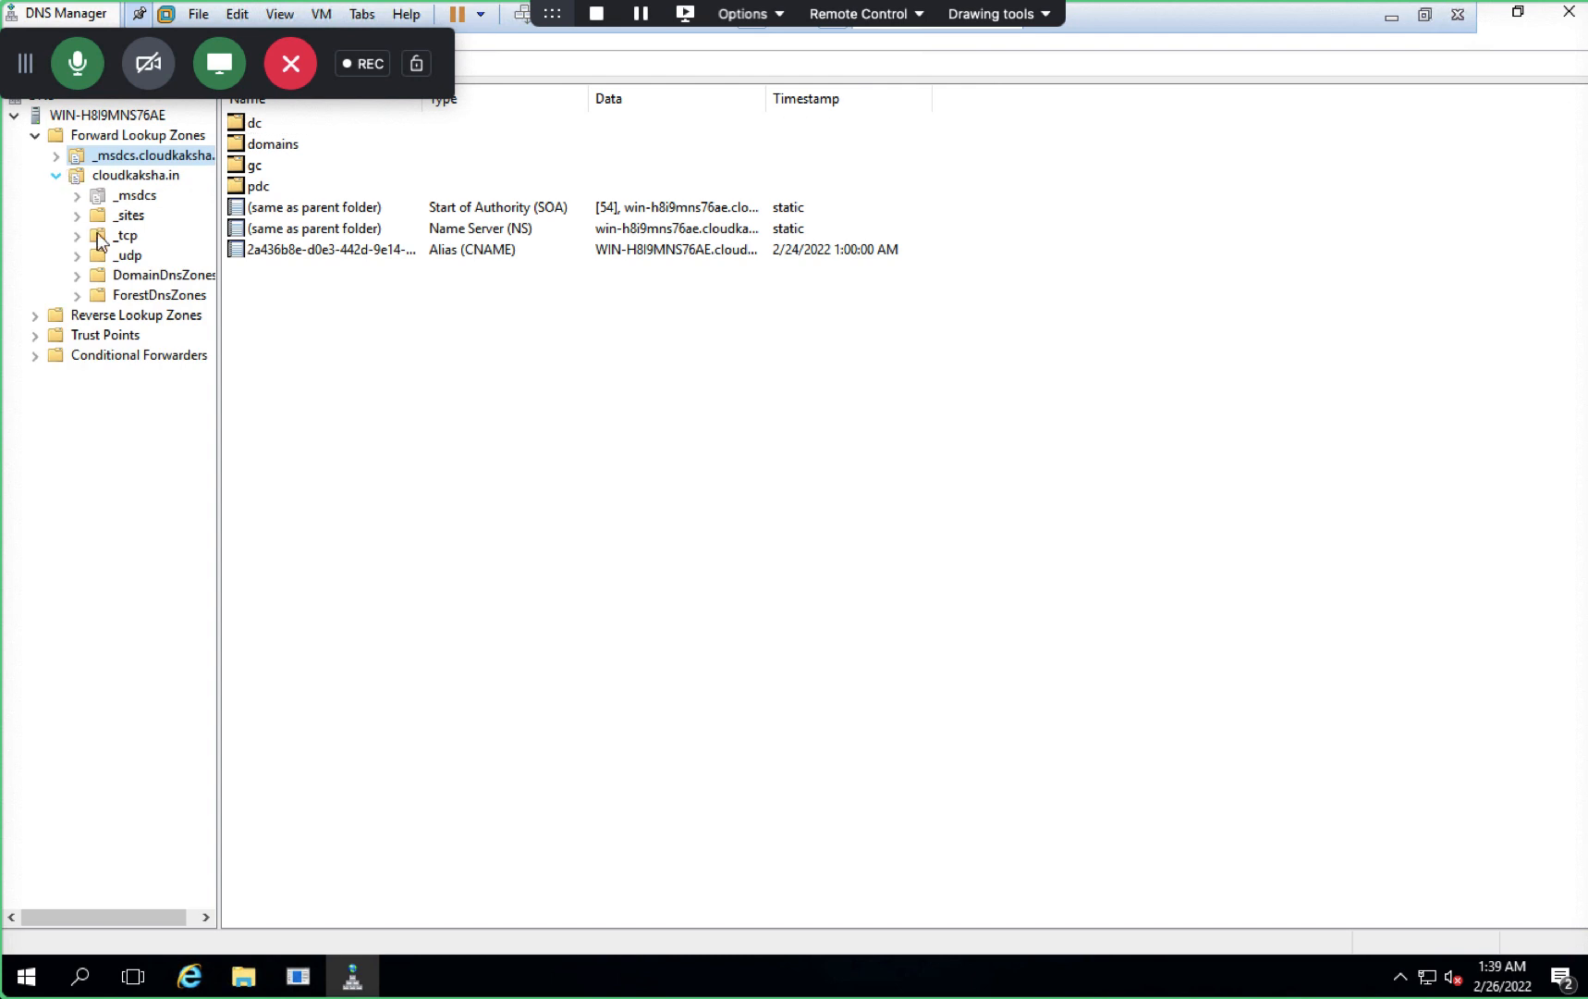
left_click(152, 179)
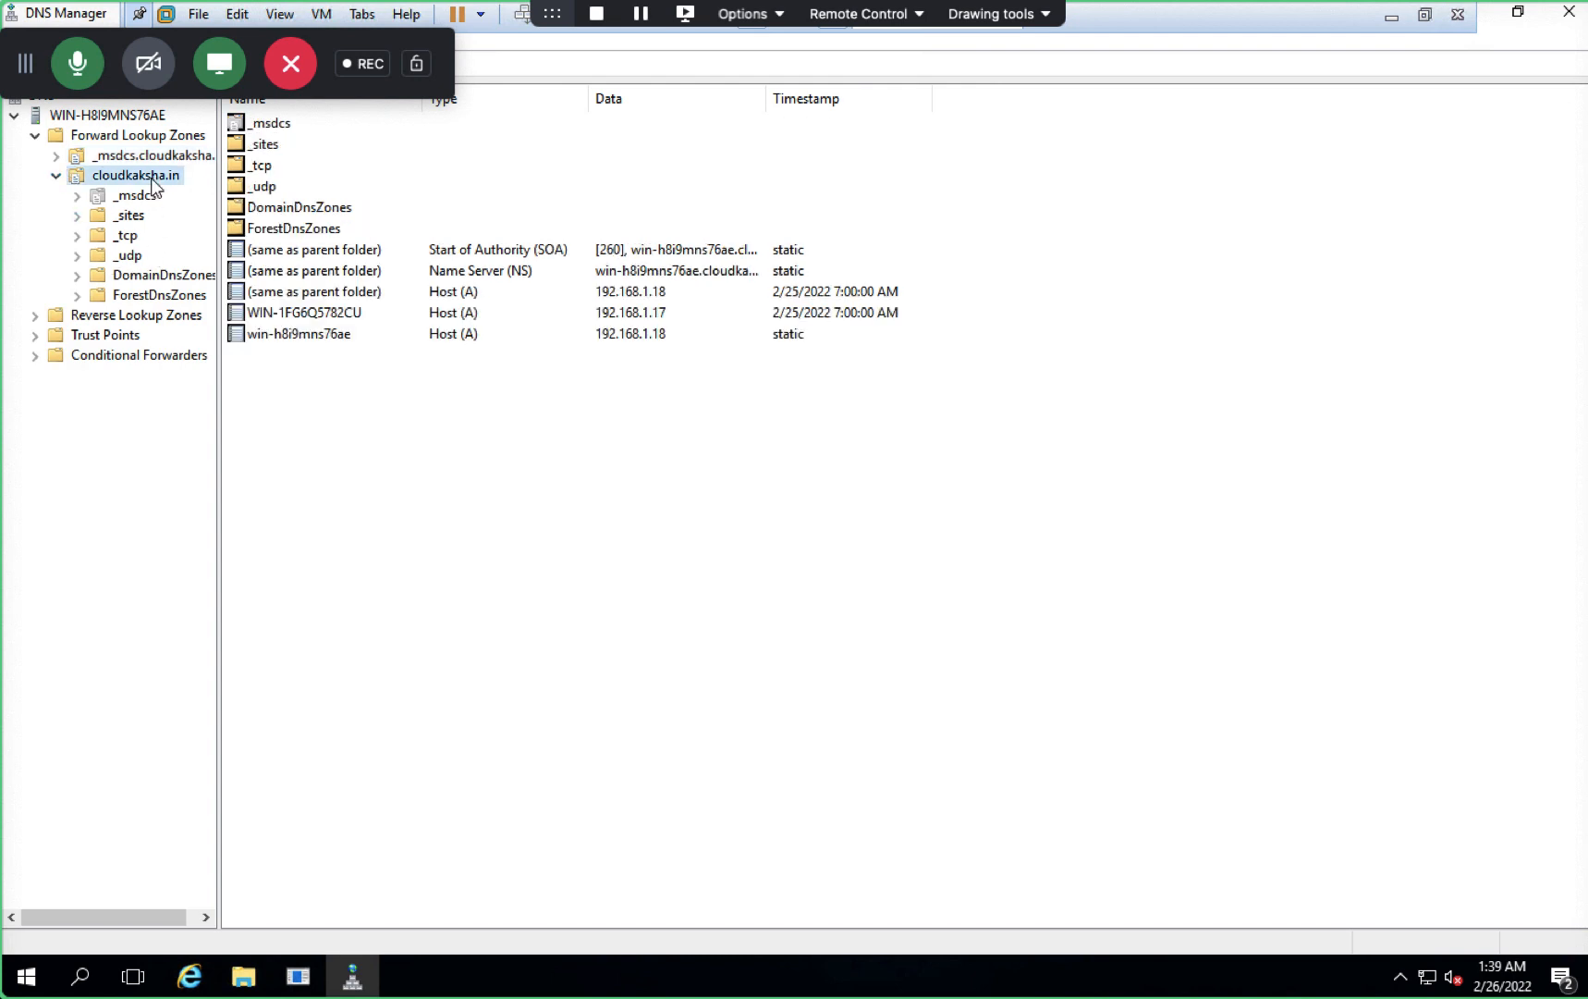
right_click(469, 678)
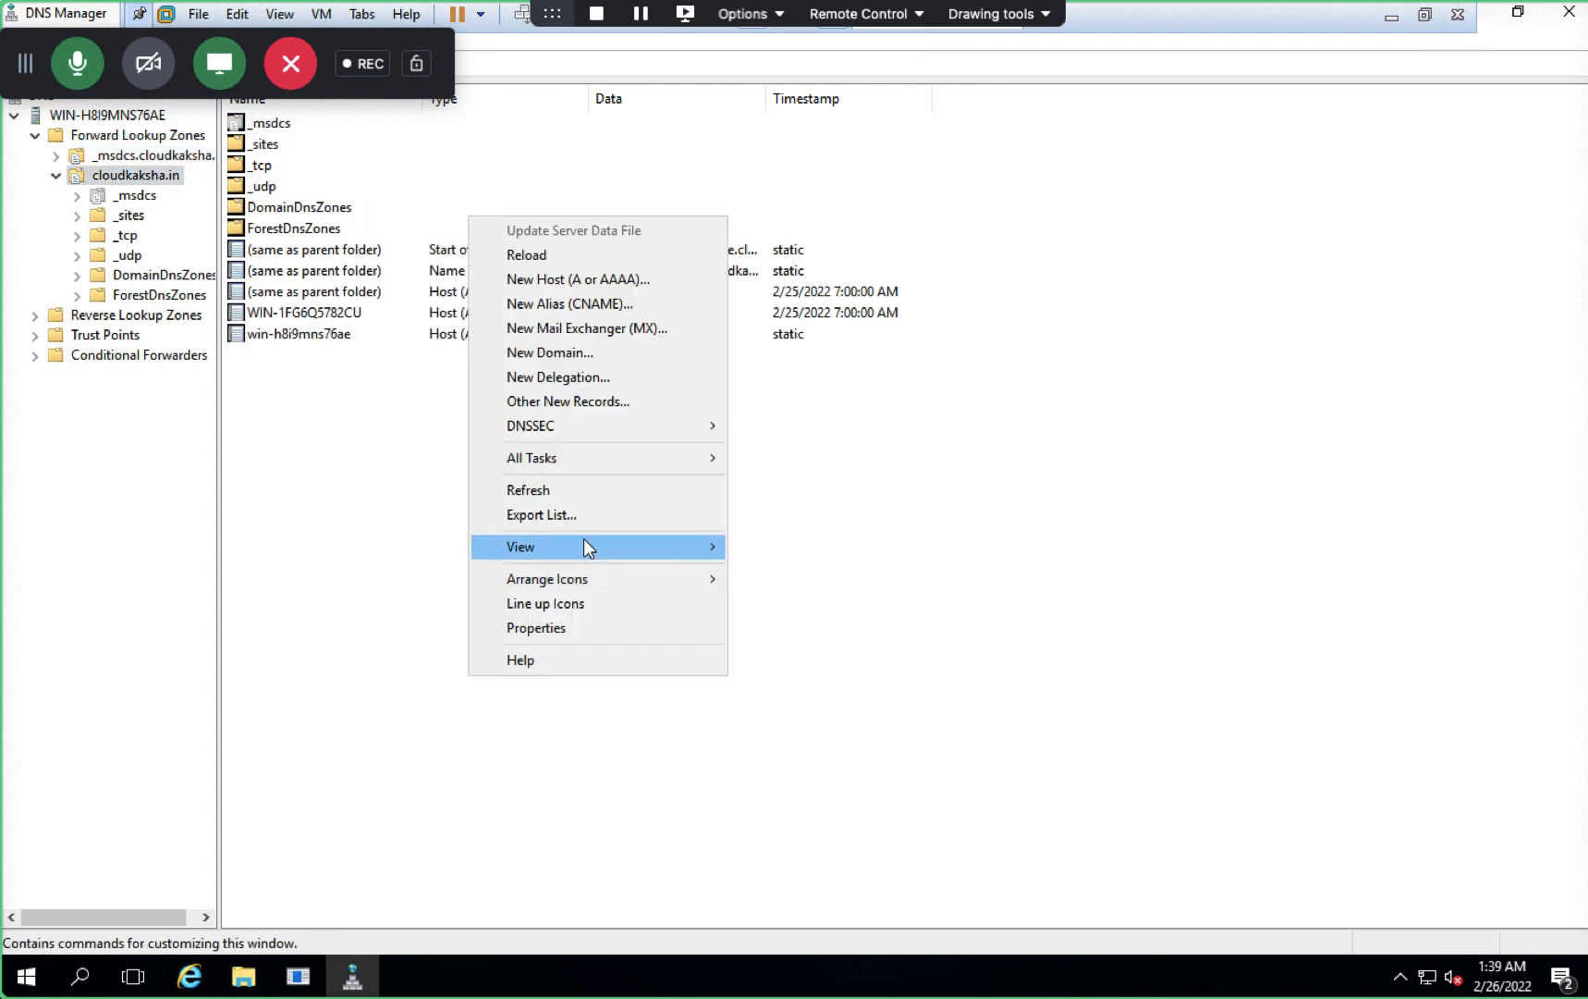
left_click(545, 490)
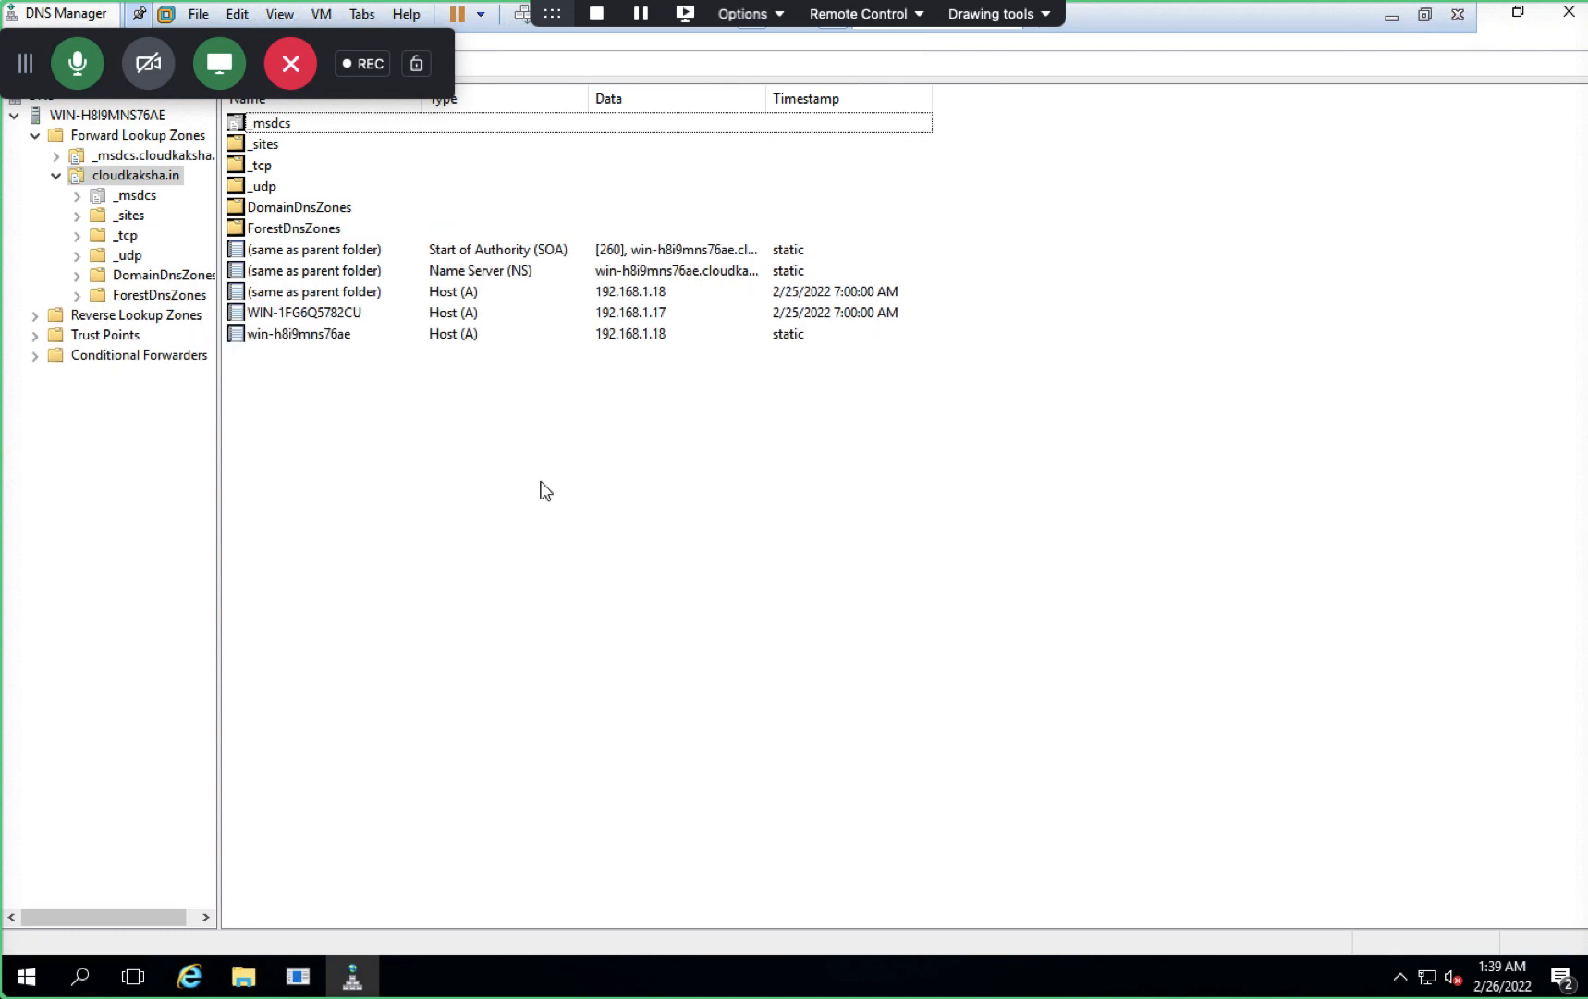
left_click(1569, 12)
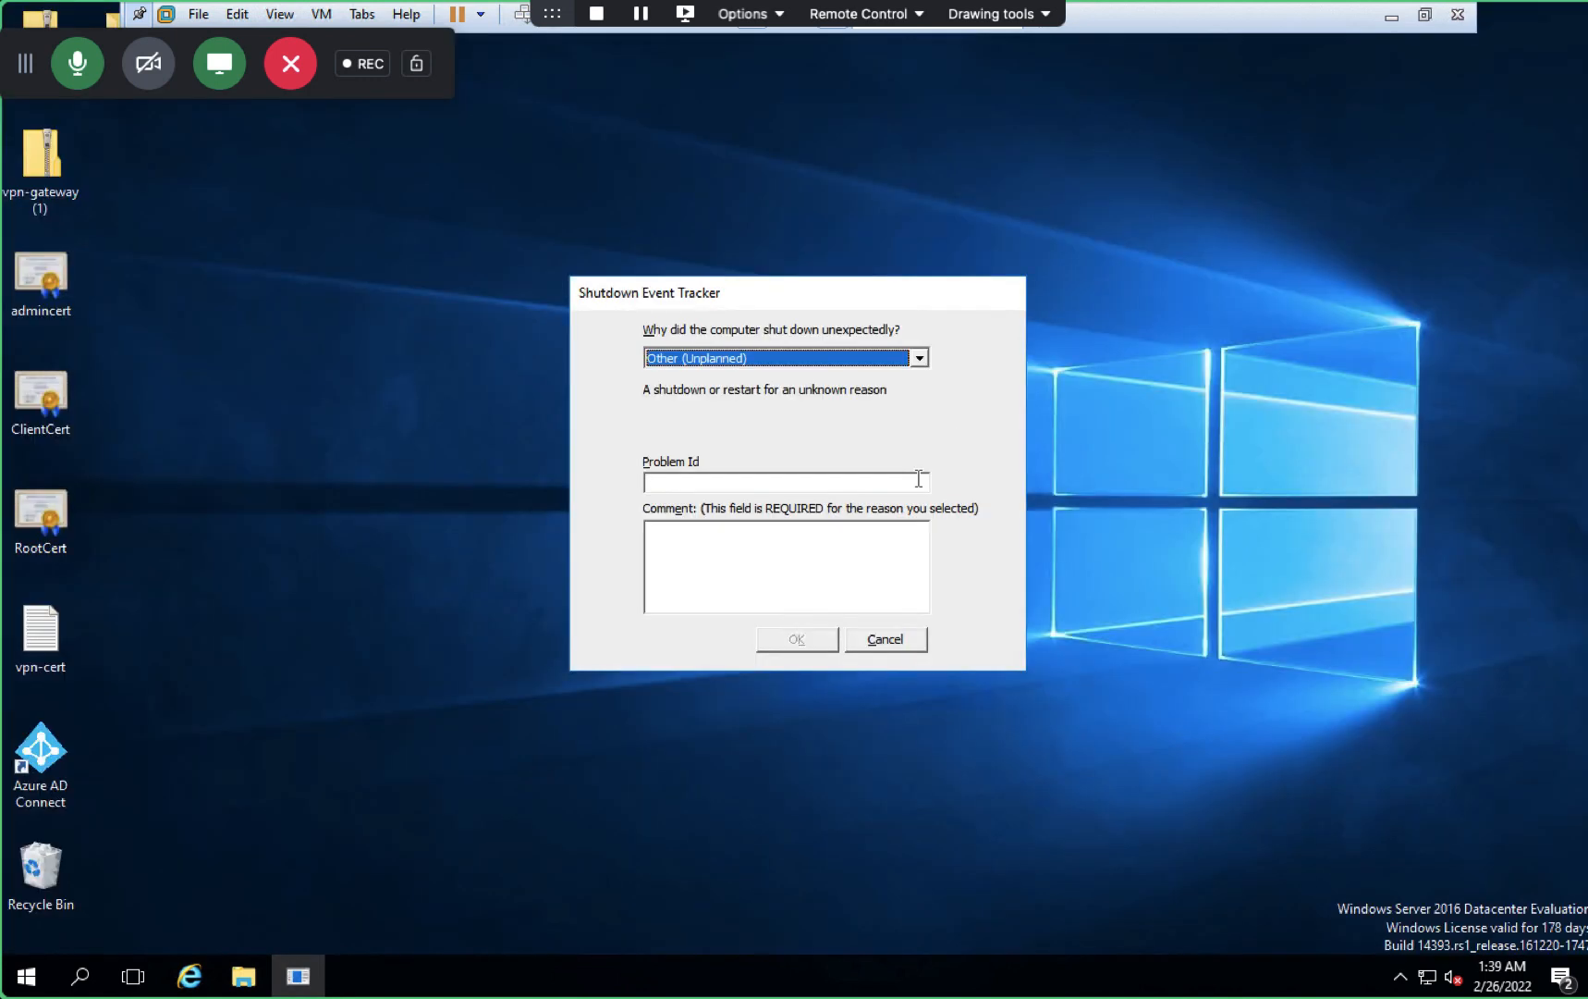
- Cancel the Shutdown Event Tracker and launch Active Directory Users and Computers via dsa.msc
left_click(897, 639)
key("super+r")
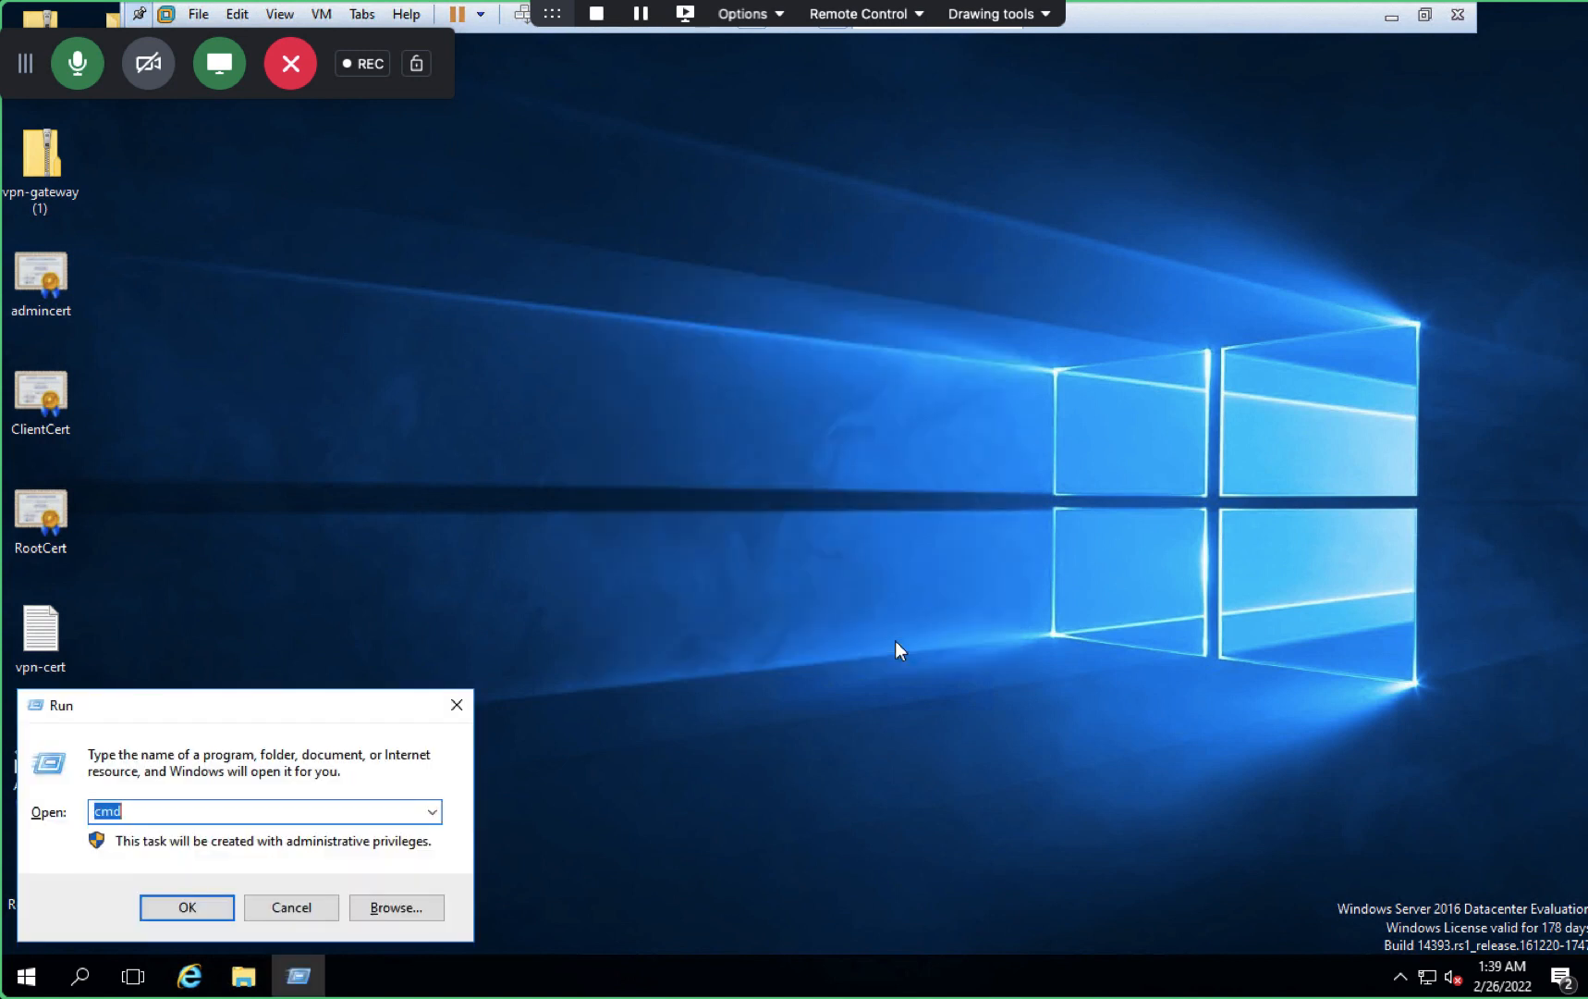
type("dsa")
key("Down")
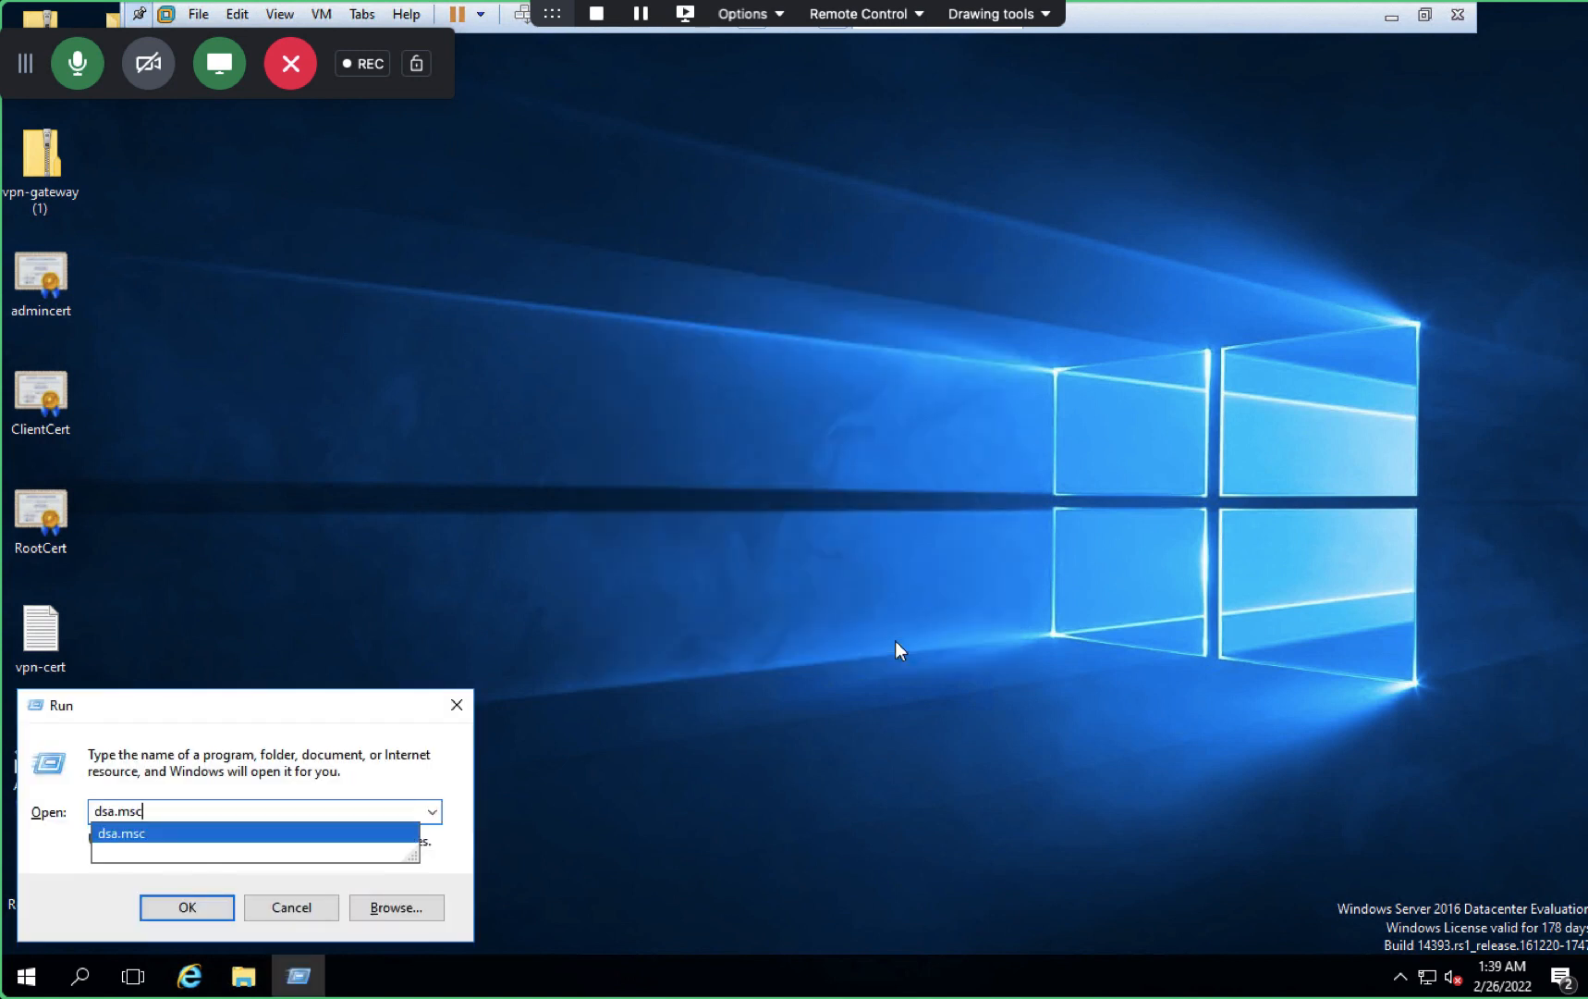
key("Return")
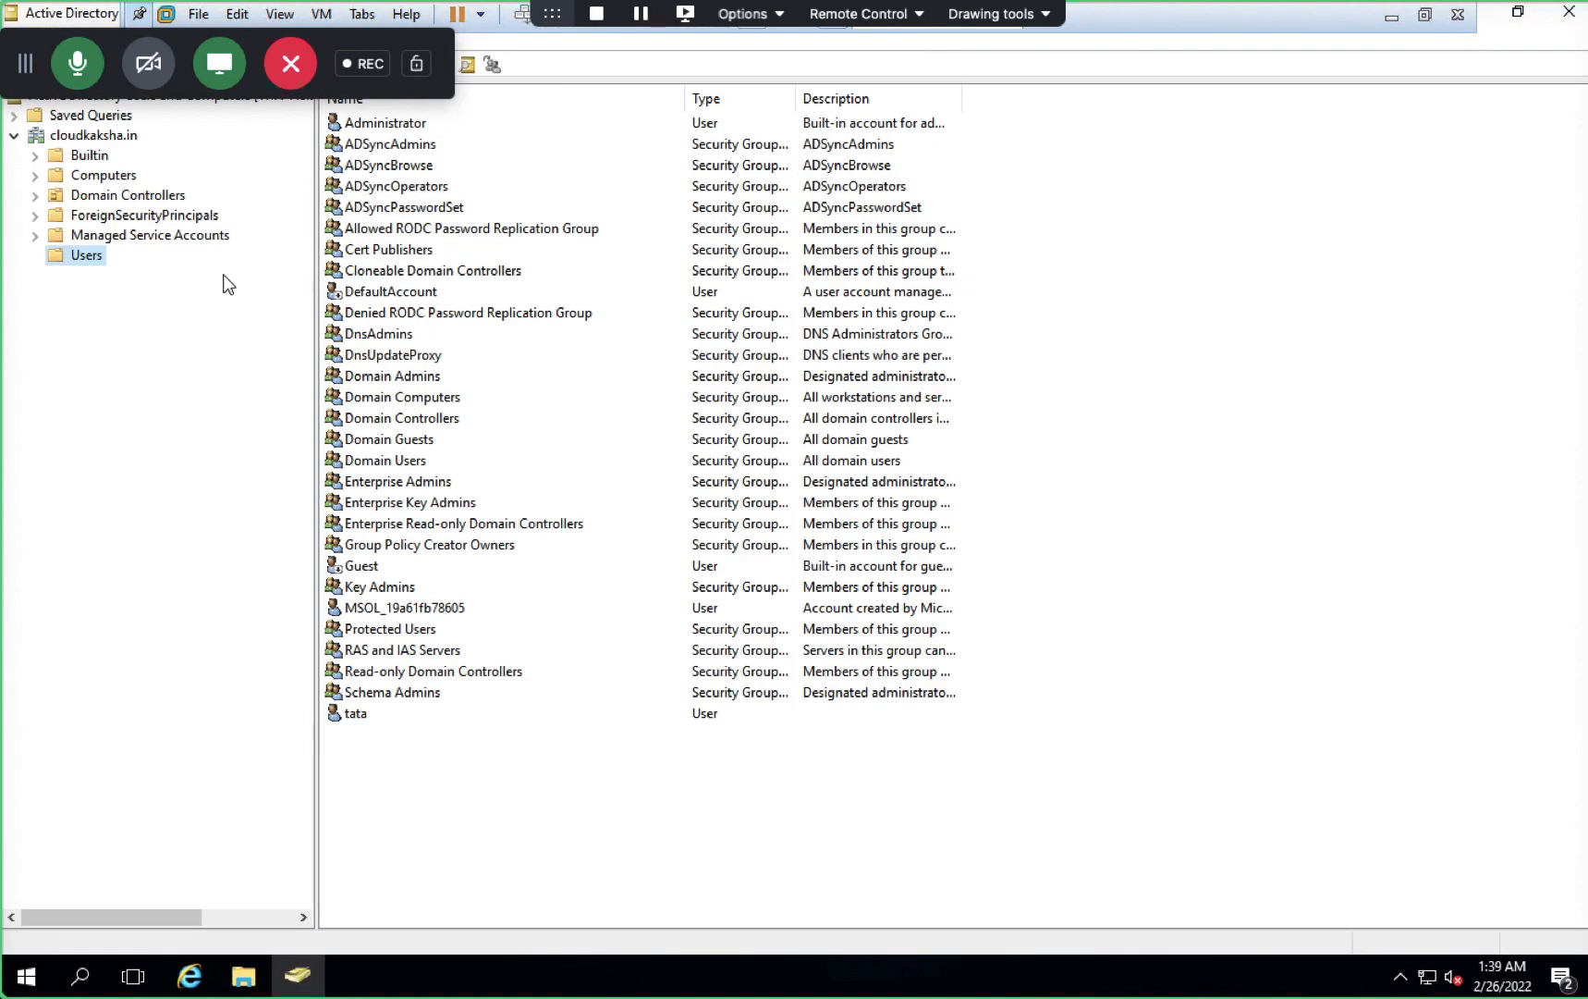
- Copy the DNS name from the ESXI computer account's properties, then bring up Internet Explorer
left_click(124, 177)
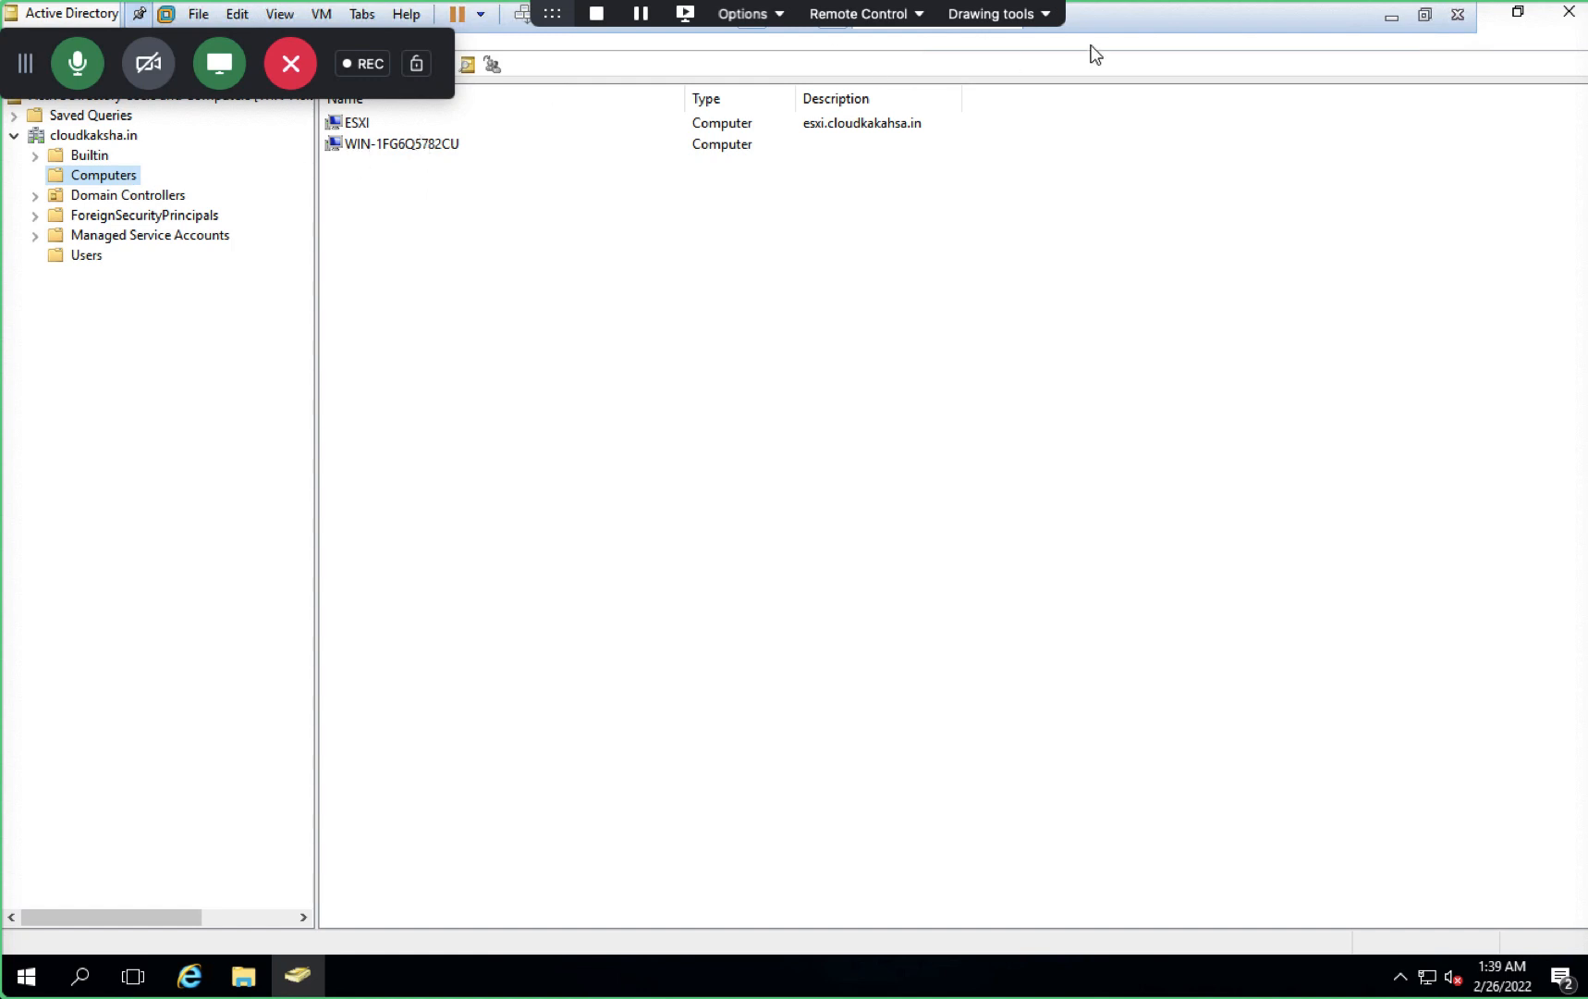
double_click(356, 126)
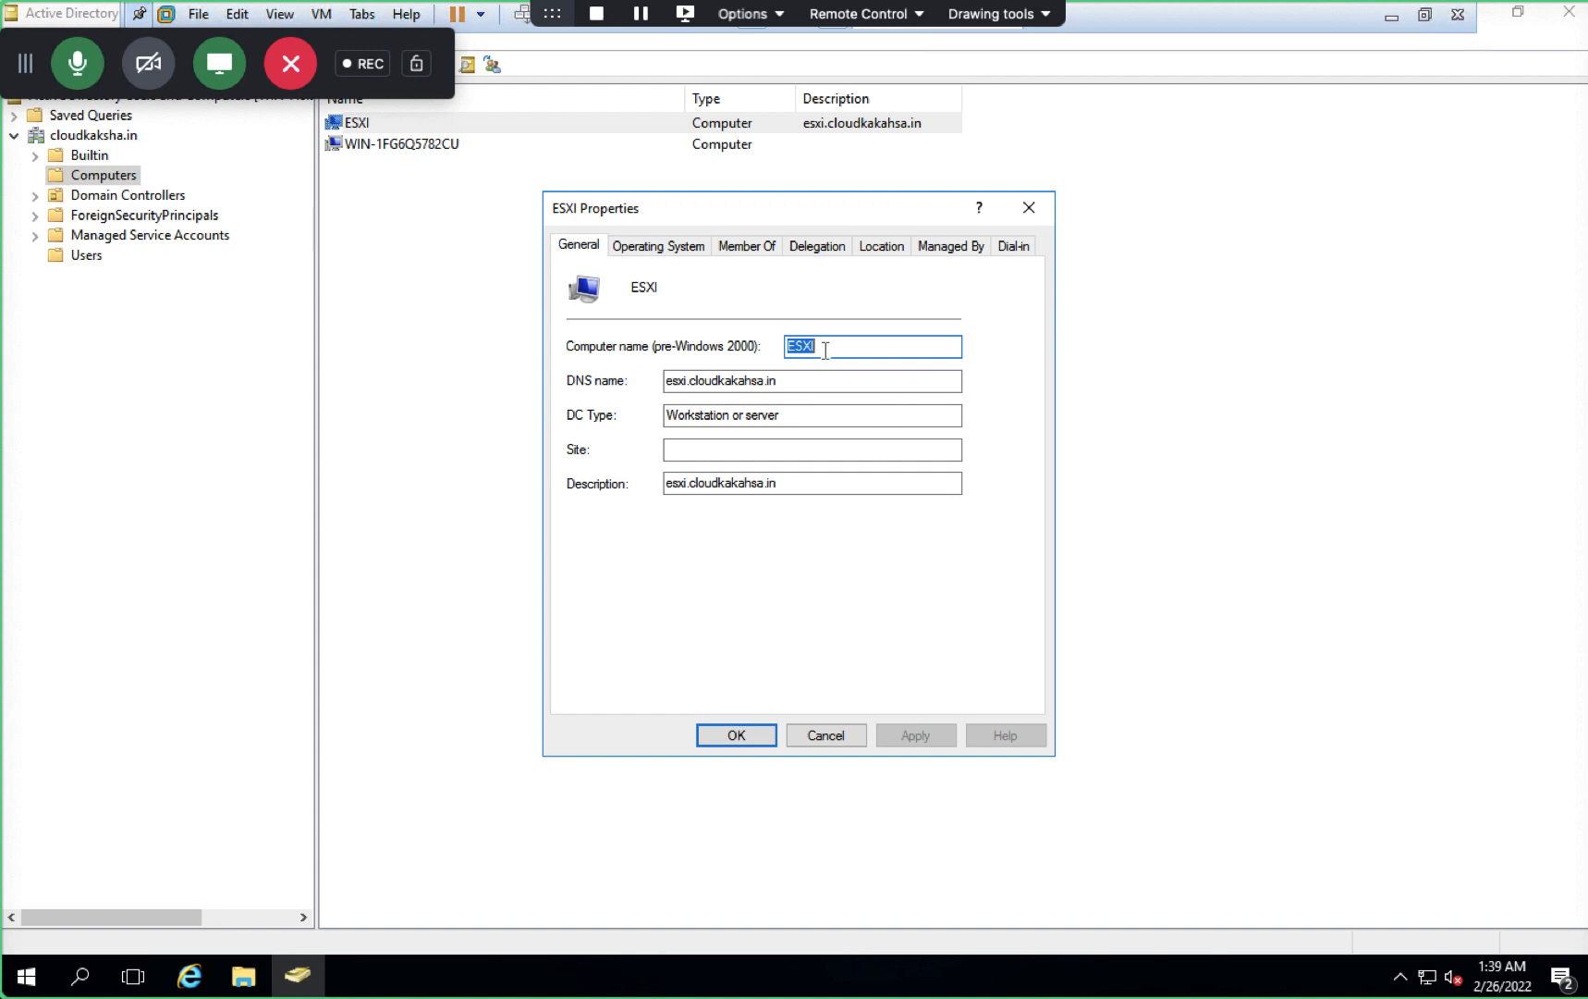
left_click_drag(780, 382, 651, 386)
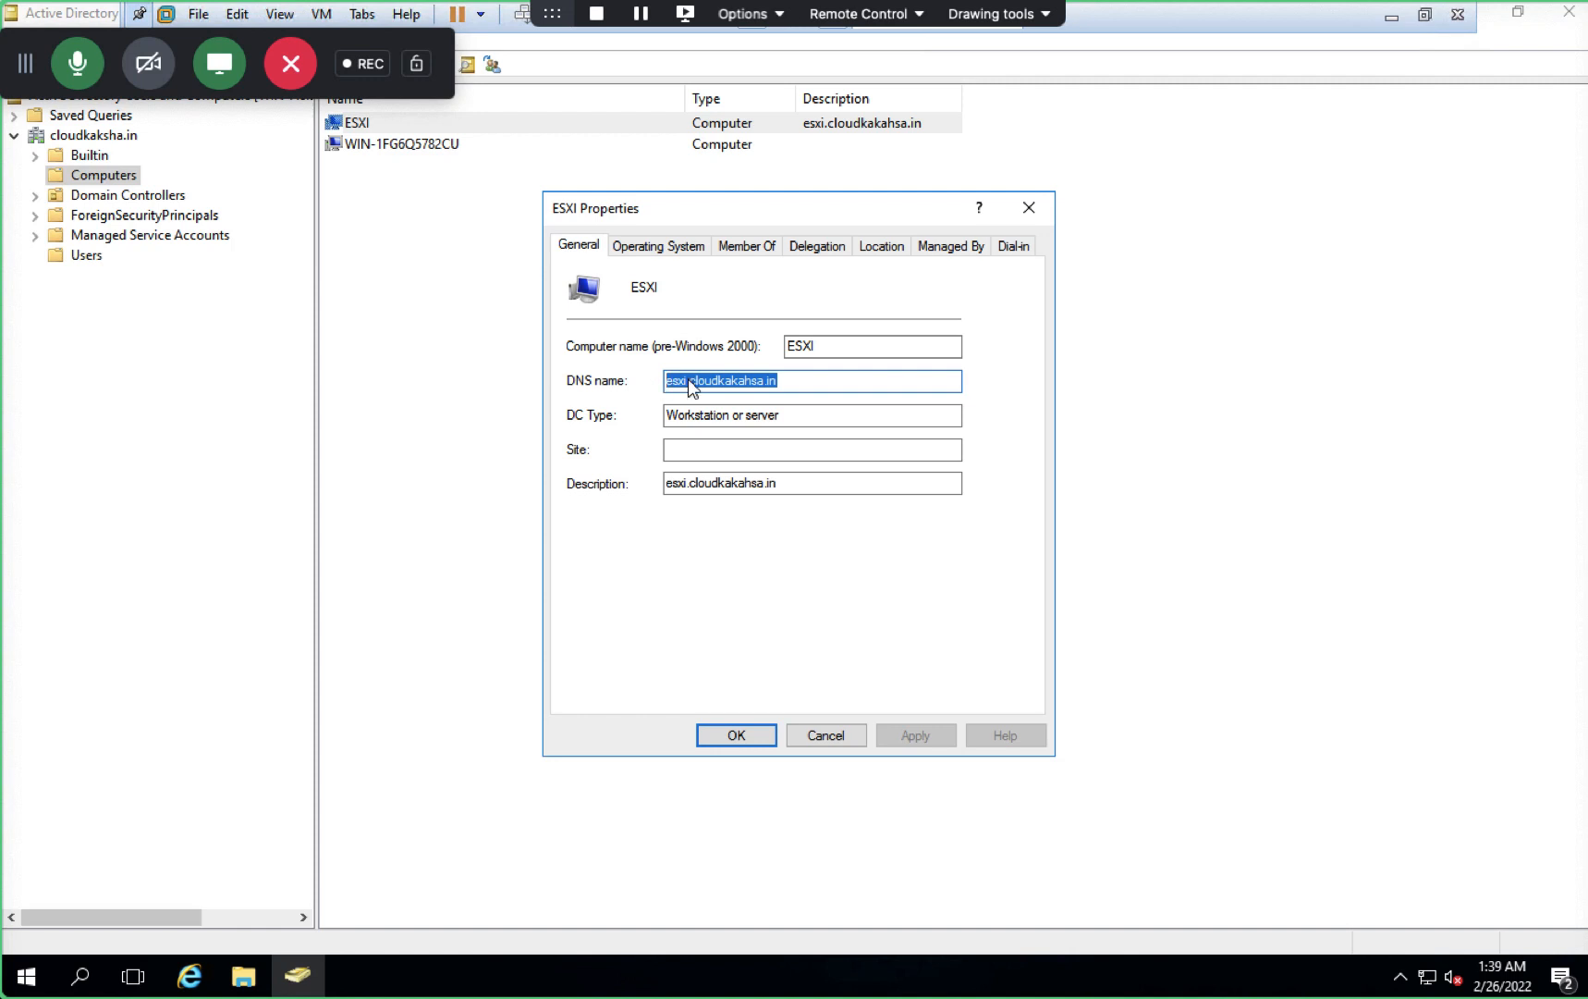
right_click(688, 382)
left_click(742, 450)
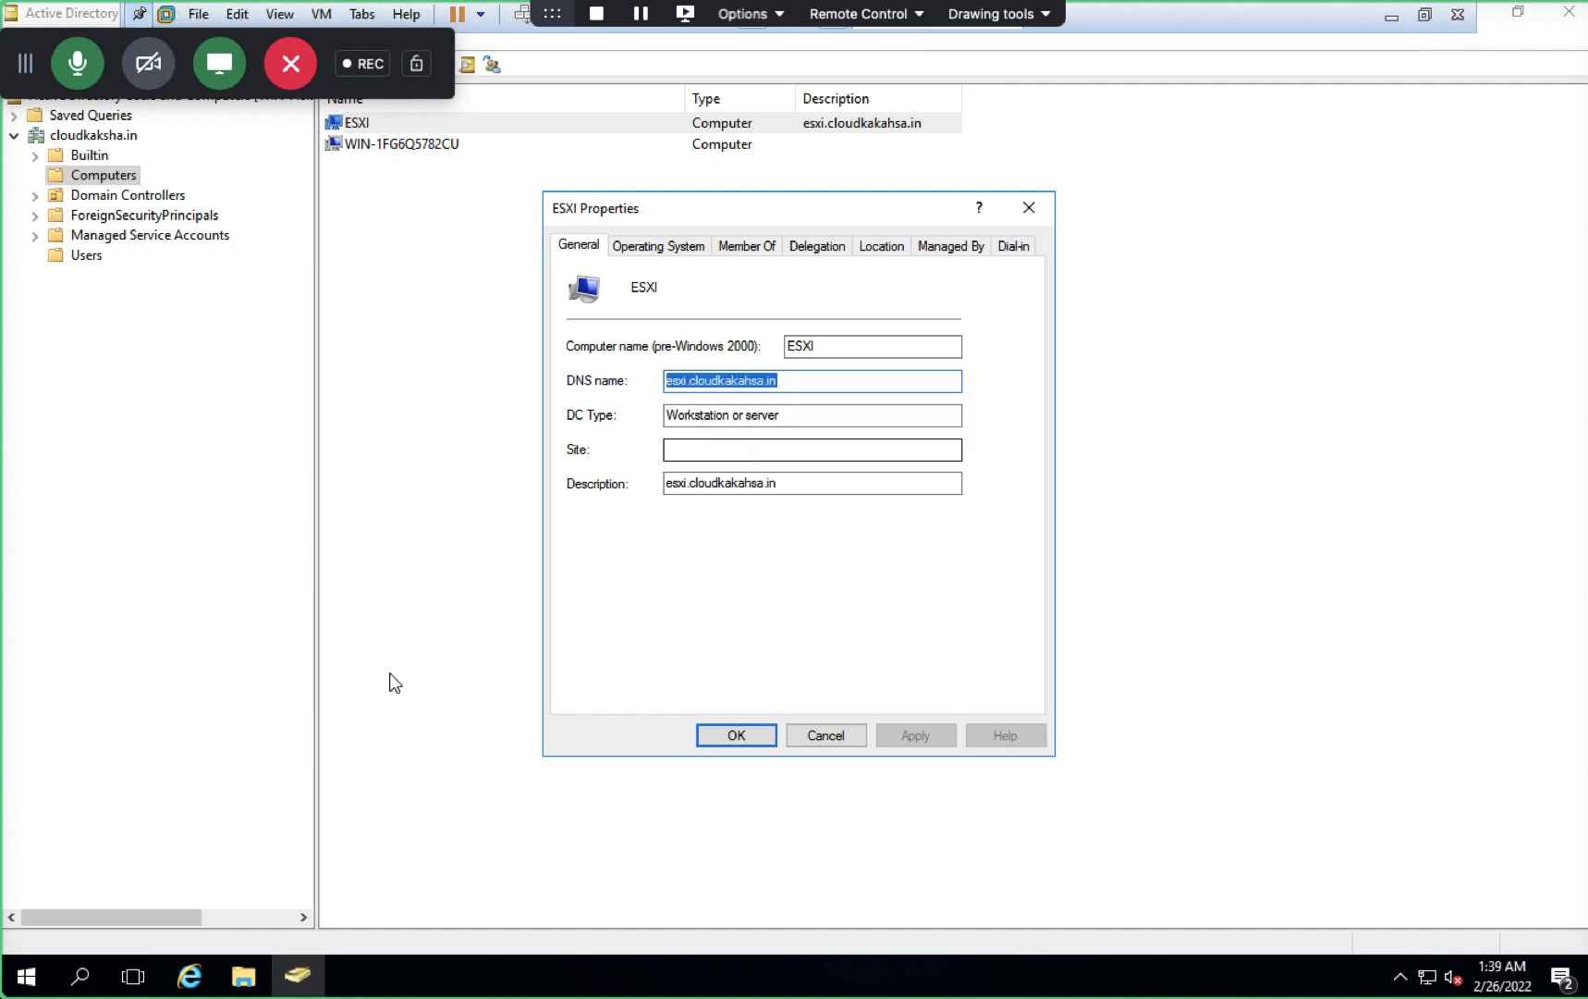
left_click(190, 978)
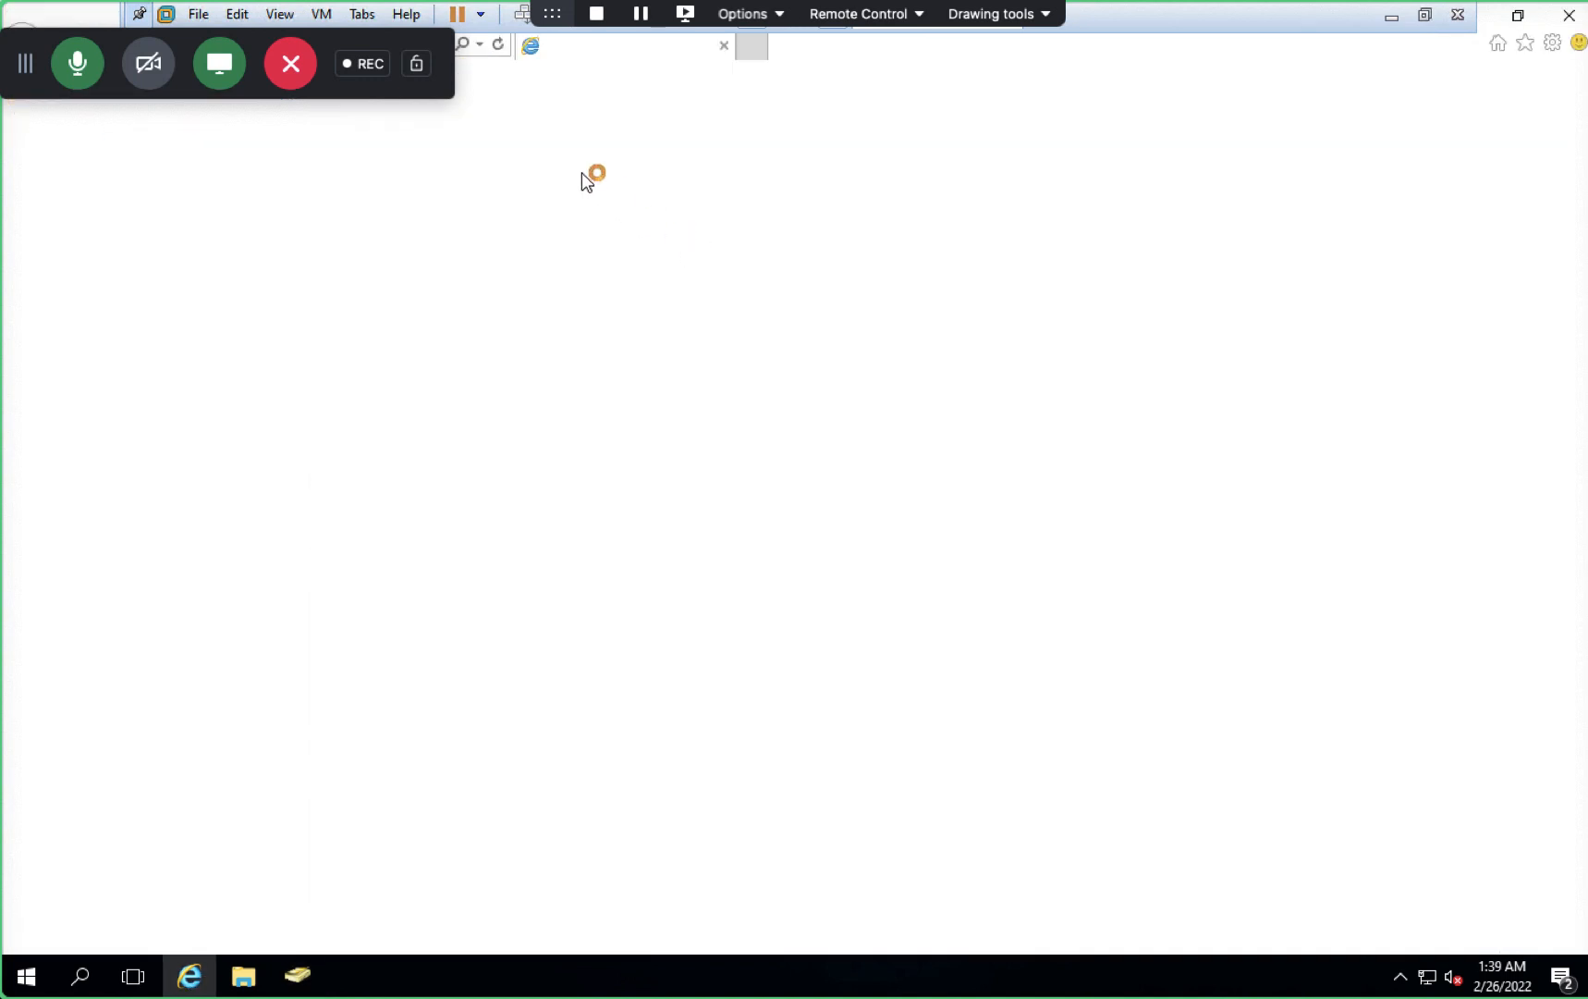
- Browse to esxi.cloudkakahsa.in, get an empty Bing search, and close Internet Explorer
left_click_drag(23, 67, 983, 63)
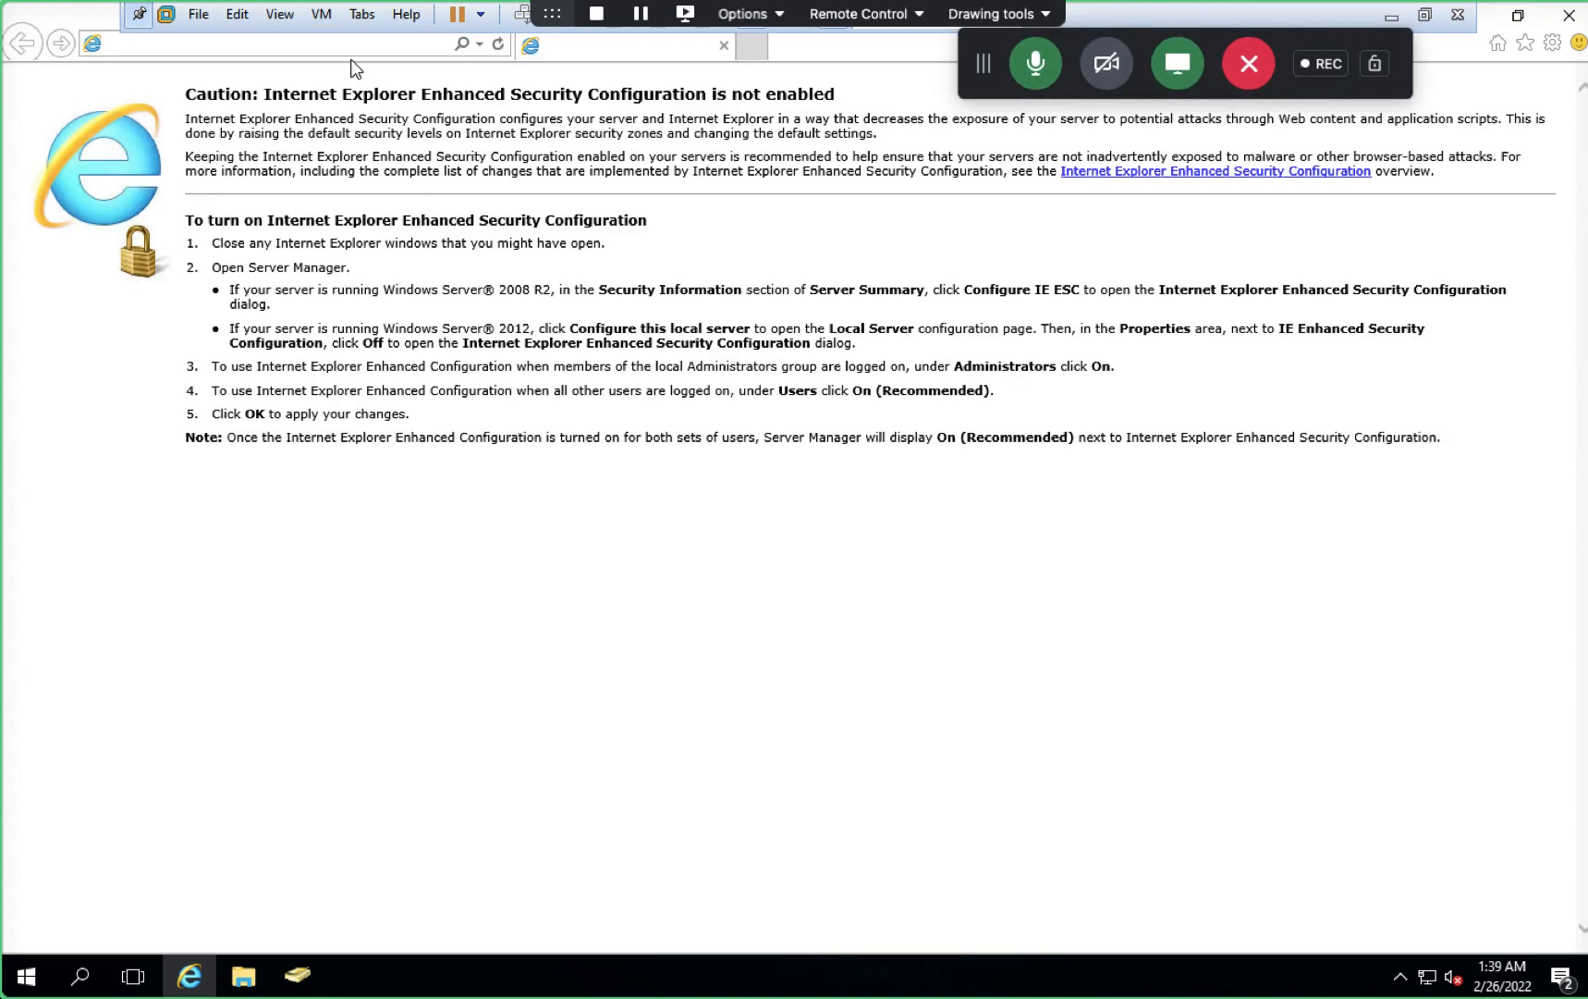
left_click(330, 45)
key("BackSpace")
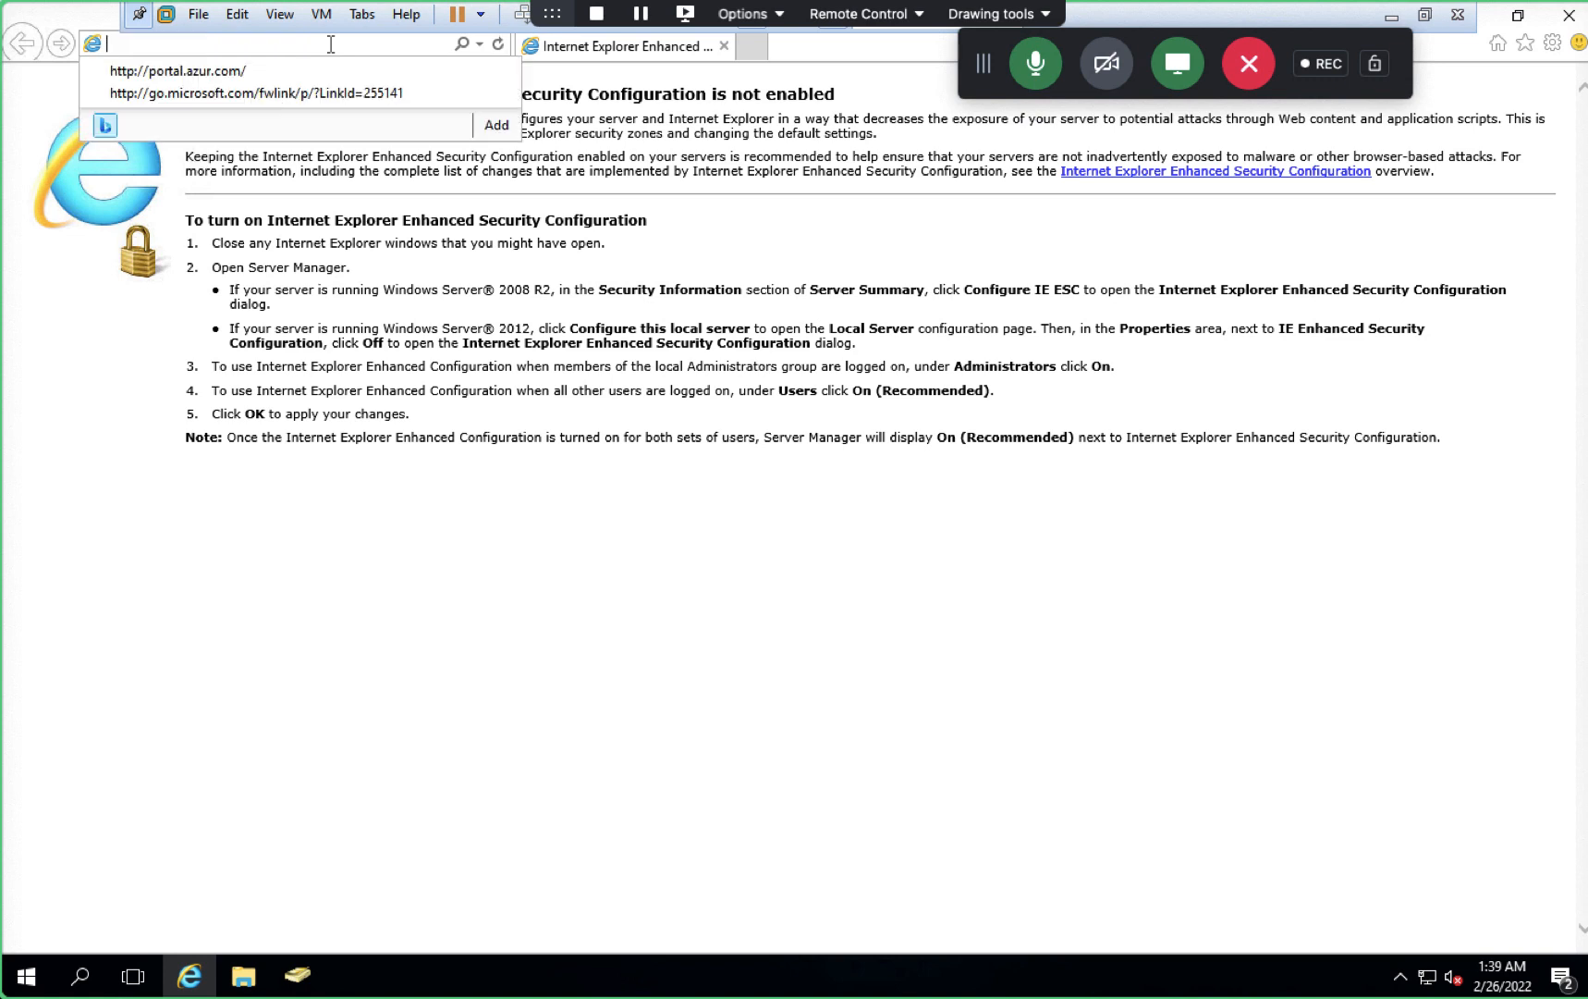
type("esxi.cloudkakahsa.in")
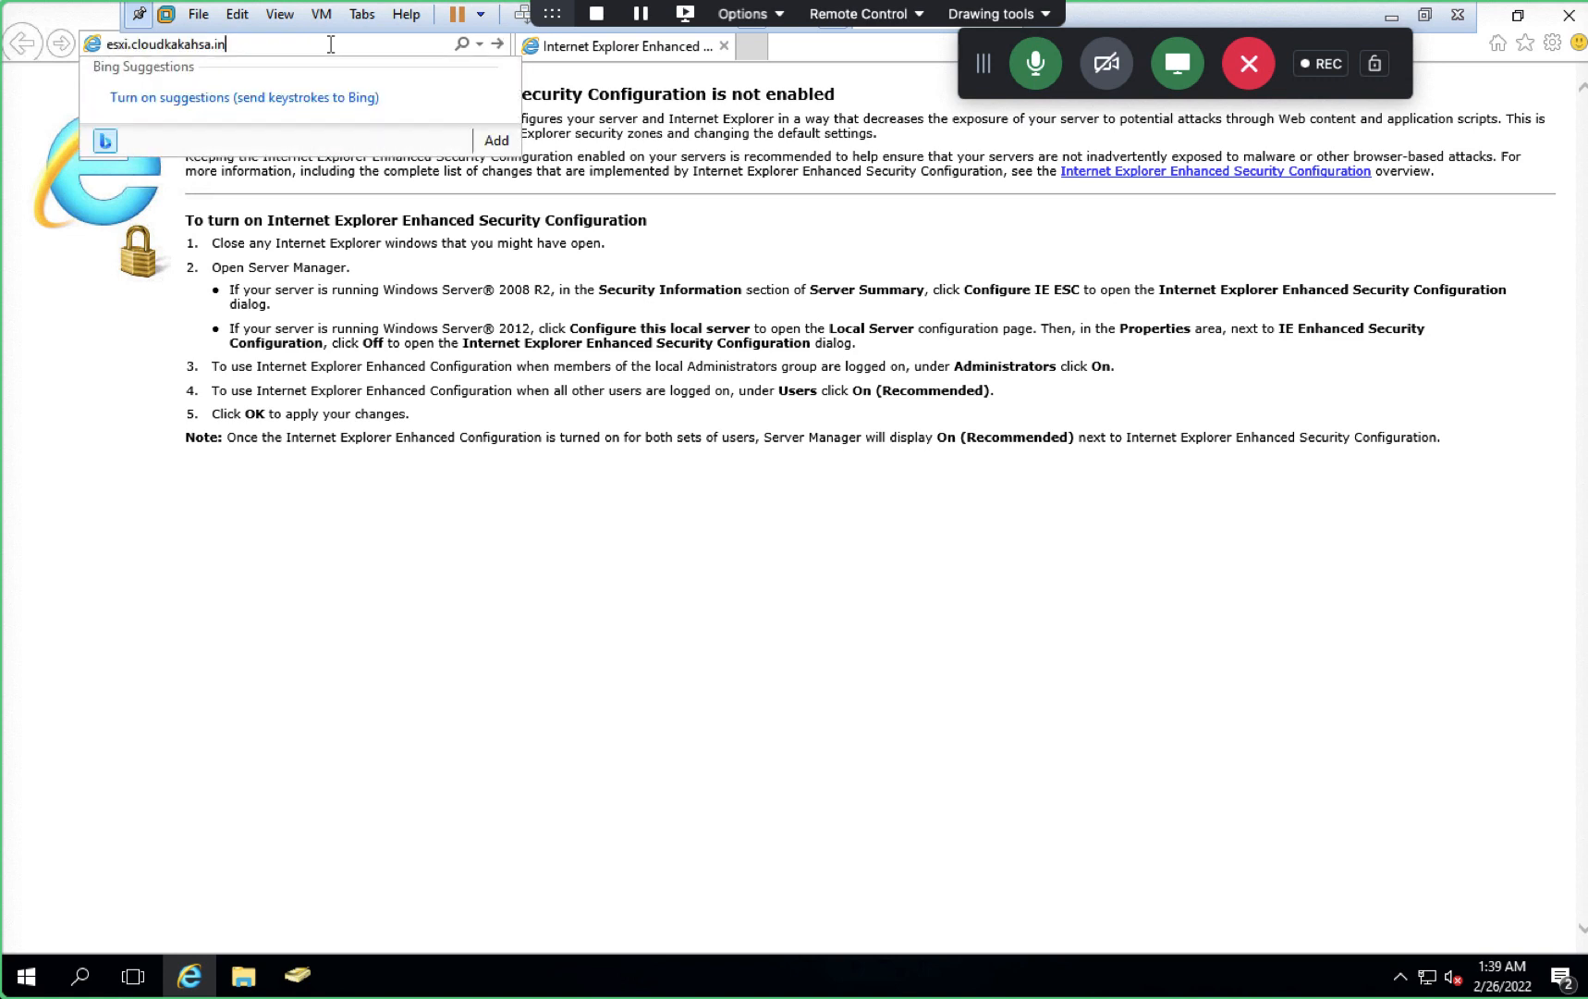
key("Return")
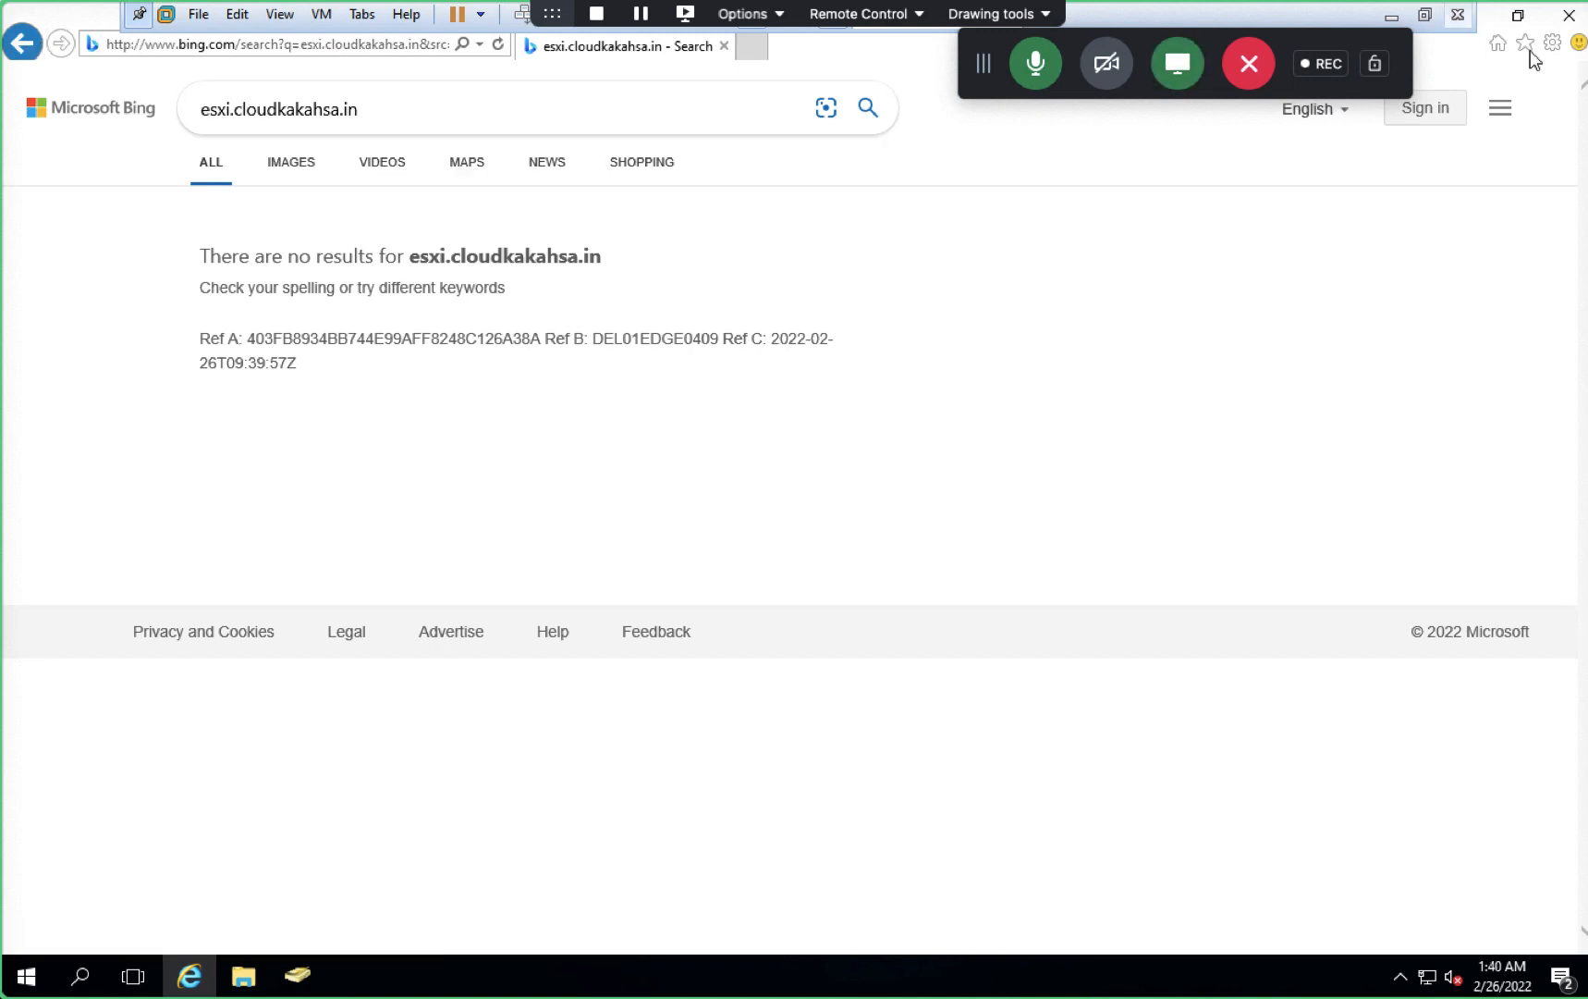
left_click(1572, 16)
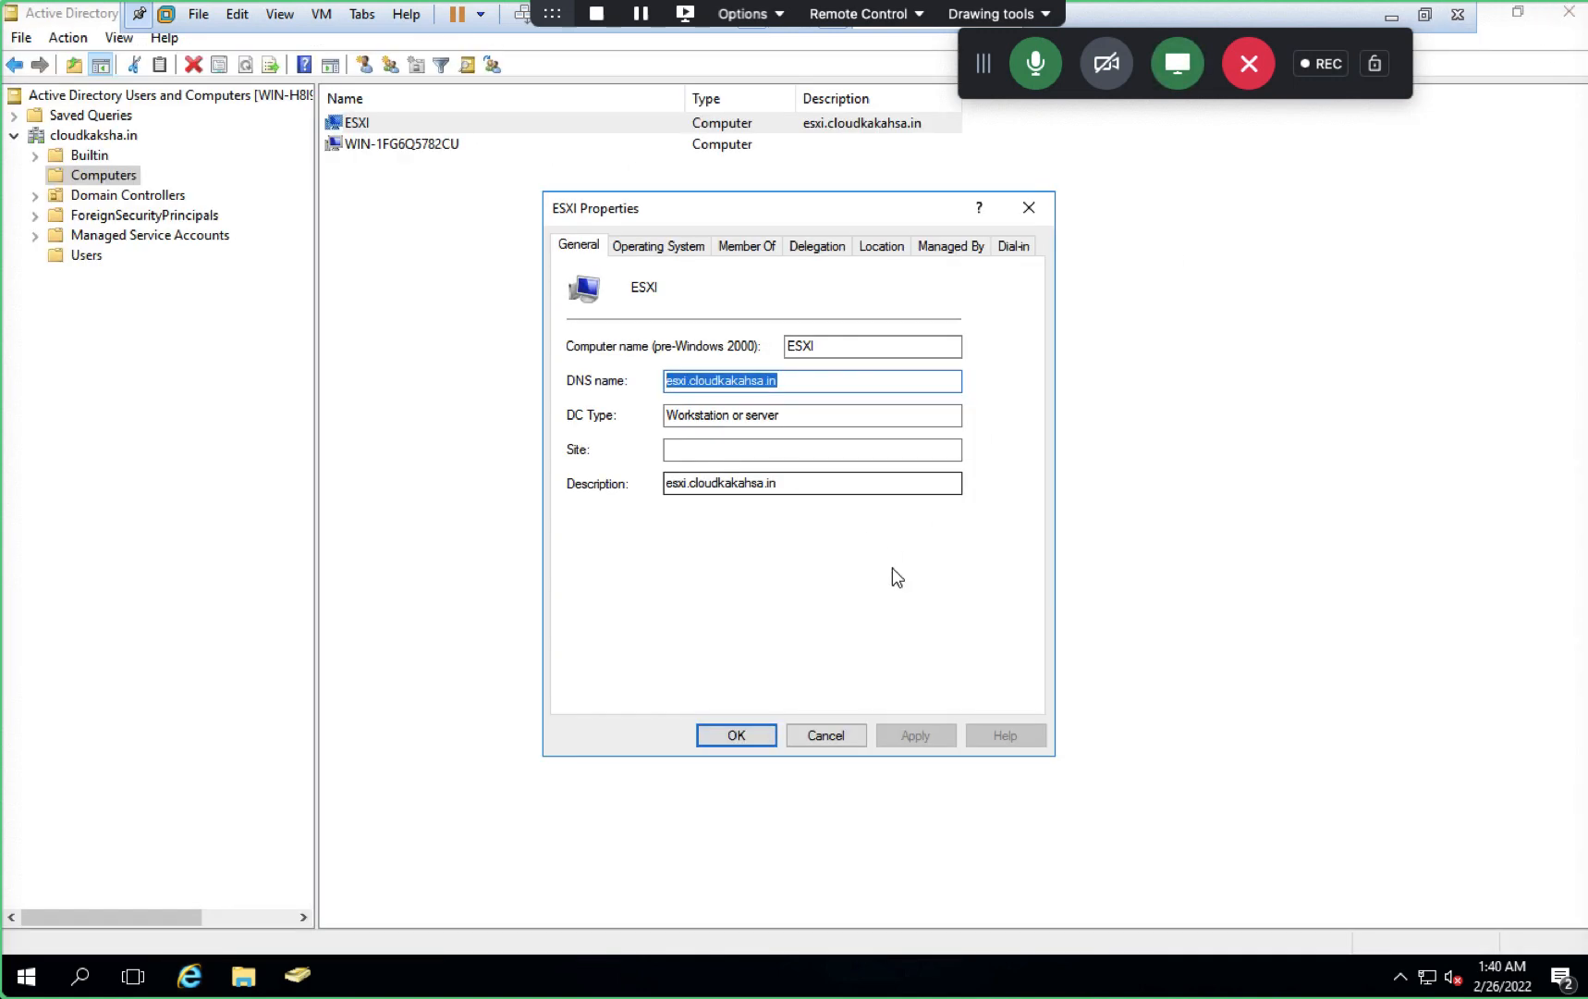
- Close the ESXI properties and Active Directory Users and Computers, dismissing the Run prompt
left_click(831, 735)
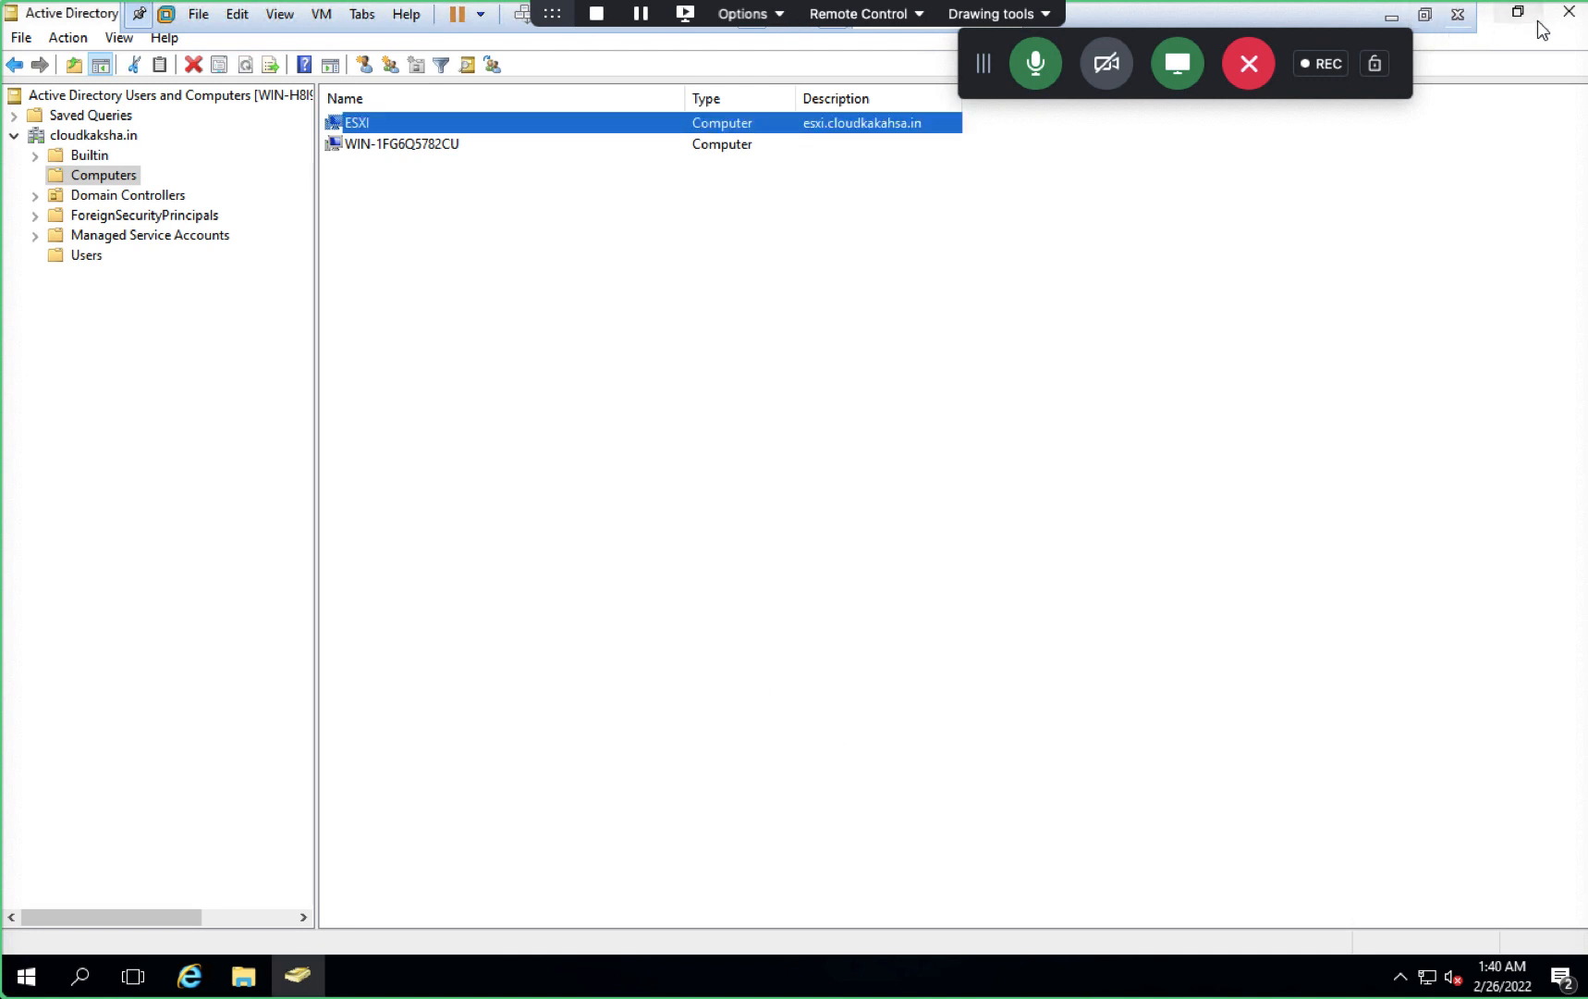
left_click(1570, 12)
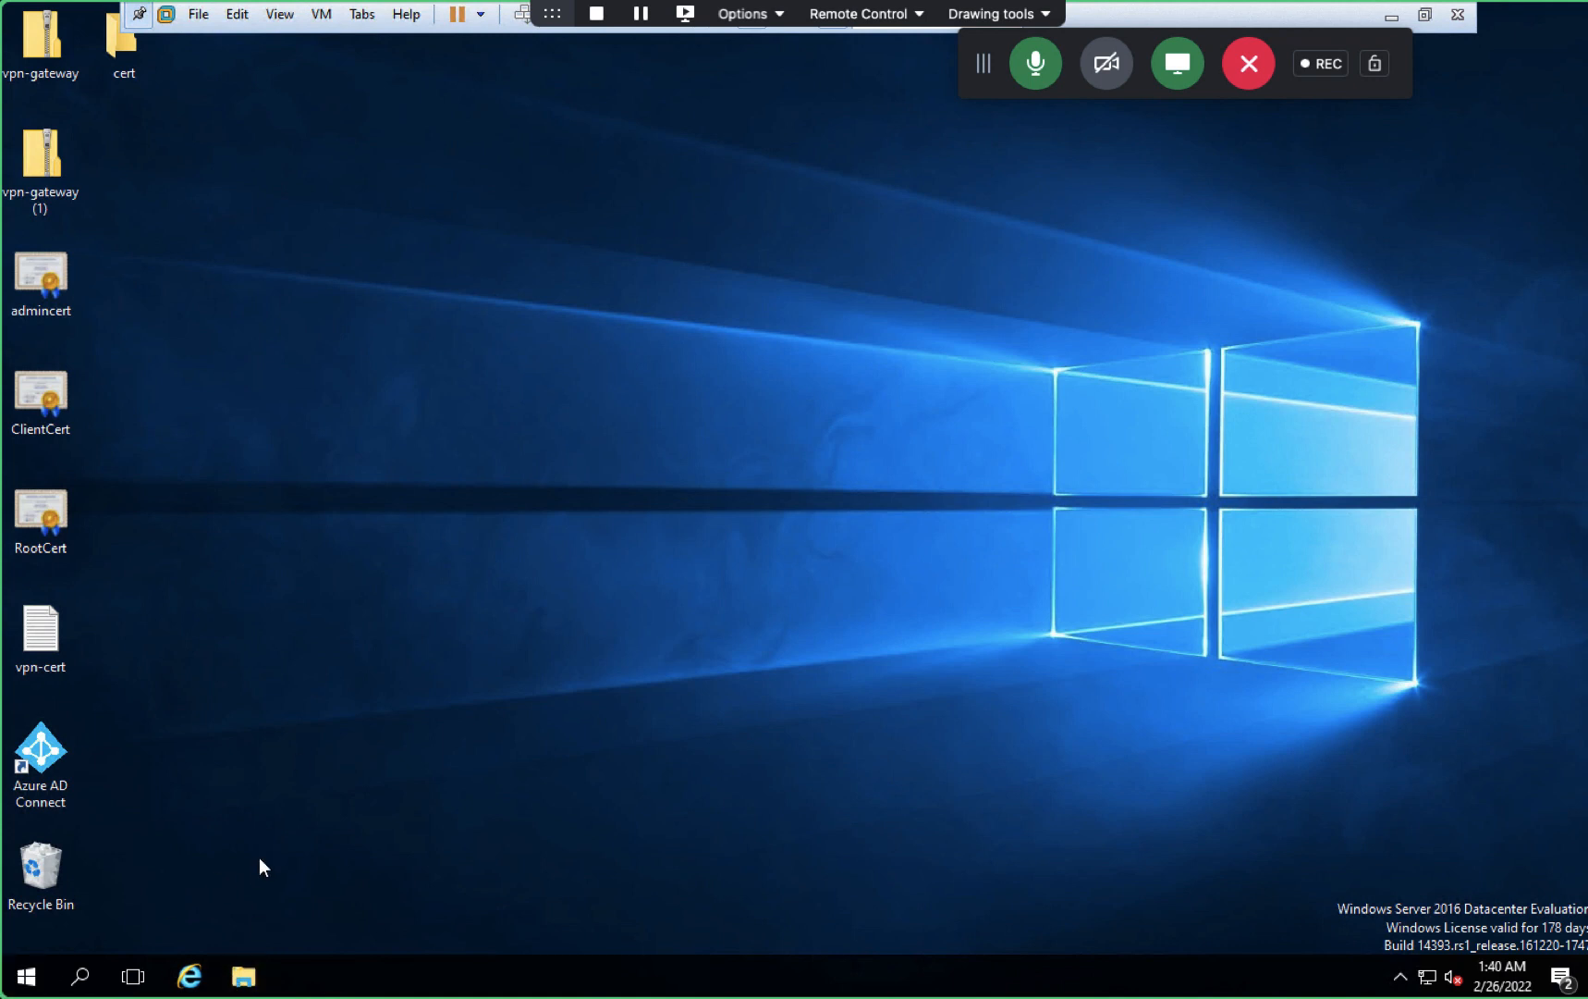
key("super+r")
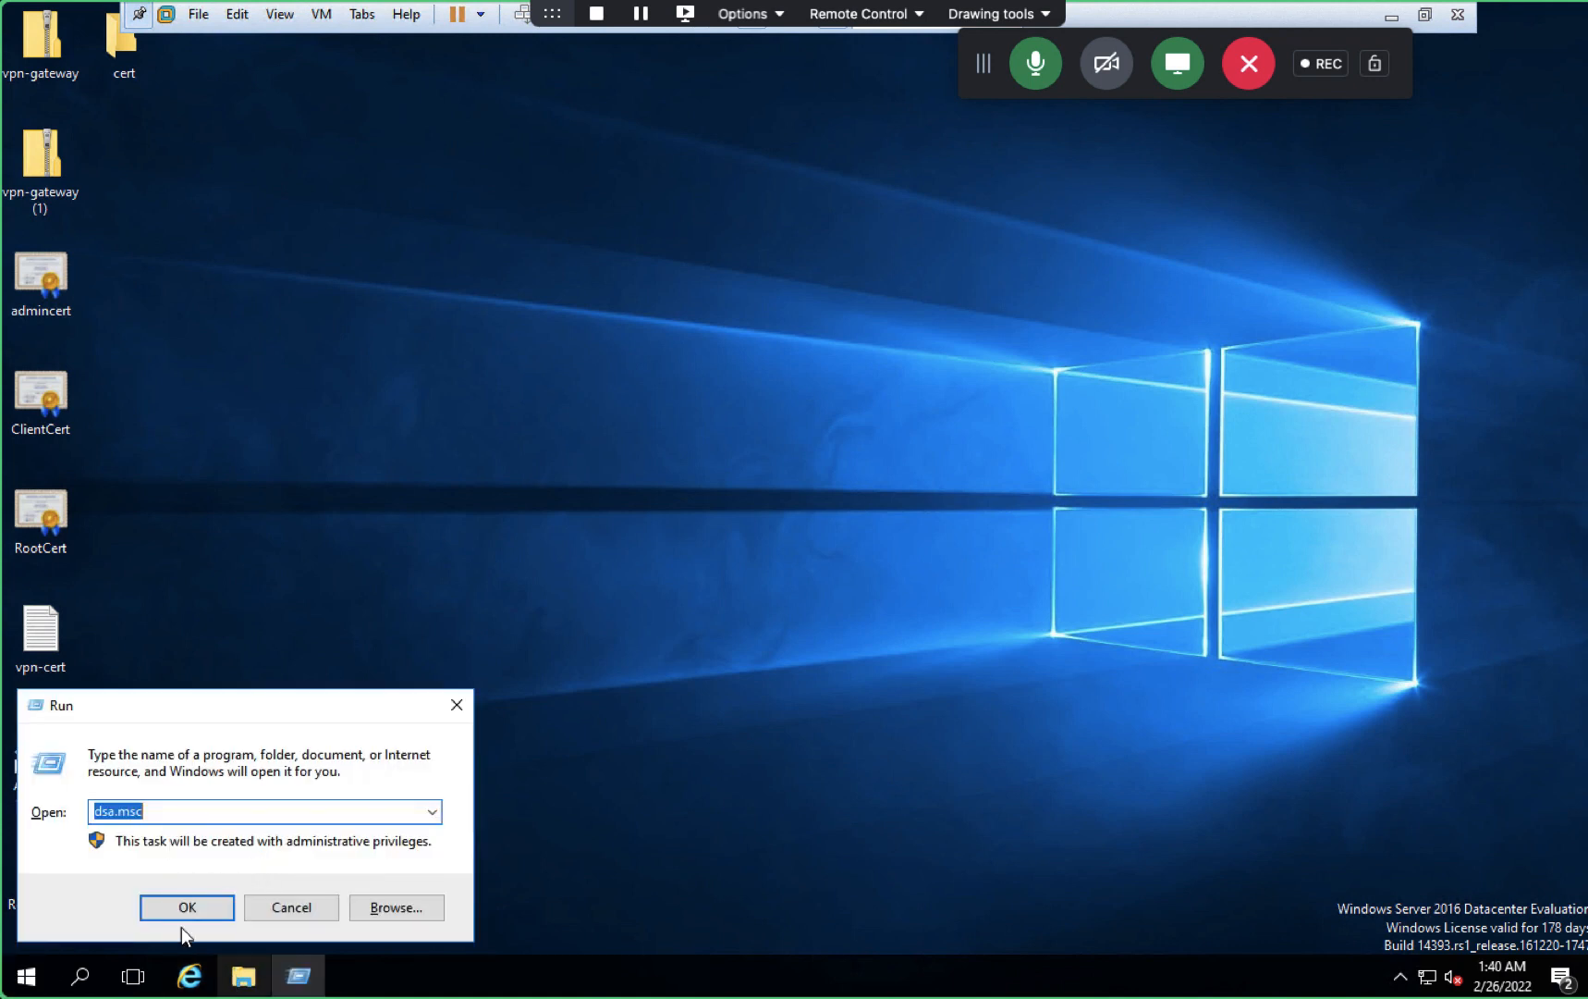
left_click(305, 907)
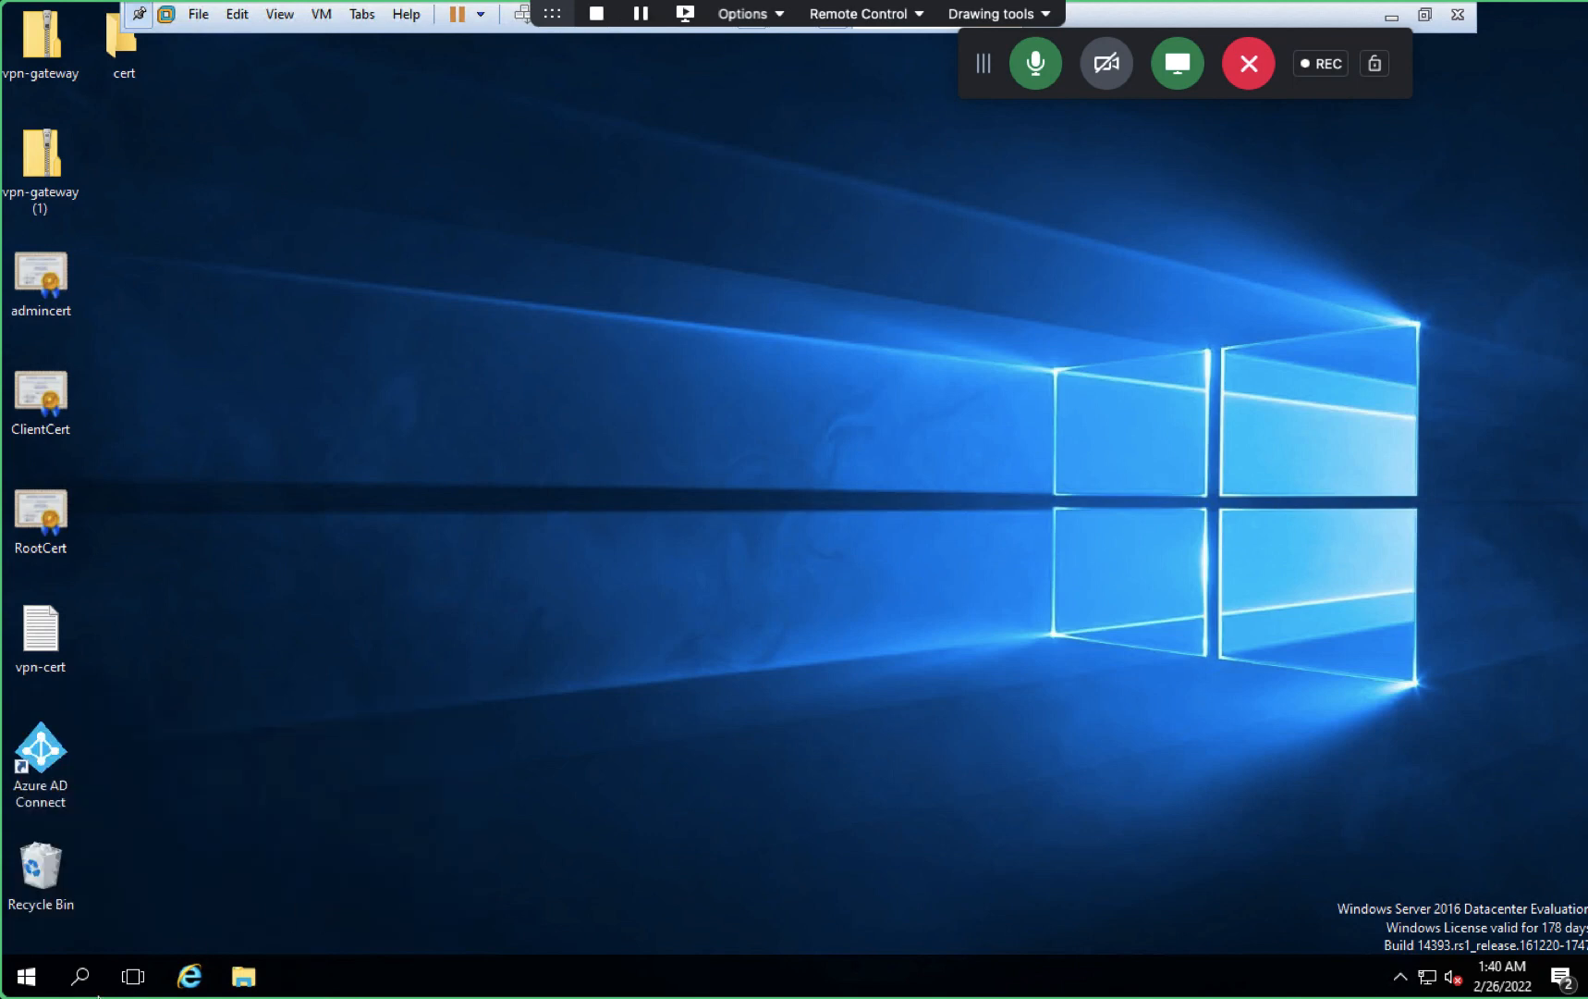
- Open DNS from Server Manager's Tools and show the refreshed cloudkaksha.in zone records
key("super")
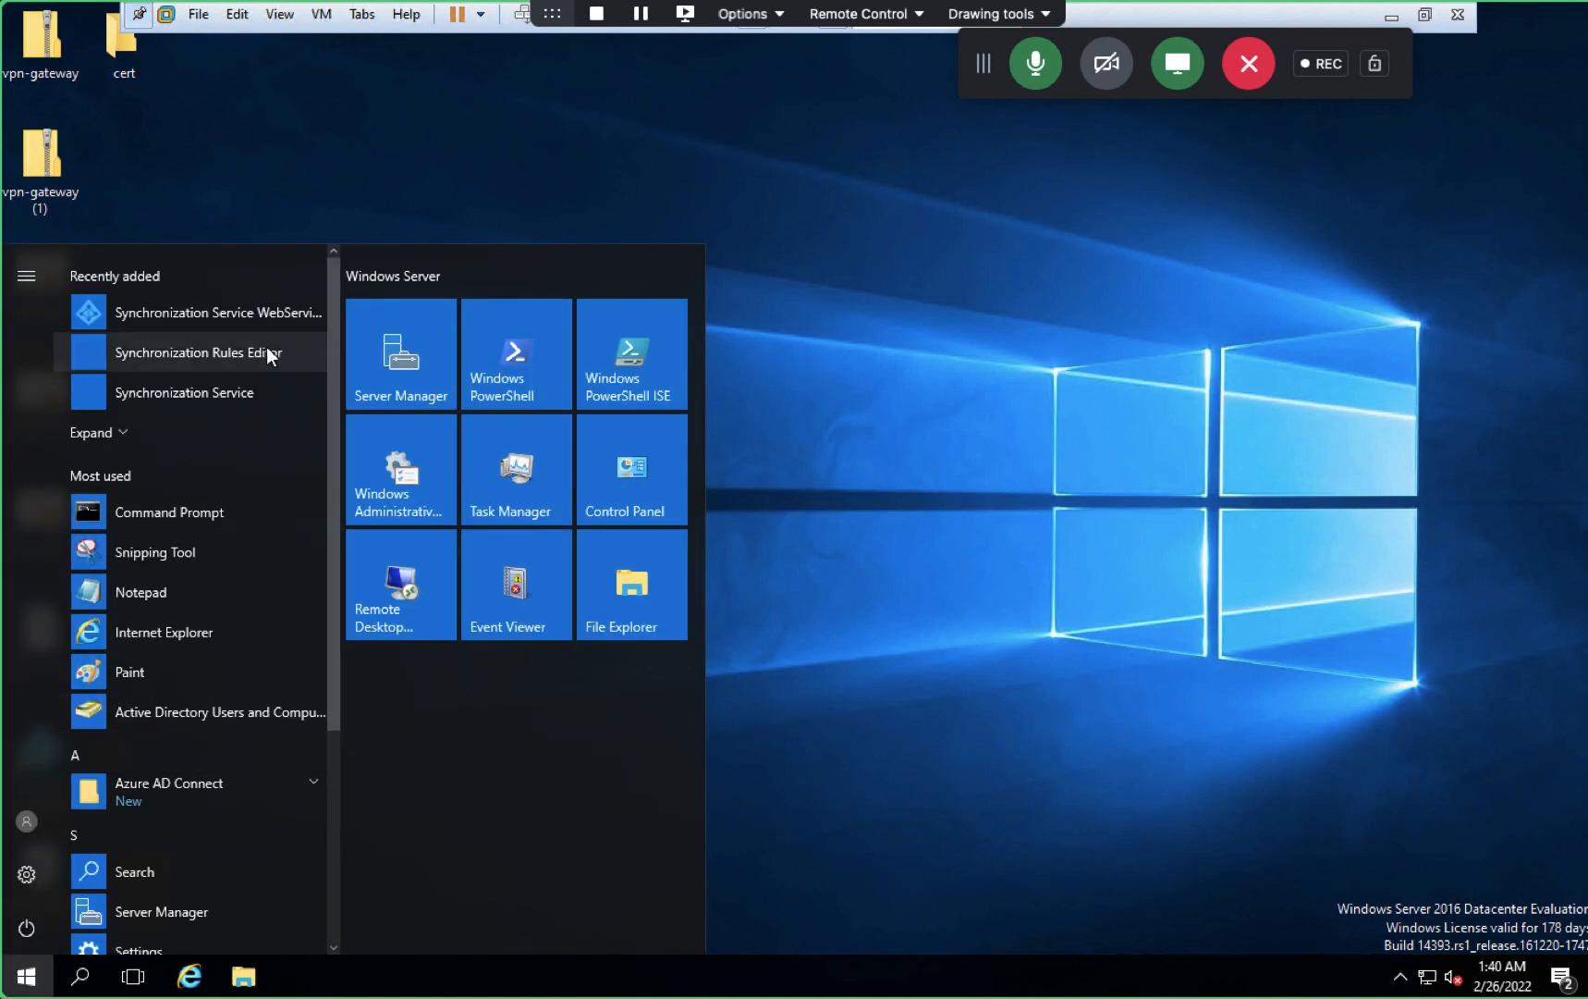
left_click(382, 359)
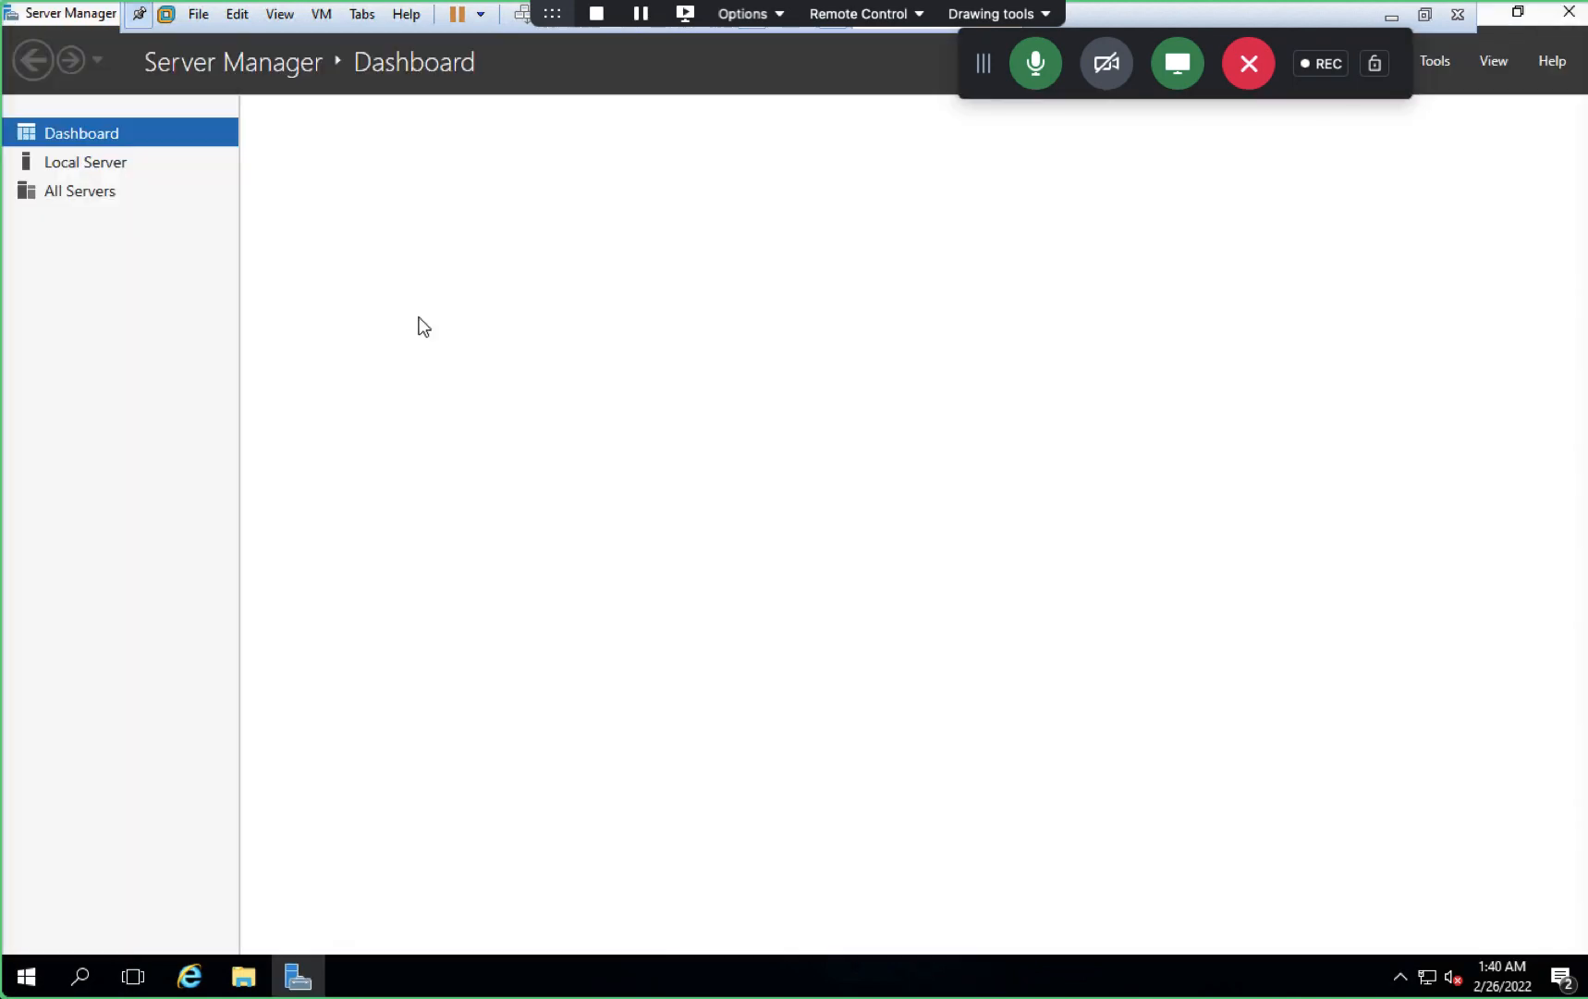
left_click(1436, 66)
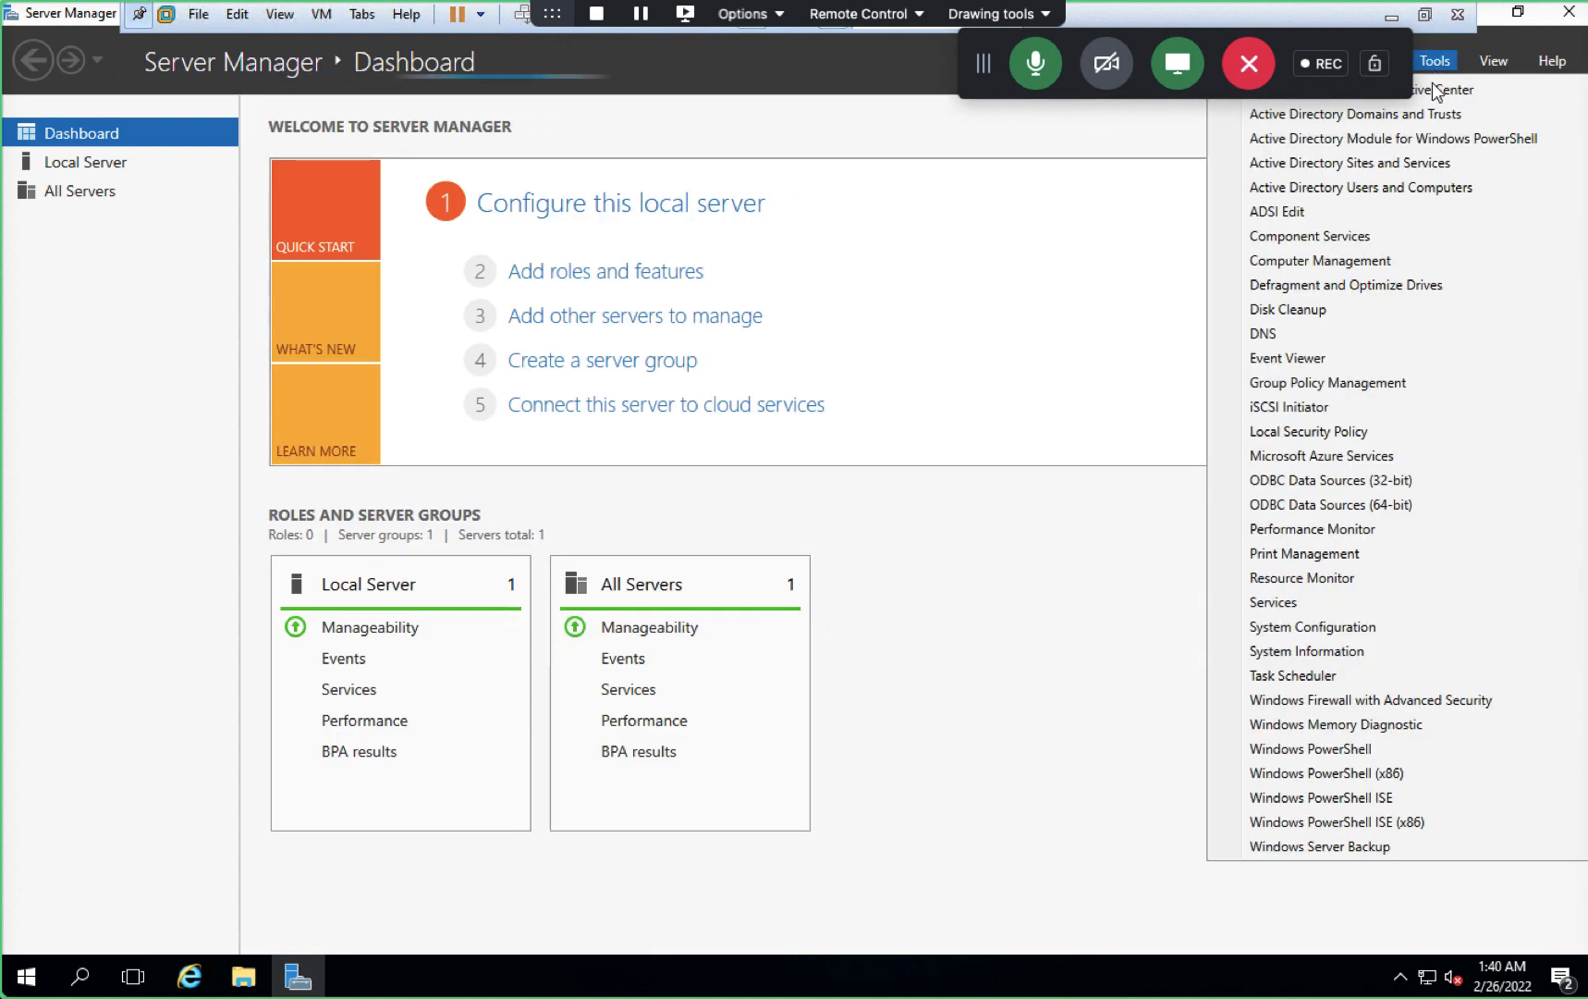
left_click(1286, 335)
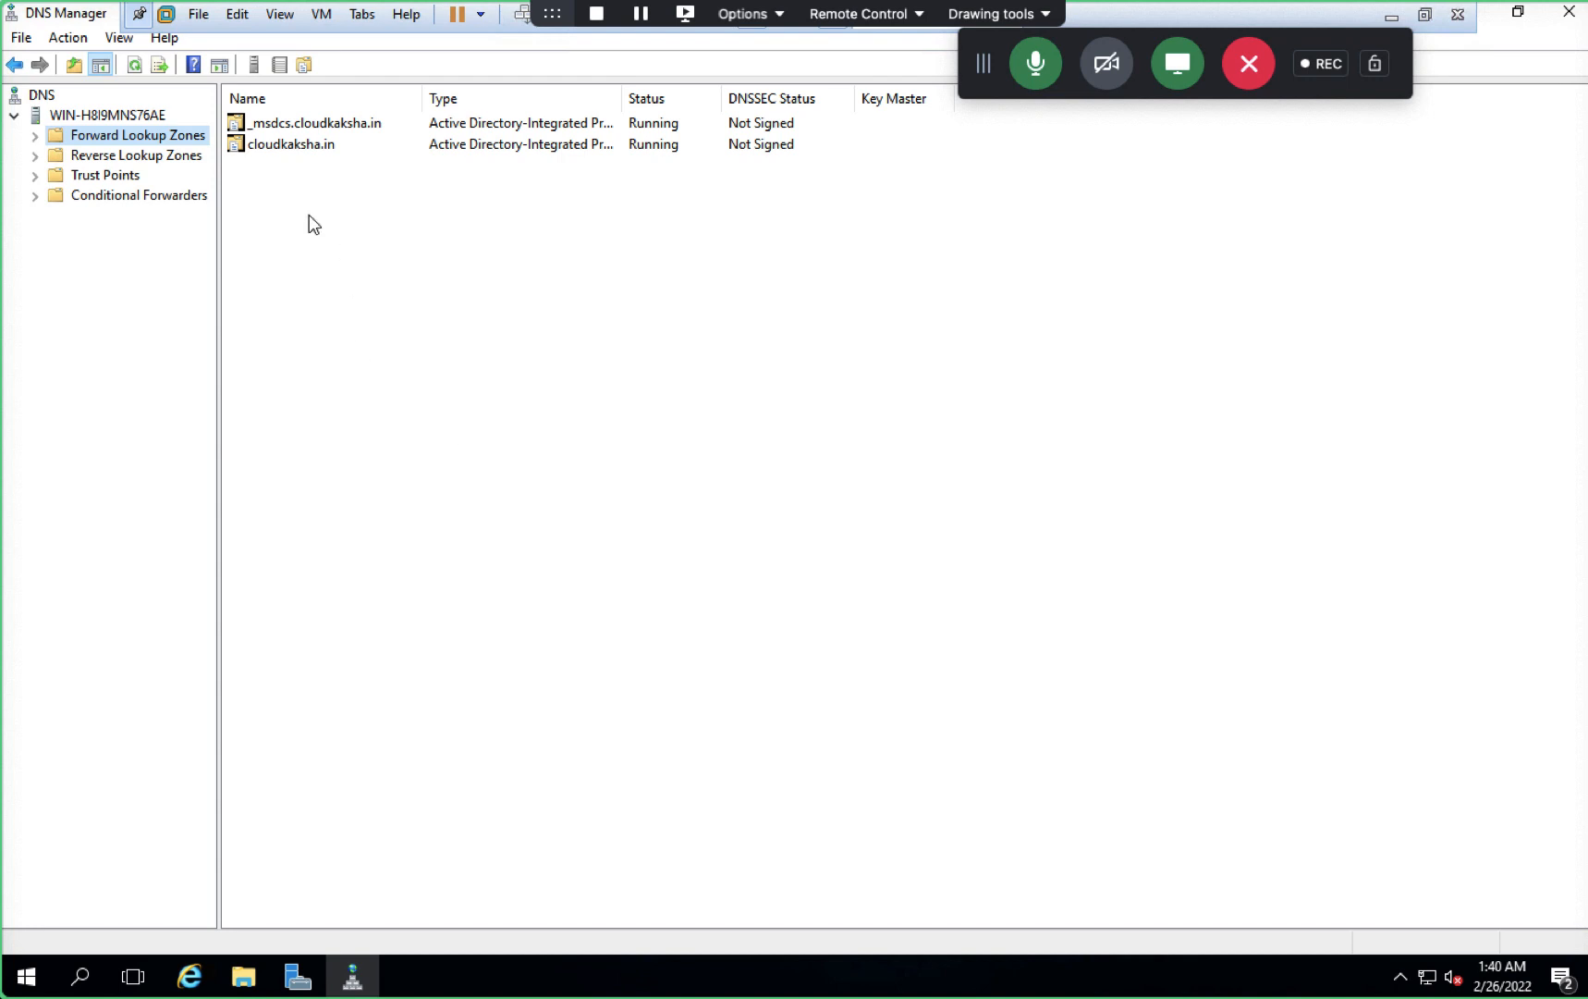
double_click(287, 145)
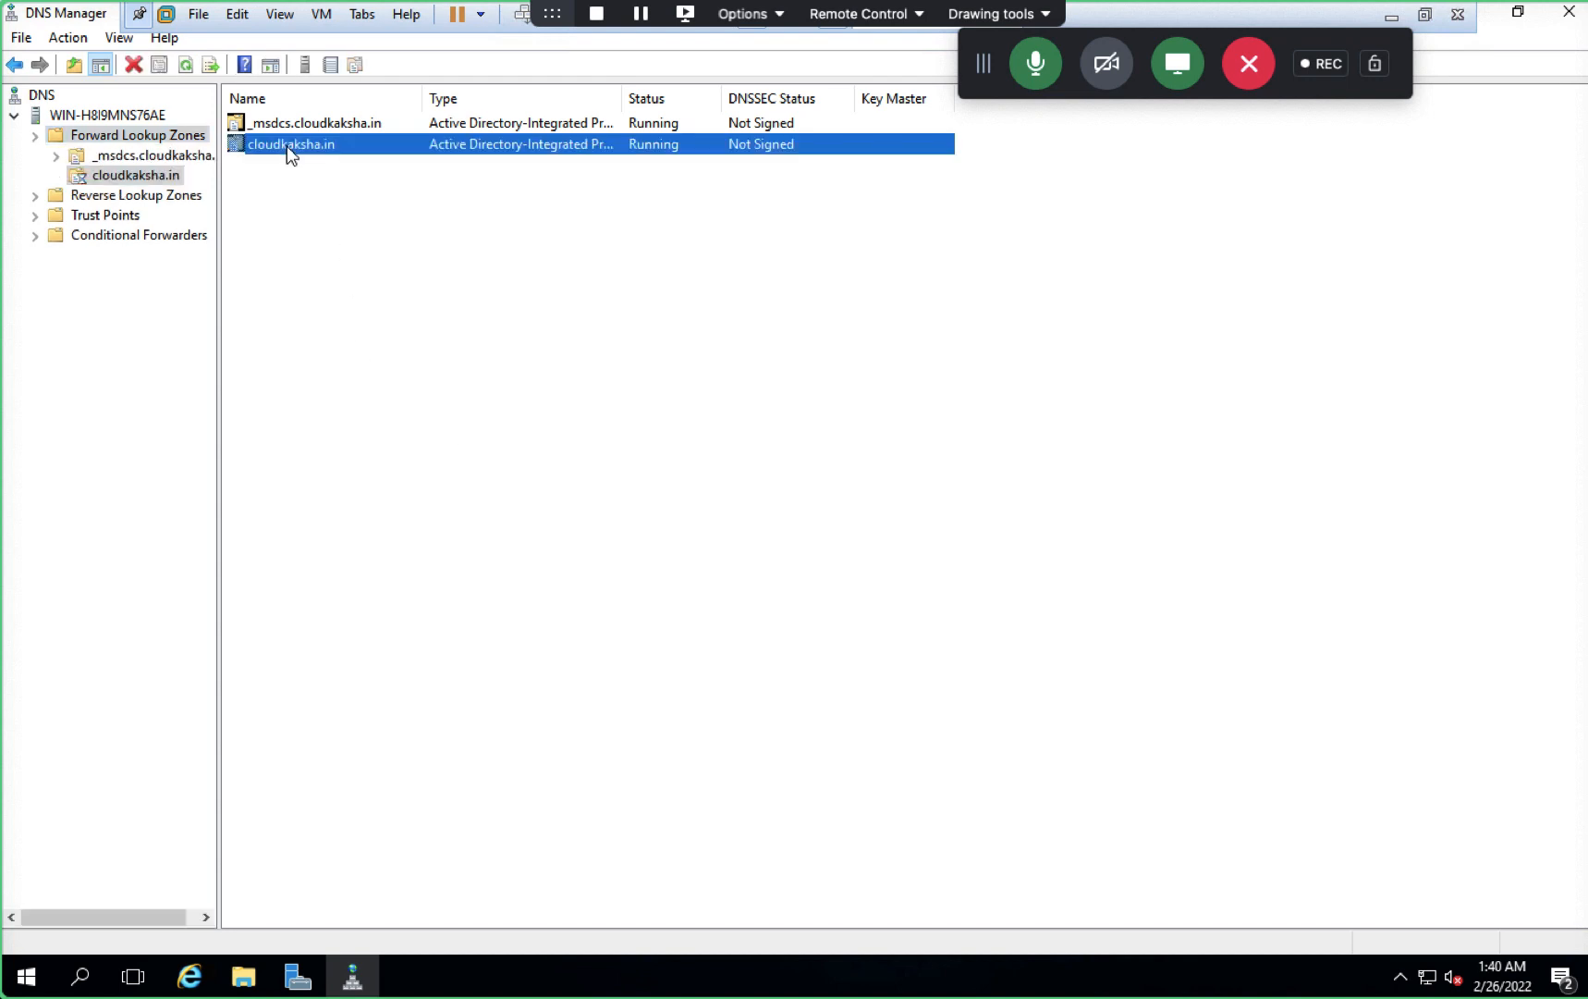
right_click(337, 519)
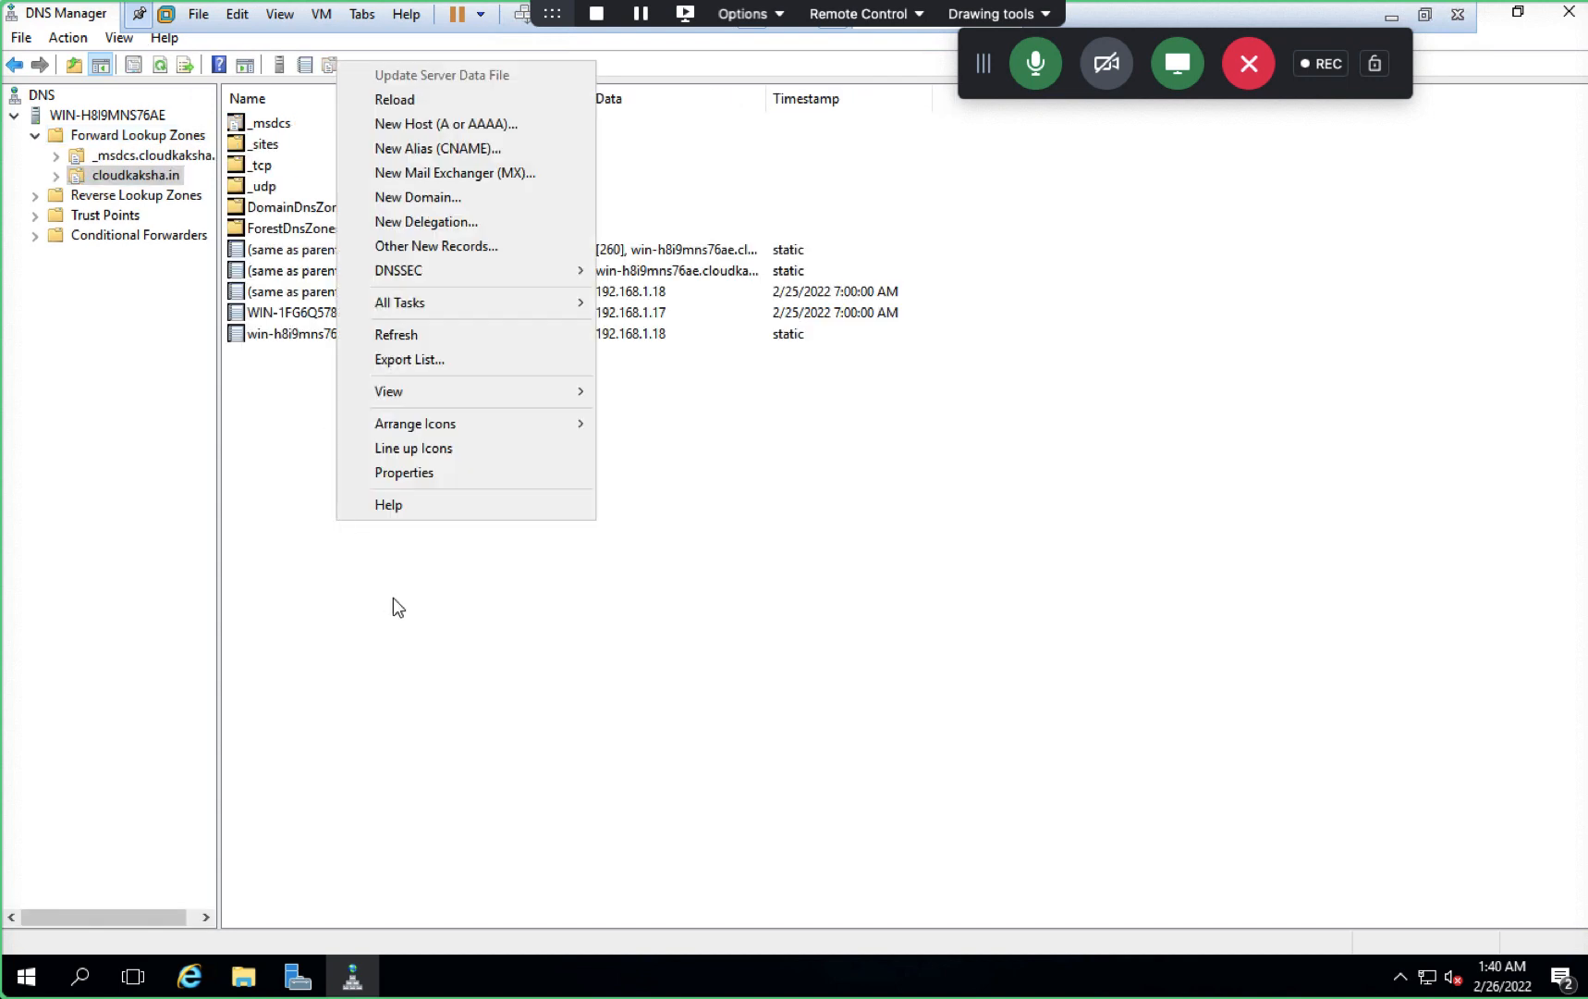
left_click(407, 334)
- Start a new host record with IP 192.168.1.19 and a matching PTR record ticked
right_click(420, 500)
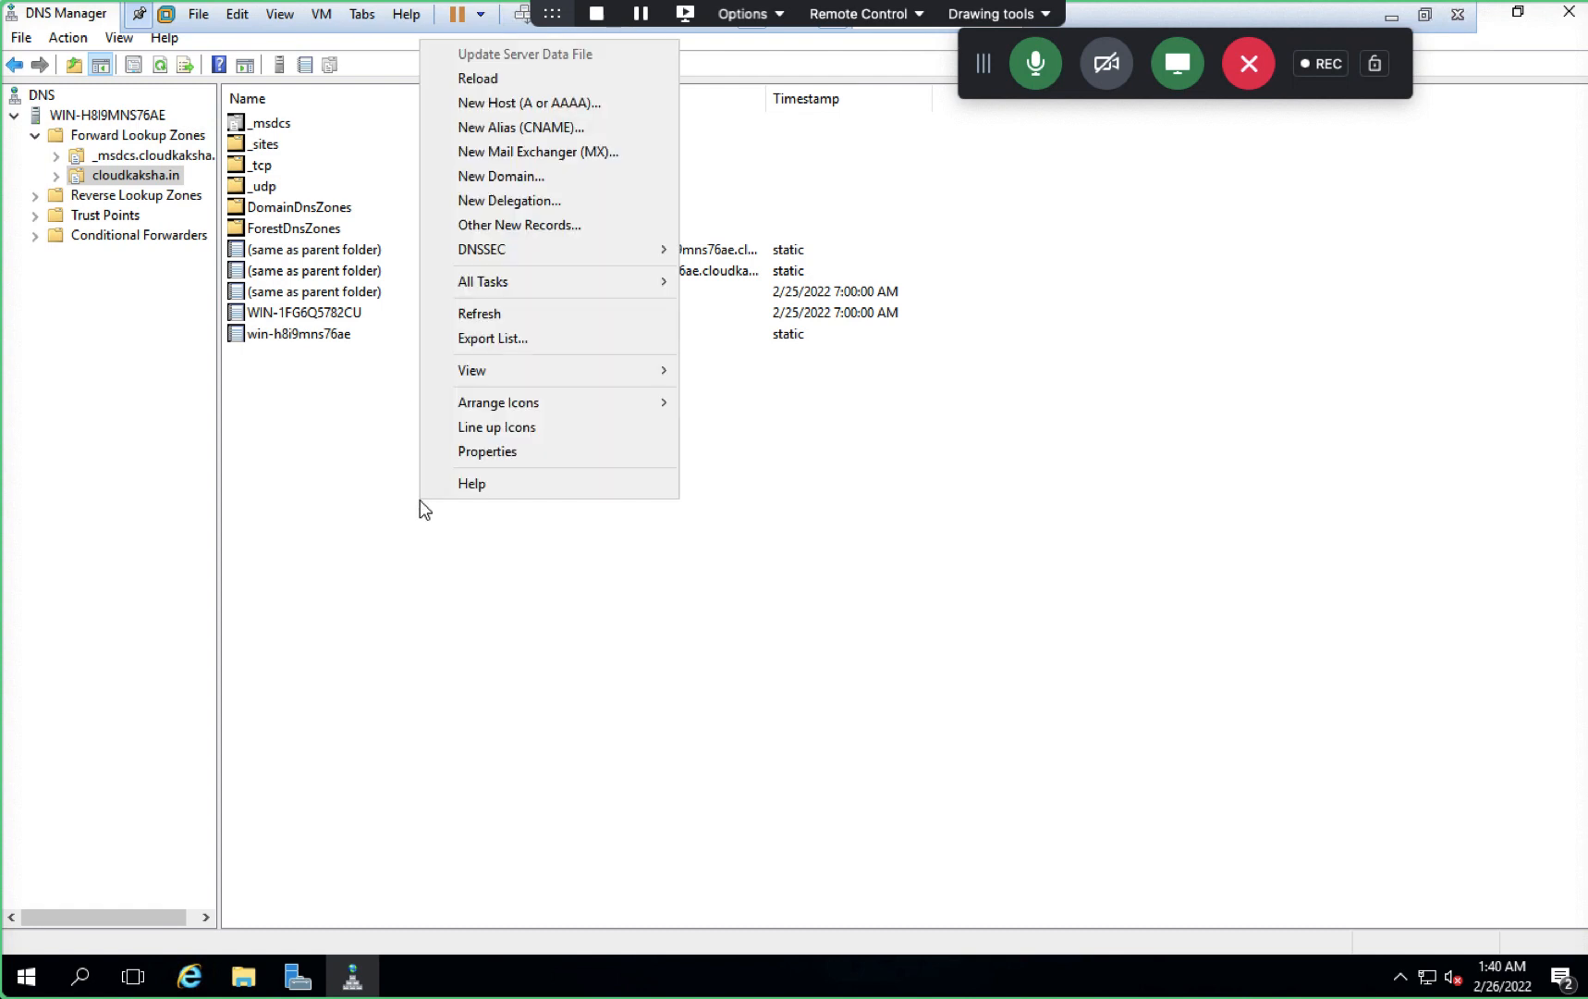
left_click(490, 314)
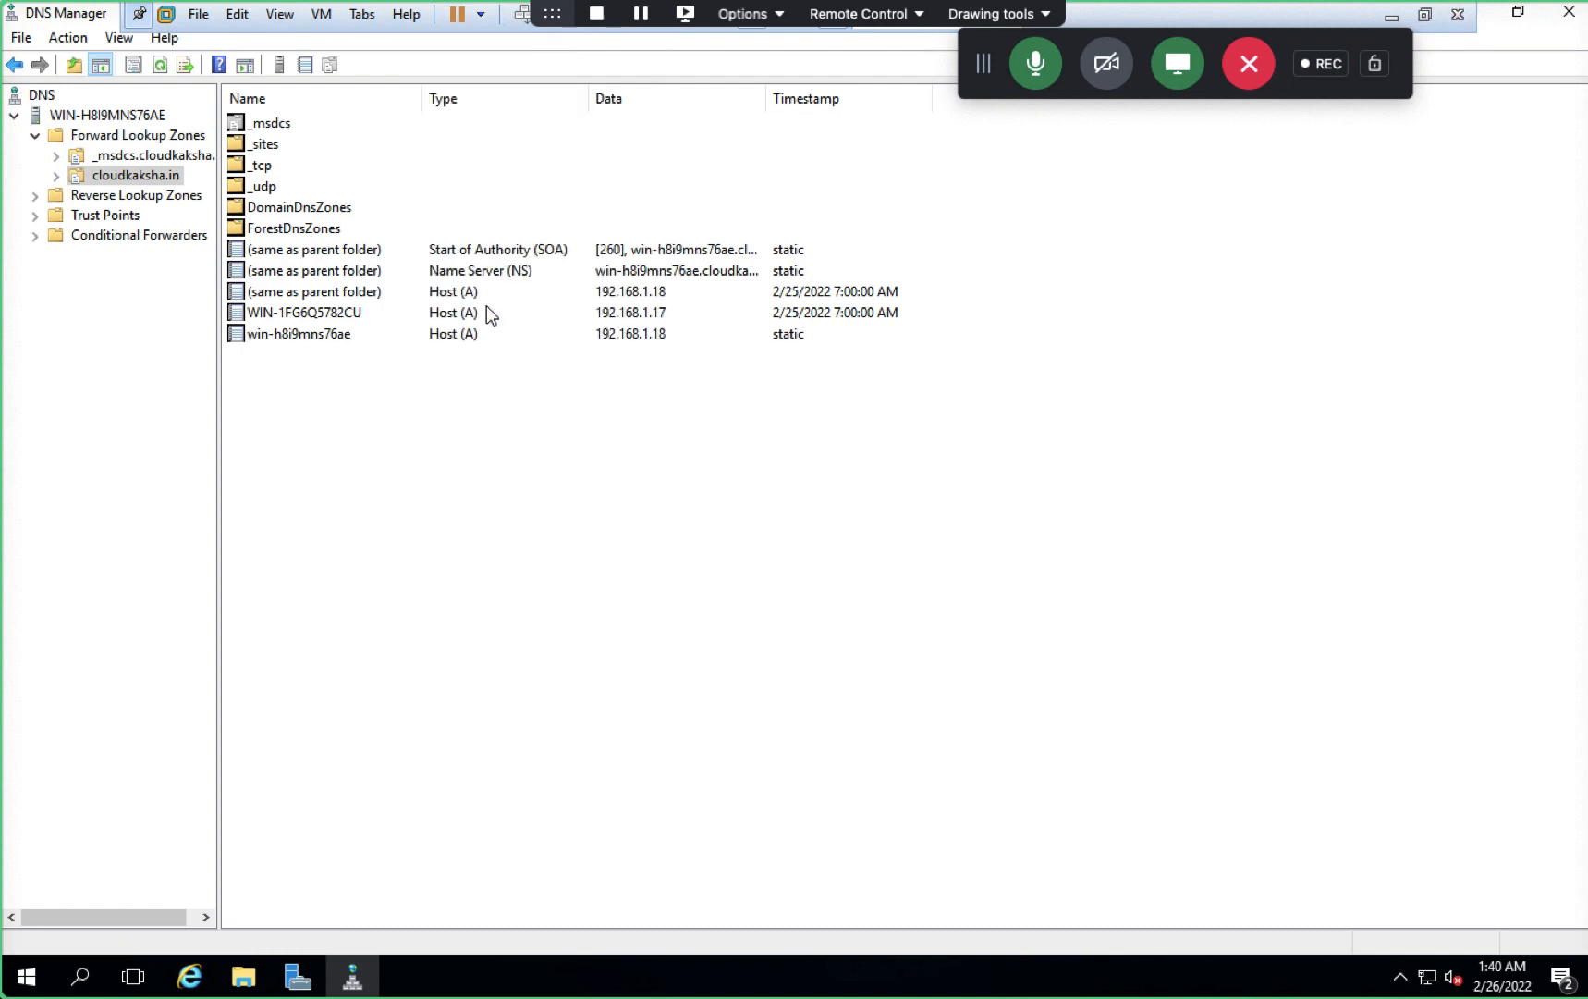
right_click(441, 455)
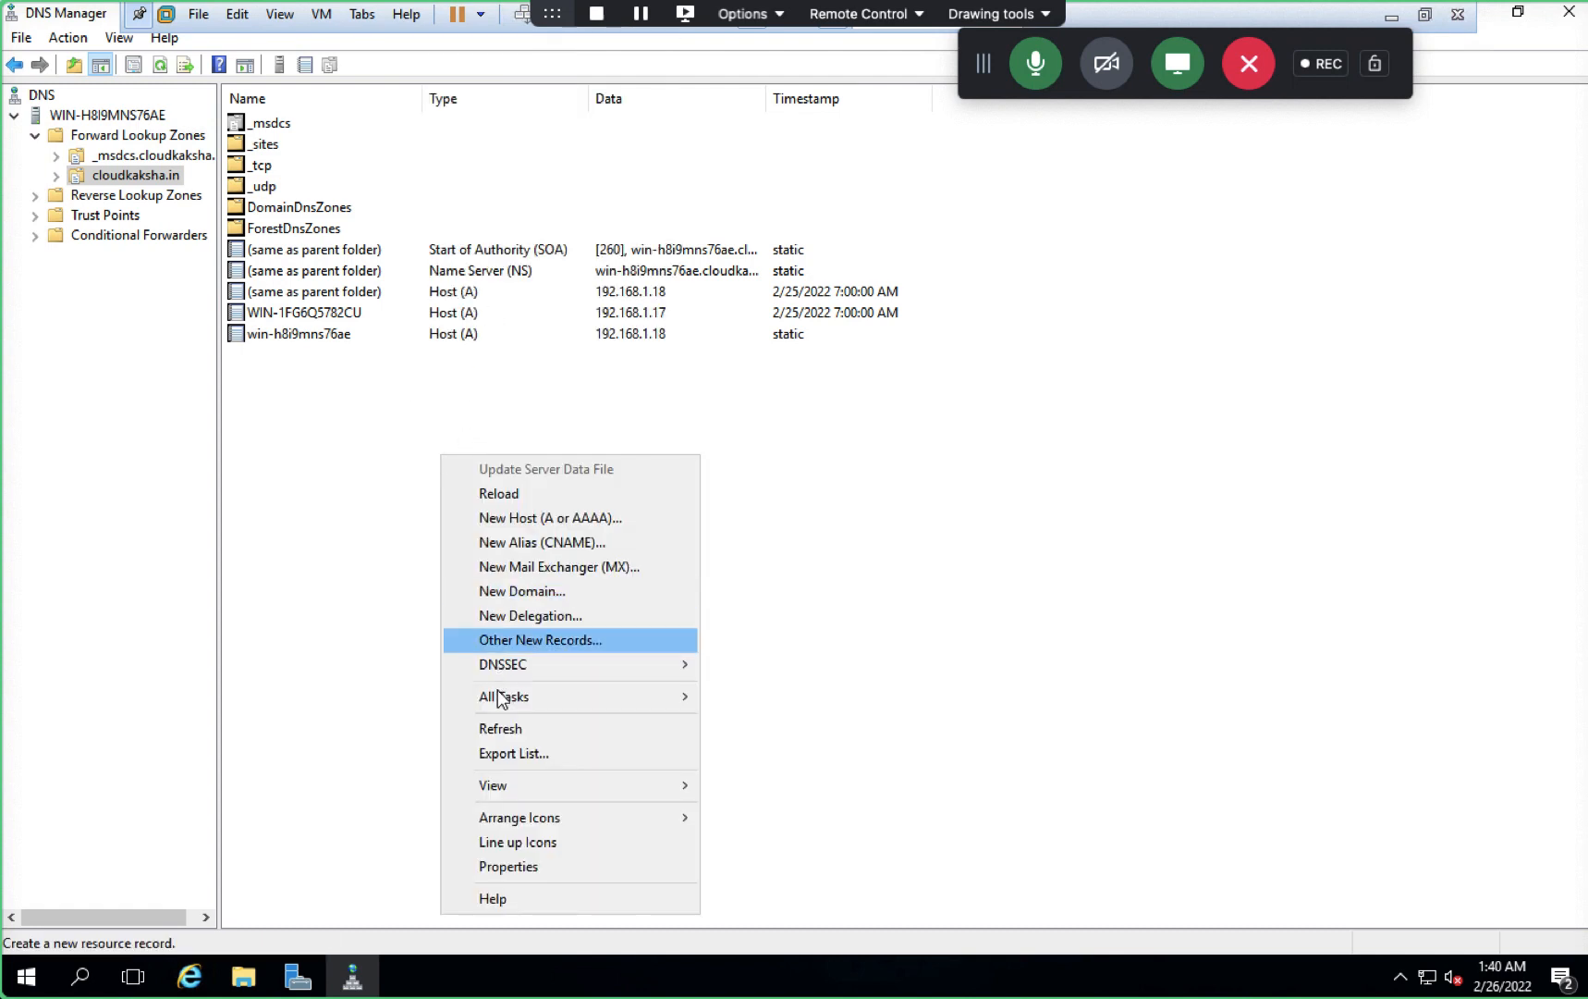
left_click(539, 518)
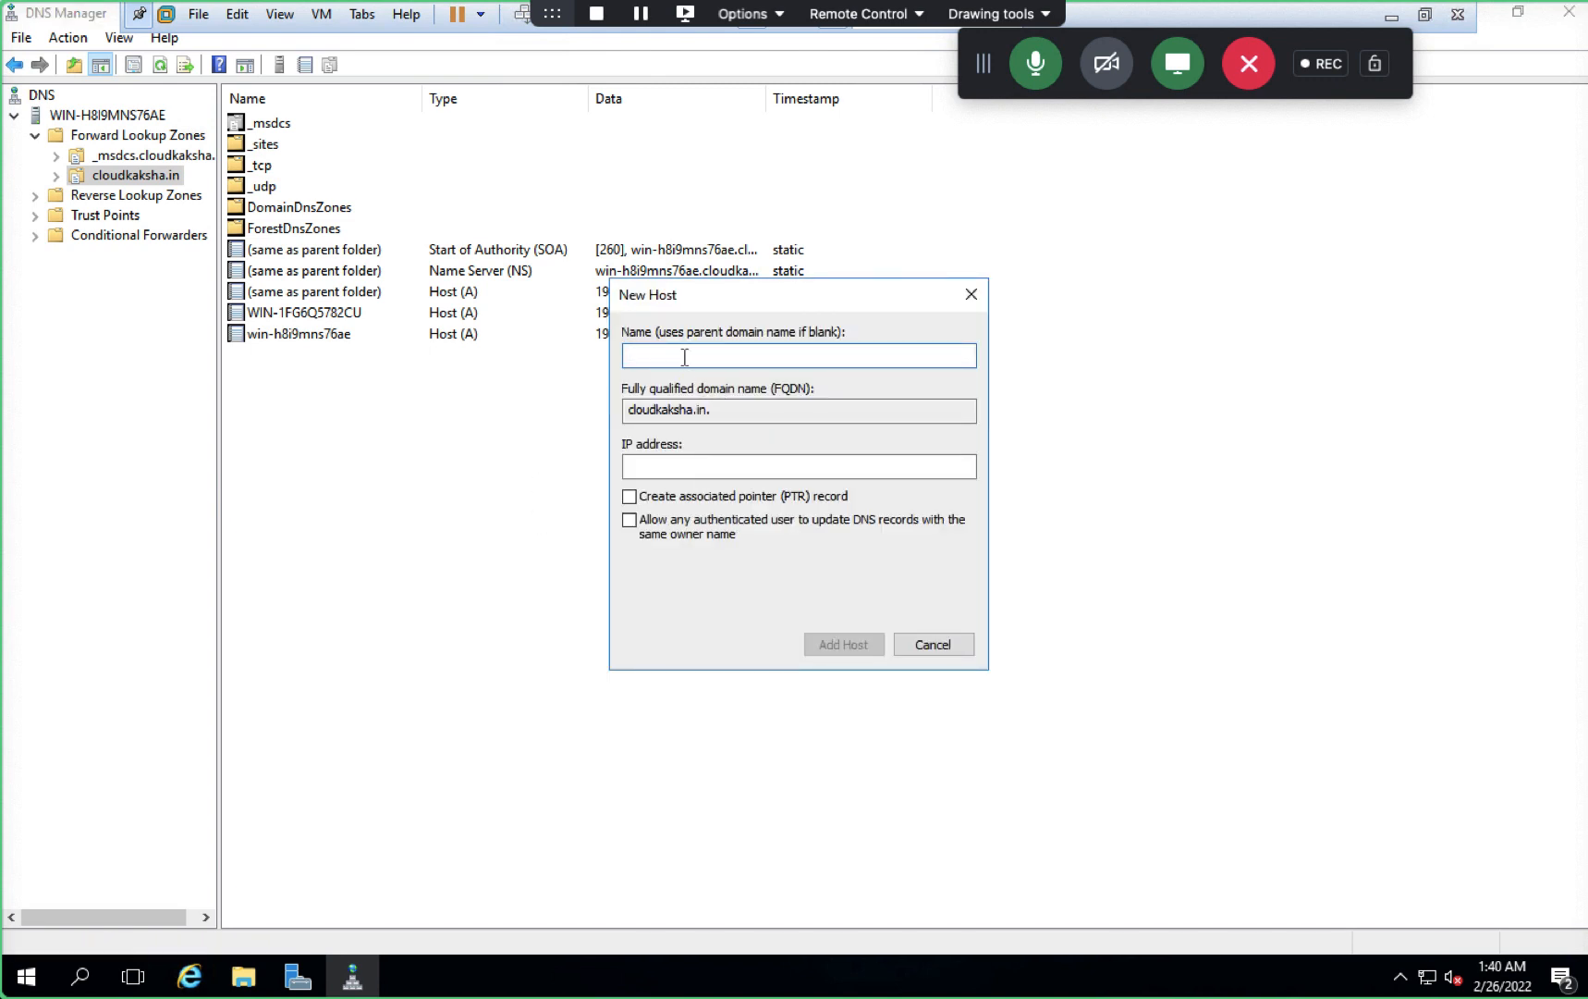
key("ctrl+v")
left_click(692, 465)
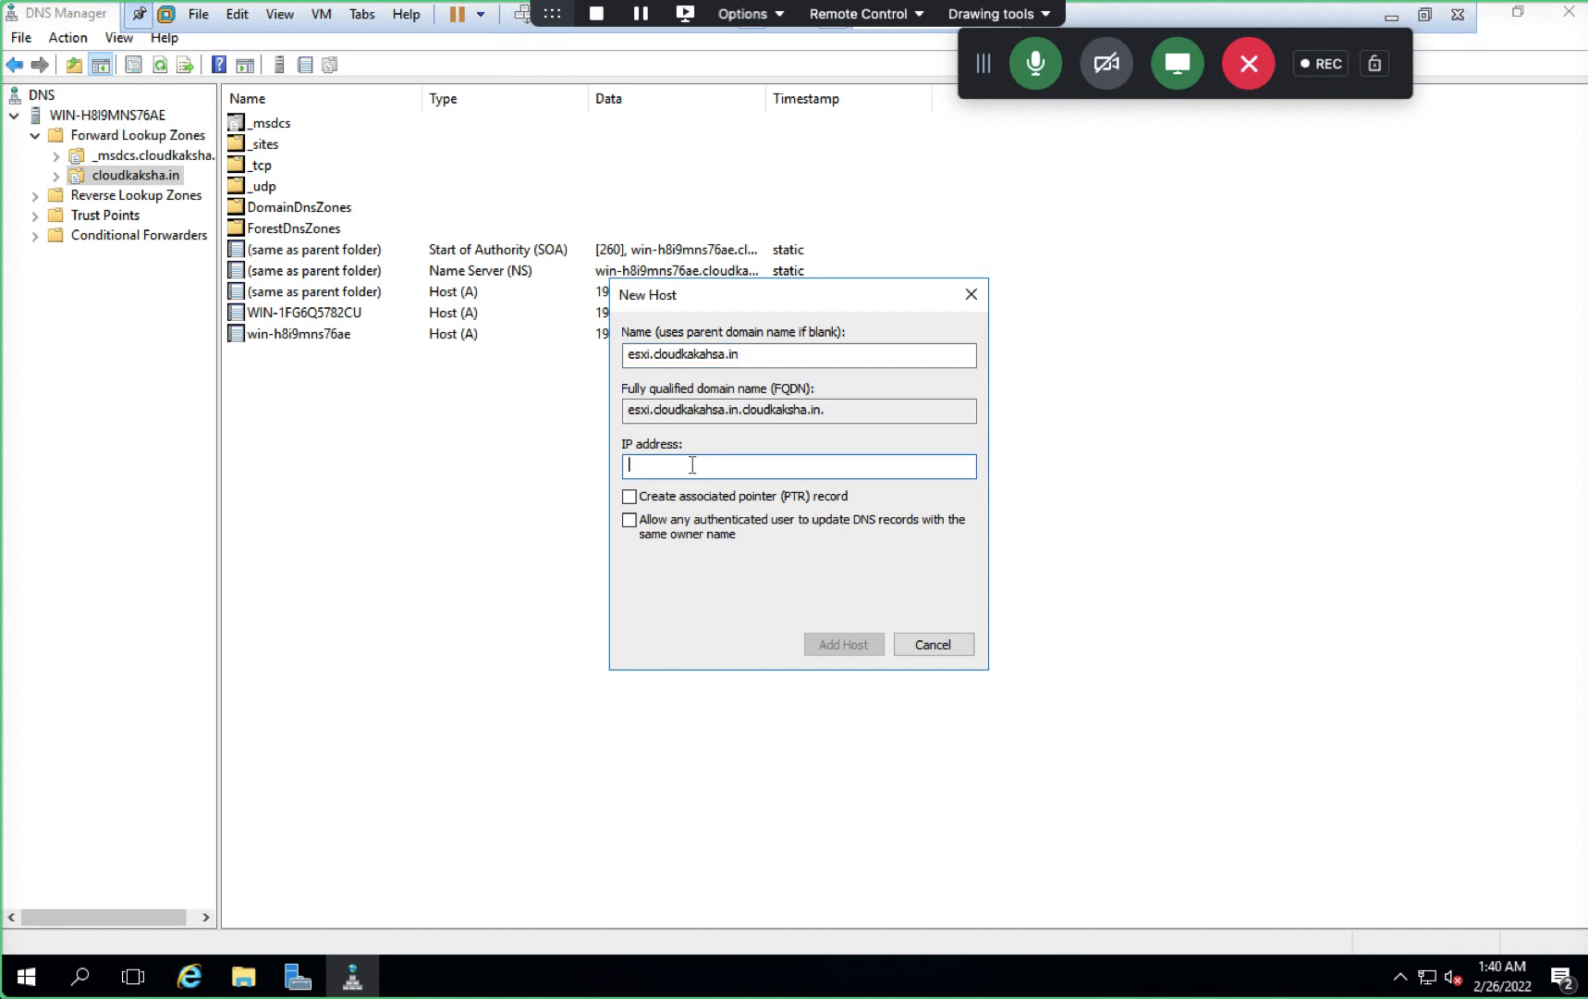
type("192.168.1.19")
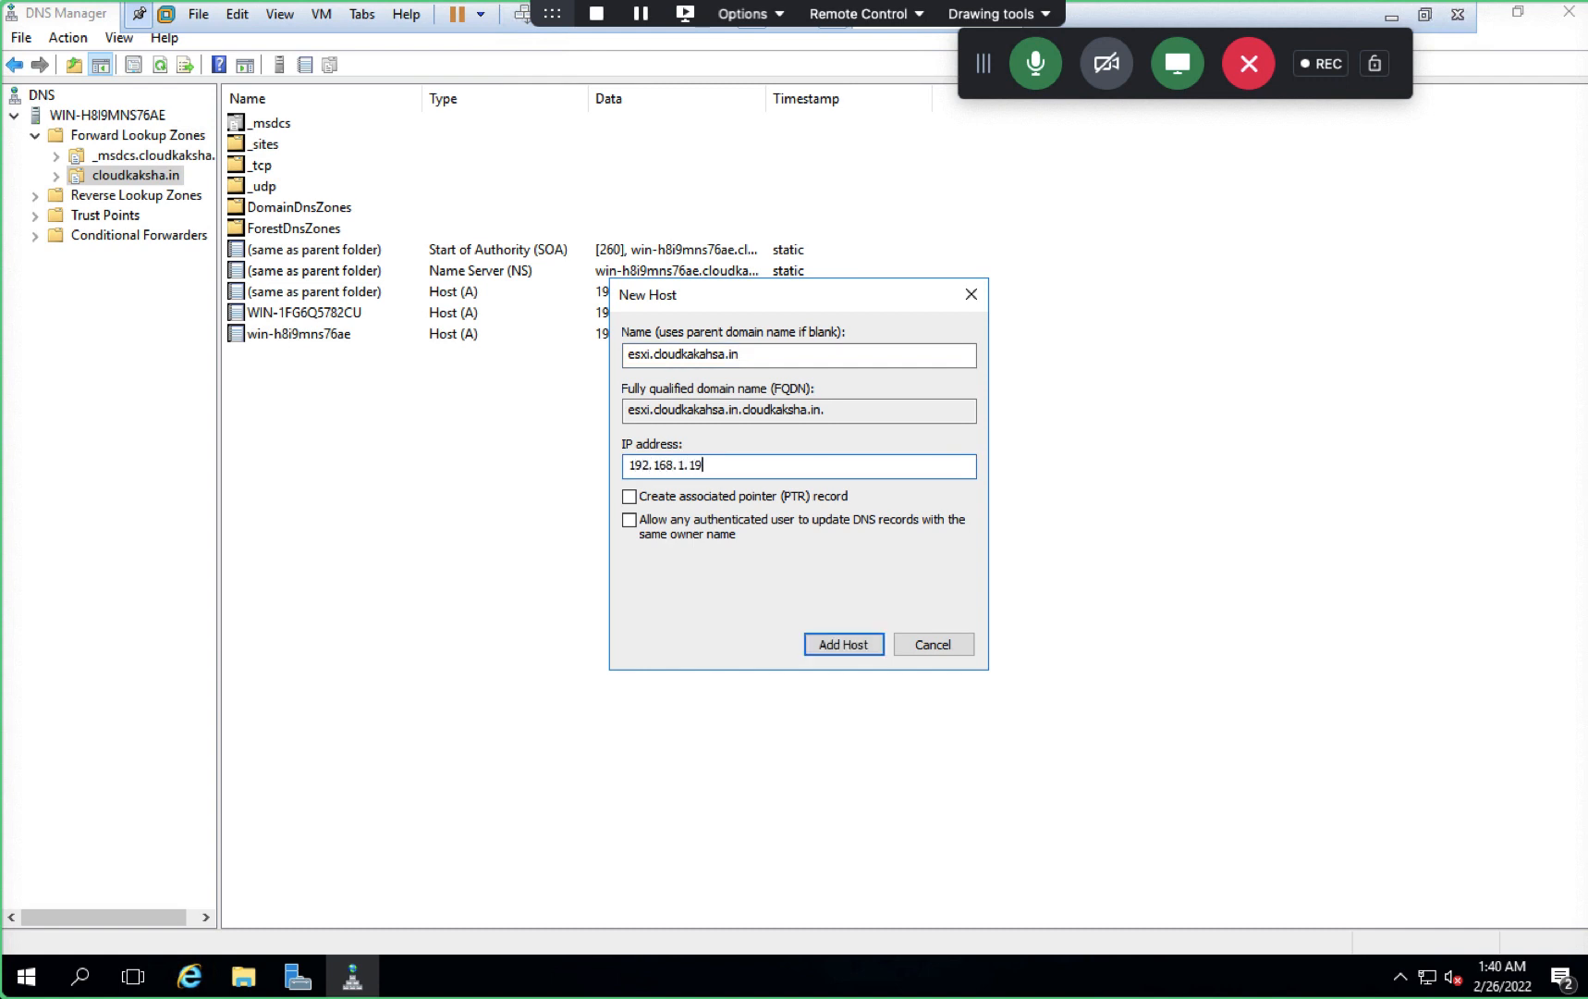
left_click(630, 497)
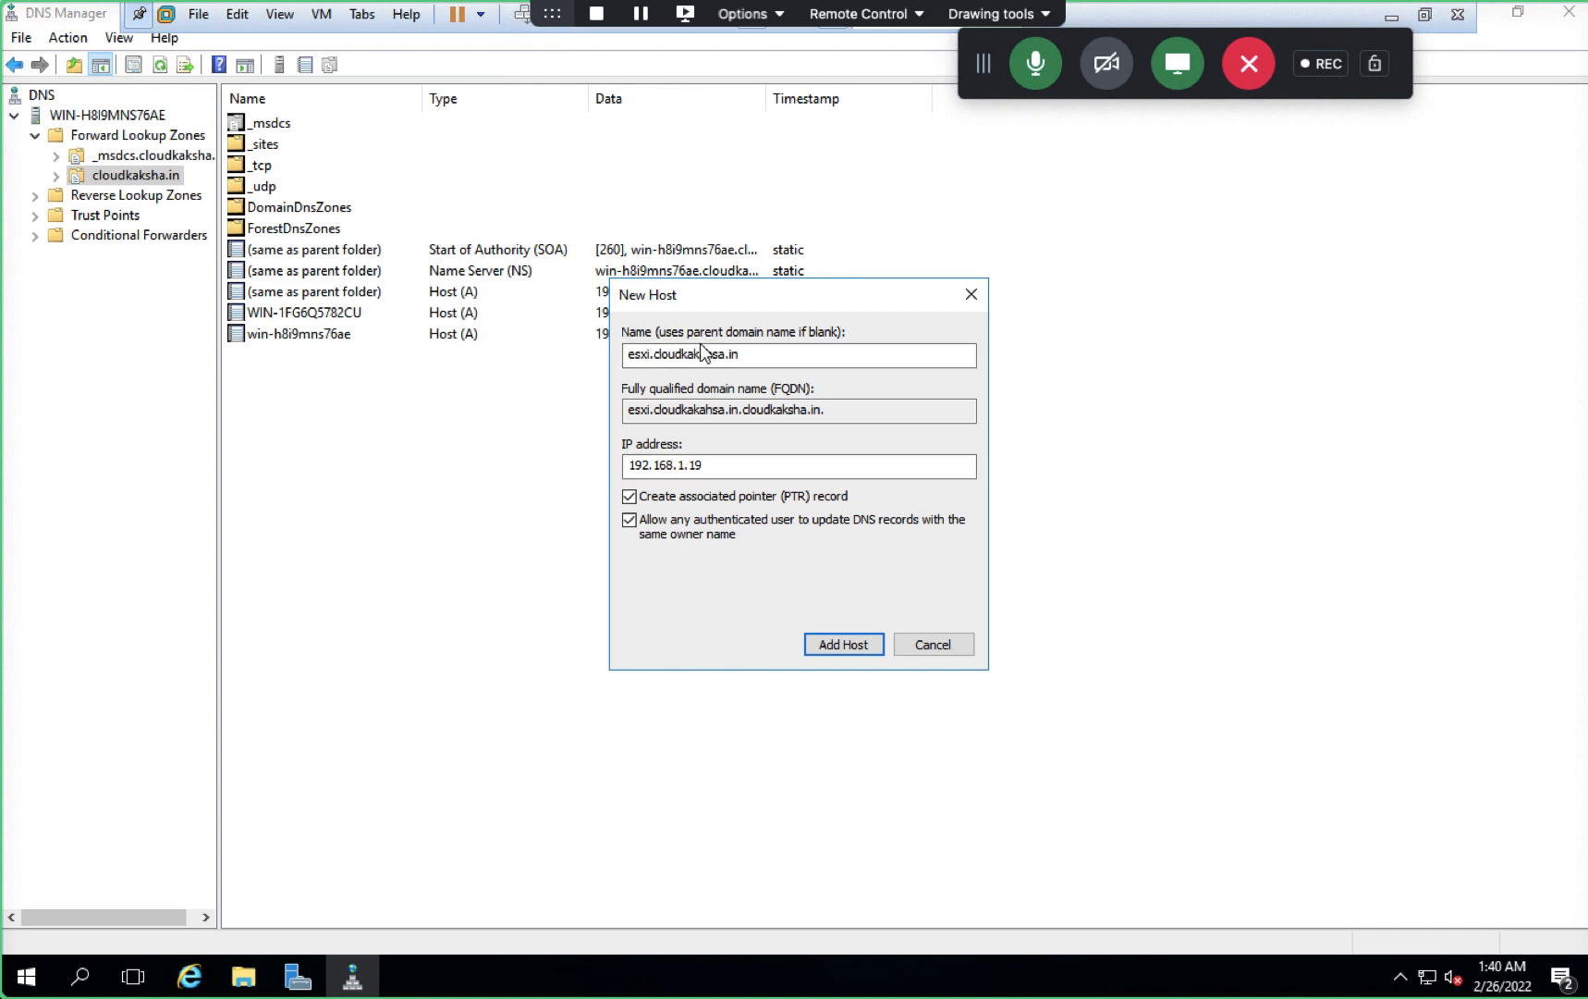
- Trim the host name to esxi and add the record
left_click(763, 348)
key("BackSpace")
key("BackSpace")
key("BackSpace")
key("BackSpace")
key("BackSpace")
key("BackSpace")
key("BackSpace")
key("BackSpace")
key("BackSpace")
key("BackSpace")
key("BackSpace")
key("BackSpace")
key("BackSpace")
key("BackSpace")
key("BackSpace")
key("BackSpace")
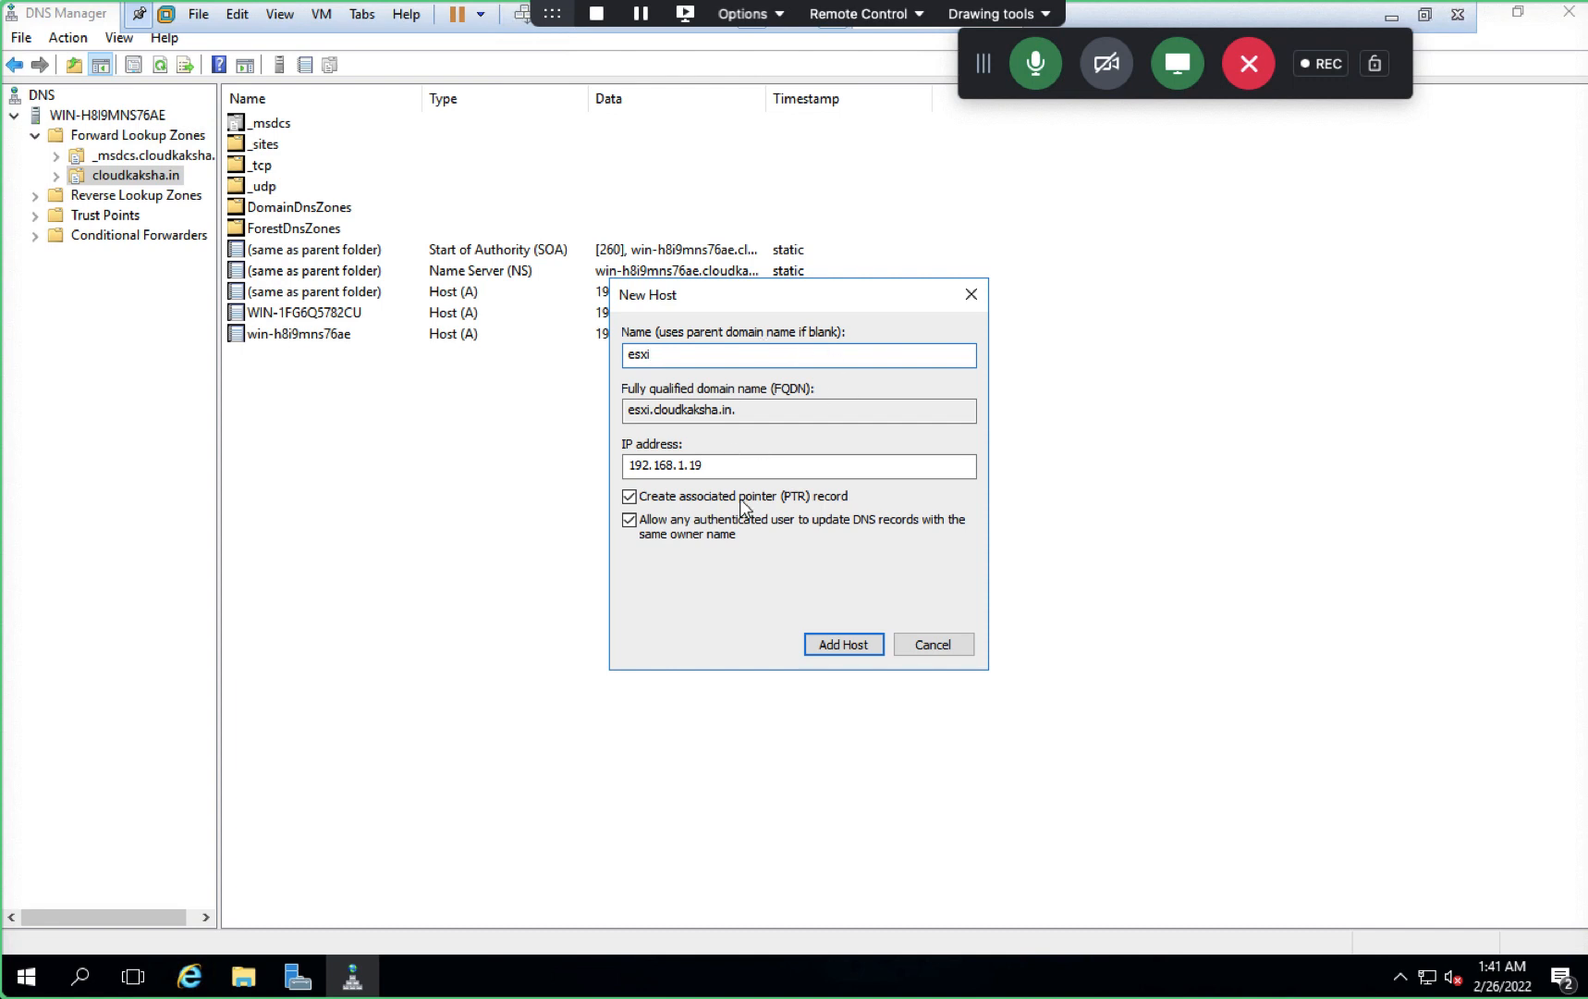
left_click(854, 654)
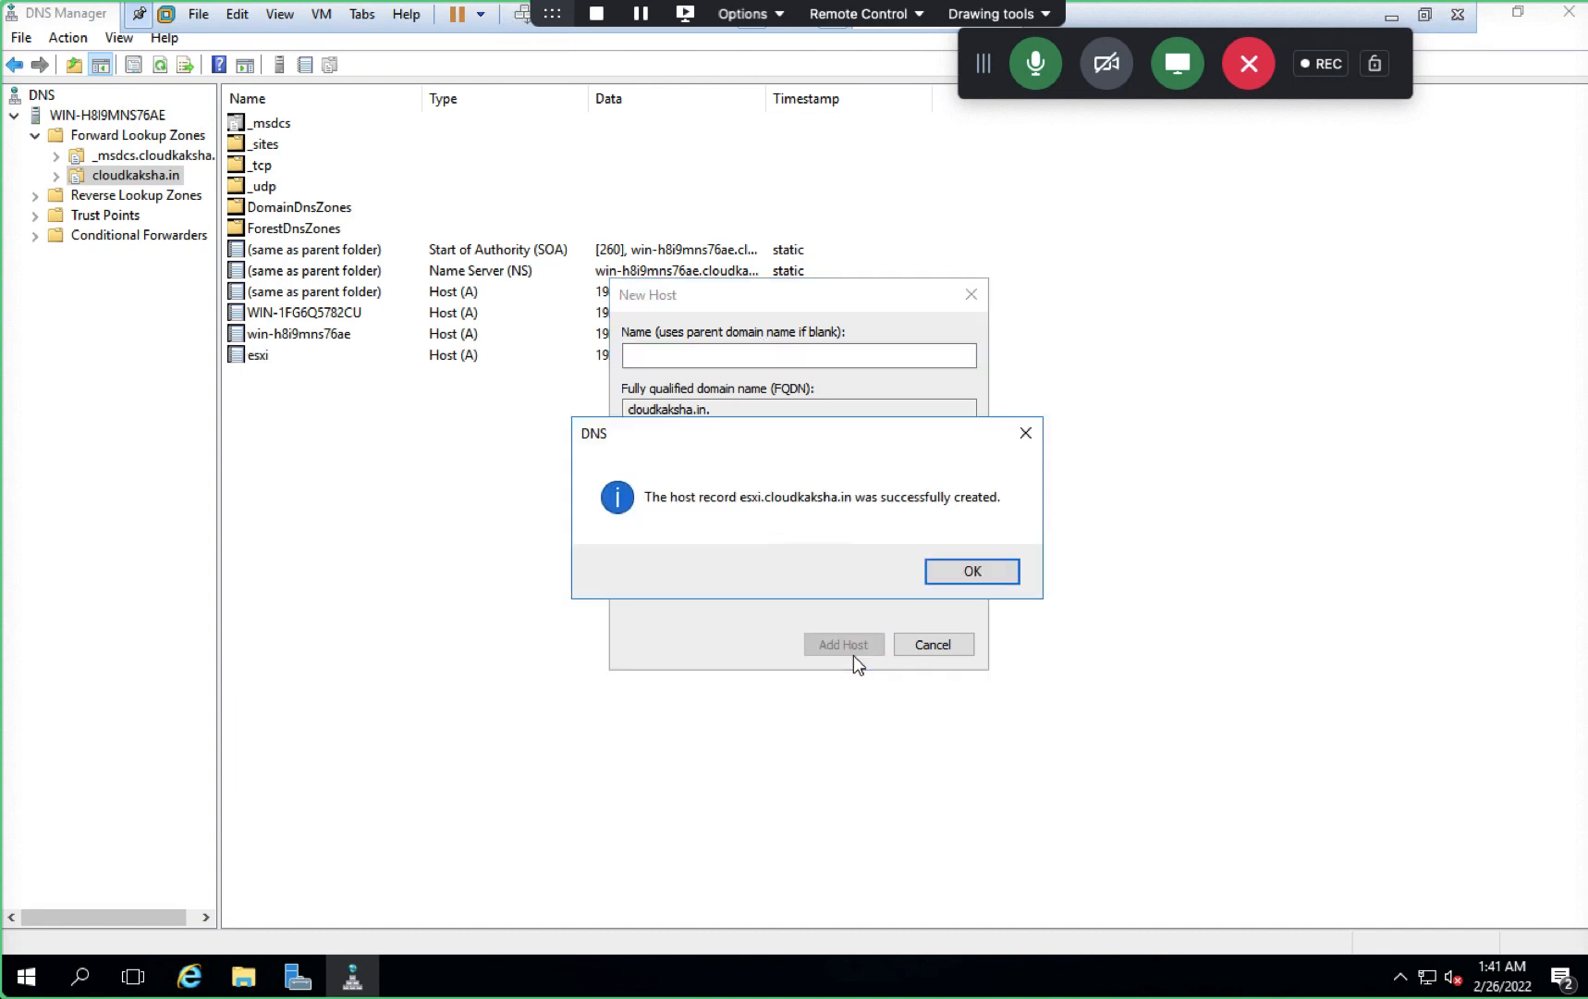
left_click(966, 572)
left_click(929, 643)
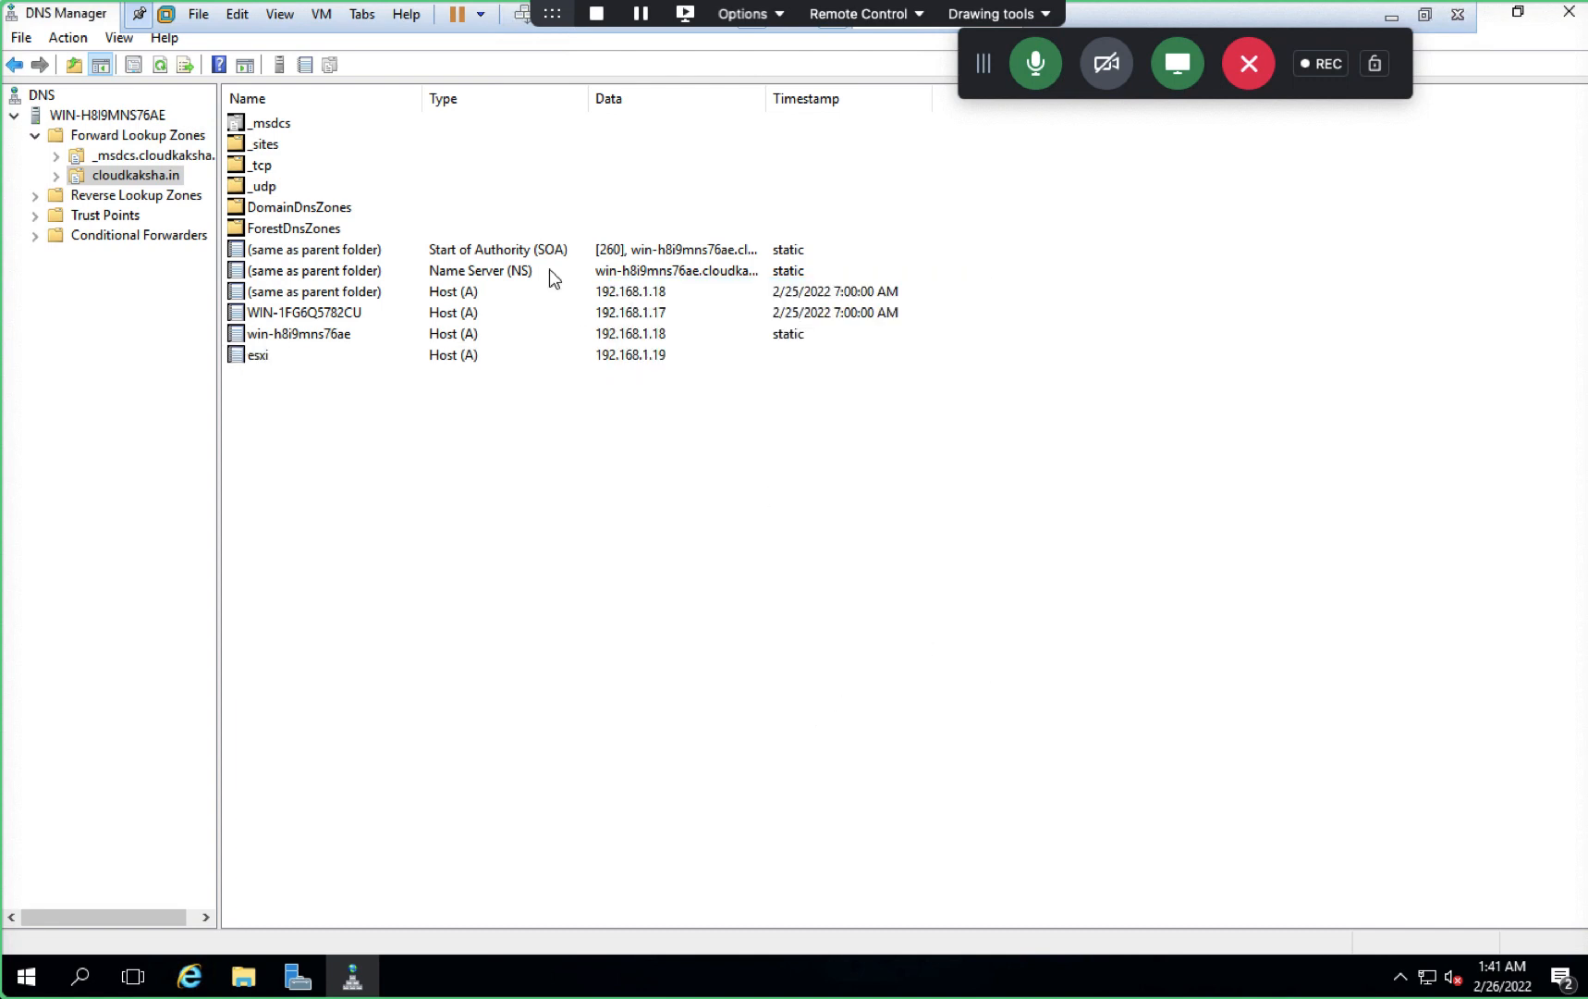
- Check the 1.168.192.in-addr.arpa zone for the 192.168.1.19 pointer, then close DNS Manager and Server Manager
left_click(155, 195)
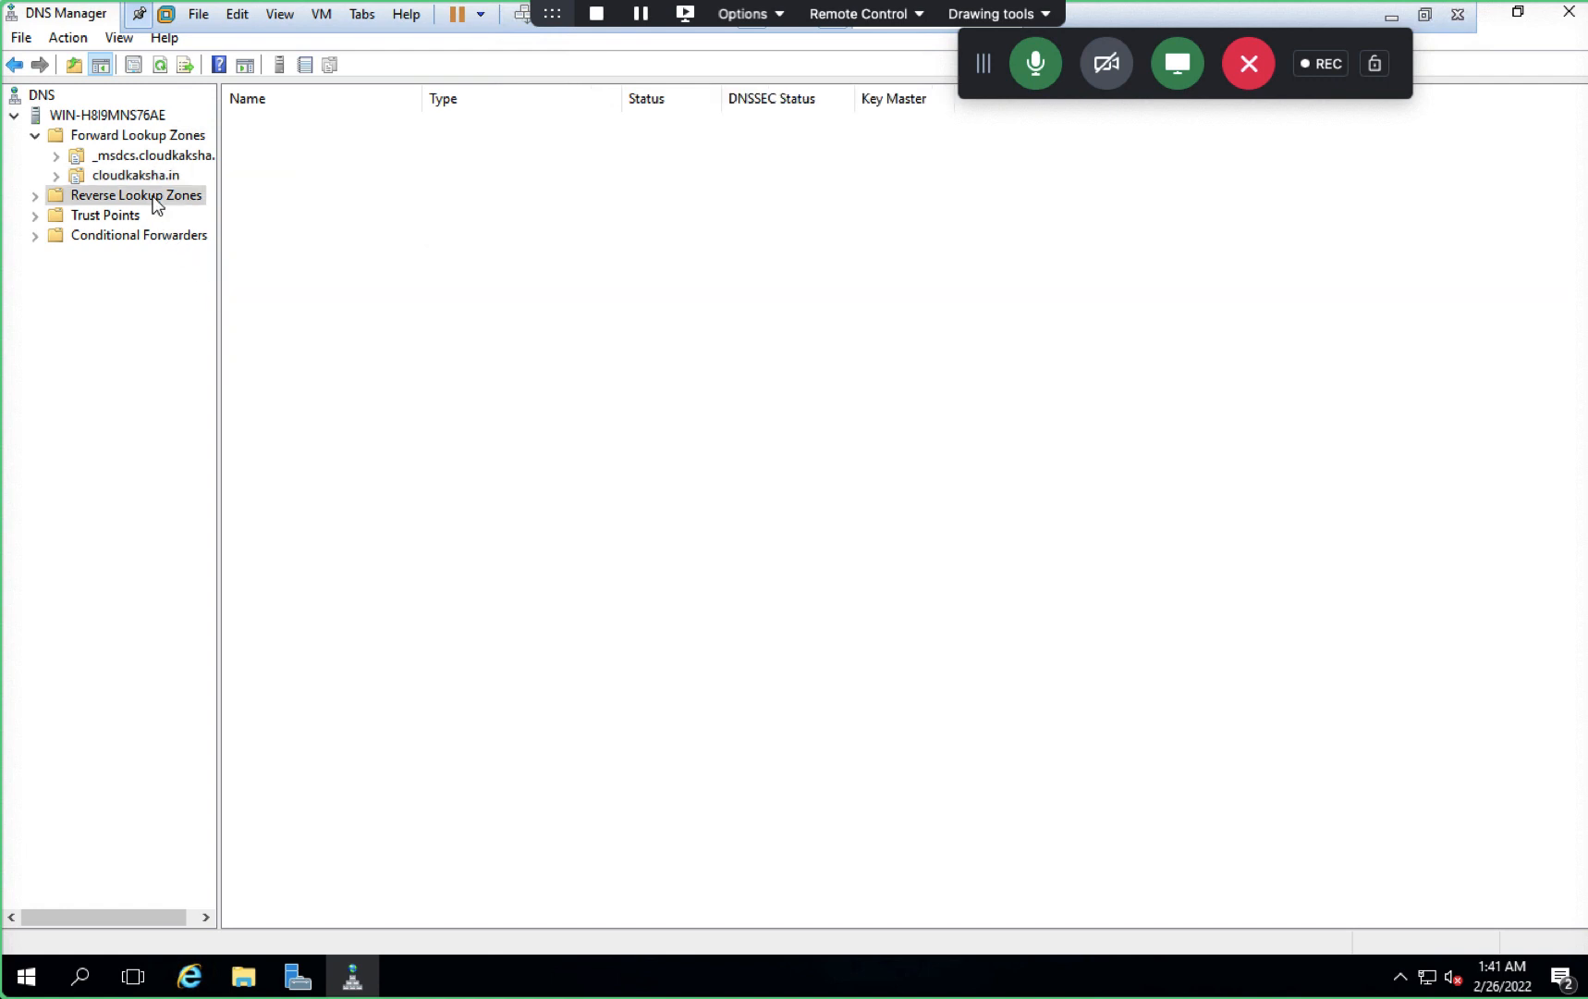
double_click(324, 125)
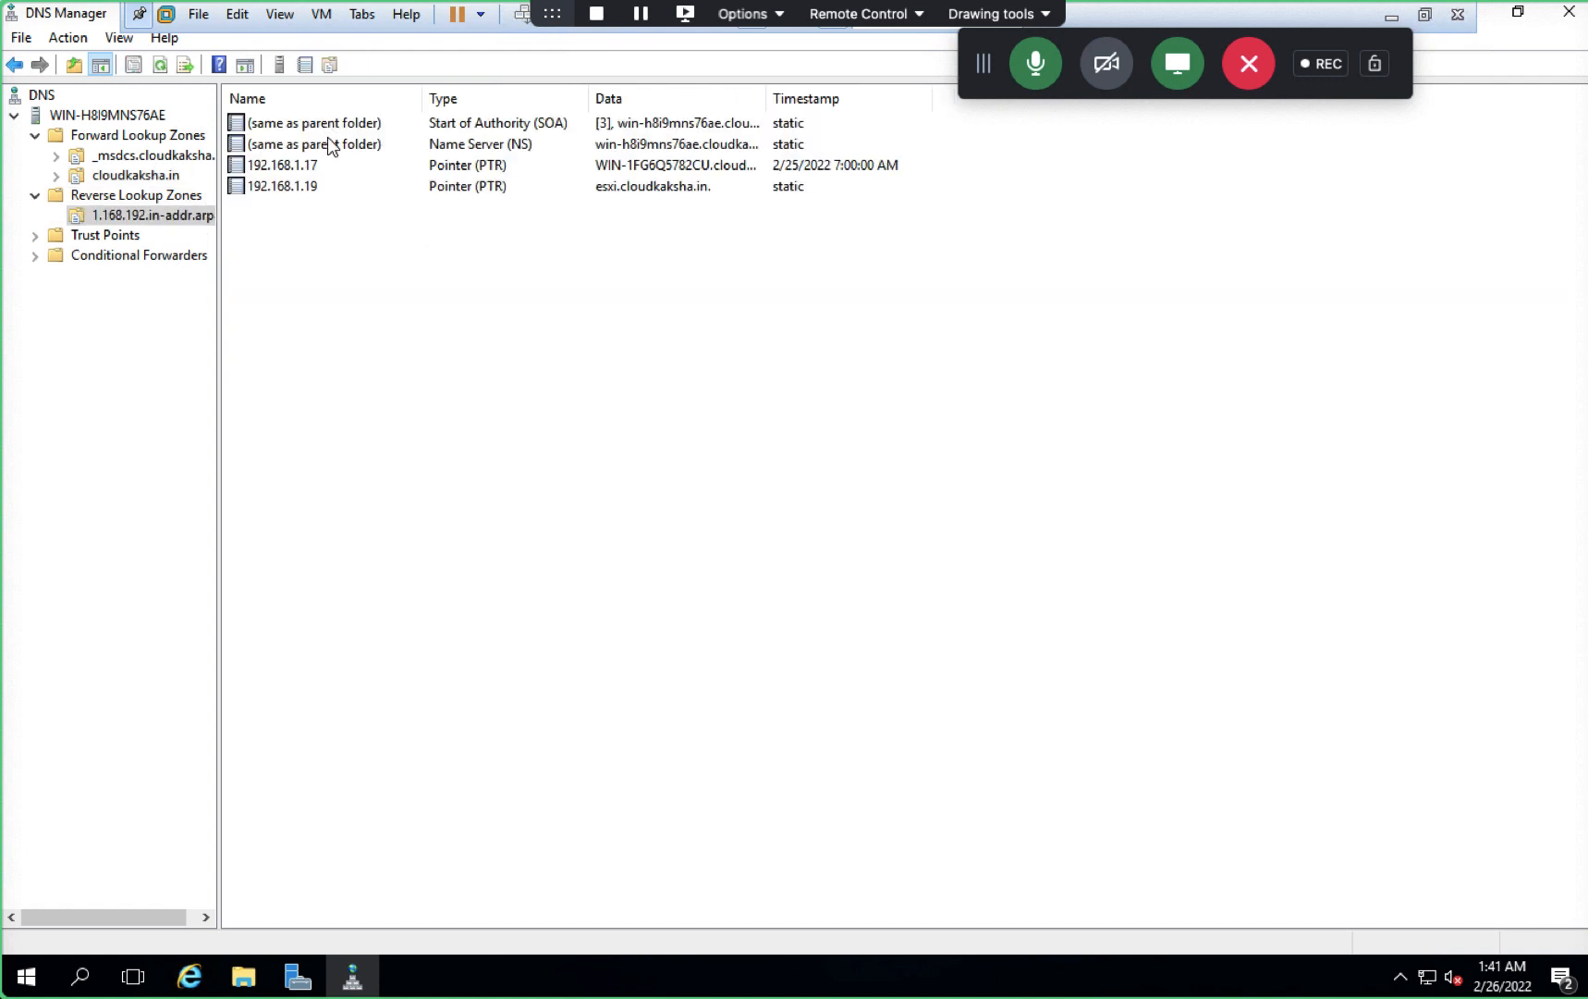
right_click(375, 305)
left_click(436, 524)
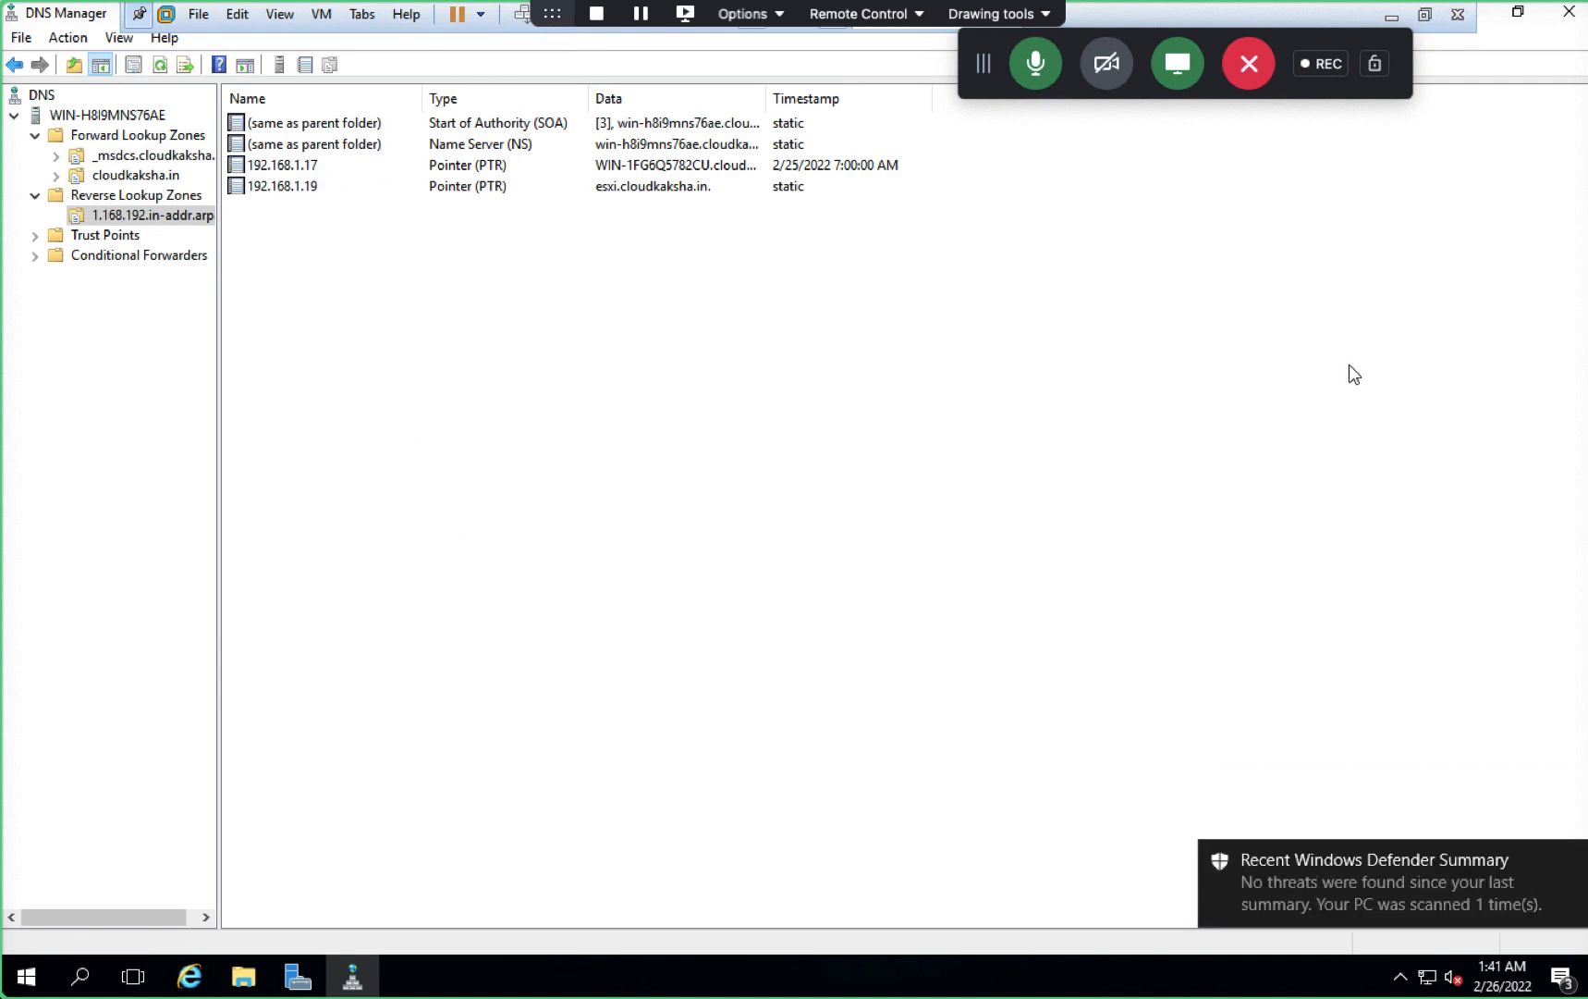
left_click(1569, 13)
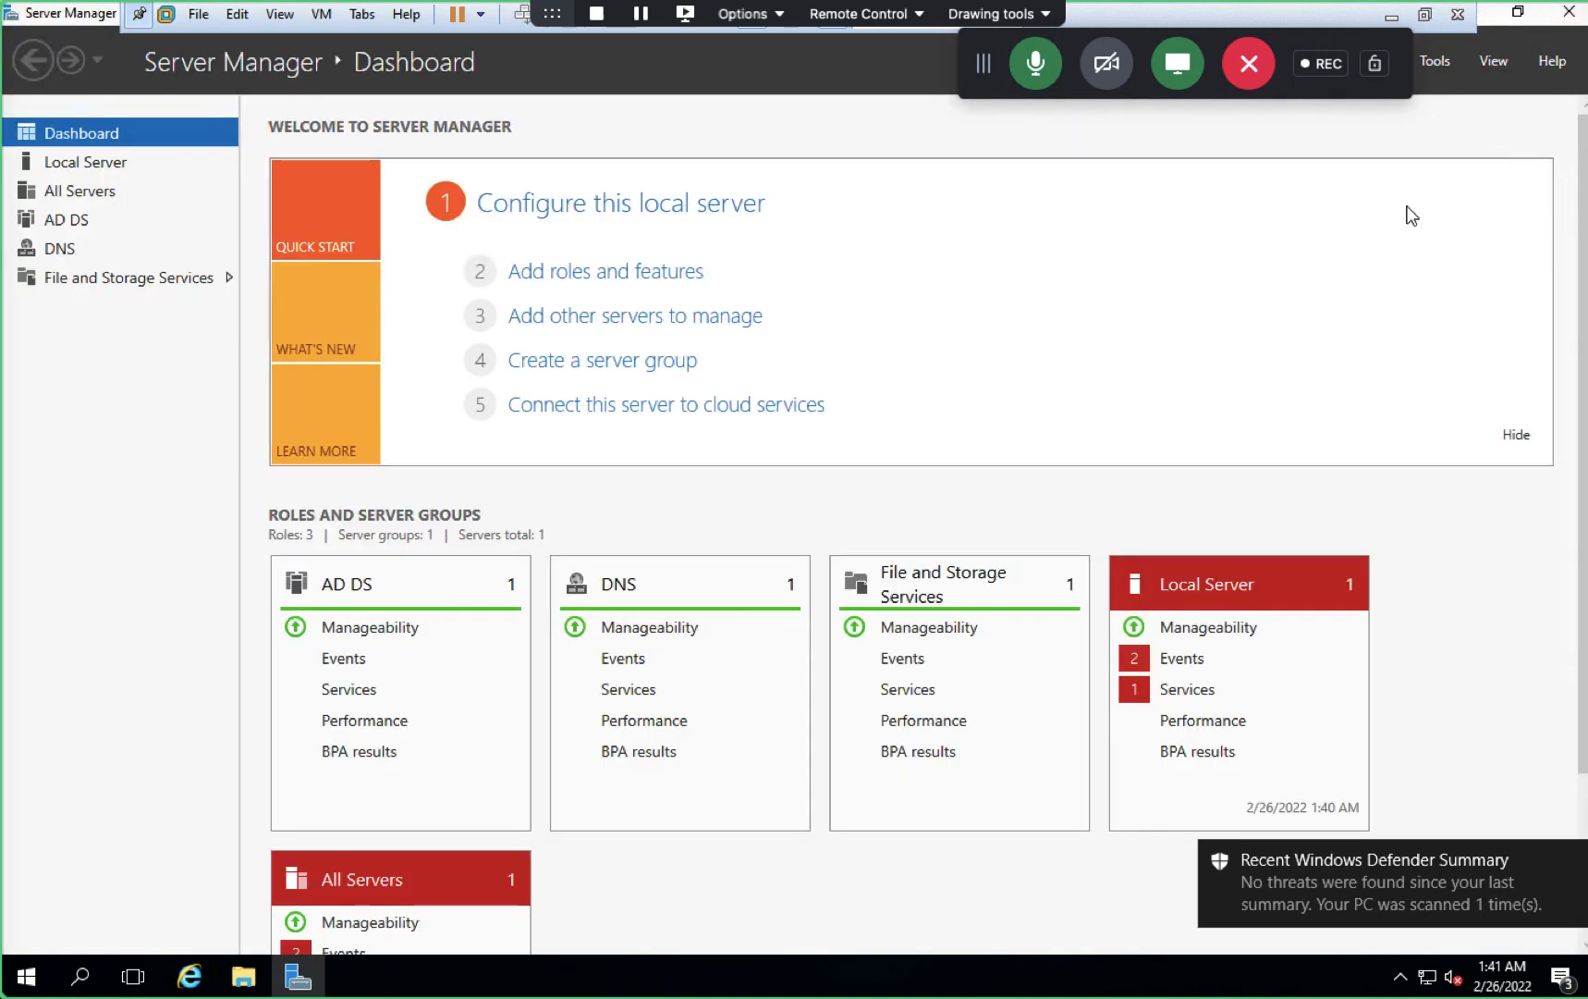
left_click(1569, 13)
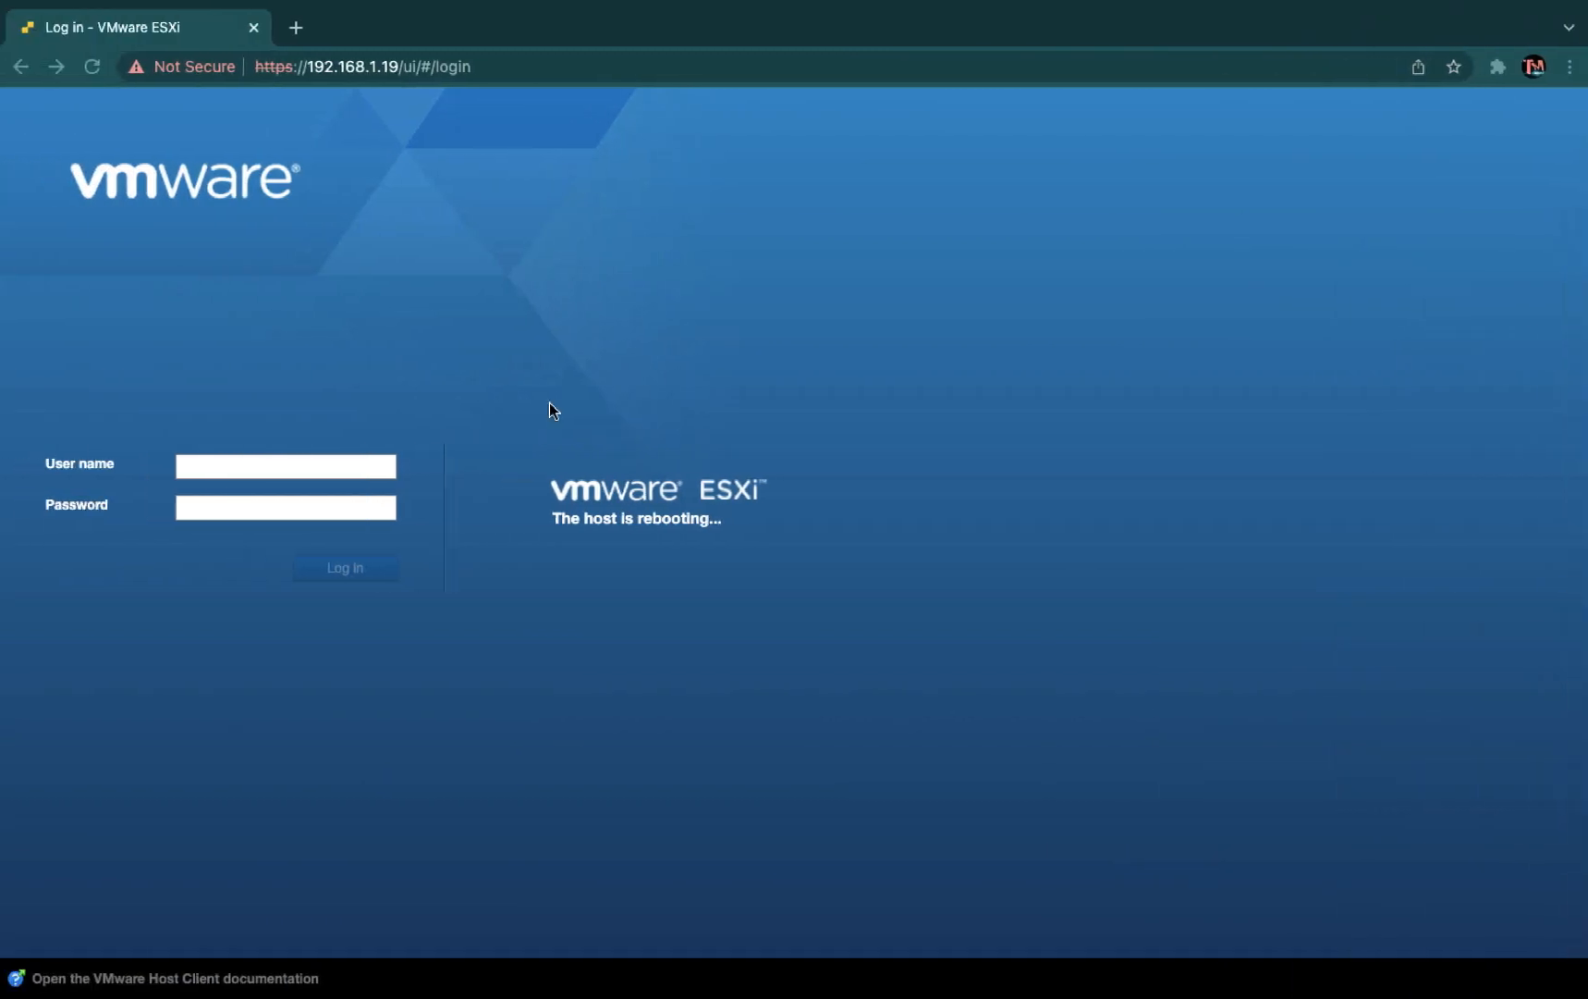
left_click(236, 466)
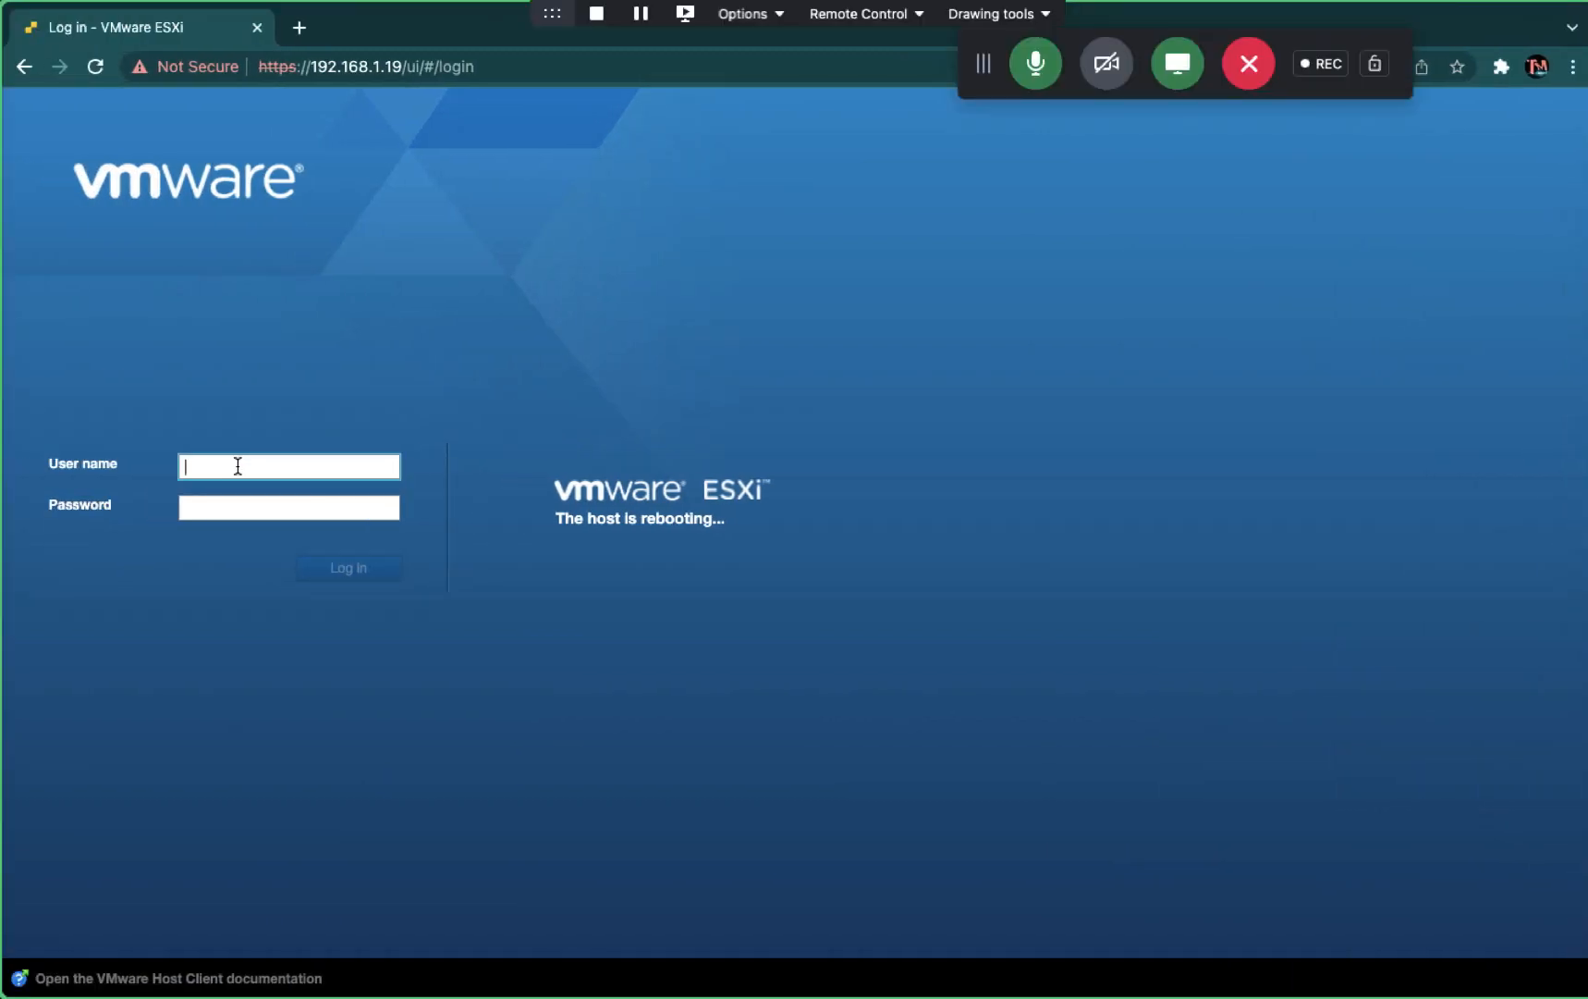
left_click(523, 65)
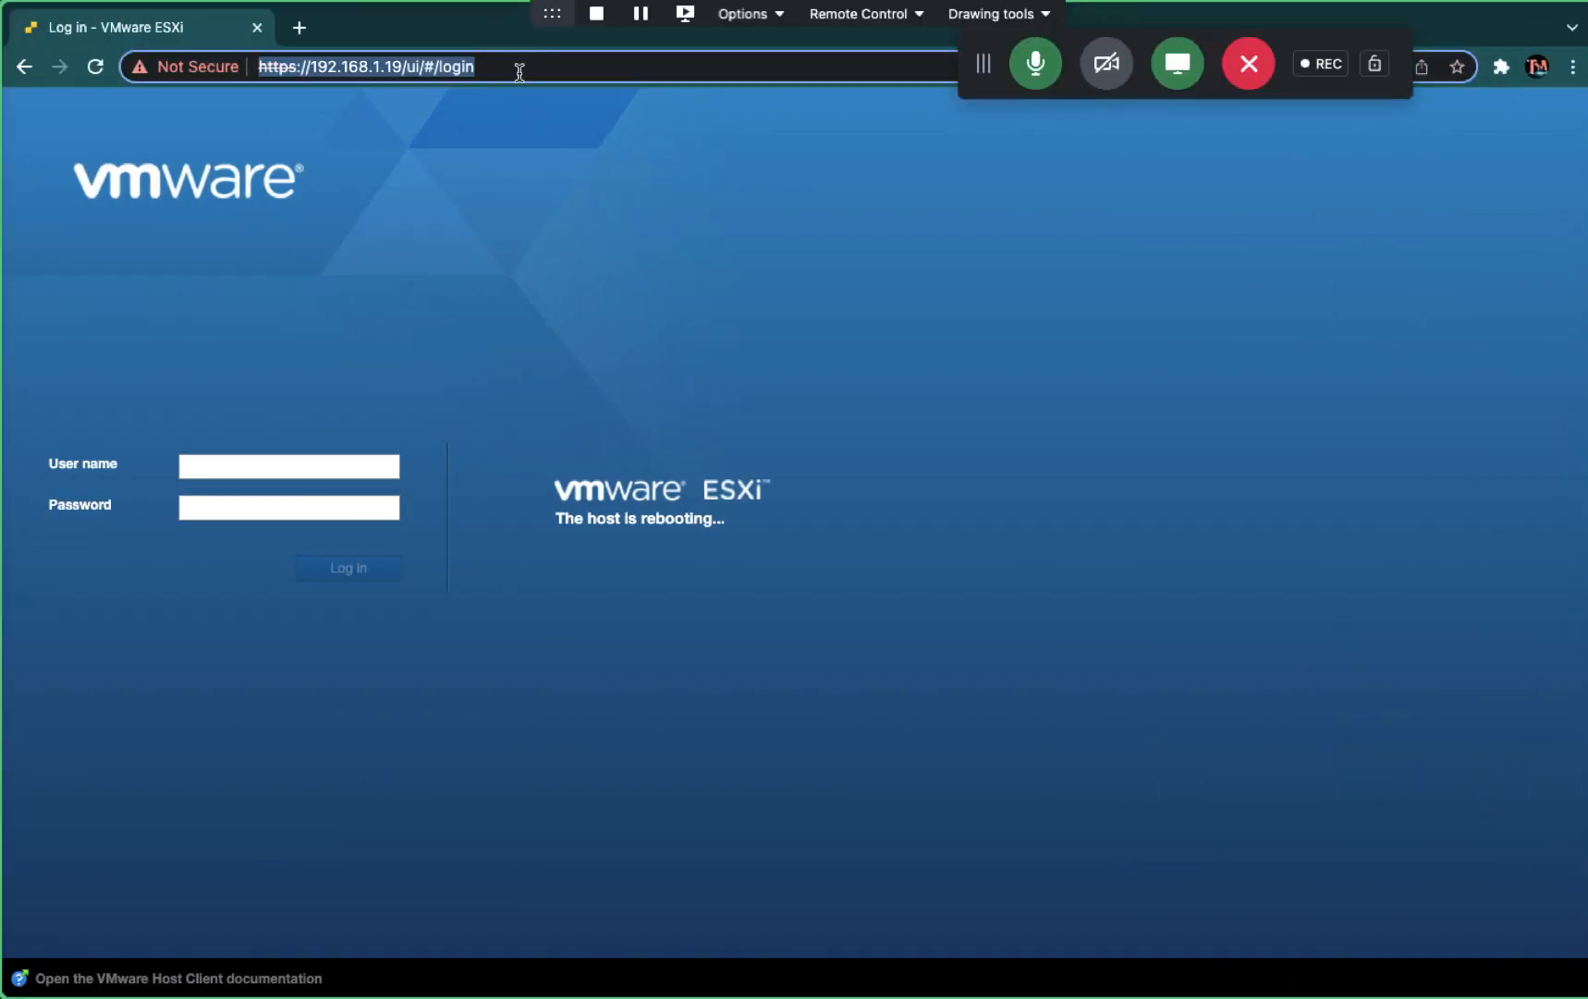
left_click(514, 68)
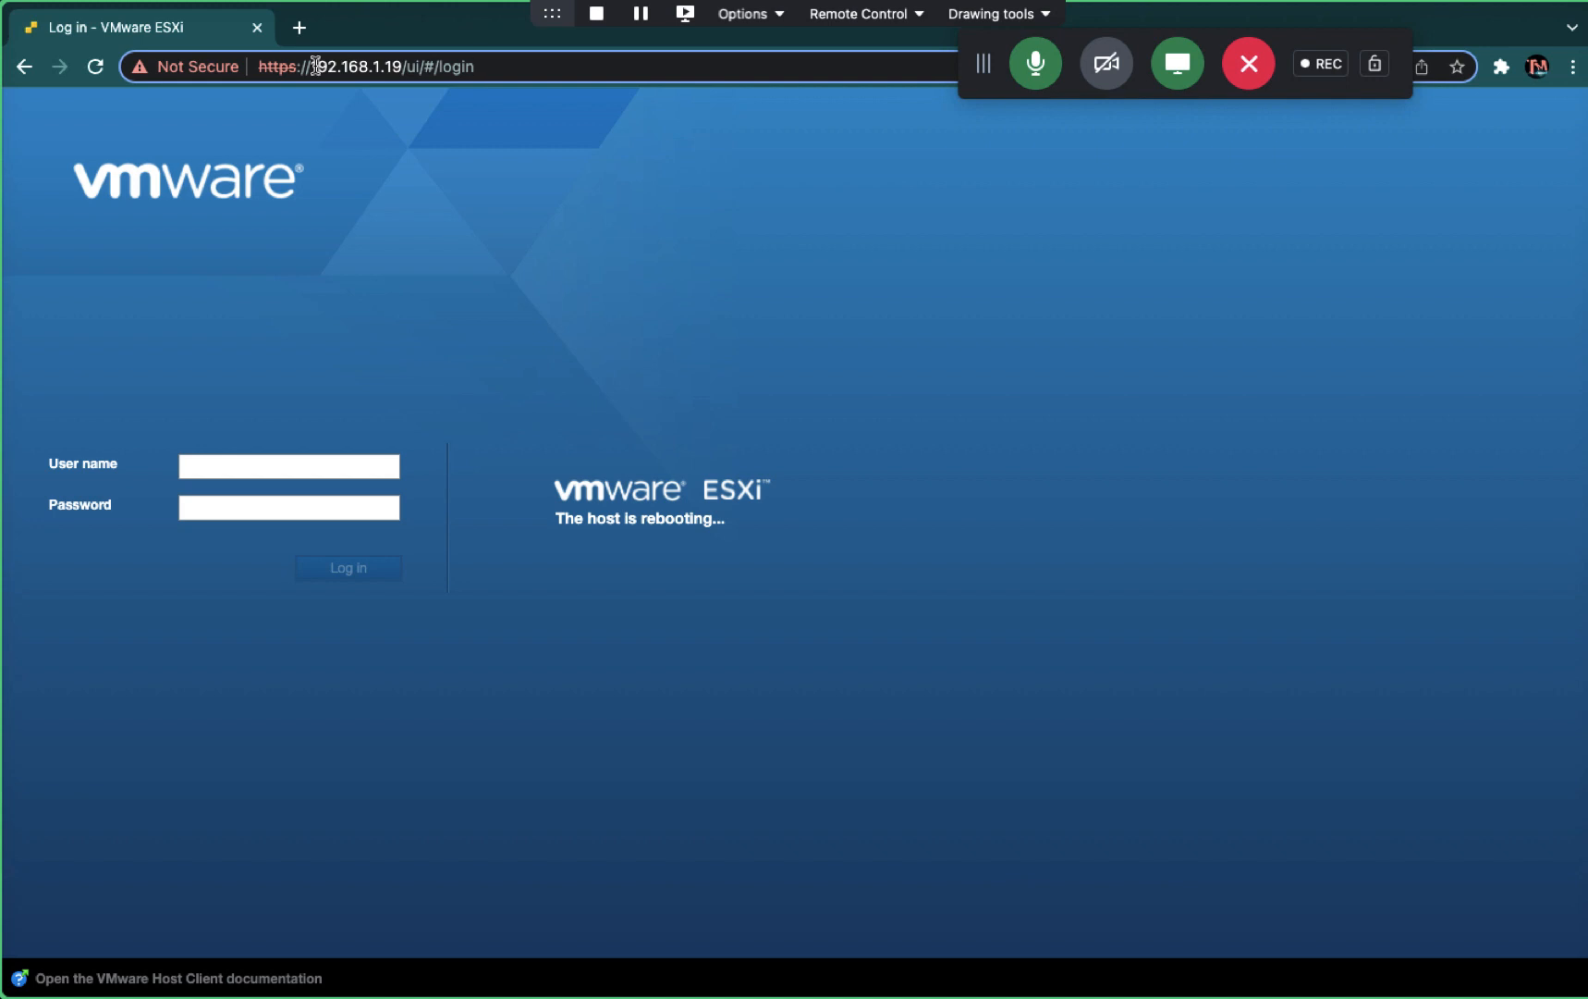
left_click_drag(316, 68, 569, 67)
type("1")
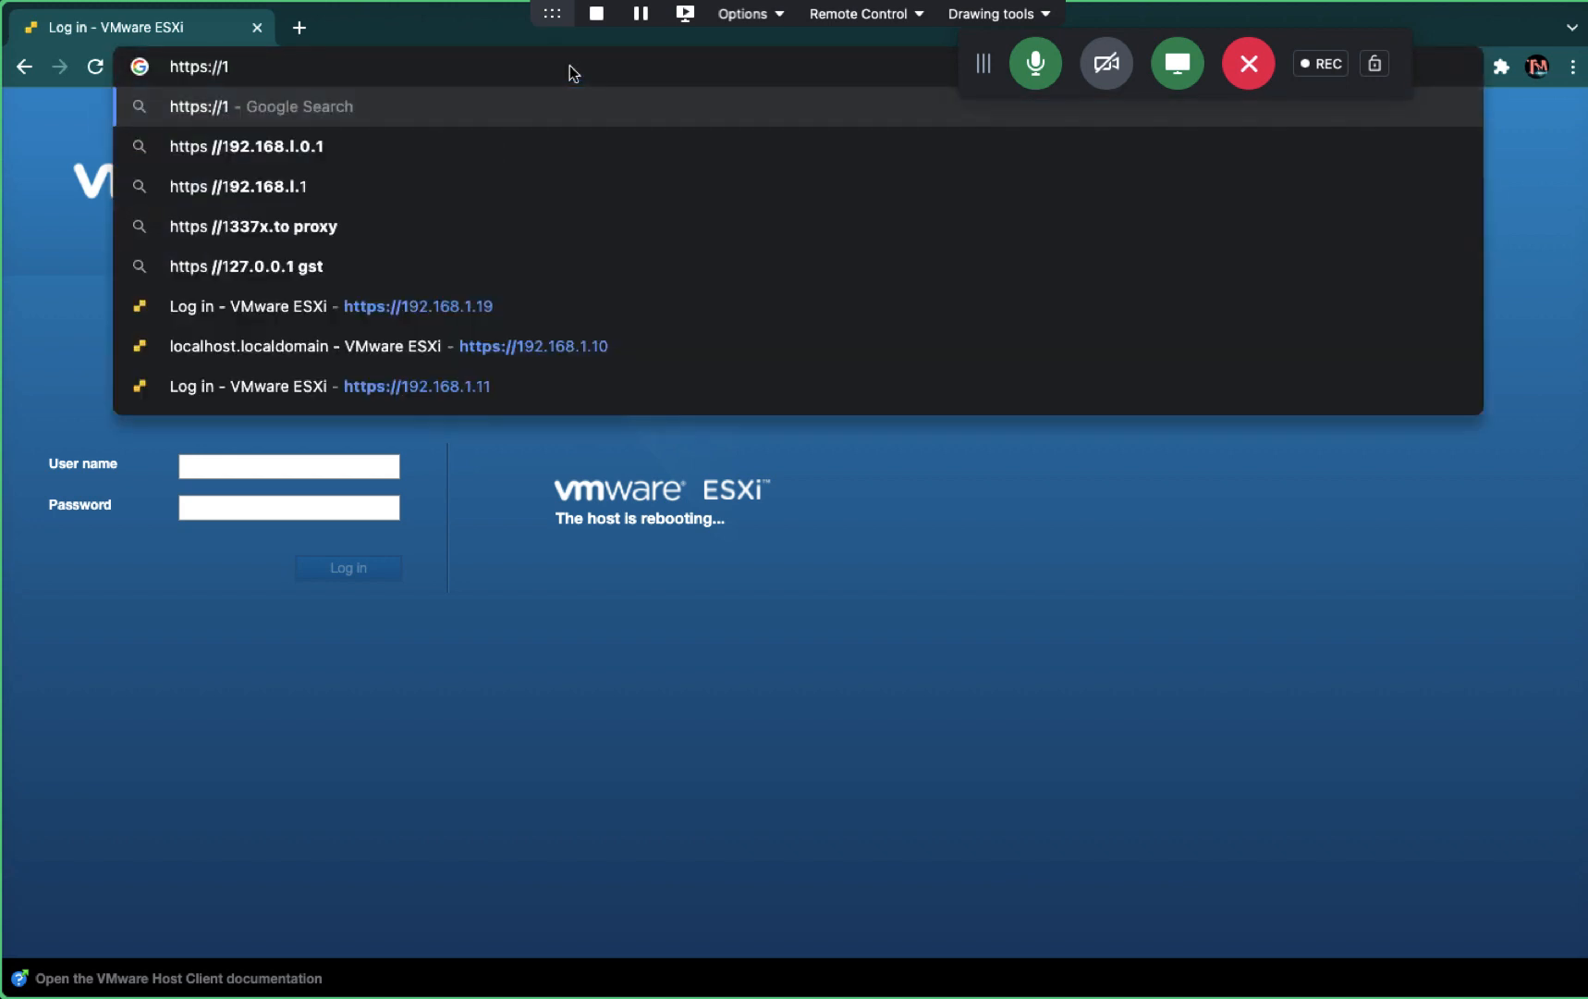
key("BackSpace")
type("esxi")
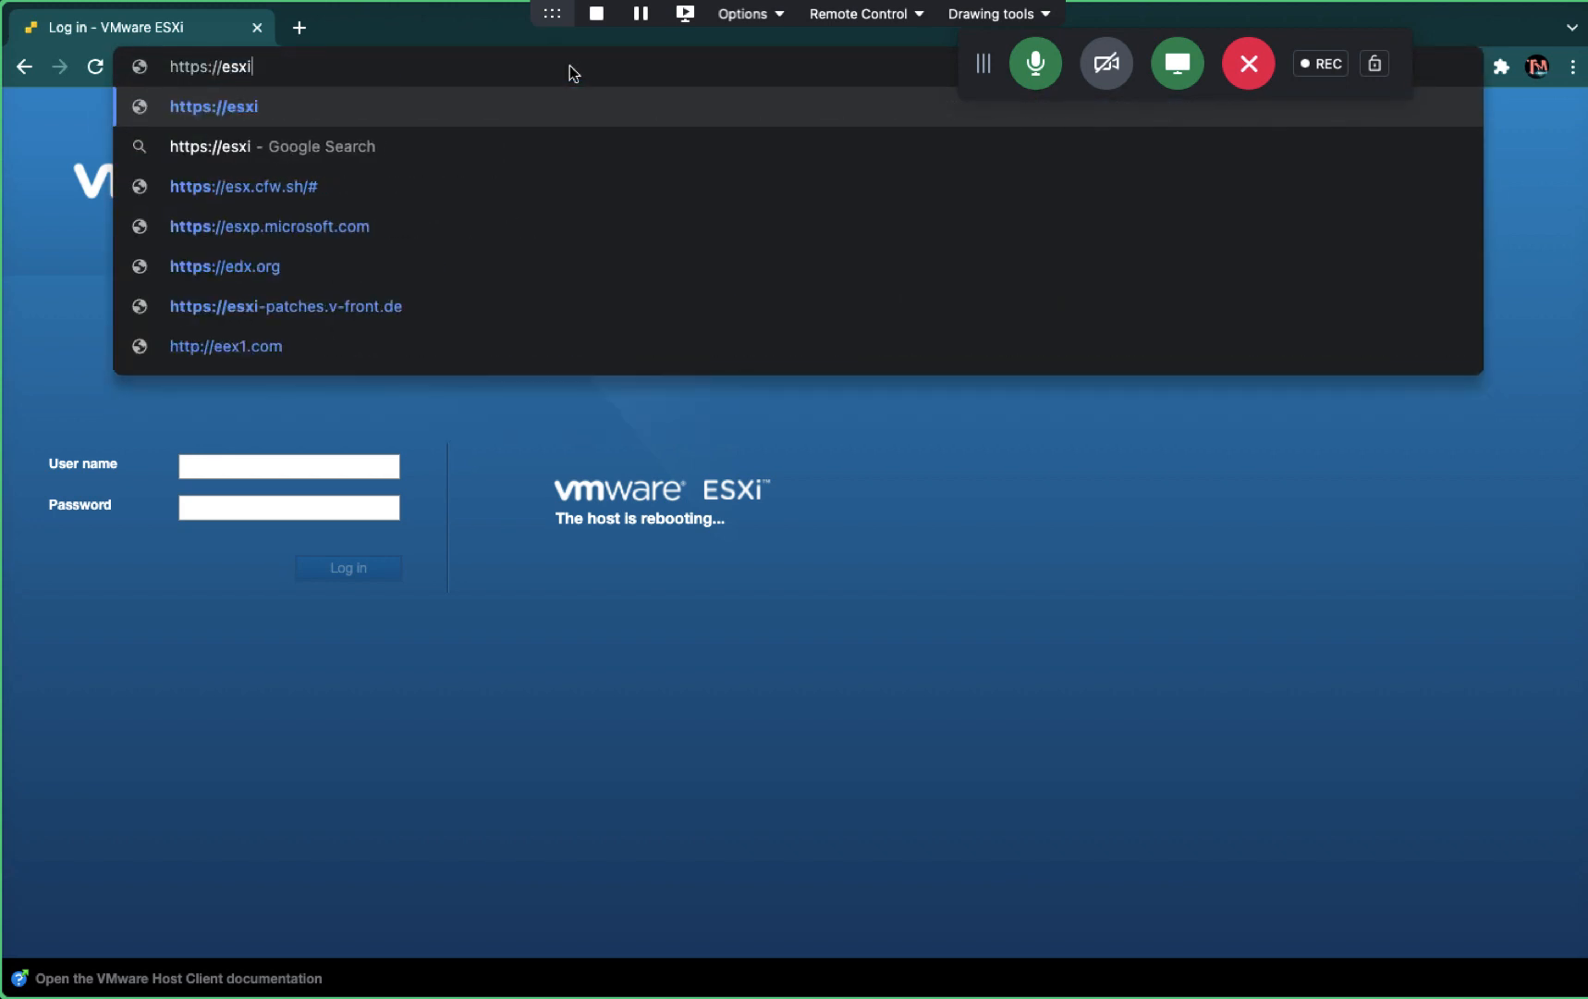
type(".cloud")
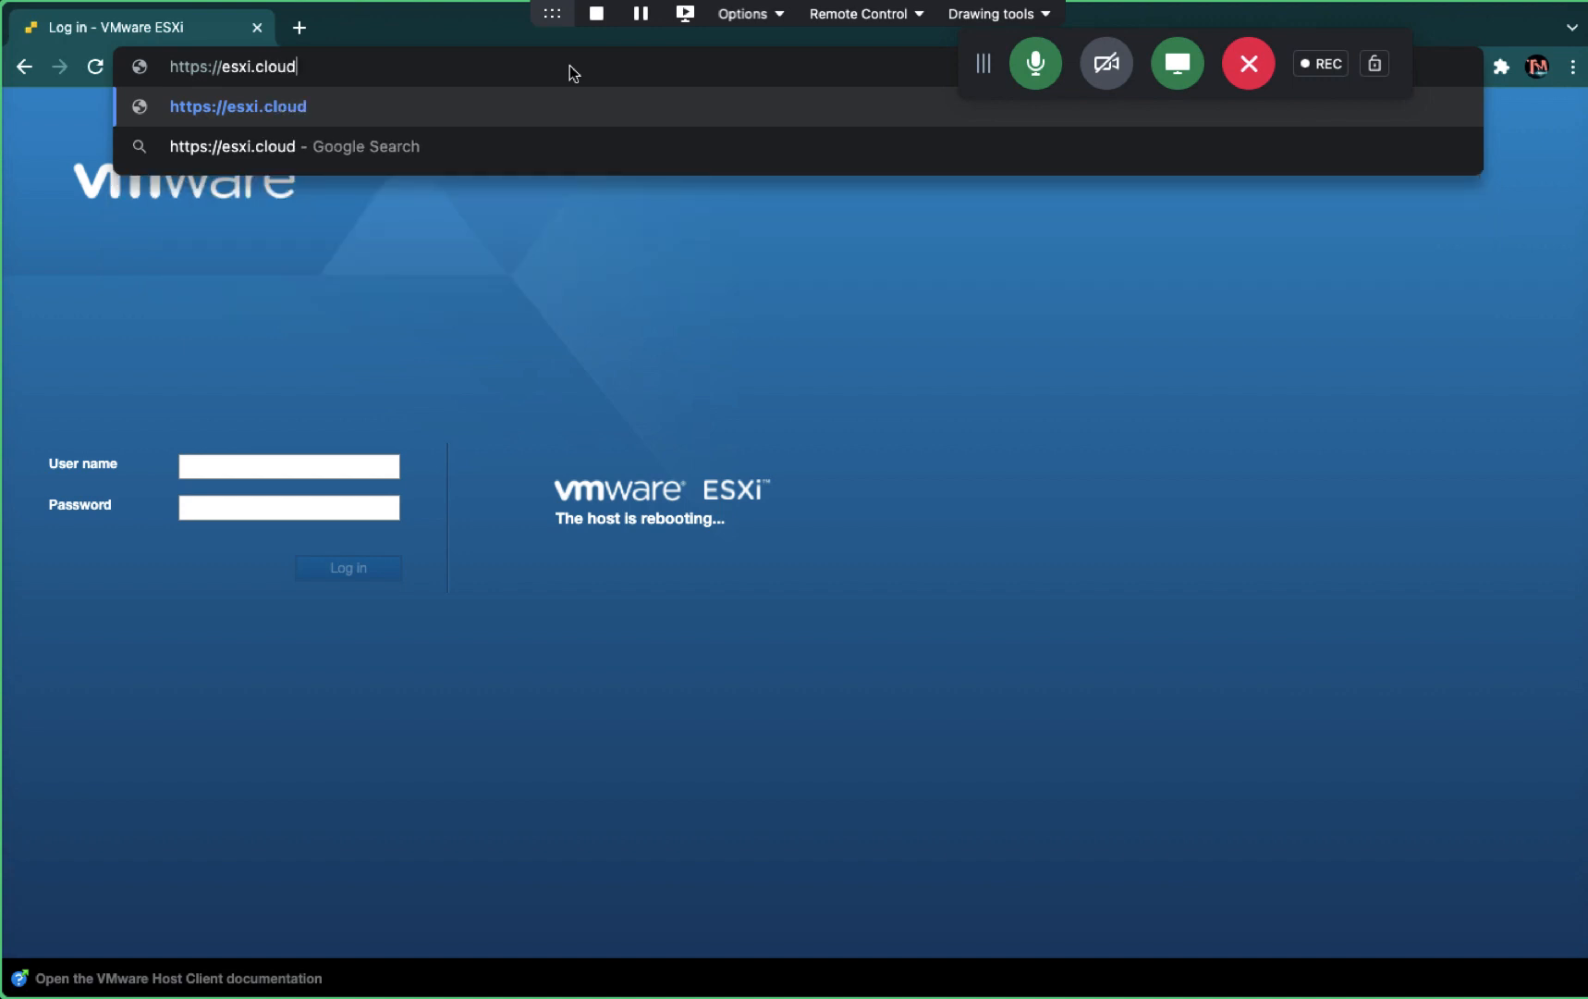
type("kaks")
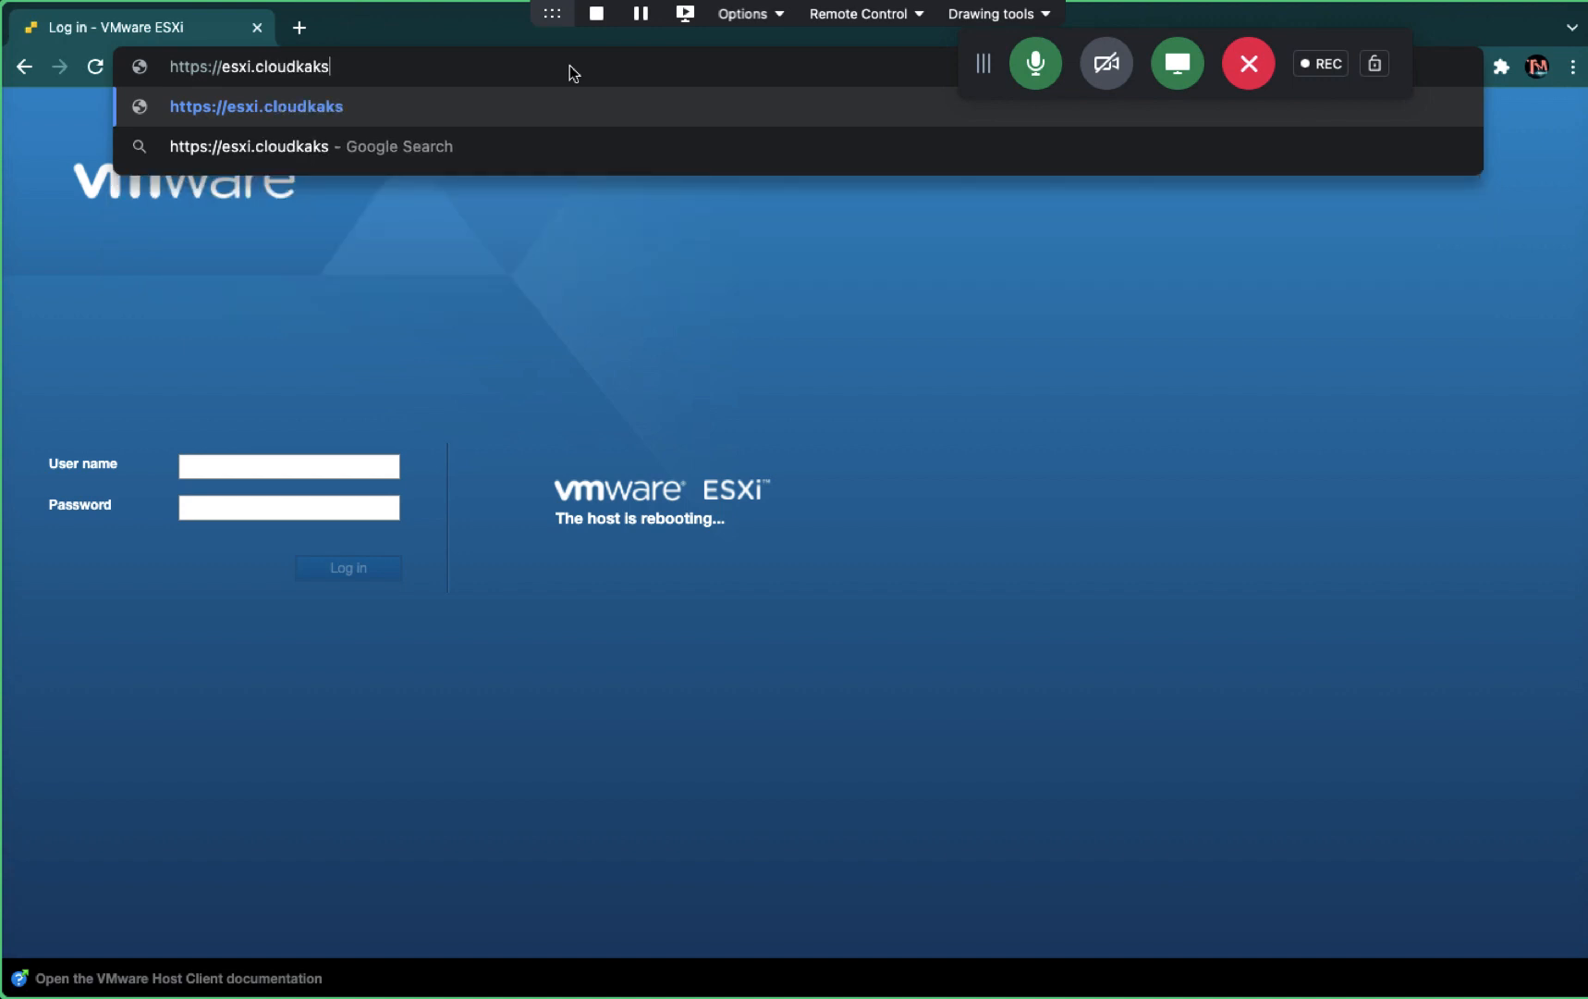
type("ha.in")
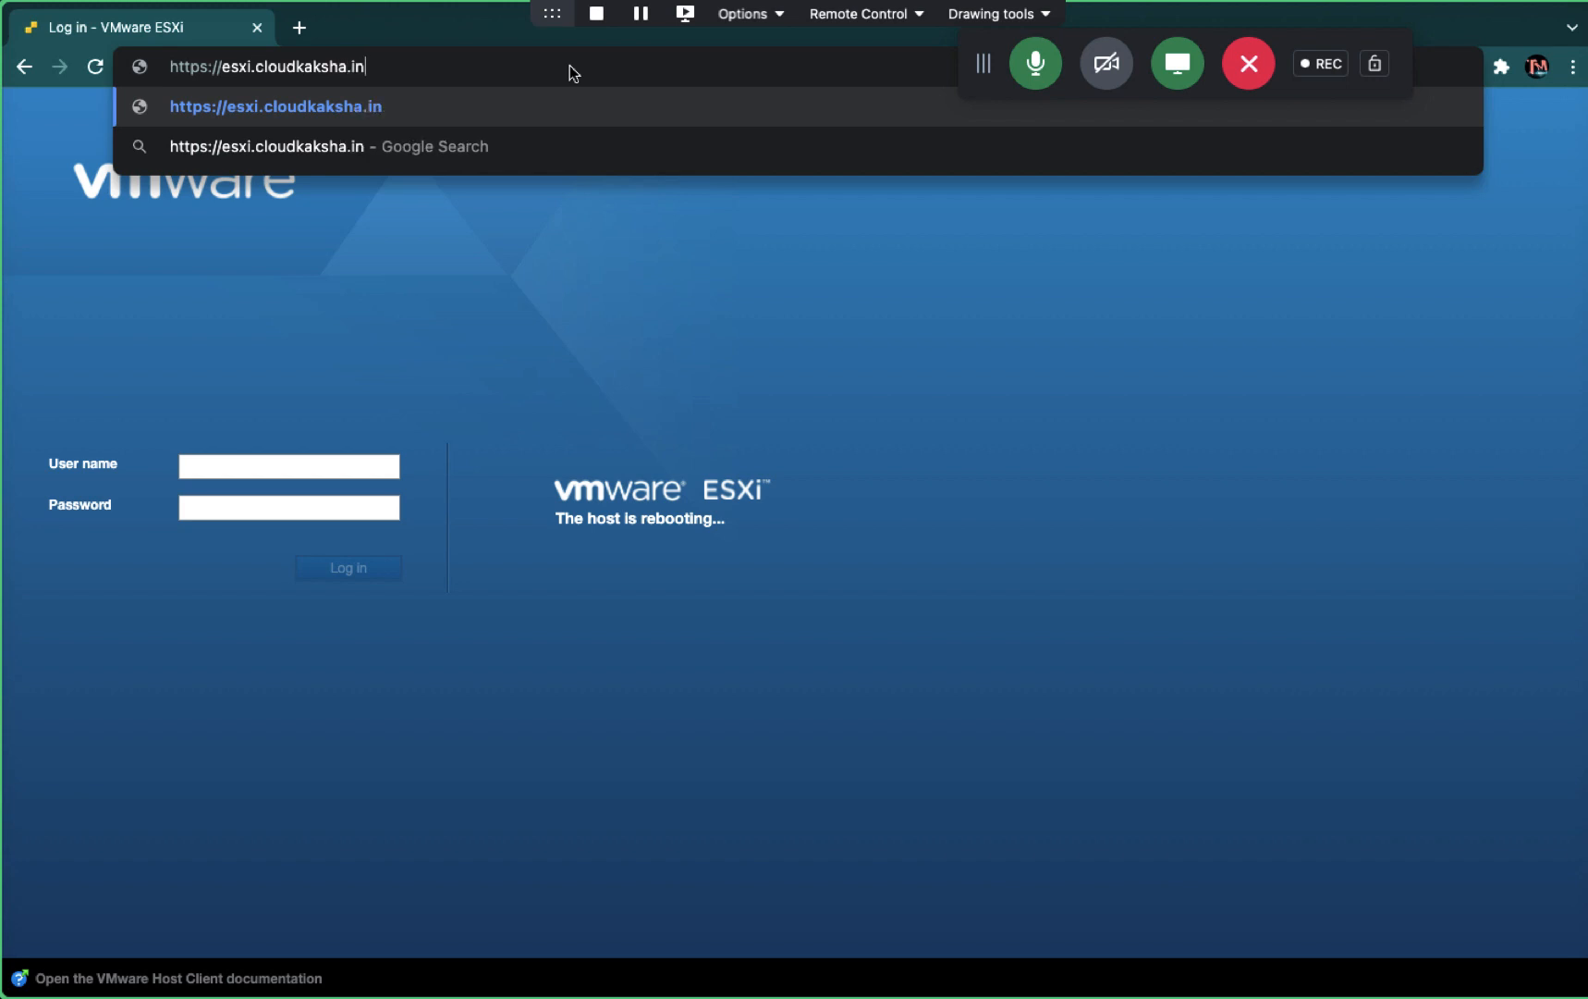
key("Return")
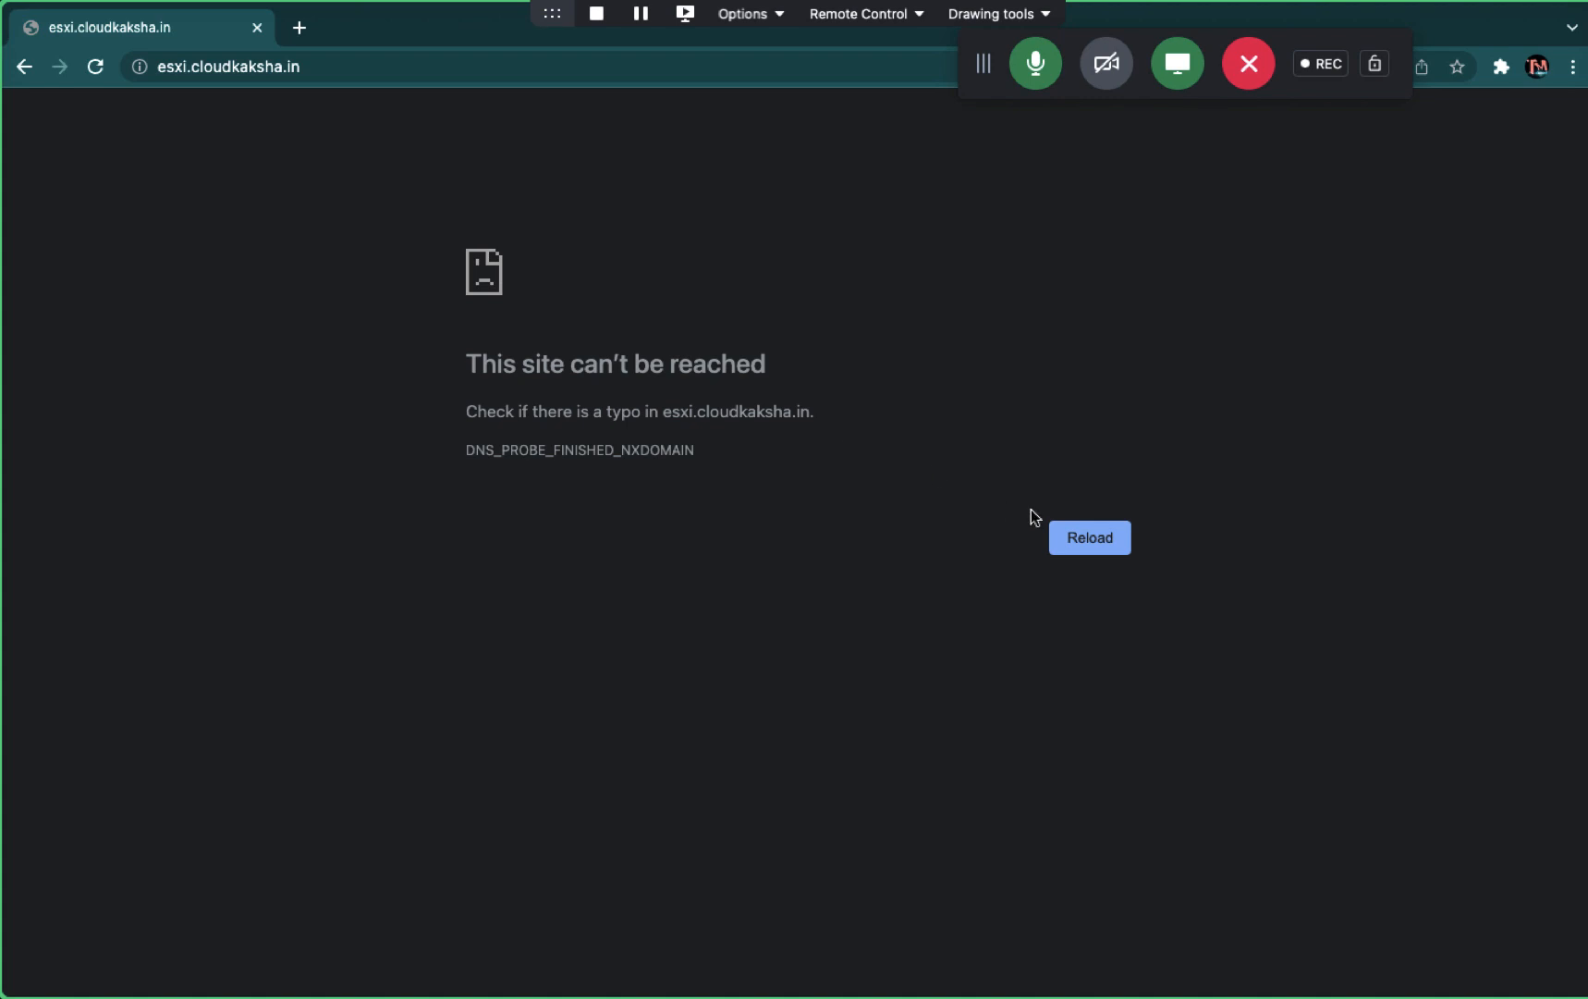
- Retry over plain http, then open the ESXi host by IP at 192.168.1.19
left_click(1106, 549)
left_click(213, 67)
double_click(223, 67)
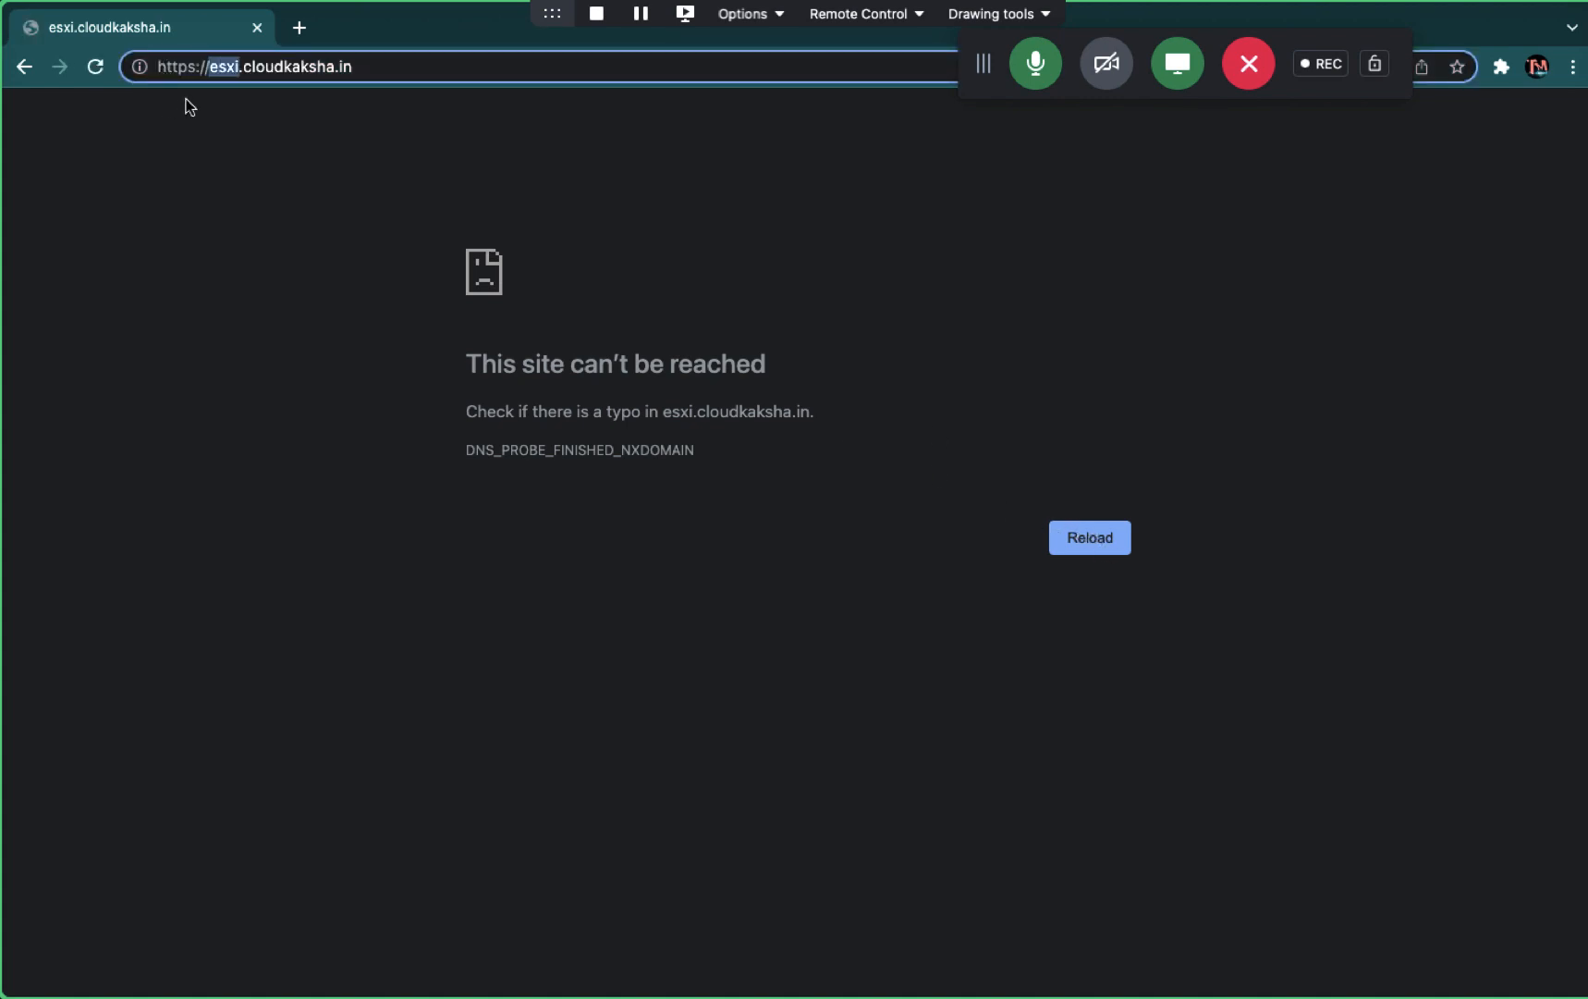
left_click(188, 59)
key("BackSpace")
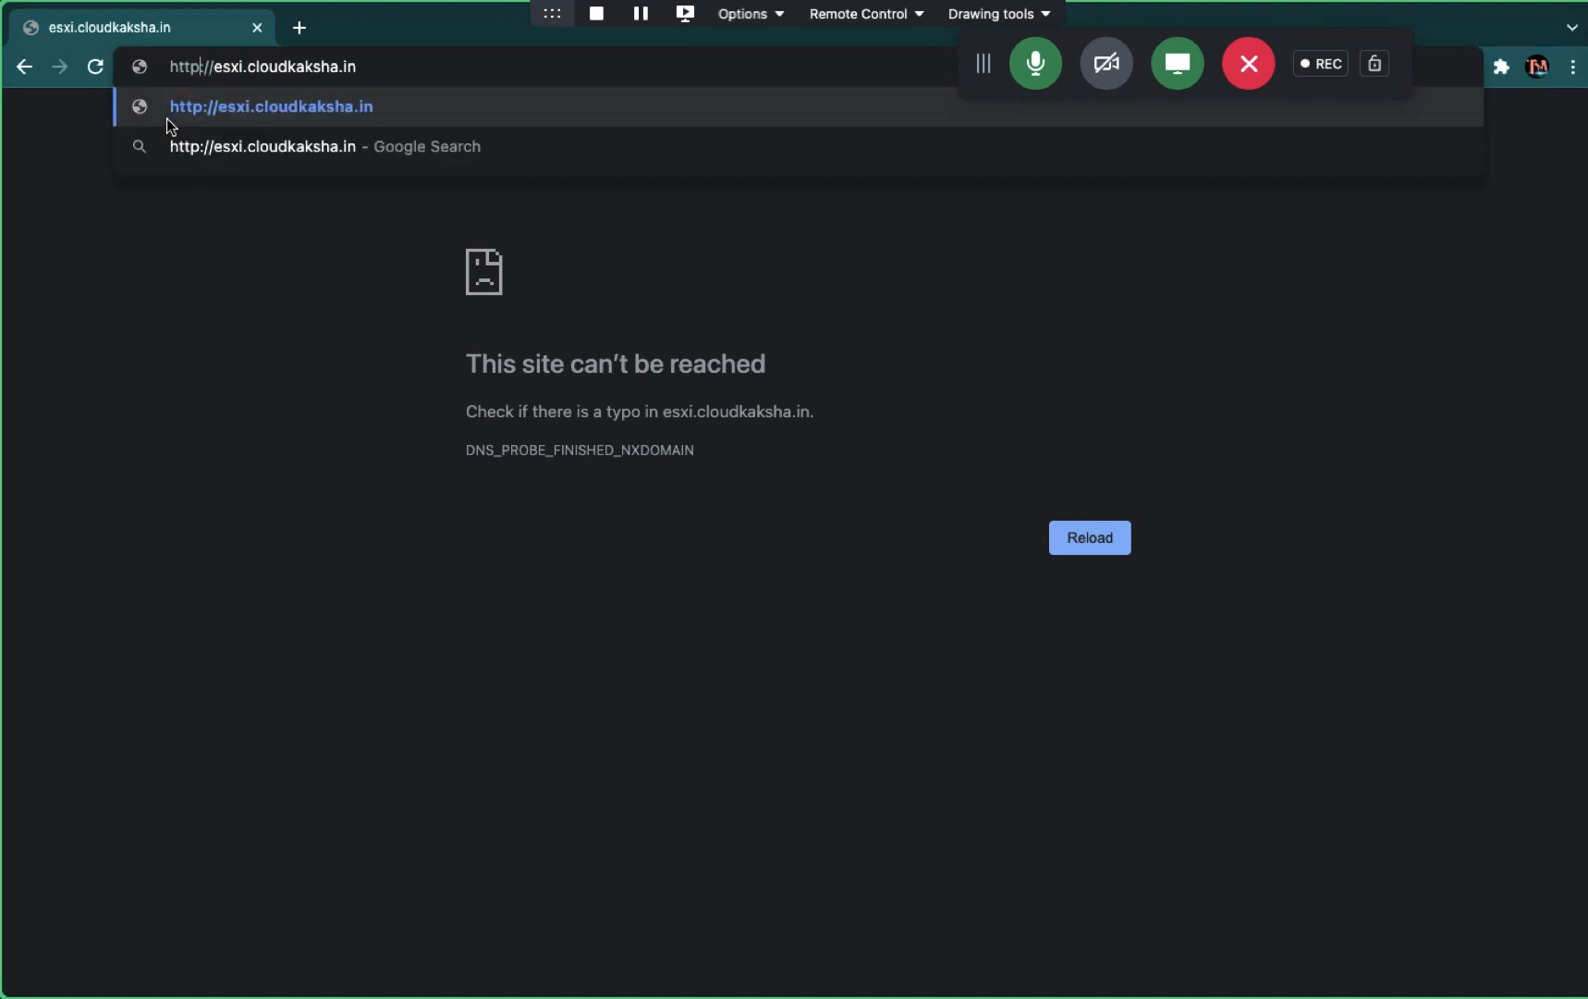
left_click(168, 120)
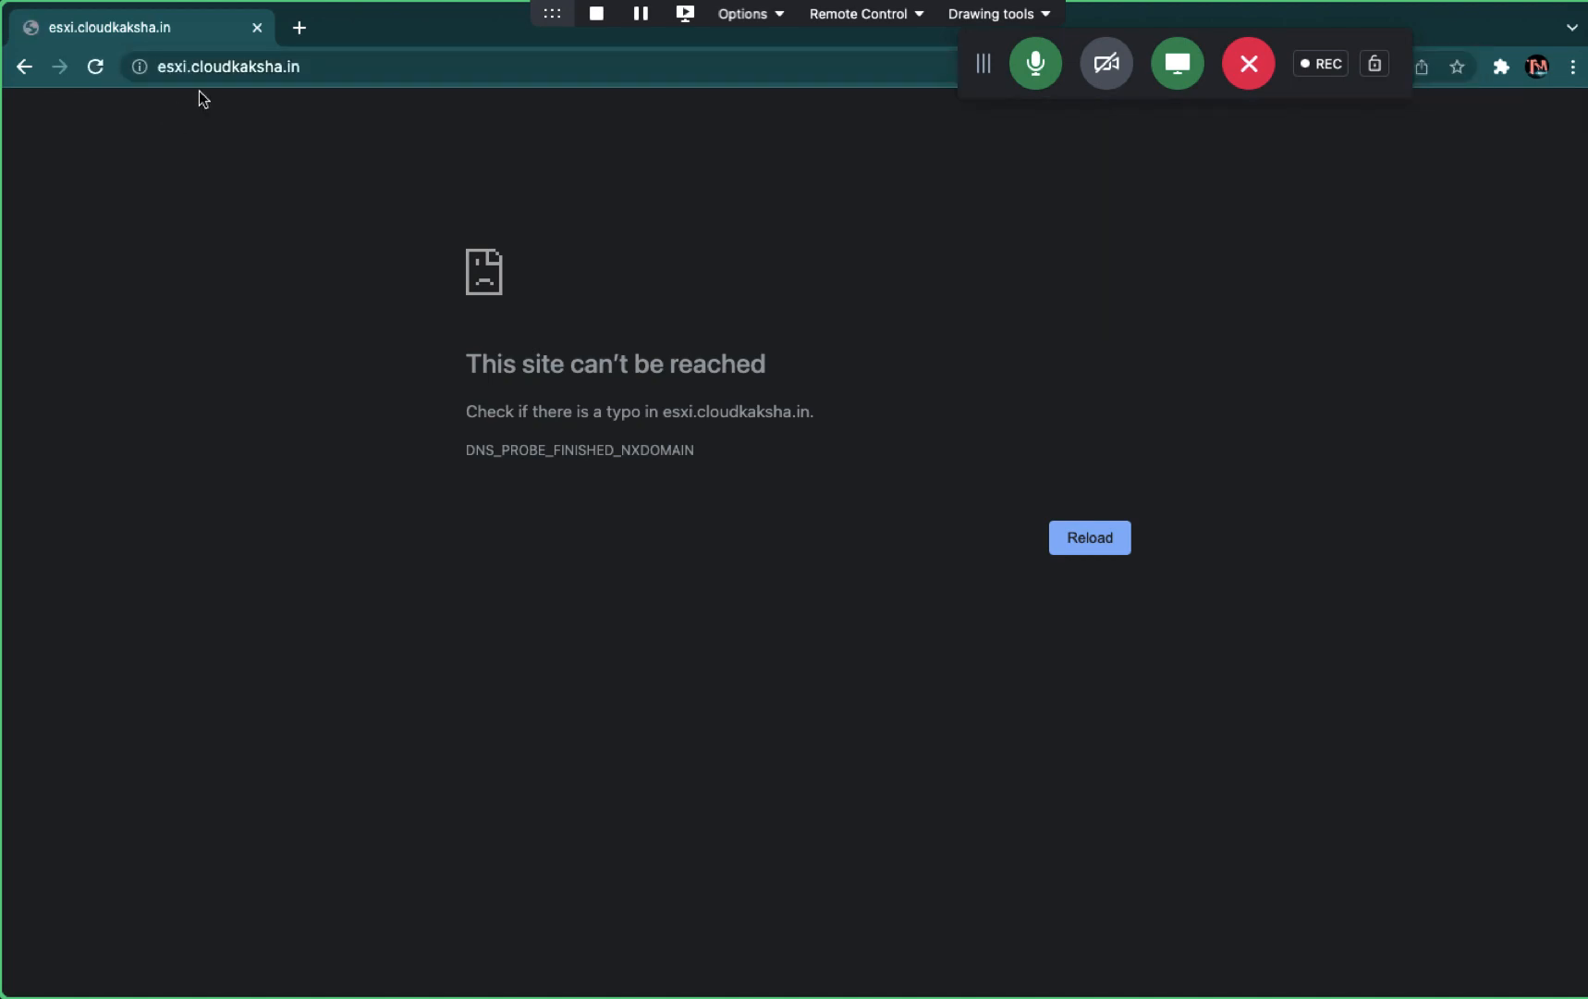
left_click(315, 68)
type("192.168.1.19")
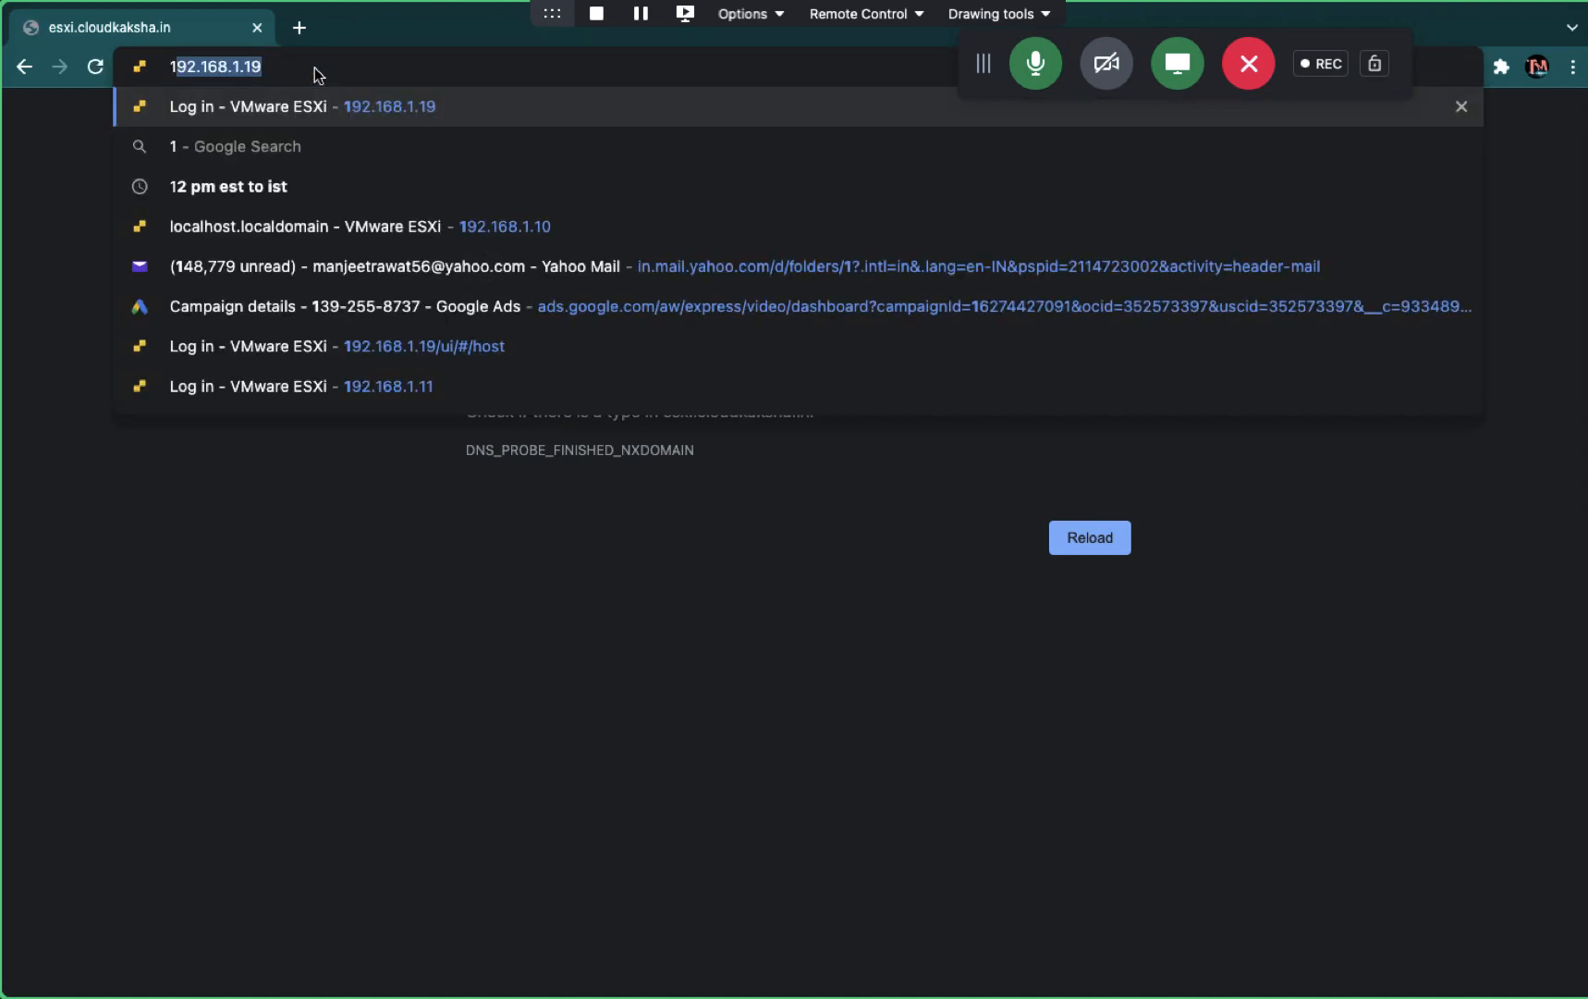
key("Return")
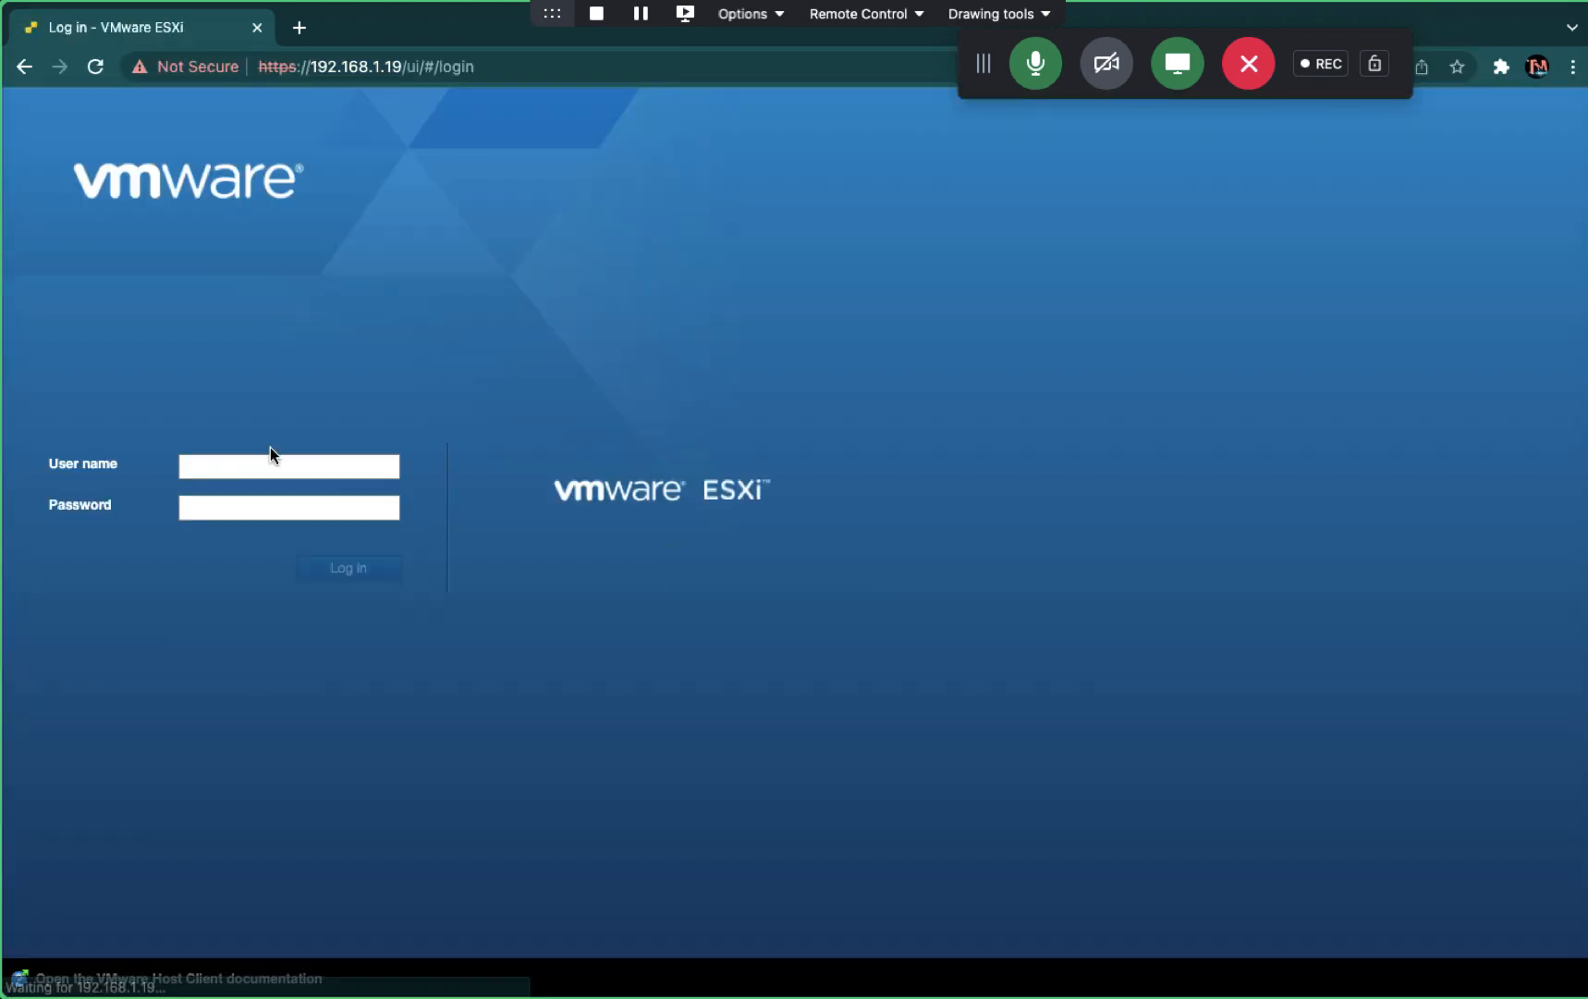
- Sign in to the ESXi host as root, entering the account password
left_click(269, 459)
left_click(240, 514)
left_click(221, 516)
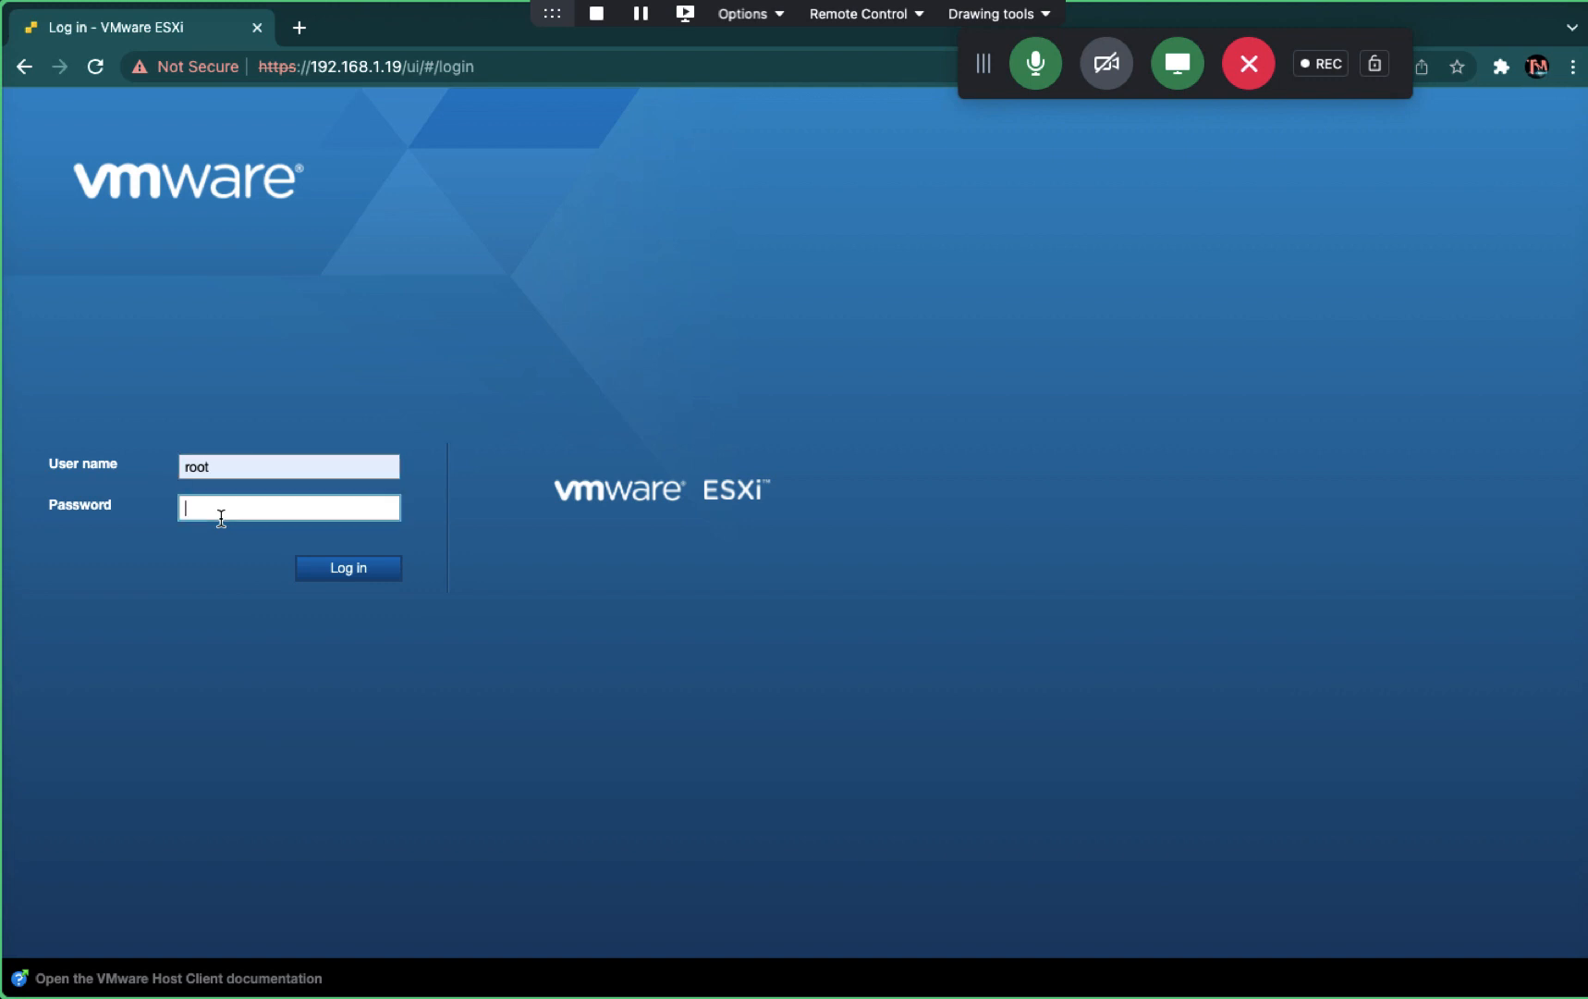
type("••••••••")
key("Return")
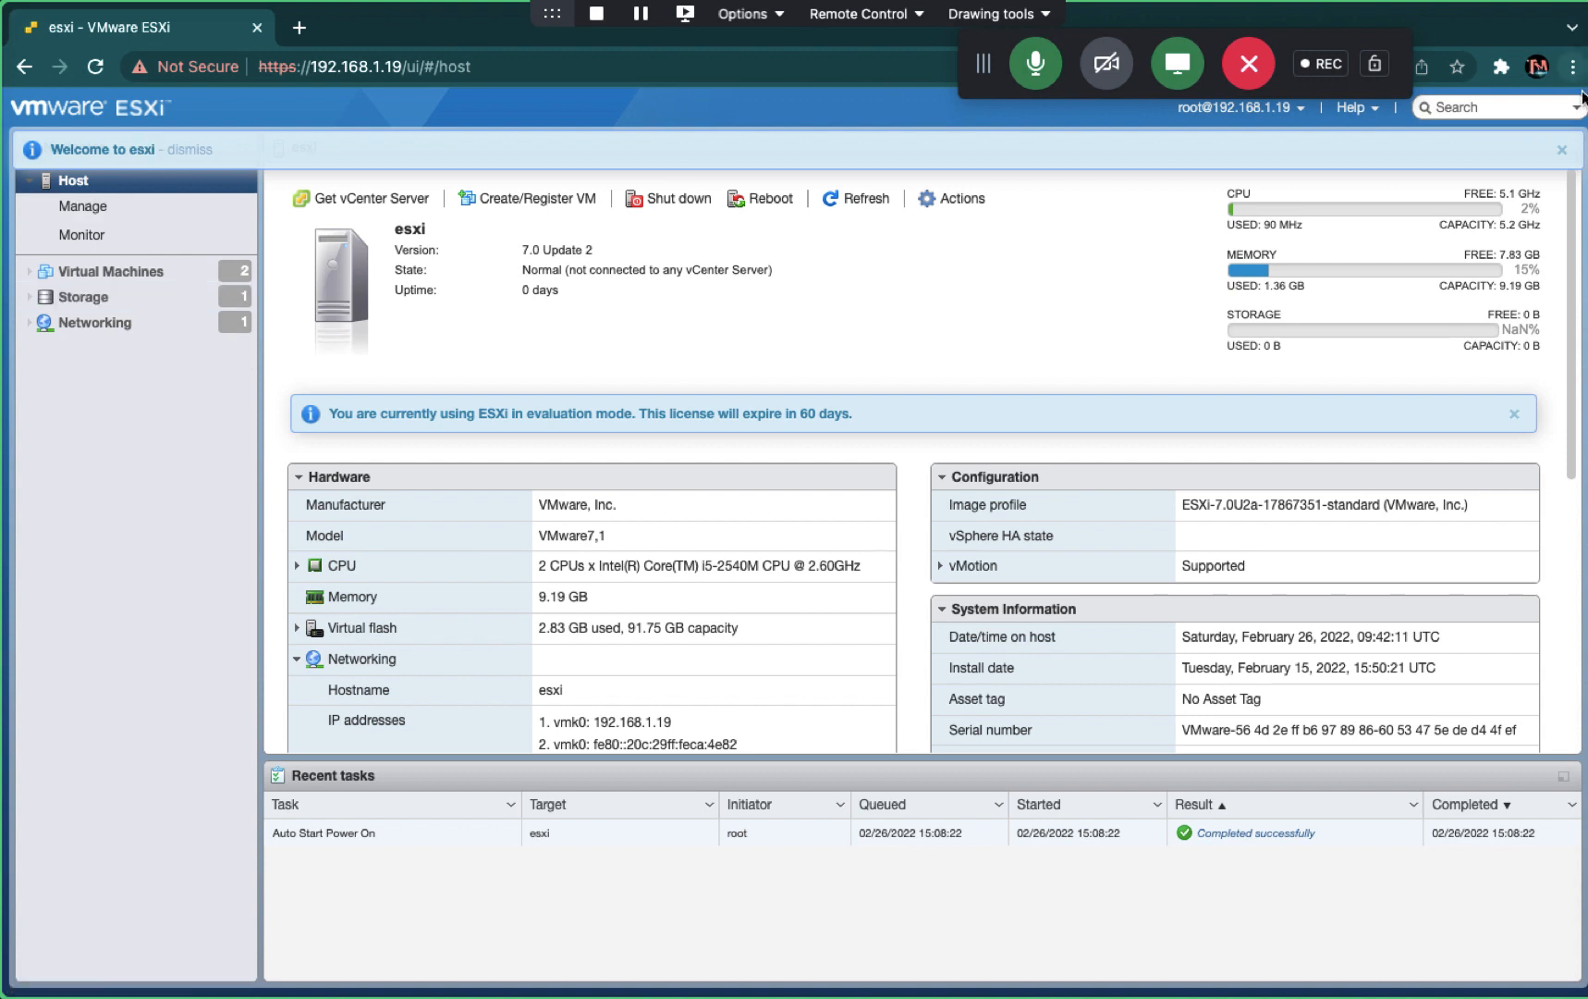
- Dismiss the welcome notice, check Manage, and close the evaluation licence banner
left_click(1561, 149)
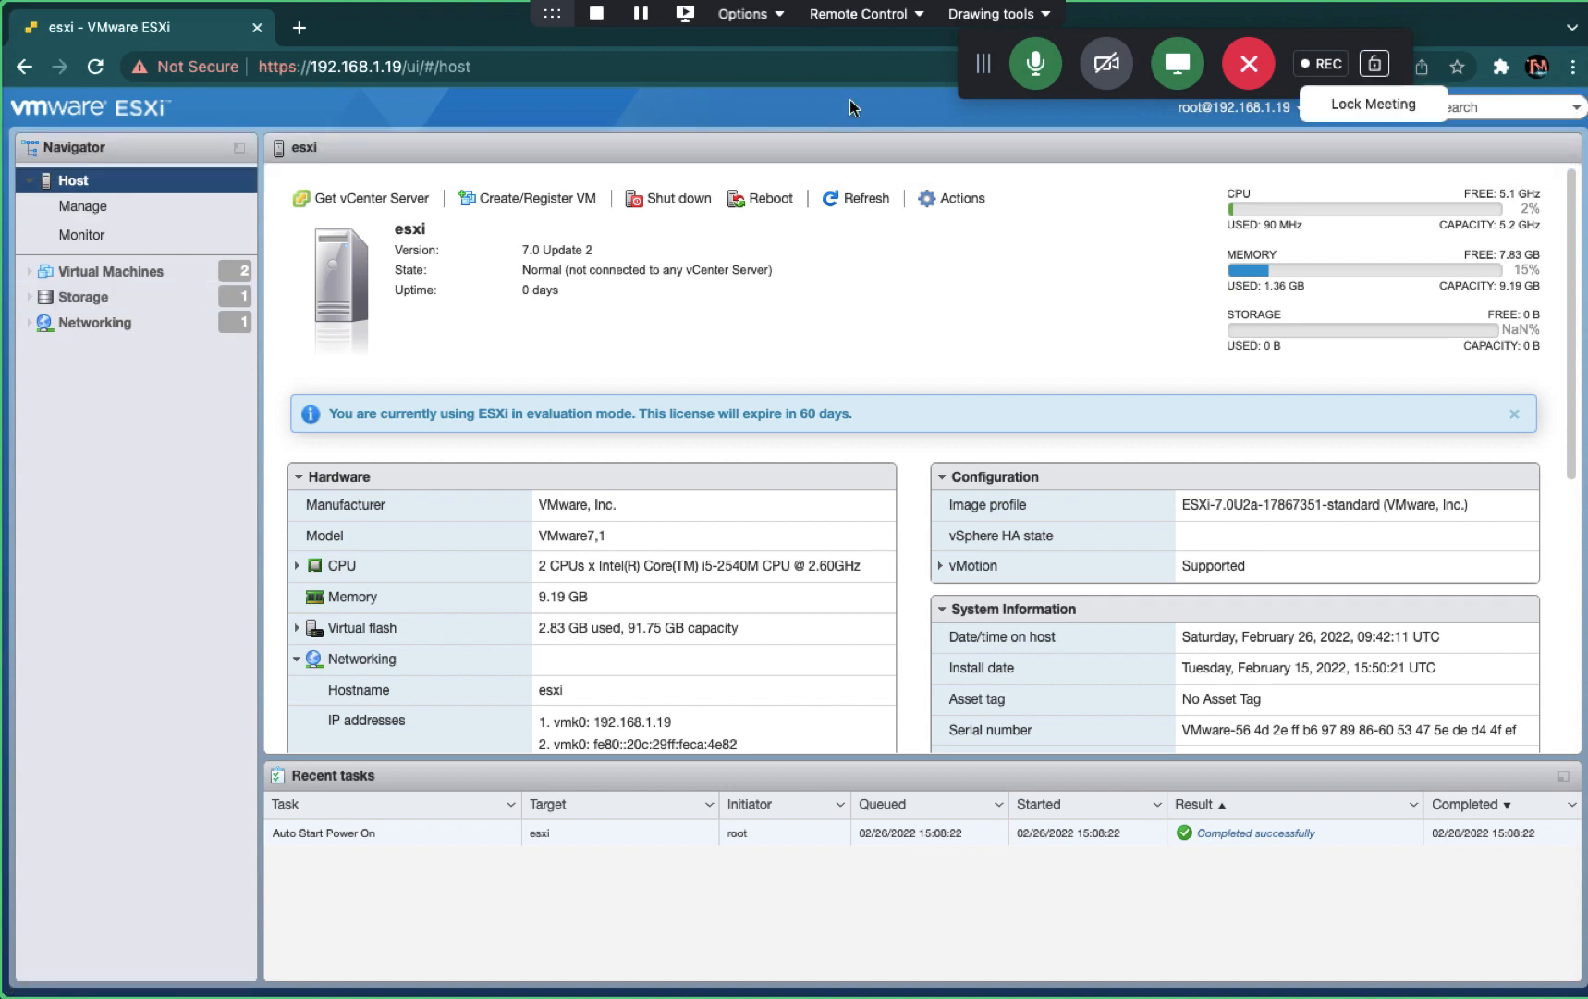
left_click(83, 213)
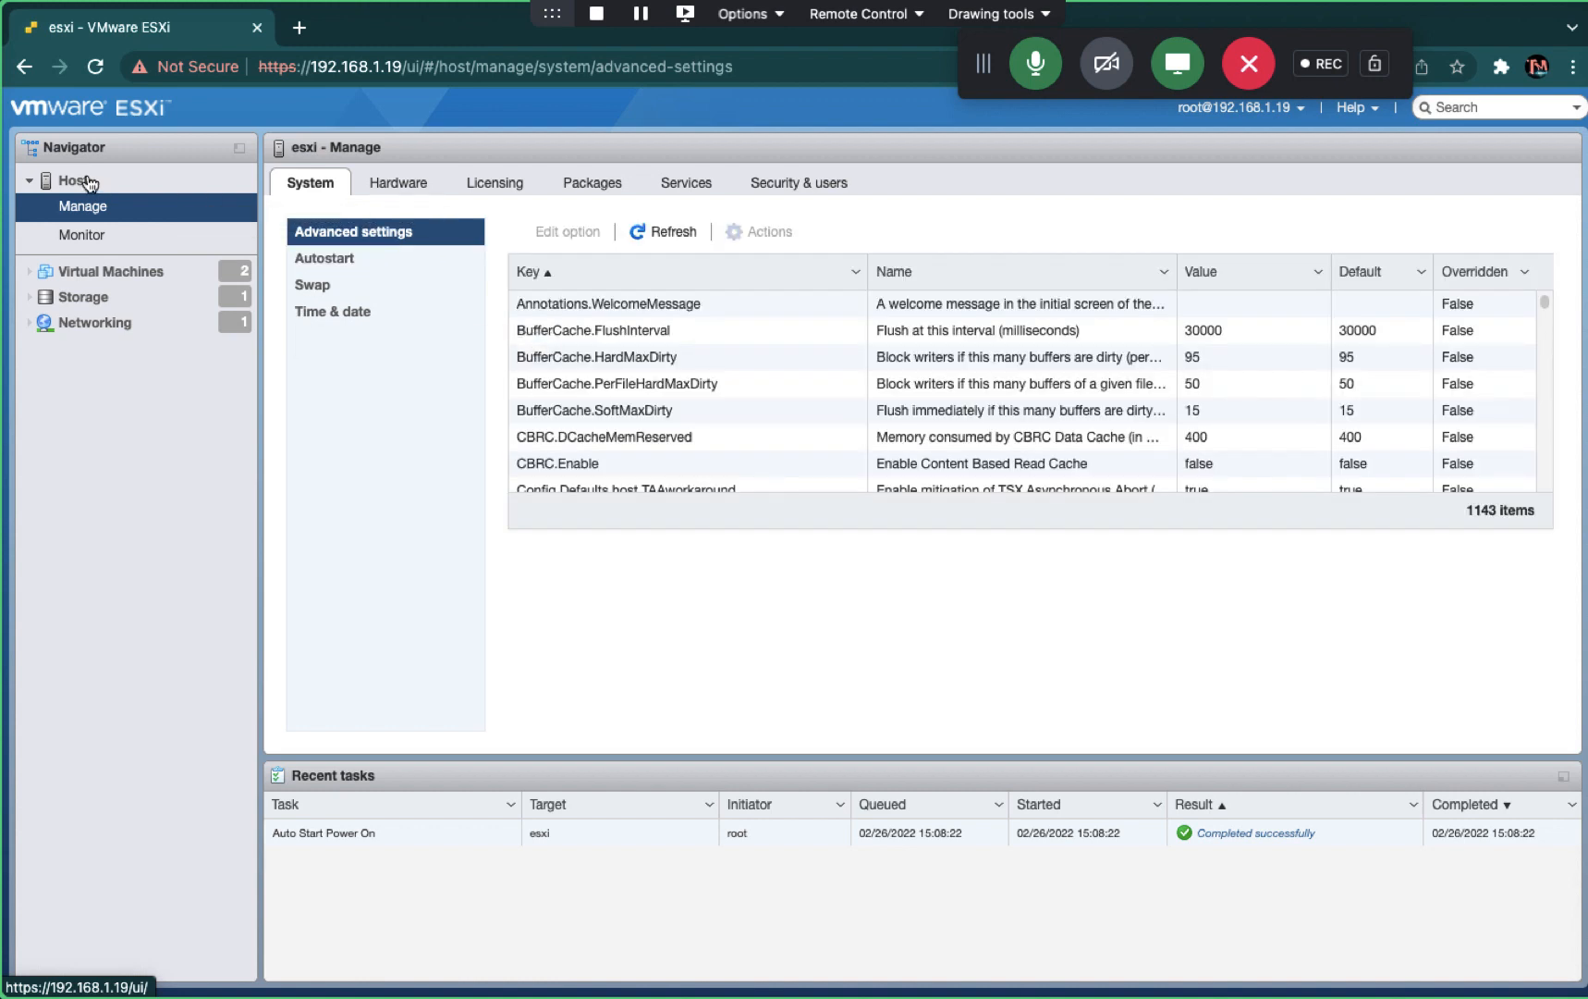
left_click(74, 182)
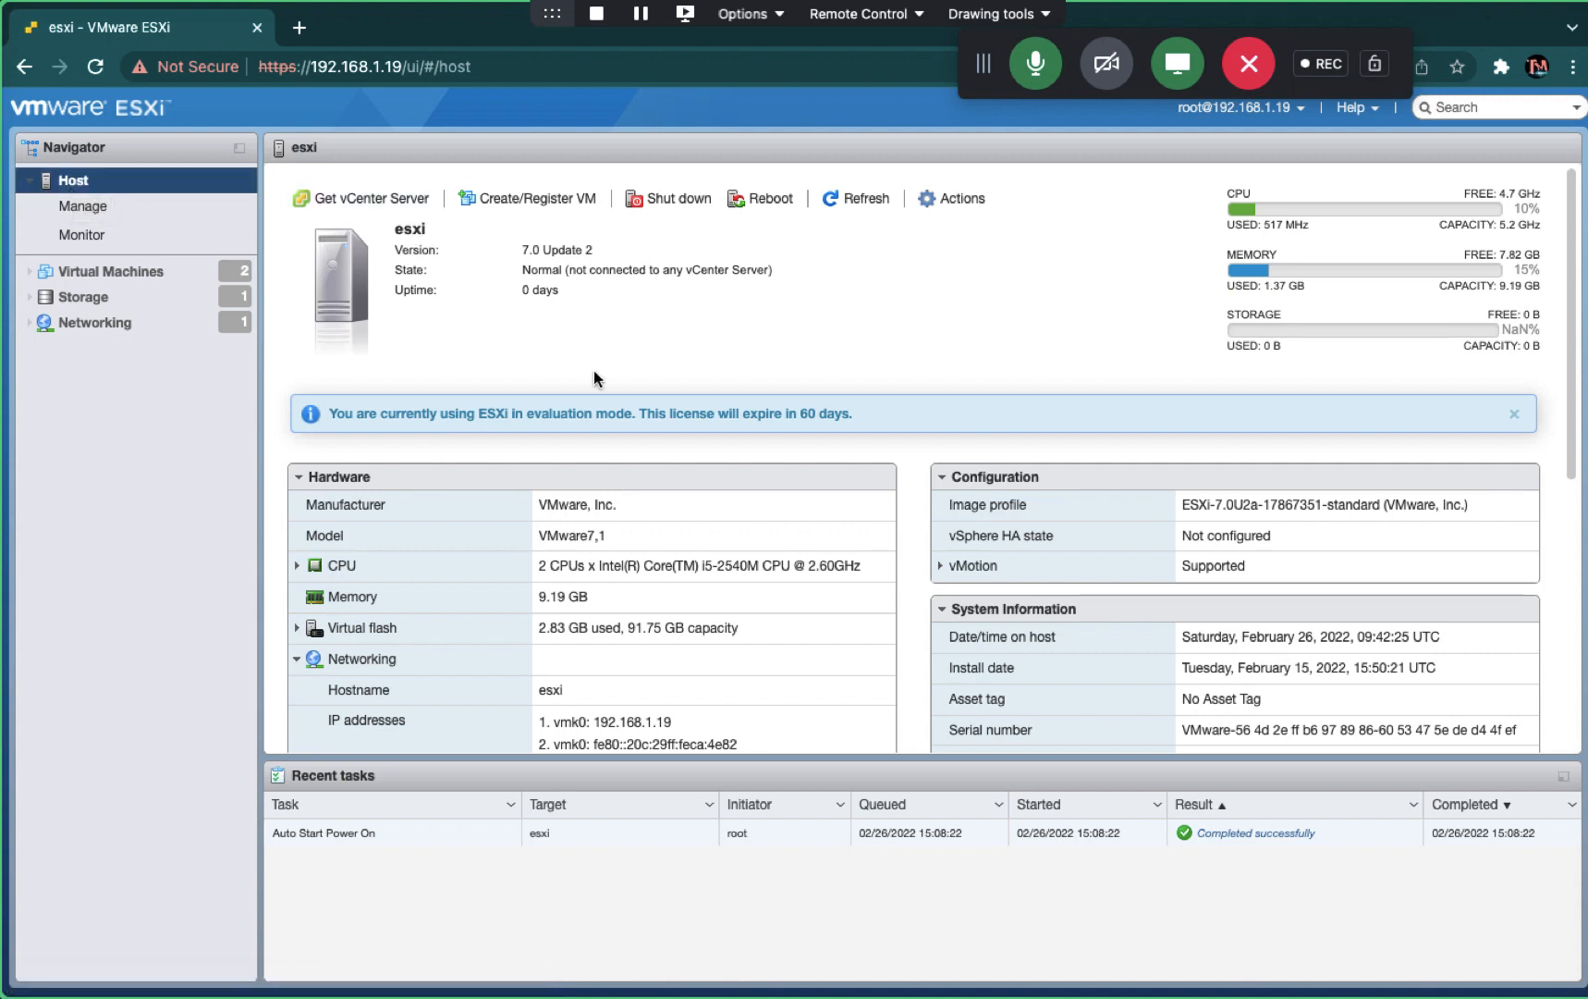
left_click(1515, 413)
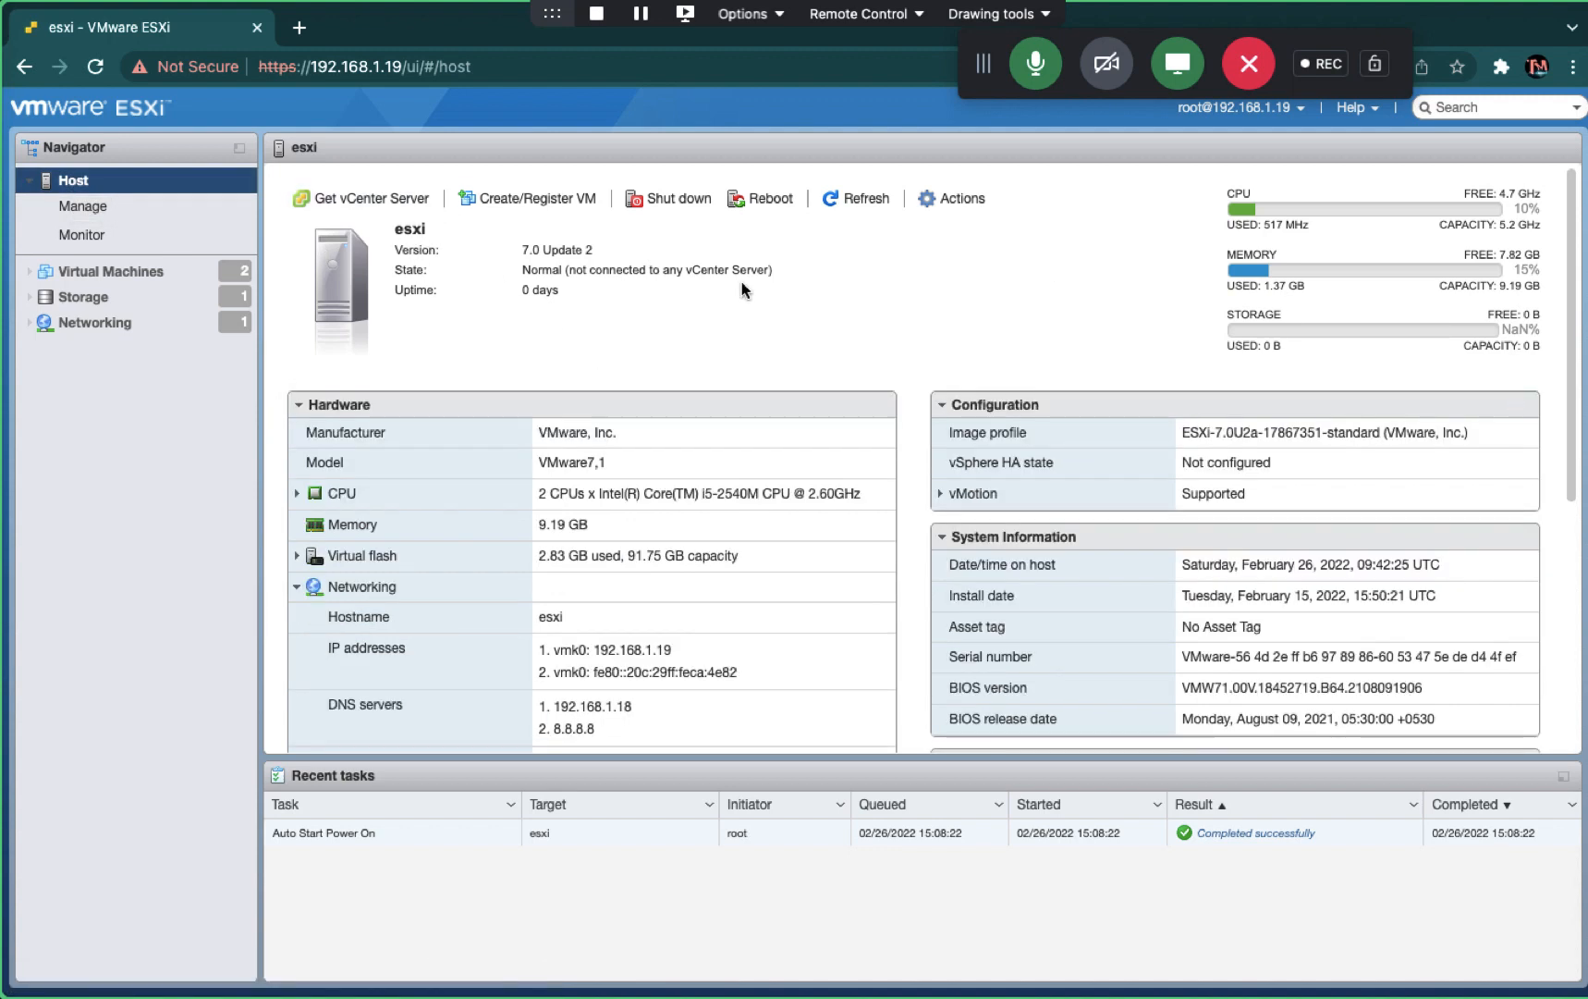
- Search 'esxi' in a new tab, close it, then view Virtual Machines and host Manage settings
left_click(301, 31)
type("esx")
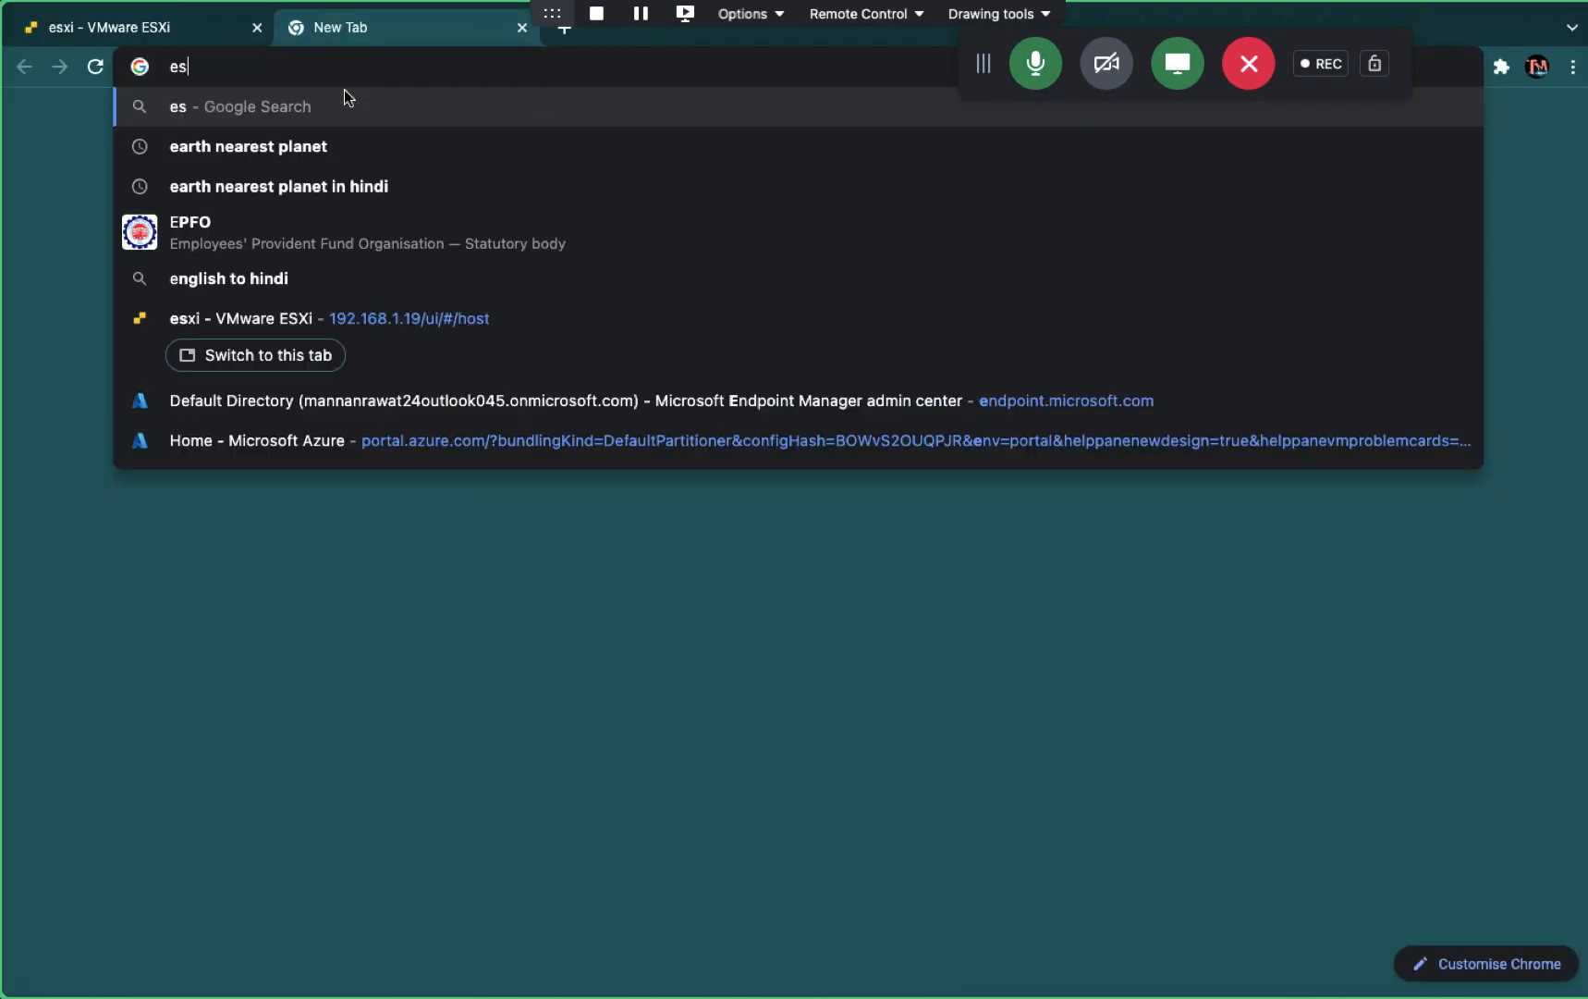
type("i")
key("Return")
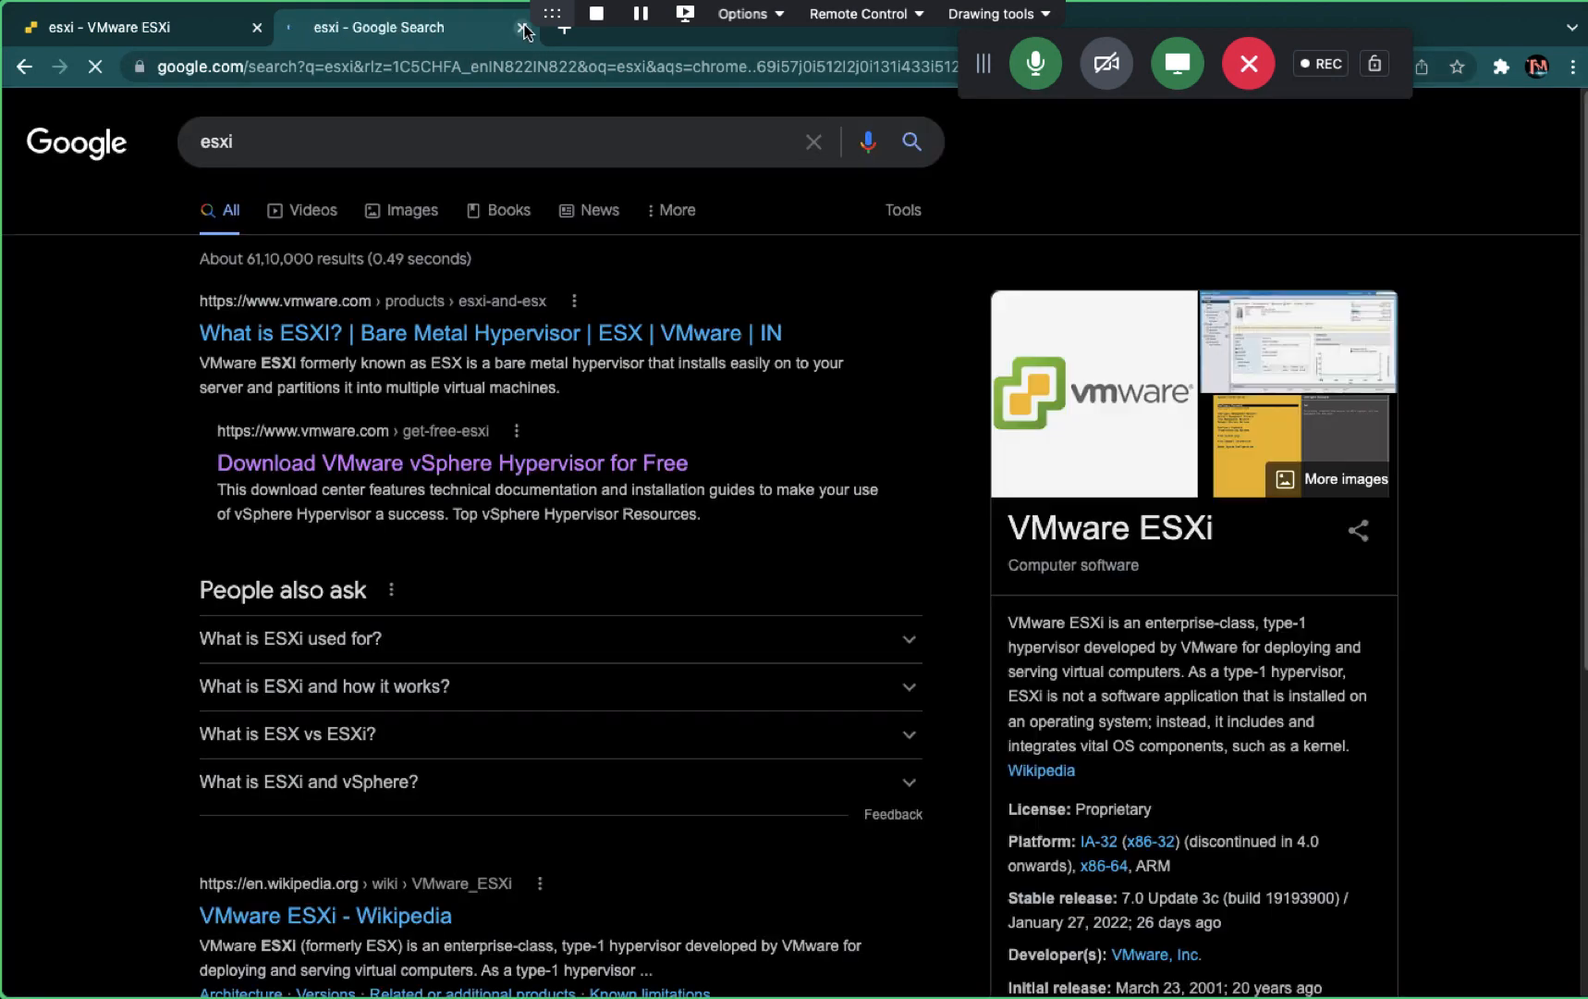
left_click(524, 30)
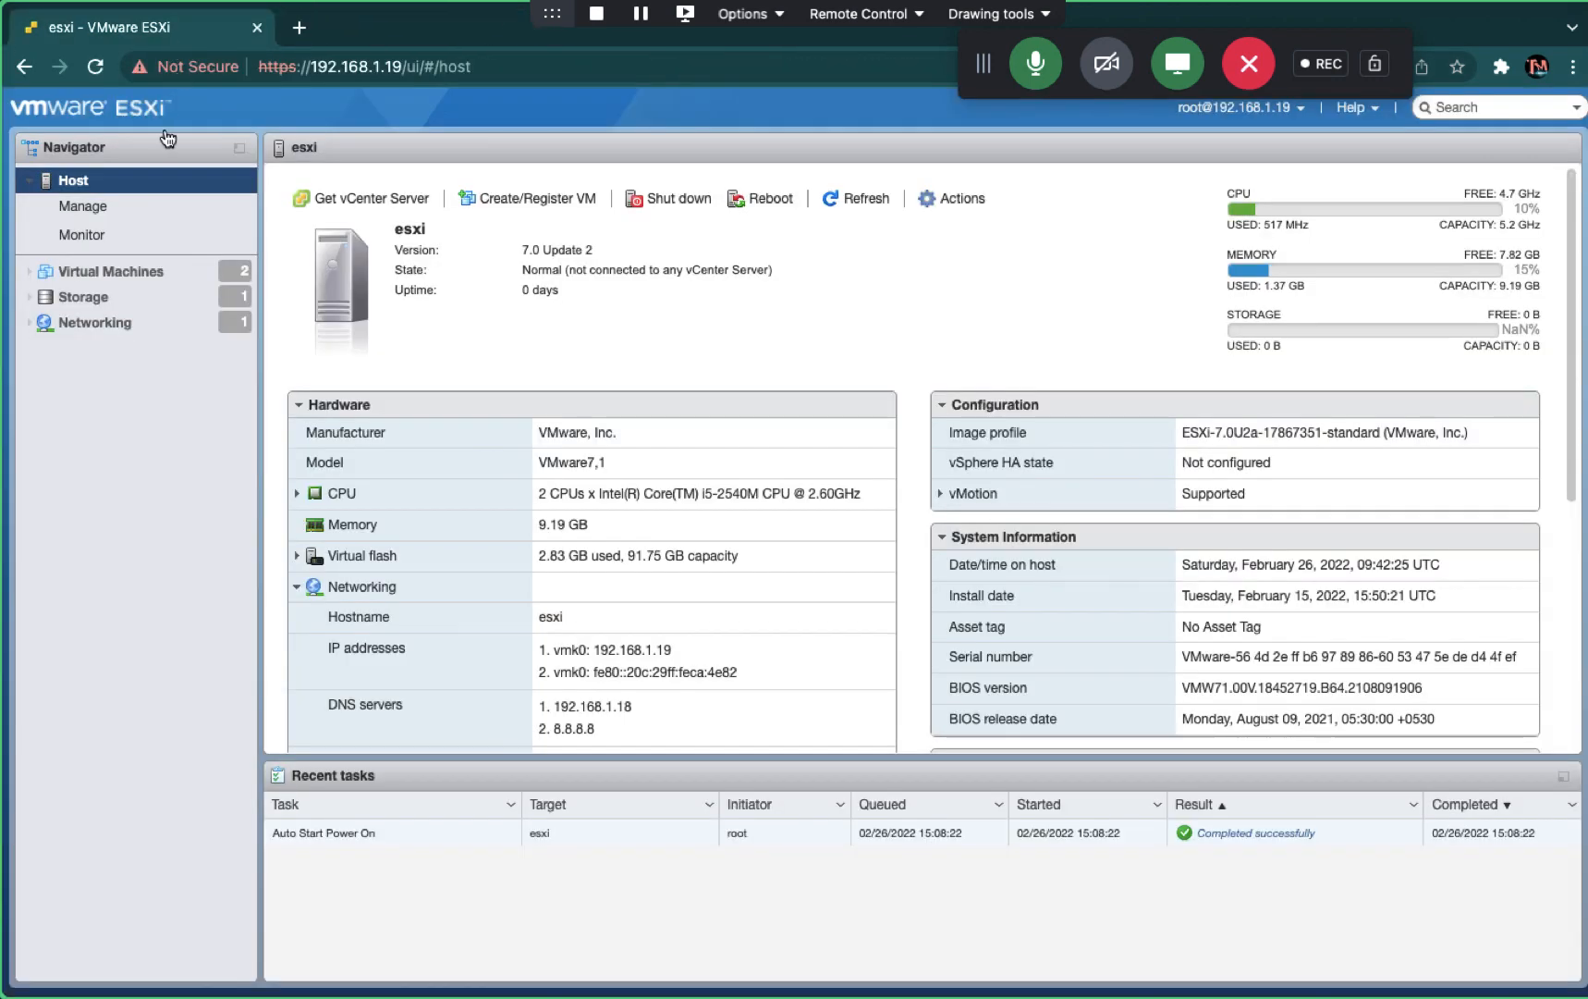
left_click(102, 274)
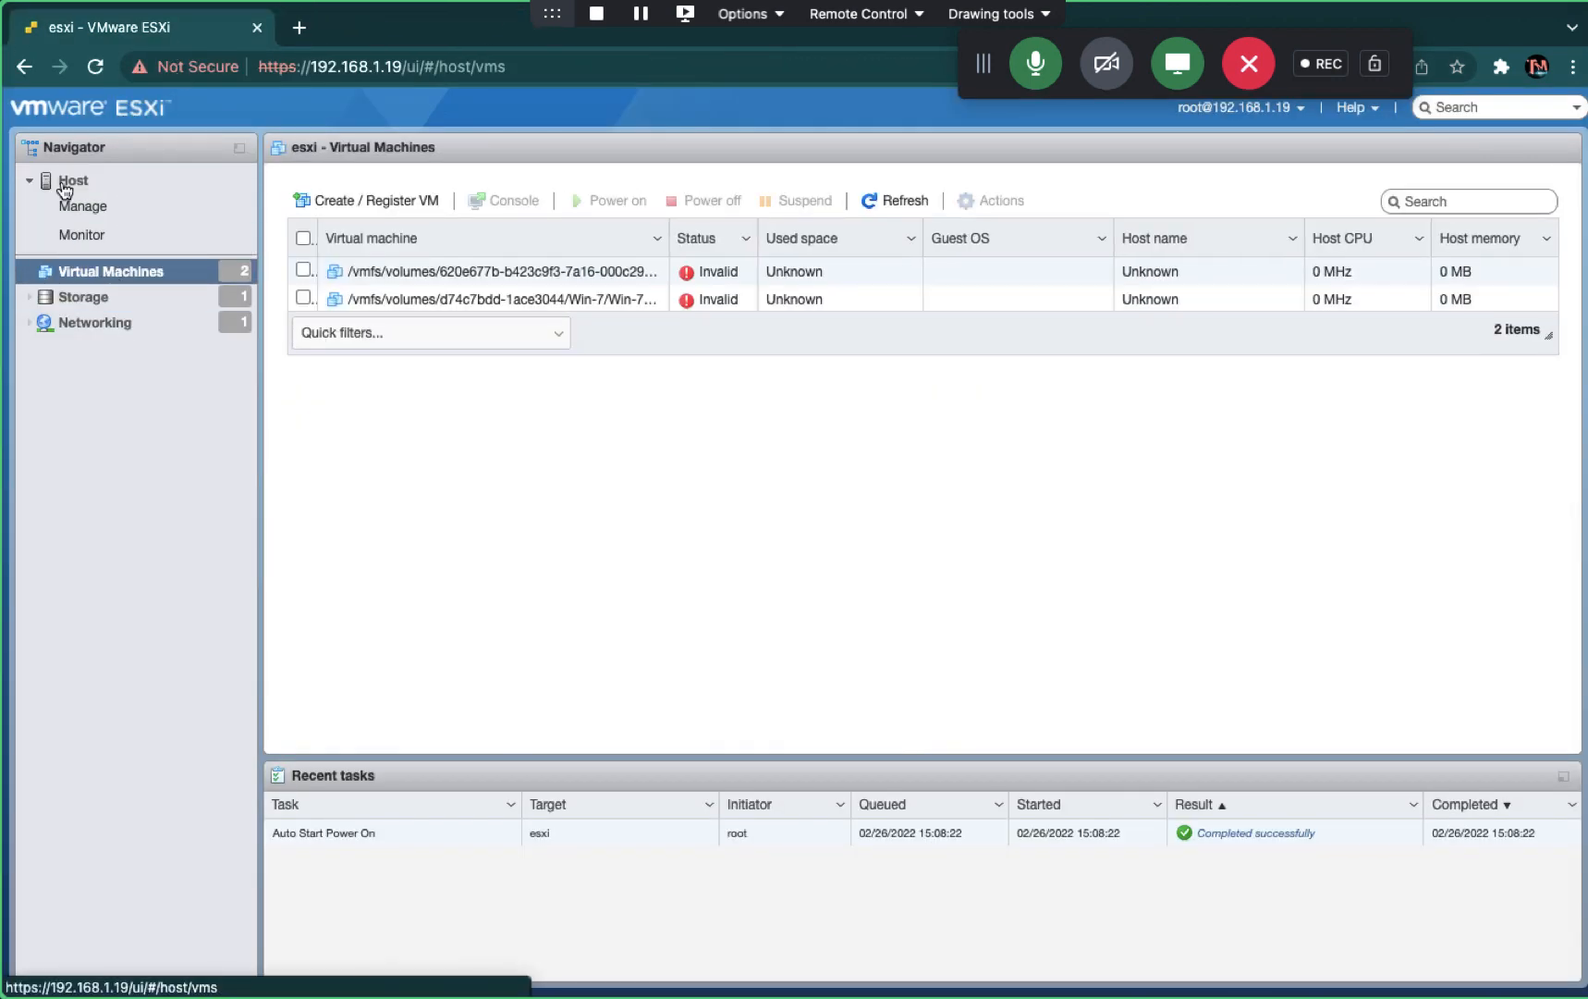
left_click(81, 207)
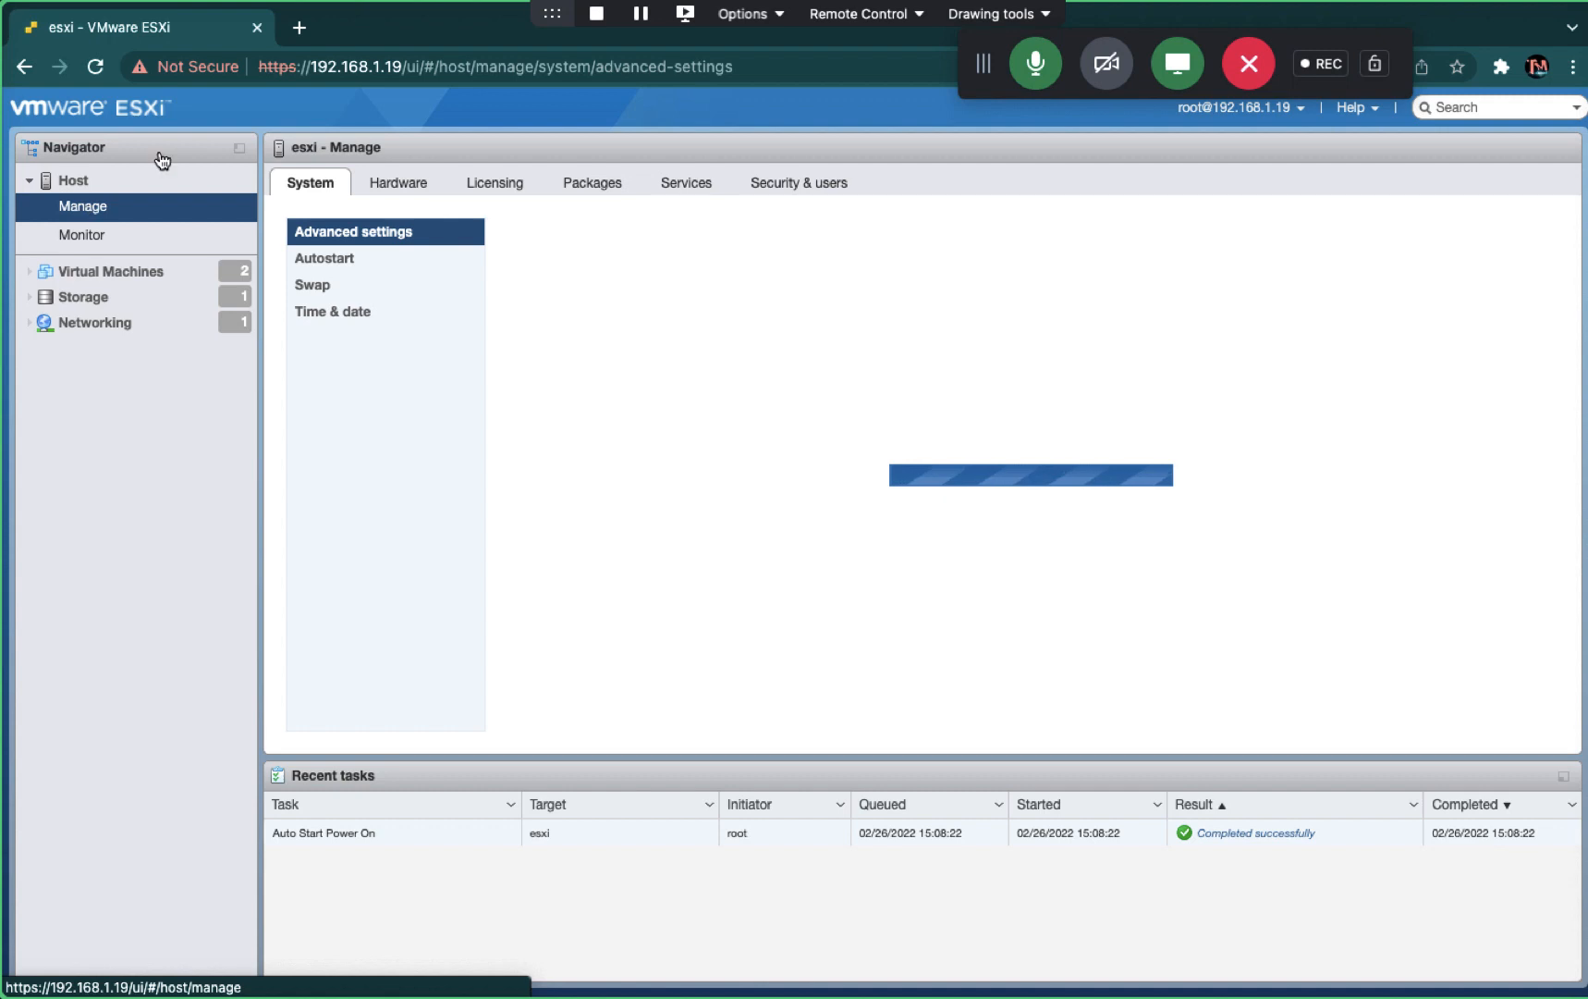
- Confirm the Authentication page shows CLOUDKAKSHA.IN as the joined domain, then go back to Host
left_click(787, 186)
left_click(342, 258)
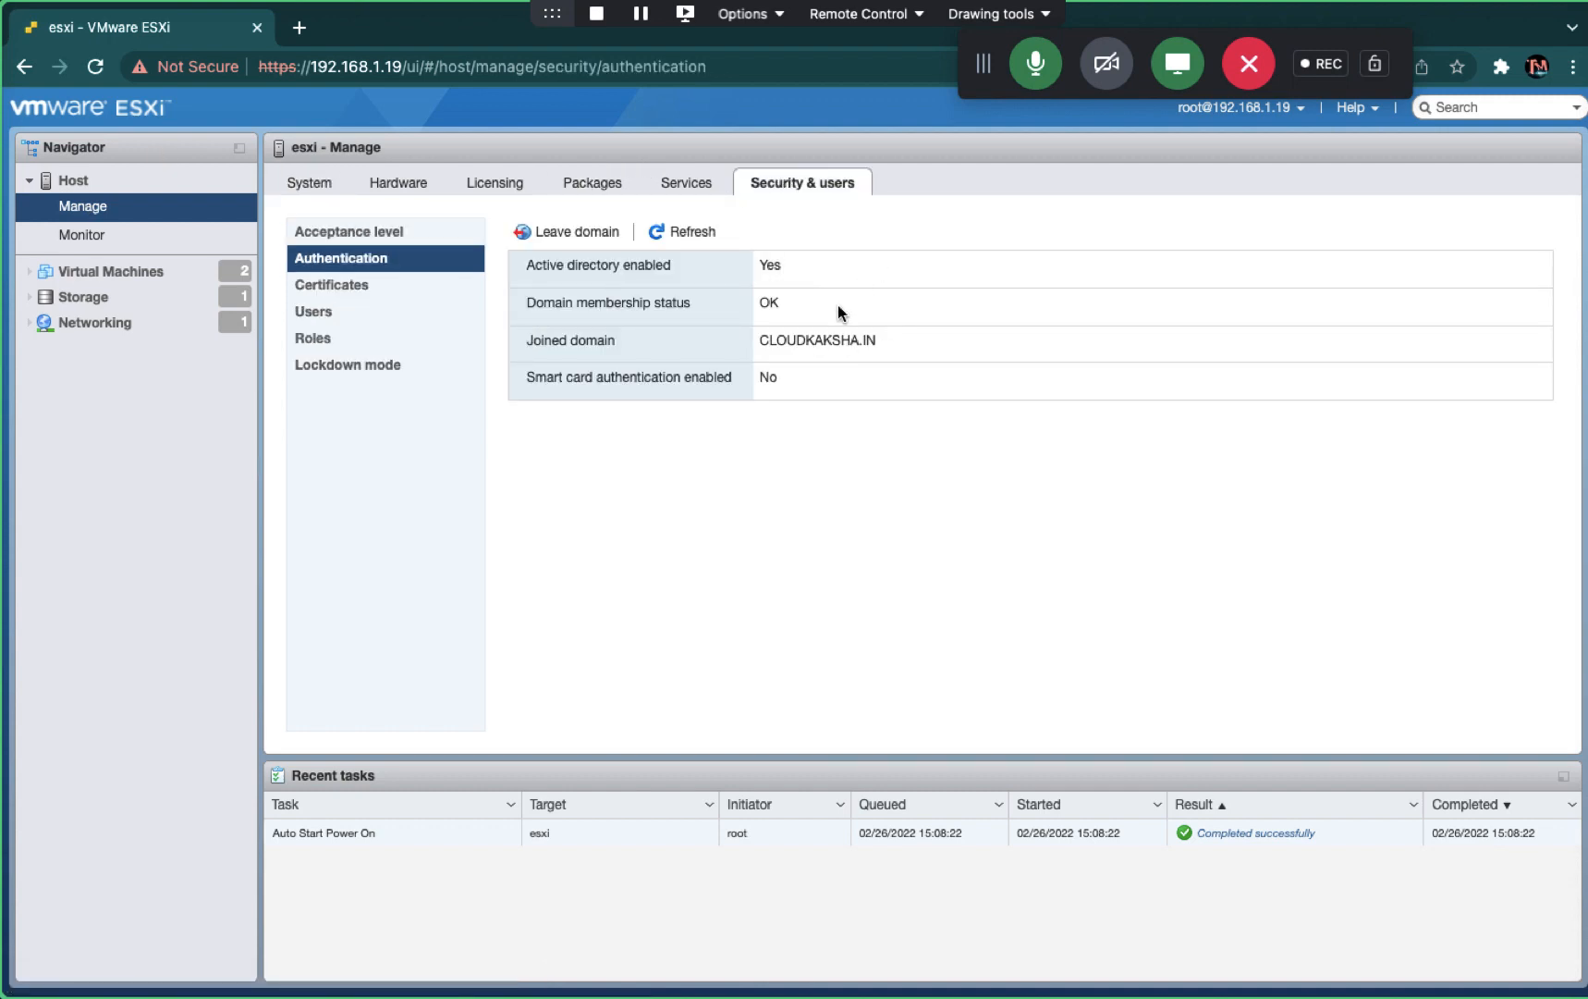
left_click(74, 184)
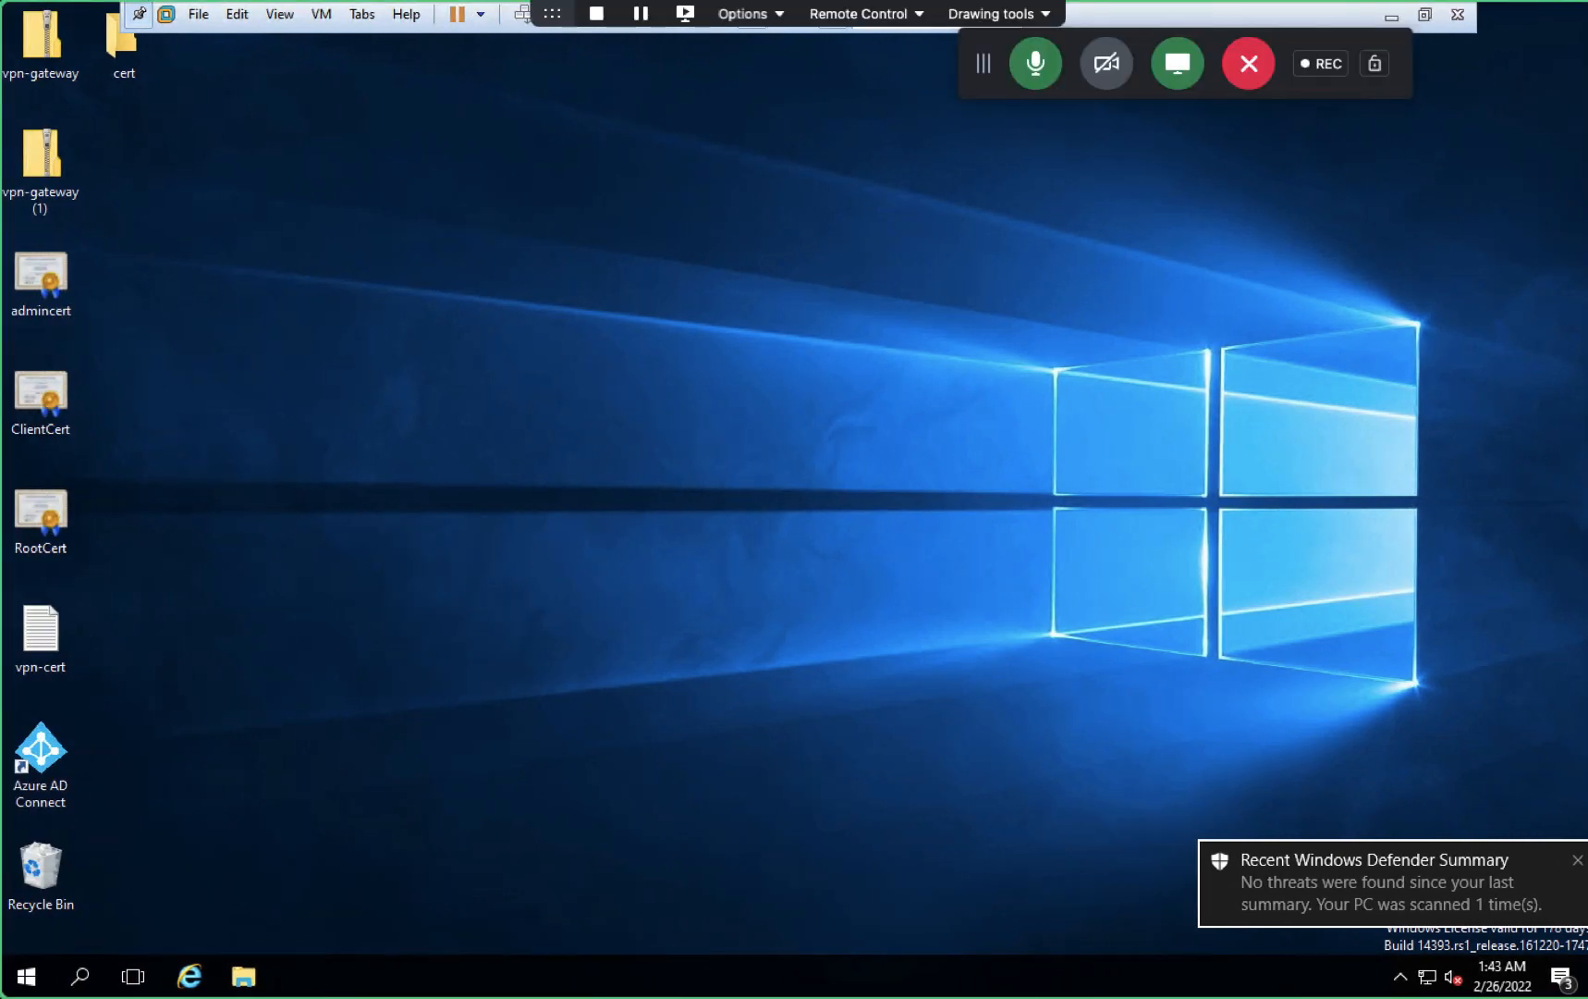
- Launch Active Directory Users and Computers from Server Manager and show the domain's Users container
left_click(1575, 848)
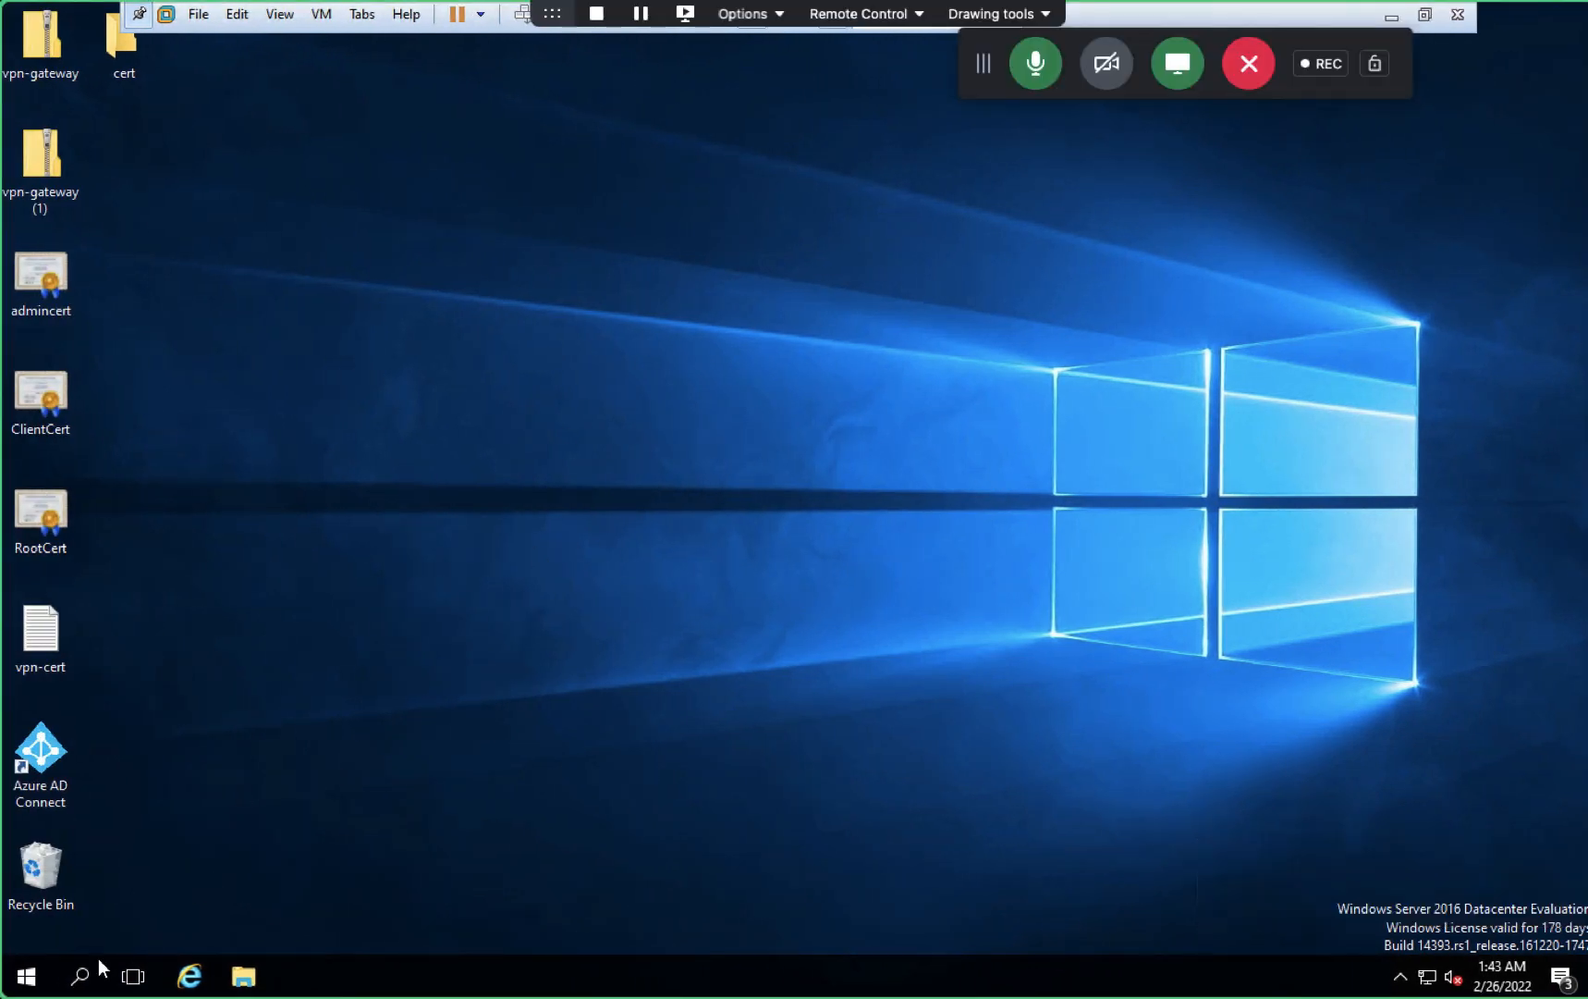
key("super")
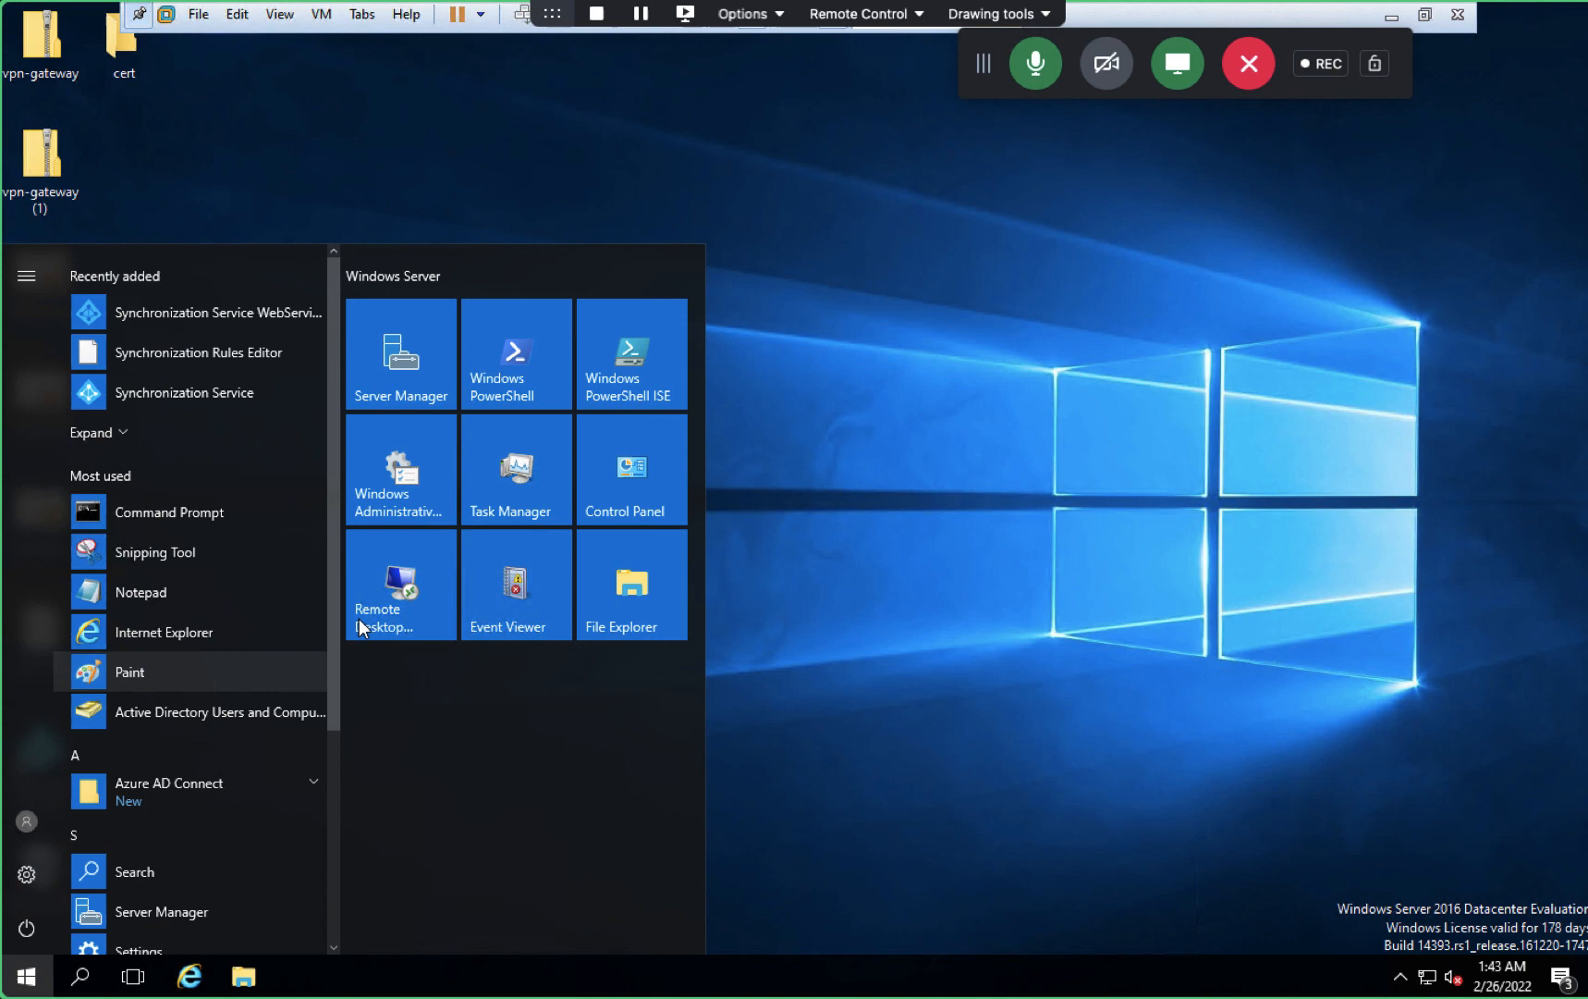
left_click(413, 374)
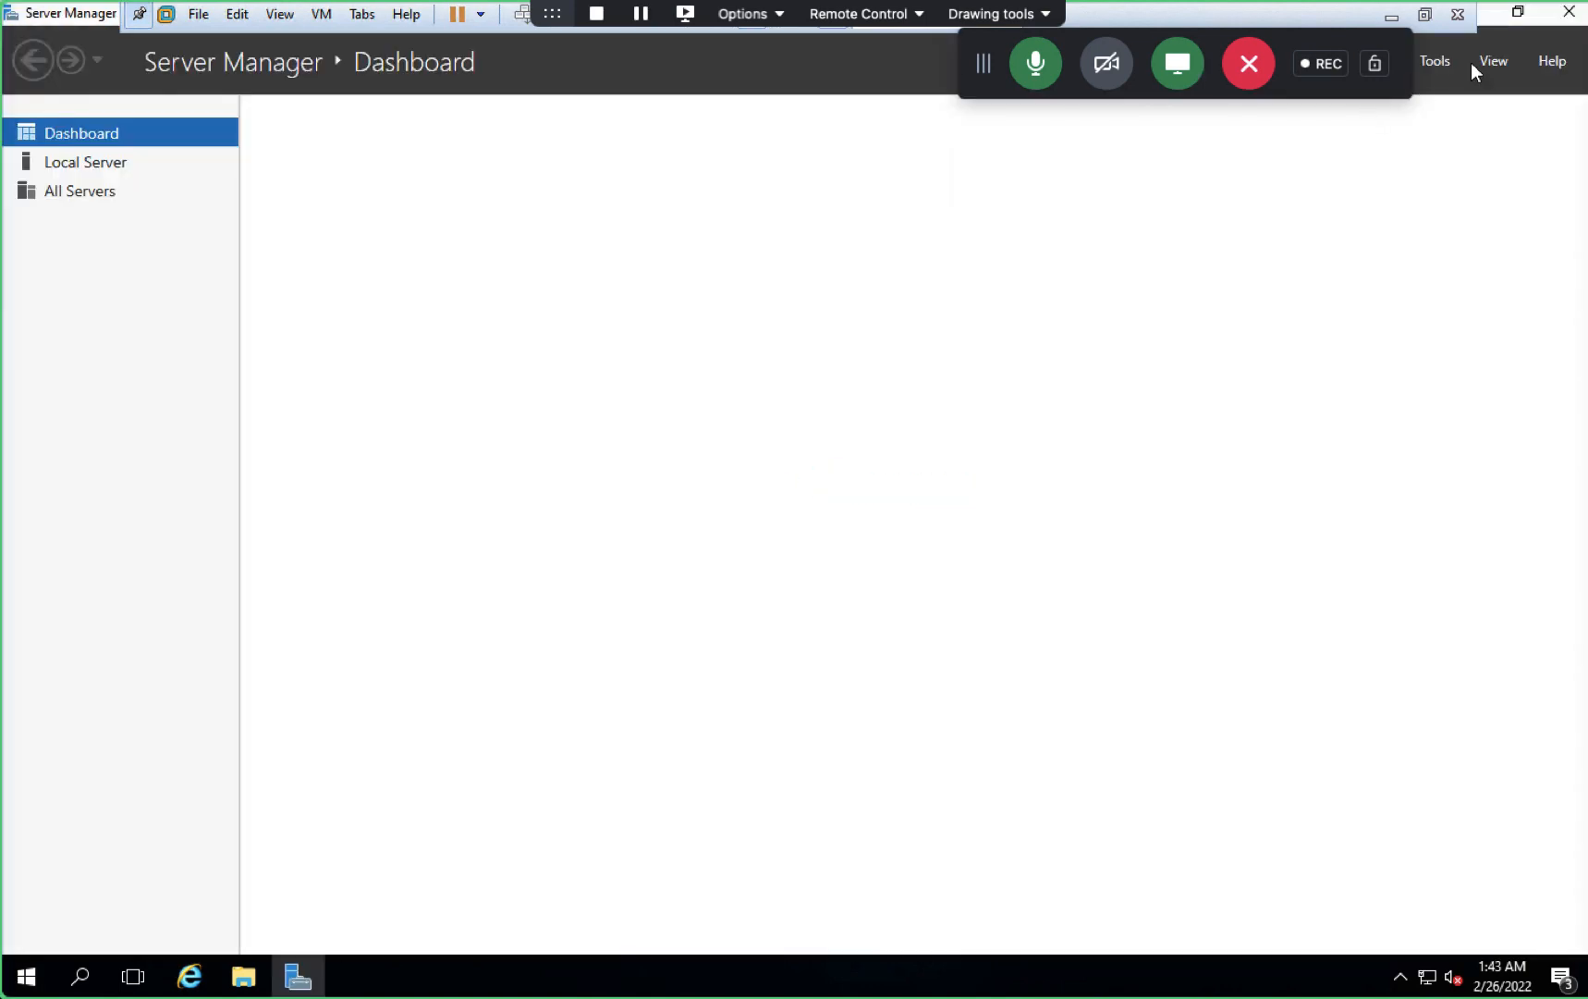
left_click(1441, 65)
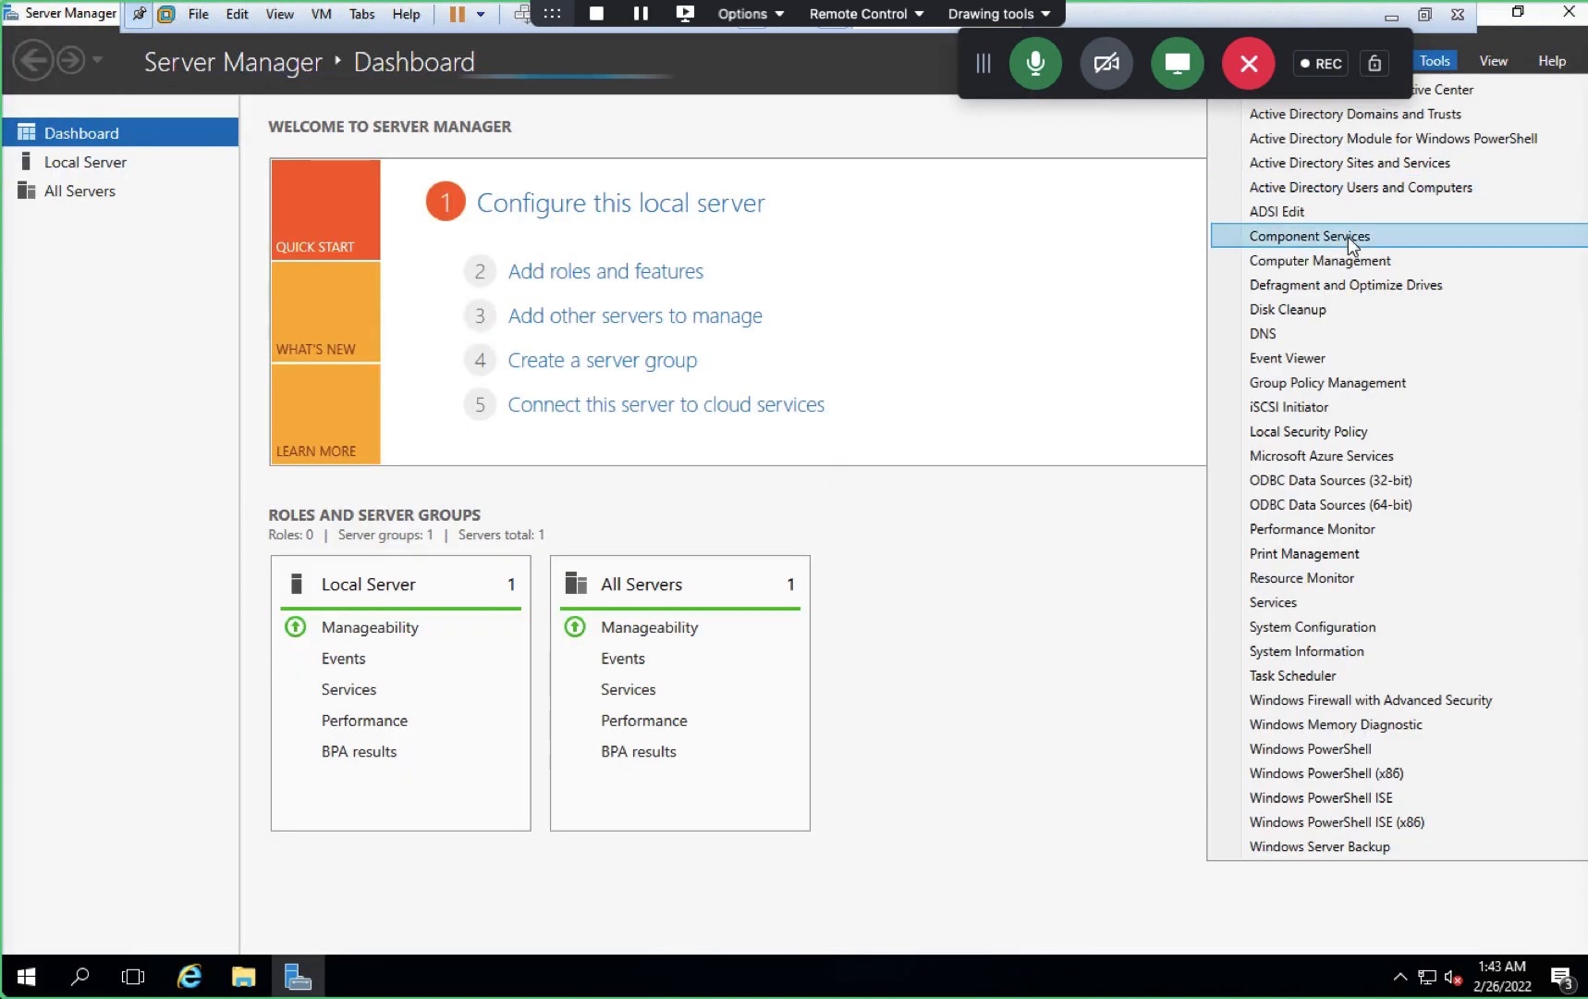
left_click(1329, 189)
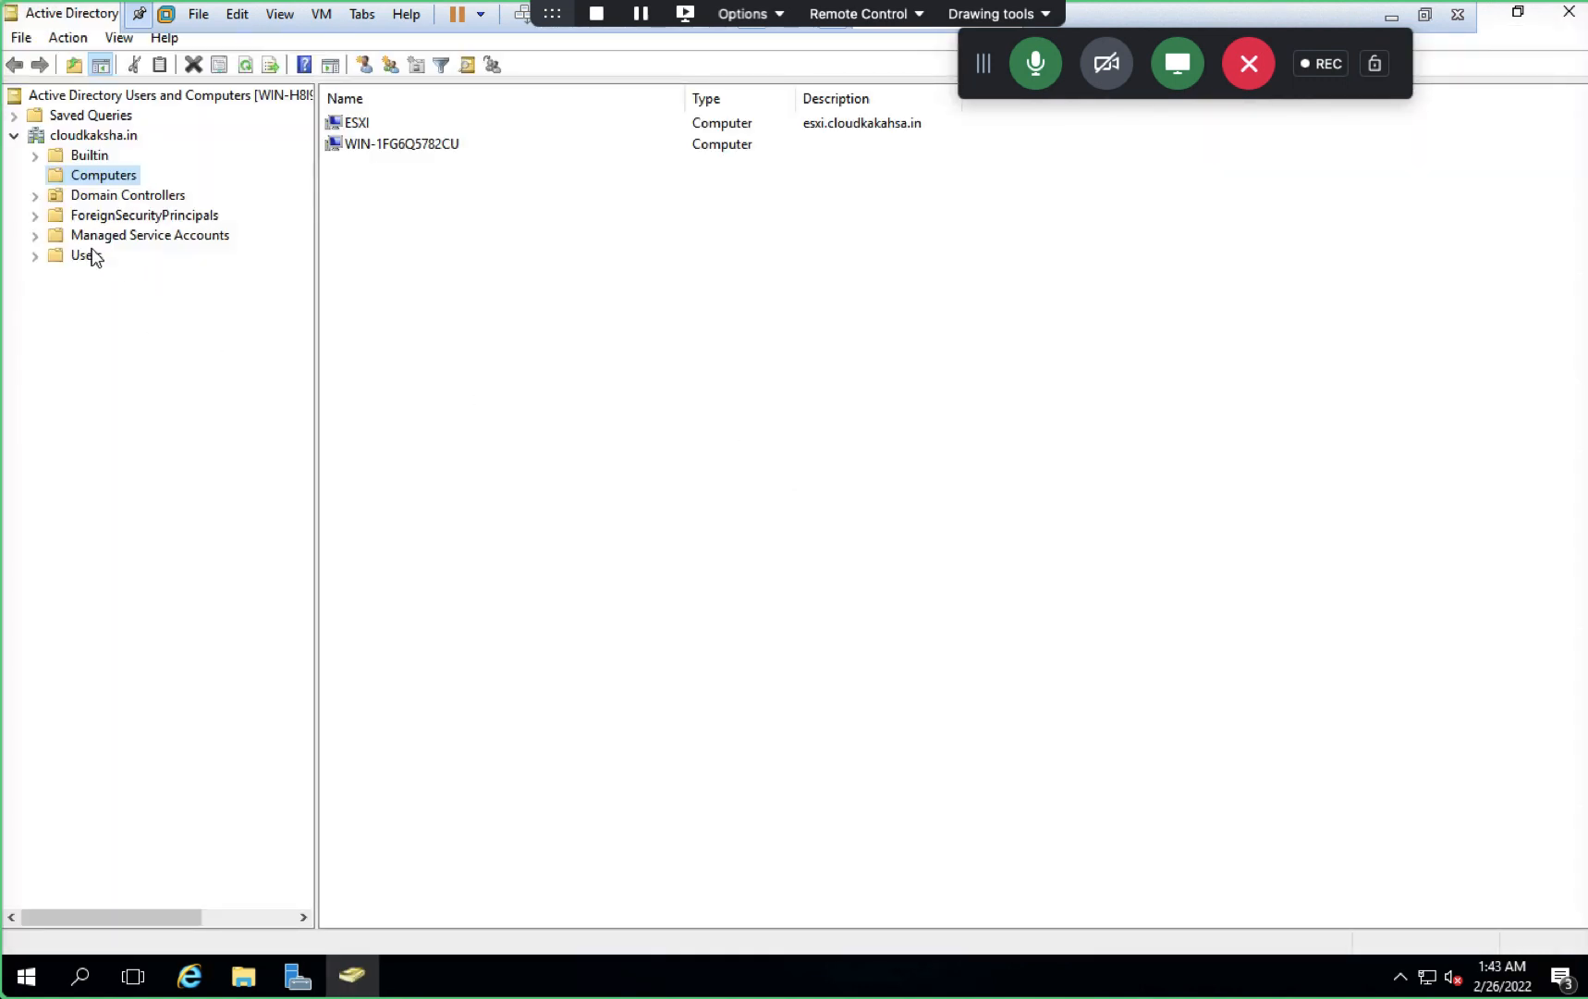
left_click(87, 255)
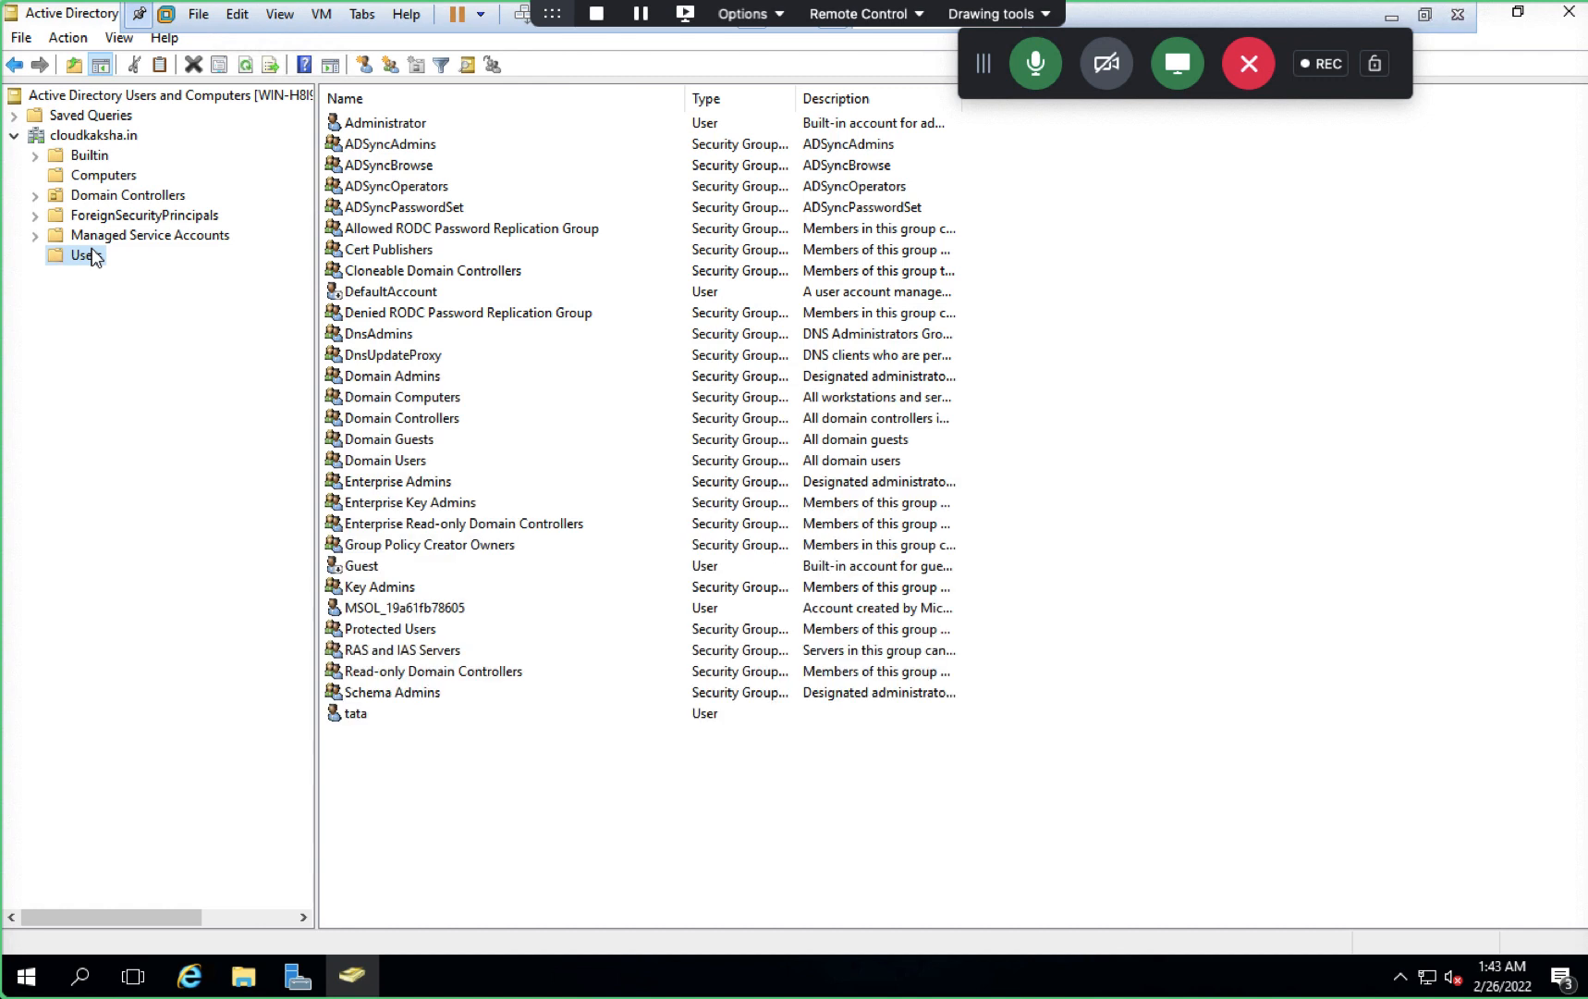
- Begin a new domain user named 'test' with logon name 'test'
left_click(363, 64)
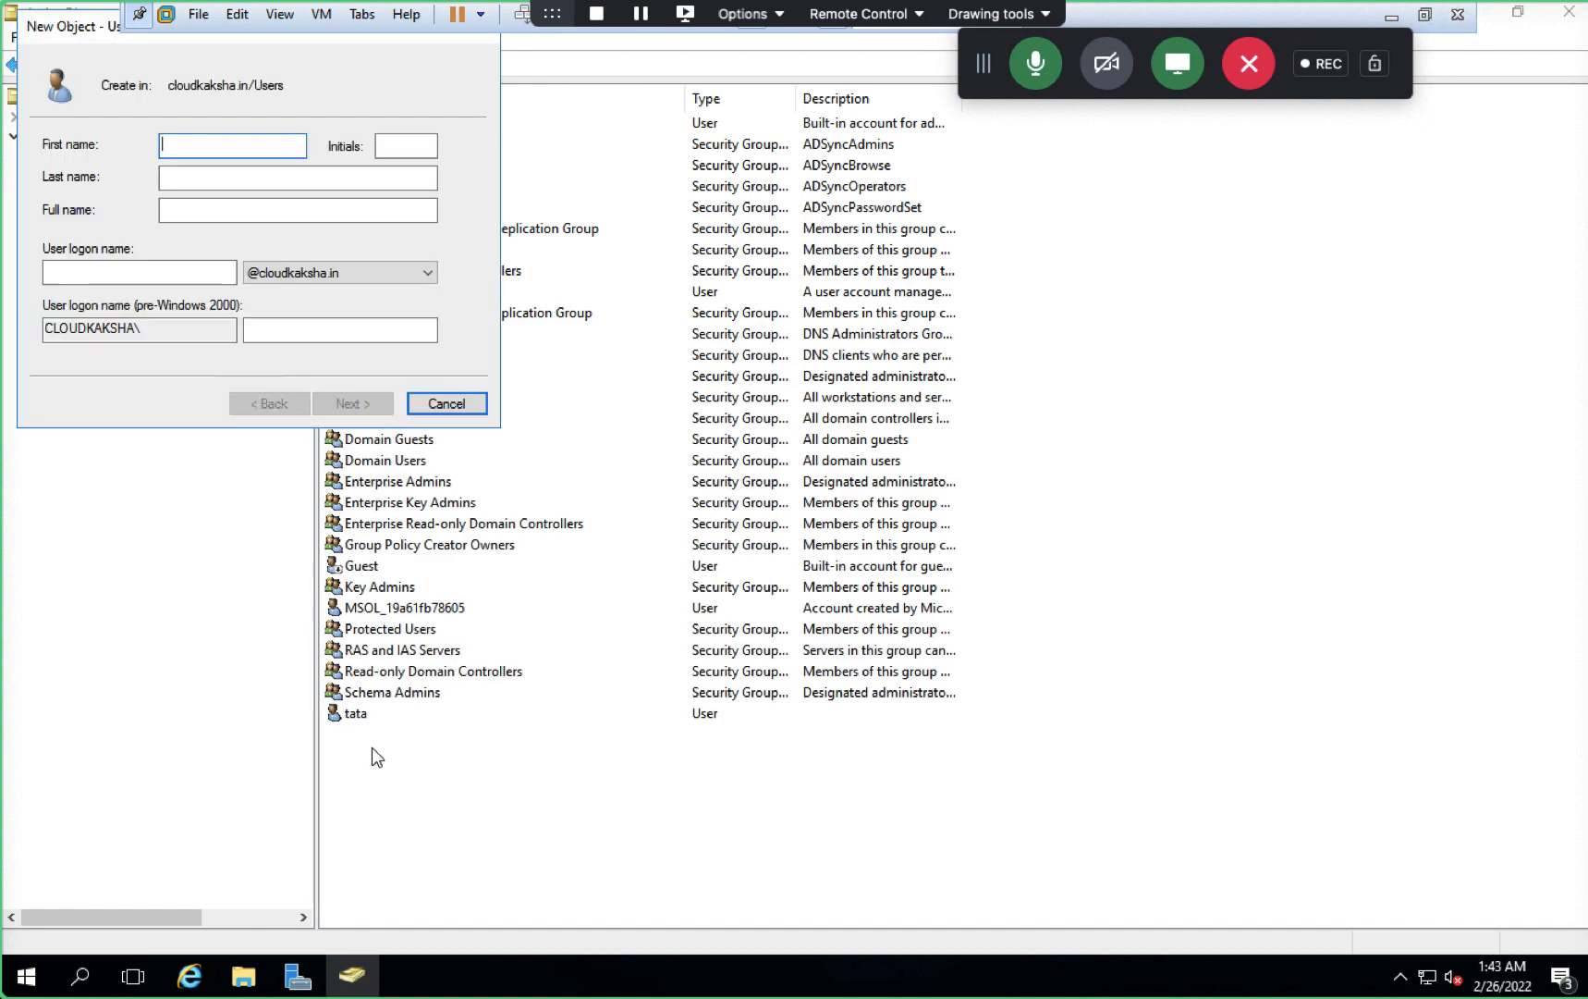
type("test")
left_click(160, 282)
type("test")
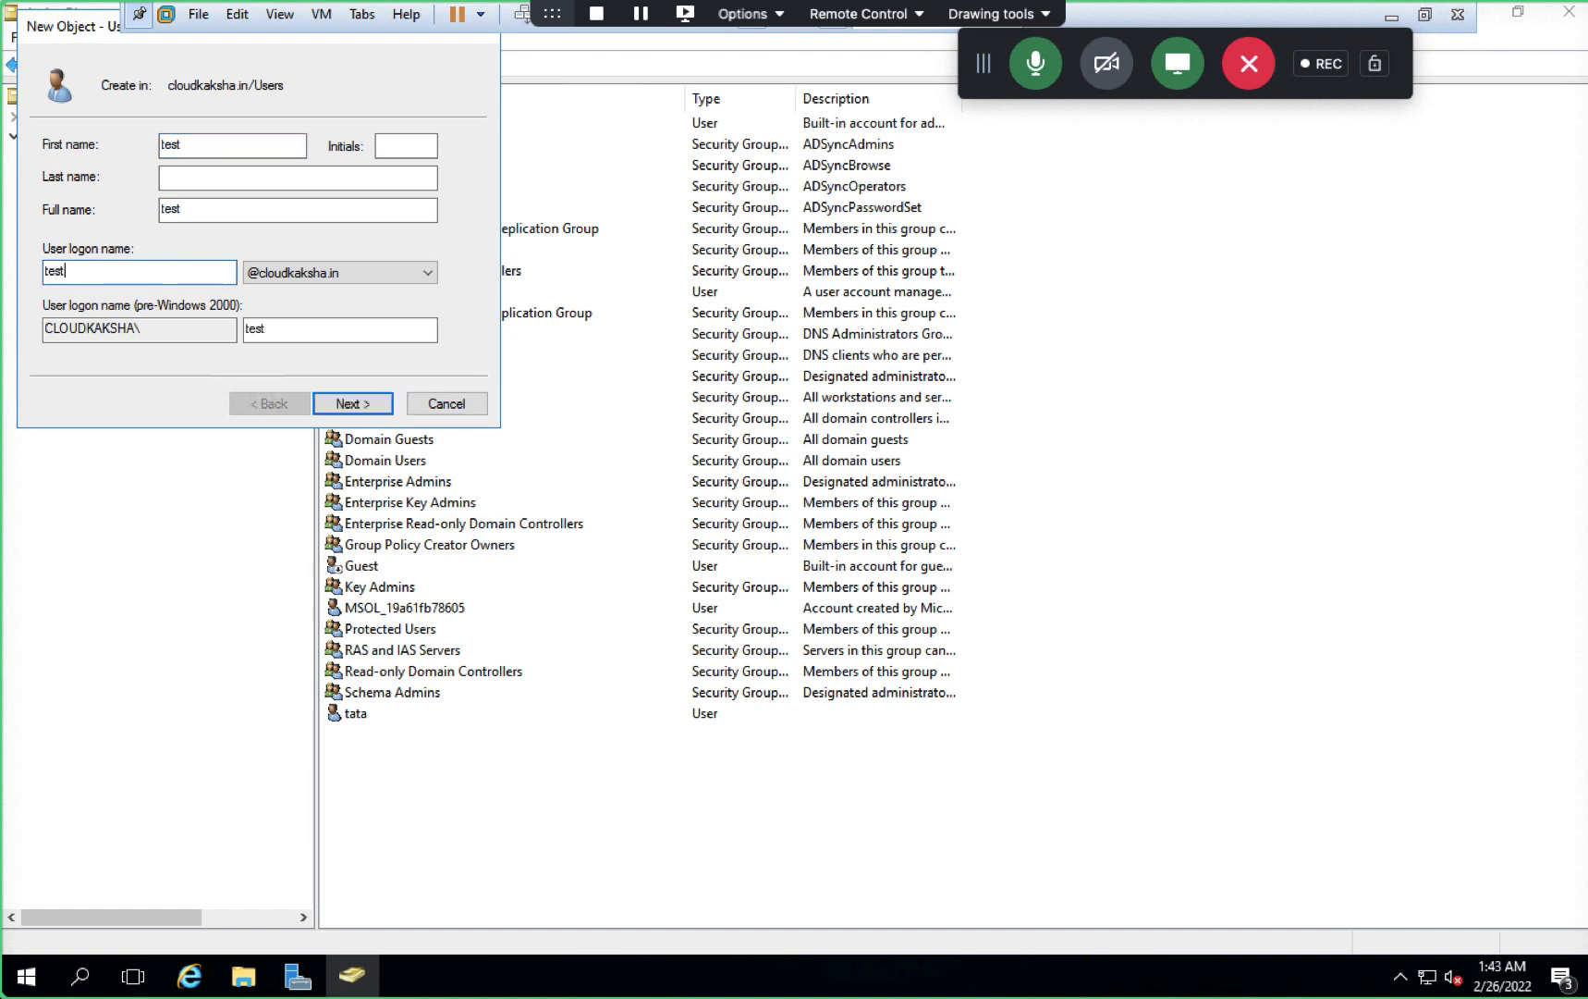
left_click(353, 403)
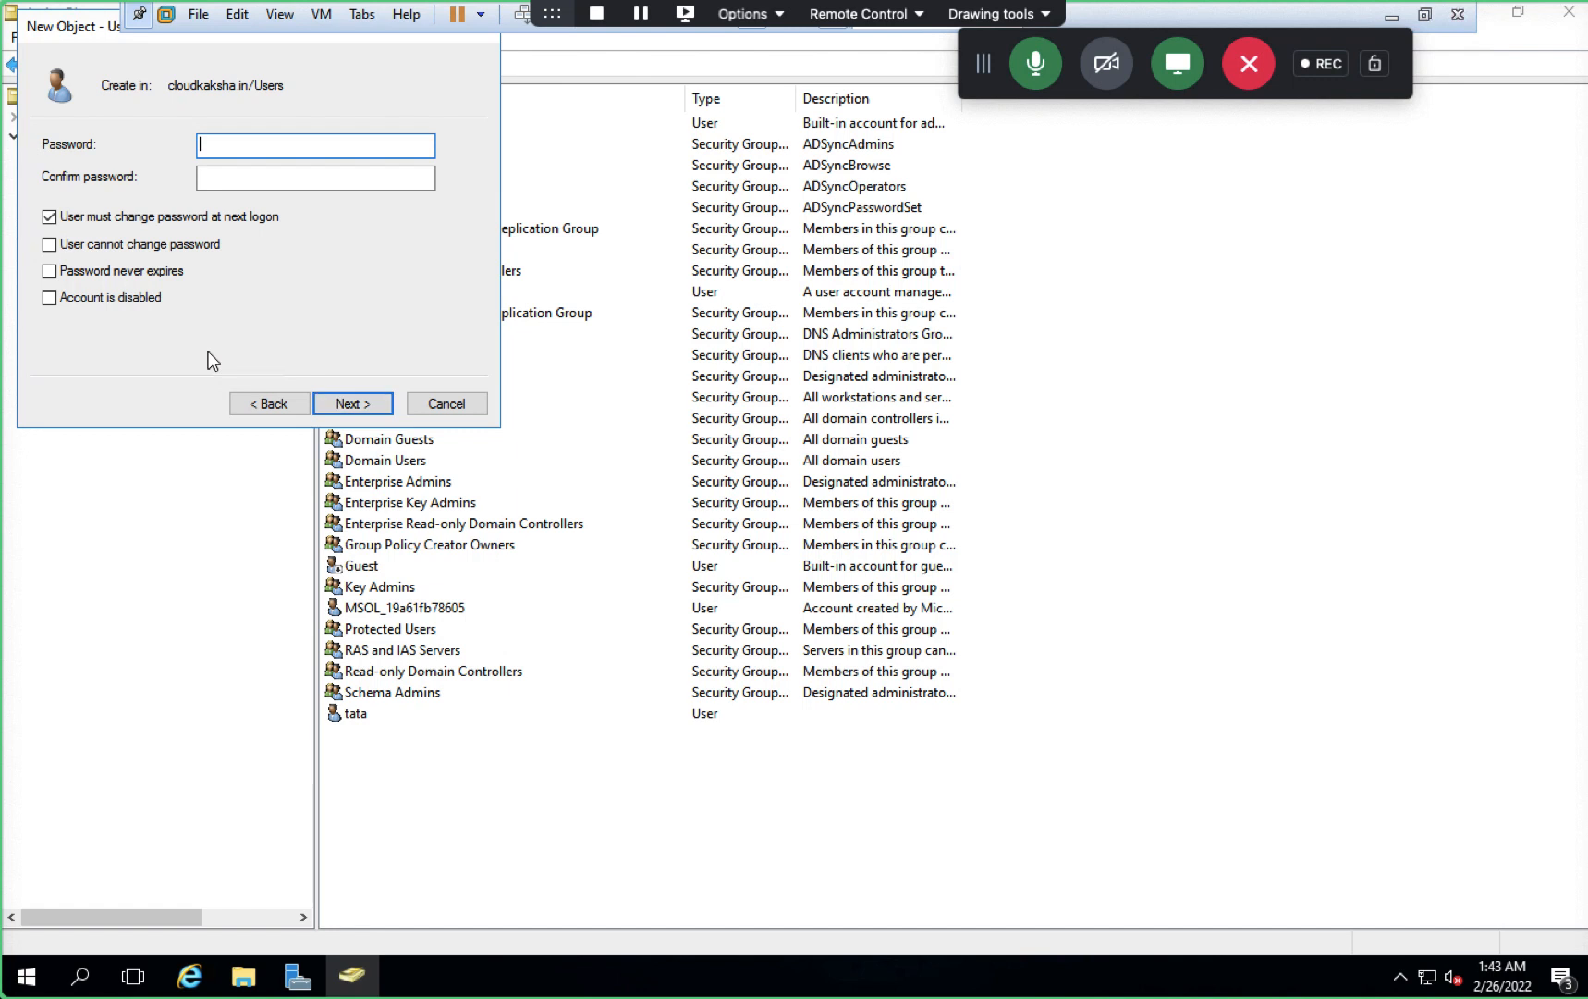
- Give the user a never-expiring password with no change at next logon, finish, and return to ESXi
left_click(49, 217)
left_click(49, 271)
left_click(221, 146)
type("Password1")
key("Tab")
type("Passwor")
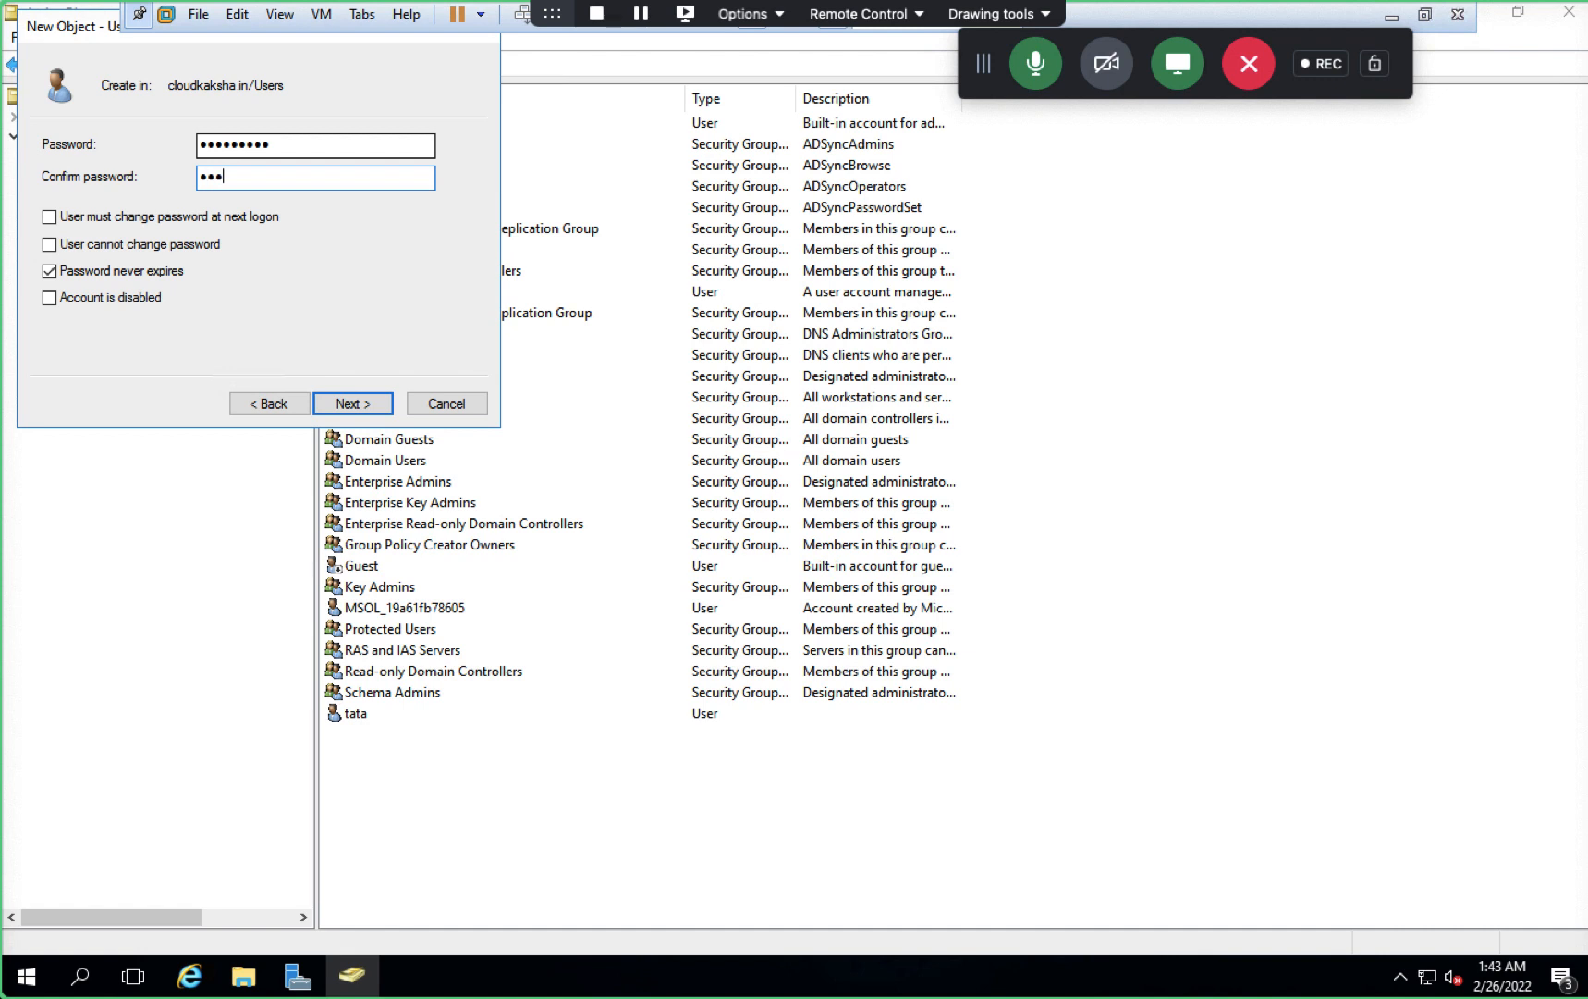
type("d1")
left_click(355, 407)
left_click(356, 408)
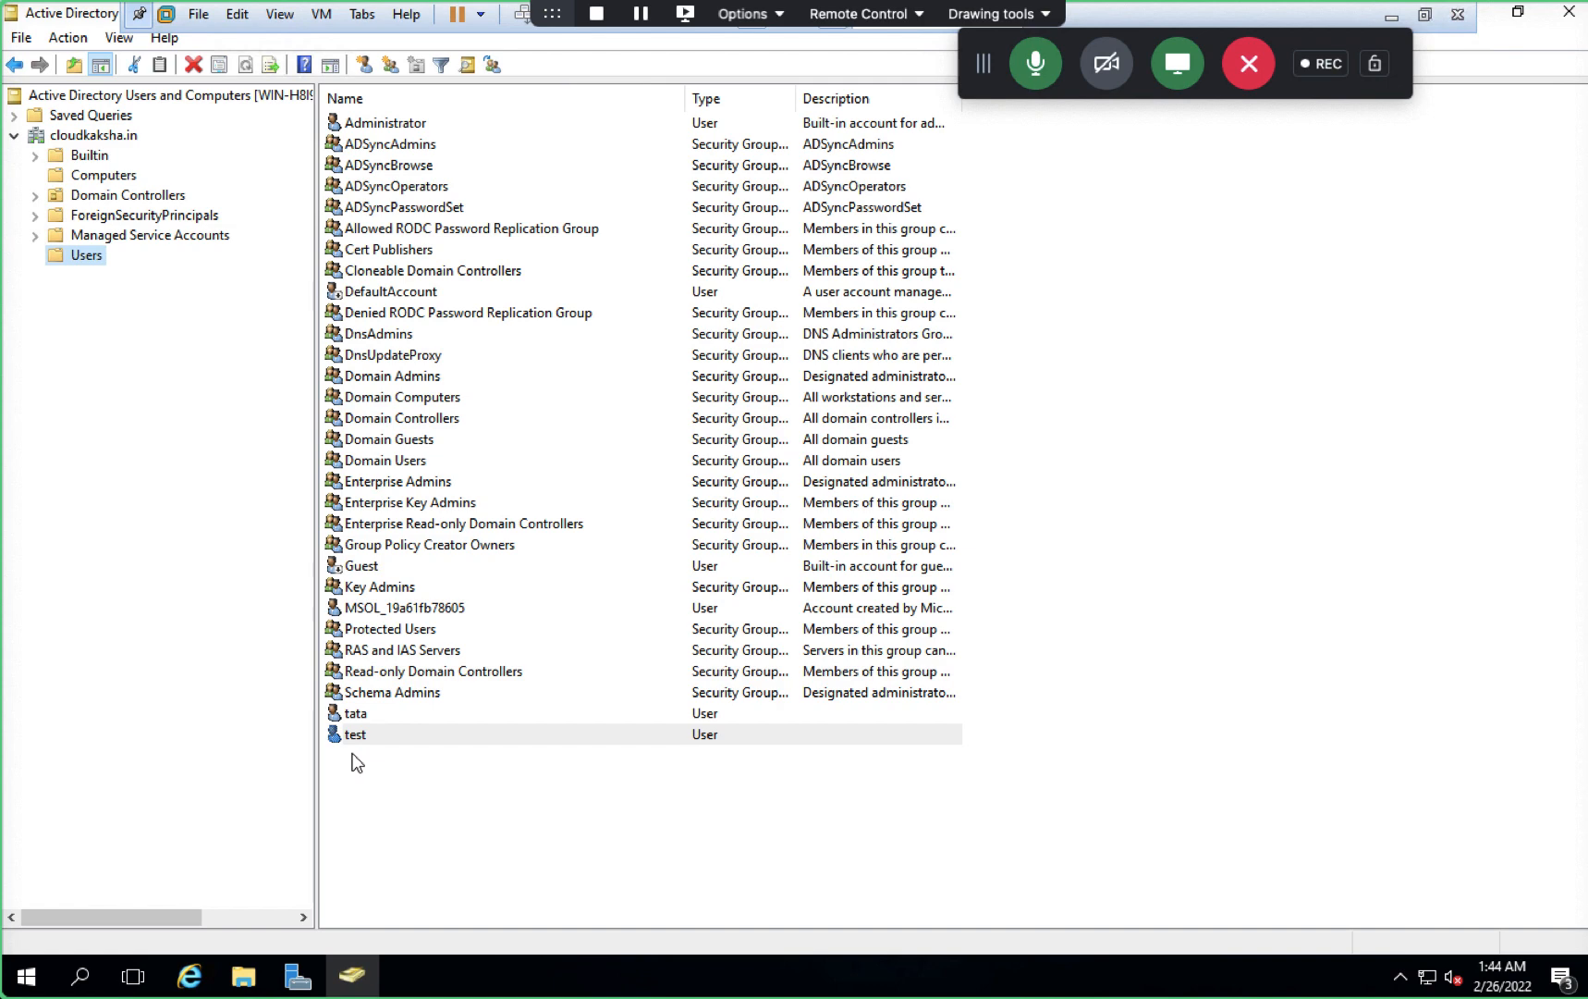
key("ctrl+Left")
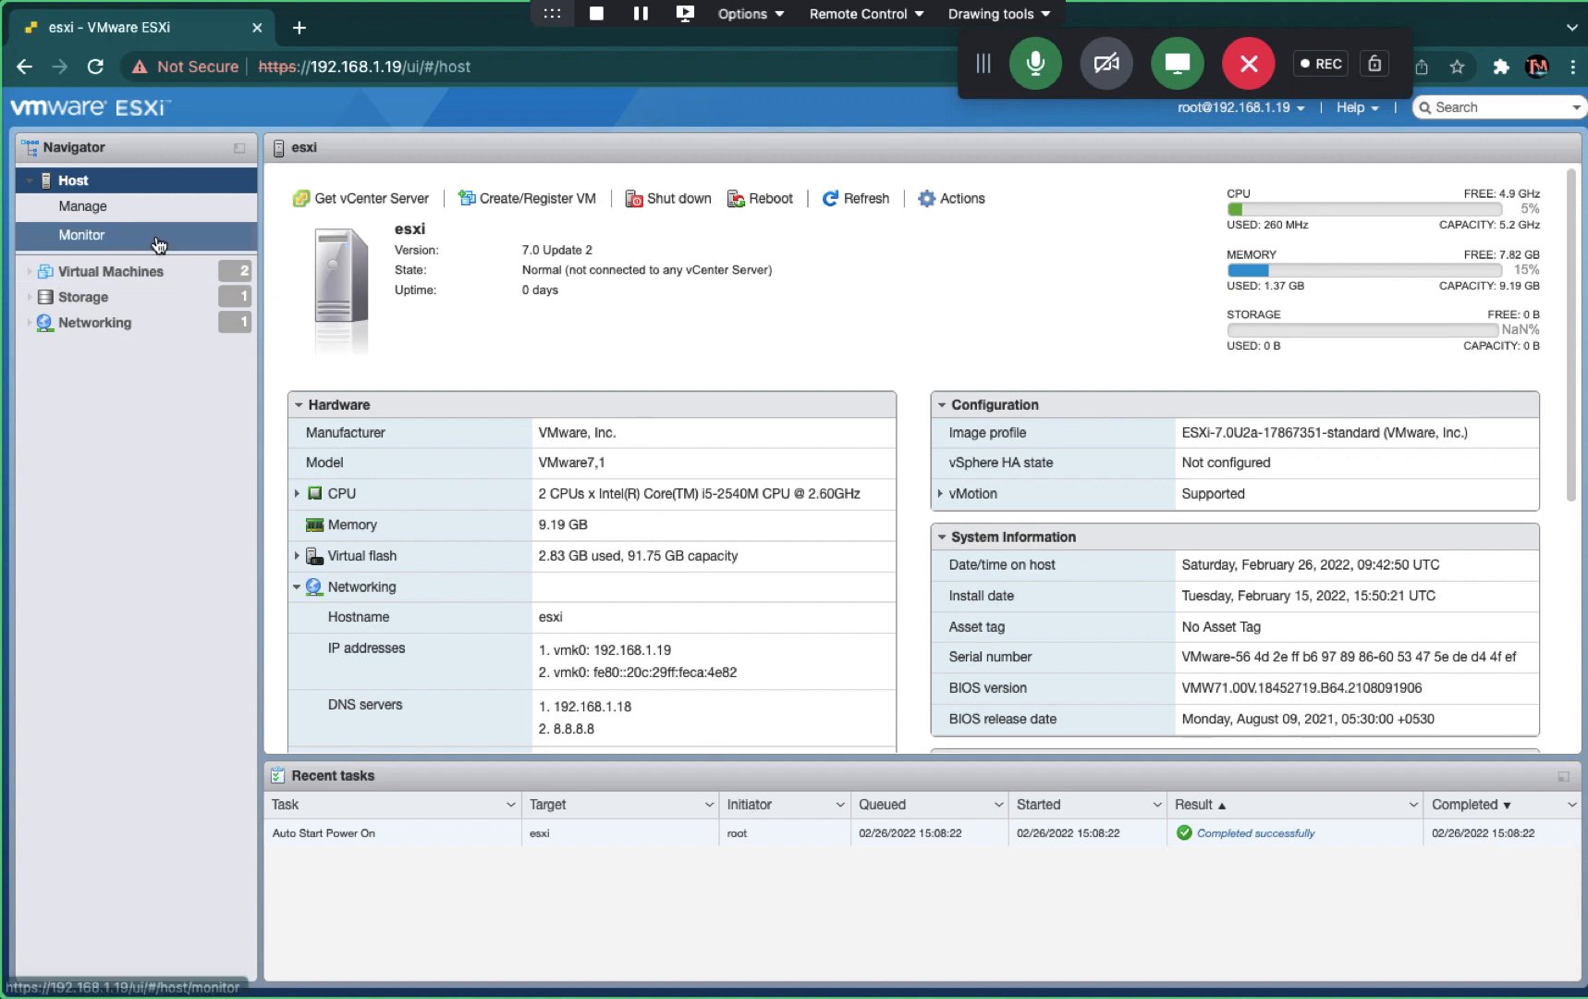
- Review the Authentication and Users pages under Manage, then open the host's Actions menu
left_click(93, 206)
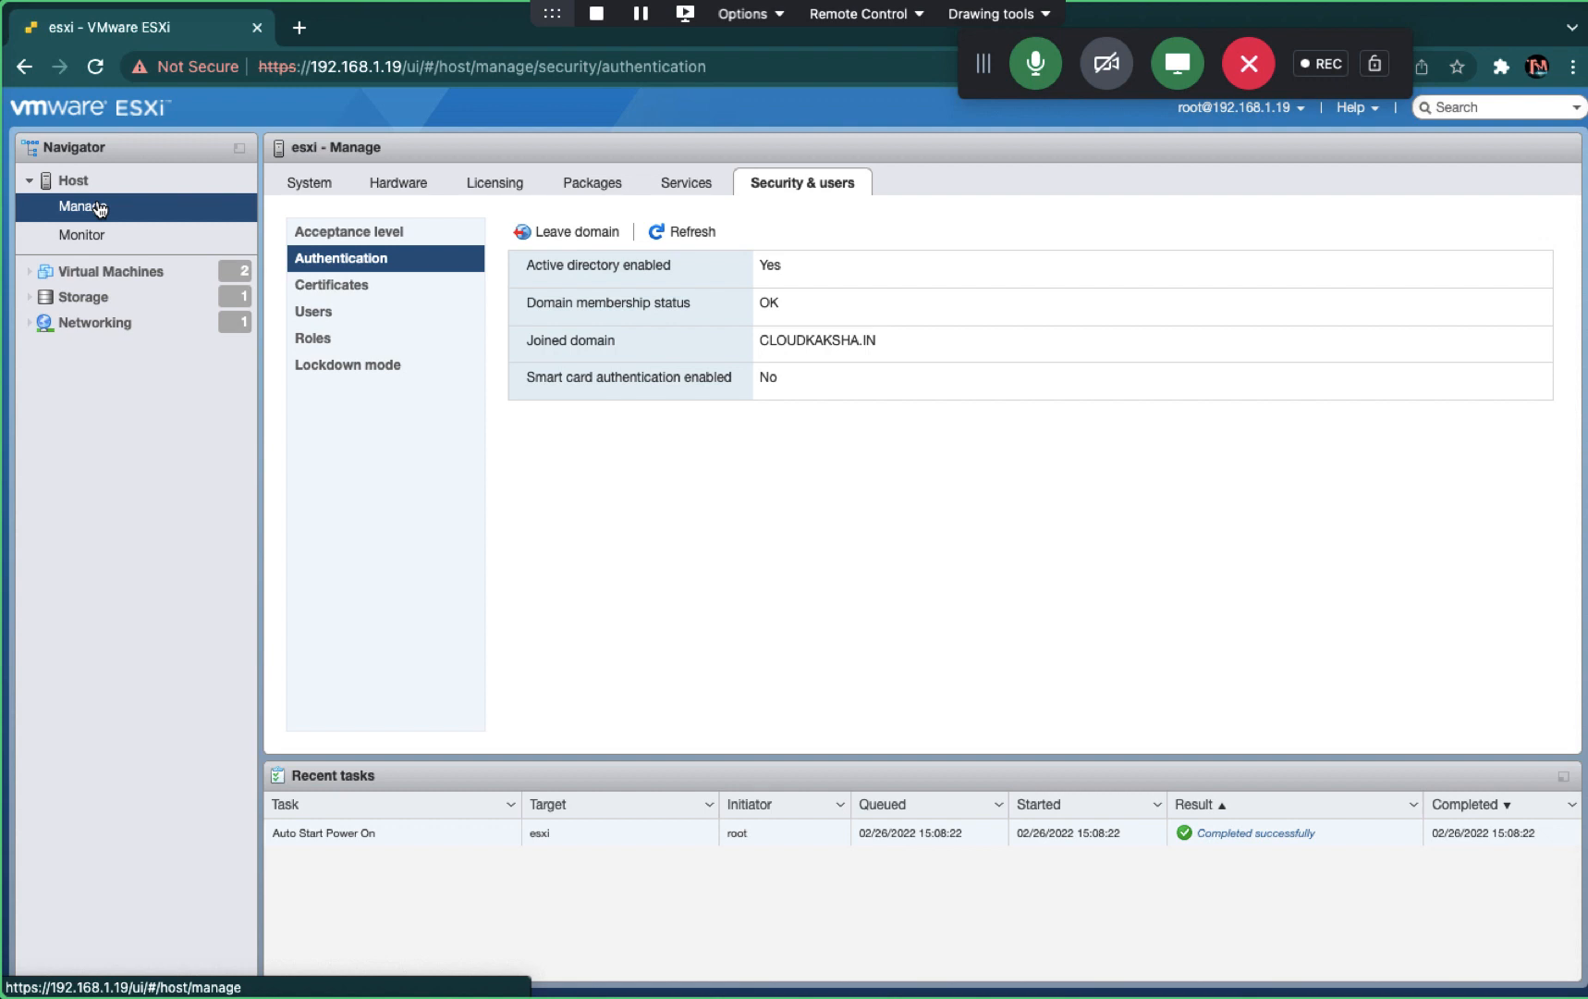
left_click(352, 314)
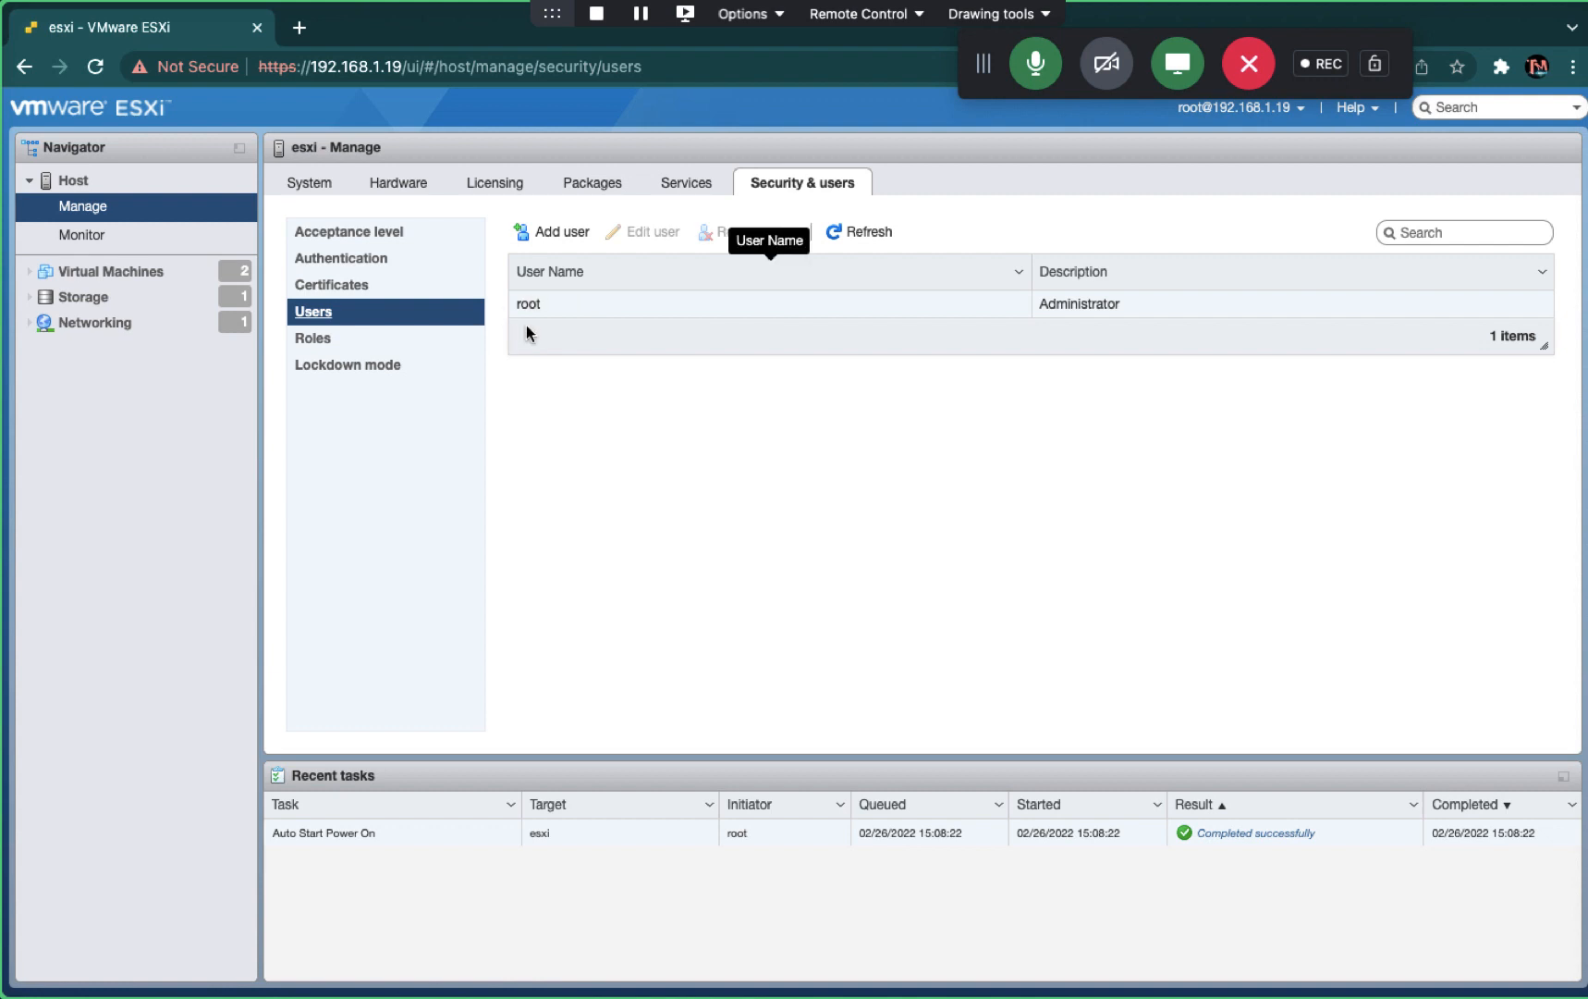
left_click(74, 181)
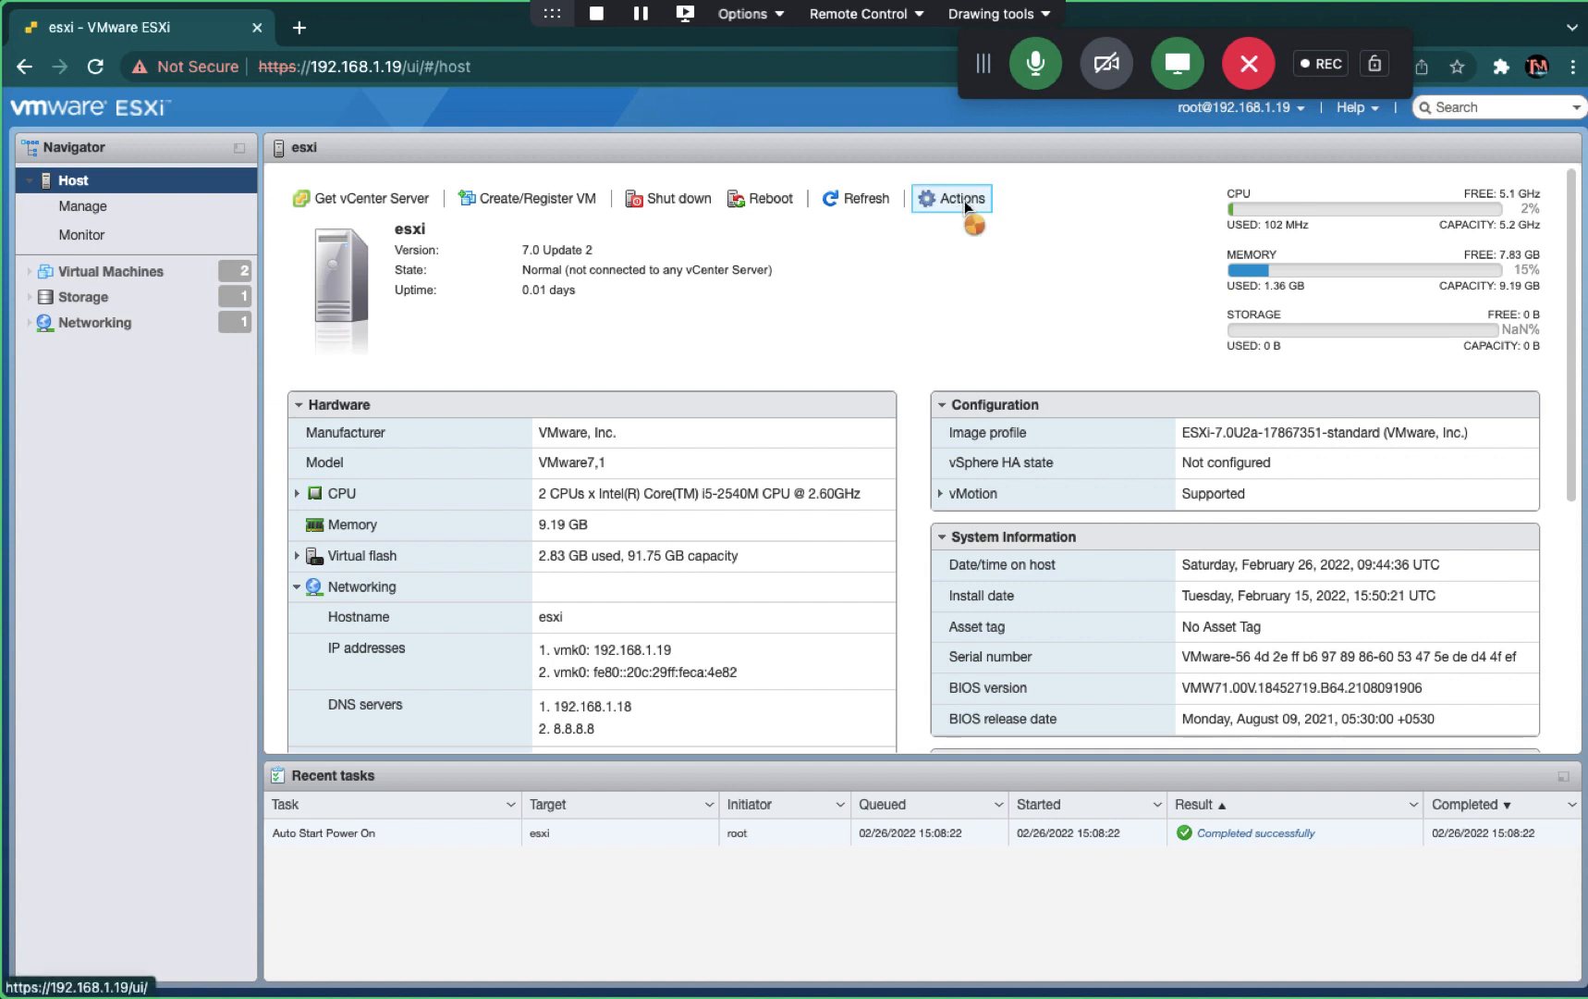
left_click(964, 201)
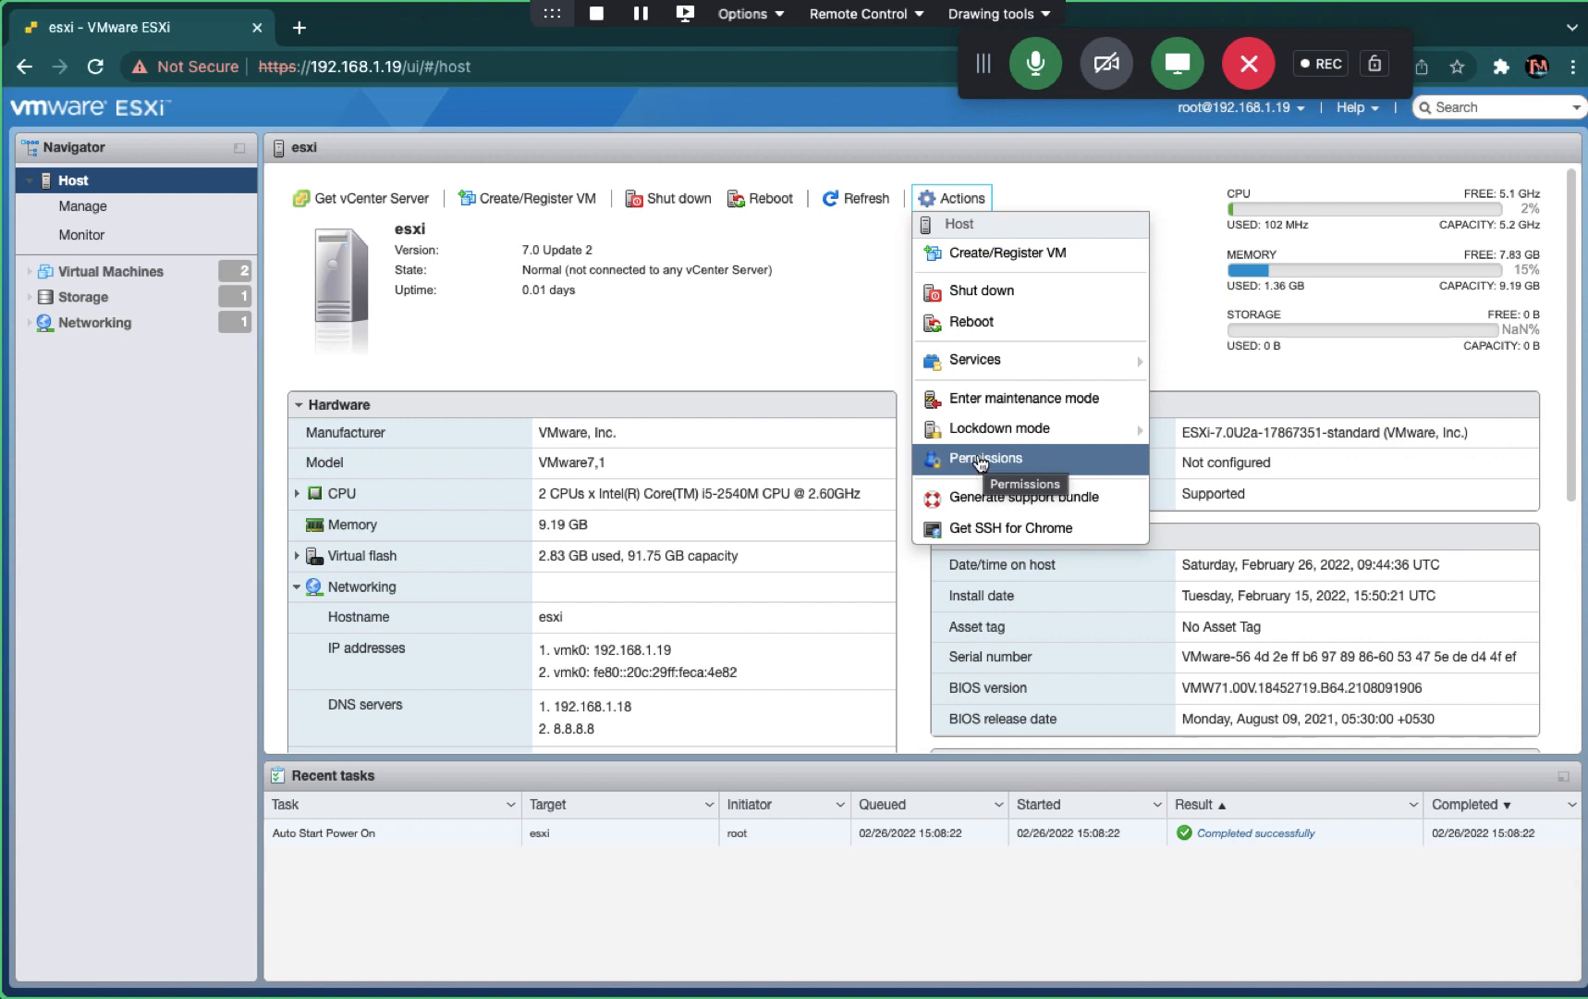
- Grant the cloudkaksha.in test user the Read-only role in host permissions, then close the window
left_click(980, 460)
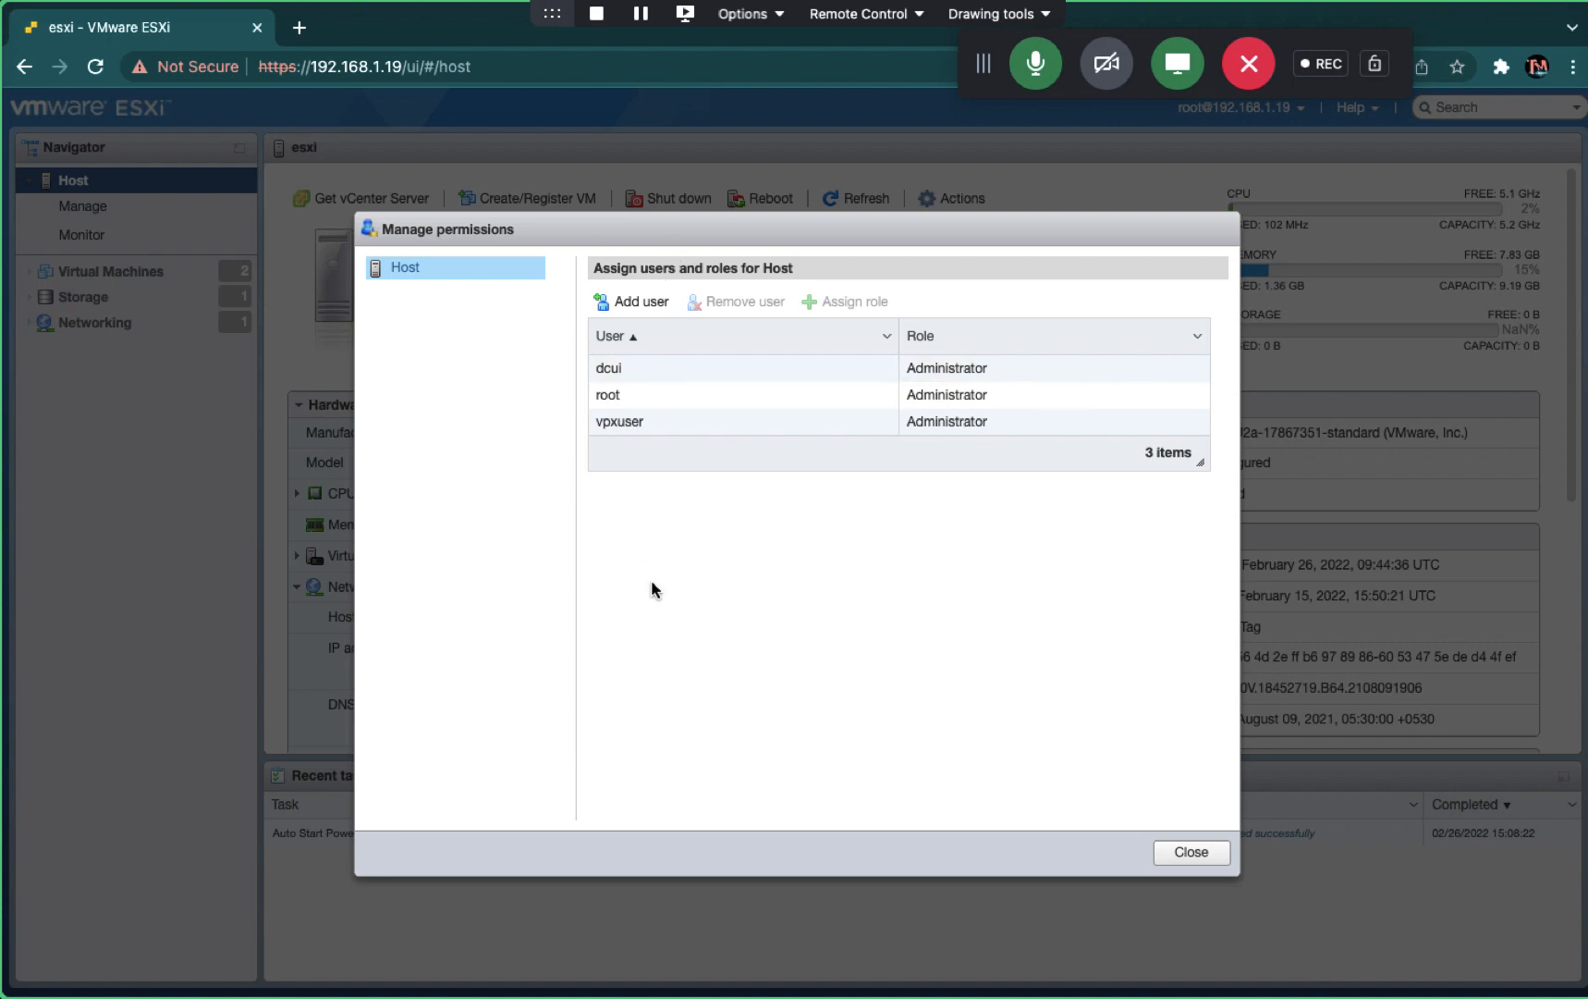
left_click(634, 302)
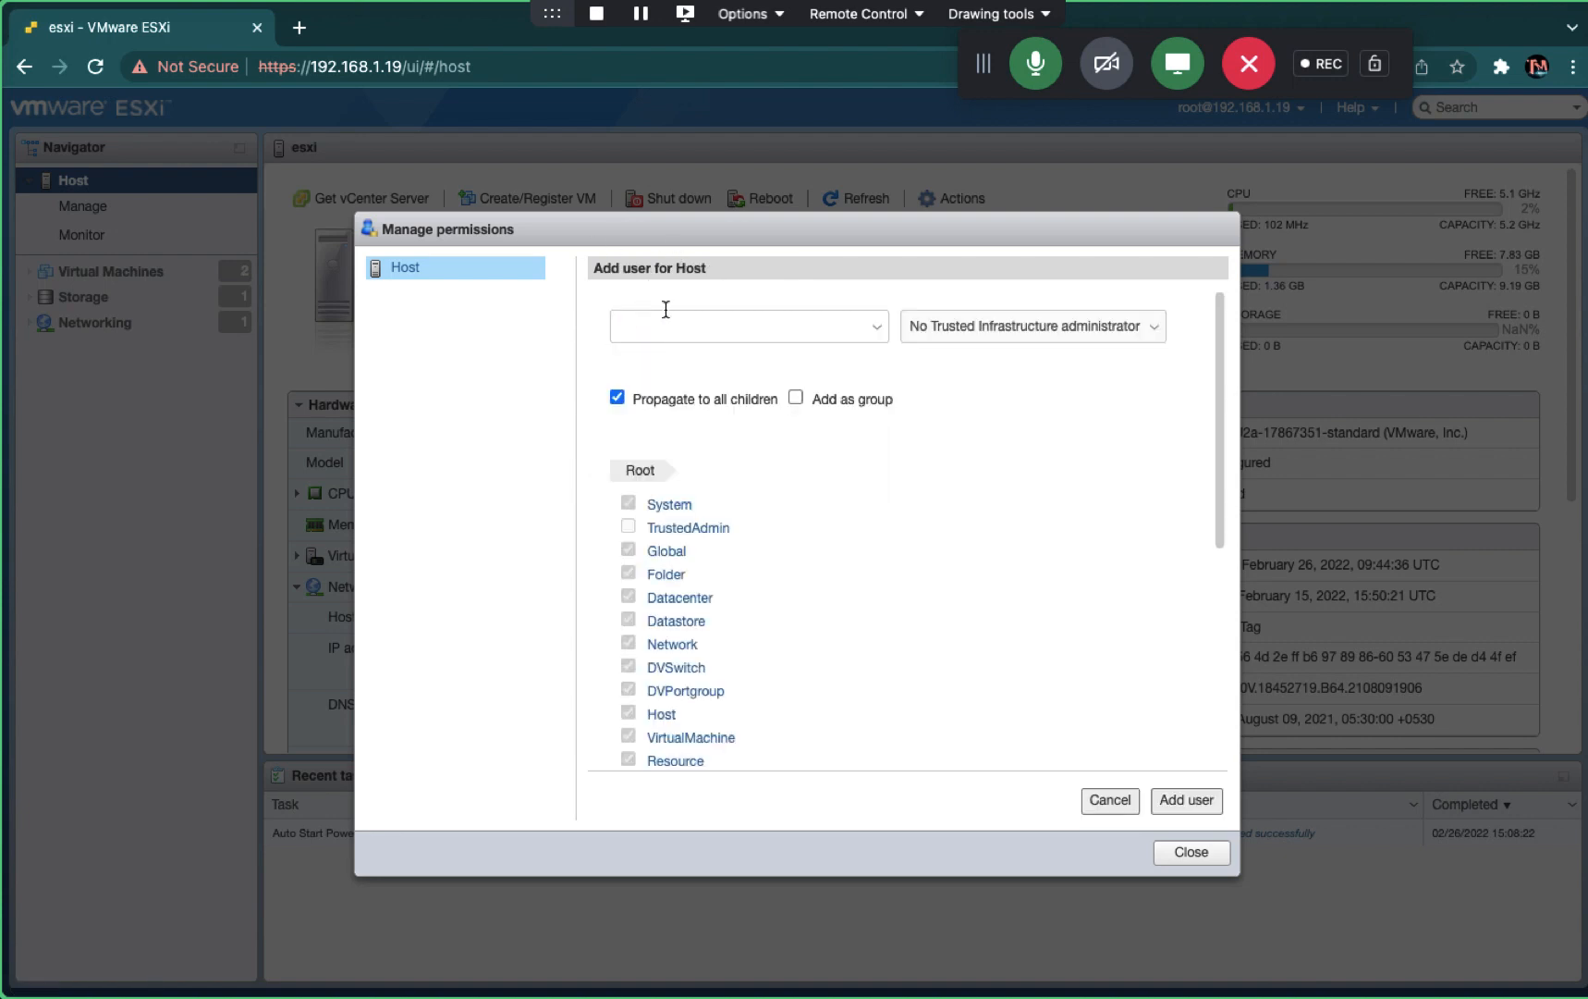
left_click(707, 314)
type("te")
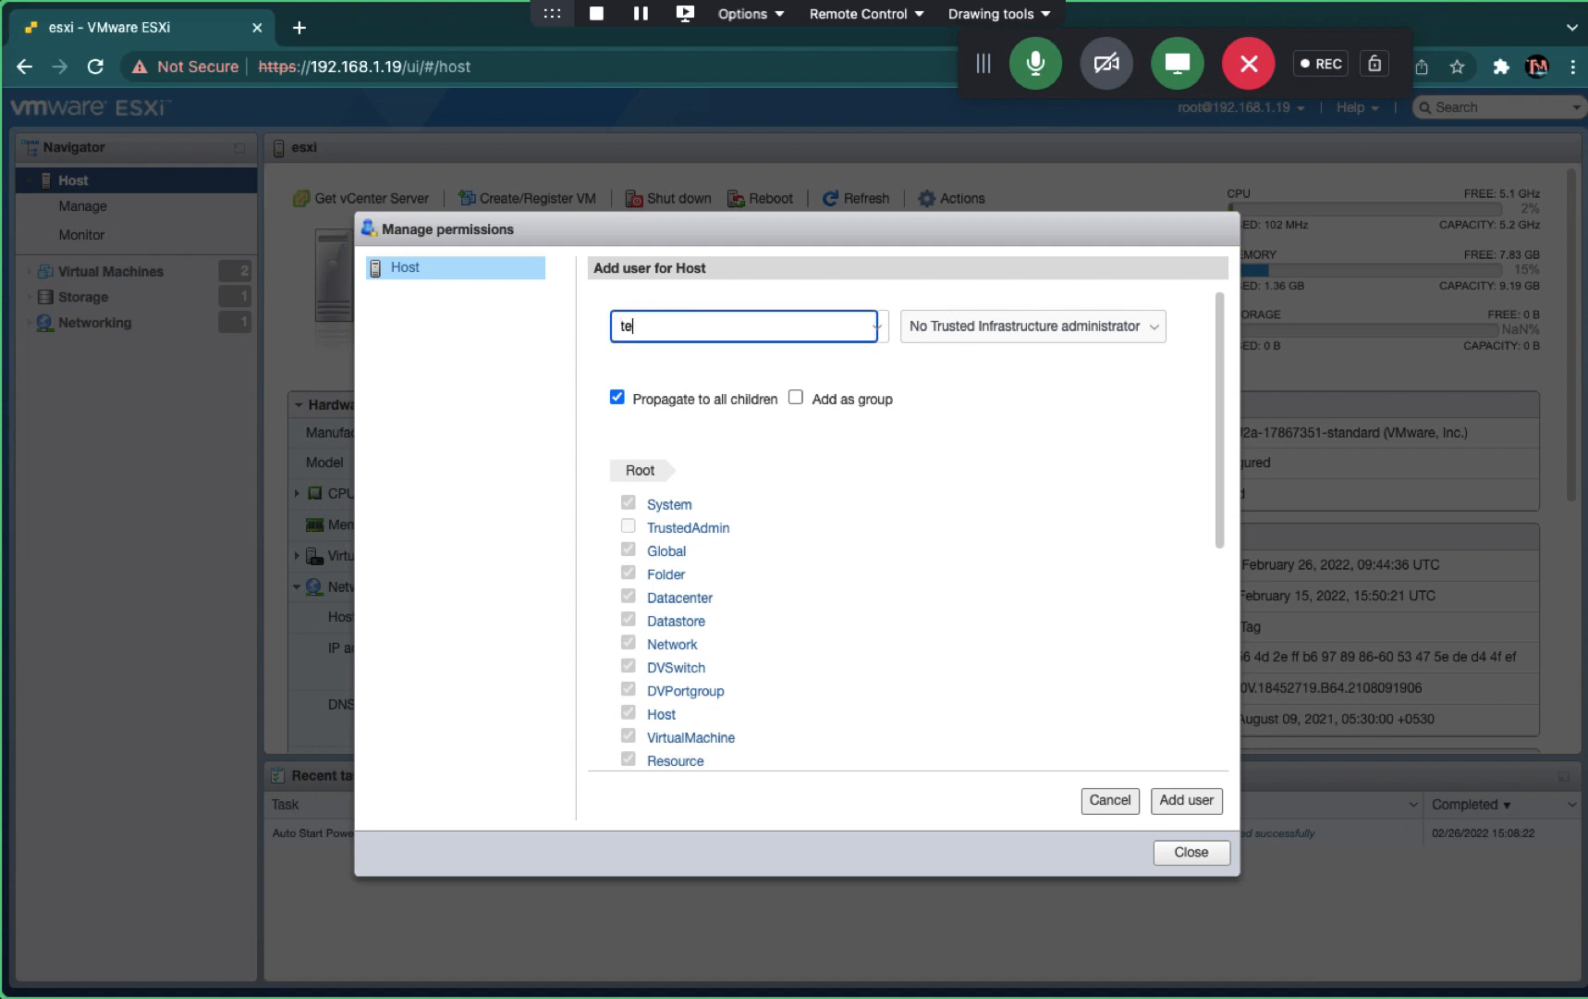
type("st")
left_click(1061, 335)
left_click(914, 596)
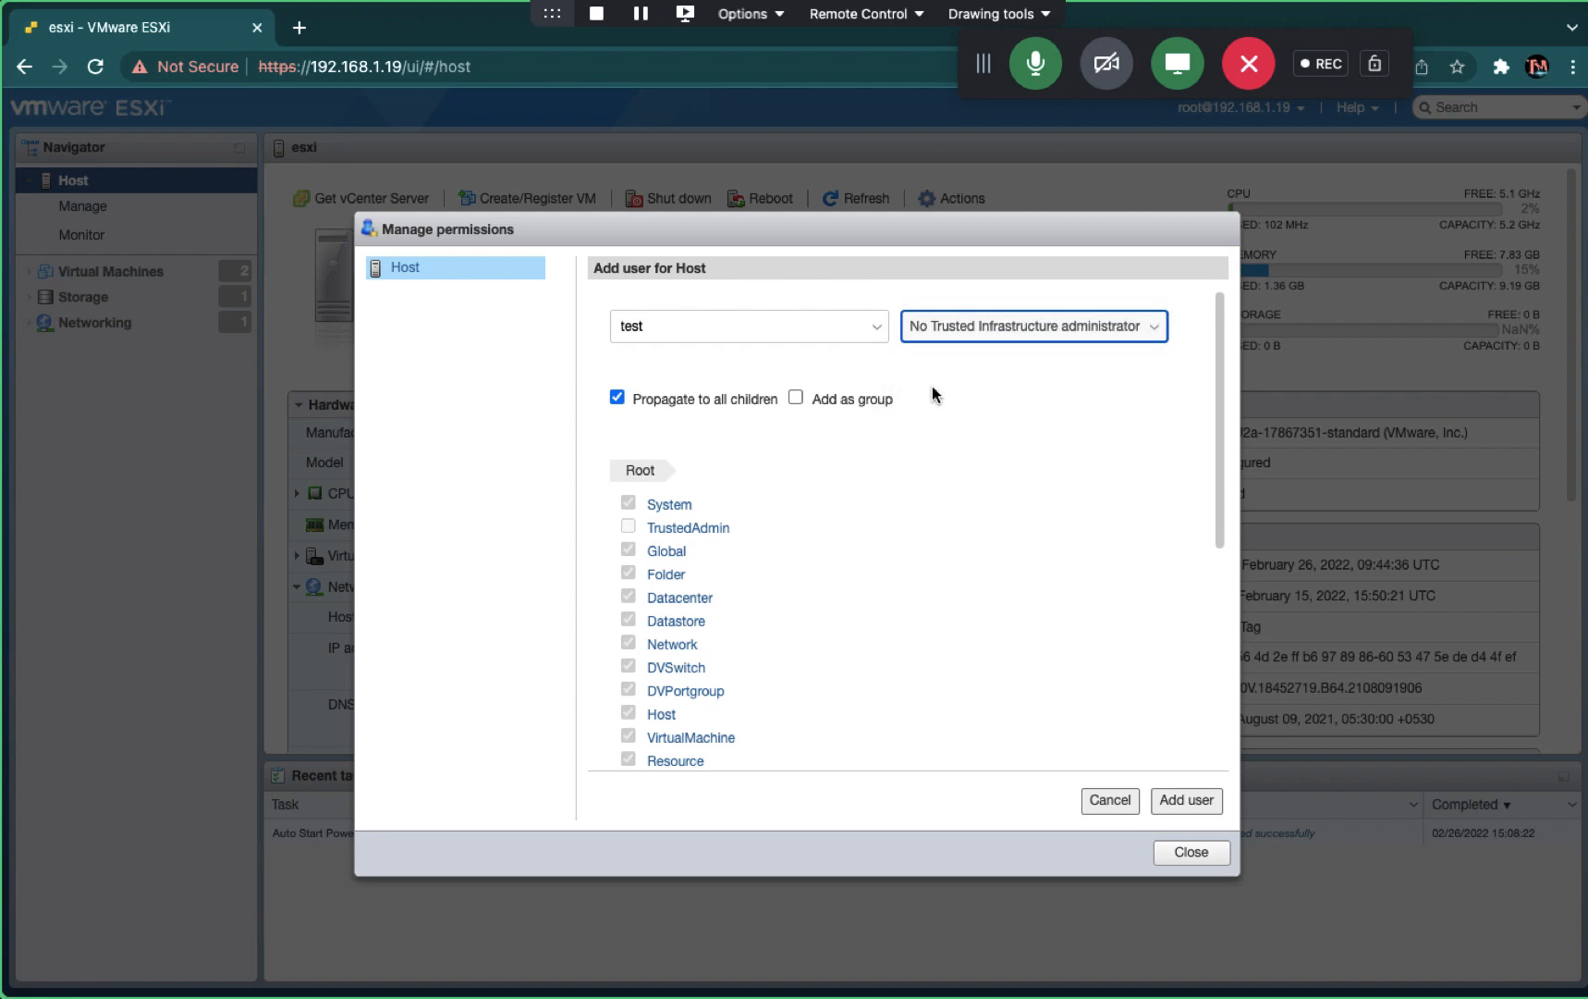
left_click(984, 326)
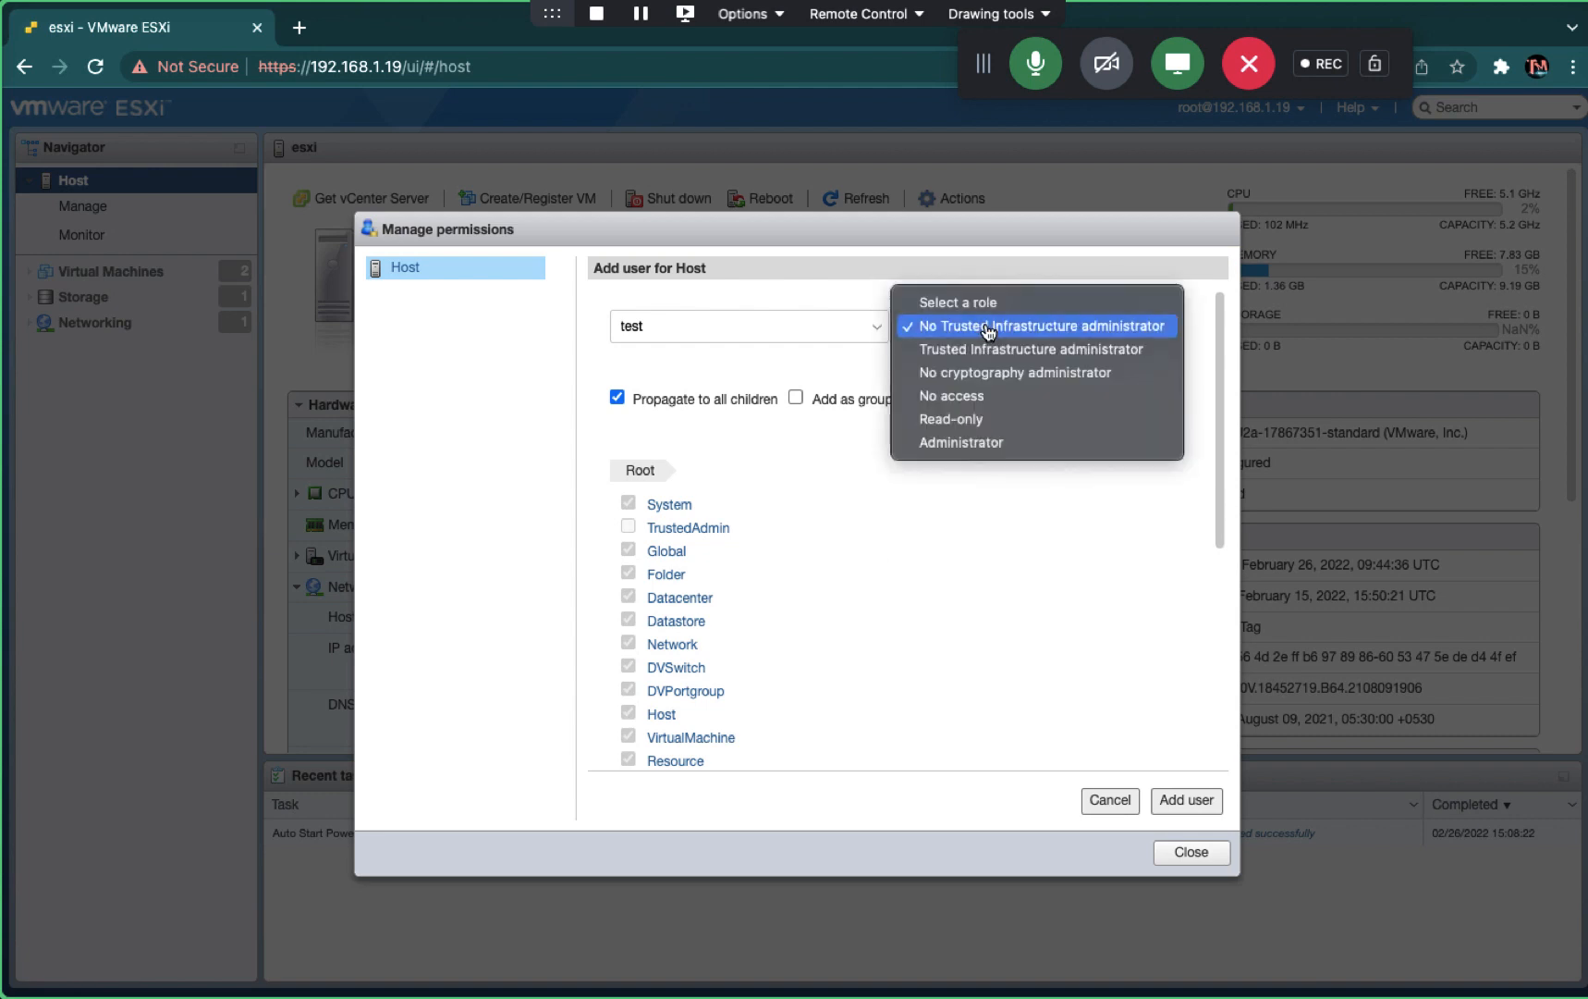
left_click(956, 425)
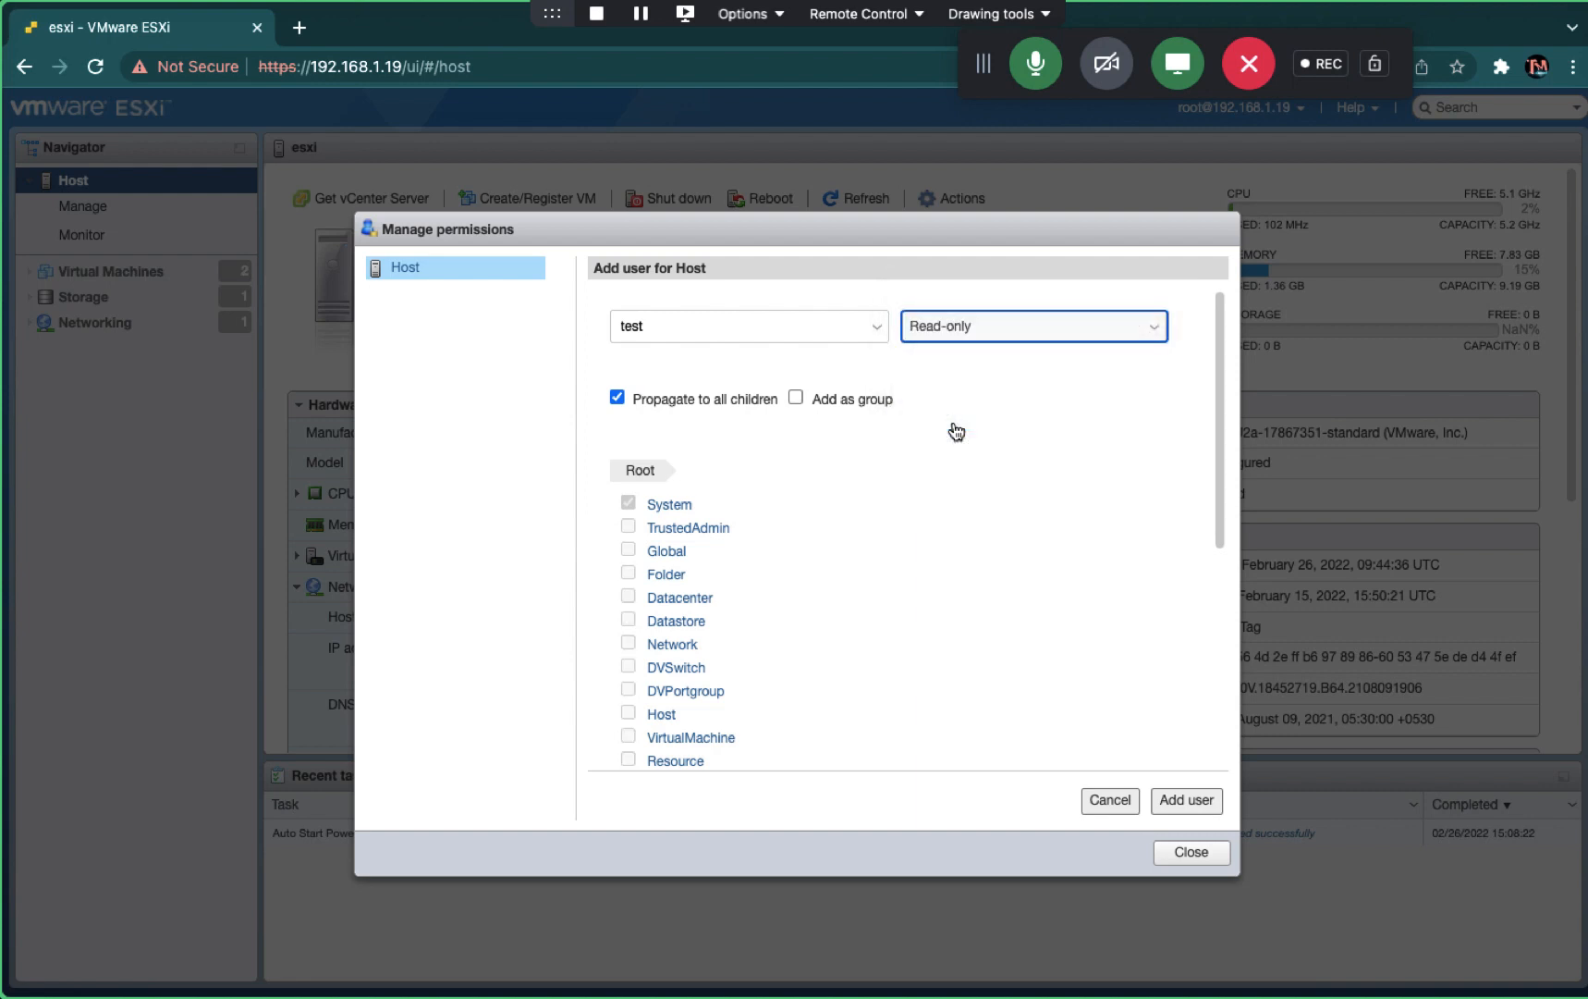
left_click(1185, 806)
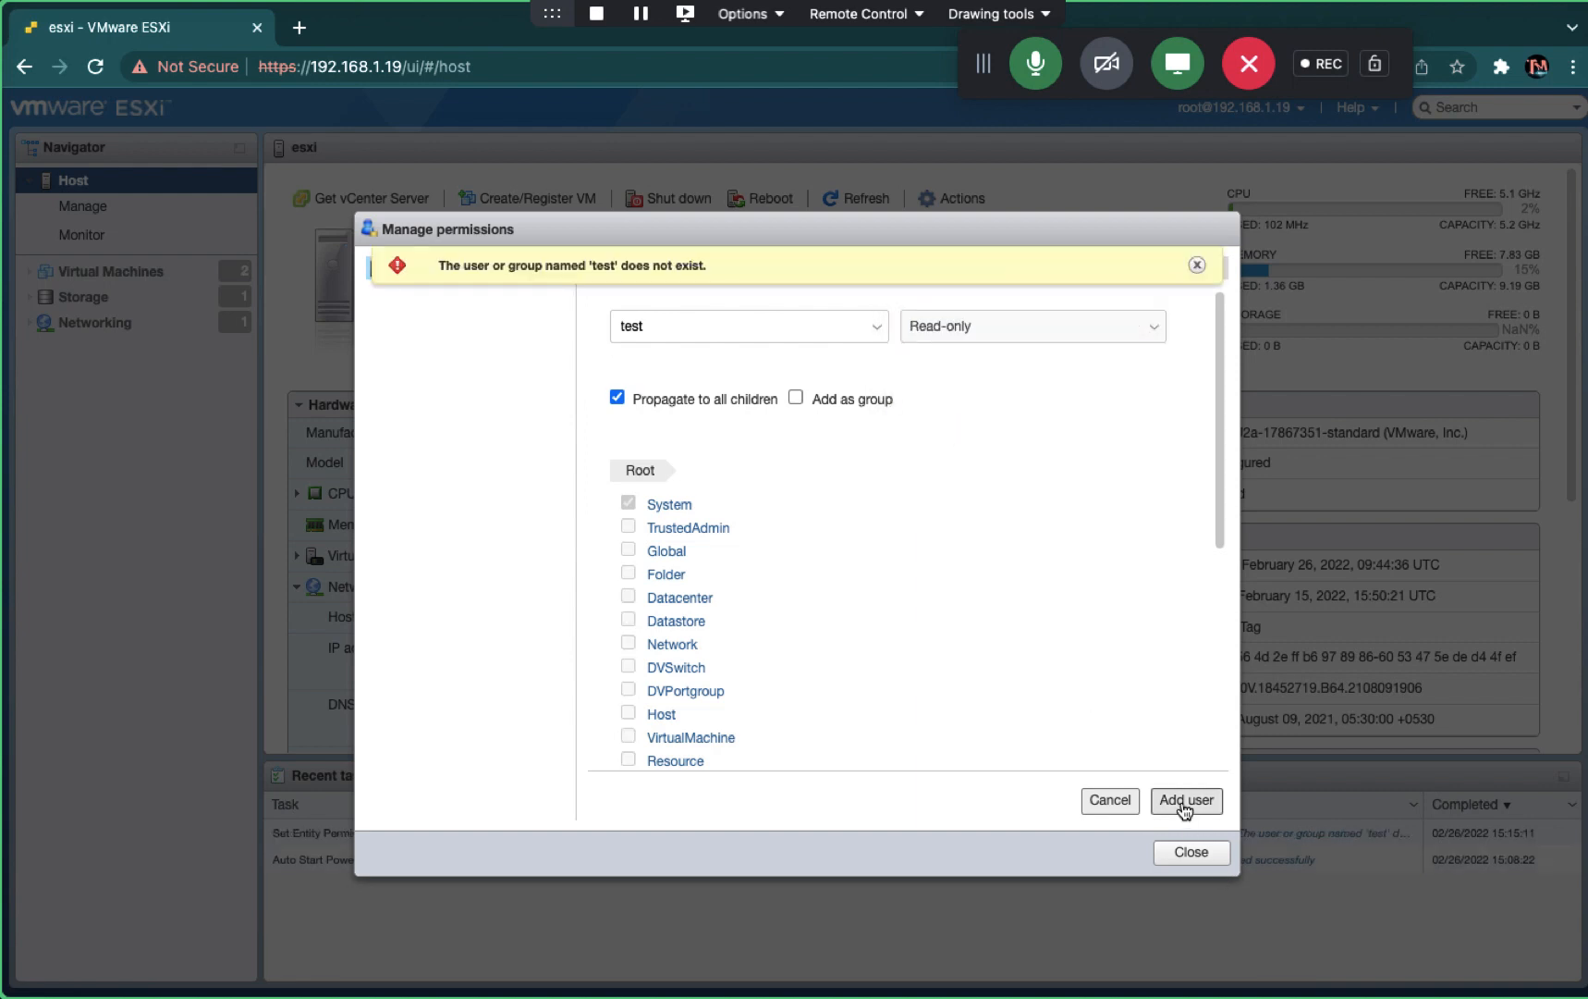
left_click(705, 326)
type("@")
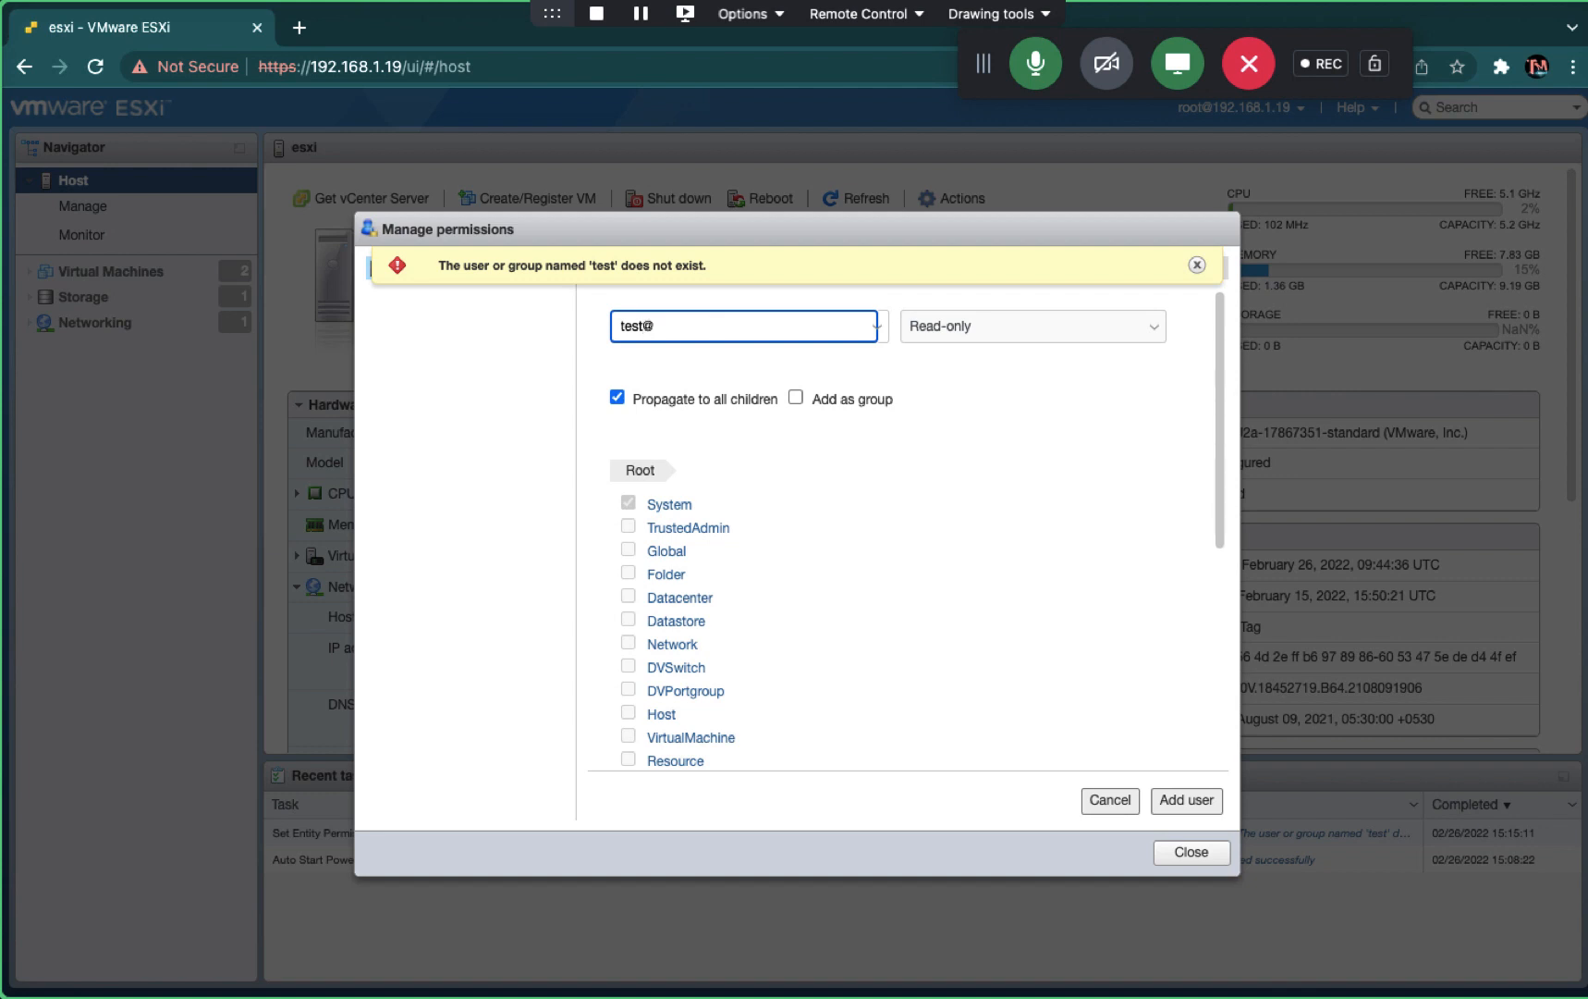
type("cloudkaksha.in")
left_click(1188, 801)
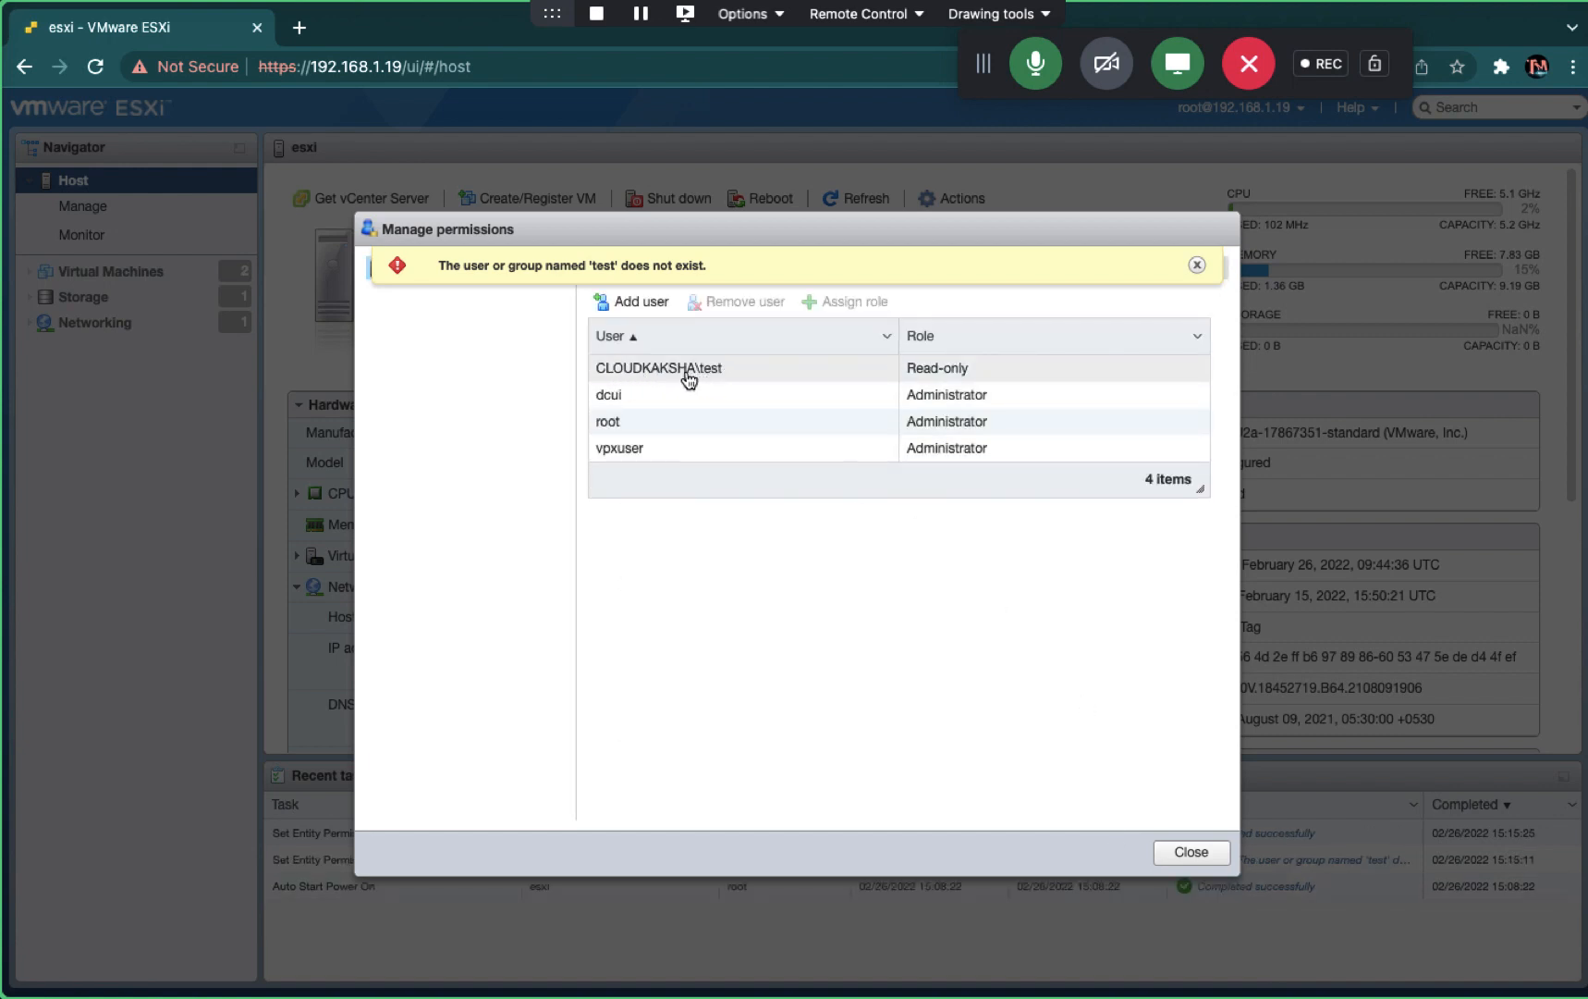
left_click(1189, 855)
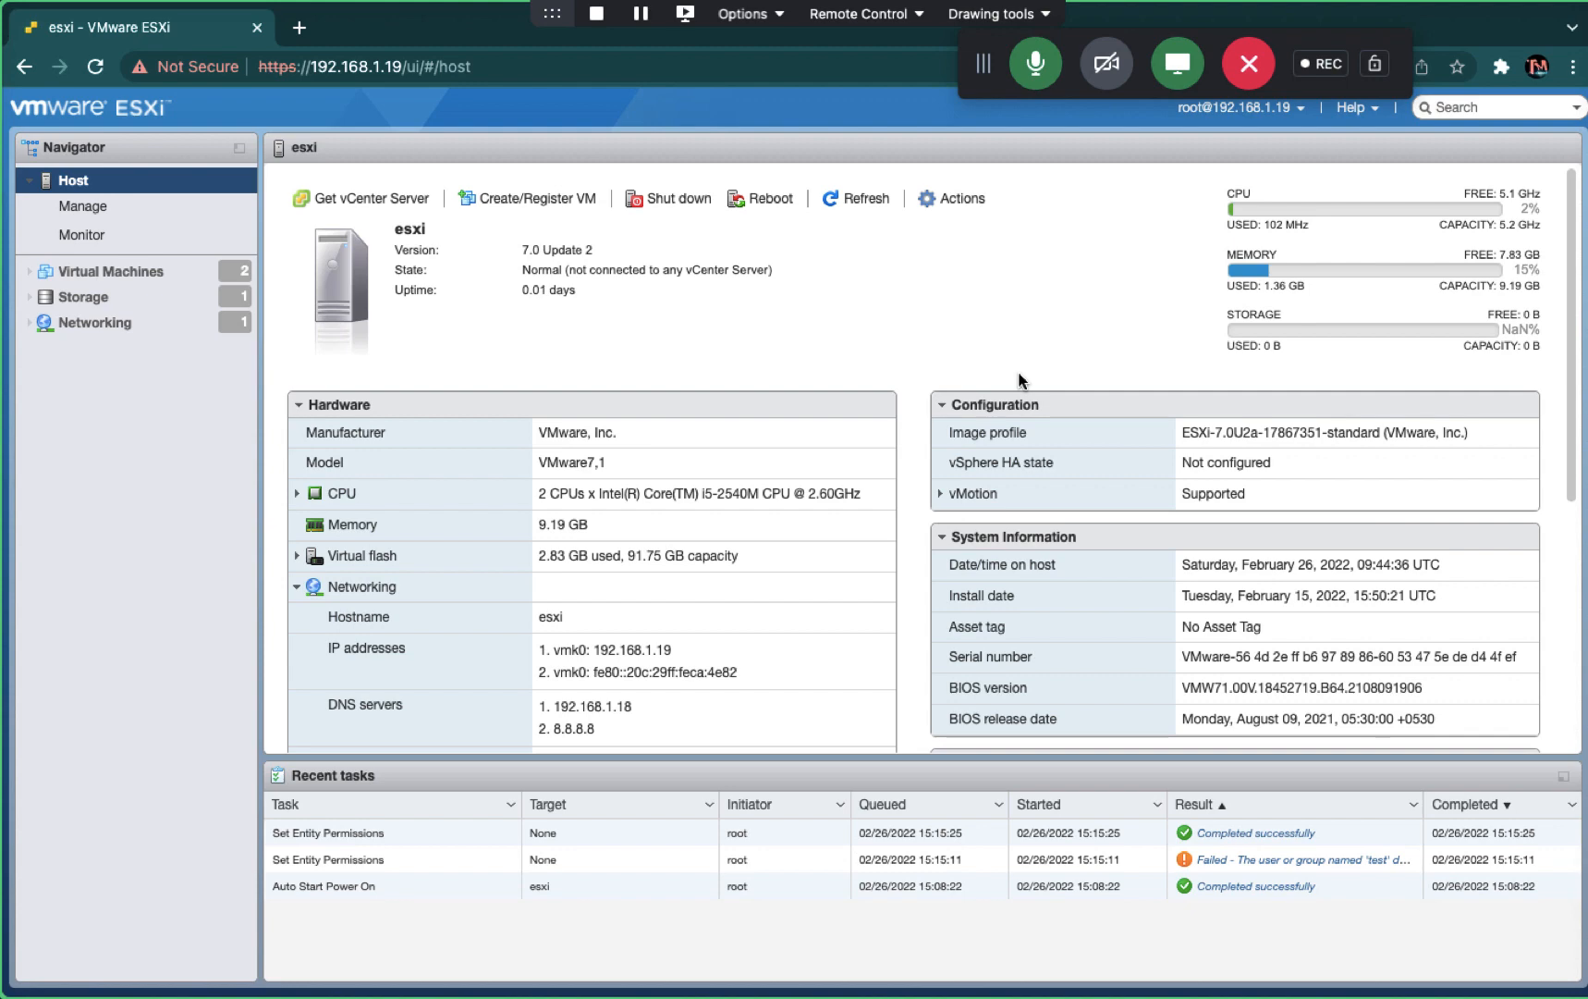
- Open Safari on the Mac, load the ESXi host at 192.168.1.19, and maximize the window
left_click(81, 980)
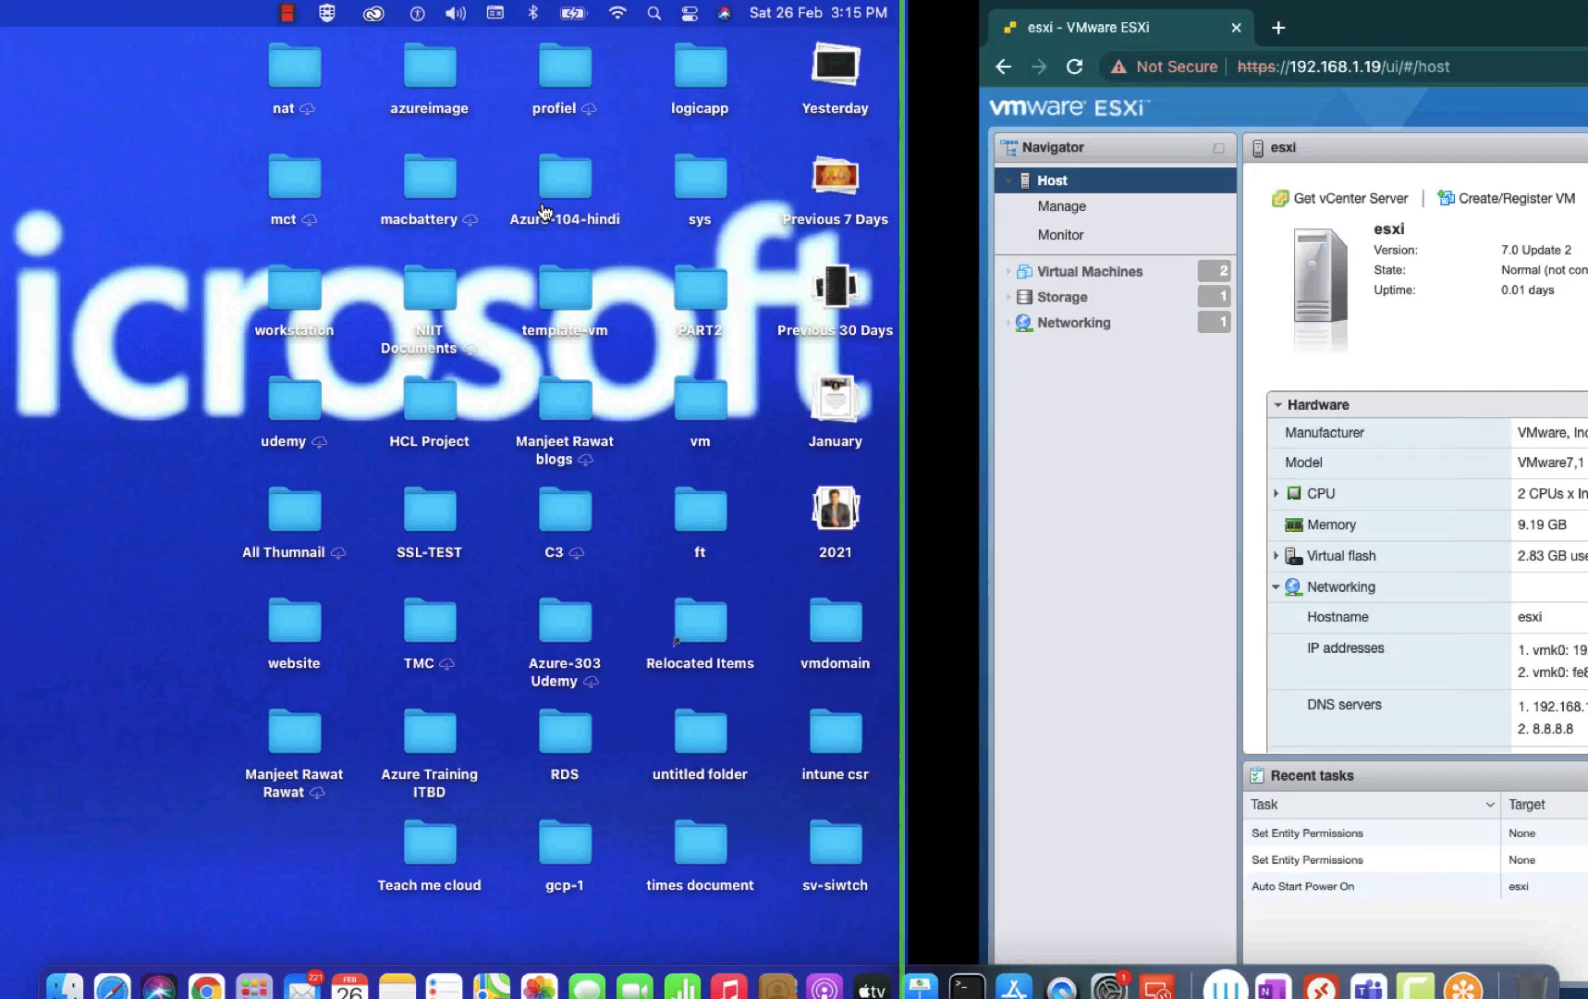
left_click(112, 966)
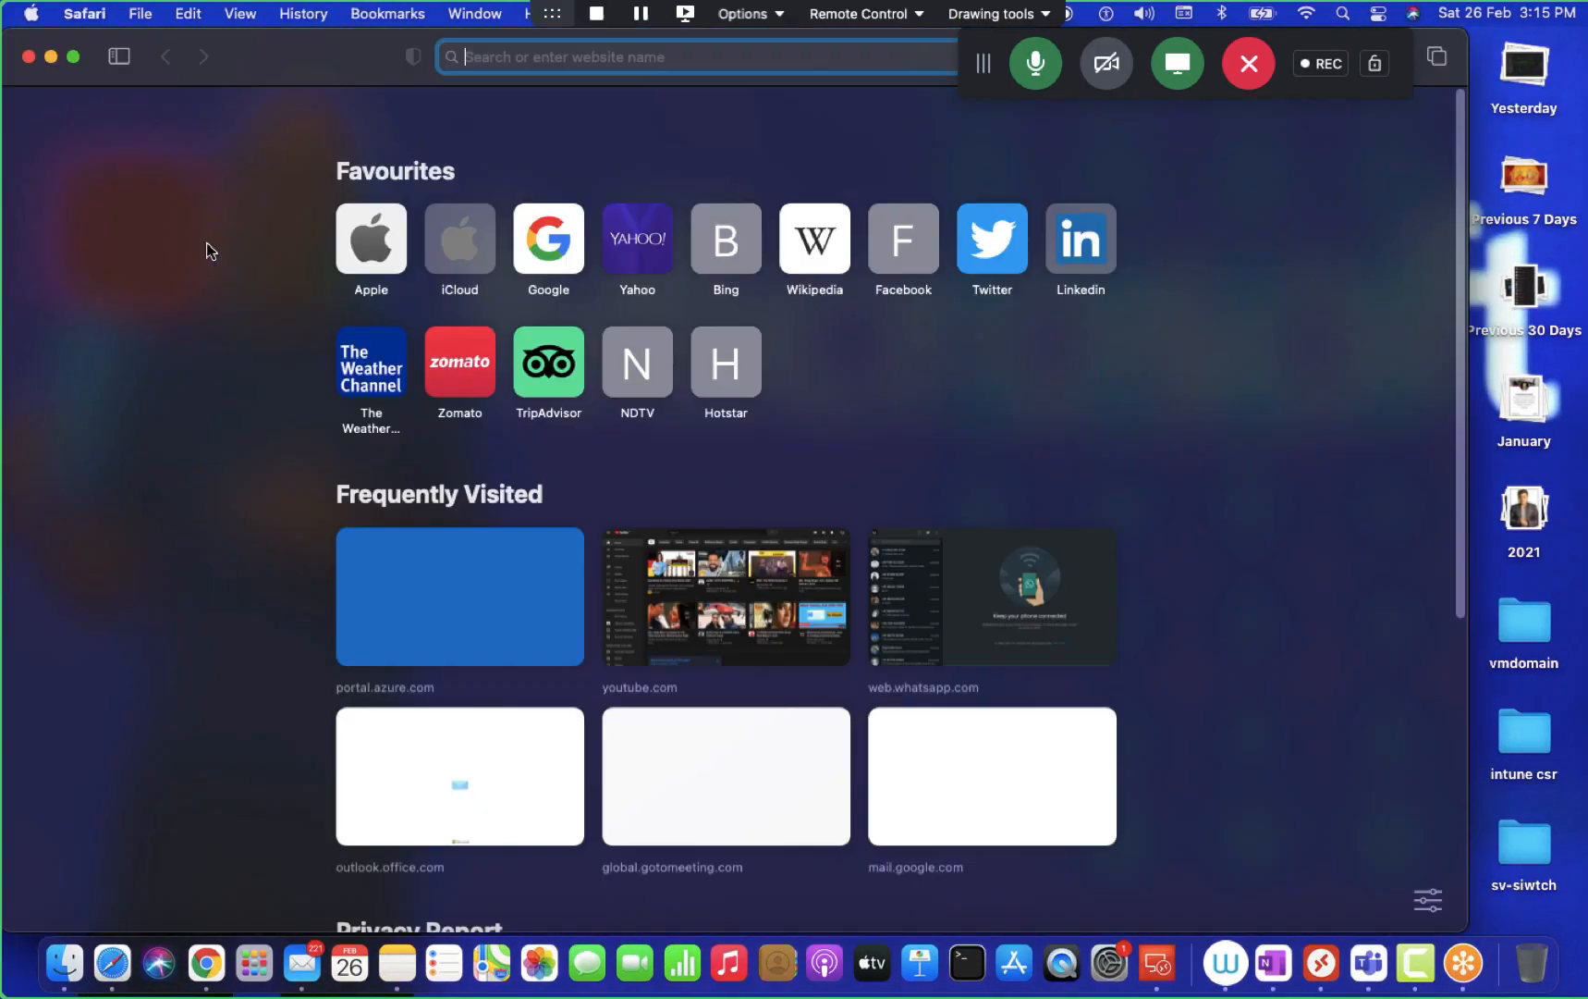
type("1")
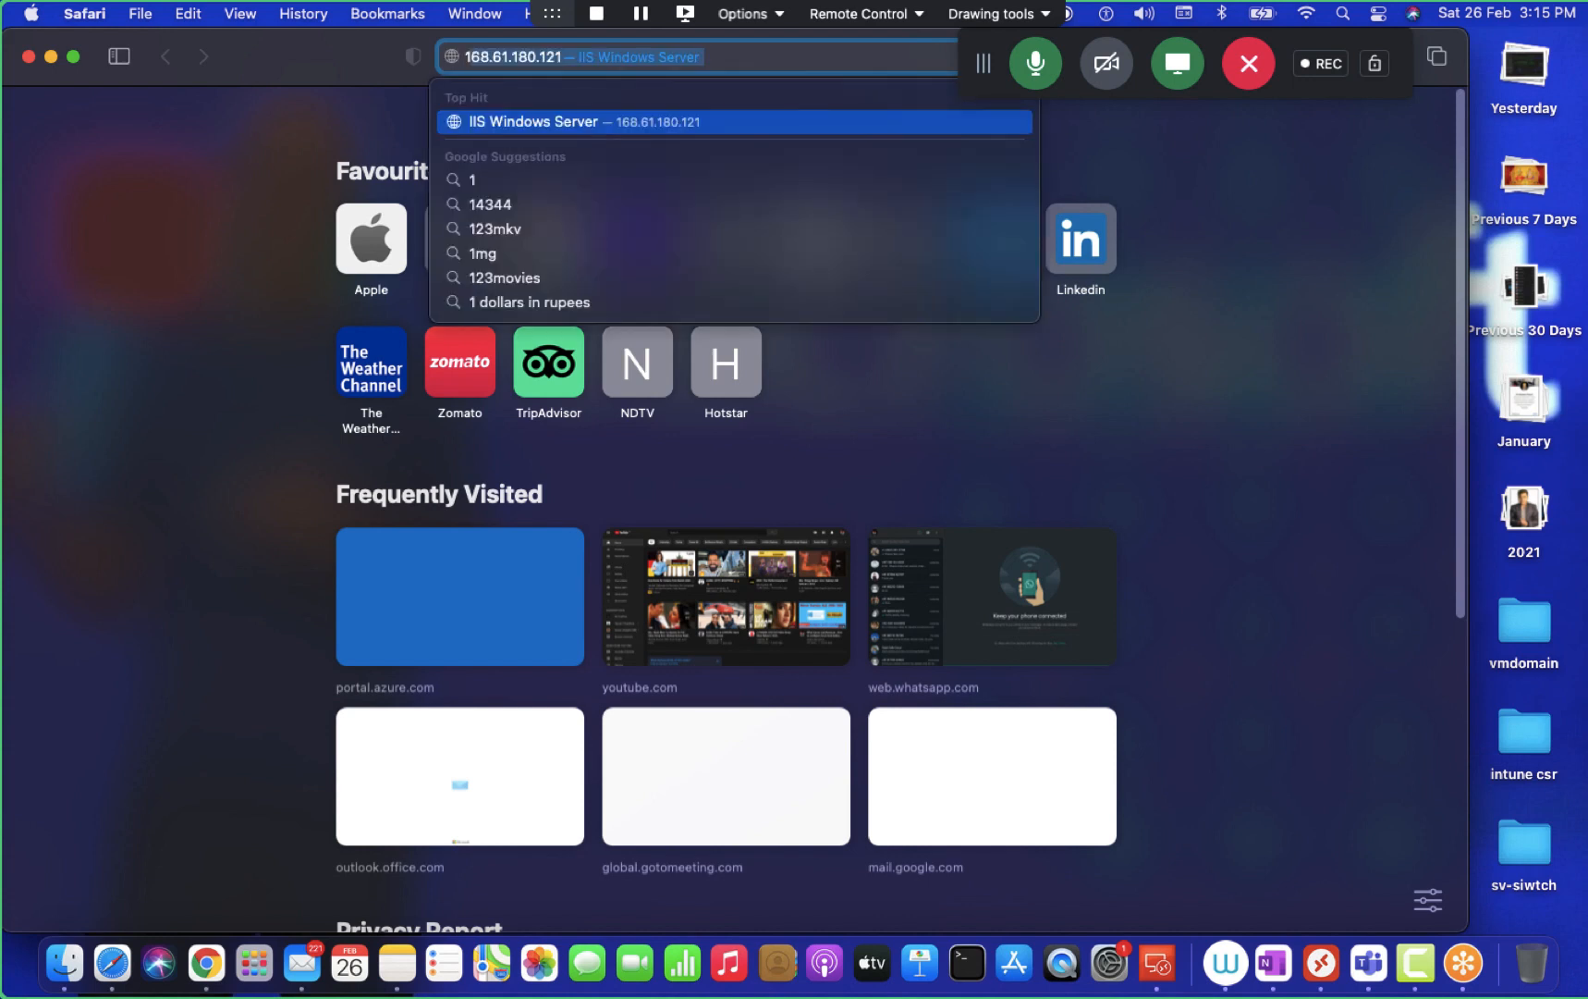
type("92.")
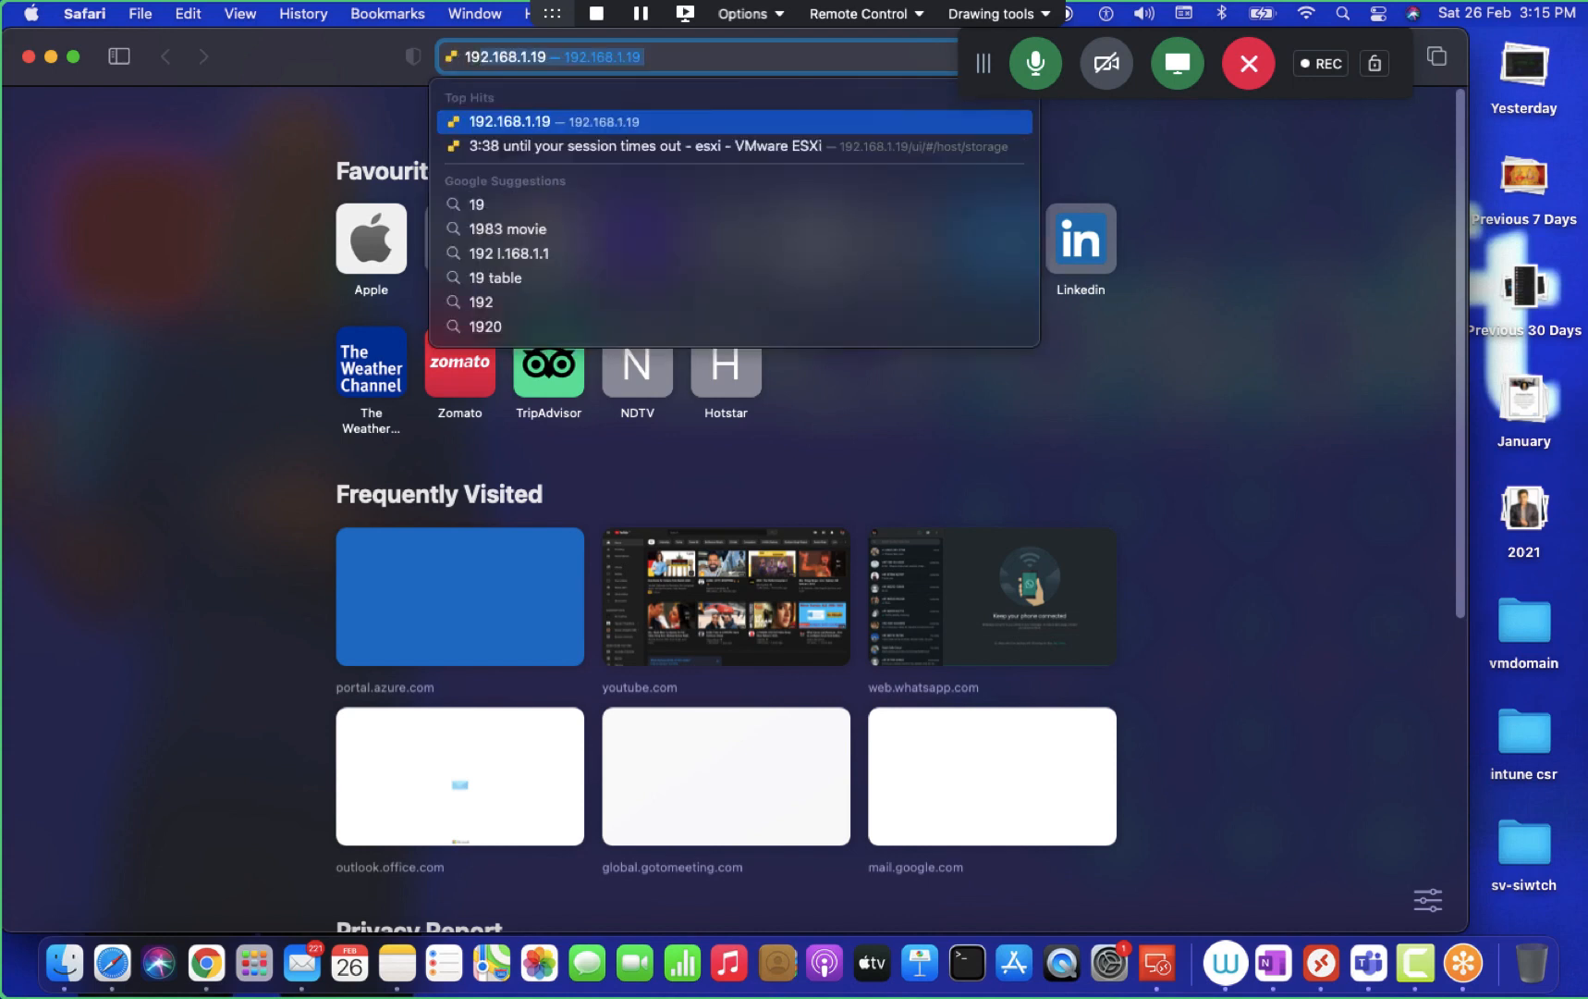
key("Return")
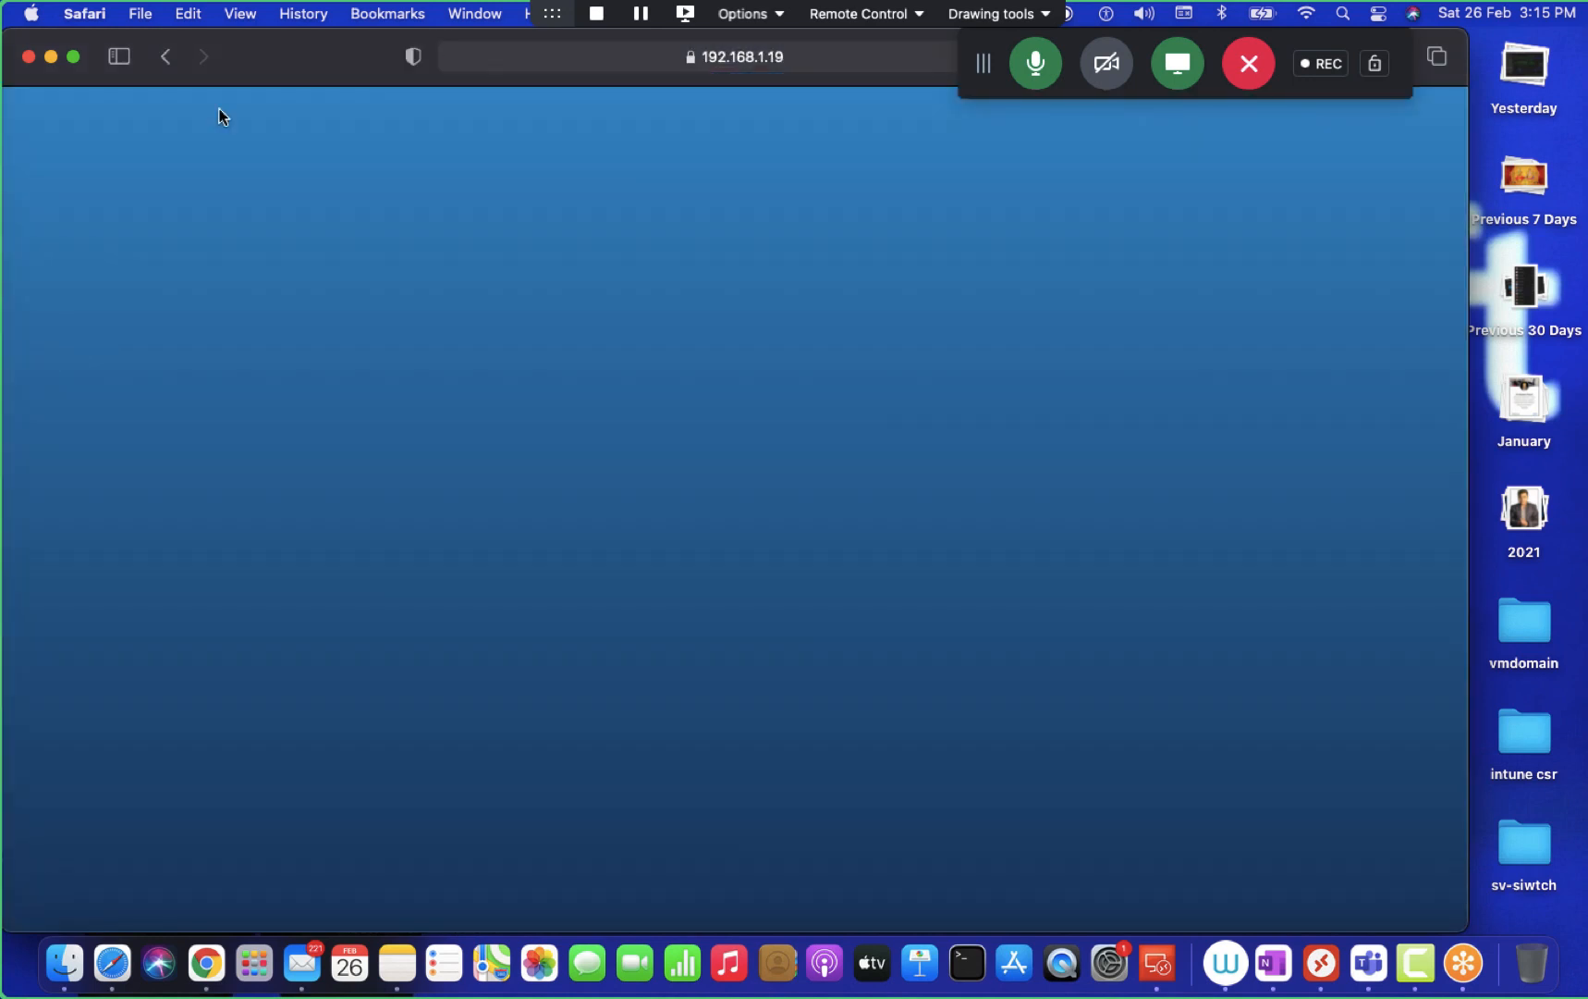
left_click(74, 56)
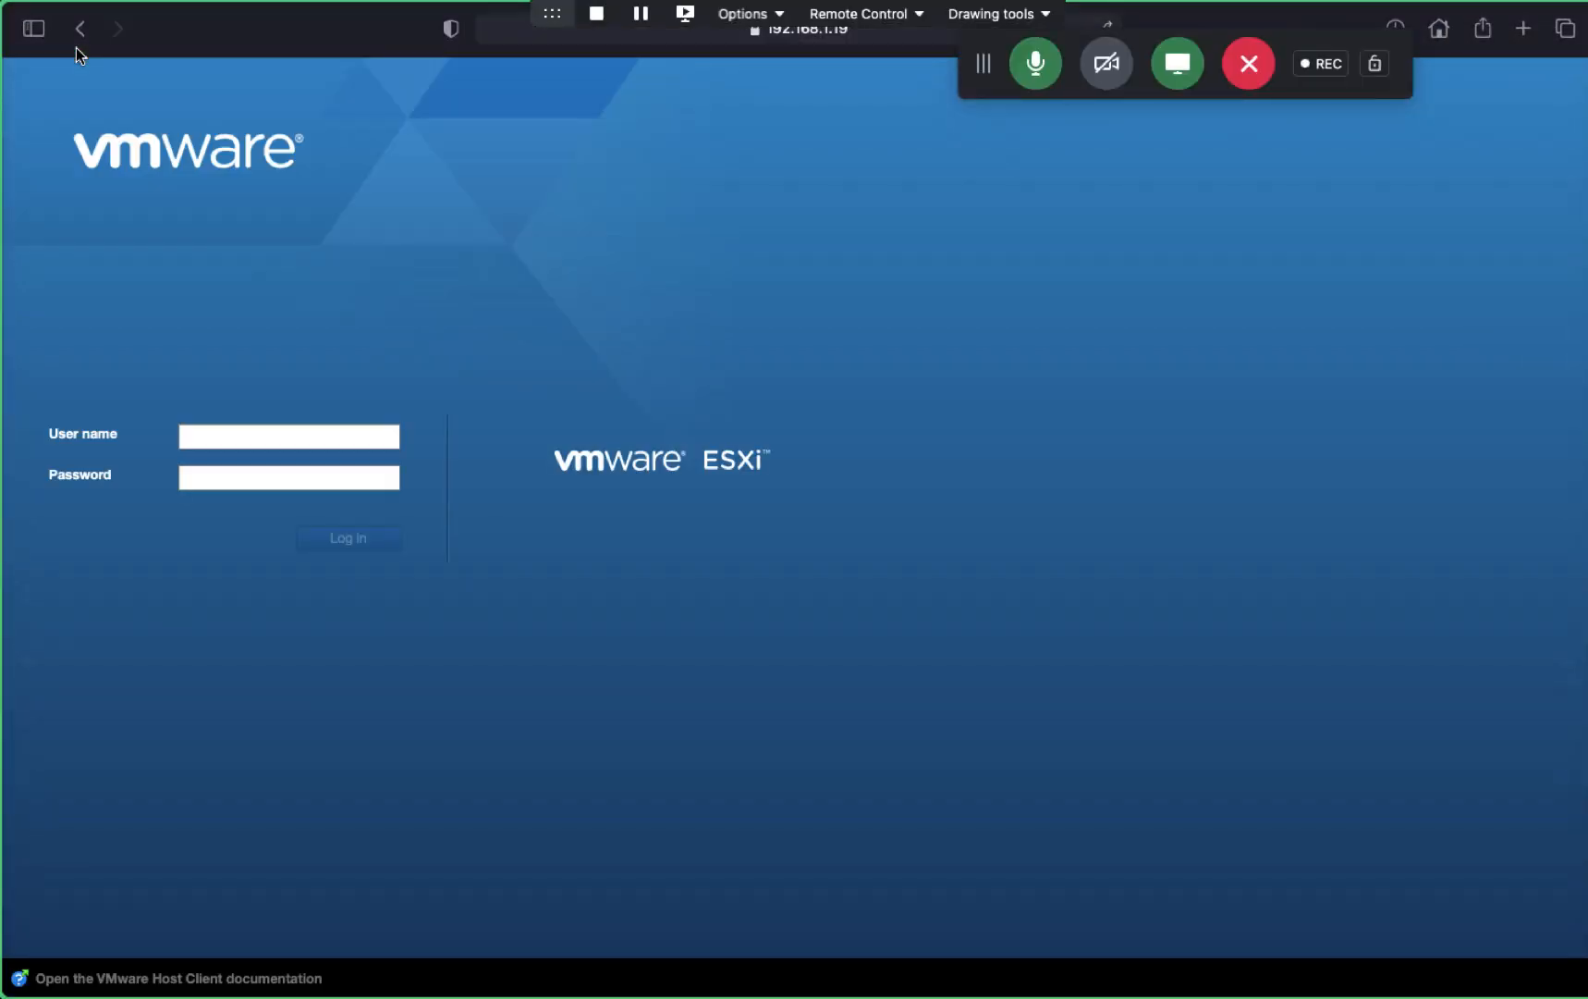
- Log in to the host with the domain test user's credentials
left_click(203, 432)
type("test")
key("Tab")
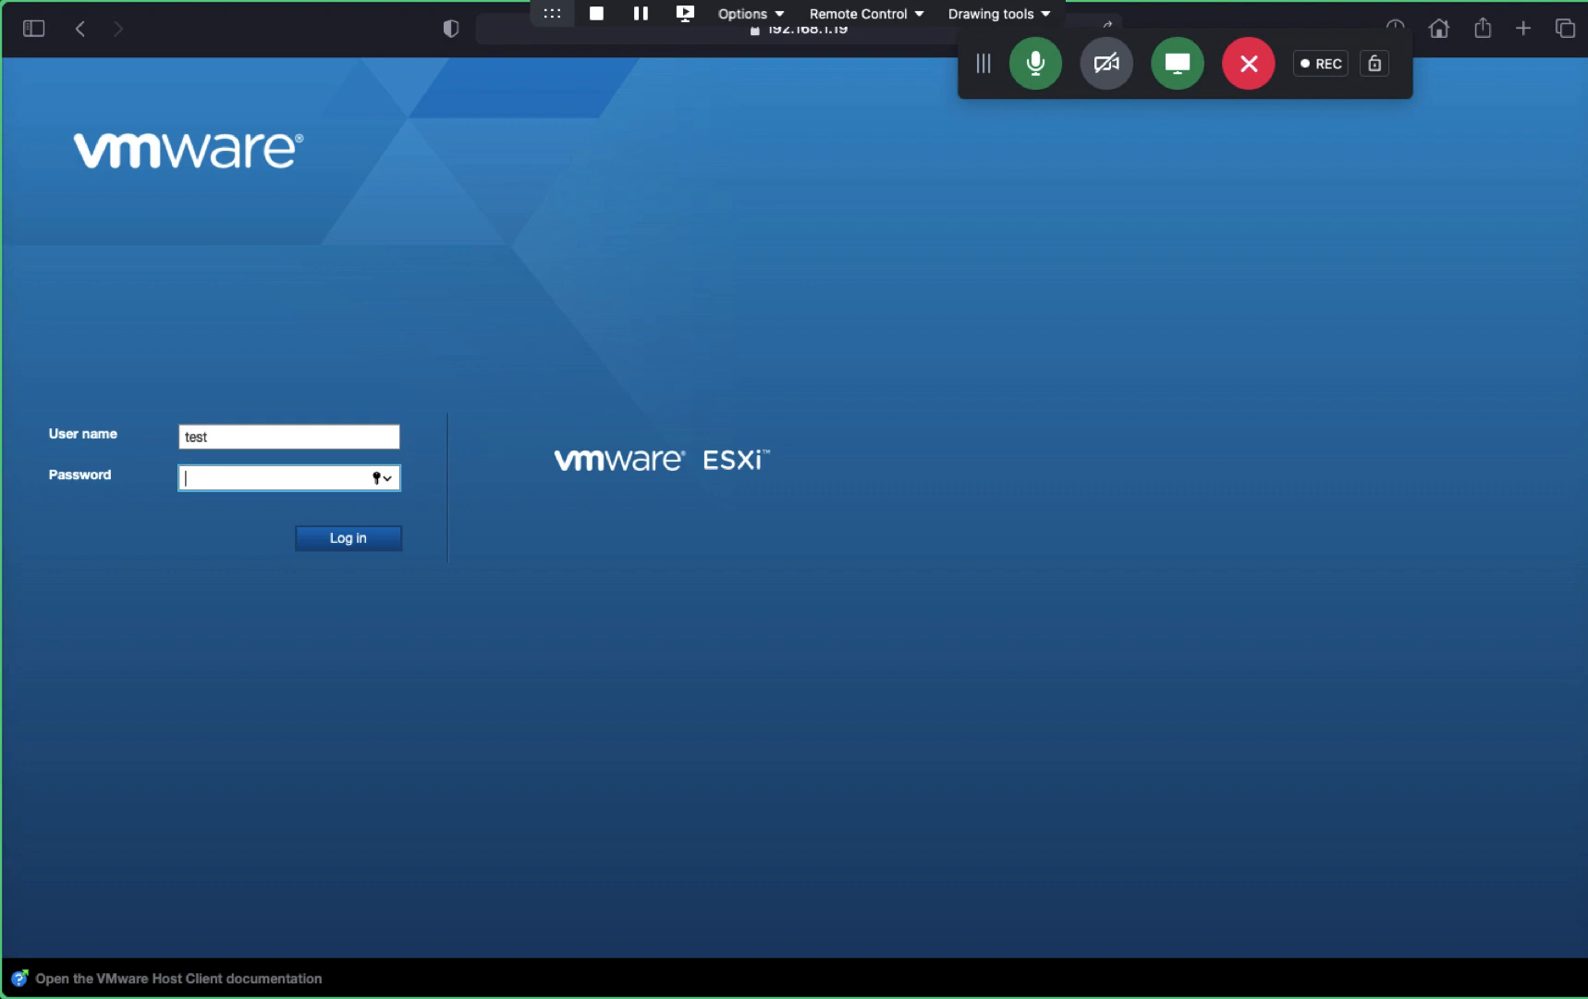
type("p••••••••")
key("Return")
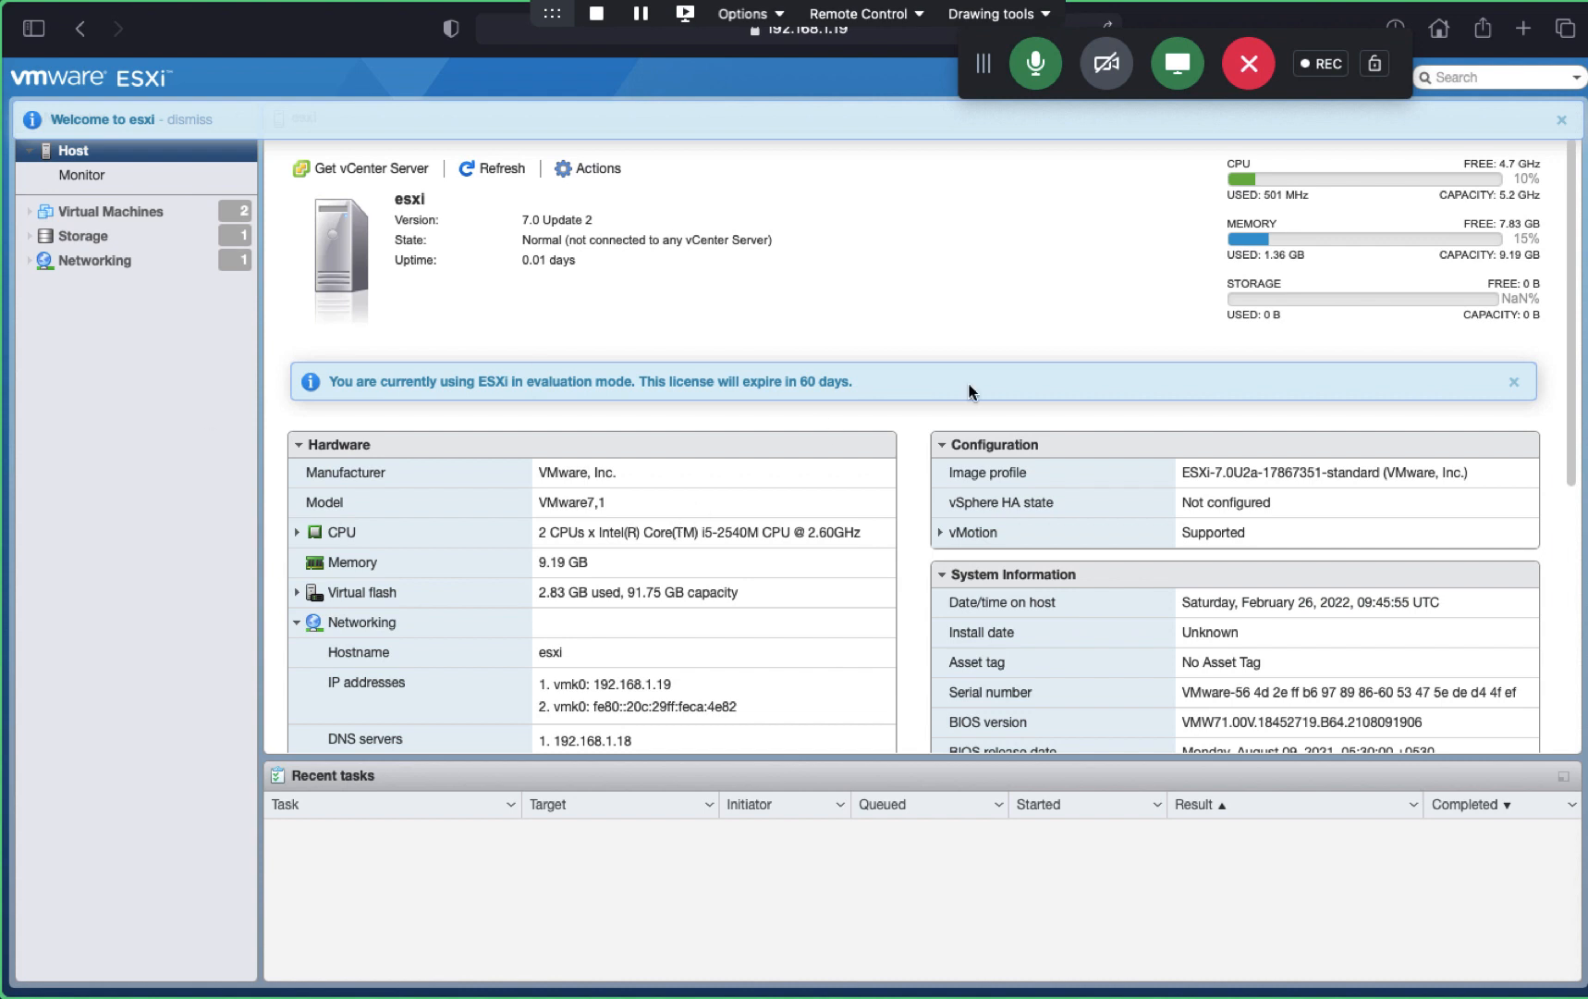
- Dismiss the evaluation license notice, list Virtual Machines, and start the New virtual machine wizard
left_click(1515, 382)
left_click(93, 211)
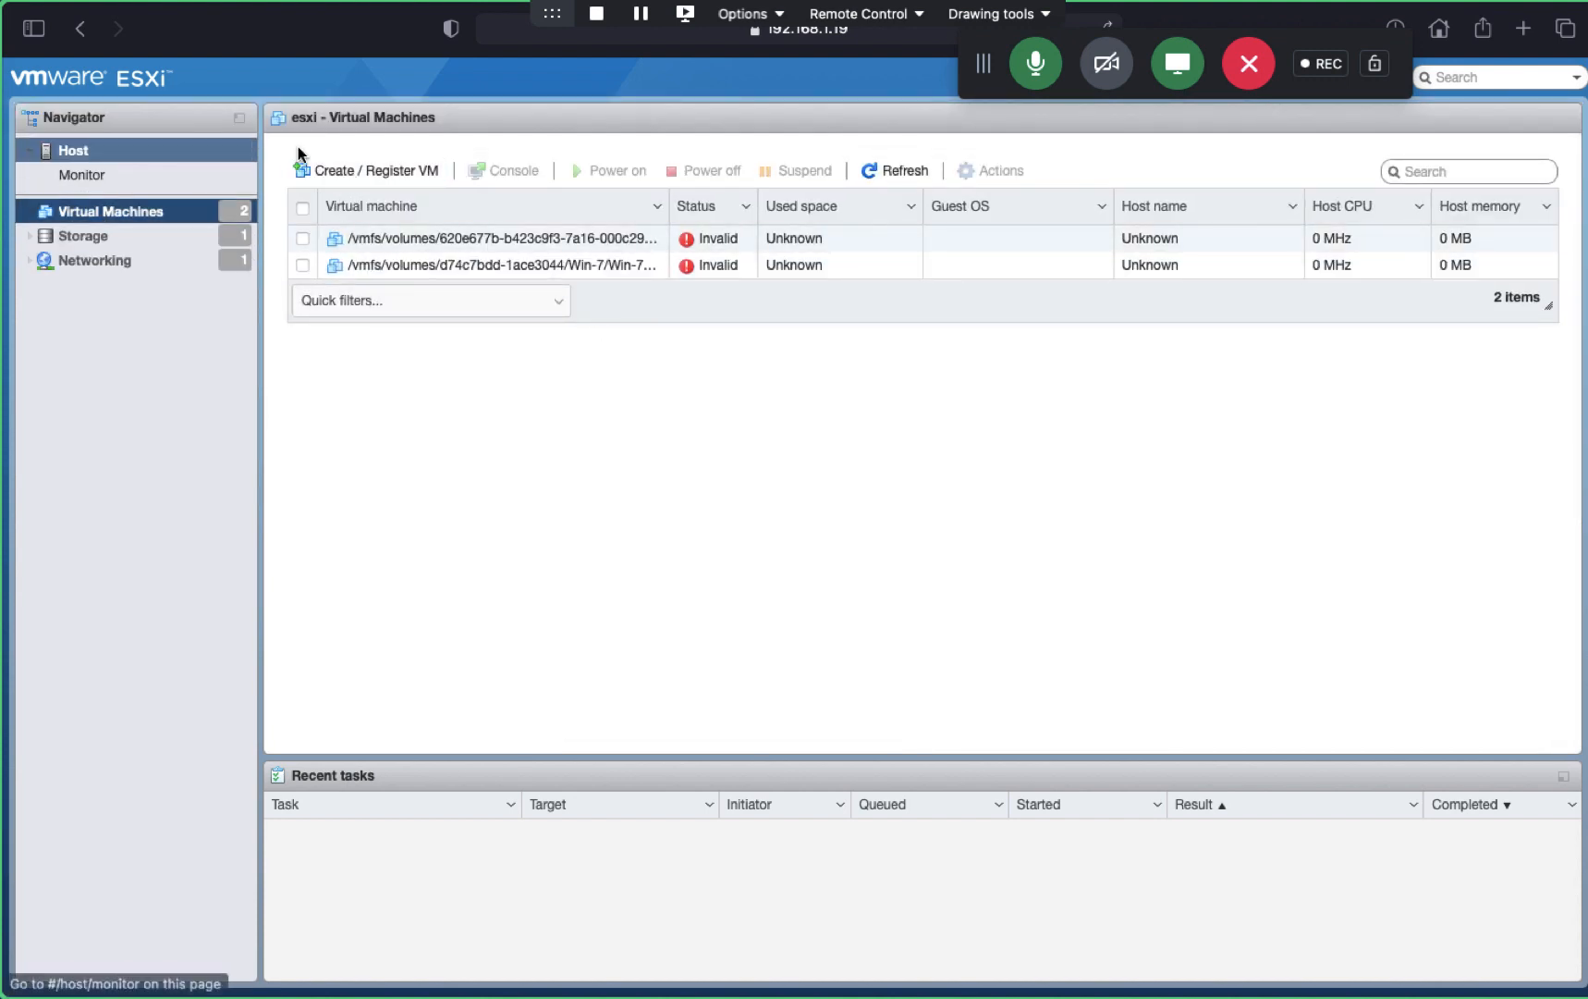
left_click(350, 171)
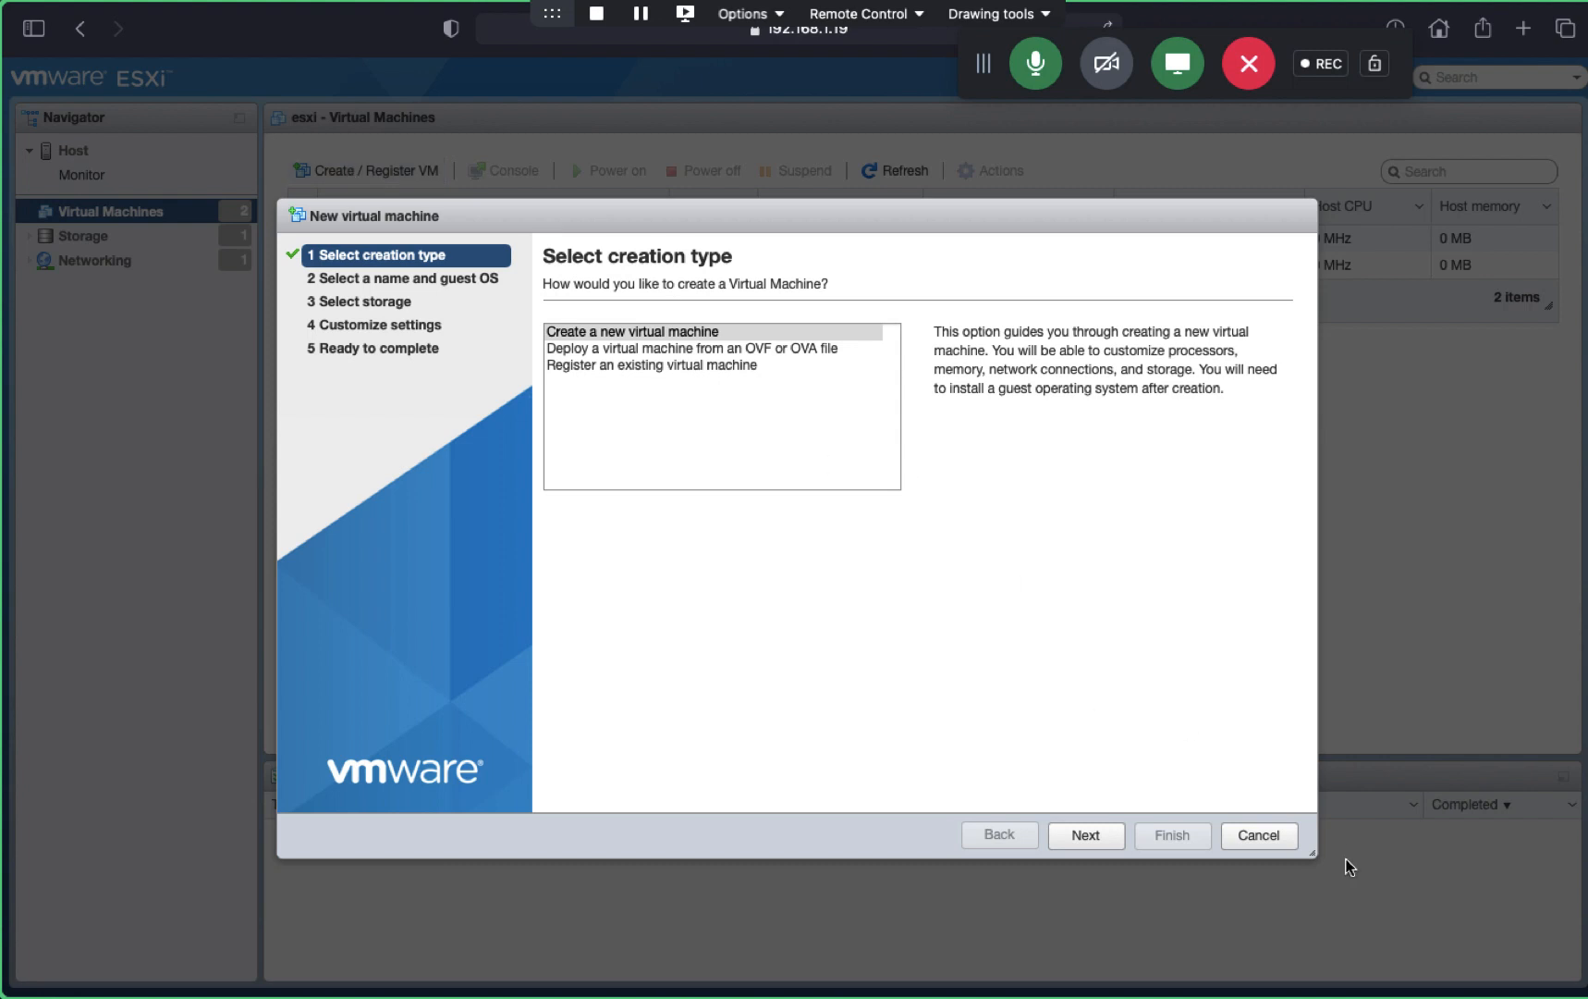
- Advance to naming the new virtual machine, then cancel the wizard
left_click(1084, 836)
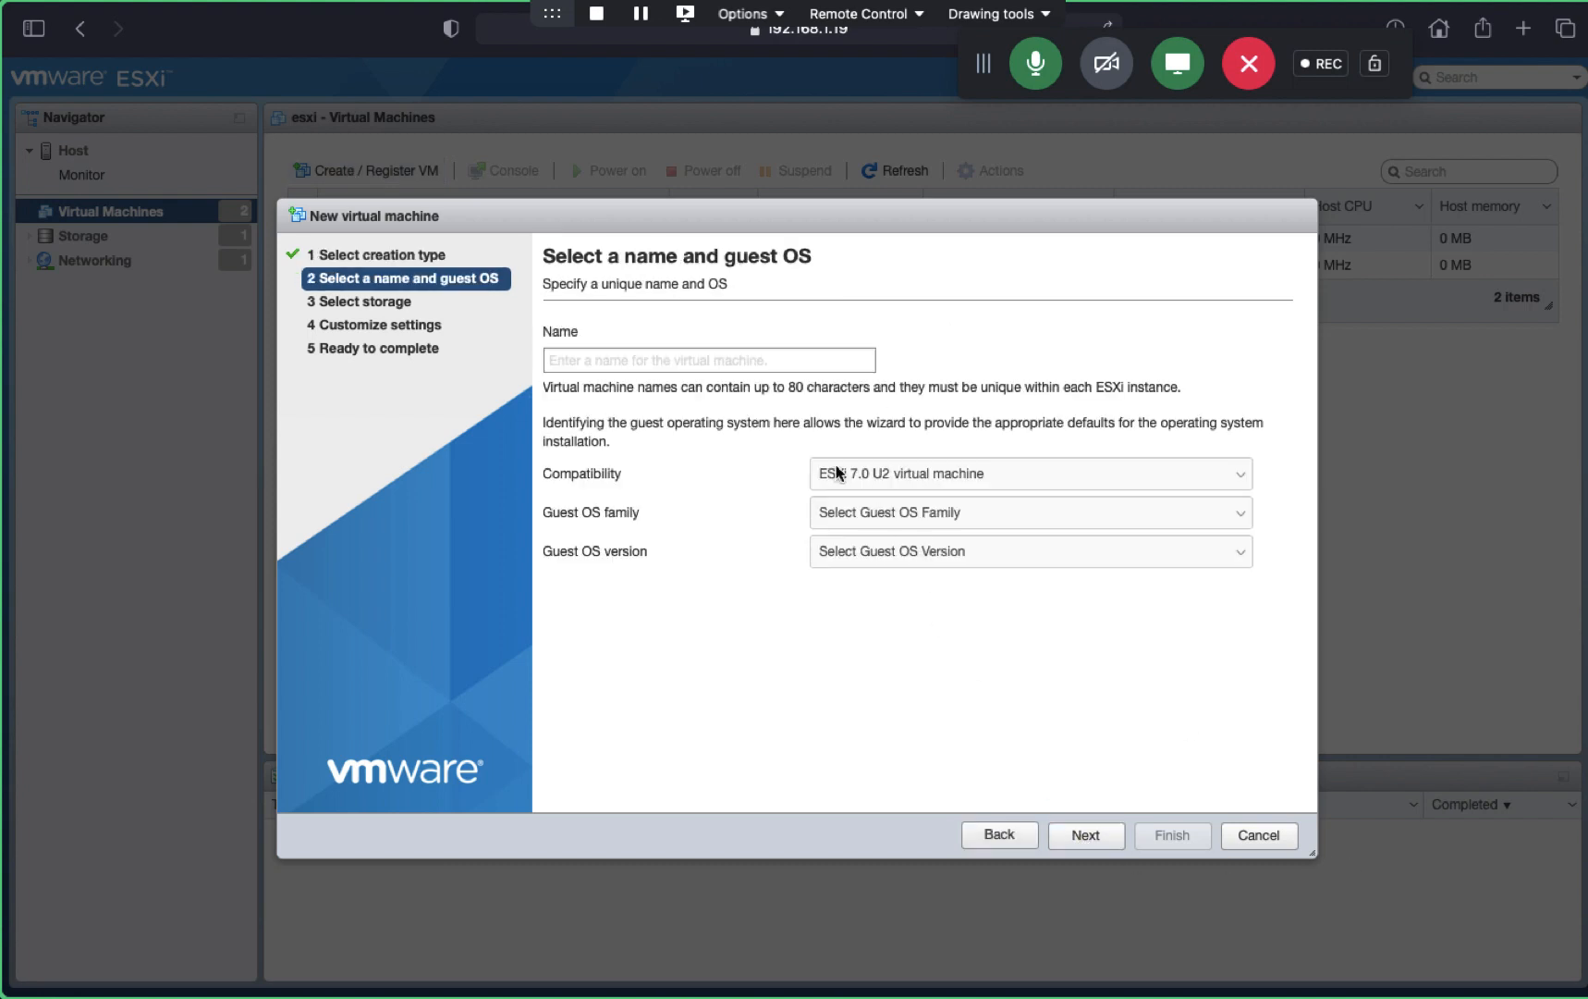
left_click(837, 363)
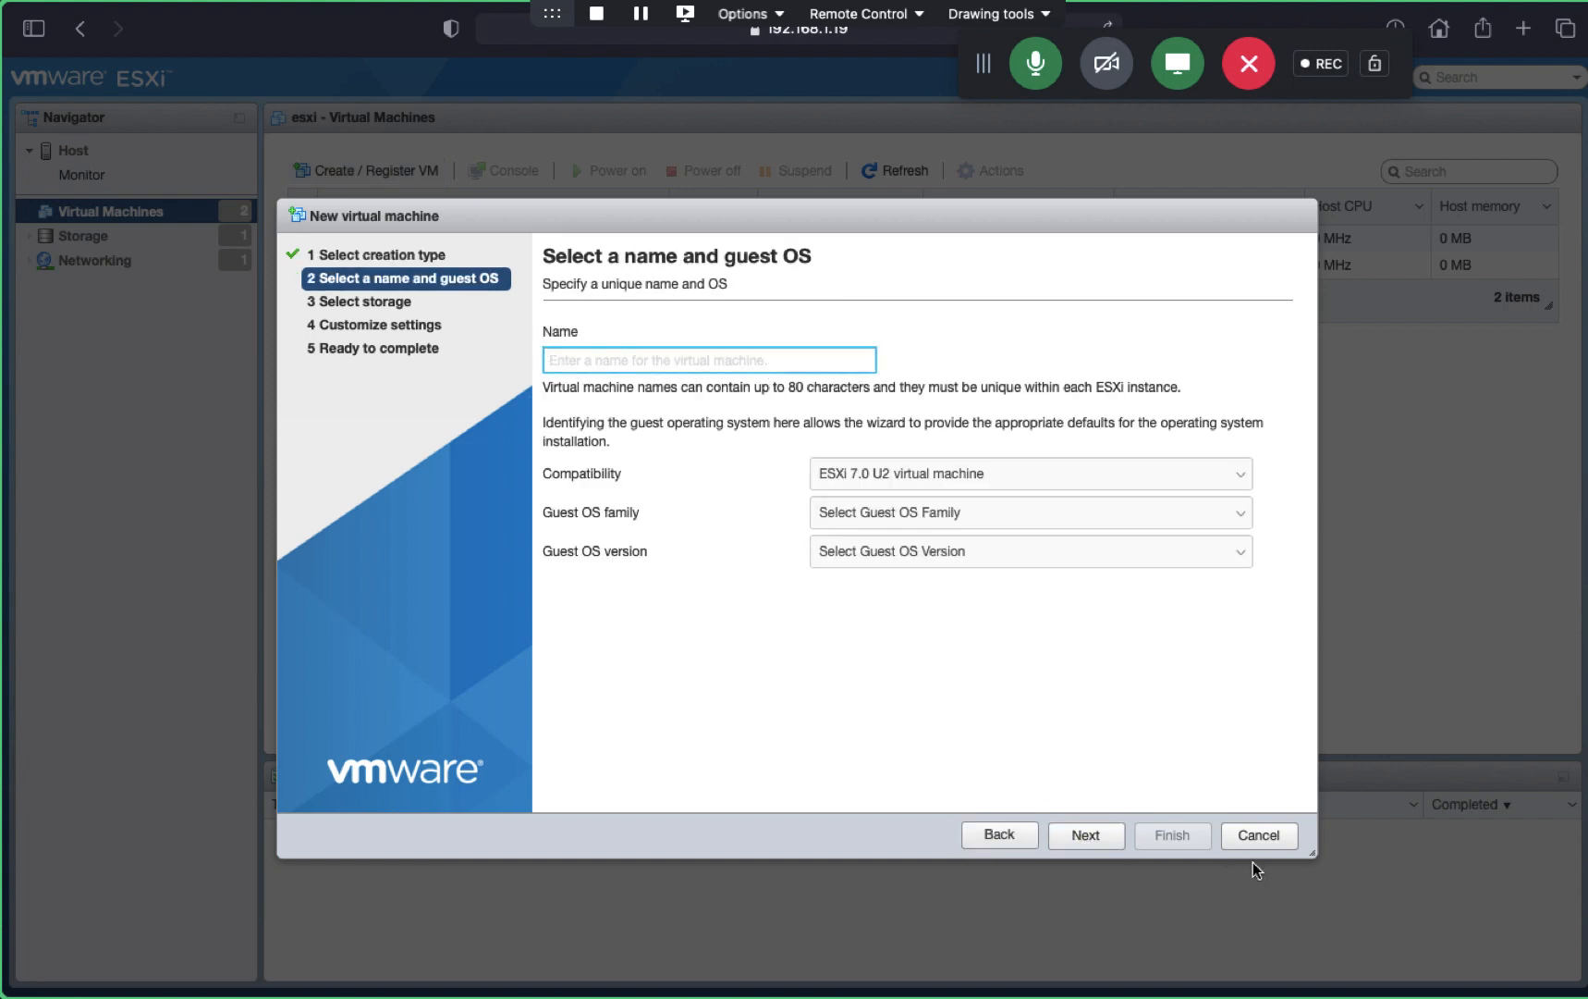
left_click(1257, 836)
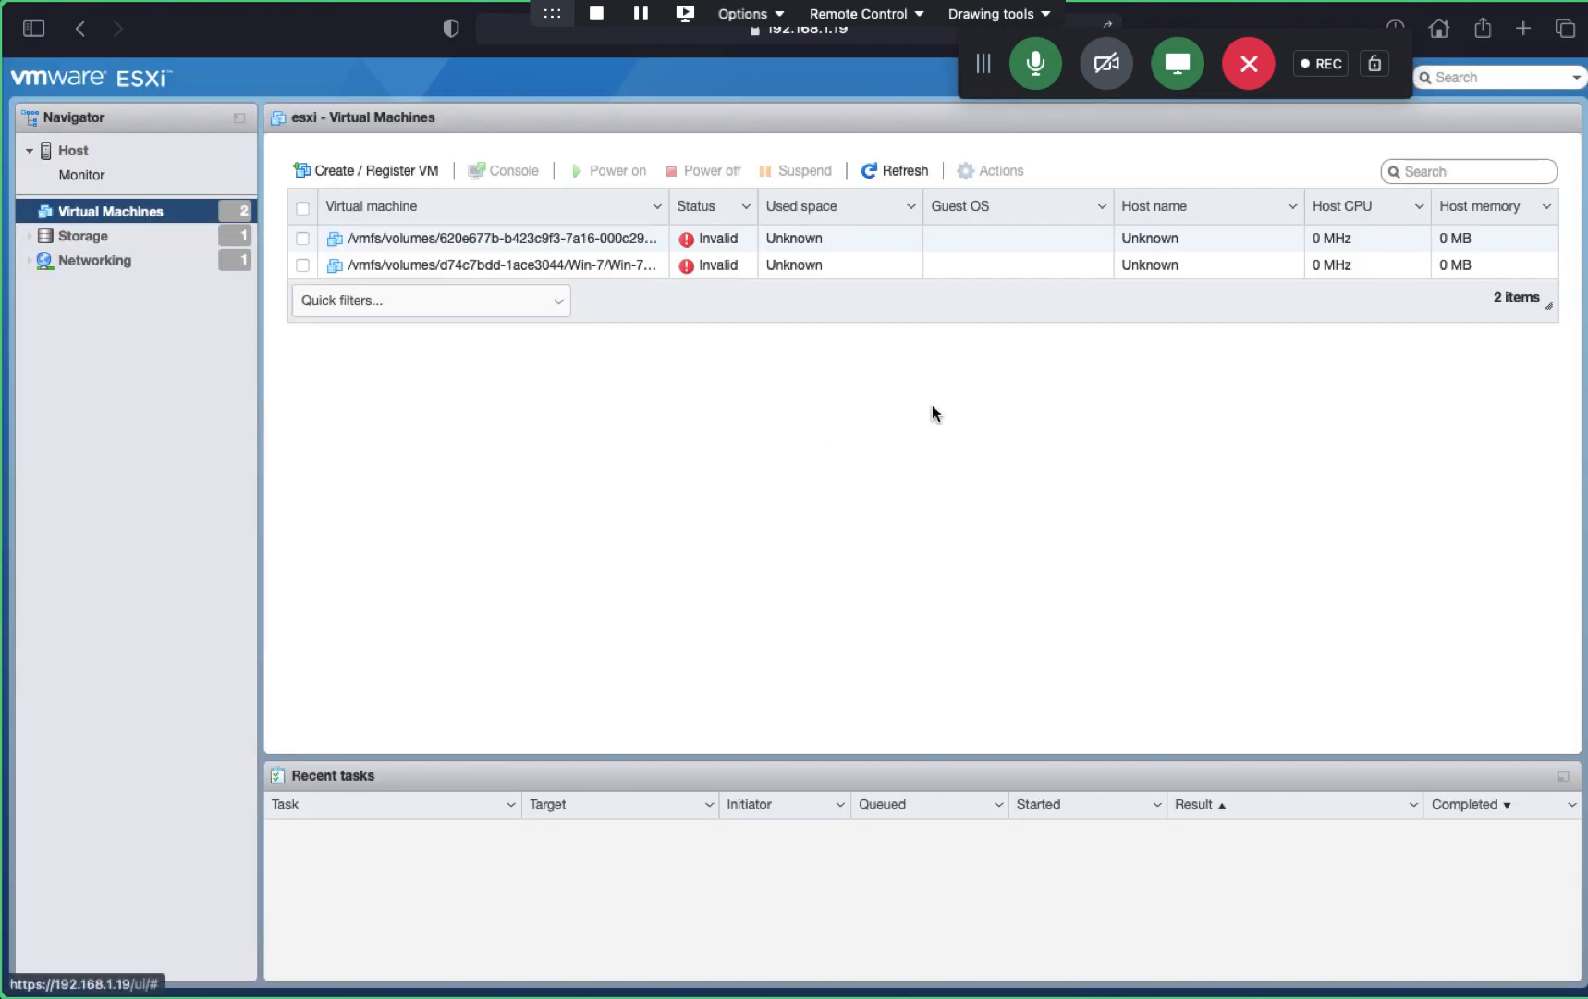
- View the host's storage adapters, select the first invalid VM, and return to Storage
left_click(76, 236)
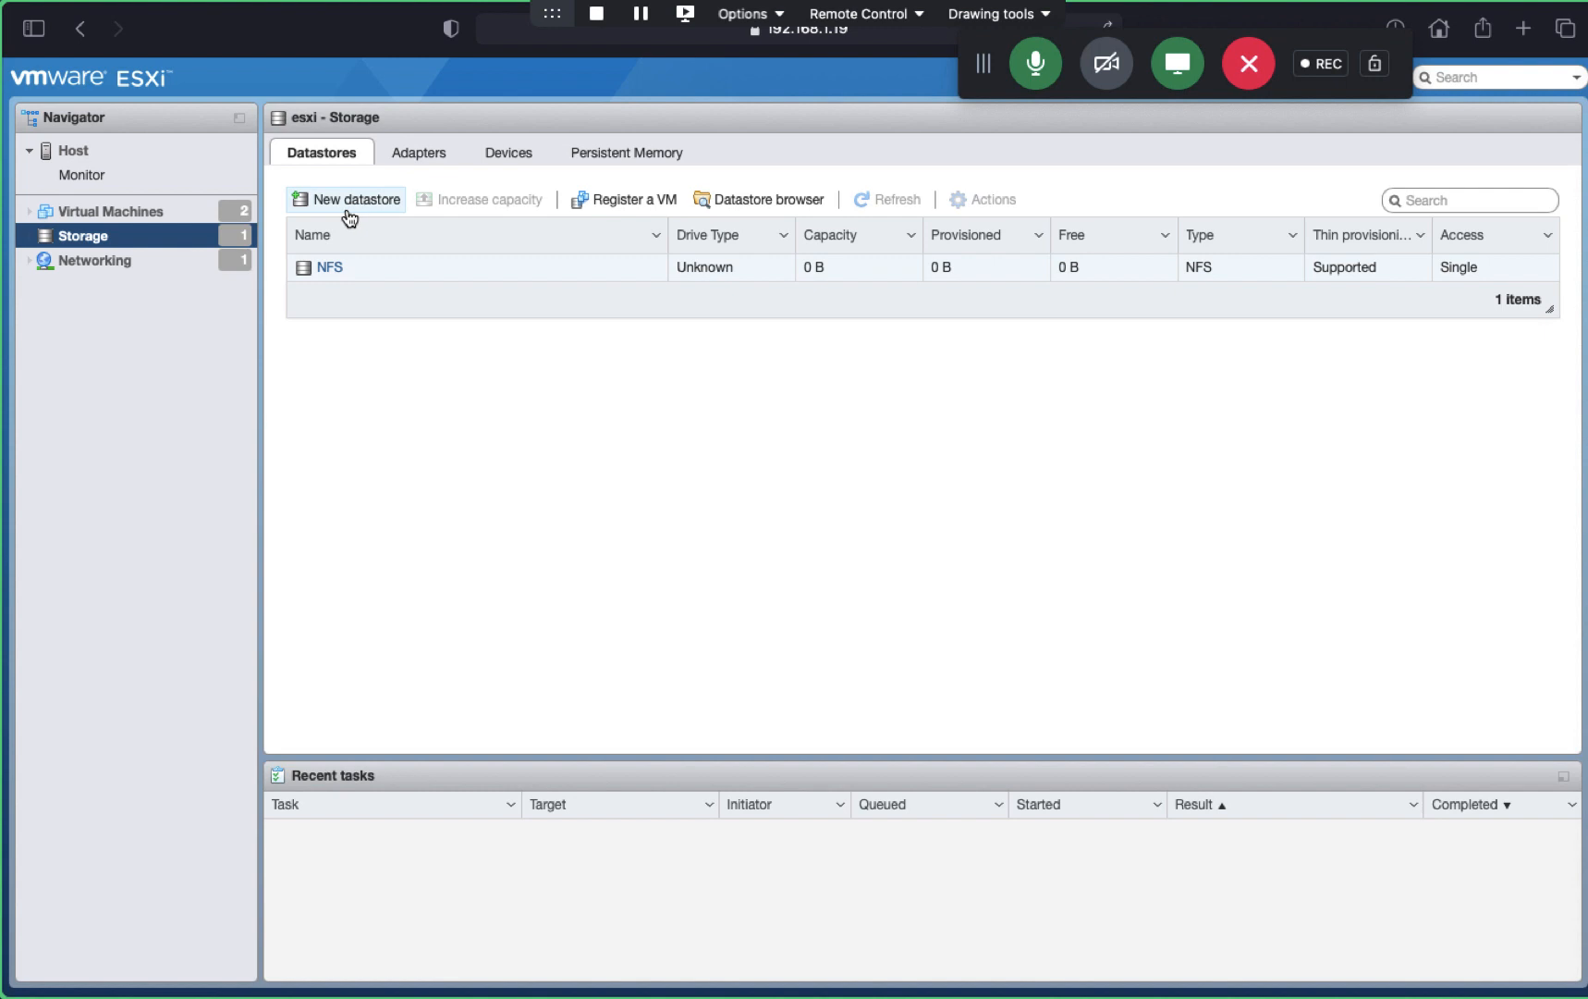
left_click(421, 172)
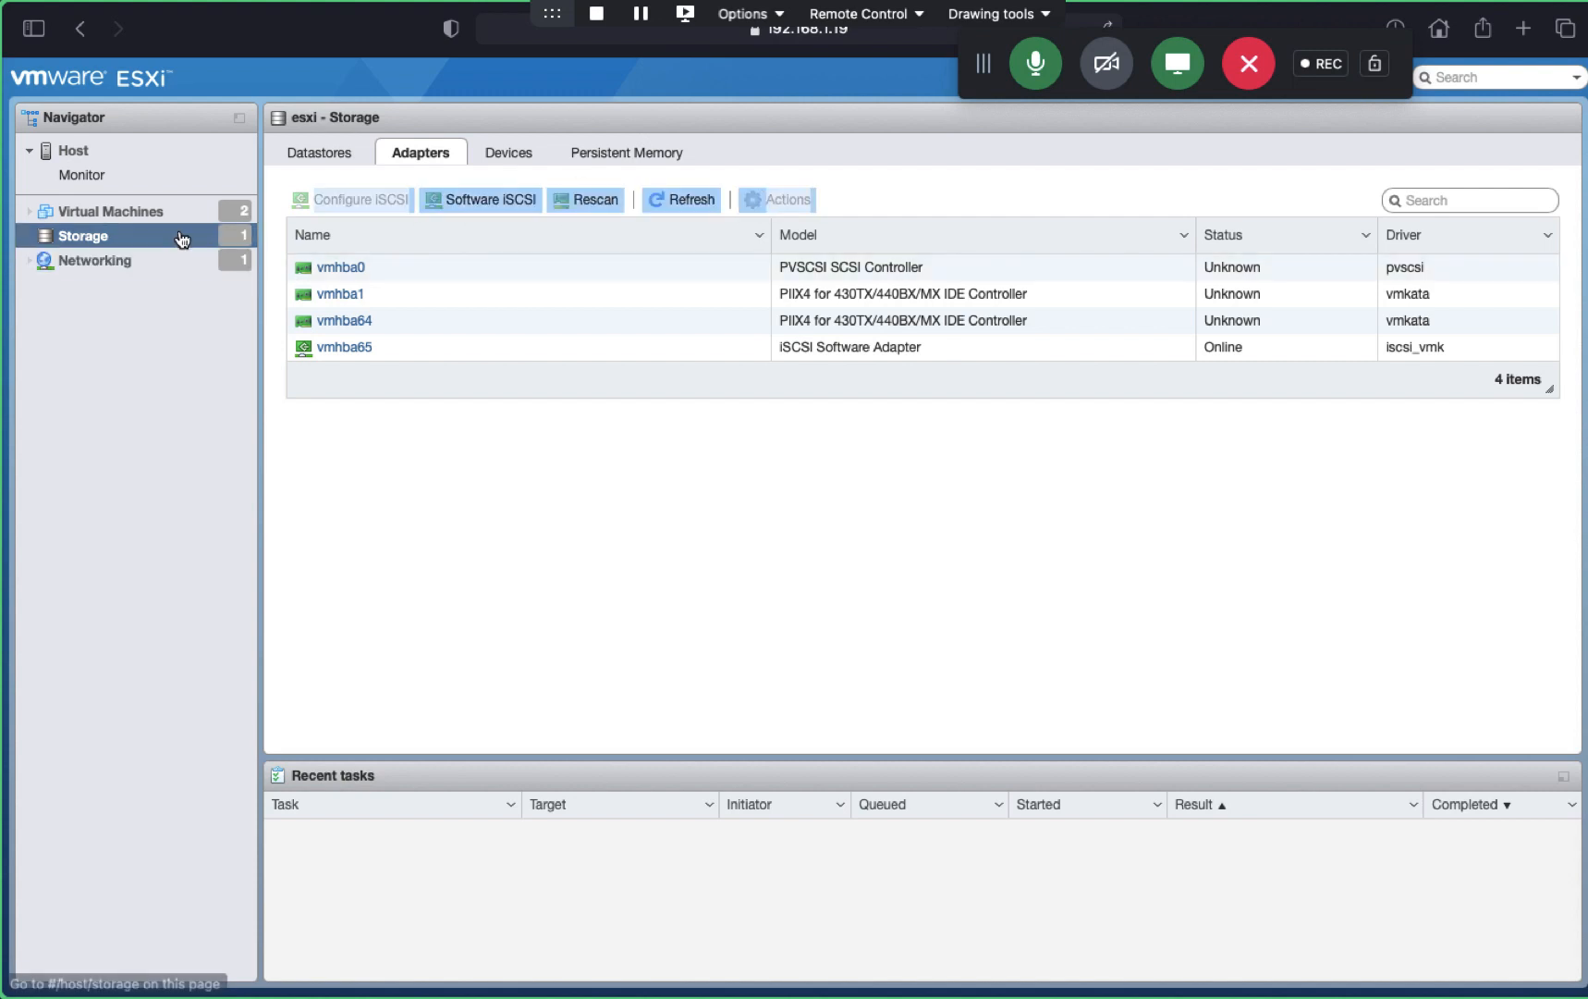
left_click(155, 219)
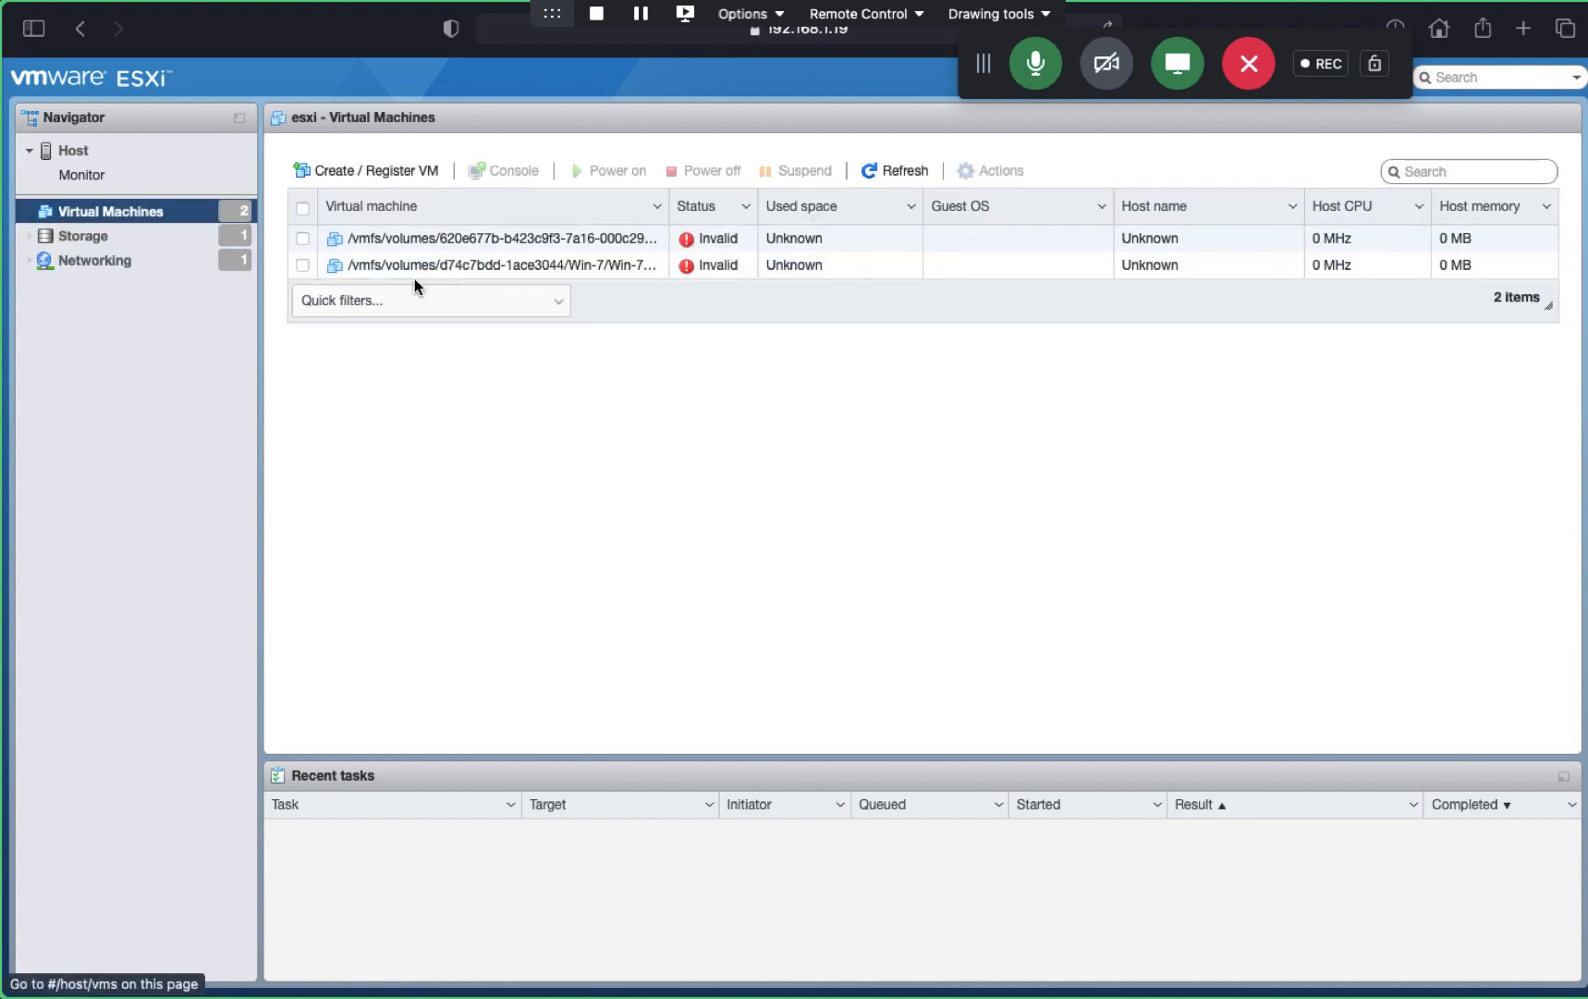
left_click(302, 239)
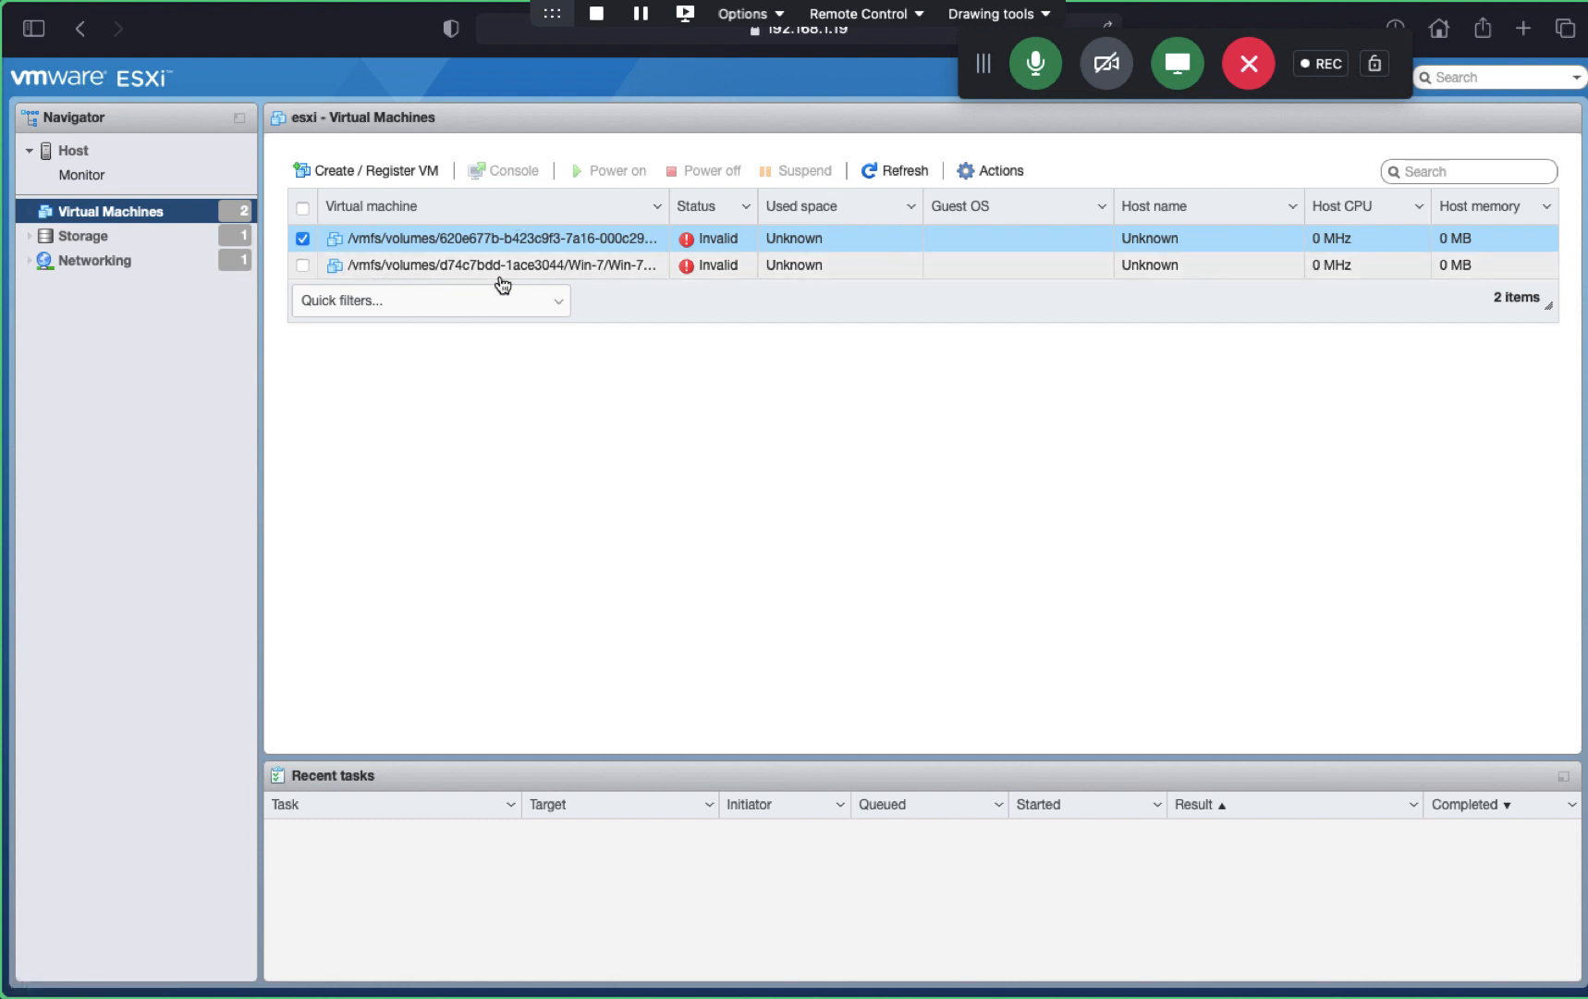
left_click(116, 239)
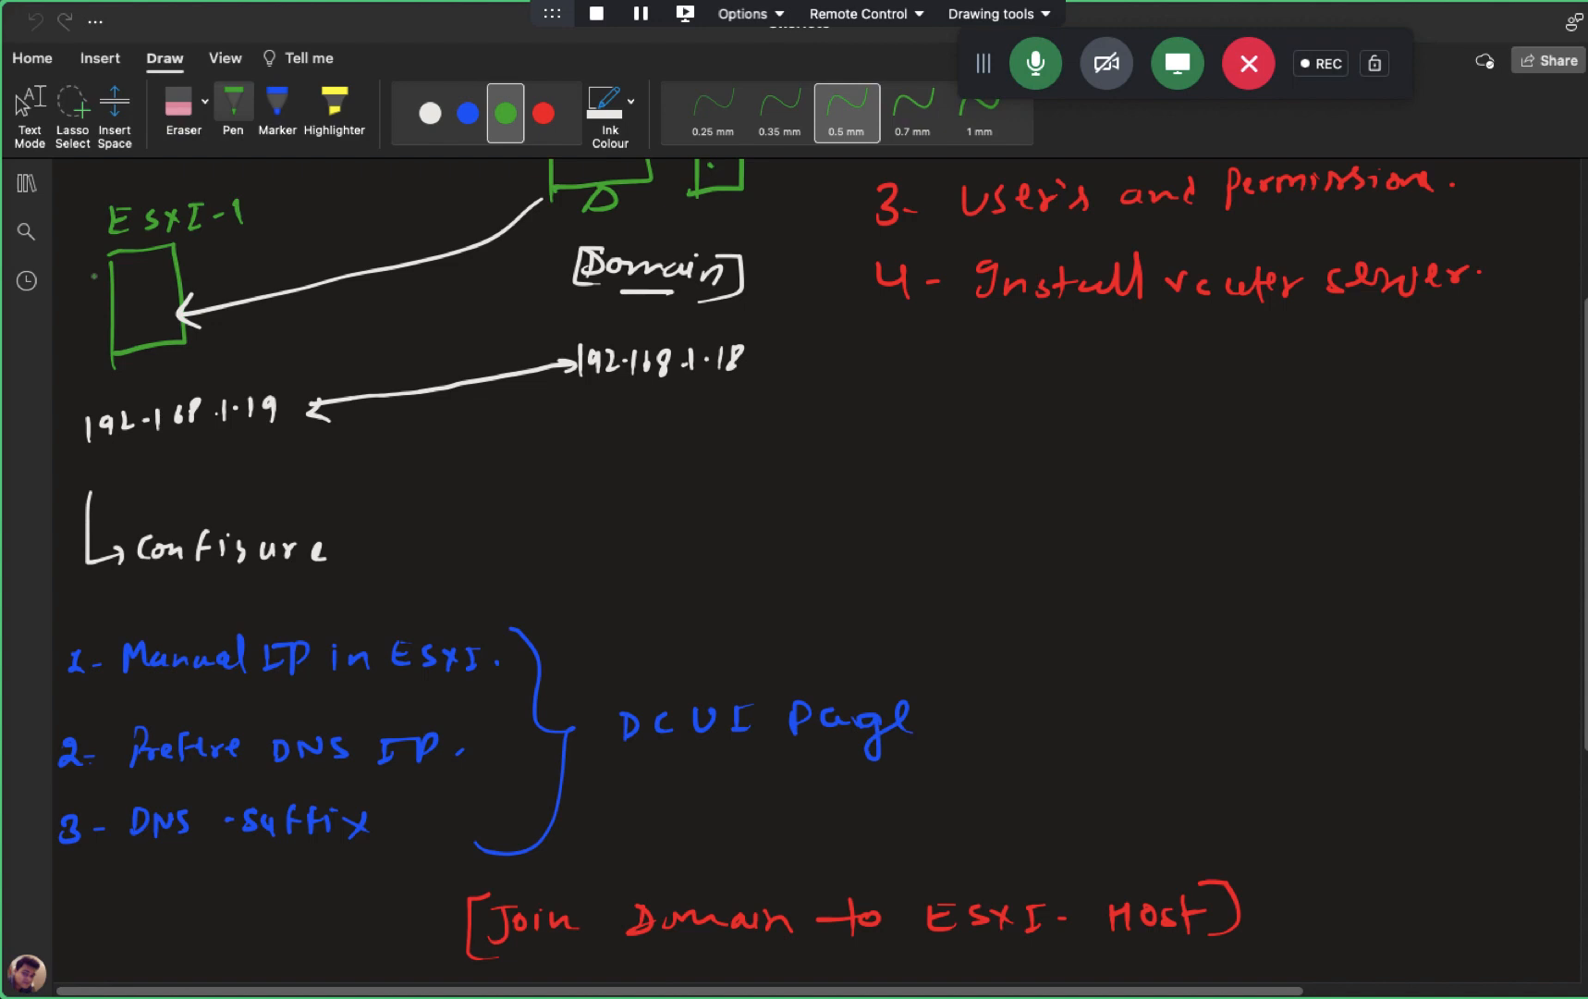
- Draw a large green box containing a small ESXi host rectangle labelled ESXI
scroll(94, 276, "up", 1)
scroll(606, 540, "down", 5)
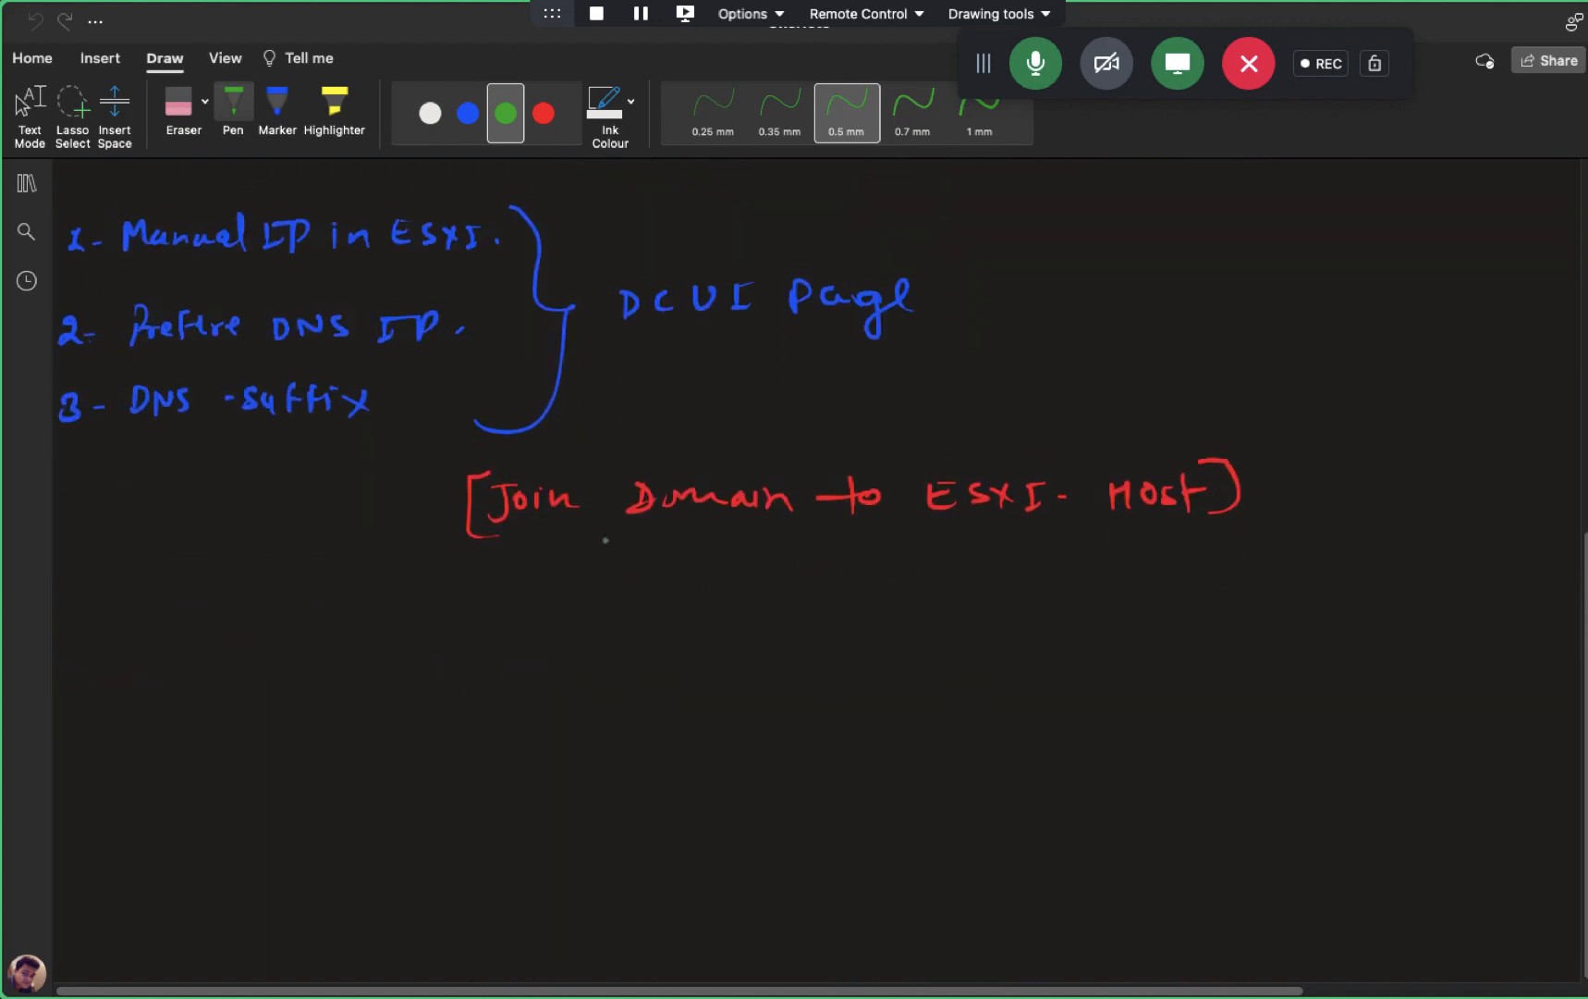
scroll(605, 540, "up", 1)
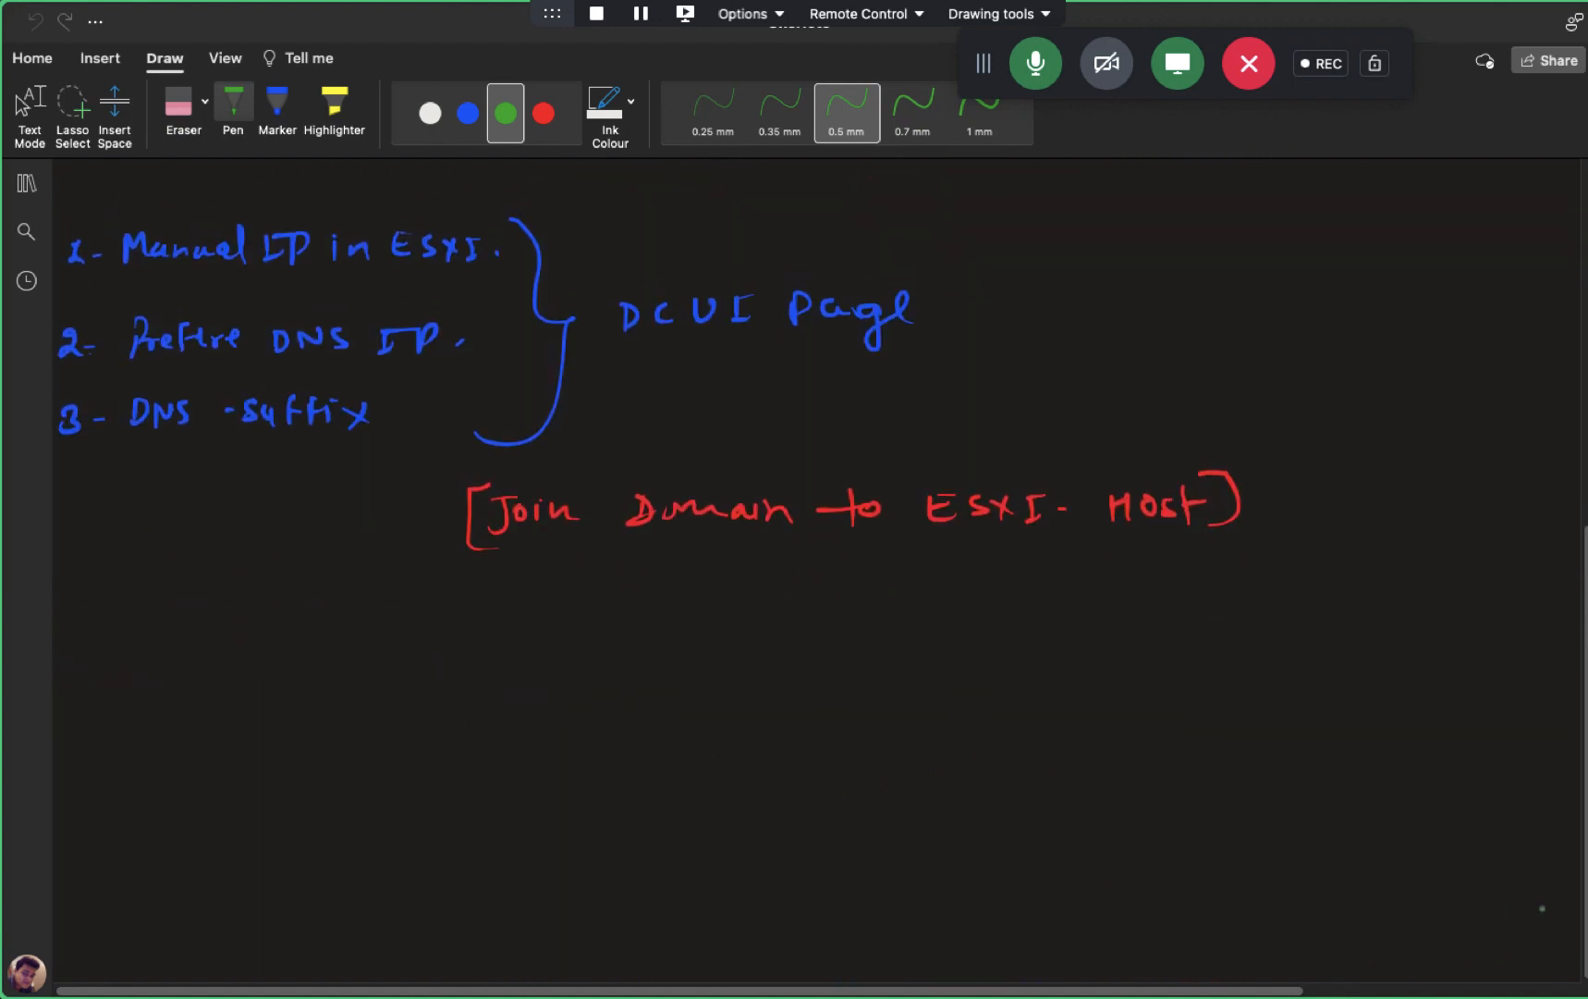
scroll(1562, 905, "down", 4)
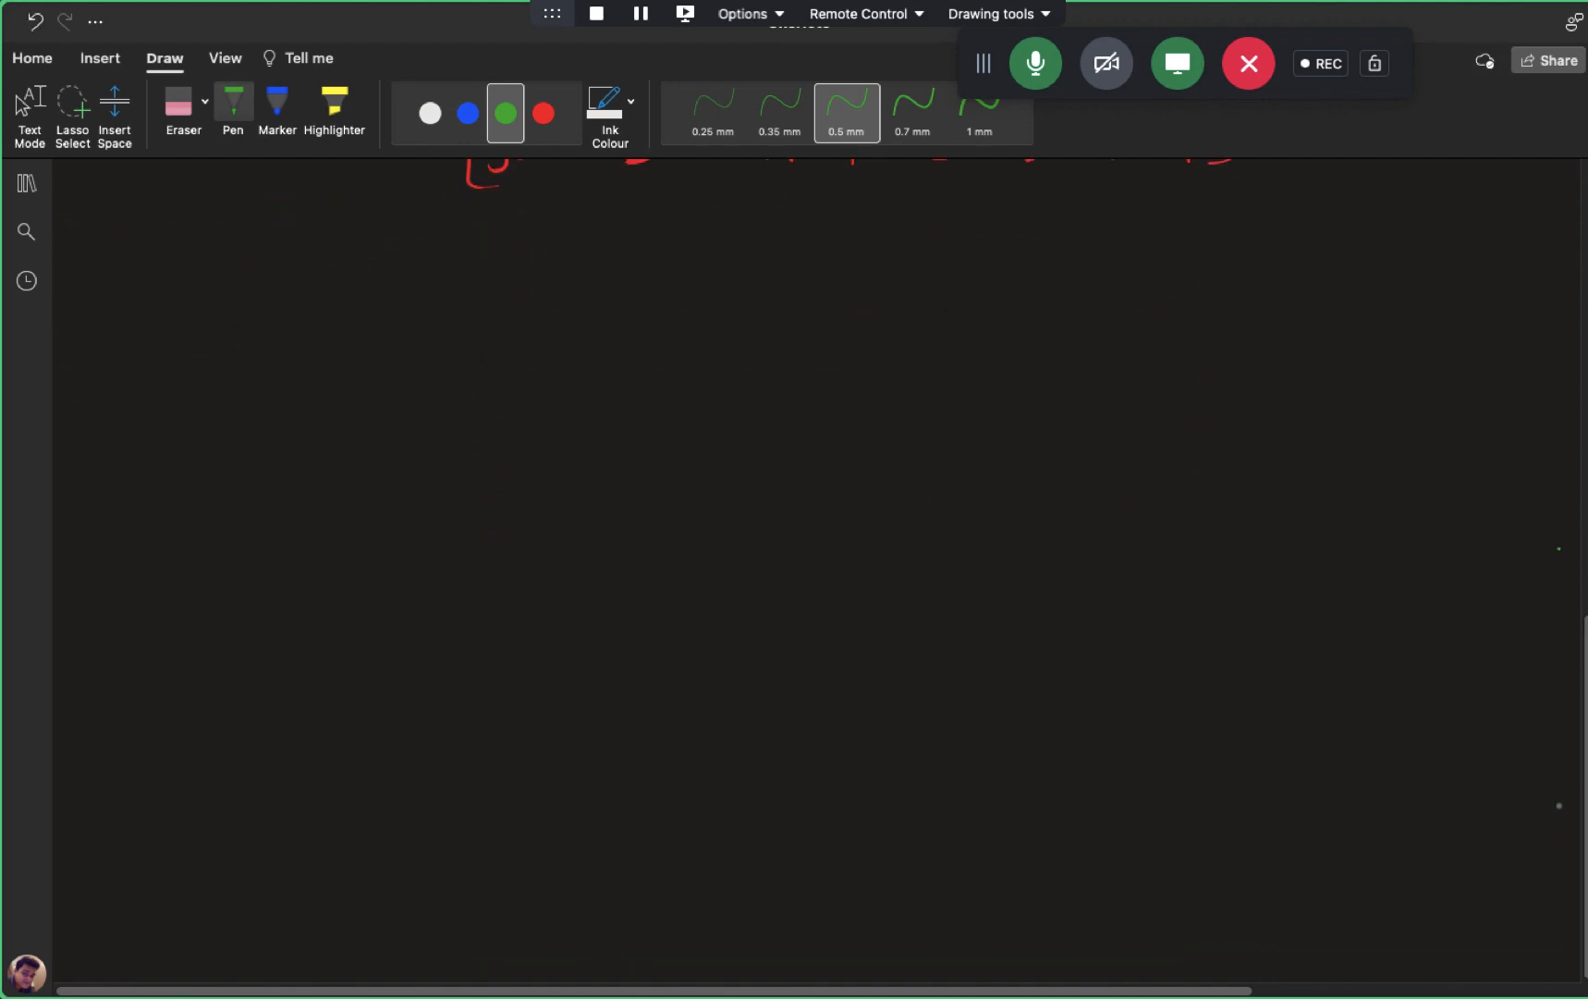
scroll(1565, 813, "down", 1)
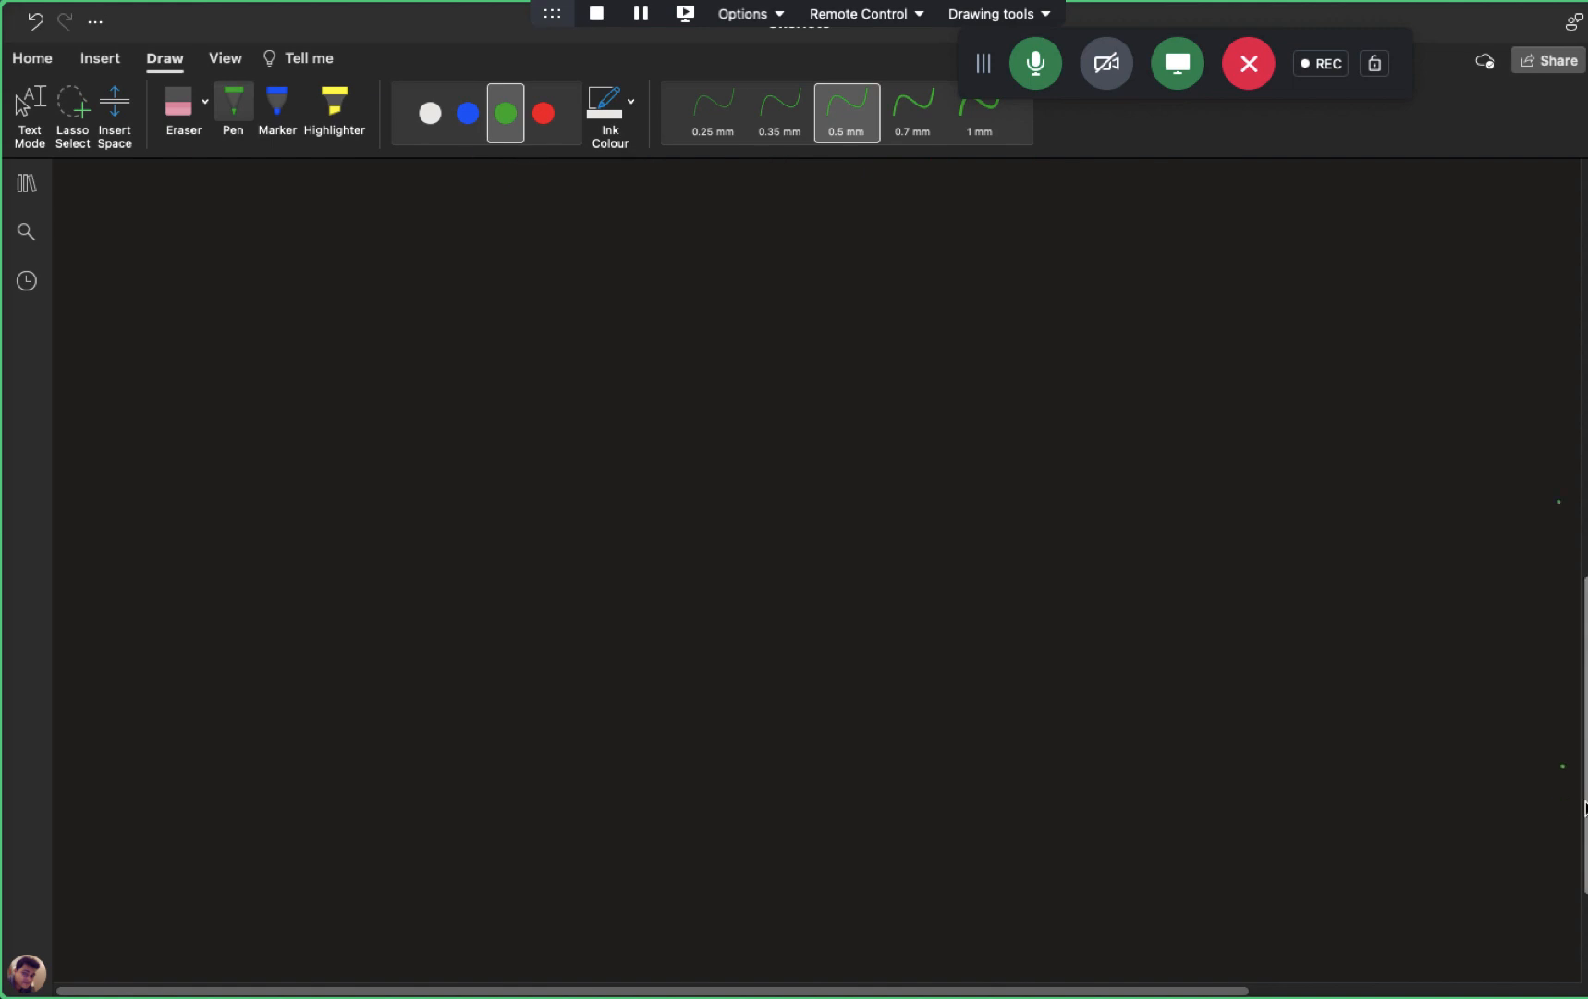
left_click_drag(507, 407, 464, 700)
mouse_move(511, 408)
left_mouse_down()
mouse_move(1080, 471)
mouse_move(1069, 700)
mouse_move(968, 751)
mouse_move(459, 698)
left_mouse_up()
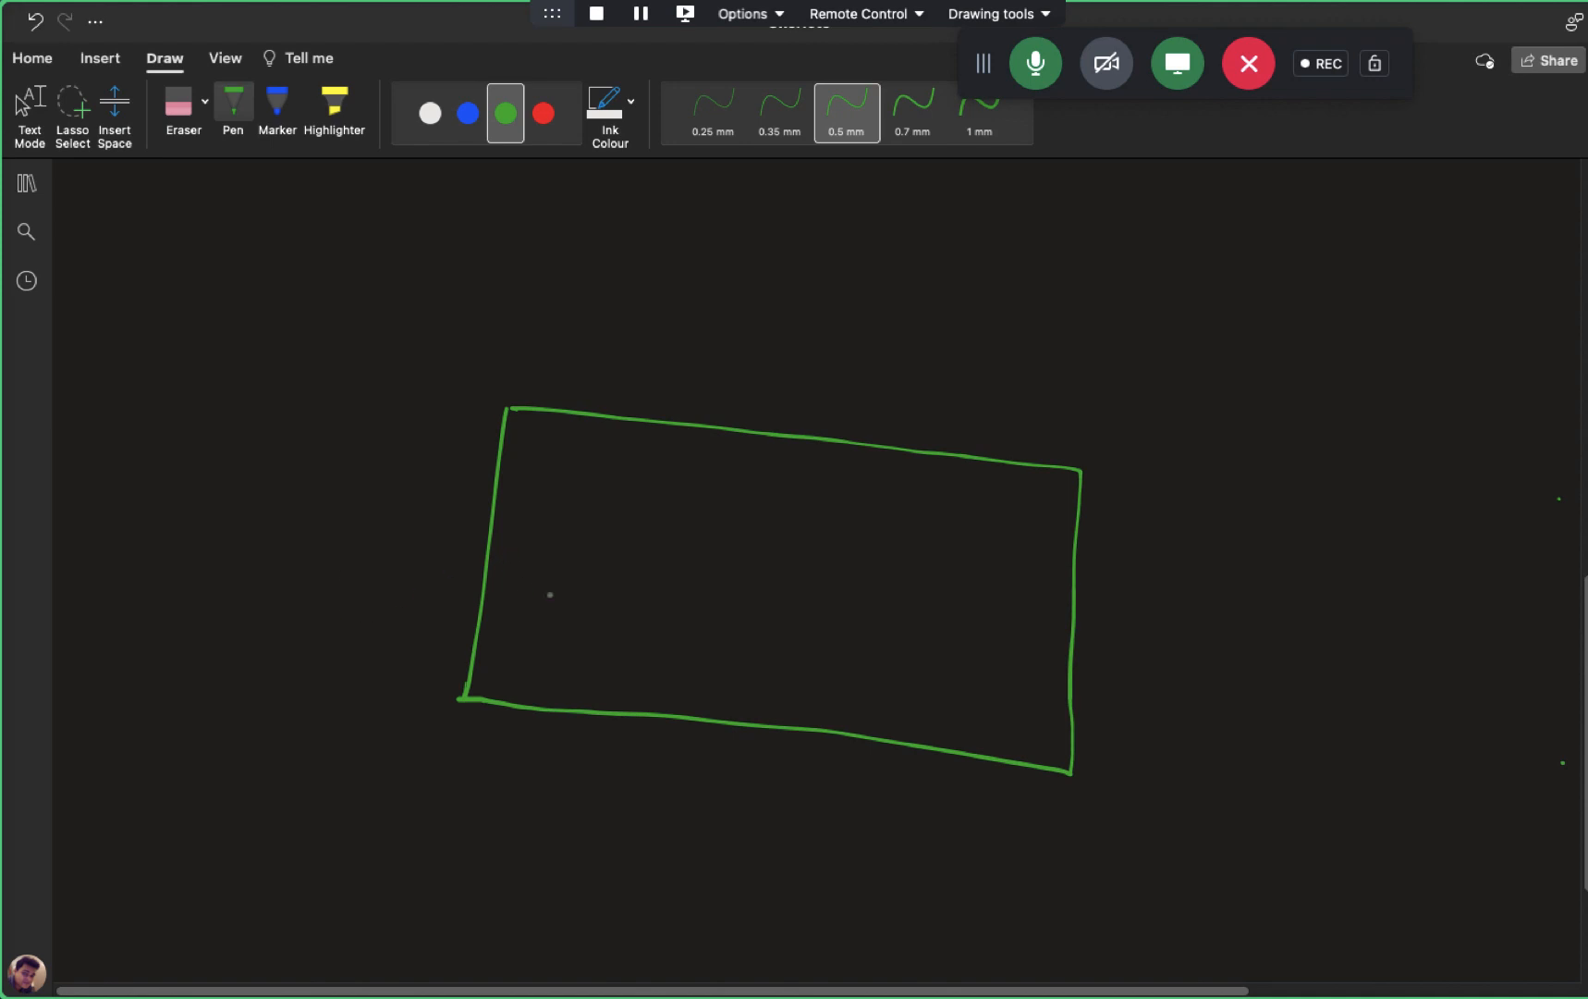
mouse_move(546, 510)
left_mouse_down()
mouse_move(547, 632)
mouse_move(592, 526)
mouse_move(571, 626)
mouse_move(542, 630)
mouse_move(563, 677)
mouse_move(563, 654)
left_mouse_up()
left_click_drag(549, 666, 568, 676)
mouse_move(584, 659)
left_mouse_down()
mouse_move(598, 674)
mouse_move(585, 674)
left_mouse_up()
left_click(605, 670)
left_click_drag(607, 650, 619, 674)
left_click_drag(599, 654, 617, 650)
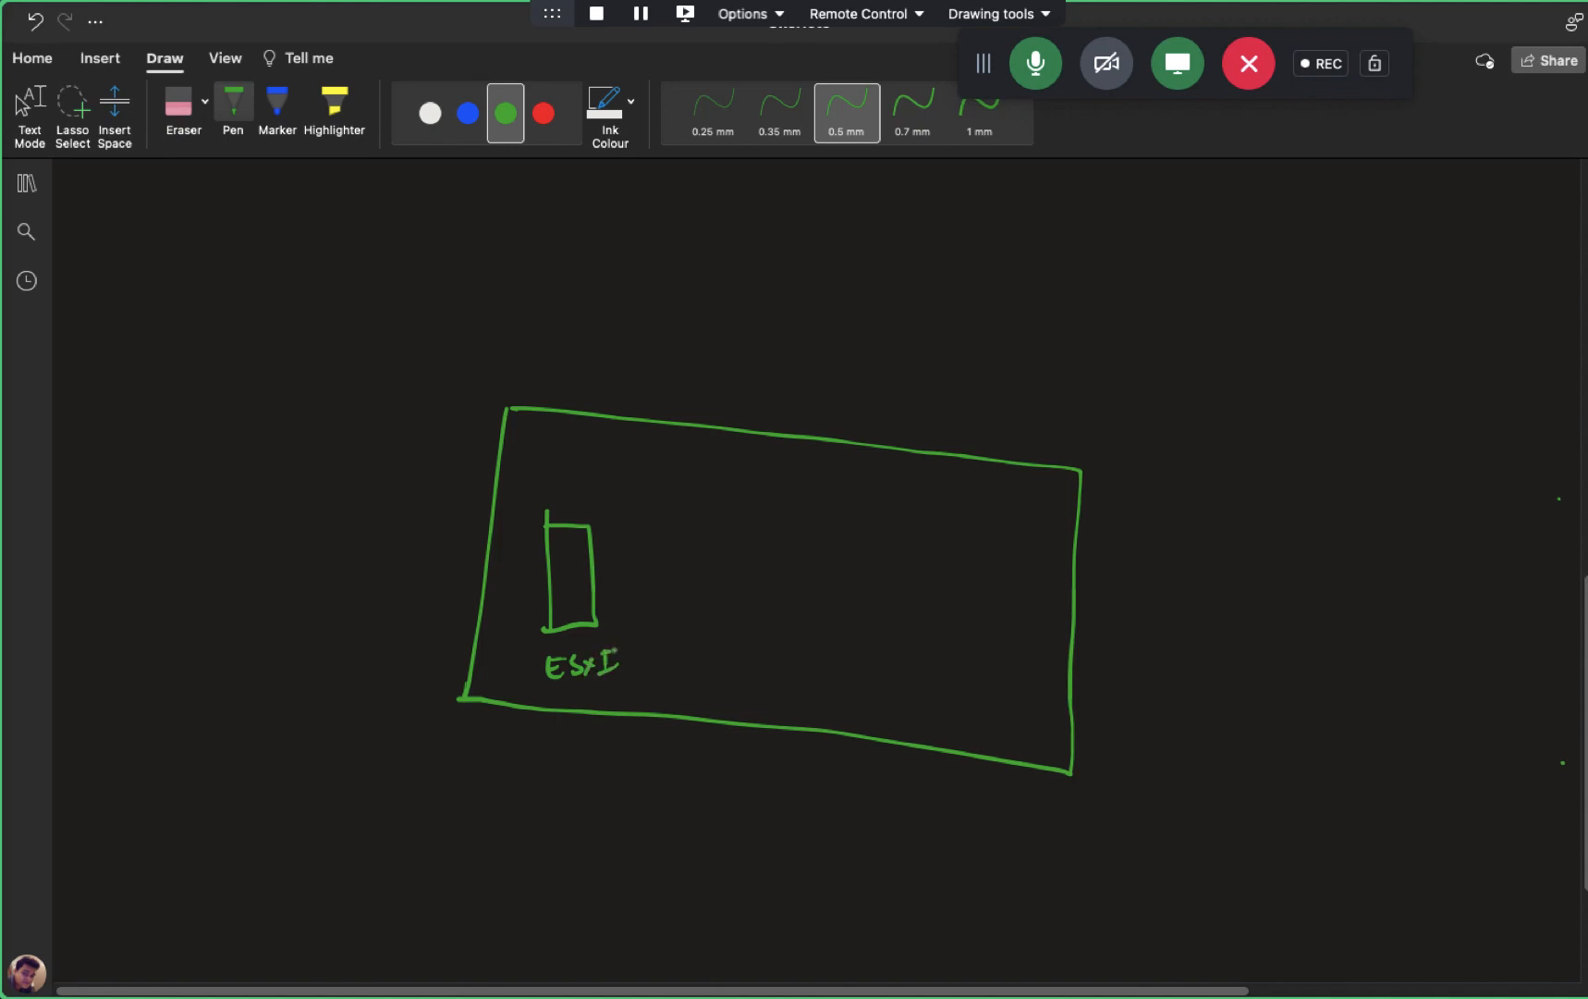
- In blue ink, write '8 to 6 – ABC' and '6 to 4 – XYZ' left of the box
left_click(469, 114)
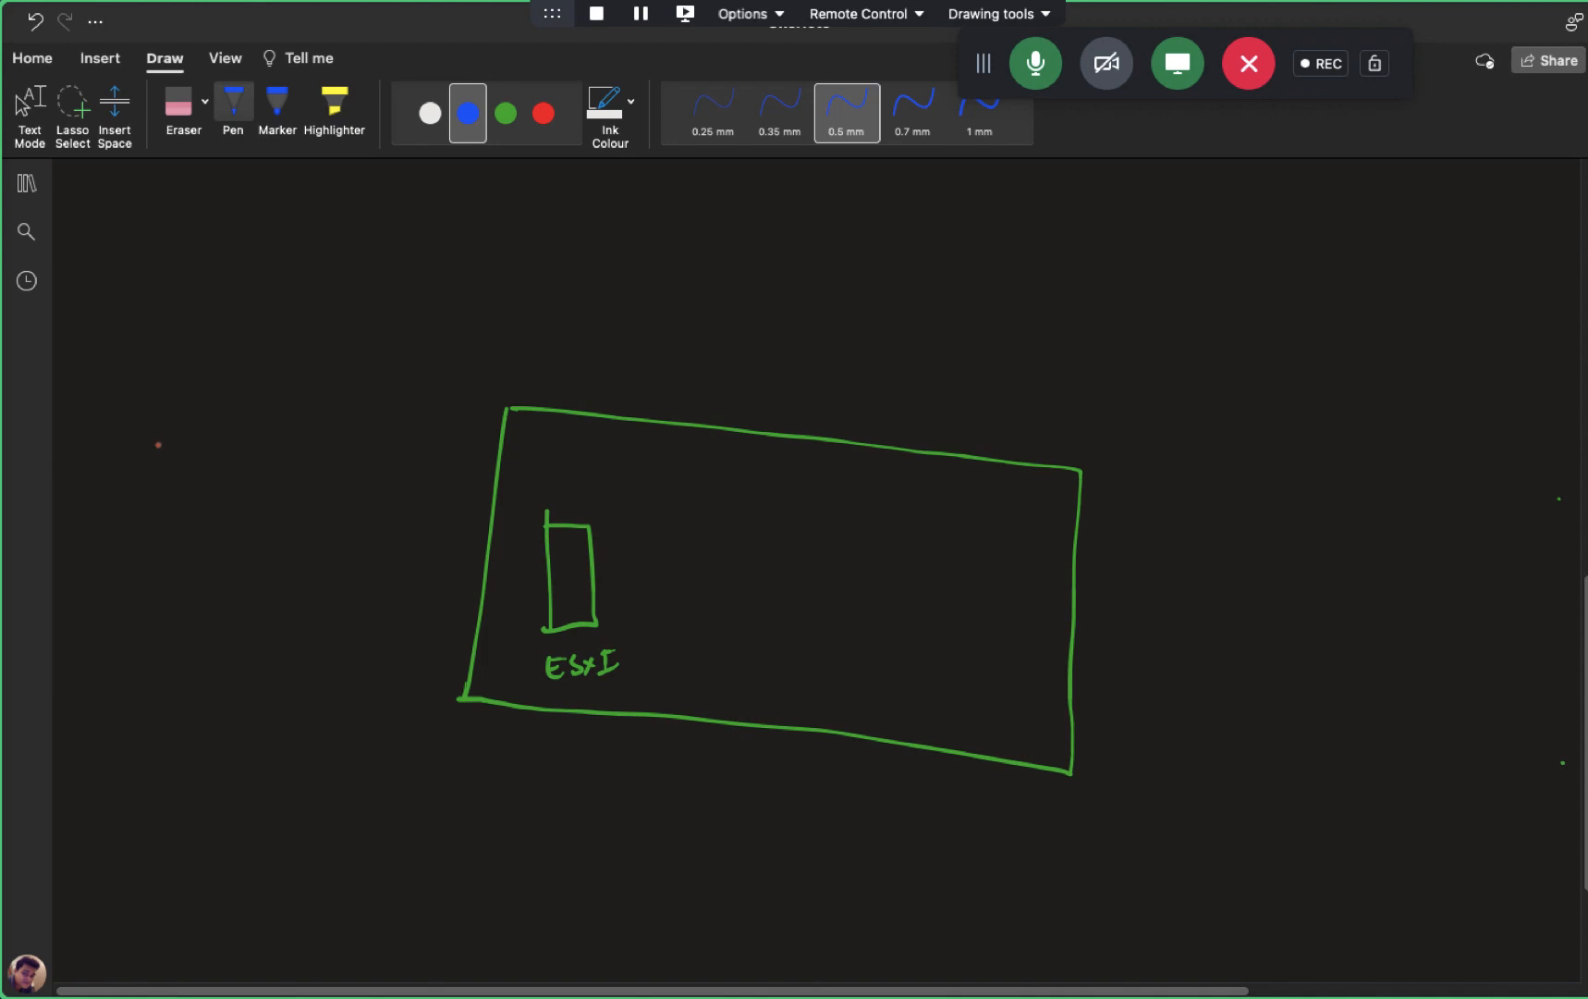
mouse_move(142, 423)
left_mouse_down()
mouse_move(136, 436)
mouse_move(143, 425)
mouse_move(182, 453)
left_mouse_up()
left_click_drag(176, 431, 231, 435)
mouse_move(135, 525)
left_mouse_down()
mouse_move(120, 555)
mouse_move(195, 524)
left_mouse_up()
mouse_move(178, 524)
left_mouse_down()
mouse_move(177, 551)
mouse_move(198, 537)
left_mouse_up()
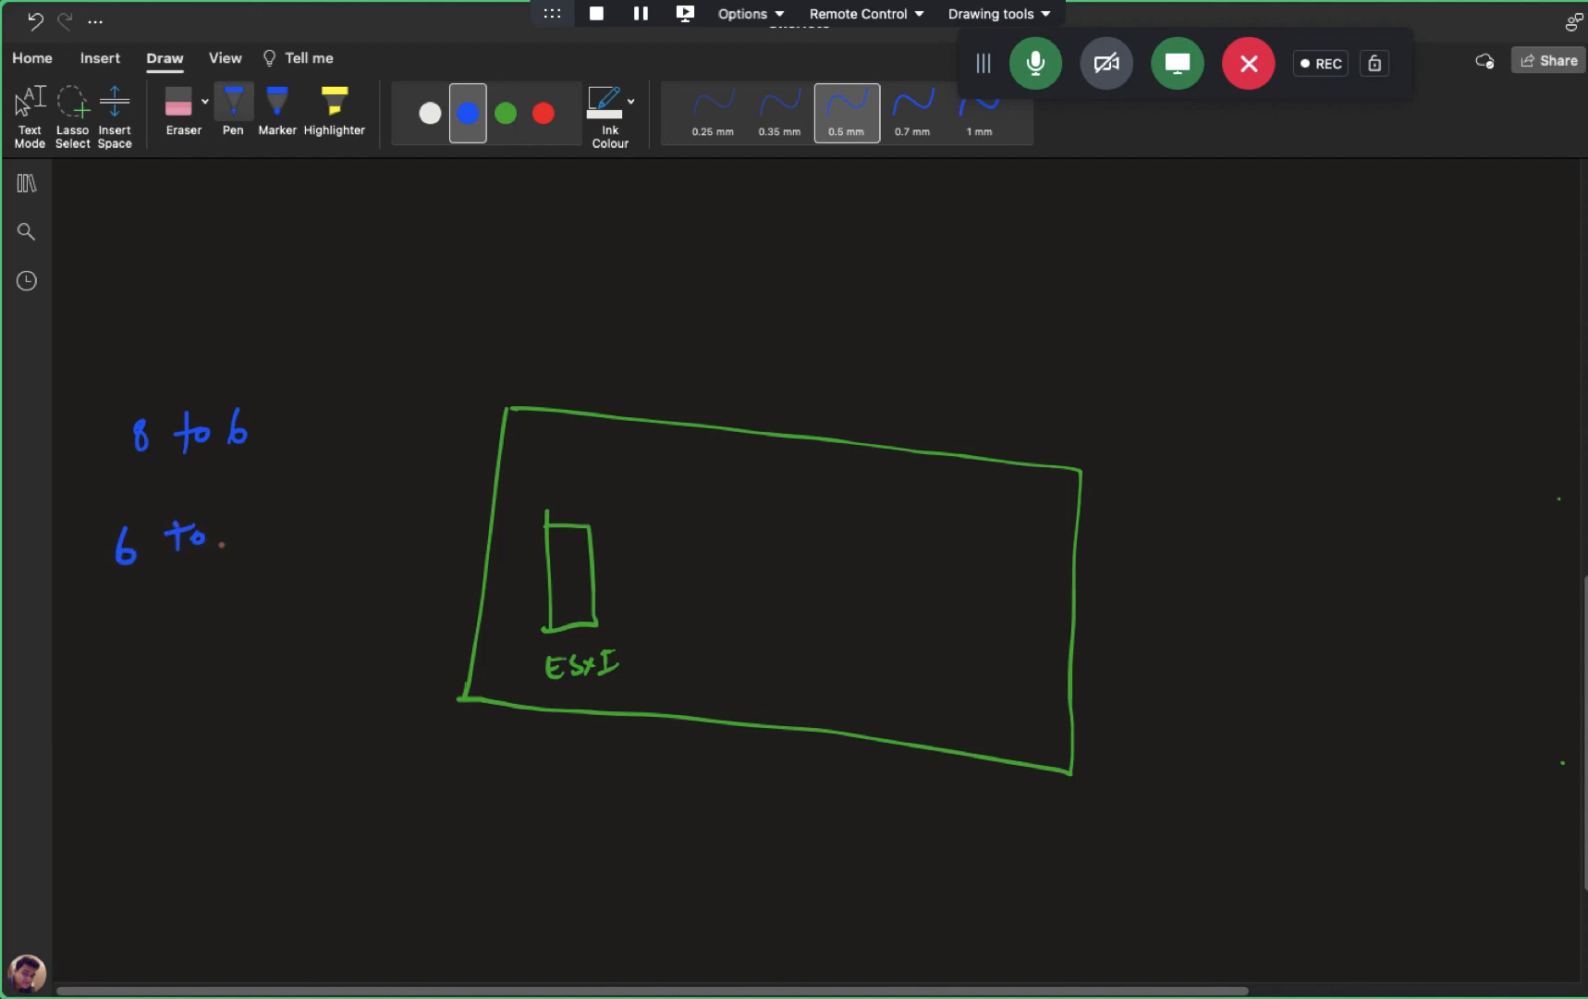
left_click_drag(234, 508, 253, 525)
left_click_drag(247, 508, 250, 538)
left_click_drag(262, 421, 324, 412)
mouse_move(331, 408)
left_mouse_down()
mouse_move(331, 422)
mouse_move(371, 414)
left_mouse_up()
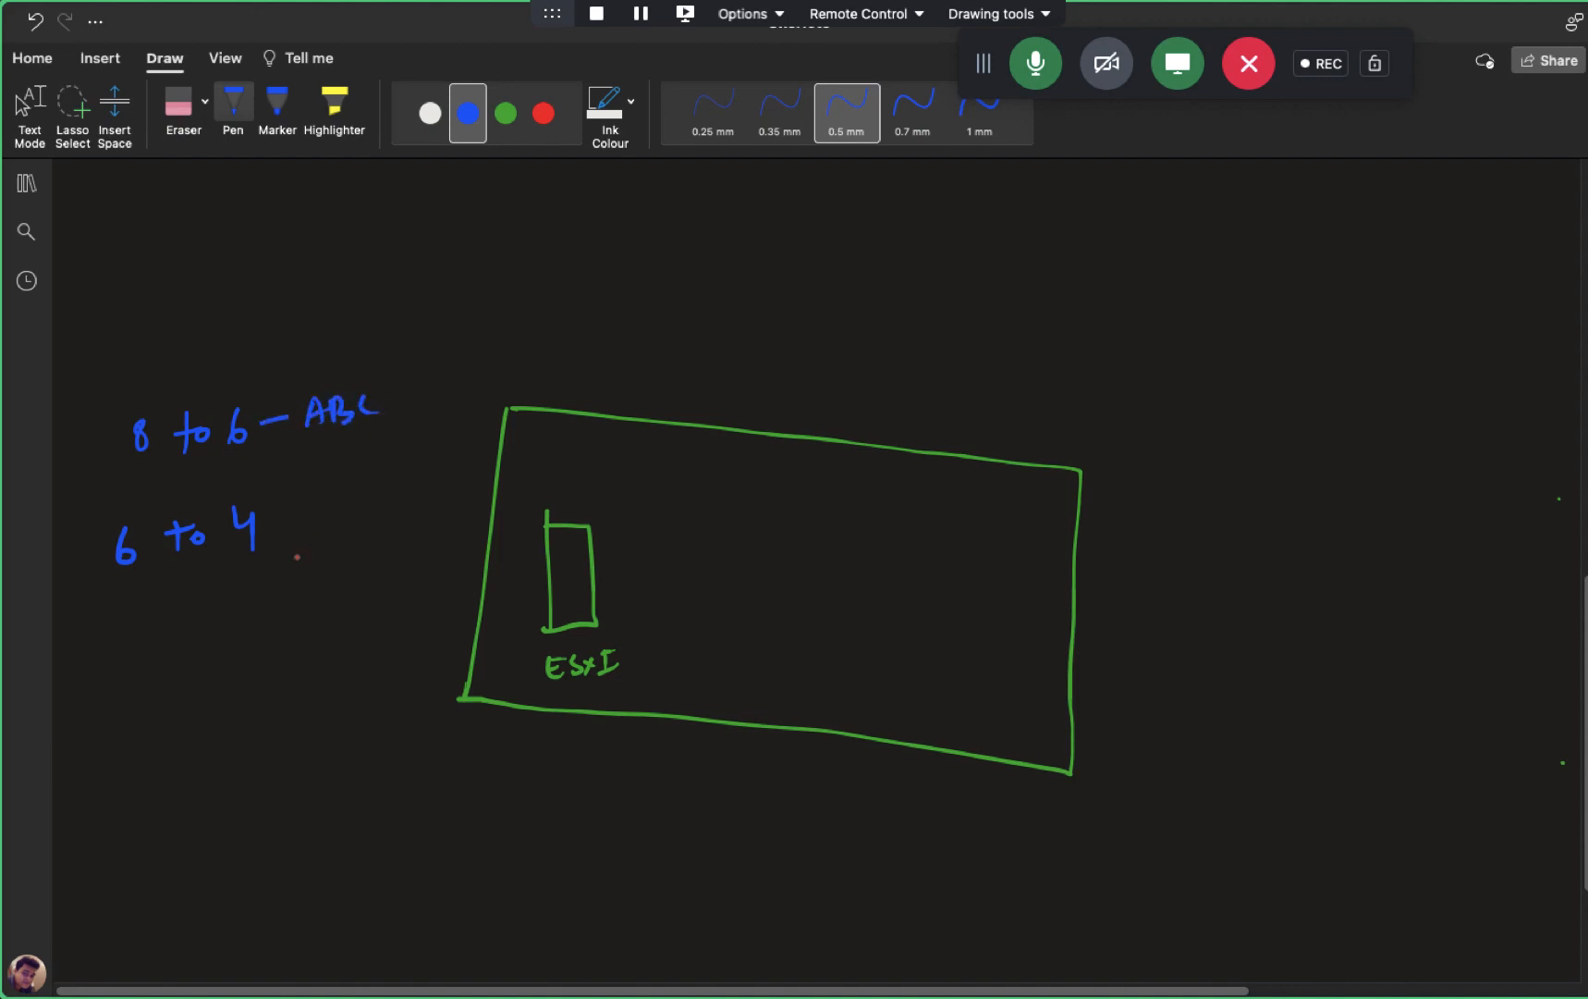
left_click_drag(269, 527, 346, 510)
mouse_move(361, 481)
left_mouse_down()
mouse_move(326, 525)
mouse_move(360, 494)
left_mouse_up()
left_click_drag(371, 479, 363, 511)
left_click_drag(379, 475, 408, 487)
- Add a monitor linked to the ESXi rectangle, a circled Root below, and underline ABC and XYZ
mouse_move(817, 531)
left_mouse_down()
mouse_move(815, 586)
mouse_move(882, 583)
mouse_move(836, 591)
mouse_move(859, 596)
left_mouse_up()
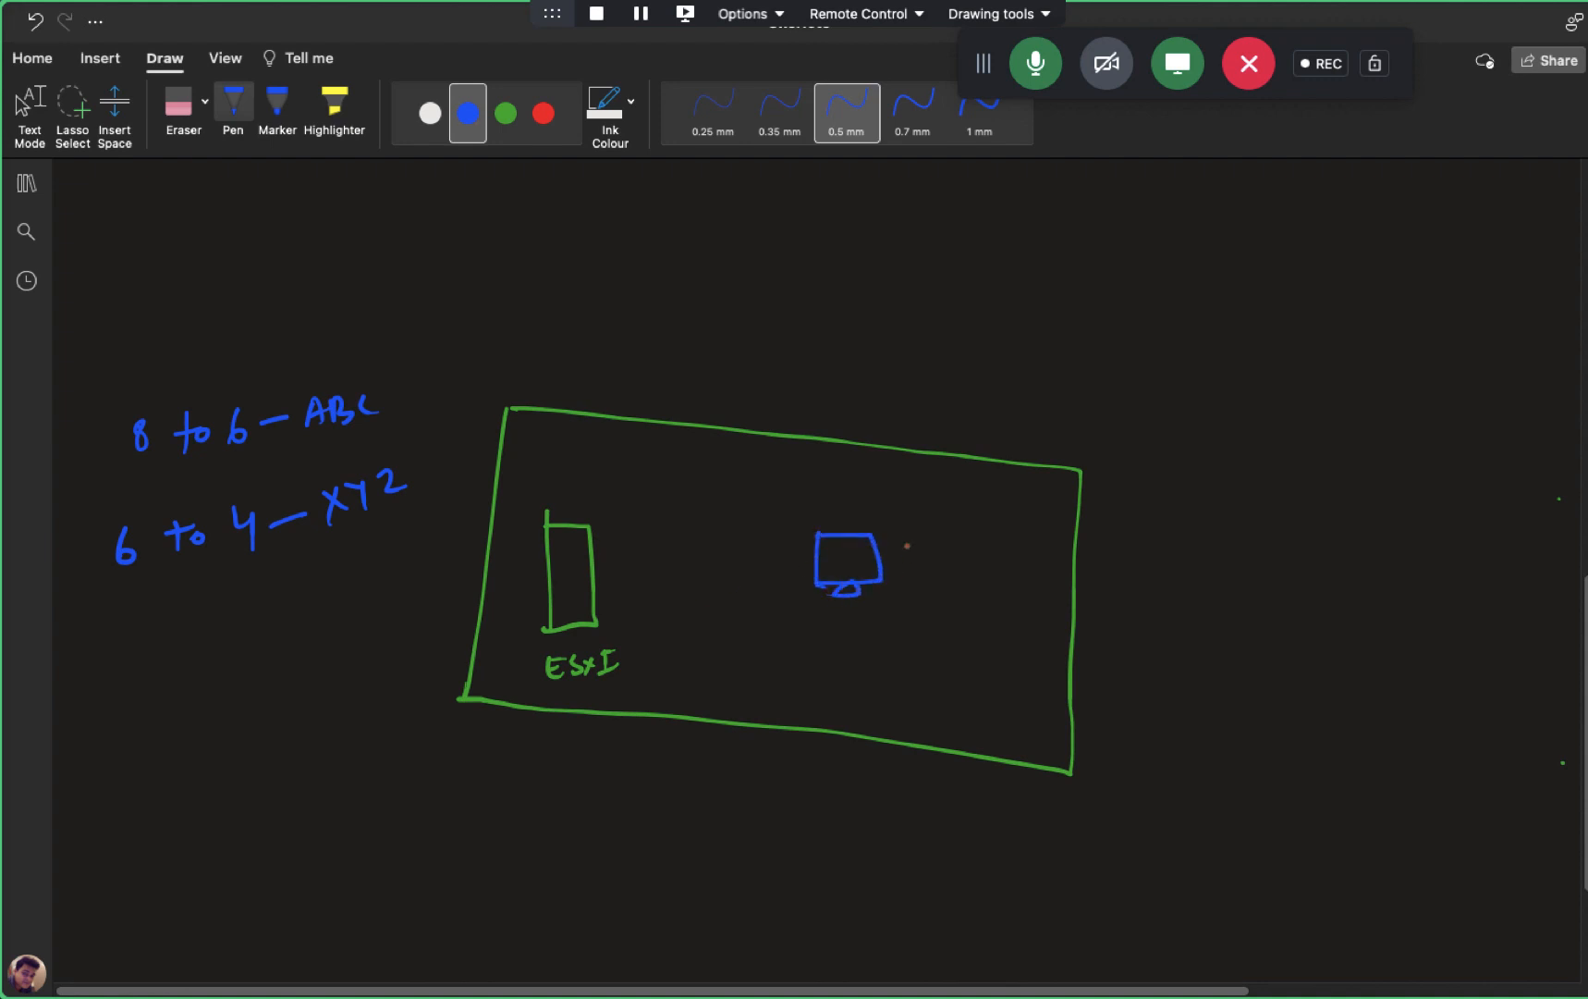
left_click_drag(900, 533, 904, 585)
left_click_drag(809, 571, 603, 598)
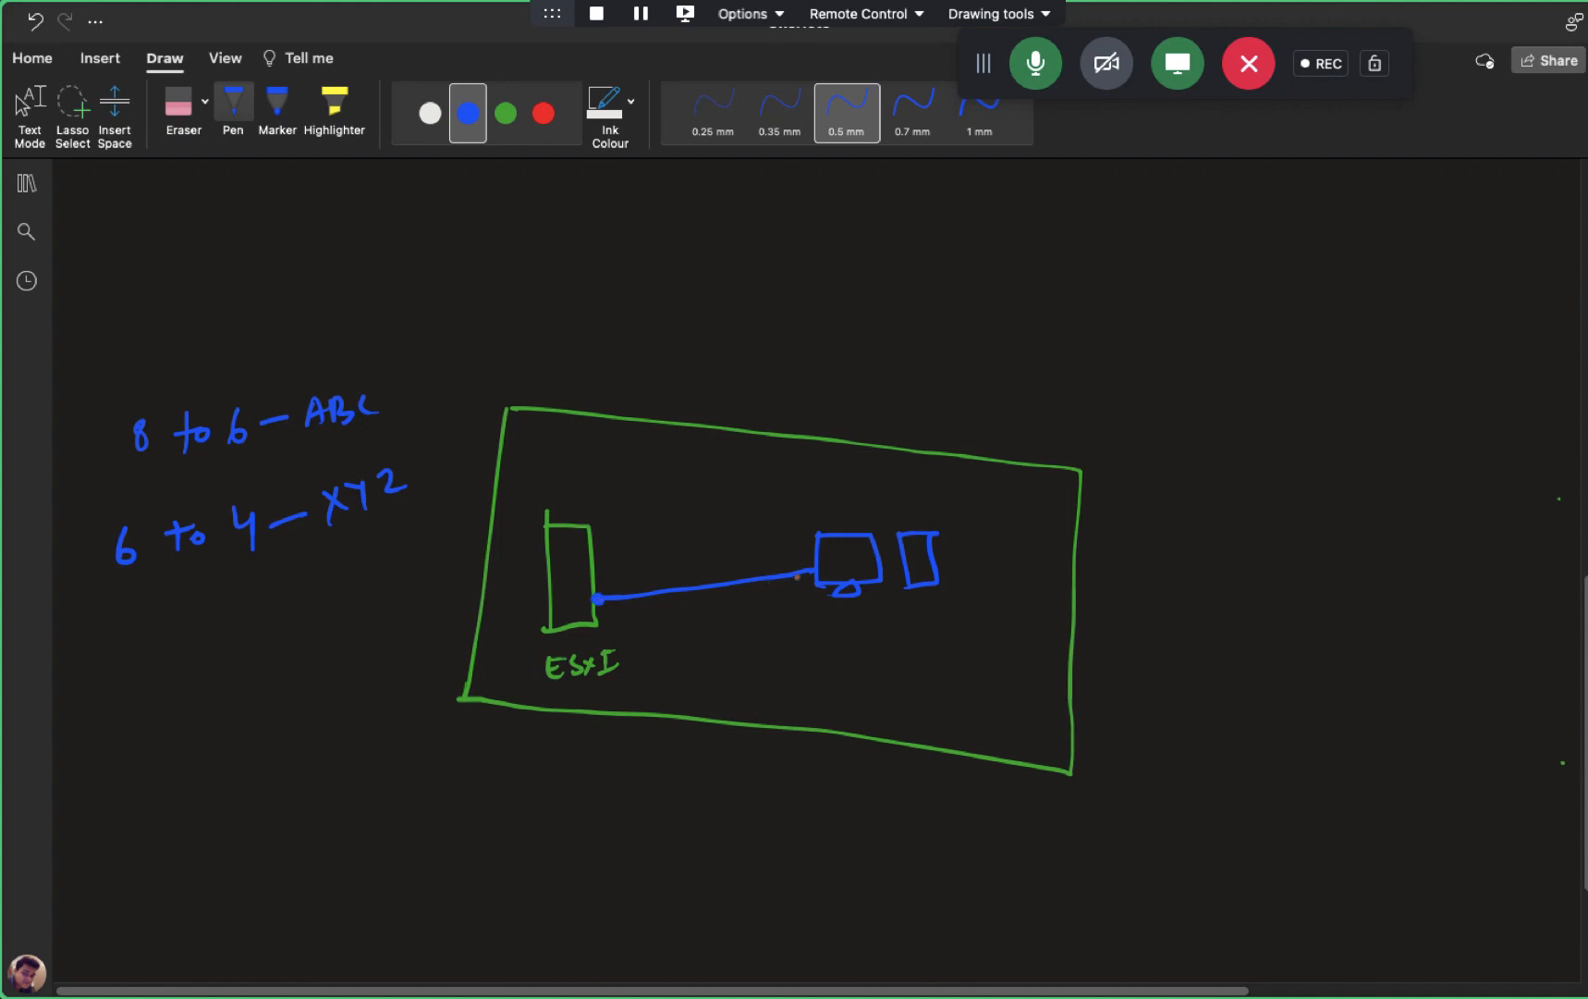
left_click(809, 573)
mouse_move(572, 684)
left_mouse_down()
mouse_move(598, 785)
mouse_move(645, 801)
left_mouse_up()
left_click_drag(649, 784, 651, 812)
mouse_move(641, 798)
left_mouse_down()
mouse_move(656, 794)
mouse_move(638, 829)
left_mouse_up()
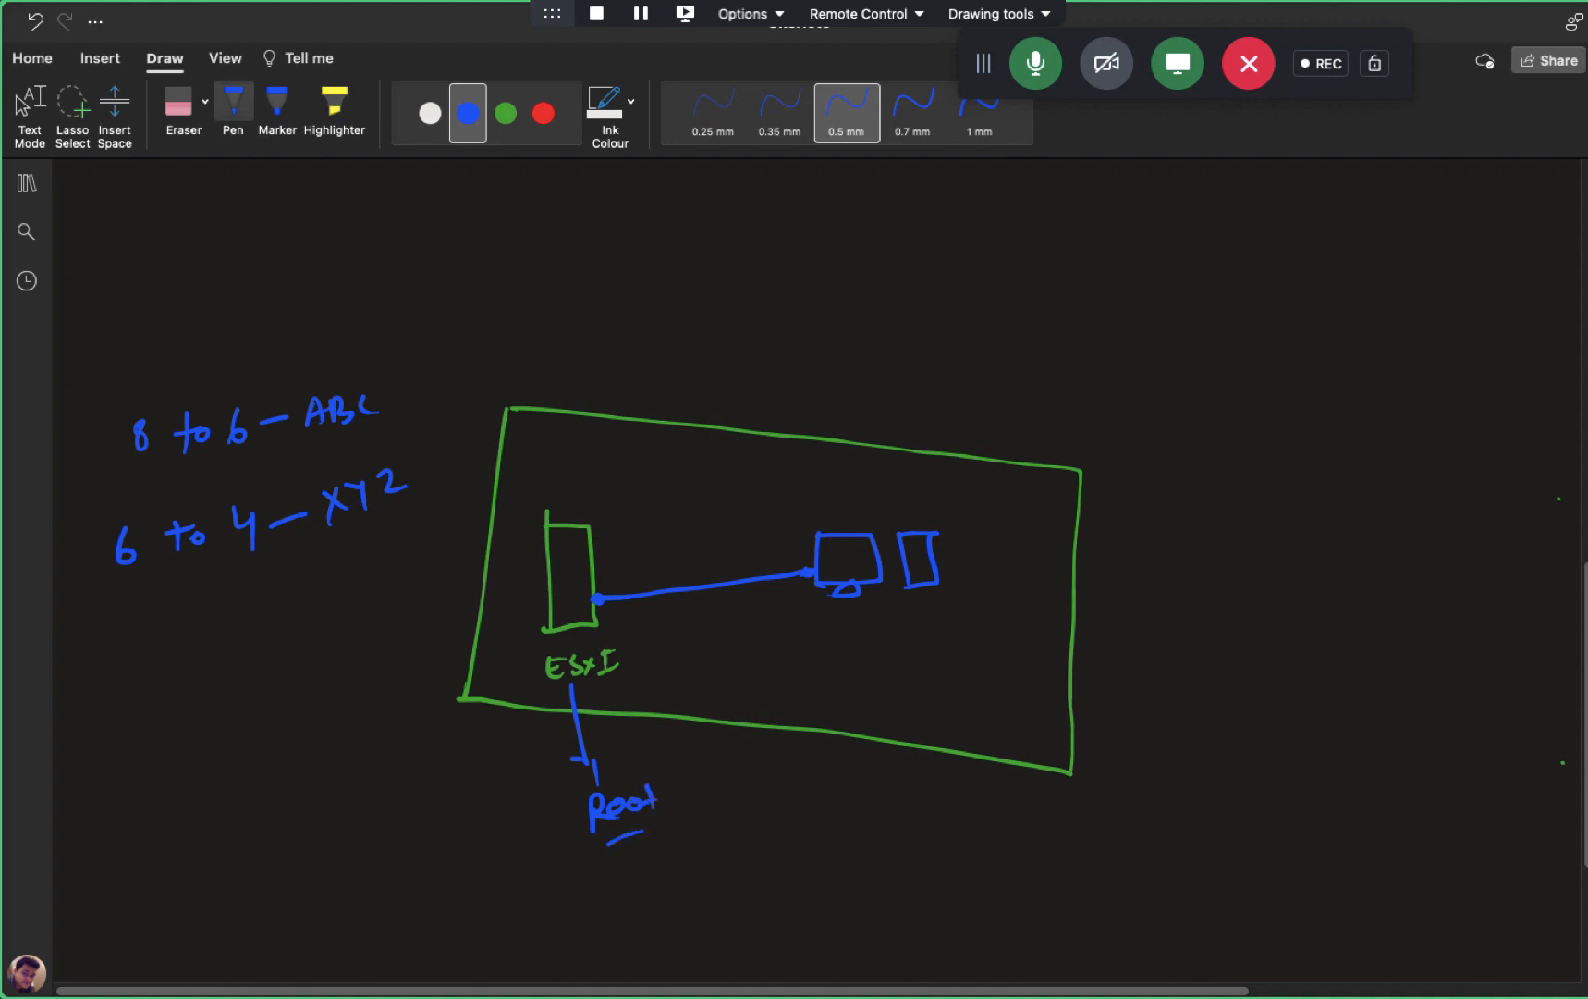
scroll(644, 796, "down", 3)
mouse_move(601, 667)
left_mouse_down()
mouse_move(580, 732)
mouse_move(647, 664)
mouse_move(599, 668)
left_mouse_up()
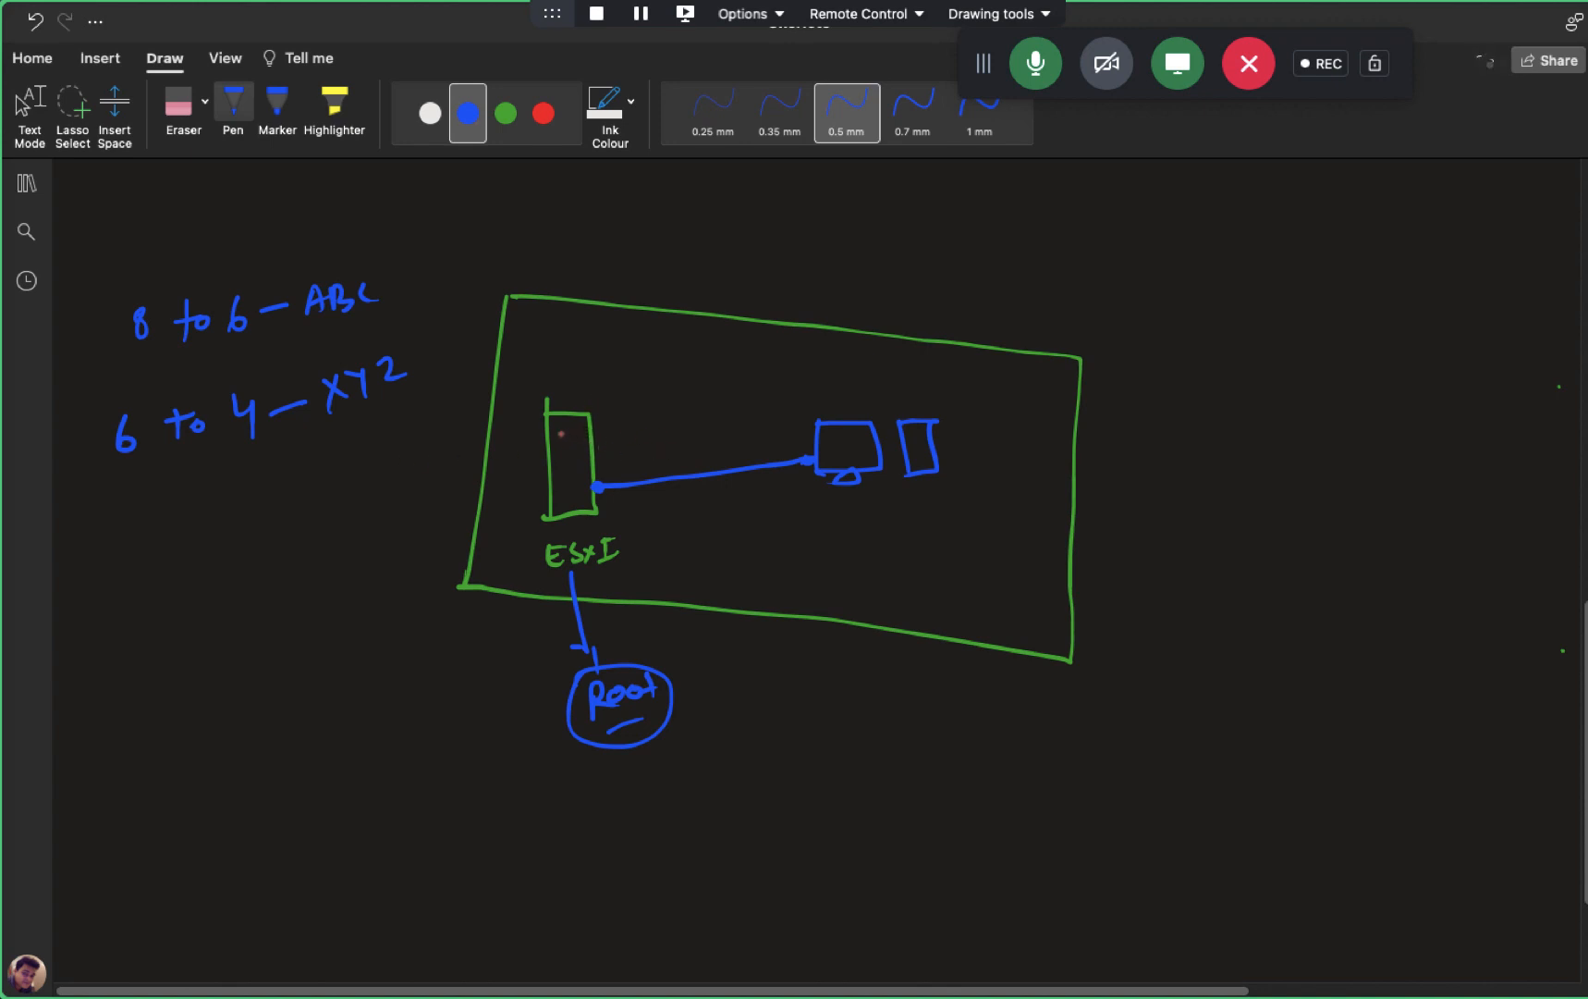
mouse_move(609, 402)
left_mouse_down()
mouse_move(621, 389)
mouse_move(642, 454)
left_mouse_up()
left_click_drag(326, 327, 381, 307)
left_click_drag(342, 422, 392, 397)
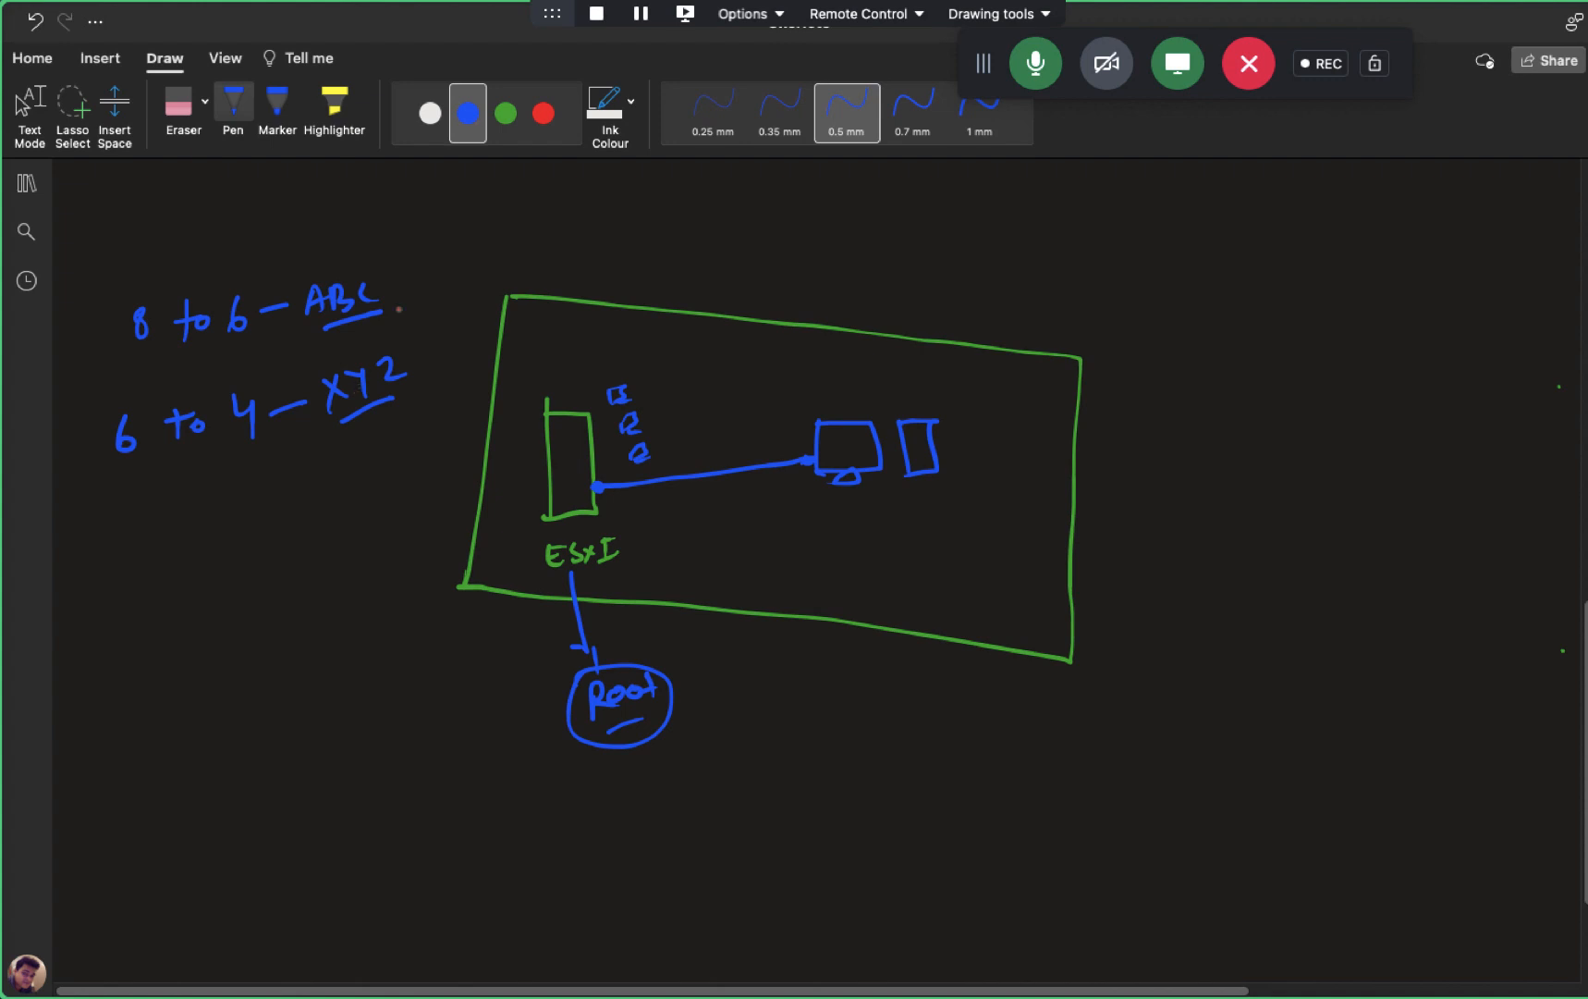
- In red, draw arrows from ABC to a circled 'vm' and from XYZ to 'Storage'
left_click(543, 113)
mouse_move(393, 285)
left_mouse_down()
mouse_move(492, 222)
mouse_move(519, 231)
mouse_move(559, 203)
mouse_move(593, 224)
left_mouse_up()
mouse_move(566, 188)
left_mouse_down()
mouse_move(541, 191)
mouse_move(603, 200)
left_mouse_up()
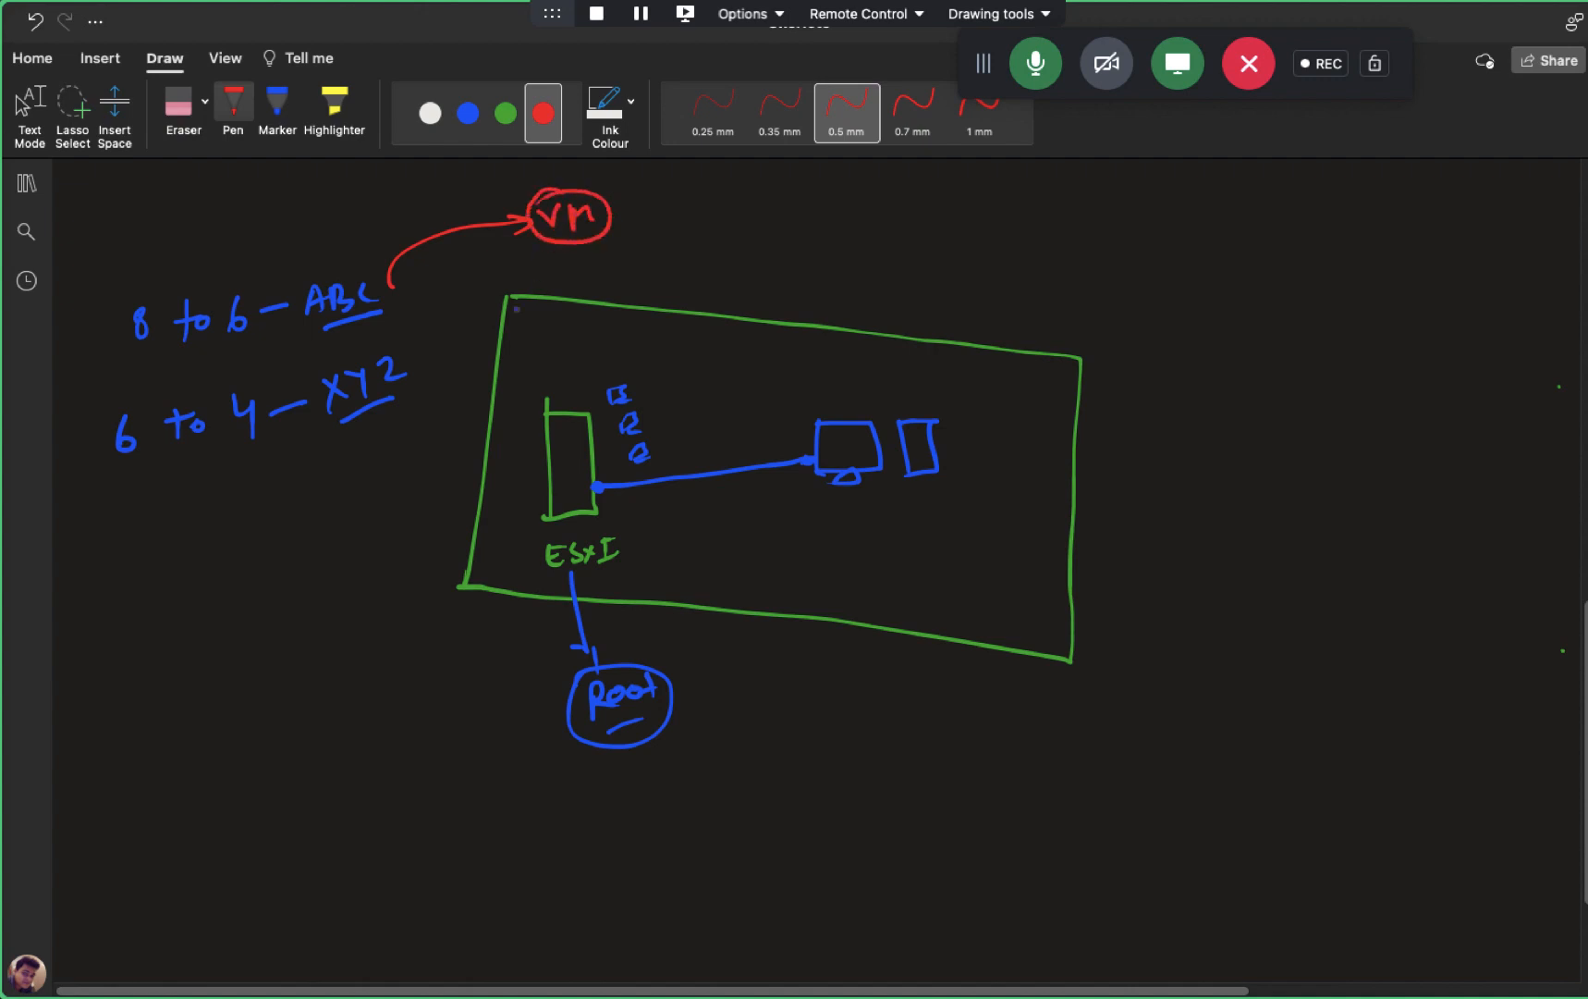
left_click_drag(356, 419, 339, 547)
mouse_move(302, 608)
left_mouse_down()
mouse_move(292, 636)
mouse_move(388, 605)
mouse_move(294, 596)
mouse_move(397, 636)
mouse_move(309, 585)
left_mouse_up()
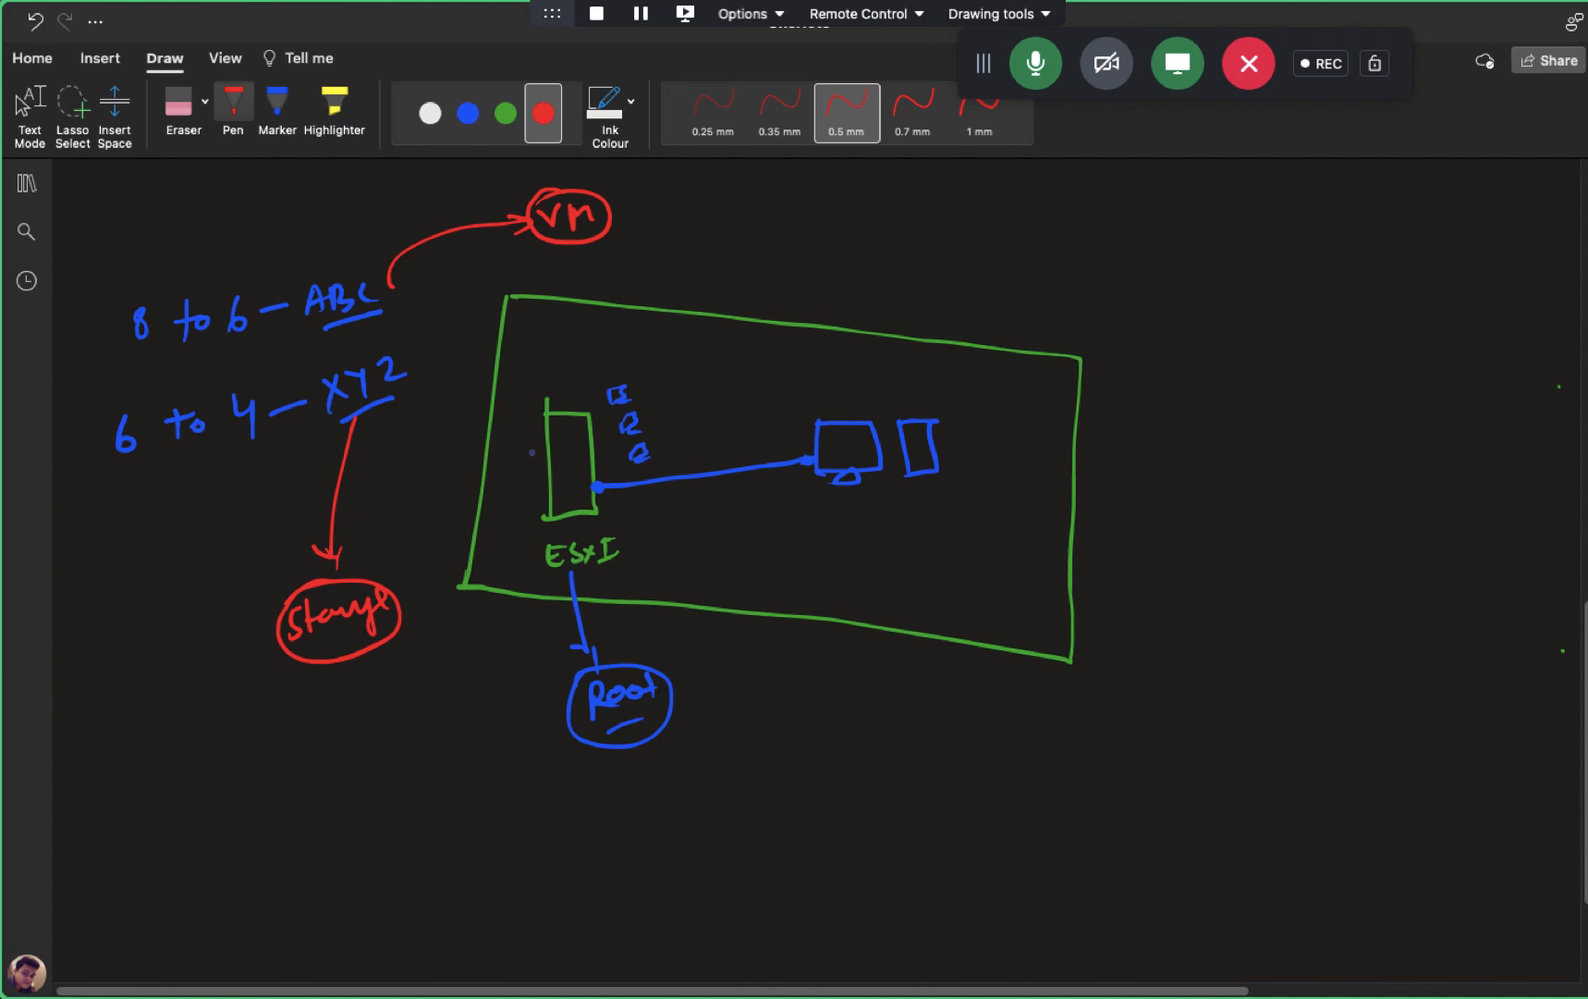
left_click_drag(656, 442, 662, 438)
left_click_drag(306, 277, 374, 255)
left_click_drag(328, 363, 394, 335)
- Write ABC and XYZ in red inside the box and underline them
mouse_move(961, 413)
left_mouse_down()
mouse_move(969, 388)
mouse_move(981, 395)
left_mouse_up()
mouse_move(987, 387)
left_mouse_down()
mouse_move(989, 407)
mouse_move(1032, 398)
left_mouse_up()
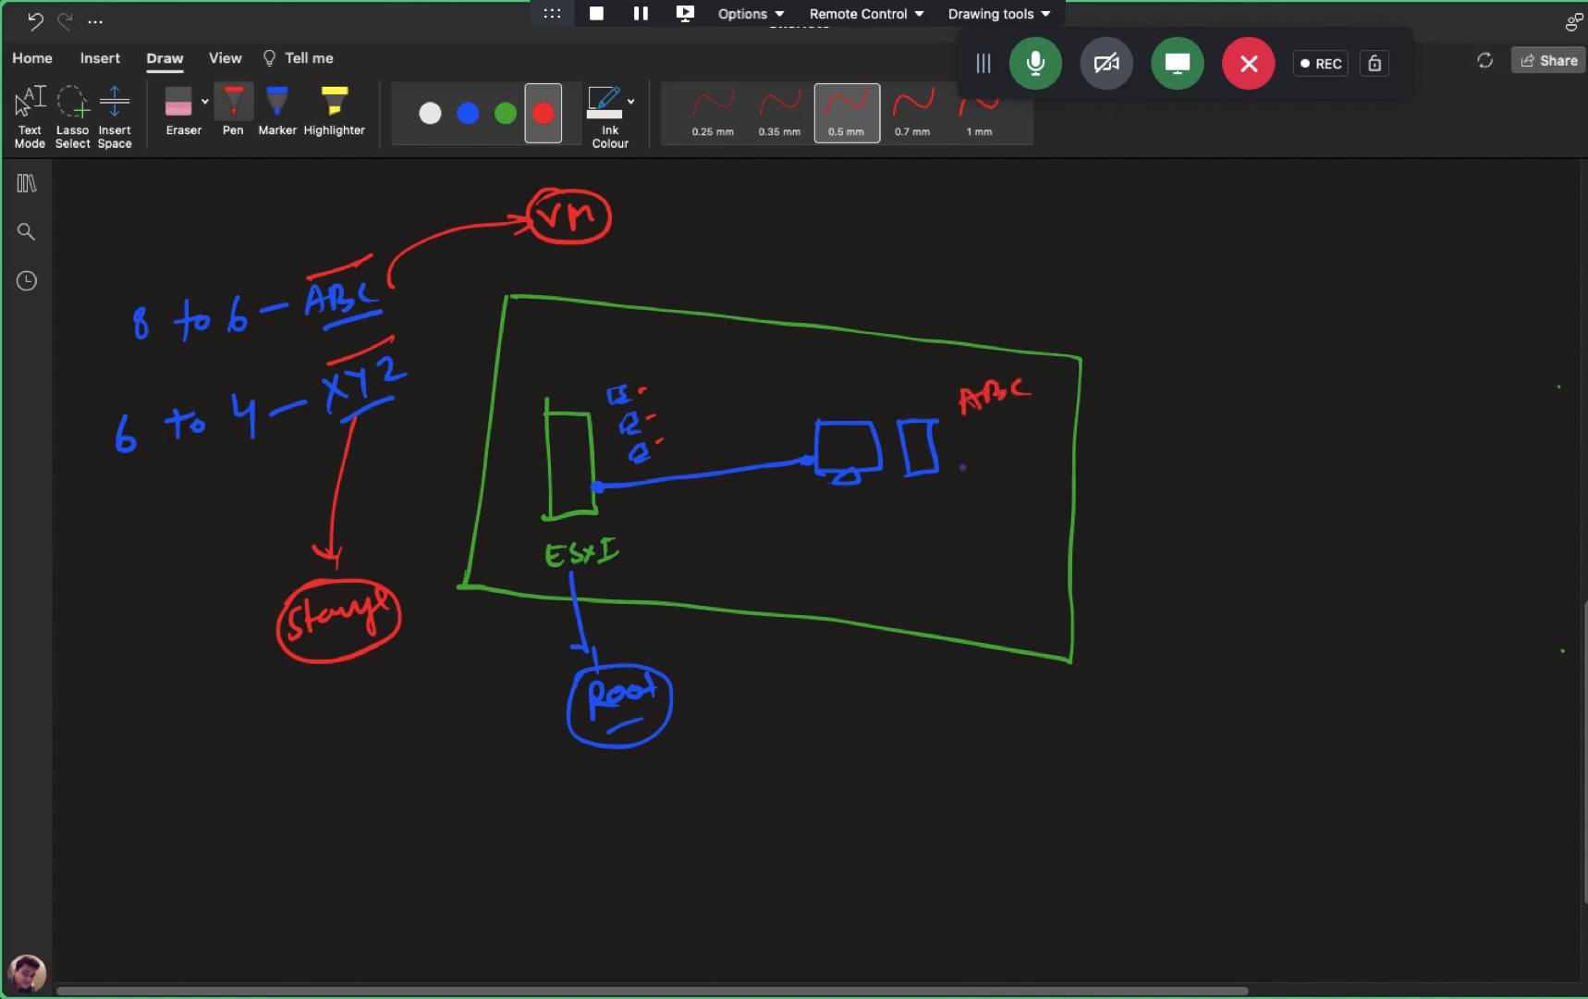
left_click_drag(960, 461, 978, 477)
mouse_move(977, 455)
left_mouse_down()
mouse_move(963, 483)
mouse_move(993, 467)
left_mouse_up()
mouse_move(1000, 453)
left_mouse_down()
mouse_move(994, 483)
mouse_move(1034, 470)
left_mouse_up()
left_click_drag(985, 509, 1017, 490)
mouse_move(978, 423)
left_mouse_down()
mouse_move(1067, 380)
mouse_move(1140, 412)
mouse_move(1042, 478)
left_mouse_up()
- Bracket them with an arrow to the underlined note 'Control the ESXI-host'
mouse_move(1128, 392)
left_mouse_down()
mouse_move(1163, 377)
mouse_move(1162, 396)
left_mouse_up()
mouse_move(1215, 353)
left_mouse_down()
mouse_move(1204, 377)
mouse_move(1292, 355)
left_mouse_up()
mouse_move(1311, 325)
left_mouse_down()
mouse_move(1320, 358)
mouse_move(1355, 340)
left_mouse_up()
left_click_drag(1346, 329, 1368, 322)
mouse_move(1372, 307)
left_mouse_down()
mouse_move(1385, 332)
mouse_move(1416, 338)
left_mouse_up()
mouse_move(1274, 431)
left_mouse_down()
mouse_move(1262, 455)
mouse_move(1332, 428)
mouse_move(1298, 426)
mouse_move(1307, 438)
left_mouse_up()
left_click_drag(1312, 435, 1322, 444)
mouse_move(1318, 428)
left_mouse_down()
mouse_move(1348, 418)
mouse_move(1335, 420)
left_mouse_up()
left_click_drag(1363, 404, 1378, 427)
left_click_drag(1353, 404, 1396, 401)
mouse_move(1408, 379)
left_mouse_down()
mouse_move(1424, 406)
mouse_move(1446, 387)
left_mouse_up()
mouse_move(1461, 354)
left_mouse_down()
mouse_move(1464, 384)
mouse_move(1481, 366)
left_mouse_up()
left_click_drag(1479, 398, 1402, 462)
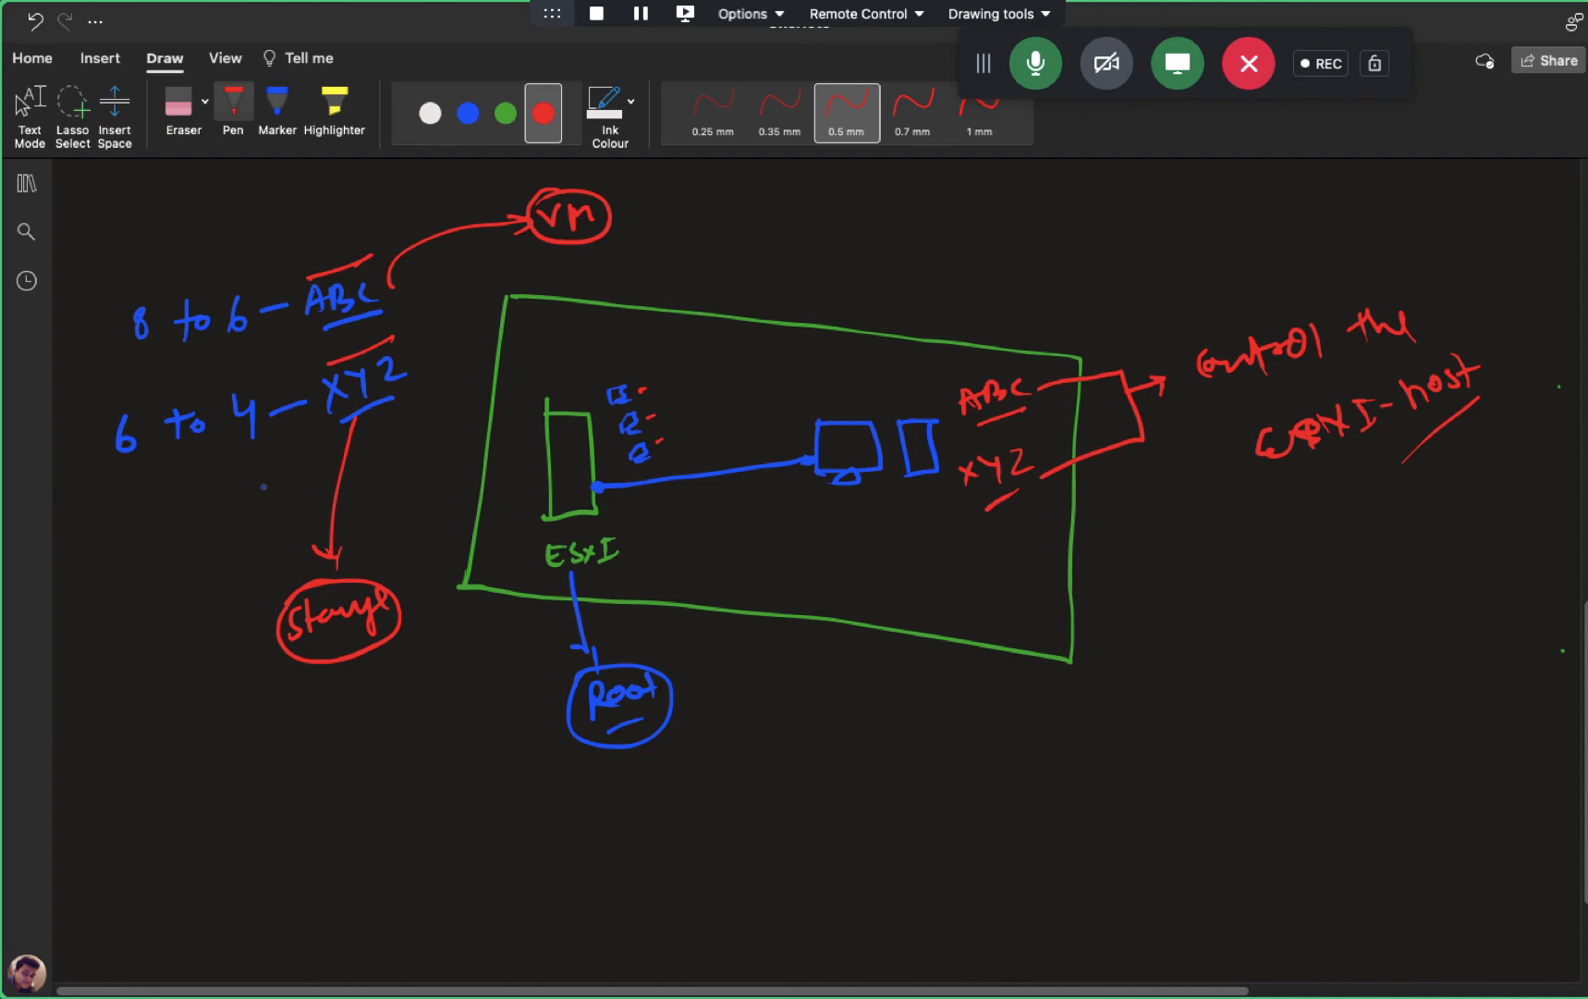
- Select the test user in cloudkaksha.in's Users container, then move to the ESXi host console
key("ctrl+Right")
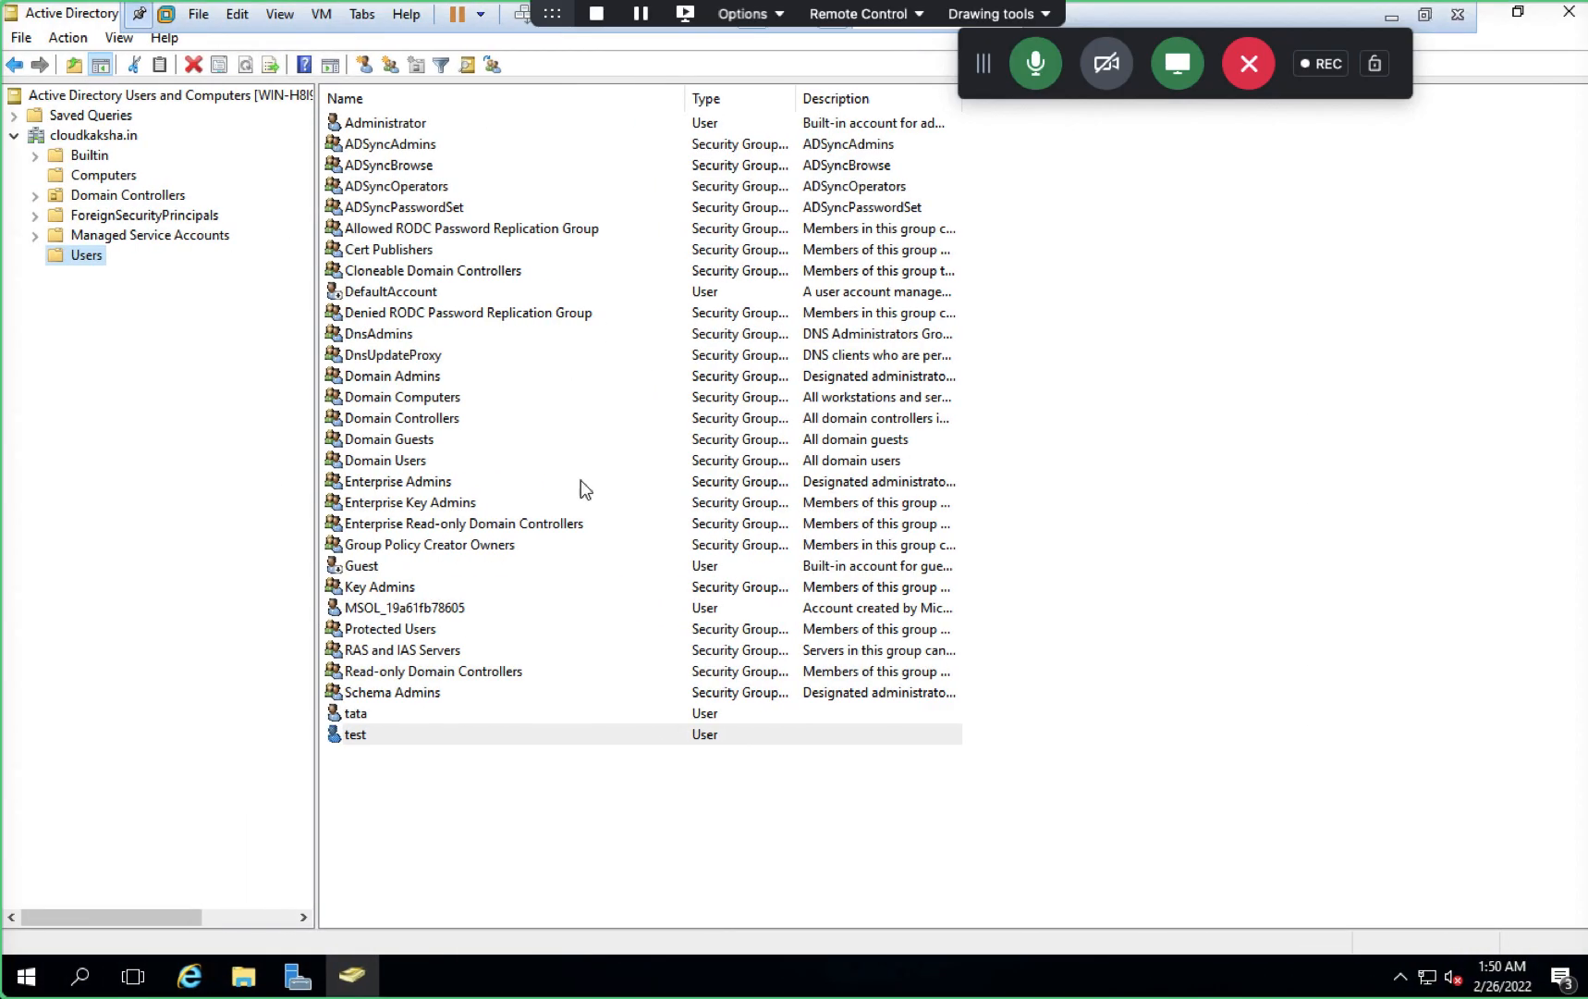
left_click(355, 736)
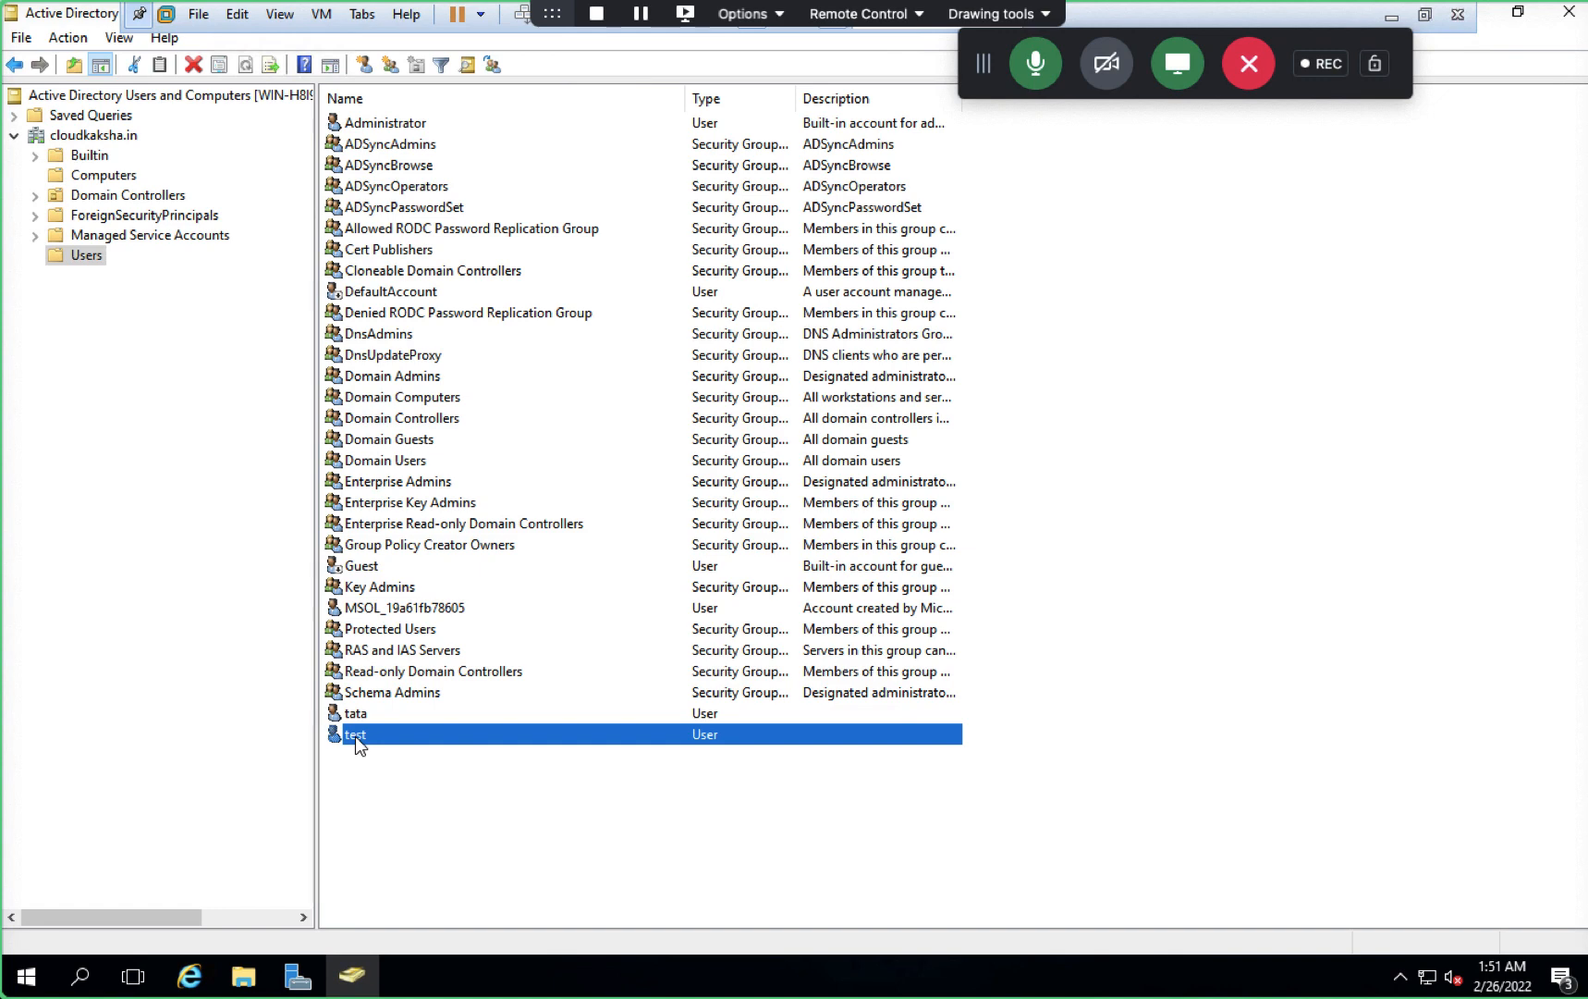
key("ctrl+super+Right")
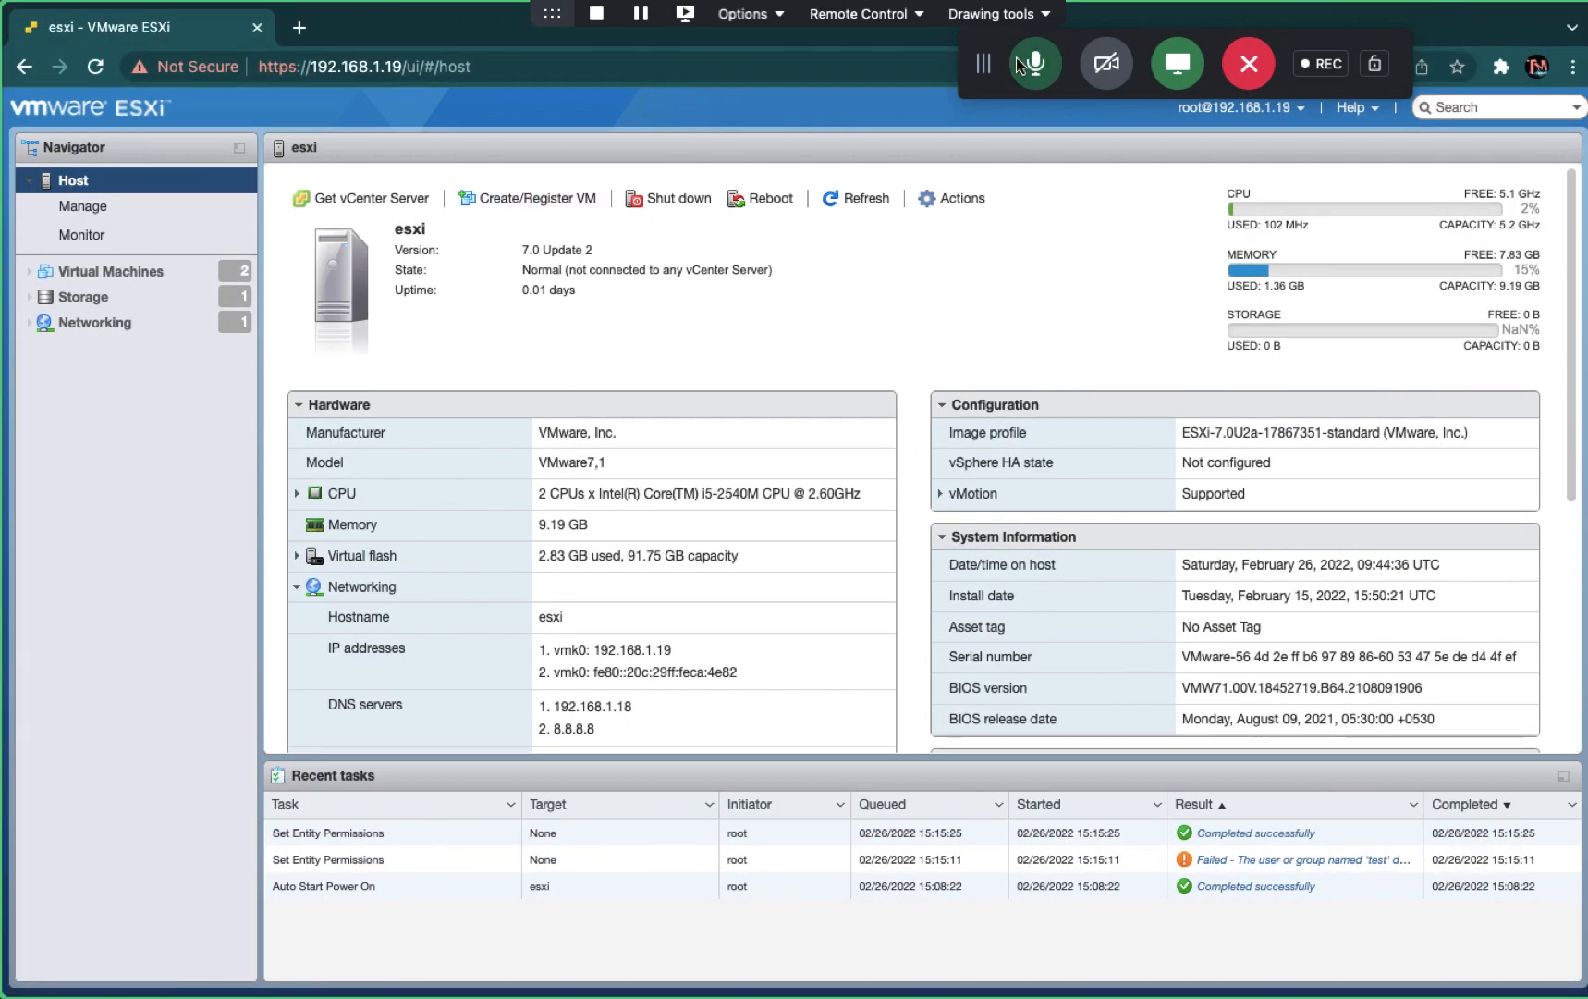
- Browse the host's Virtual Machines, Storage and Networking pages, then switch to the read-only user's session
left_click_drag(1016, 57, 292, 7)
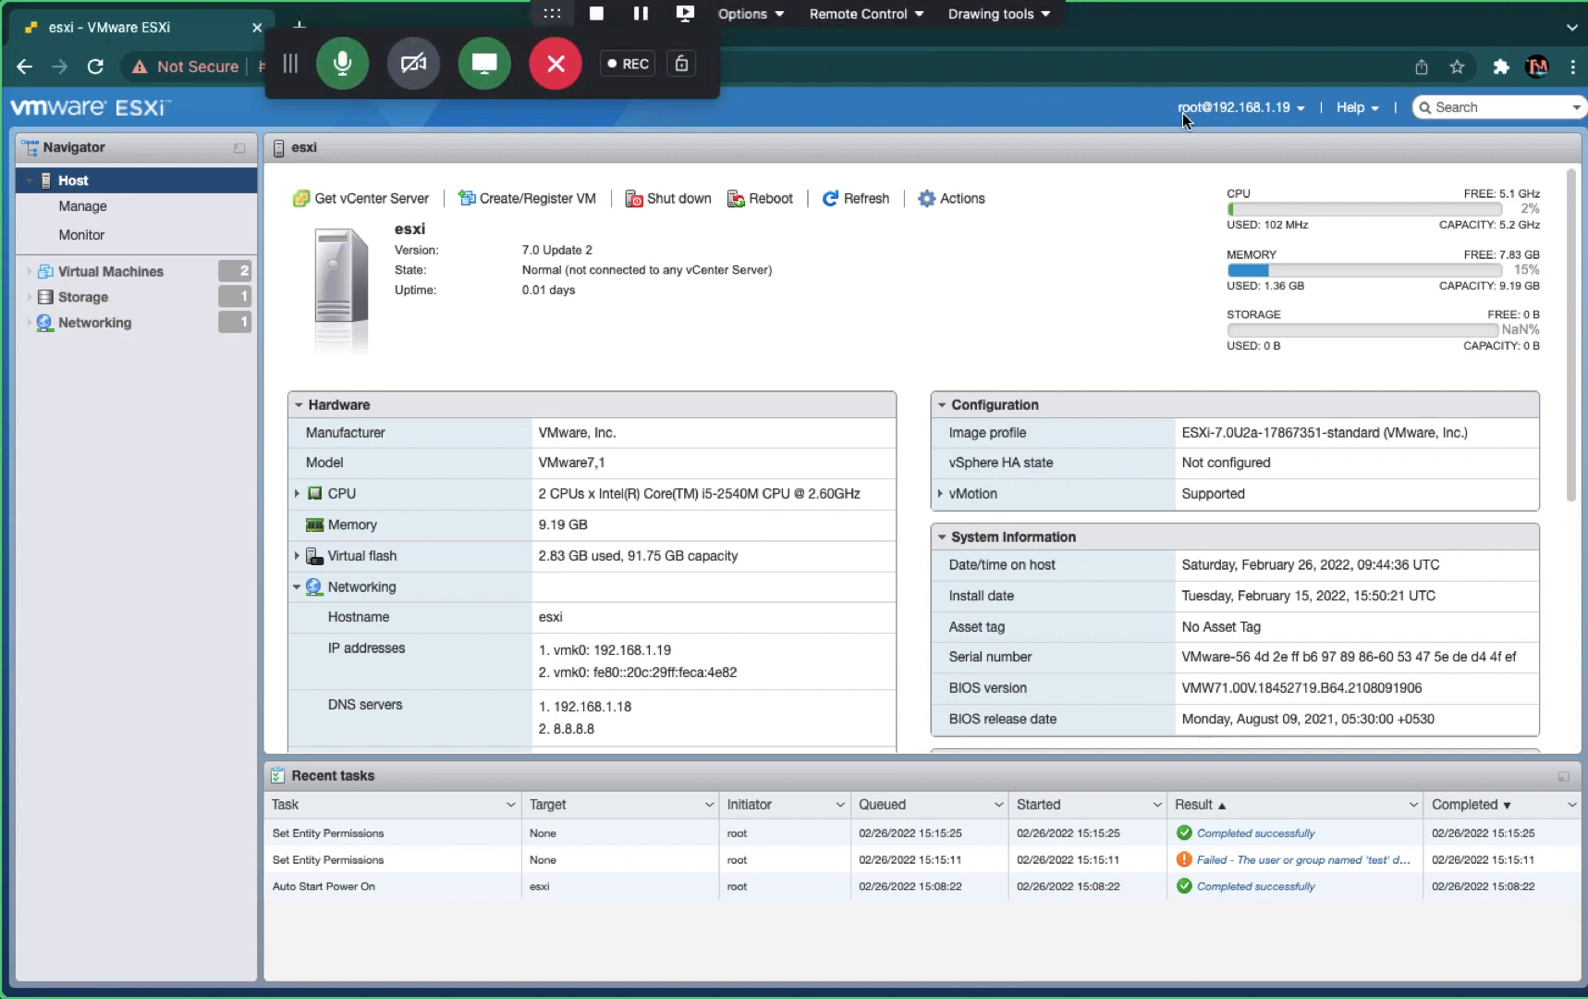
left_click(103, 270)
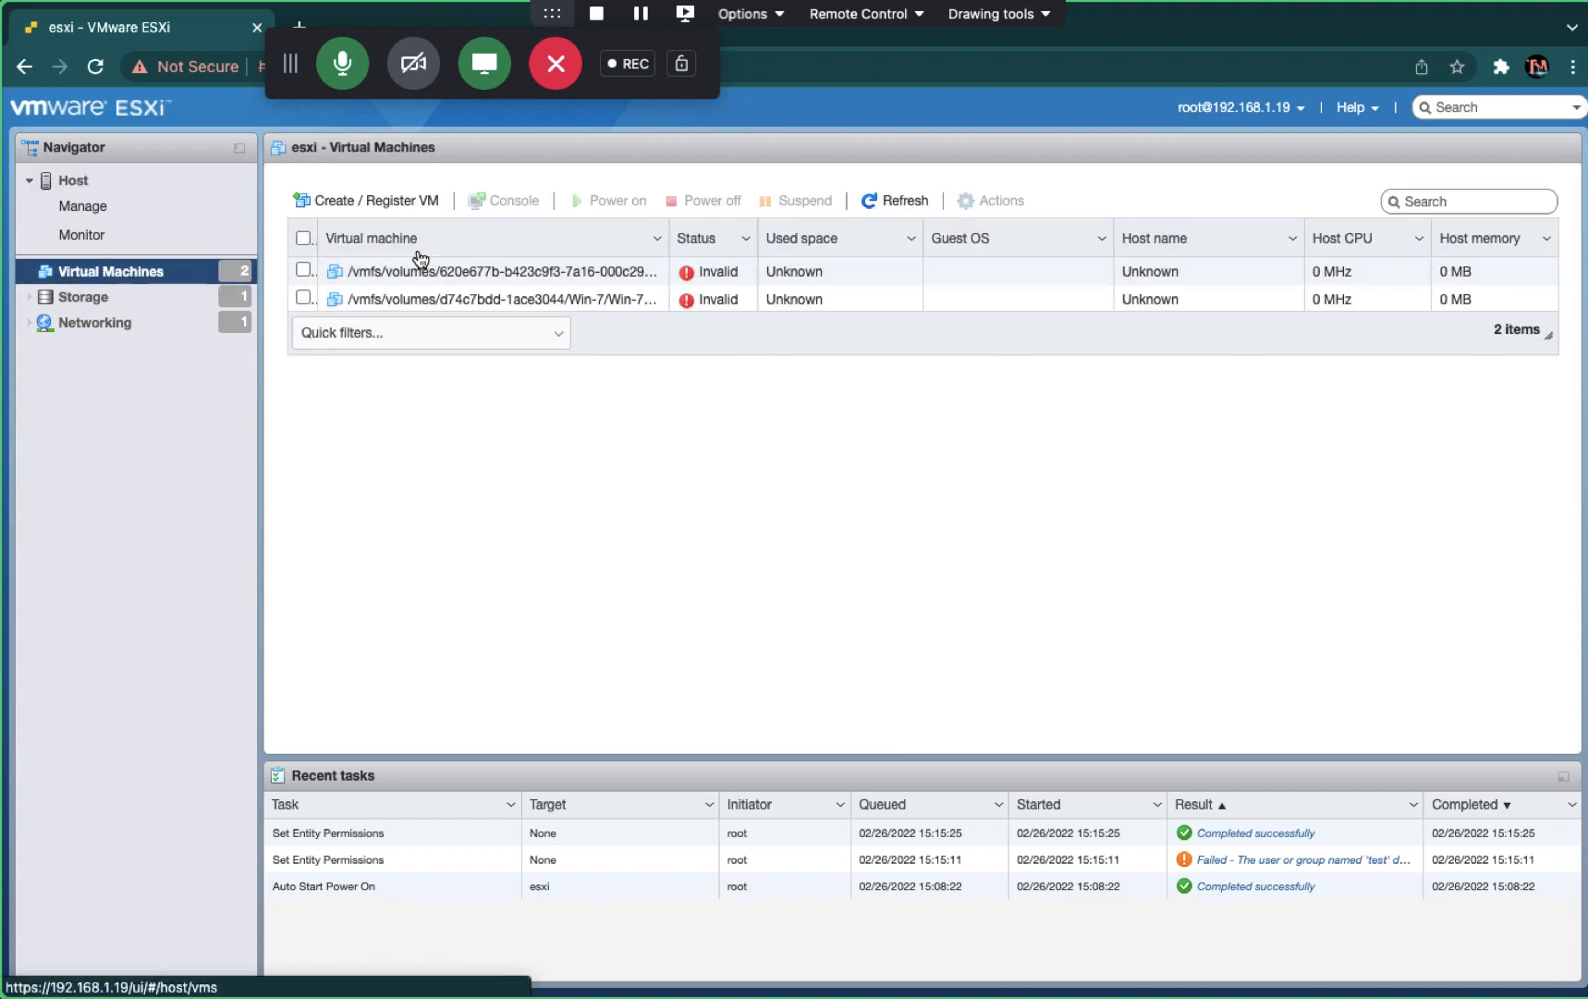
left_click(117, 305)
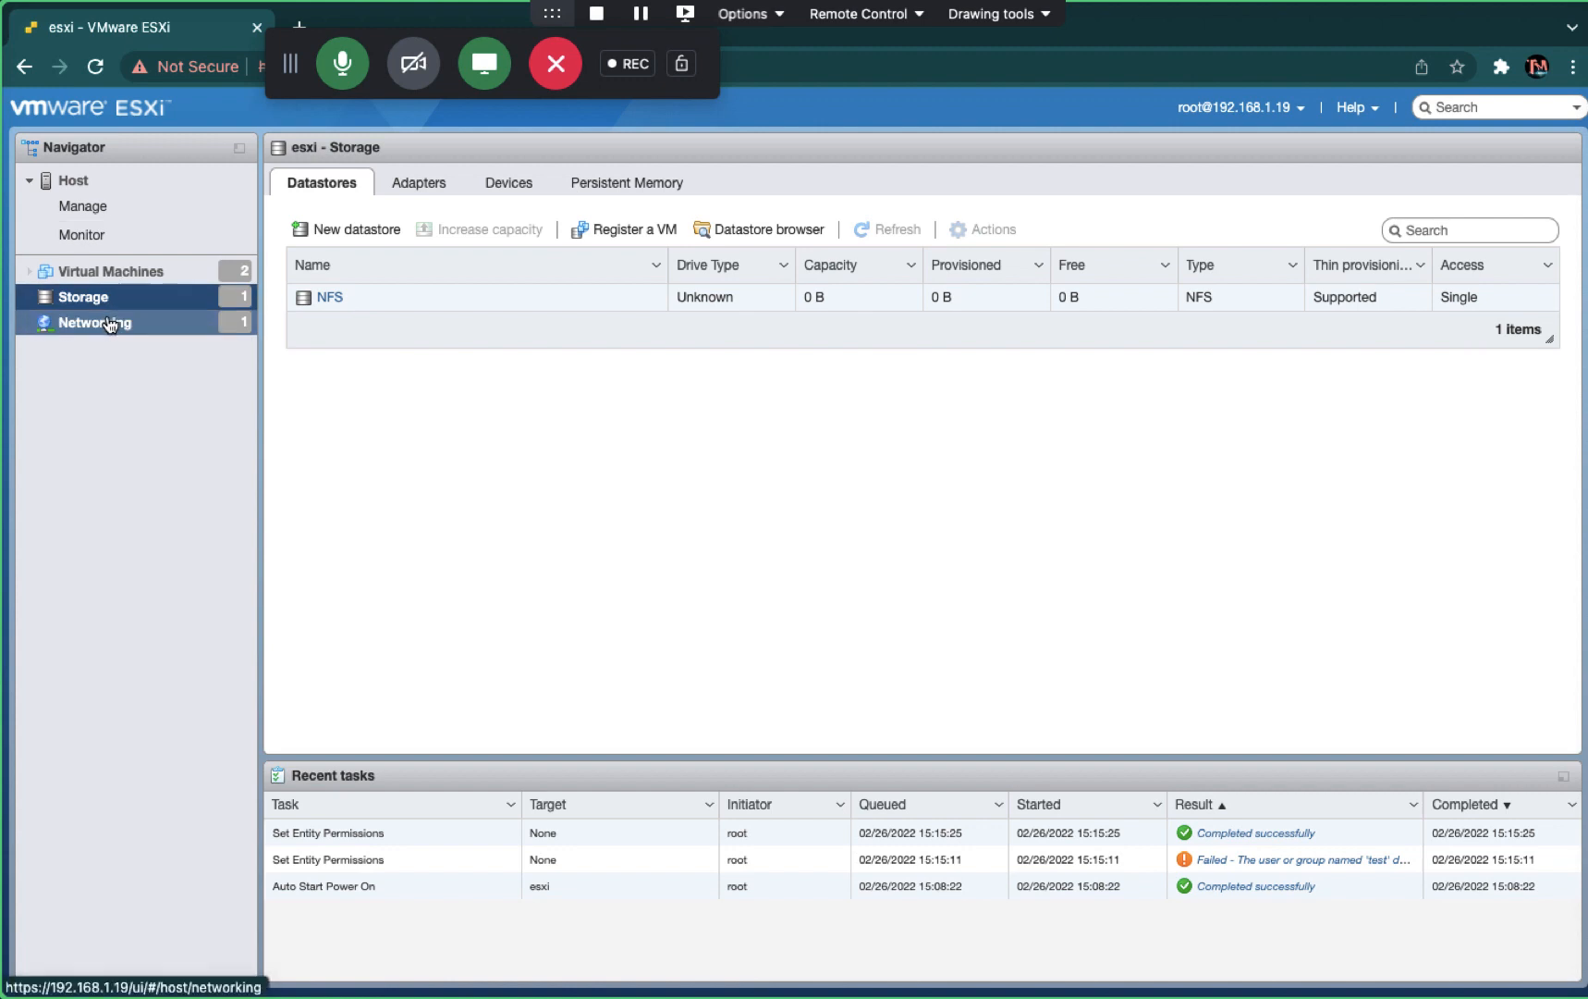
left_click(110, 322)
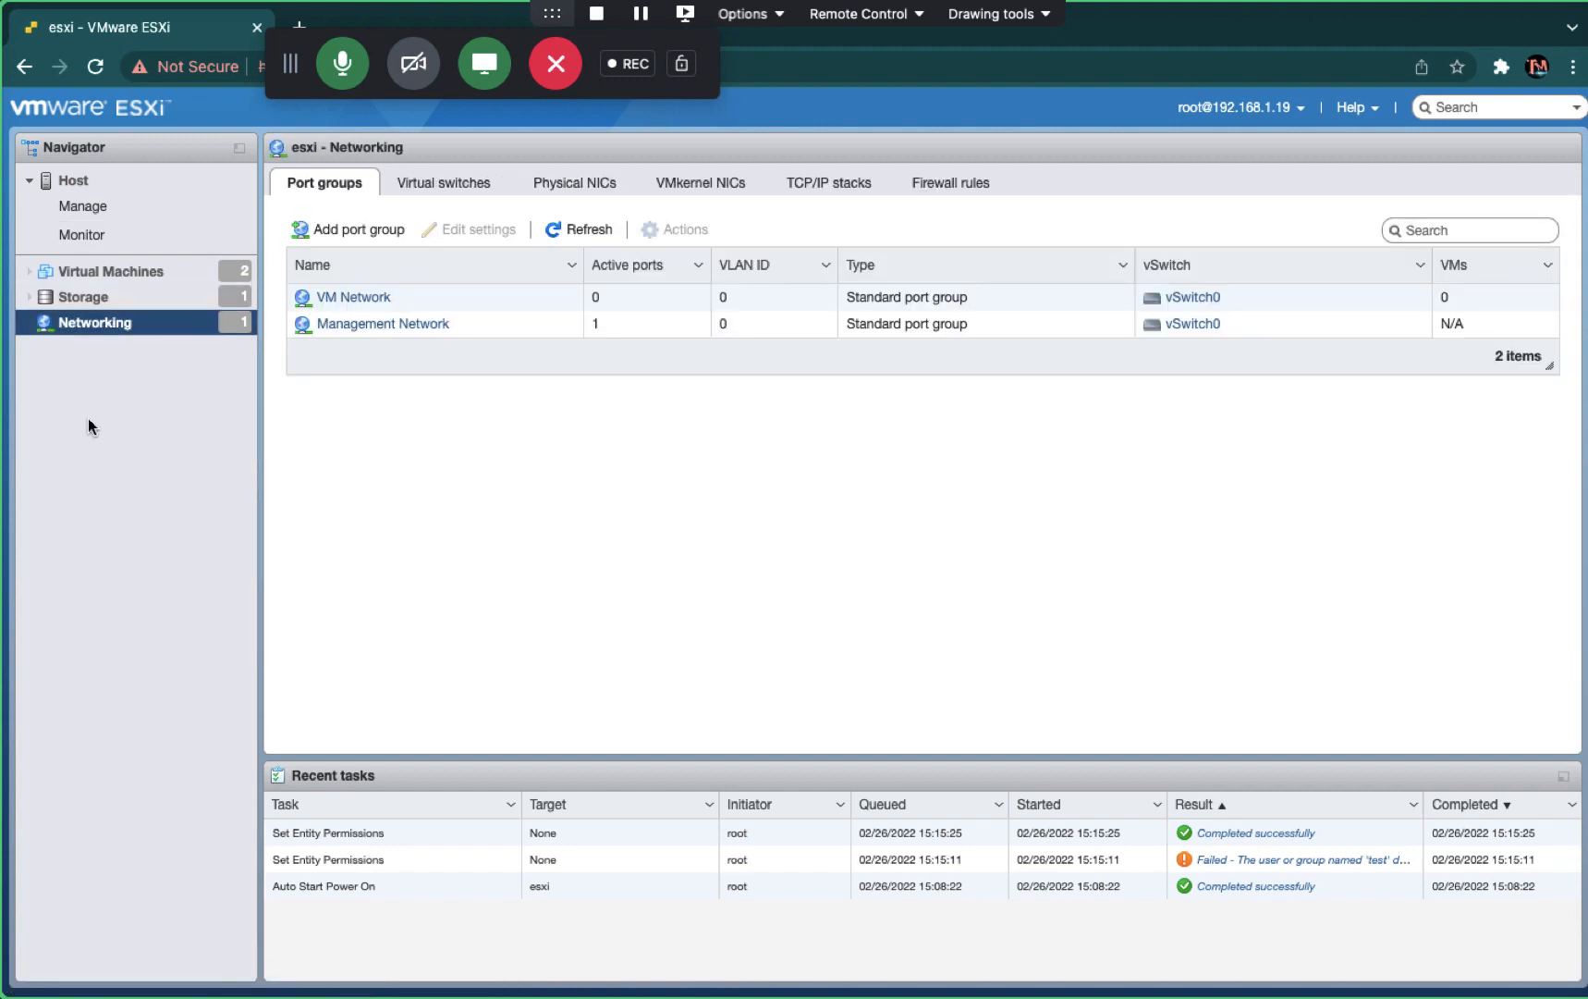
key("ctrl+Left")
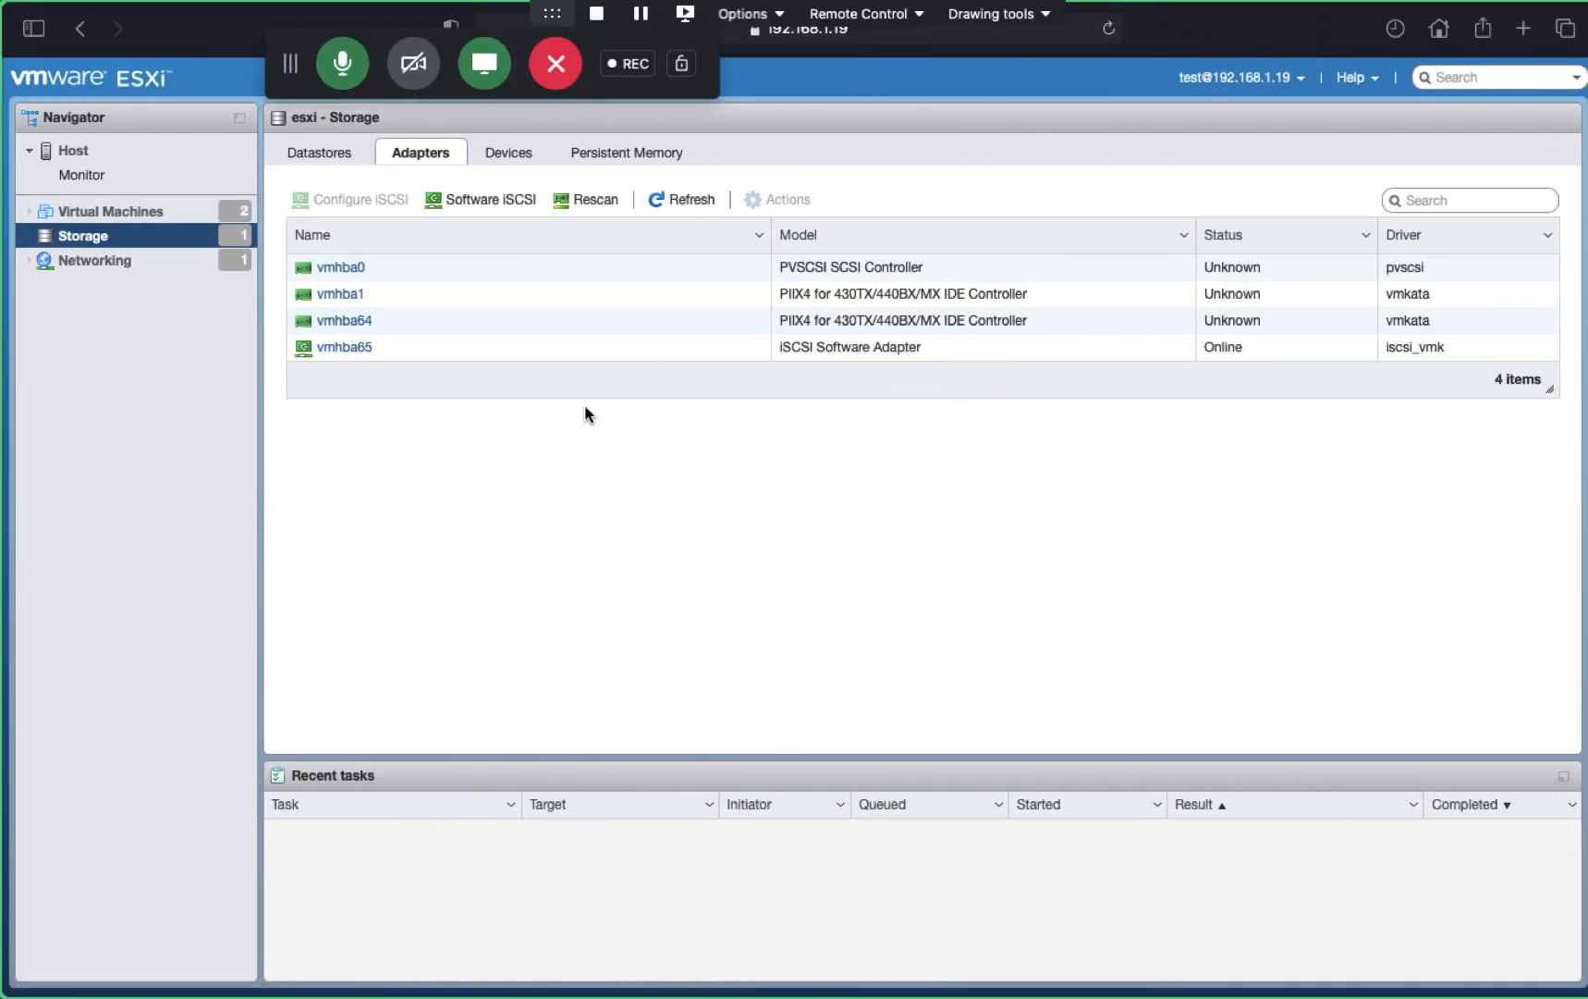
- Select only the Windows-10 VM in the Virtual Machines list and bring up its Actions menu
left_click(147, 210)
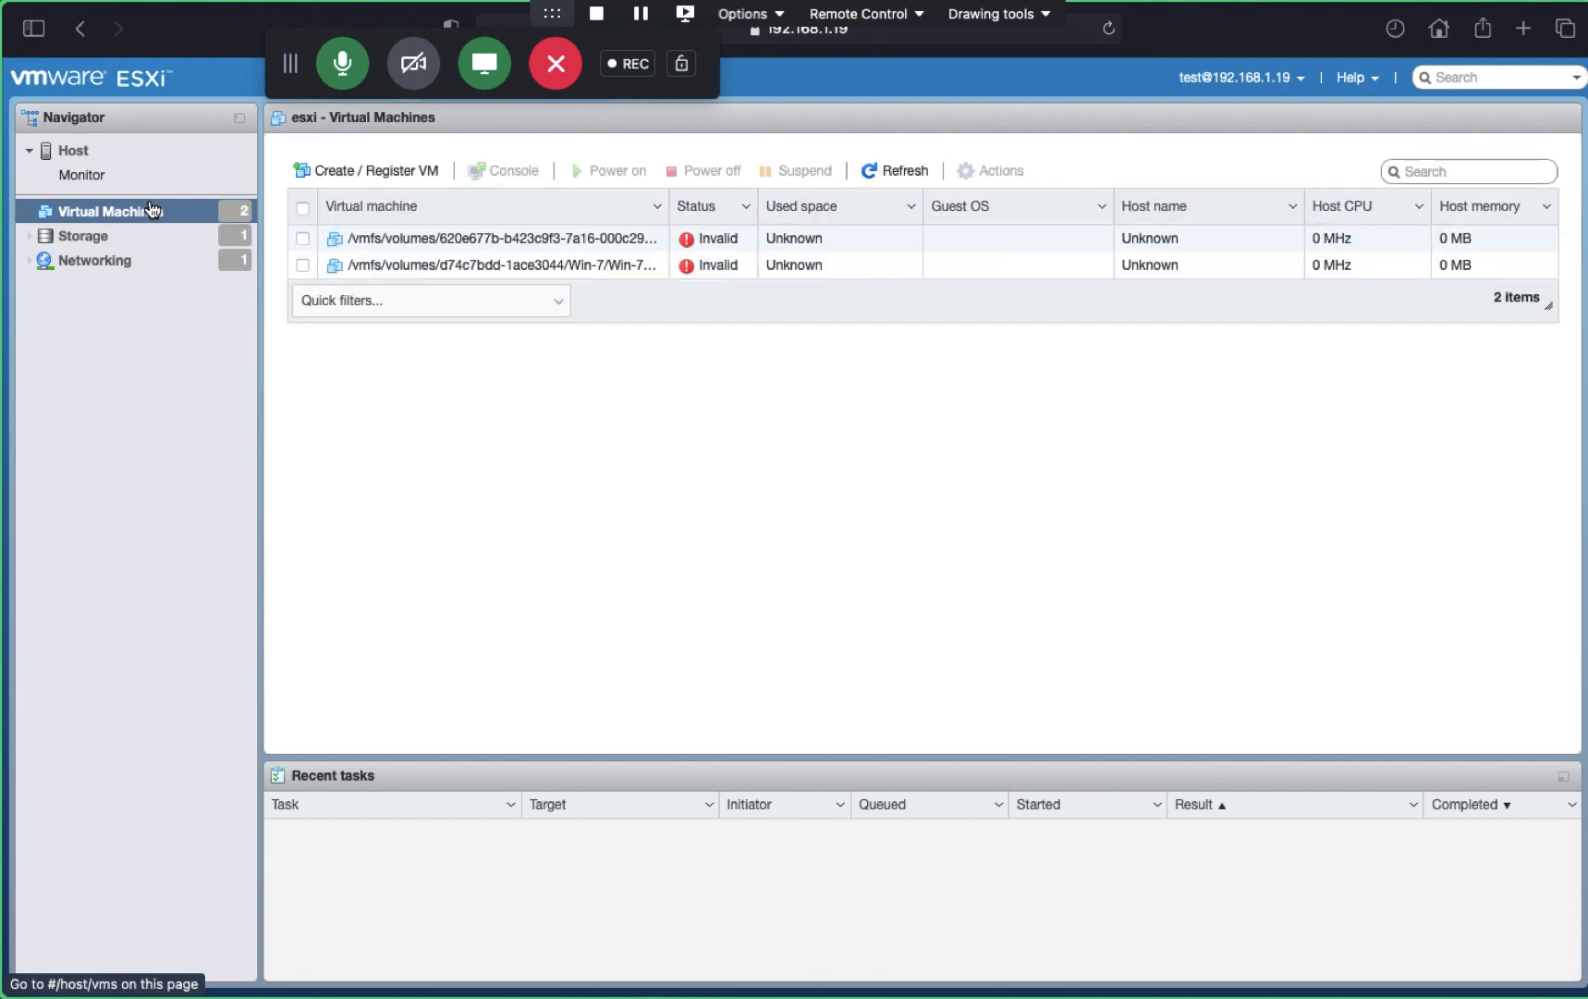
left_click(303, 207)
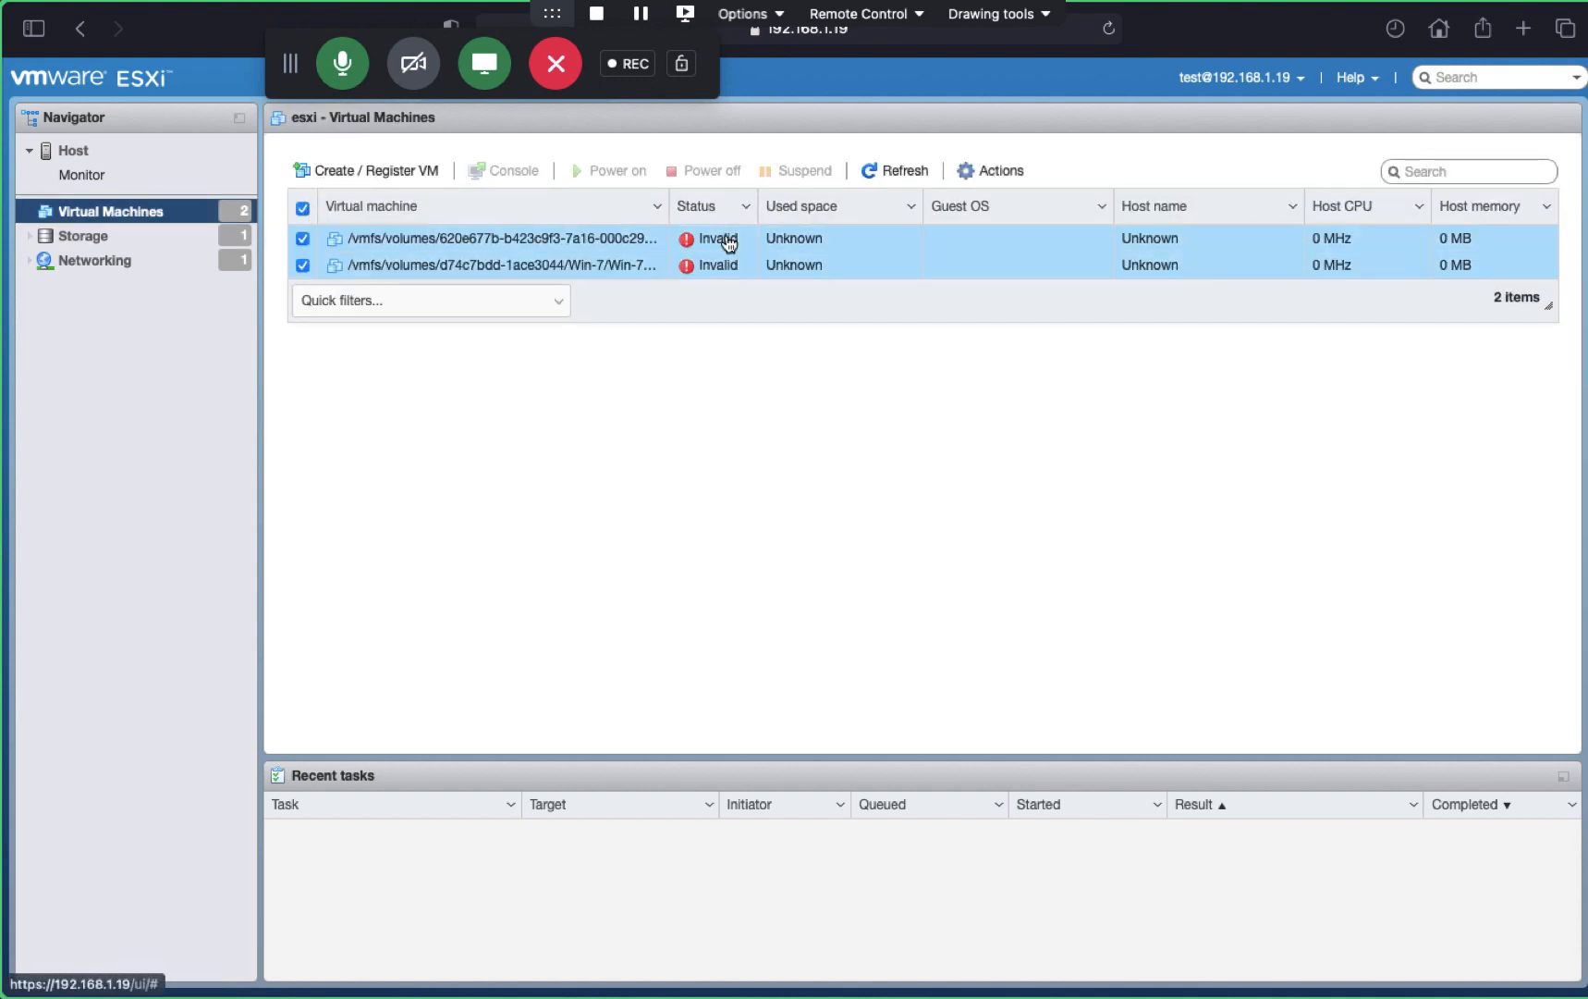
left_click(416, 237)
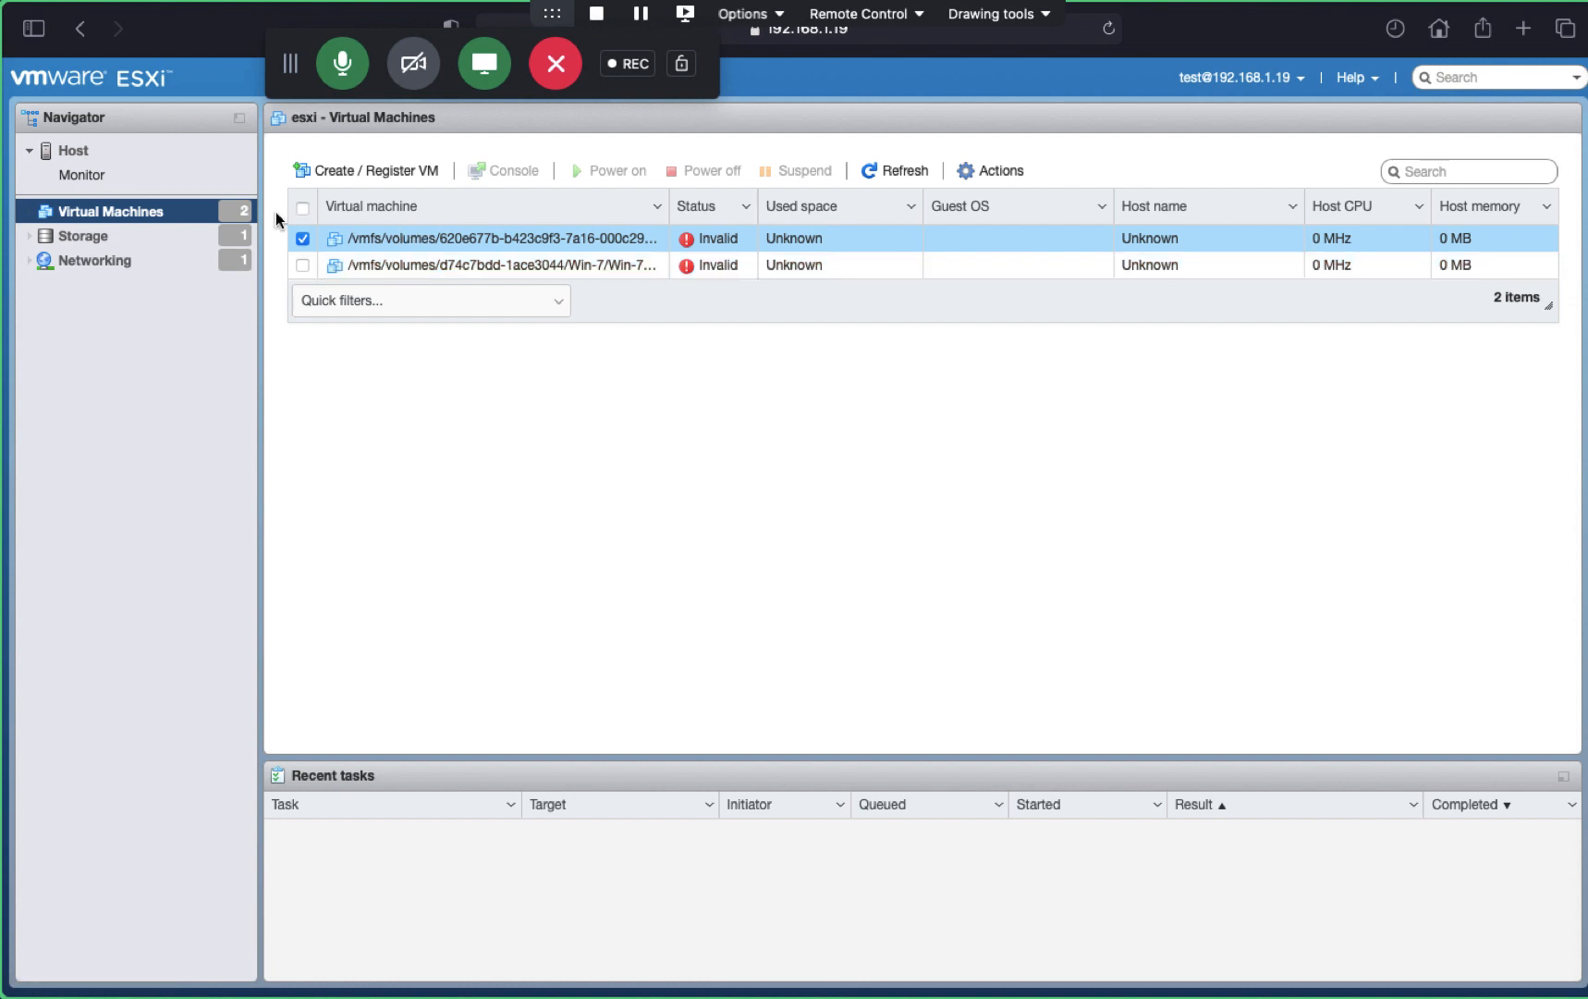
left_click(1008, 178)
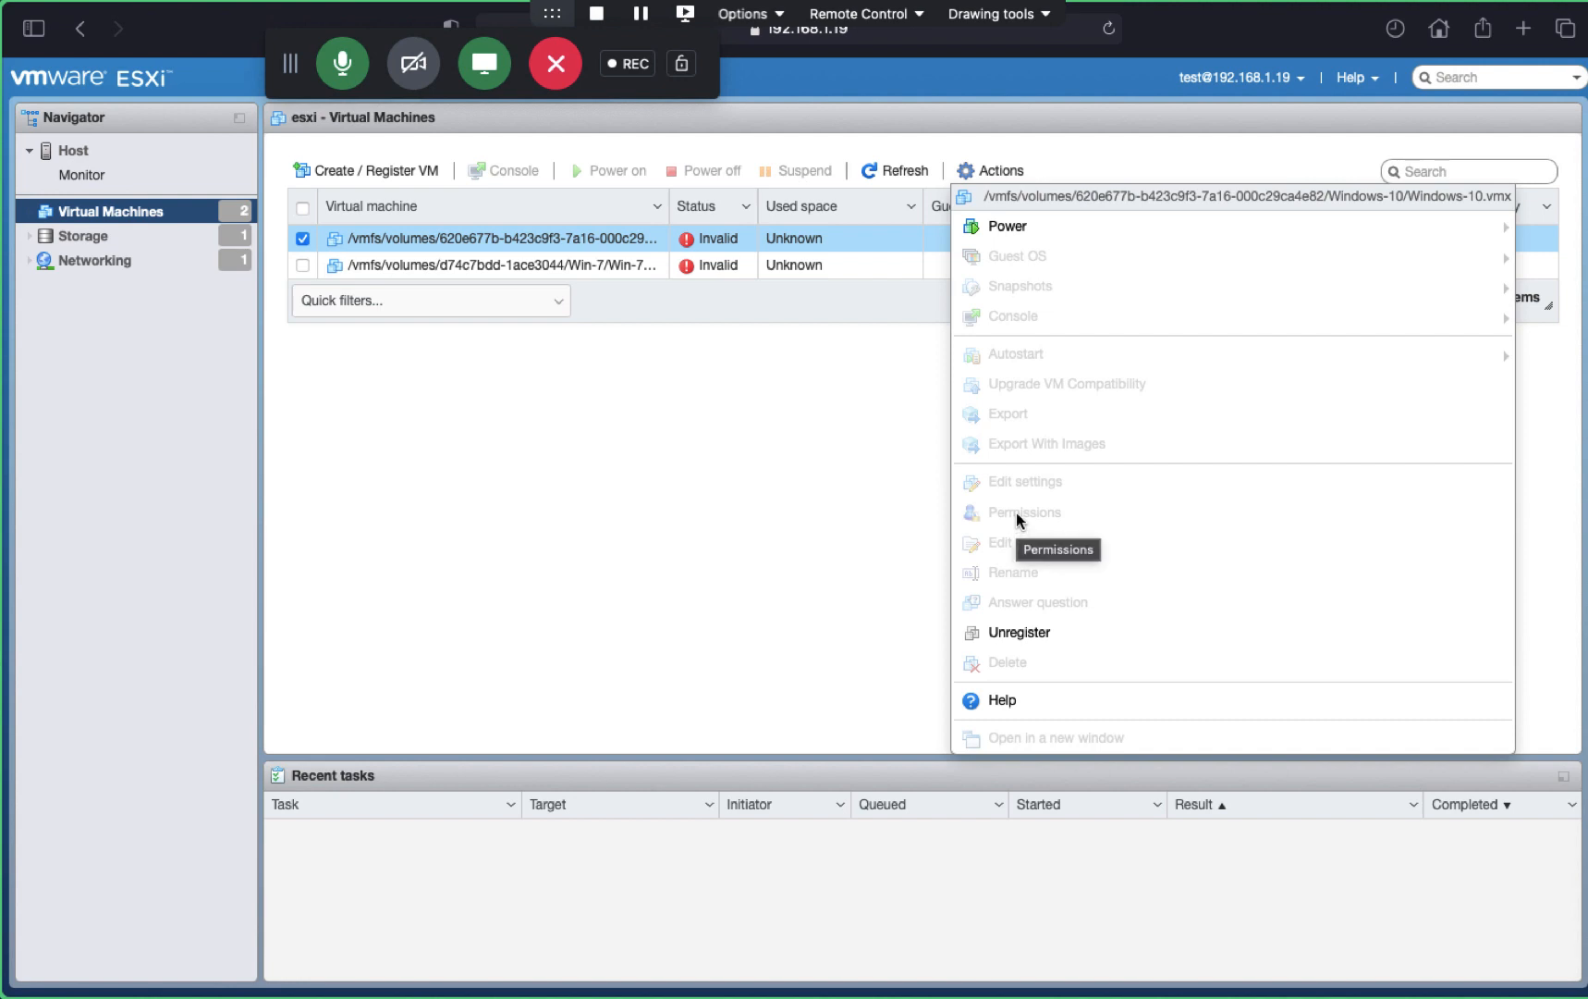
- Dismiss the VM Actions menu and return to the root session's Networking port groups page
left_click(753, 460)
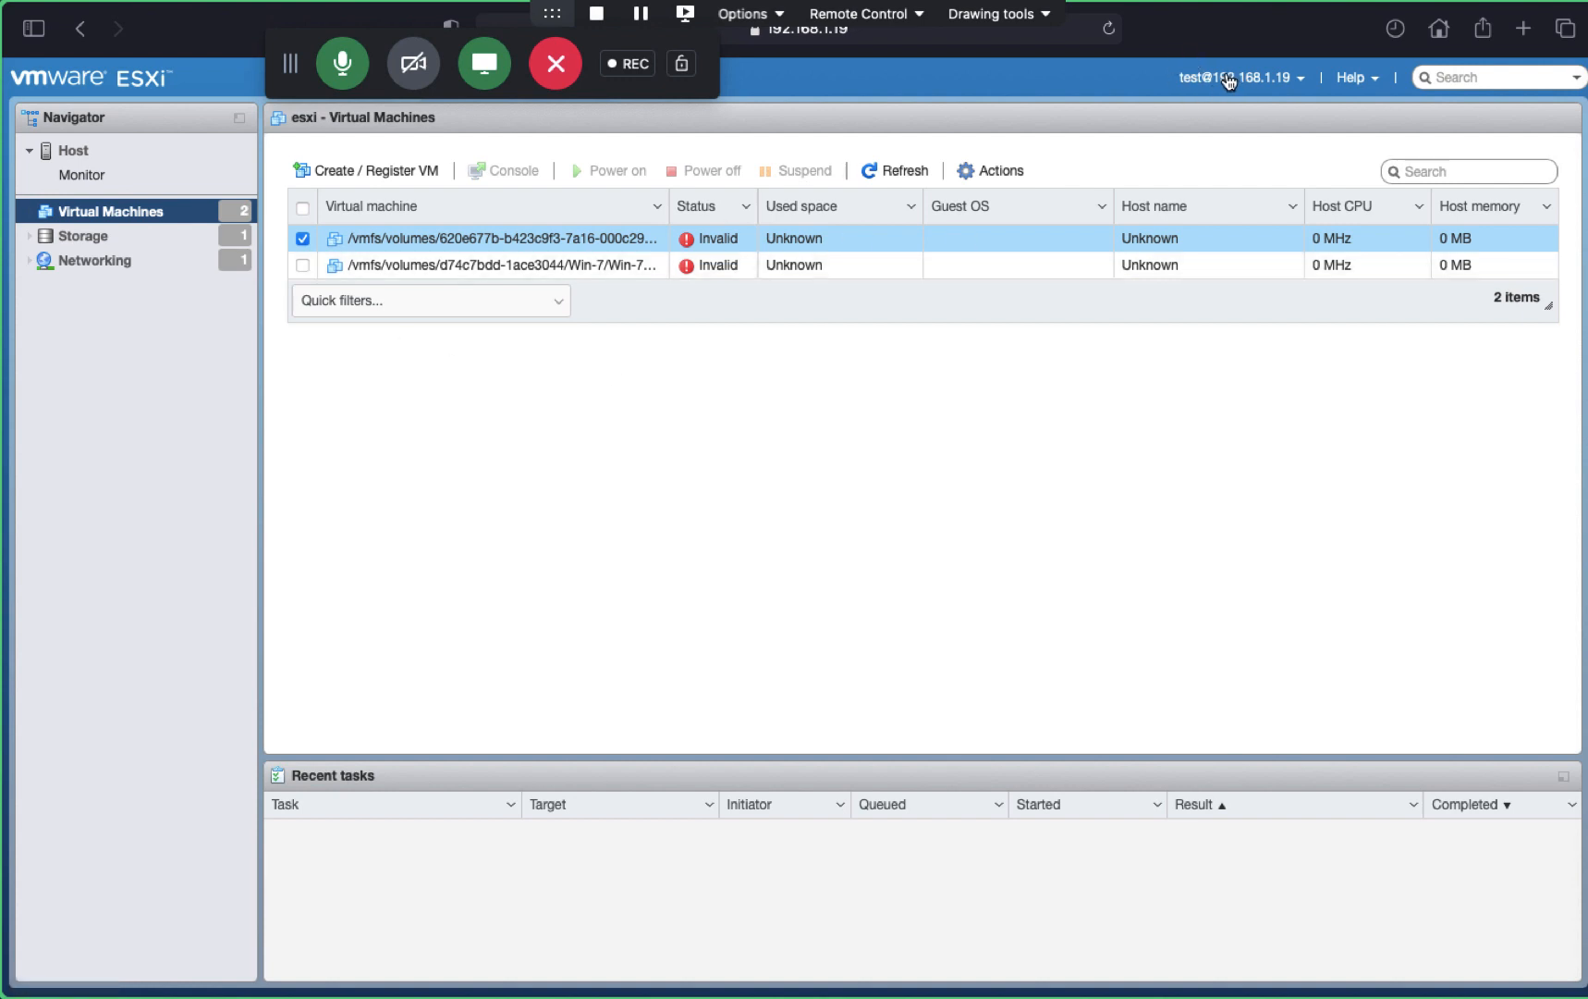
key("ctrl+Right")
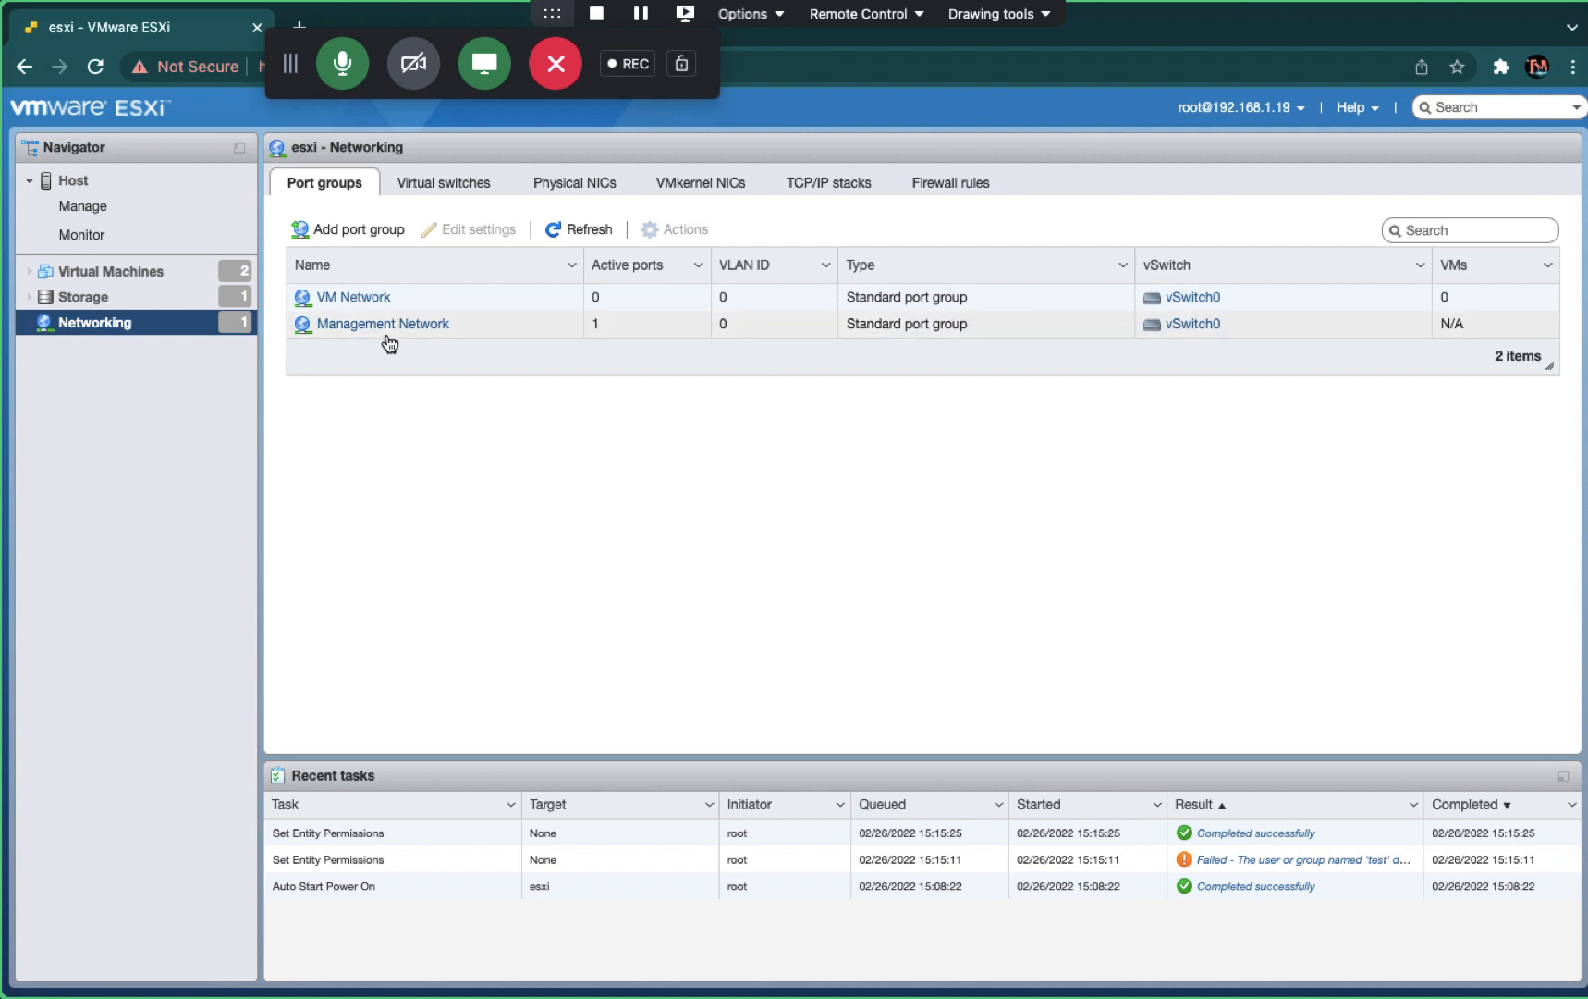
- Bring up the host's Manage permissions dialog from the Host Actions menu
left_click(83, 189)
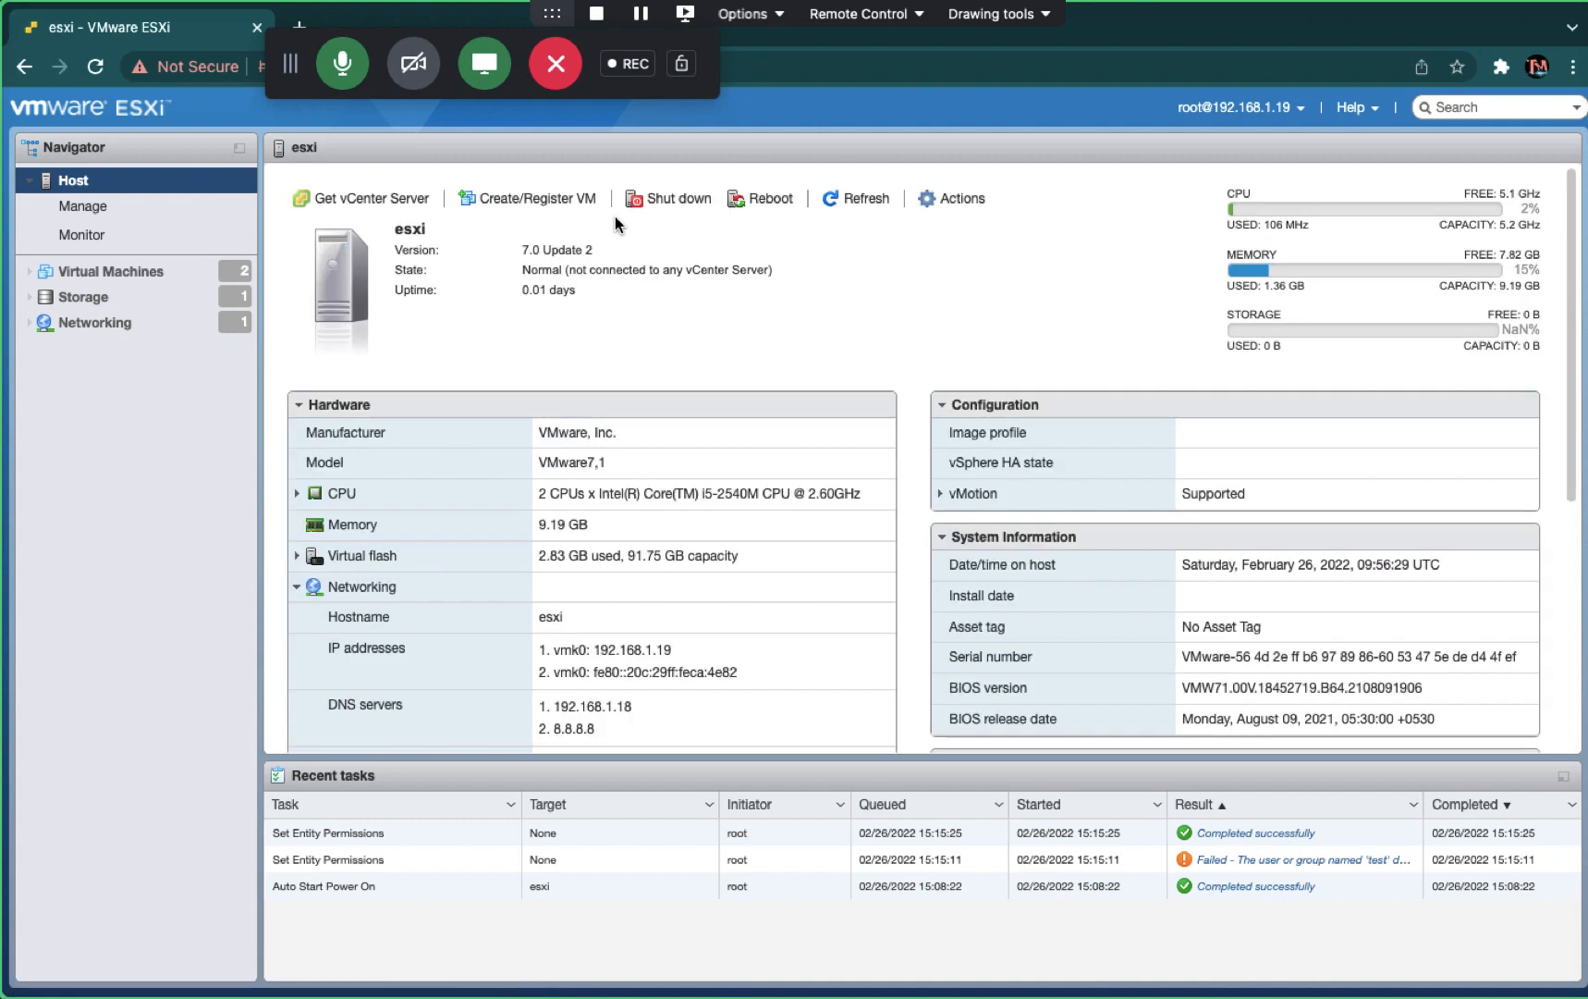
left_click(961, 197)
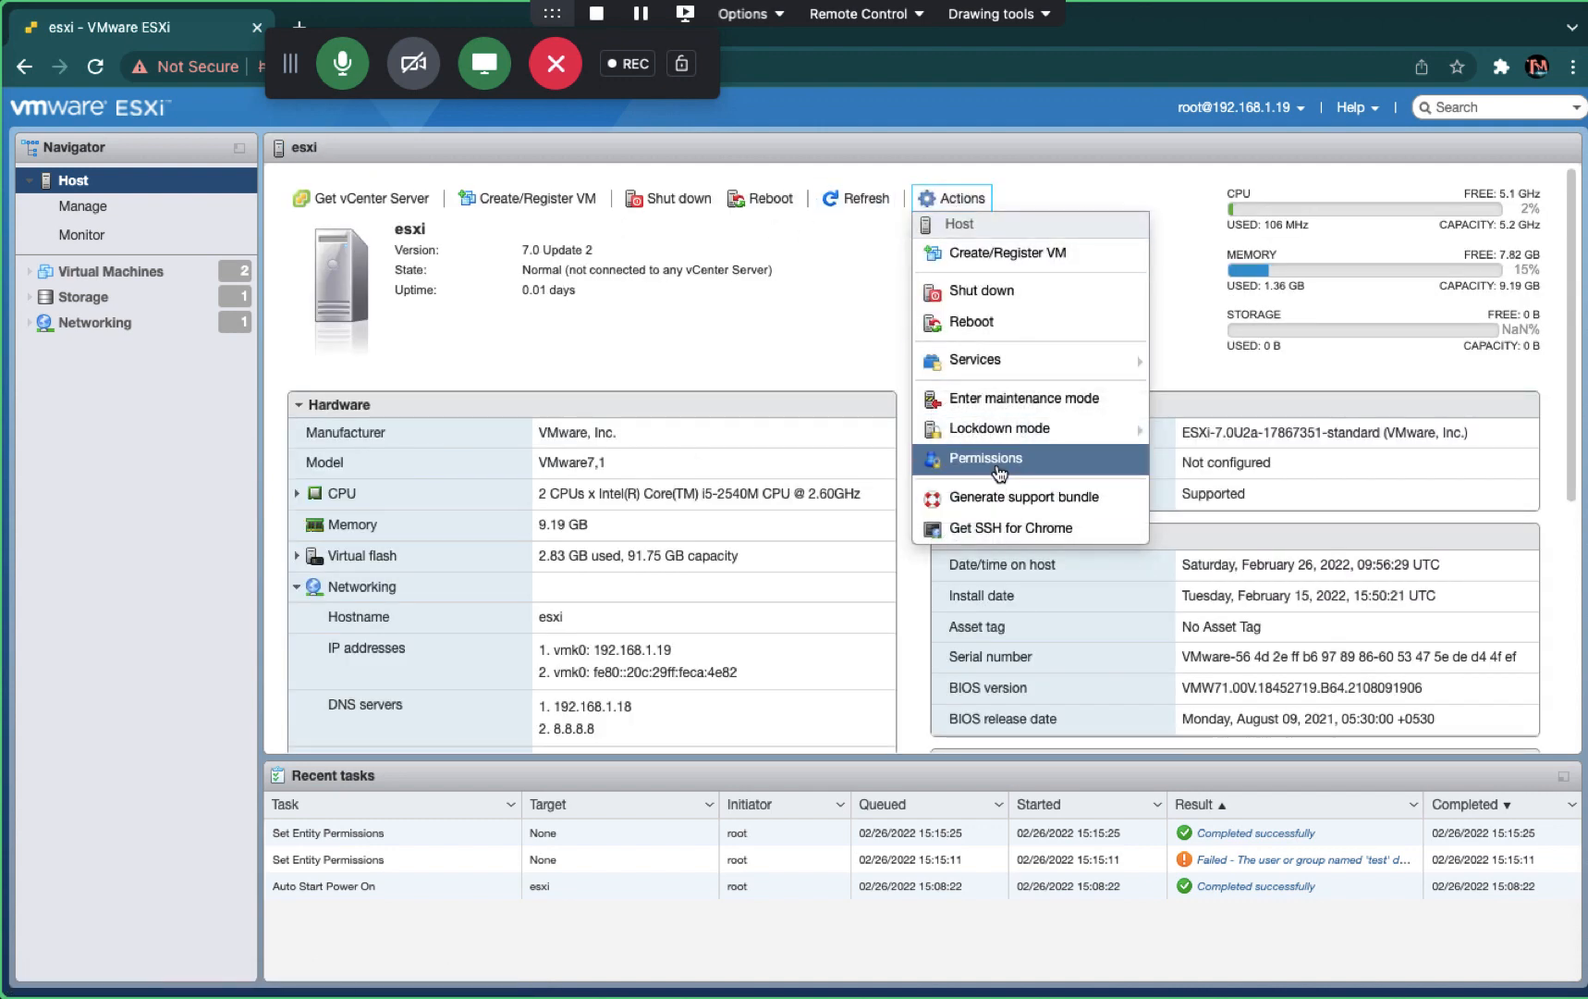
left_click(996, 468)
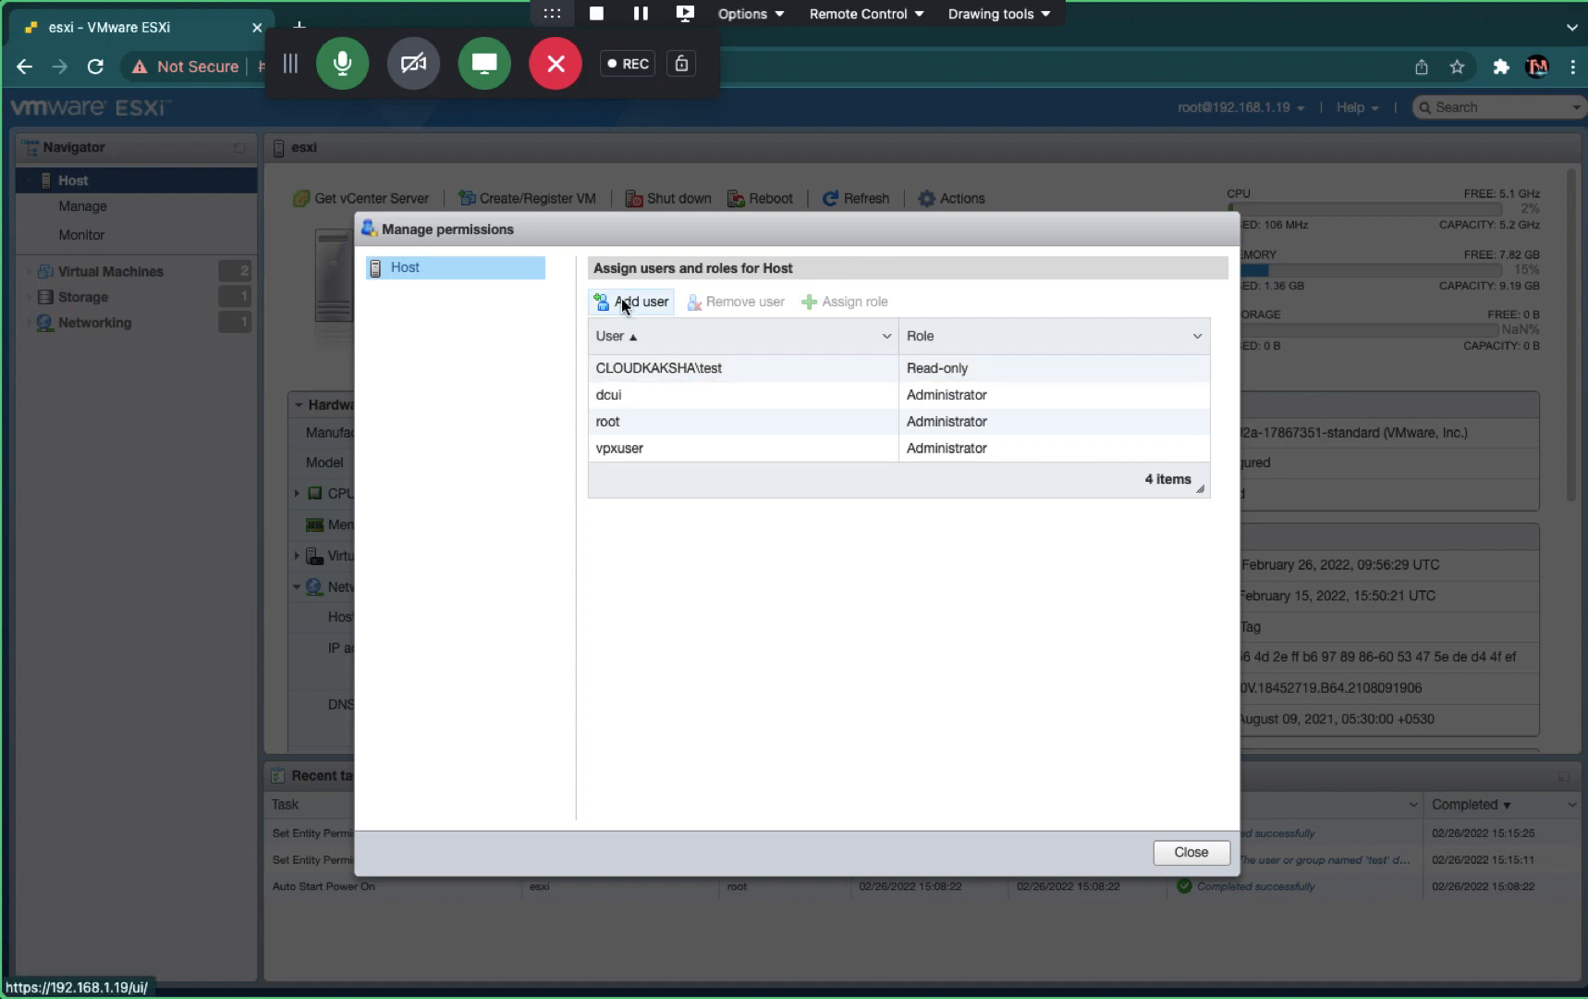
- Start adding a user permission, cancel it, and close the dialog with four users unchanged
left_click(625, 301)
scroll(728, 719, "down", 3)
scroll(727, 716, "up", 3)
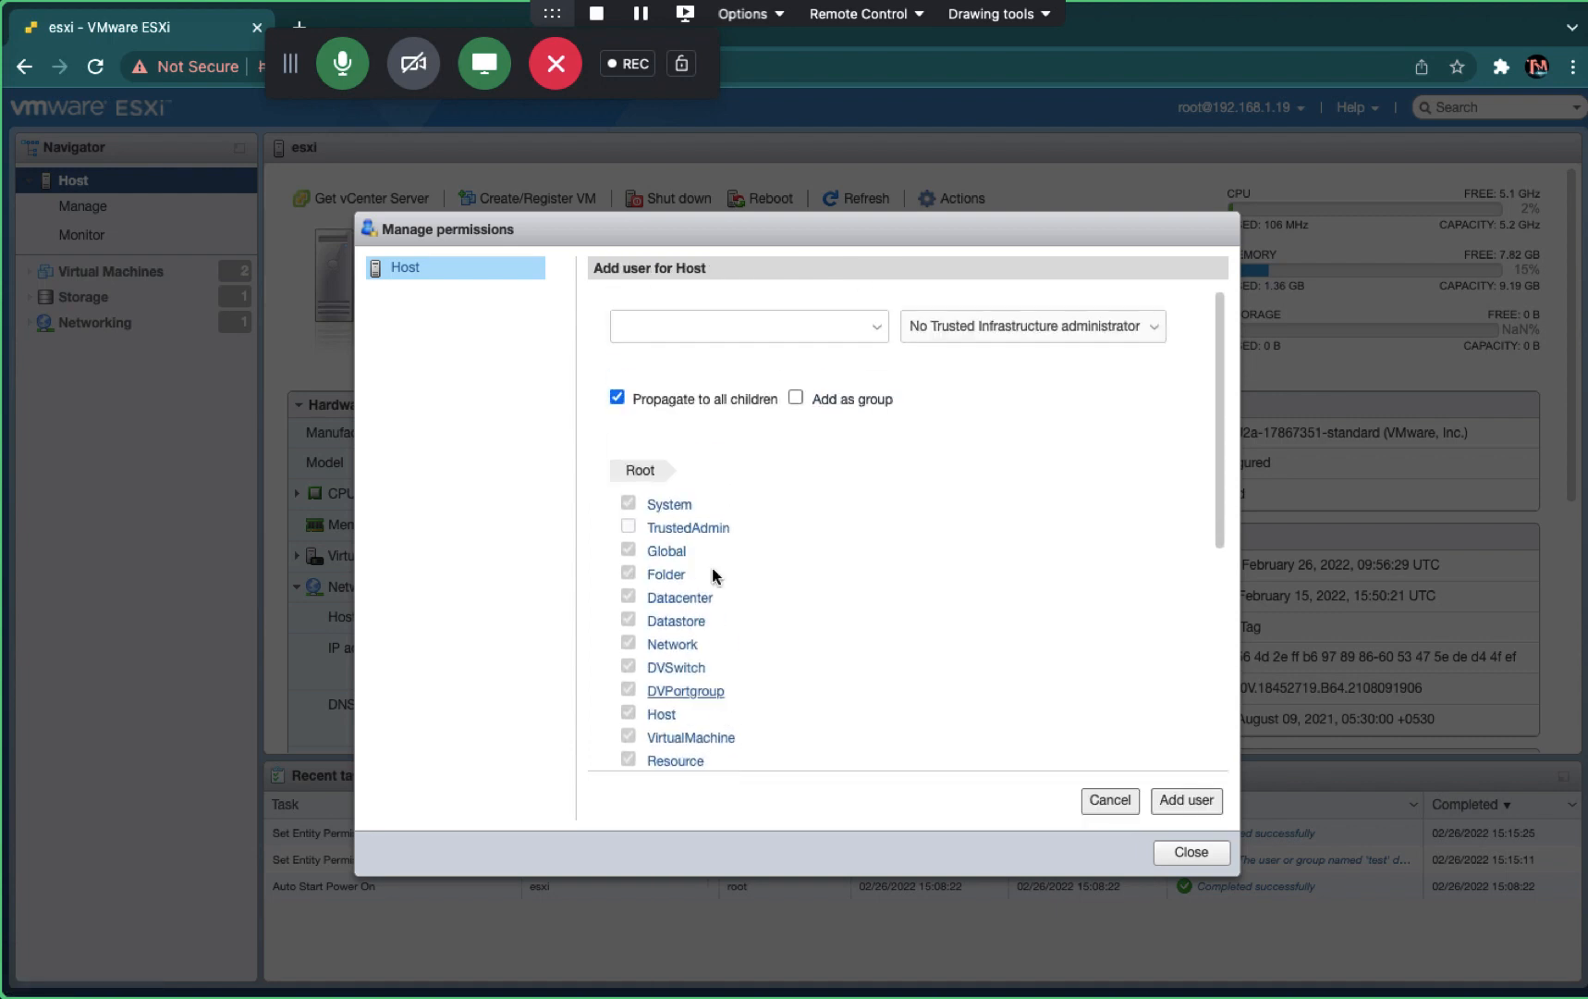
left_click(744, 325)
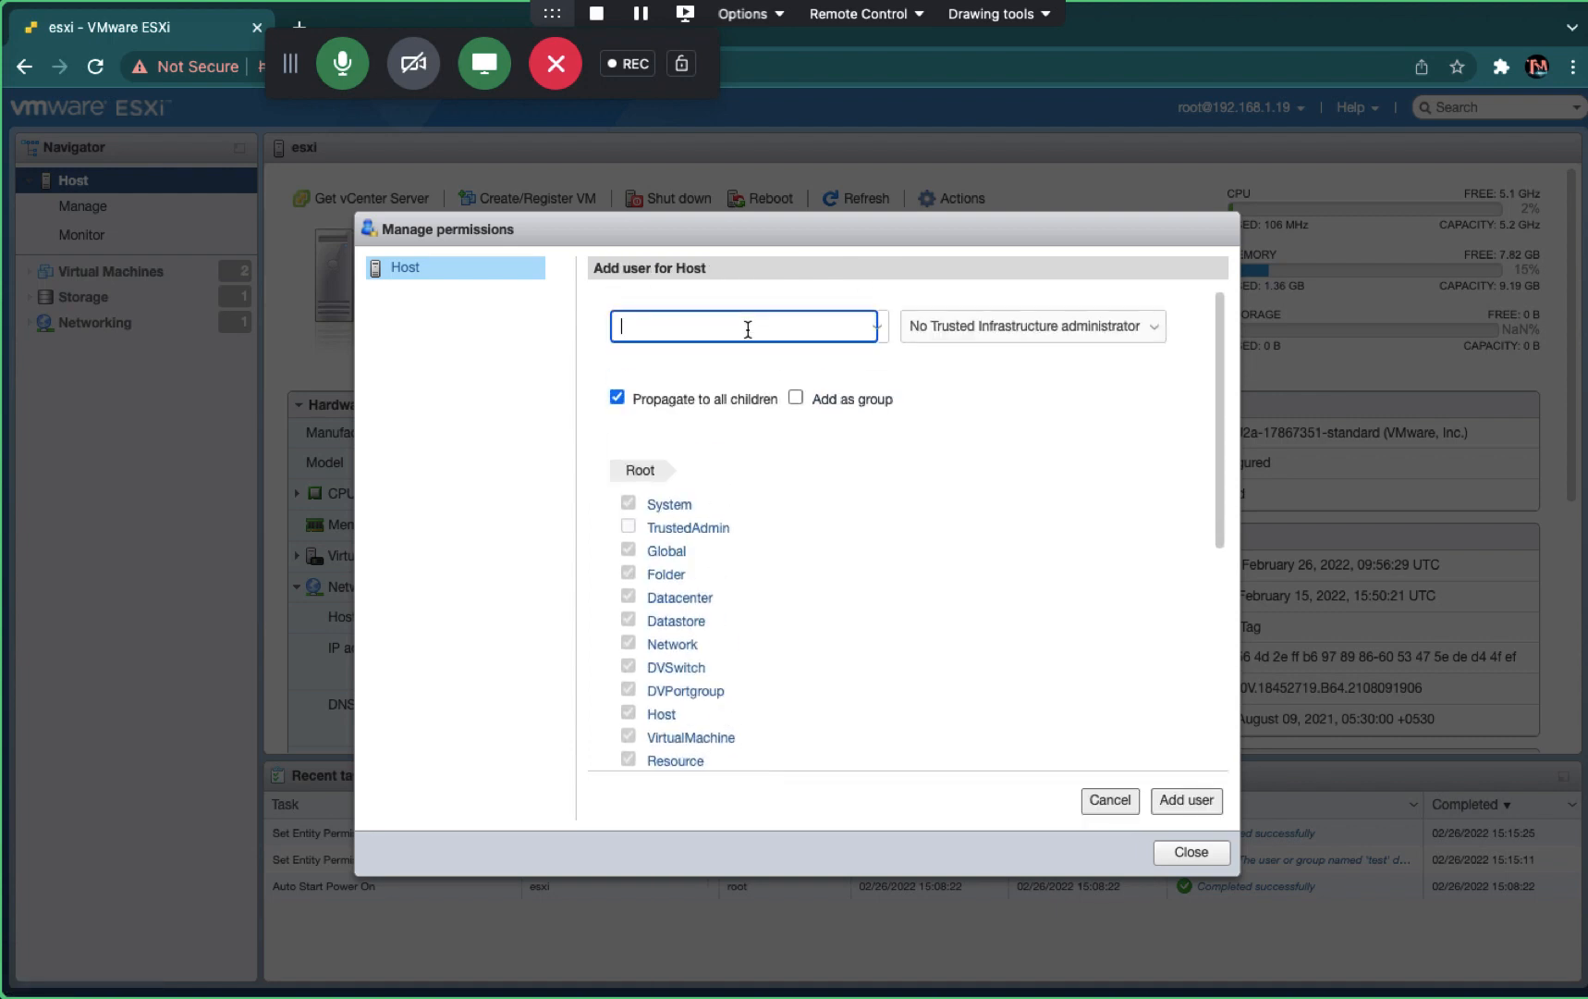
left_click(1100, 806)
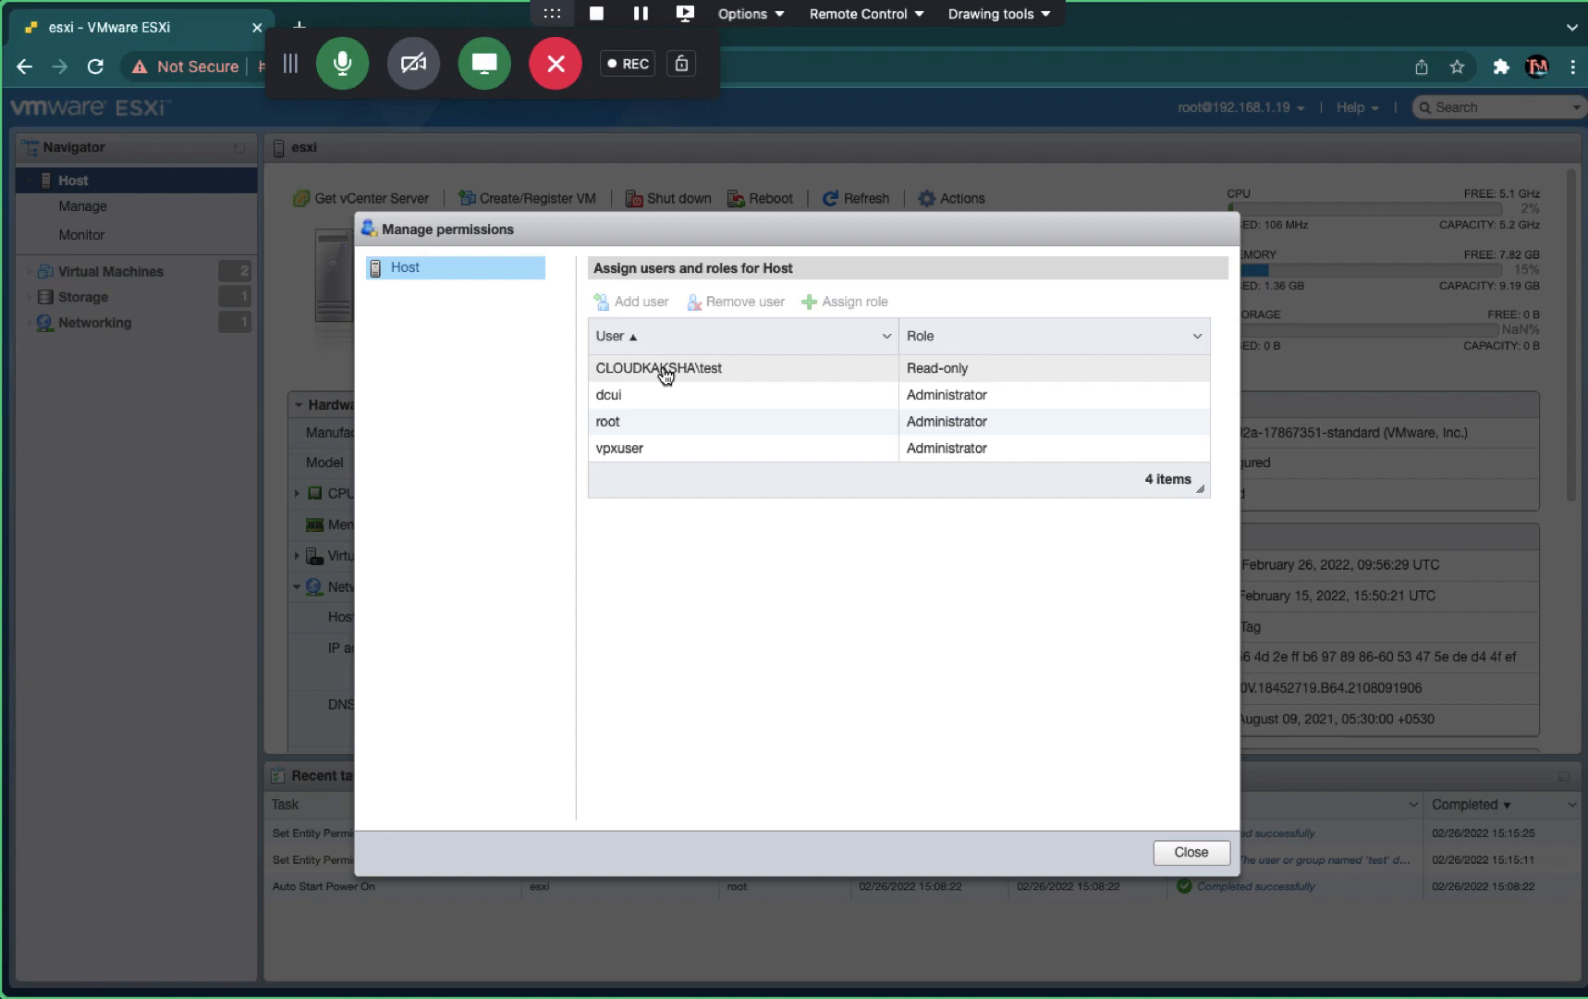
left_click(1197, 852)
key("ctrl+Right")
key("ctrl+Right")
key("ctrl+Right")
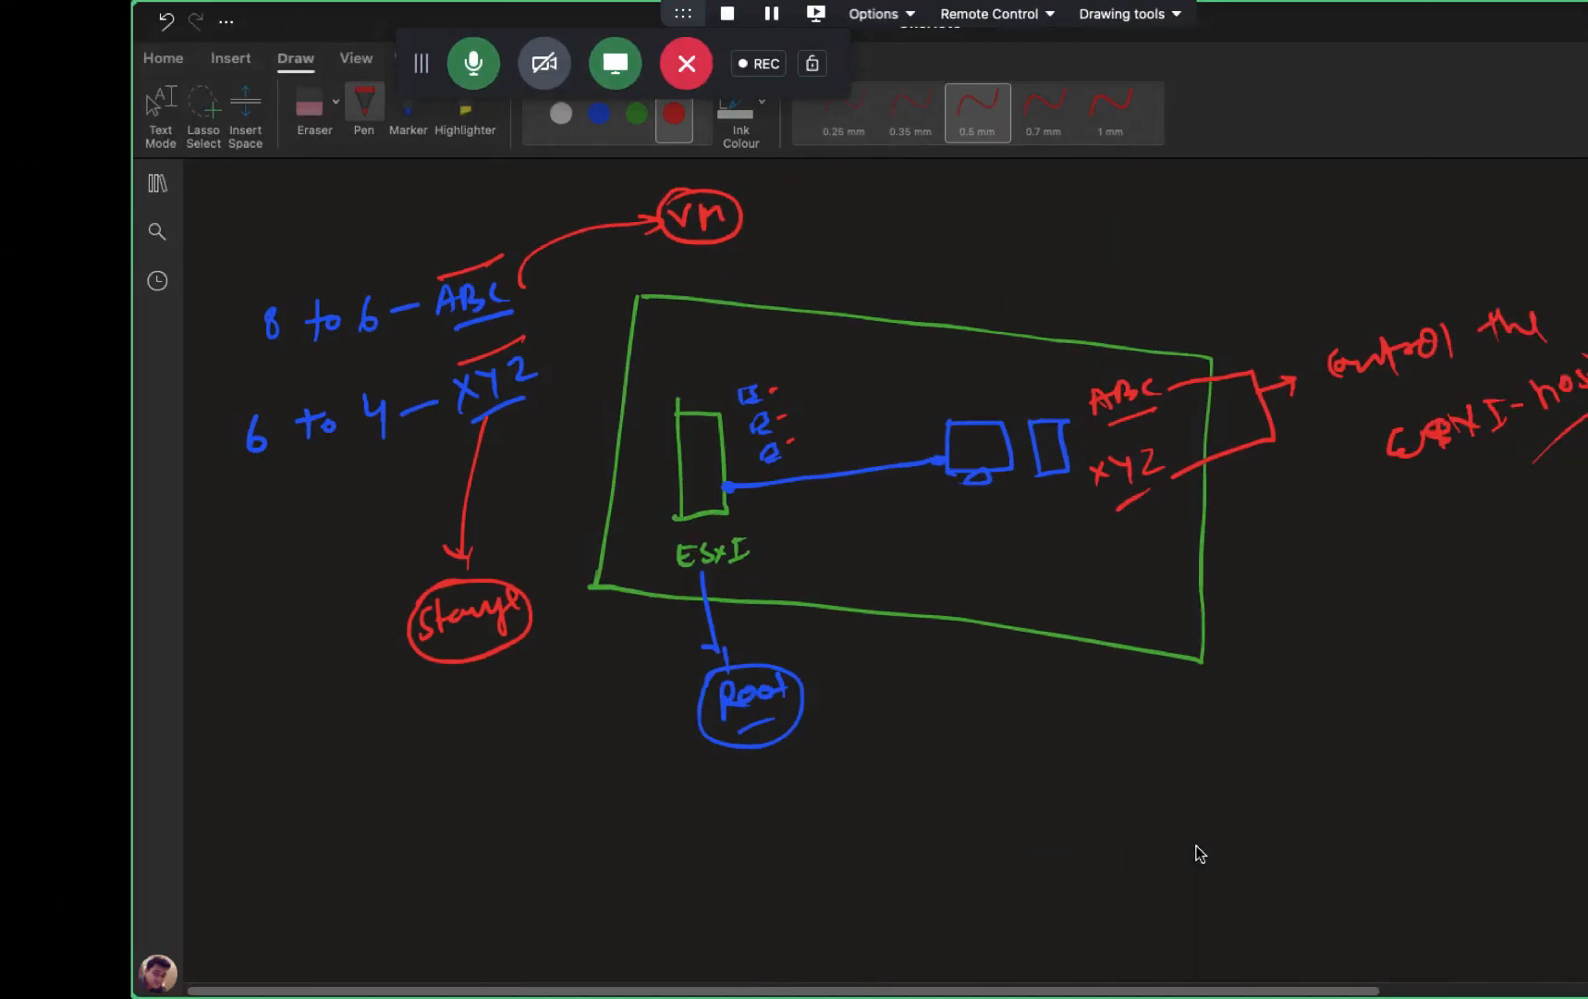
- Draw red check marks after Name Resolution, Users and Permission and NTP service, and underline NTP
scroll(1021, 738, "up", 13)
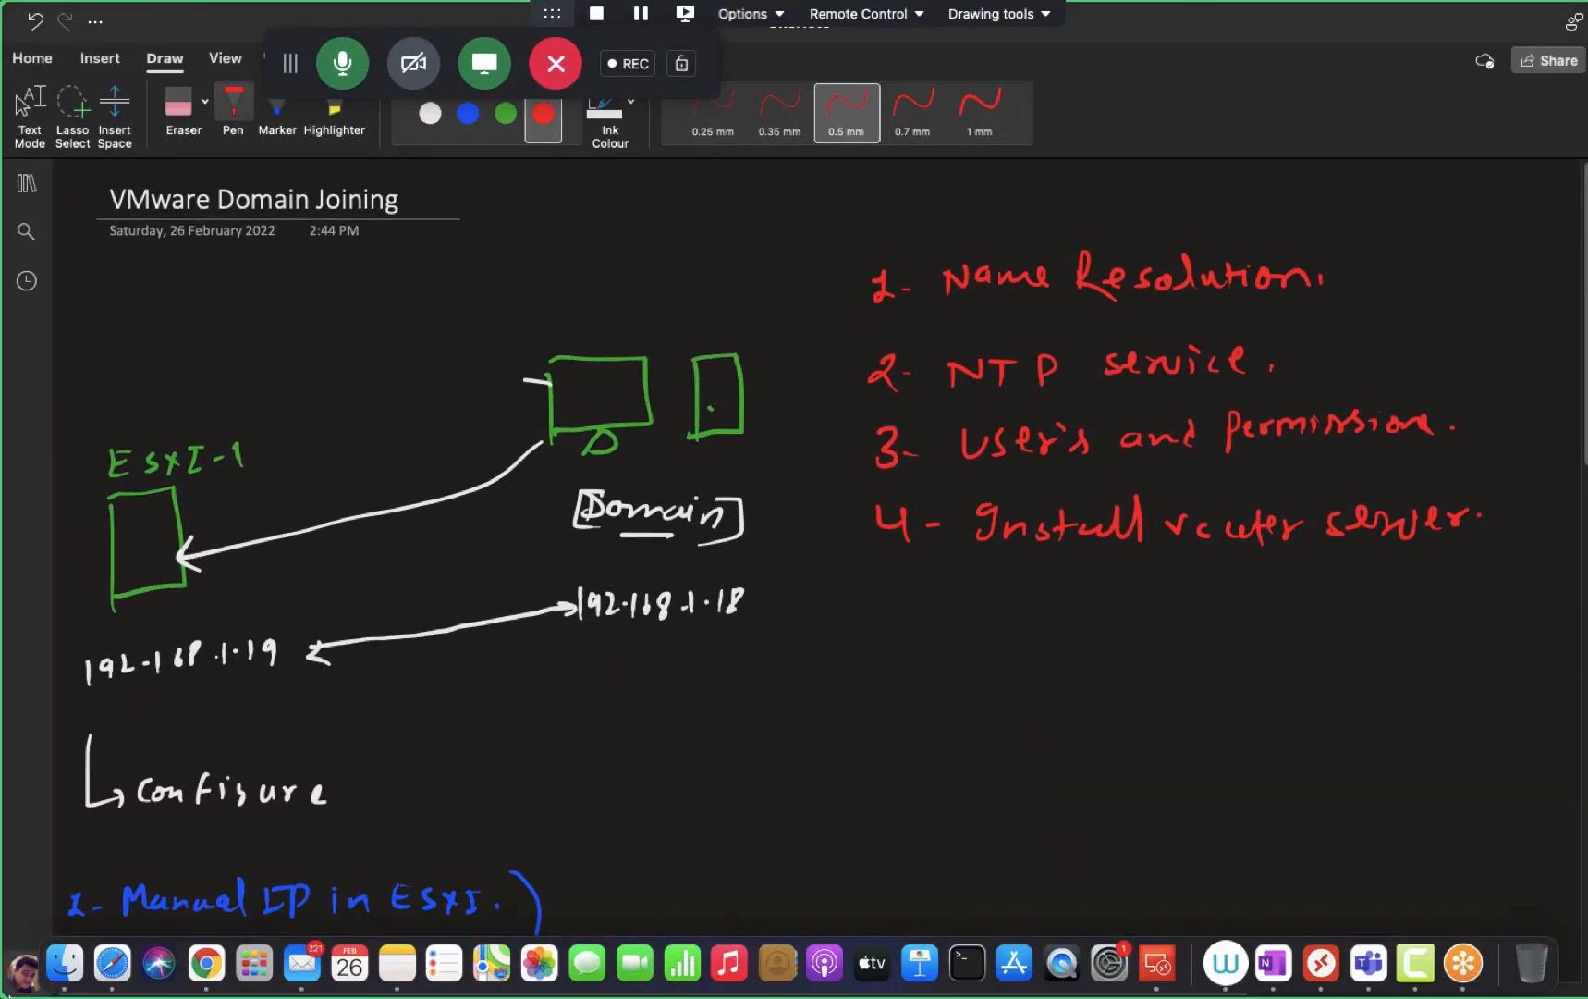
mouse_move(1338, 273)
left_mouse_down()
mouse_move(1350, 286)
mouse_move(1372, 254)
left_mouse_up()
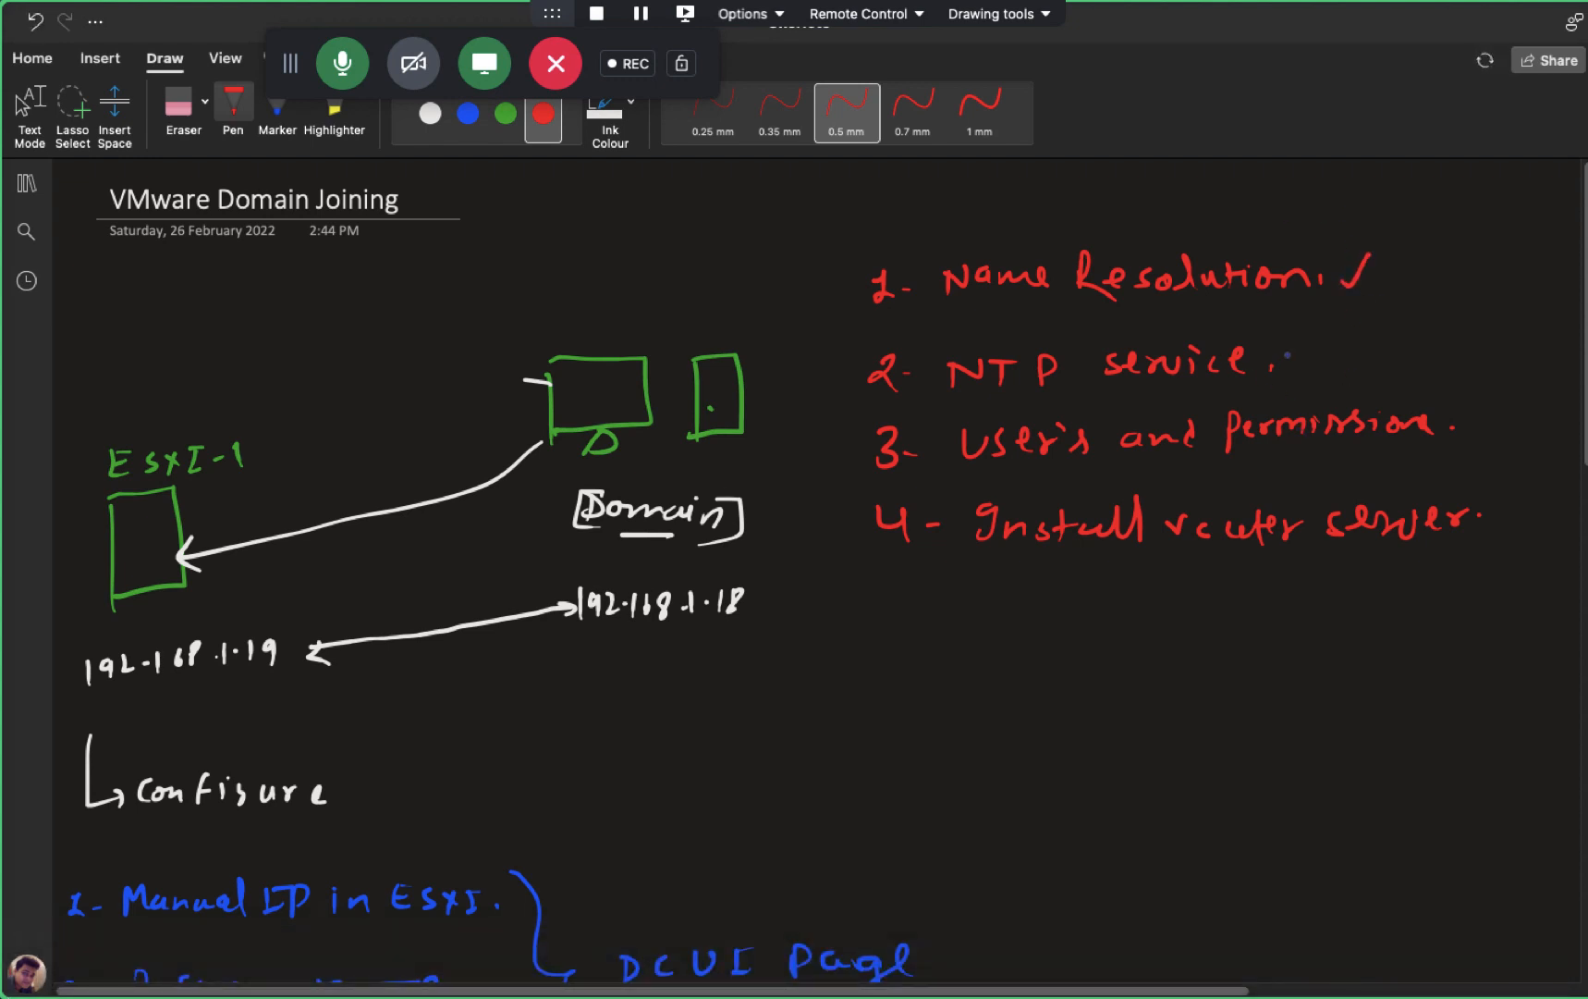
mouse_move(1449, 415)
left_mouse_down()
mouse_move(1458, 425)
mouse_move(1489, 381)
left_mouse_up()
left_click_drag(1305, 352, 1359, 311)
mouse_move(967, 398)
left_mouse_down()
mouse_move(1051, 375)
mouse_move(1048, 331)
left_mouse_up()
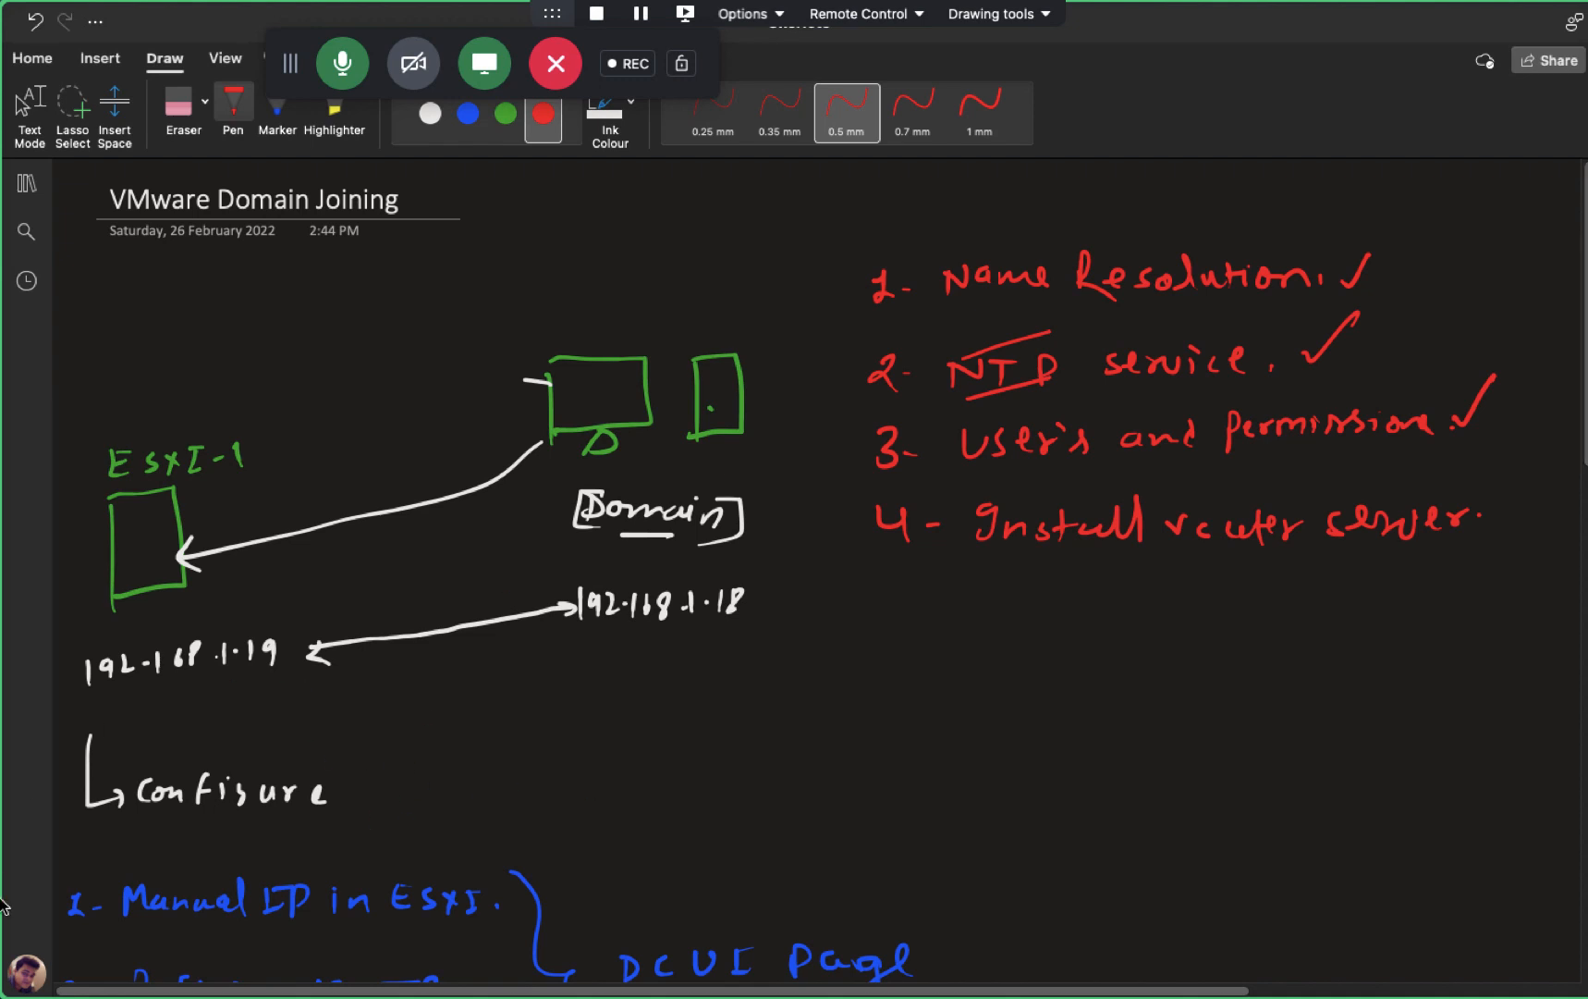
scroll(624, 657, "down", 15)
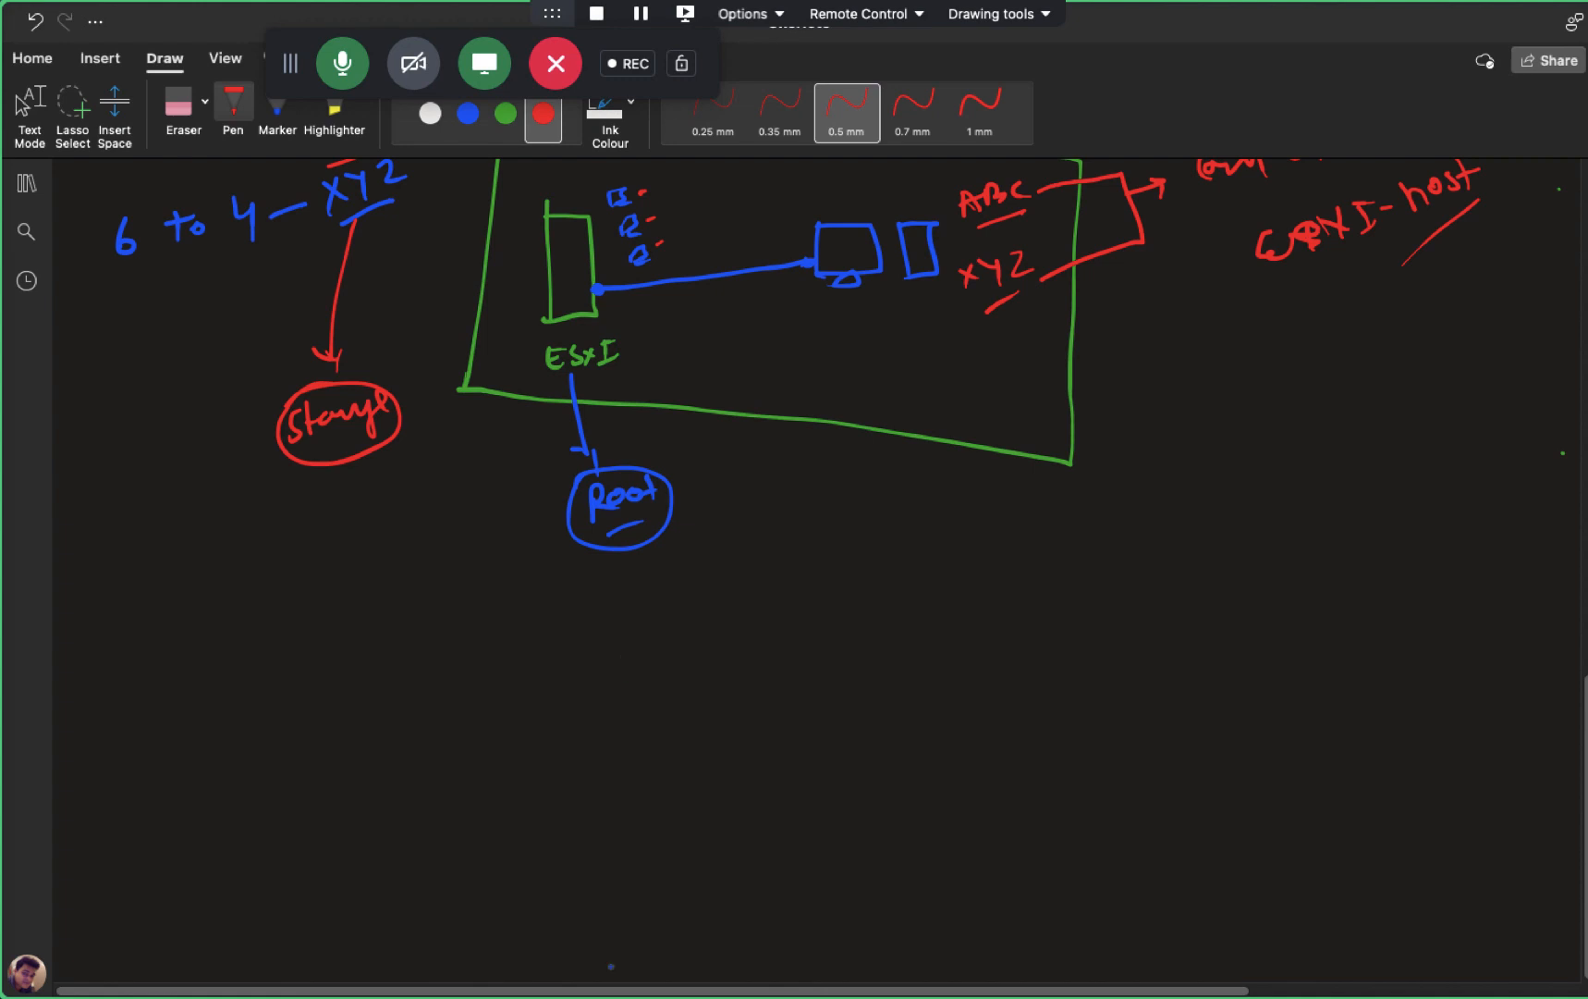
- Scroll the OneNote page up and down to review the ESXi whiteboard sketch
scroll(649, 921, "up", 5)
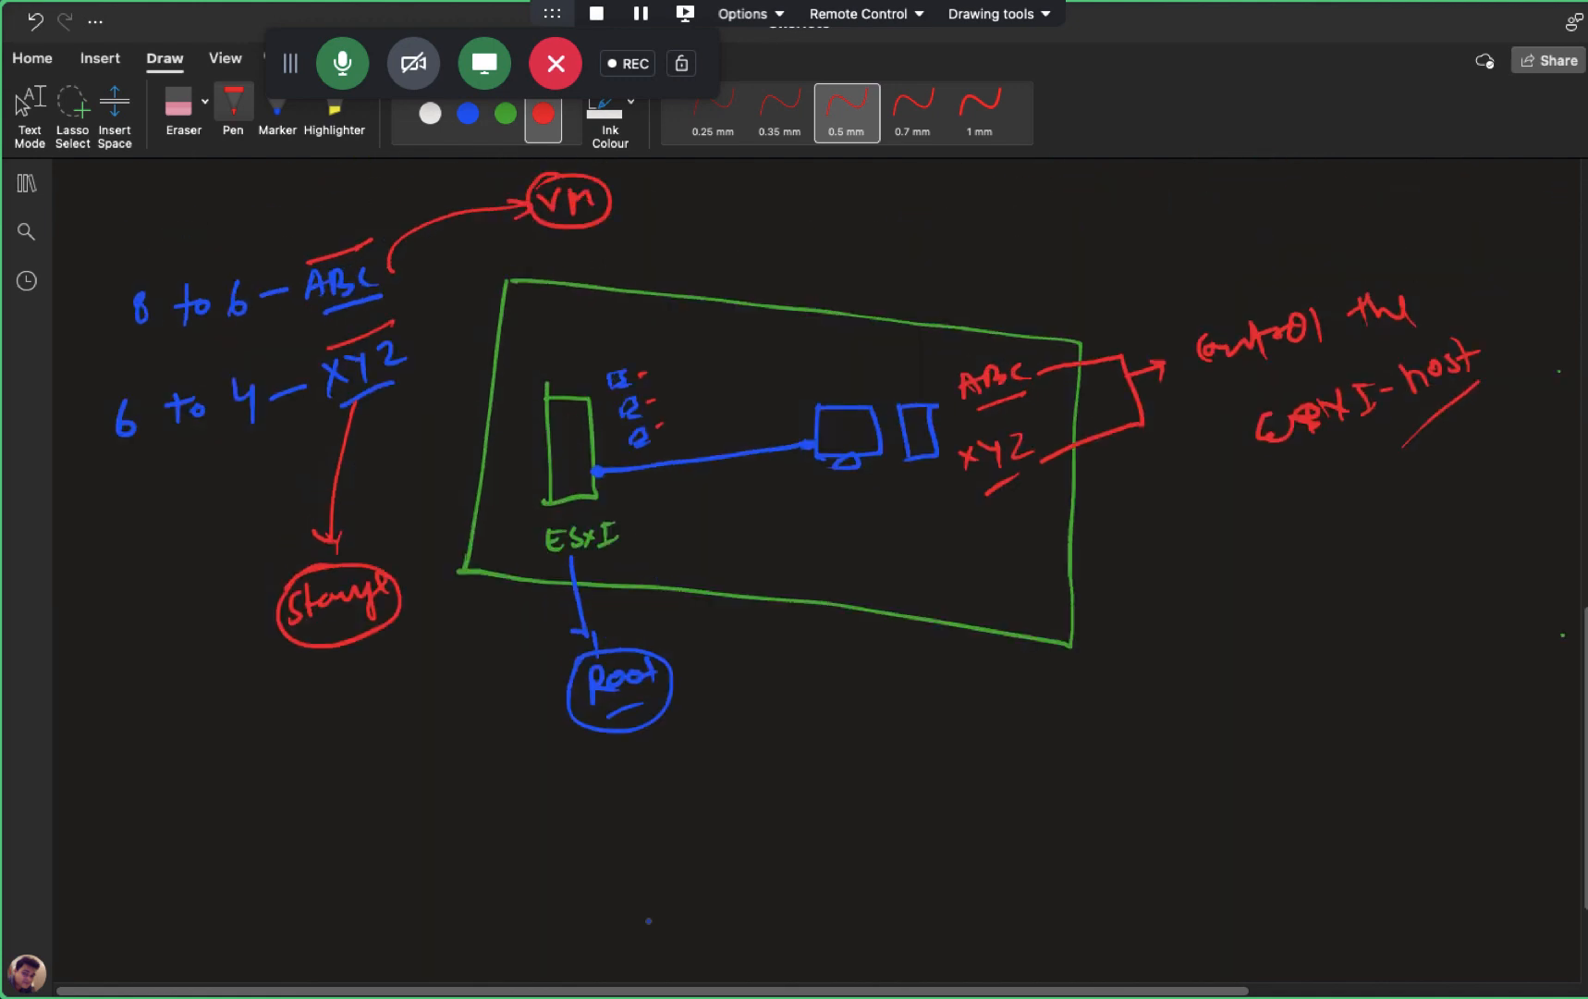
scroll(648, 921, "up", 2)
scroll(648, 921, "down", 7)
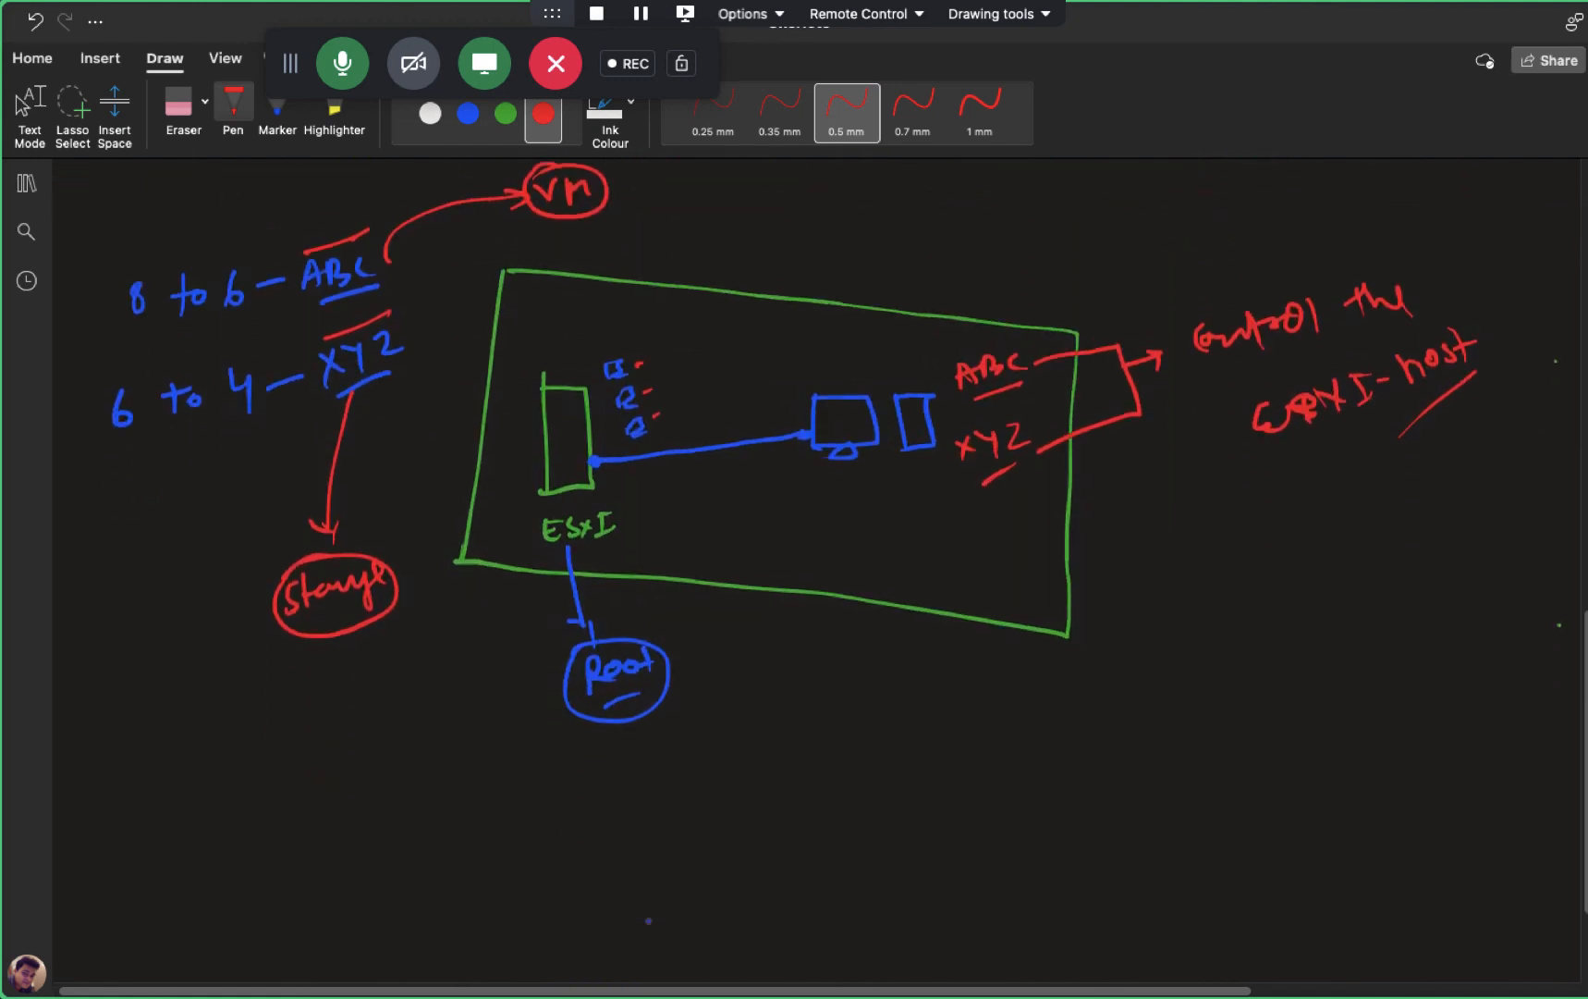
scroll(648, 921, "up", 1)
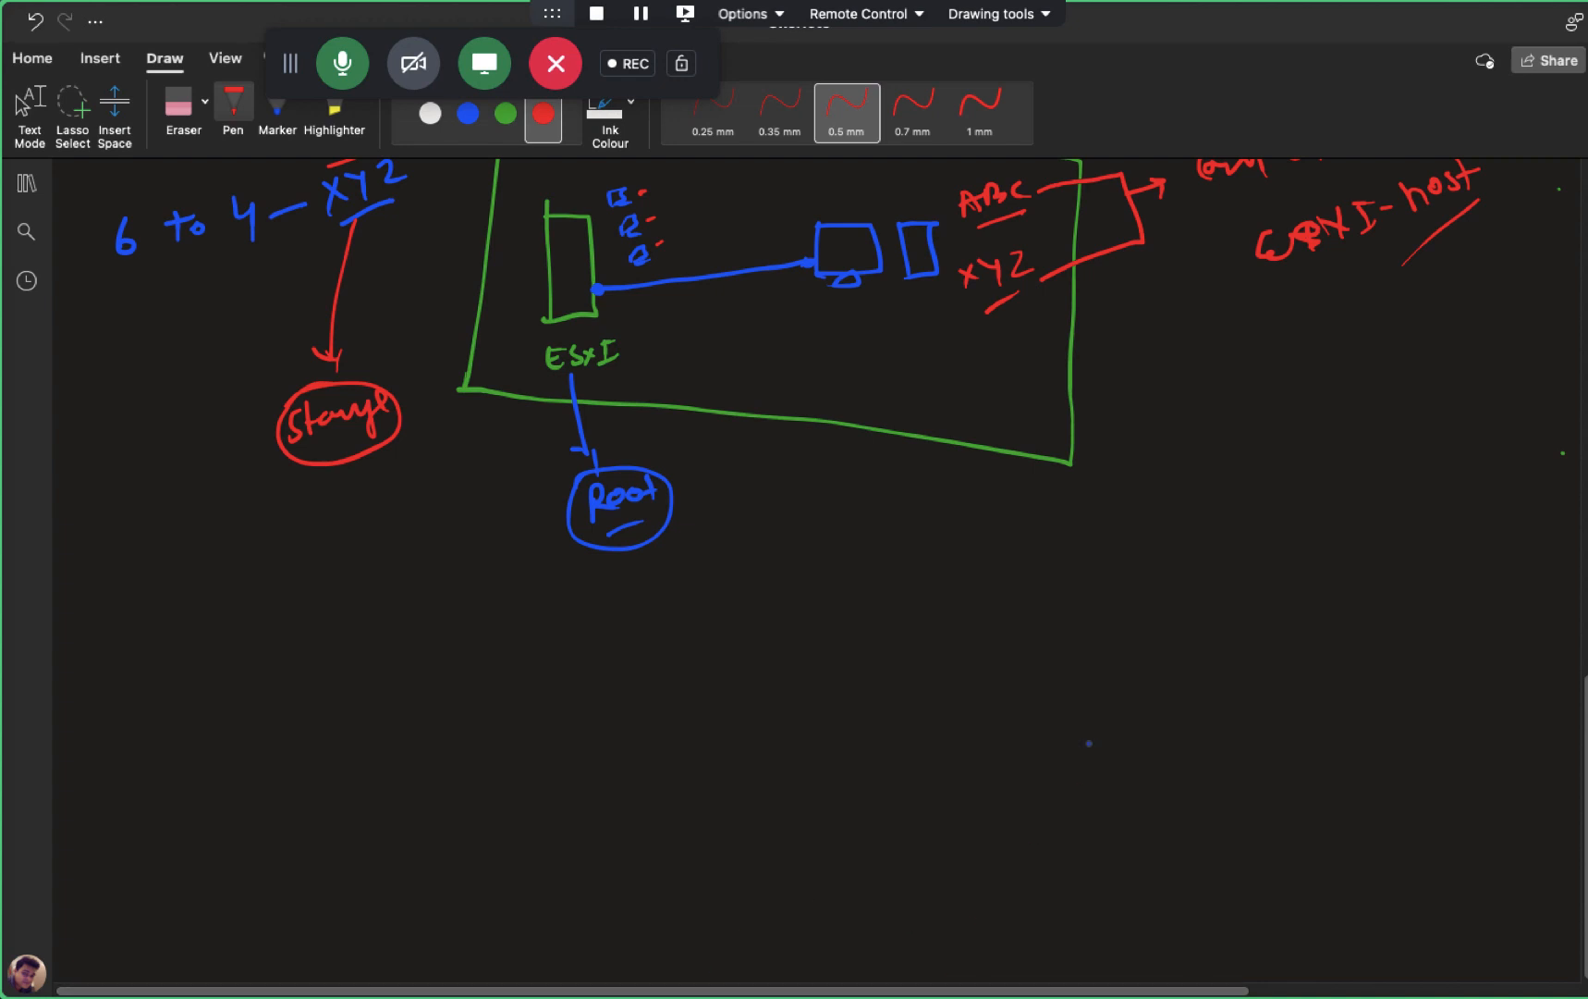
- Switch from the whiteboard through the ESXi console and Active Directory spaces toward the ESXi host
key("ctrl+Left")
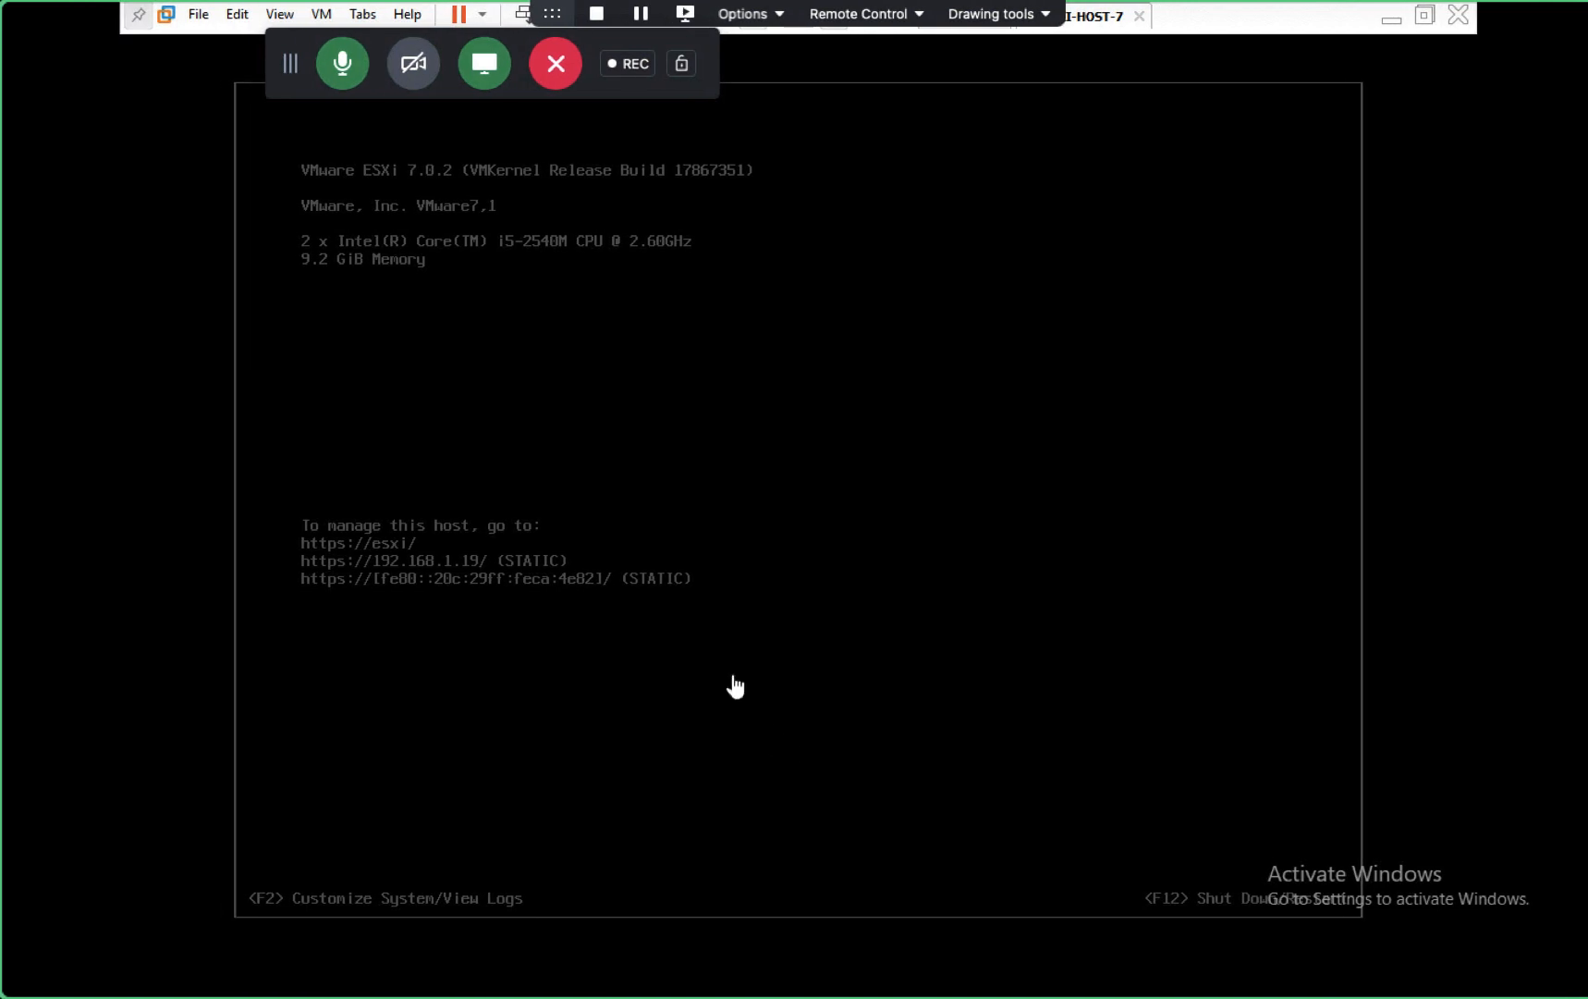
key("ctrl+Left")
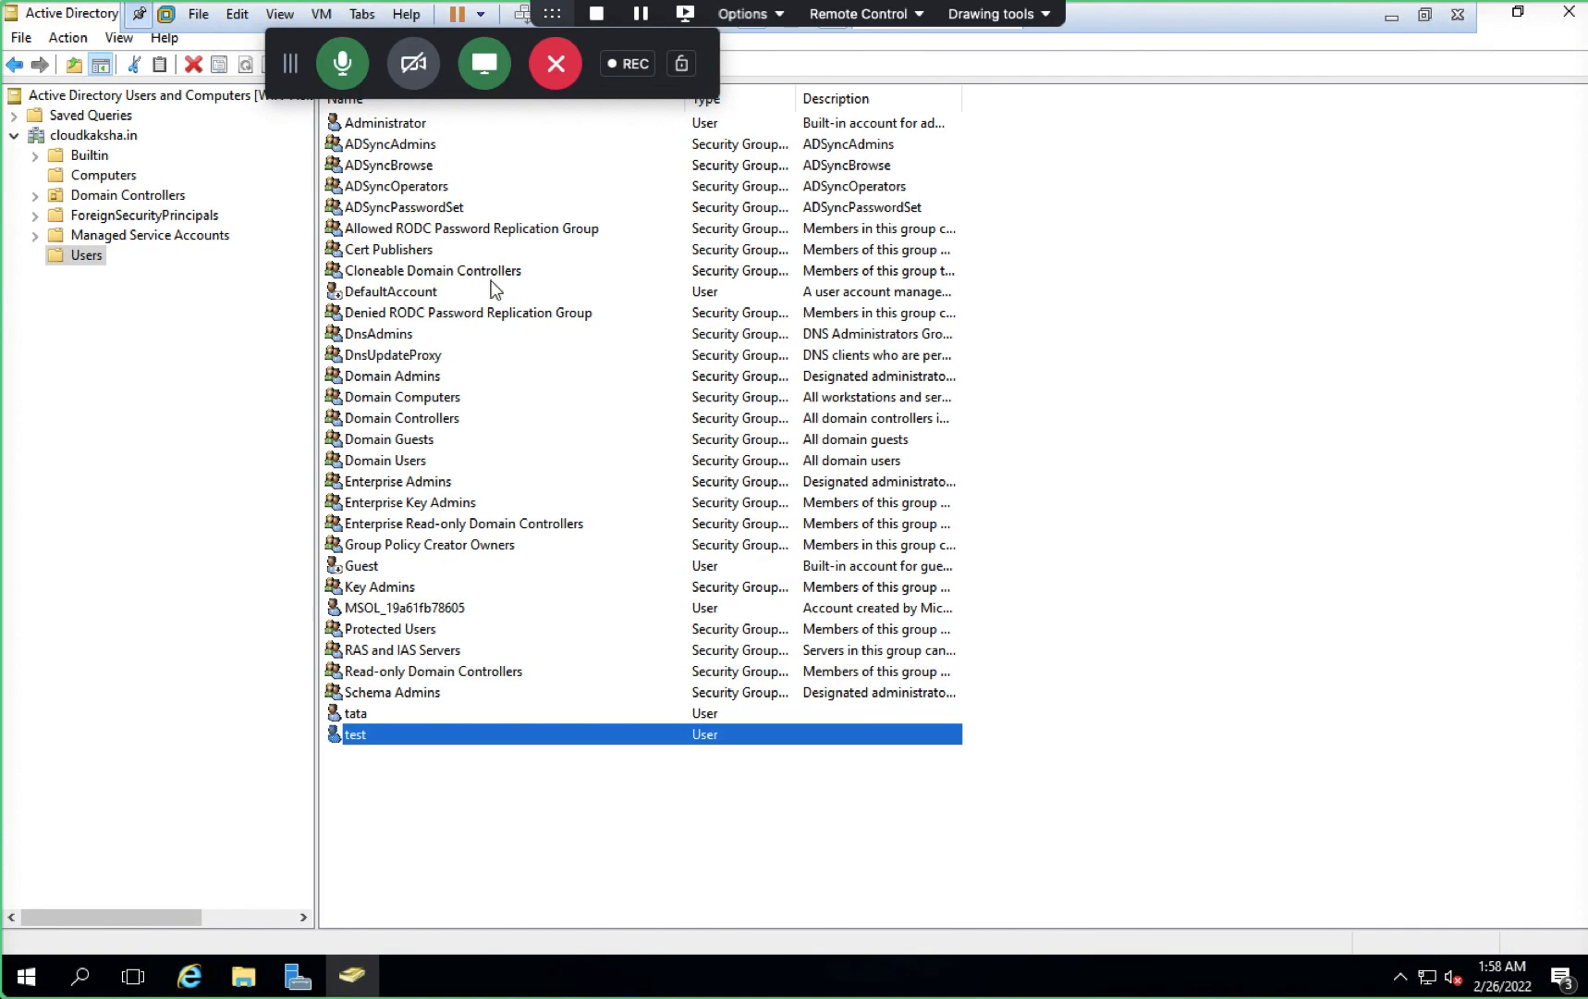
key("ctrl+Left")
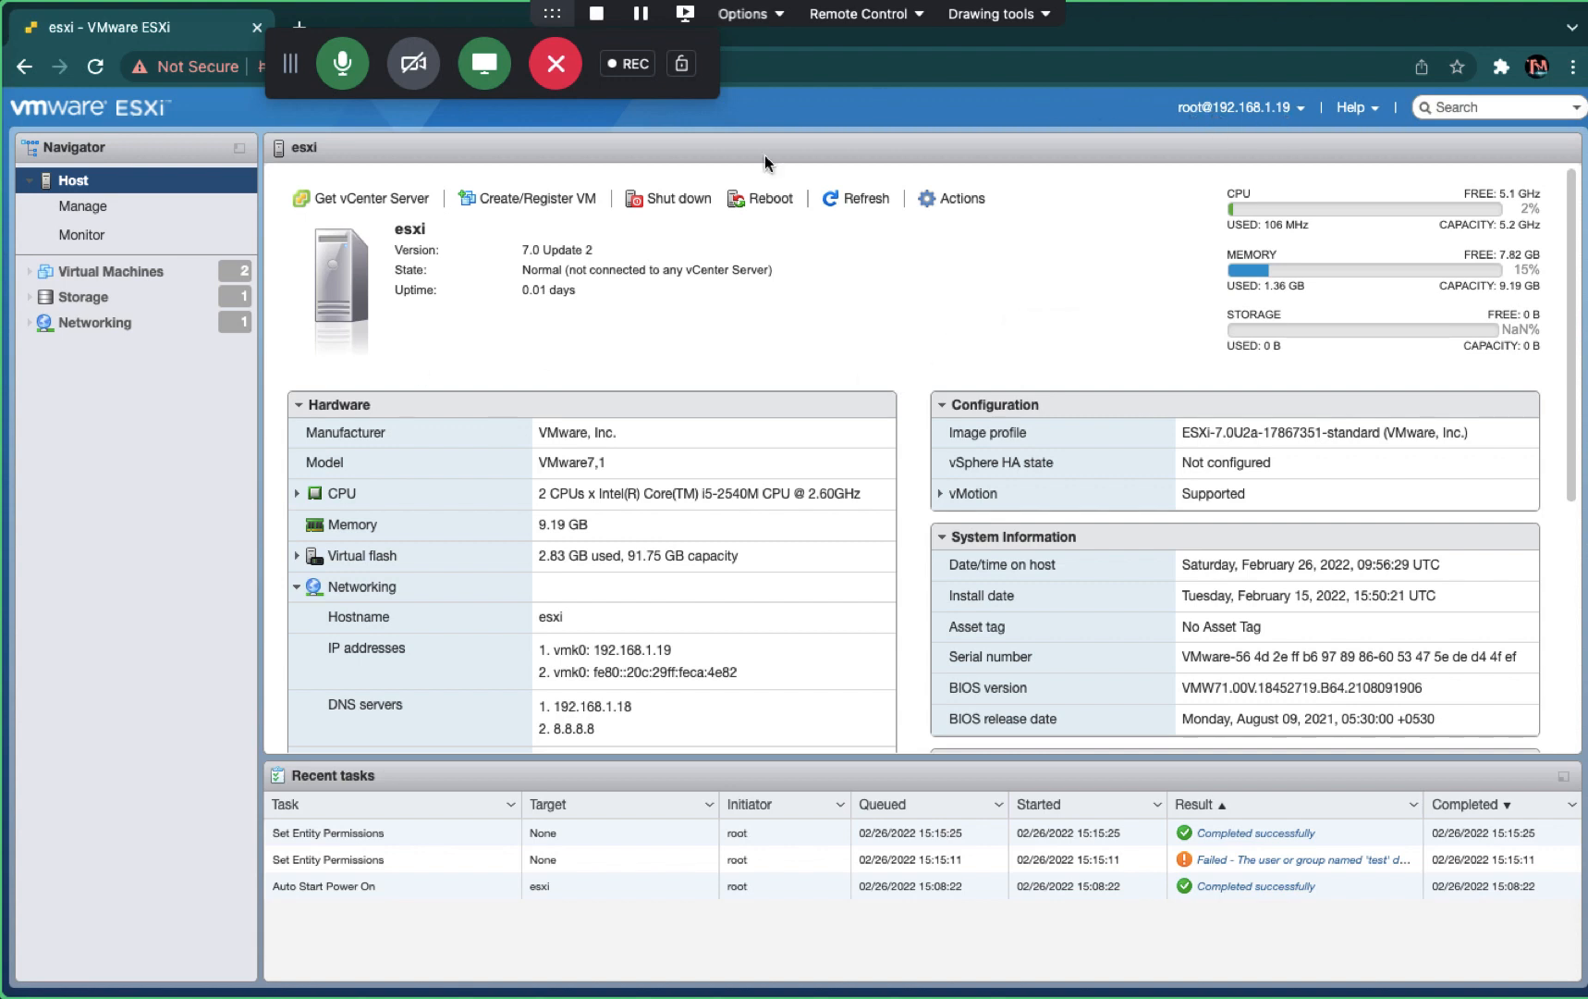
- Go to Host > Manage > System > Time & date and open Edit NTP Settings
left_click(74, 212)
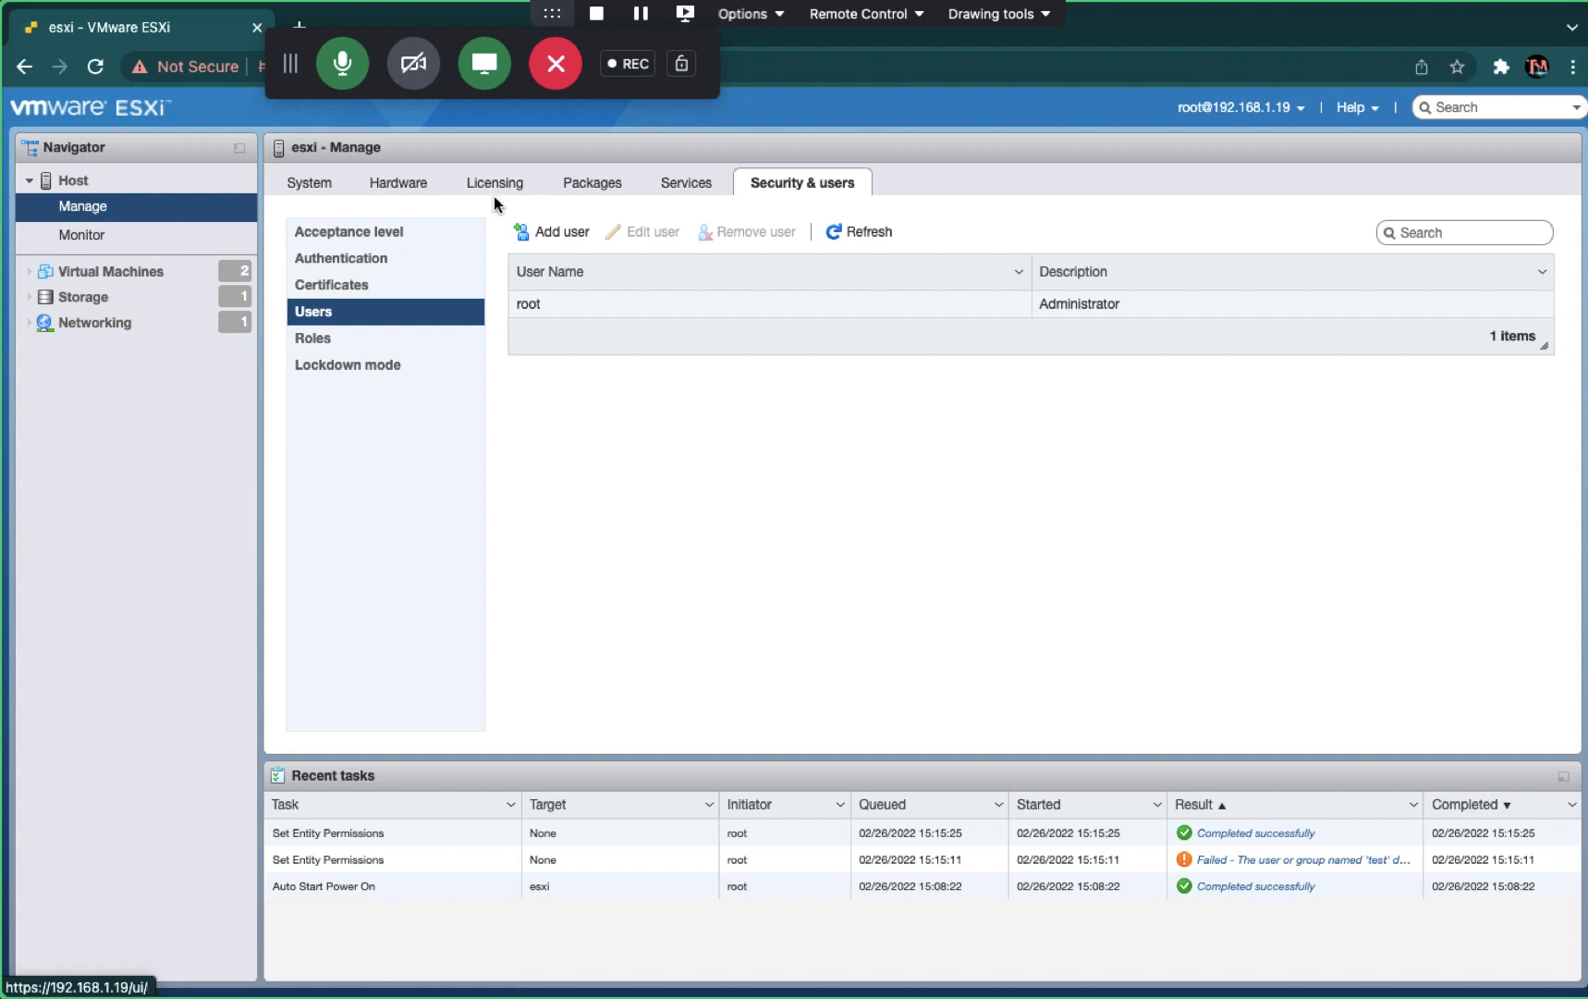
left_click(306, 190)
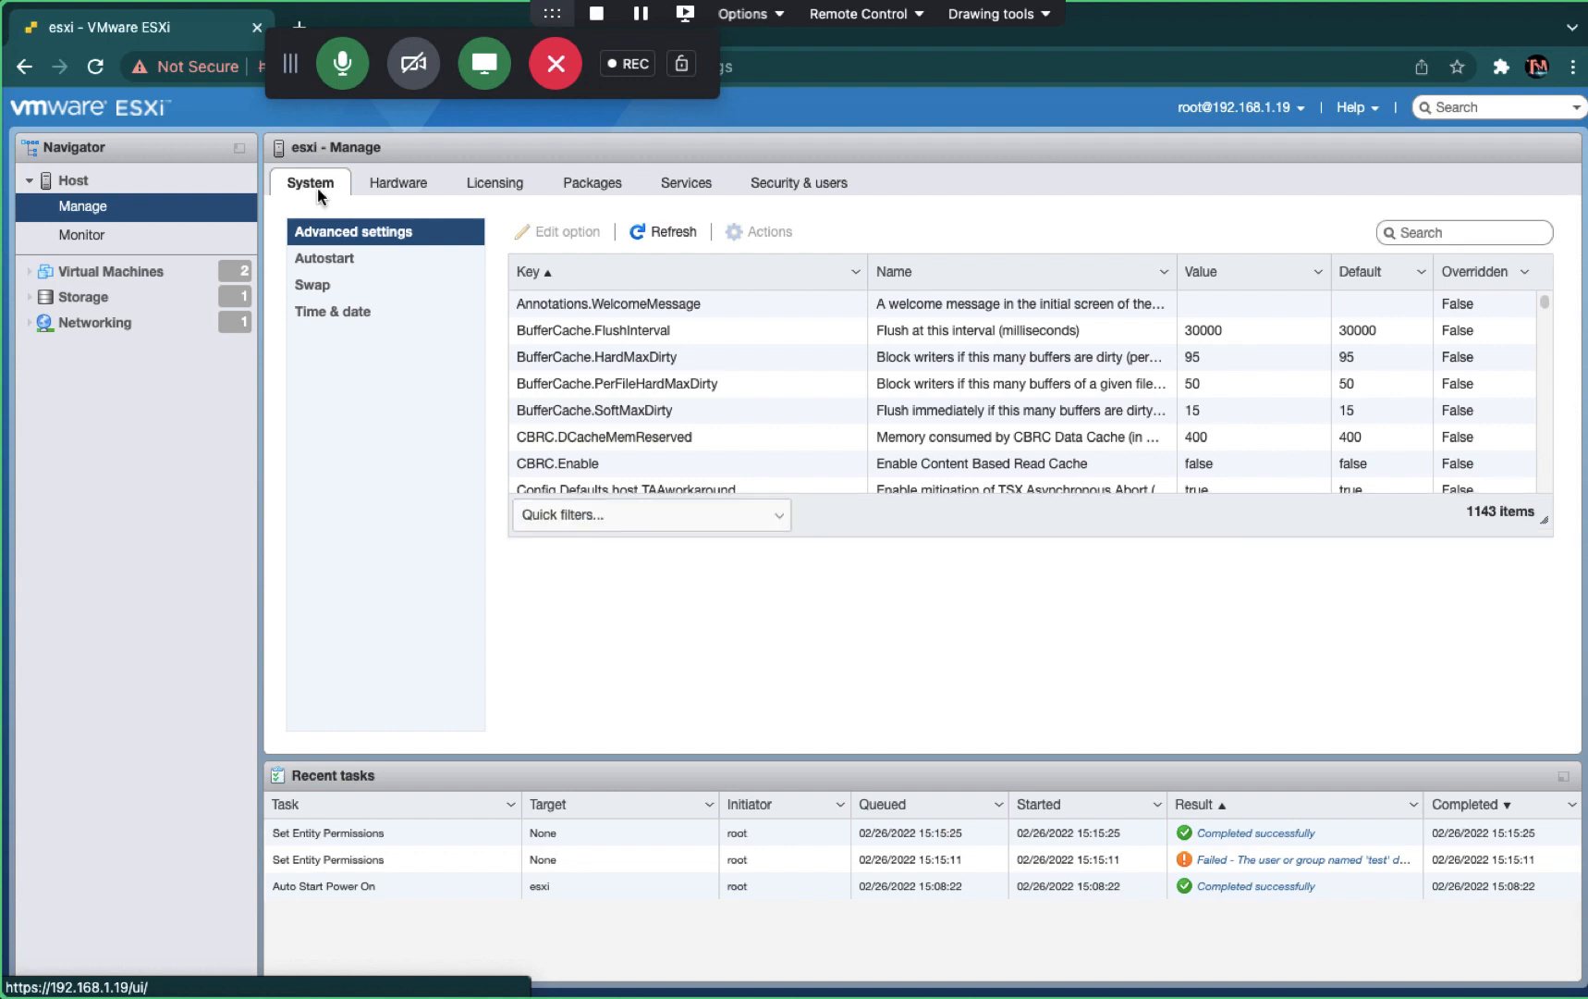
left_click(329, 315)
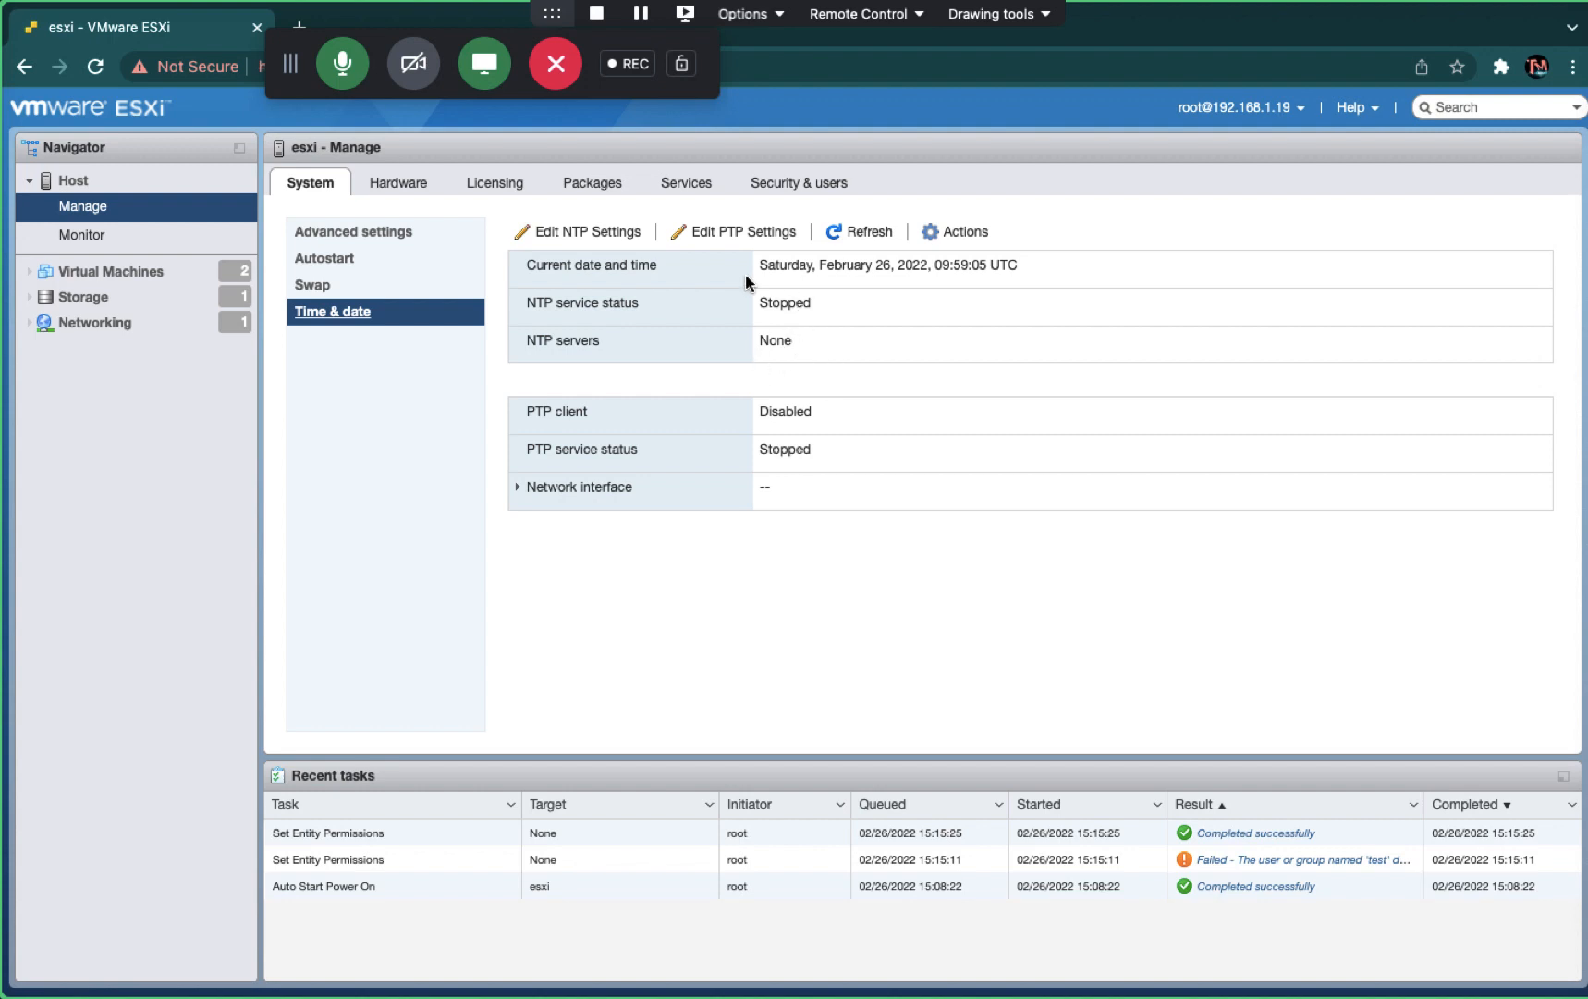
left_click(529, 233)
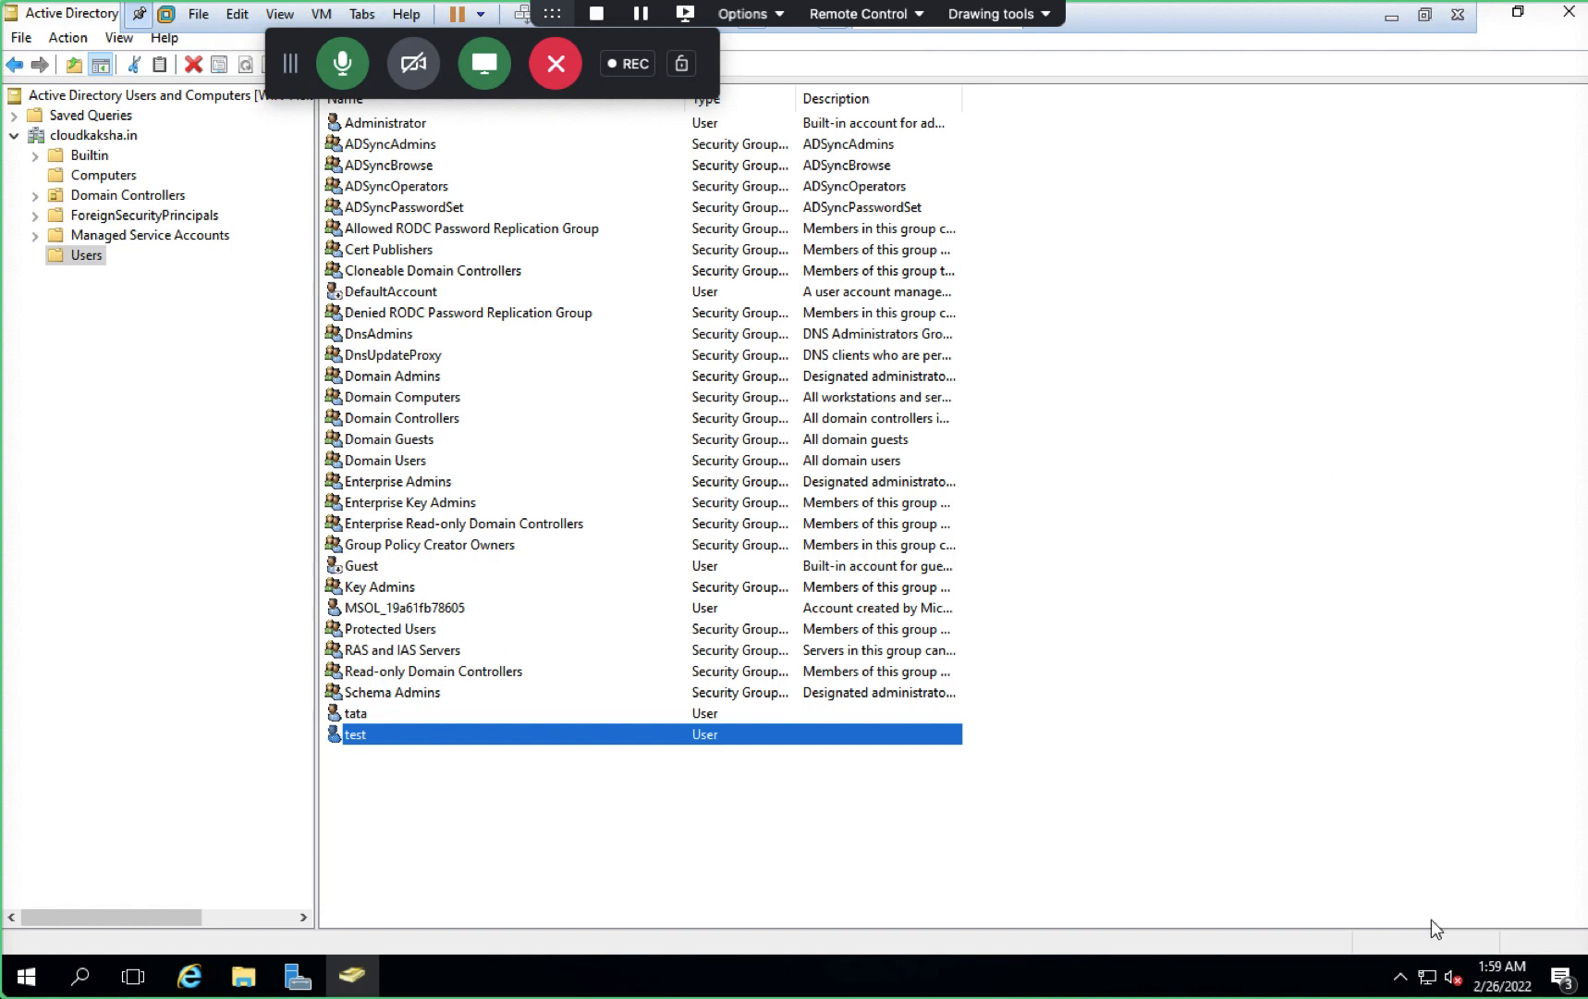
- Bring up the Windows server's date and time settings from the taskbar clock, then move to the ESXi browser window
left_click(1503, 971)
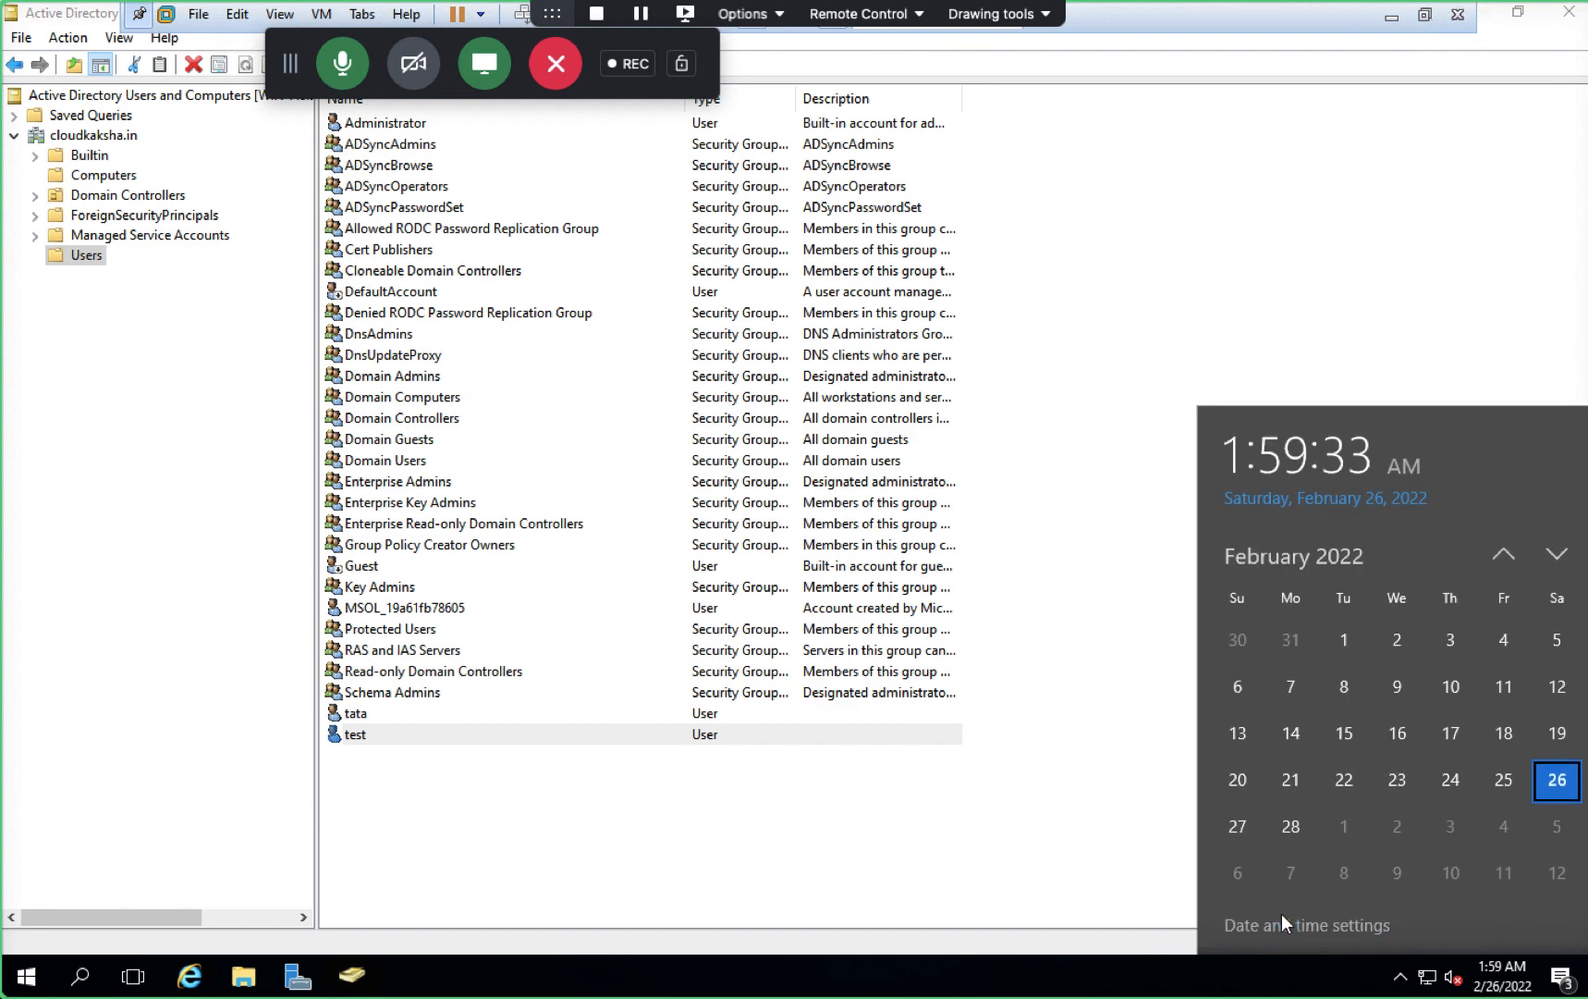
left_click(1304, 924)
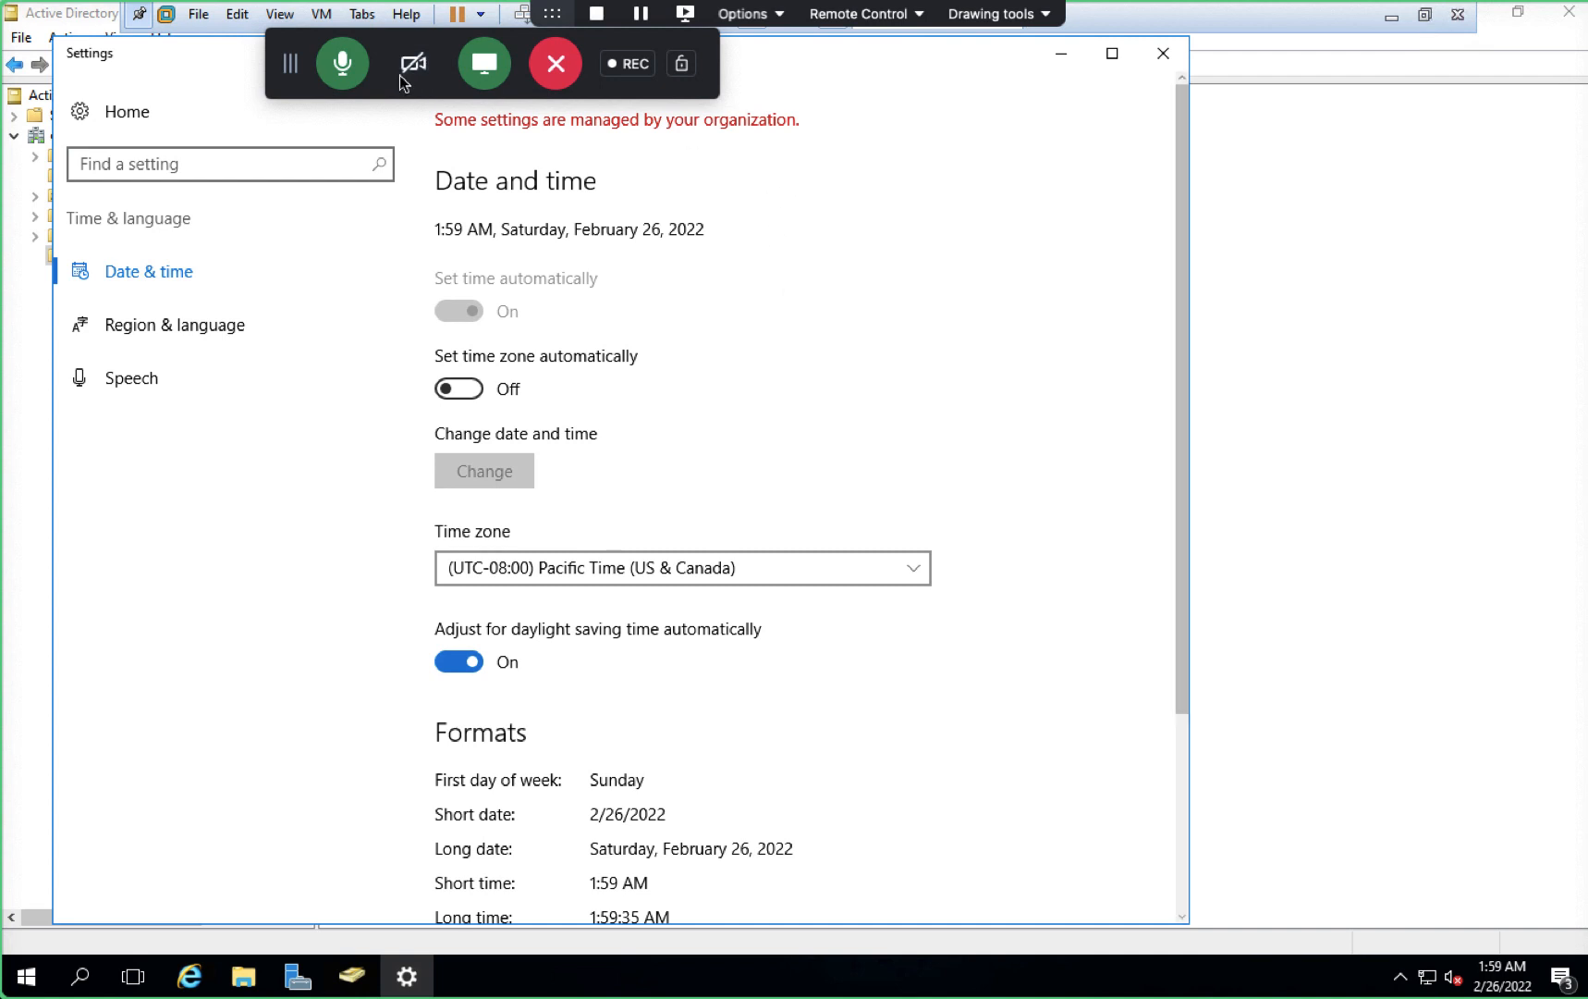
left_click(342, 74)
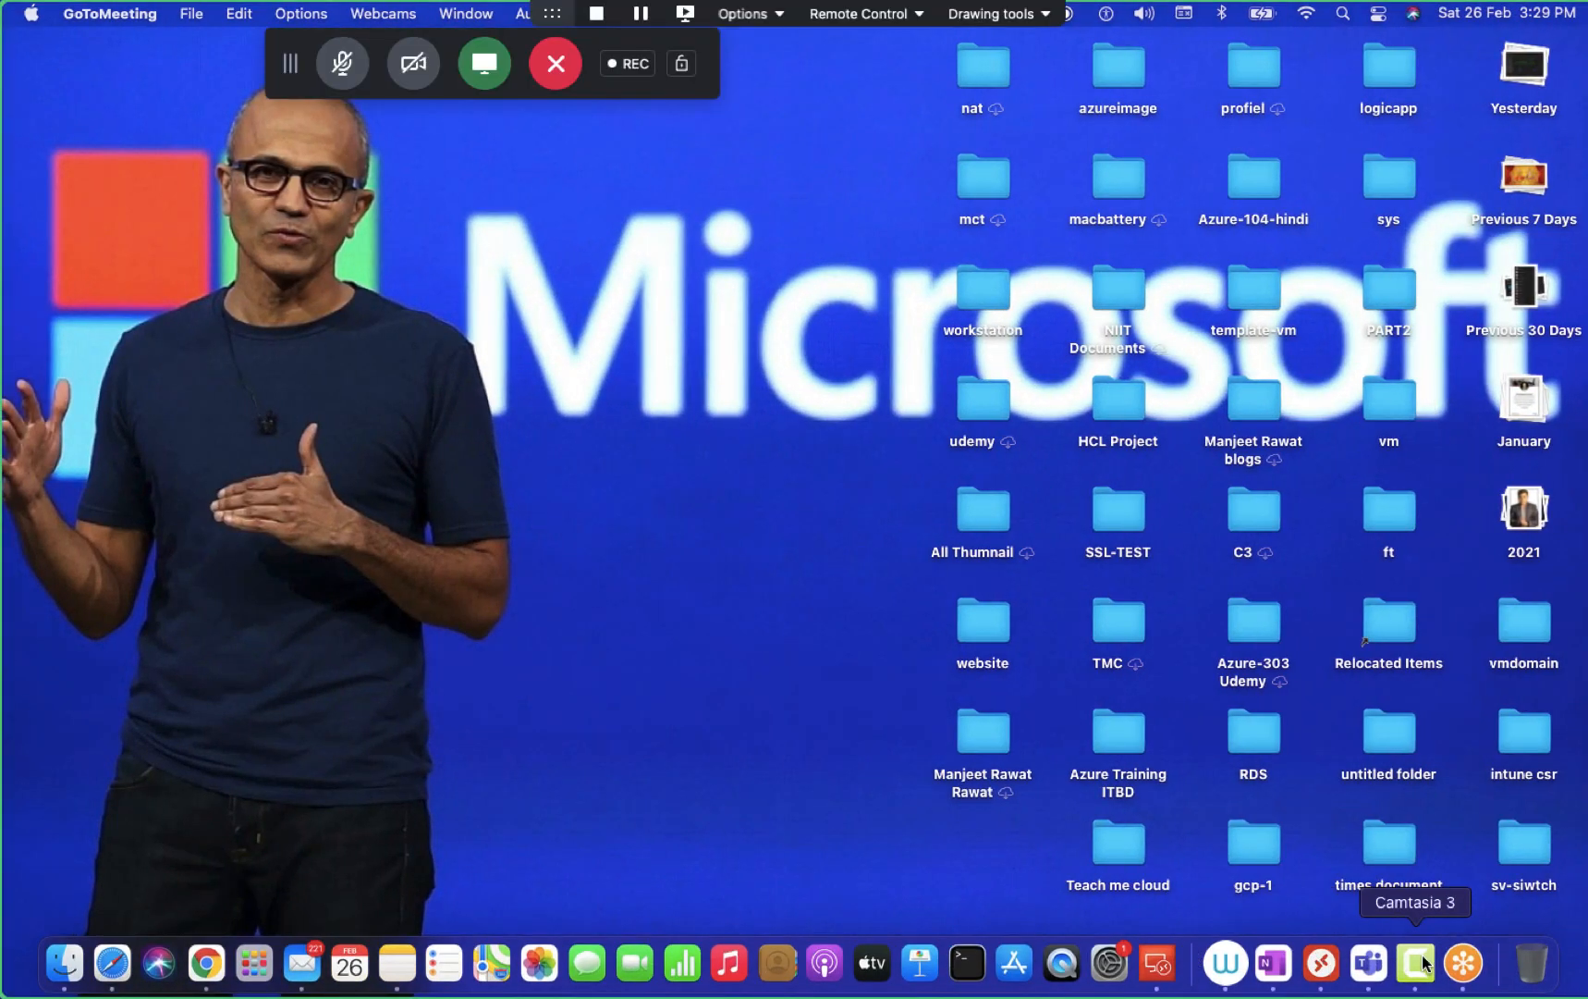
- Pause the Camtasia screen recording from its Dock icon menu
right_click(1425, 964)
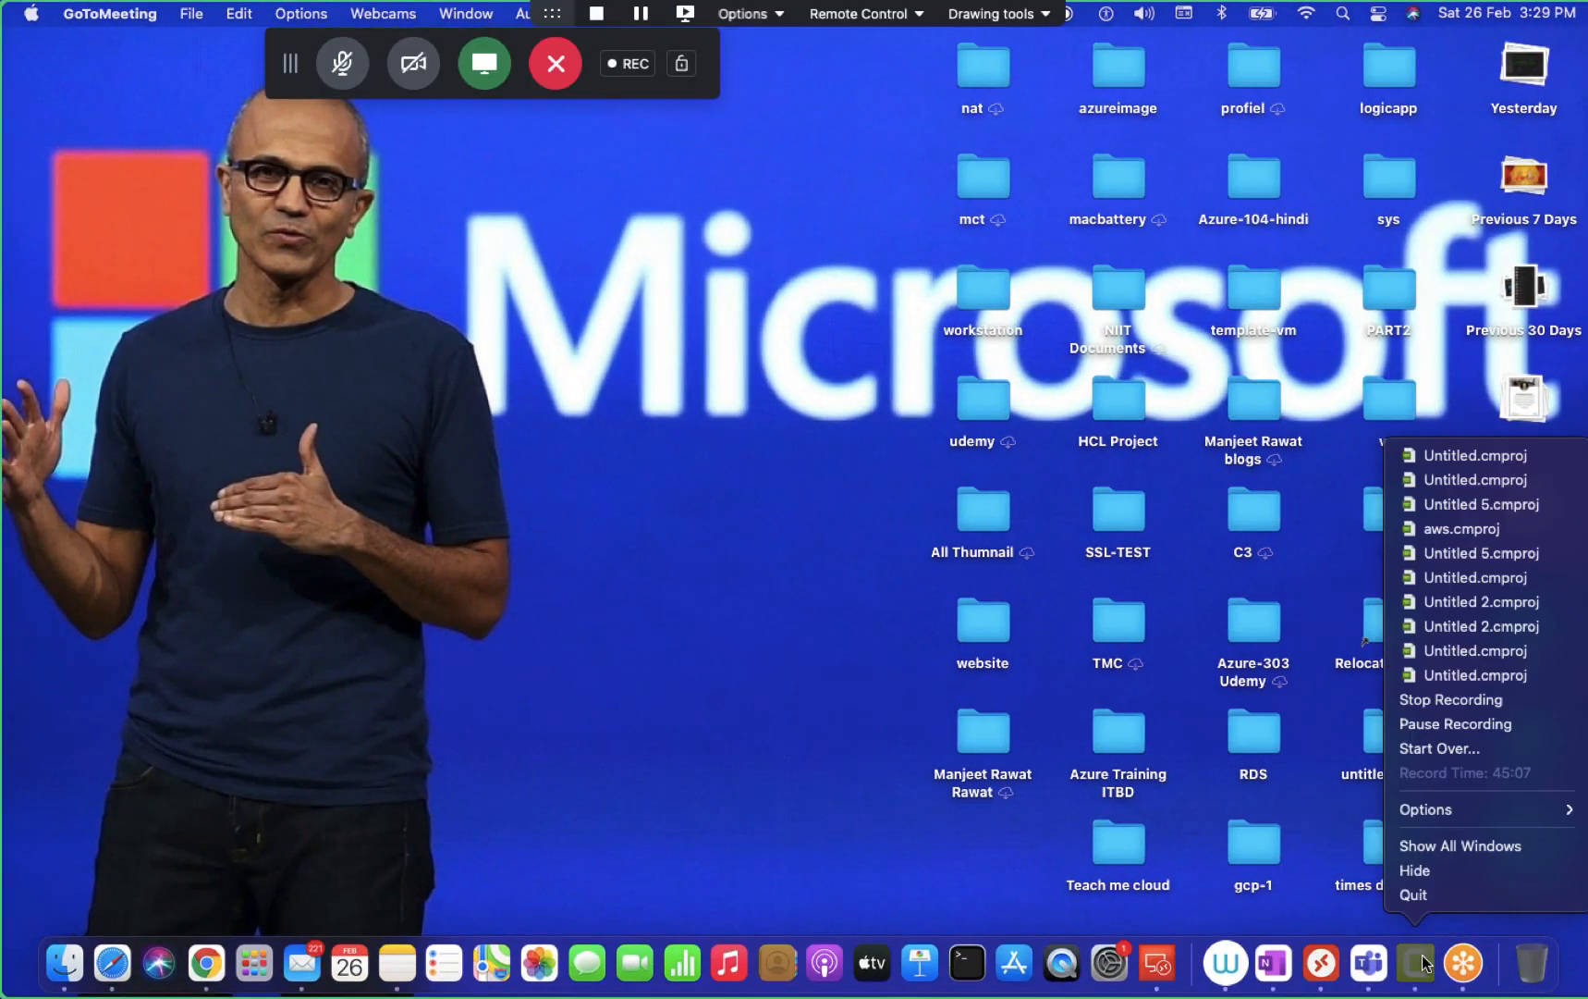
left_click(1428, 723)
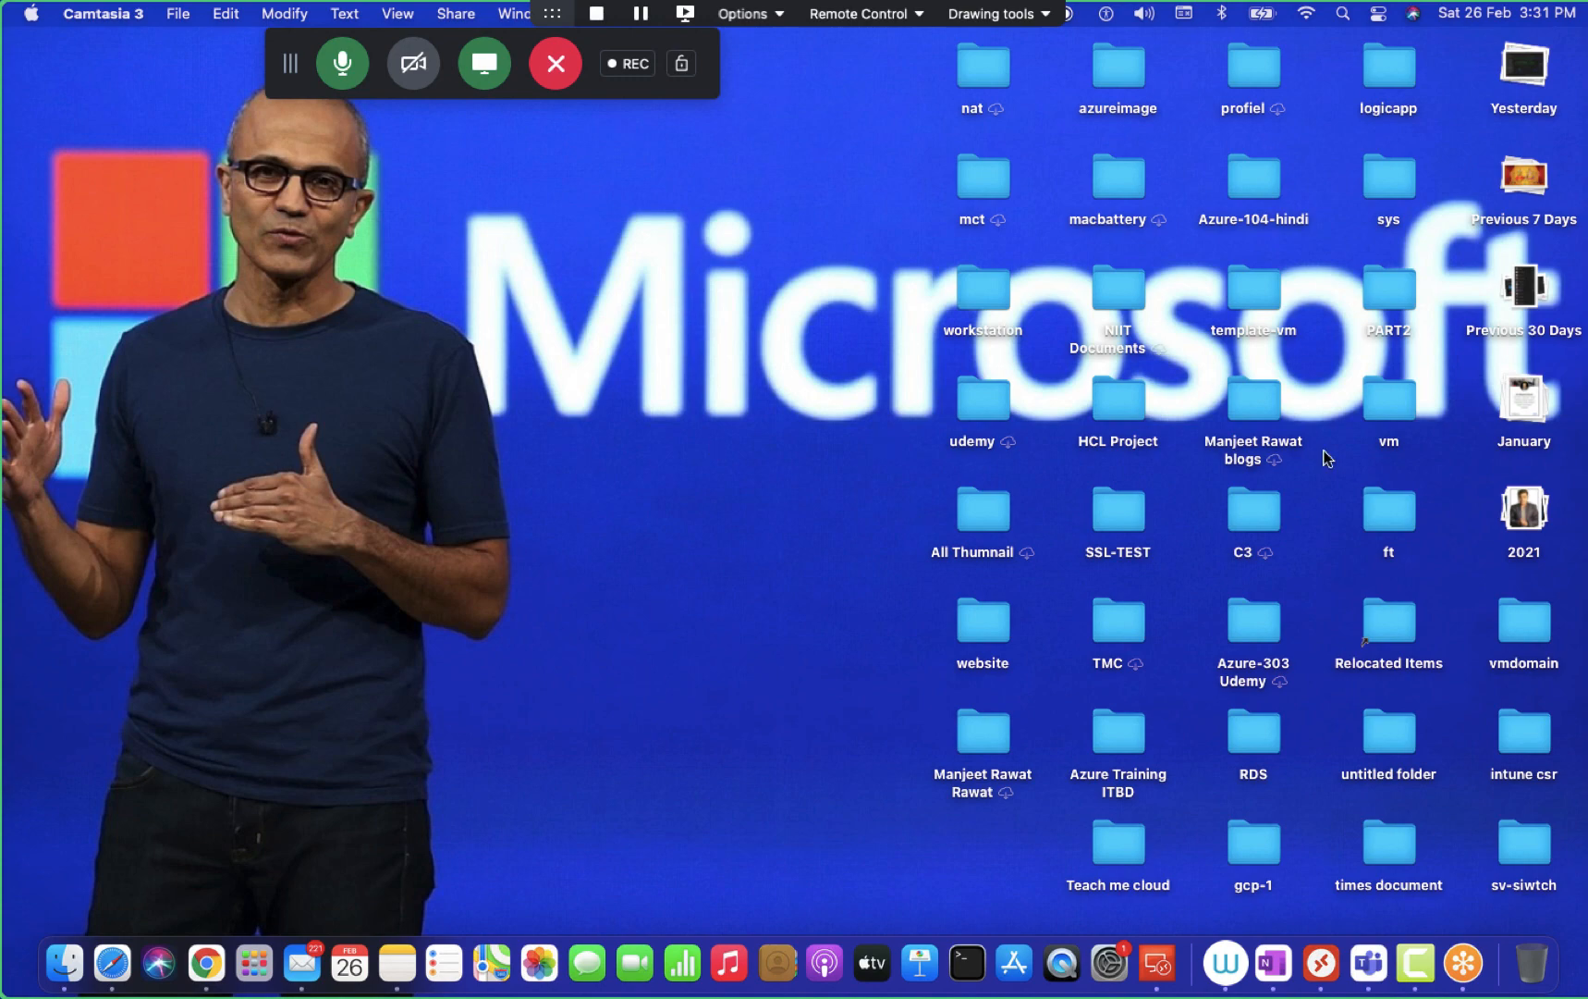
- Switch spaces from the desktop to the ESXi browser and on to the Windows server VM
key("ctrl+Right")
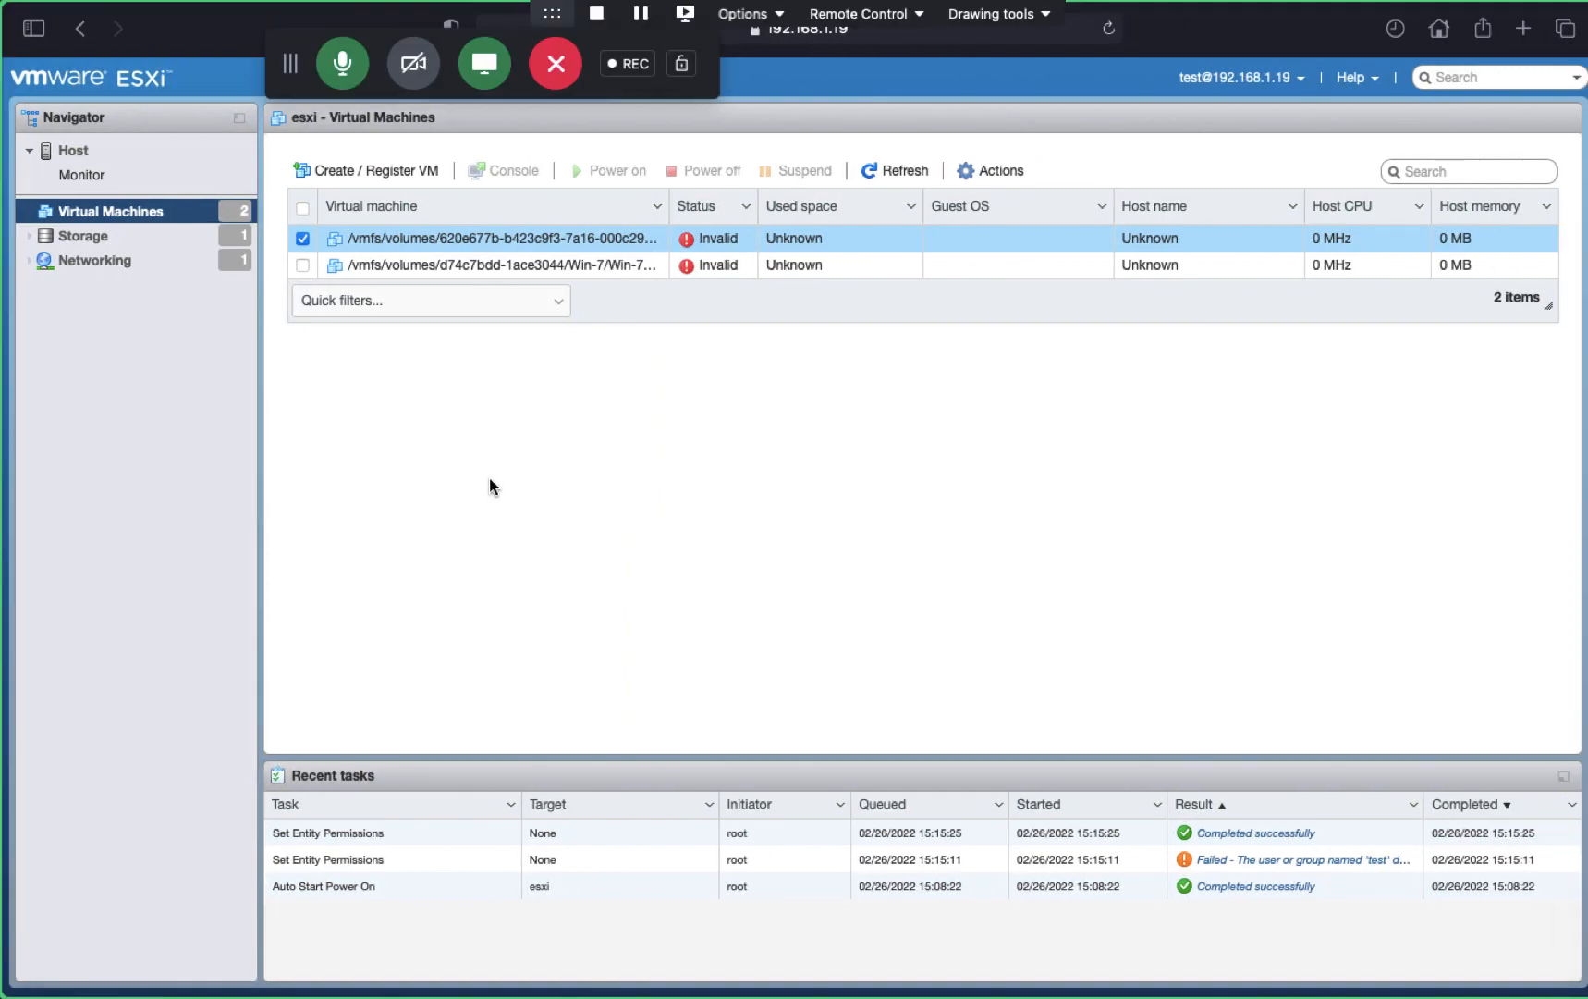
key("ctrl+Right")
key("ctrl+Right")
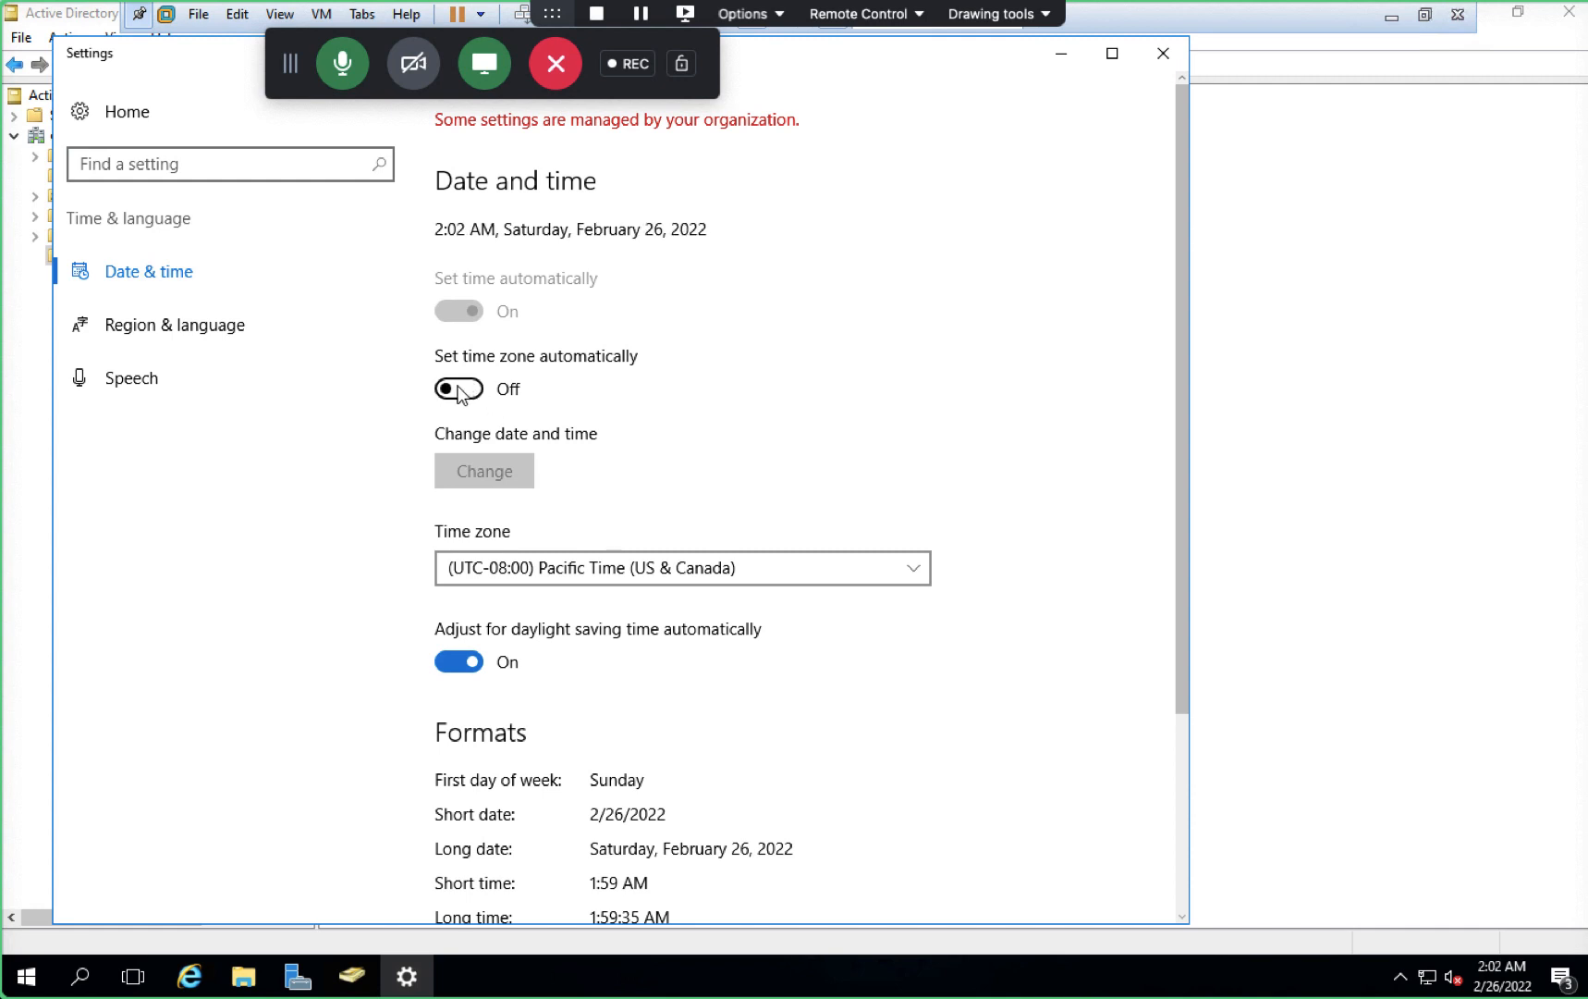
- Set the server's time zone to (UTC+05:30) Chennai, Kolkata, Mumbai, New Delhi
left_click(178, 273)
left_click(803, 569)
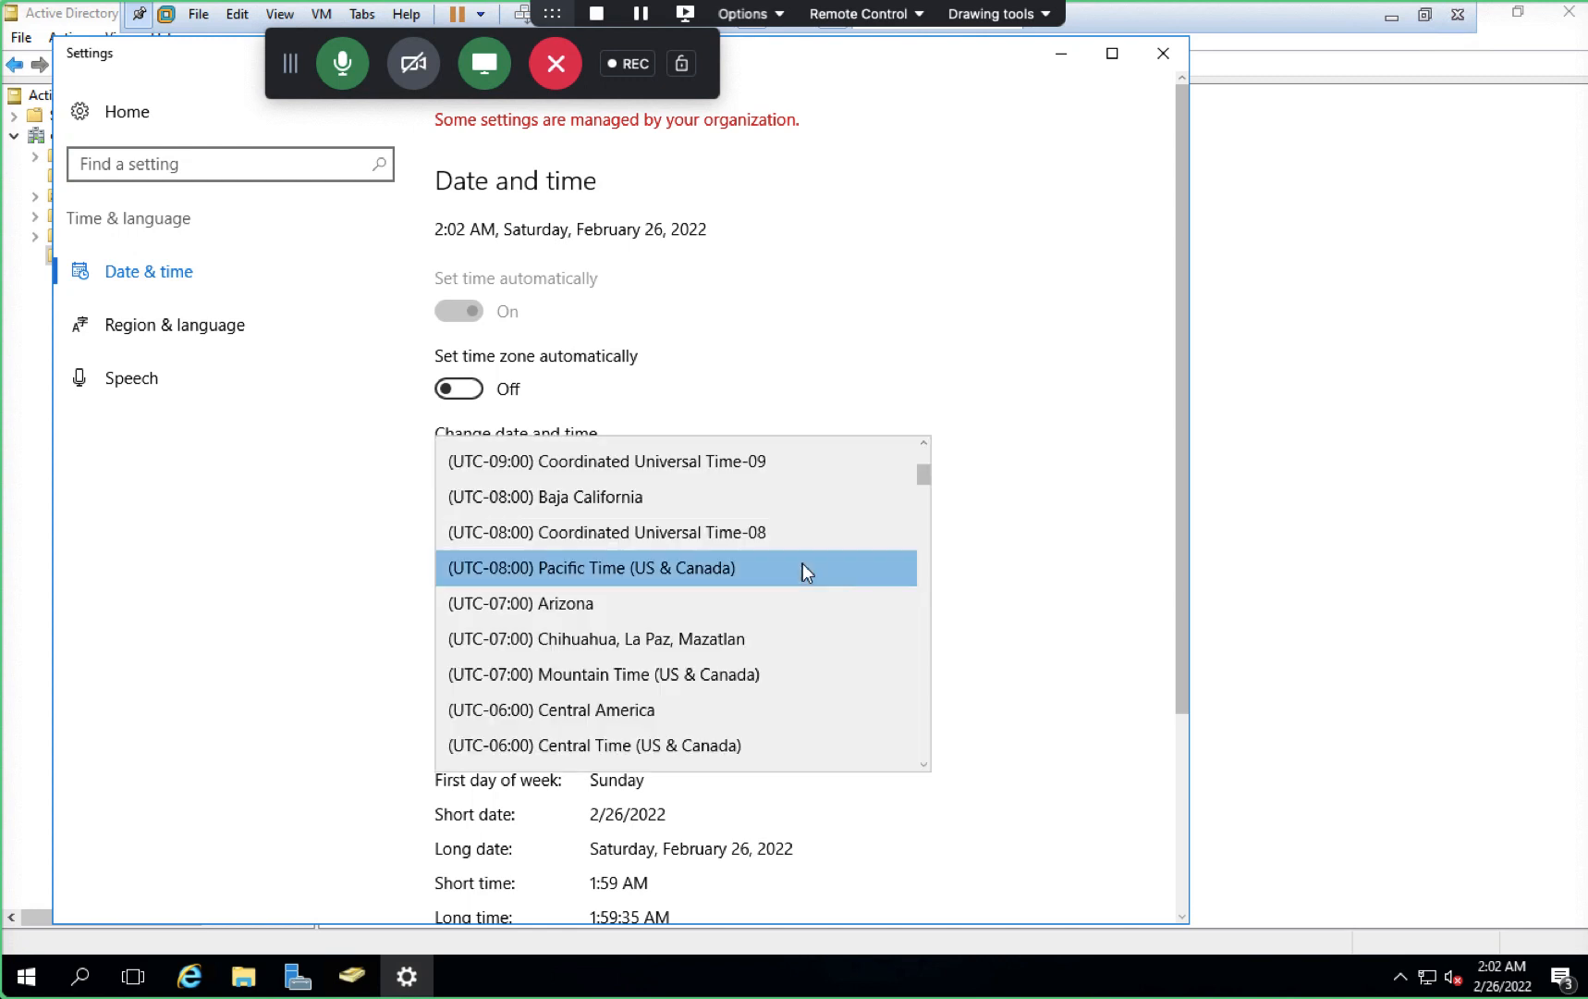
scroll(658, 654, "down", 3)
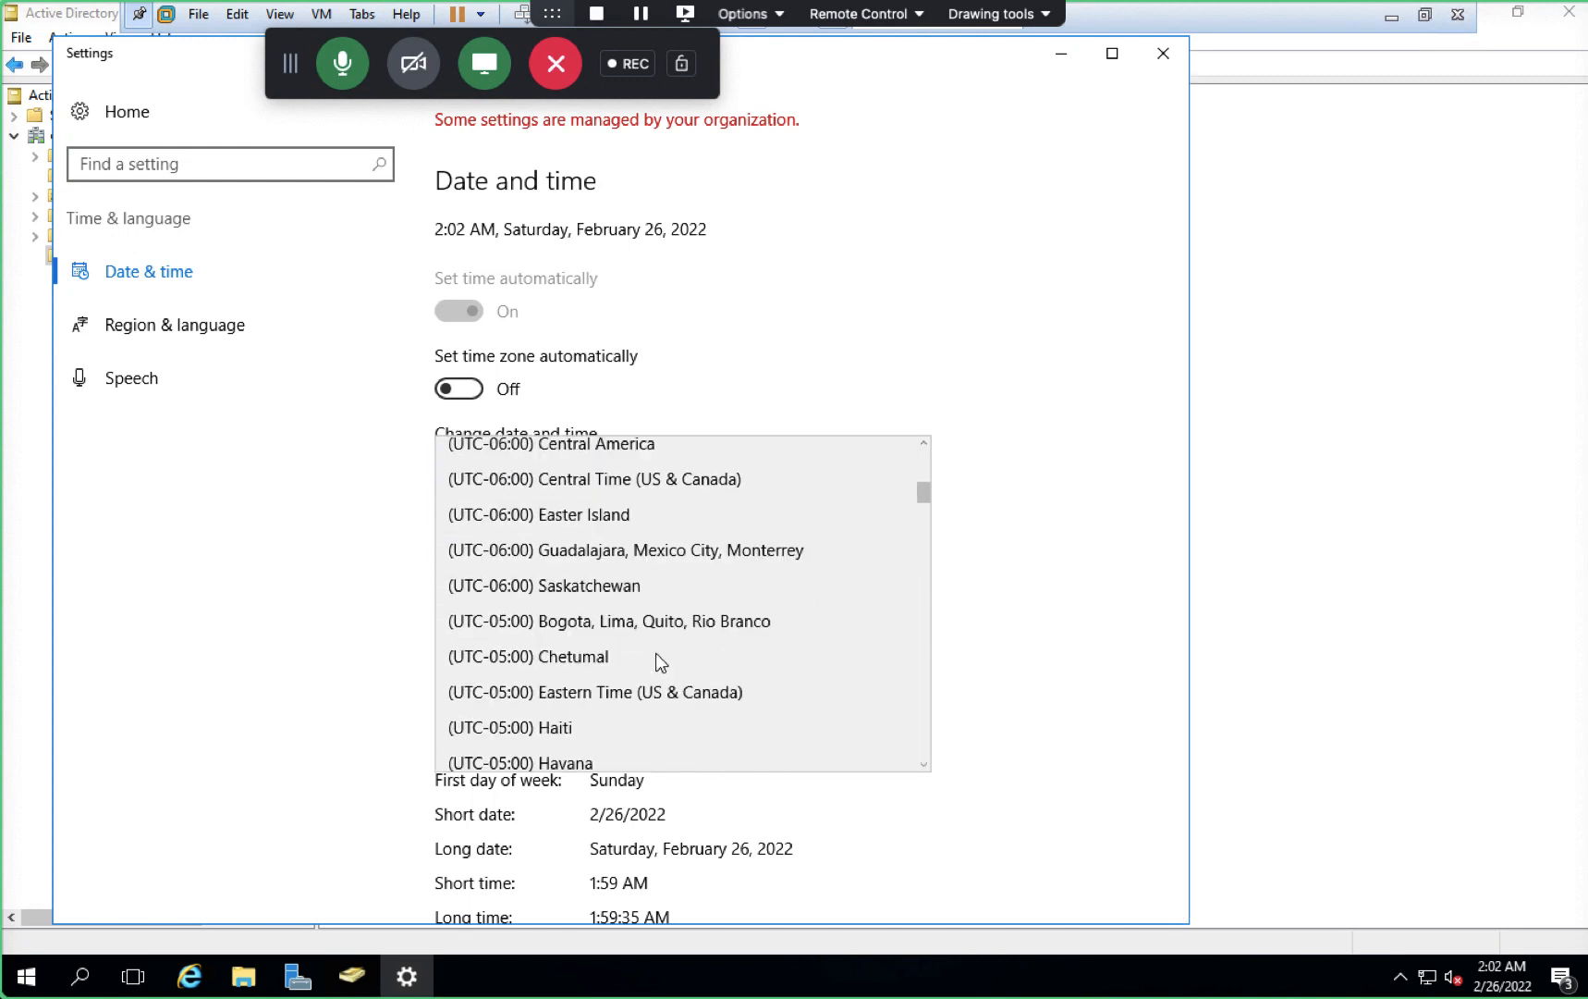
scroll(660, 662, "down", 5)
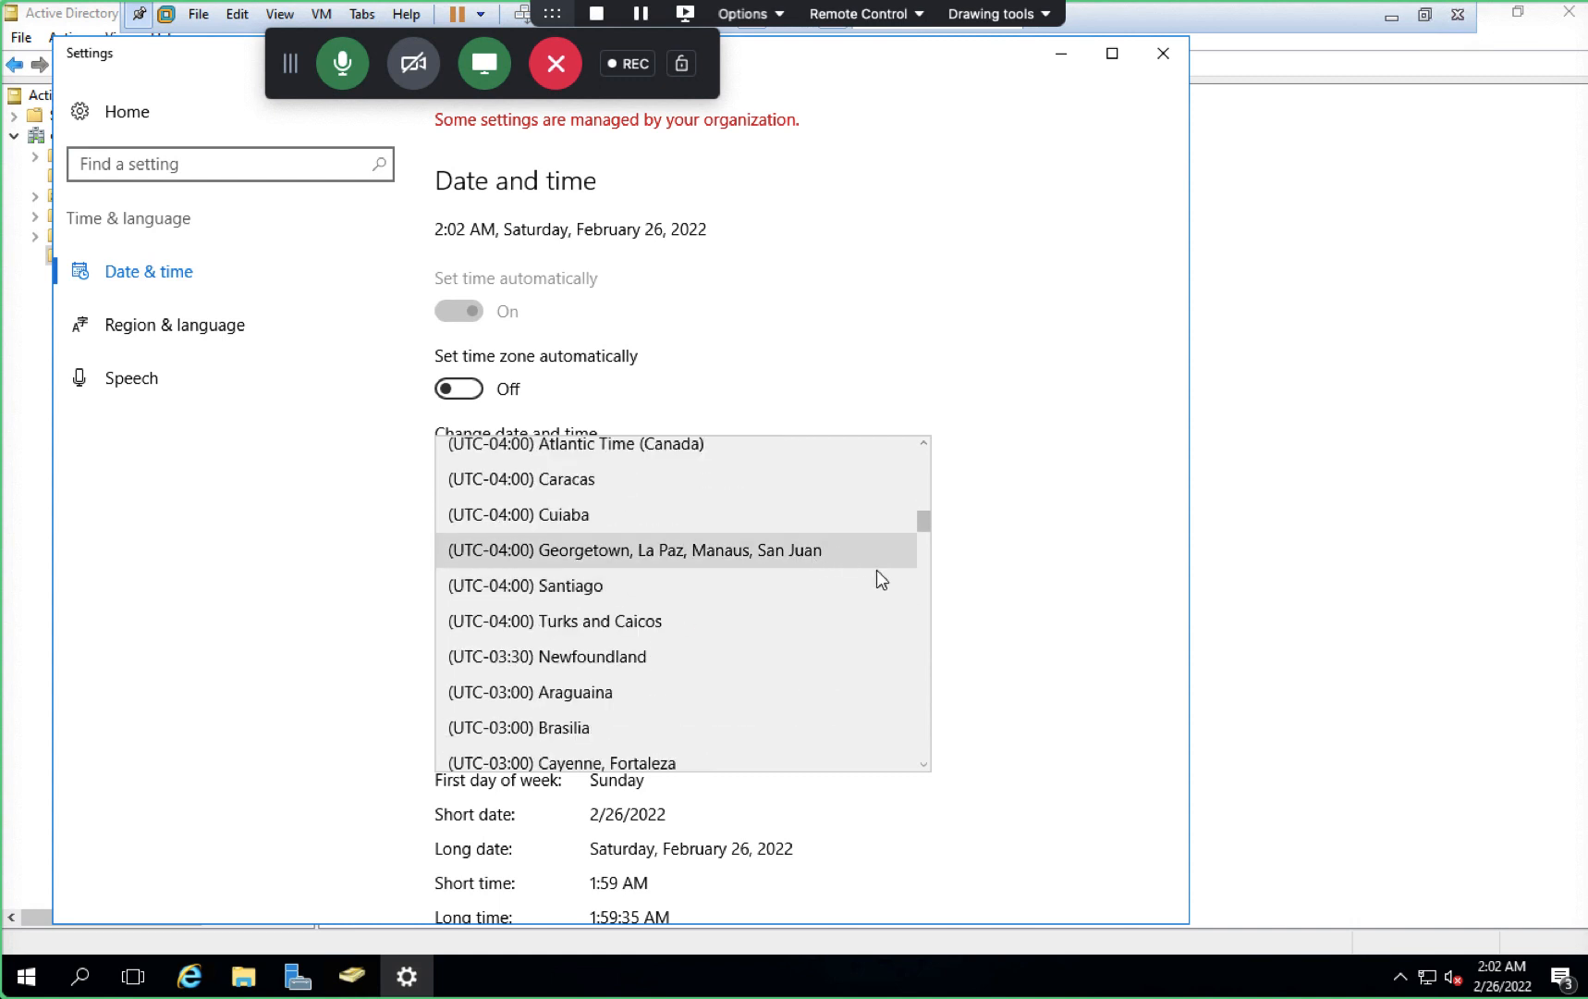
scroll(925, 525, "up", 2)
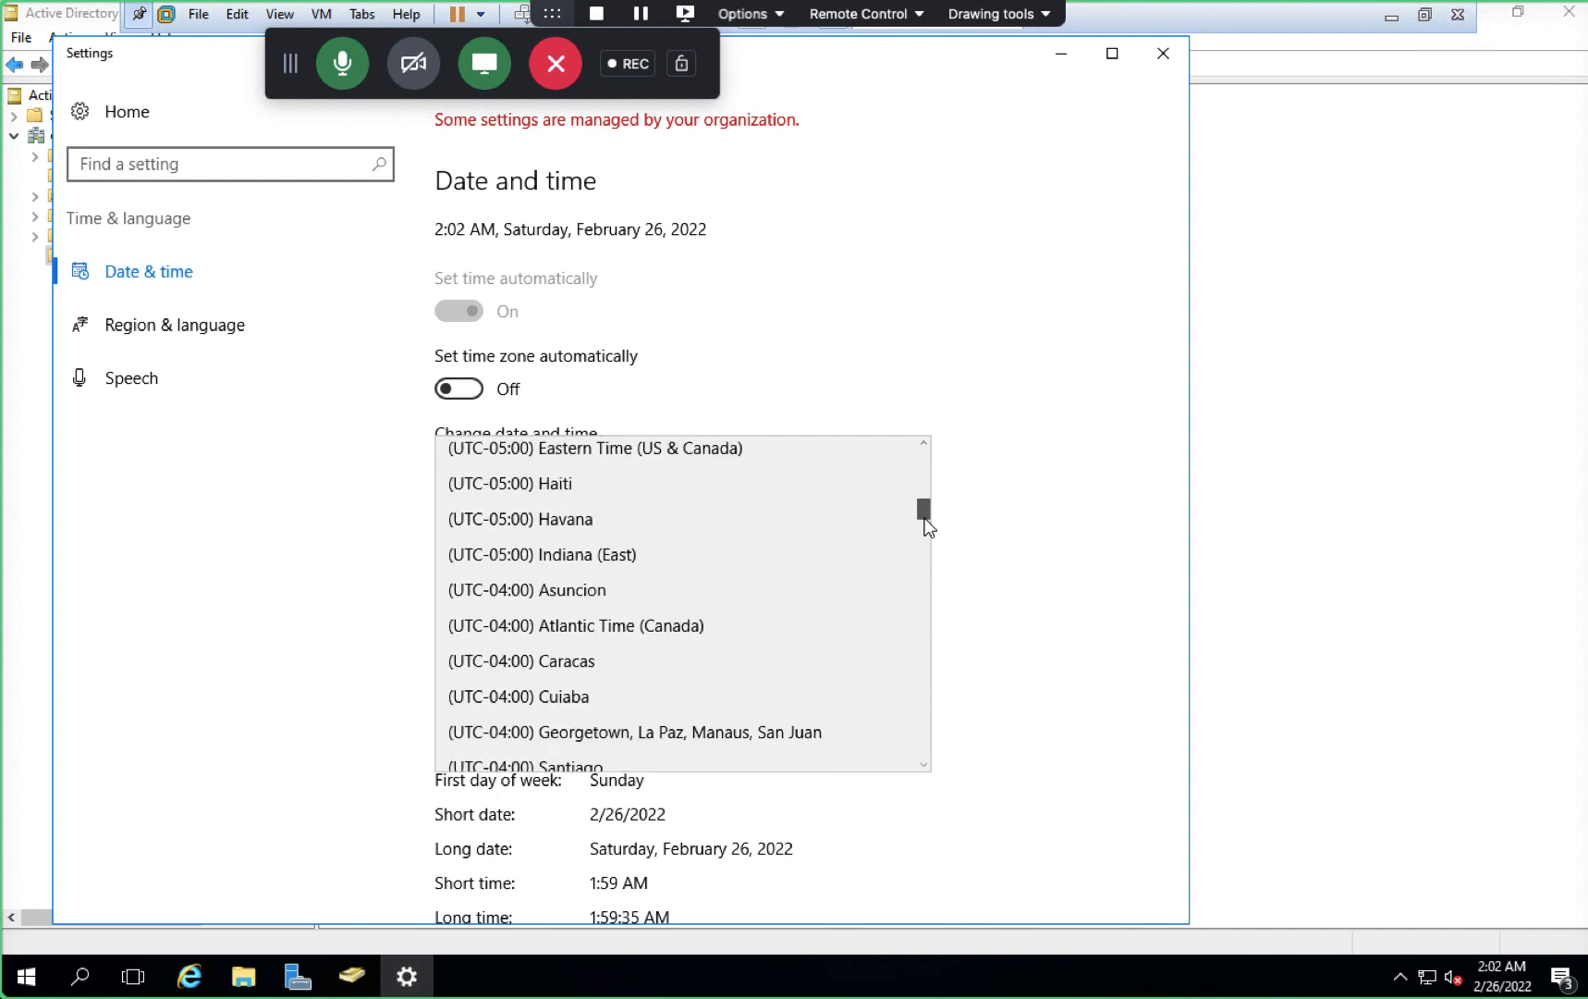
left_click_drag(925, 518, 933, 650)
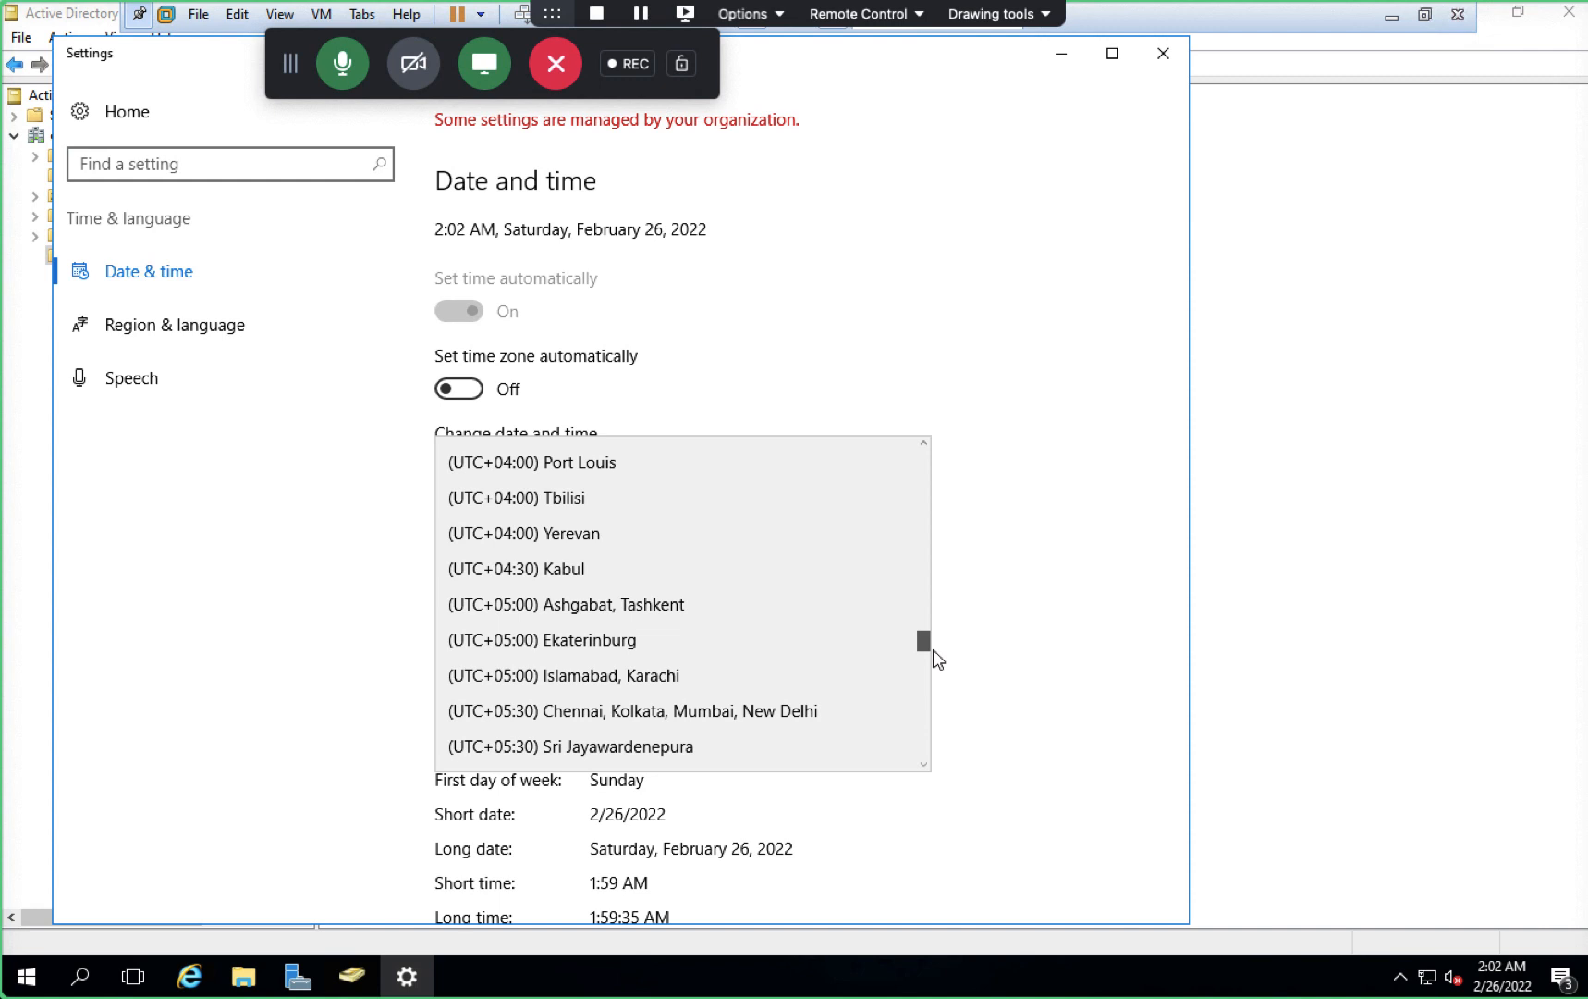
left_click(759, 710)
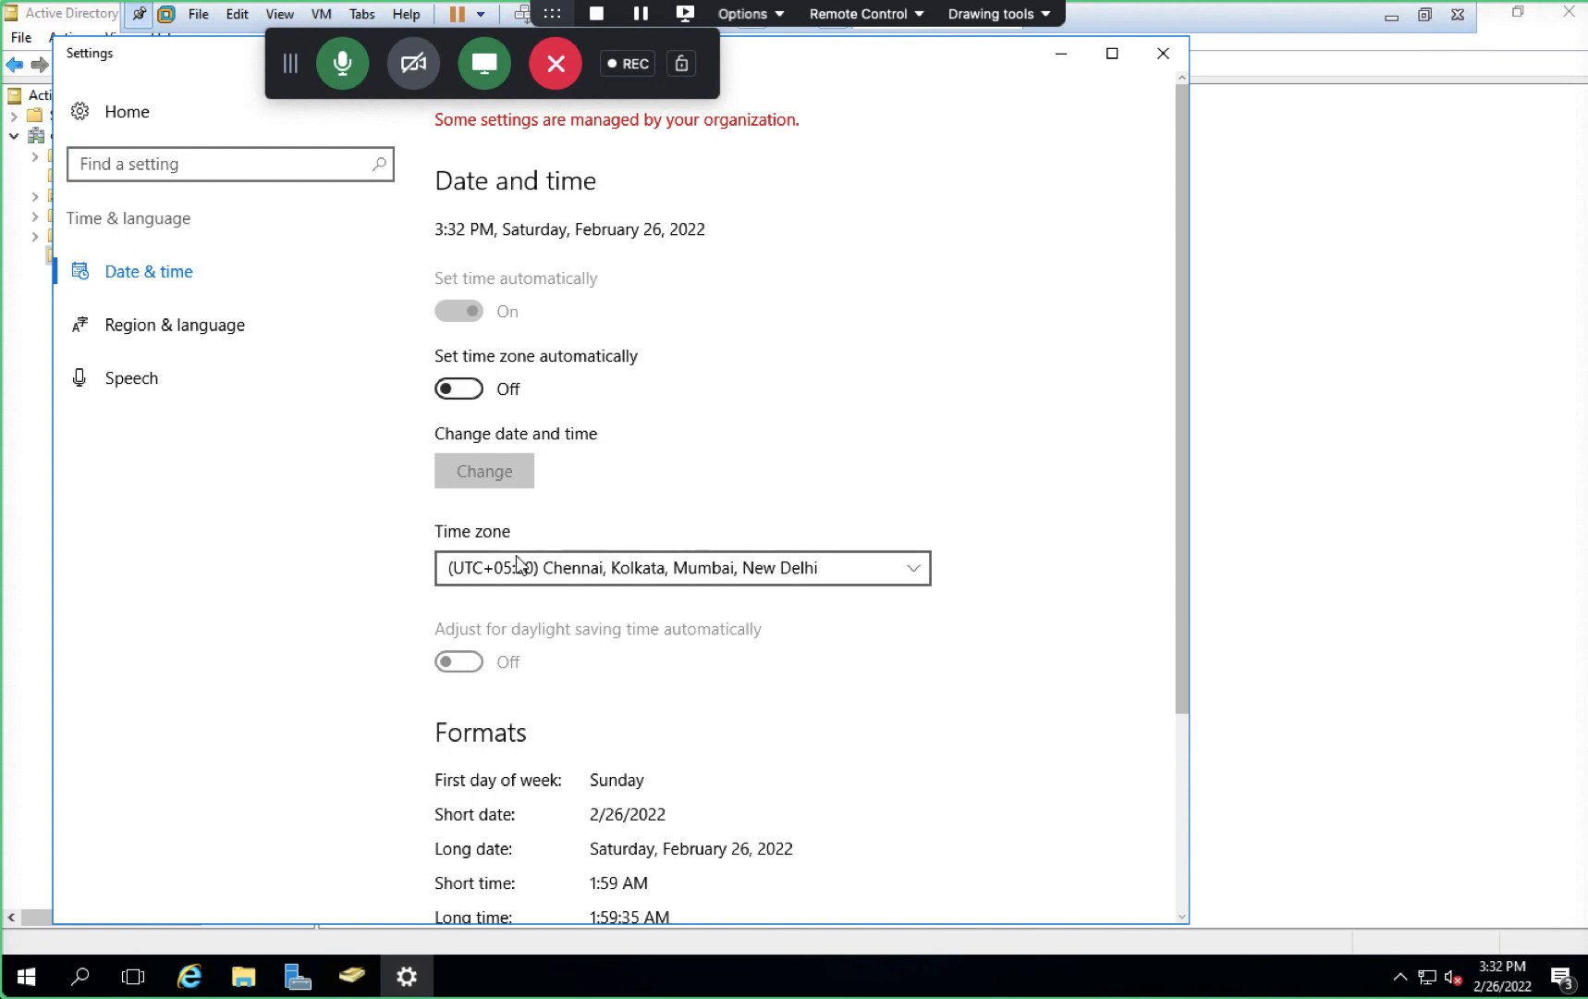
- Make Saturday the first day of the week in date formats, then close Settings
scroll(516, 555, "down", 2)
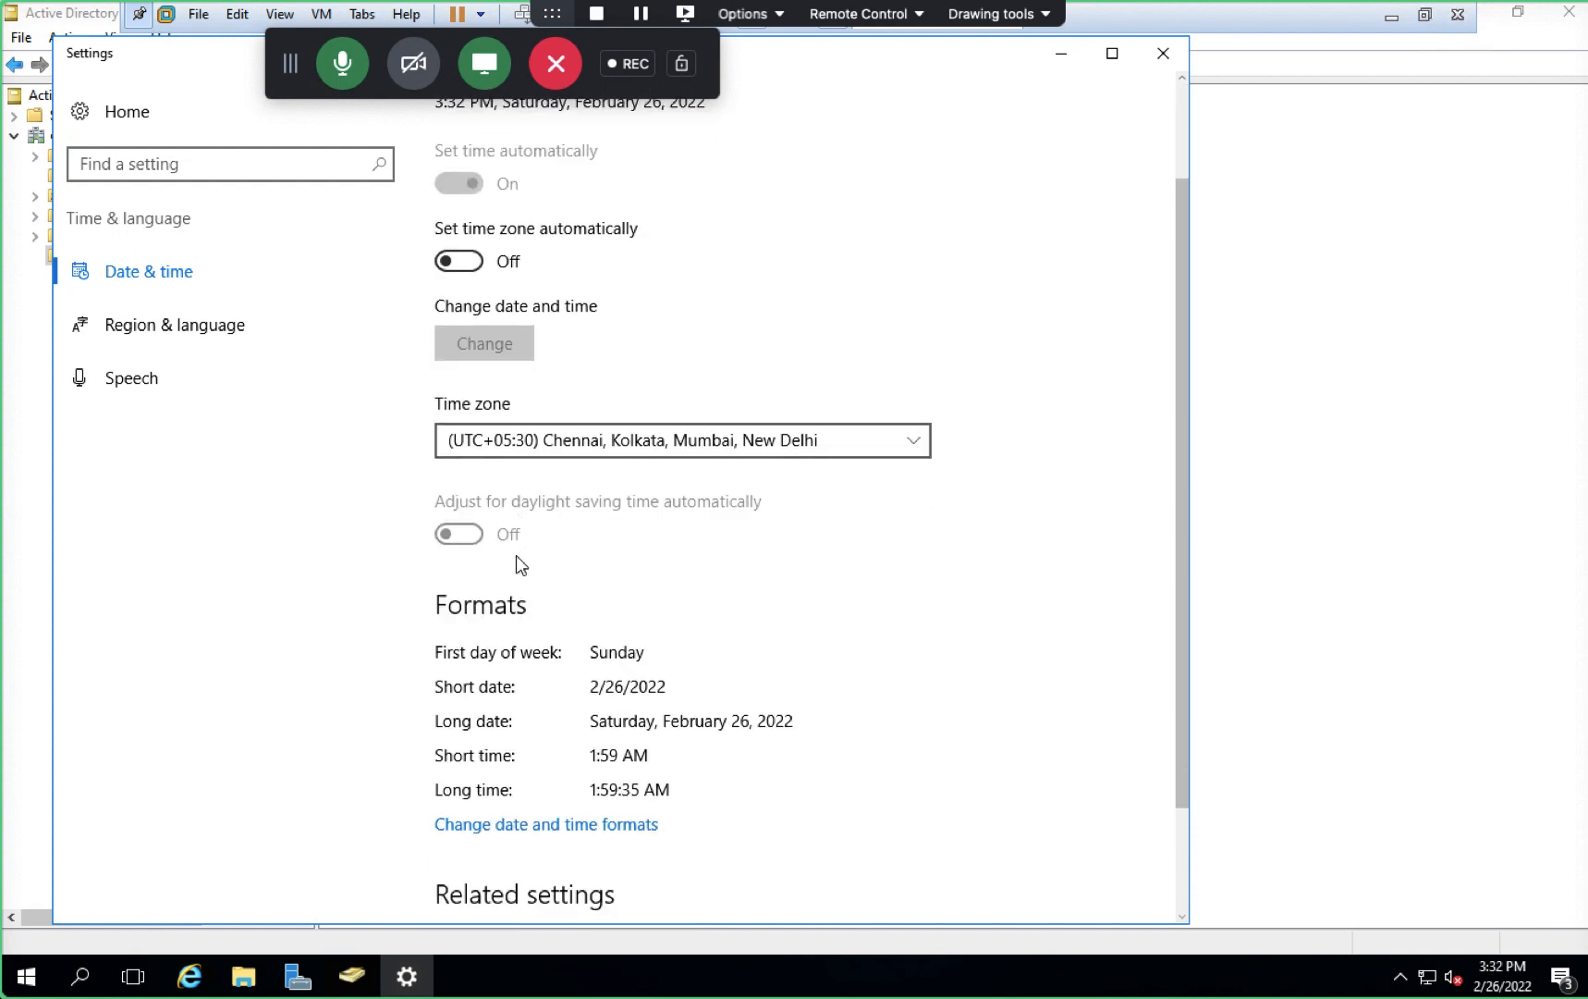
left_click(565, 823)
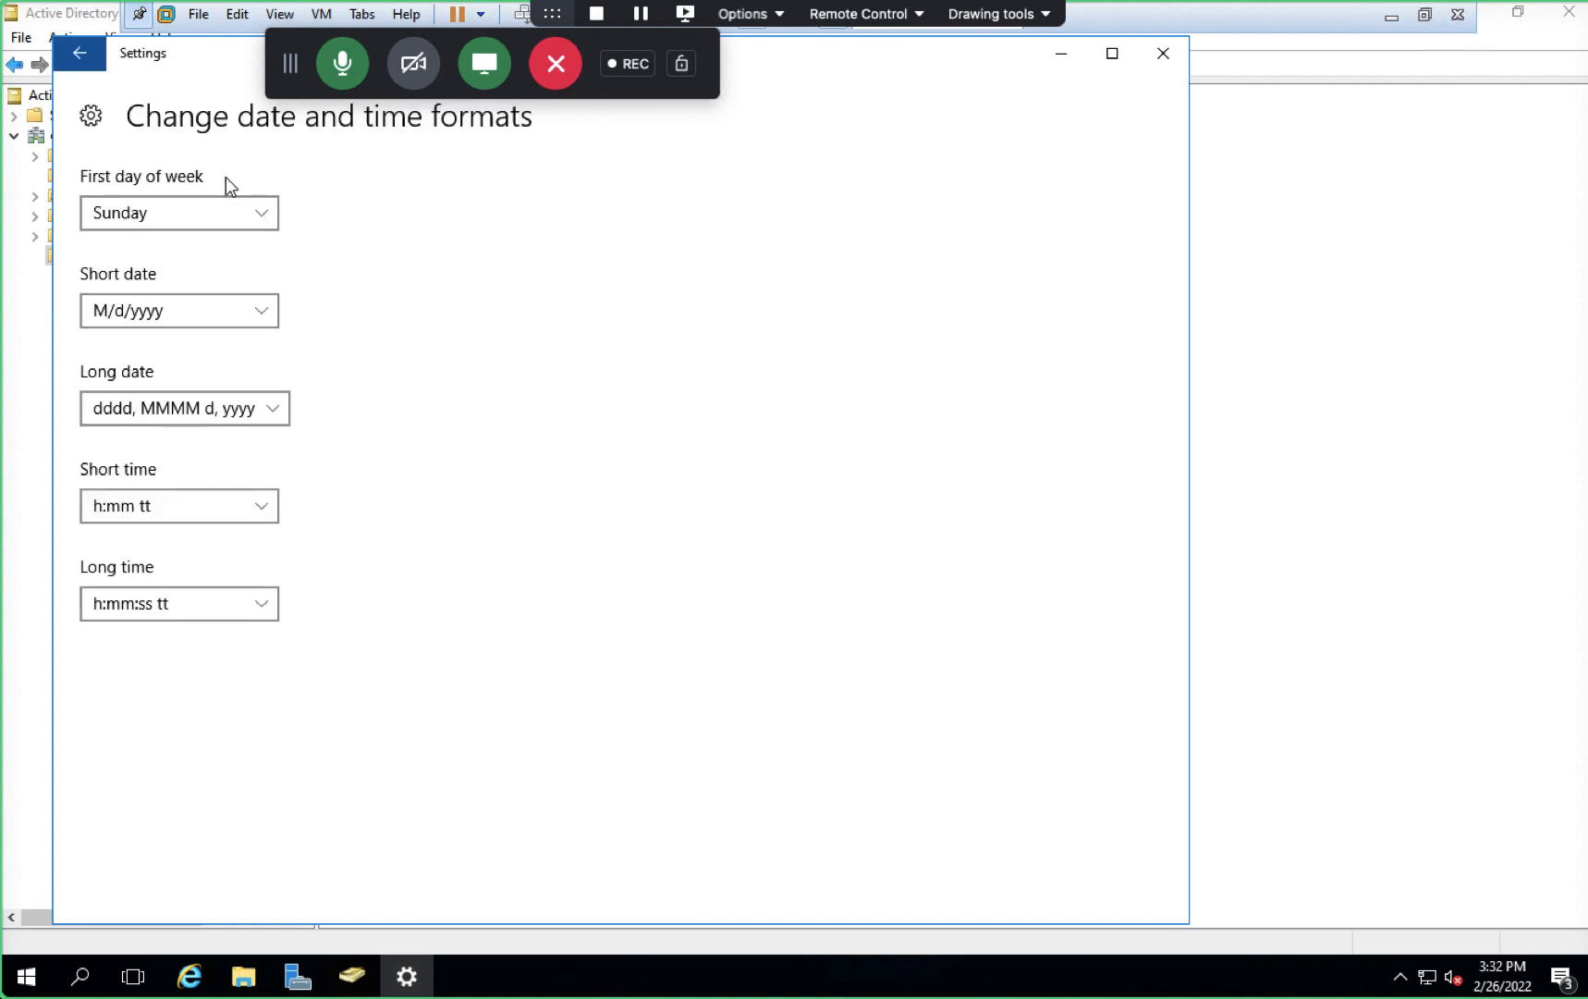
left_click(220, 223)
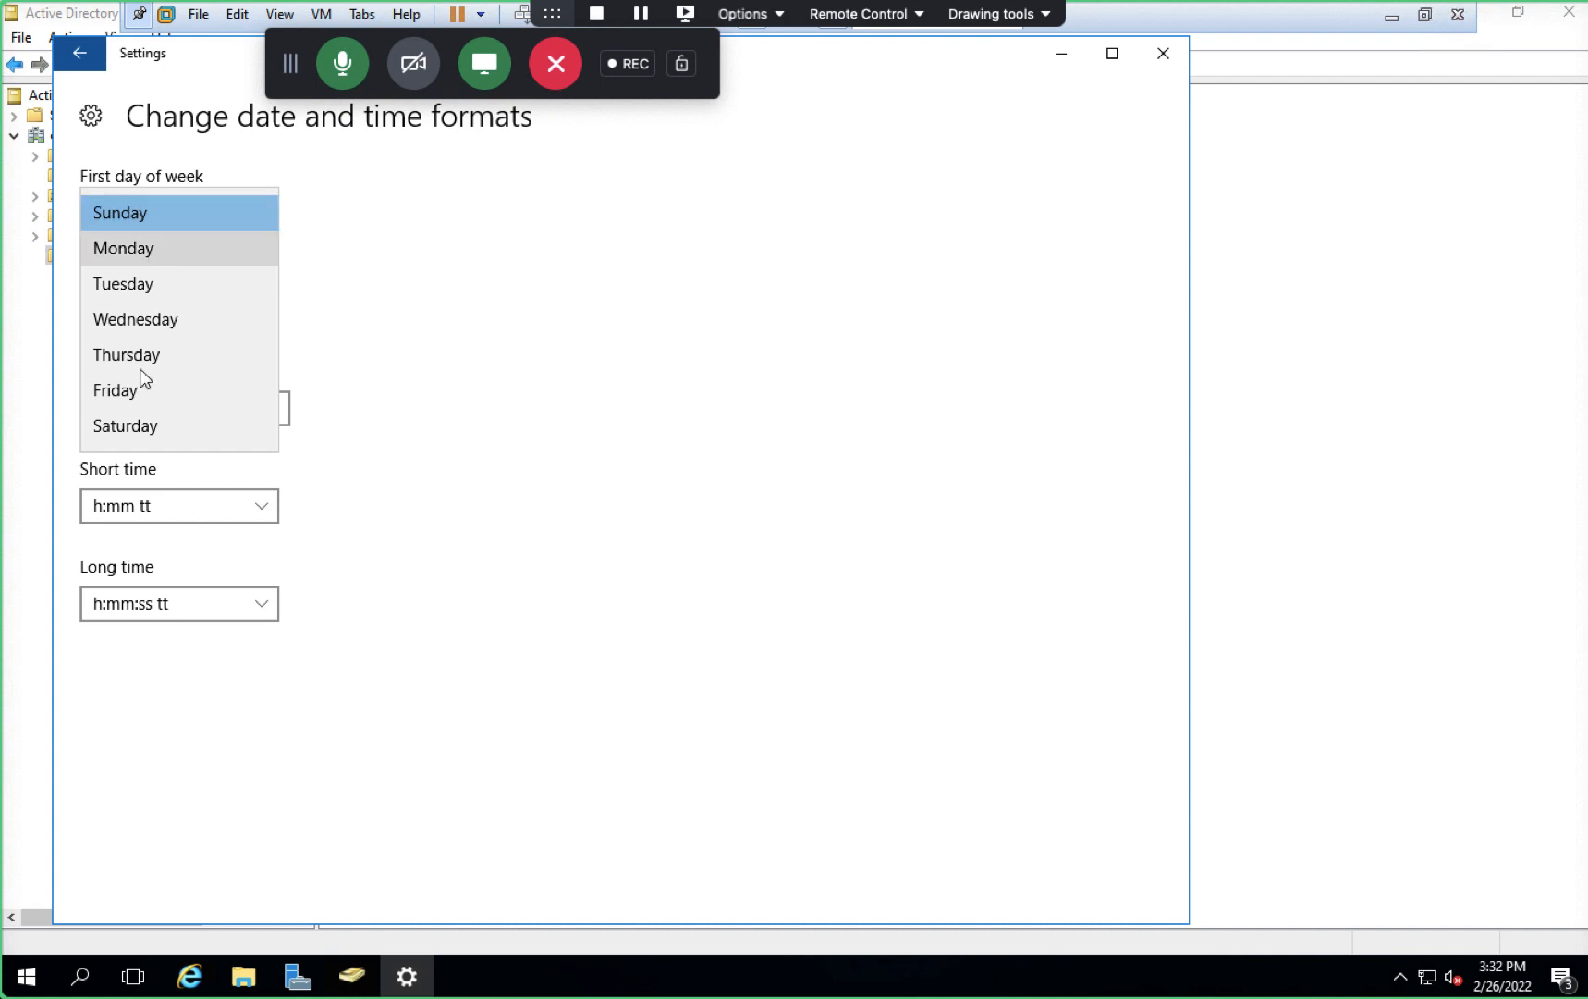
left_click(132, 423)
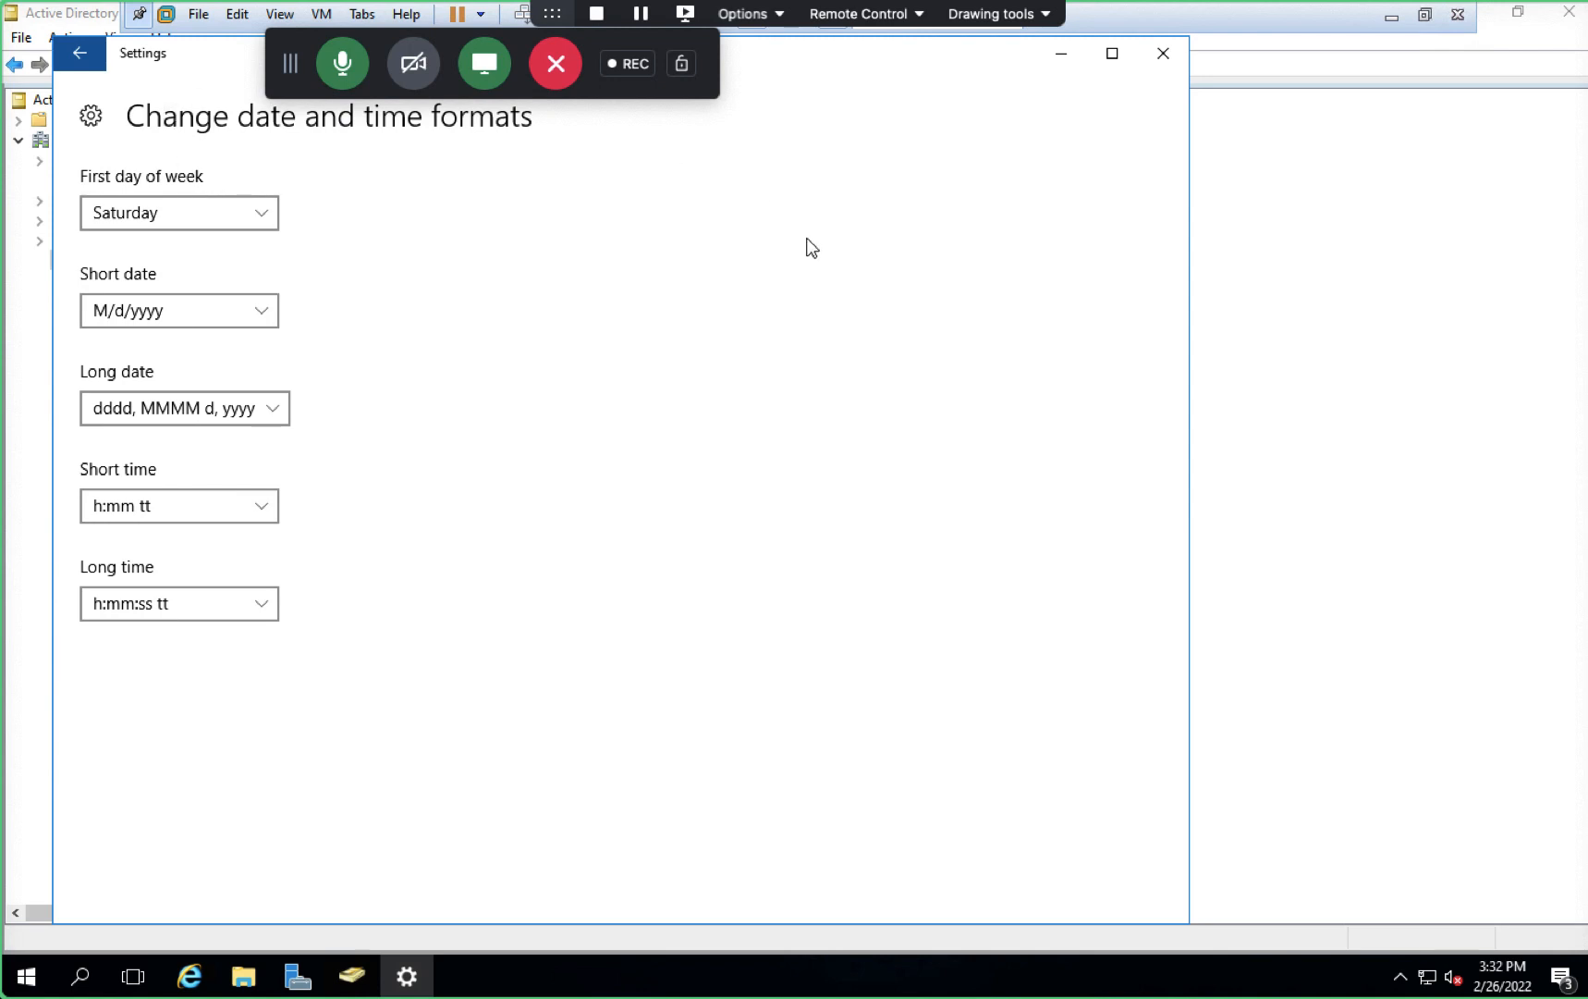
left_click(1161, 53)
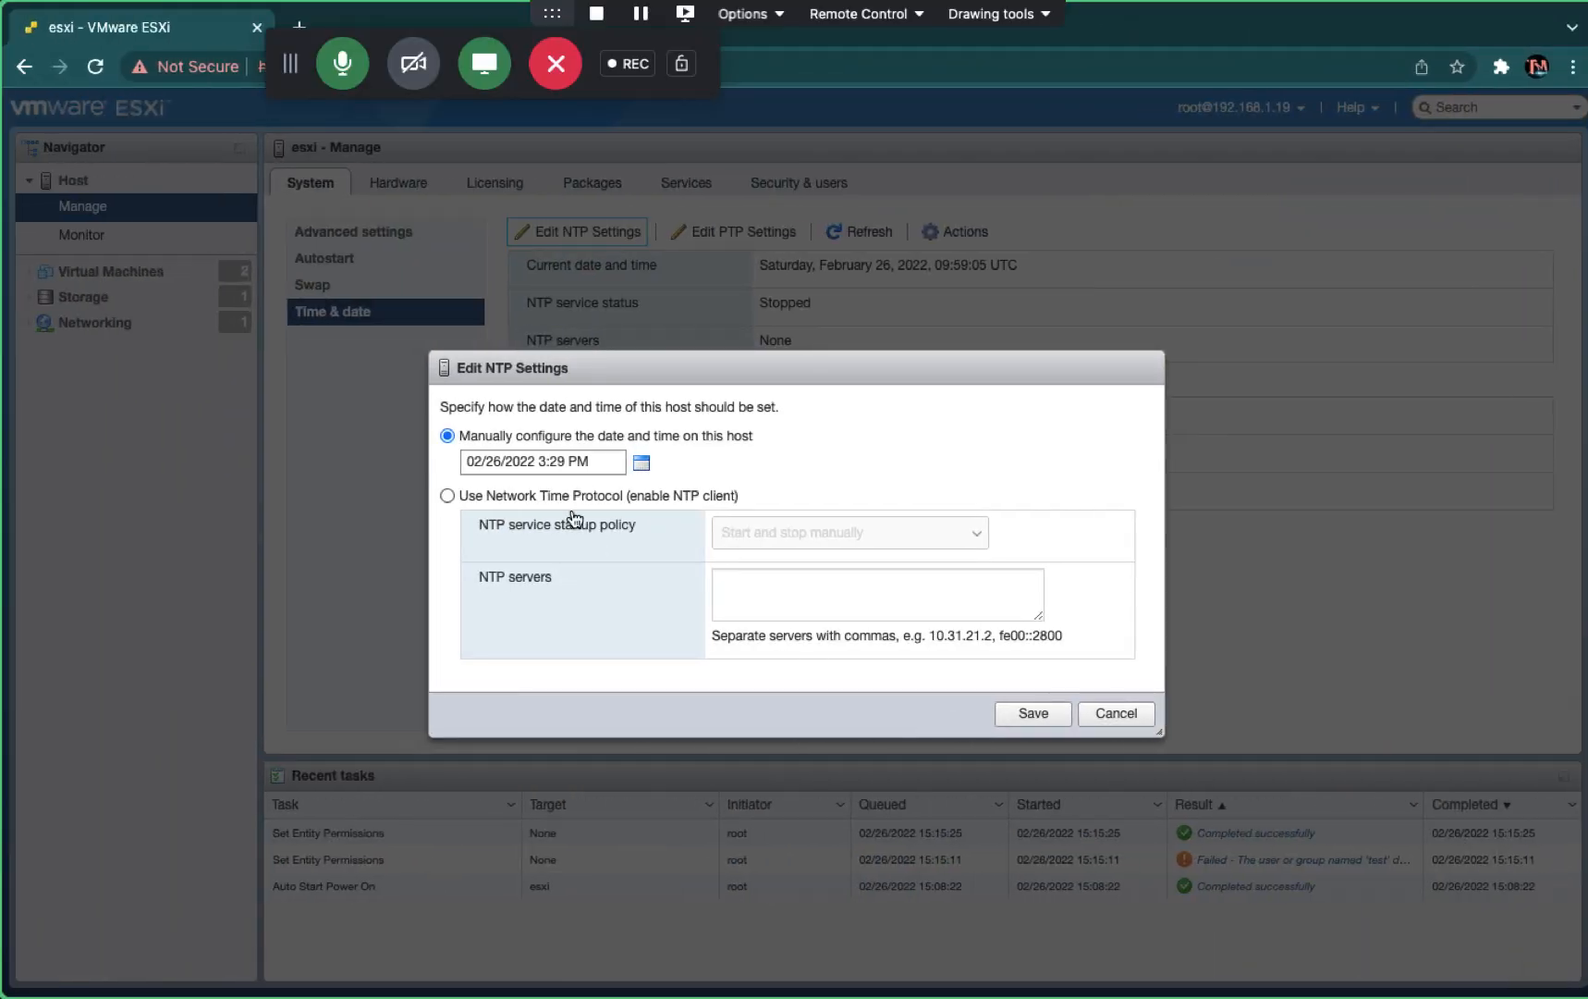
- Switch the host to Network Time Protocol with server 192.168.1.18 and Start and stop with host policy, then save
left_click(1099, 720)
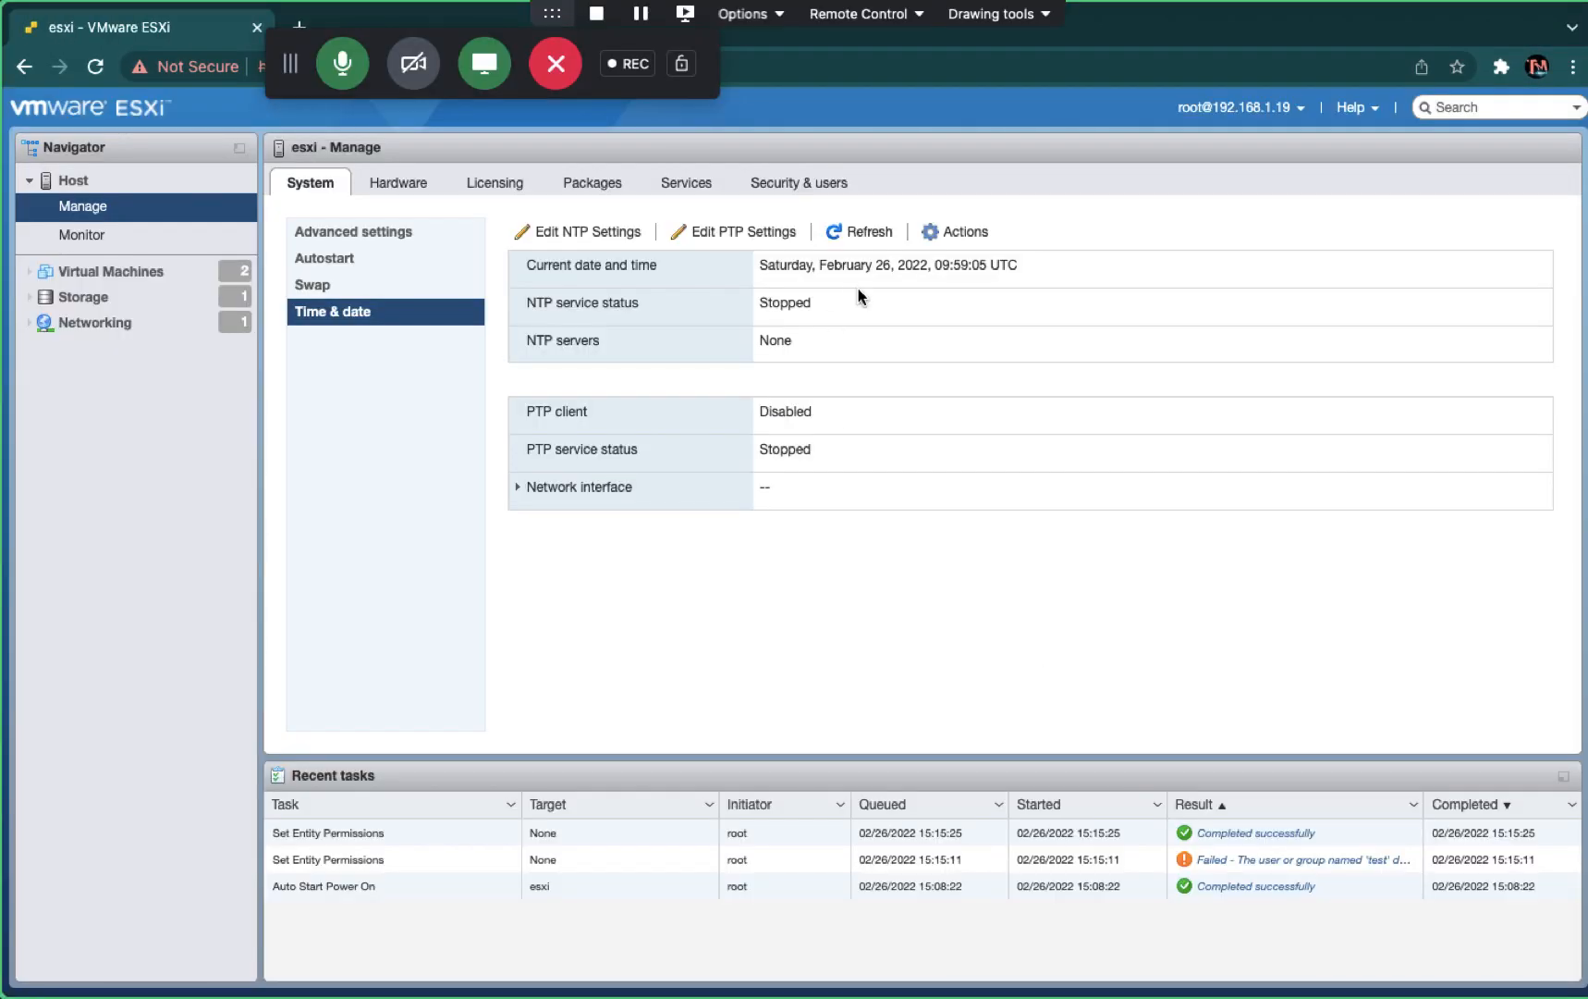
left_click(598, 230)
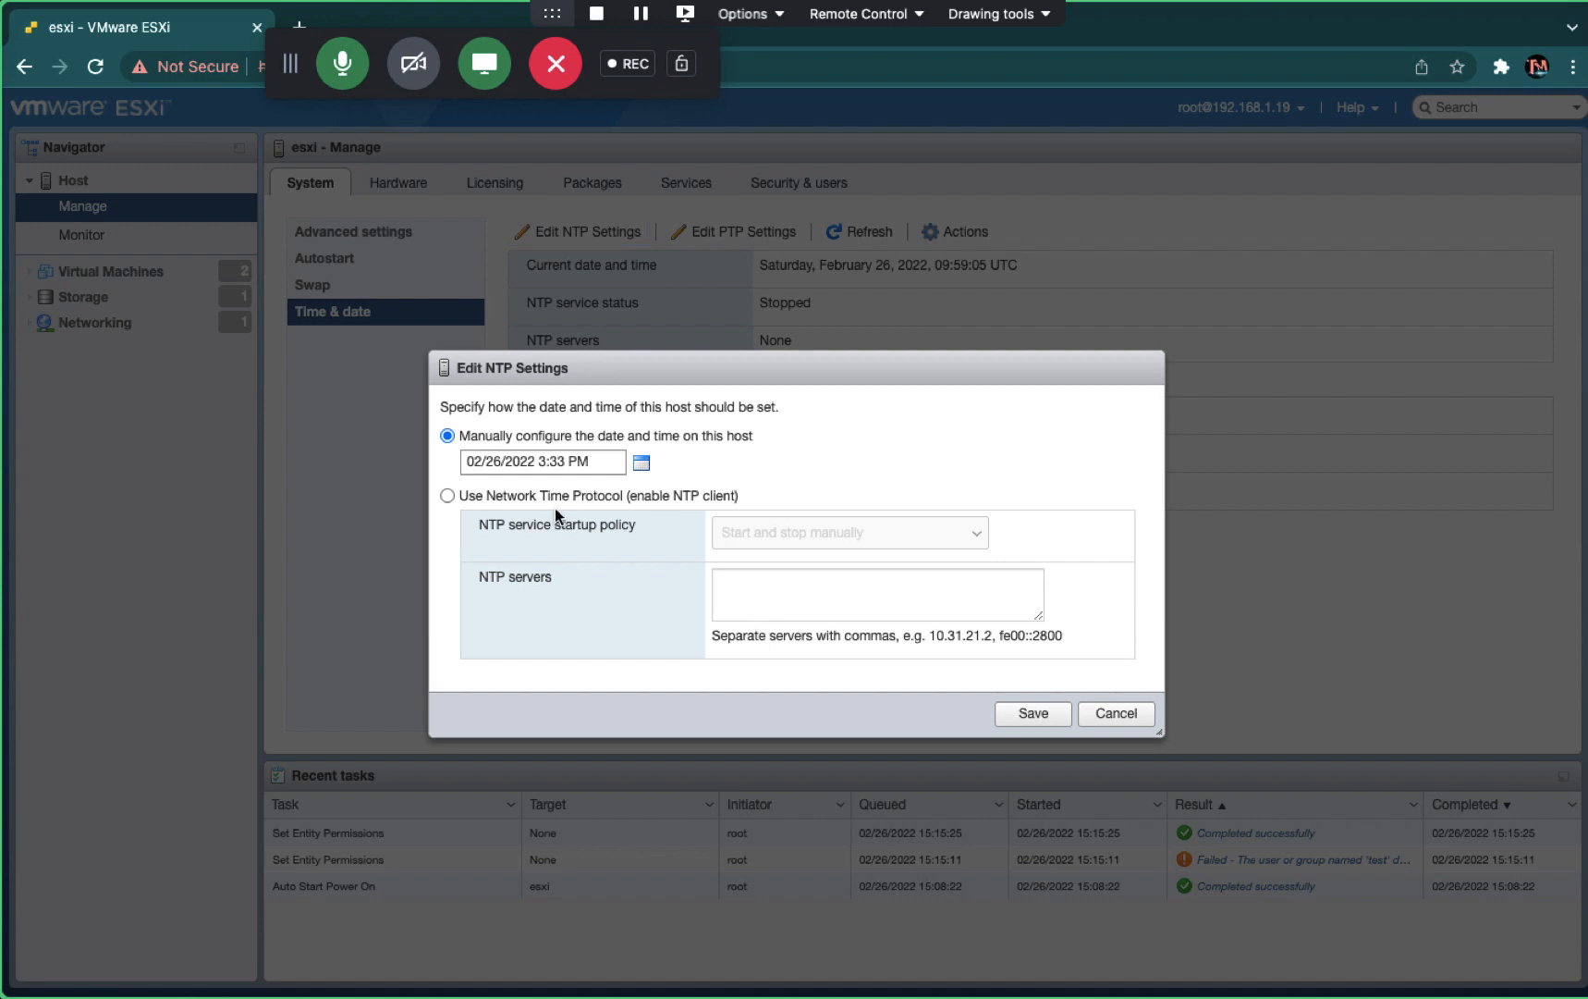
left_click(493, 500)
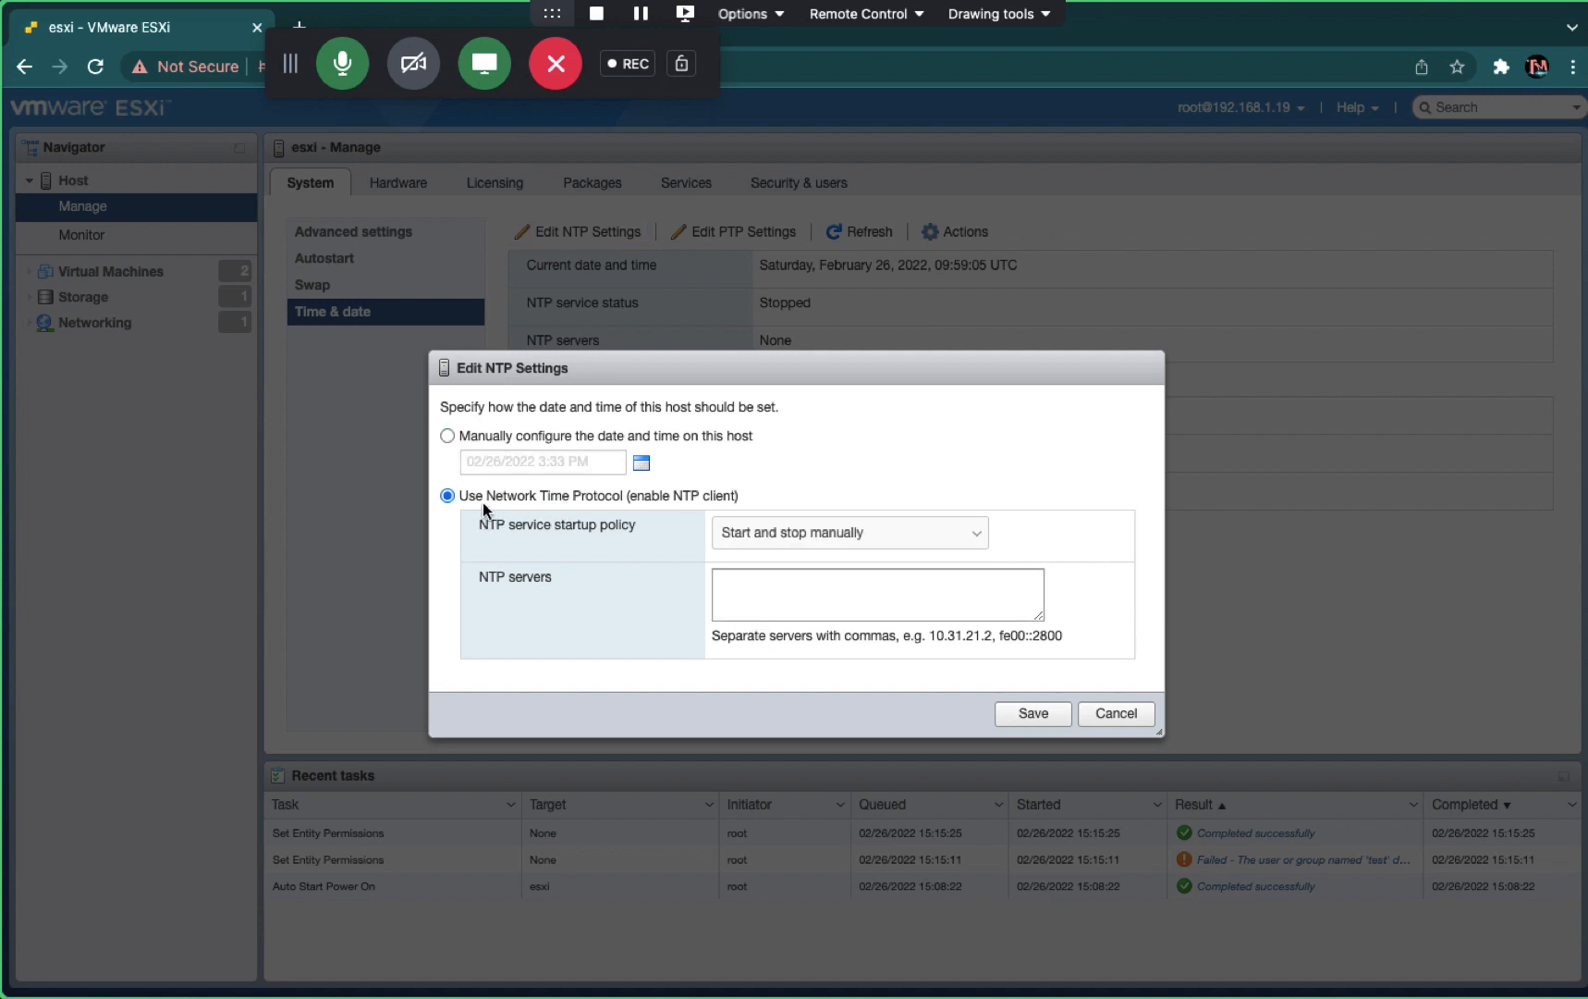
left_click(896, 536)
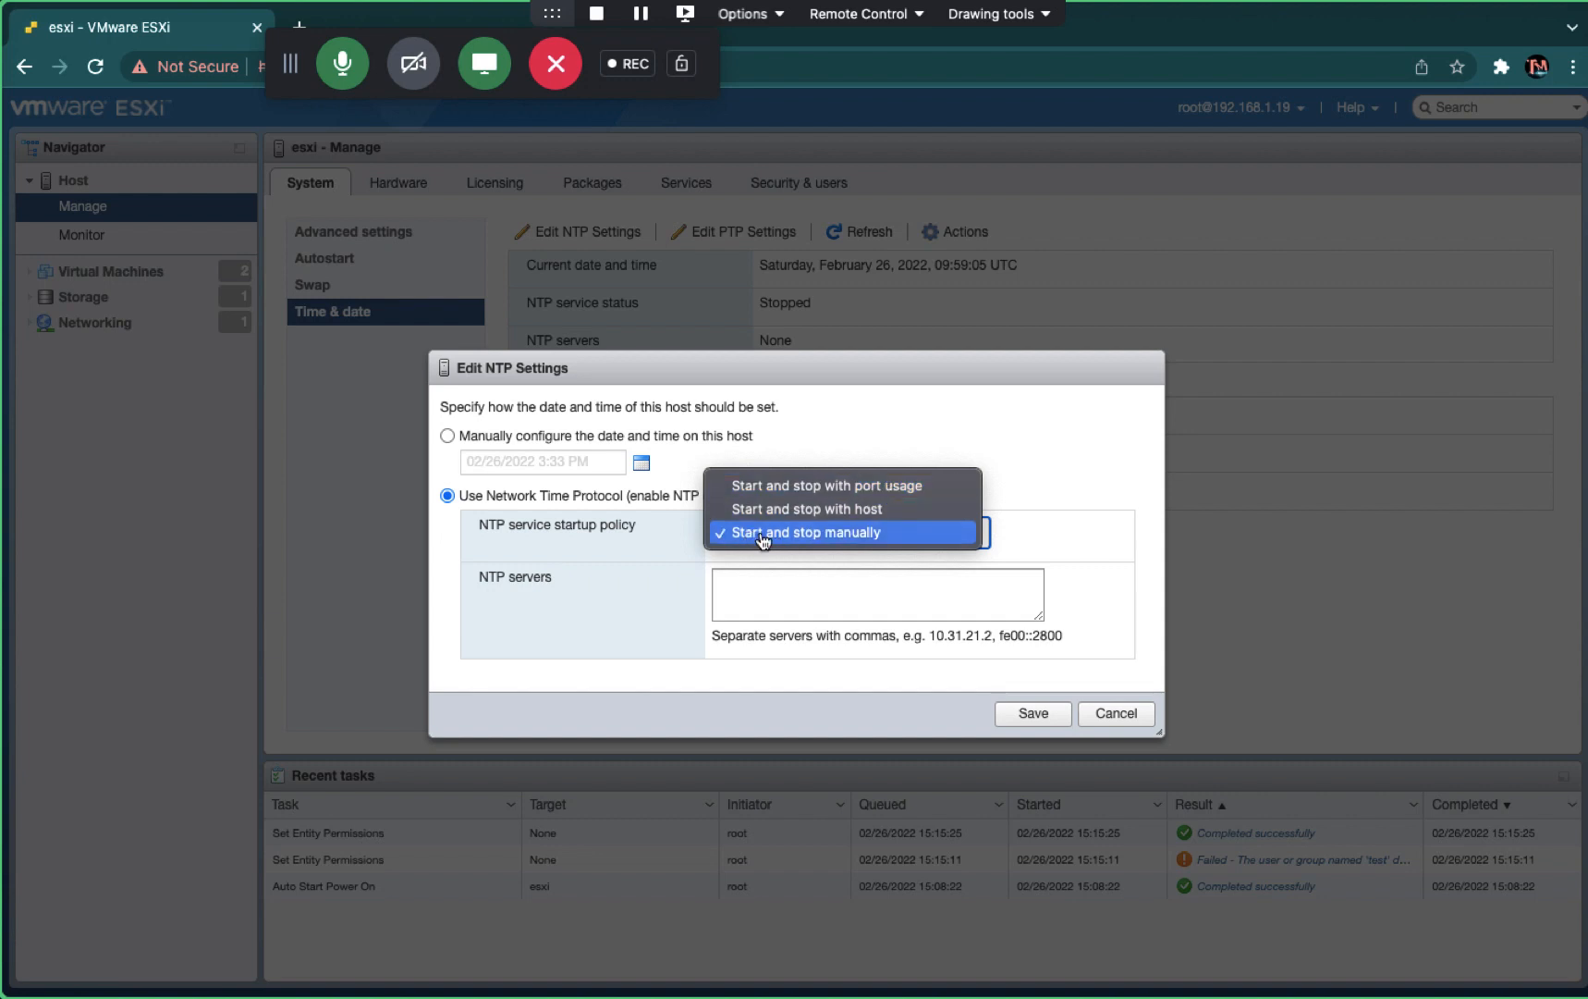
left_click(842, 512)
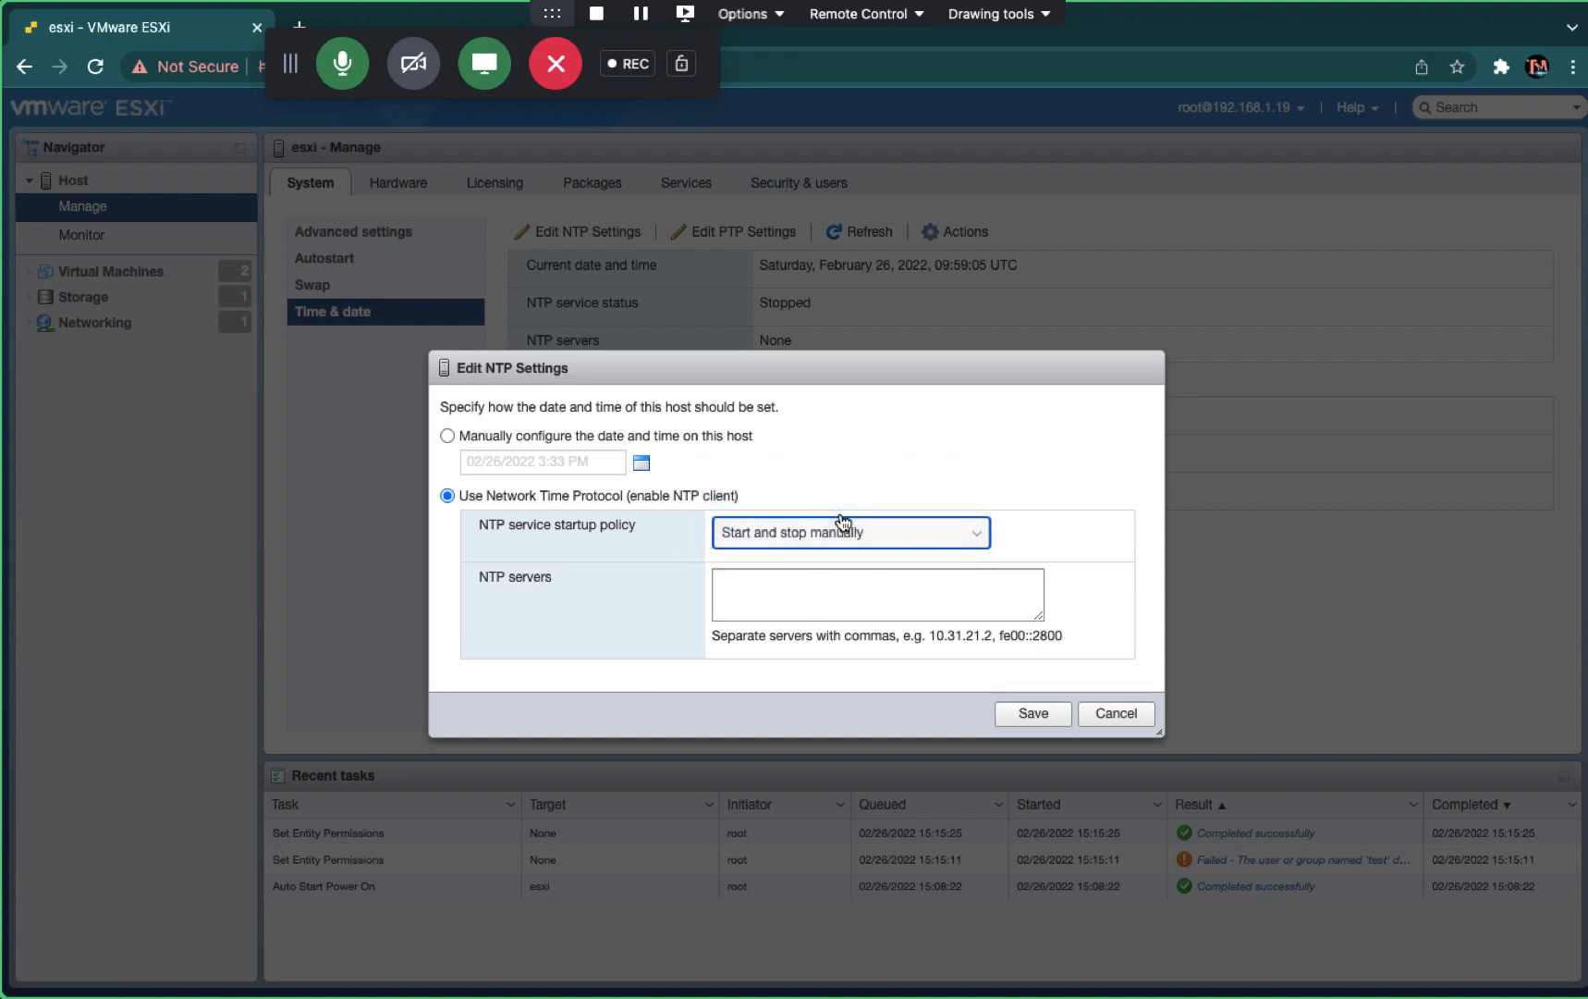
left_click(769, 602)
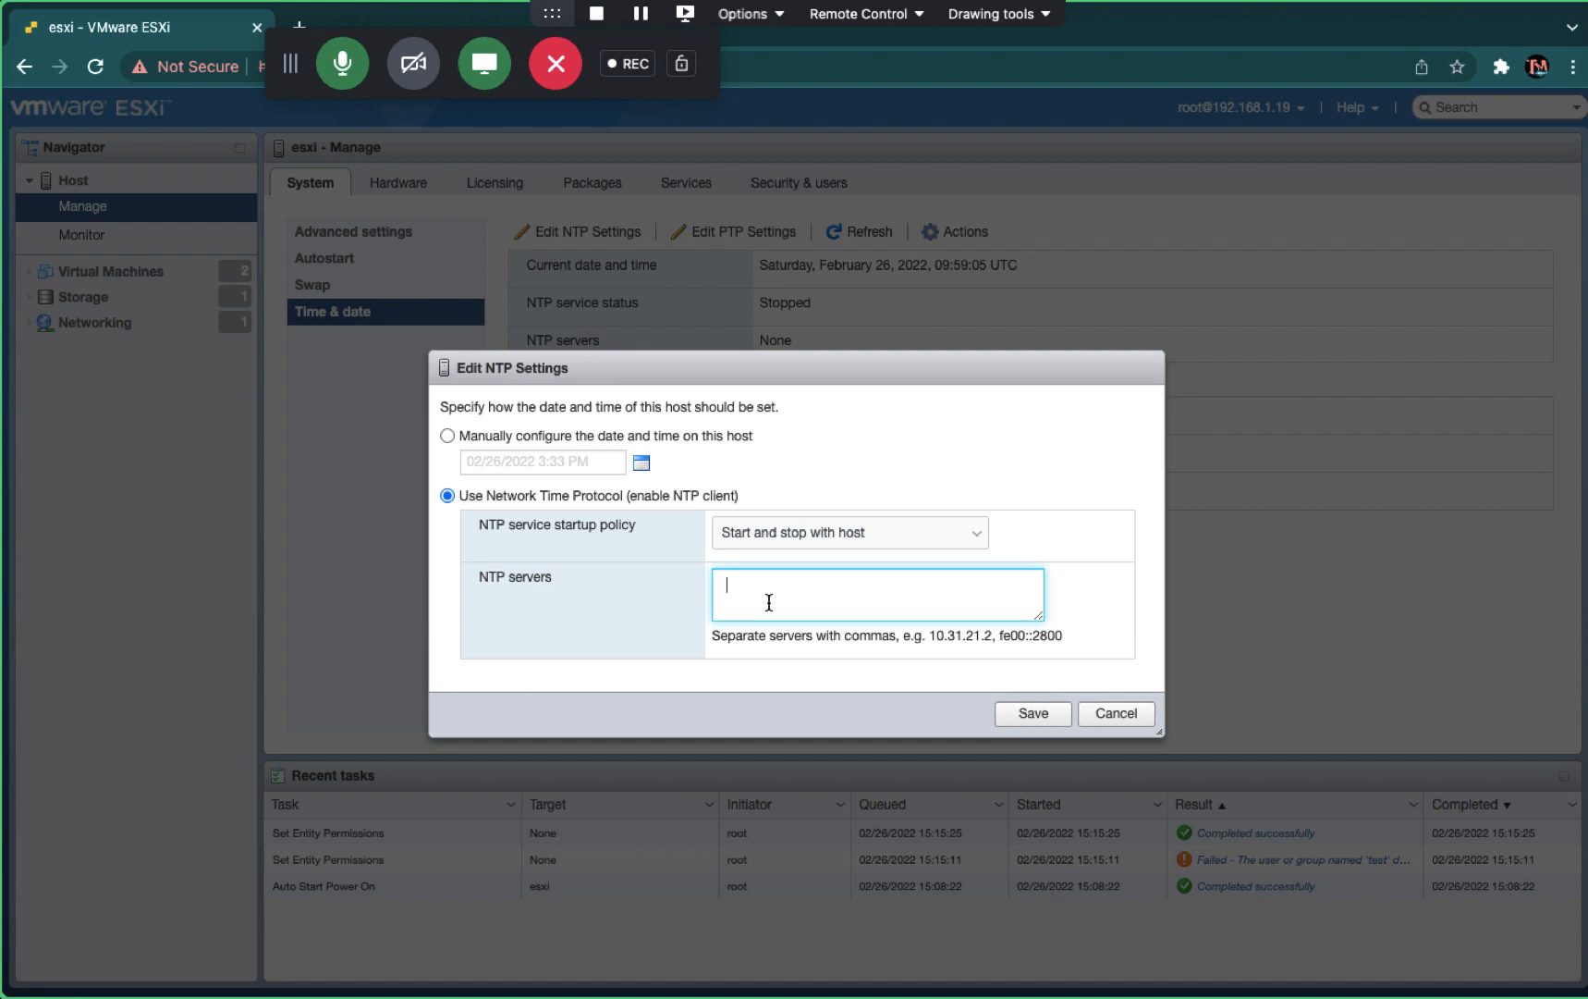
type("192.168.1.18")
key("ctrl+Right")
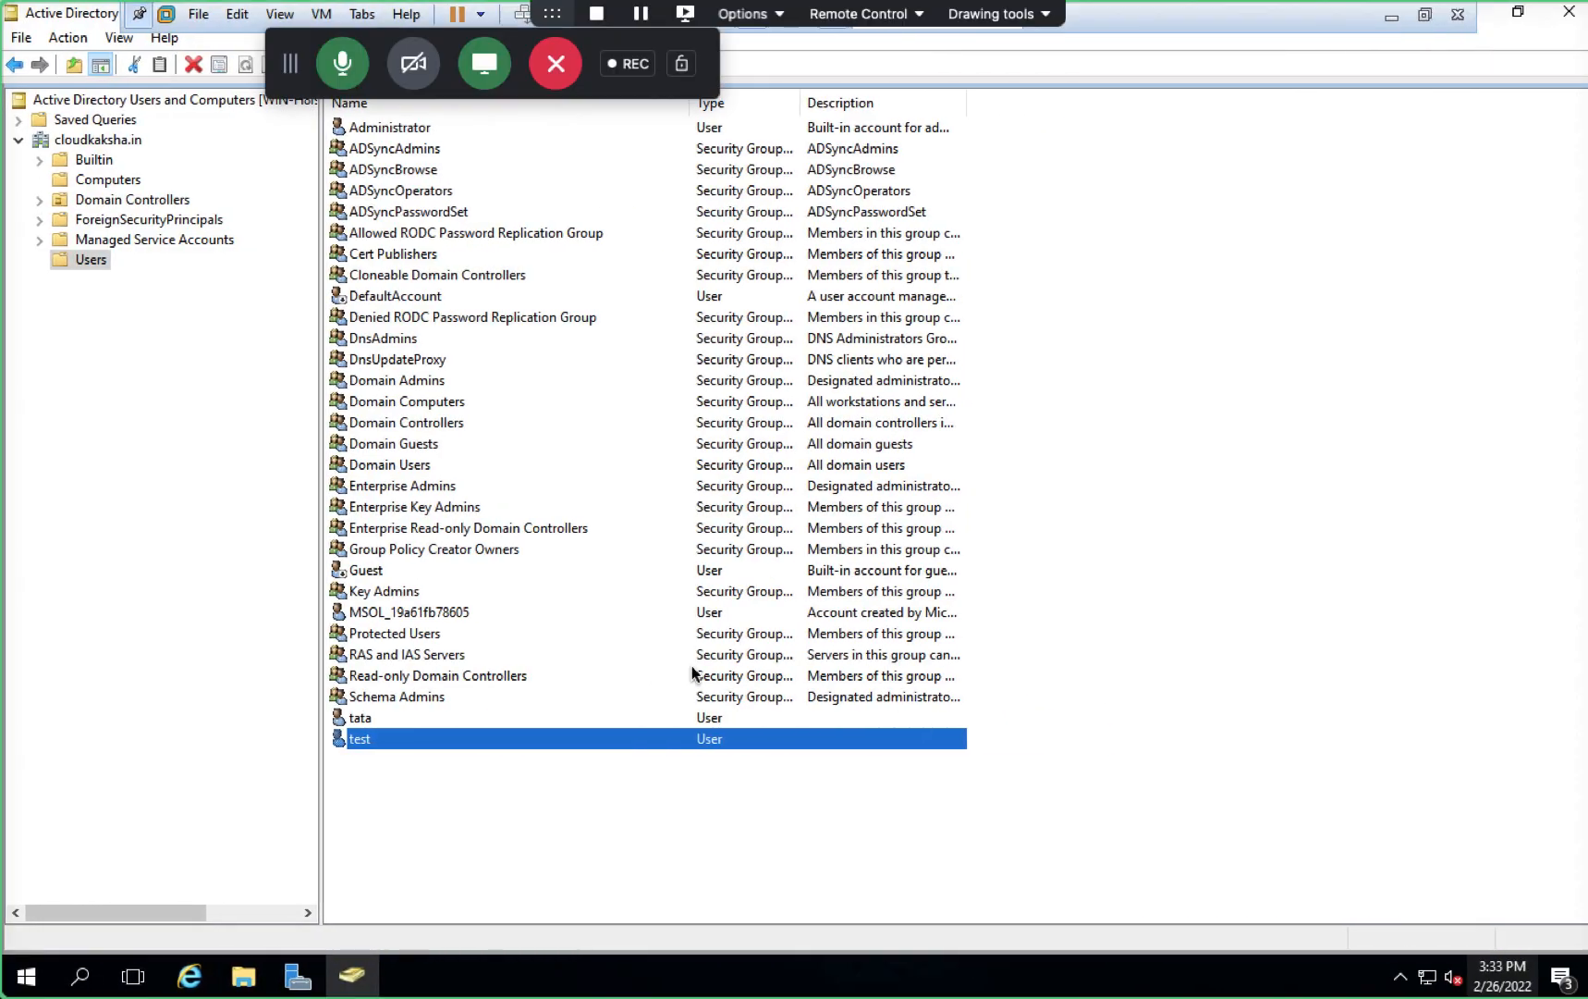
key("ctrl+Left")
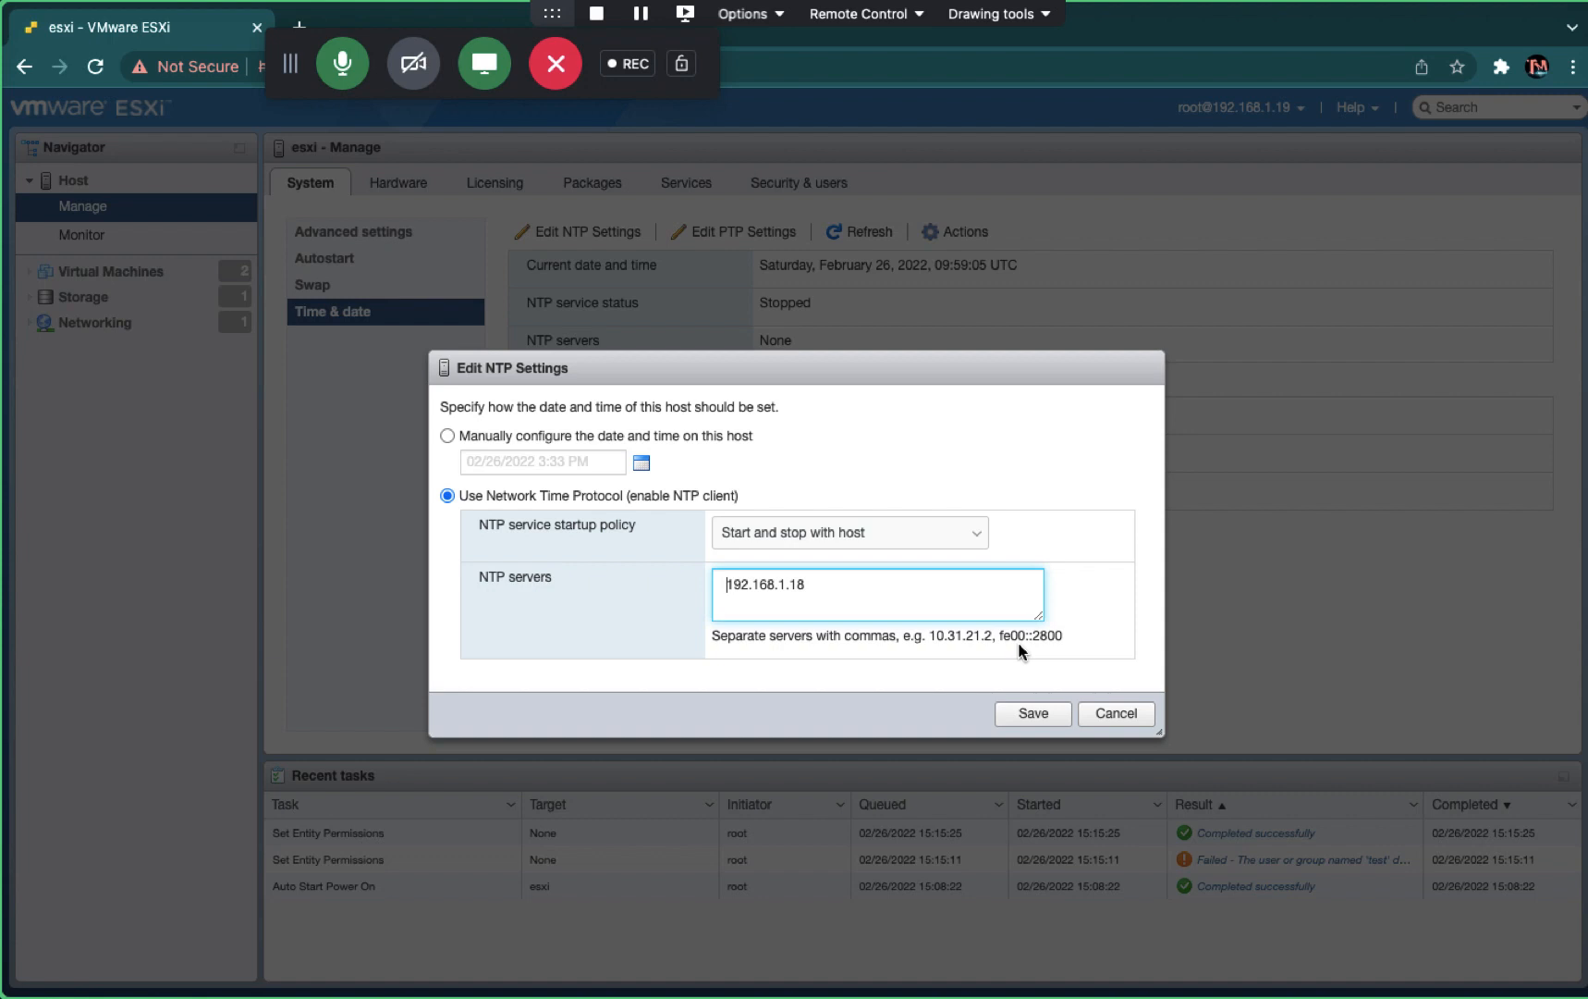
left_click(1030, 718)
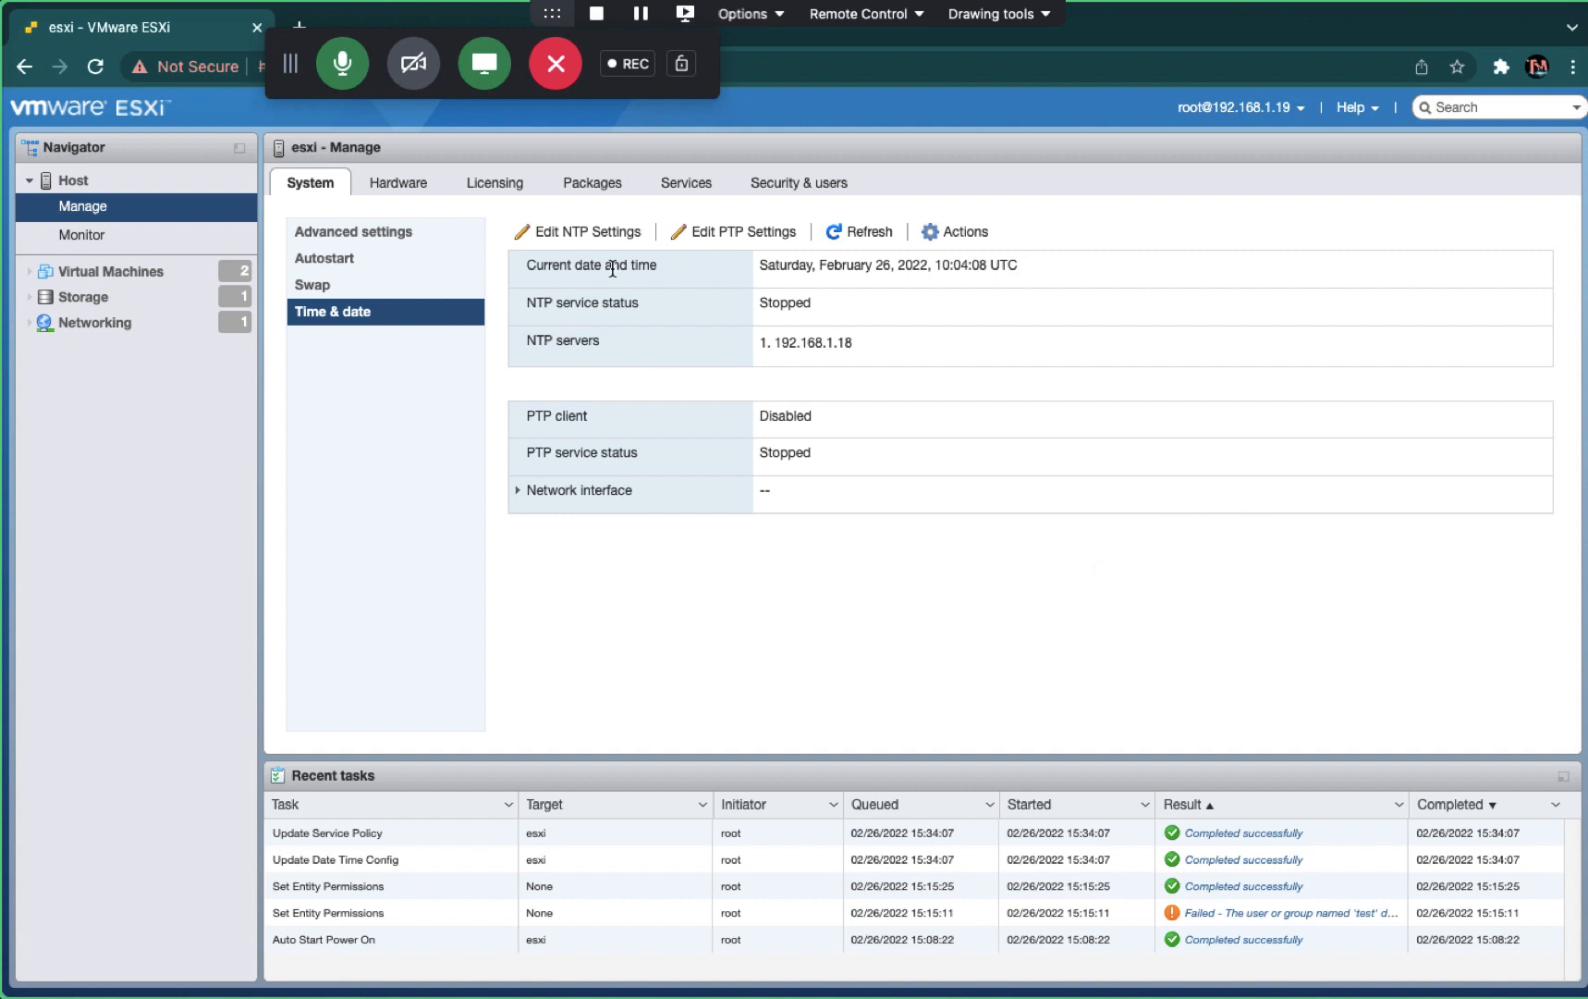
- After refreshing the time details, re-select Network Time Protocol with 192.168.1.18 and save
left_click(625, 235)
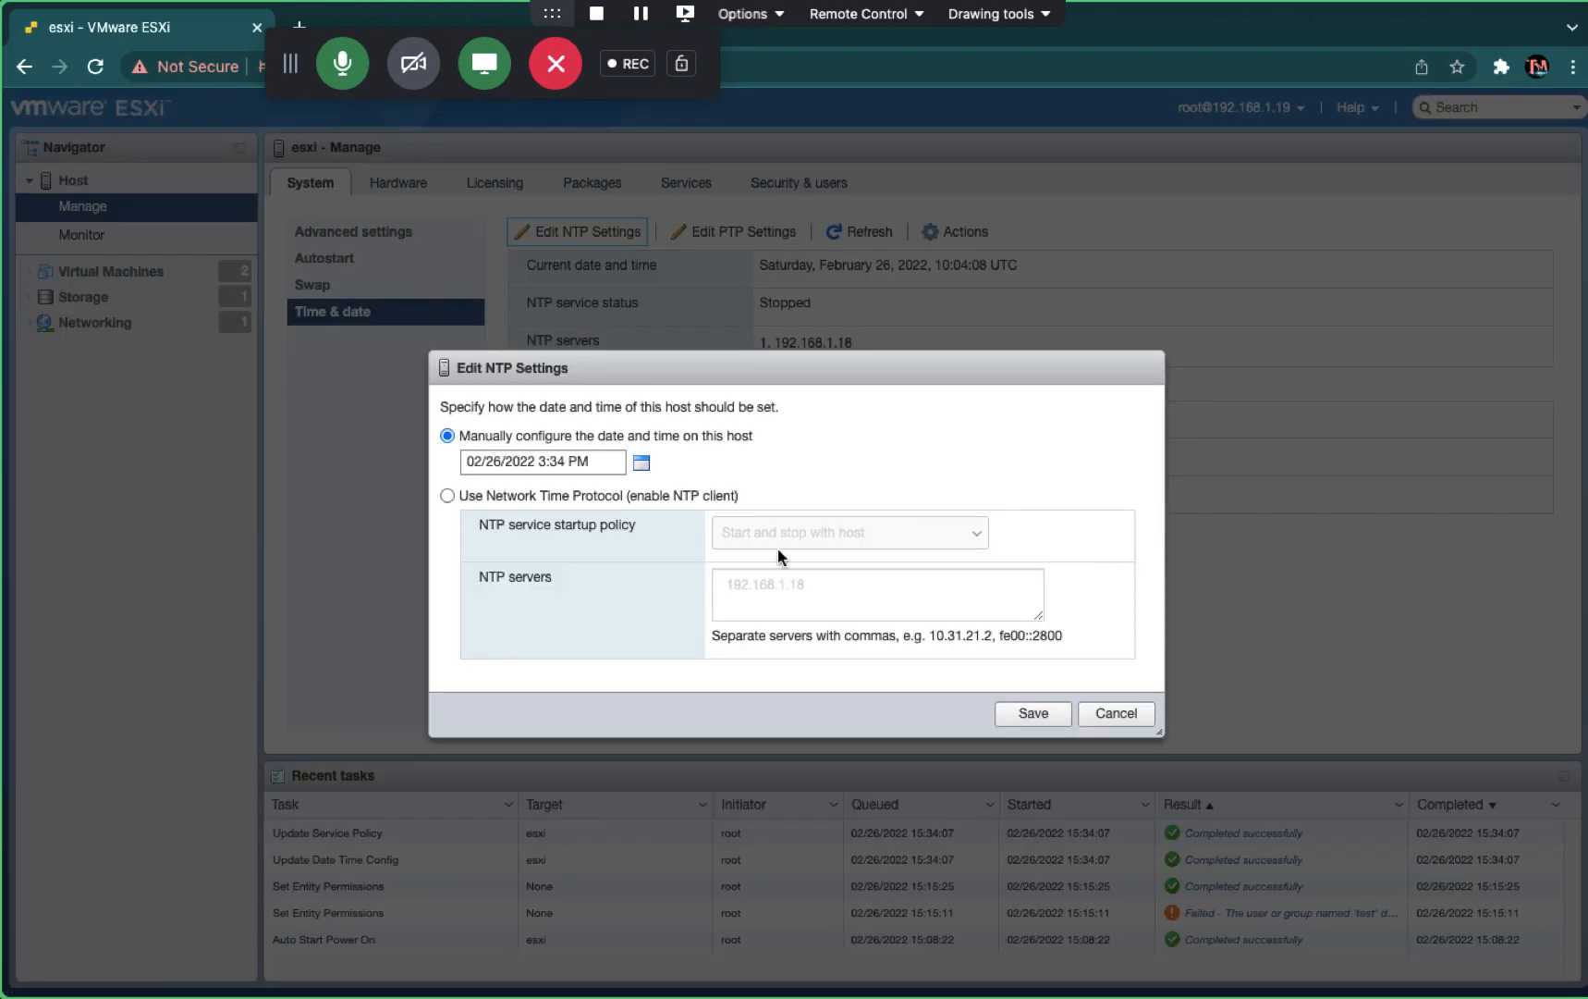
left_click(1117, 715)
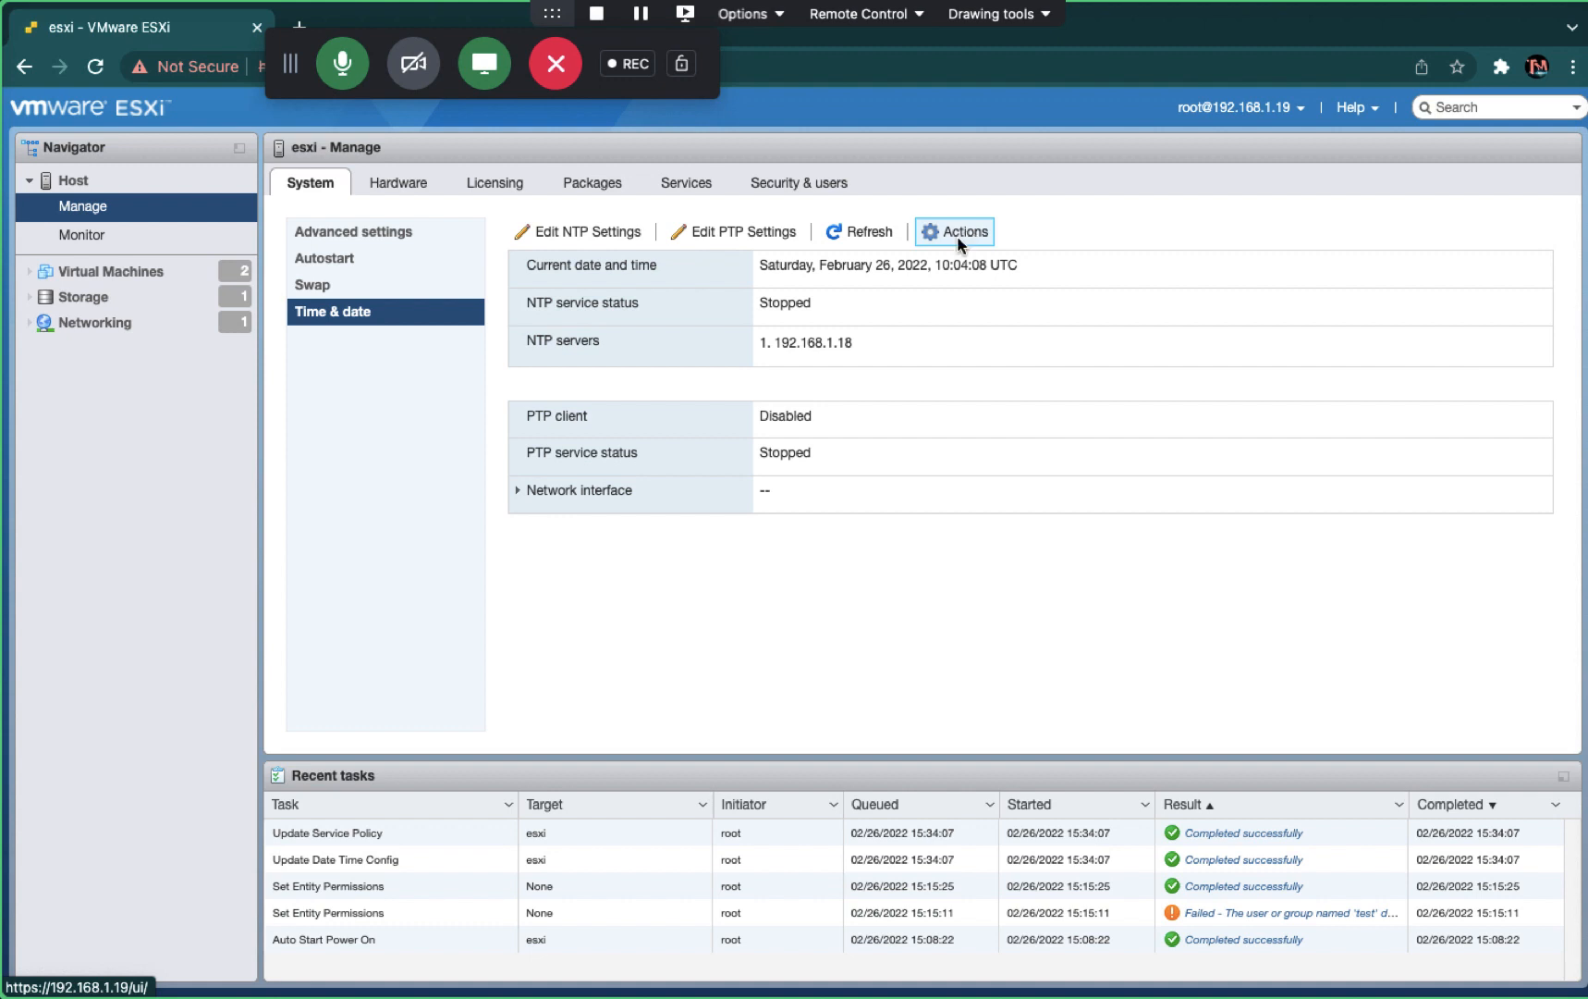
left_click(827, 227)
left_click(601, 241)
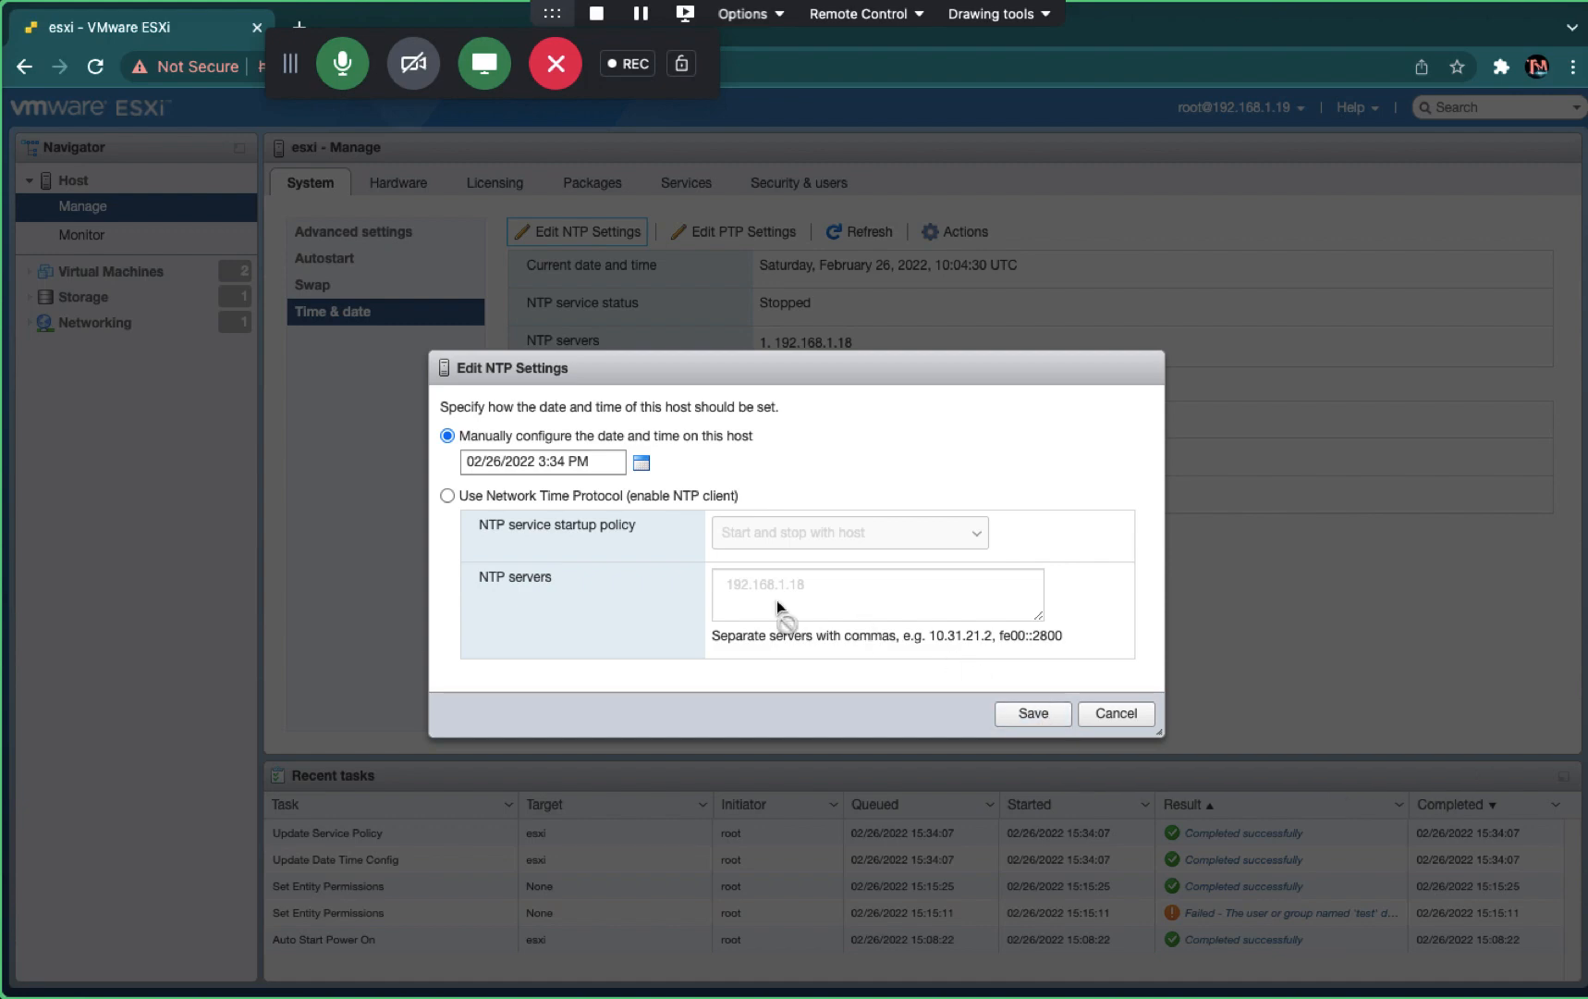
left_click(686, 497)
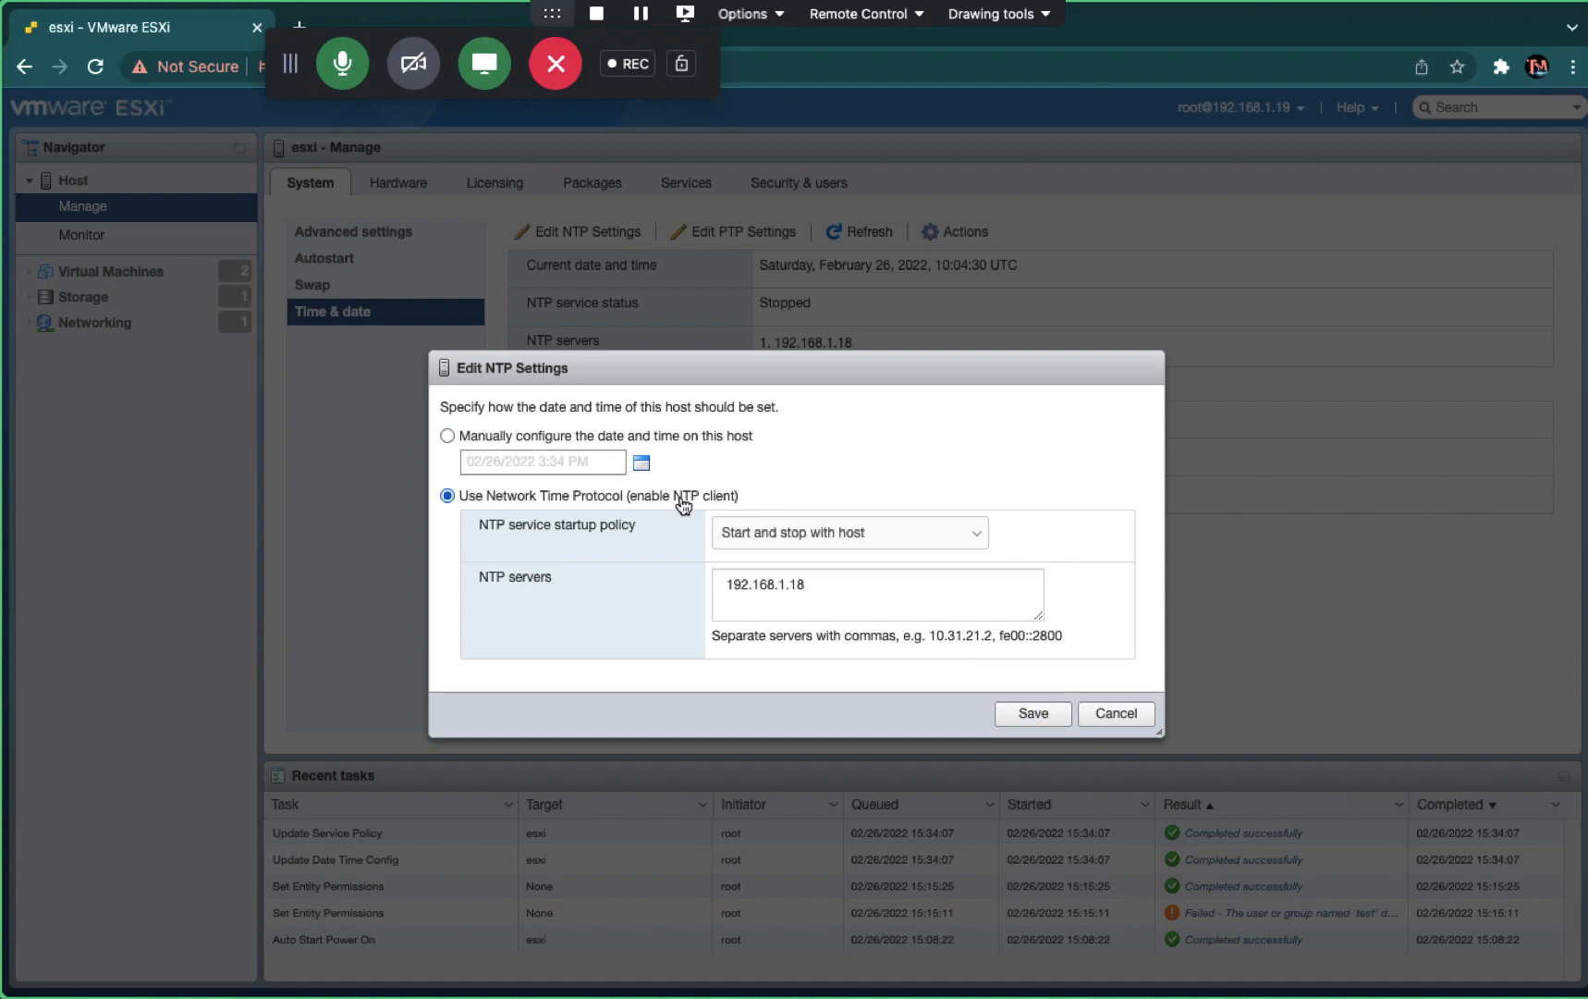
left_click(1029, 715)
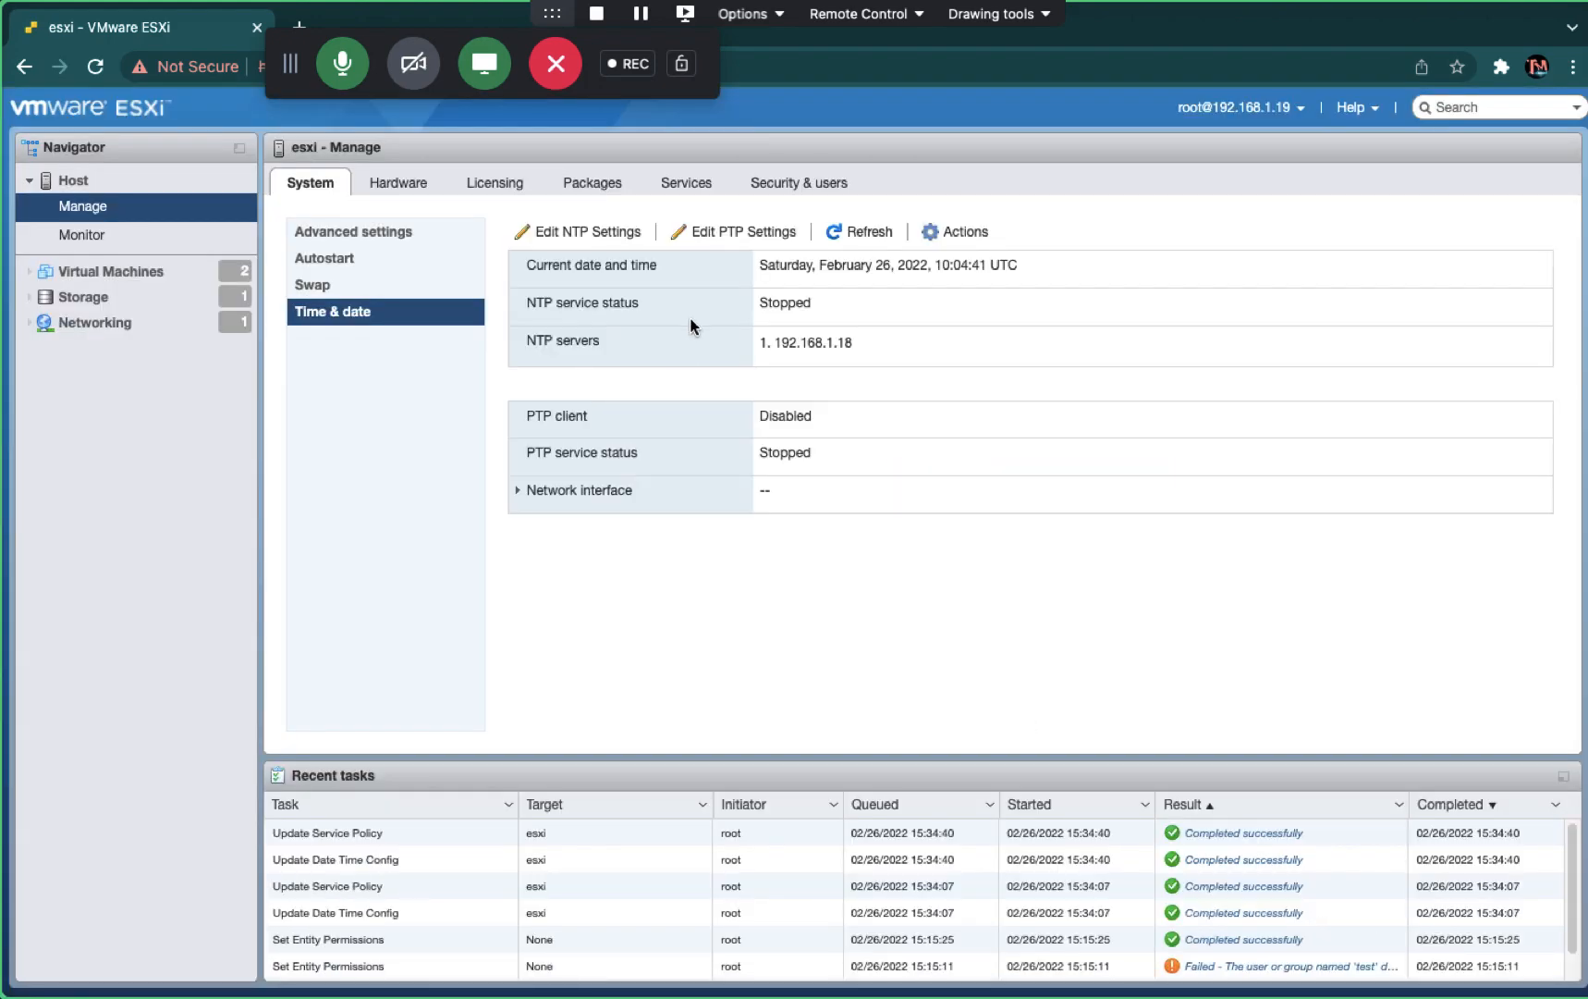
- Enable the PTP client on network interface vmk0, save, and refresh the time and date view
left_click(769, 229)
left_click(699, 417)
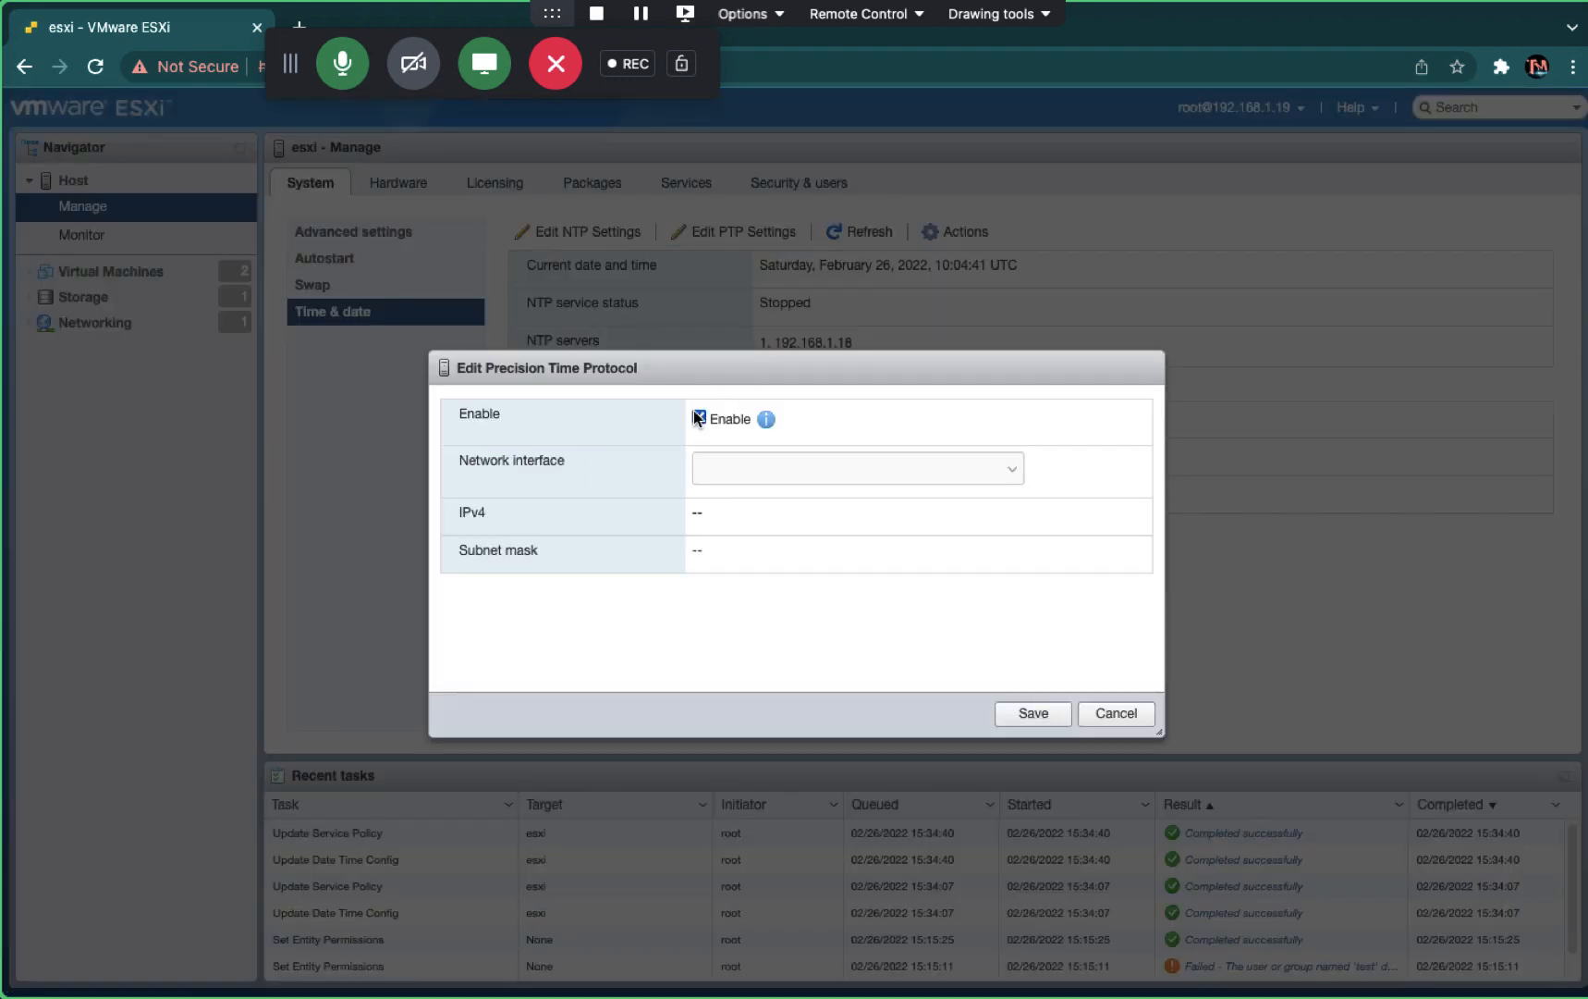
left_click(820, 477)
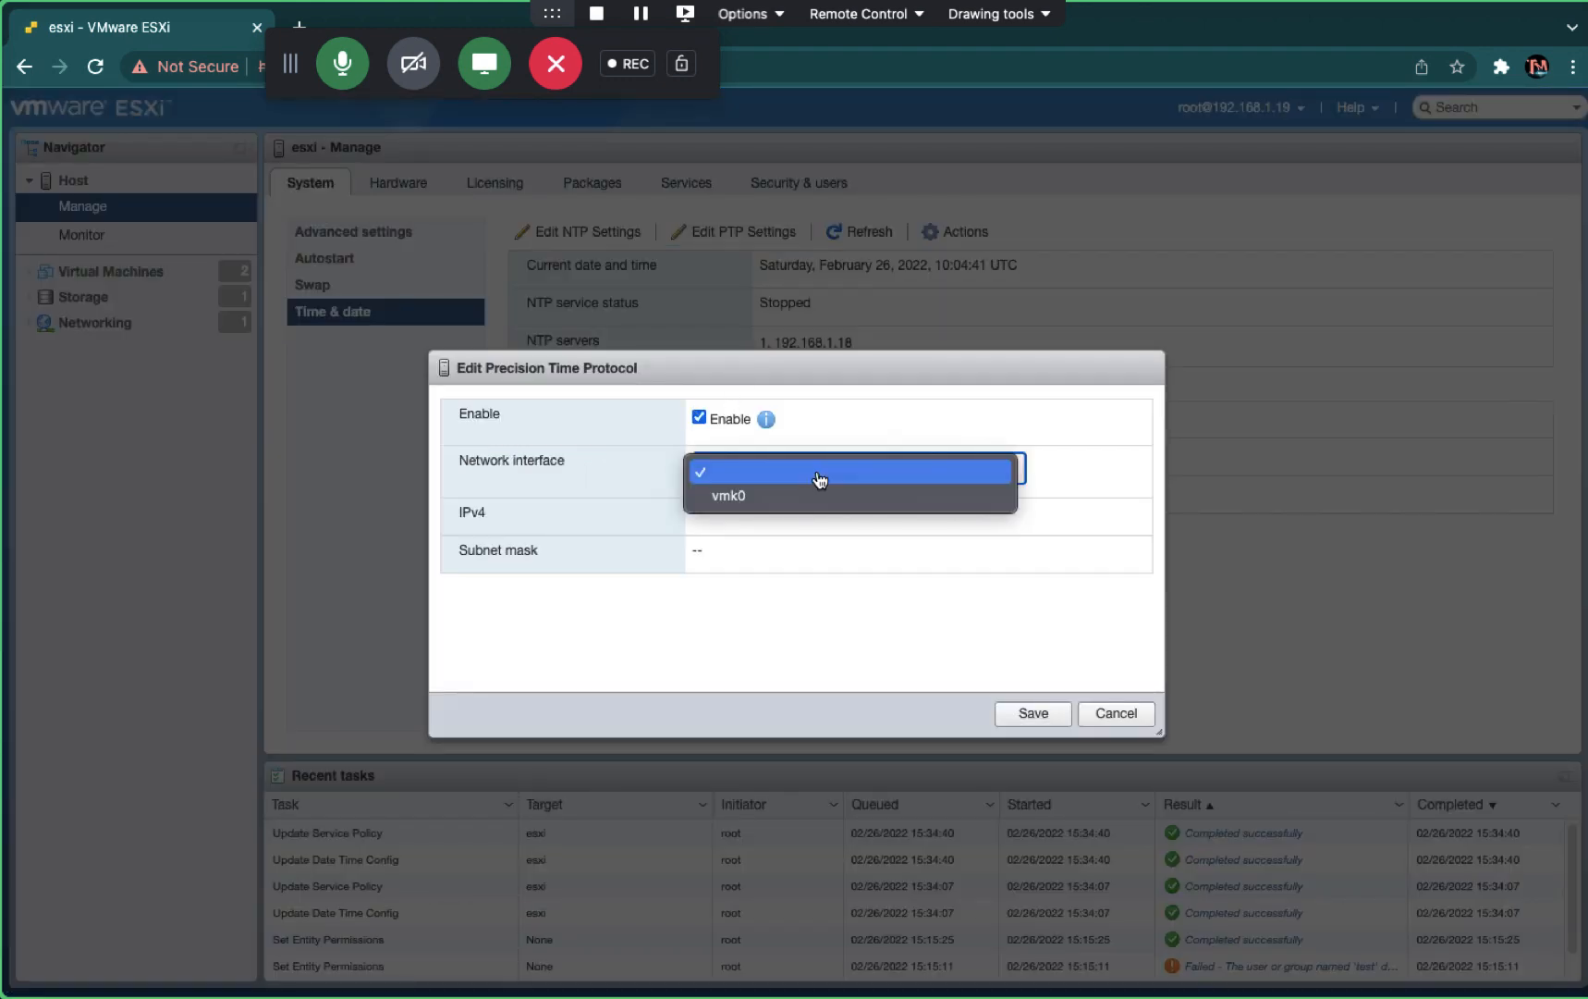
left_click(765, 496)
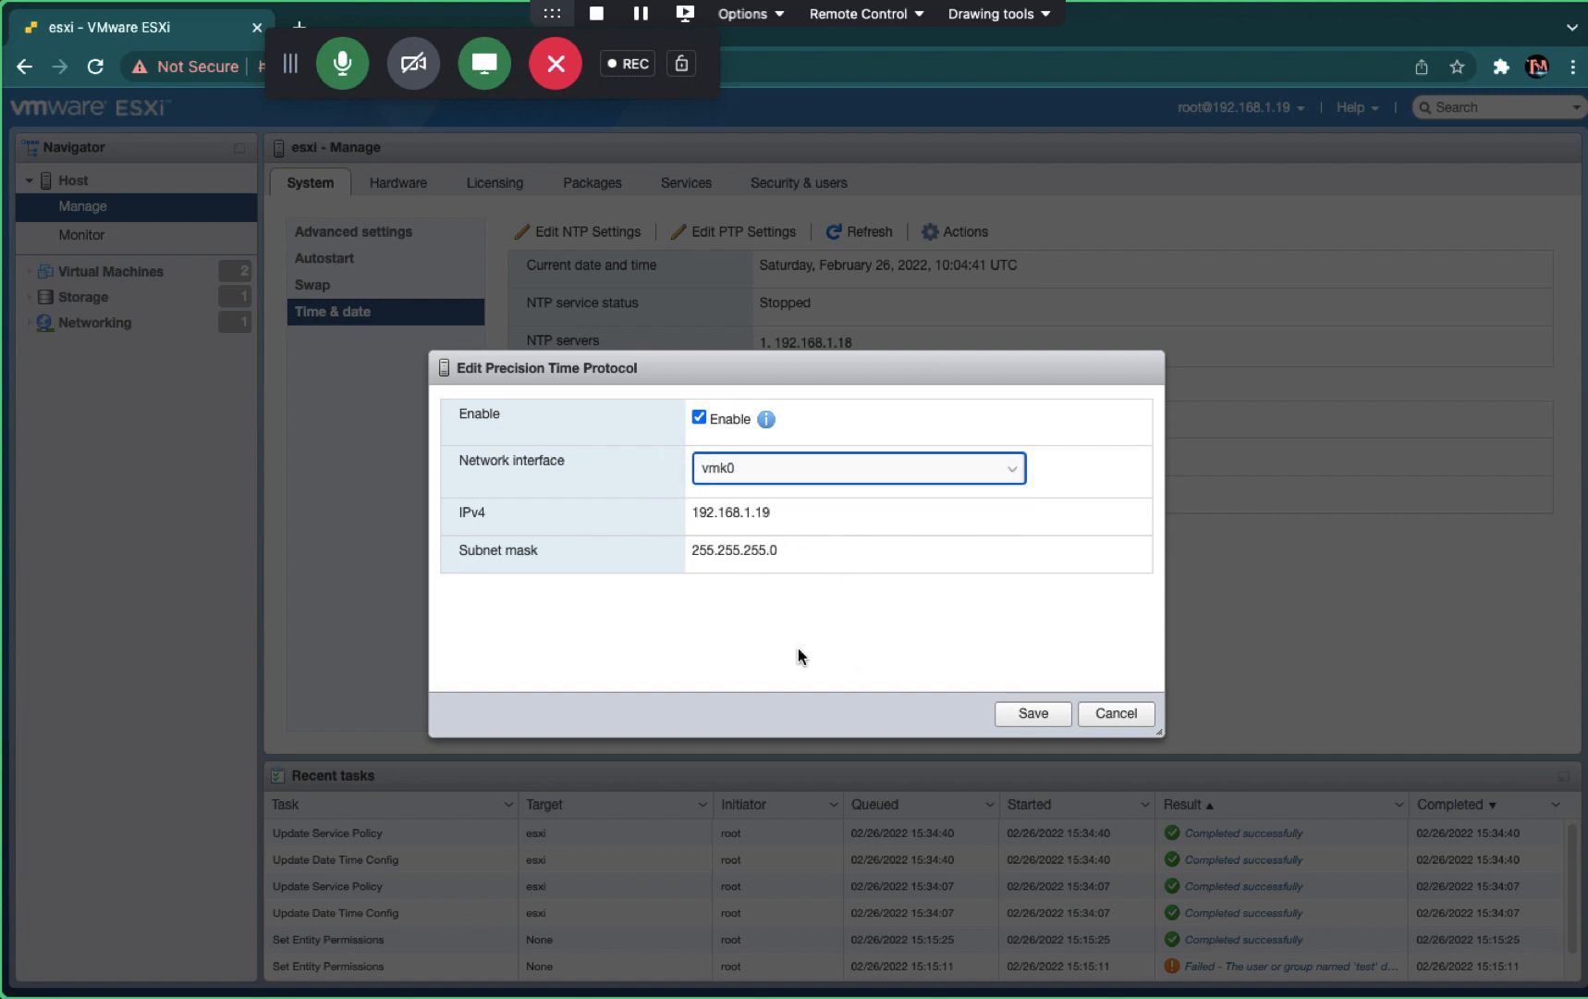
left_click(1034, 715)
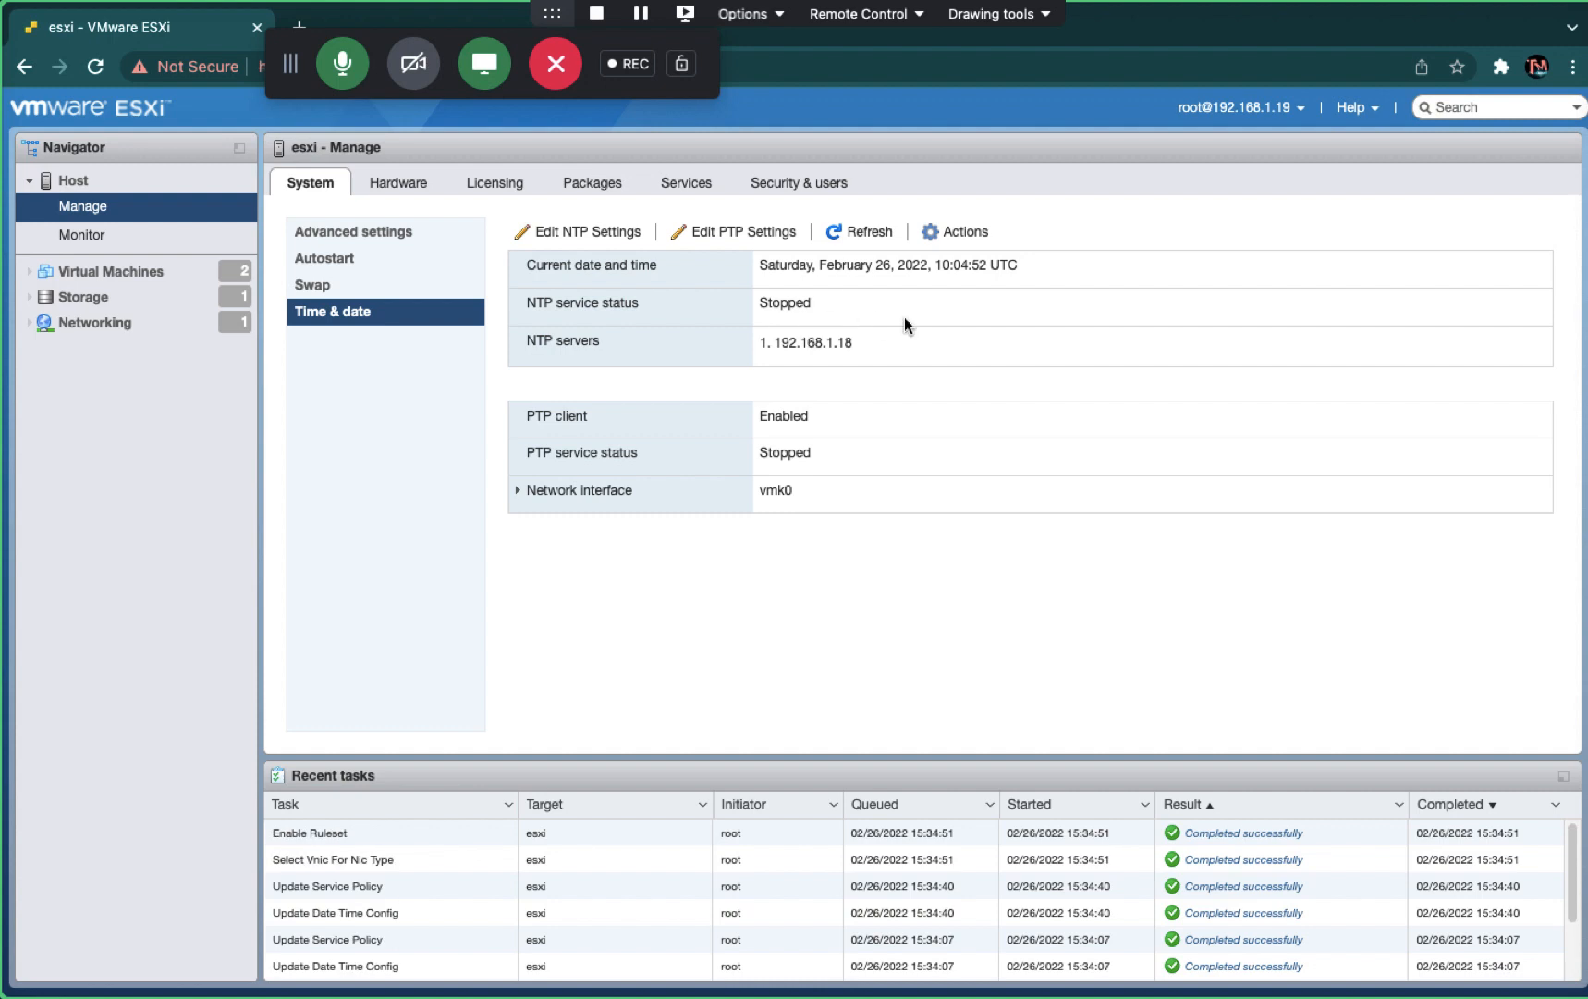
left_click(872, 230)
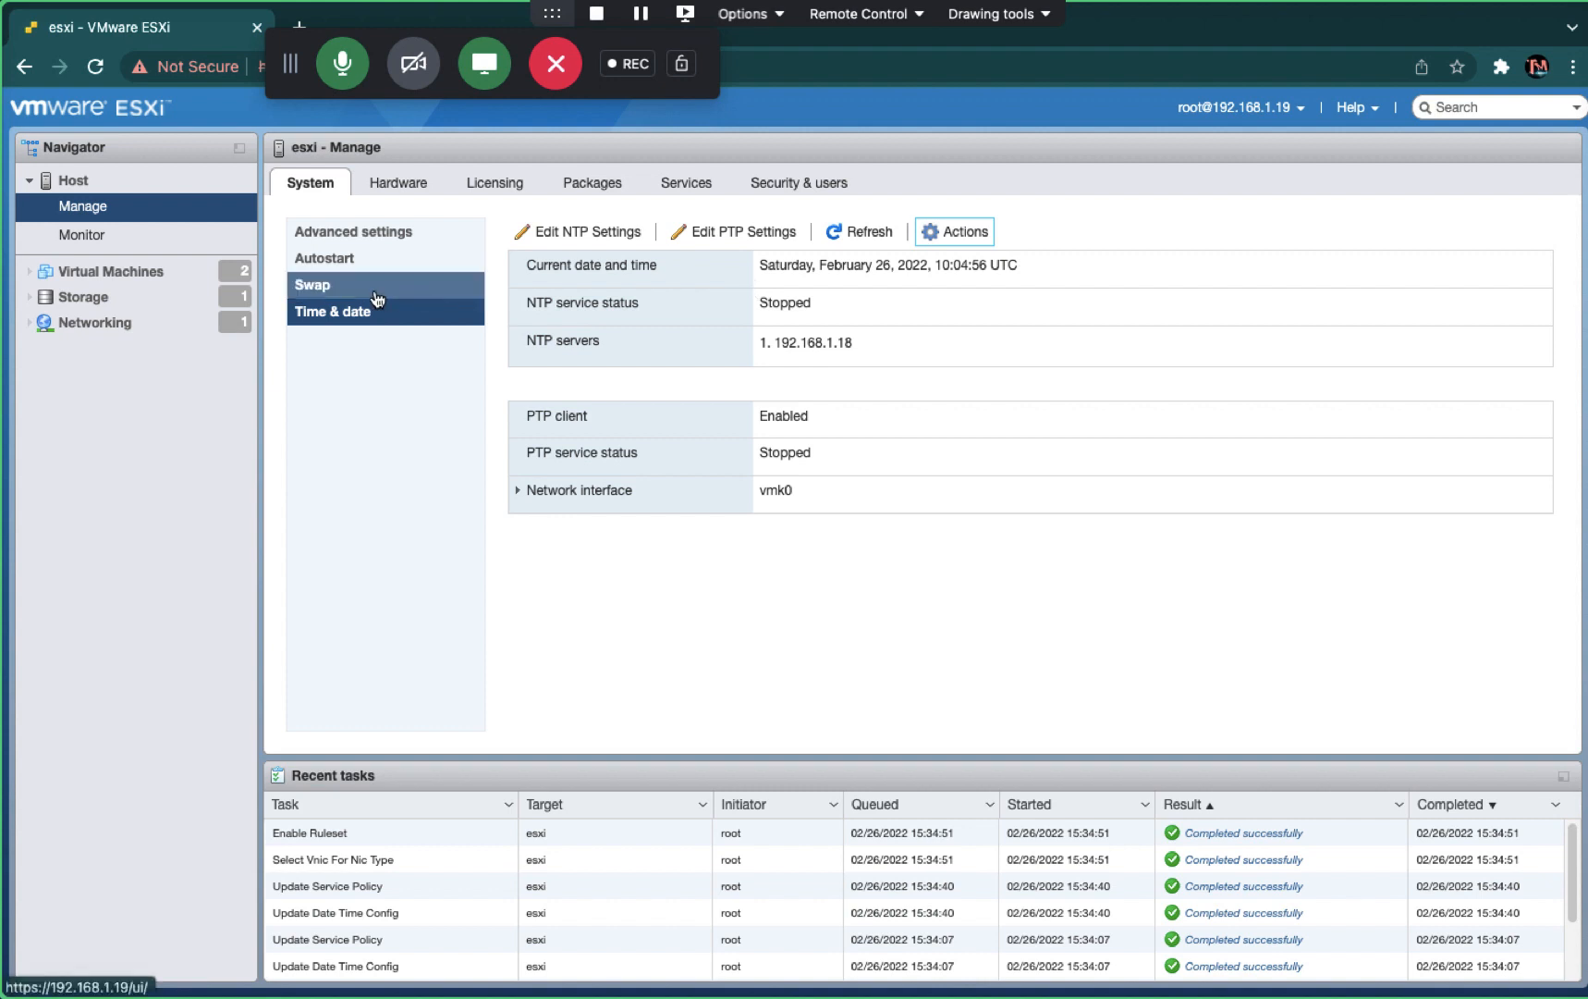
left_click(338, 263)
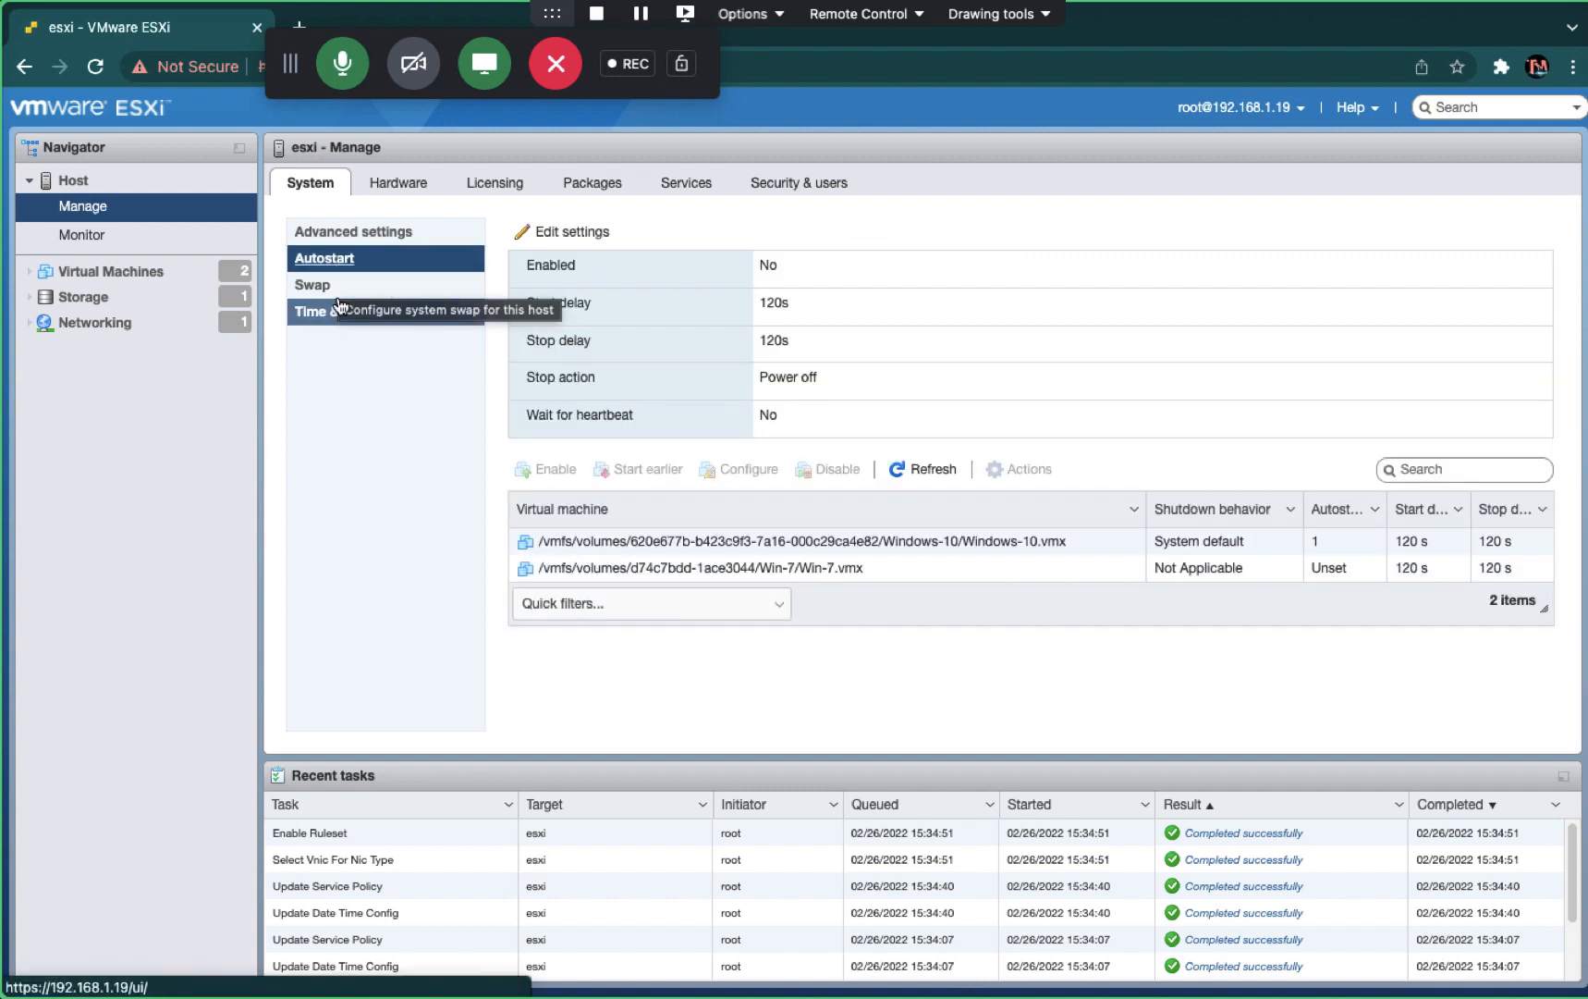
left_click(339, 309)
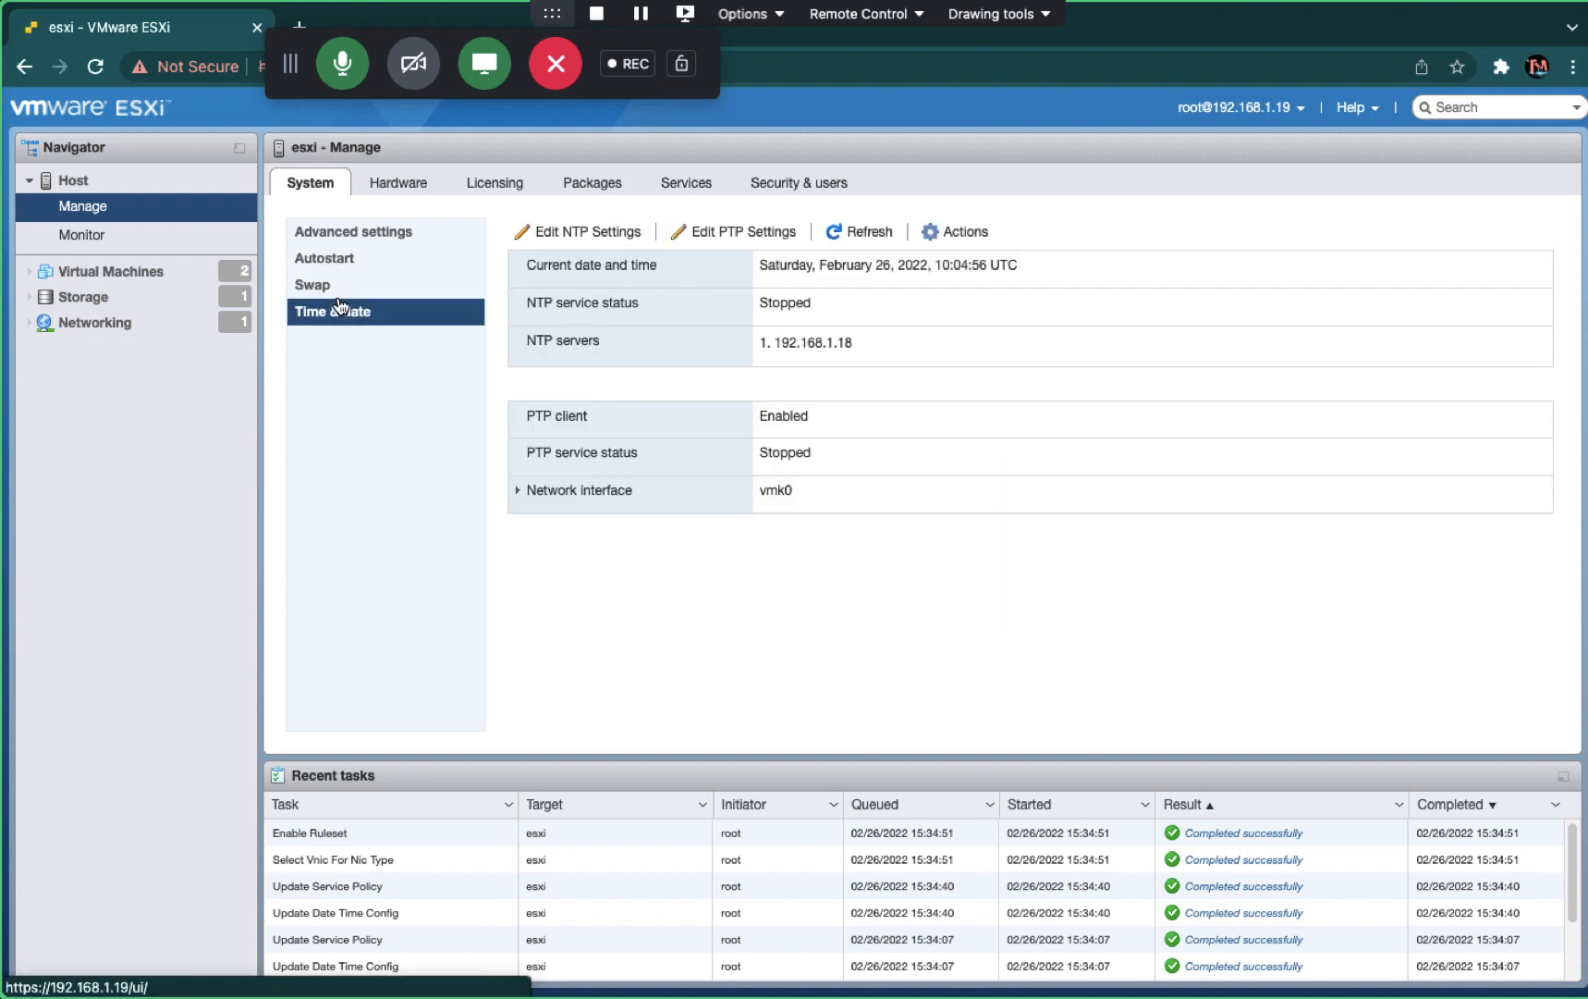
left_click(847, 236)
left_click(851, 244)
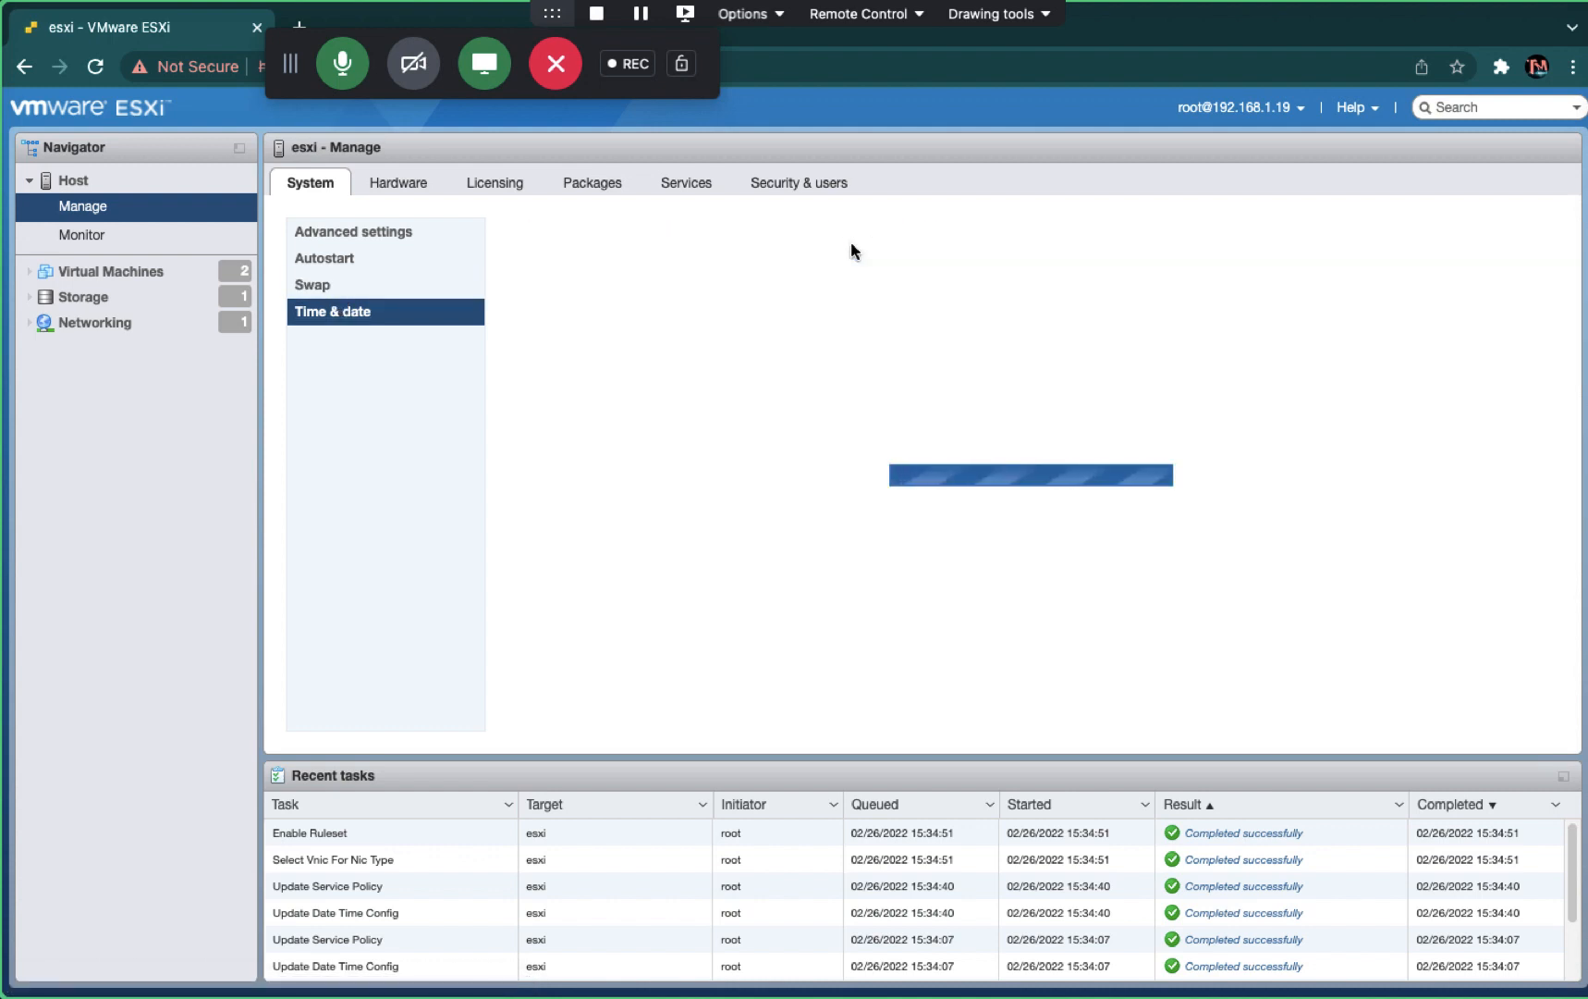
left_click(852, 244)
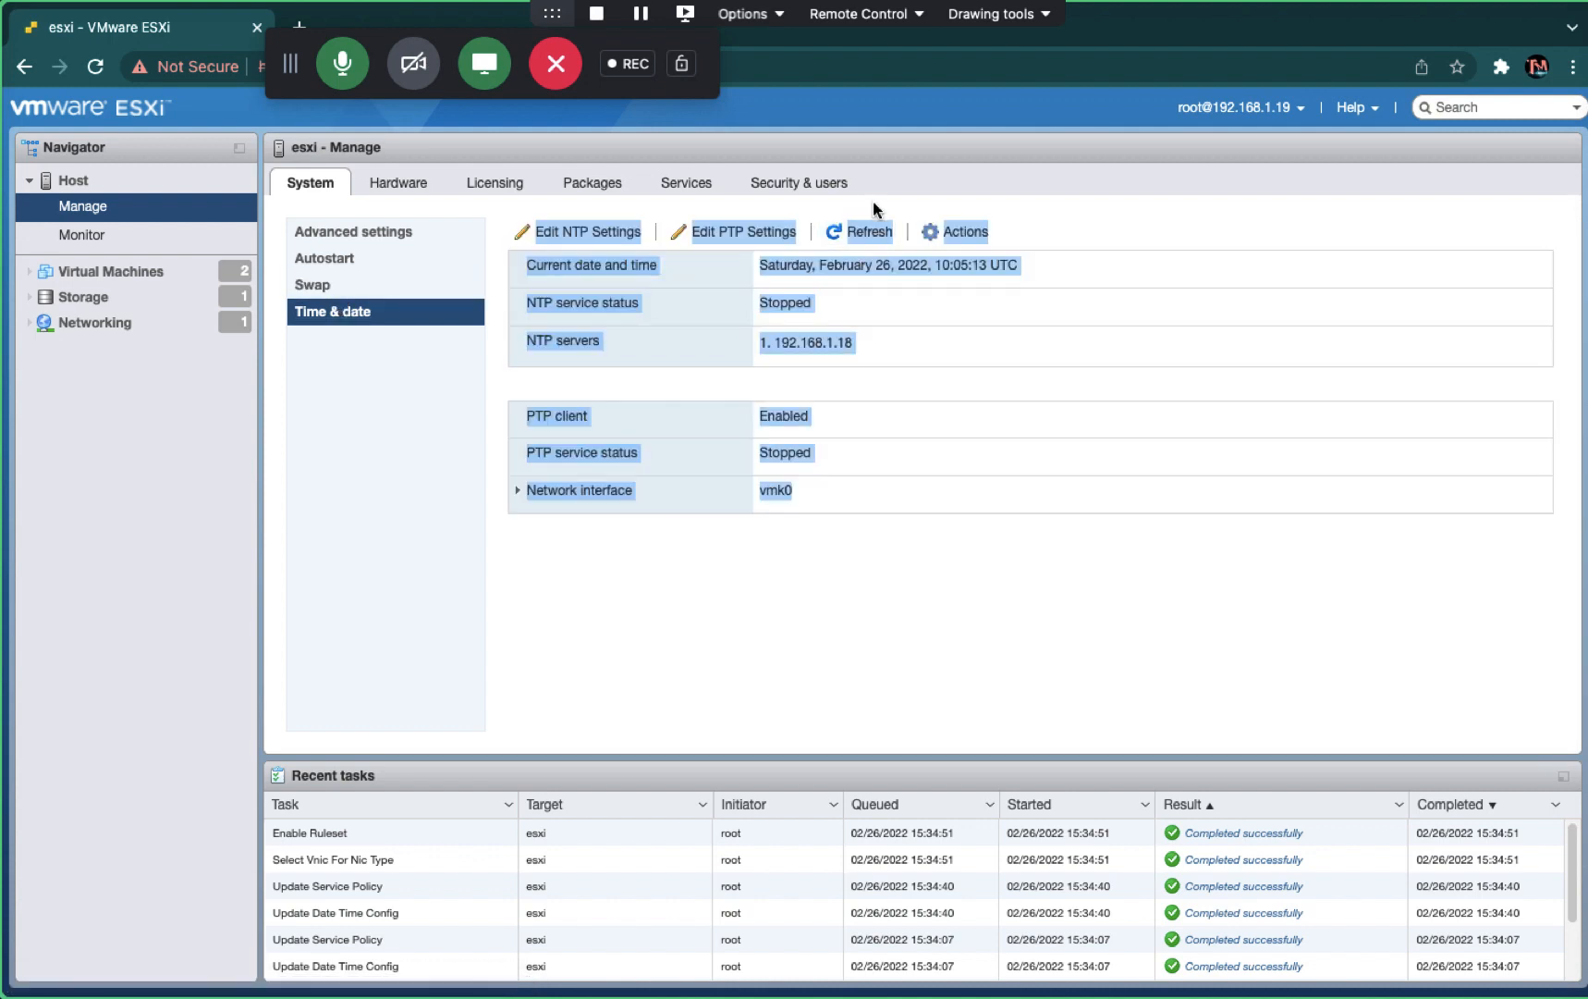
left_click(874, 225)
left_click(867, 599)
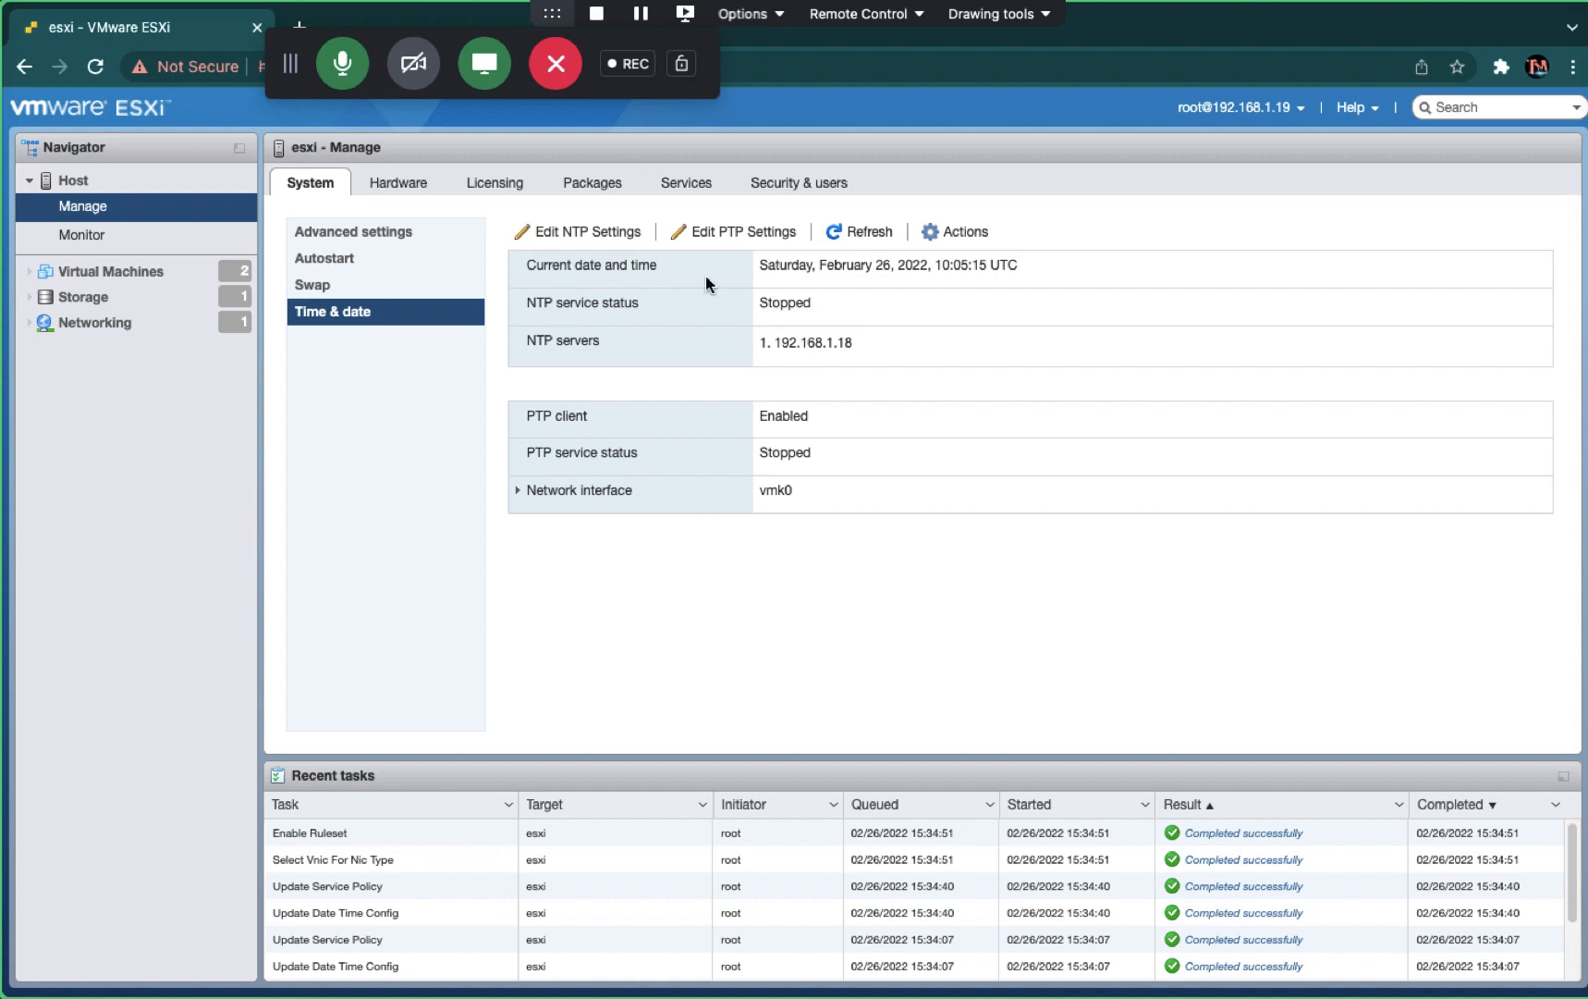
- Reload the ESXi web client, open the Host summary page, and switch to the OneNote desktop
left_click(852, 231)
left_click(850, 226)
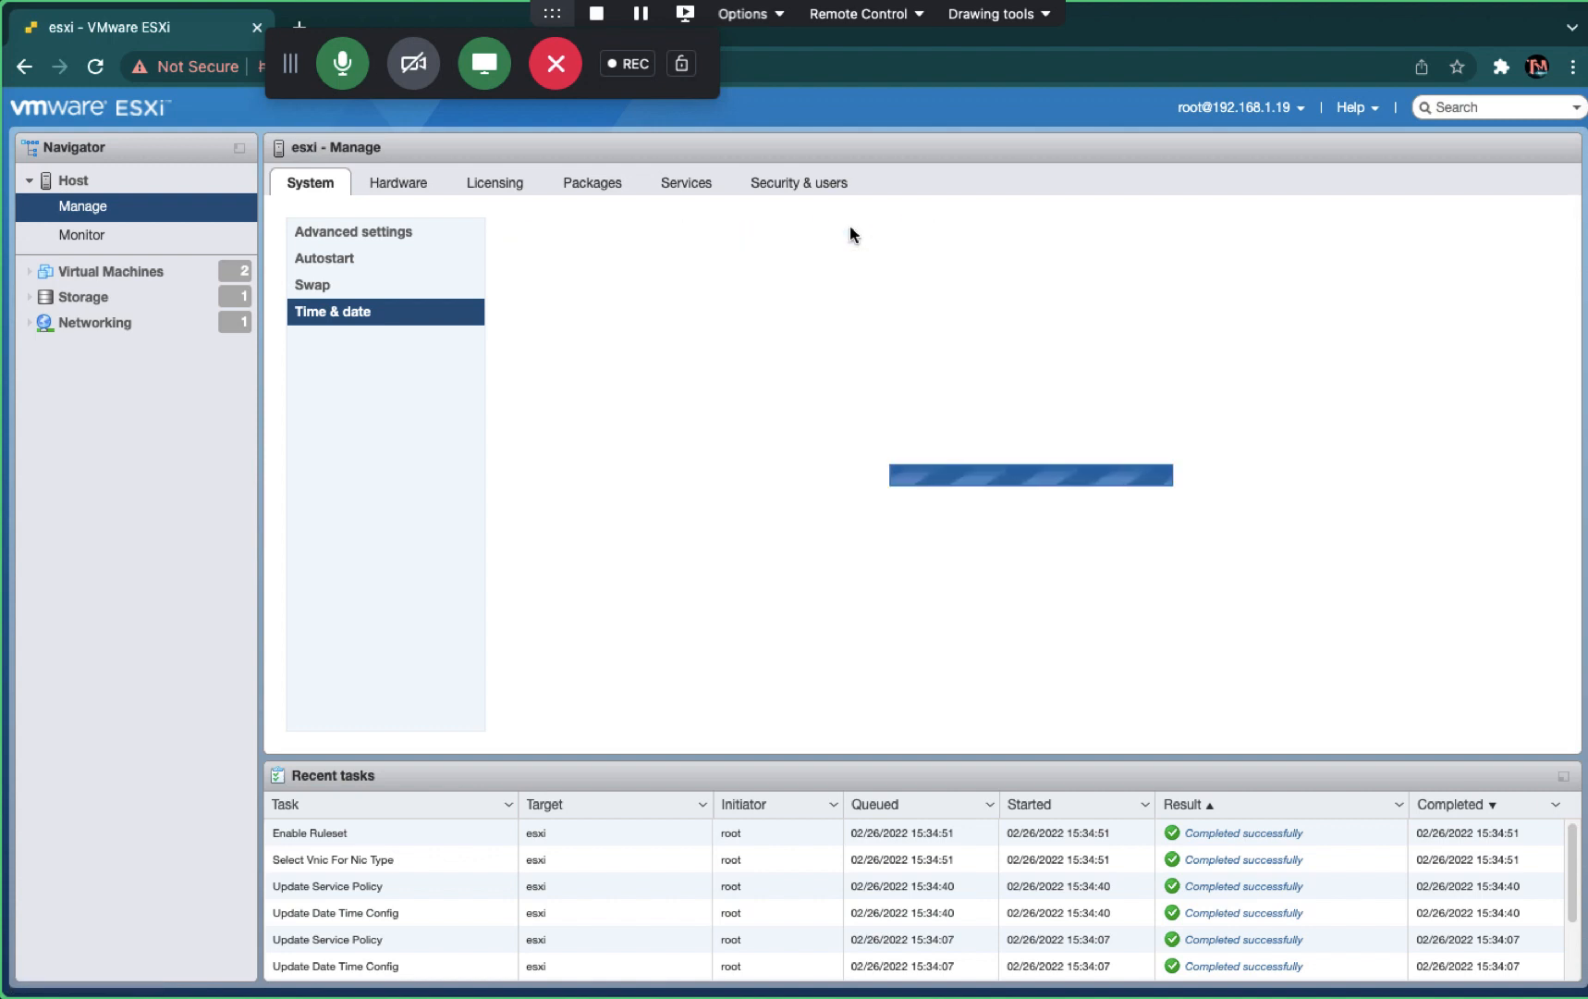
double_click(850, 227)
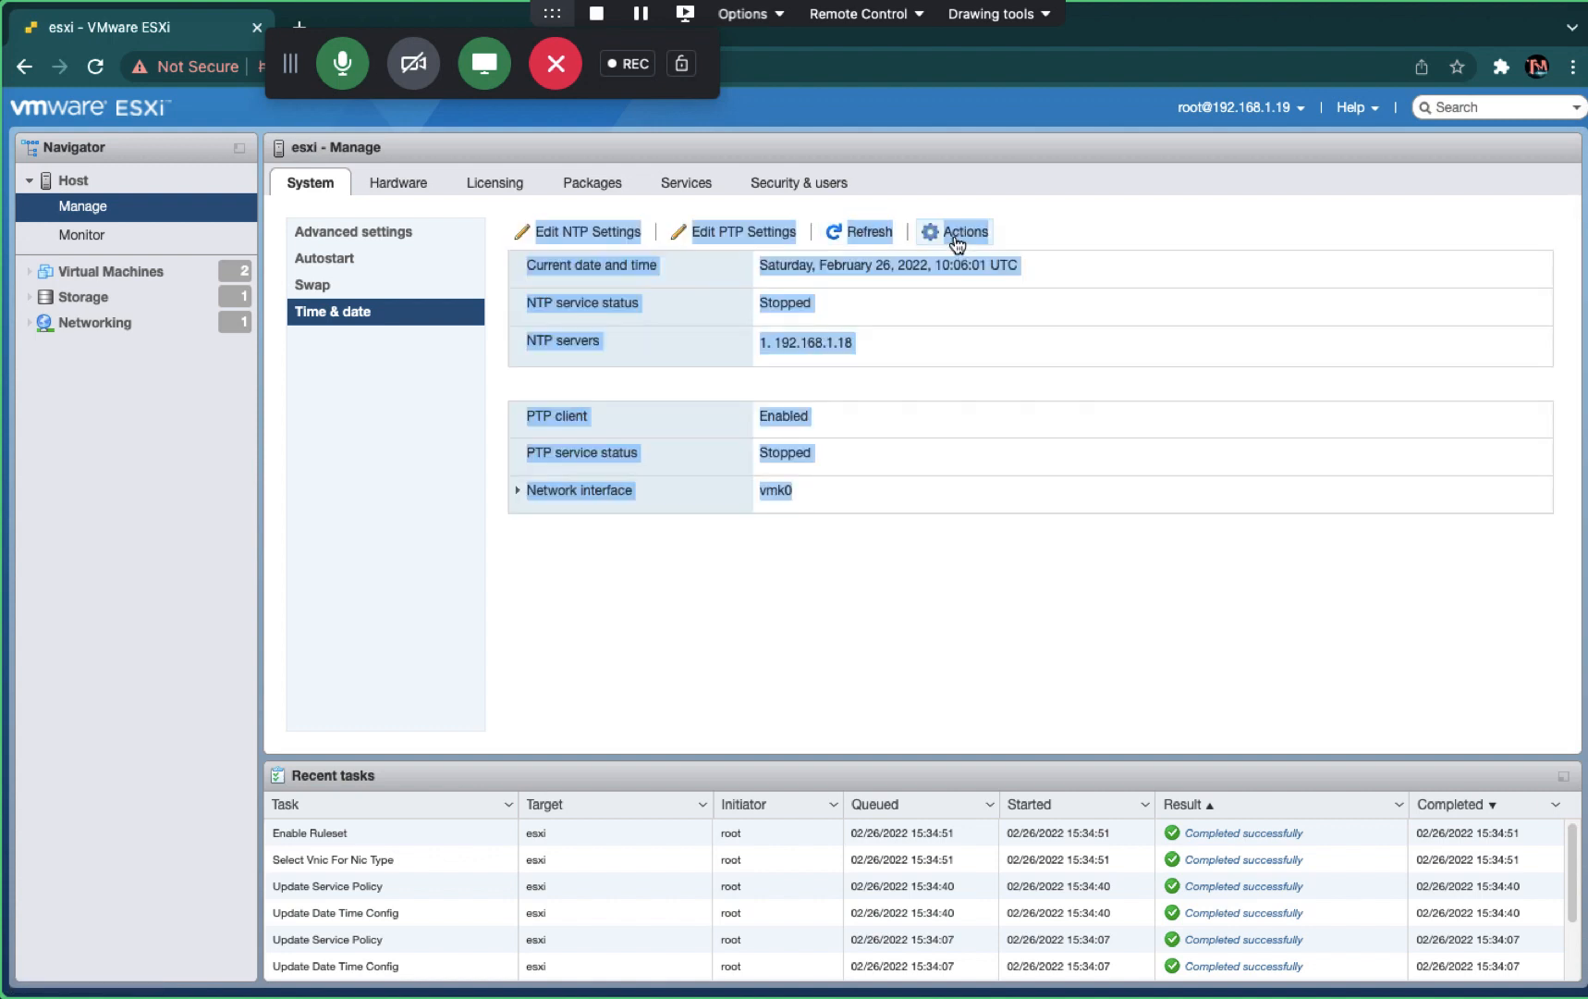
left_click(963, 553)
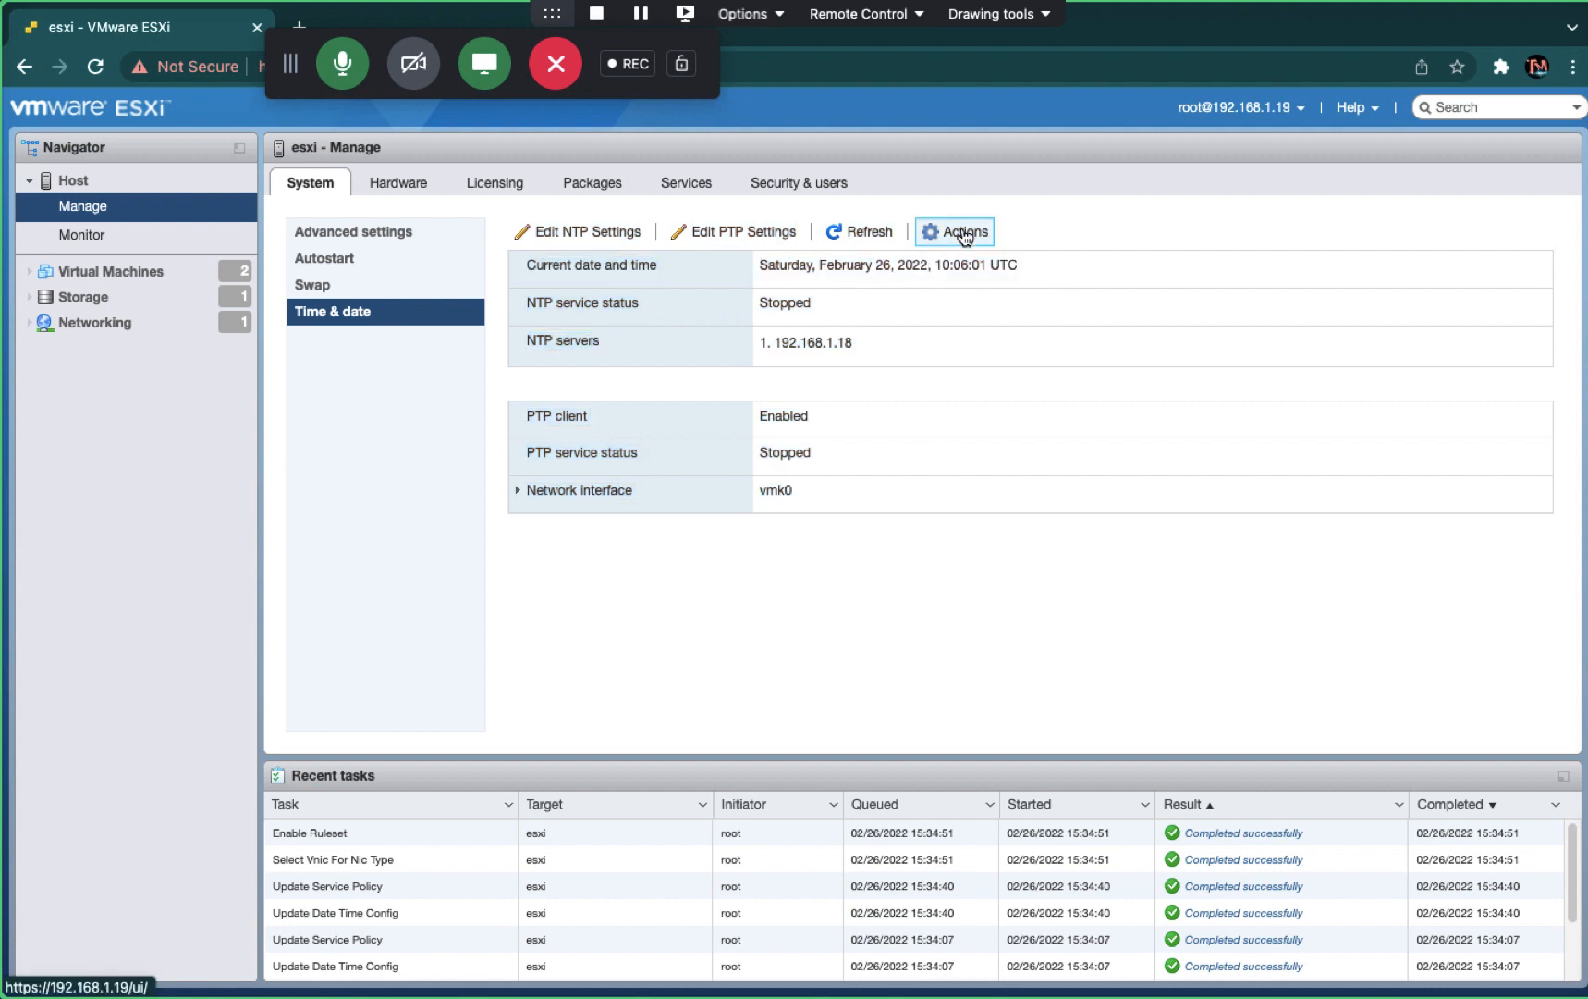
left_click(96, 66)
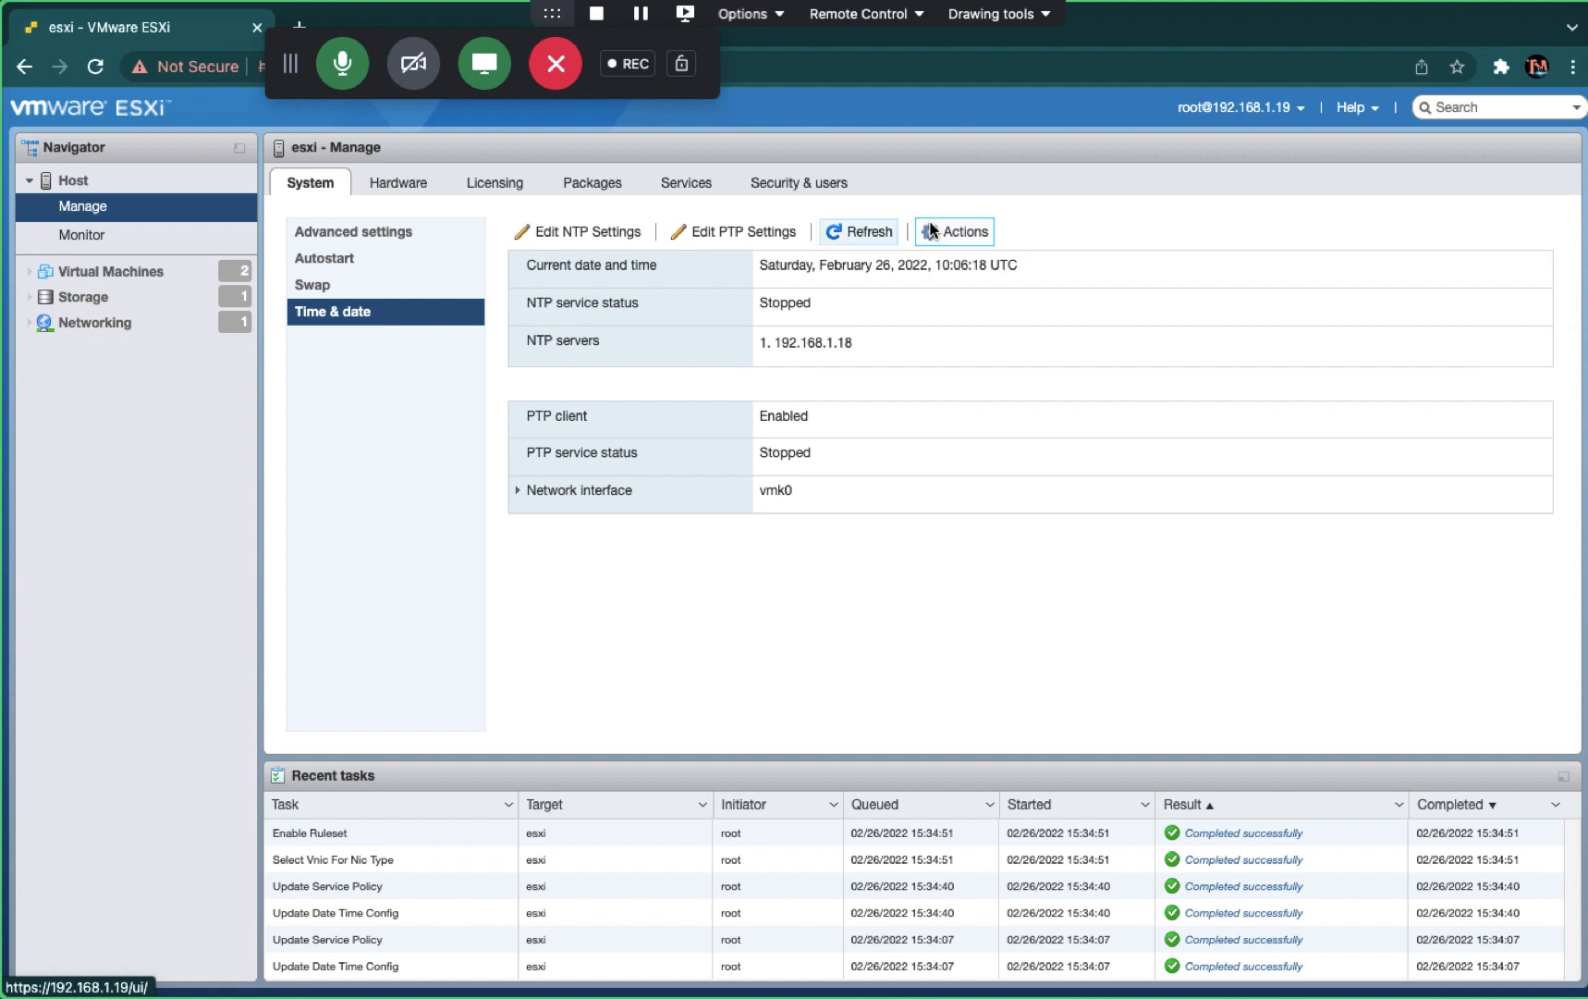
left_click(74, 184)
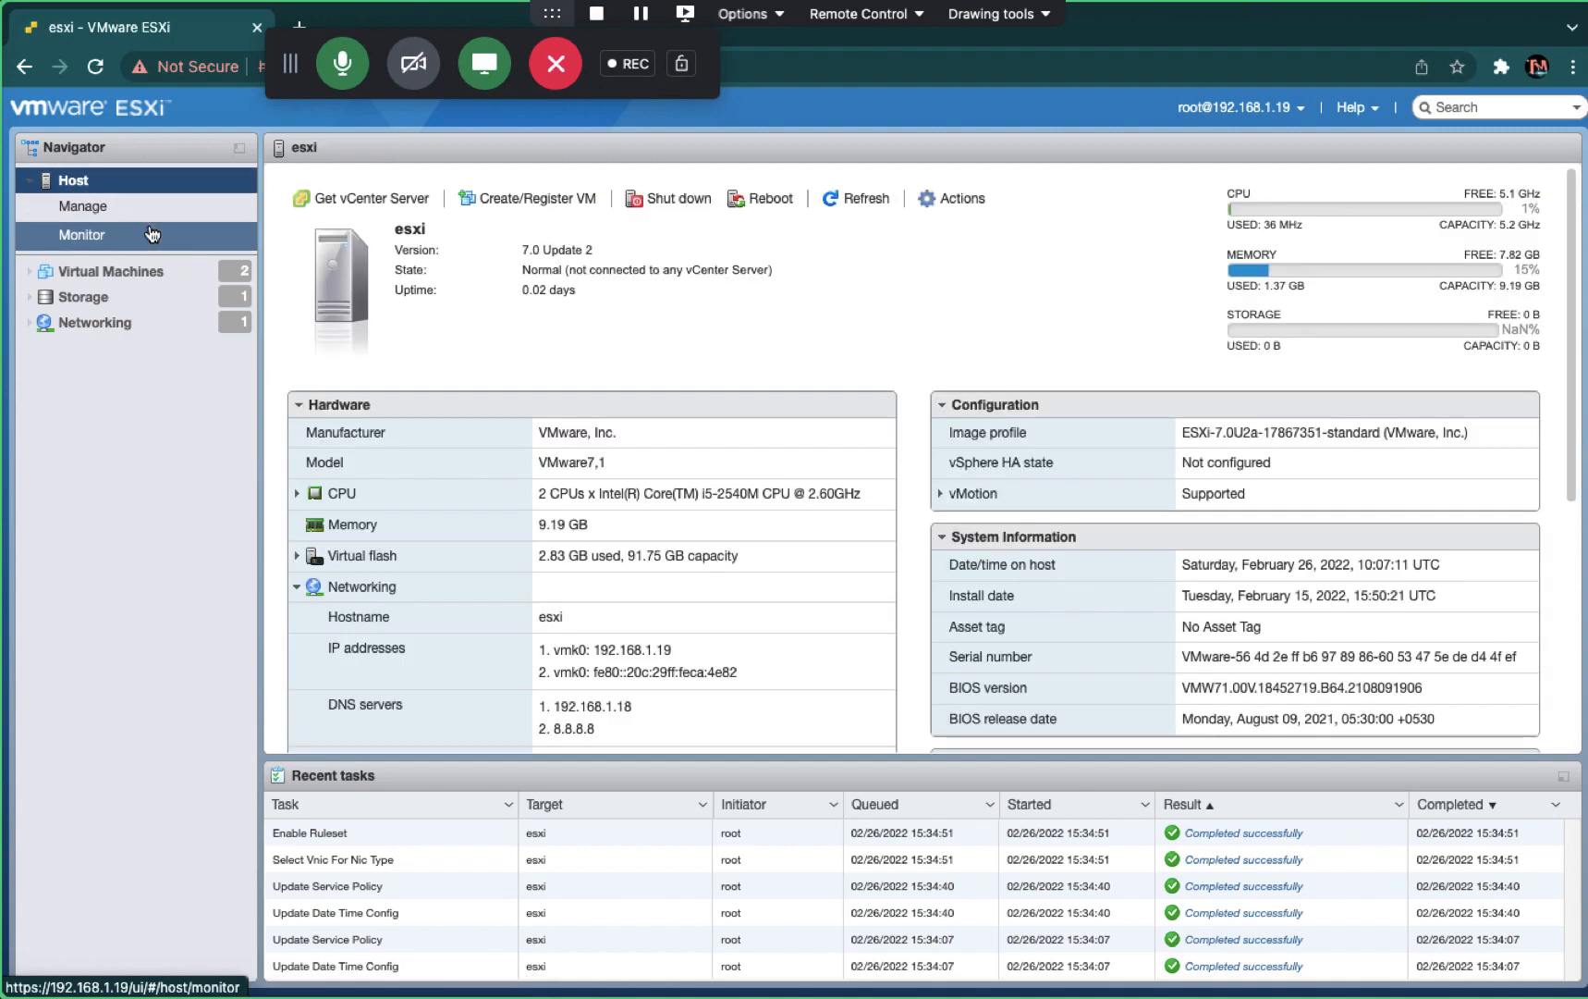
key("ctrl+Right")
key("ctrl+Right")
key("ctrl+Right")
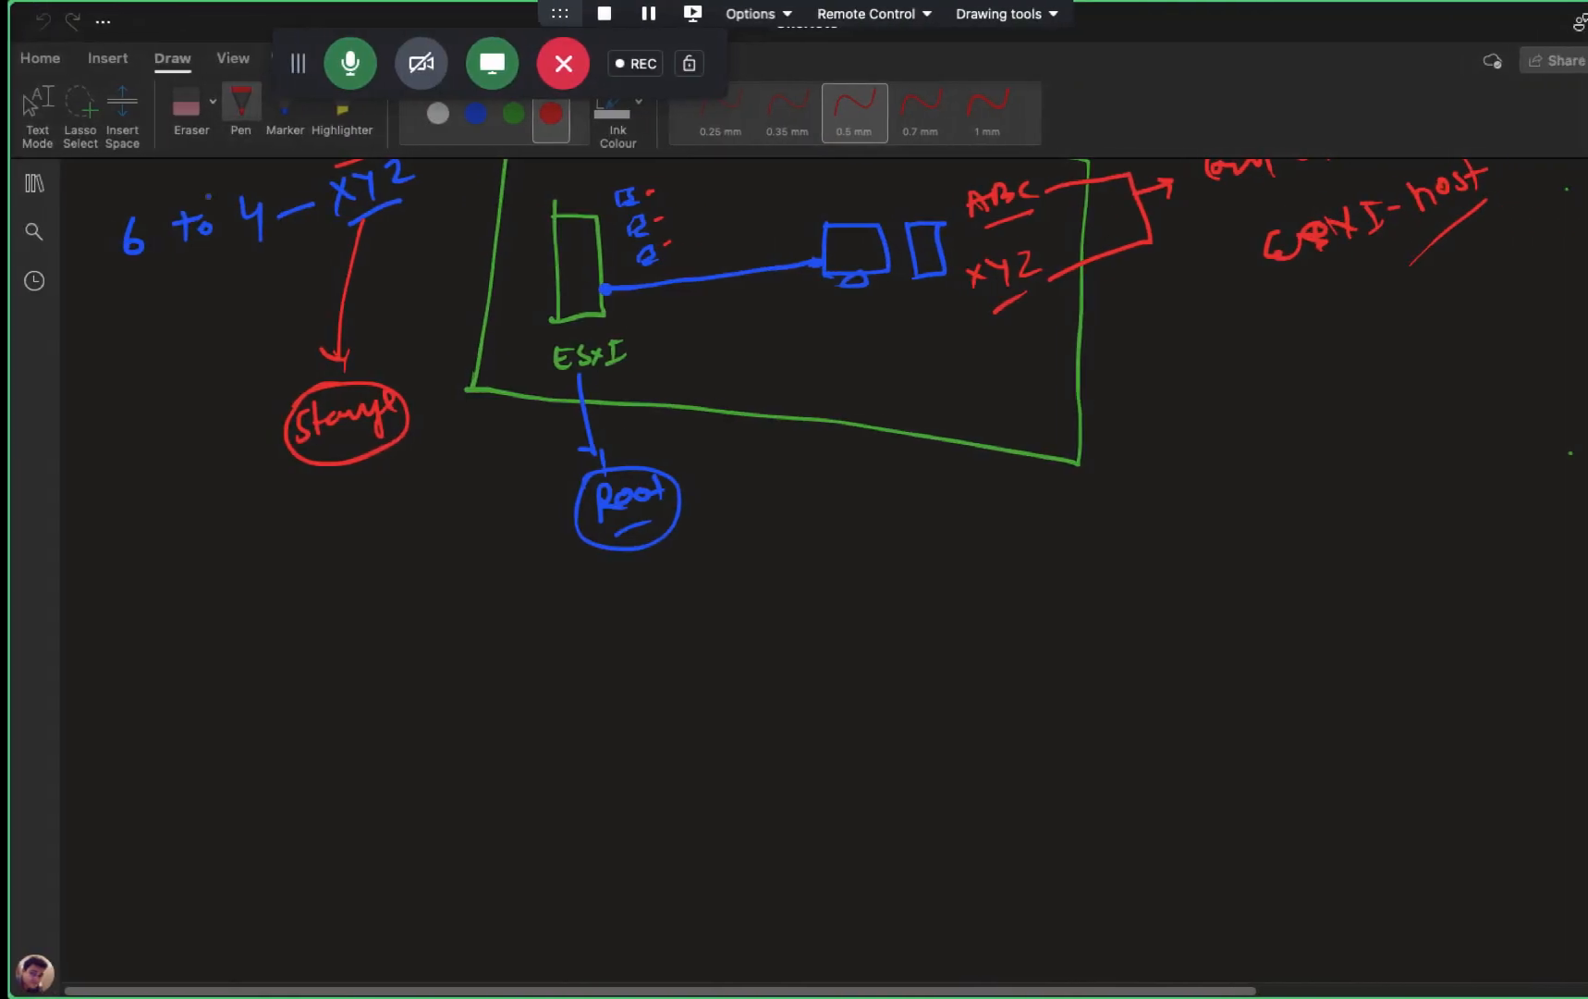
- Scroll to the top of the VMware Domain Joining checklist, then switch to Active Directory Users and Computers
scroll(734, 642, "up", 15)
scroll(734, 641, "up", 5)
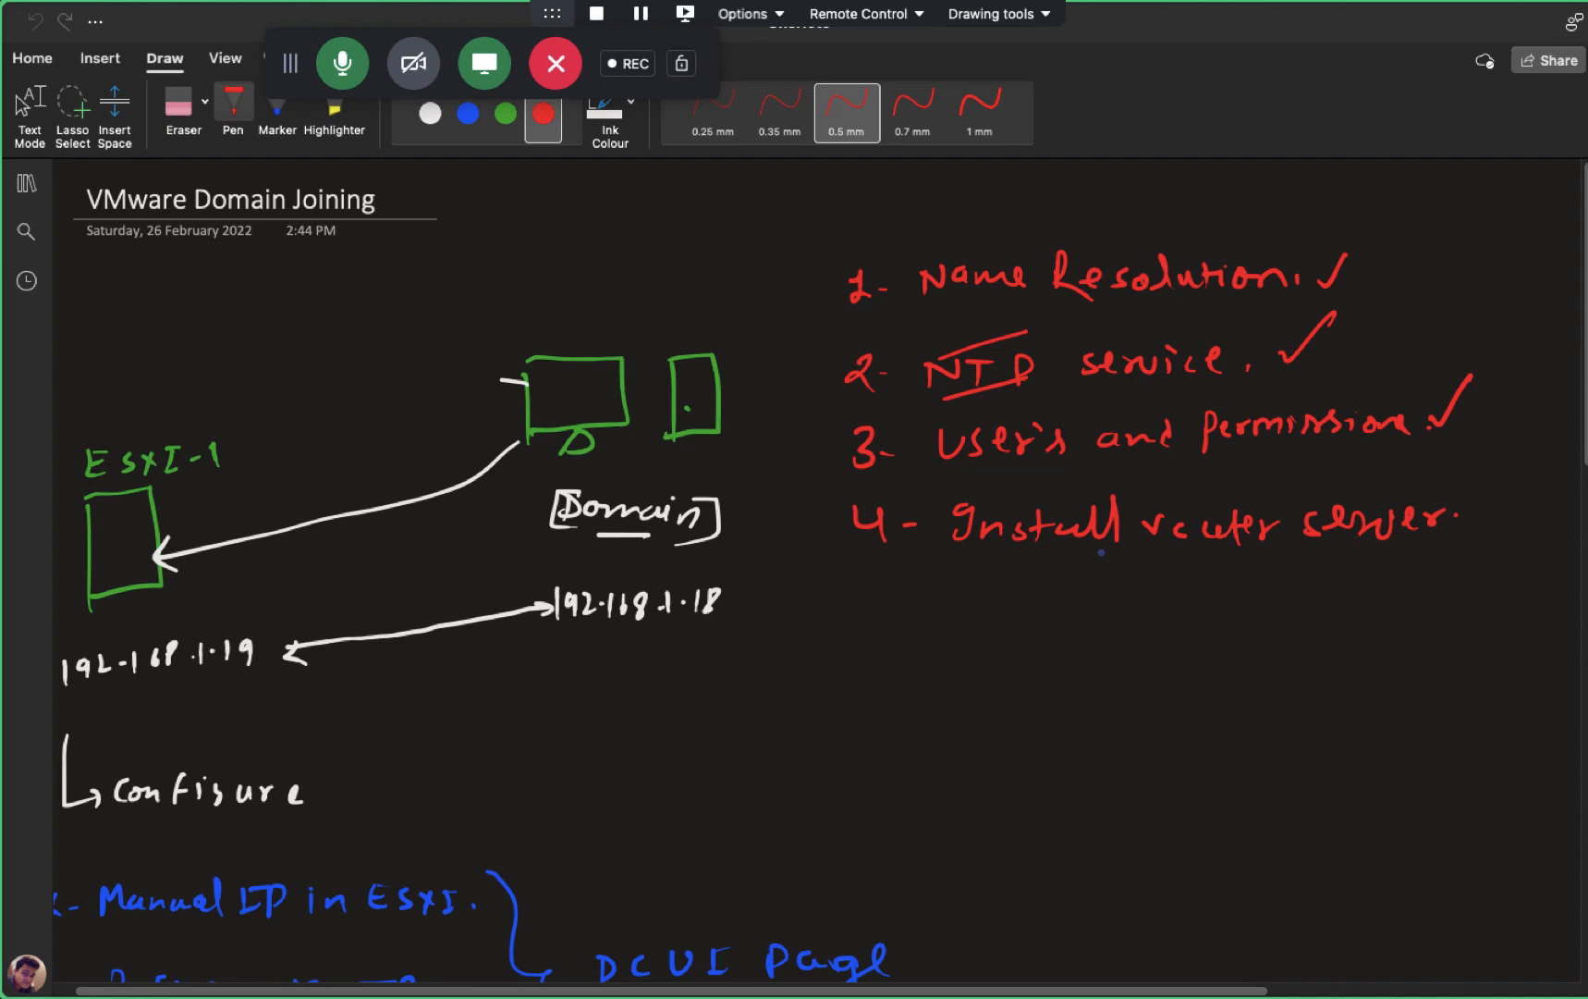
key("ctrl+Left")
key("ctrl+Left")
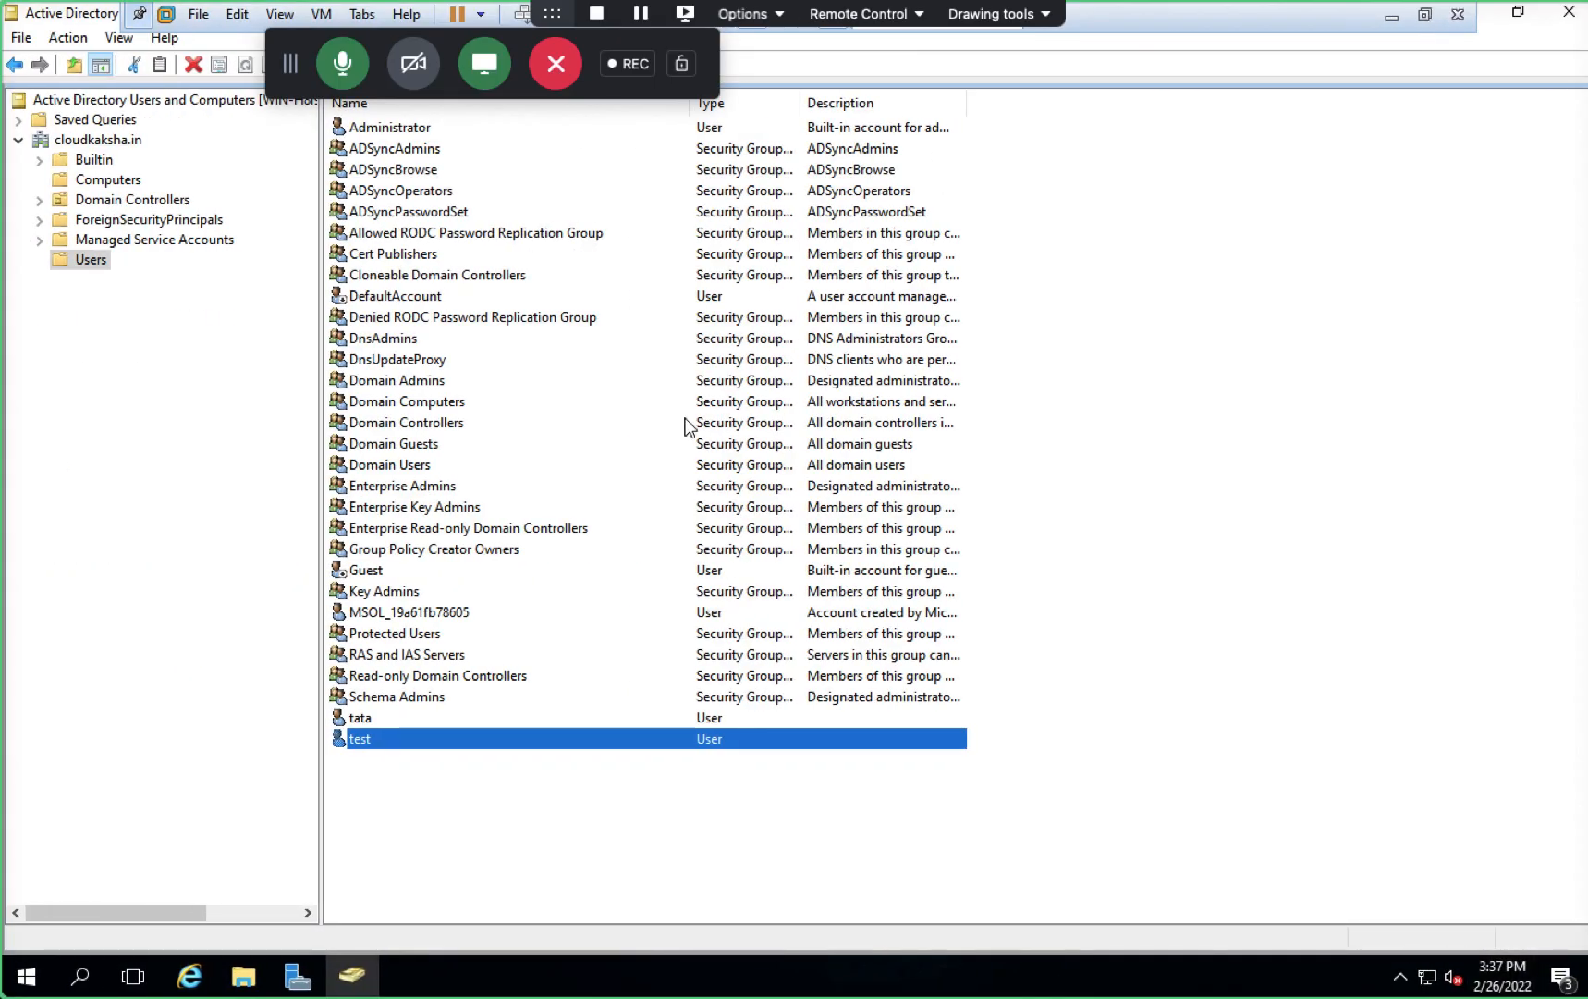
- Switch back to the ESXi web client and refresh the host summary data
key("ctrl+Right")
key("ctrl+Left")
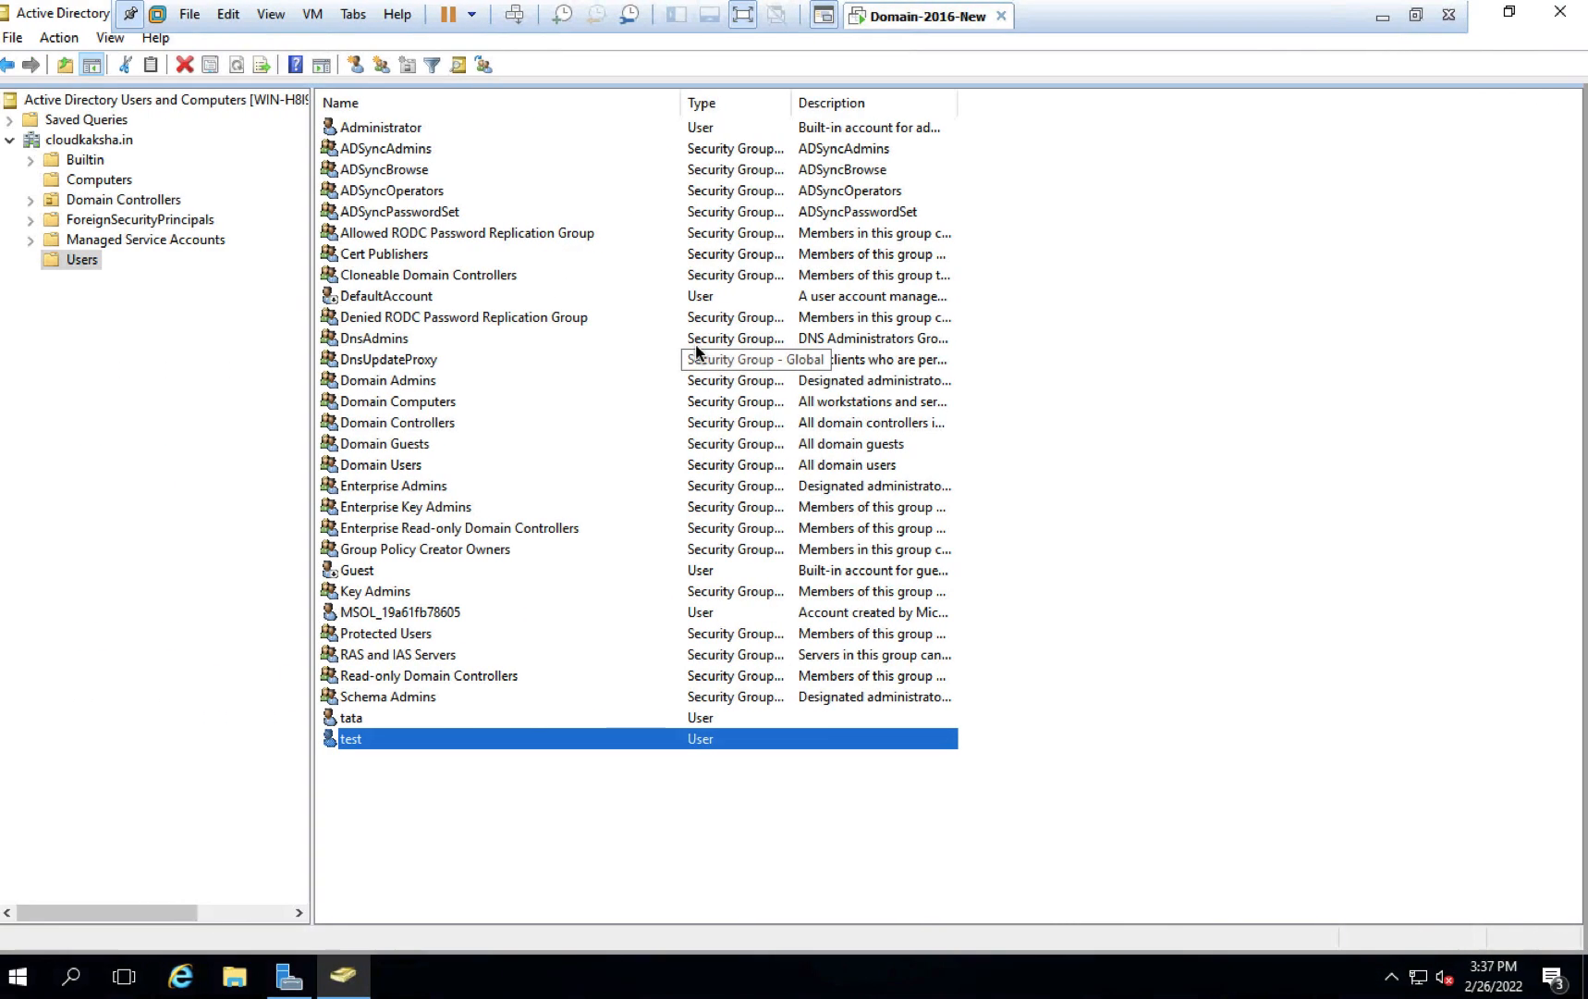
key("ctrl+Right")
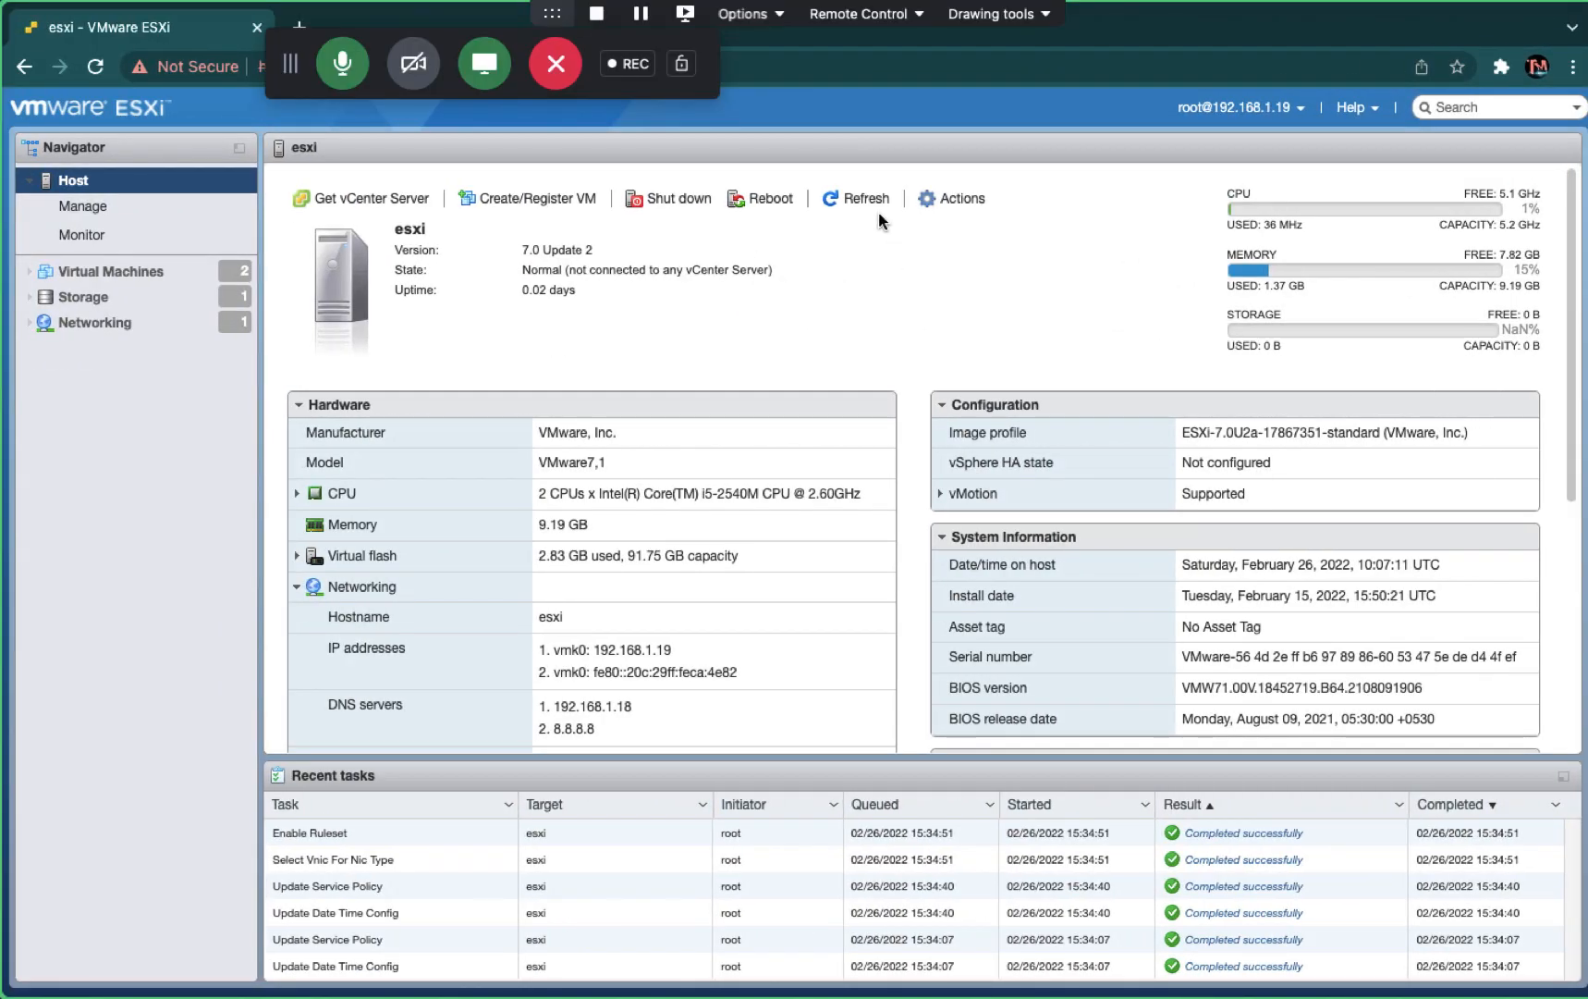
left_click(870, 202)
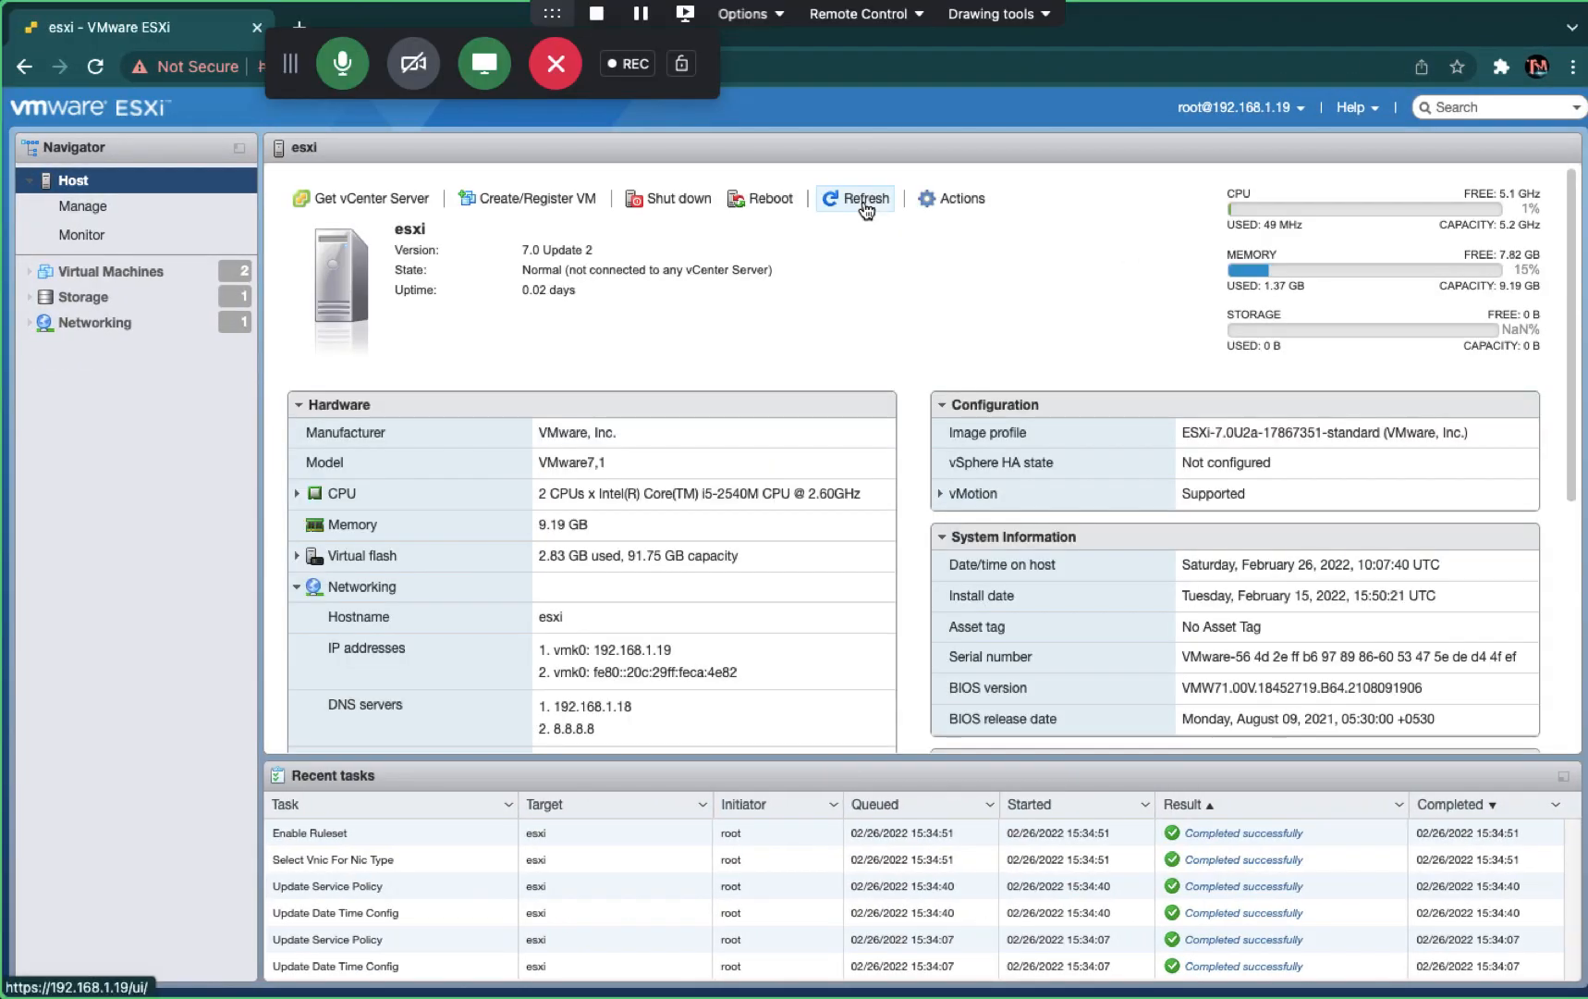
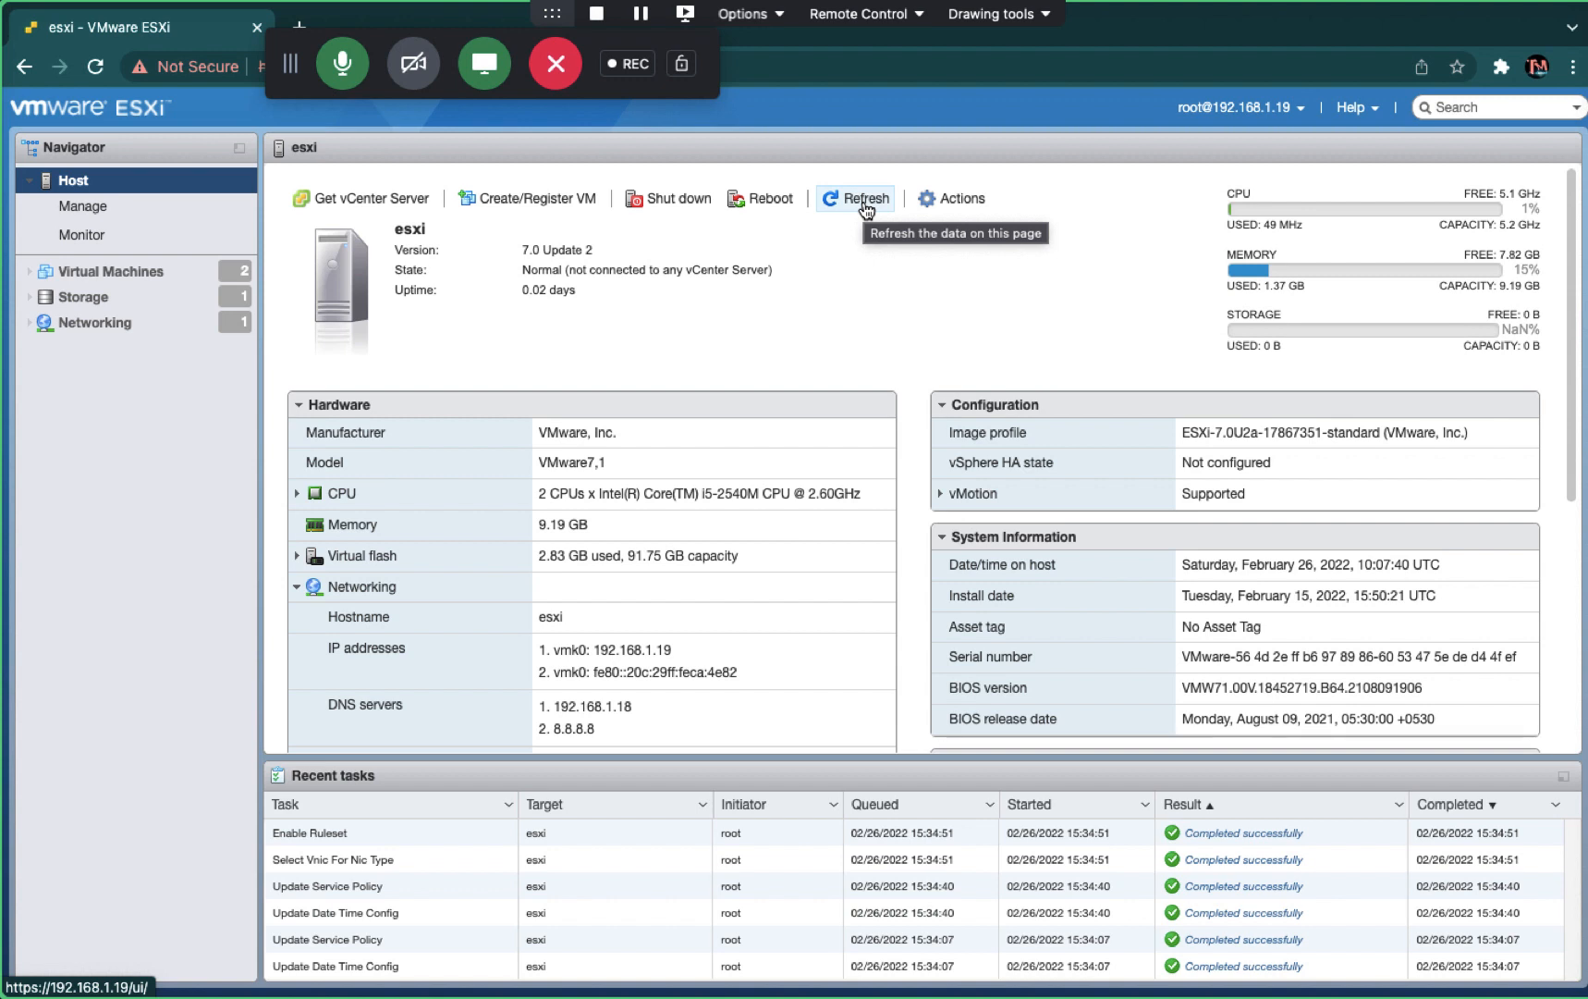
- Refresh the host data and bring up Manage > System > Time & date
left_click(866, 202)
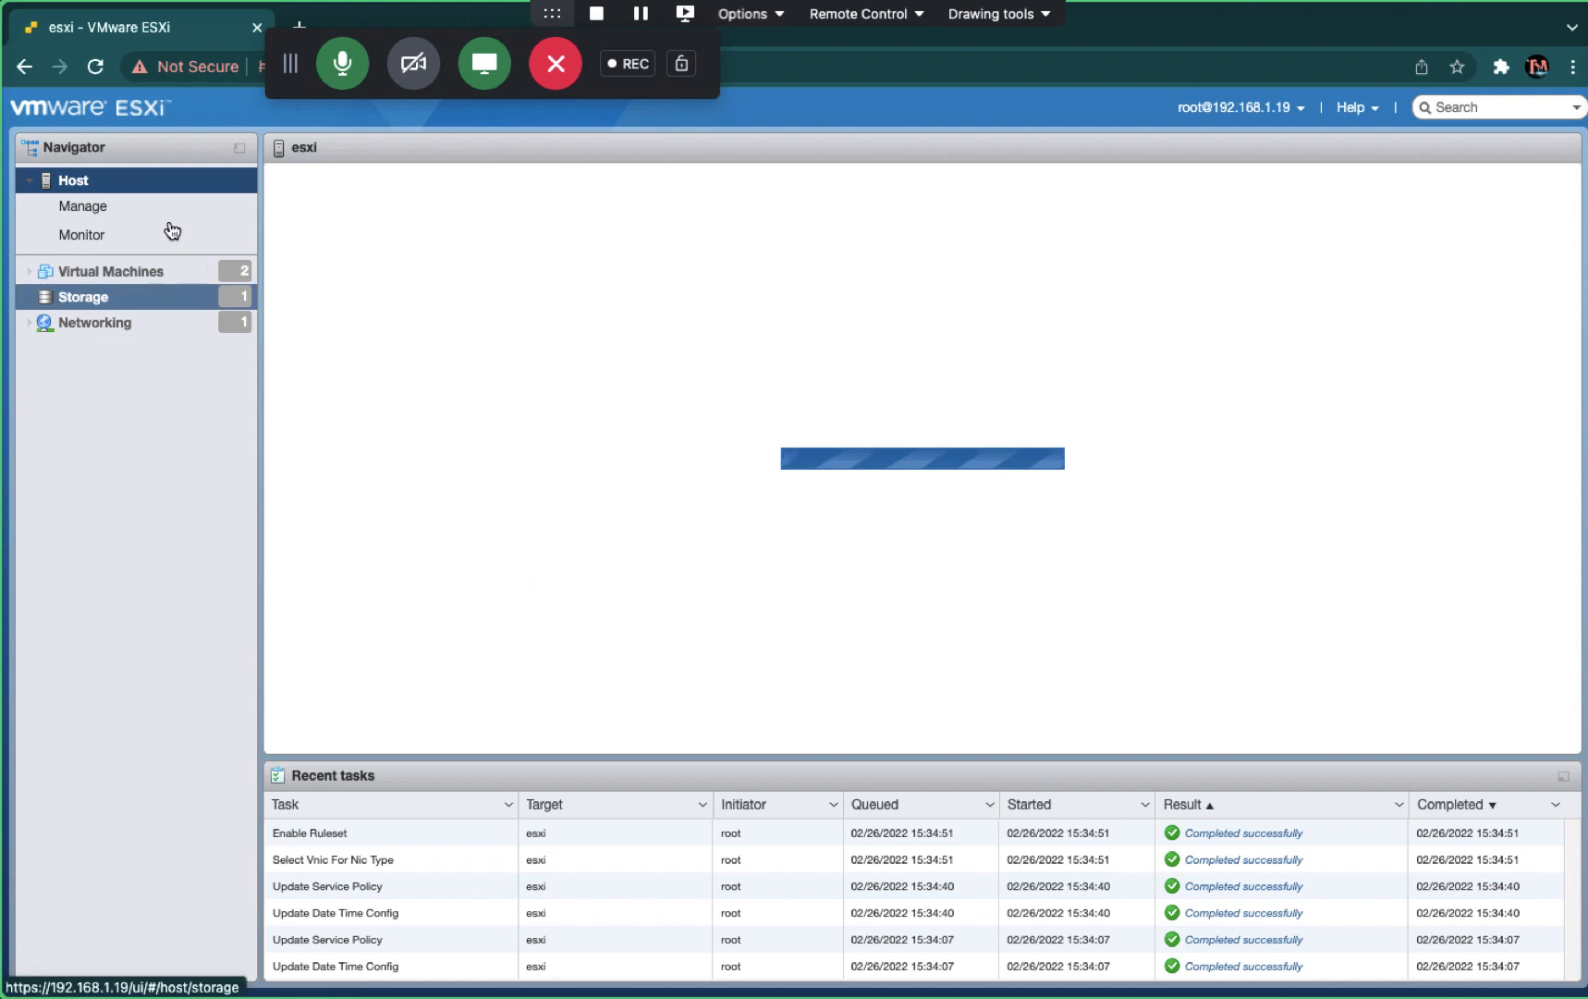
left_click(132, 218)
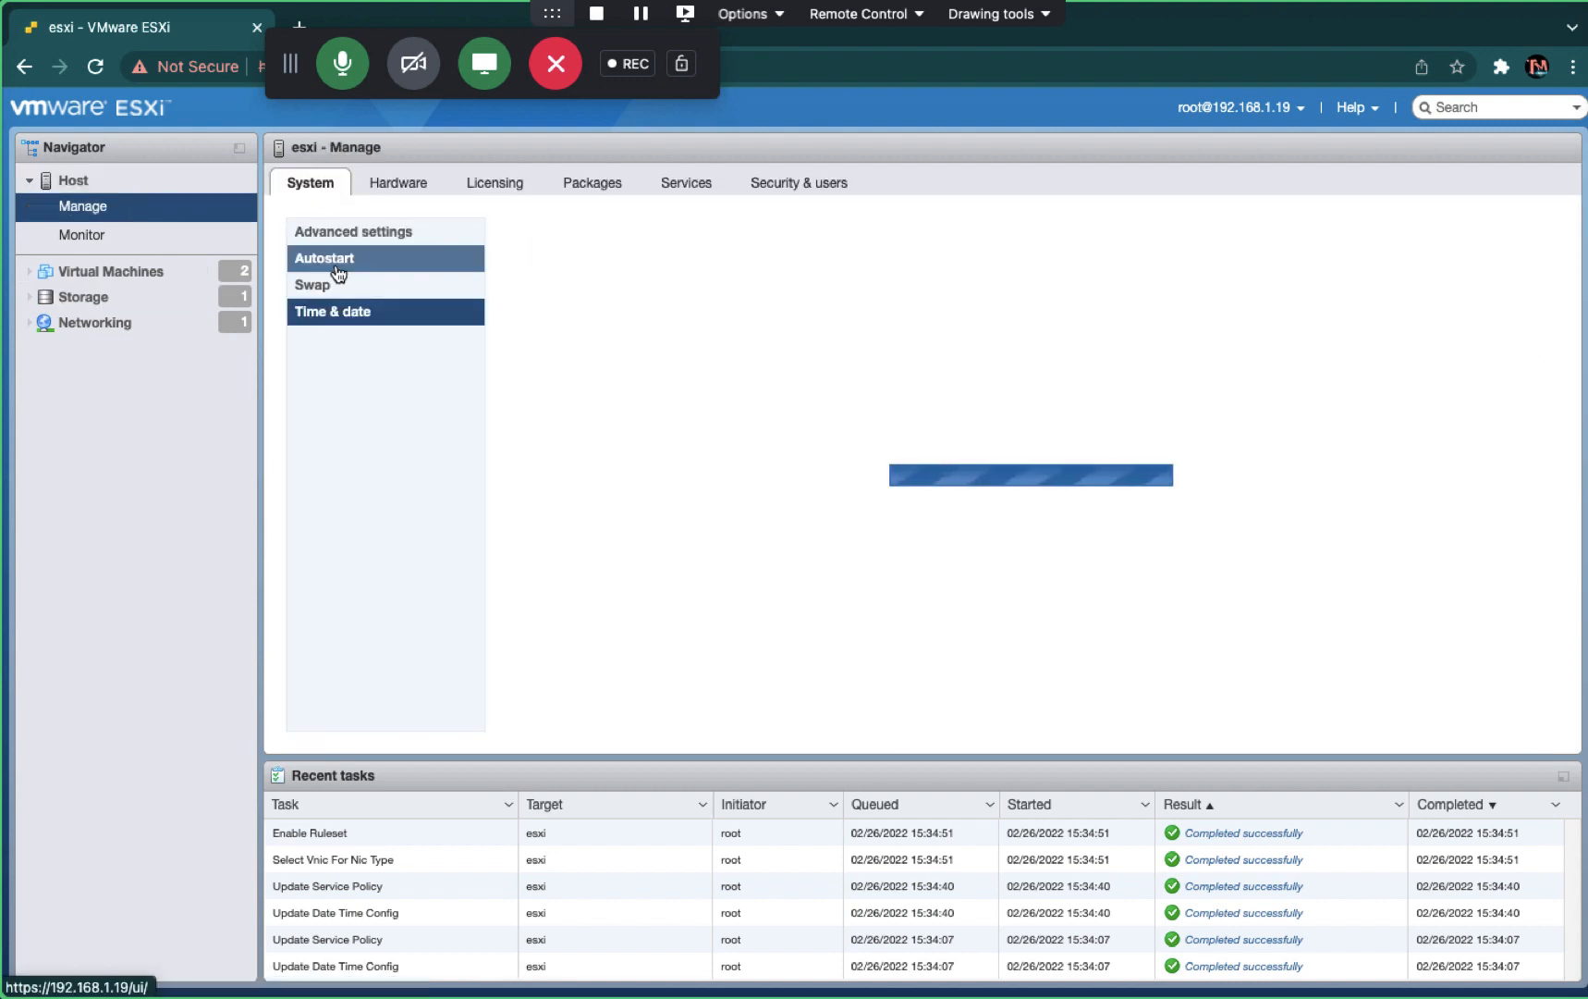
left_click(366, 239)
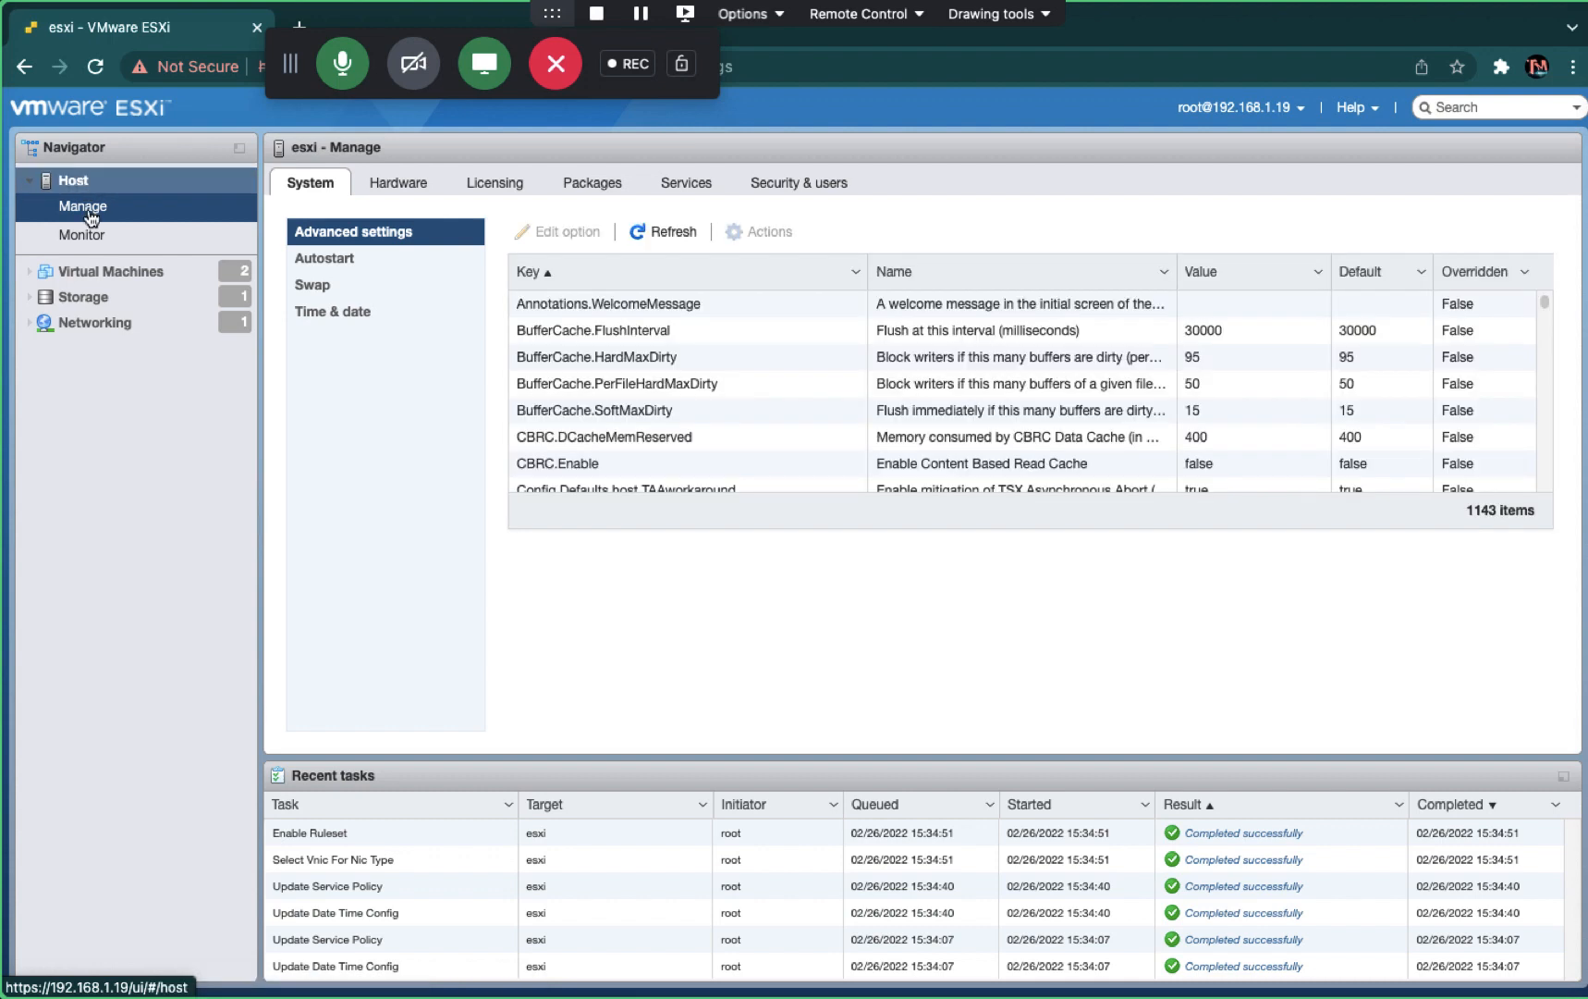
left_click(89, 213)
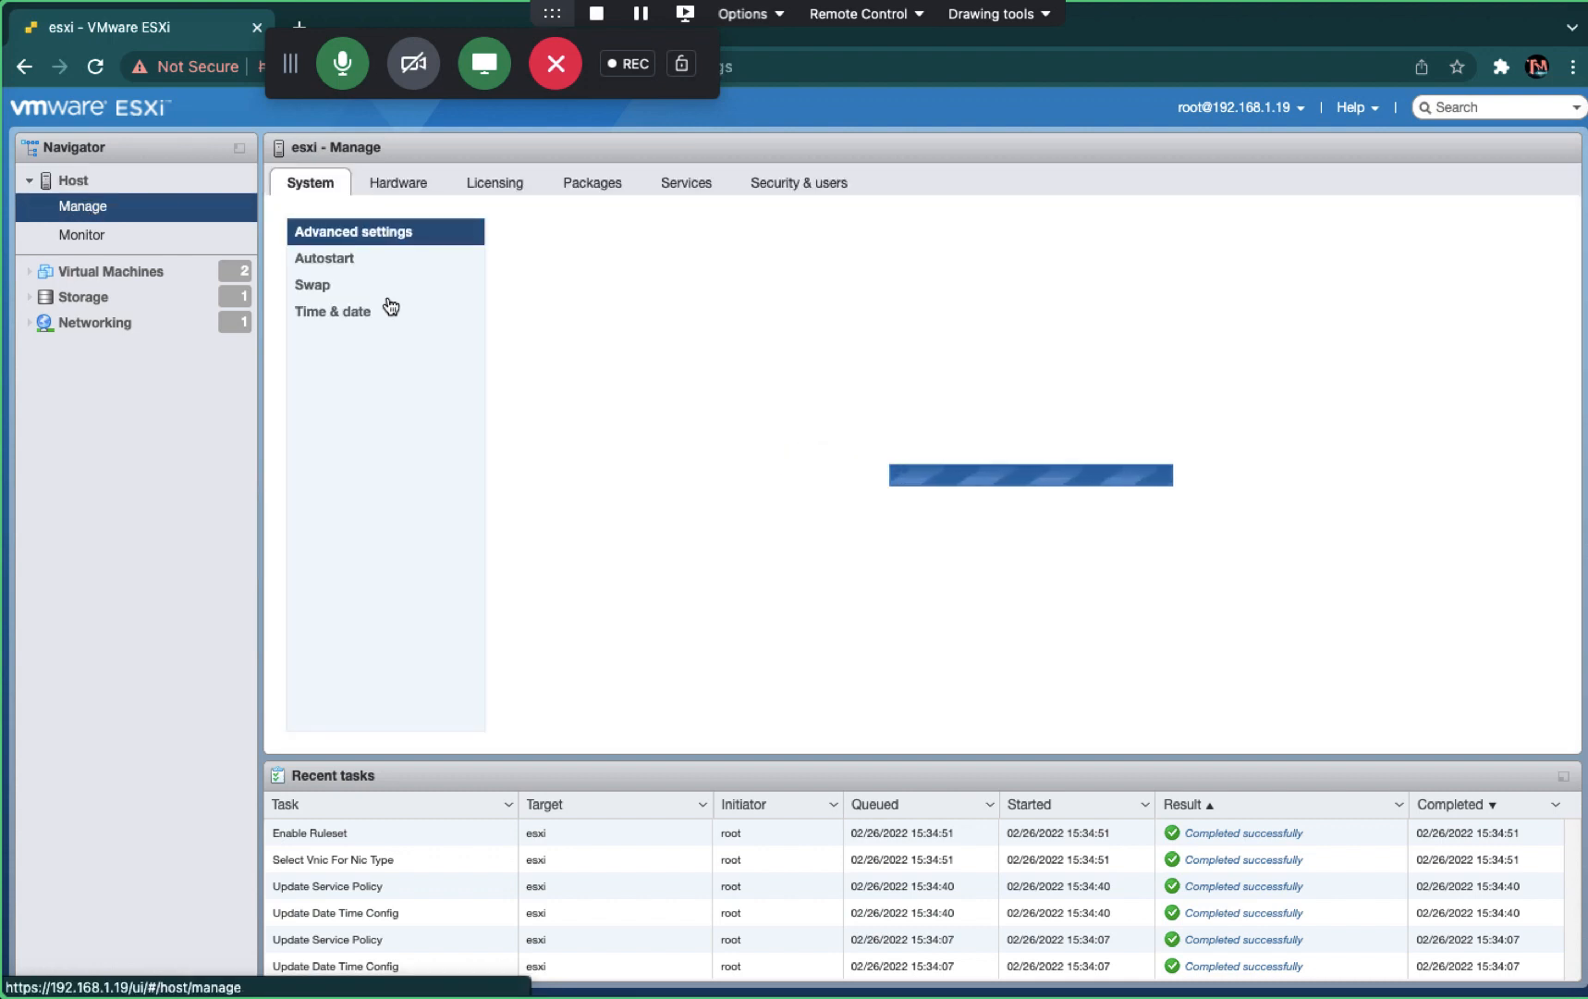
left_click(333, 315)
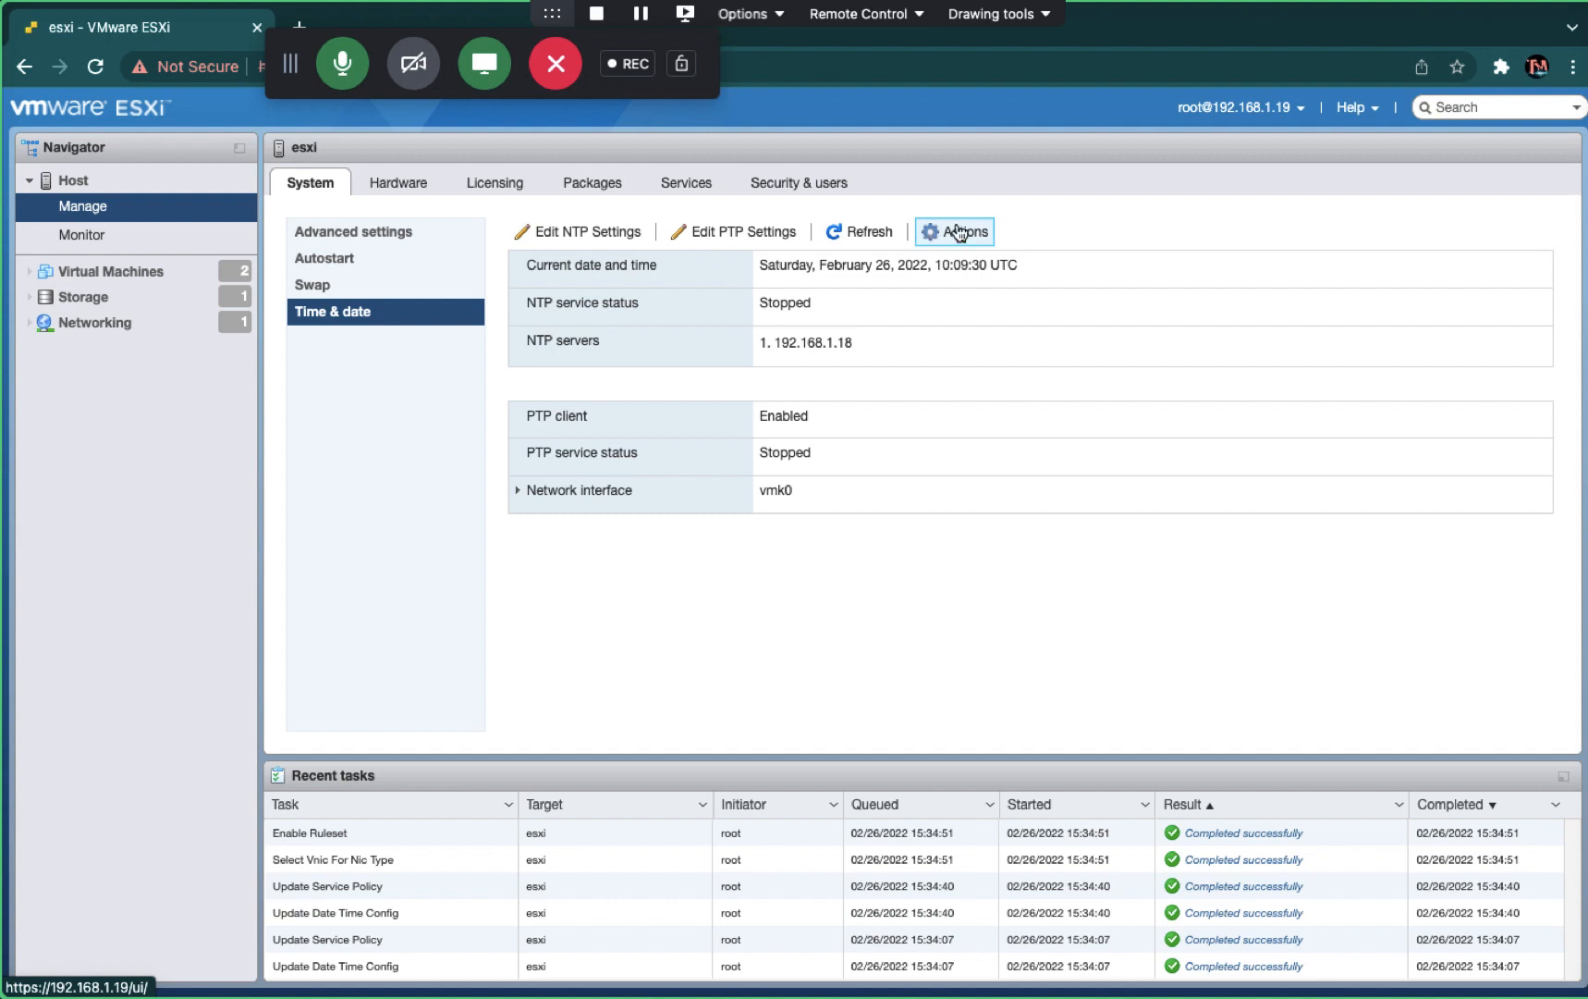
- Re-save the PTP settings and then the NTP settings without changes
left_click(739, 233)
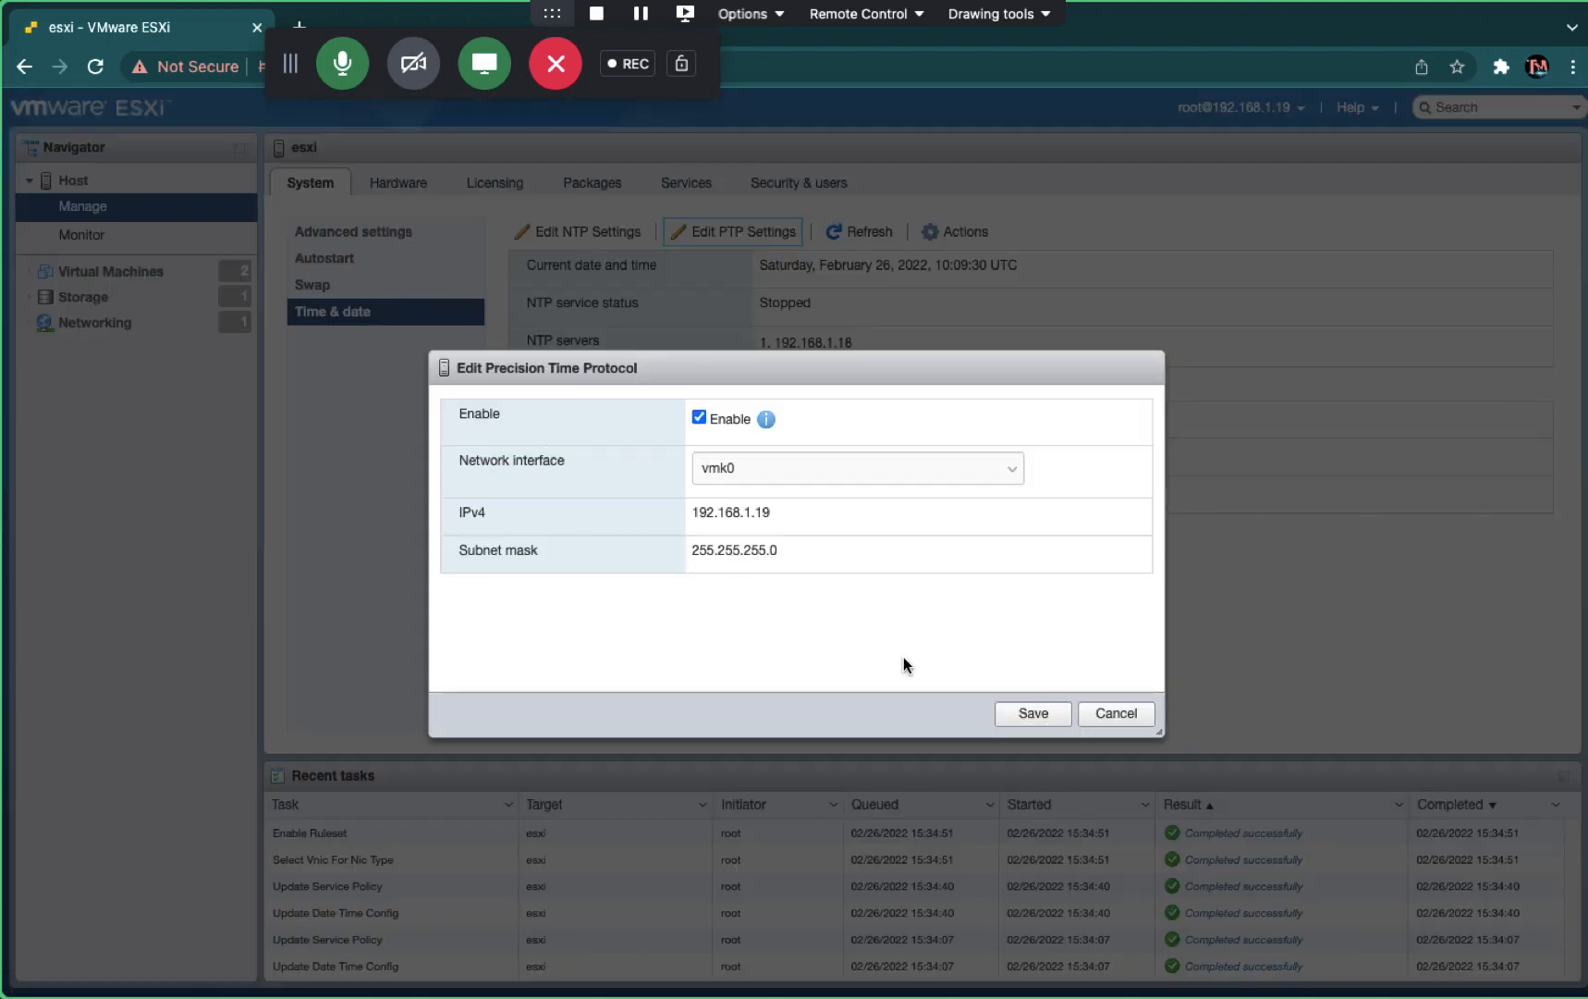
left_click(1030, 715)
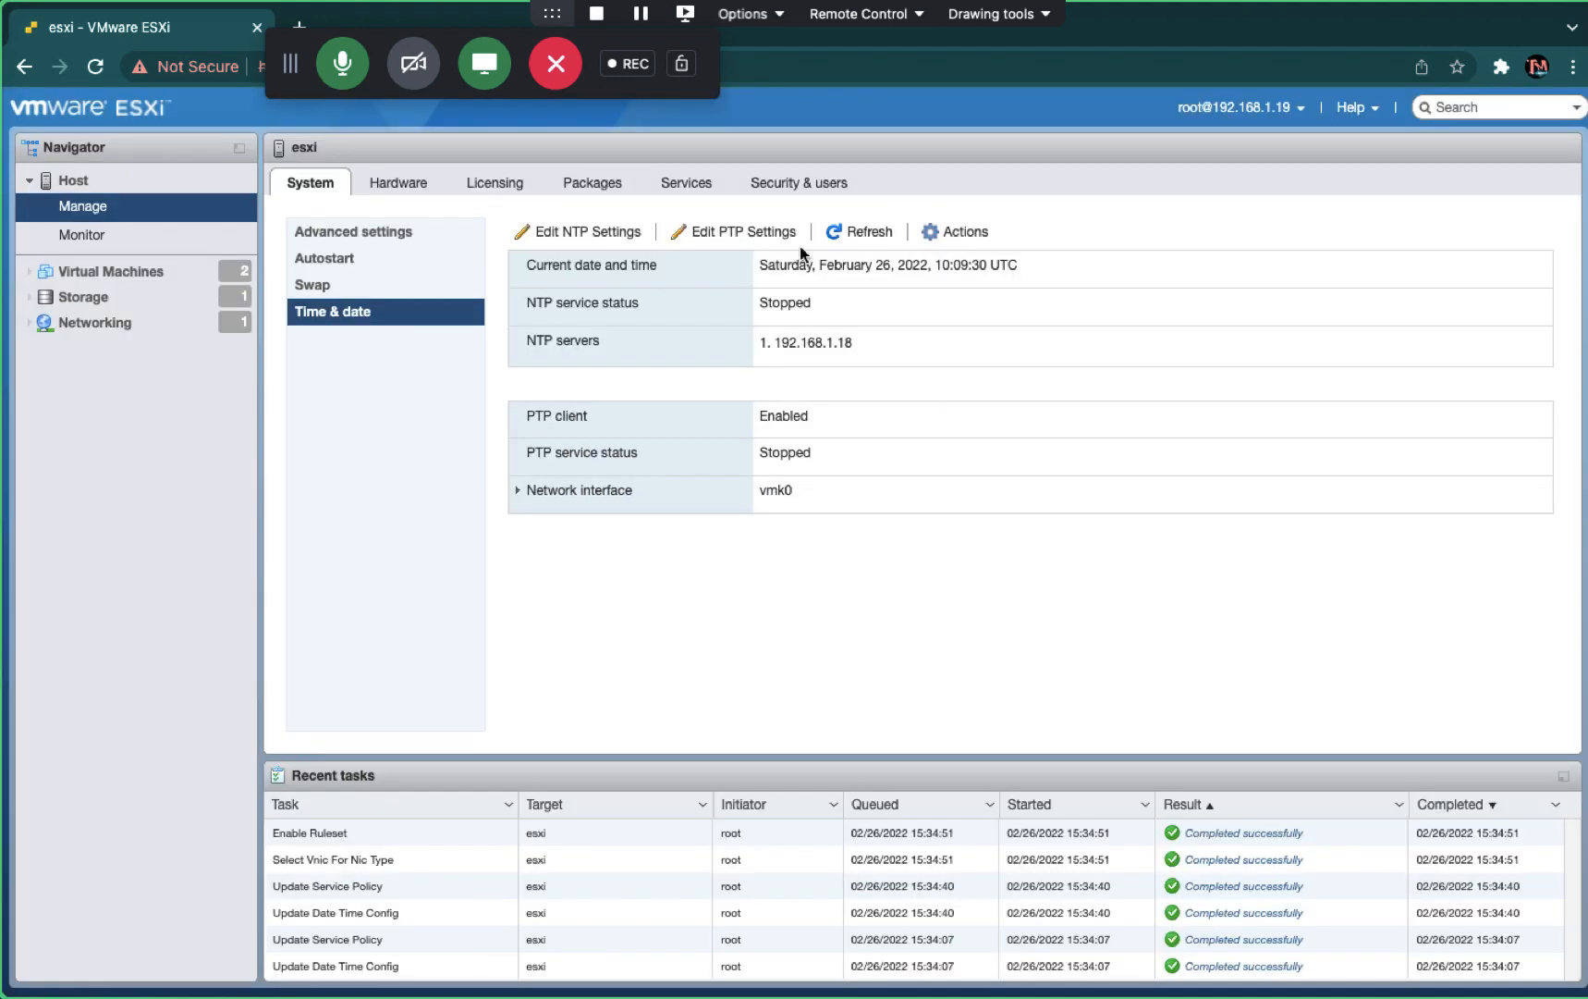
left_click(610, 236)
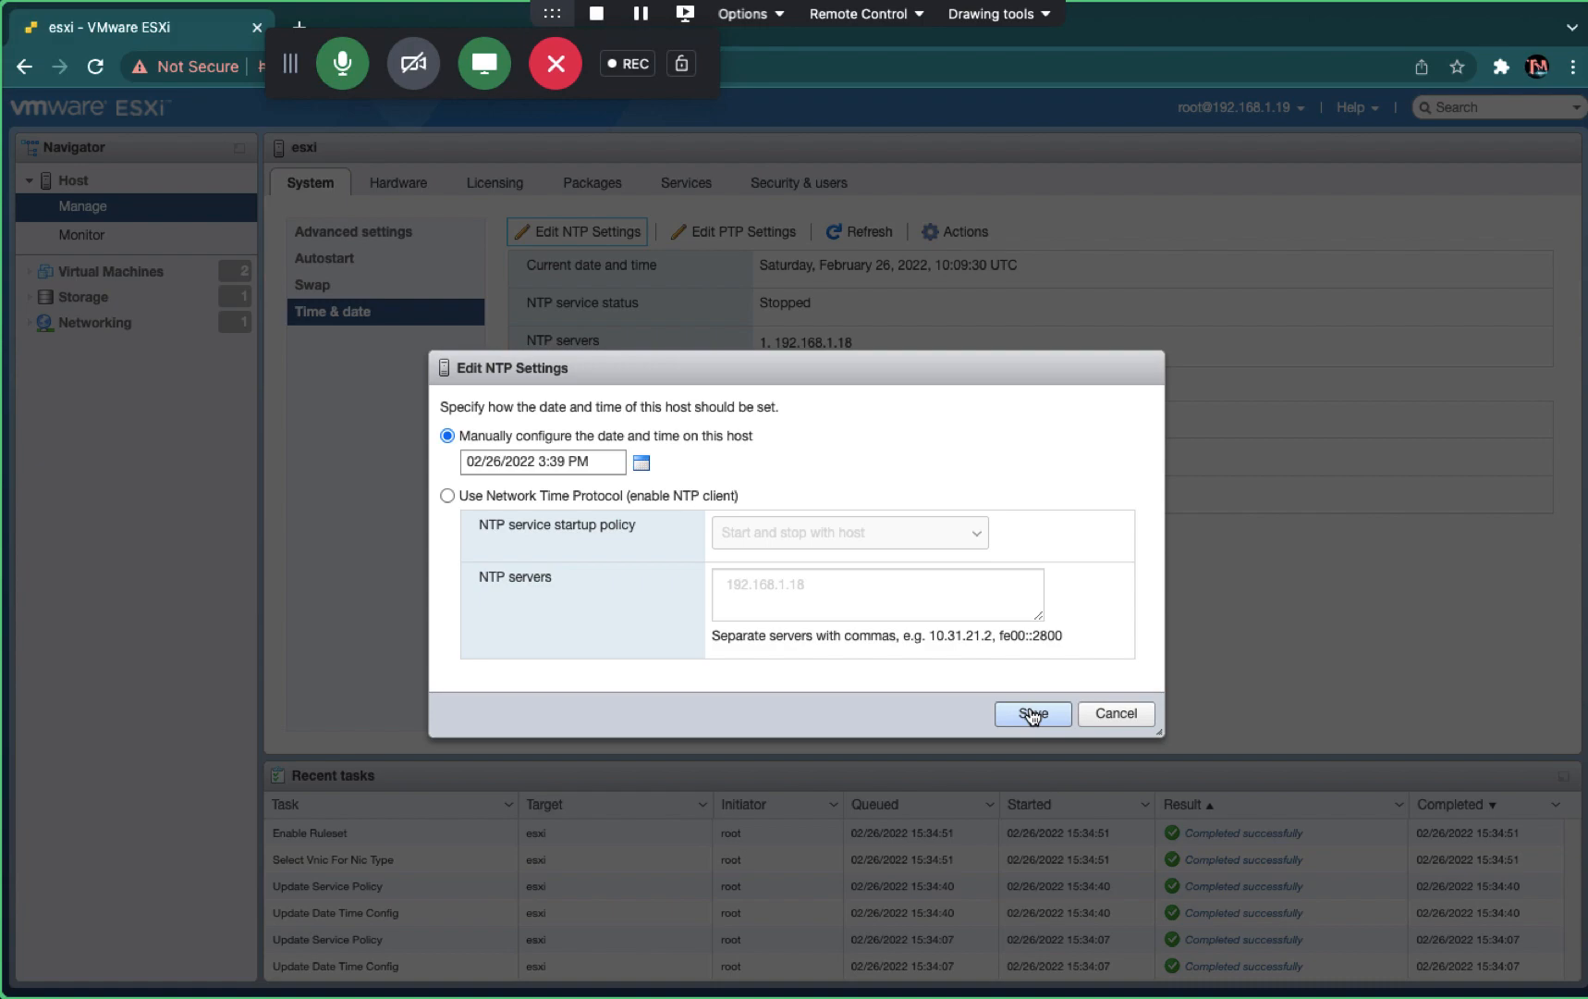
left_click(1033, 715)
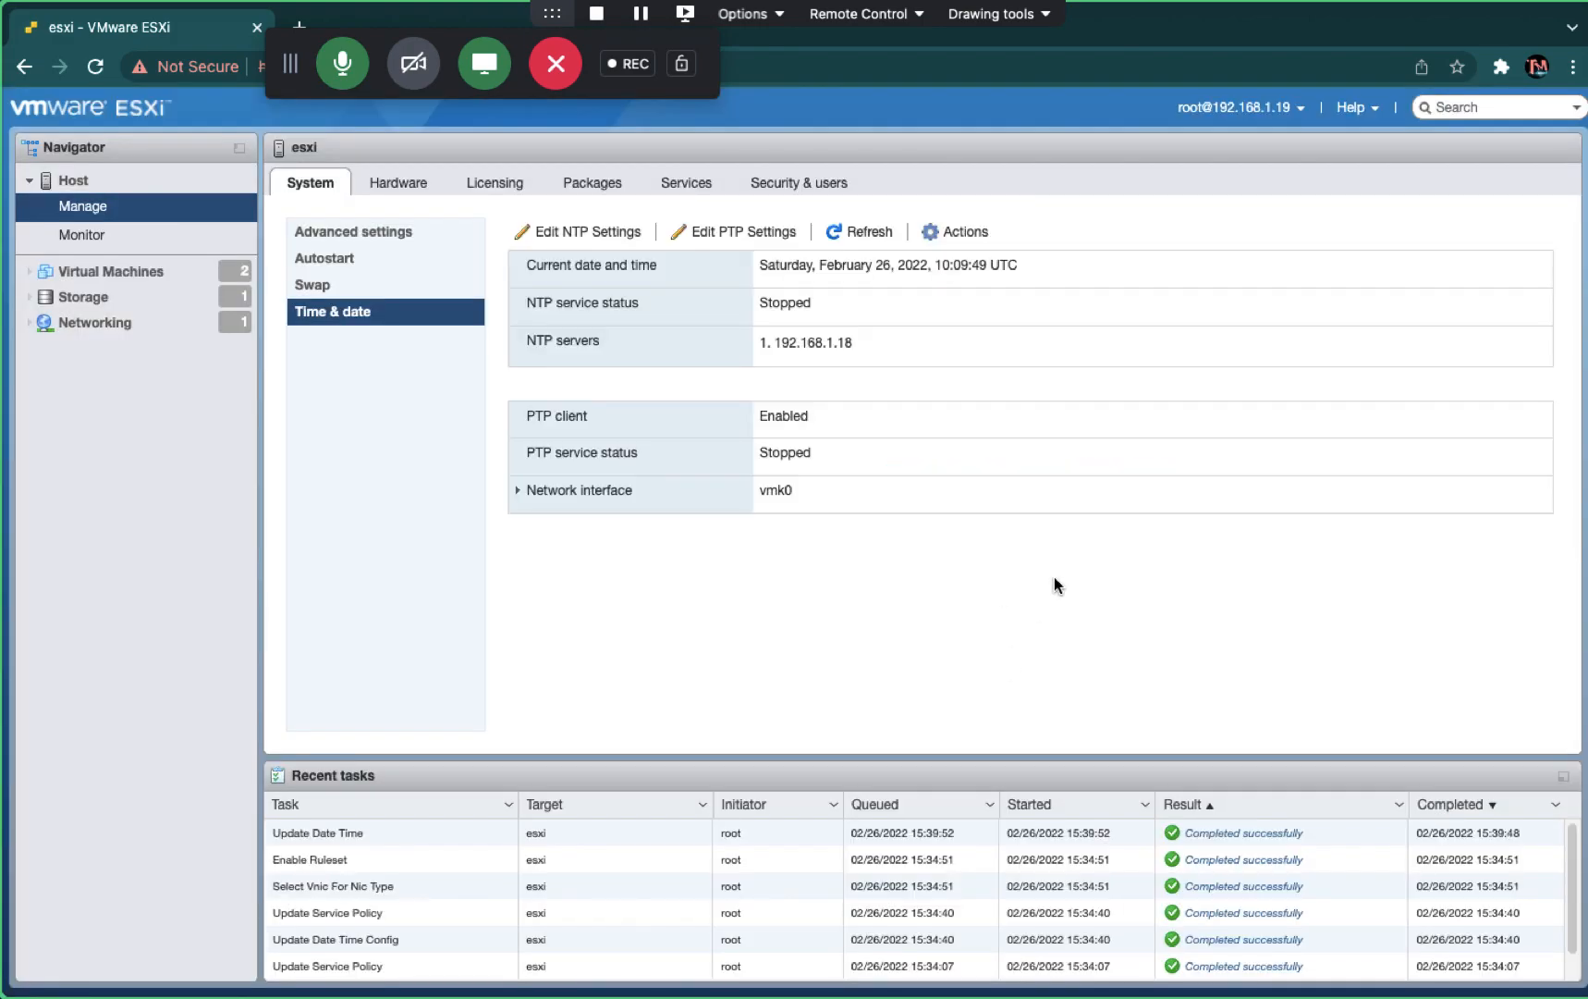
key("ctrl+Right")
- Reset the ESXI-HOST-7 virtual machine through Power > Reset and confirm it
key("ctrl+Left")
key("ctrl+Right")
key("ctrl+Right")
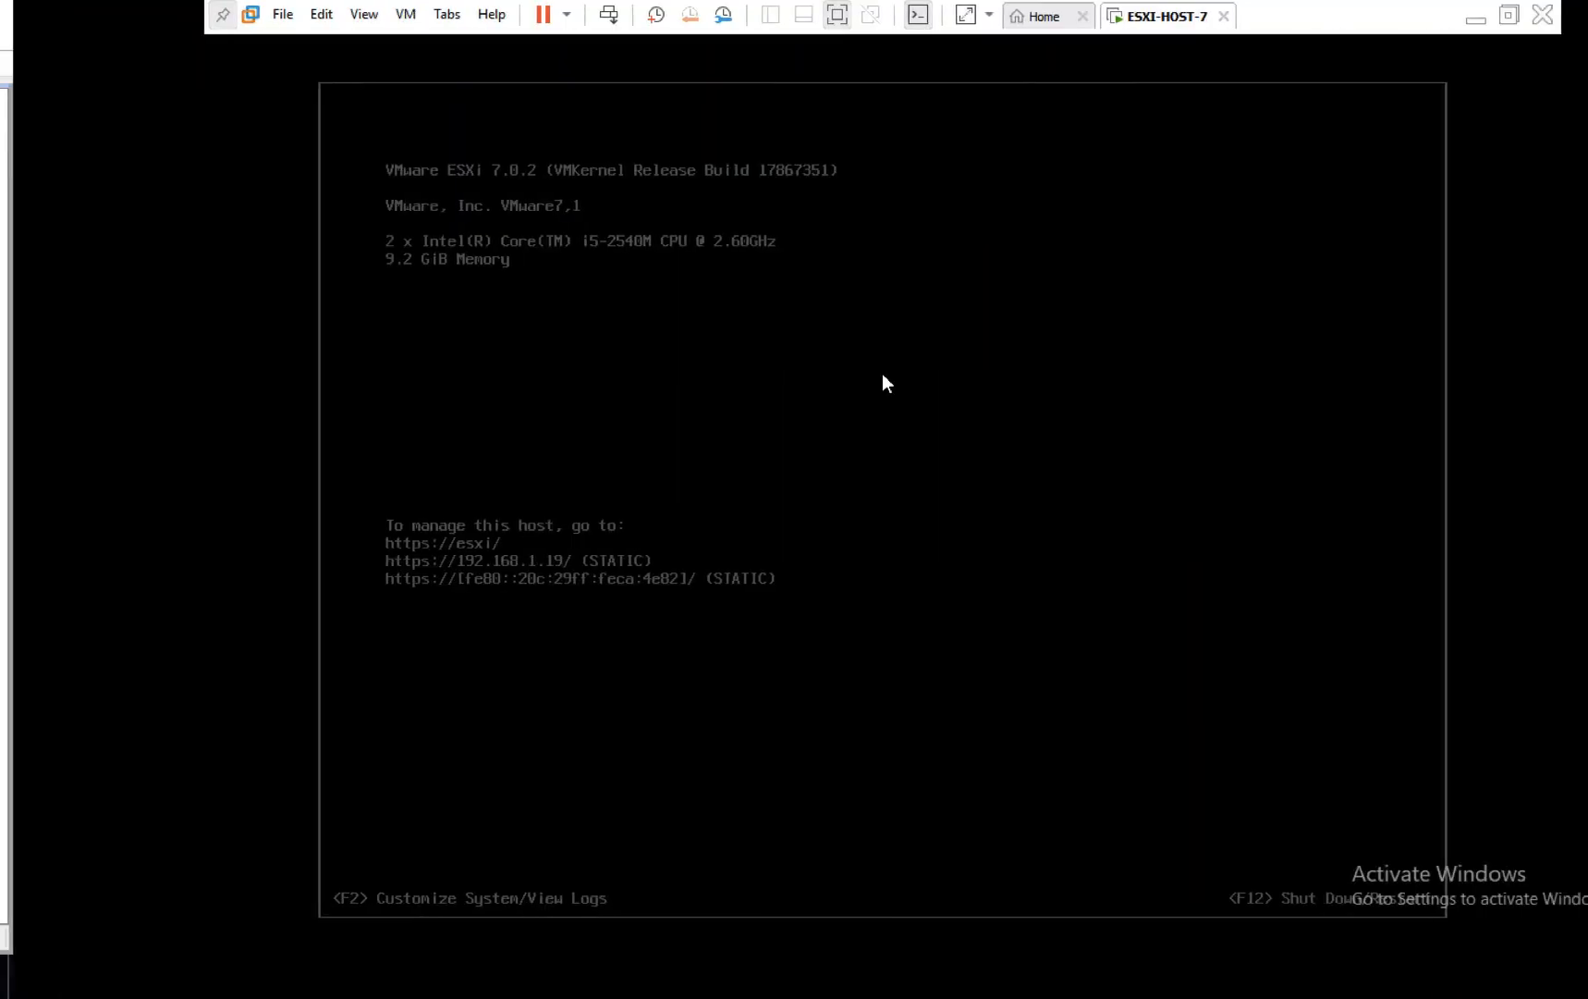
right_click(1119, 26)
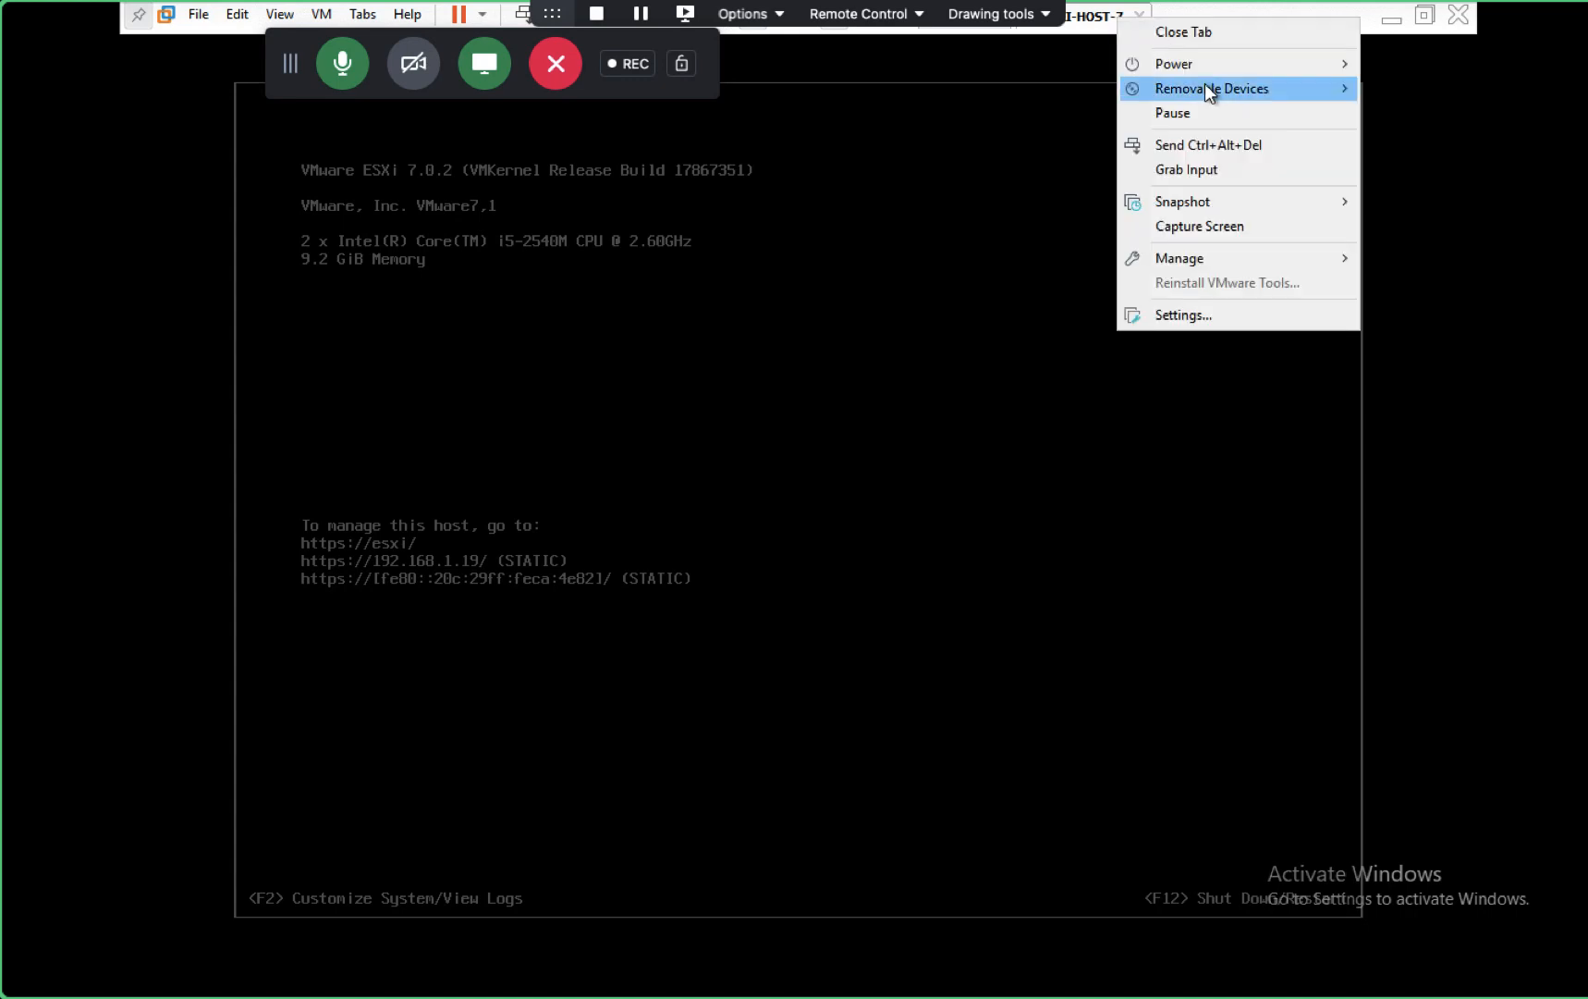
mouse_move(1258, 64)
left_click(1405, 244)
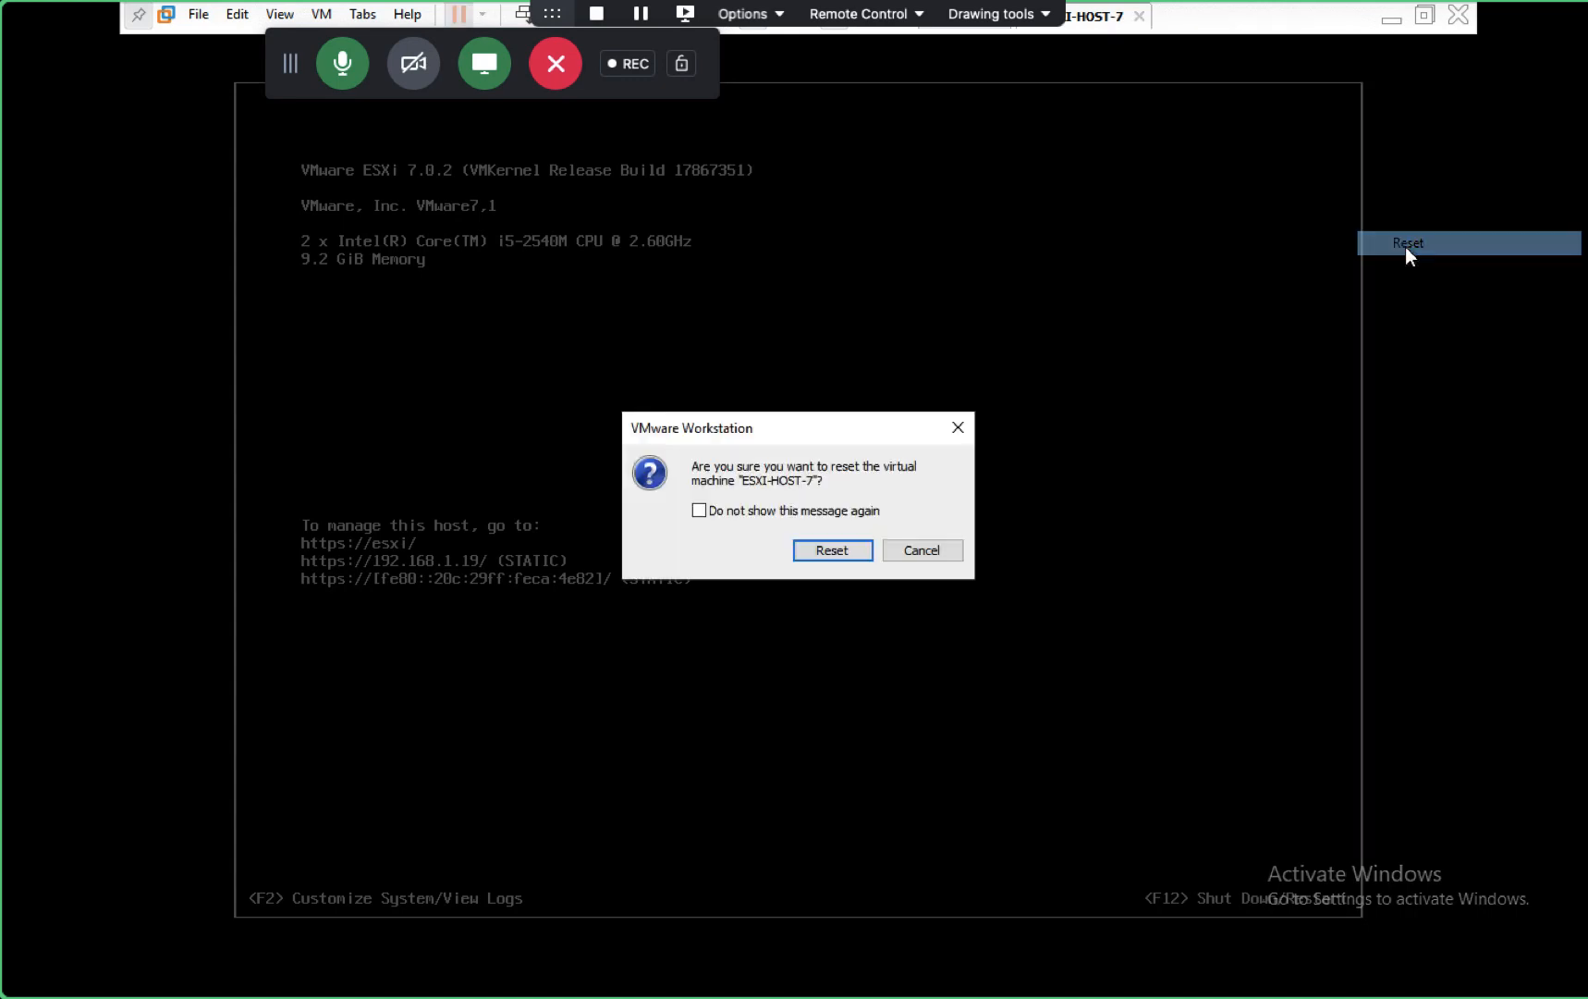
left_click(814, 549)
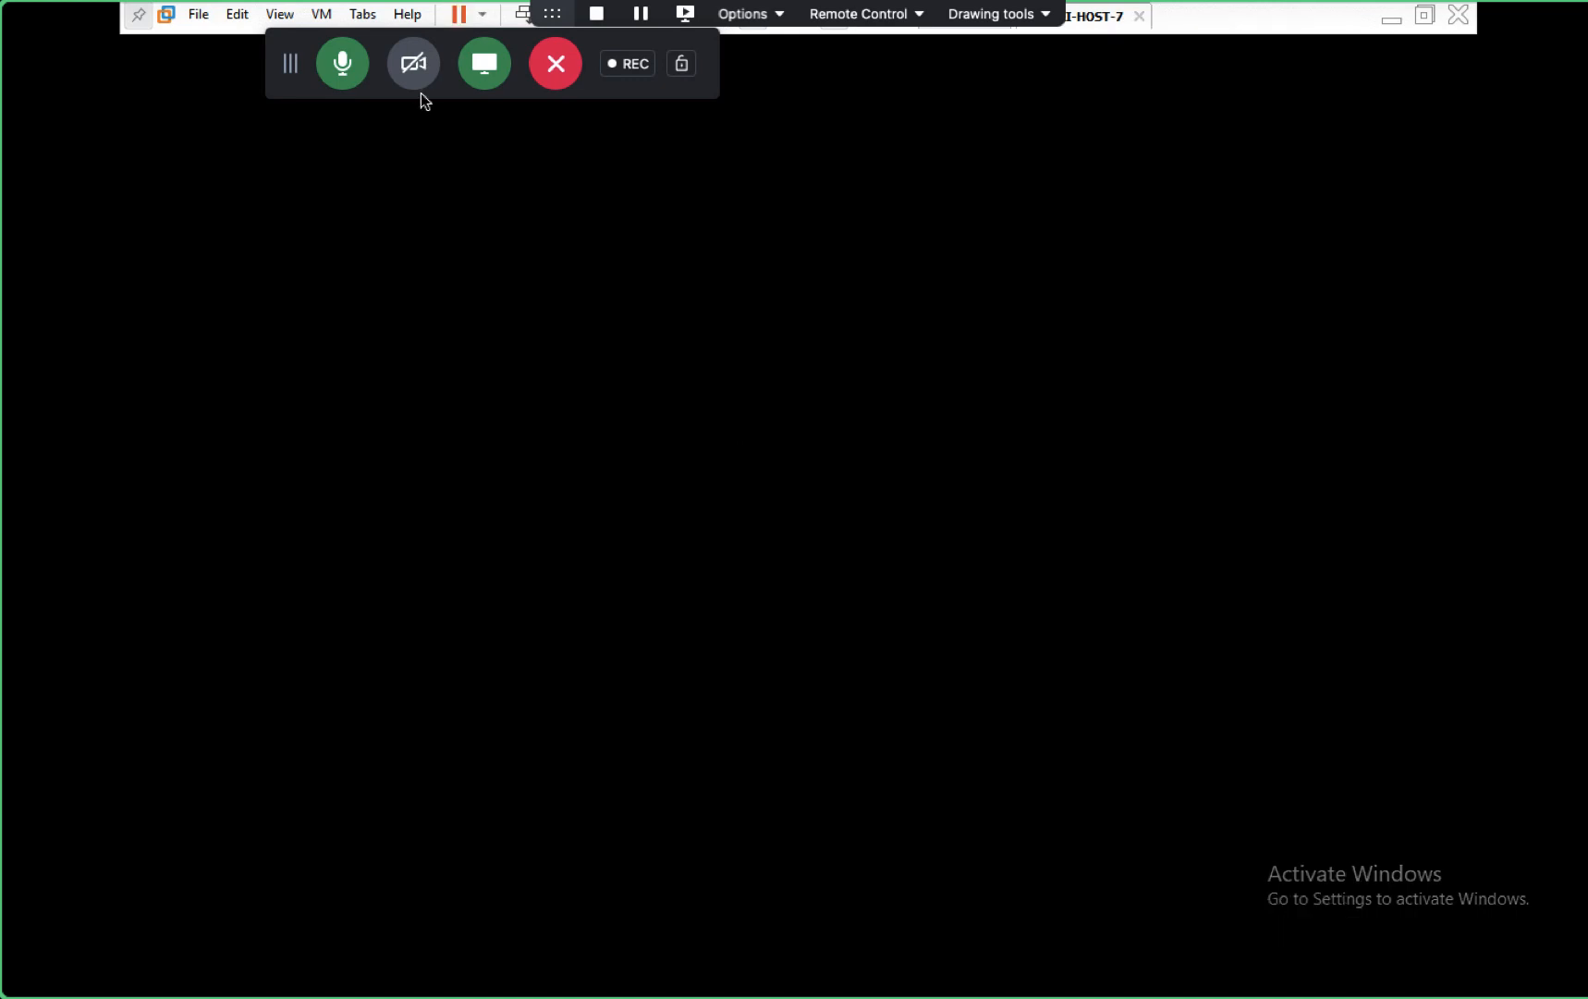
left_click(337, 72)
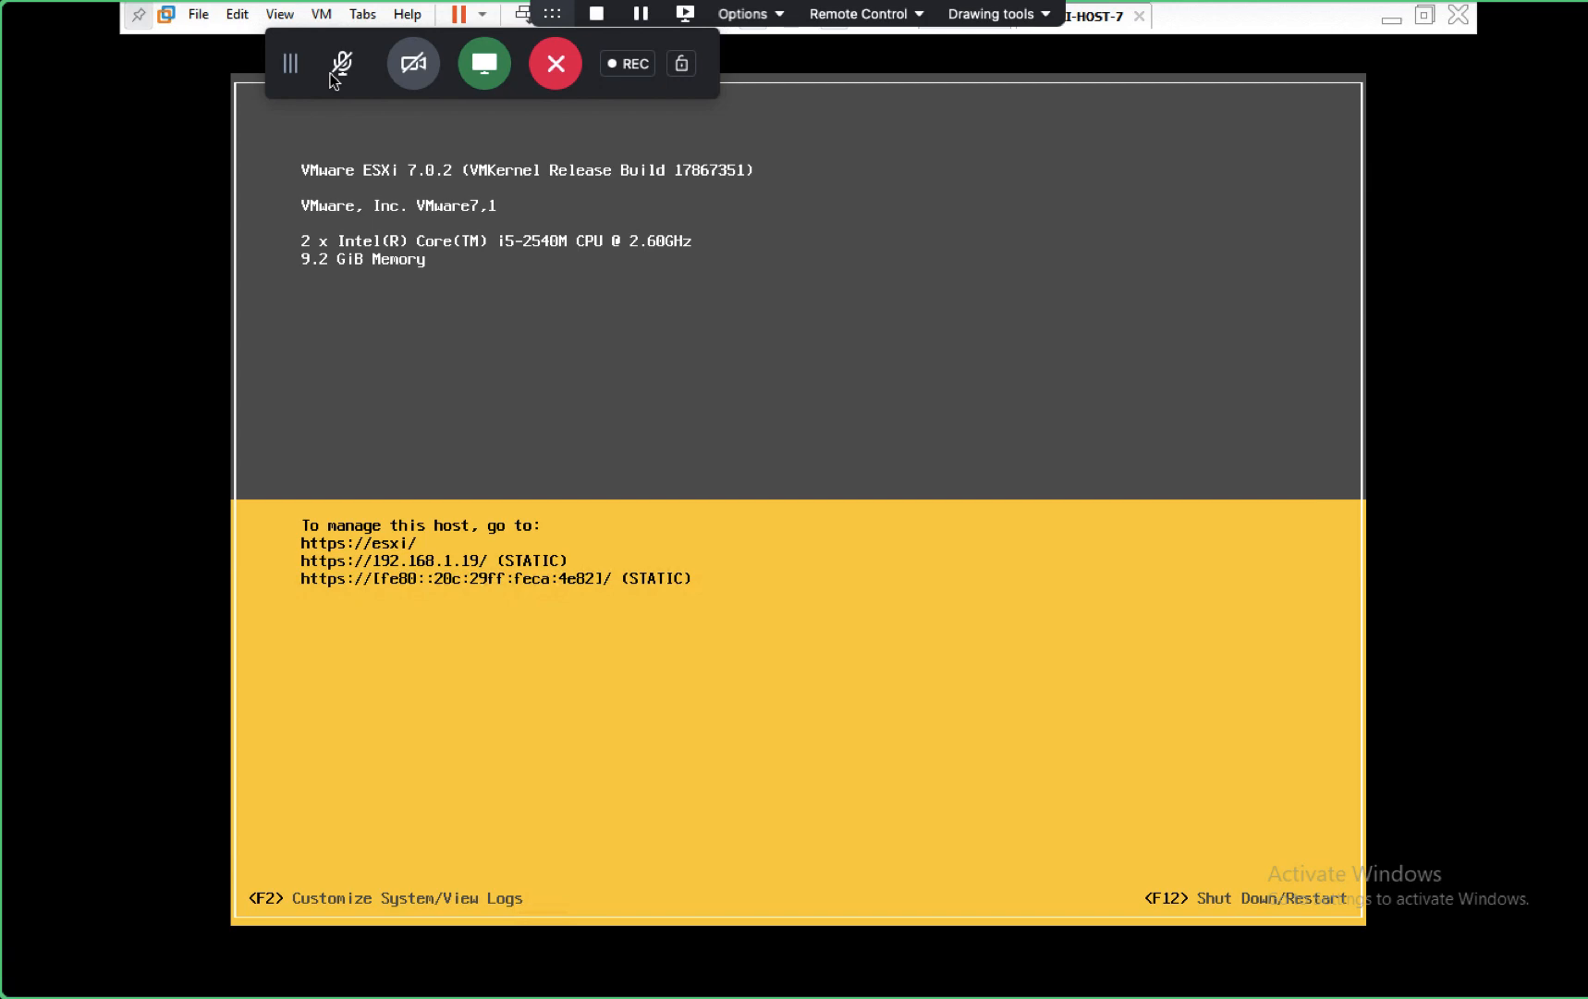
- Refresh the Time & date page, then start a new blank browser tab
key("ctrl+Left")
key("ctrl+Left")
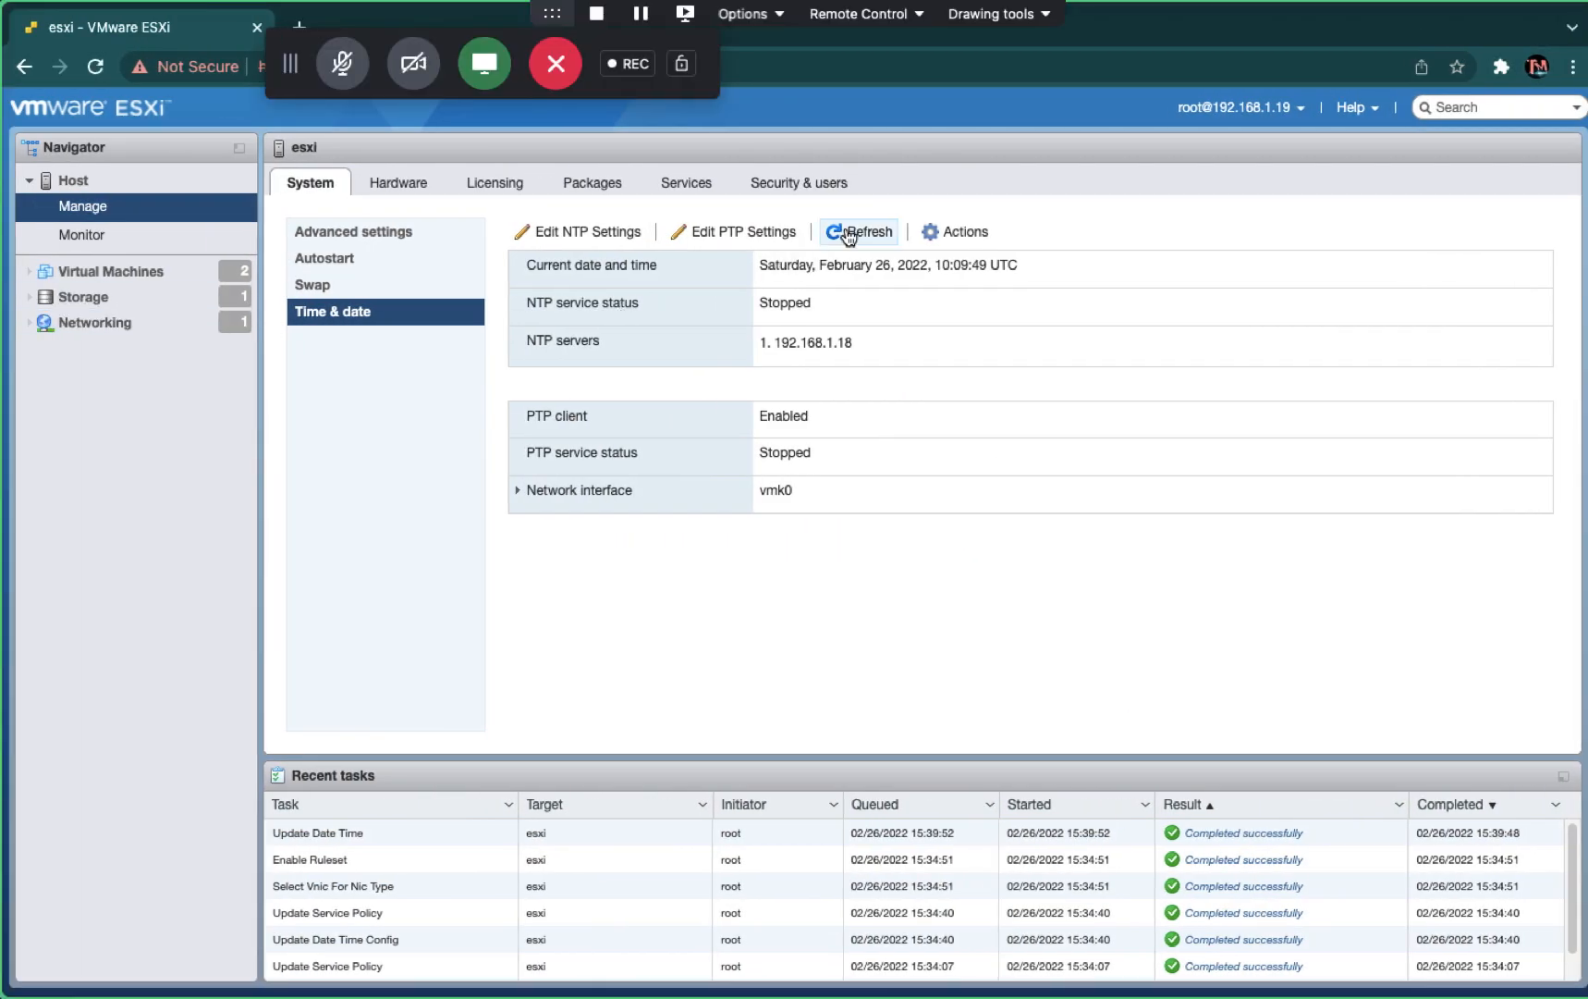
left_click(843, 231)
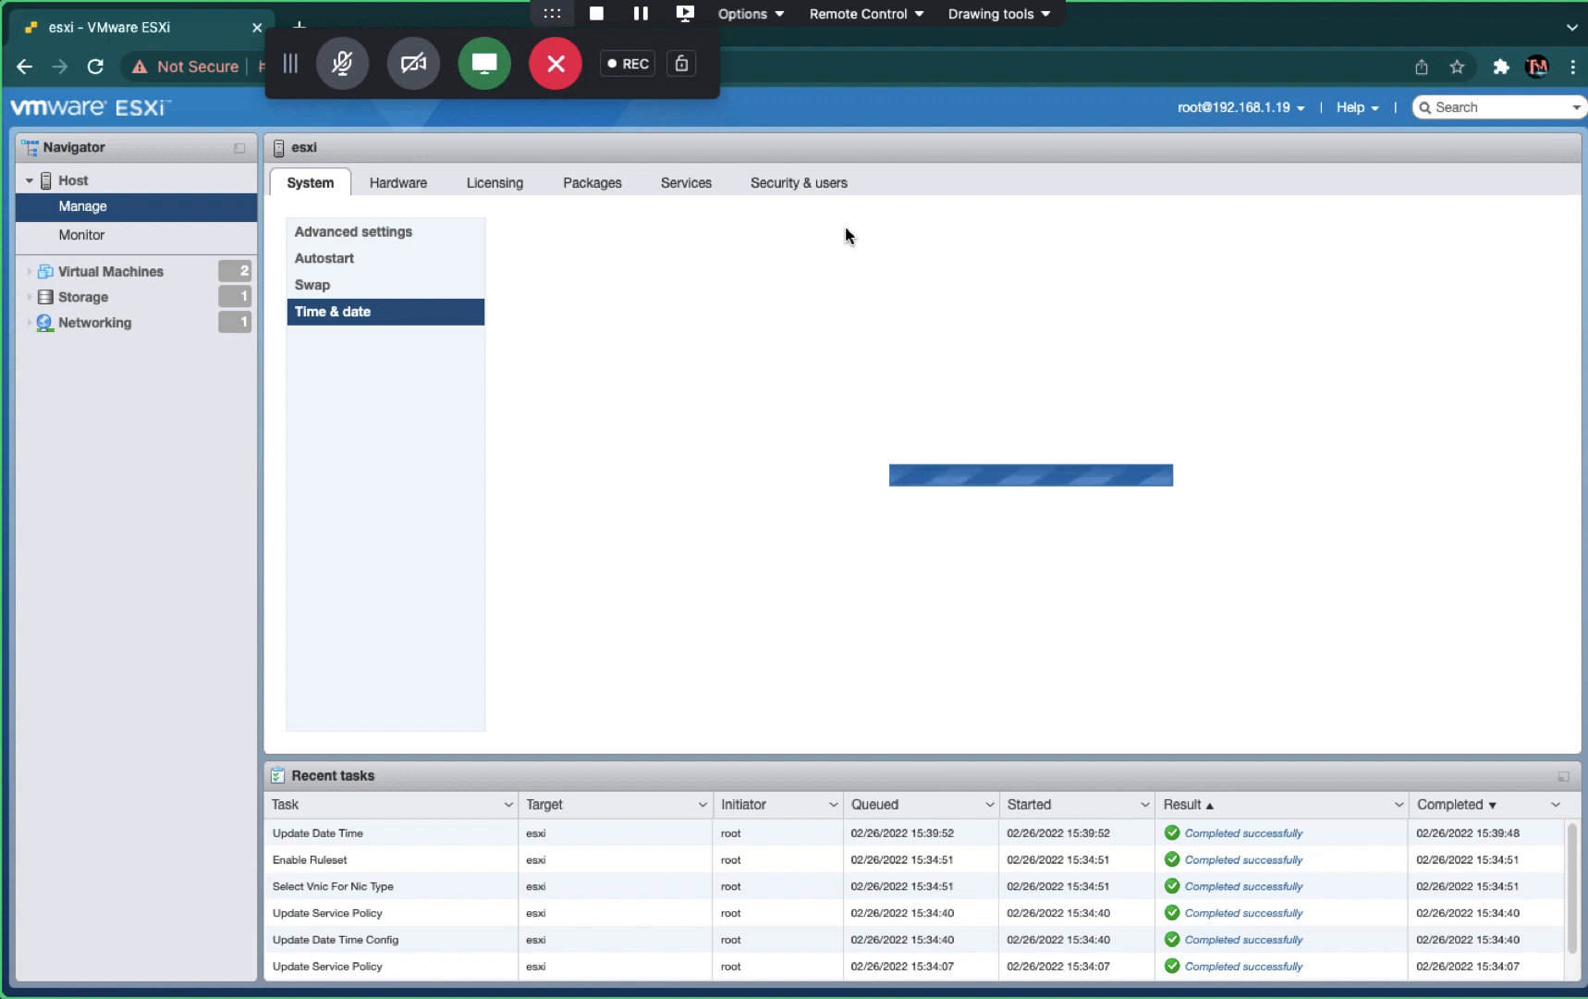
left_click(342, 63)
left_click_drag(299, 63, 649, 59)
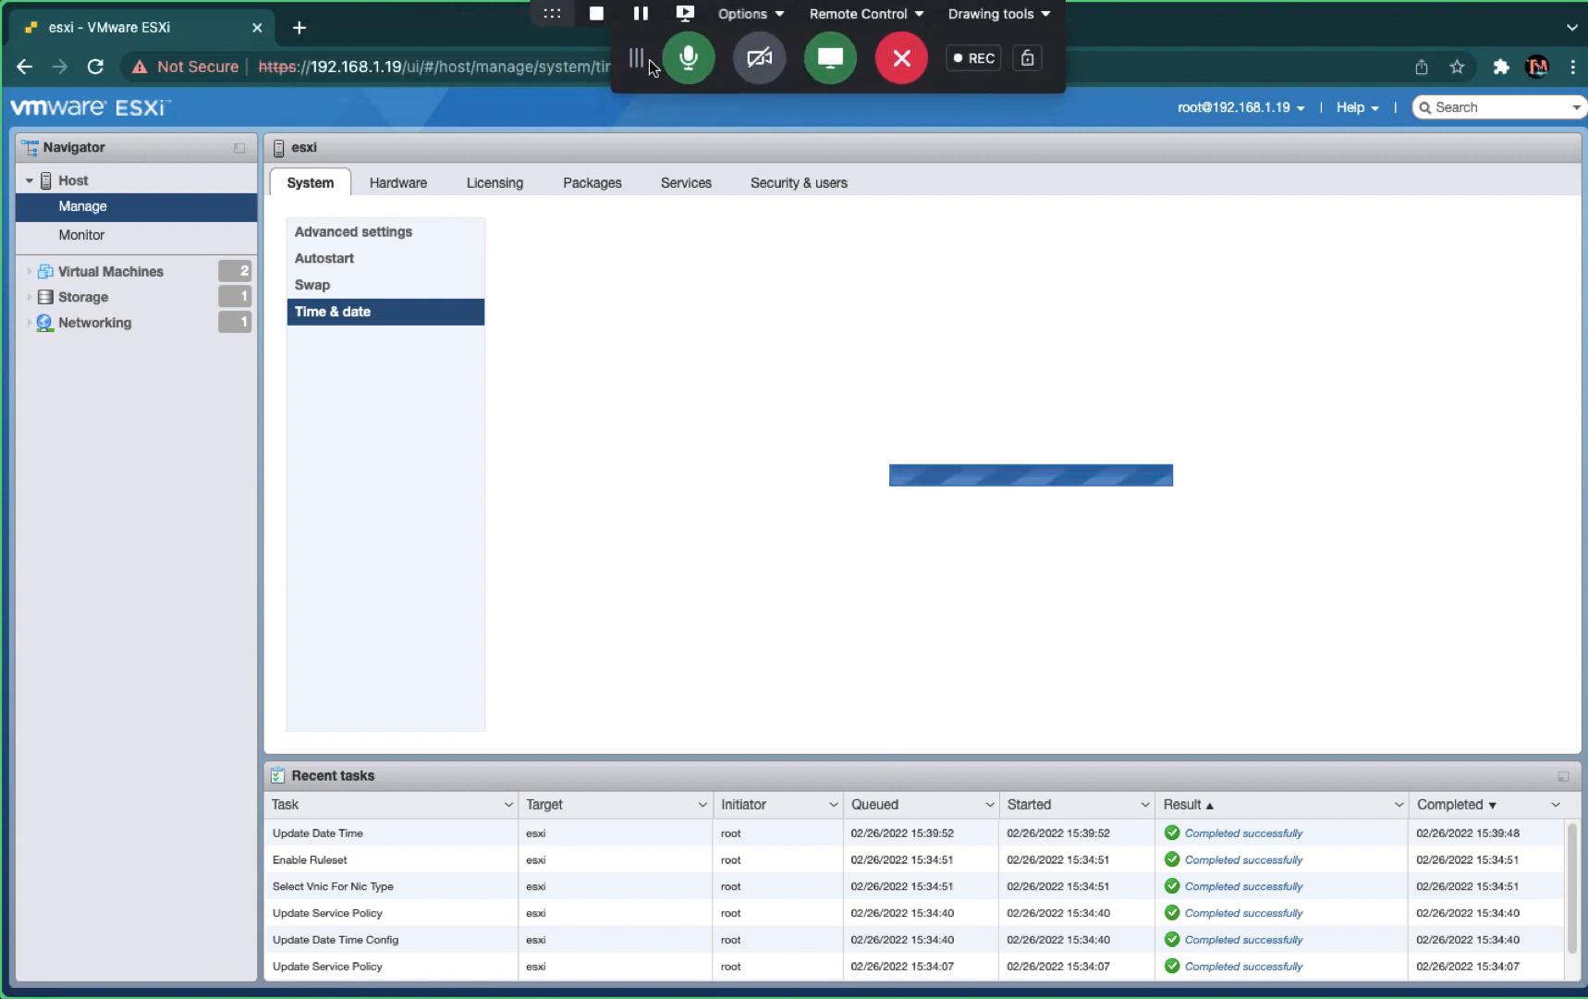
left_click(298, 27)
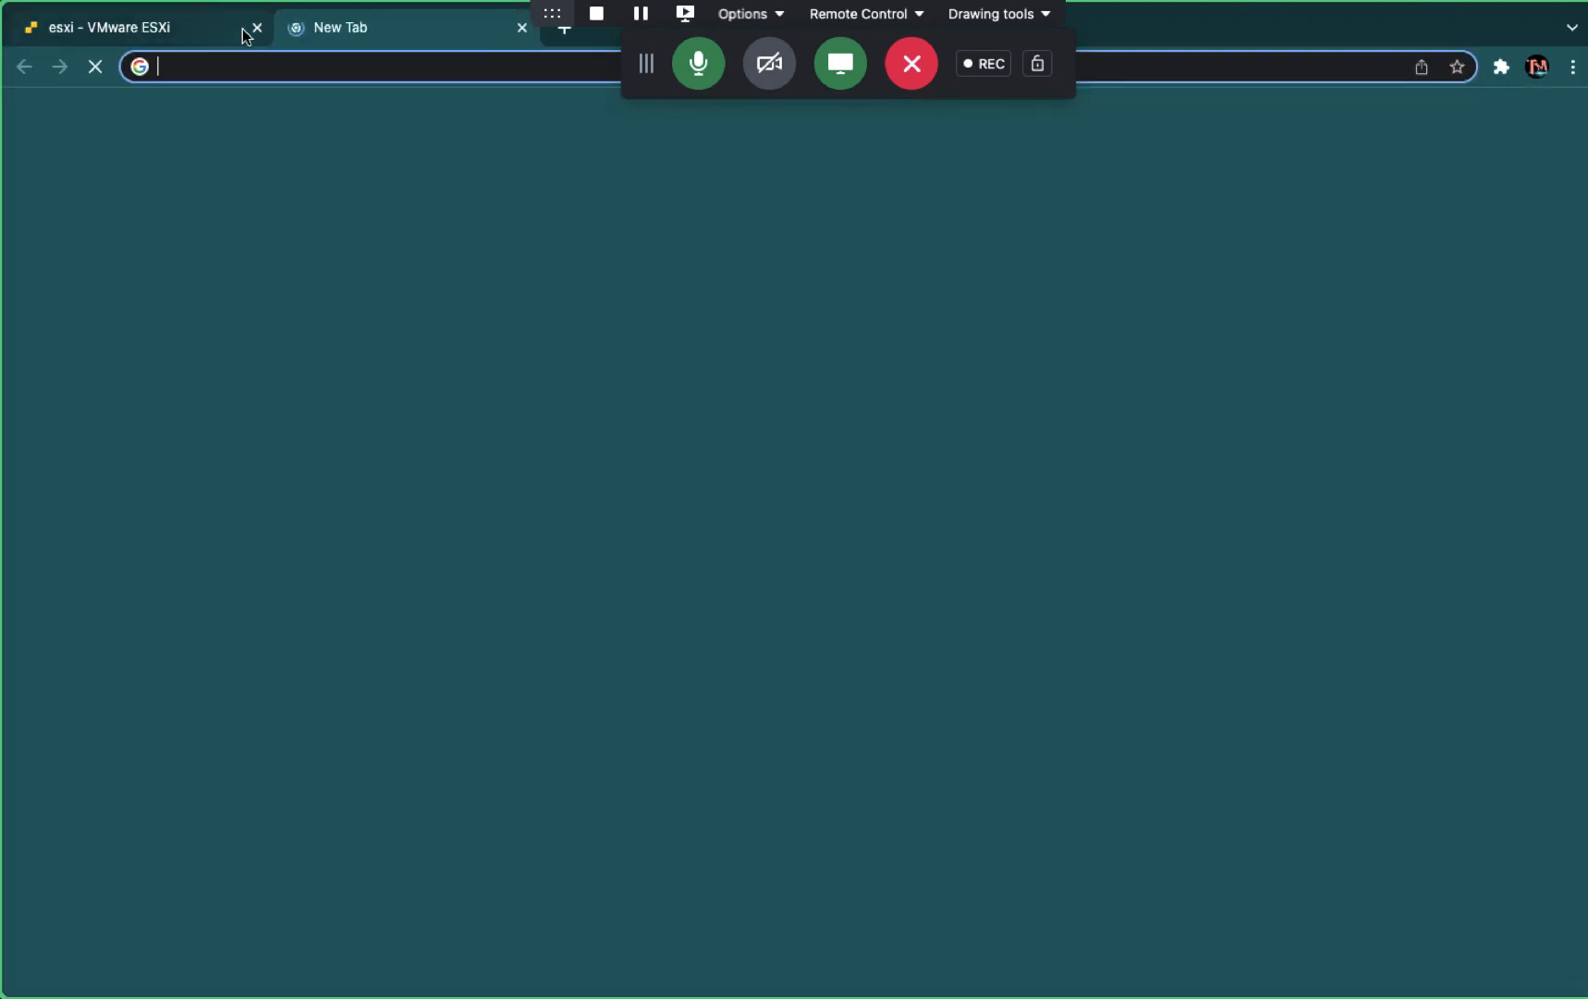
- Close the old host tab and log in at 192.168.1.19 as root with the account password
left_click(251, 28)
type("192.168.1.19")
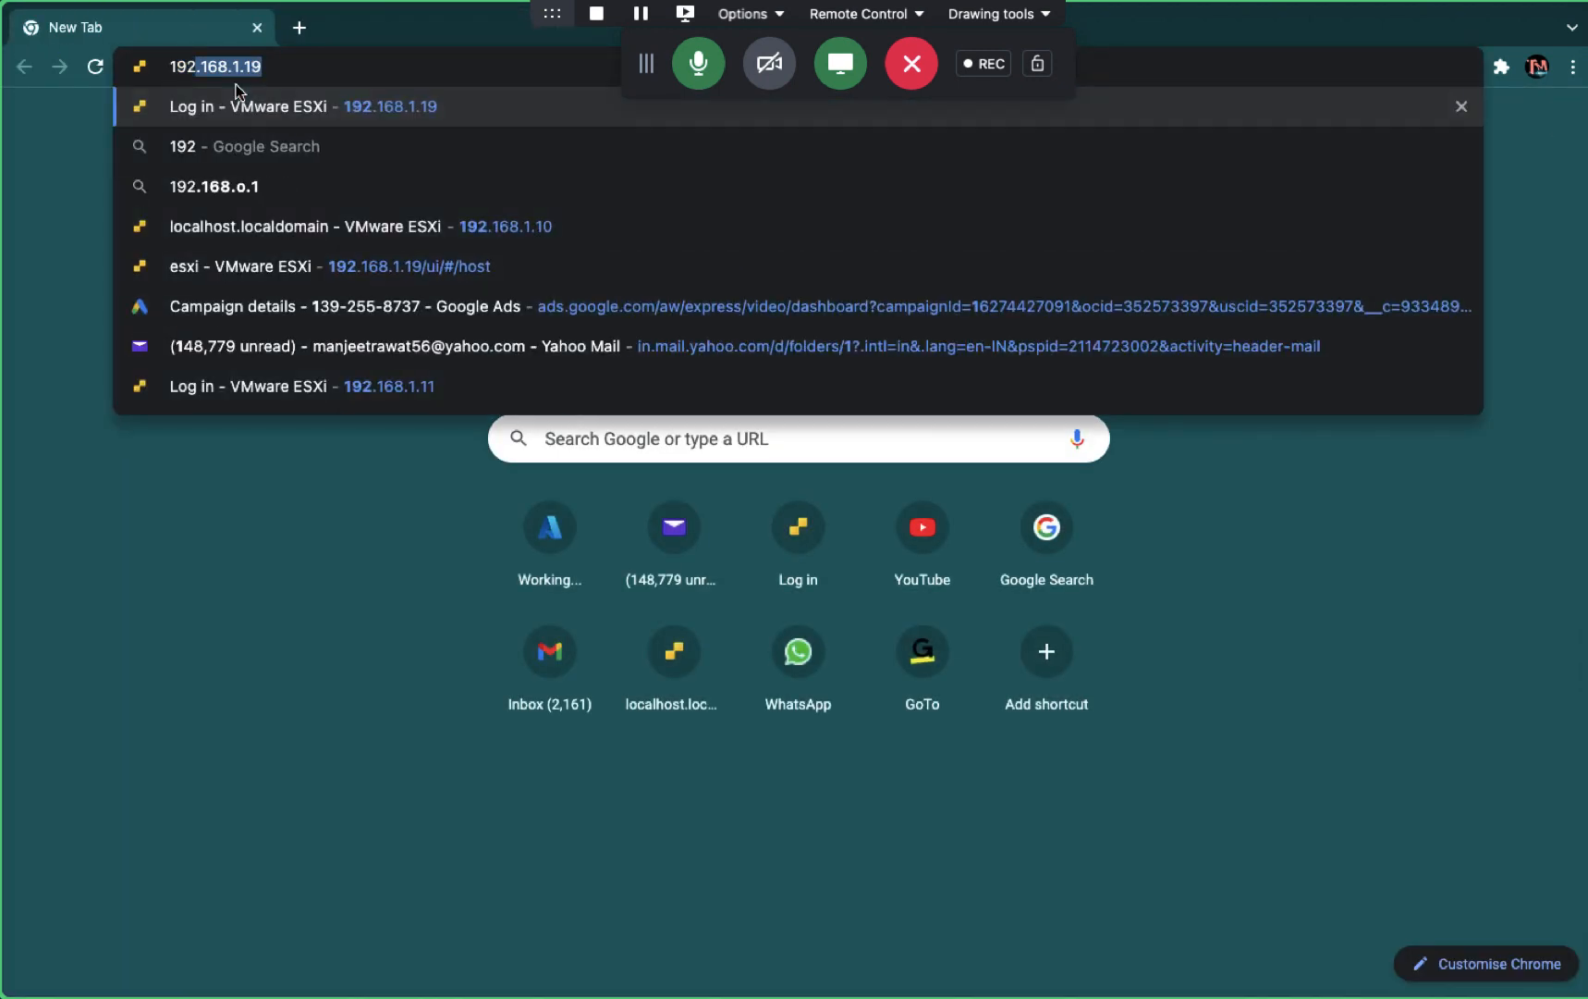
key("Return")
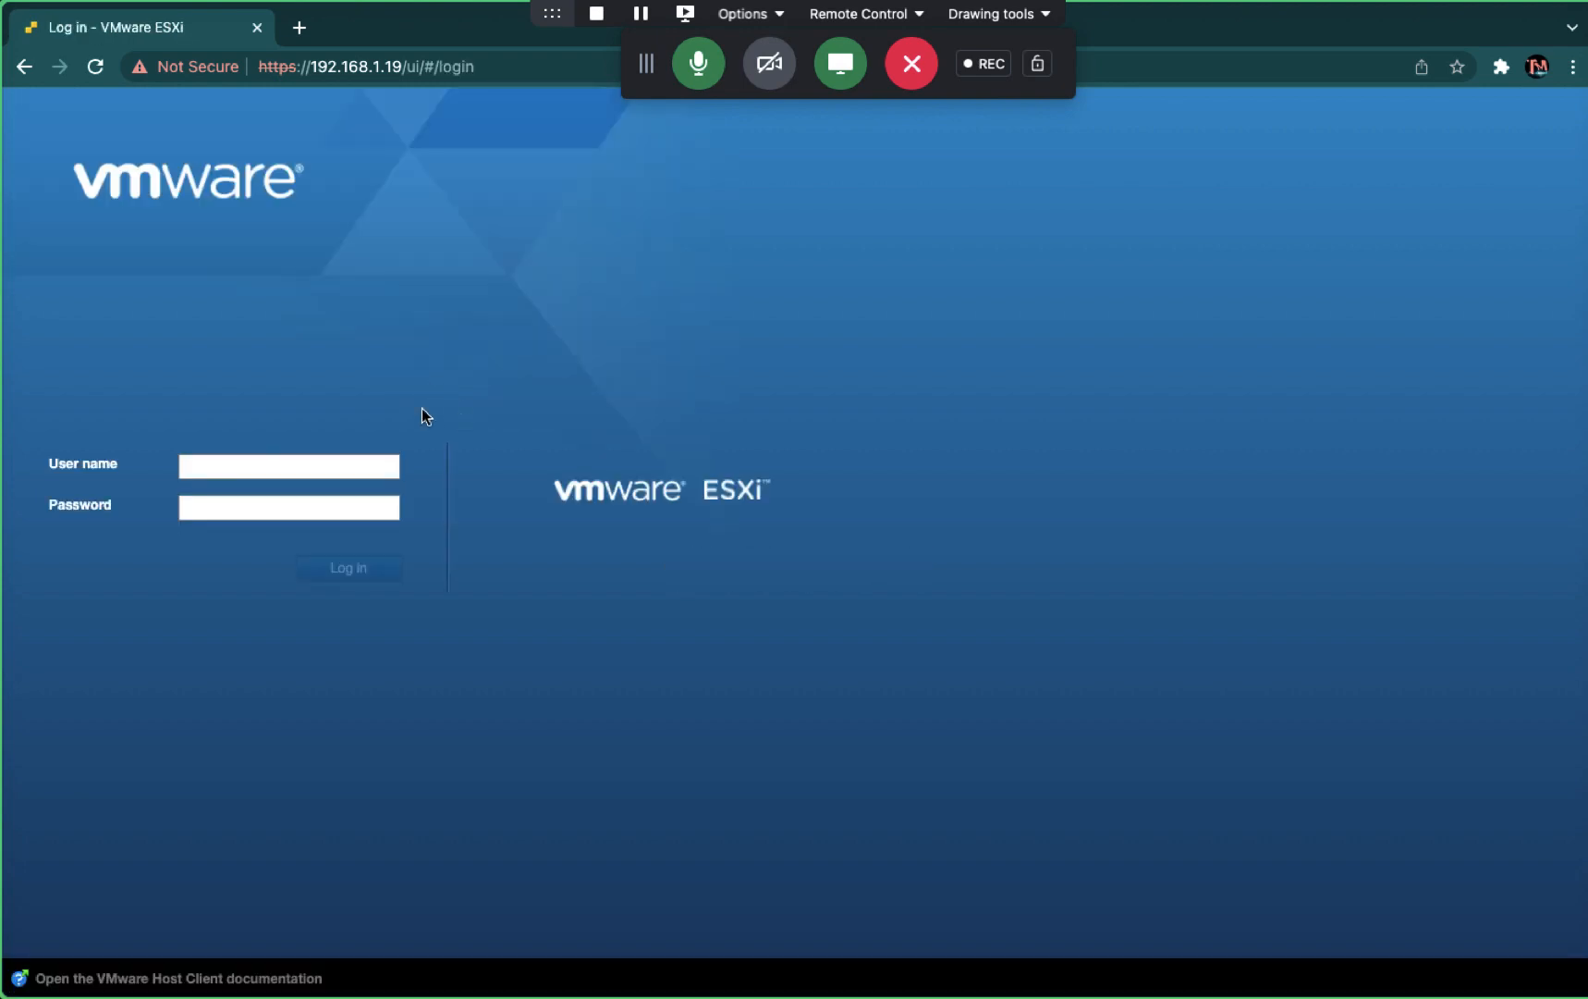
left_click(248, 467)
left_click(239, 508)
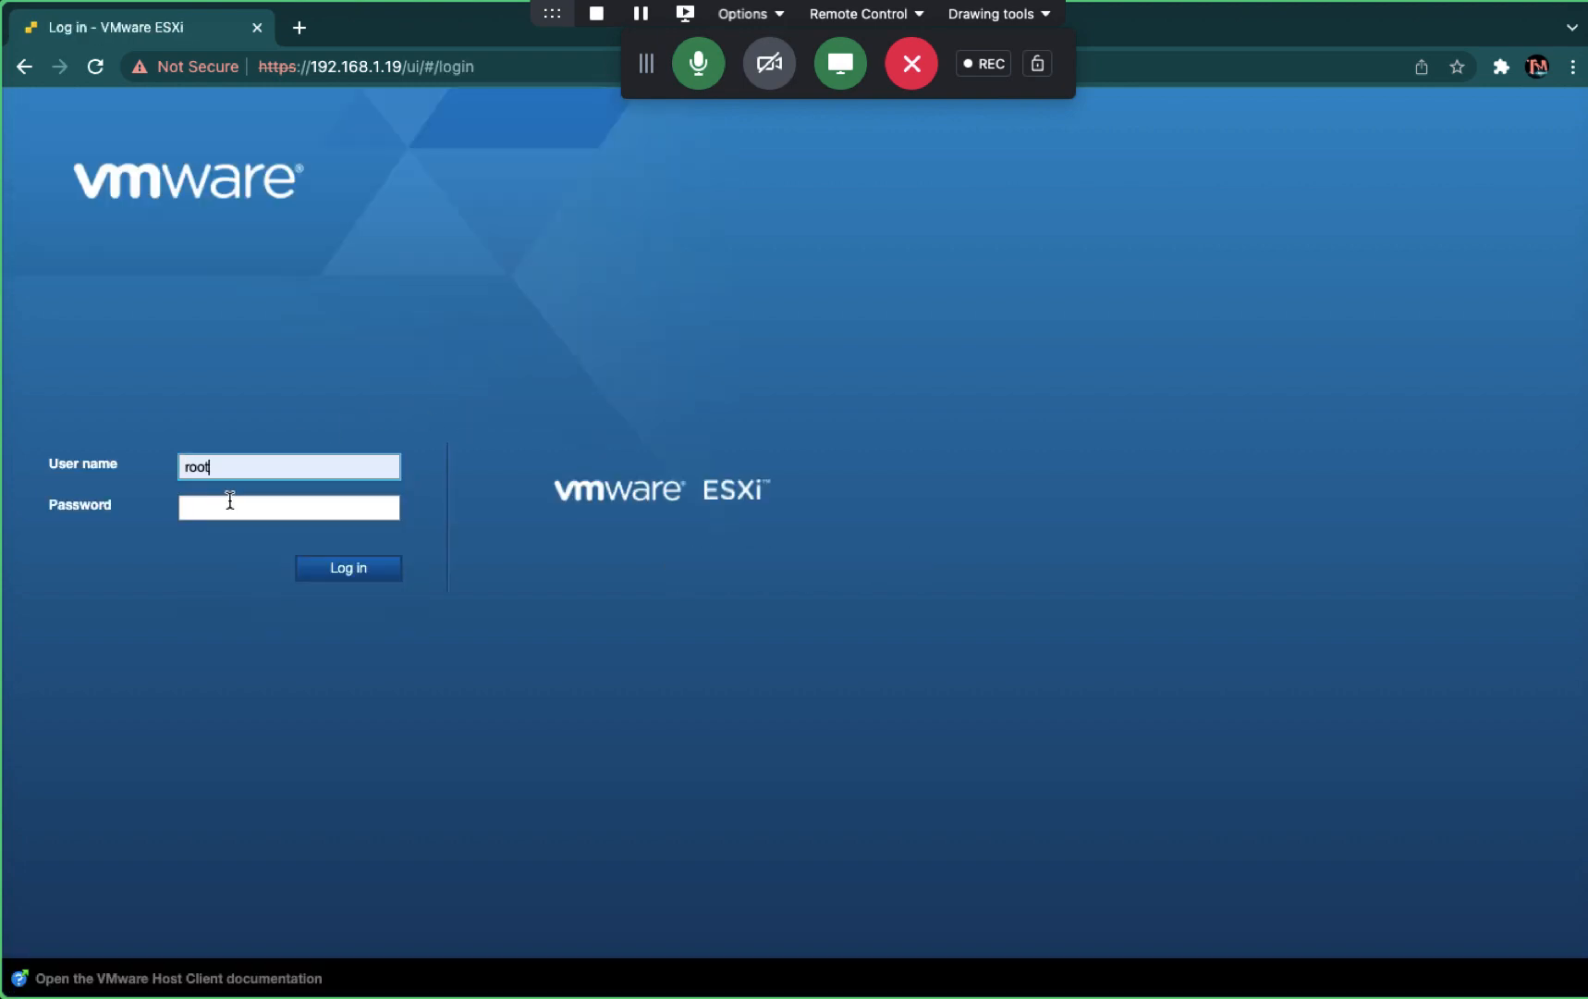
left_click(220, 504)
type("********")
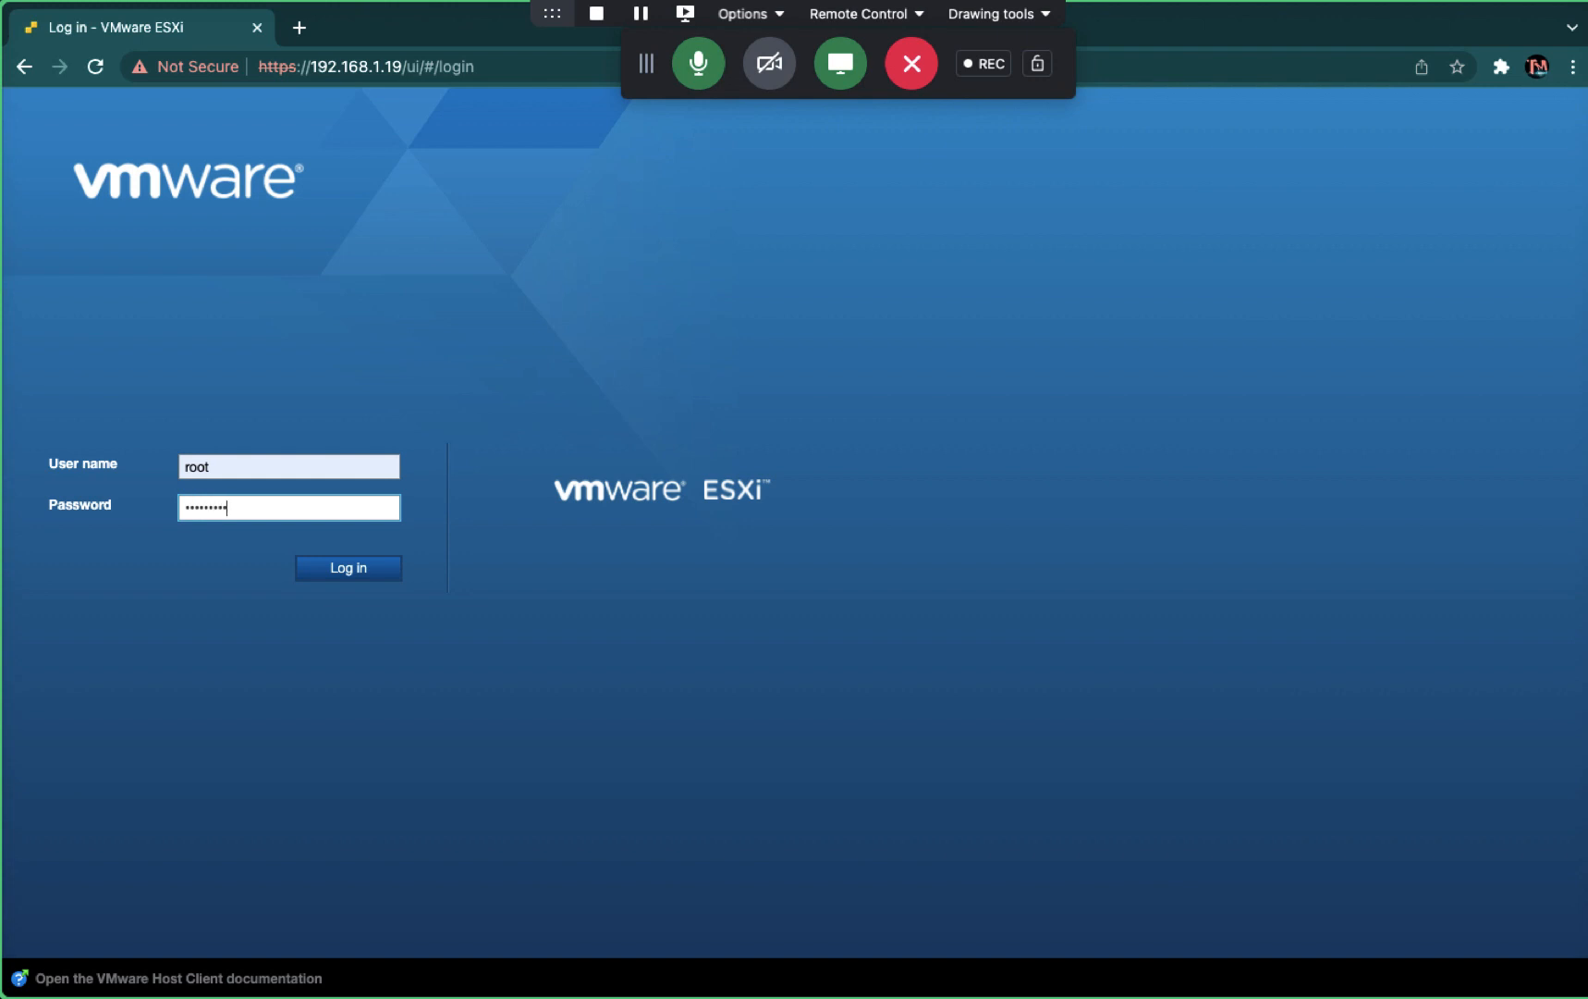
key("Return")
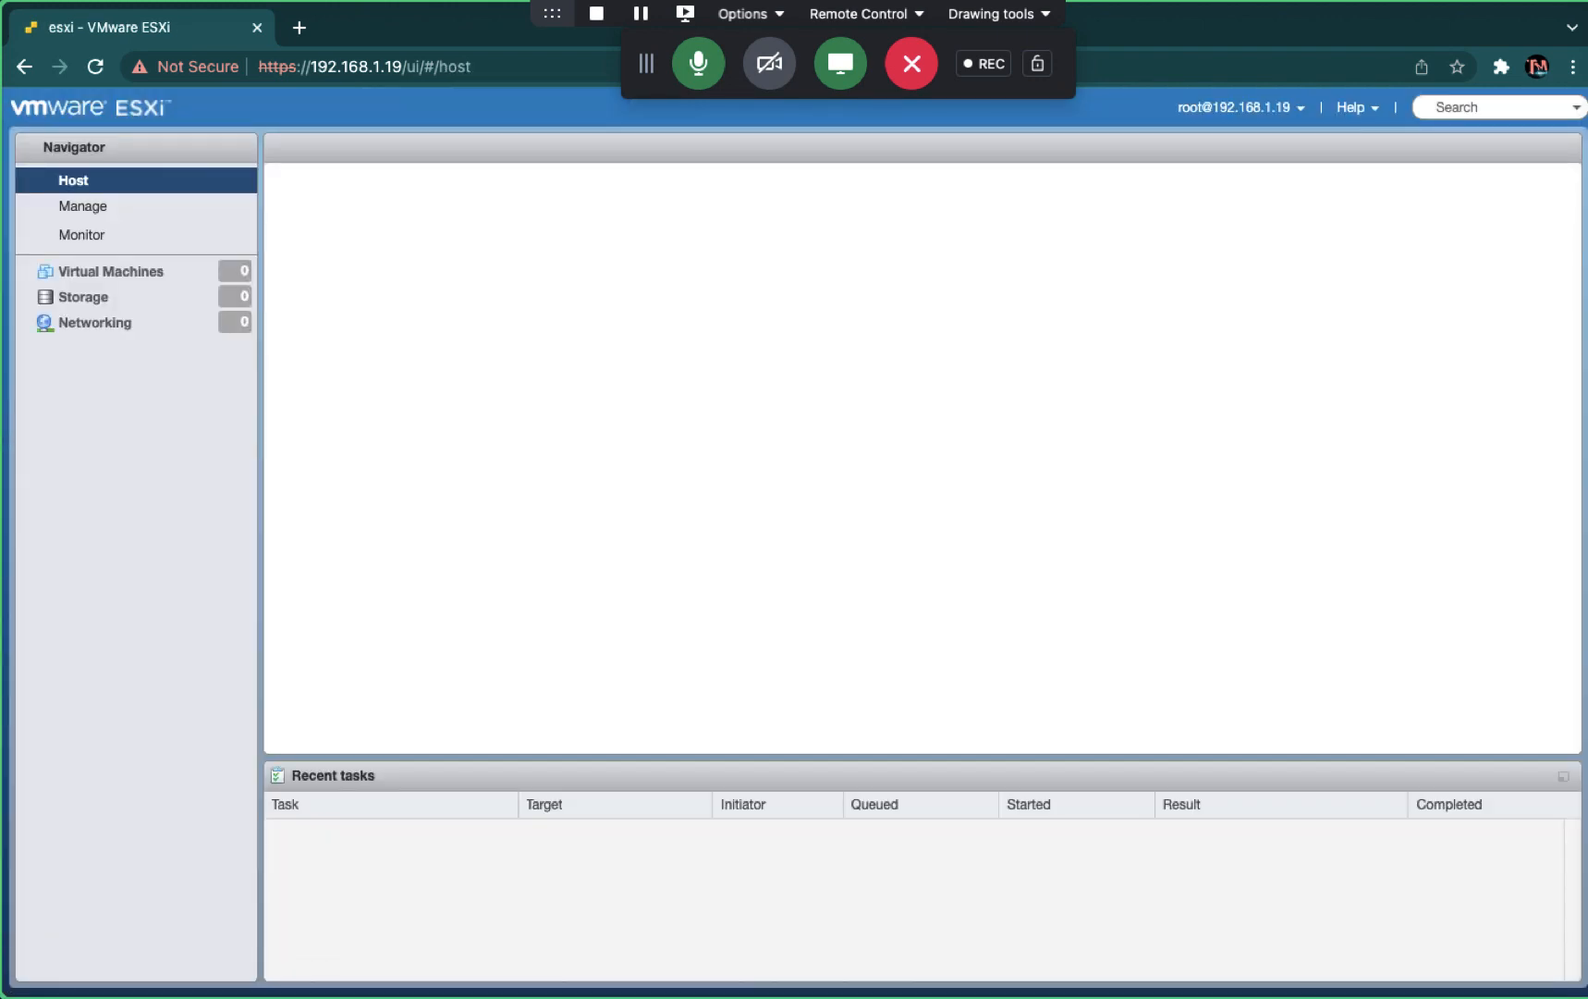
- Try to start the ntpd (NTP Daemon) service from Manage > Services, which fails
left_click(82, 206)
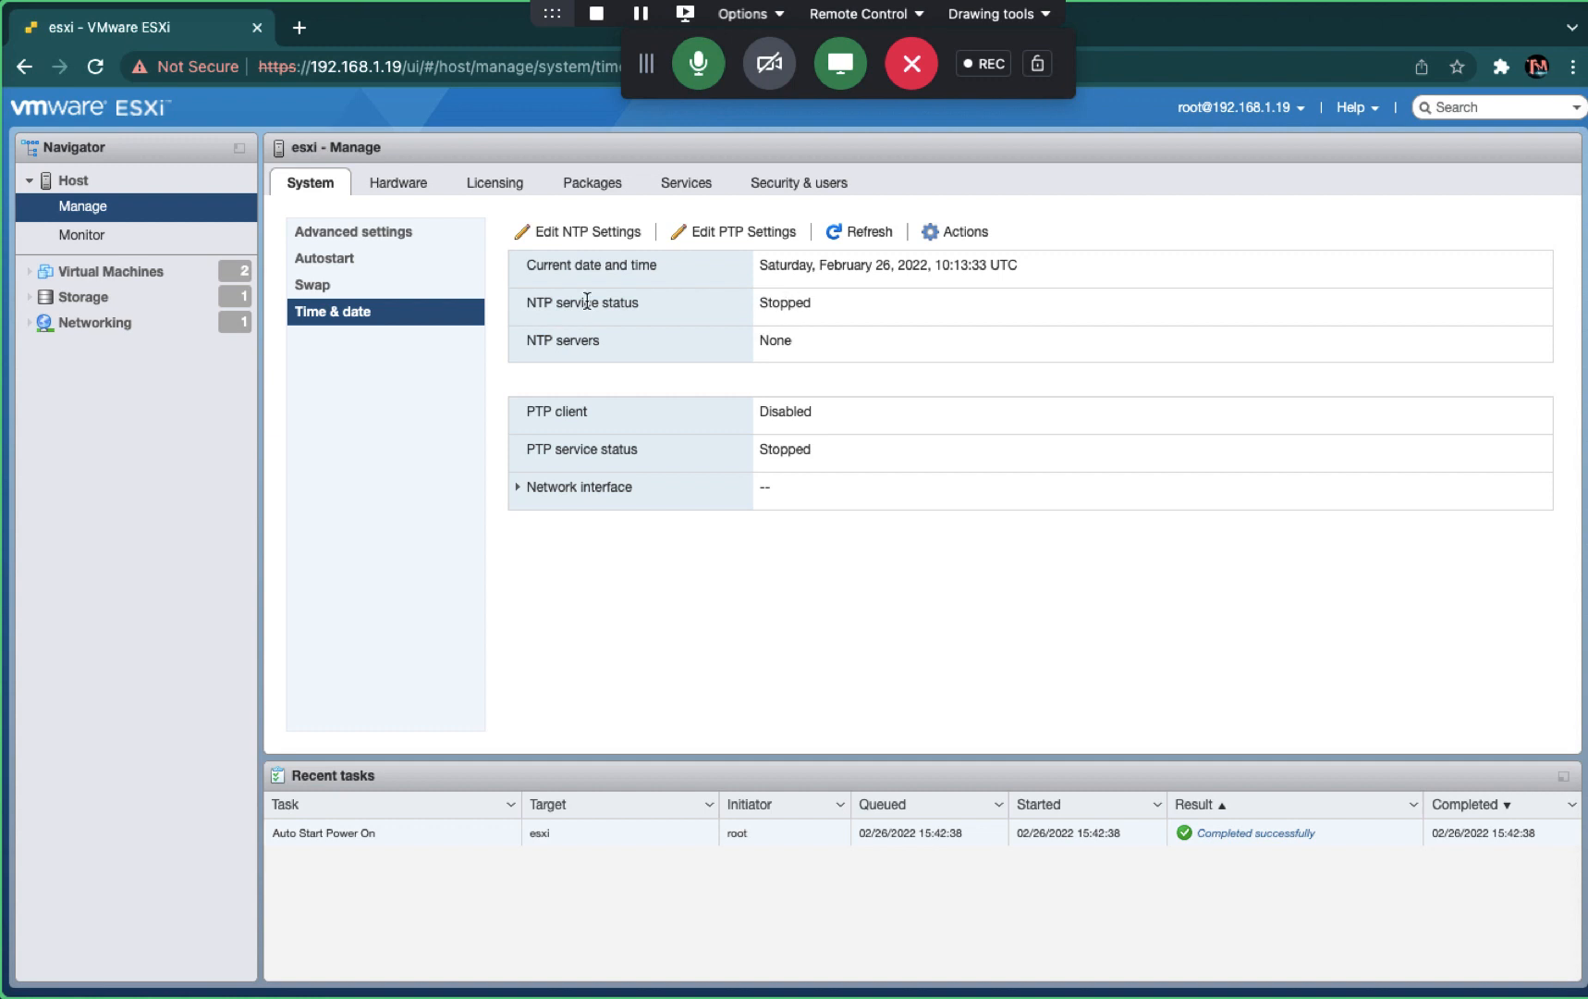
left_click(676, 184)
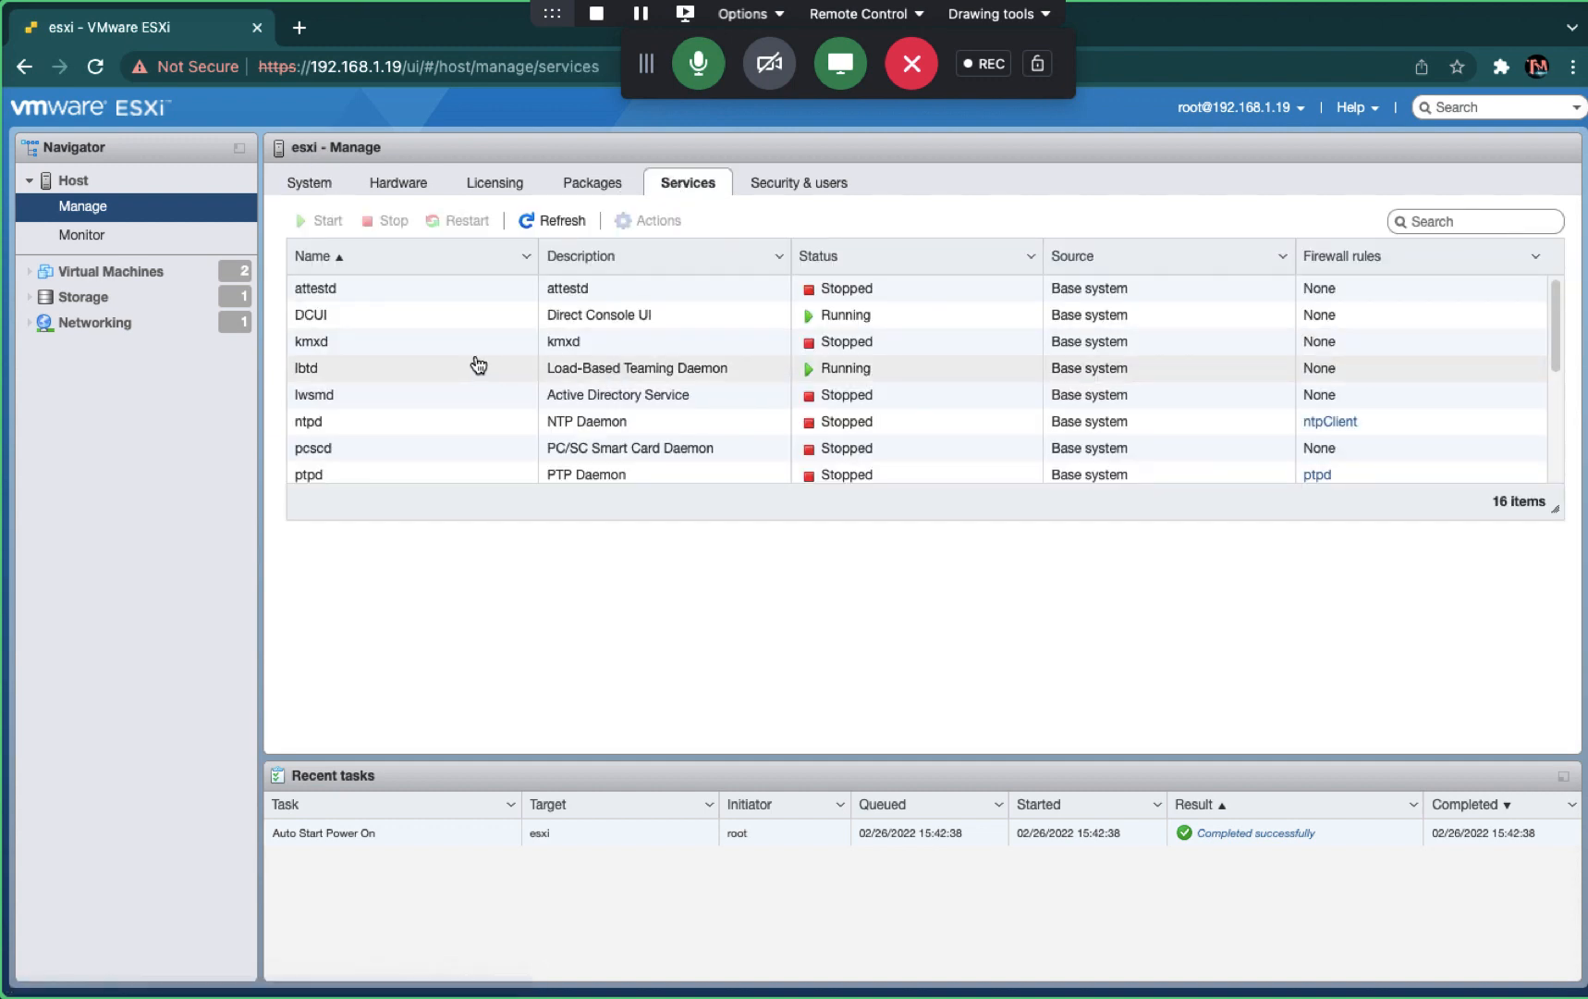
left_click(394, 350)
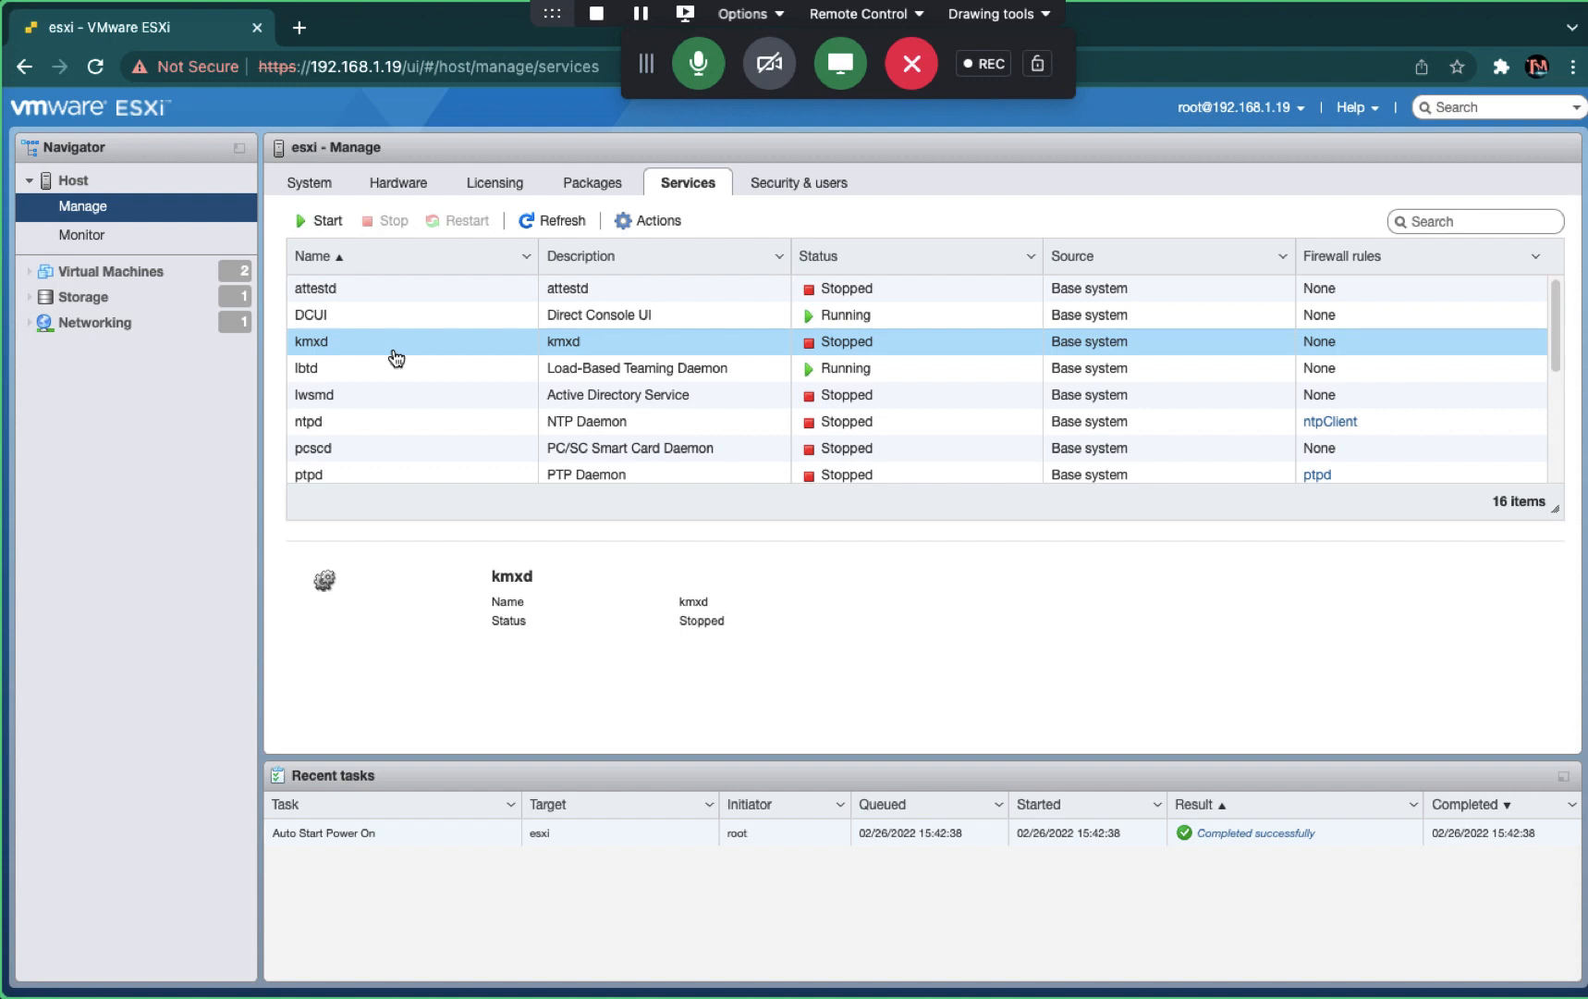
scroll(396, 365, "down", 5)
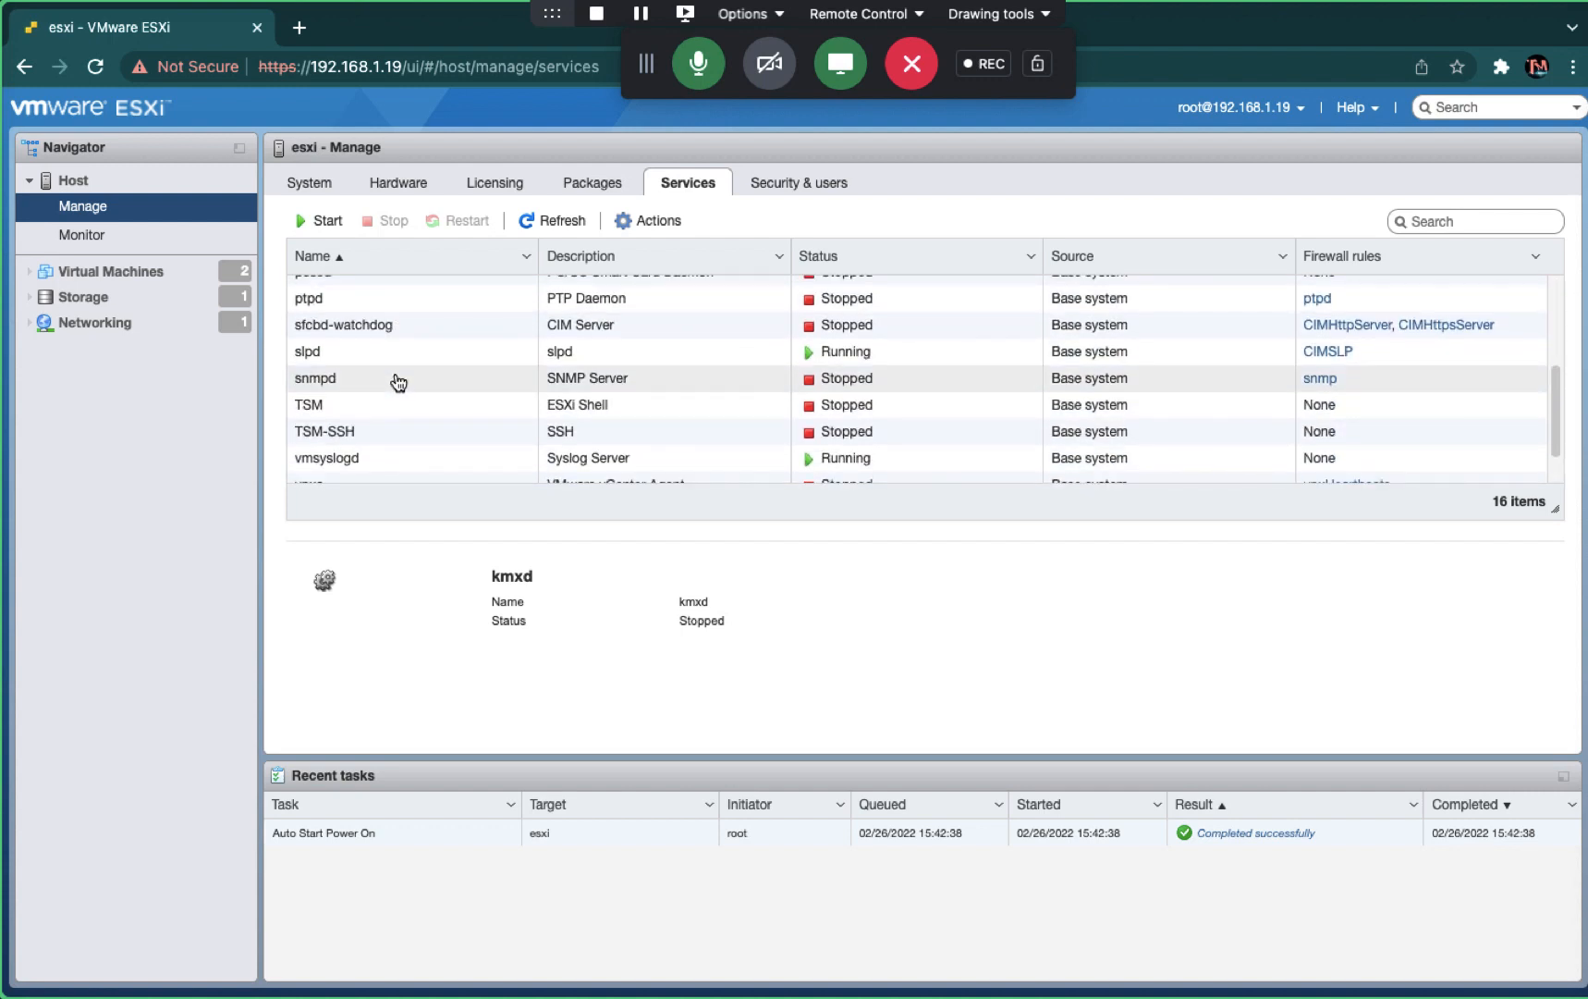
scroll(393, 379, "up", 3)
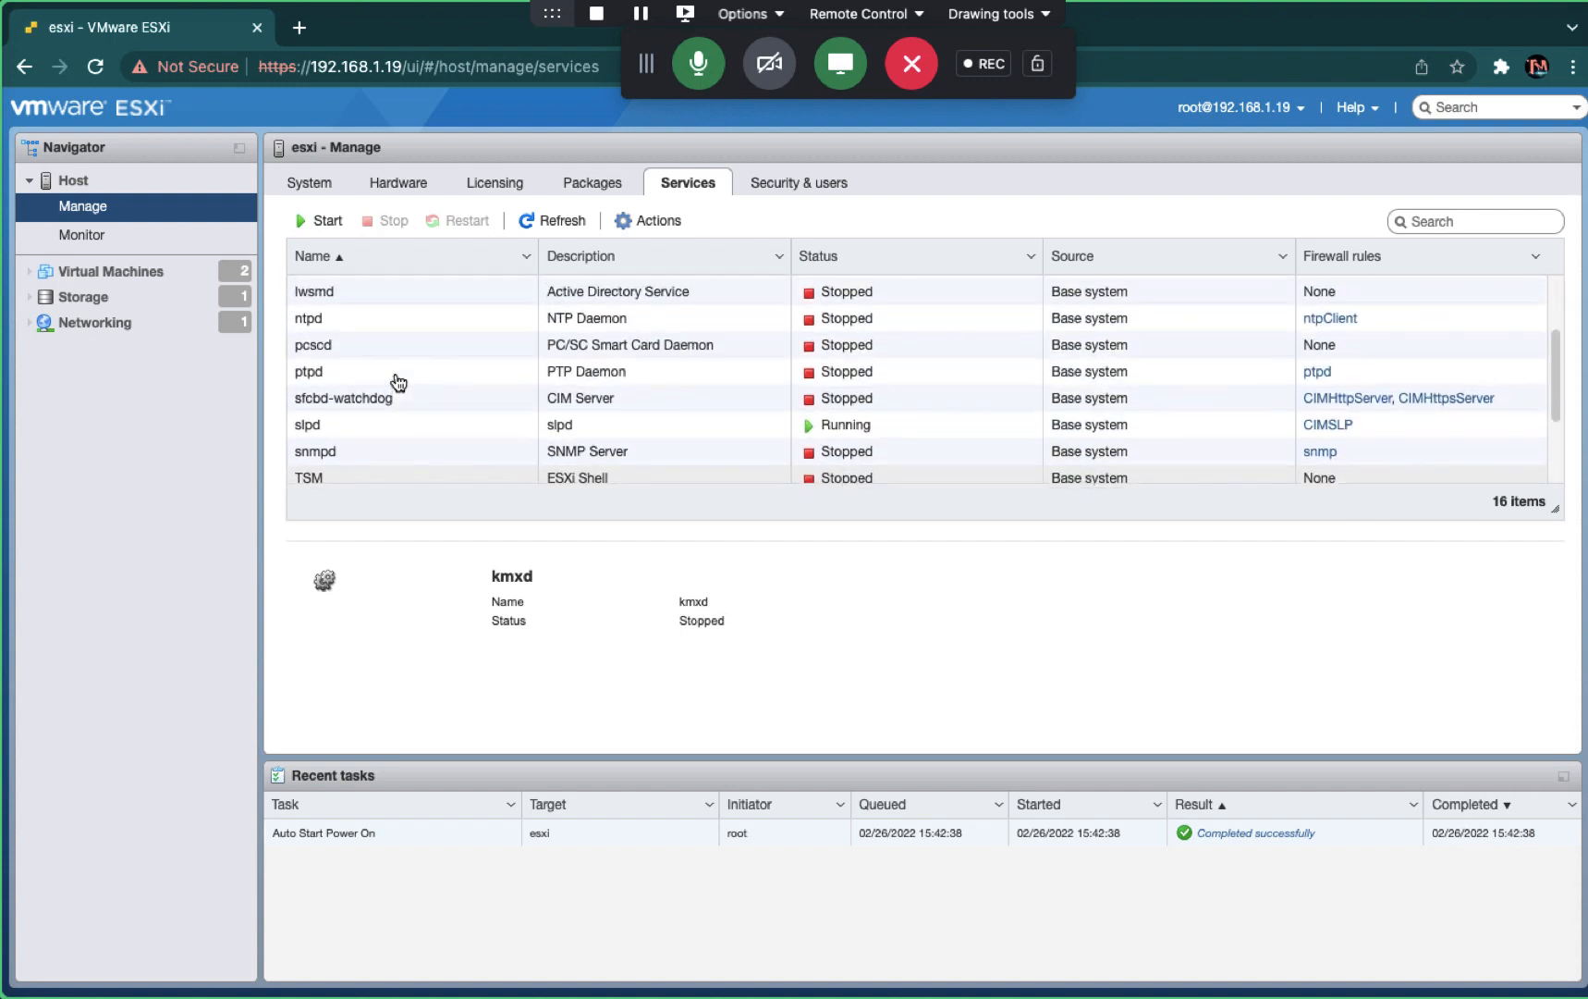
left_click(334, 329)
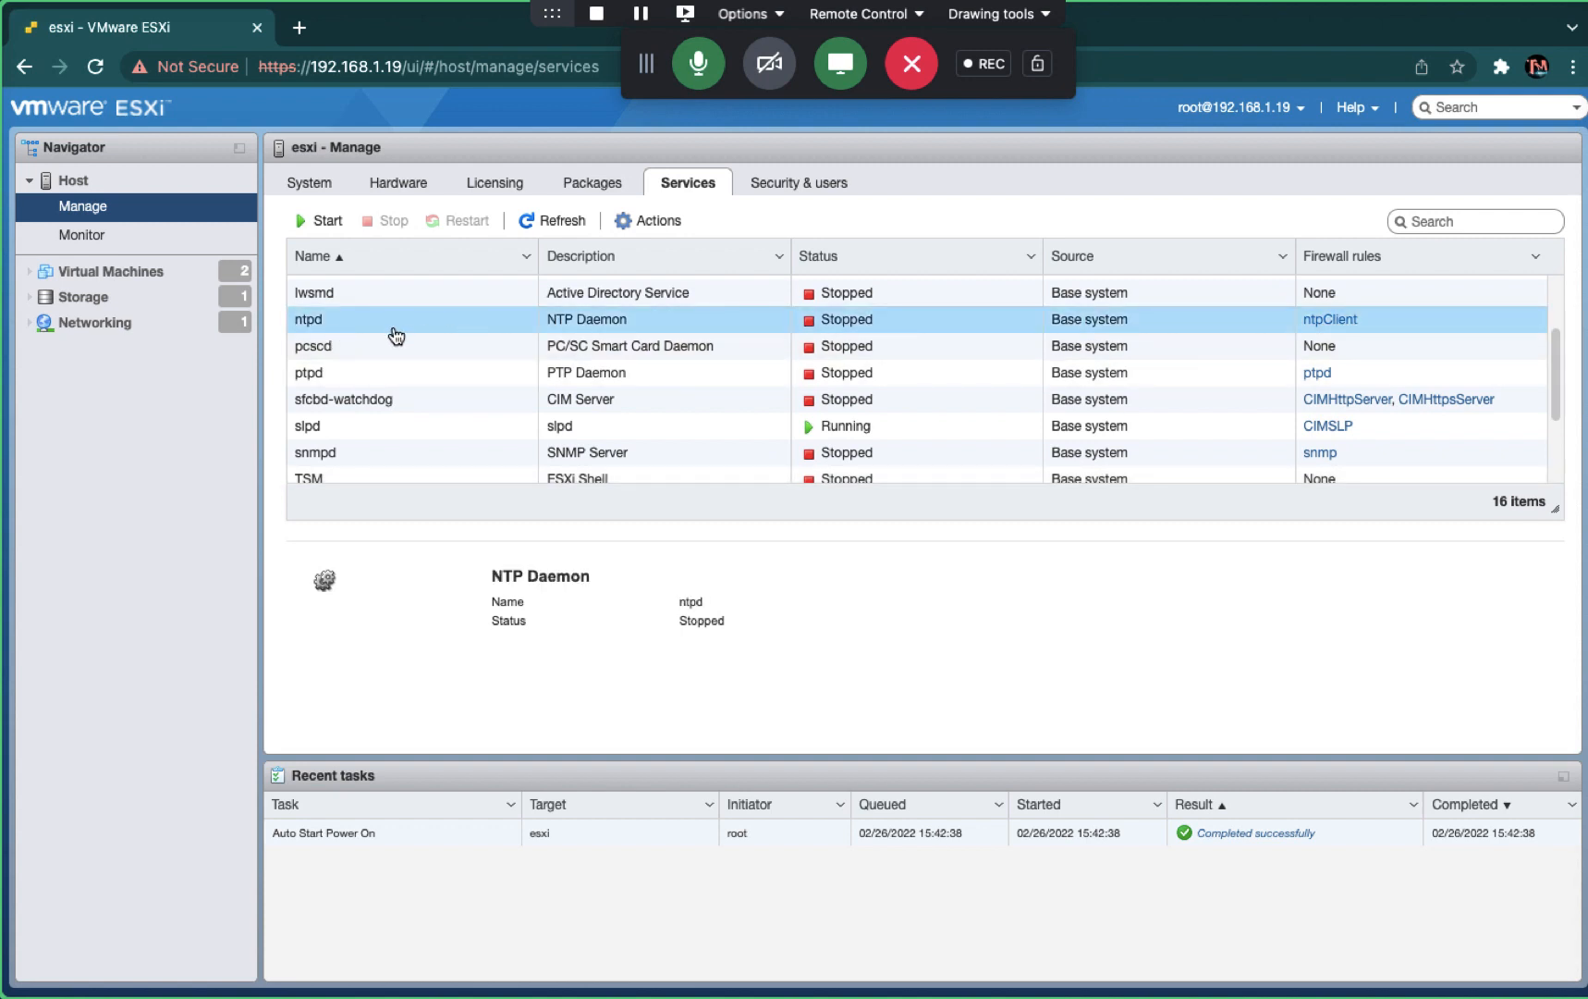
right_click(460, 365)
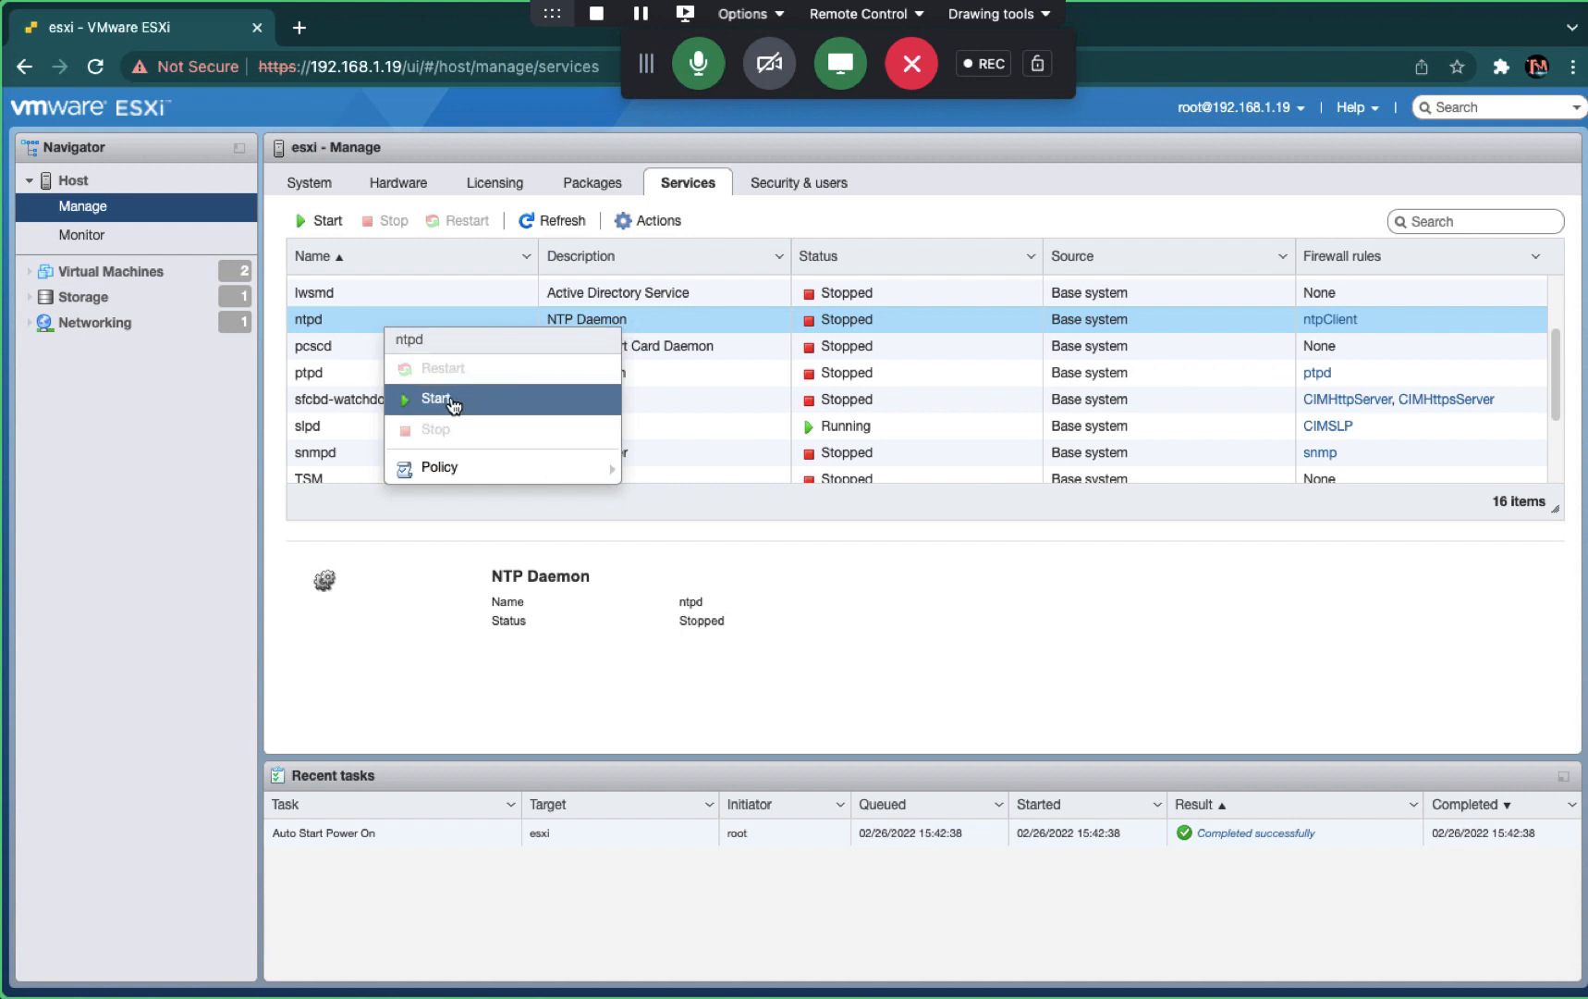
left_click(454, 401)
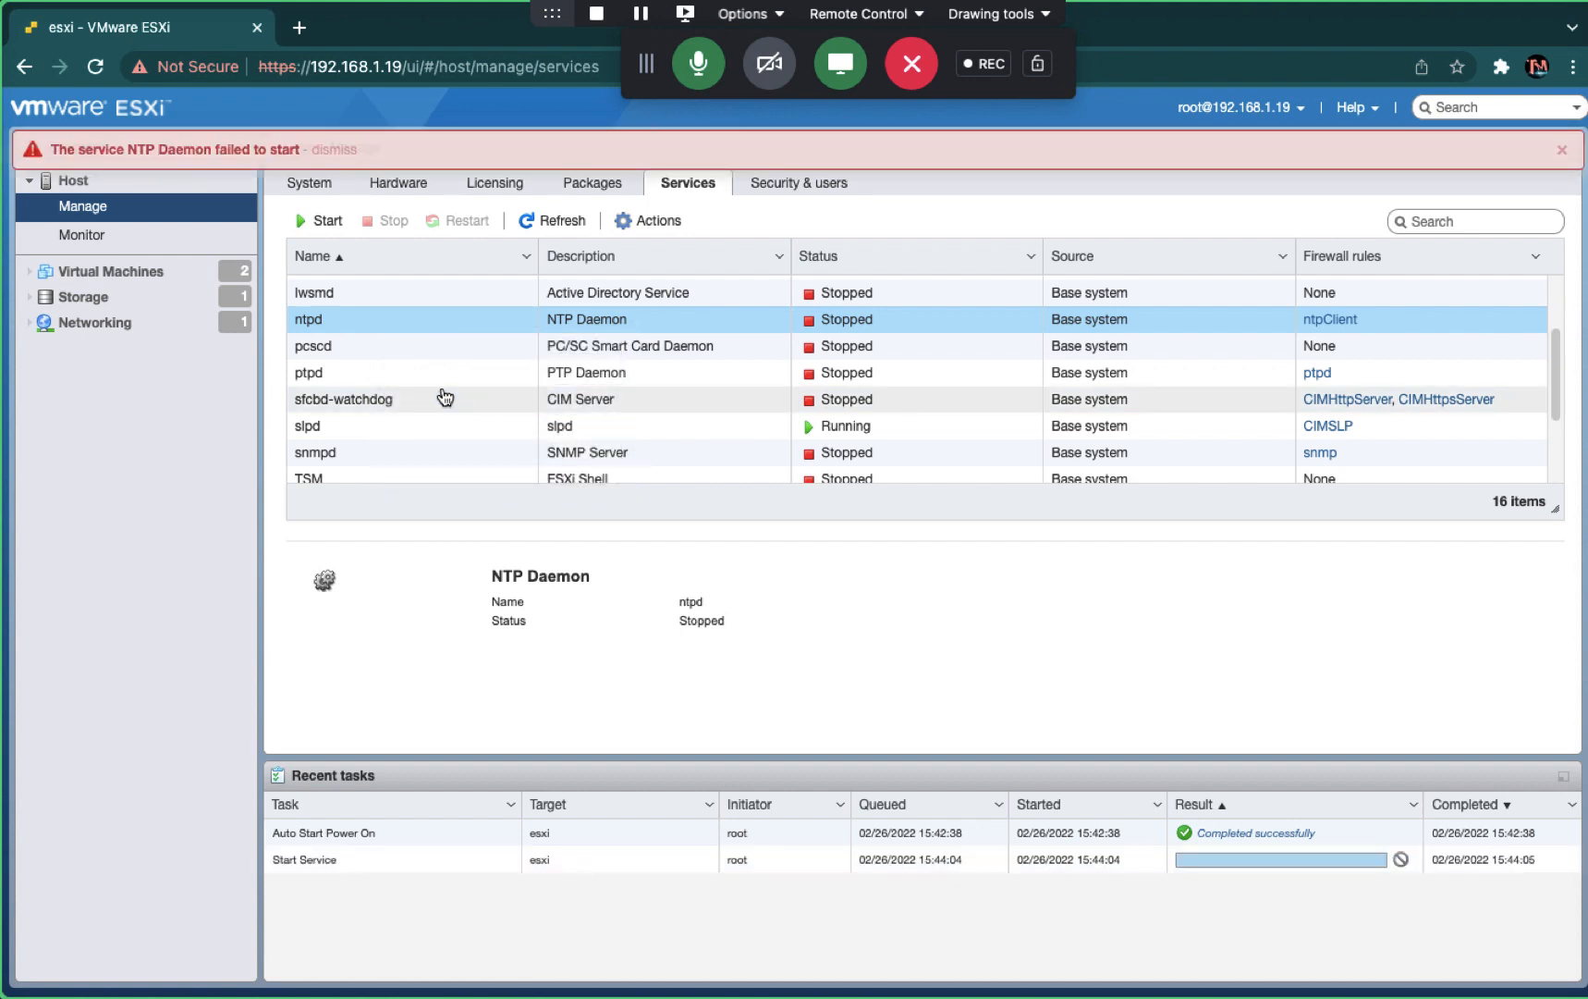
left_click(333, 182)
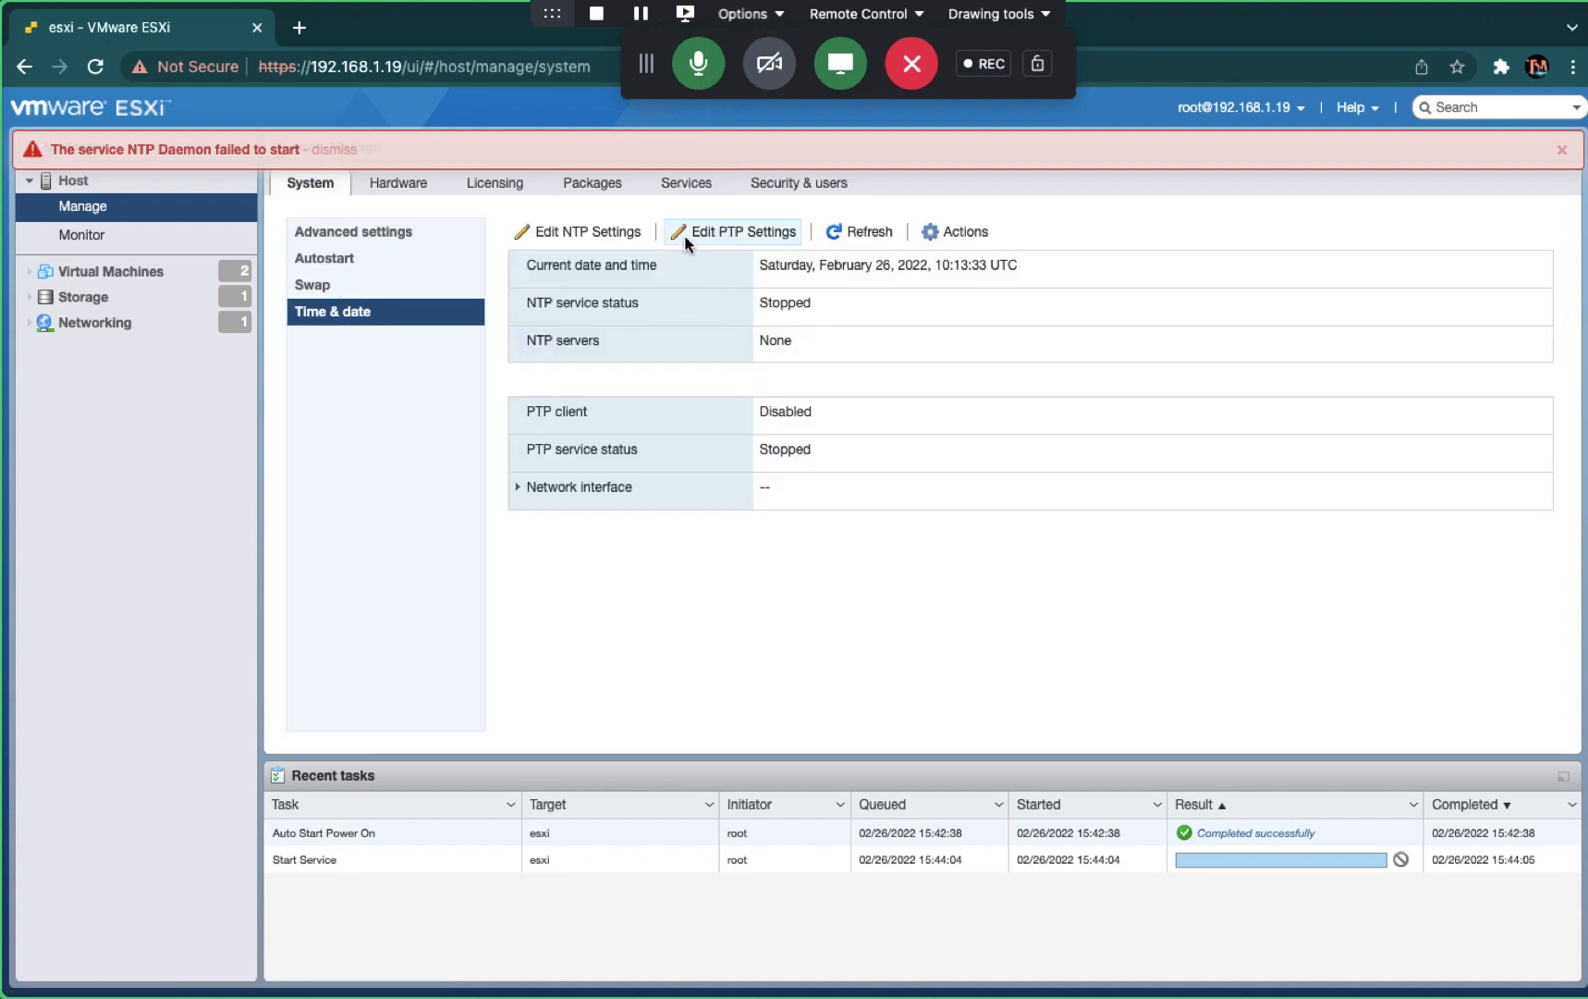
- Enable Network Time Protocol with server 192.168.1.18, policy 'Start and stop with port usage', and save
left_click(642, 233)
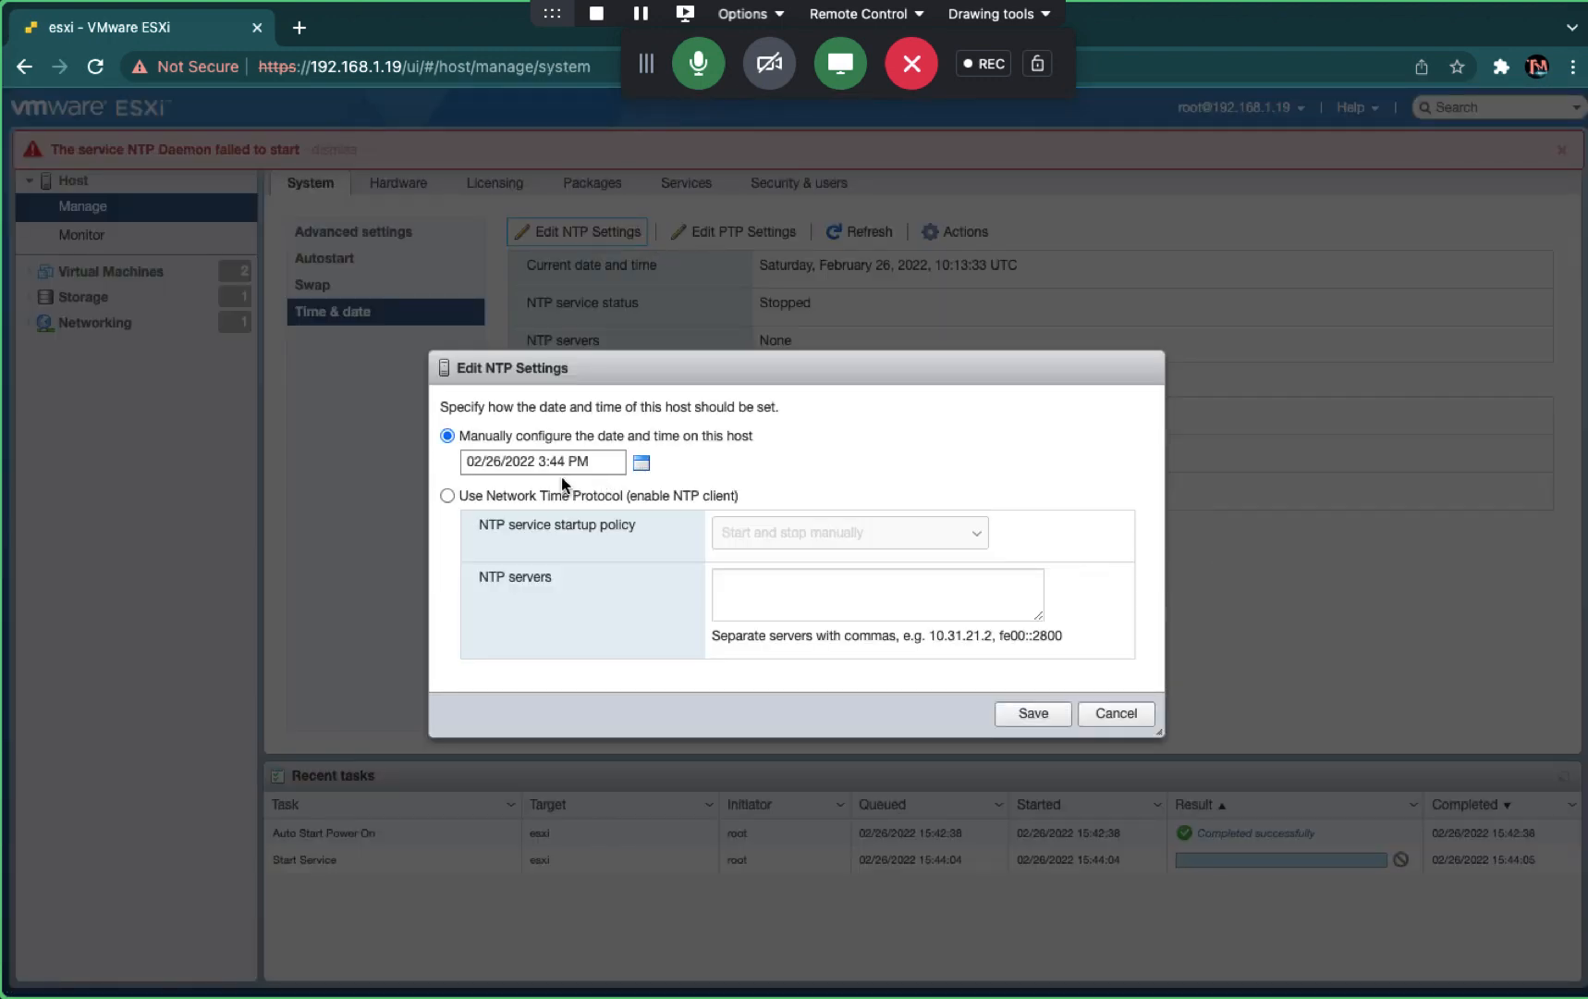
left_click(470, 501)
left_click(792, 537)
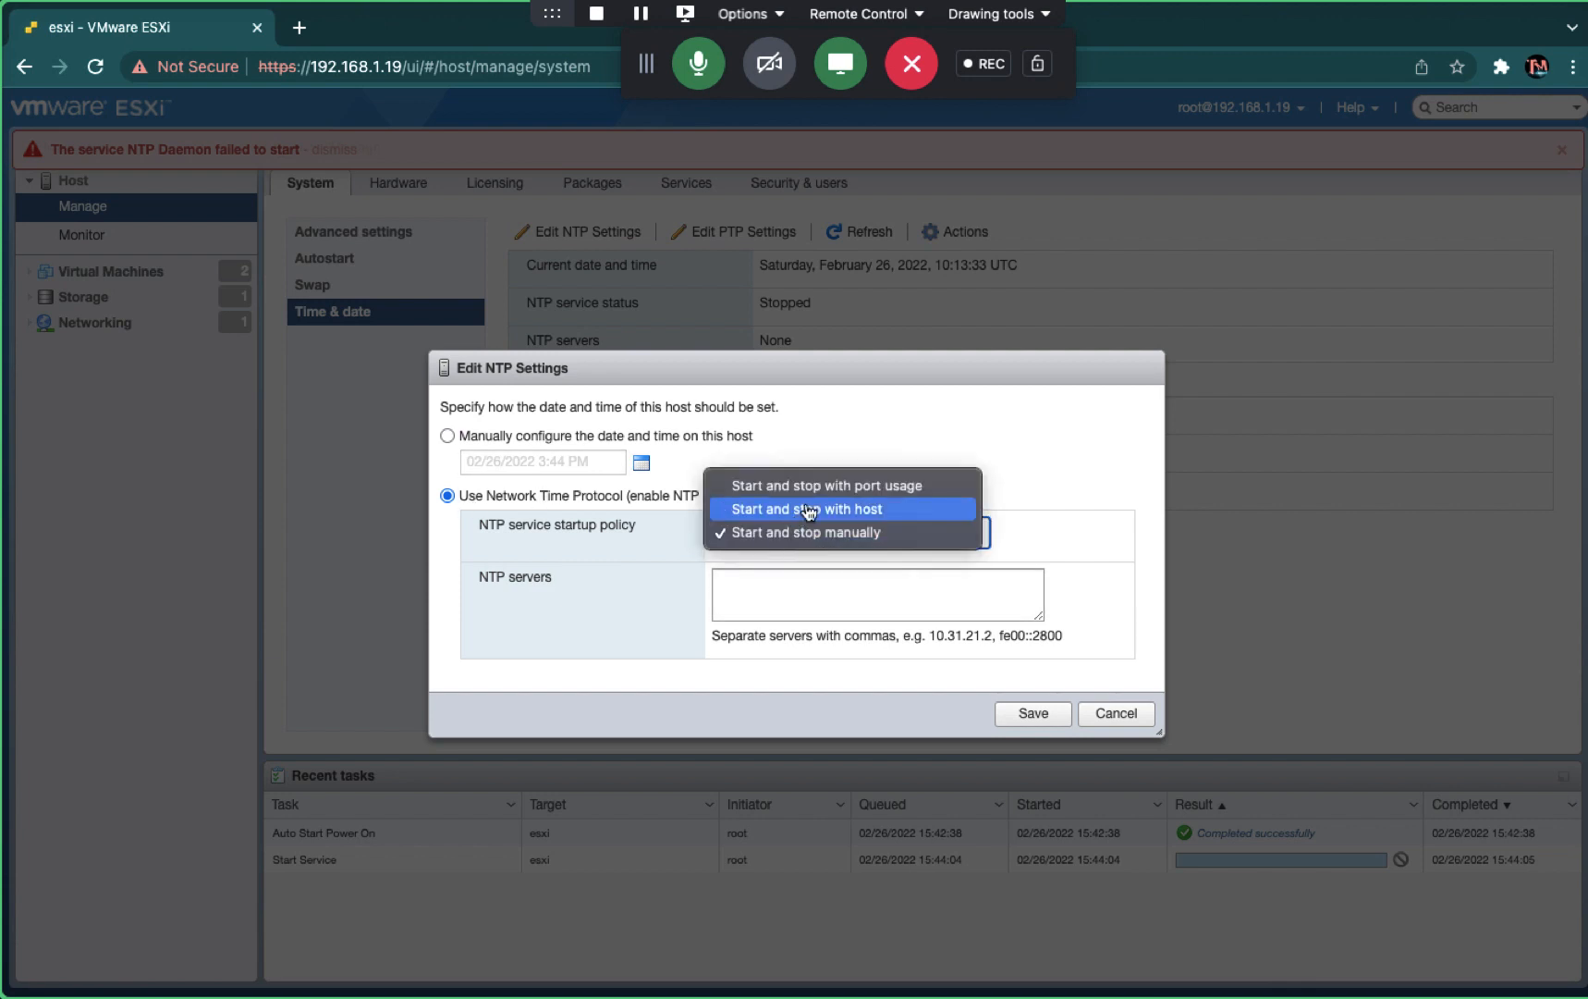
left_click(809, 510)
left_click(804, 536)
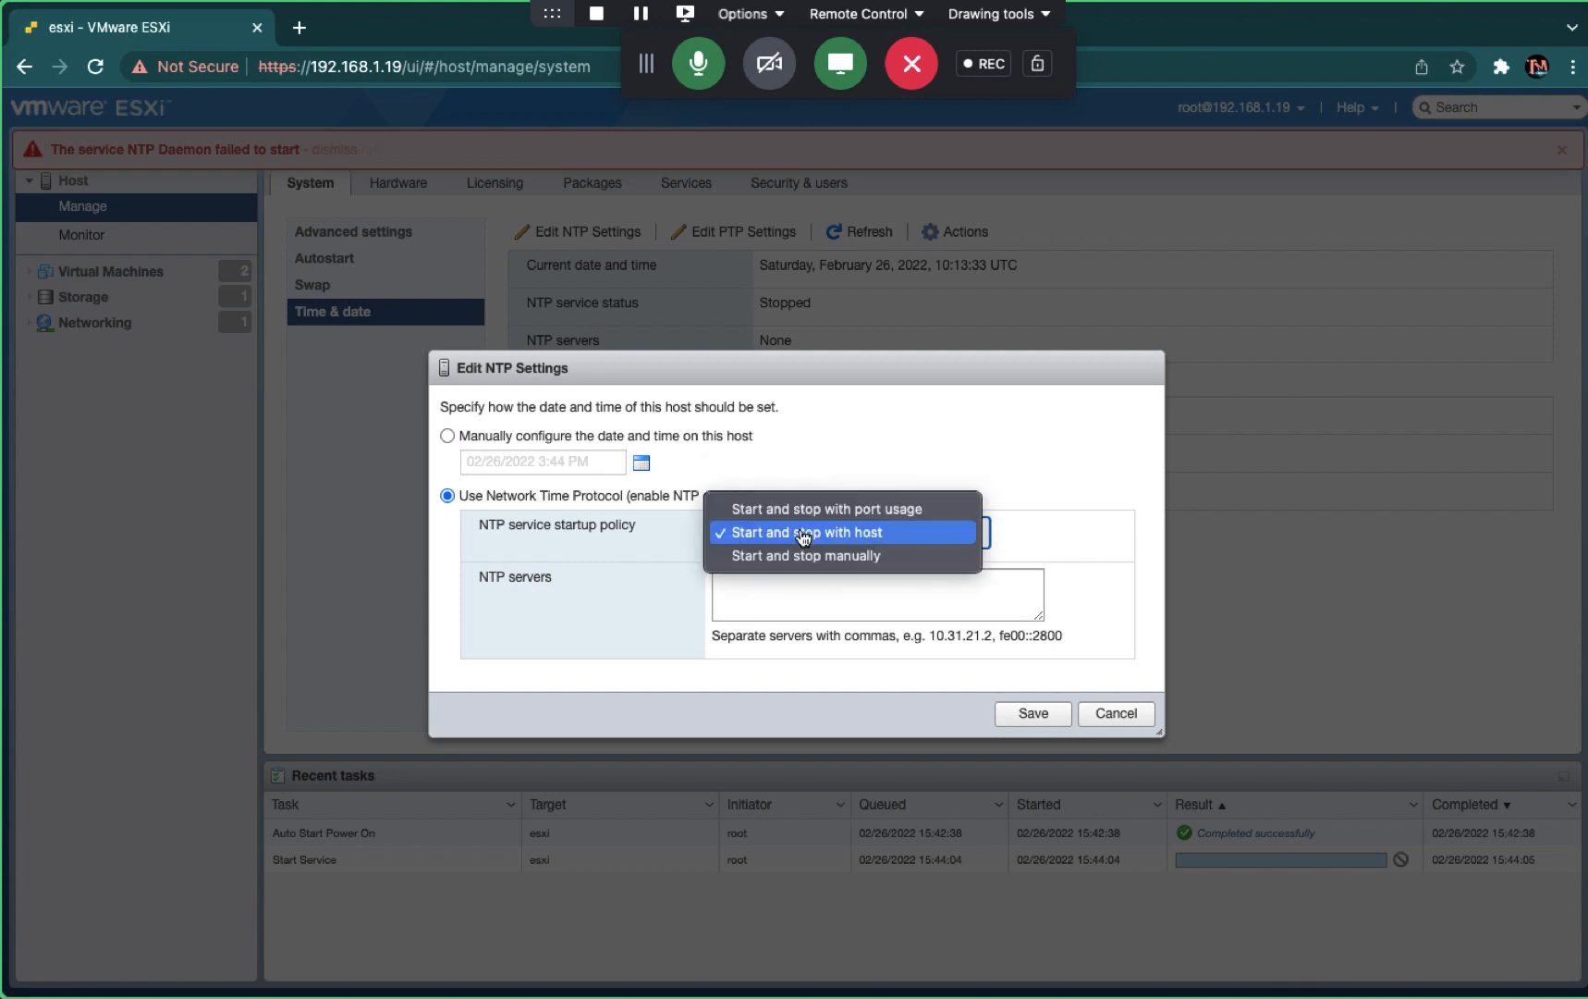
left_click(795, 510)
left_click(759, 603)
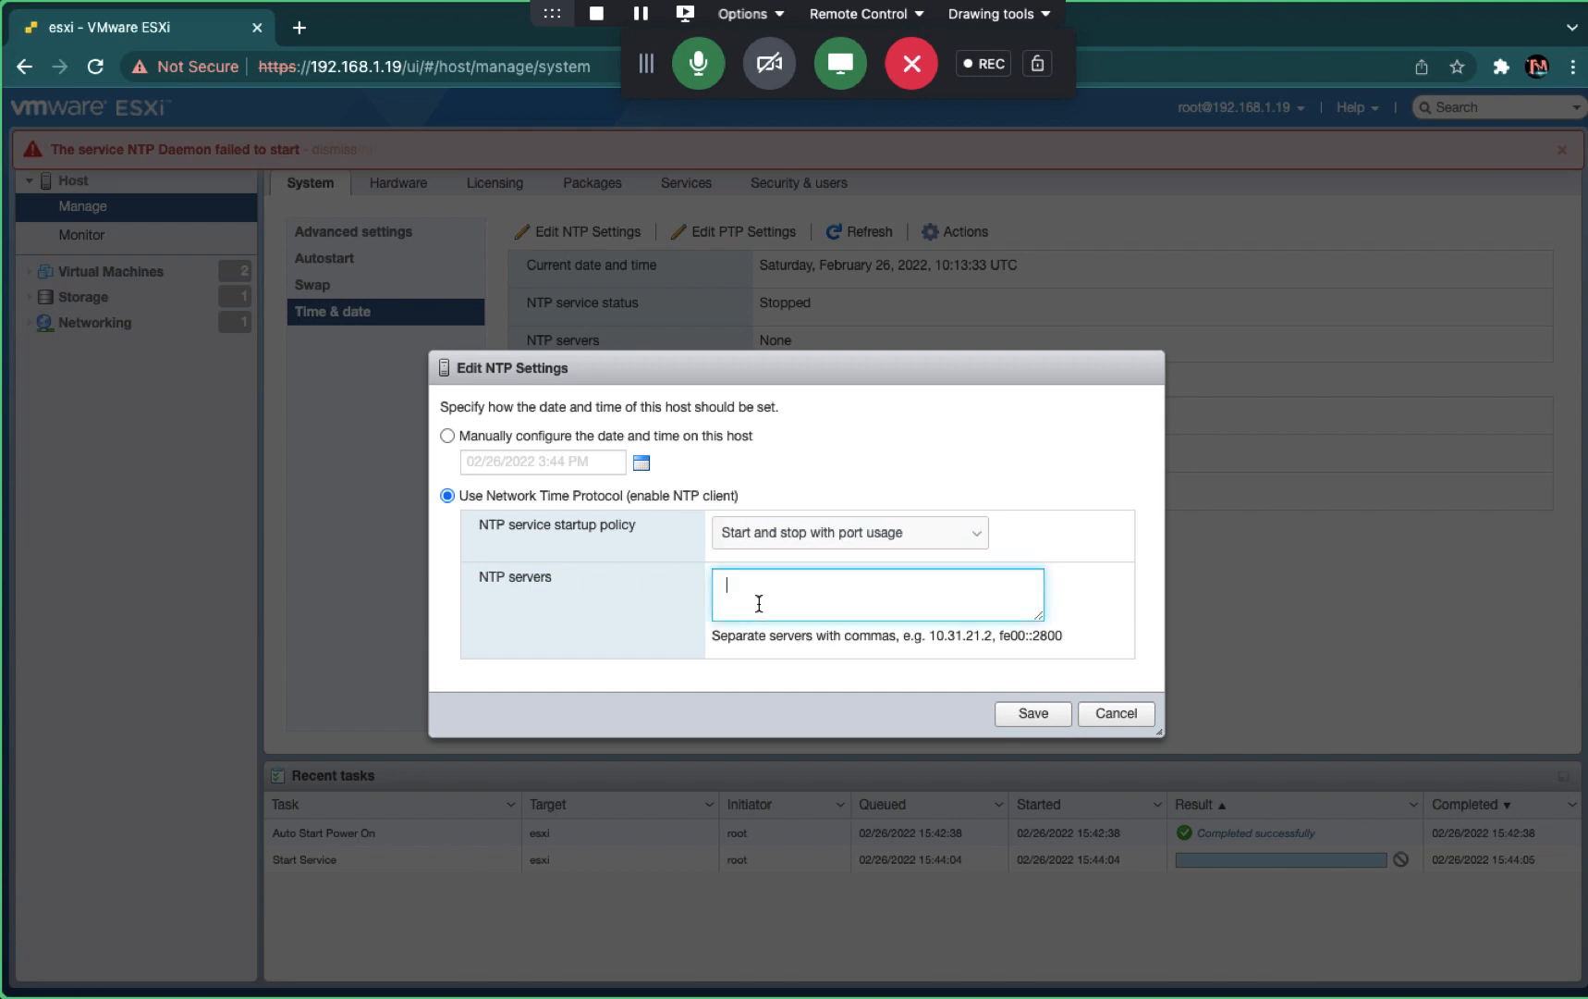
type("192.168.1.18")
left_click(1026, 714)
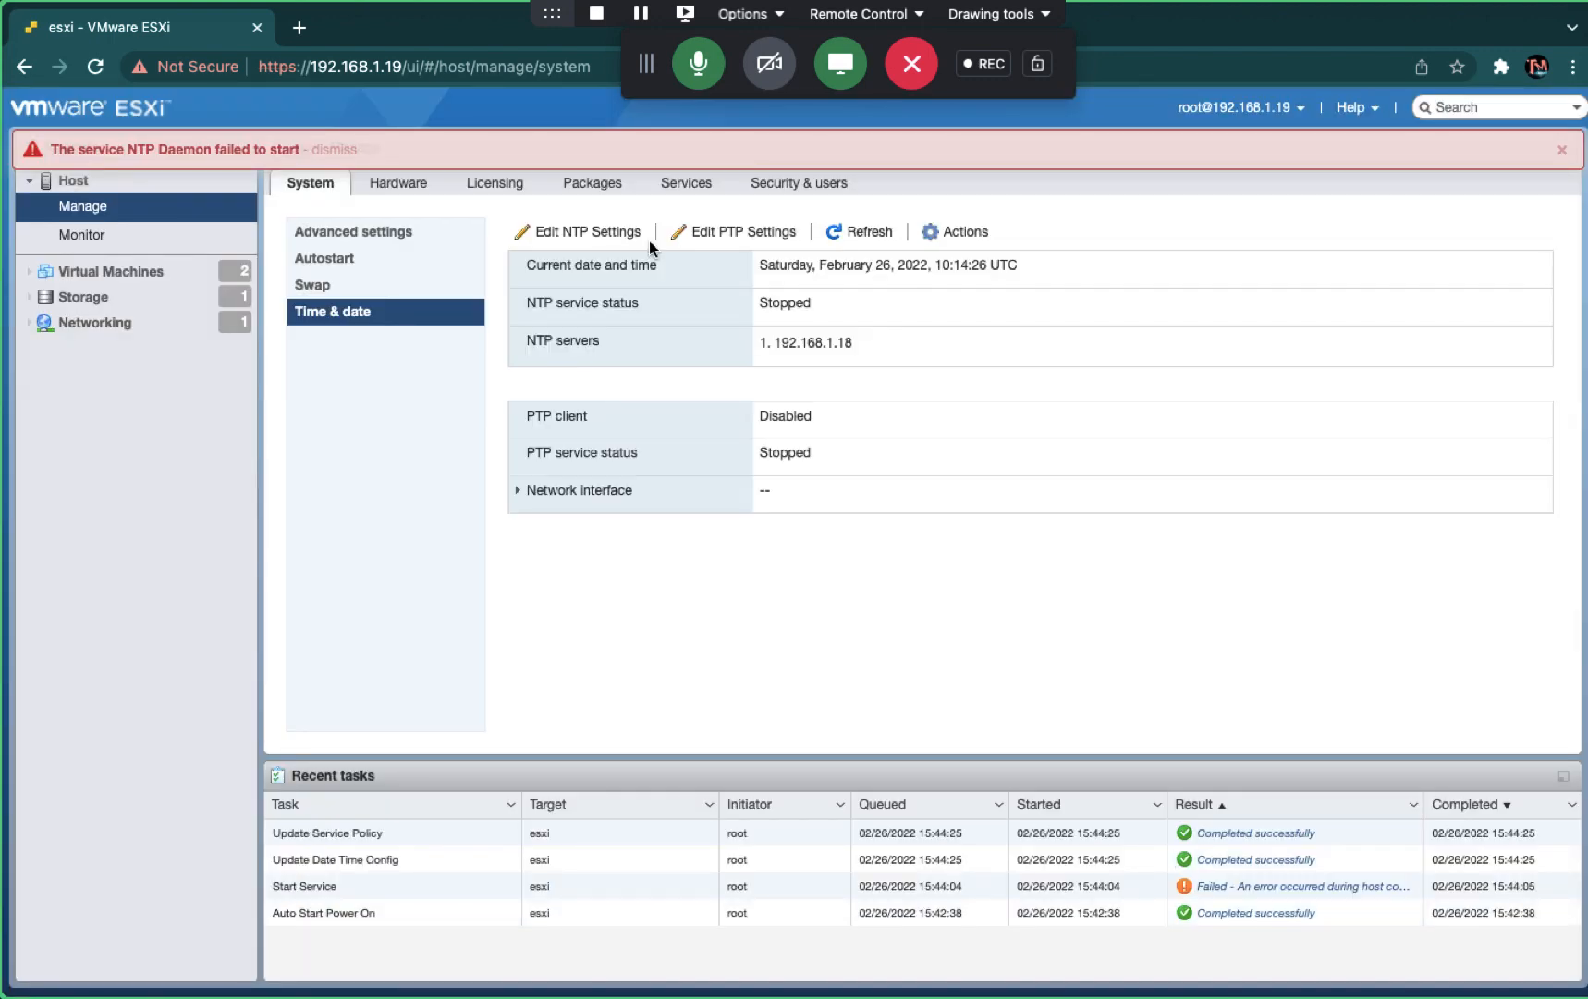
- Start the ntpd service from Services and dismiss the earlier failure banner
left_click(686, 191)
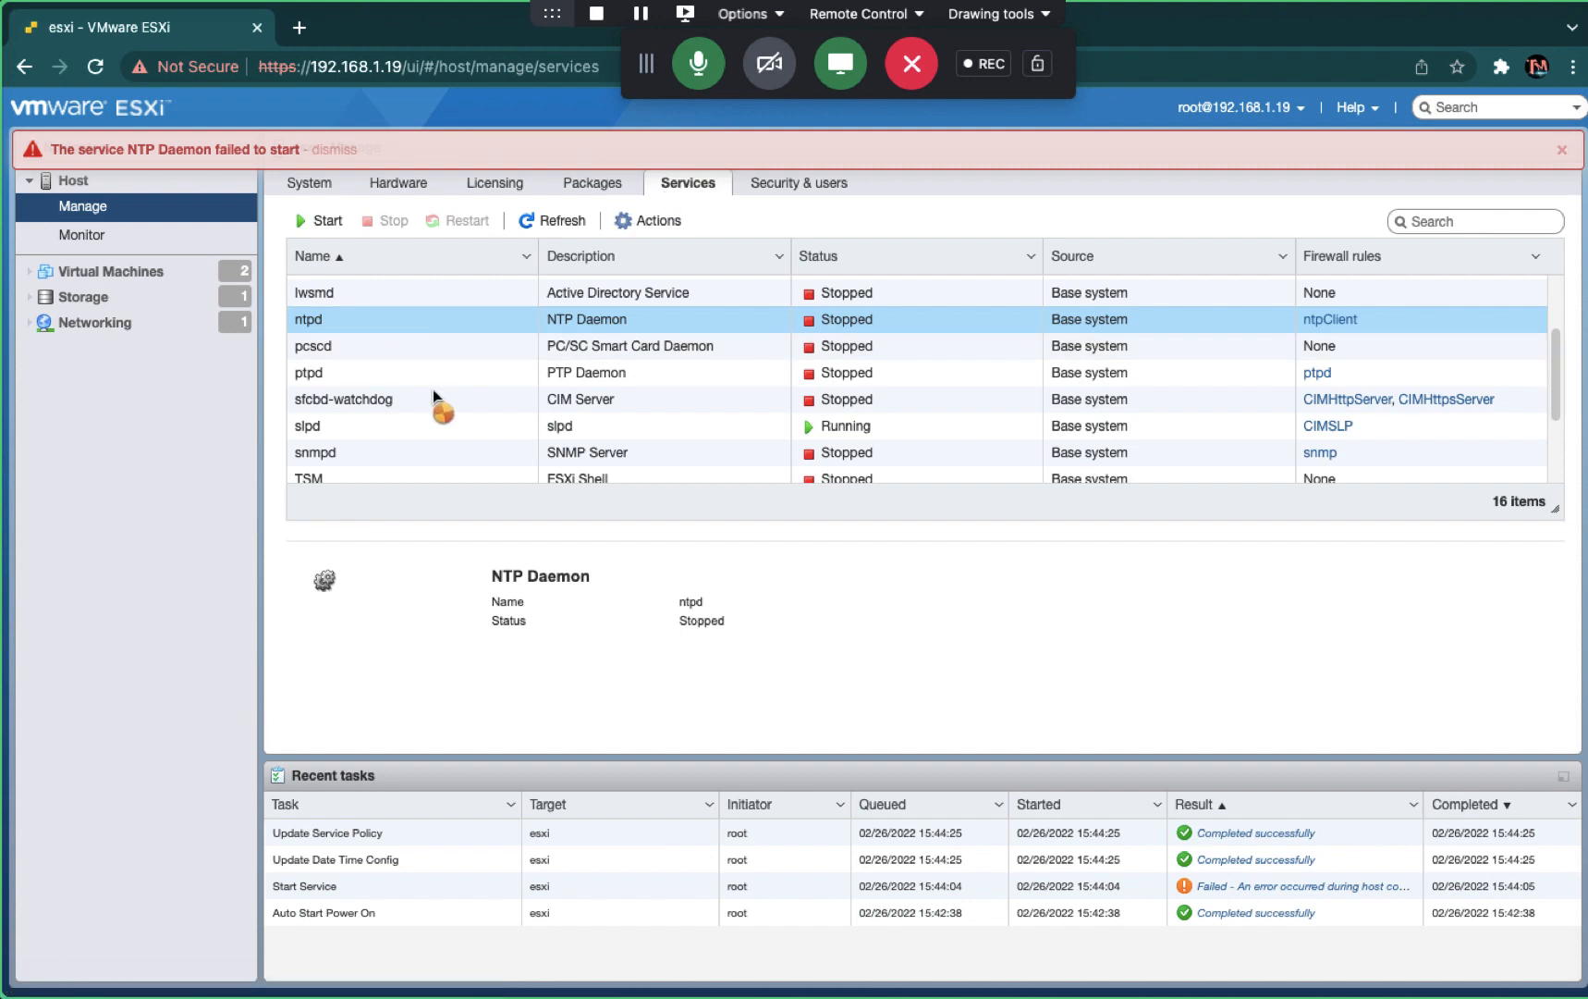
right_click(362, 322)
left_click(450, 409)
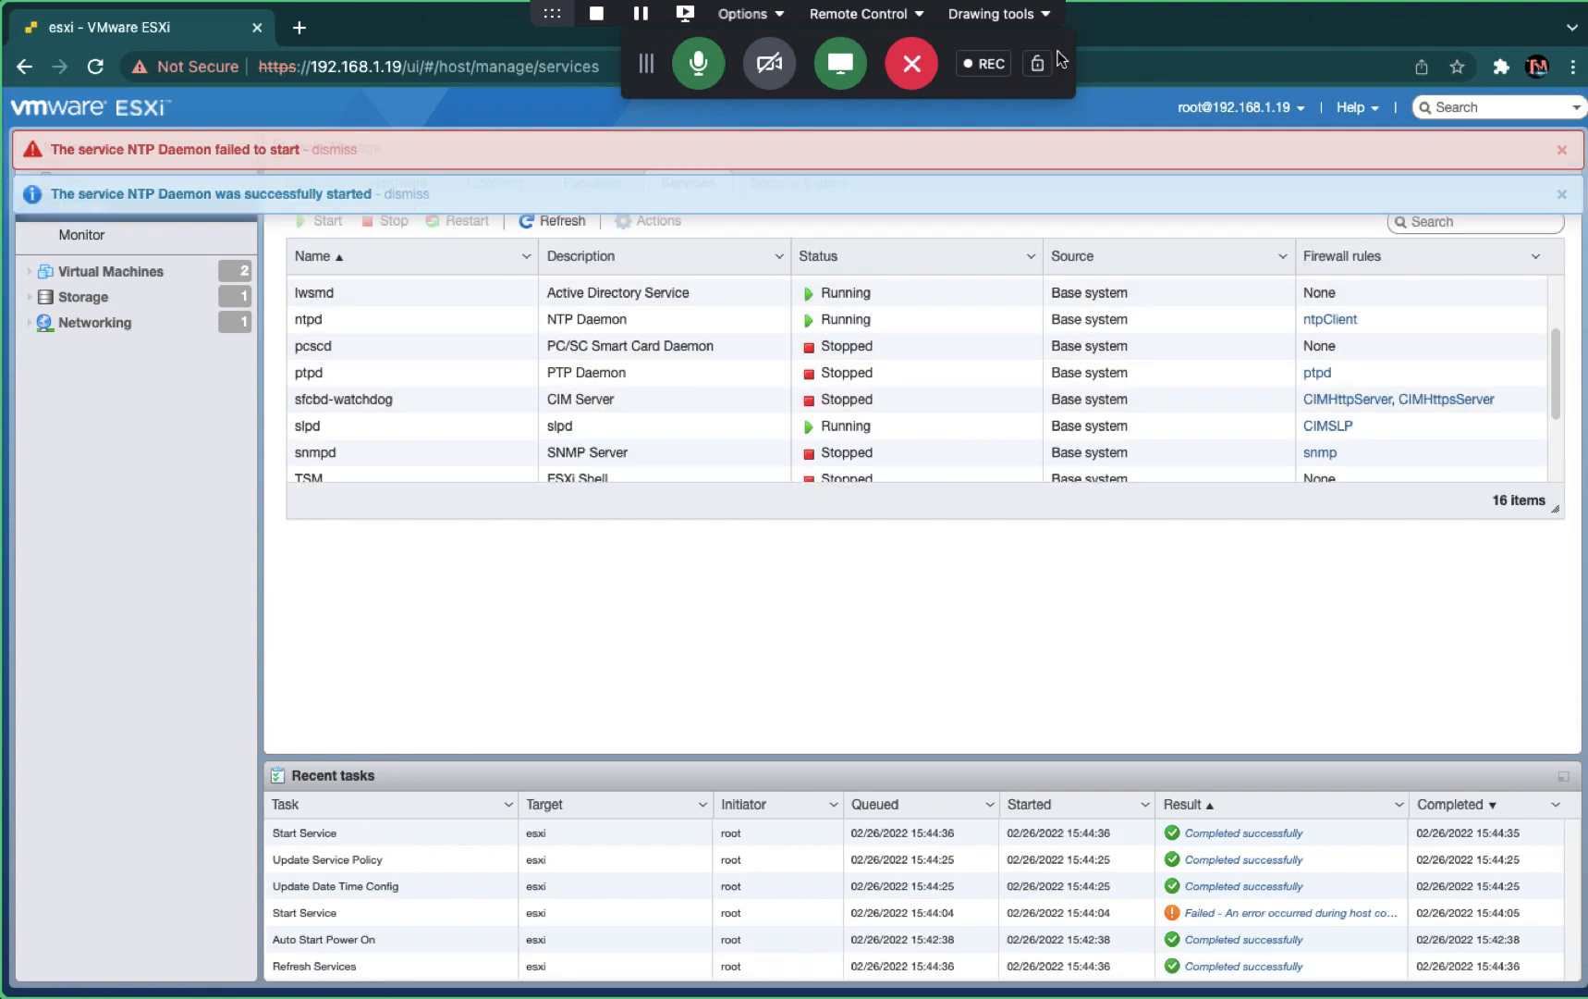
left_click(1562, 151)
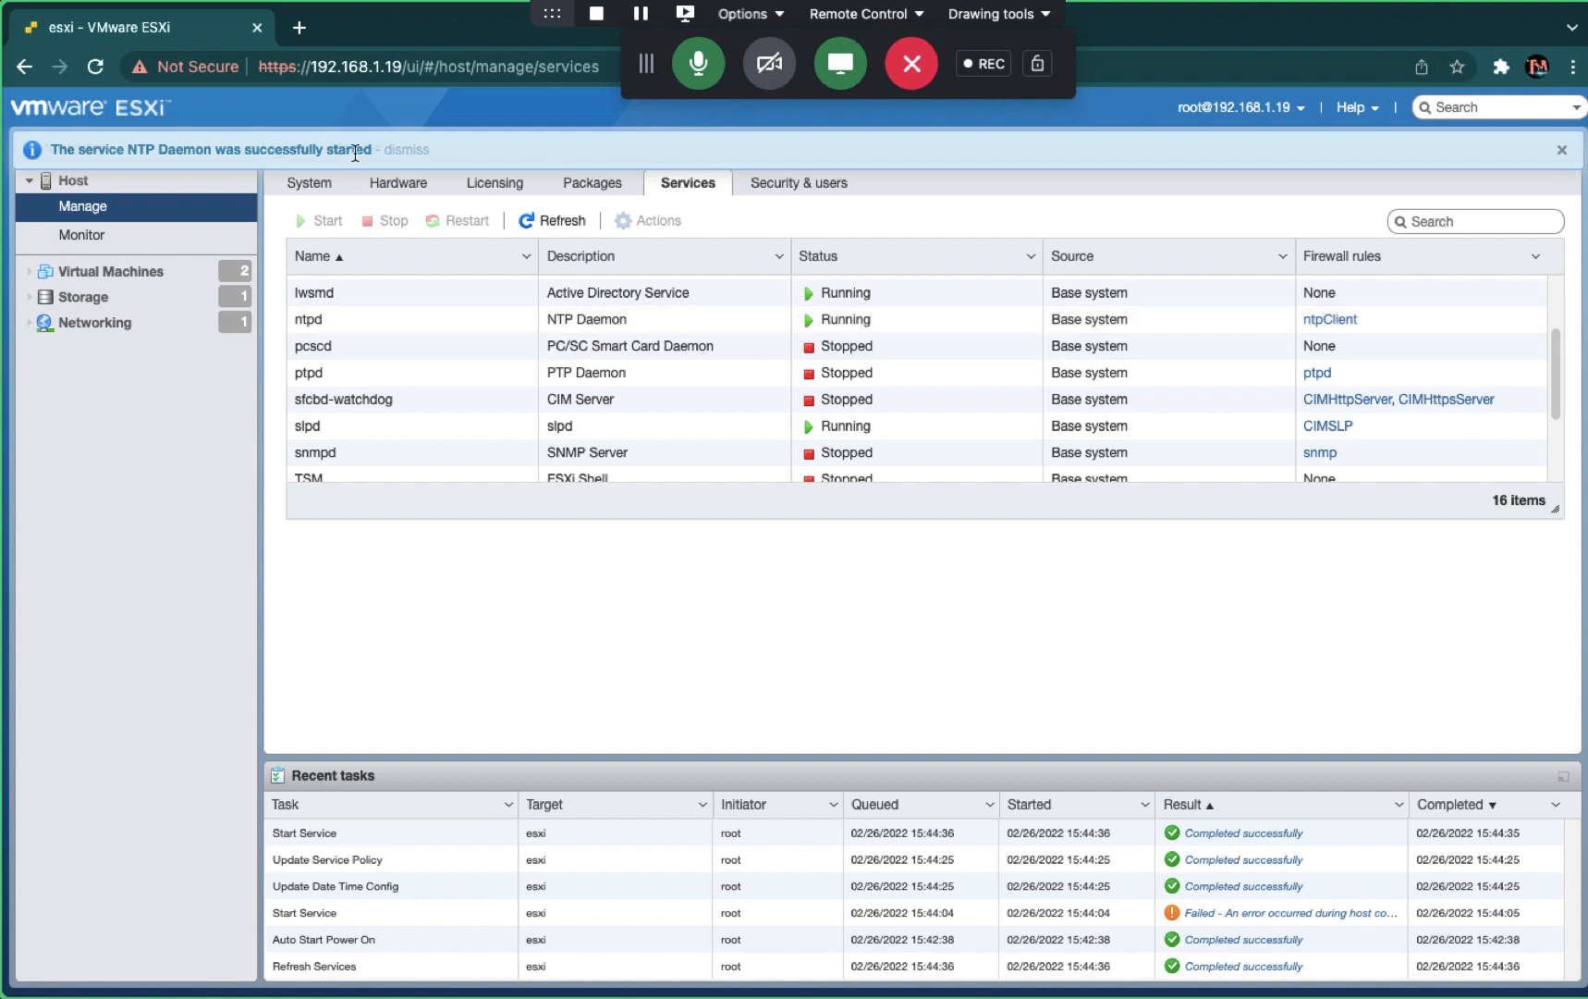
- Refresh Time & date to confirm NTP is Running, and check the Windows VM's clock
left_click(315, 189)
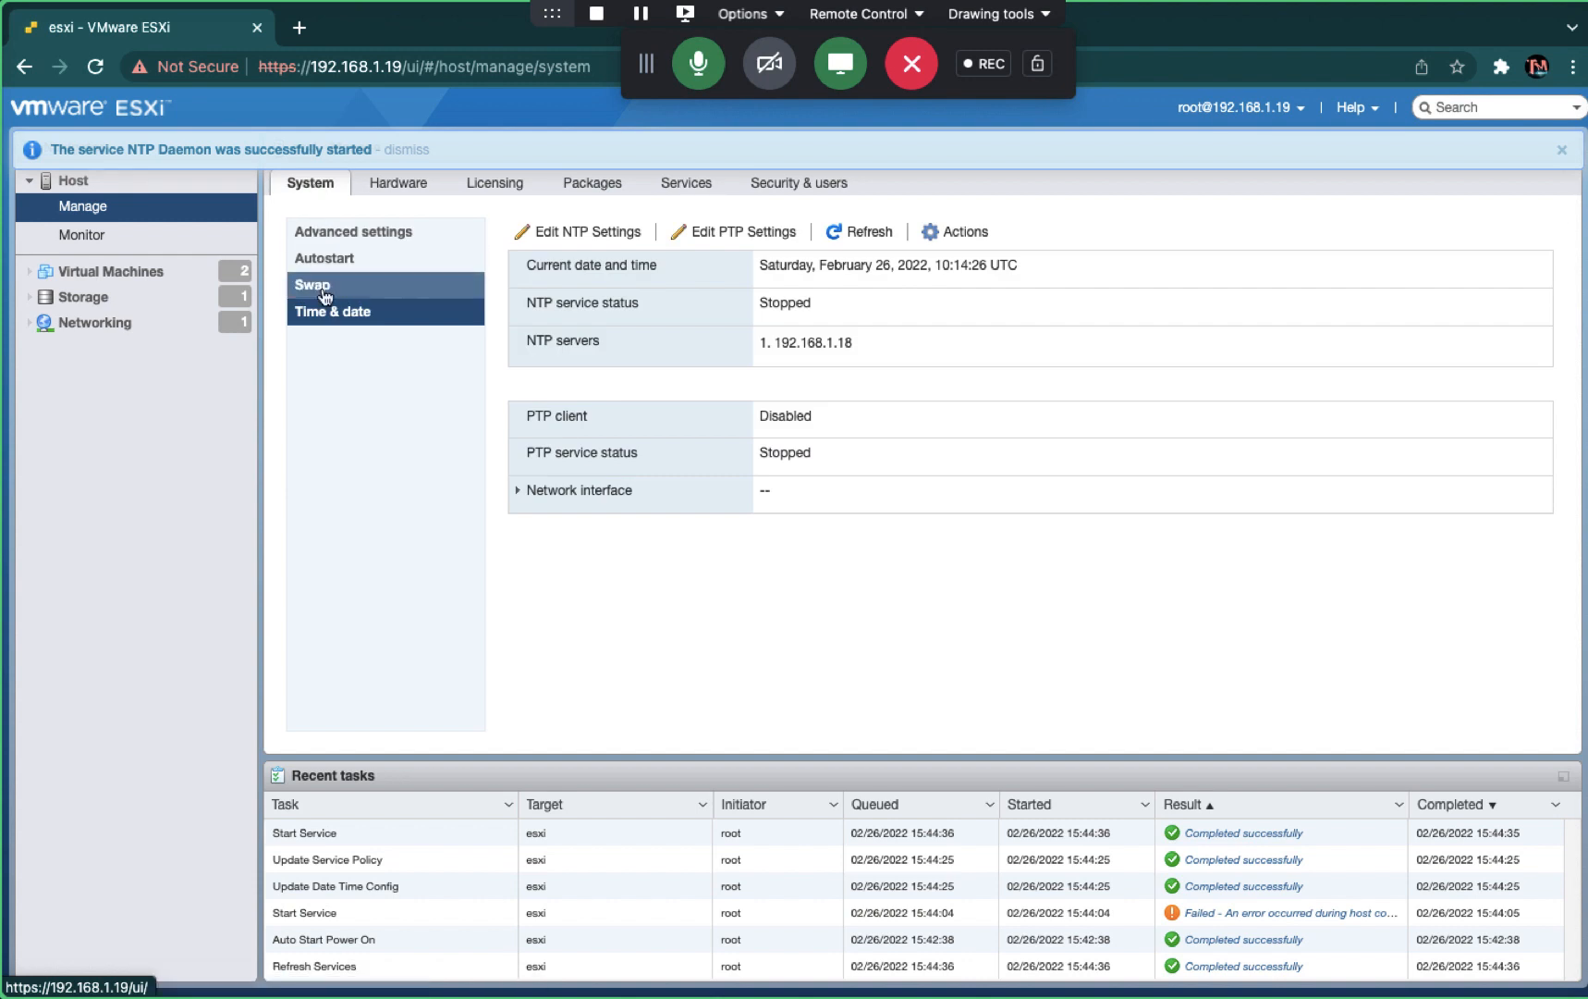
left_click(859, 235)
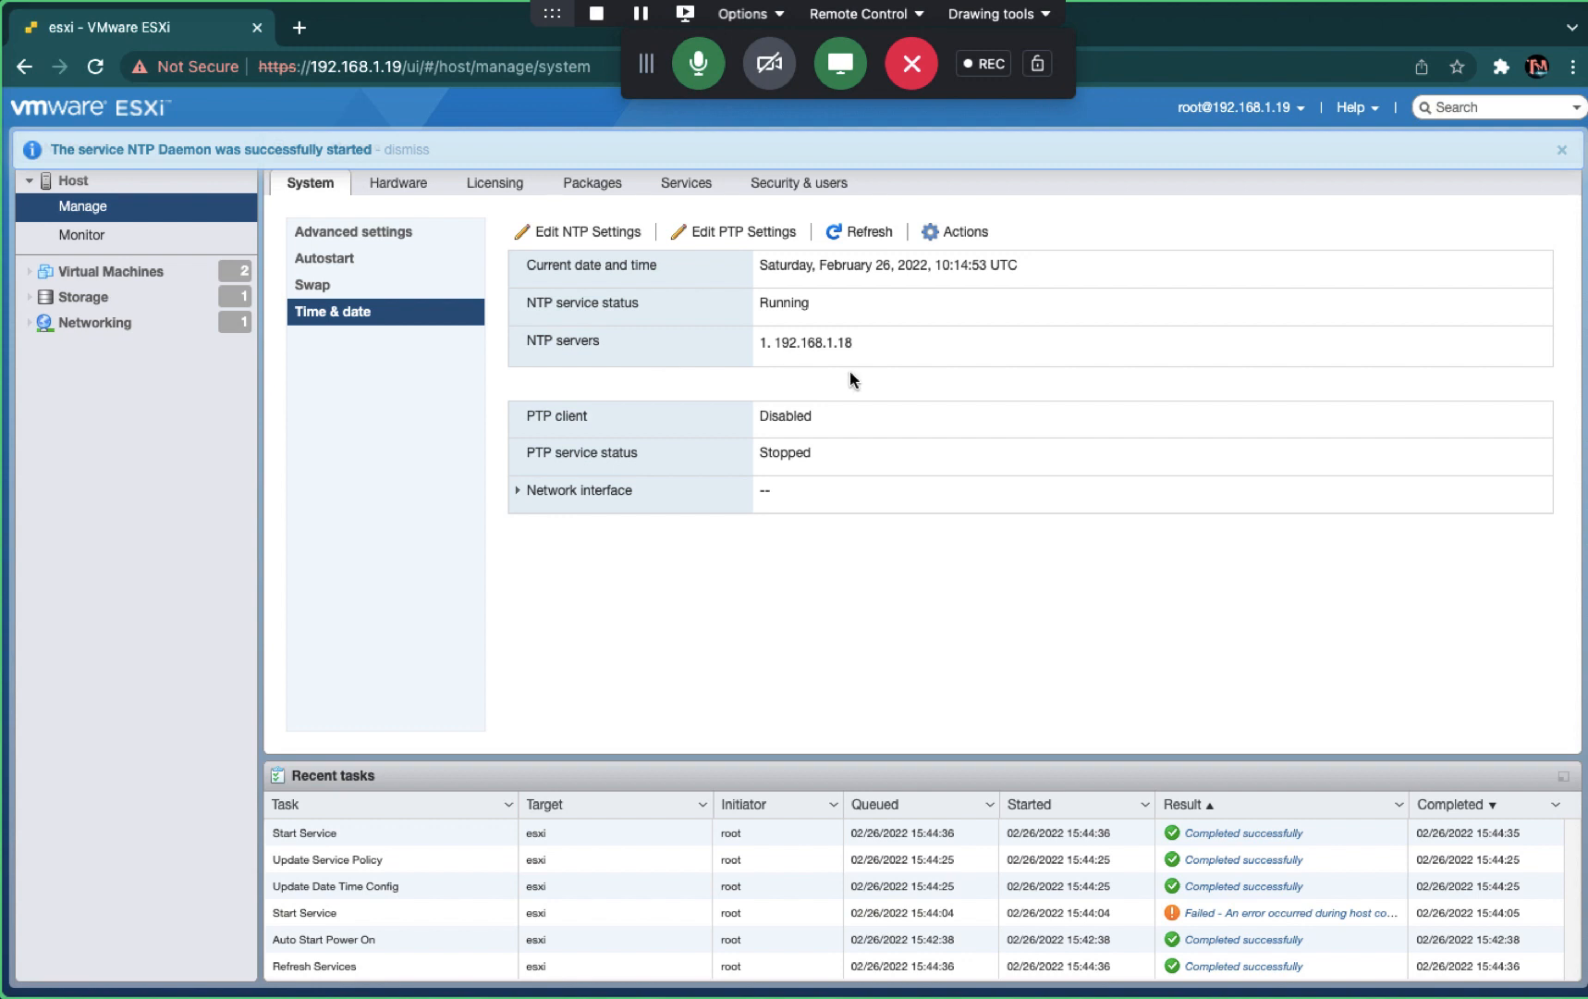
key("ctrl+Right")
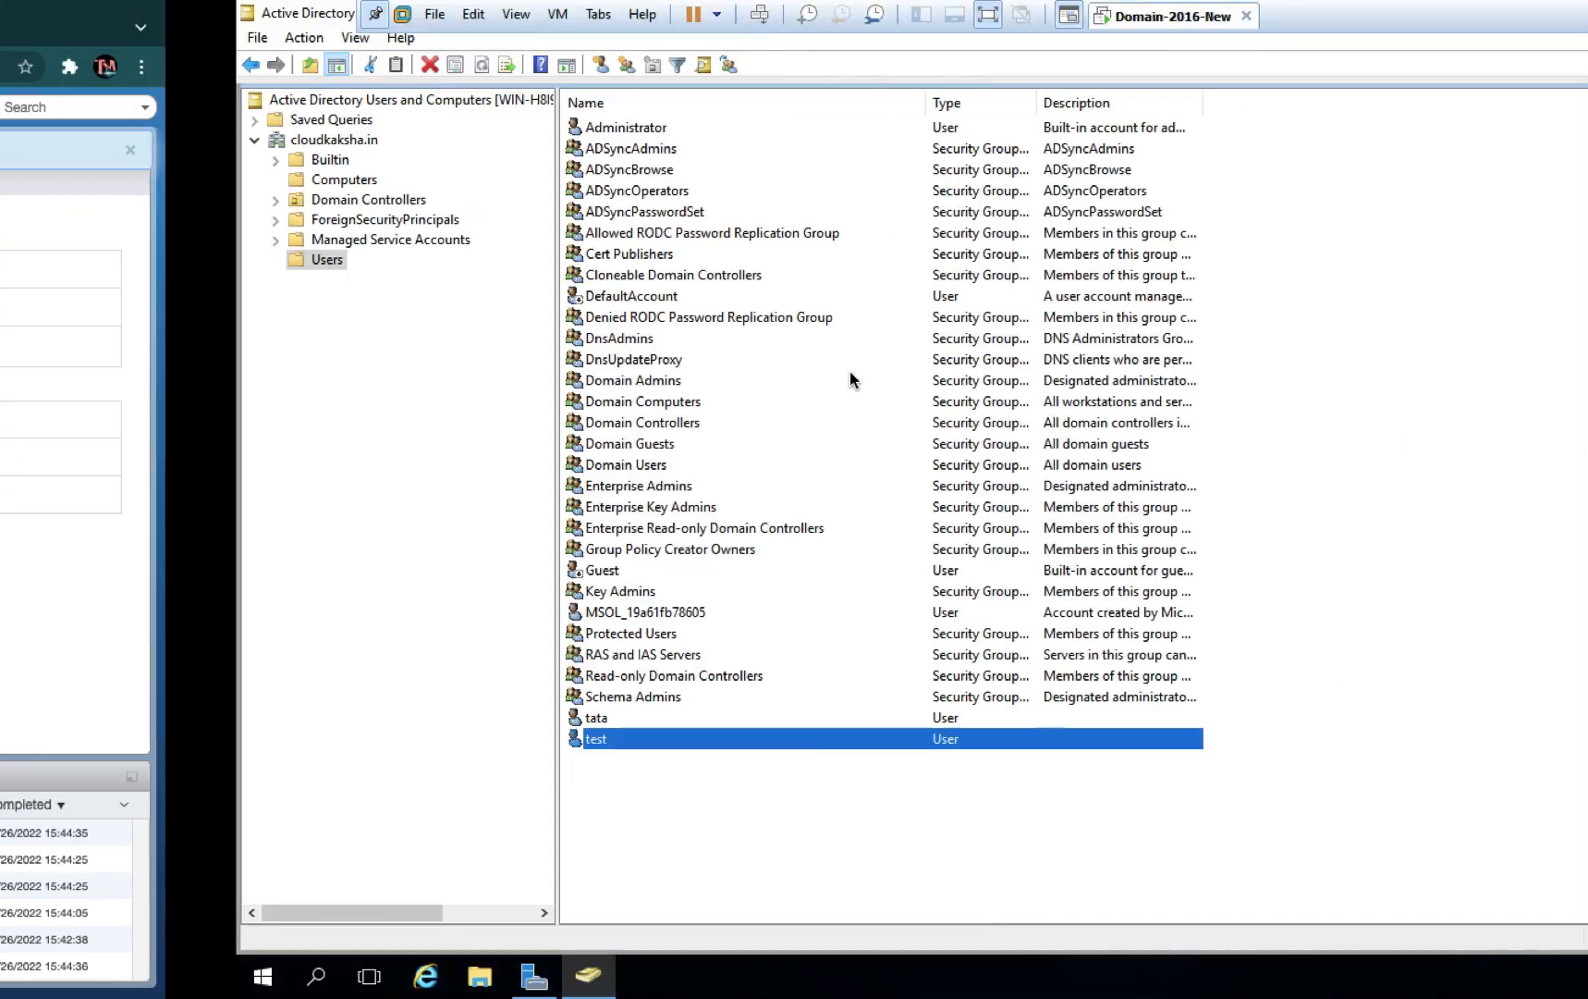
left_click(1504, 973)
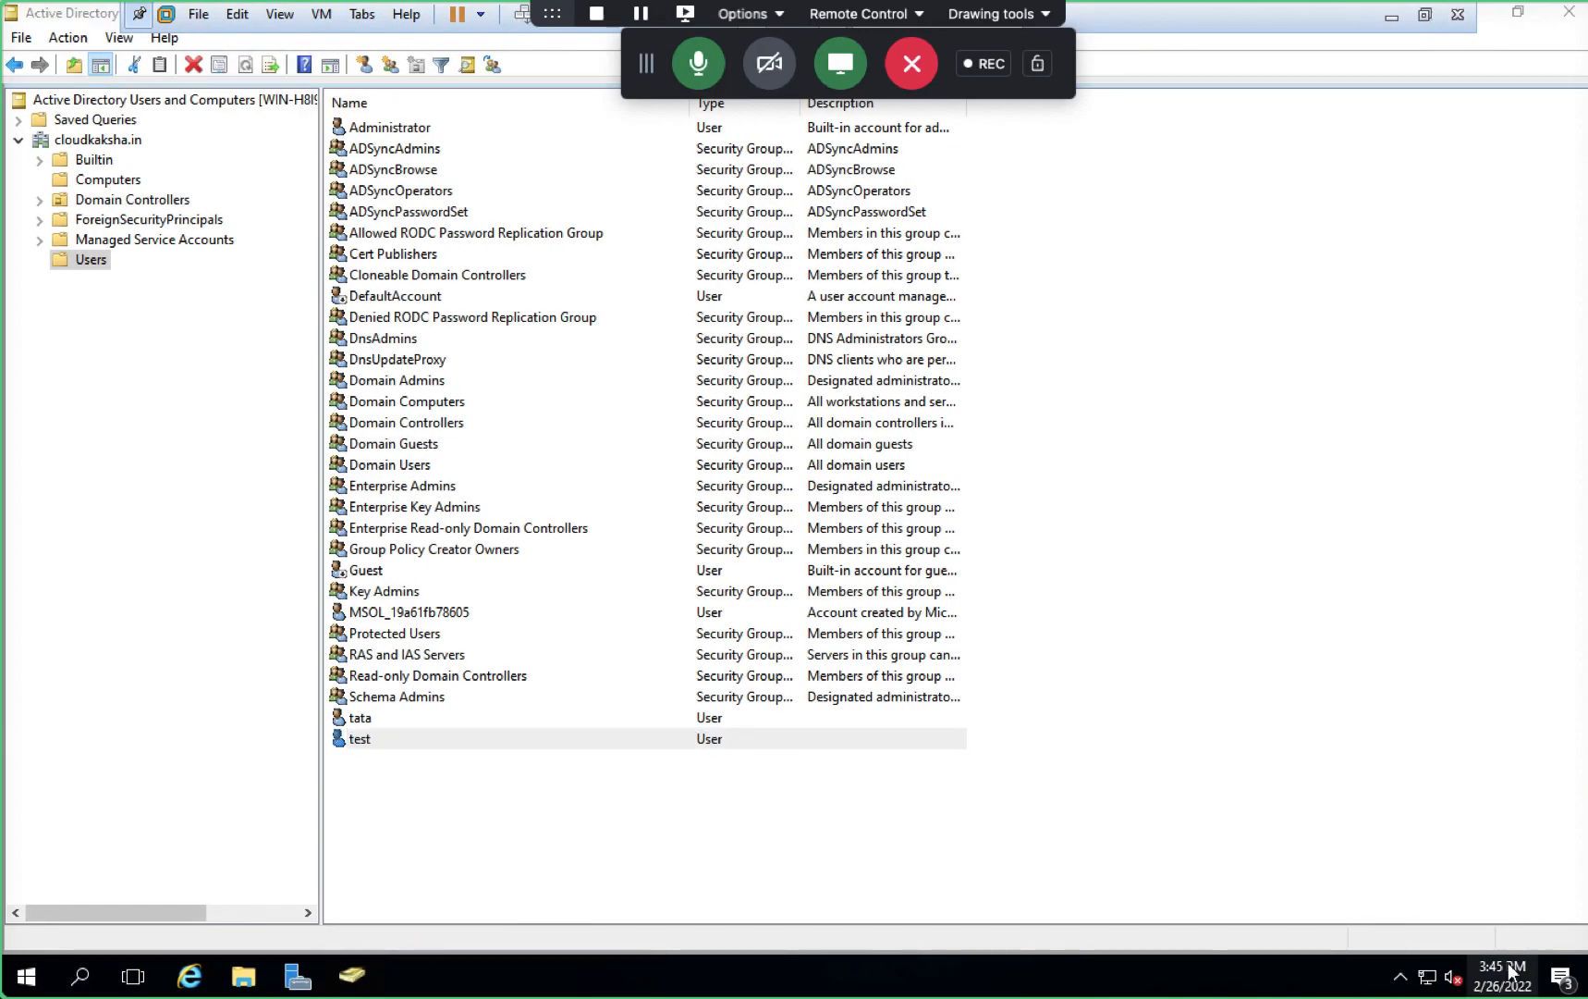
key("ctrl+Left")
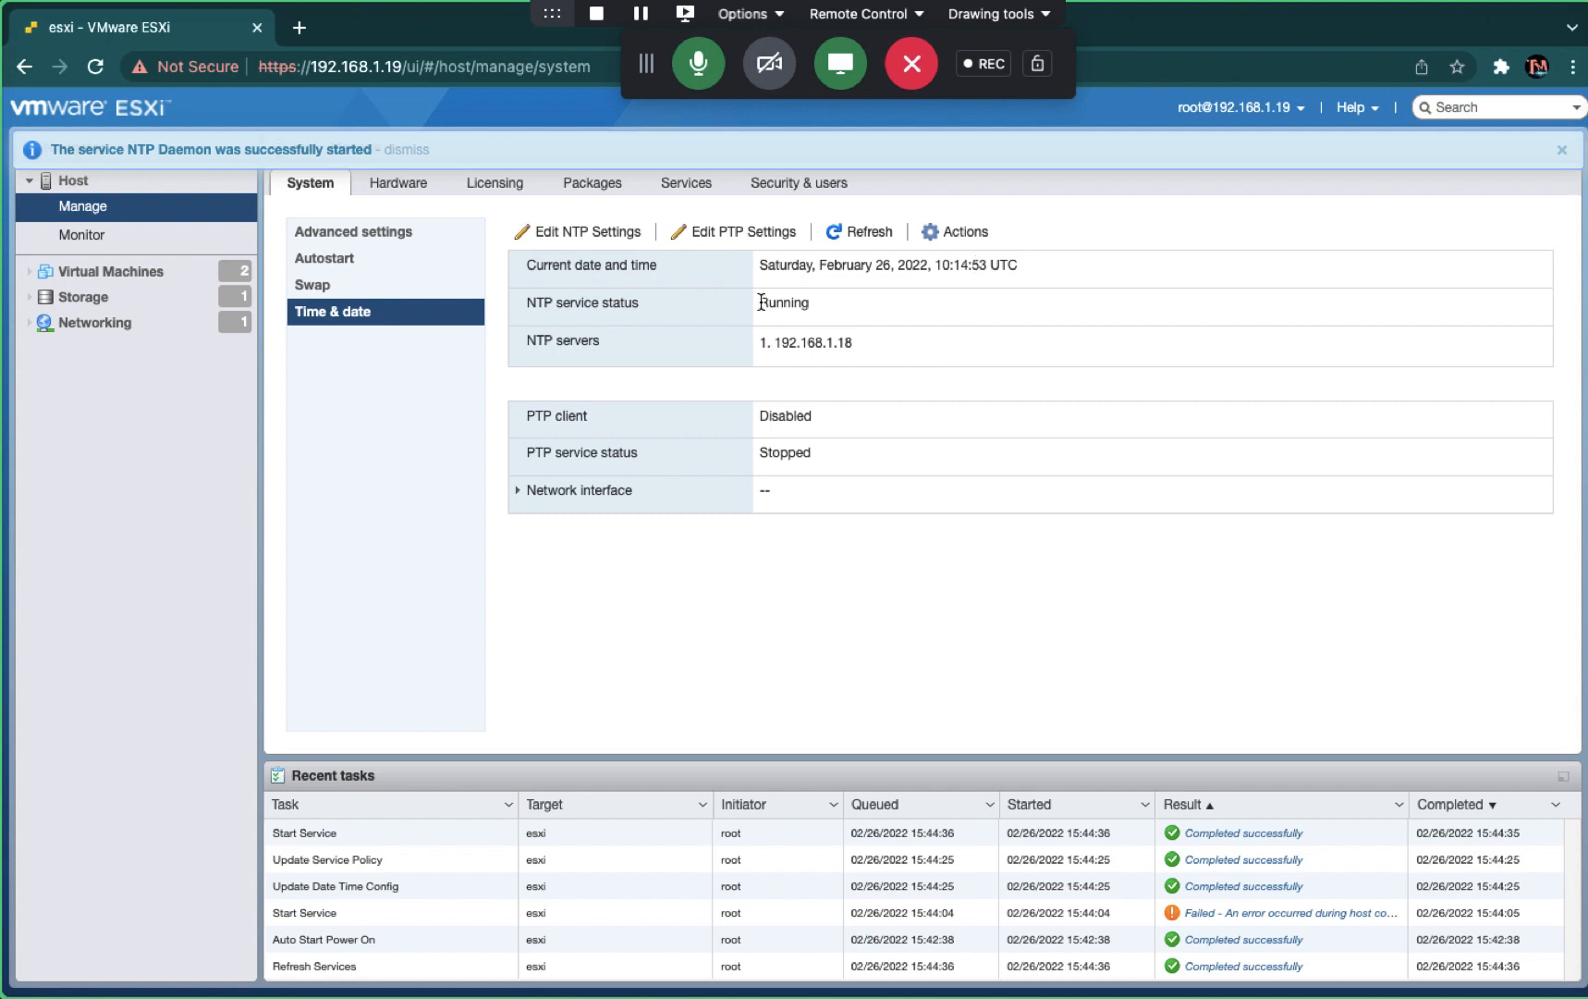
- Re-save the NTP settings unchanged and refresh to confirm NTP still shows Running
left_click(612, 230)
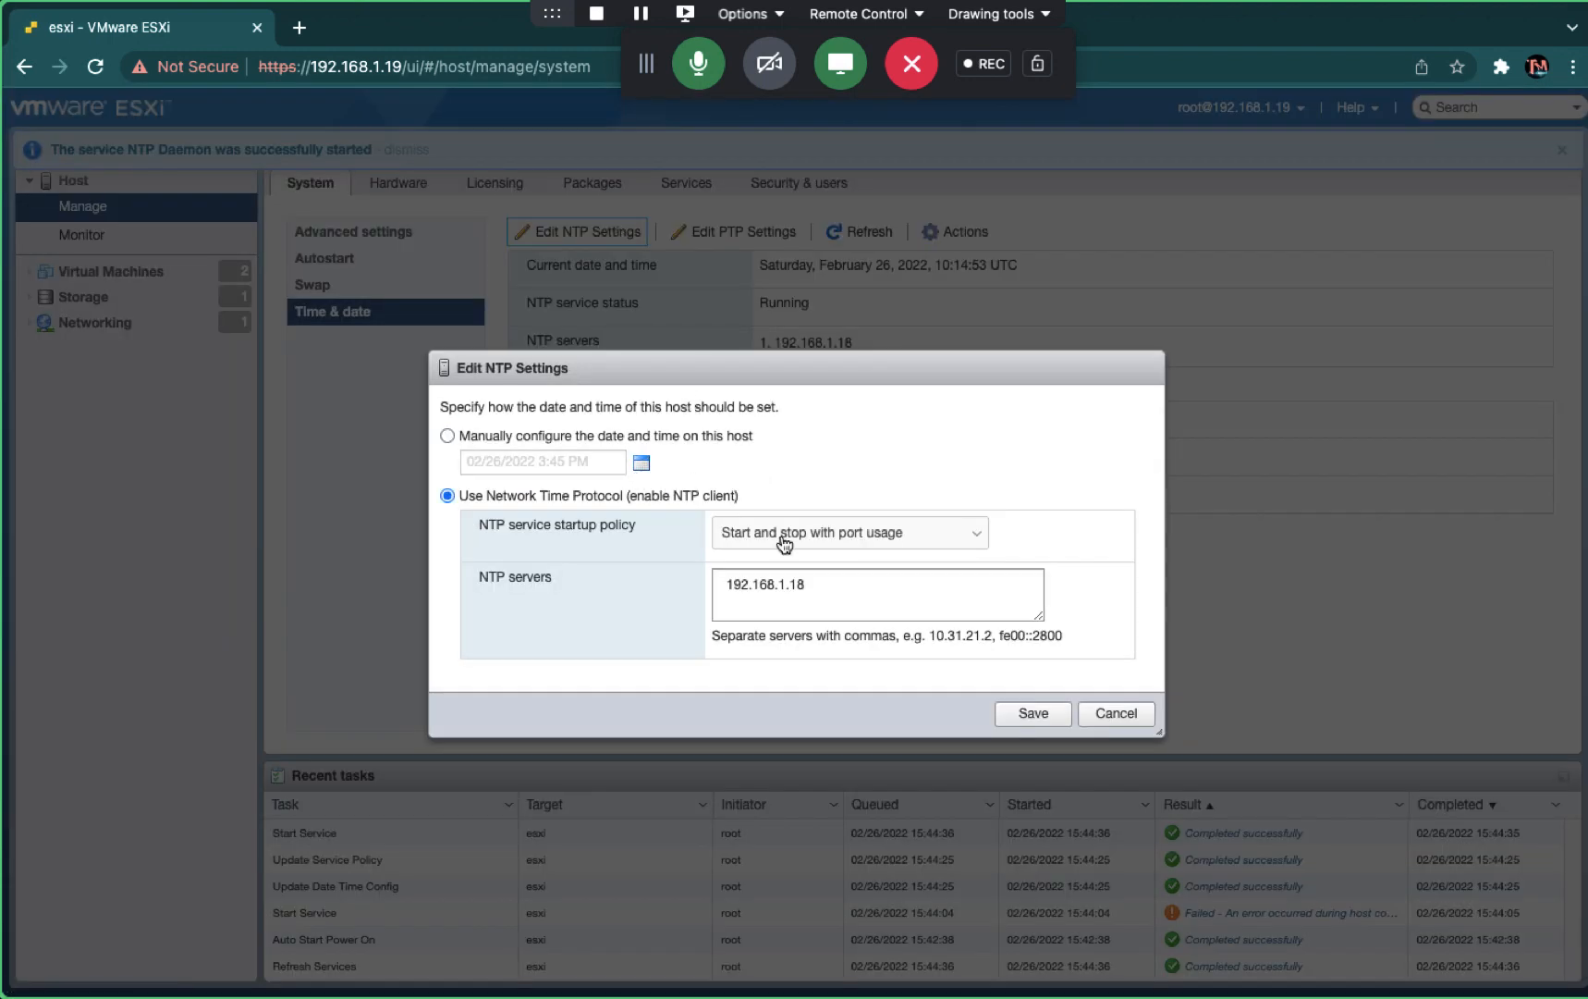
left_click(1058, 723)
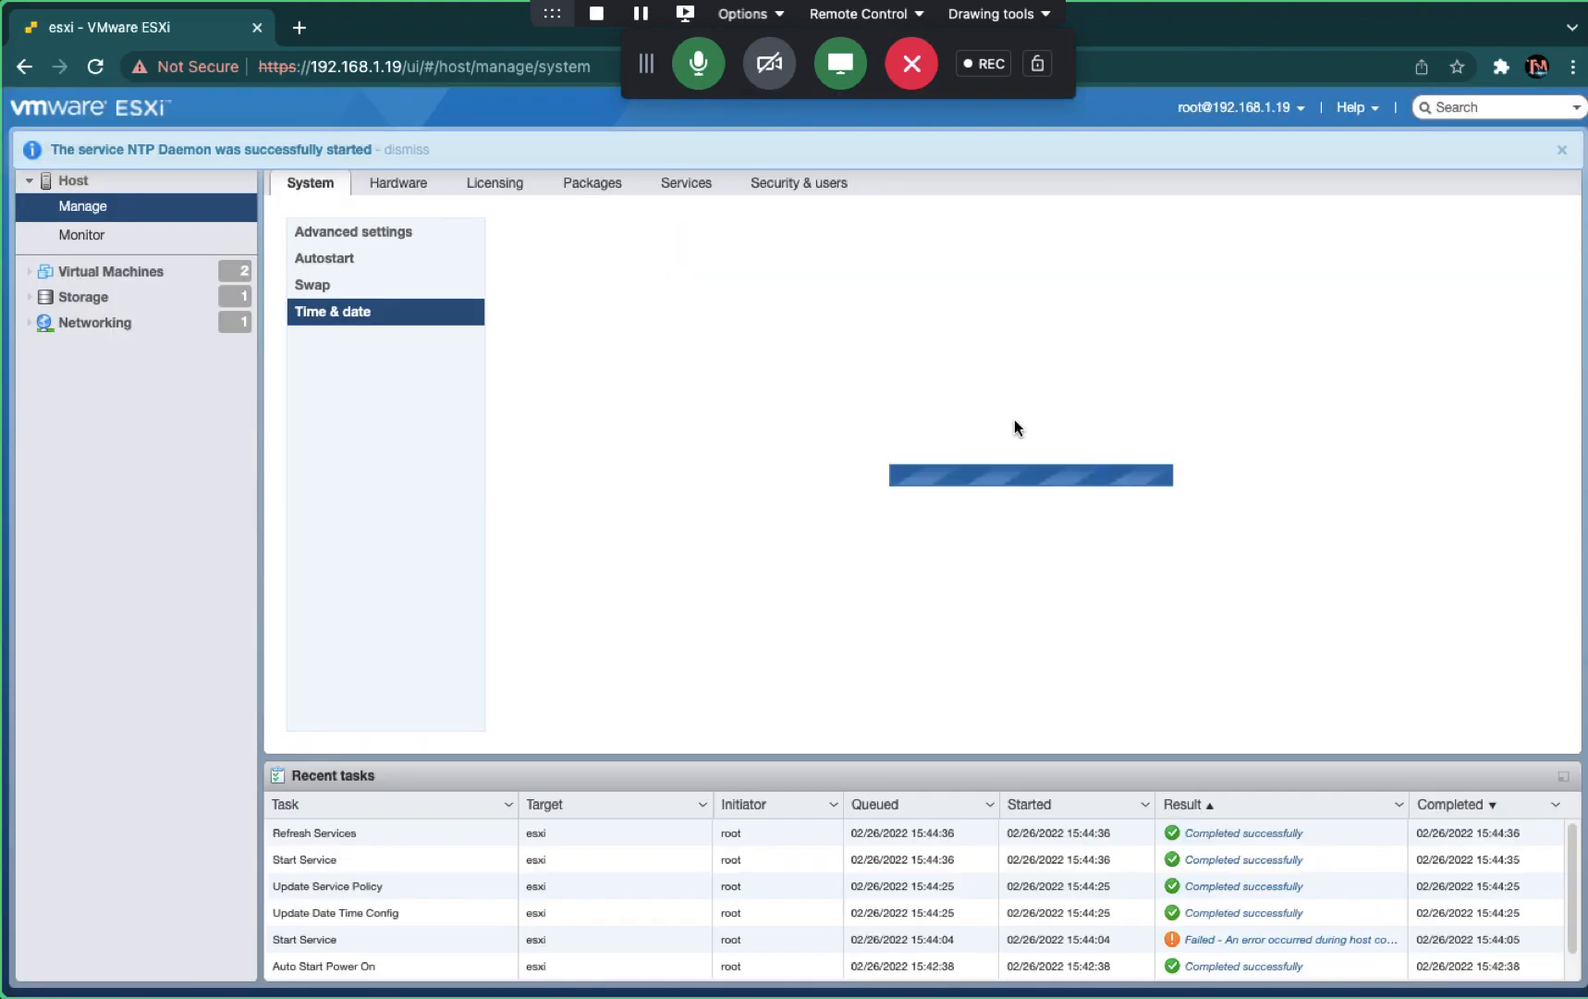
left_click(860, 236)
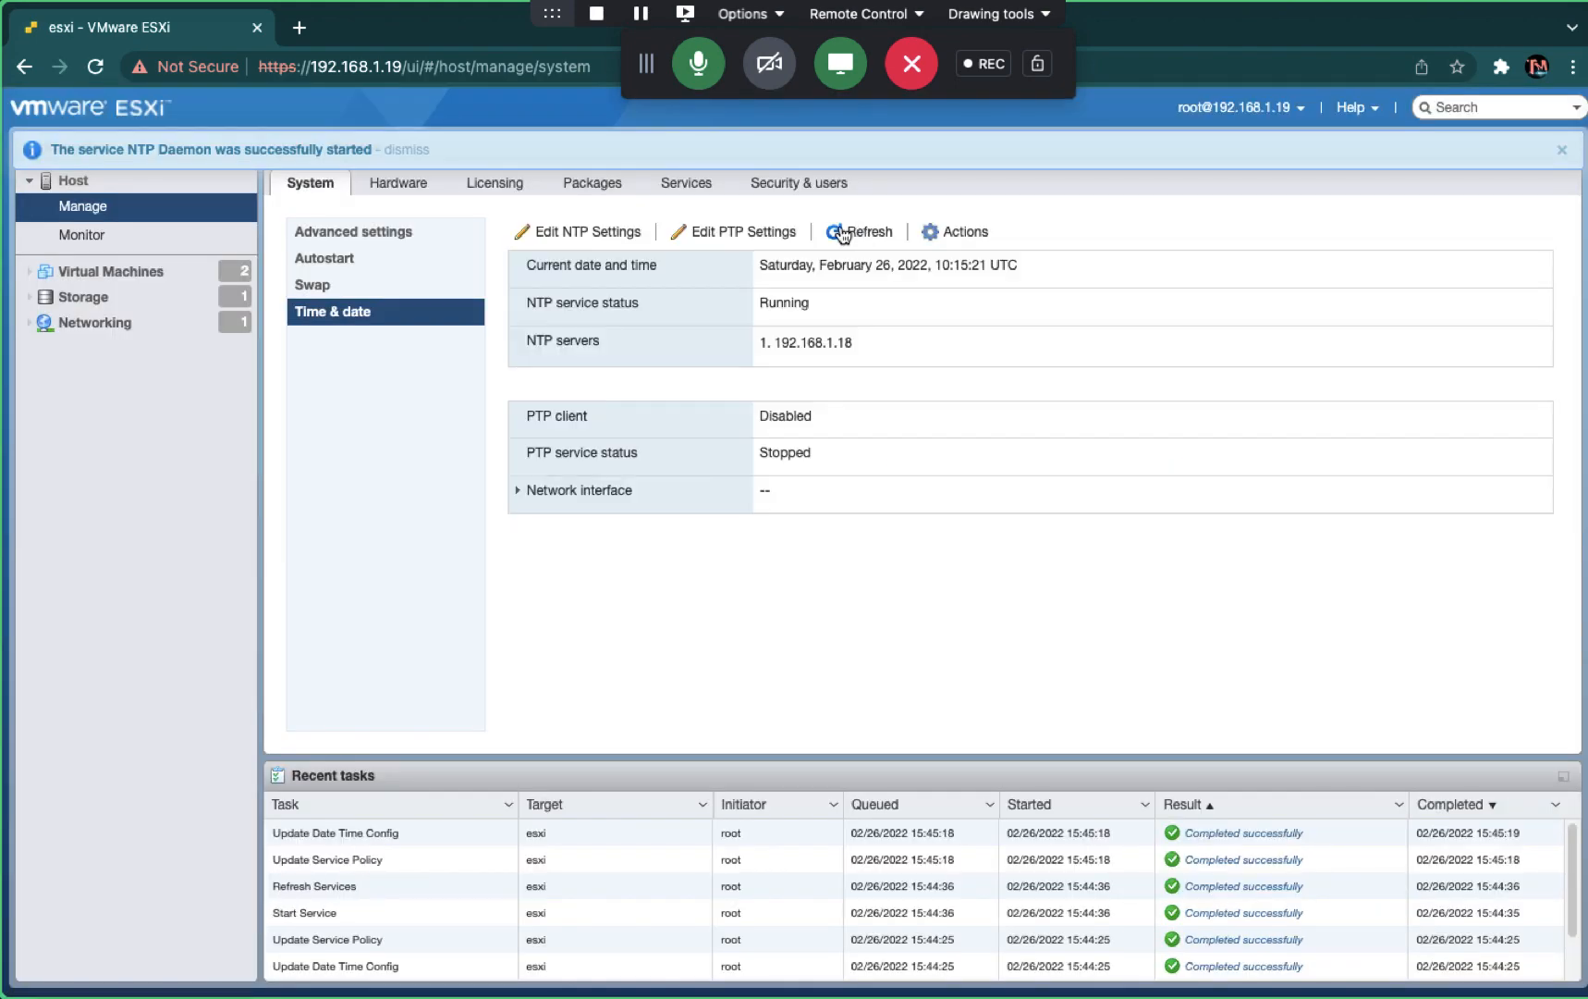
- Browse Hardware and Security & users, then view Authentication showing the CLOUDKAKSHA.IN domain
left_click(388, 179)
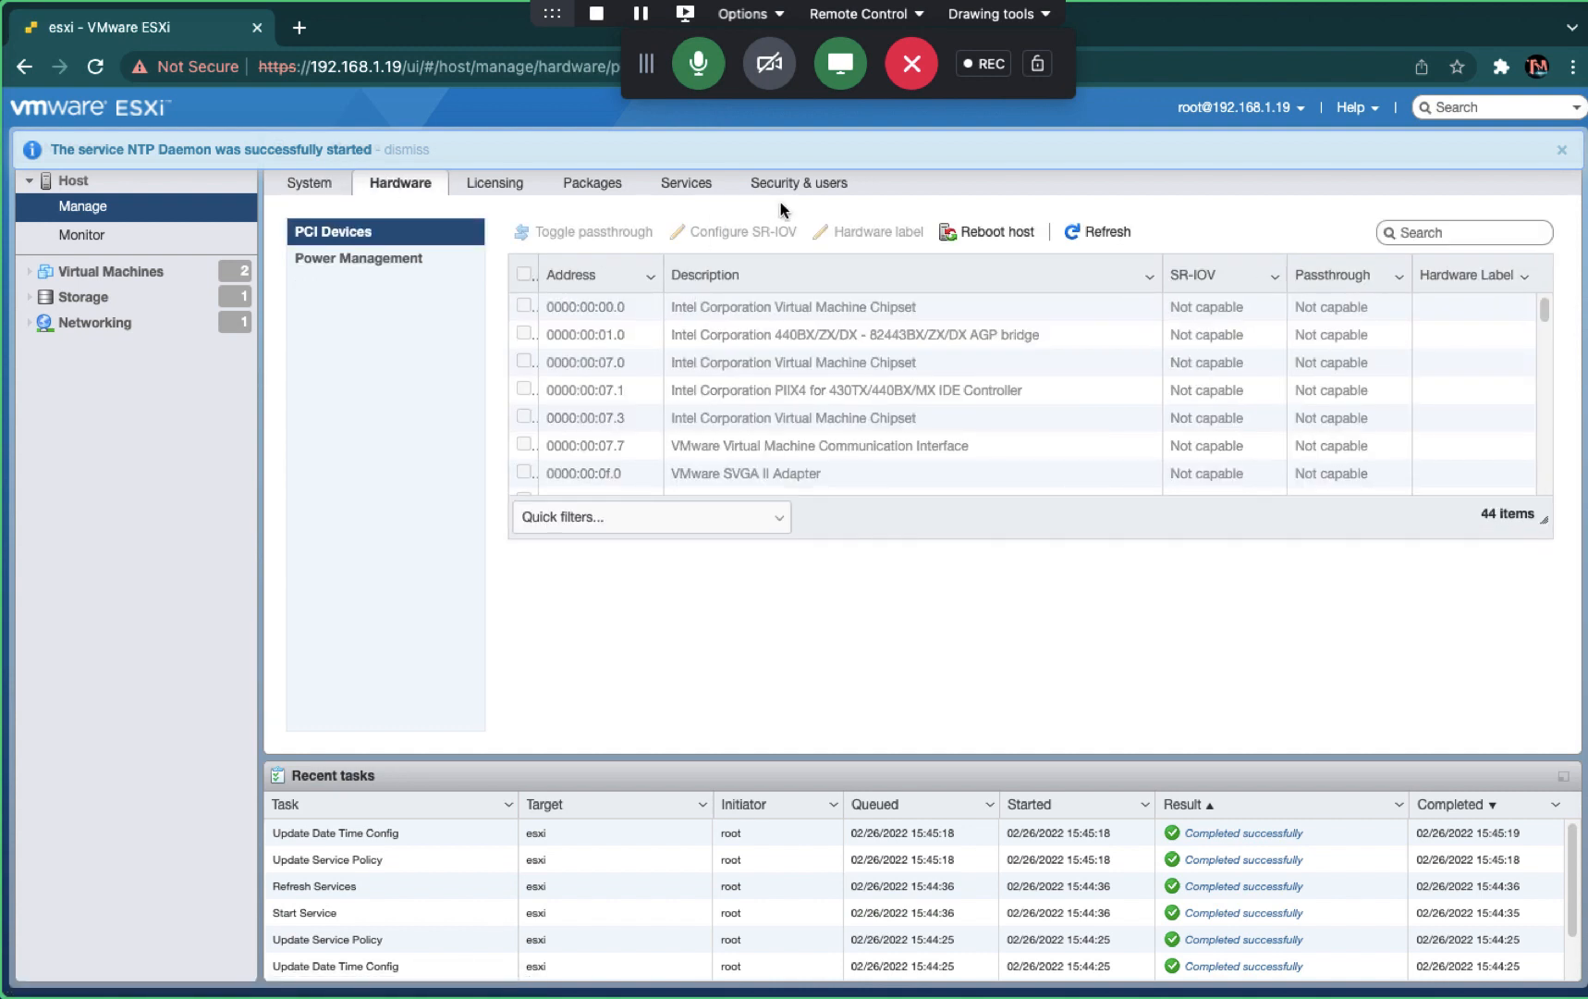
left_click(803, 184)
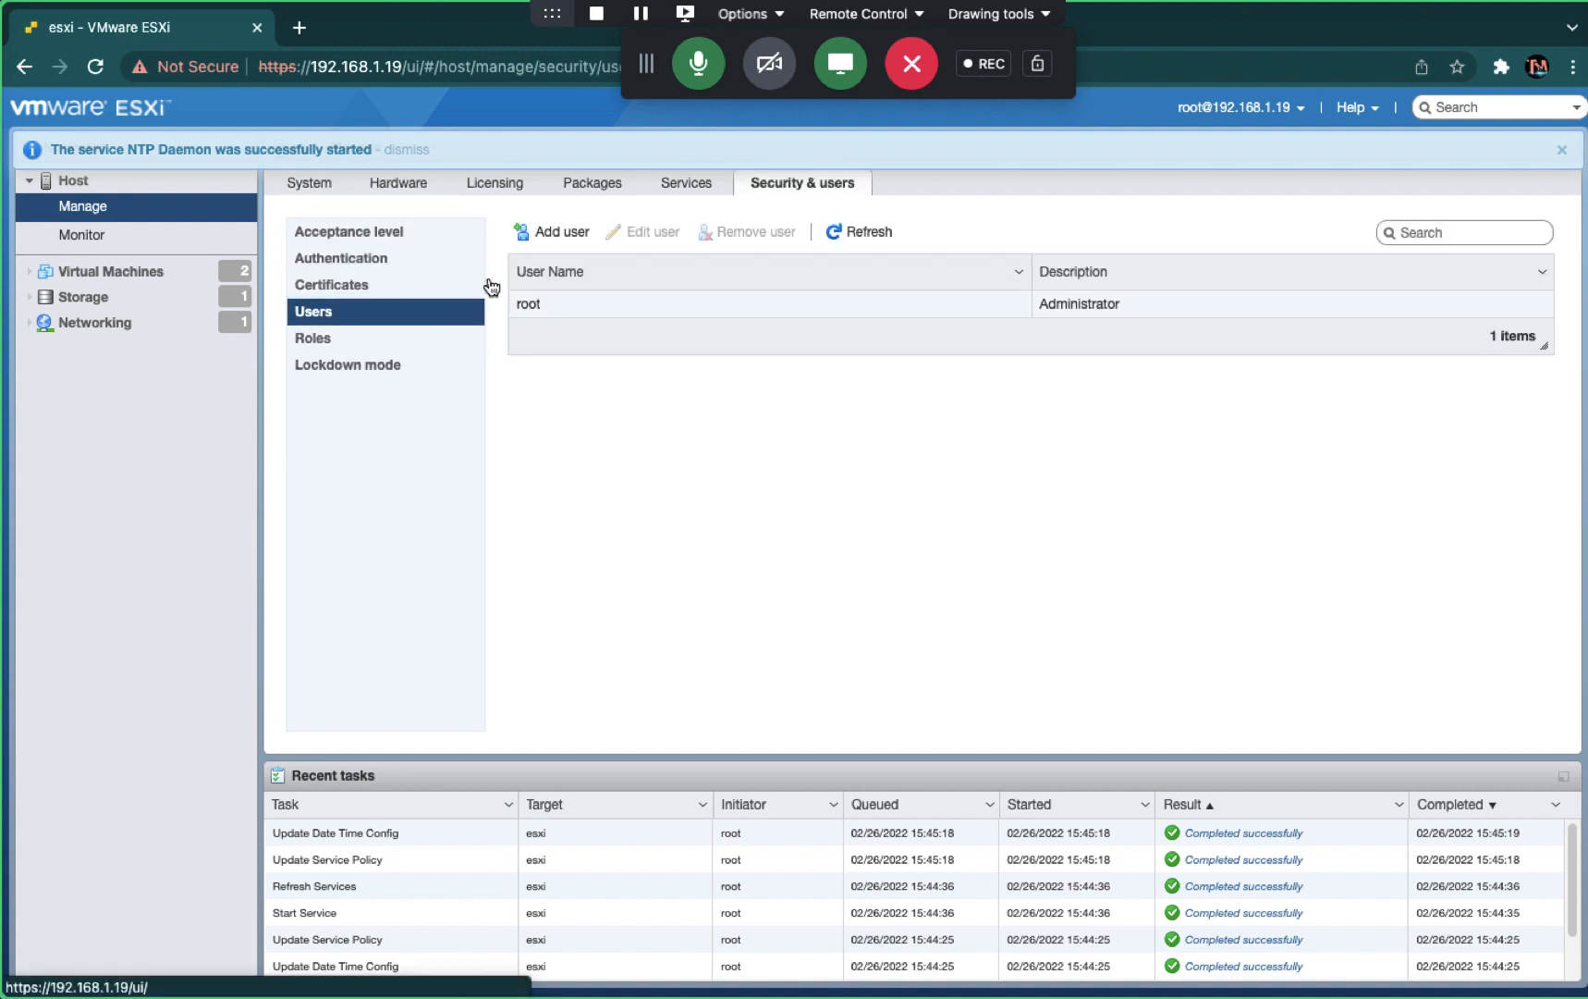
left_click(356, 285)
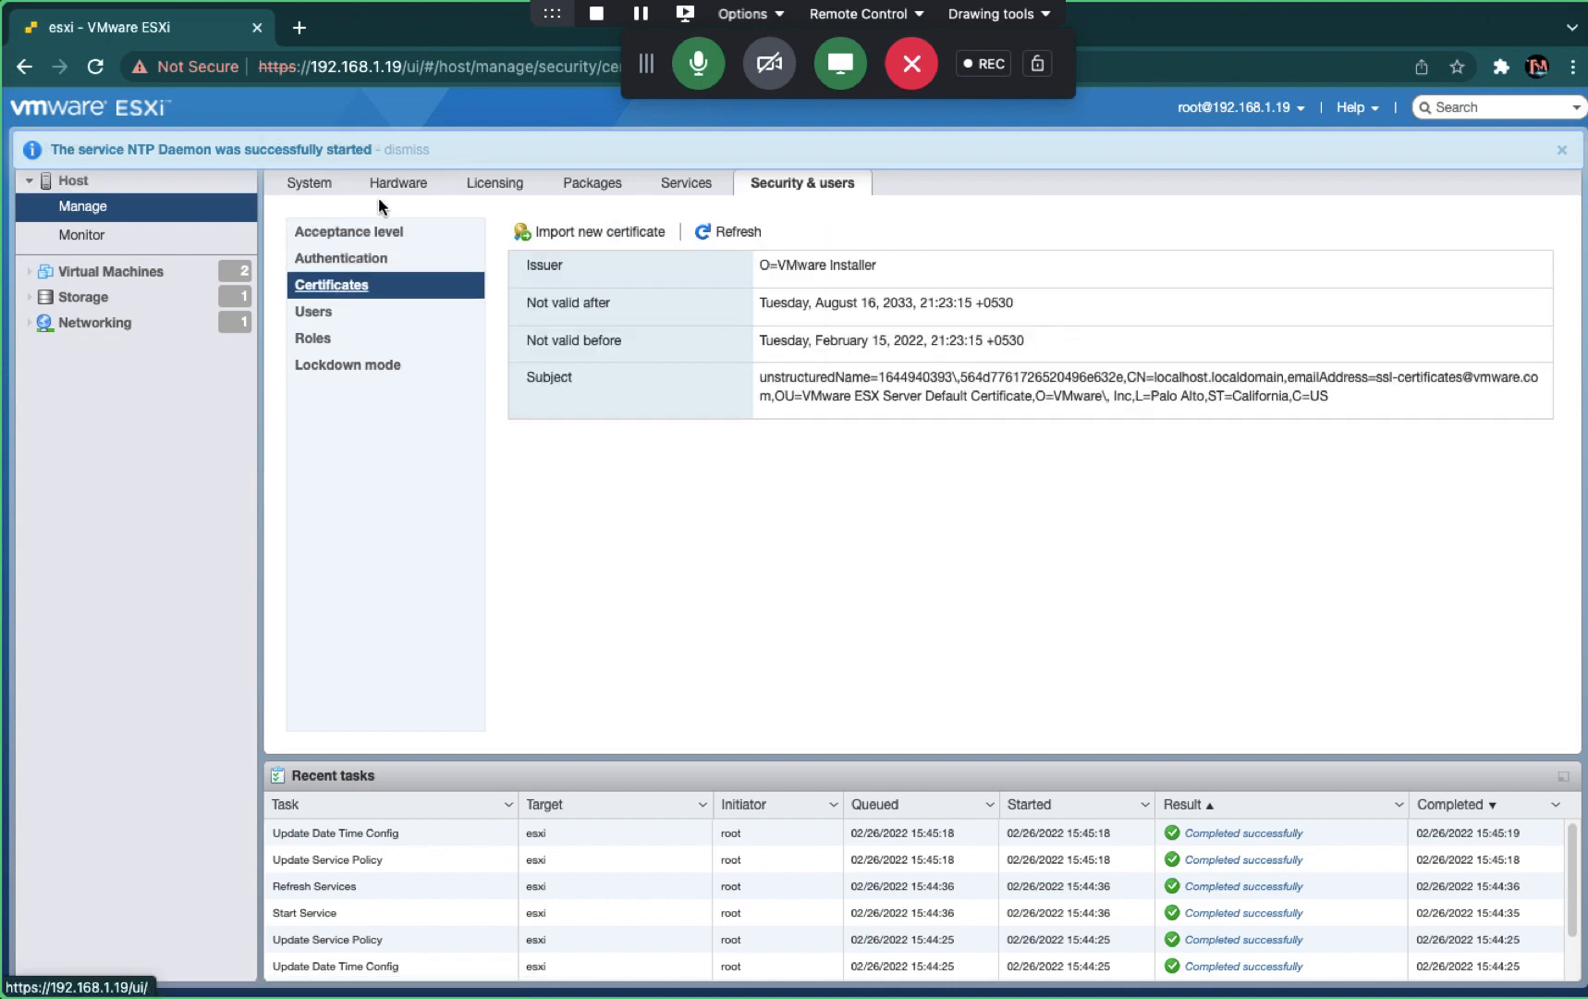
left_click(310, 184)
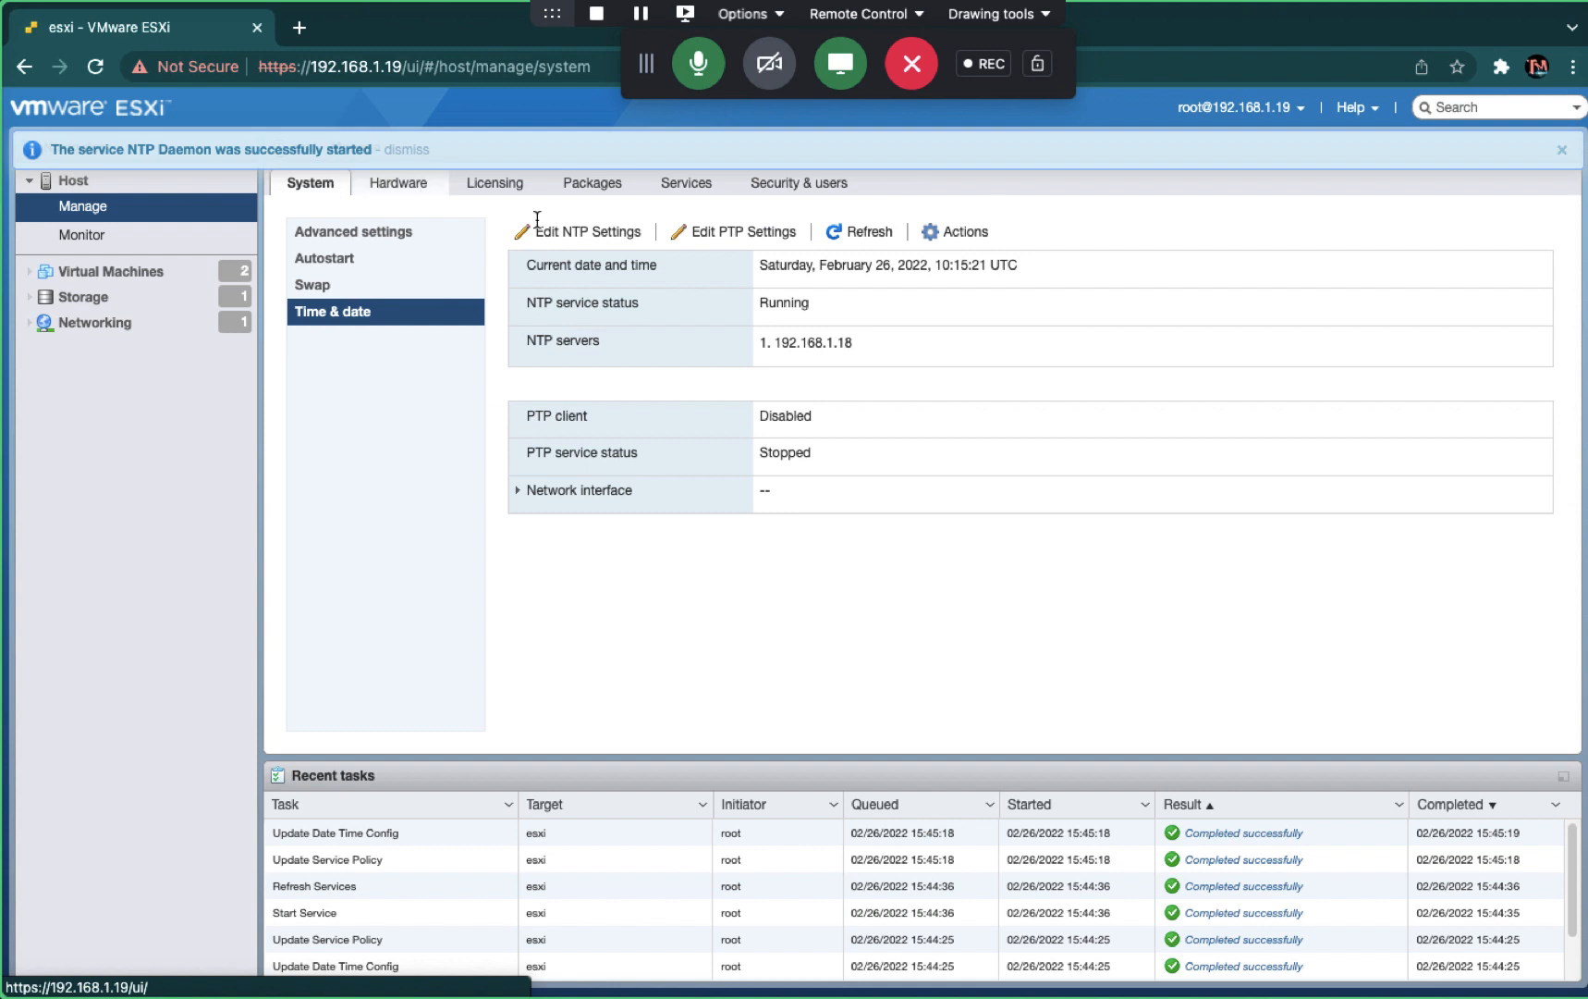
left_click(820, 180)
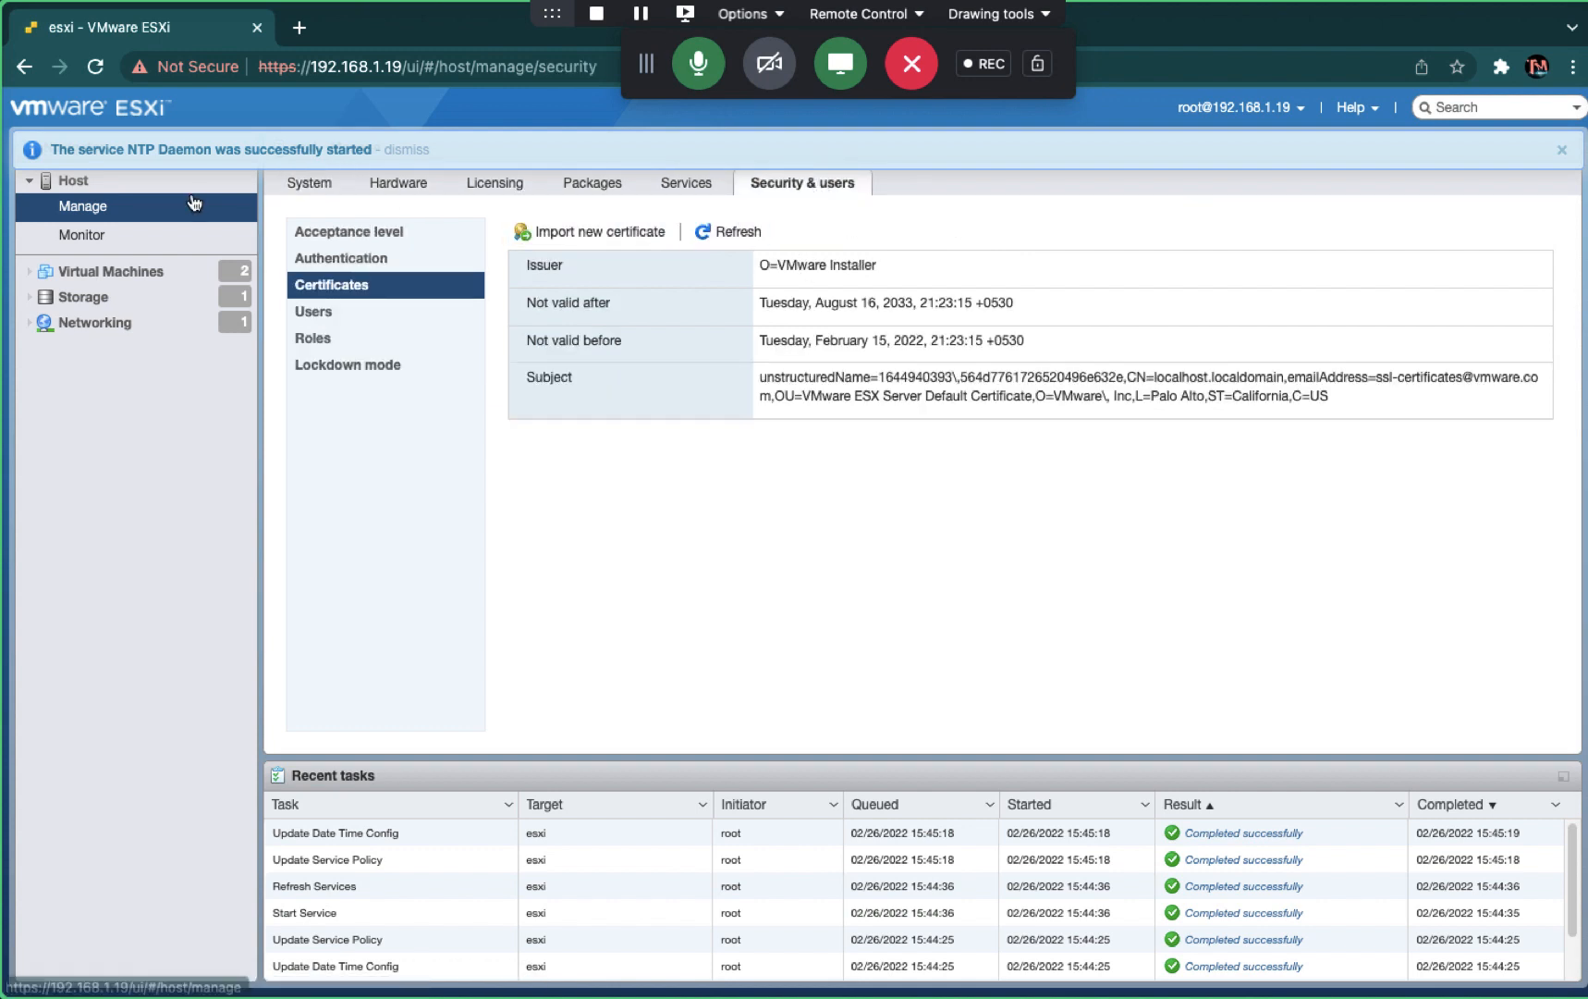
left_click(72, 183)
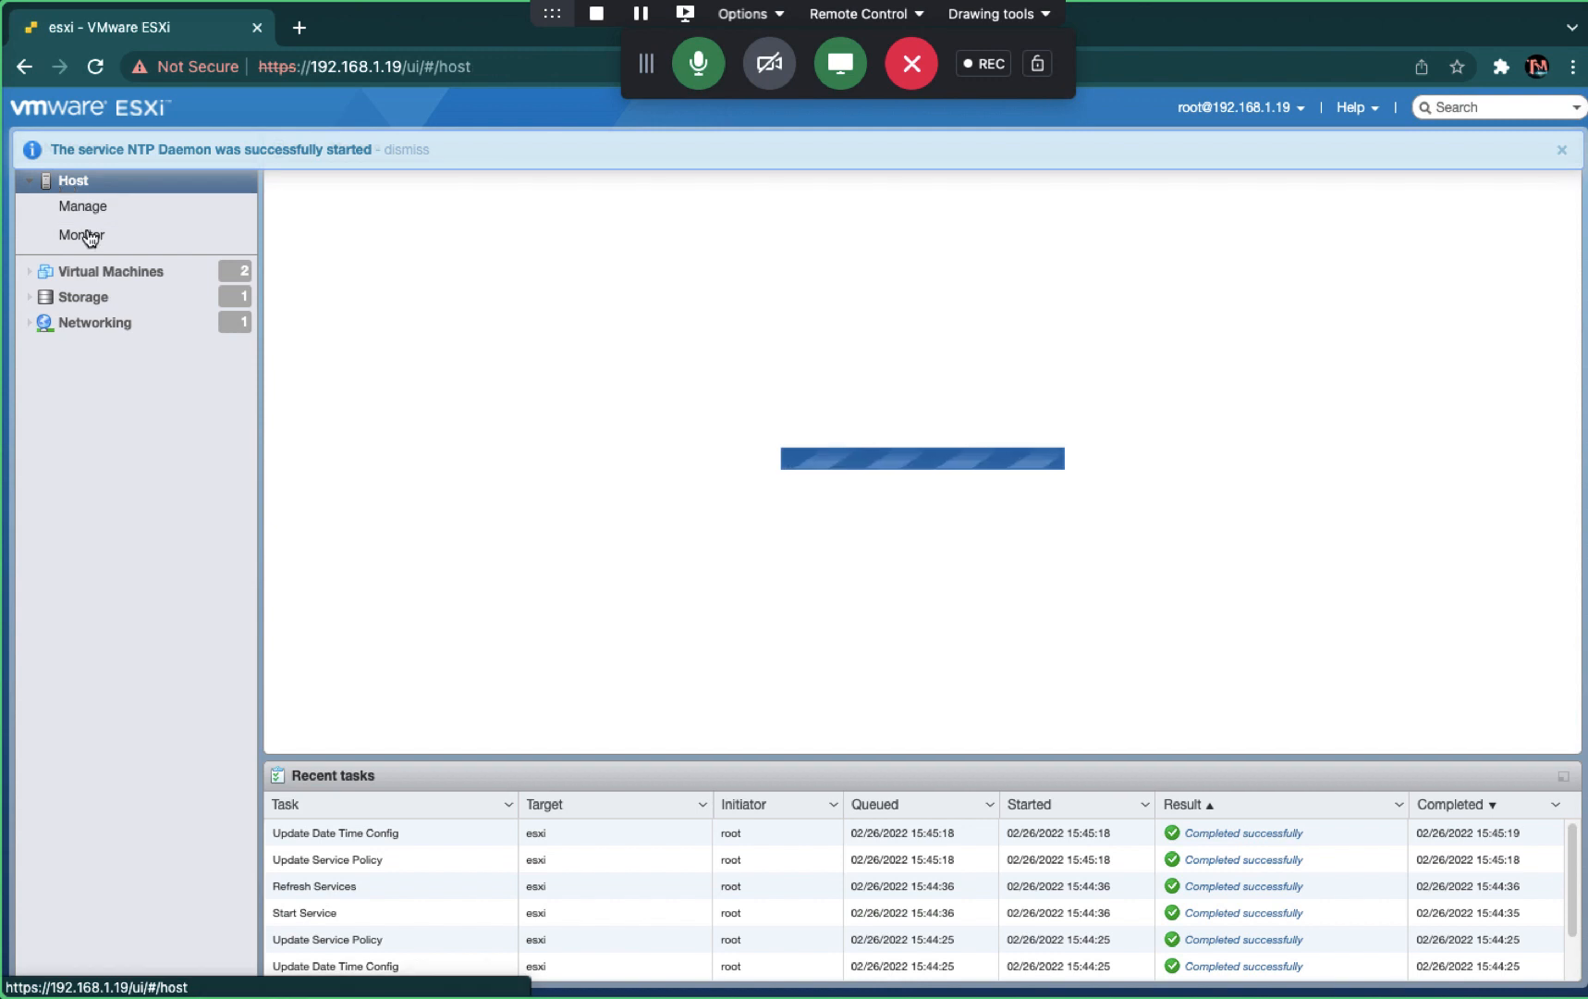
left_click(85, 209)
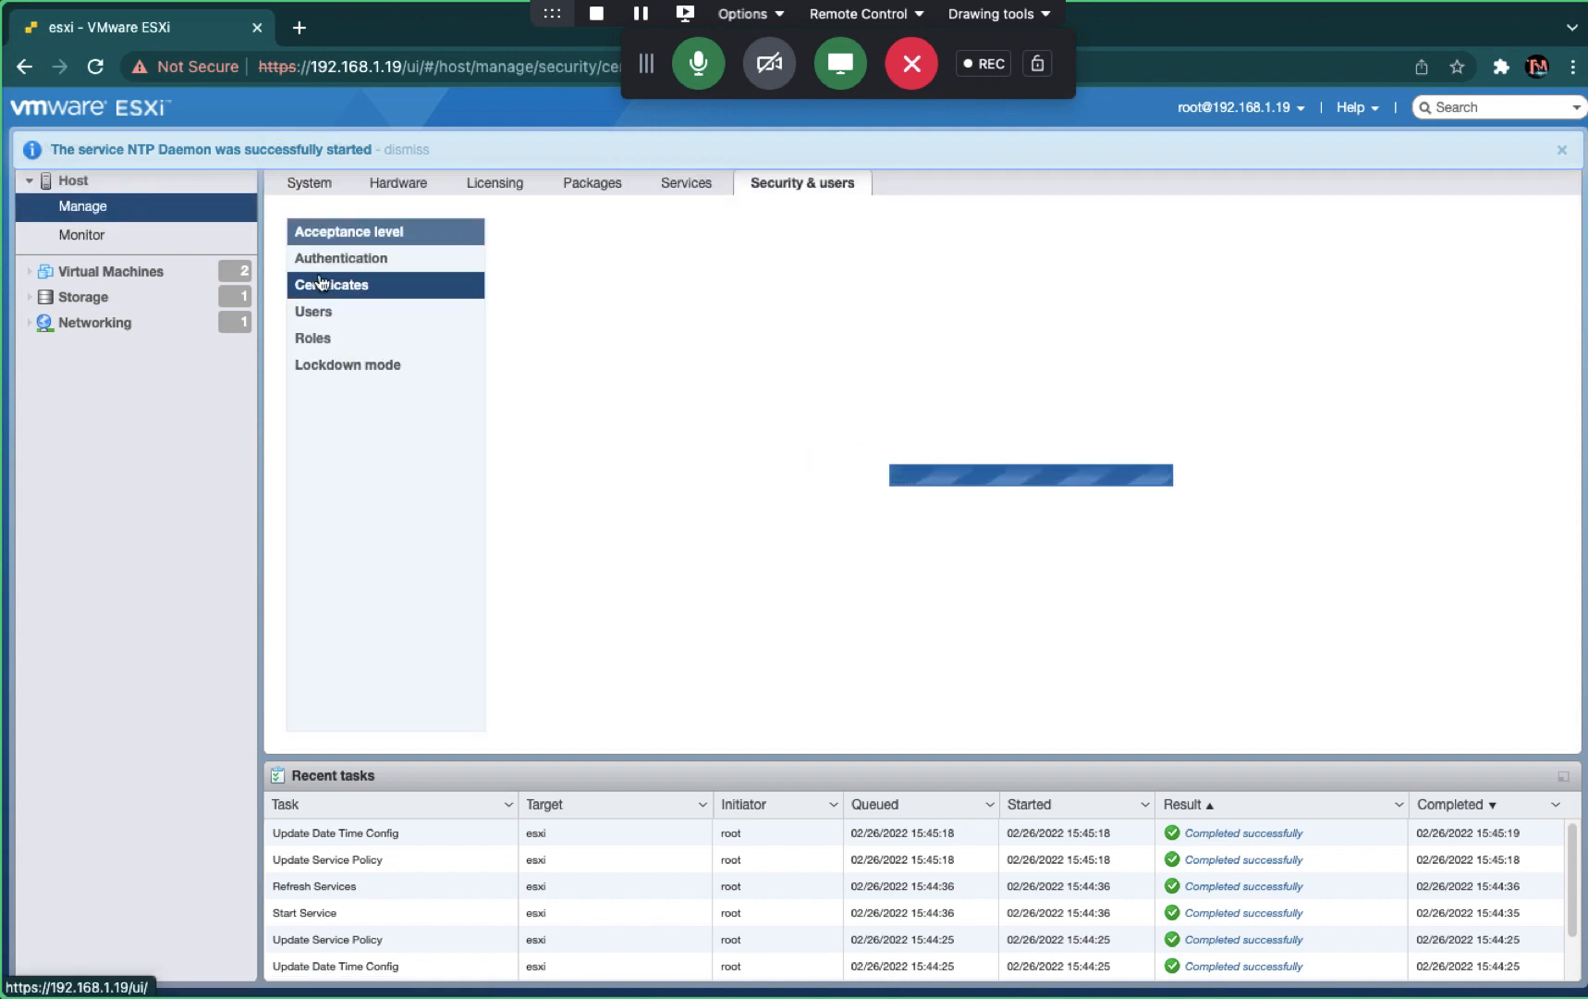
left_click(361, 269)
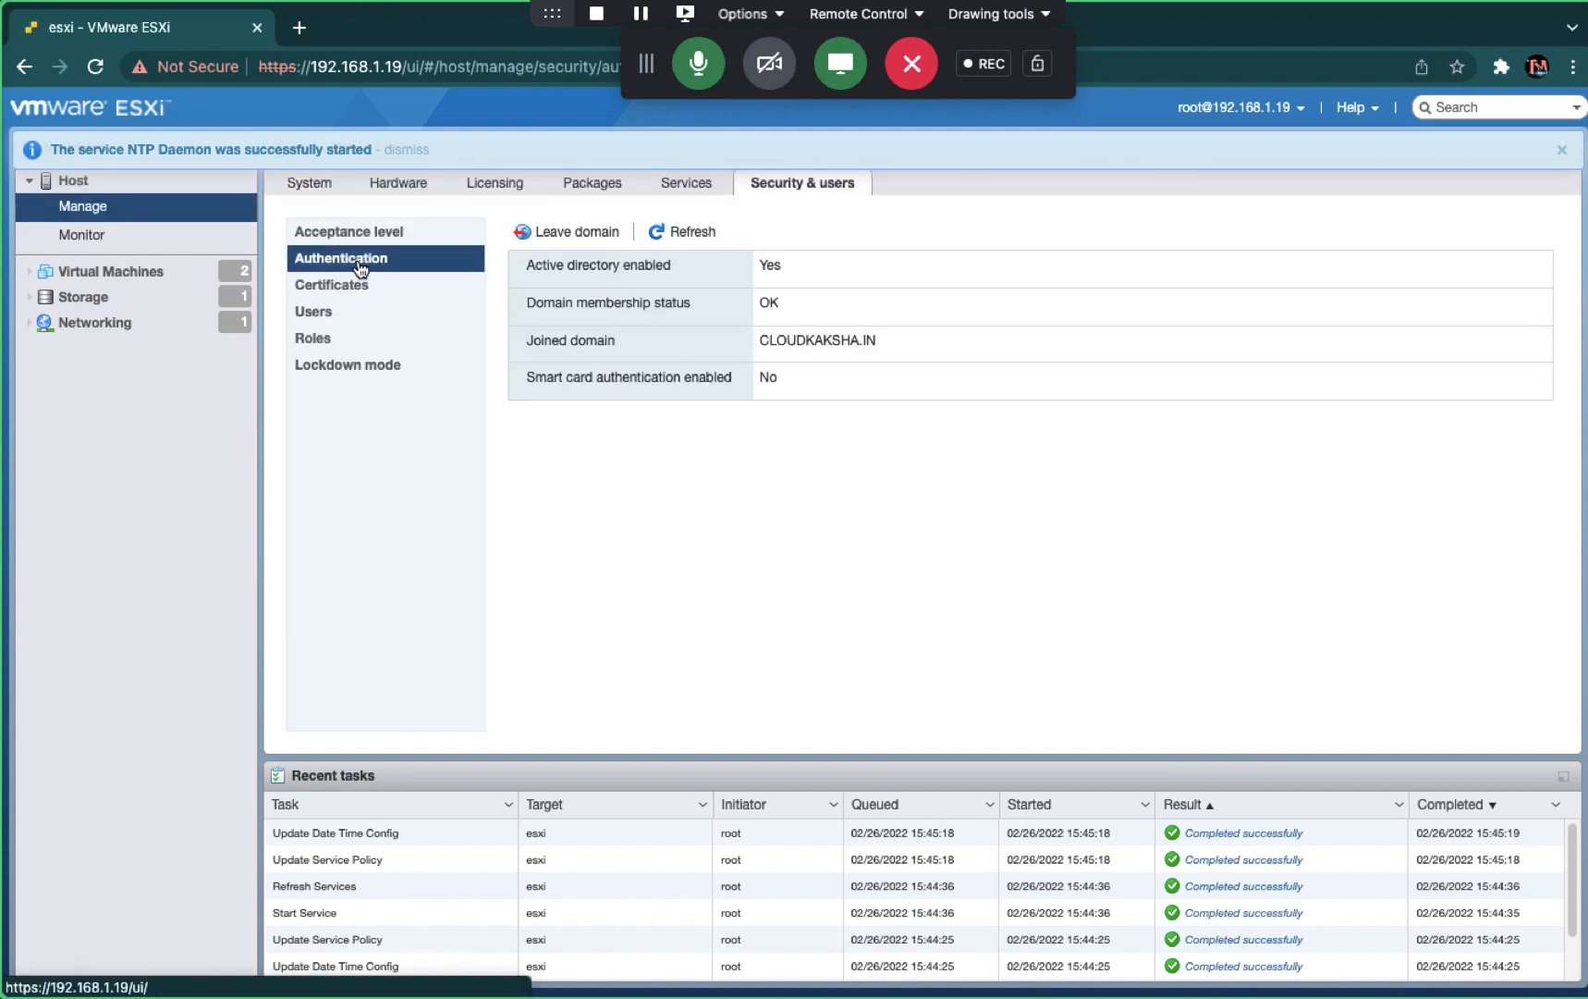
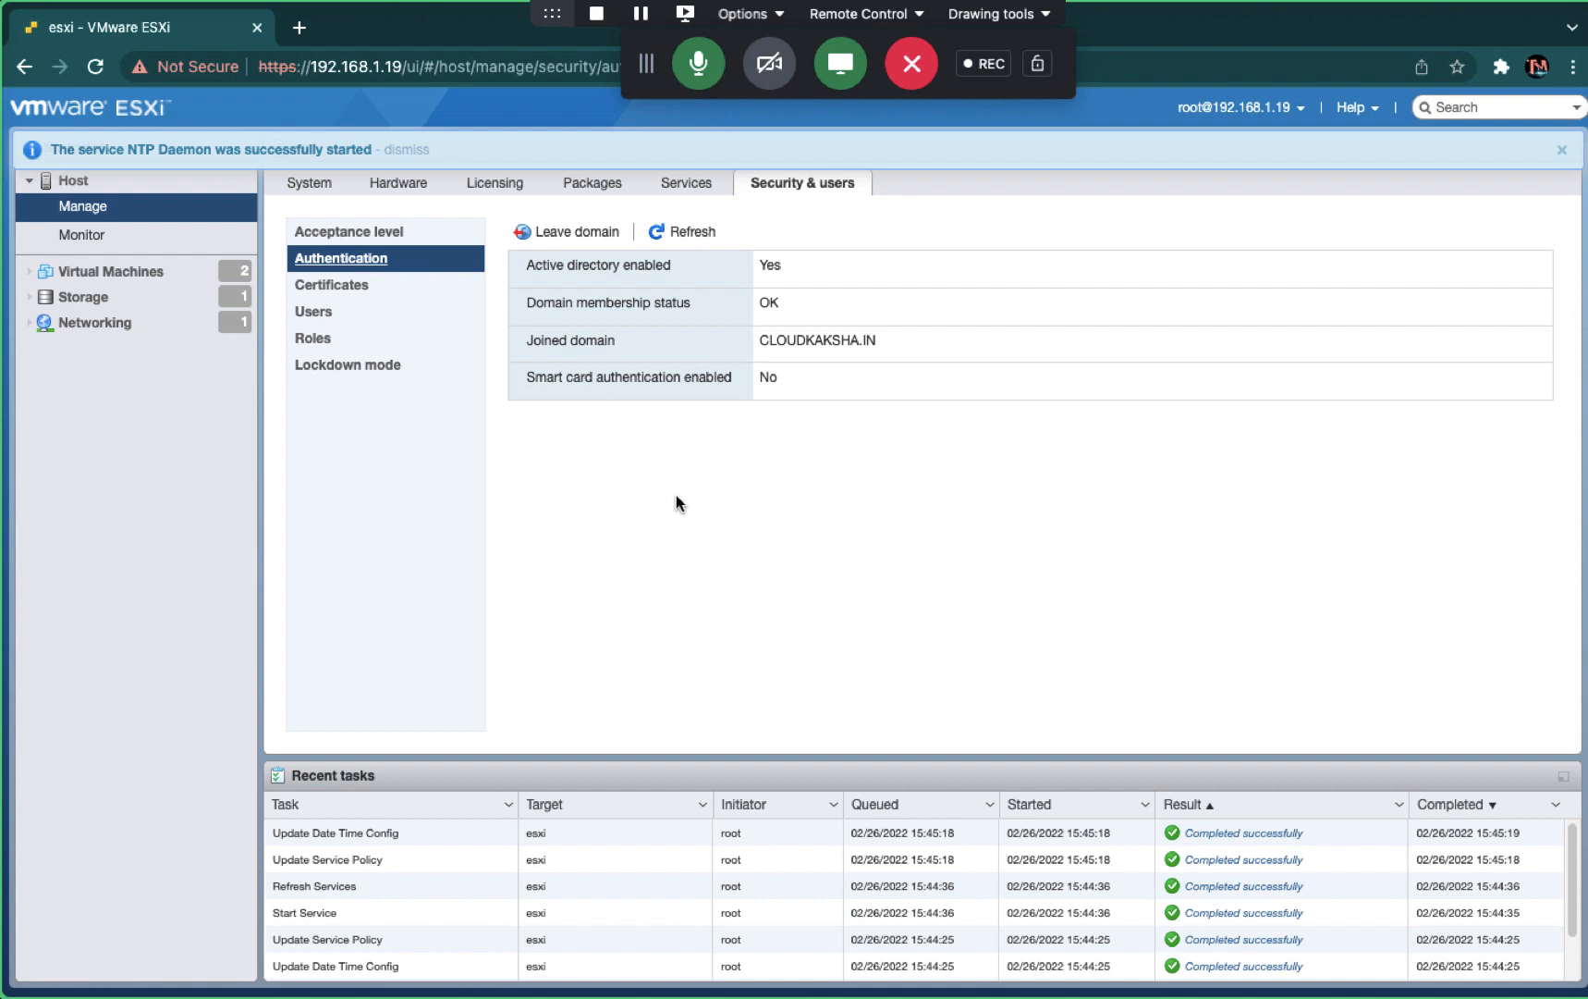
- Mute the microphone, switch to the desktop, and bring up Camtasia's Stop/Pause Recording menu
left_click(698, 63)
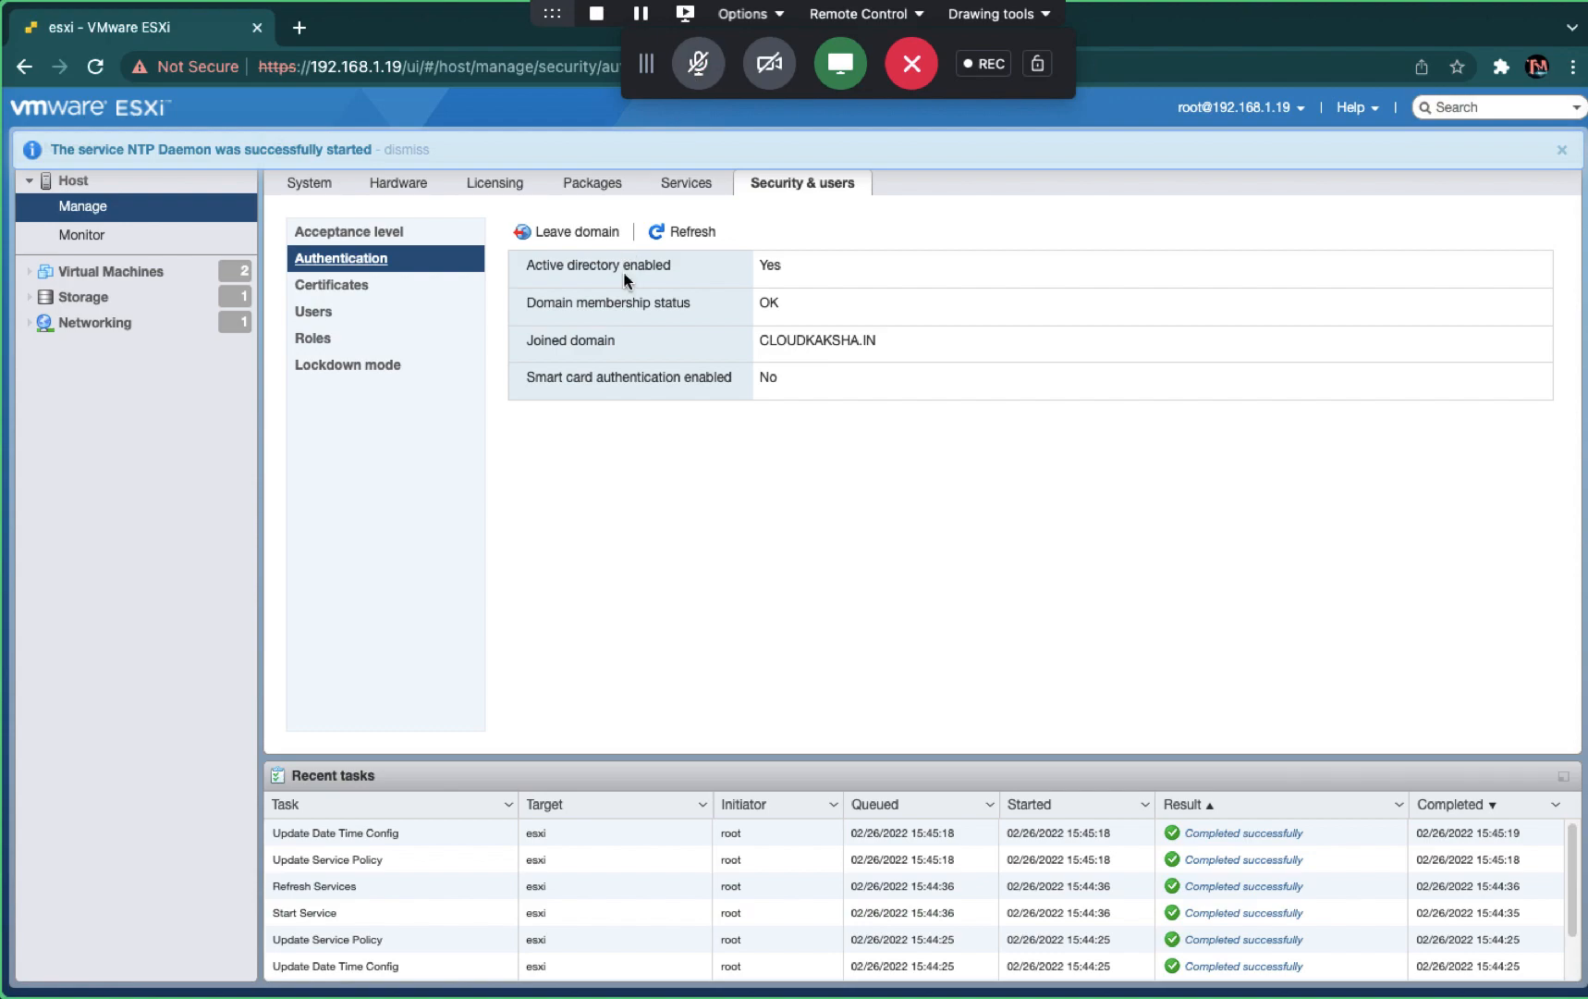
key("ctrl+Left")
key("ctrl+Left")
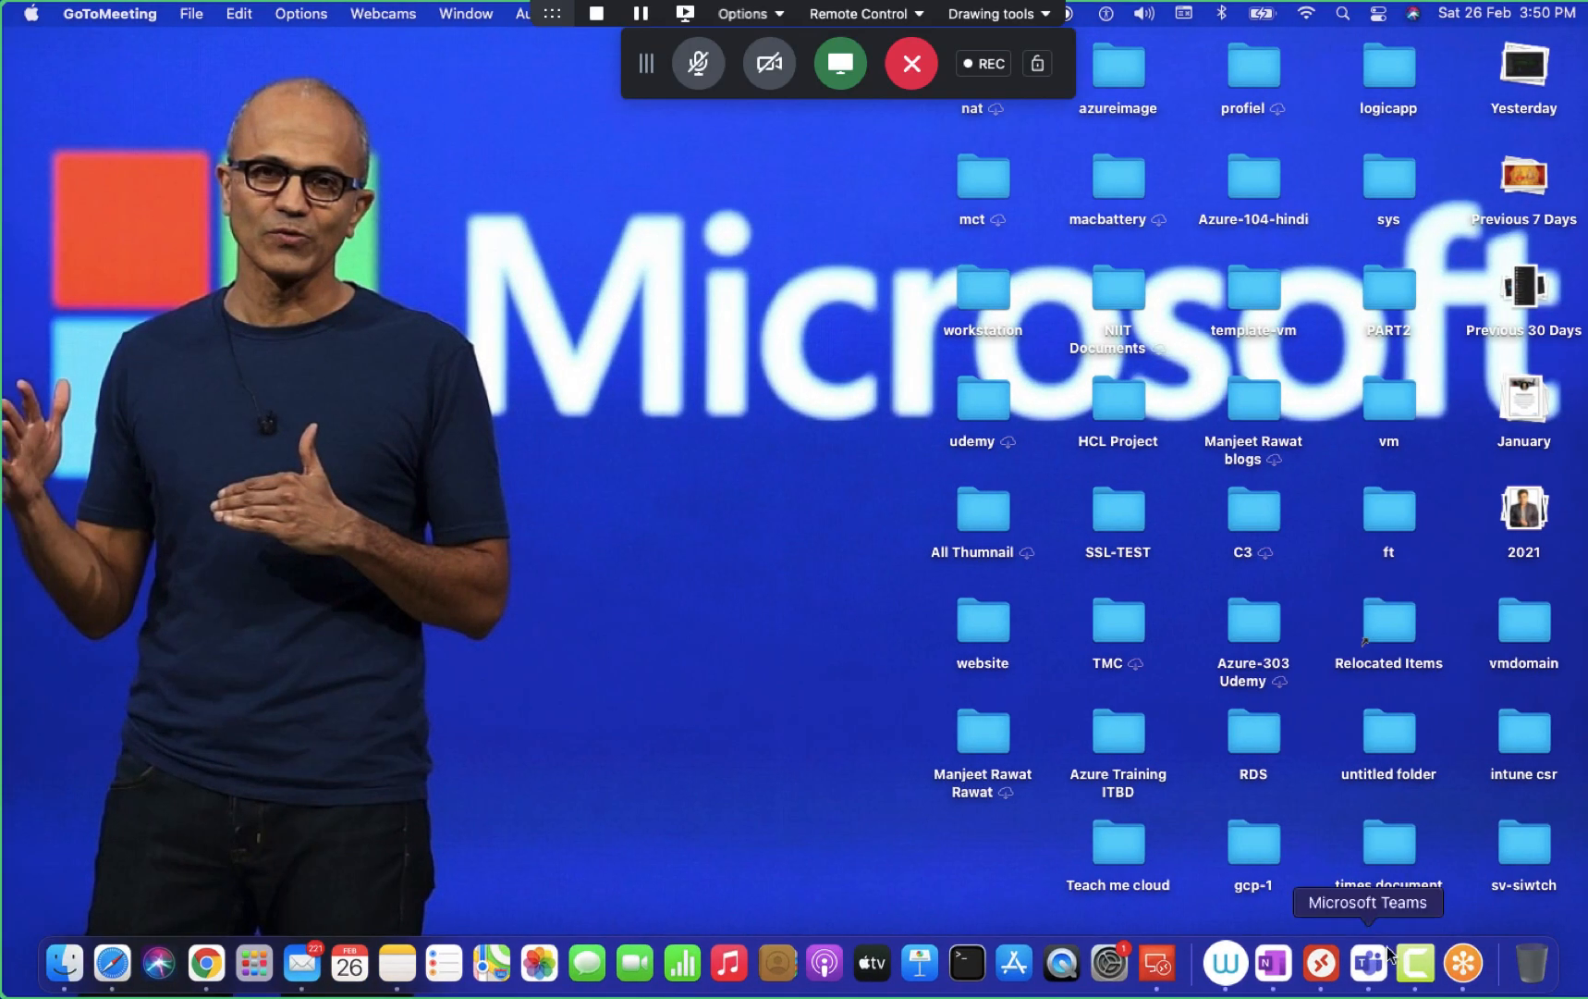
right_click(1415, 962)
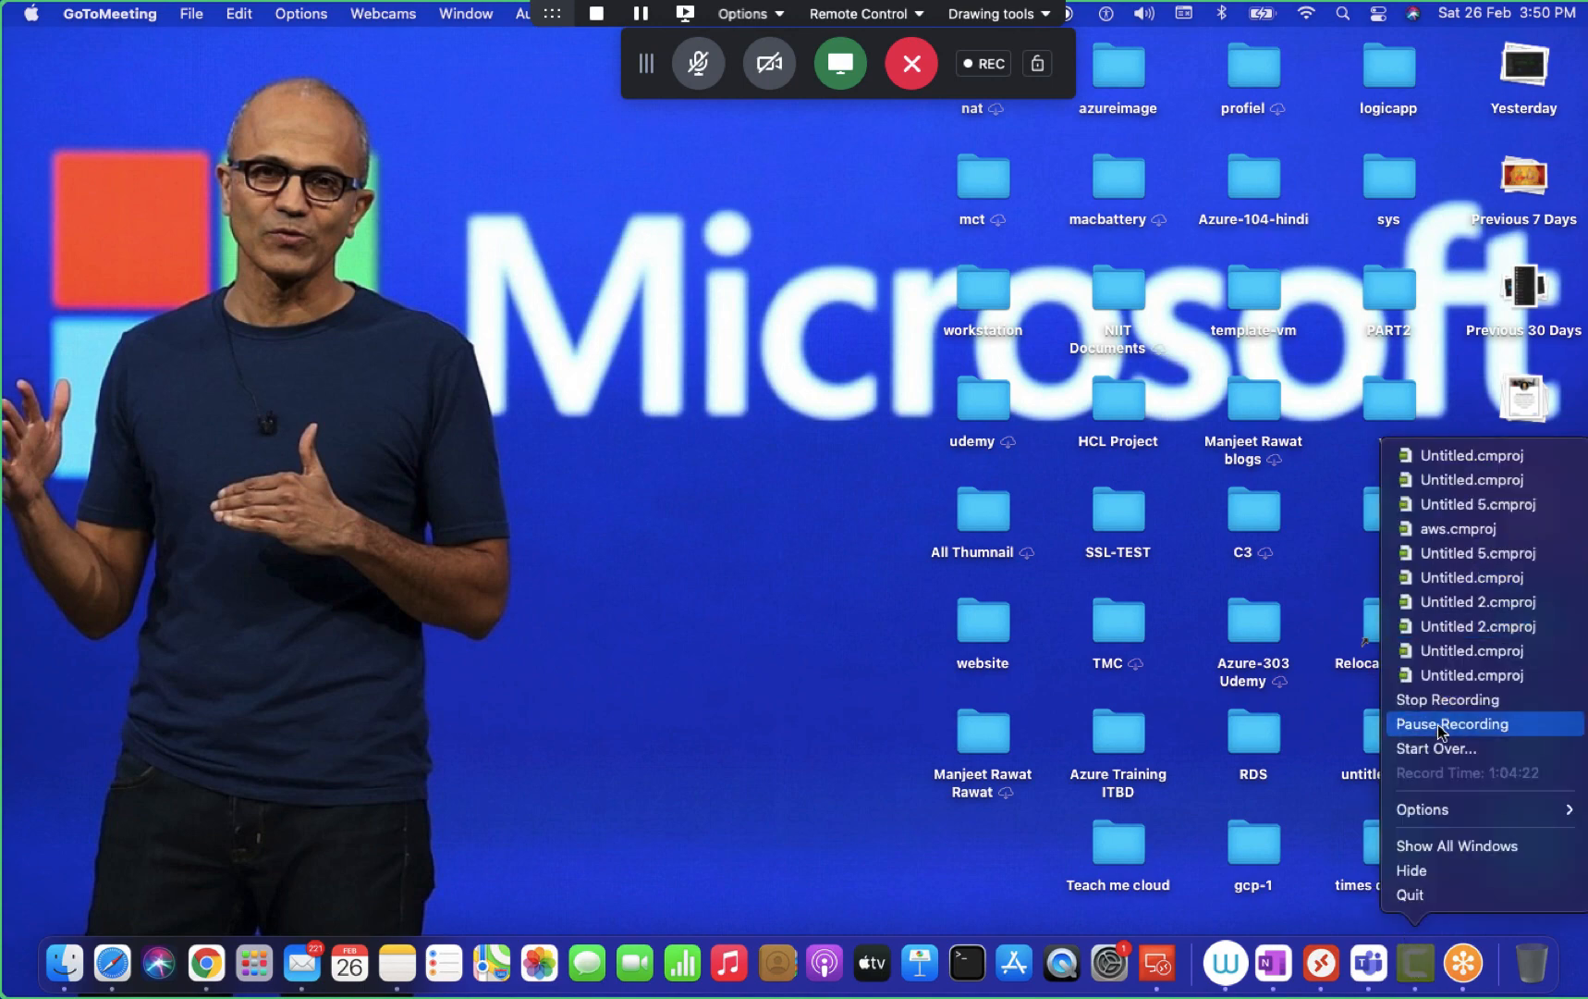